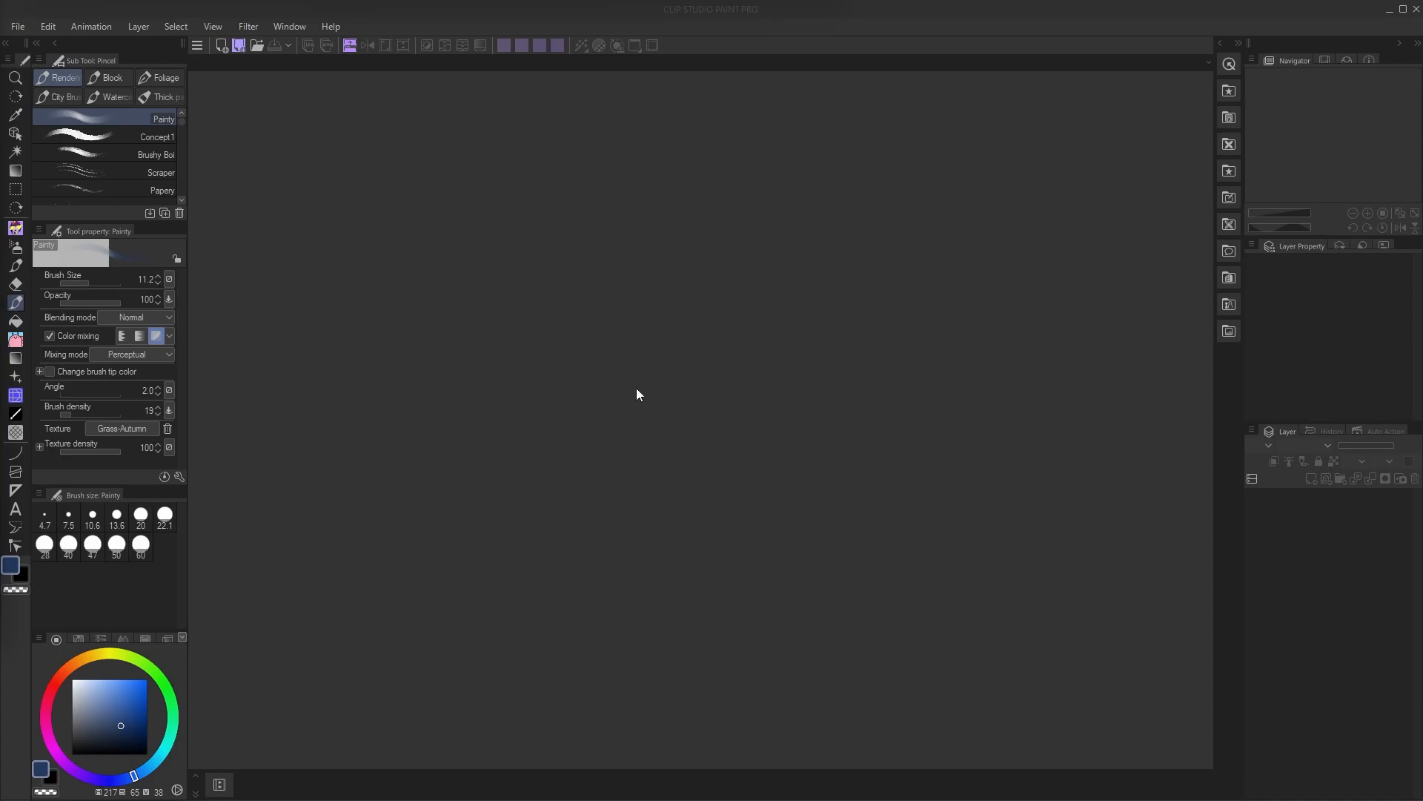
- Open the preferences and review the Tools and Performance settings, including the memory allocated to the application
left_click(18, 26)
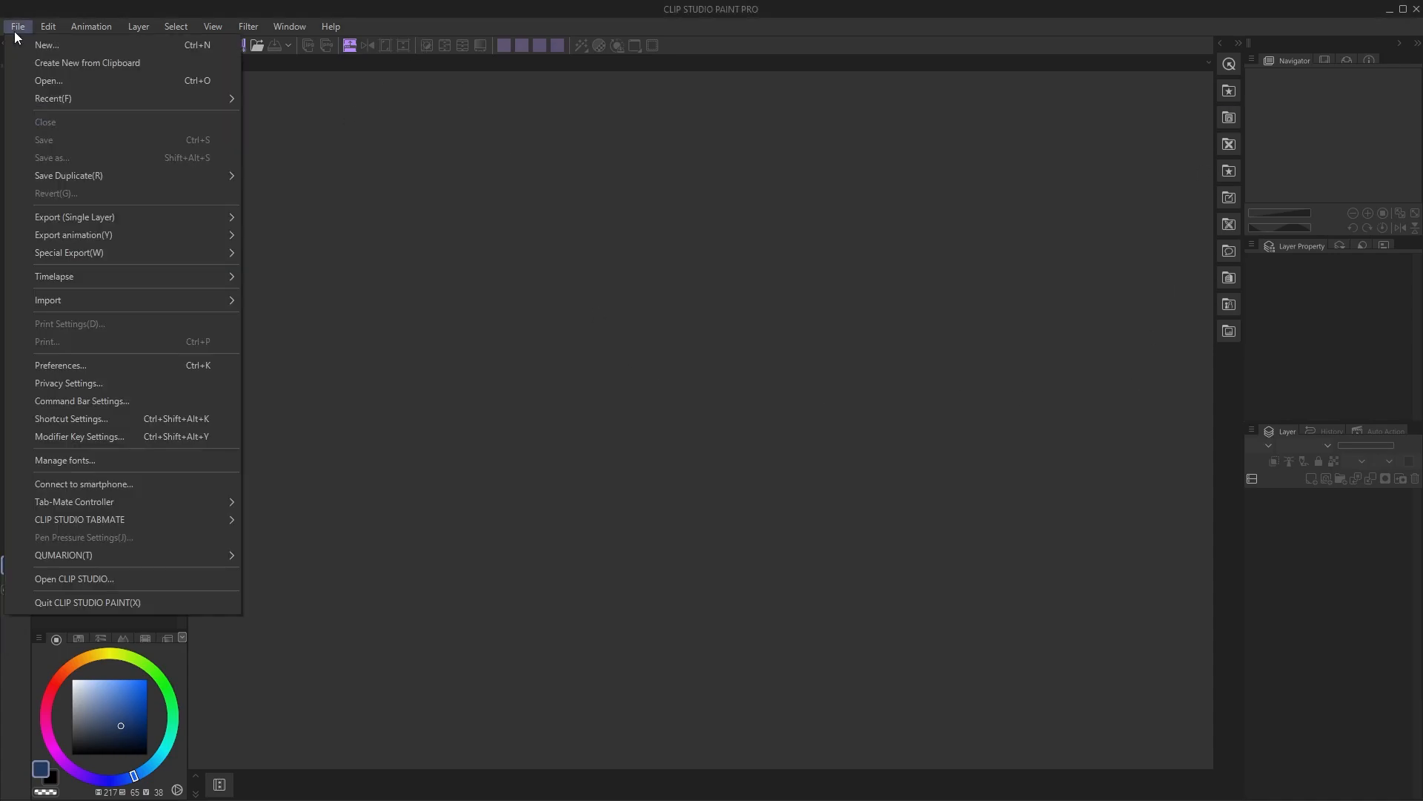
left_click(100, 366)
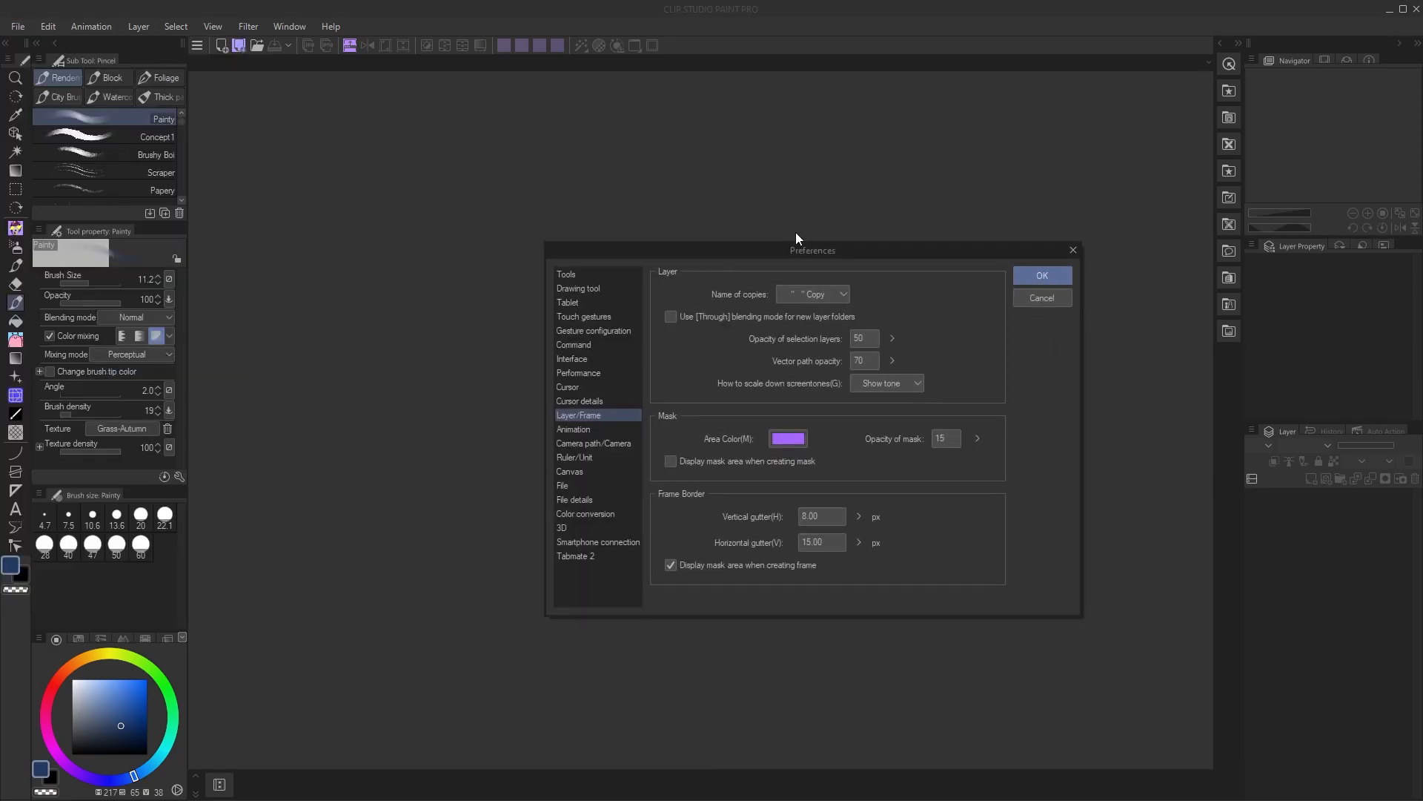
left_click_drag(787, 252, 607, 204)
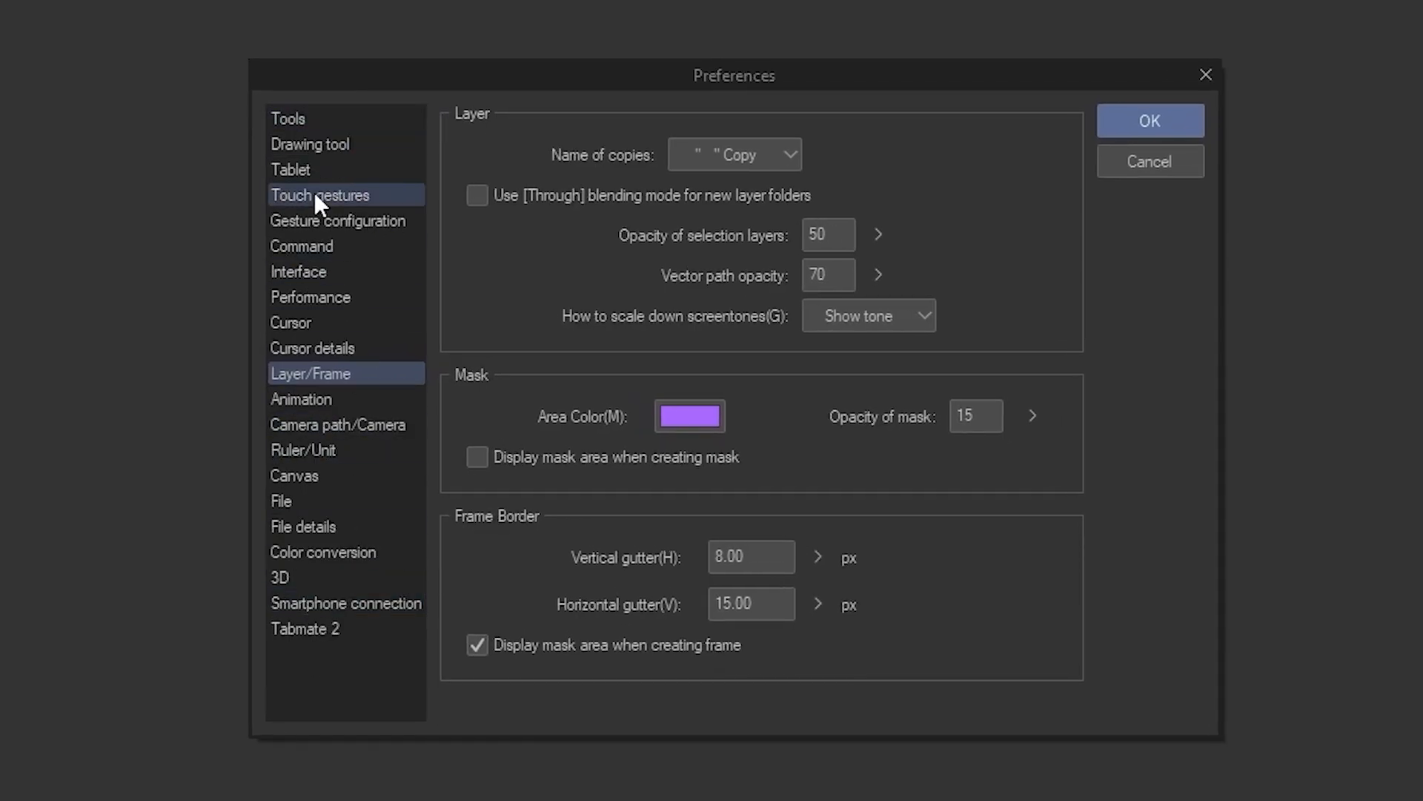
left_click(302, 116)
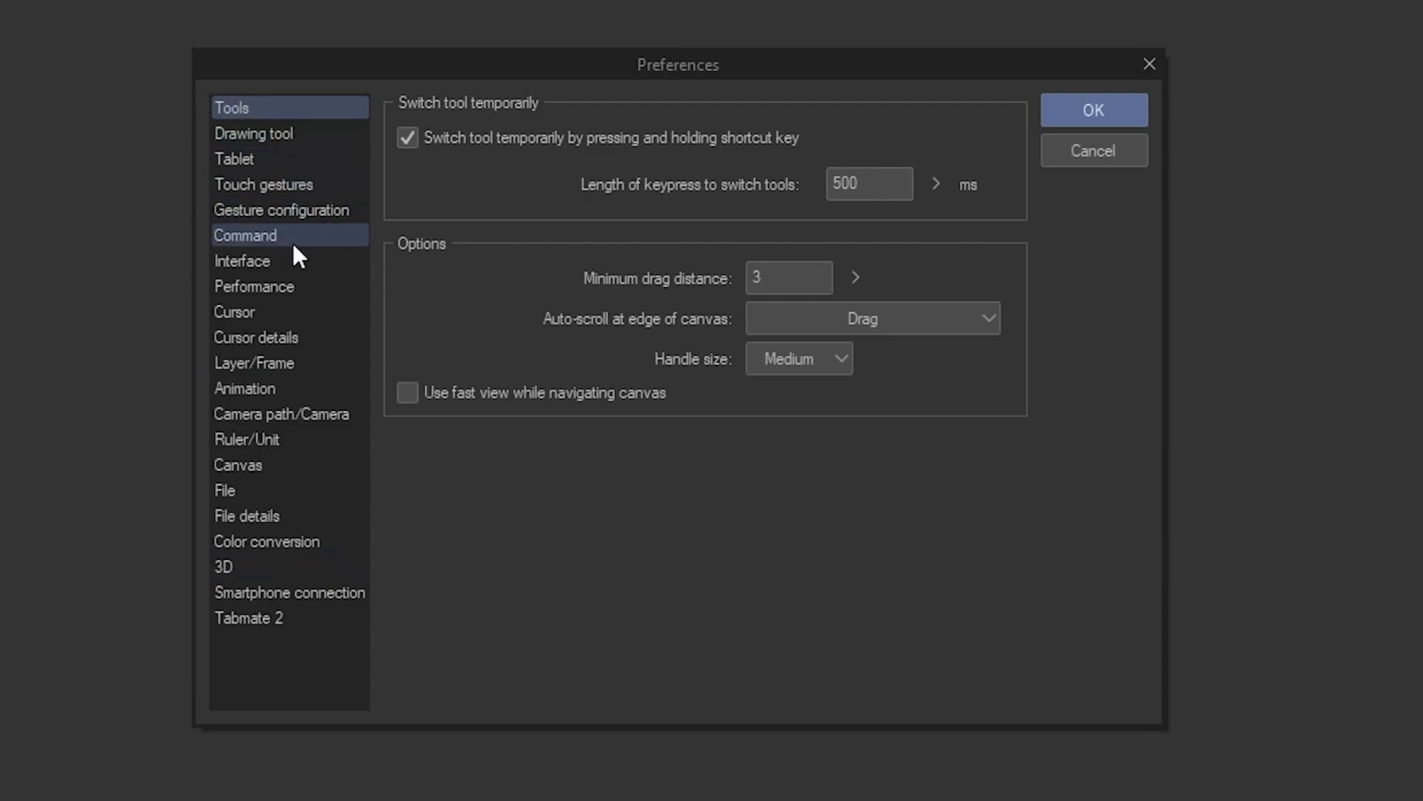
left_click(286, 294)
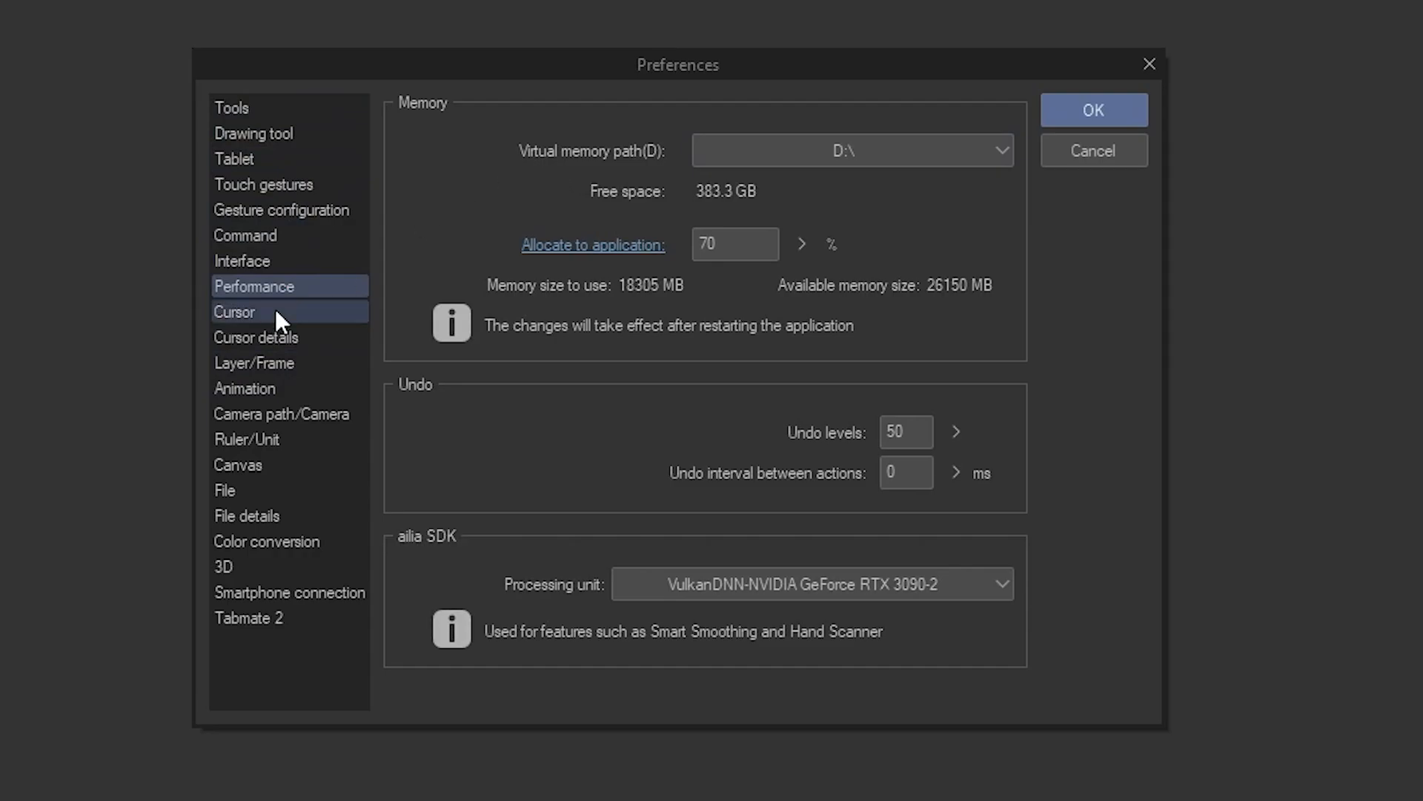
left_click(724, 240)
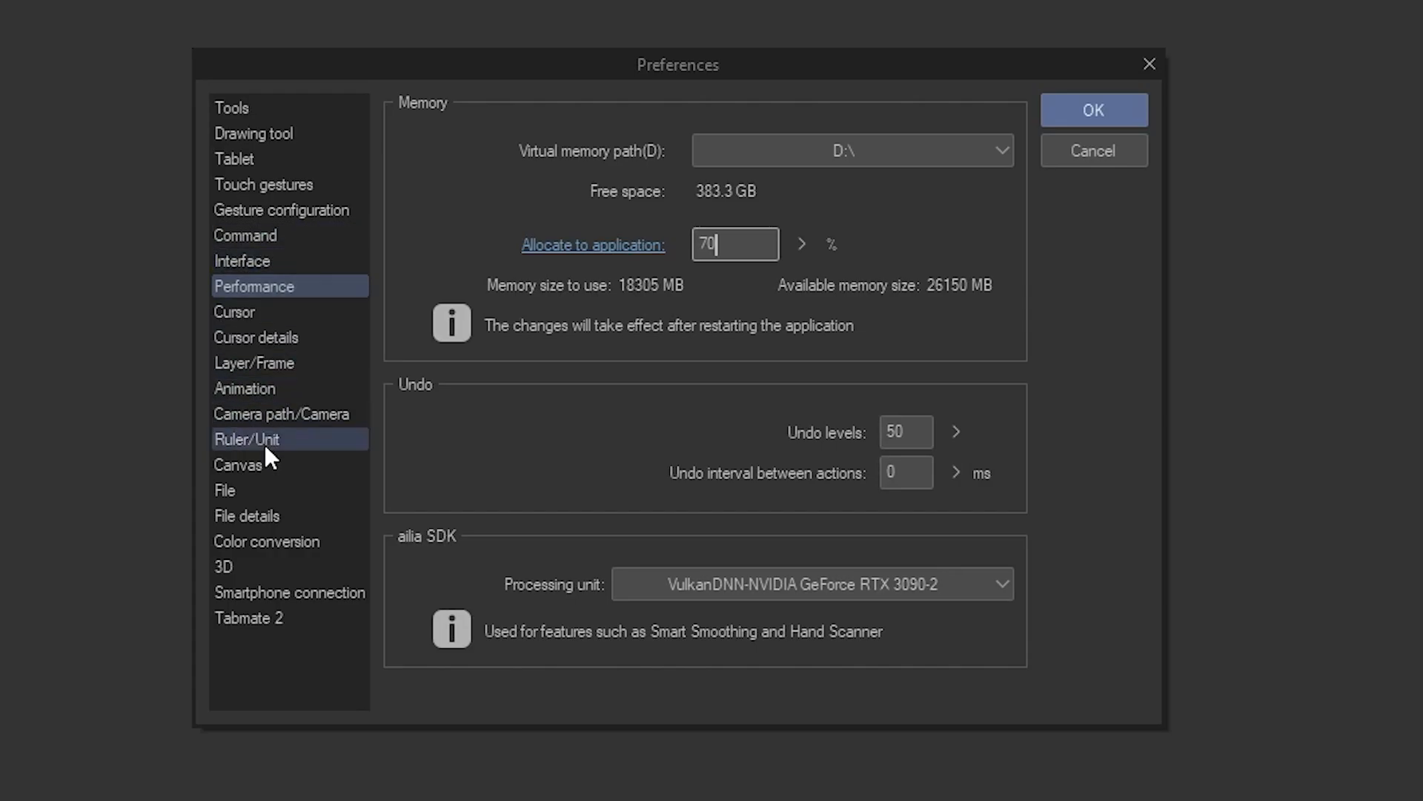
- Review the auto-recovery interval and saving options in the File preferences
left_click(268, 488)
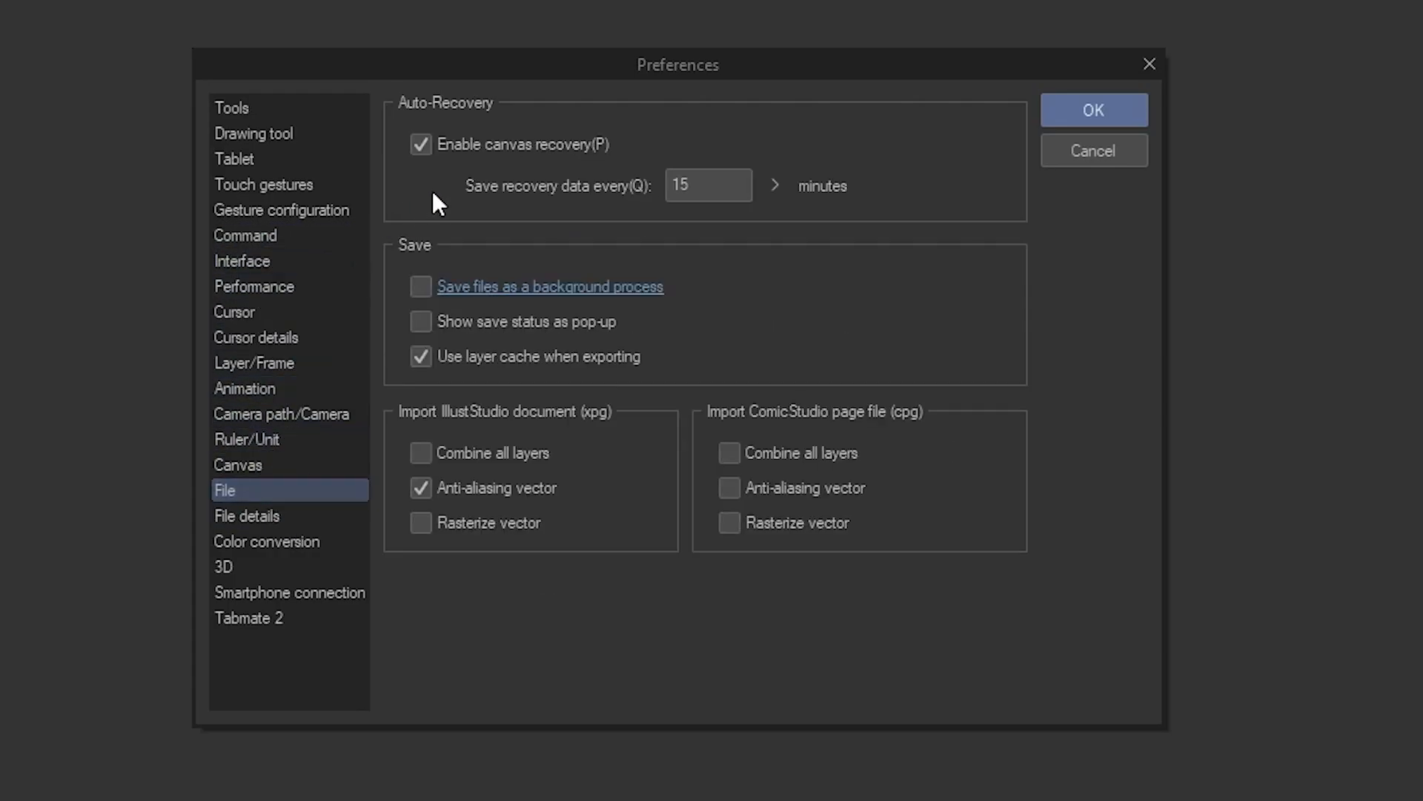
left_click_drag(524, 62, 562, 72)
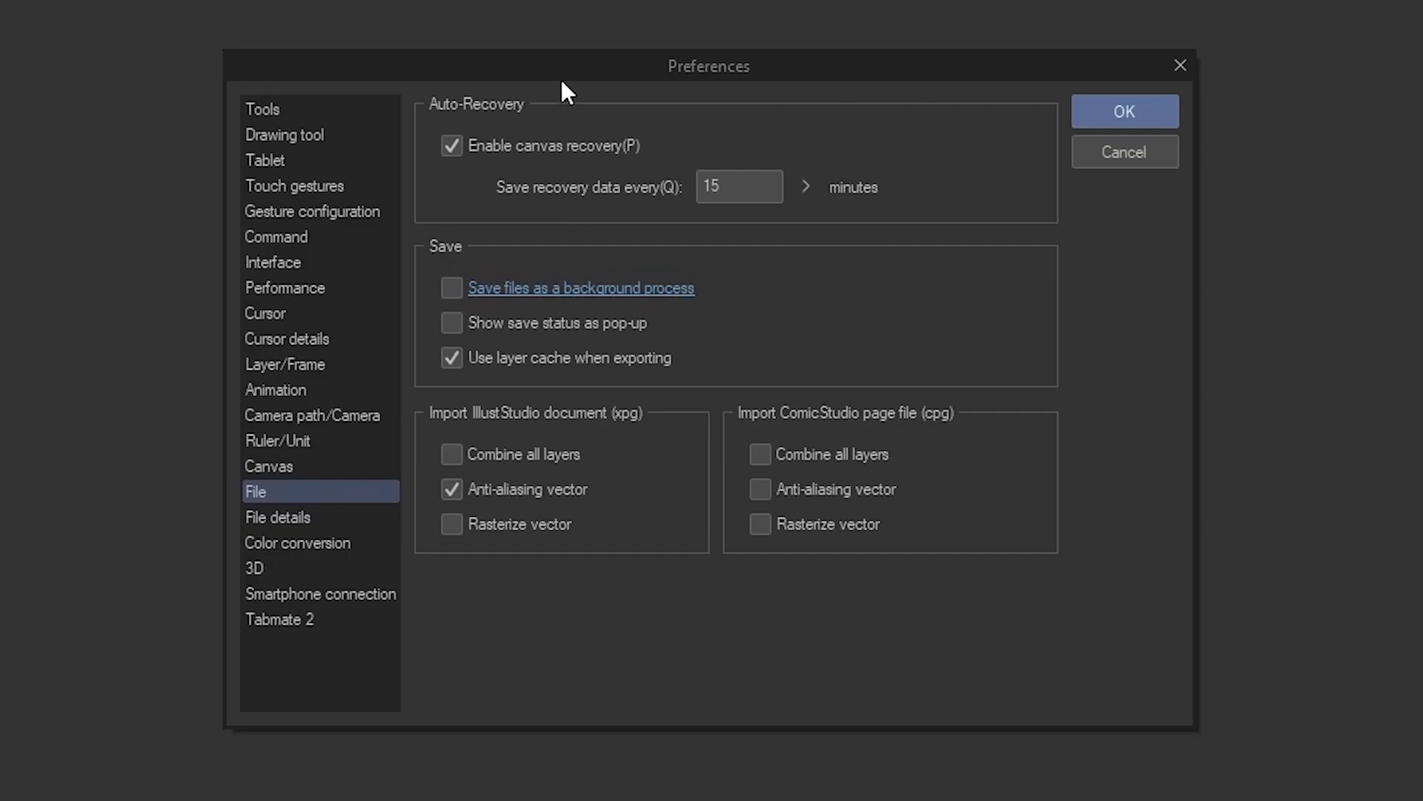
left_click_drag(572, 60, 567, 59)
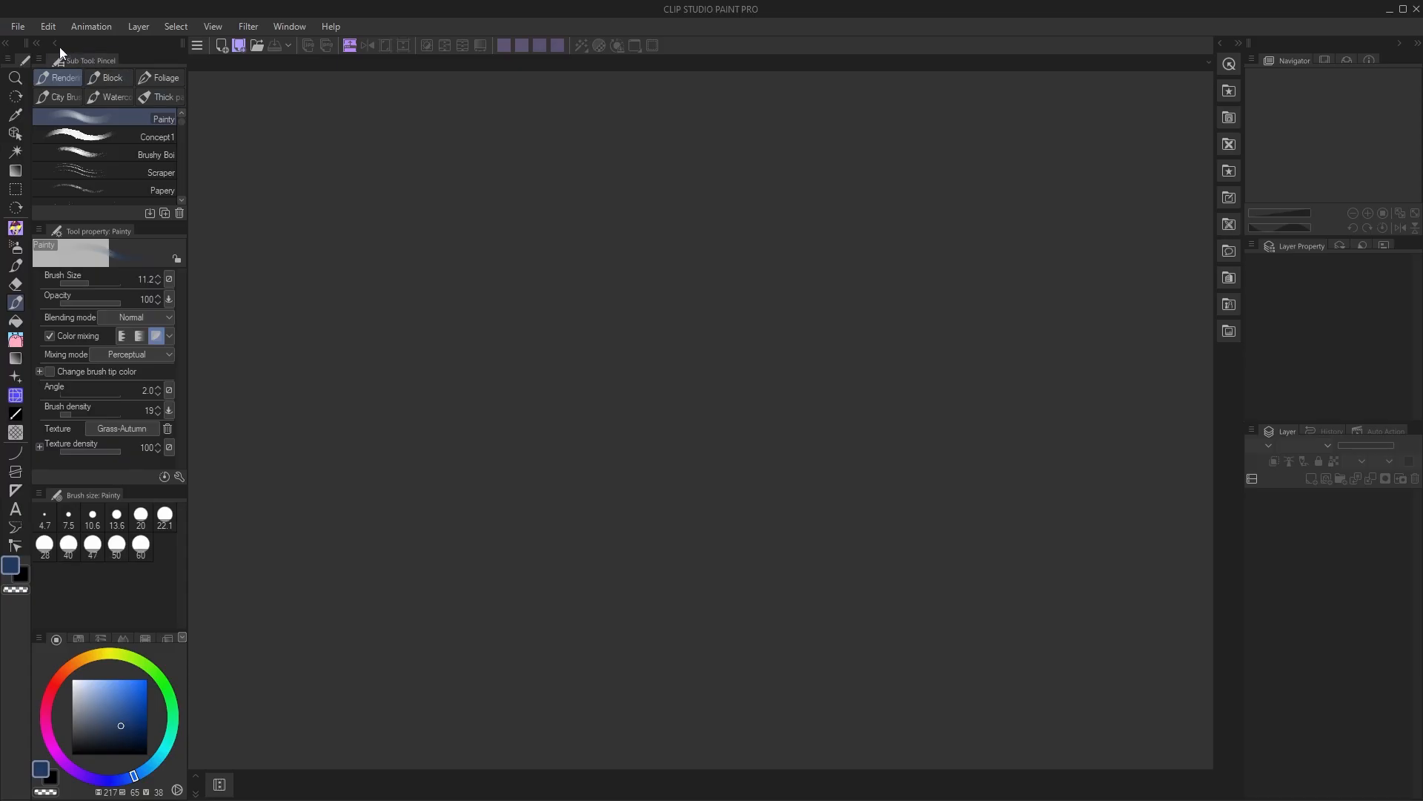
- Open the shortcut settings and review the shortcuts assigned to the tools
left_click(18, 27)
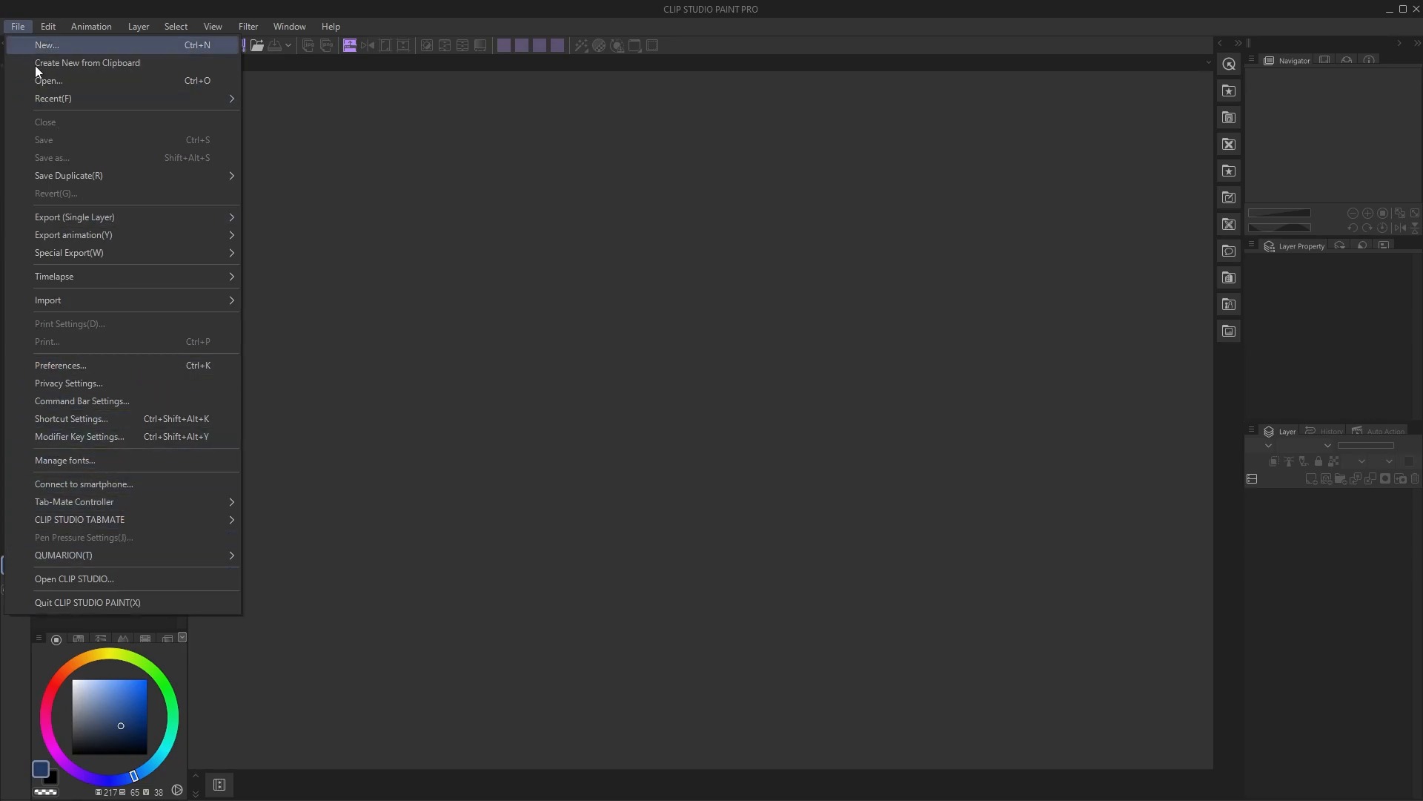
left_click(77, 420)
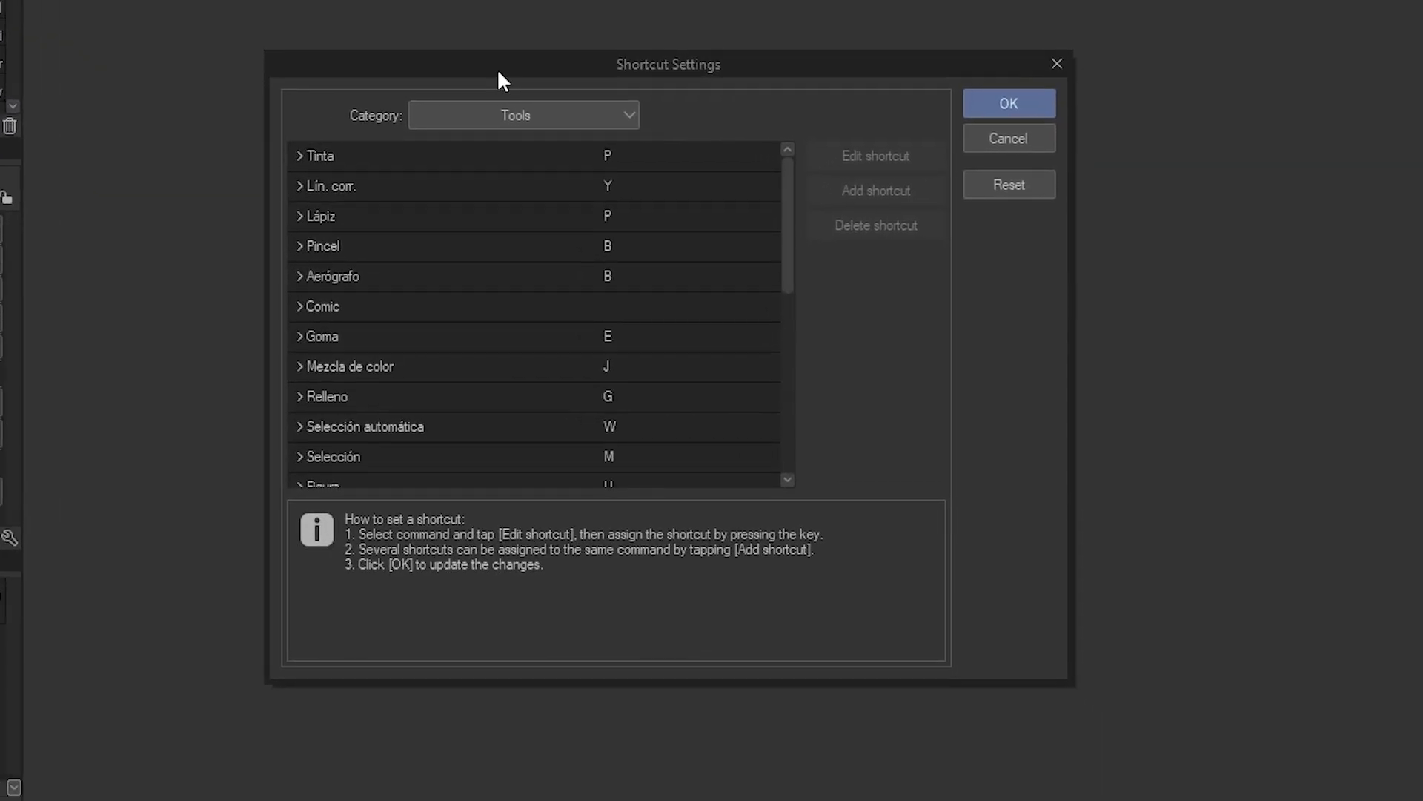
left_click_drag(787, 227, 790, 169)
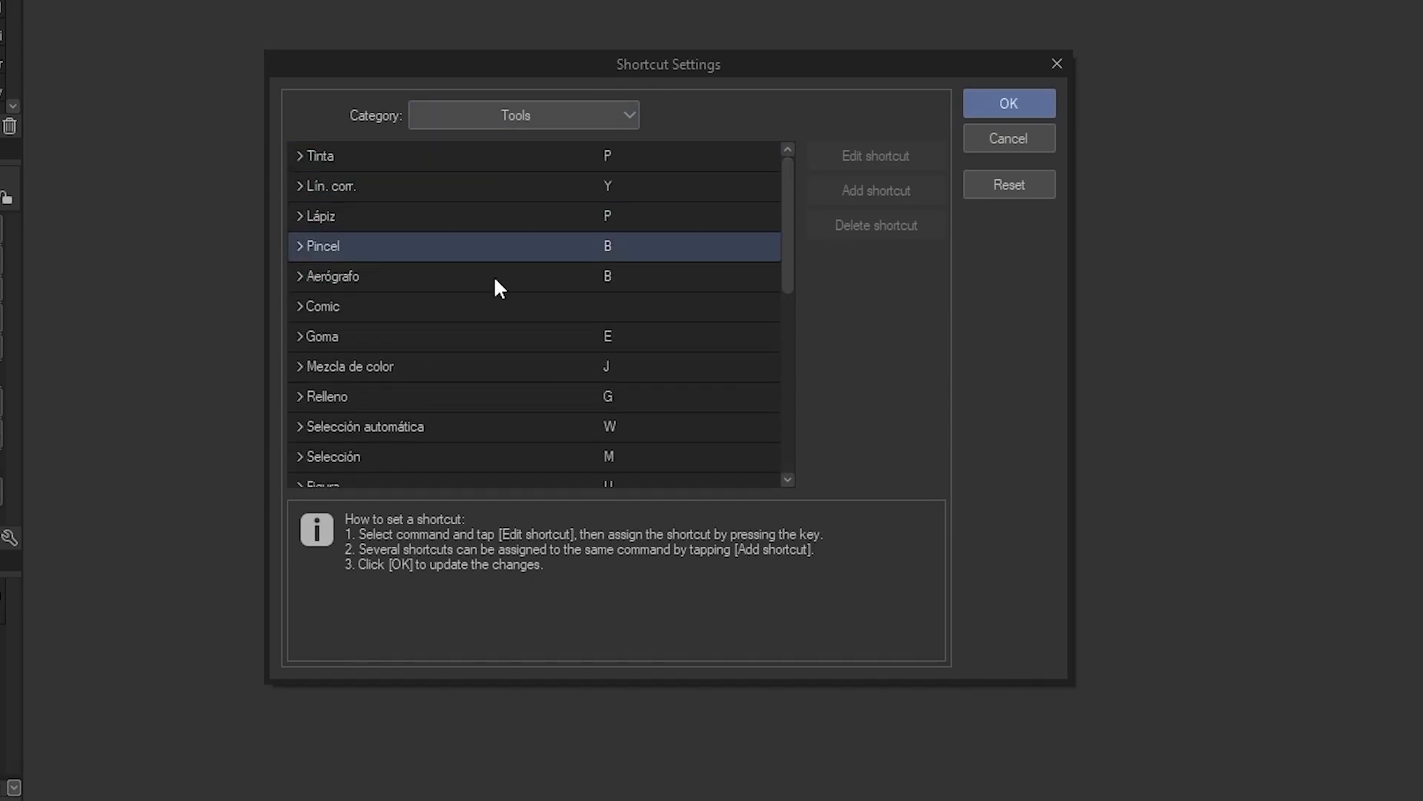
- Switch the shortcut category to Menu commands and examine the View shortcuts, including those for Rotate/Flip
left_click(495, 120)
left_click(513, 139)
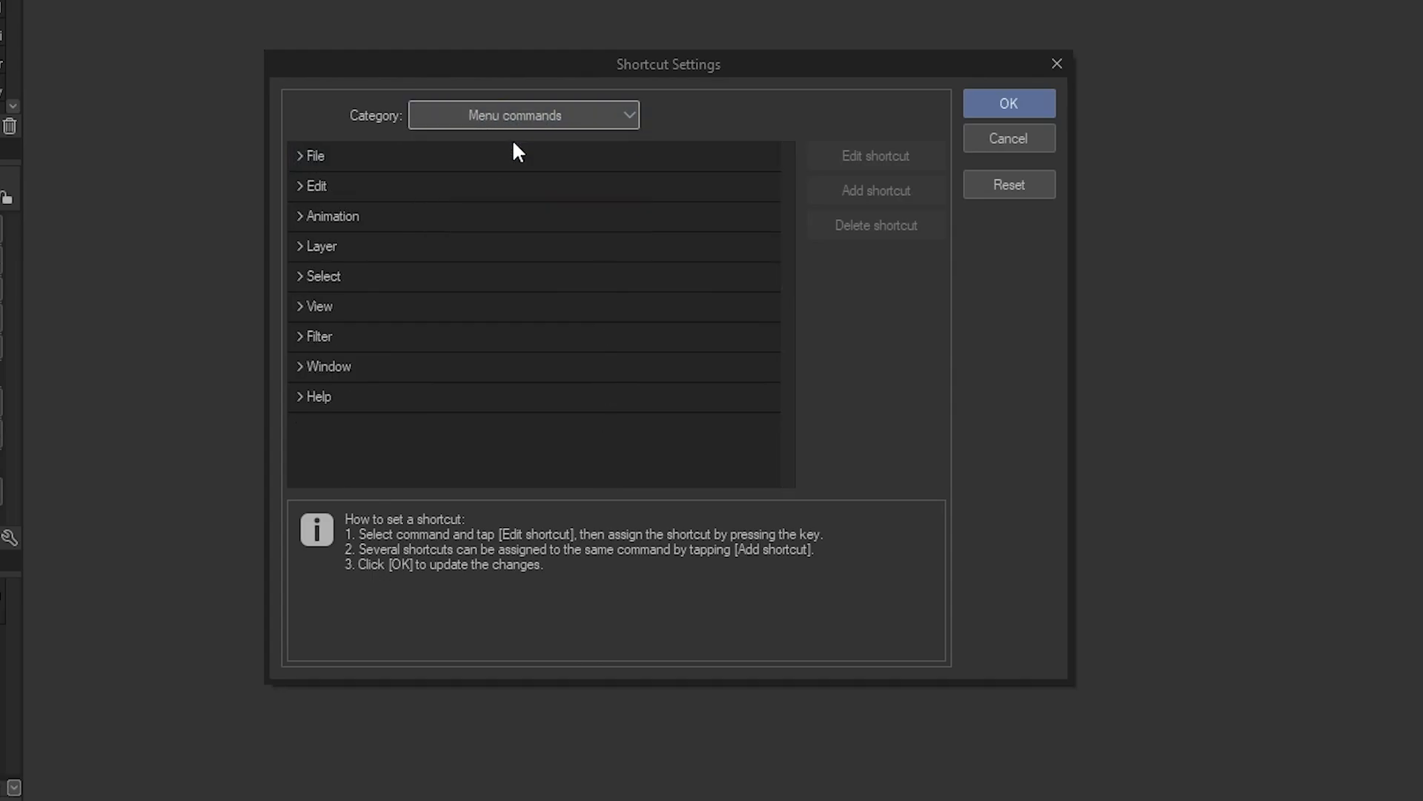
left_click(302, 306)
scroll(356, 363, "down", 1)
scroll(376, 384, "down", 2)
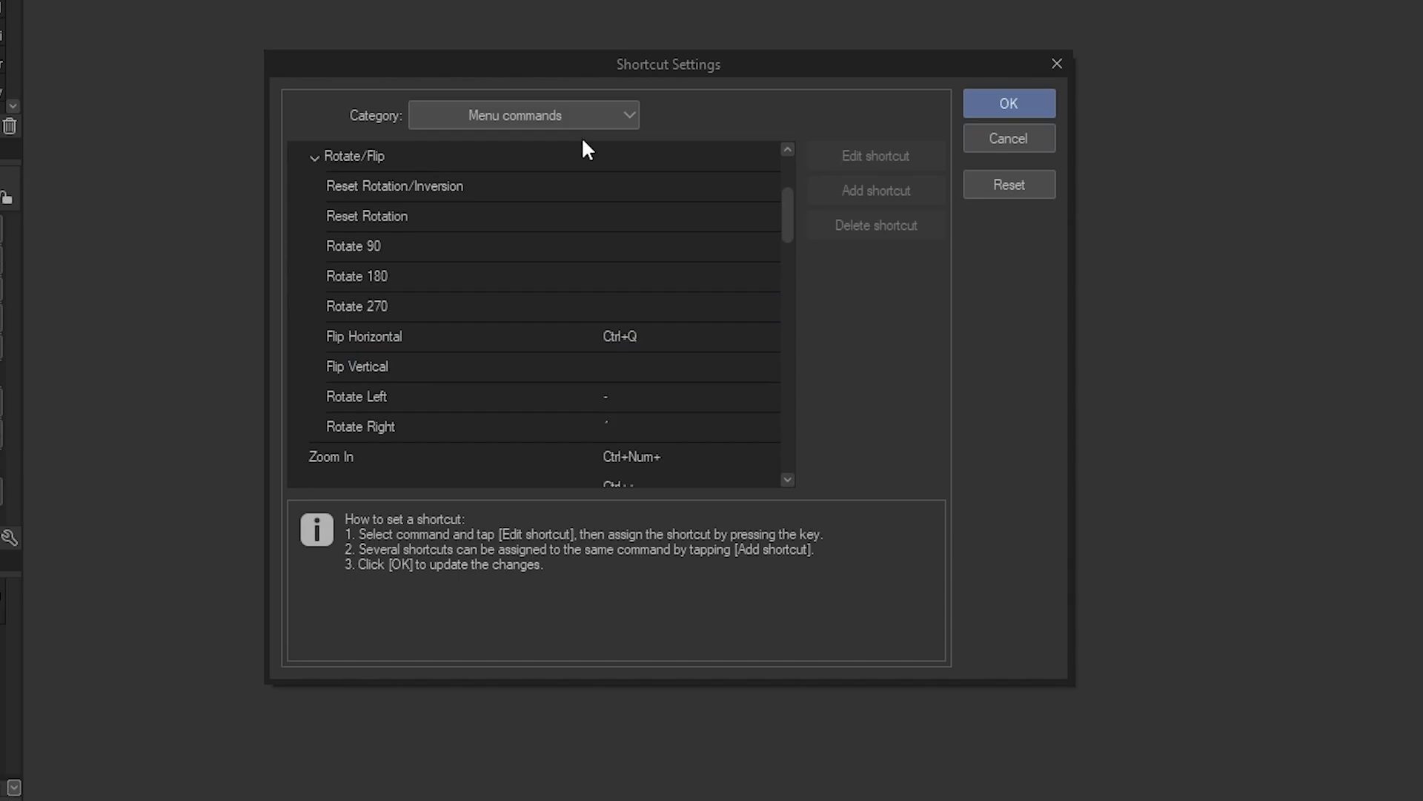
scroll(655, 237, "down", 2)
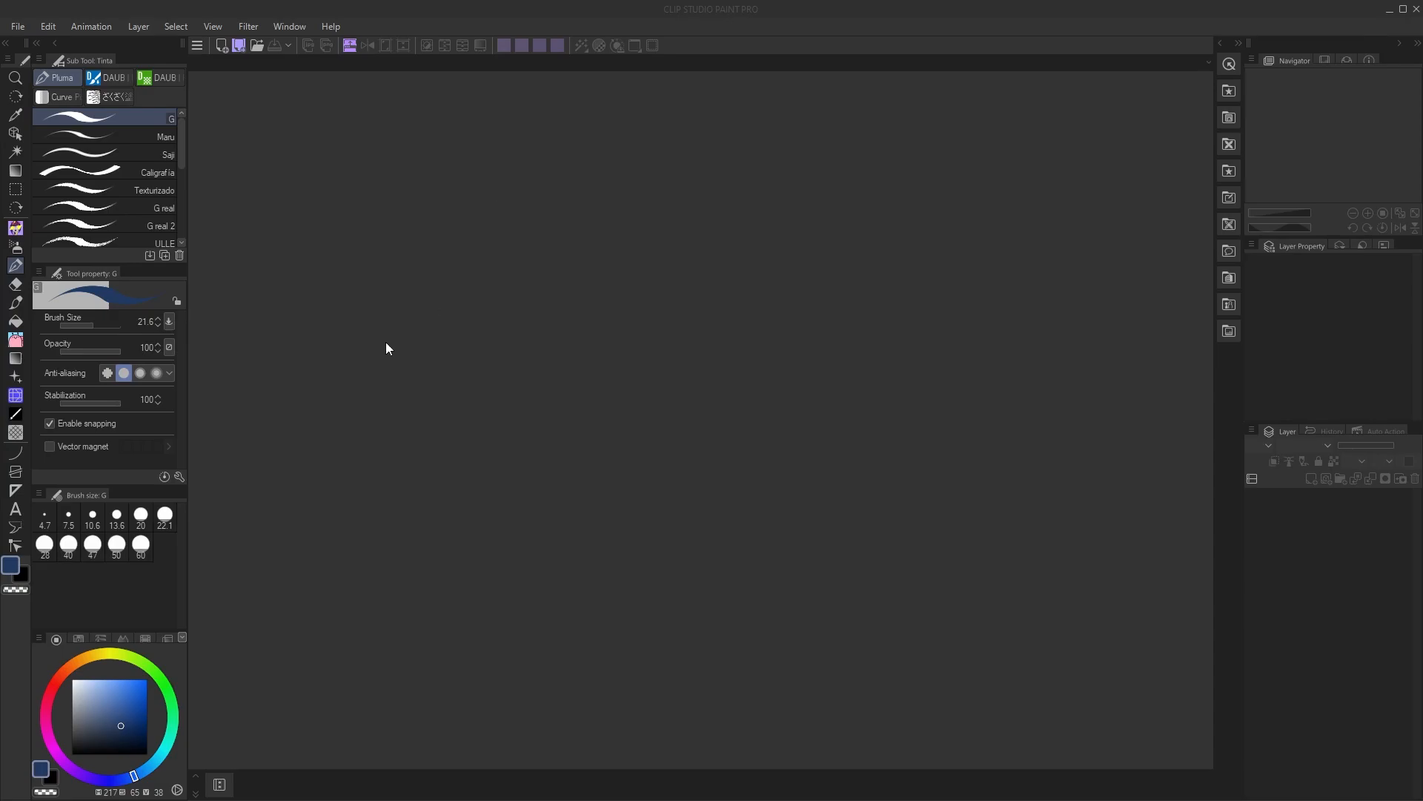
- Start setting up a new illustration canvas and reposition and resize its settings dialog
left_click(16, 25)
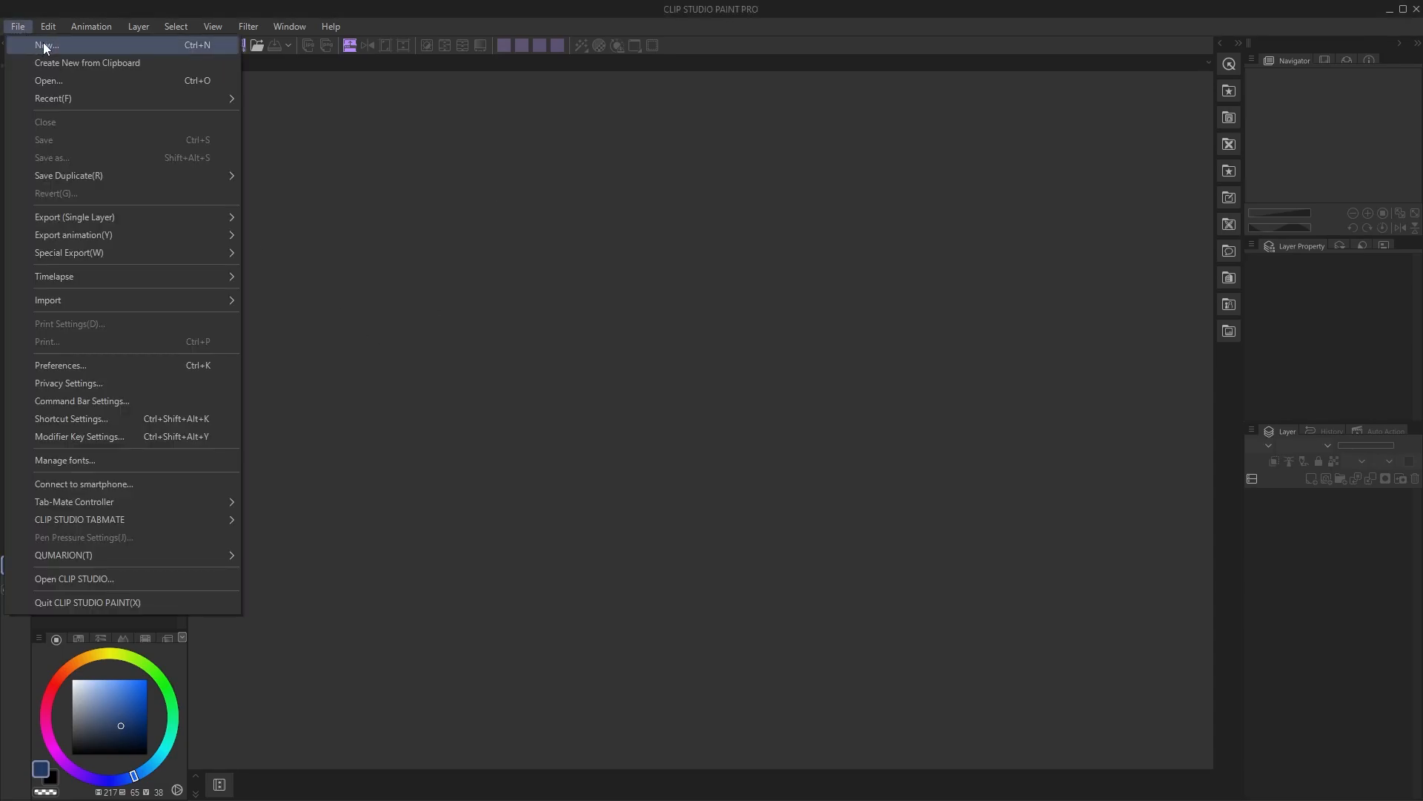
left_click(45, 44)
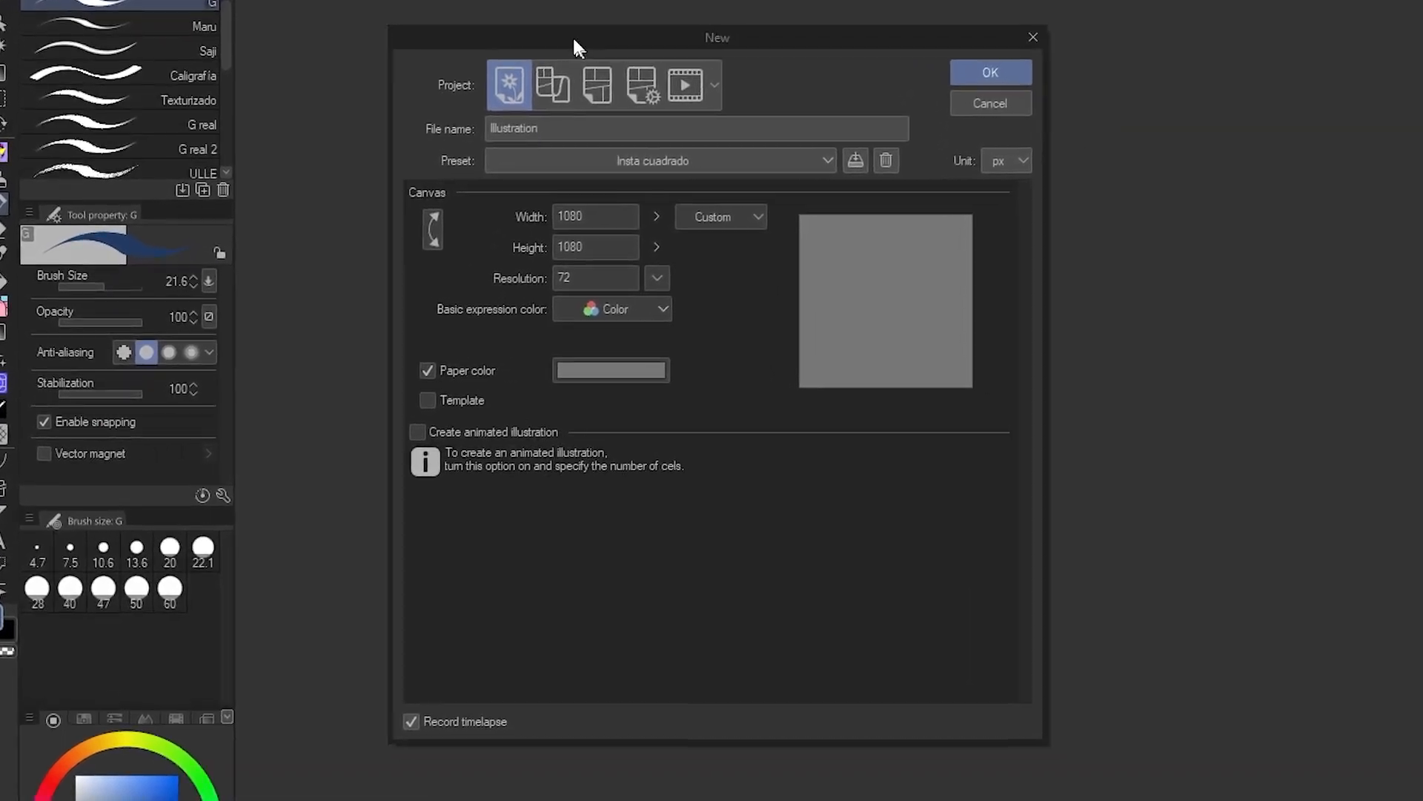
left_click_drag(634, 4, 794, 92)
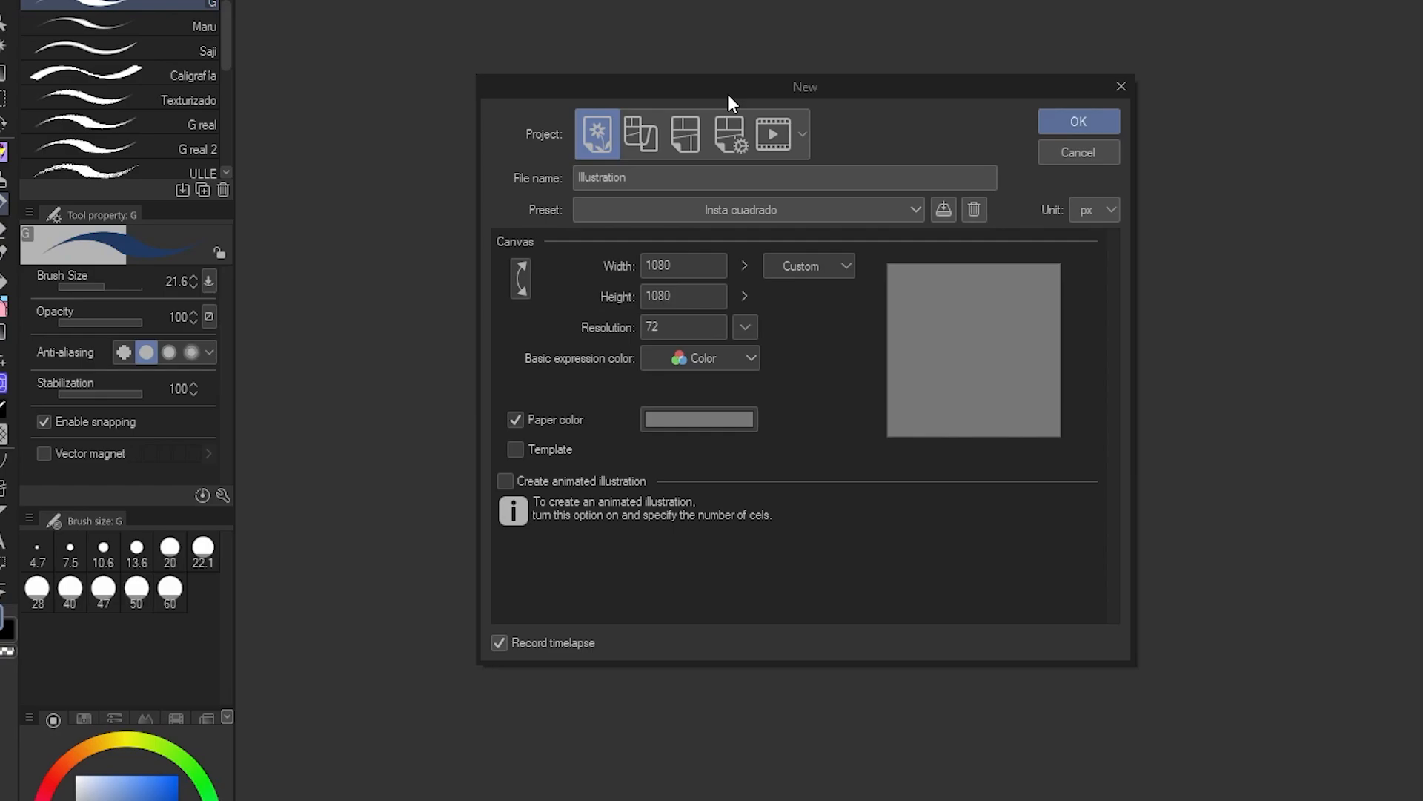
left_click_drag(480, 122, 470, 123)
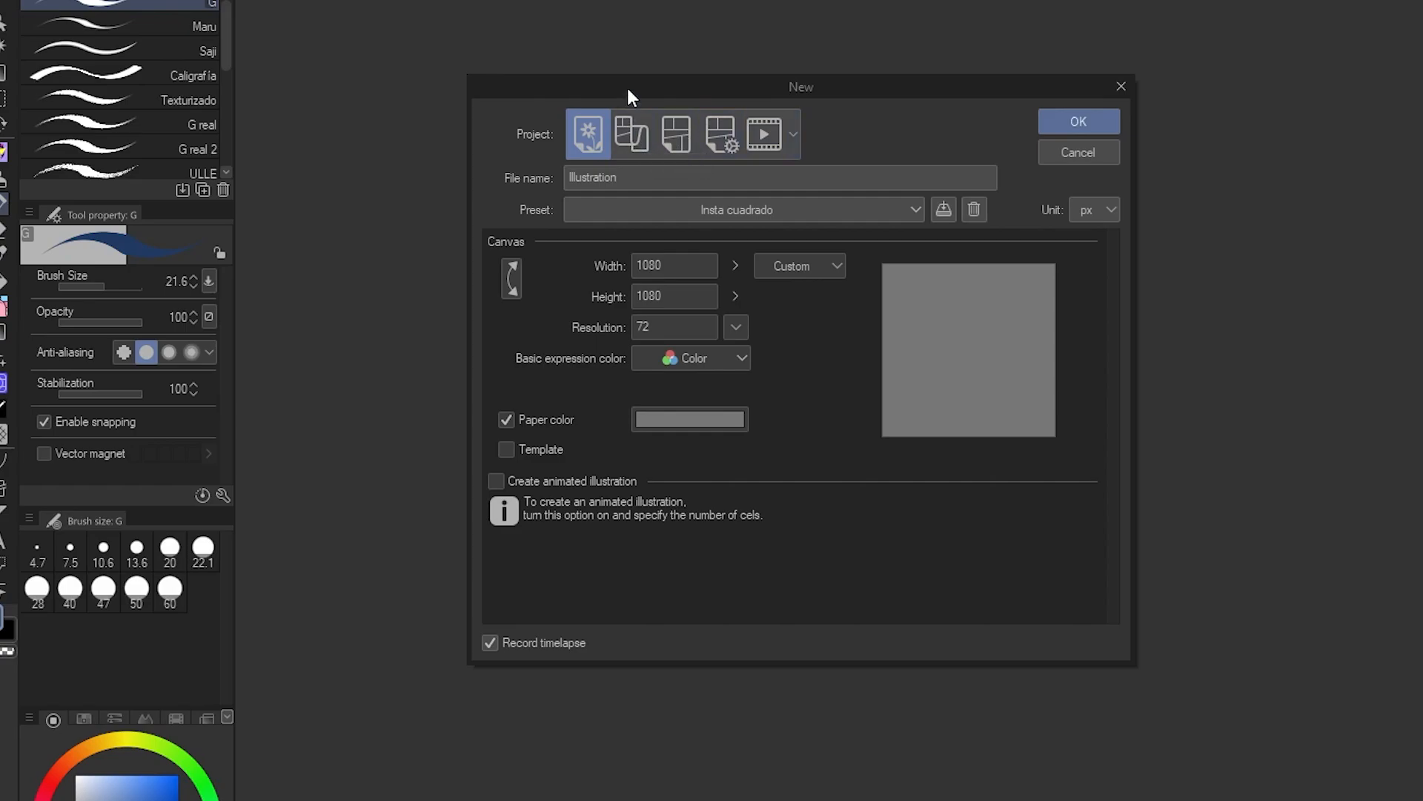
mouse_move(628, 89)
left_mouse_down()
mouse_move(660, 83)
mouse_move(624, 75)
left_mouse_up()
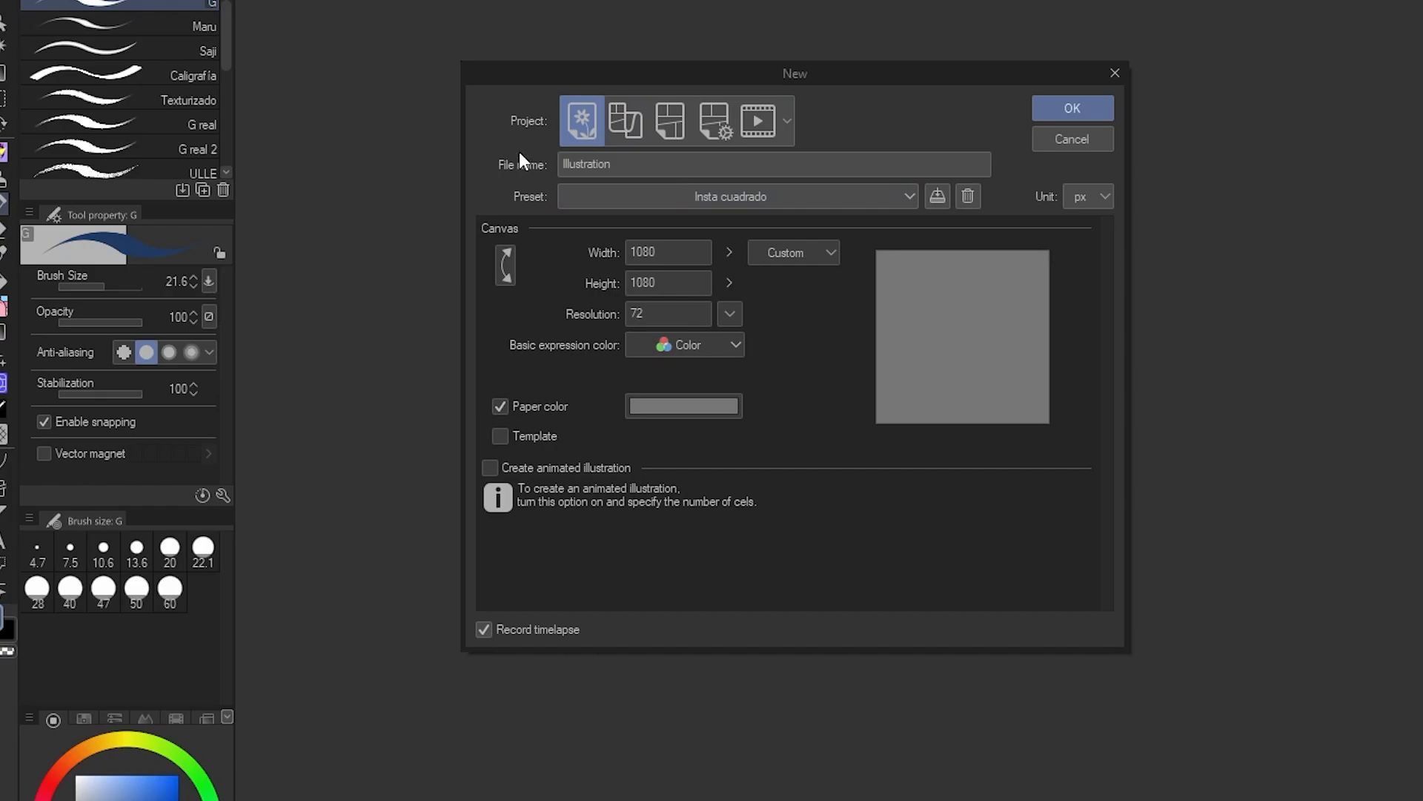
- Look through the canvas presets and choose Square (1000 x 1000px) for the new illustration
left_click(788, 200)
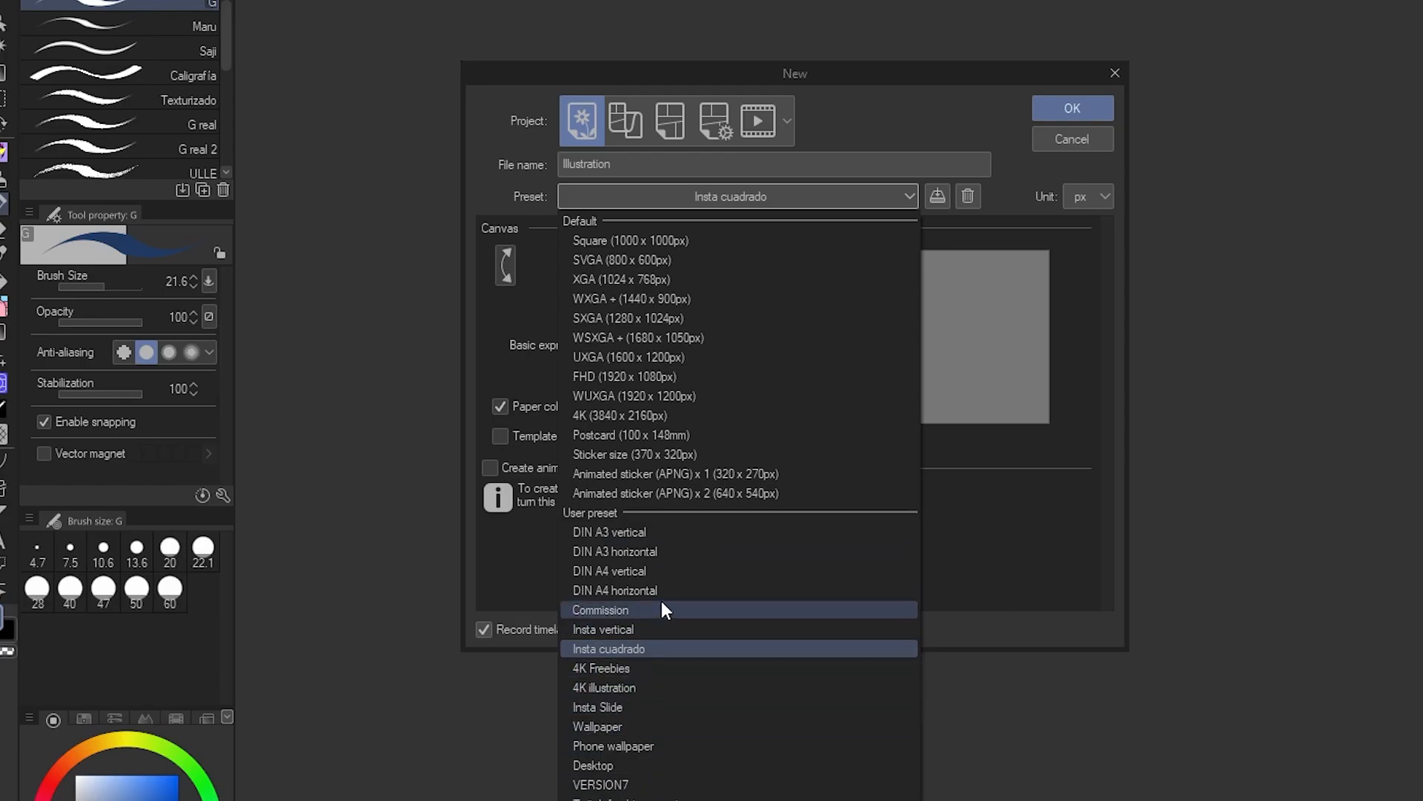
left_click(1013, 519)
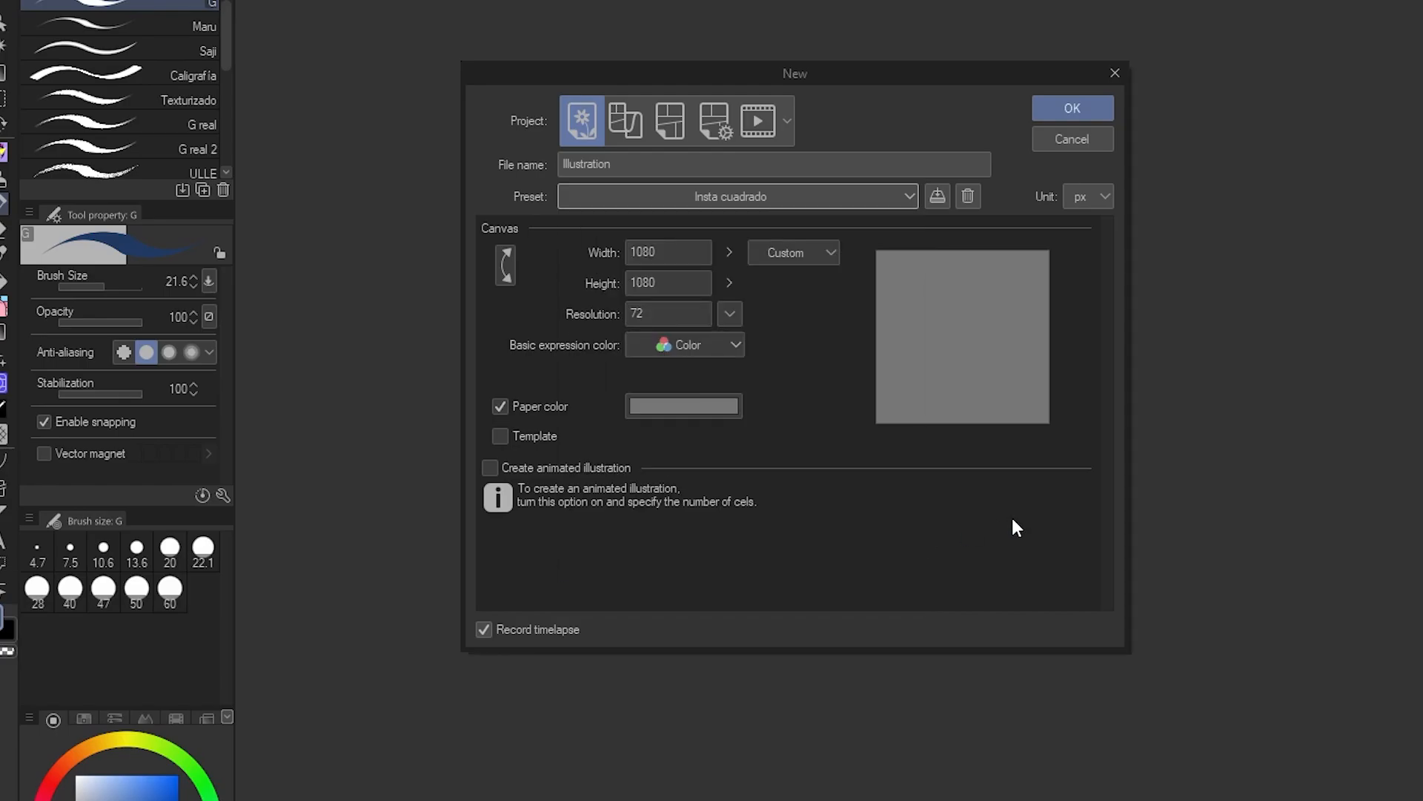
left_click(763, 202)
left_click(664, 242)
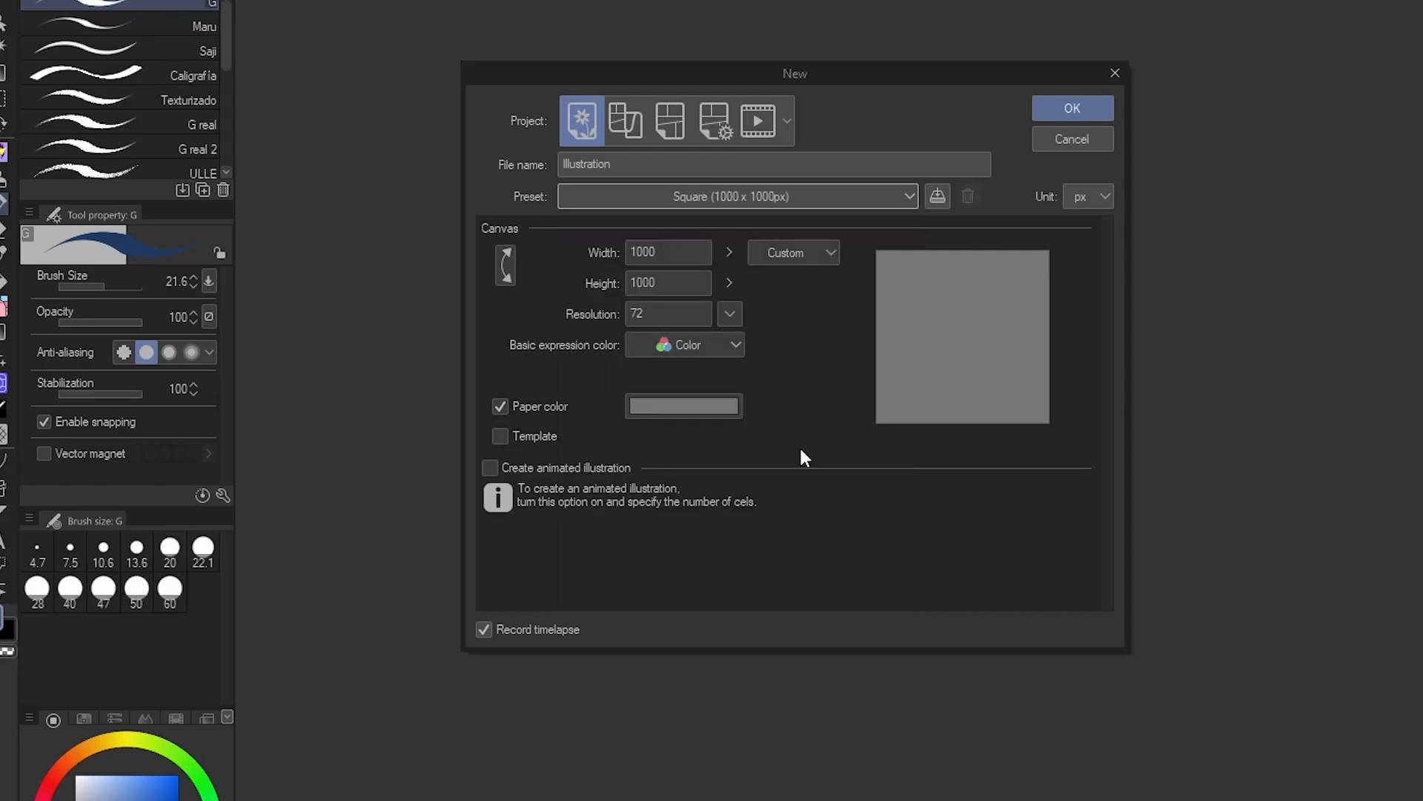
- Set the new canvas to a width of 3000 px and a height of 2000 px
left_click(685, 253)
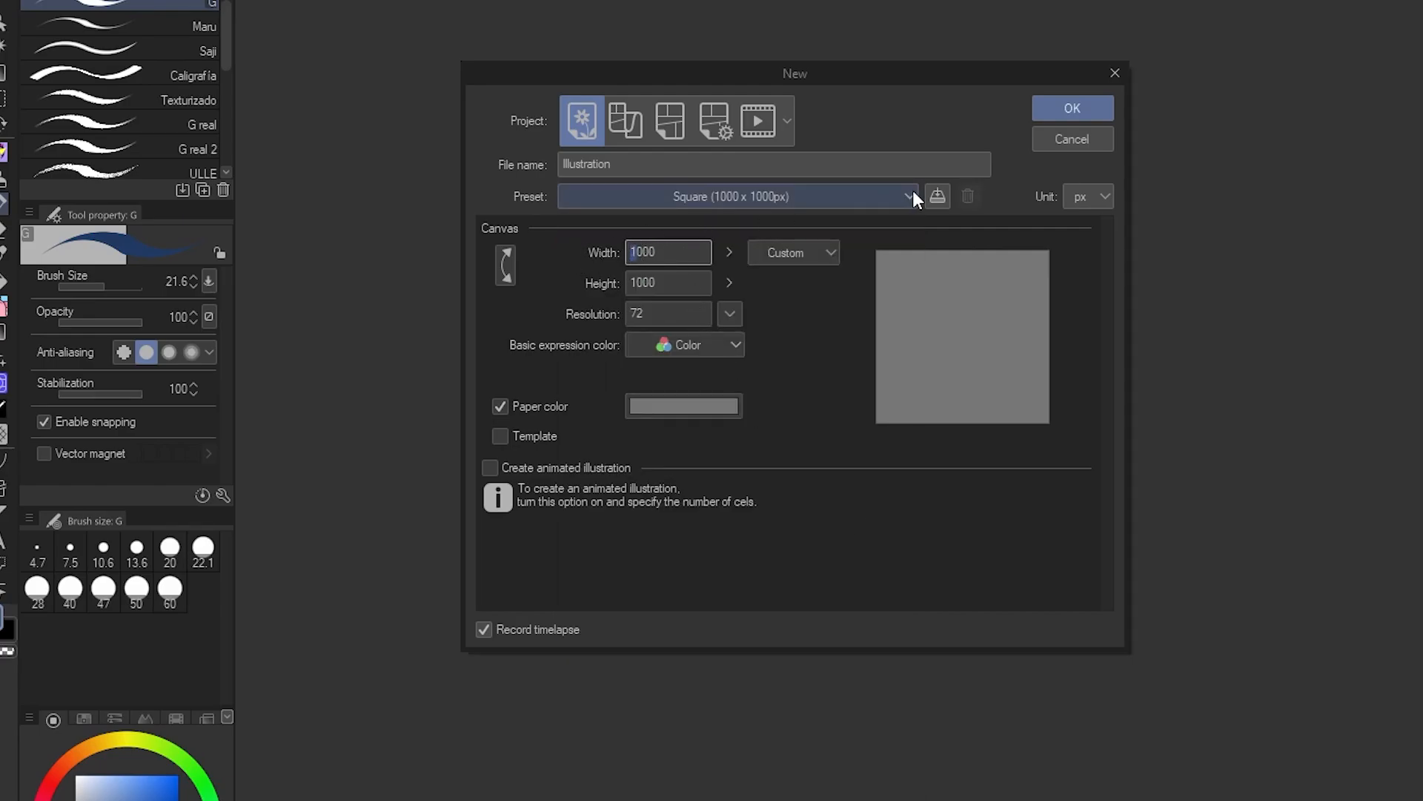
type("3")
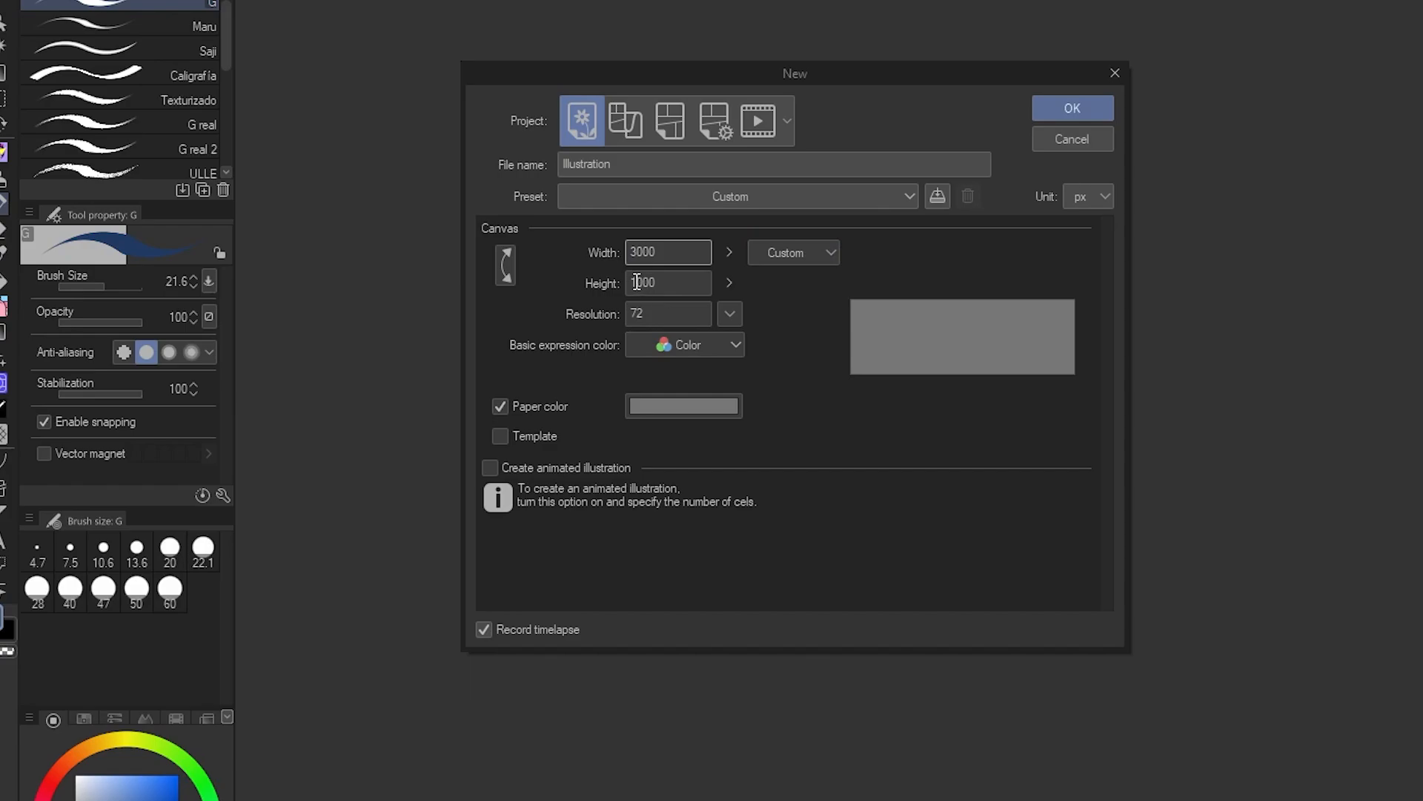
left_click_drag(637, 282, 596, 282)
type("2")
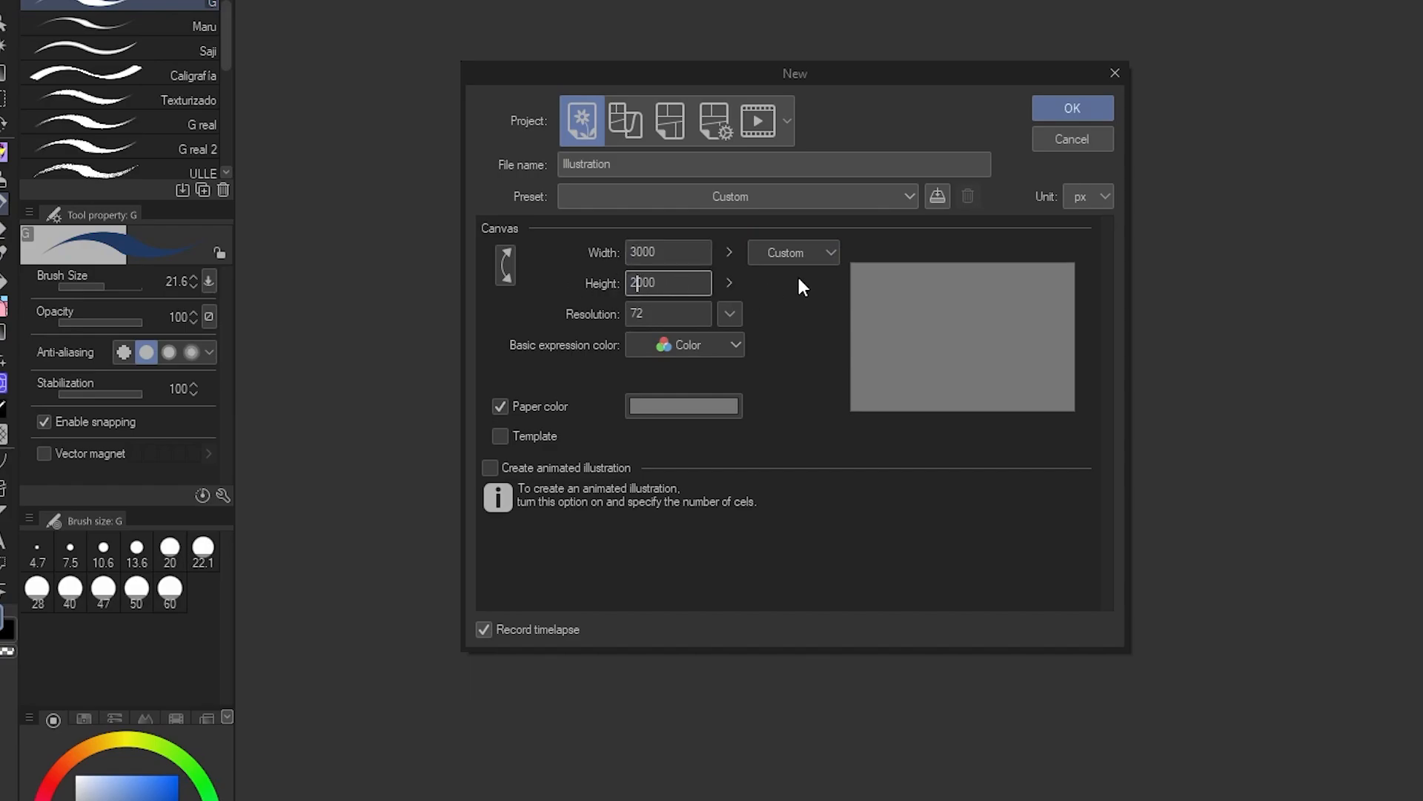
- View the canvas dimensions in centimetres and inches, and return the unit to px
left_click(1089, 196)
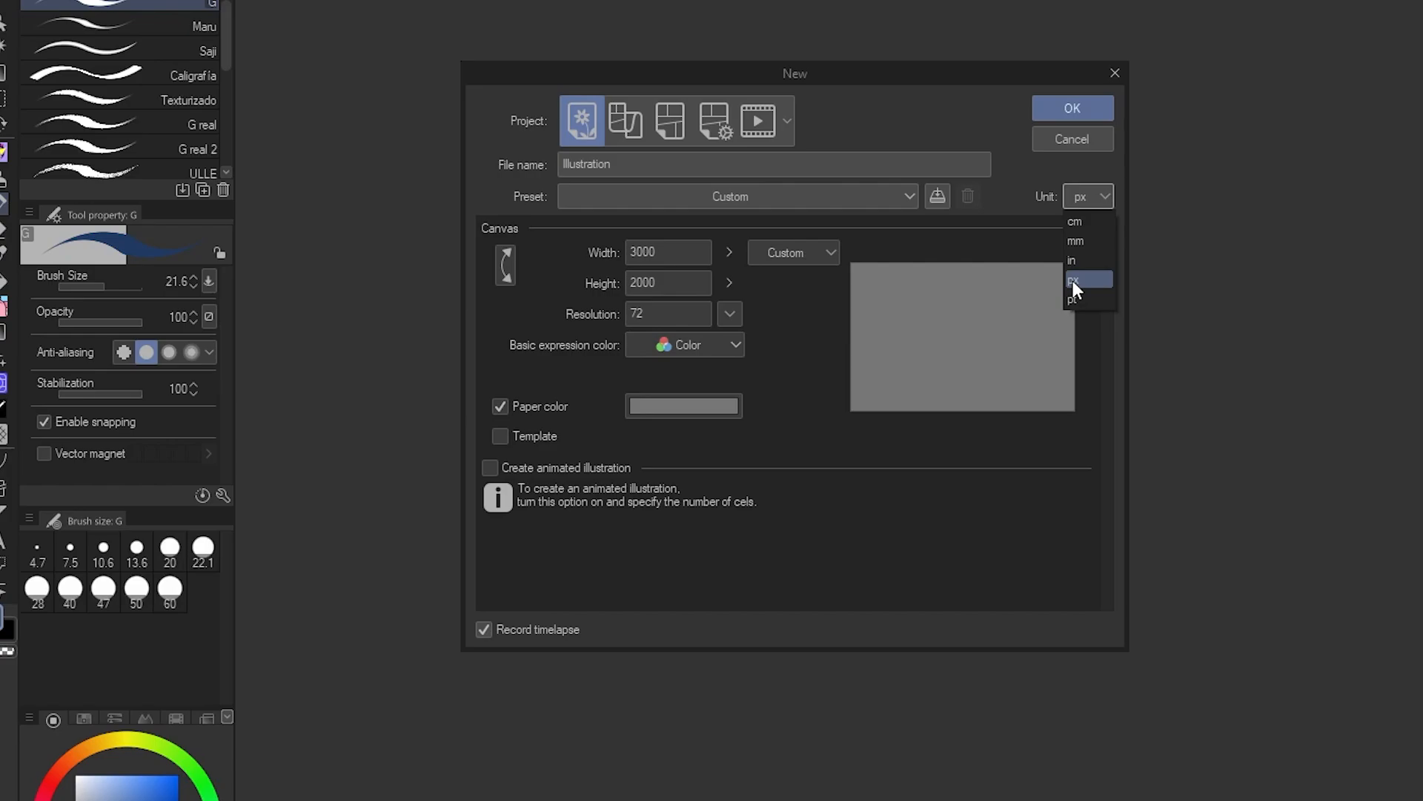
left_click(1087, 222)
left_click(1087, 200)
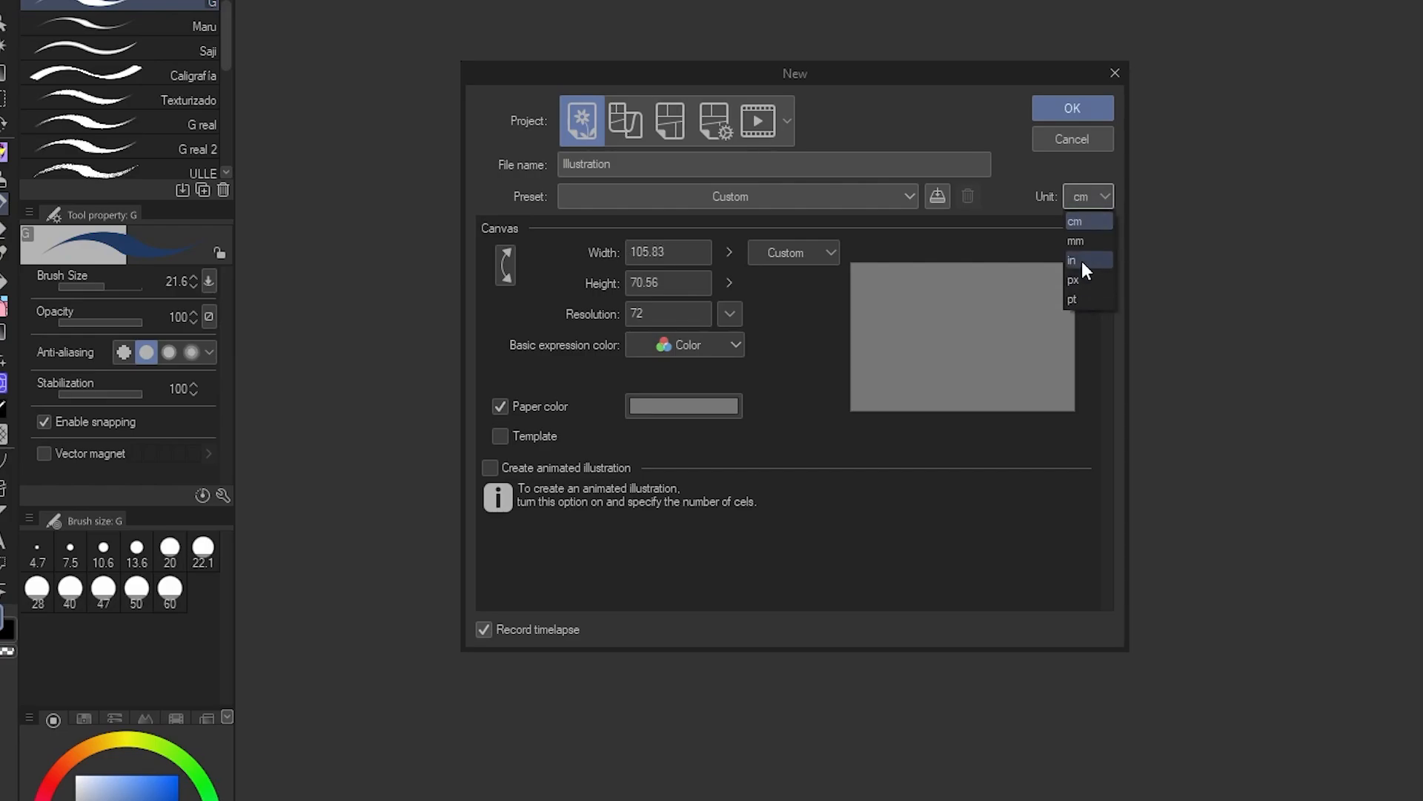
left_click(1083, 260)
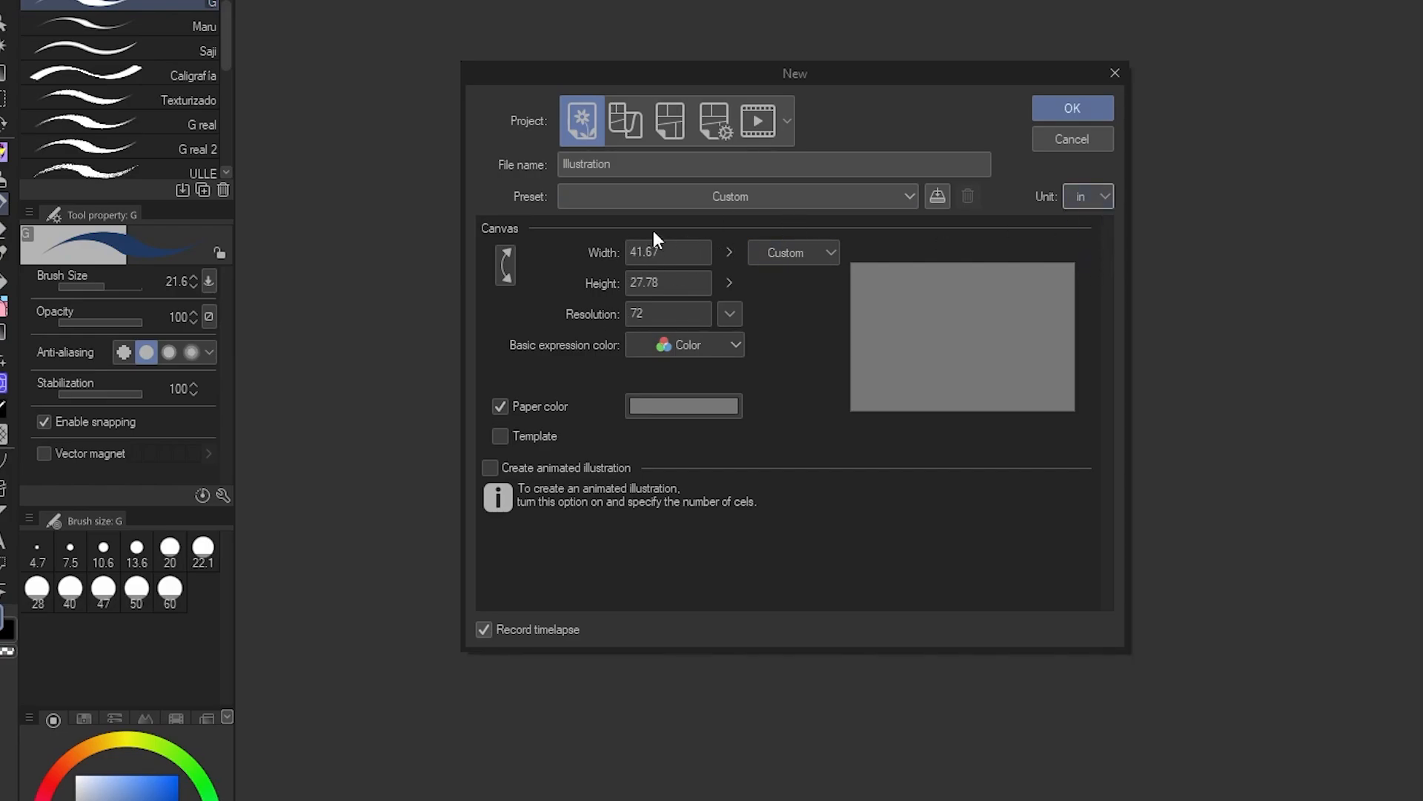
left_click(1083, 198)
left_click(1084, 280)
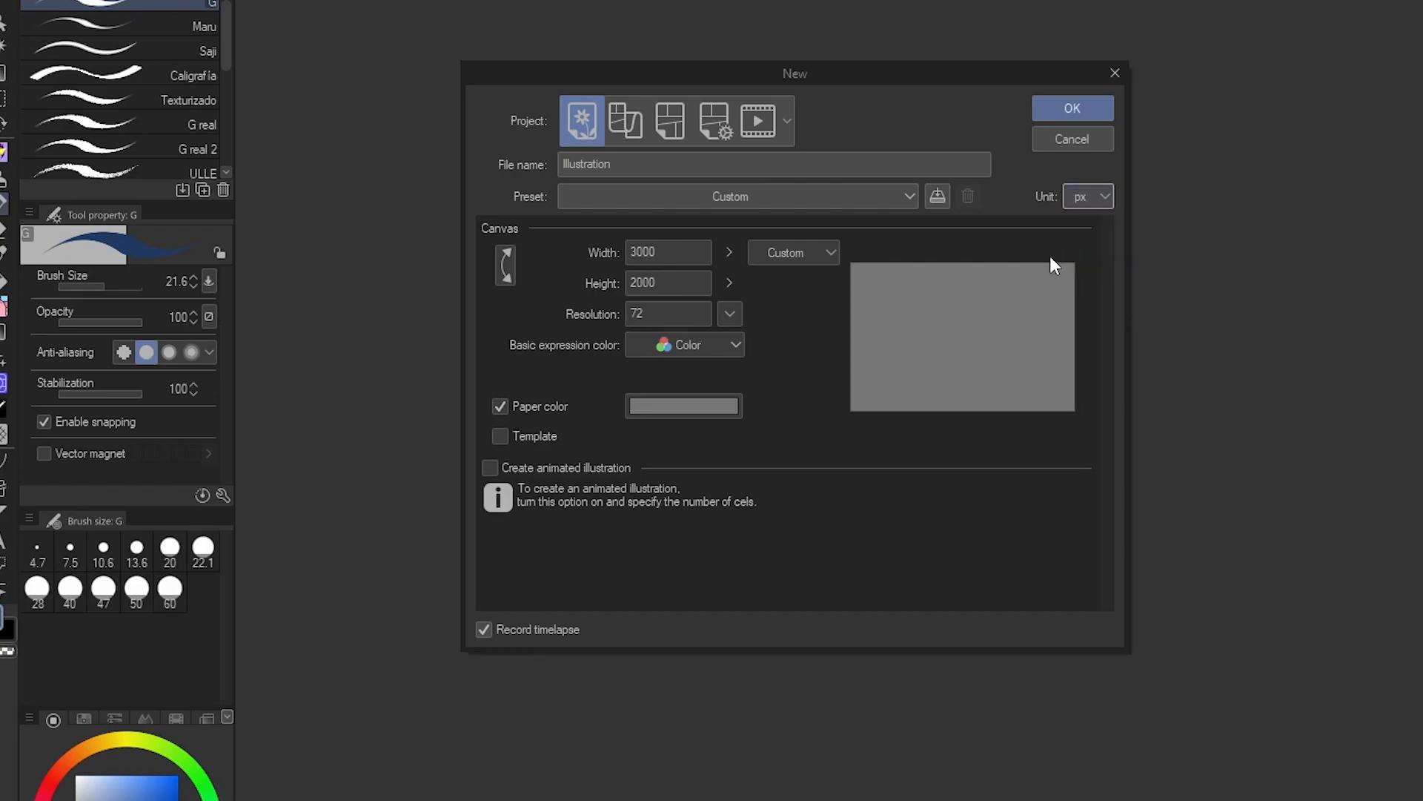
- Try a resolution of 600 for the new canvas
double_click(667, 308)
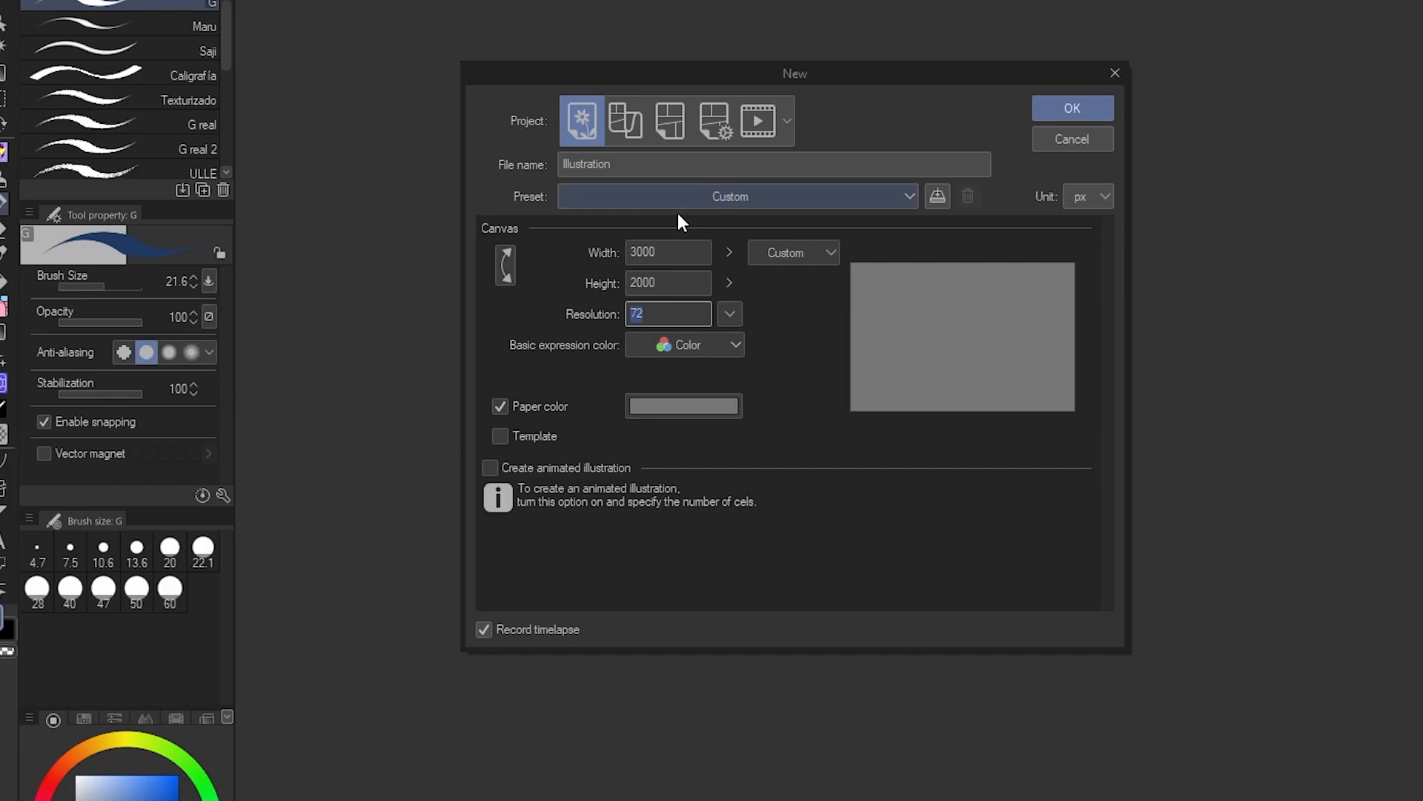
left_click(629, 198)
left_click(630, 198)
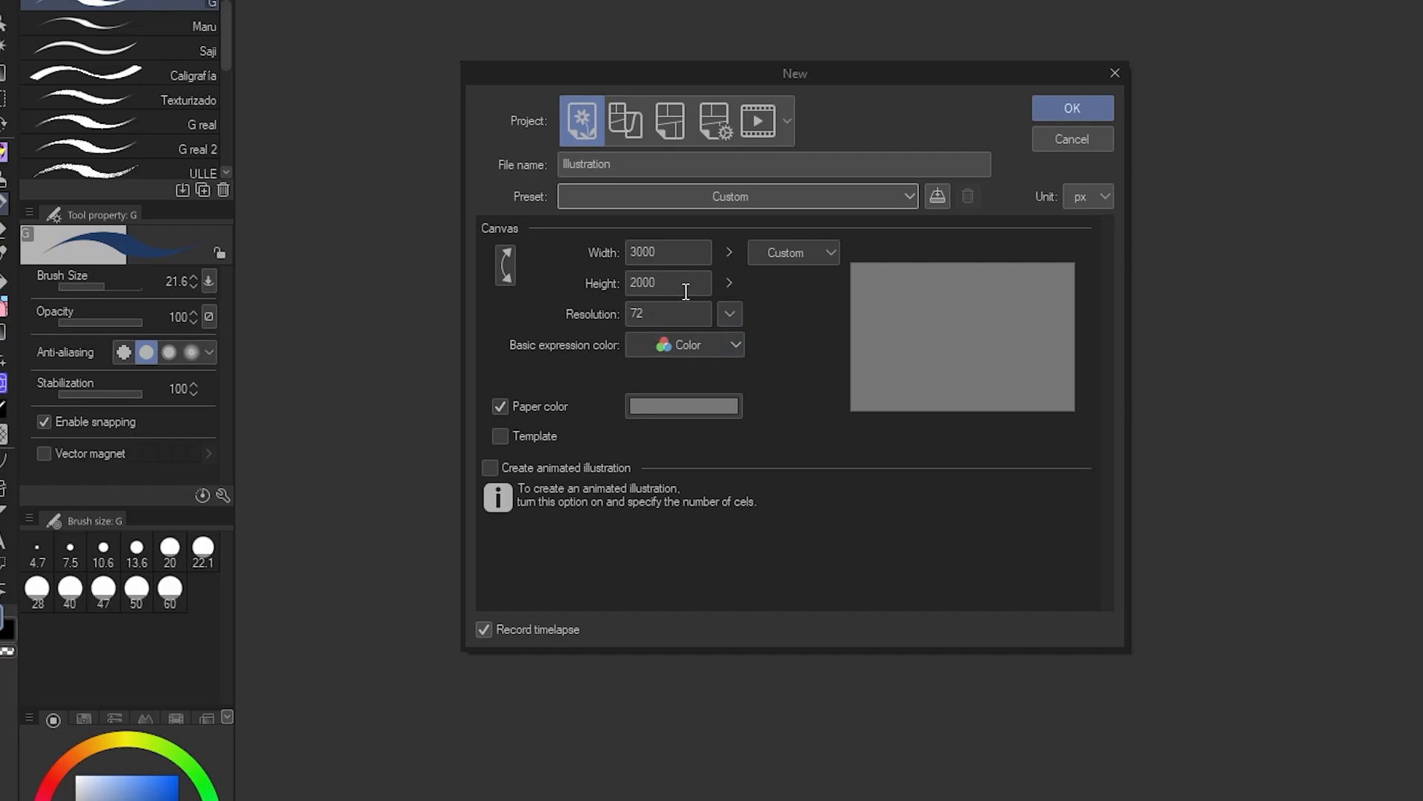
left_click(650, 312)
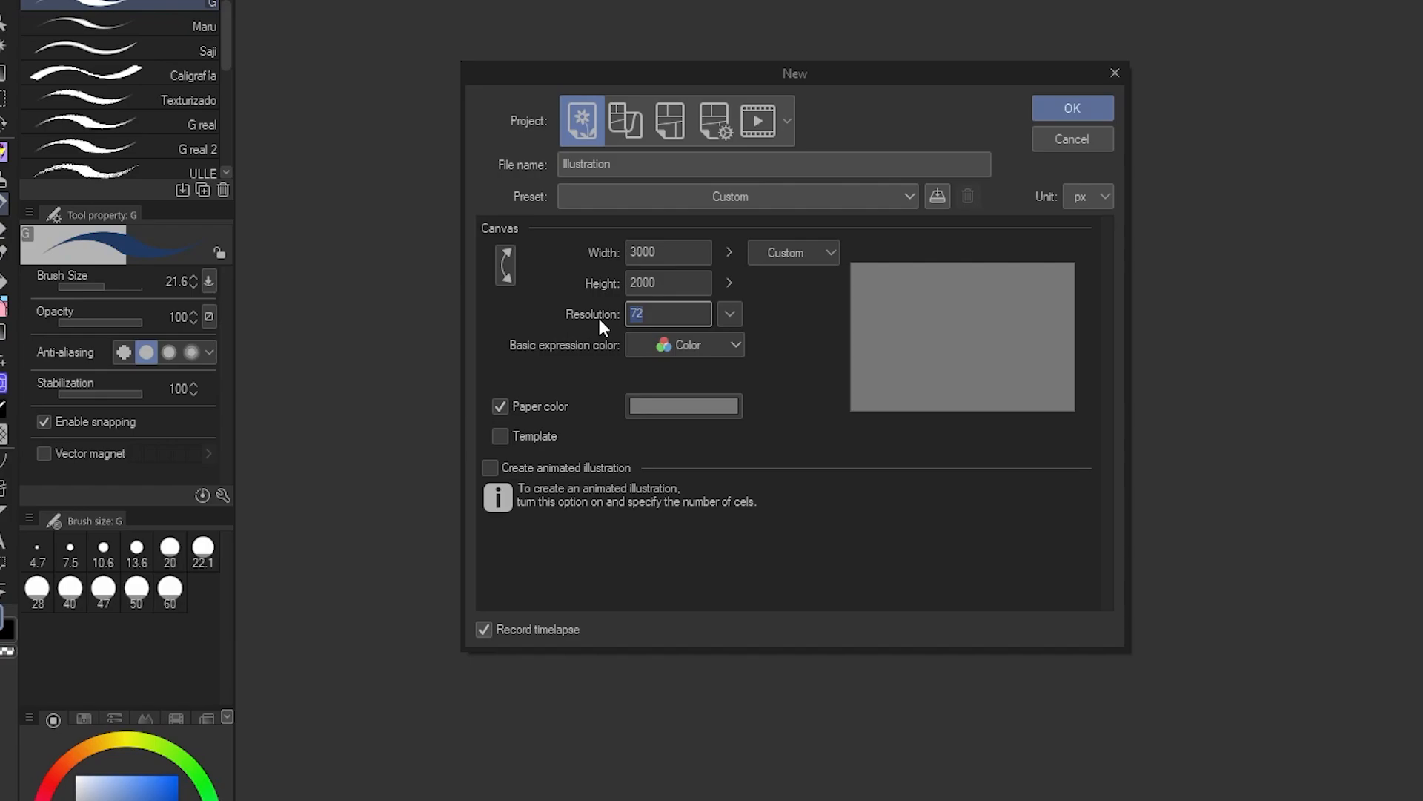
left_click(659, 307)
left_click_drag(650, 312, 614, 318)
left_click_drag(636, 312, 587, 315)
type("5")
type("600")
- Set the canvas resolution to 300 and keep Color as the basic expression color
left_click_drag(661, 315, 570, 327)
type("300")
left_click(654, 344)
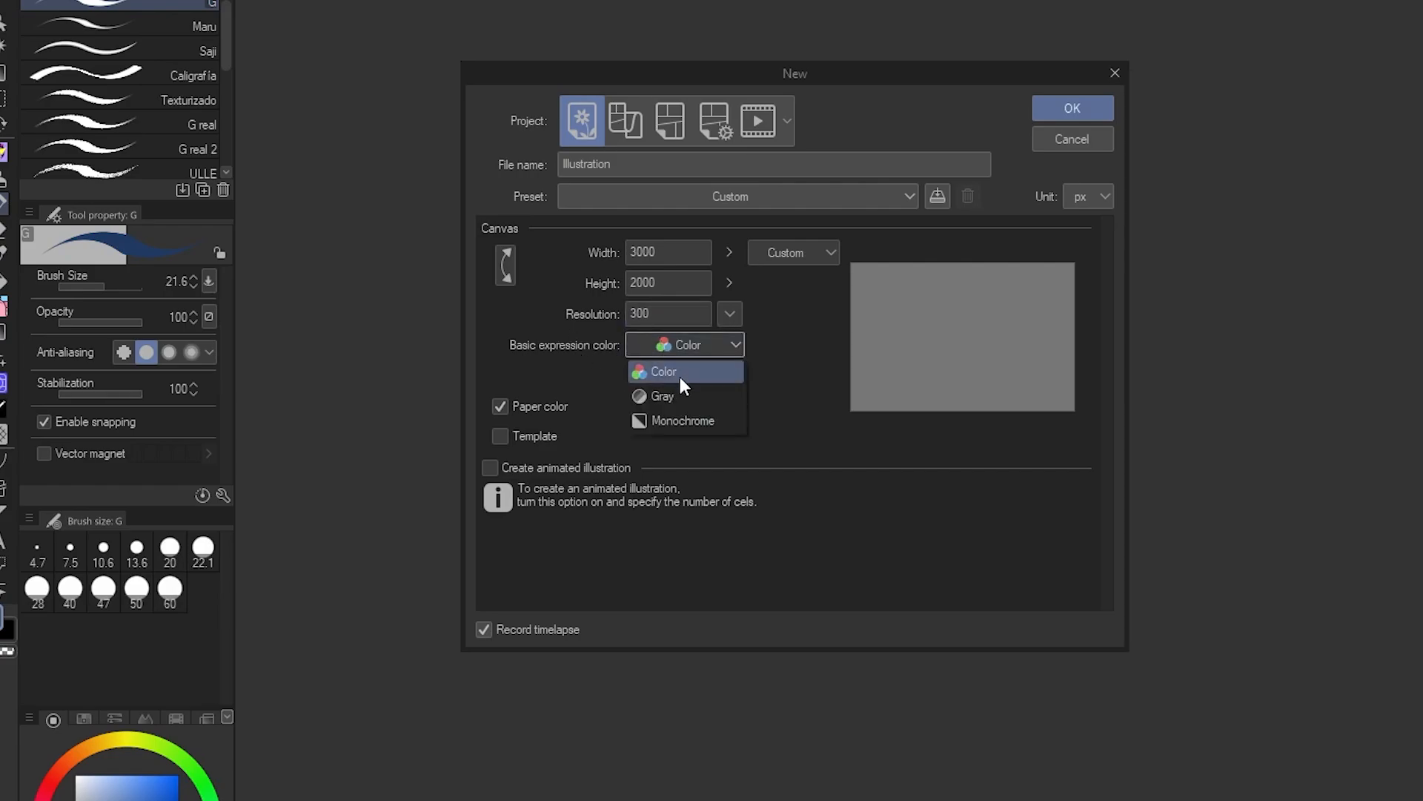
left_click(676, 349)
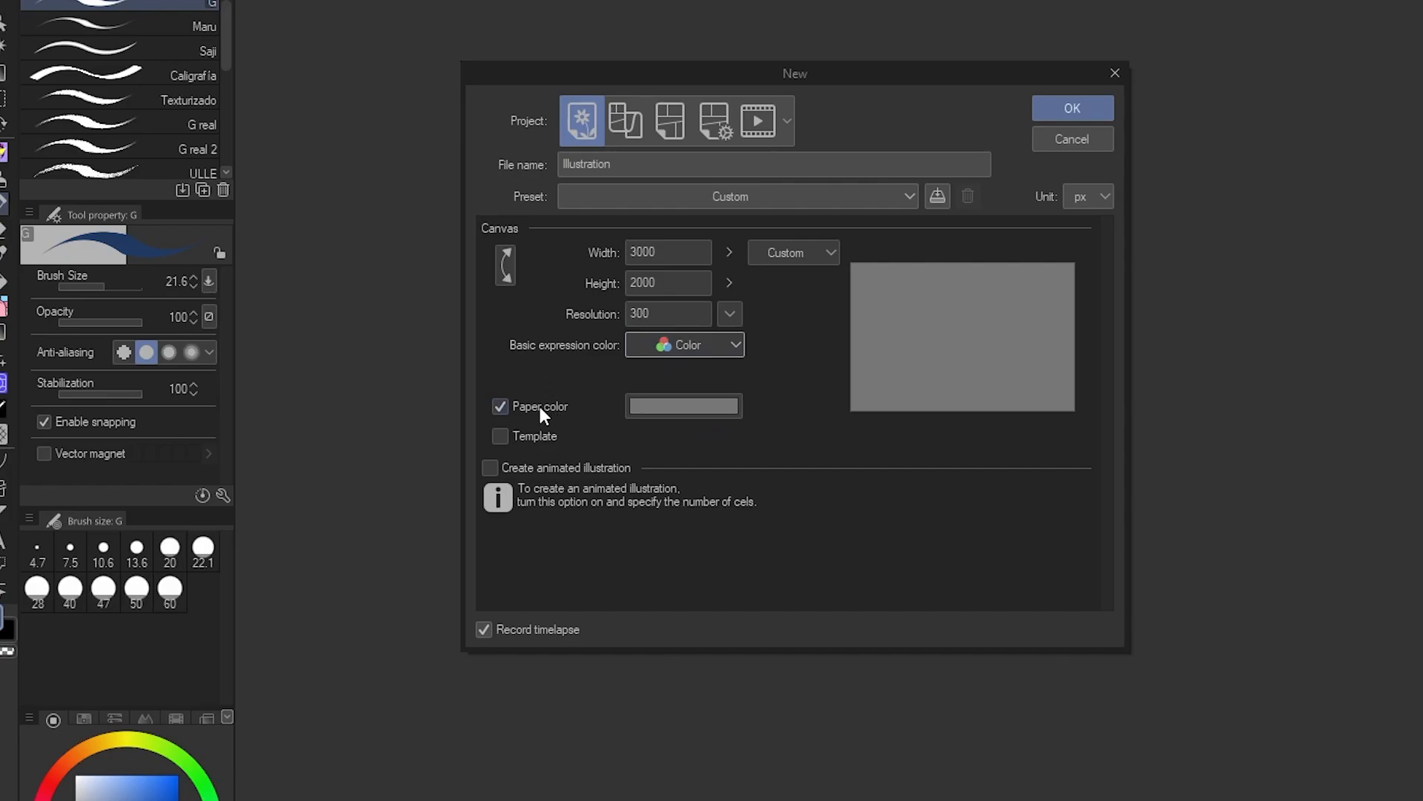
- Toggle the paper color option off and on, and try white as the canvas paper color
left_click(504, 411)
left_click(518, 412)
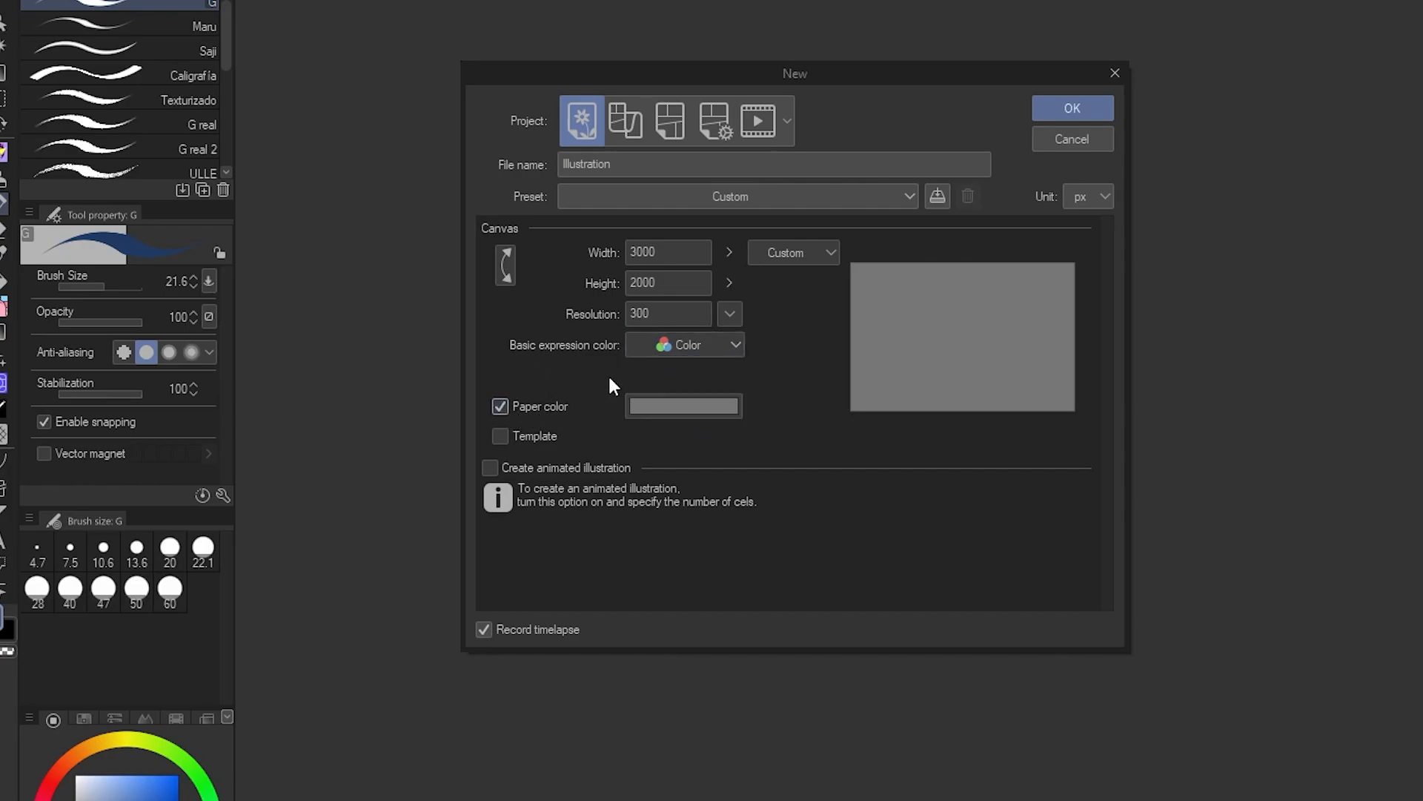
left_click(652, 408)
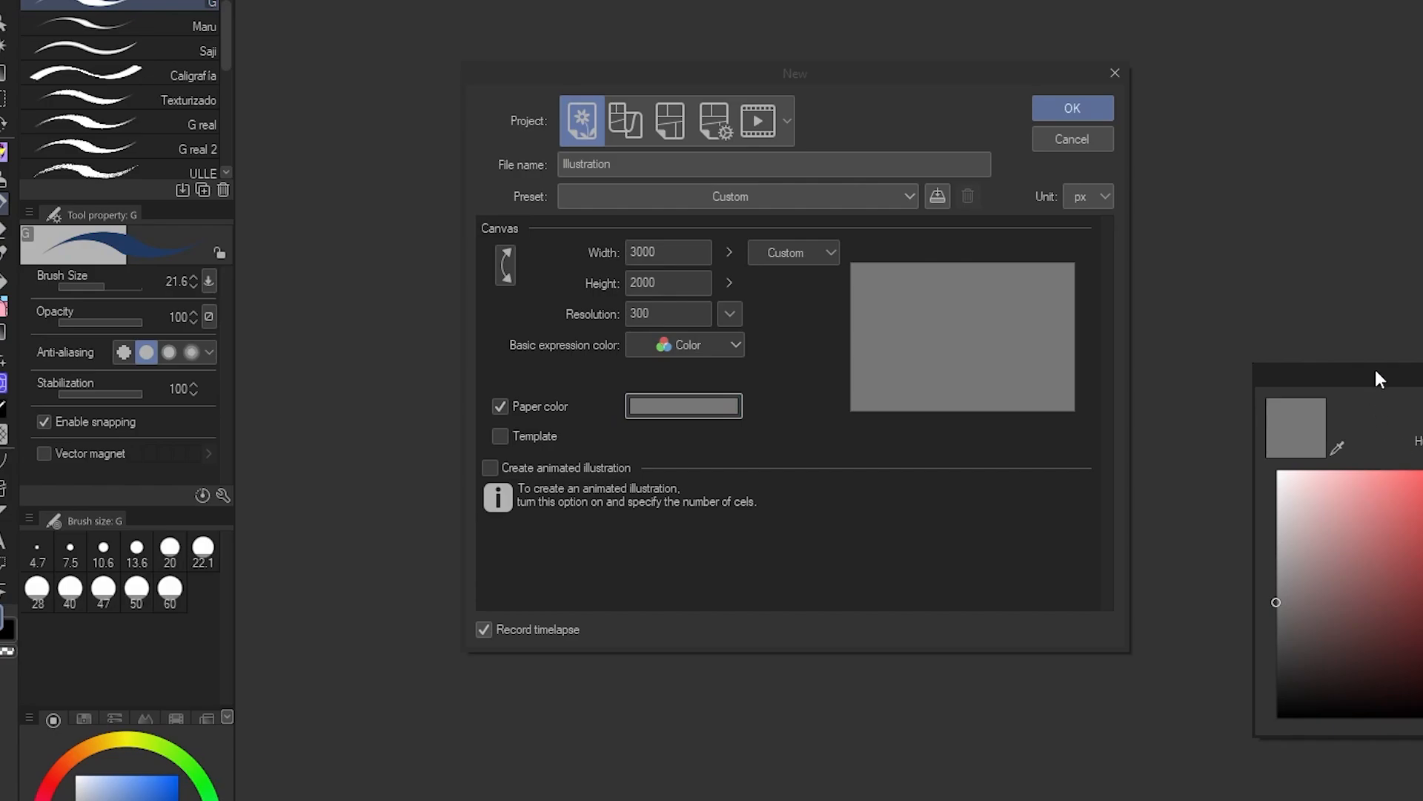
left_click_drag(1381, 379, 1122, 53)
key("Return")
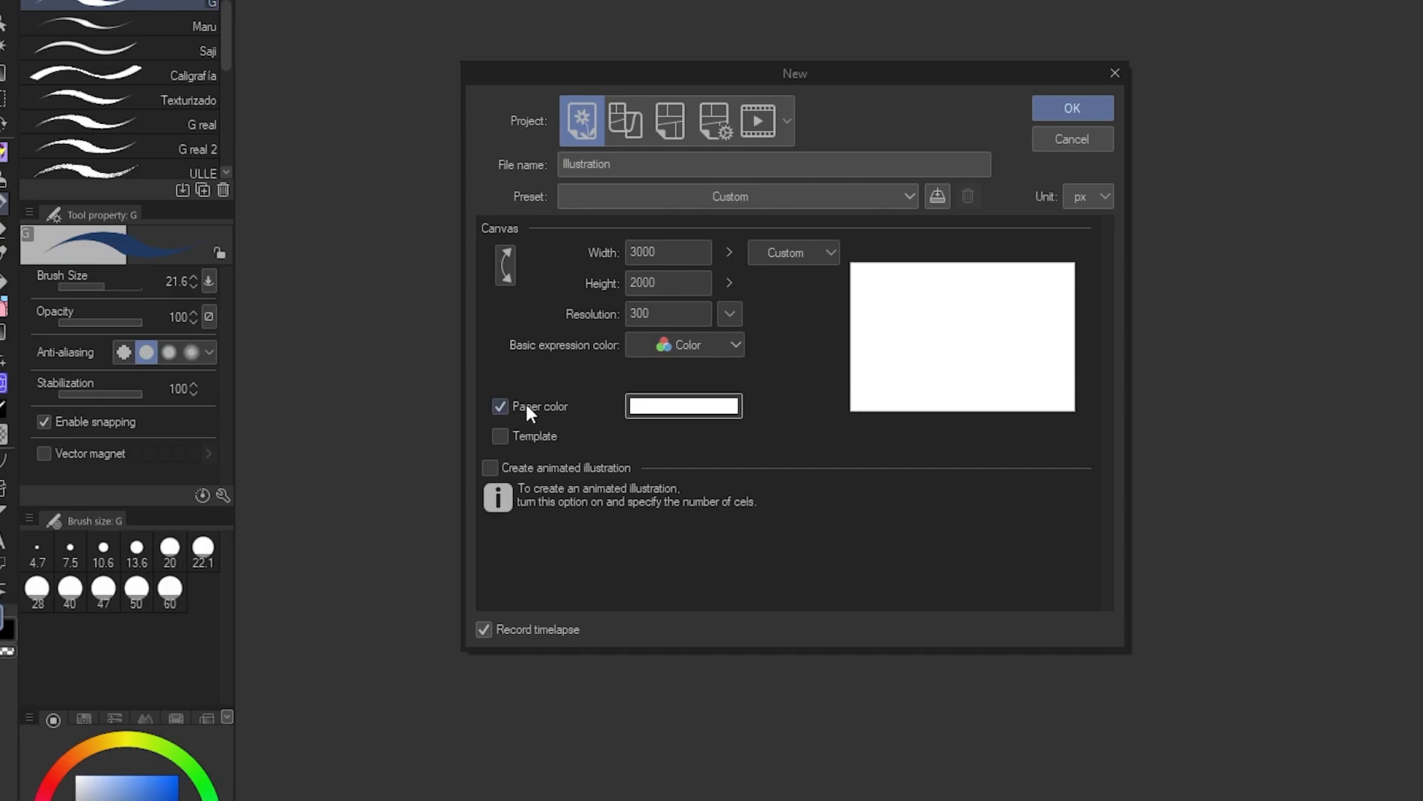
- Toggle the paper color option off and on, and set the paper color to grey, HEX 767676
left_click(500, 406)
left_click(556, 414)
left_click(683, 405)
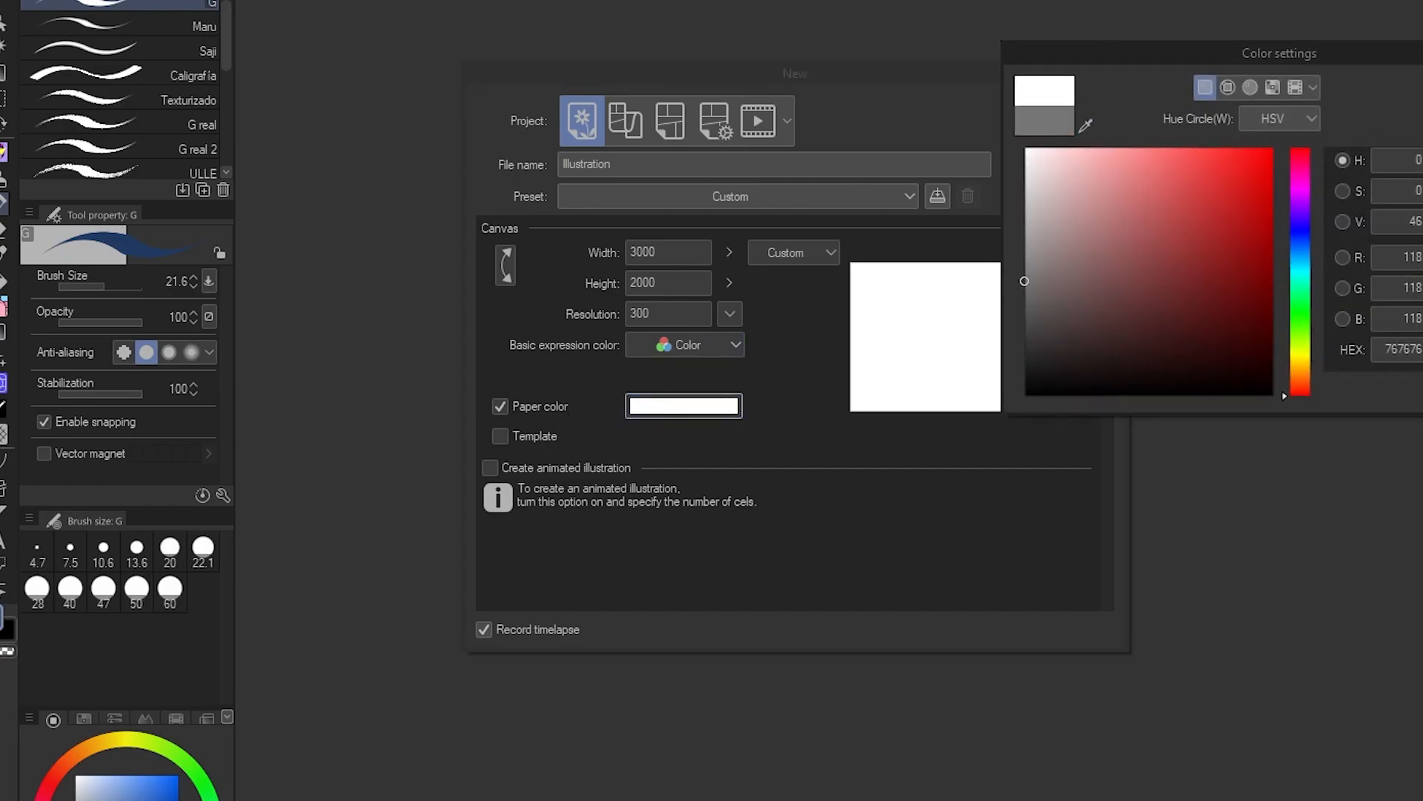
key("Return")
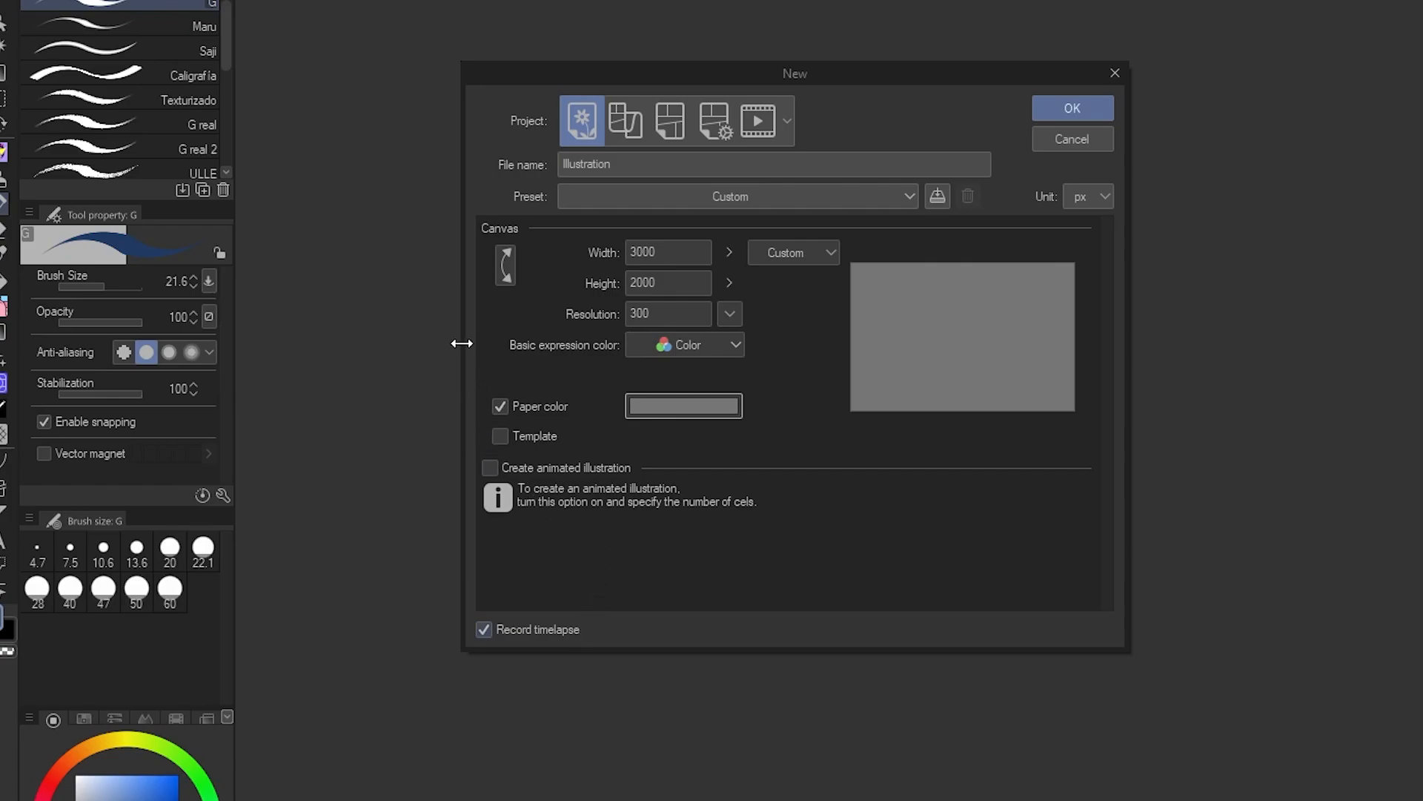
left_click_drag(462, 330, 457, 331)
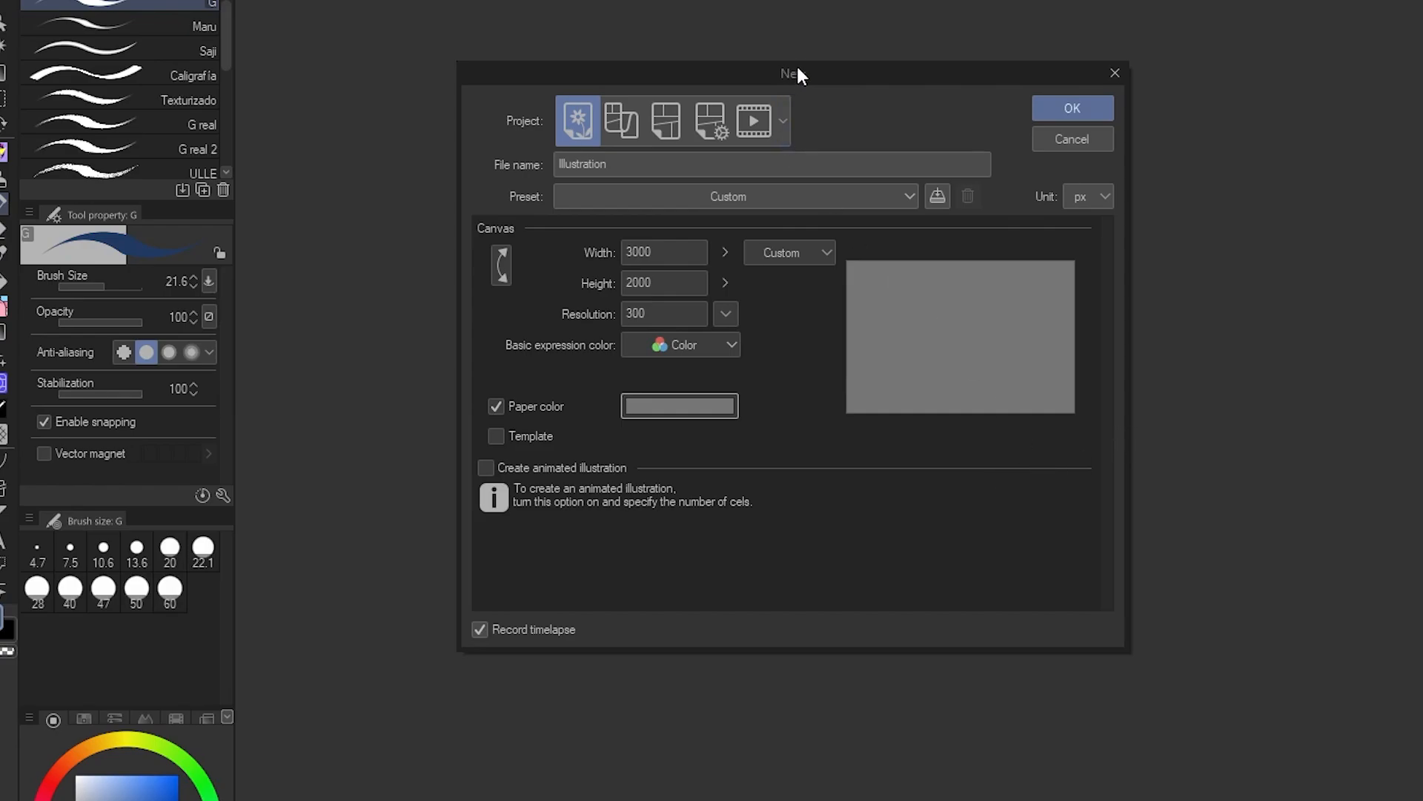
mouse_move(798, 67)
left_mouse_down()
mouse_move(820, 59)
mouse_move(807, 60)
left_mouse_up()
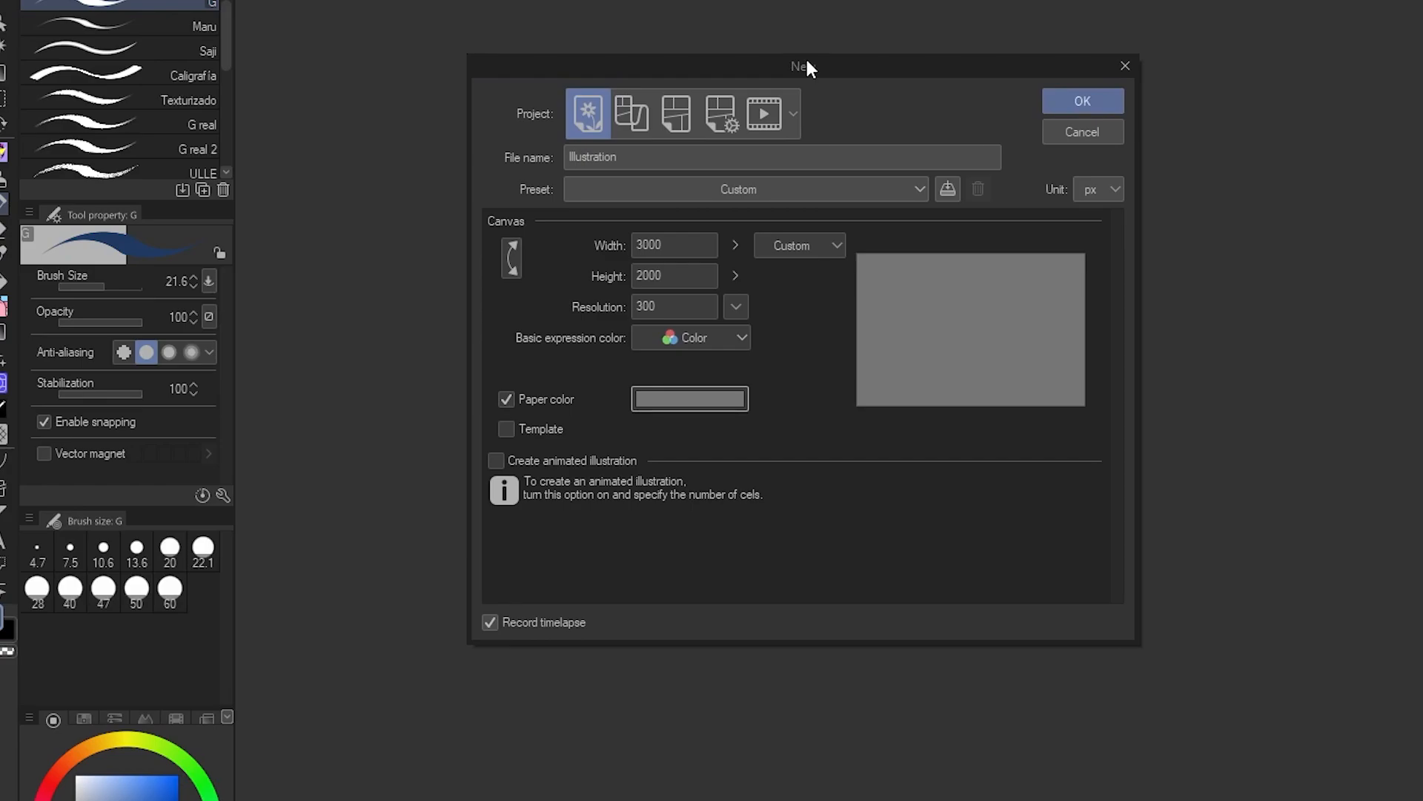
left_click_drag(807, 66, 805, 52)
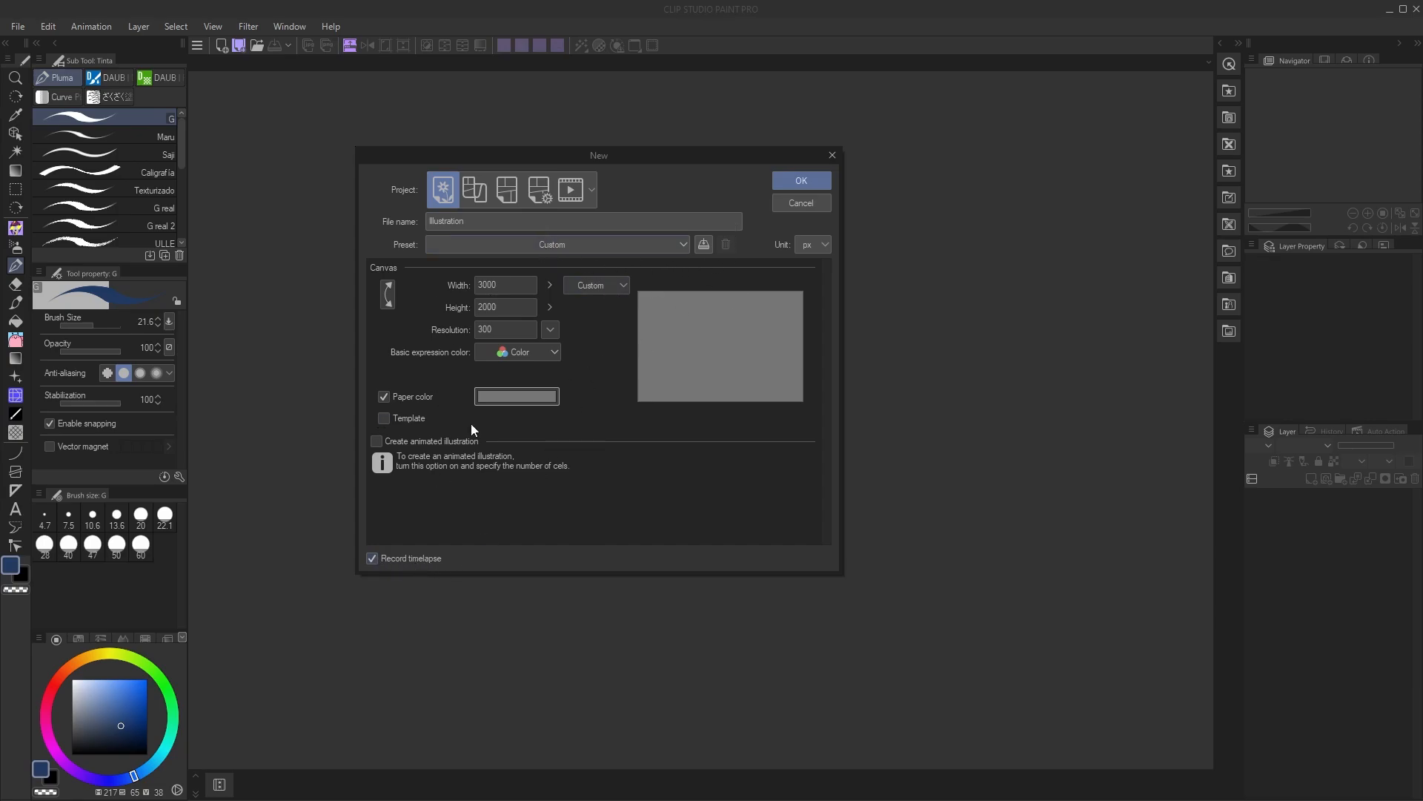
- Save the canvas settings as a preset named Tutorial that includes the basic expression color, and create the canvas
left_click(709, 246)
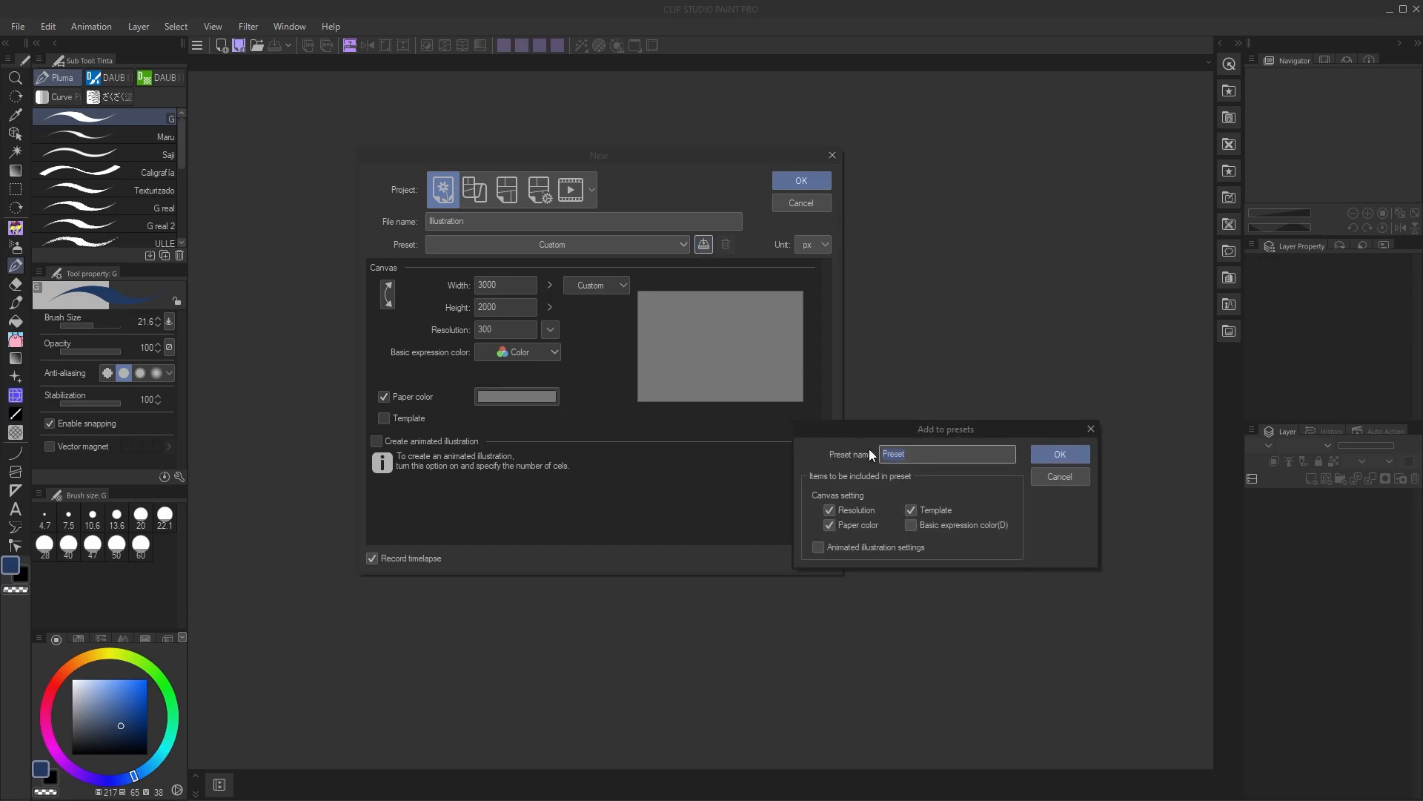
left_click_drag(869, 429, 580, 304)
left_click(623, 331)
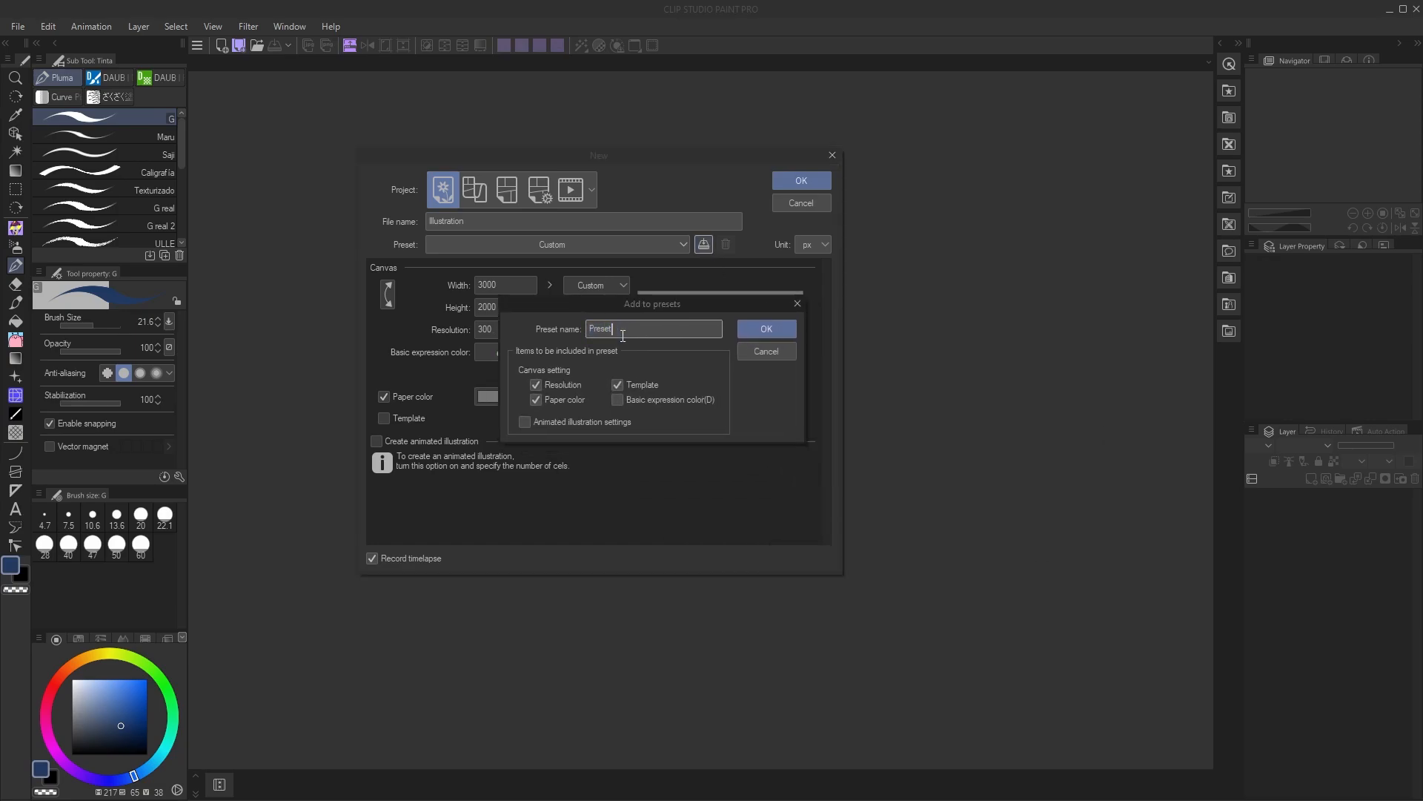
key("ctrl+a")
type("Tutorial")
left_click(627, 401)
left_click_drag(652, 308, 642, 298)
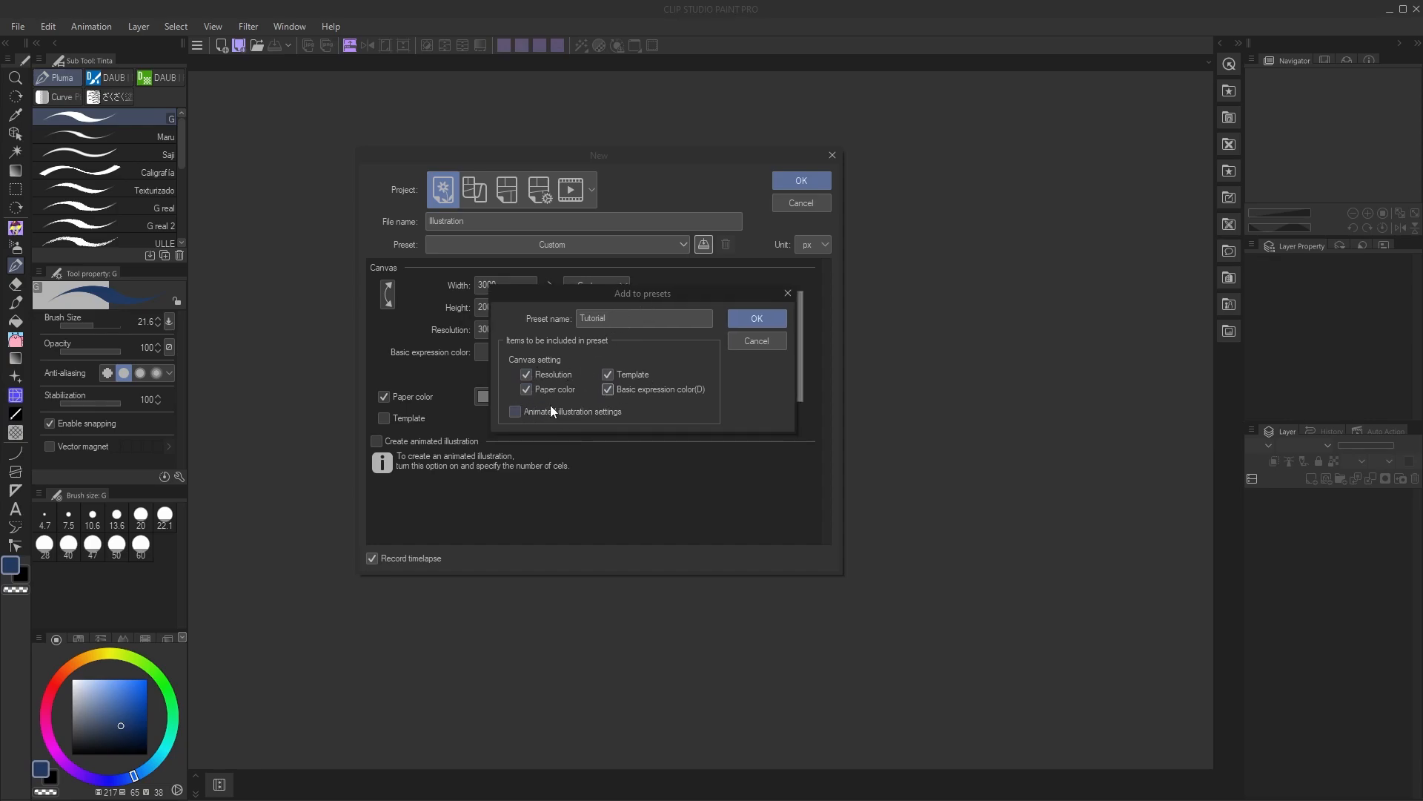
left_click(756, 318)
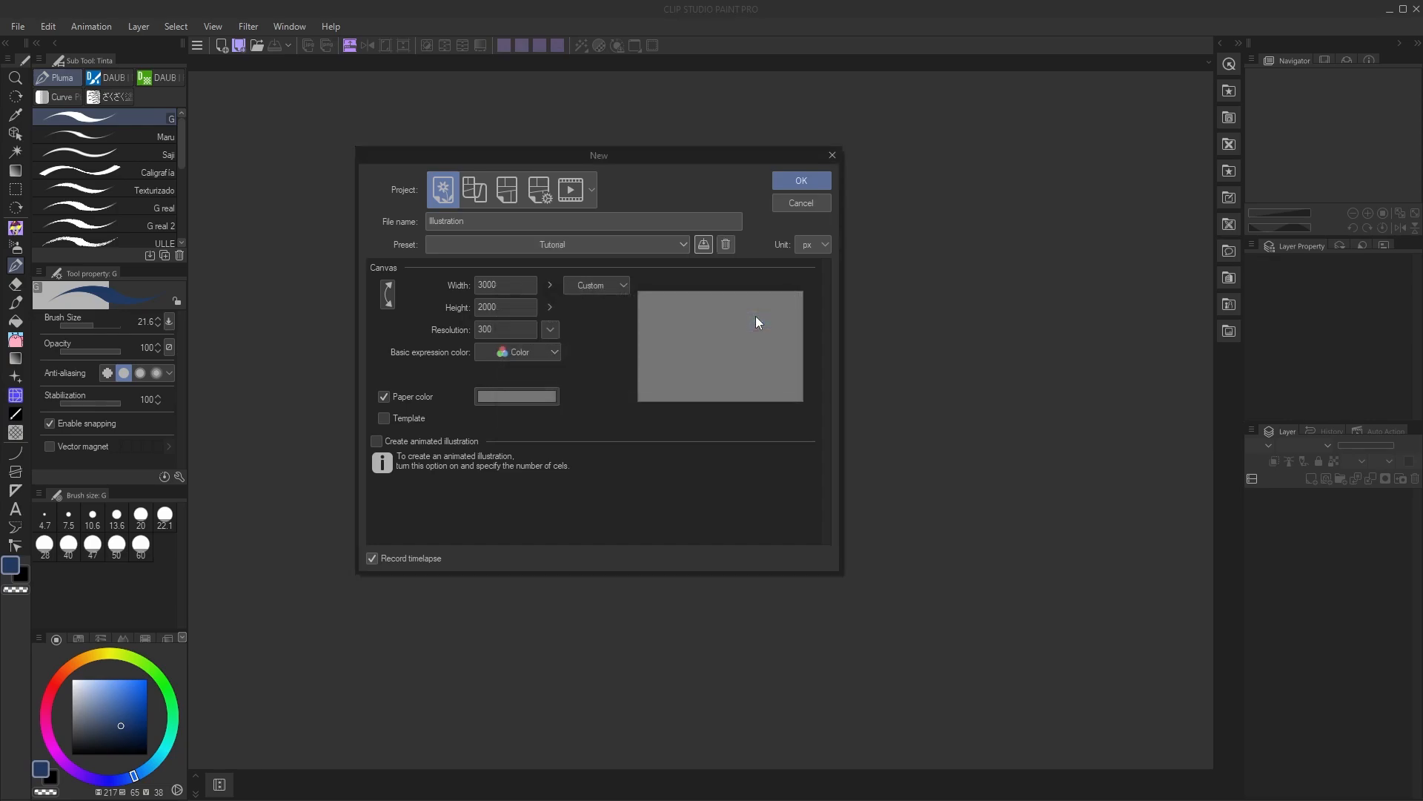
left_click(802, 180)
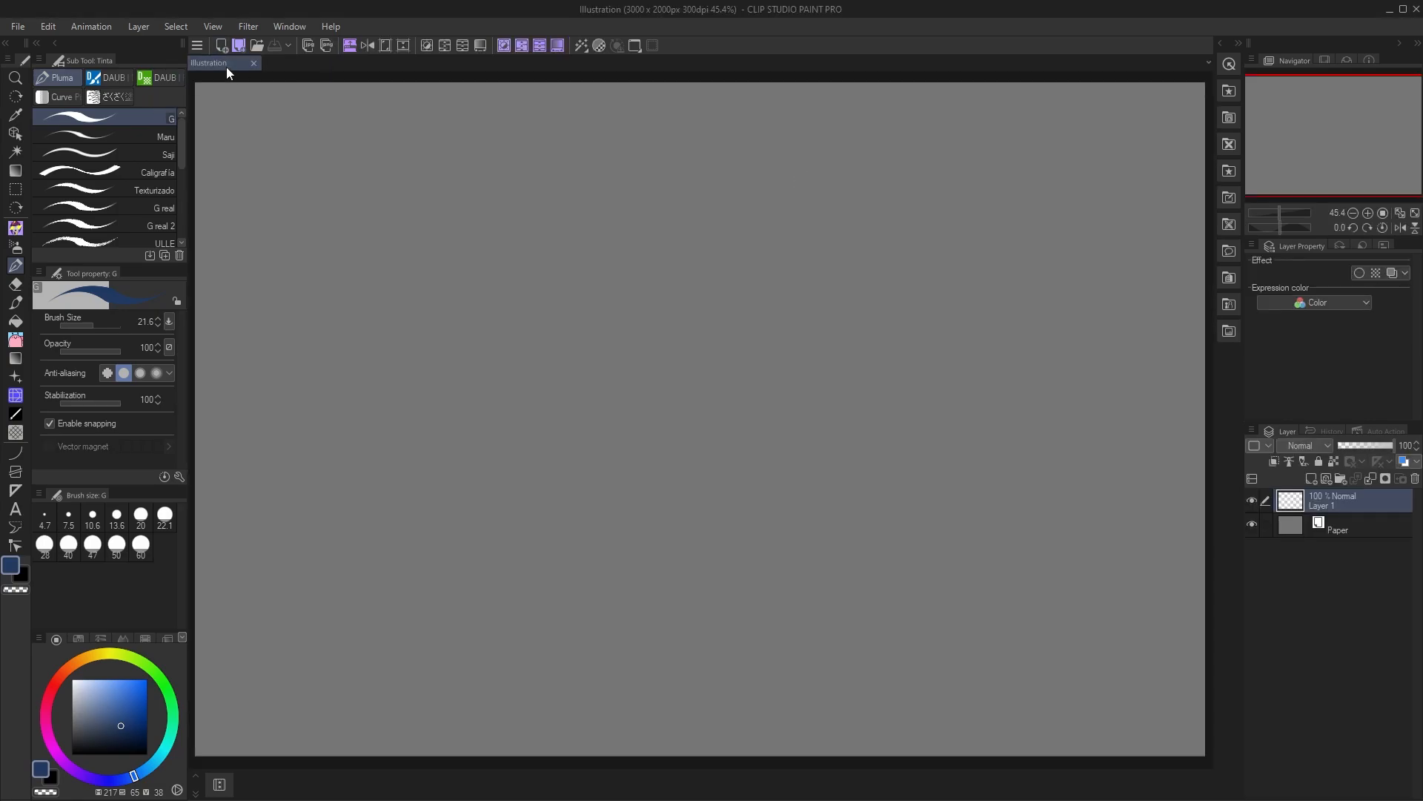
left_click_drag(596, 299, 605, 303)
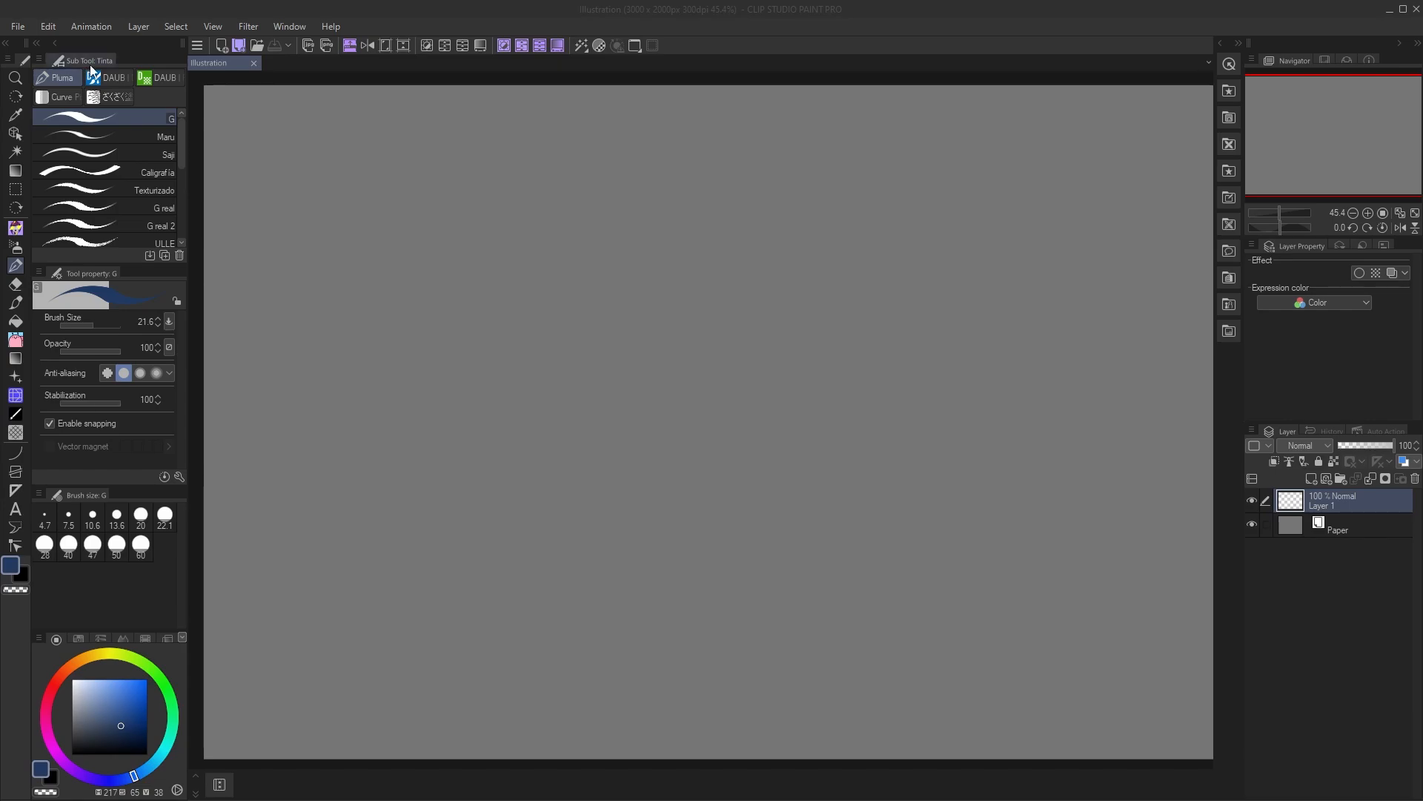
- Separate the Maru pen into its own sub tool group, and look through the other ink groups before returning to Pluma
left_click_drag(139, 138, 157, 100)
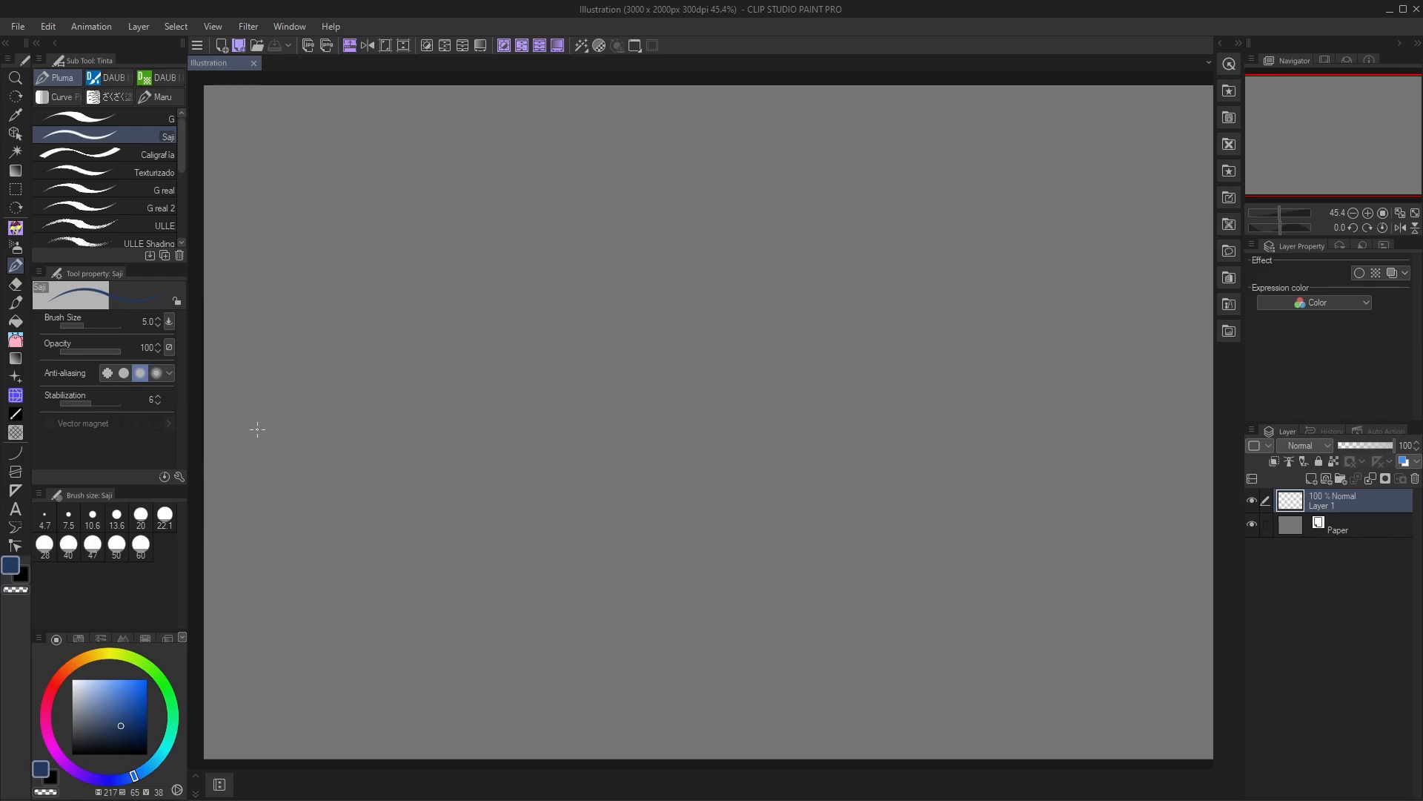
left_click(117, 77)
left_click(151, 77)
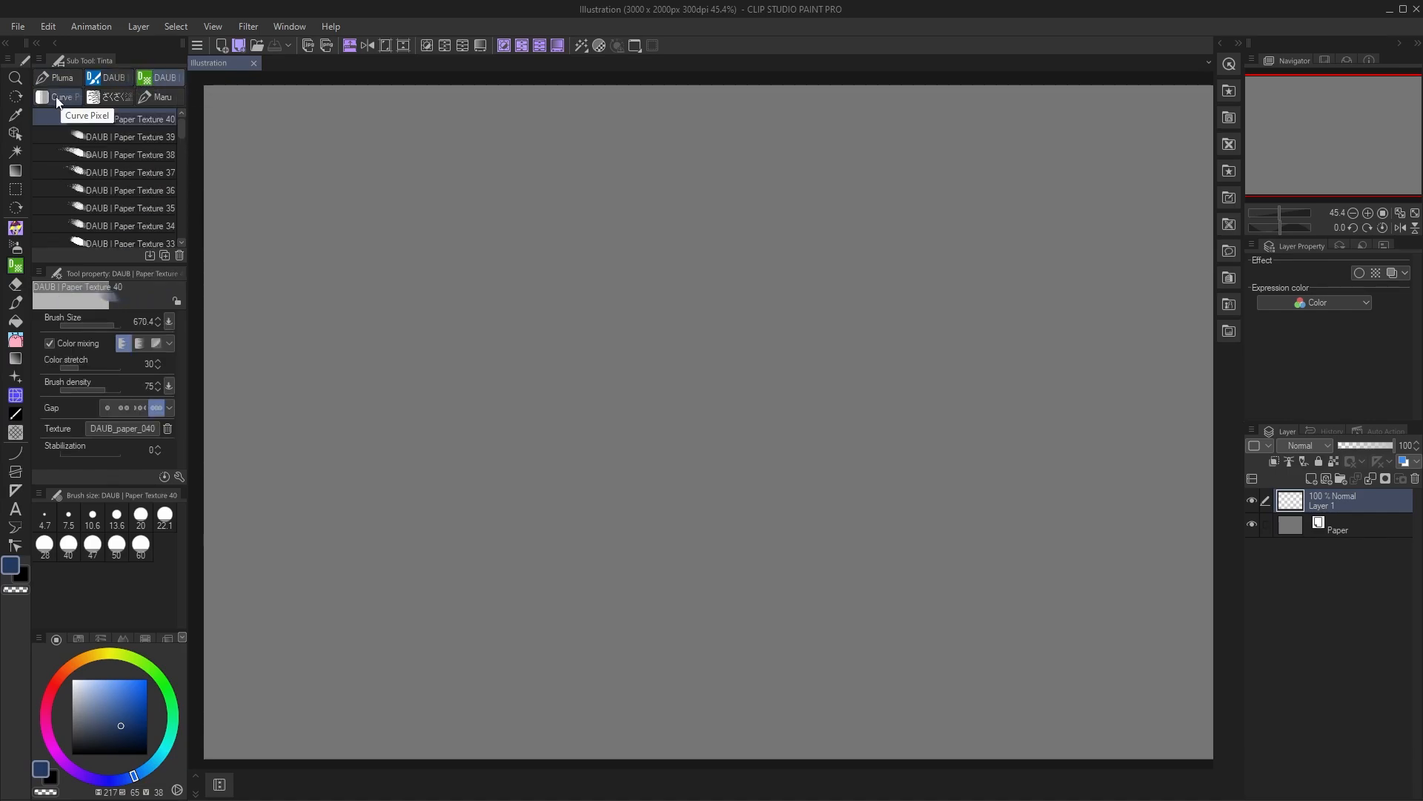
left_click(58, 97)
left_click(108, 97)
left_click(148, 98)
left_click(59, 80)
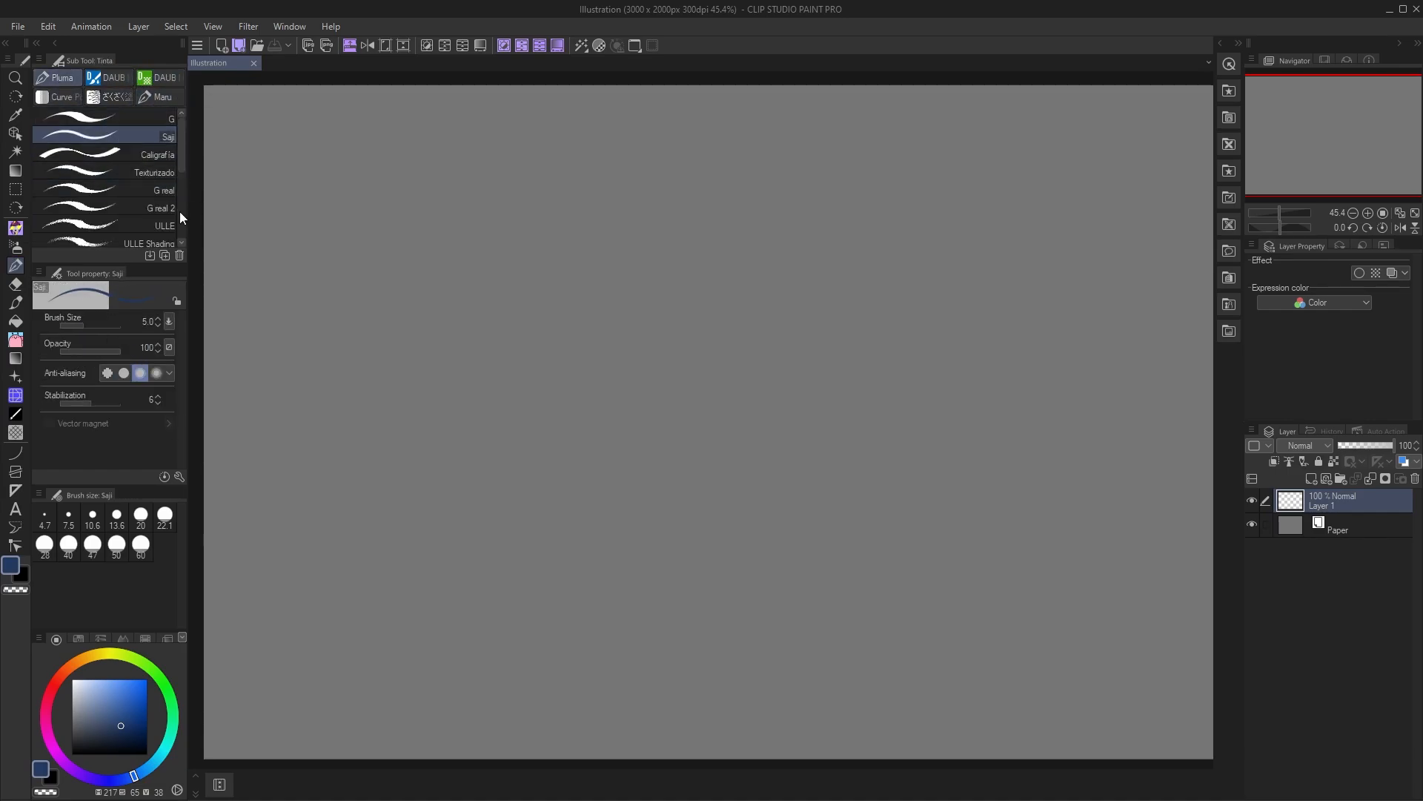
- View the Pincel tool's brushes and switch back to the G pen in the ink tool's Pluma group
left_click(18, 302)
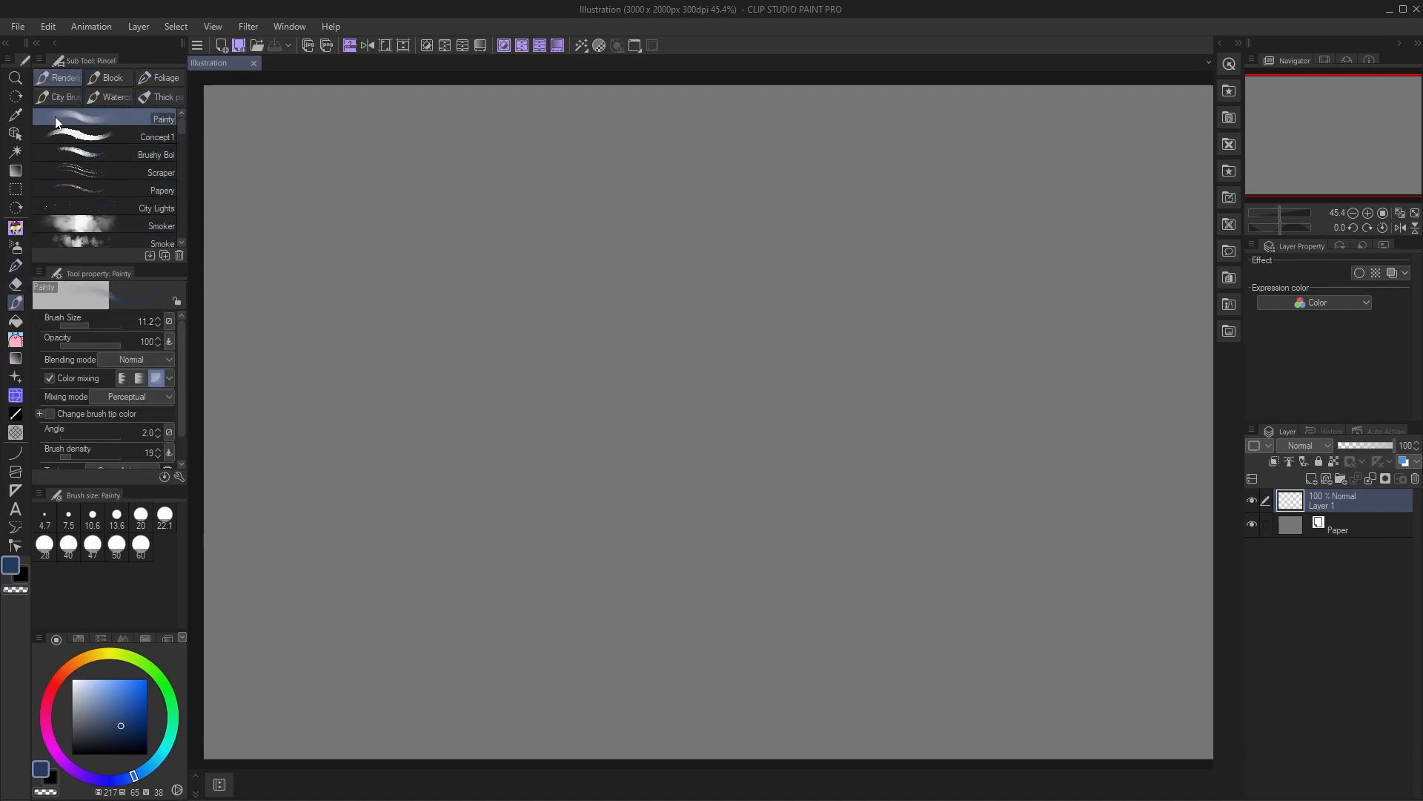
left_click(18, 267)
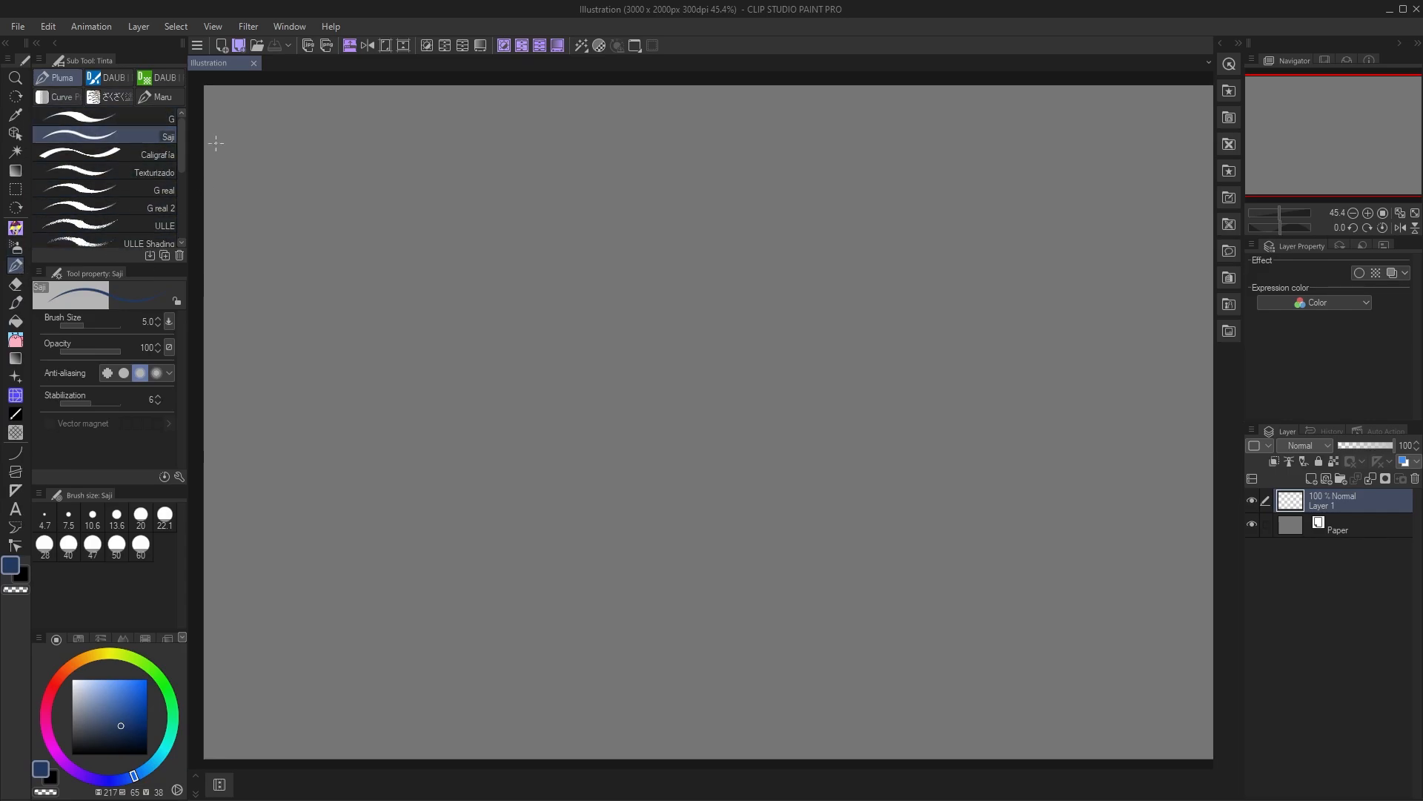
left_click(147, 120)
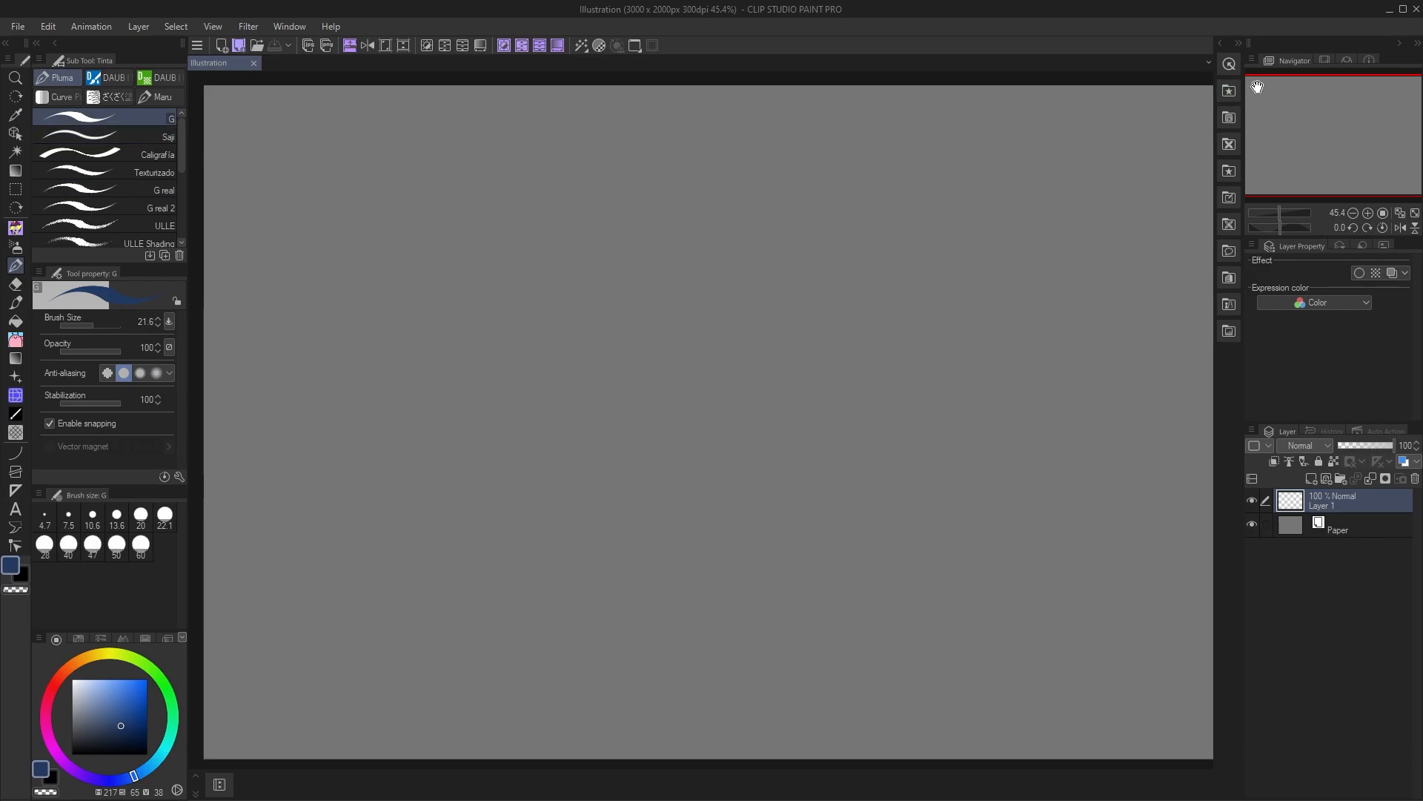
- Set the drawing color to black and draw a looping freehand test stroke mid-canvas with the G pen
left_click(1318, 61)
left_click(1273, 62)
left_click_drag(92, 734, 74, 758)
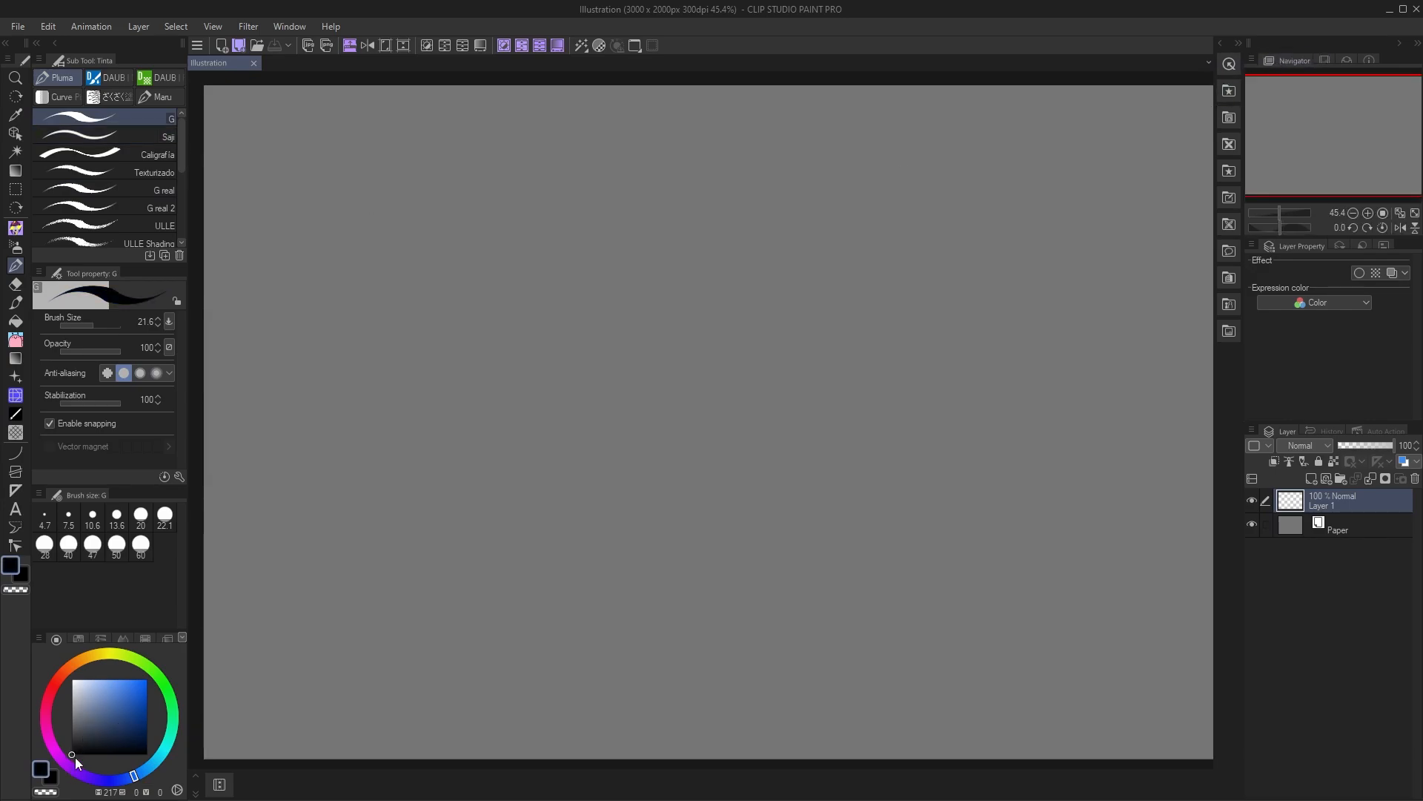
mouse_move(476, 302)
left_mouse_down()
mouse_move(460, 357)
mouse_move(526, 349)
mouse_move(576, 409)
mouse_move(640, 417)
mouse_move(685, 336)
mouse_move(630, 331)
mouse_move(606, 432)
mouse_move(692, 487)
mouse_move(774, 411)
mouse_move(747, 343)
mouse_move(697, 409)
mouse_move(732, 517)
left_mouse_up()
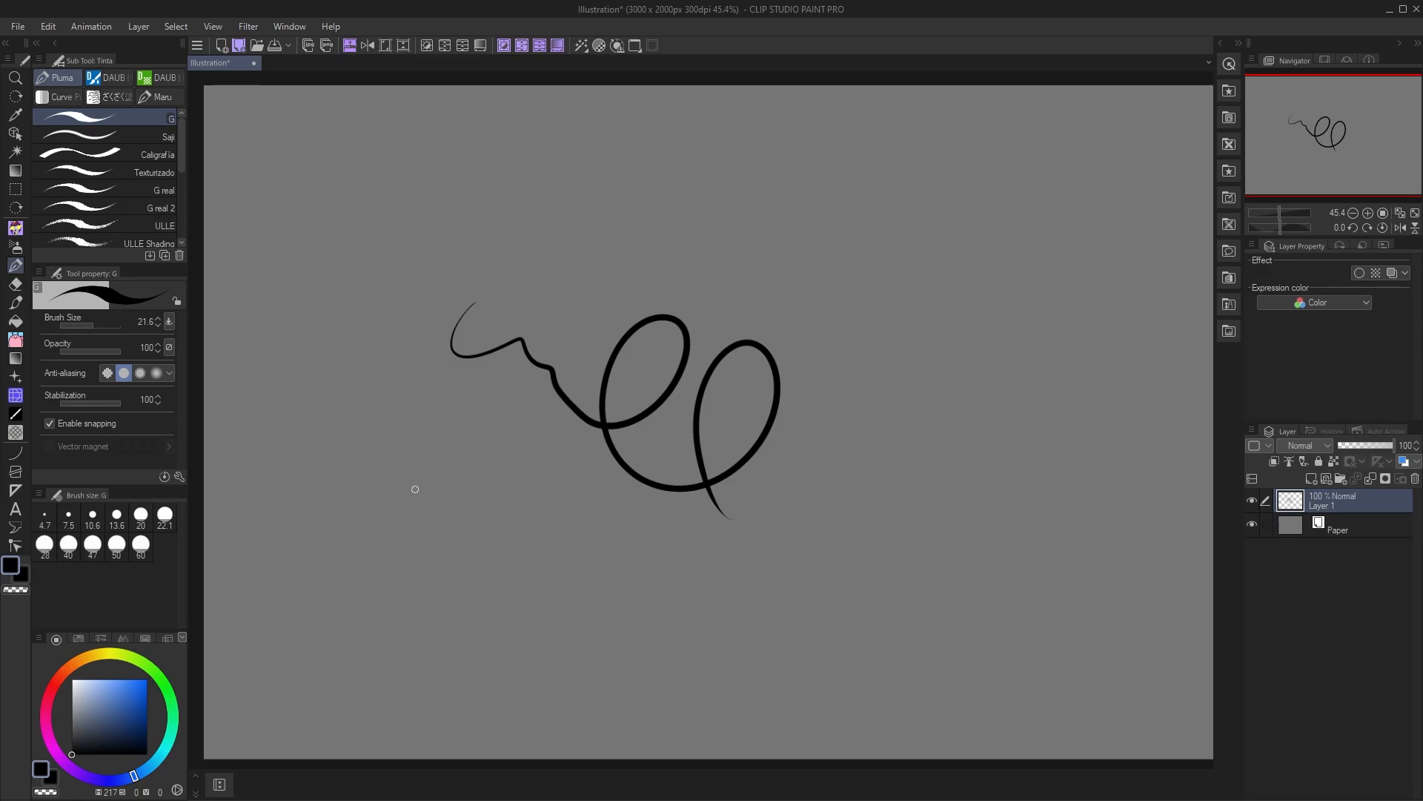
- Look through the ink sub tool groups, draw a short wavy test stroke with the Maru pen, and return to Pluma
mouse_move(111, 117)
left_mouse_down()
mouse_move(110, 161)
mouse_move(115, 110)
left_mouse_up()
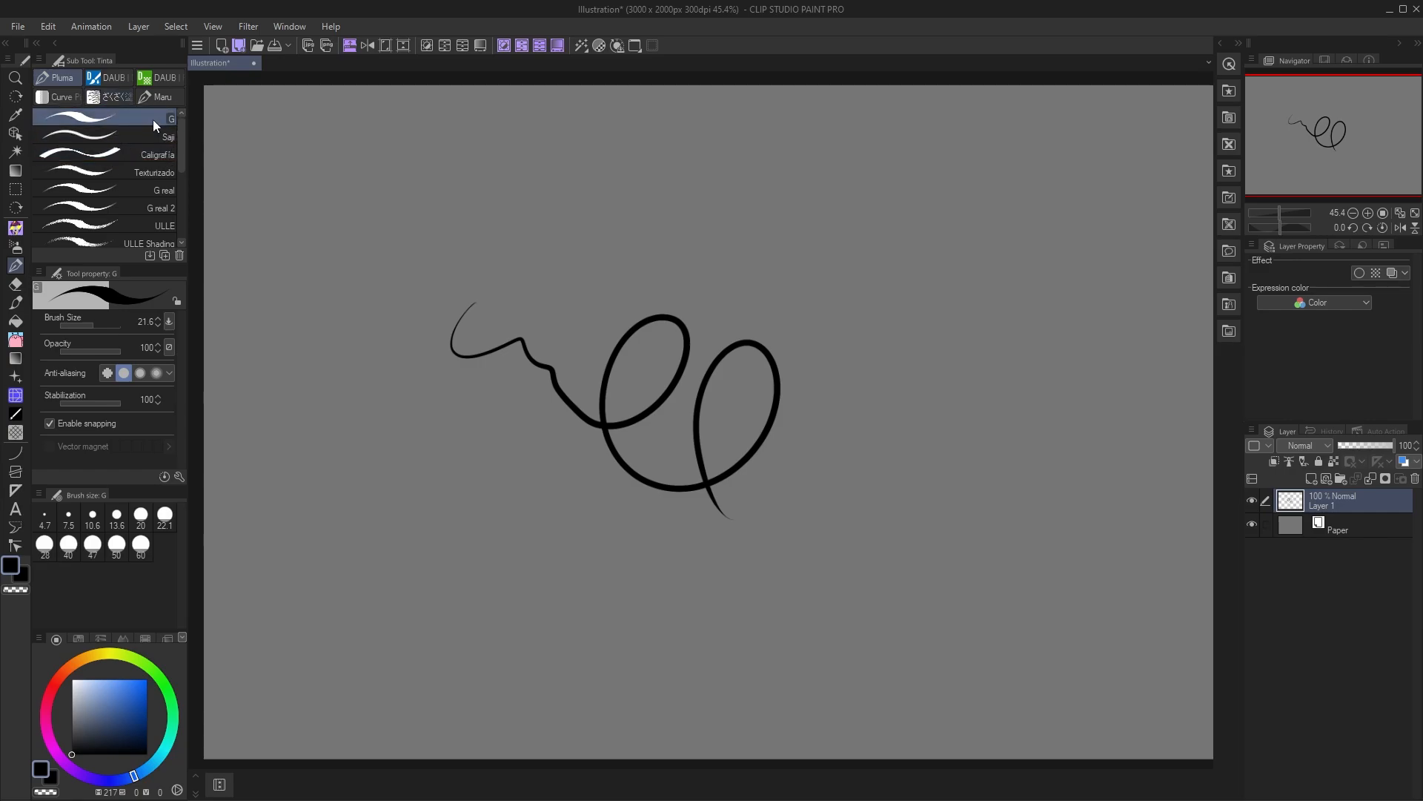
left_click(145, 79)
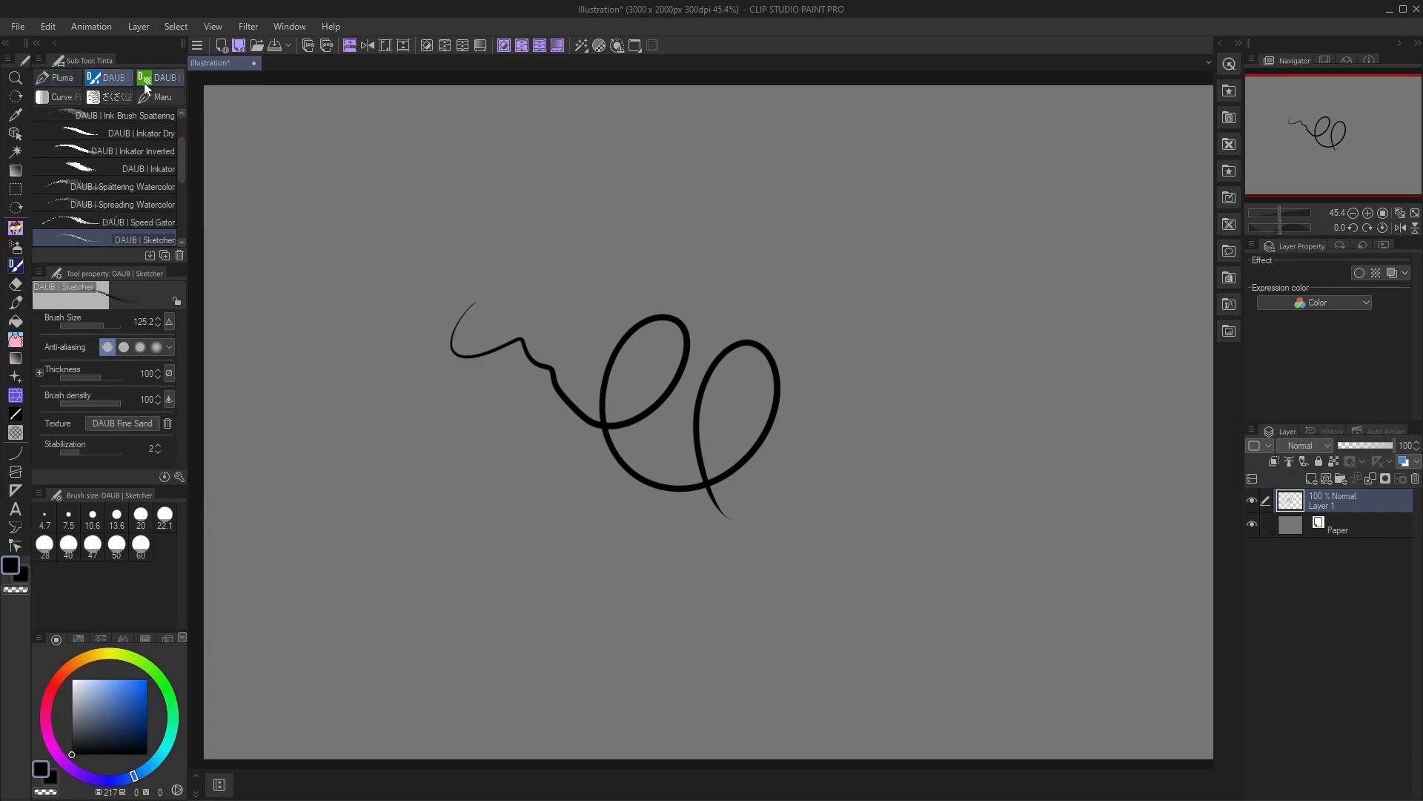
left_click(108, 96)
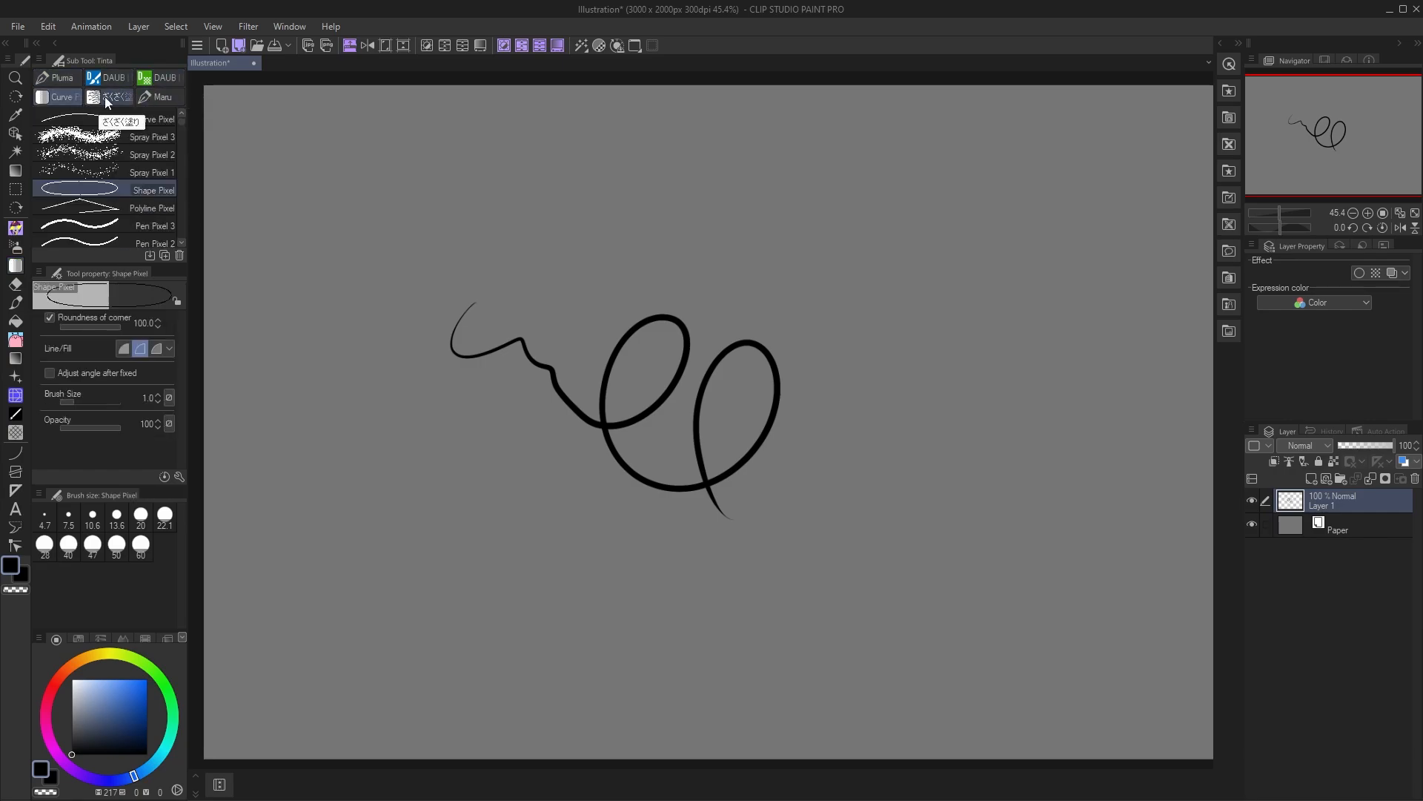
left_click(156, 97)
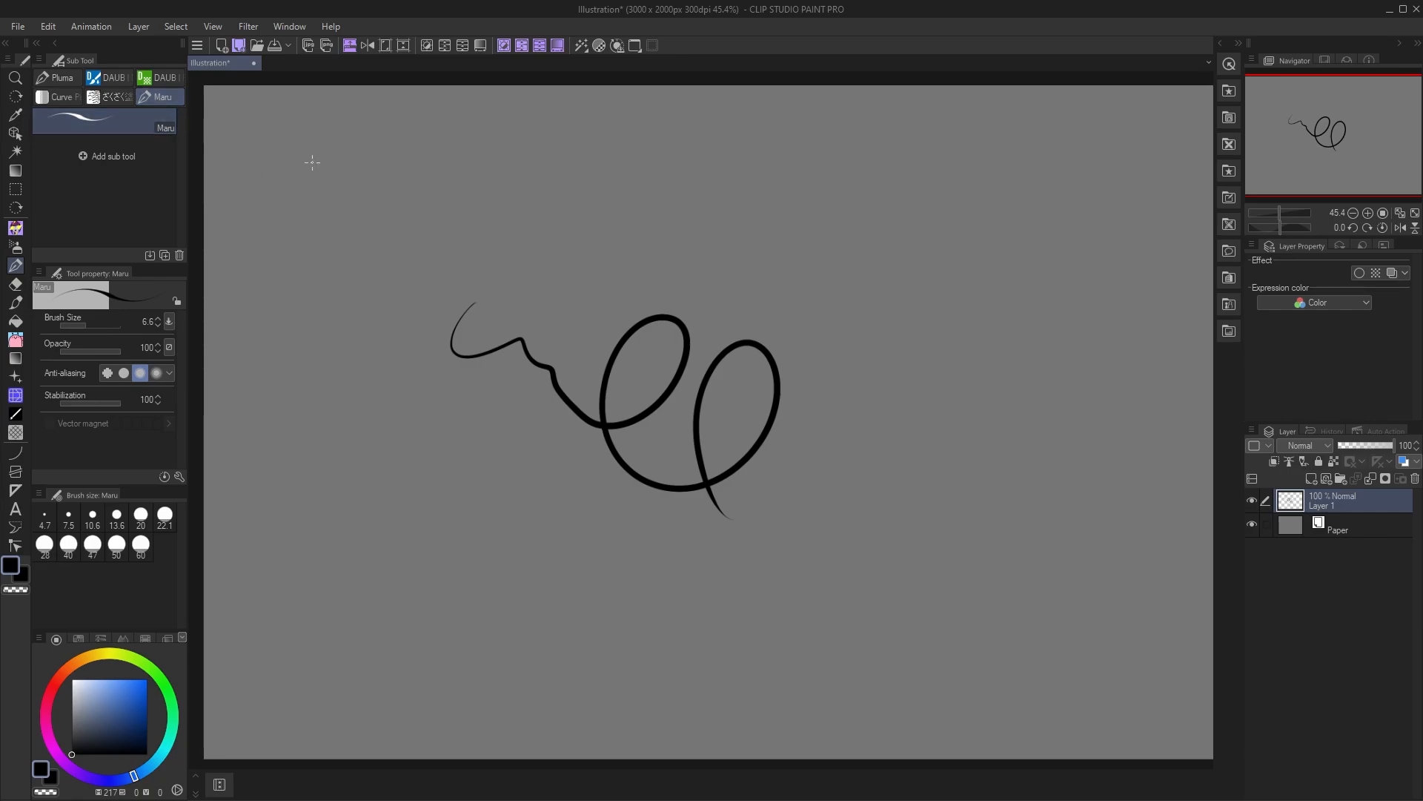
mouse_move(310, 169)
left_mouse_down()
mouse_move(321, 197)
mouse_move(375, 187)
left_mouse_up()
left_click(57, 77)
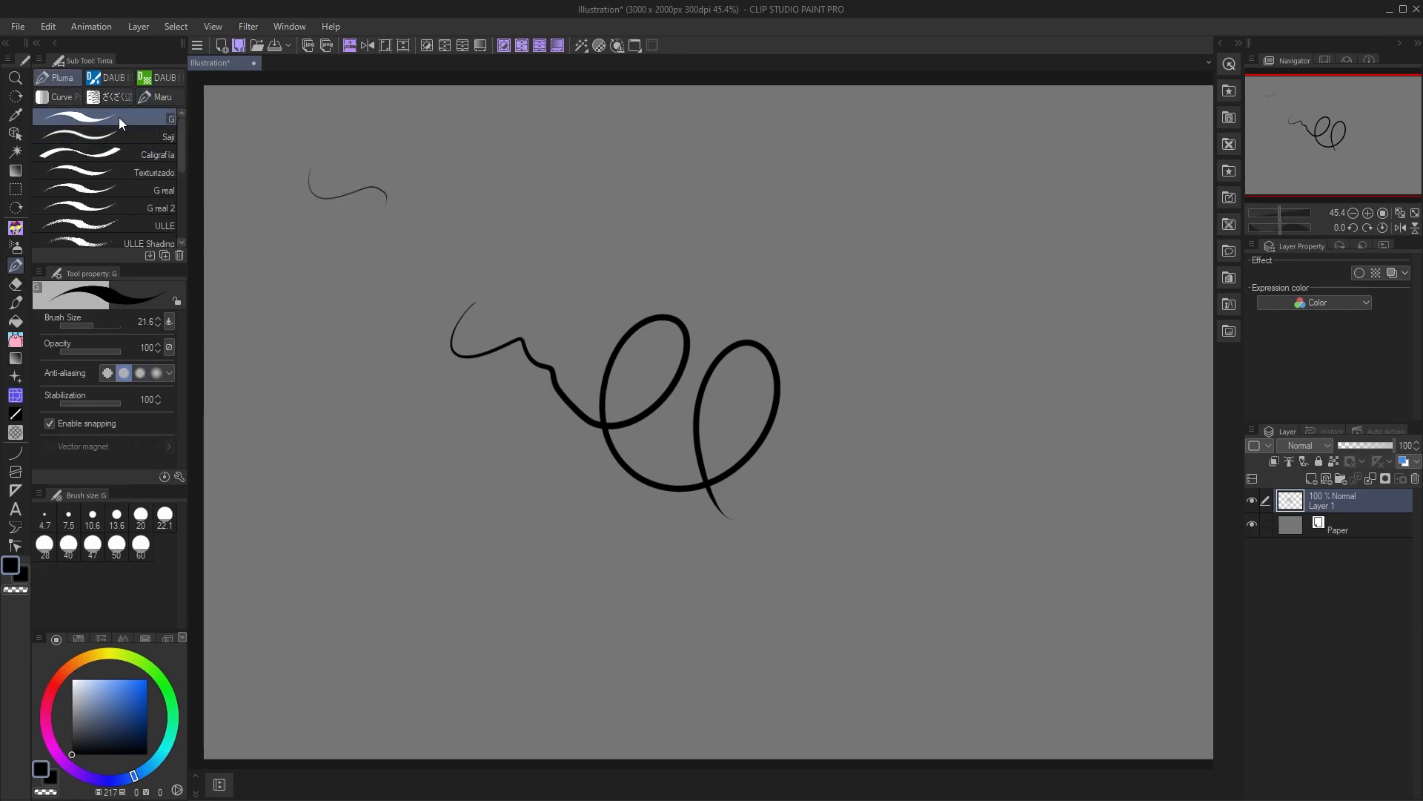
- Separate the G pen into its own sub tool group and return it to the head of the Pluma group
left_click_drag(111, 117, 133, 101)
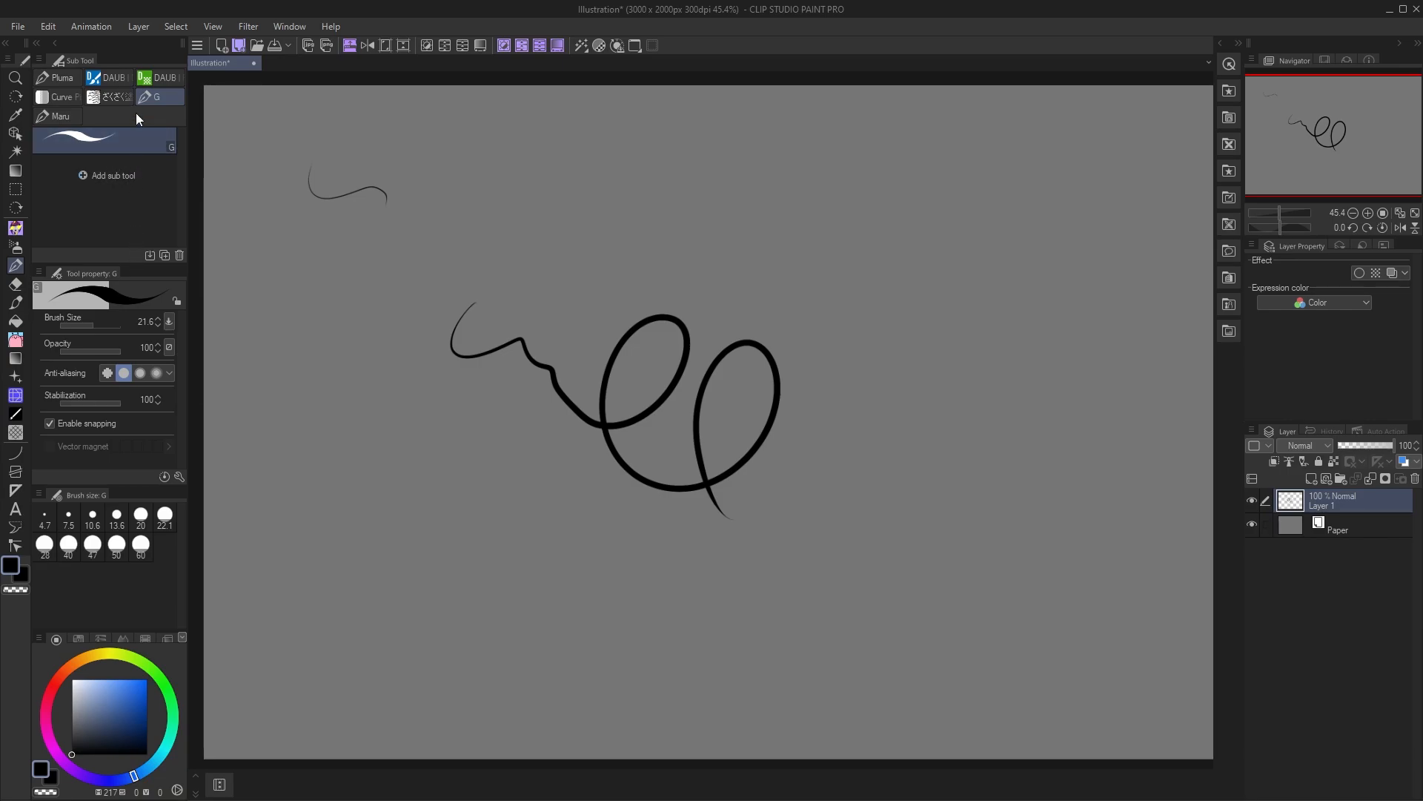
mouse_move(109, 139)
left_mouse_down()
mouse_move(140, 114)
mouse_move(68, 78)
left_mouse_up()
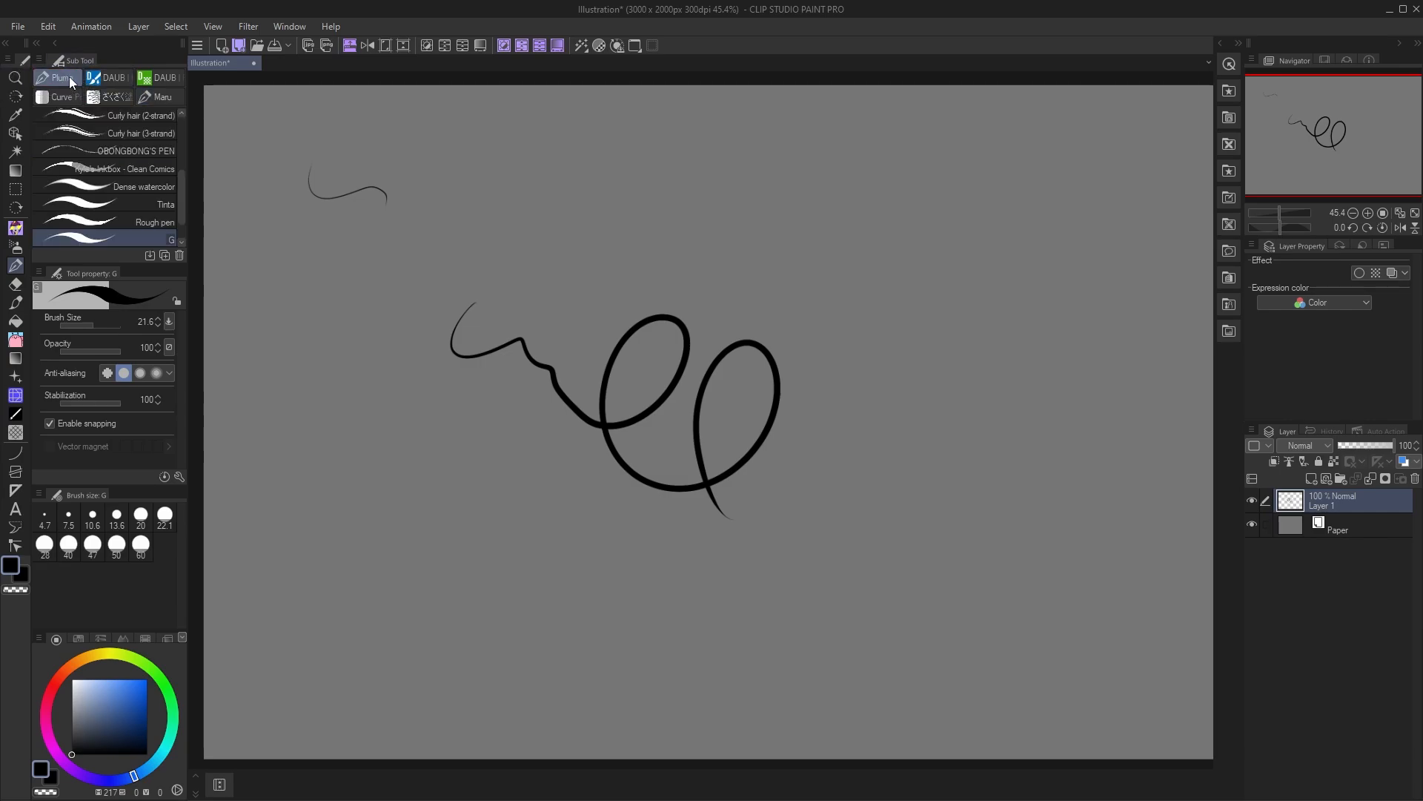
scroll(181, 189, "down", 2)
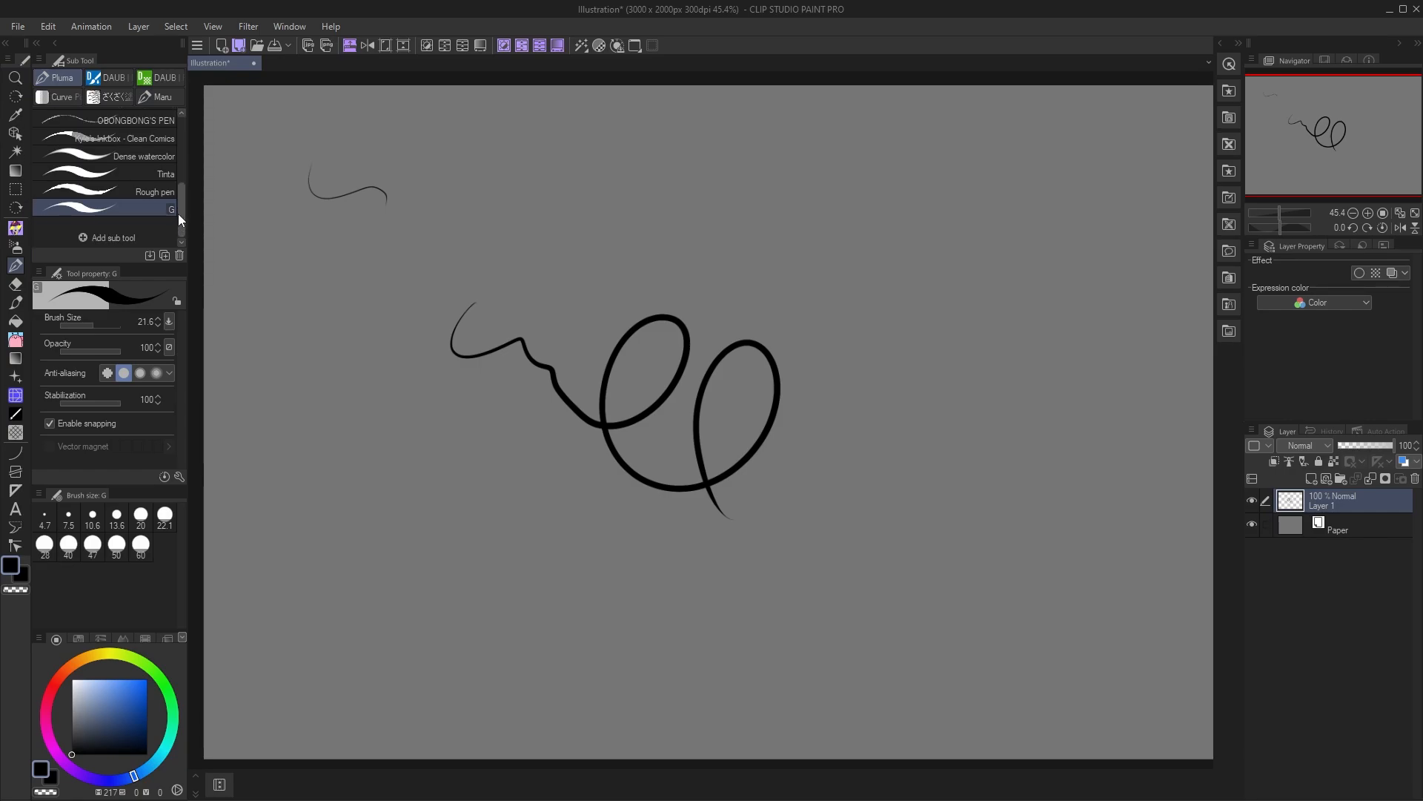
left_click_drag(142, 205, 137, 110)
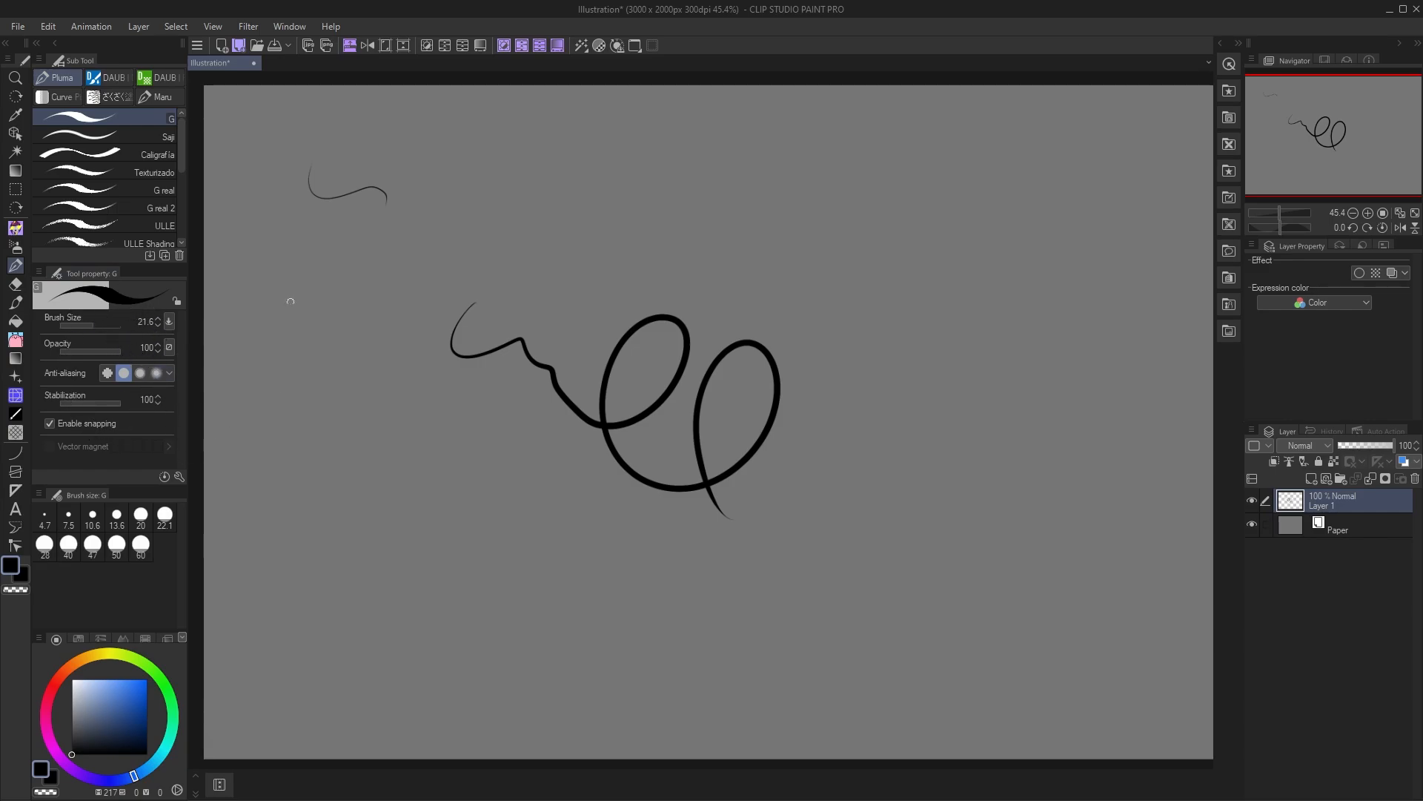
- Set the G pen's stabilization to 2 and draw a long looping test stroke across the canvas
left_click(82, 402)
mouse_move(302, 258)
left_mouse_down()
mouse_move(578, 185)
mouse_move(749, 189)
mouse_move(693, 346)
mouse_move(769, 446)
left_mouse_up()
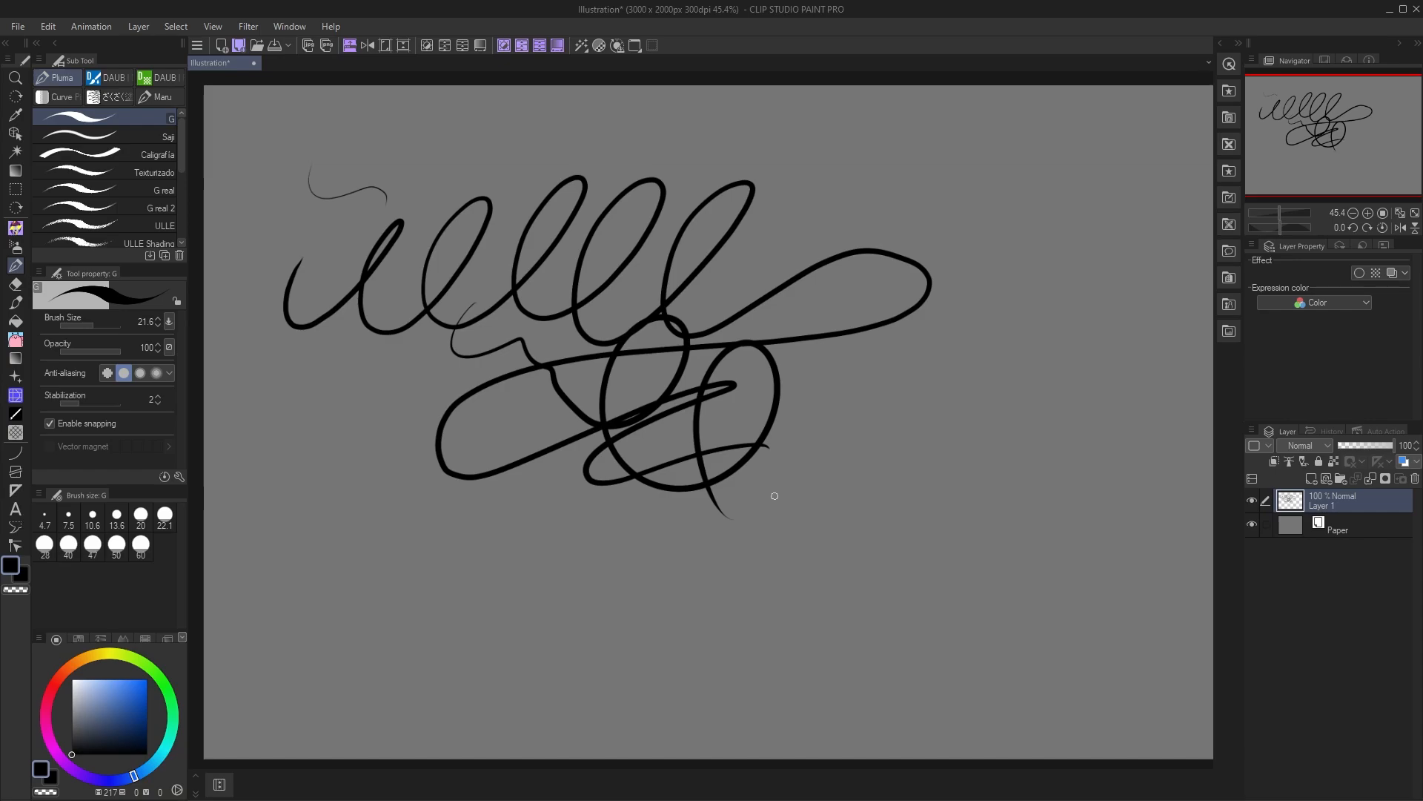
- Undo all the test strokes on the canvas
key("ctrl+z")
key("ctrl+z")
key("ctrl+z")
key("ctrl+z")
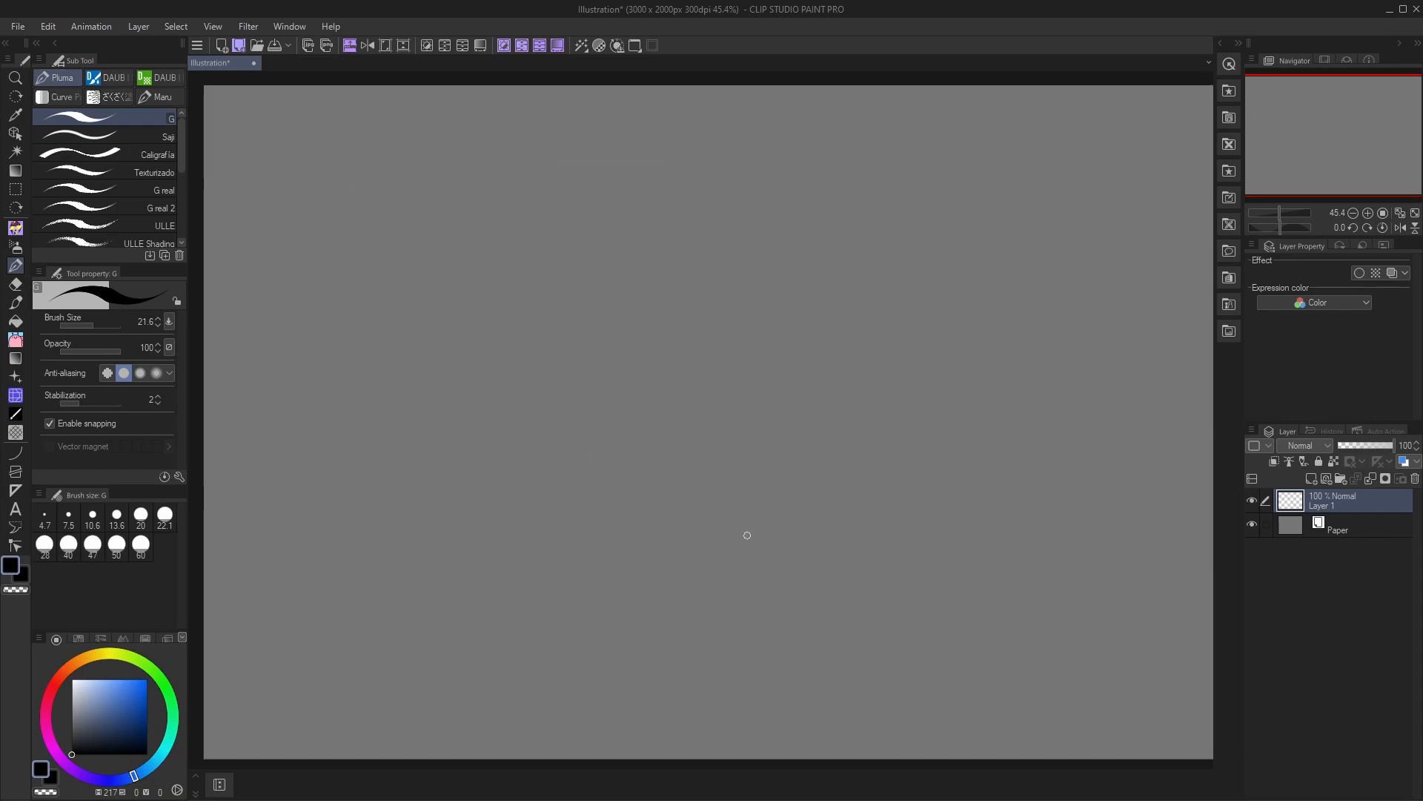
- Try a freehand stroke and undo it, and draw a short thin stroke beside a longer rising curve
mouse_move(363, 315)
left_mouse_down()
mouse_move(446, 344)
mouse_move(550, 341)
mouse_move(597, 359)
mouse_move(651, 400)
left_mouse_up()
key("ctrl+z")
mouse_move(444, 330)
left_mouse_down()
mouse_move(473, 307)
mouse_move(474, 327)
mouse_move(530, 270)
mouse_move(611, 246)
left_mouse_up()
scroll(500, 300, "up", 3)
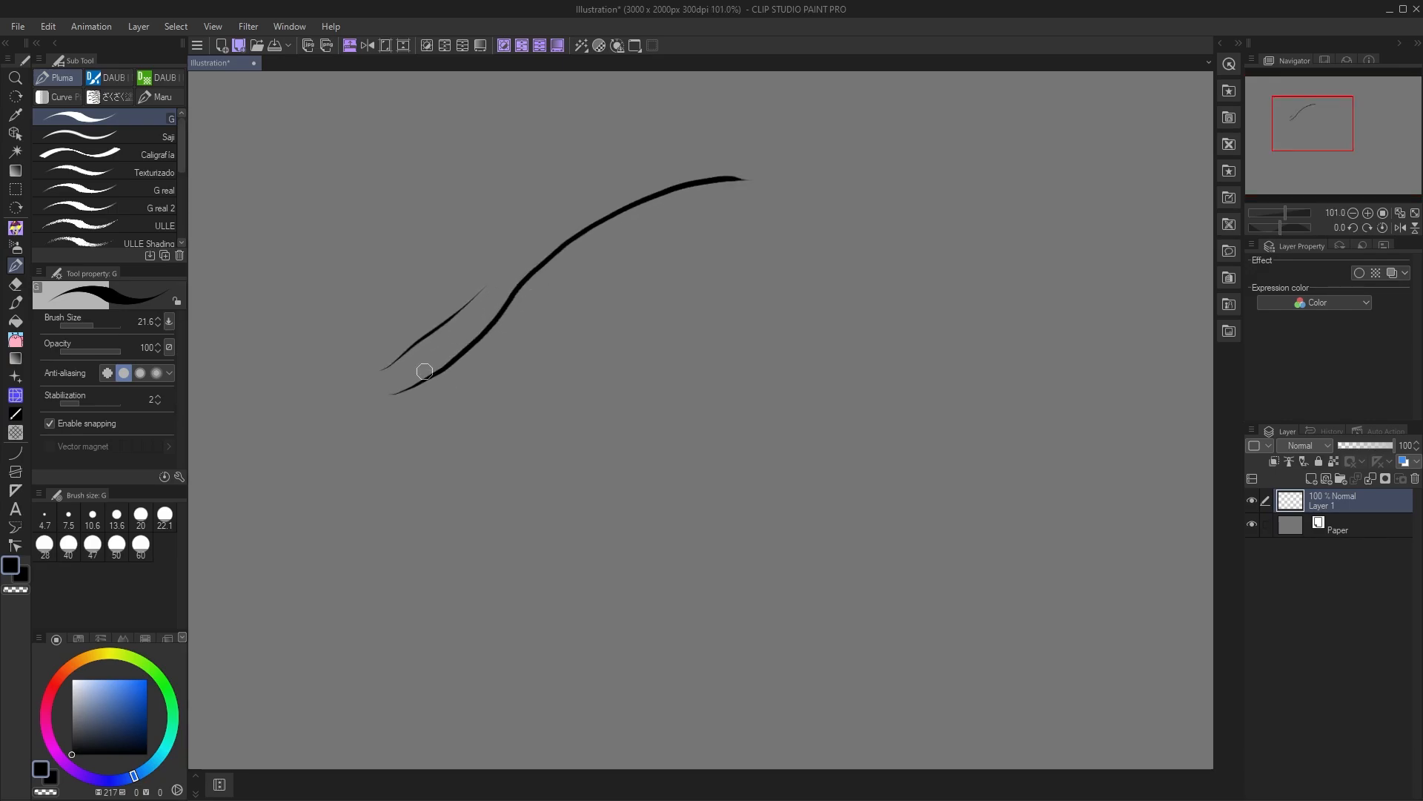
scroll(569, 280, "down", 1)
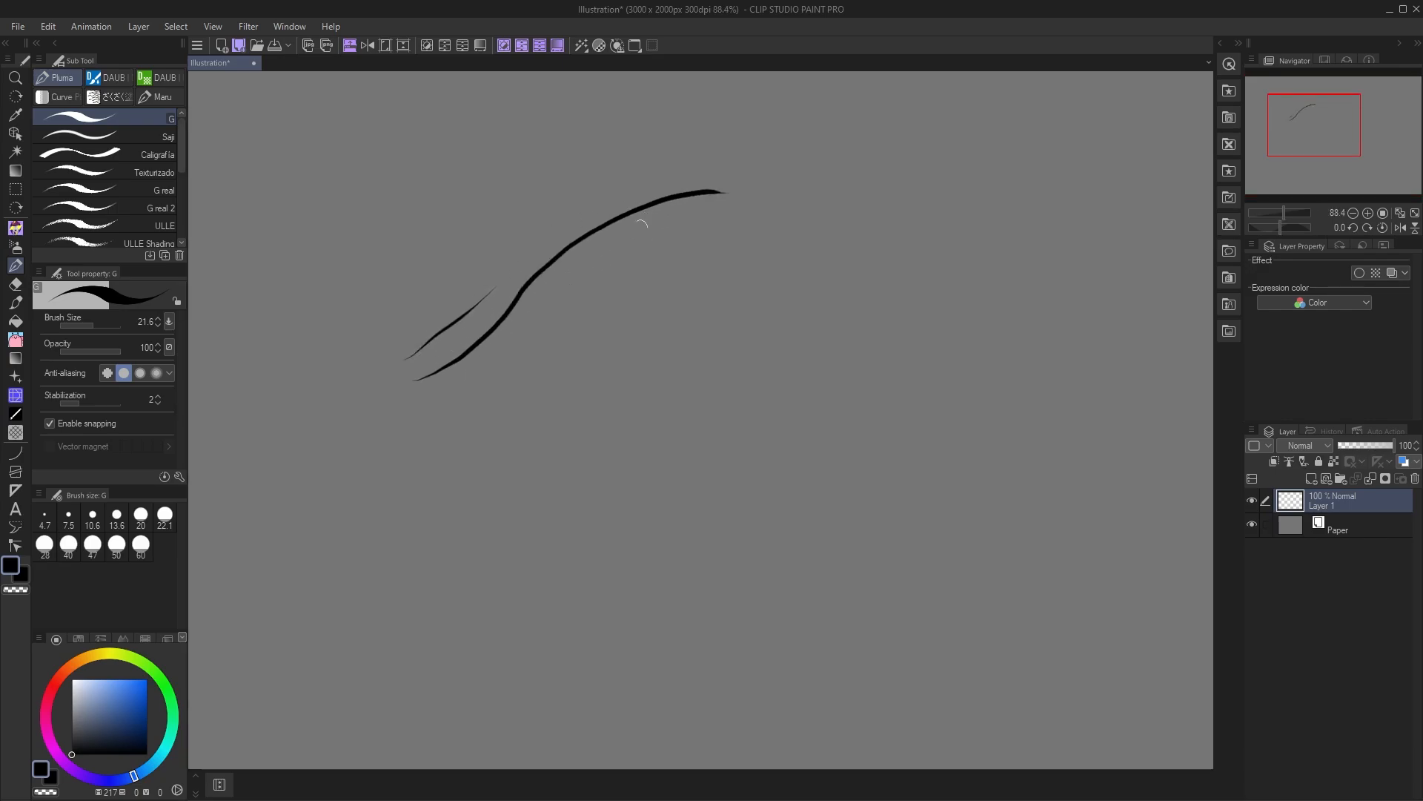
- Set the G pen's stabilization to 9 and draw four rising S-shaped test curves beneath the existing strokes
scroll(567, 333, "down", 1)
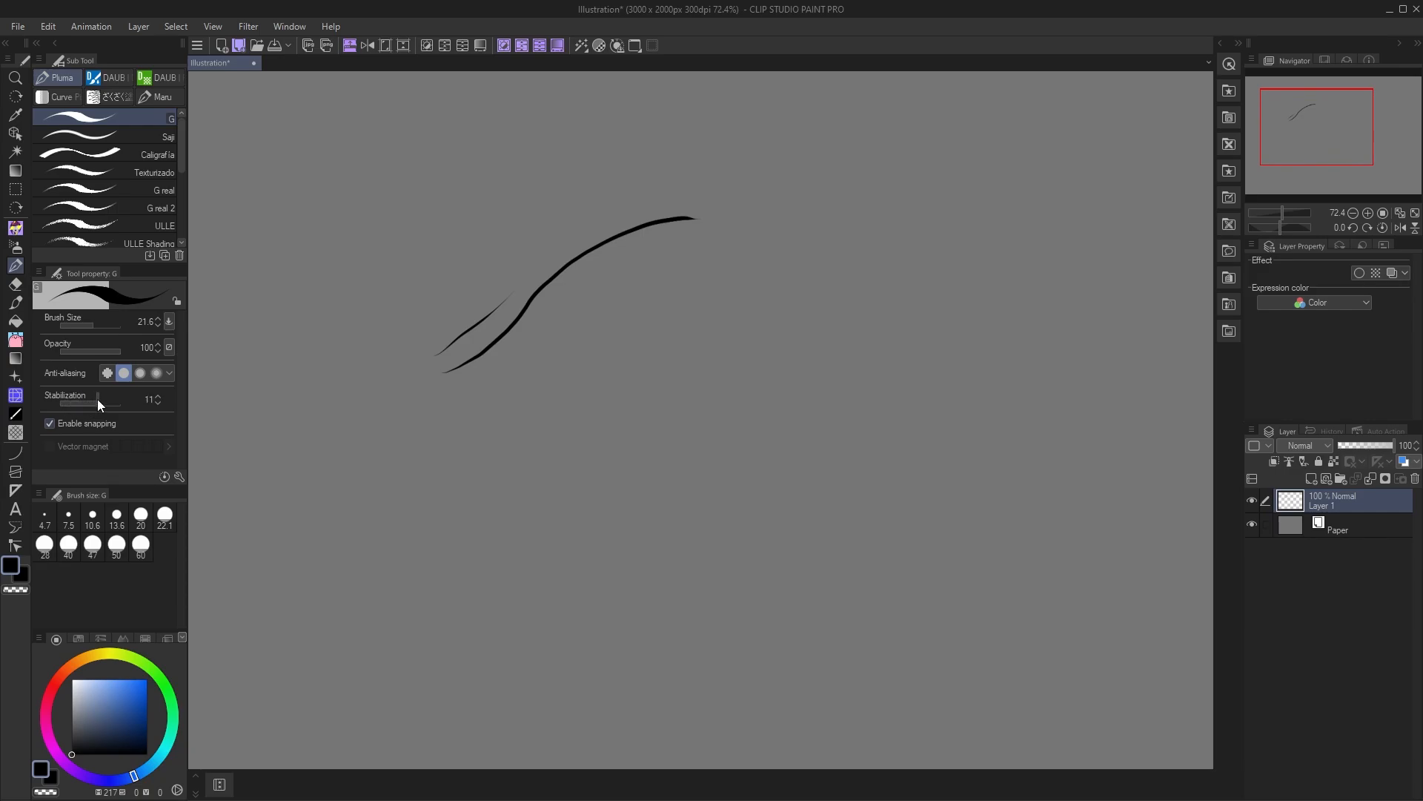
mouse_move(291, 526)
left_mouse_down()
mouse_move(377, 520)
mouse_move(732, 264)
left_mouse_up()
key("ctrl+z")
mouse_move(450, 396)
left_mouse_down()
mouse_move(478, 389)
mouse_move(612, 278)
mouse_move(756, 234)
left_mouse_up()
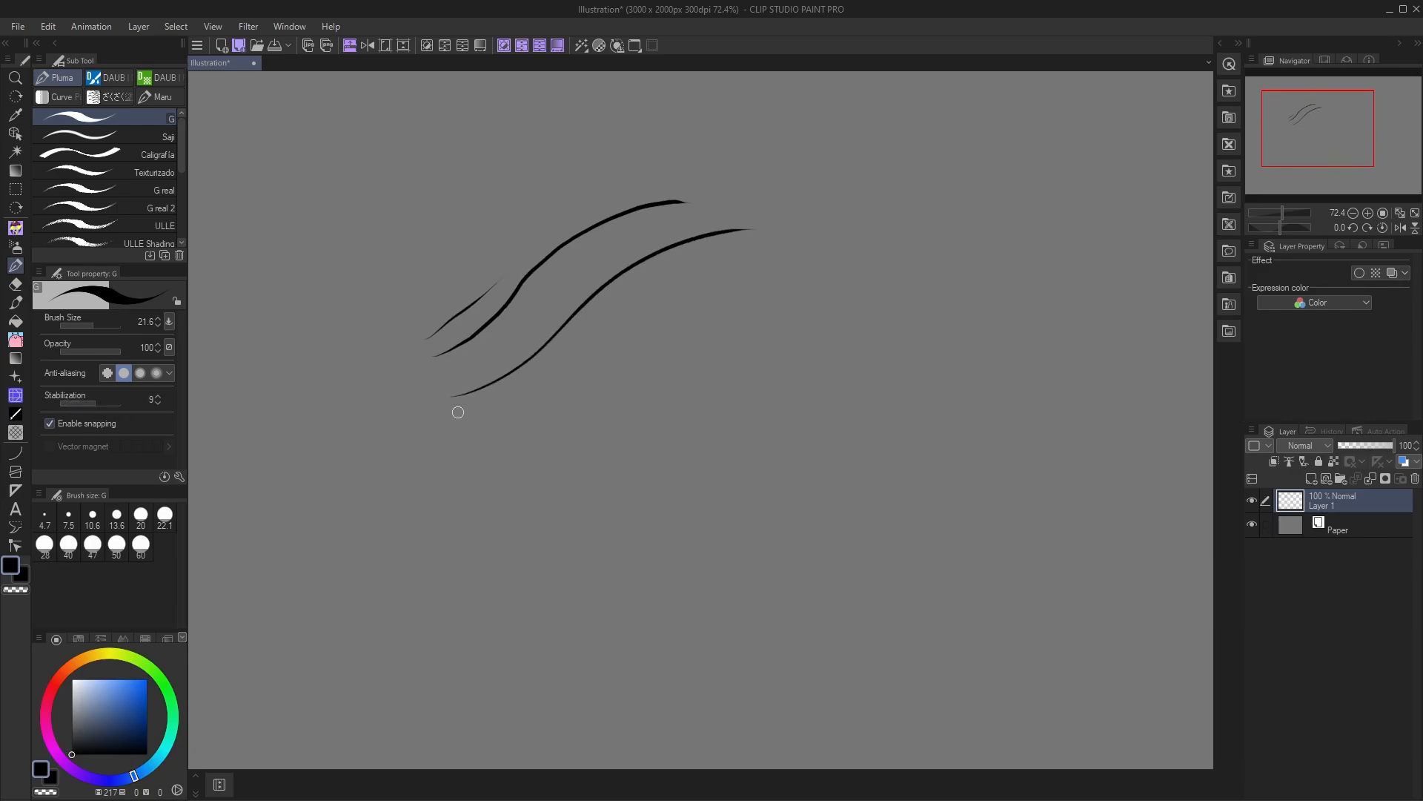
mouse_move(458, 412)
left_mouse_down()
mouse_move(678, 261)
mouse_move(756, 249)
mouse_move(633, 347)
mouse_move(774, 268)
left_mouse_up()
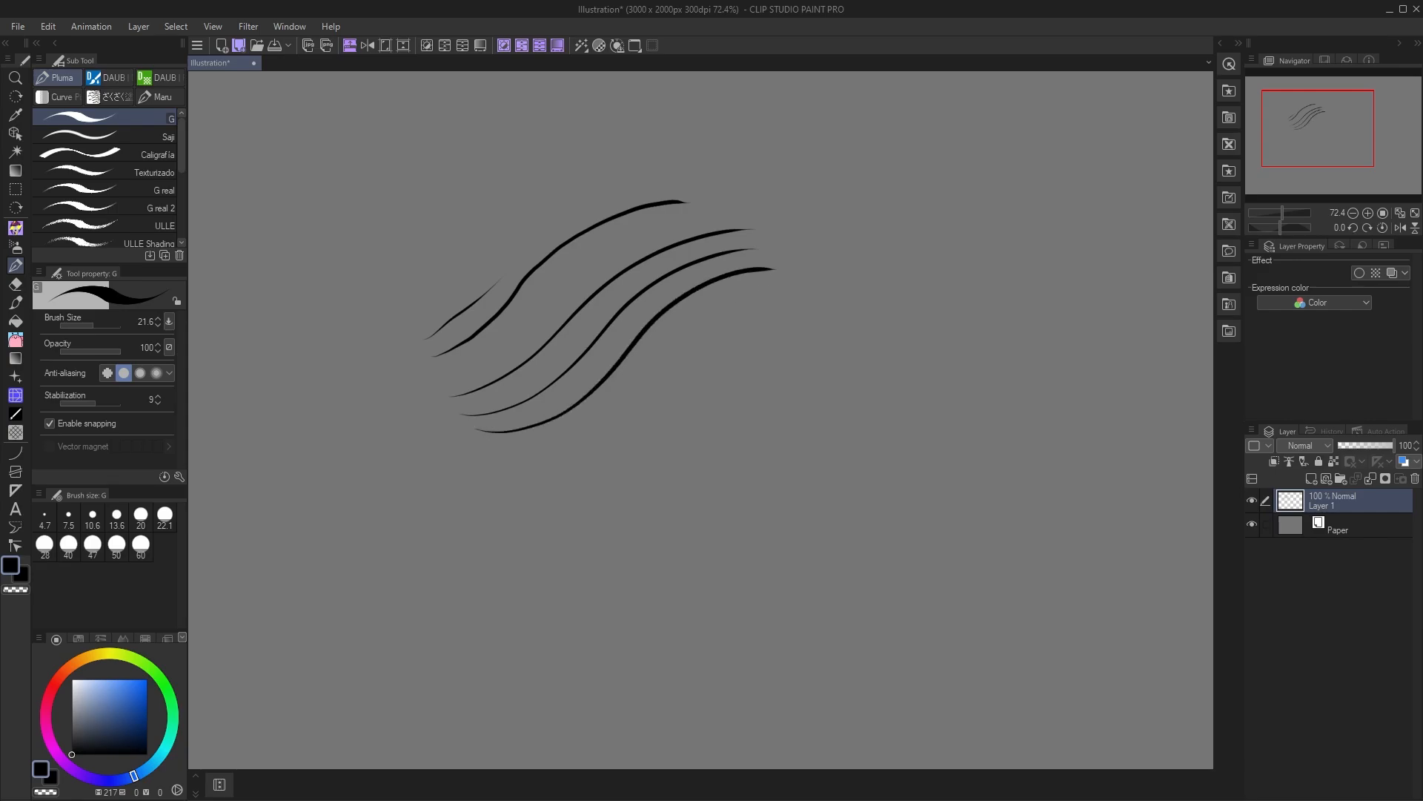
mouse_move(478, 462)
left_mouse_down()
mouse_move(578, 439)
mouse_move(758, 287)
left_mouse_up()
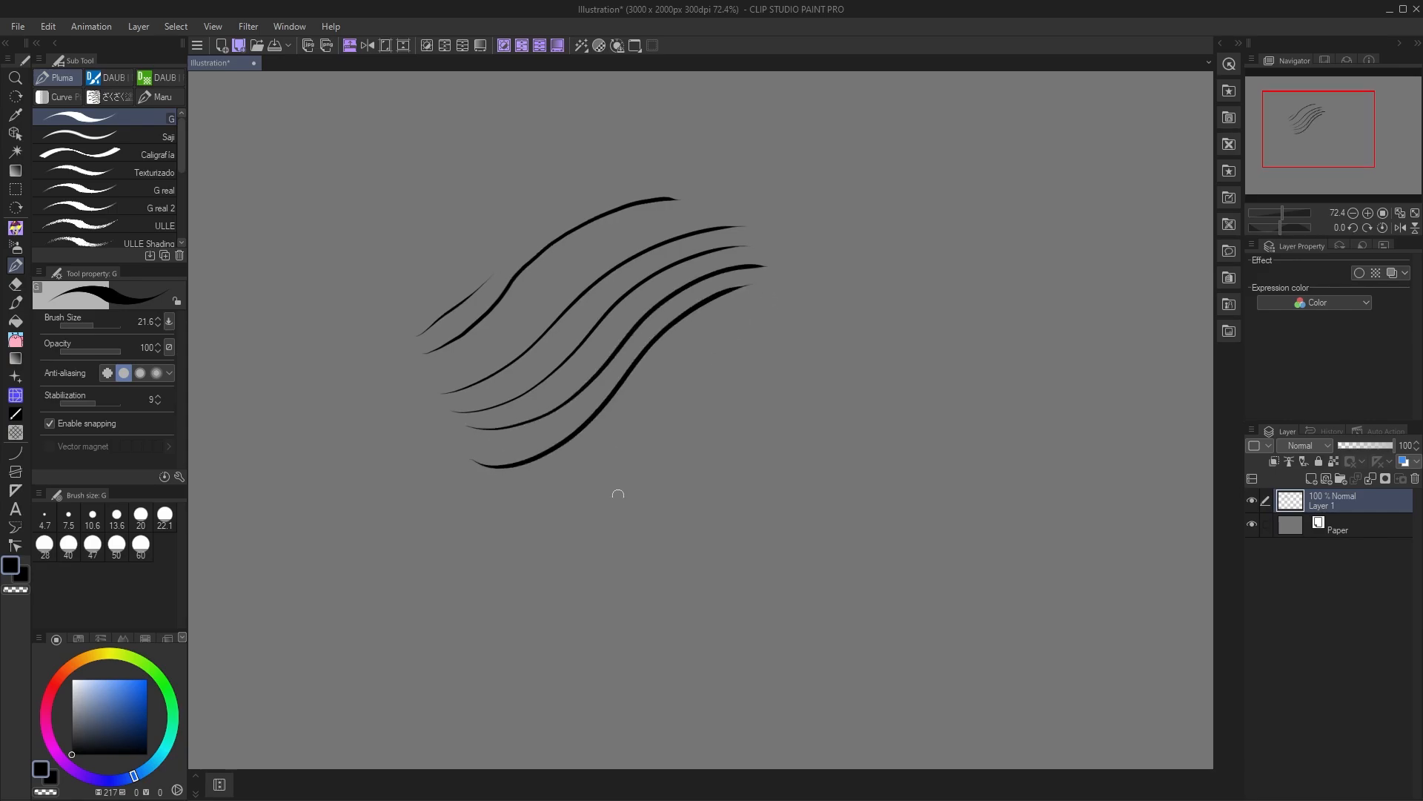
- Clear all the test curves from the canvas
left_click_drag(642, 500, 643, 503)
left_click_drag(643, 503, 633, 513)
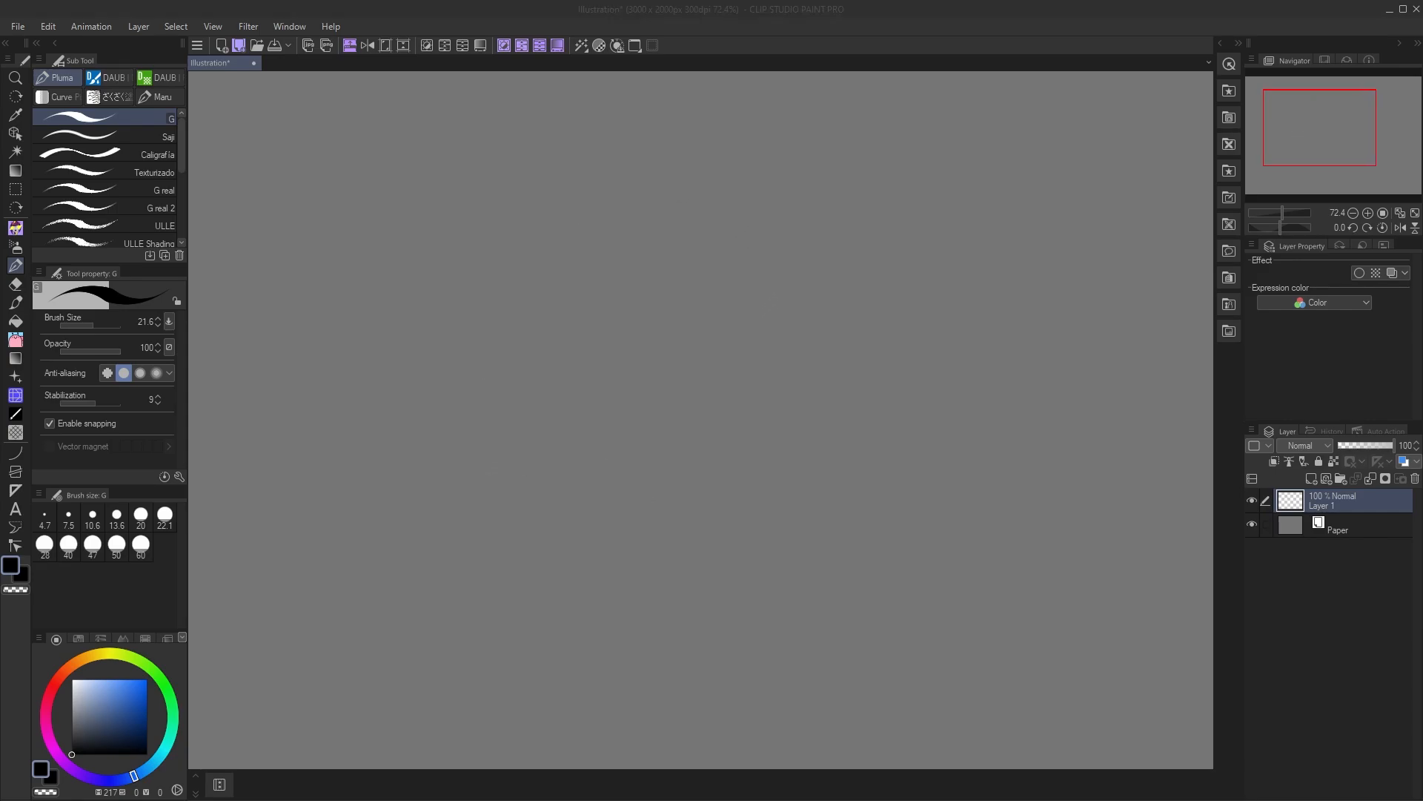
left_click(528, 432)
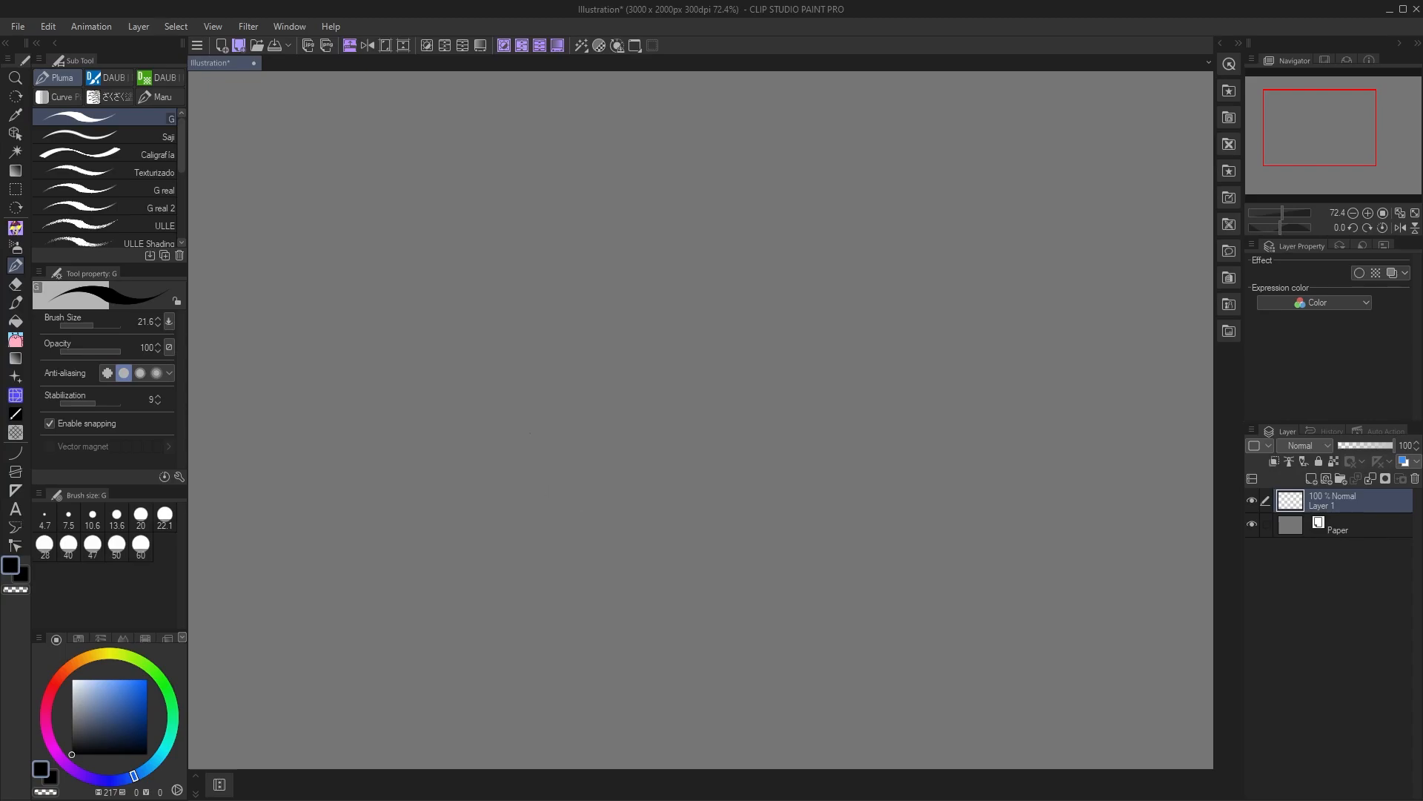
- Try the Zoom In and Zoom Out sub tools on the blank canvas
left_click(16, 83)
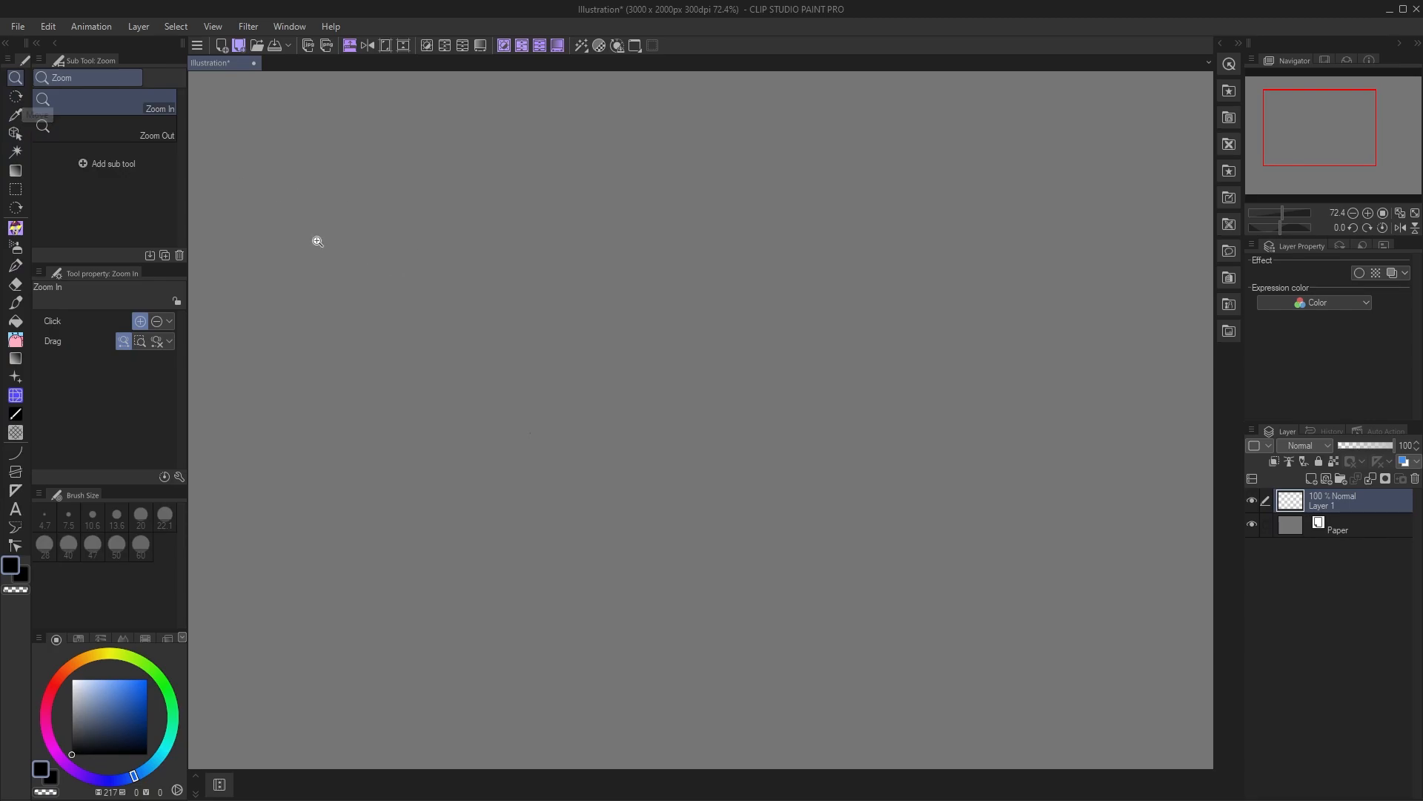
left_click(449, 272)
left_click(158, 131)
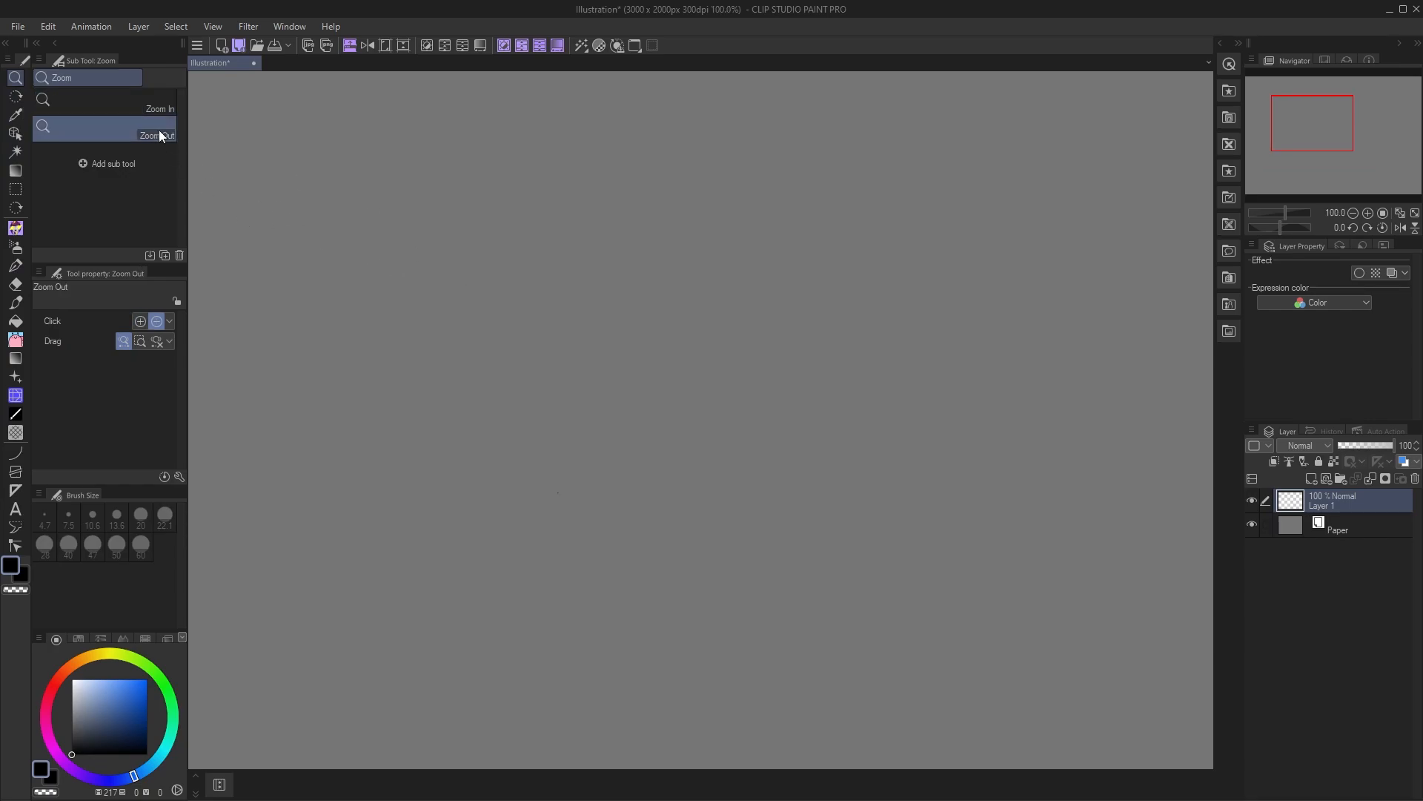
left_click(451, 317)
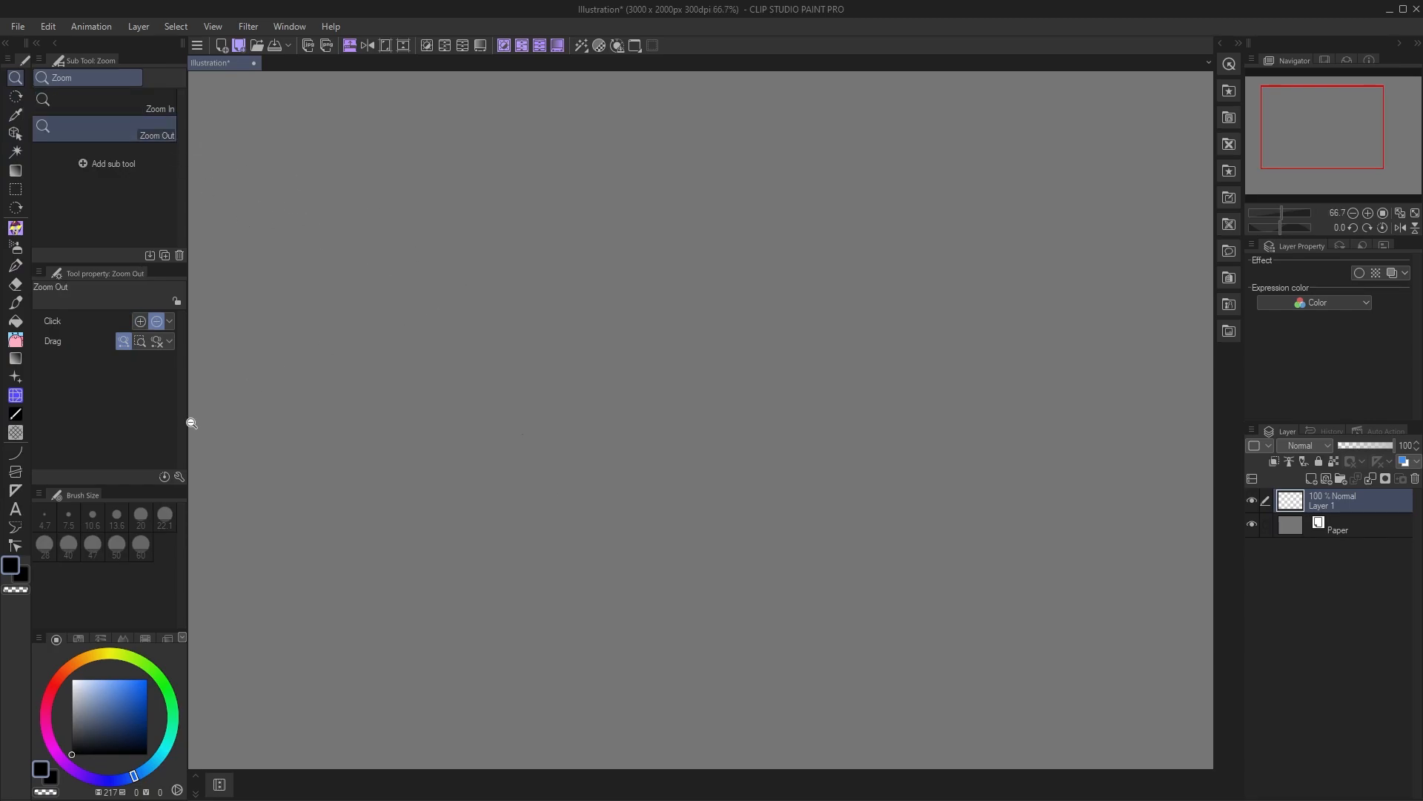
- Draw a double-looped oval with the G pen, and zoom in and back out on it with the Zoom sub tools
left_click(15, 264)
left_click_drag(575, 238, 670, 344)
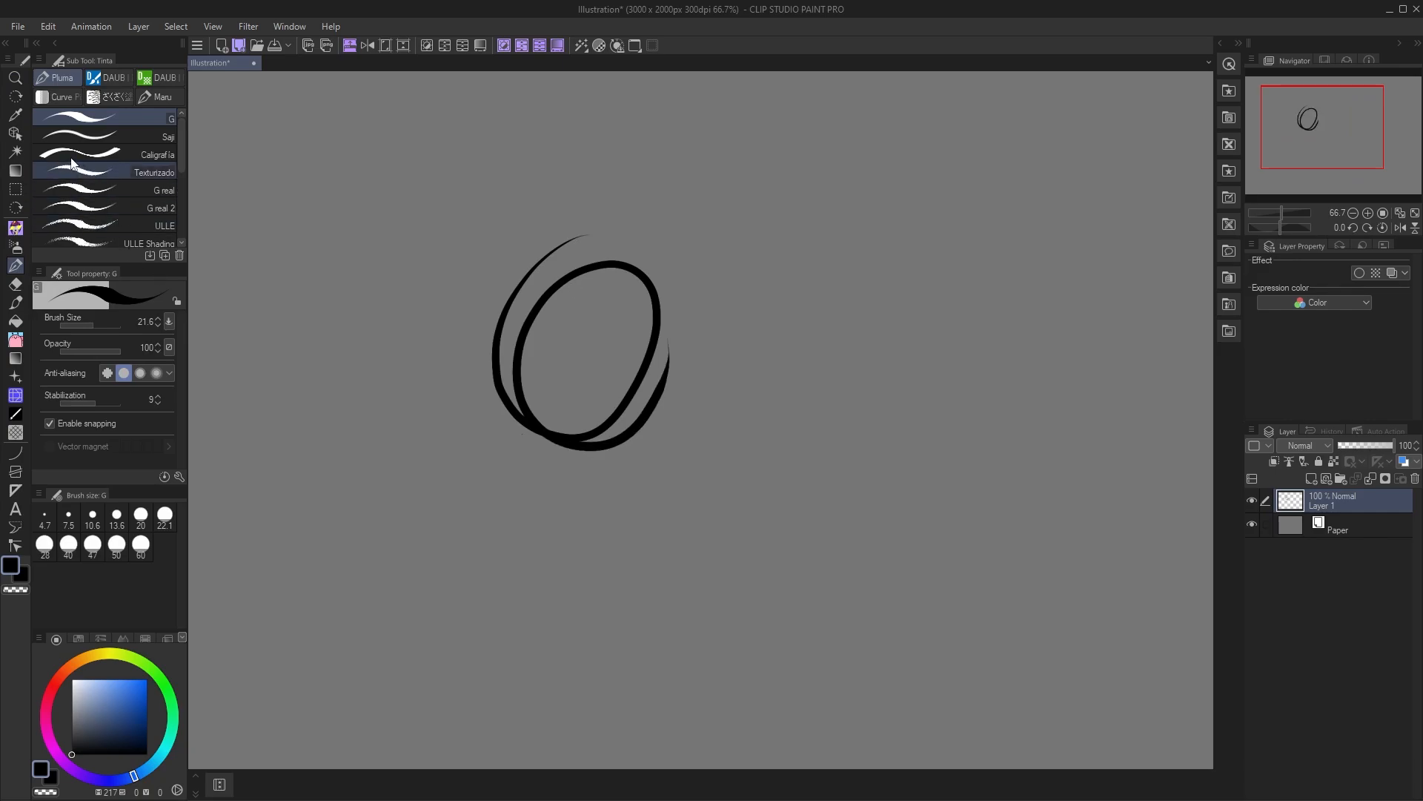
left_click(14, 77)
left_click(141, 108)
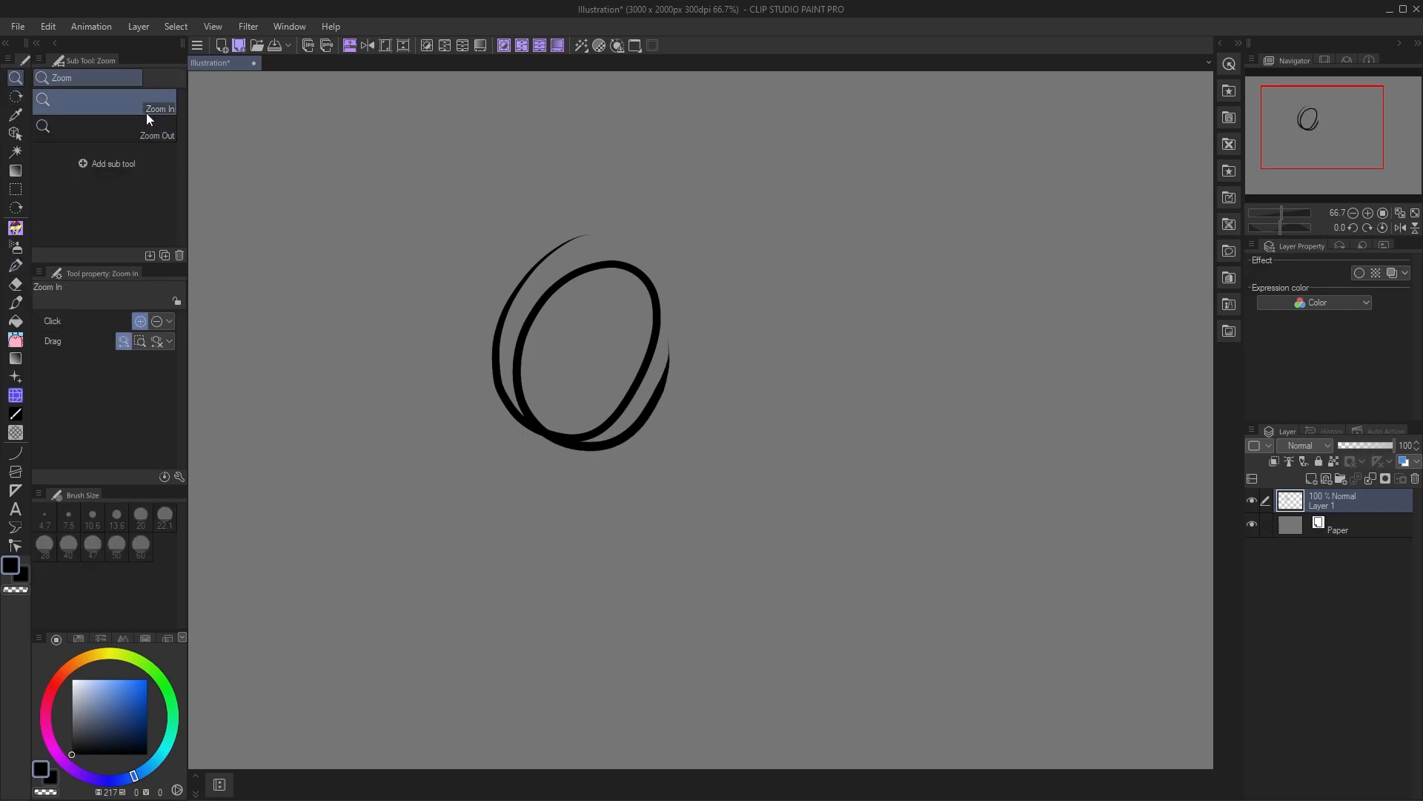
left_click(554, 325)
left_click(152, 134)
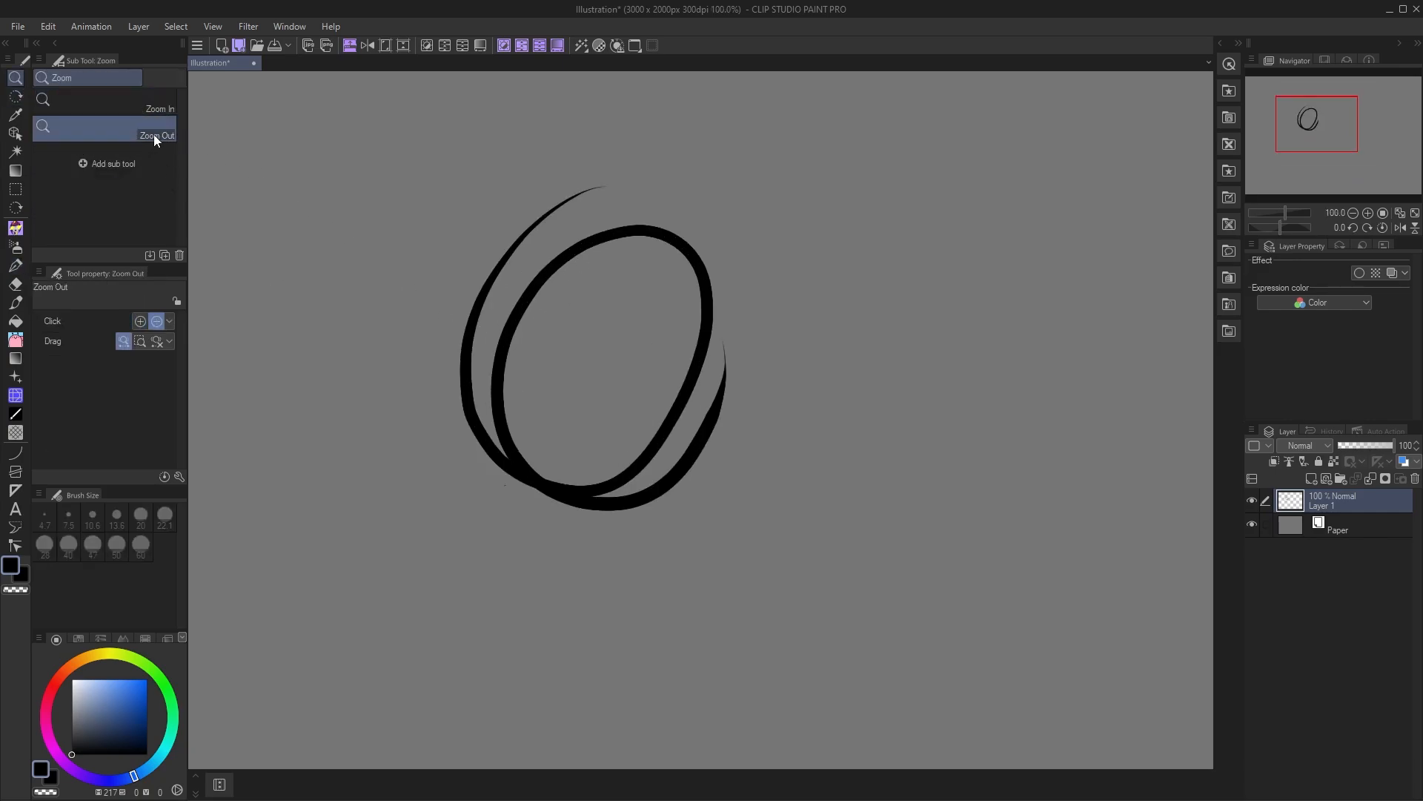
left_click(561, 360)
- Tilt the canvas slightly with the Rotate sub tool and reposition it with the Hand sub tool, zoomed out to 48.6%
left_click(14, 95)
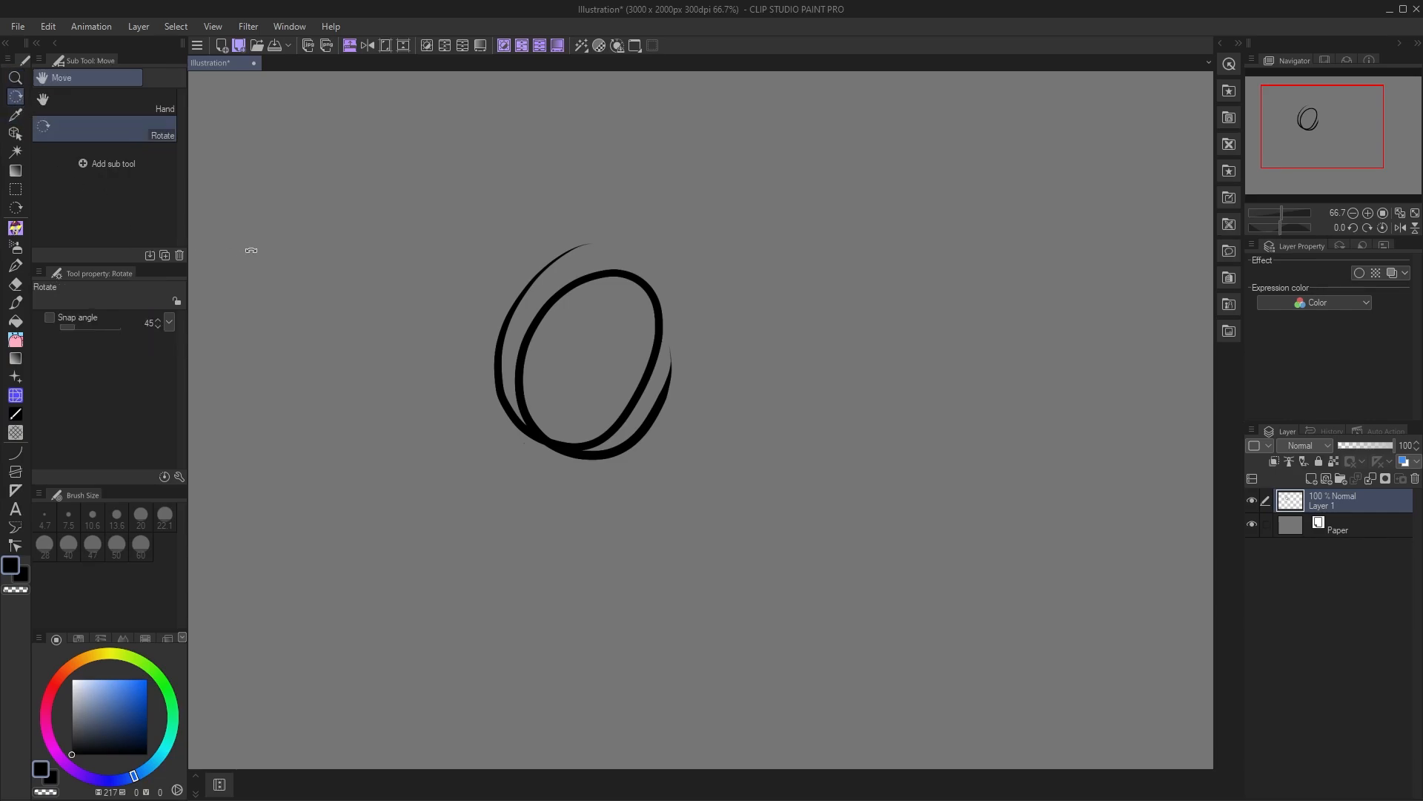
left_click_drag(339, 287, 229, 388)
left_click(104, 103)
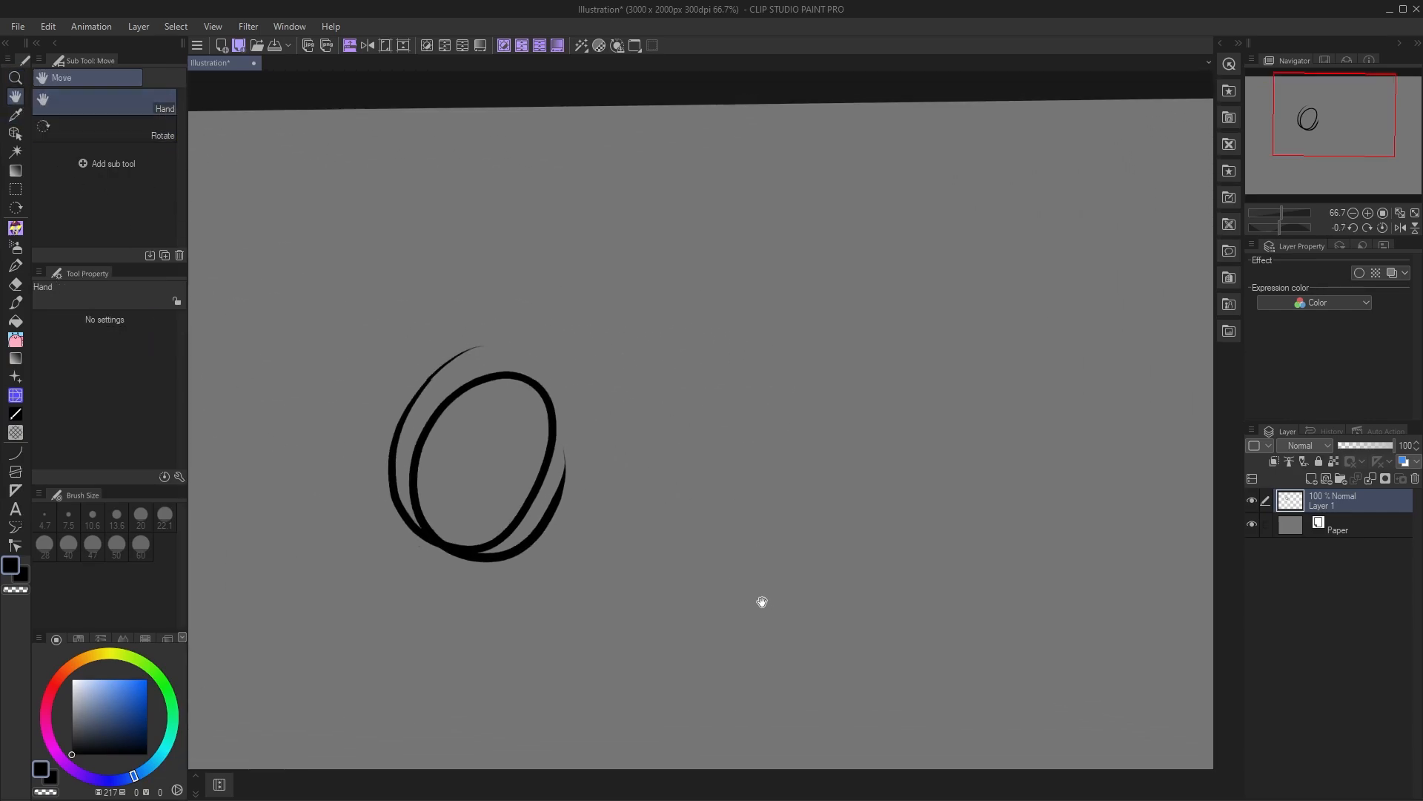
left_click_drag(763, 600, 896, 257)
left_click_drag(648, 400, 664, 582)
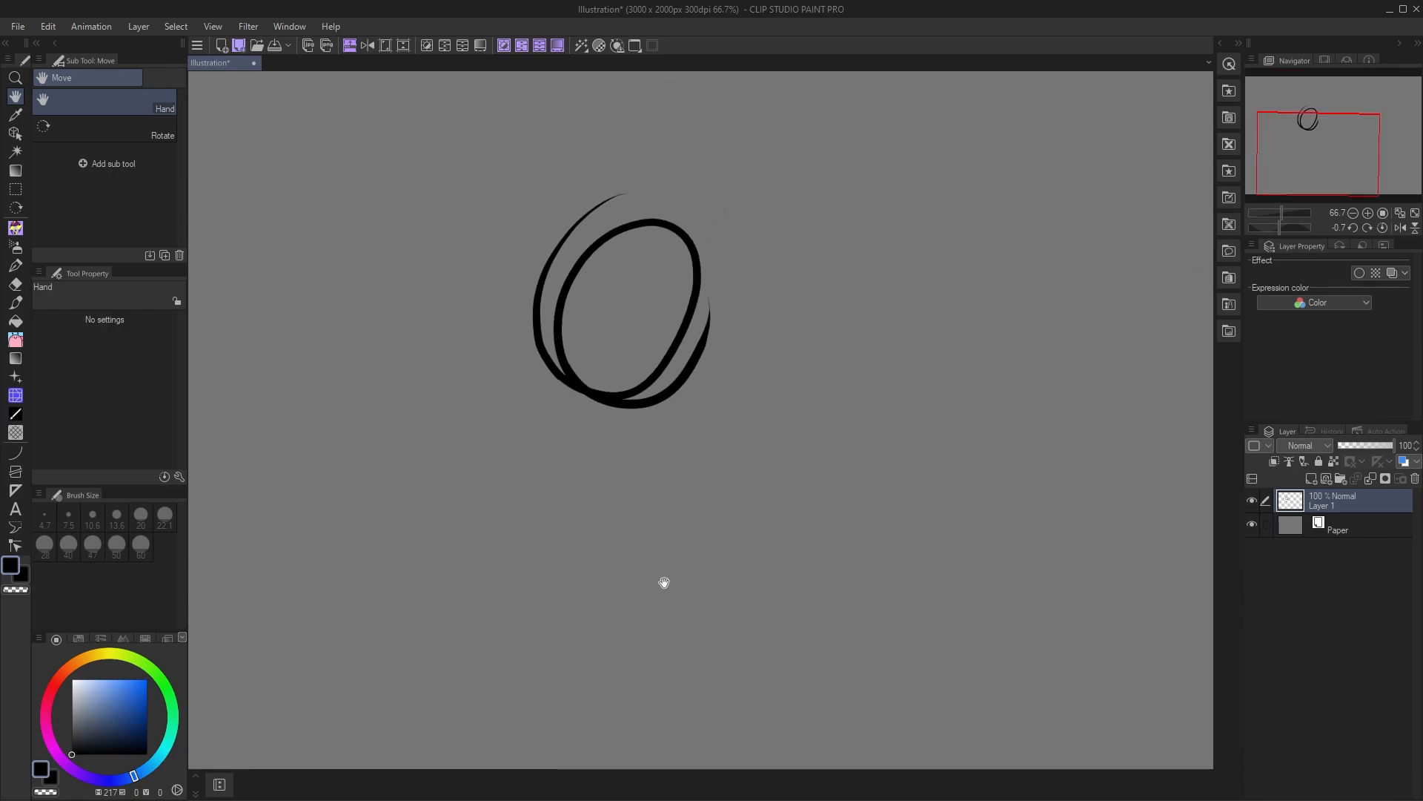
left_click_drag(652, 533, 645, 542)
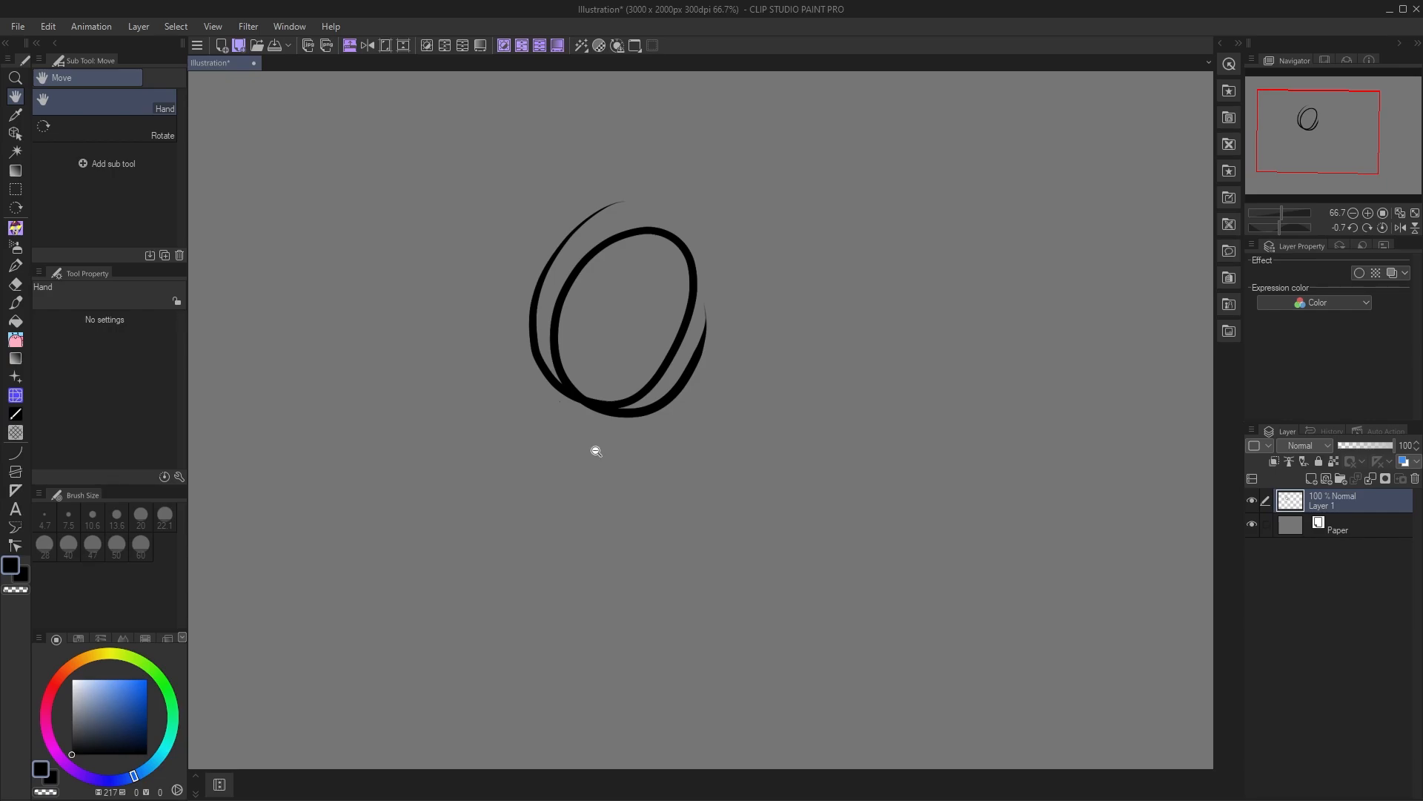
mouse_move(596, 450)
left_mouse_down()
mouse_move(576, 458)
mouse_move(572, 502)
mouse_move(601, 452)
left_mouse_up()
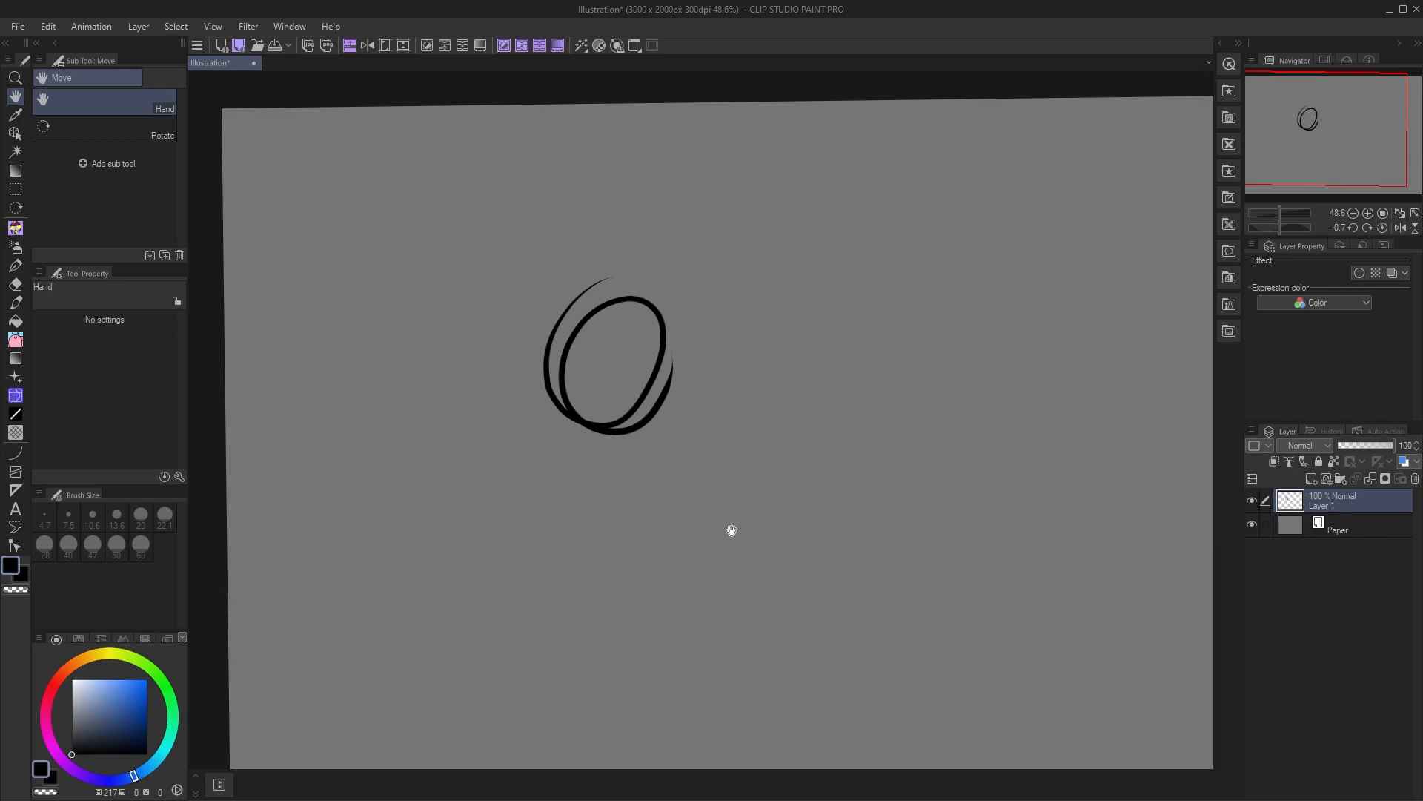
mouse_move(672, 508)
left_mouse_down()
mouse_move(622, 496)
mouse_move(451, 381)
mouse_move(400, 447)
mouse_move(382, 554)
mouse_move(744, 499)
mouse_move(585, 601)
mouse_move(453, 470)
mouse_move(657, 435)
mouse_move(645, 508)
mouse_move(634, 492)
left_mouse_up()
left_click_drag(473, 445, 473, 436)
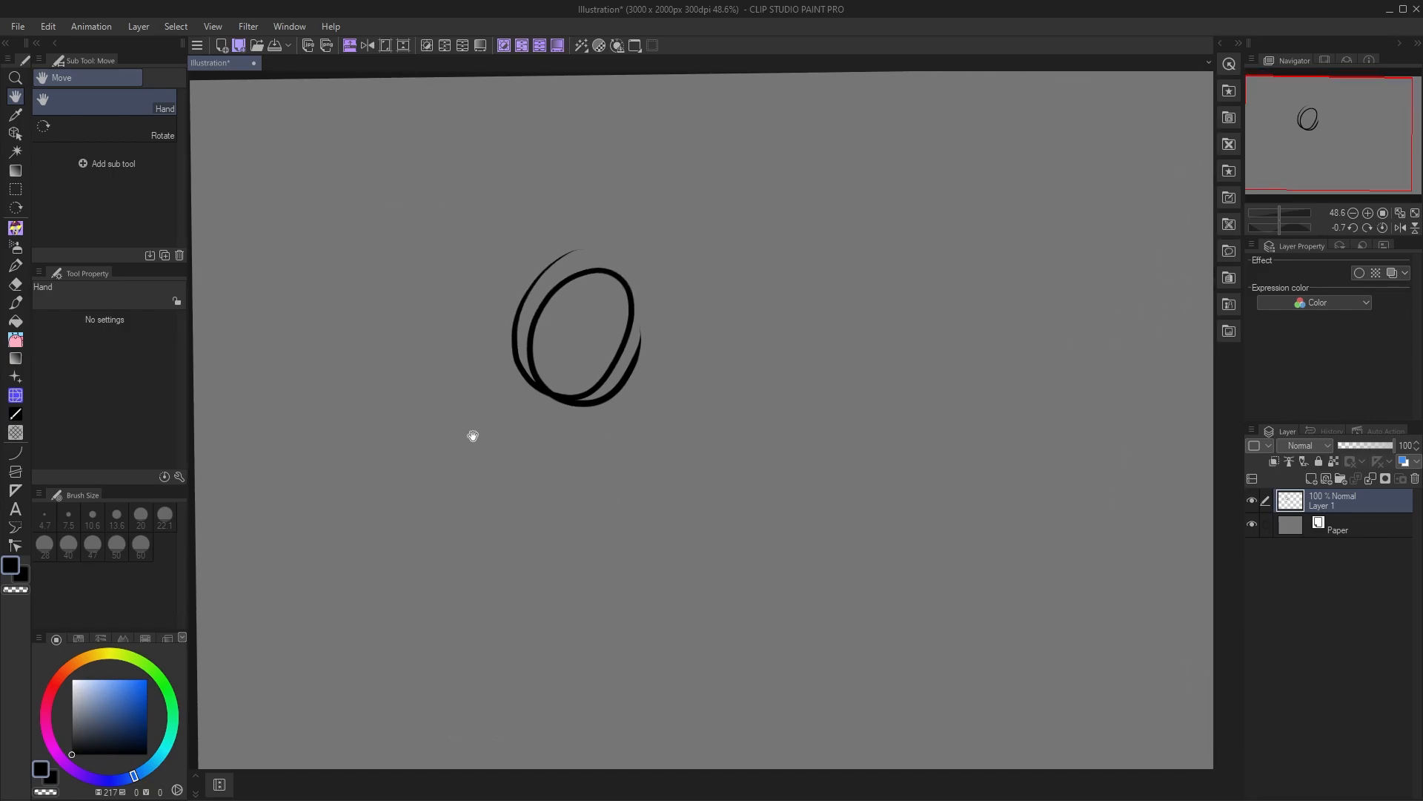
- Draw thin and thick squiggles around the oval with the G pen at varying brush sizes, ending at 18.9
key("p")
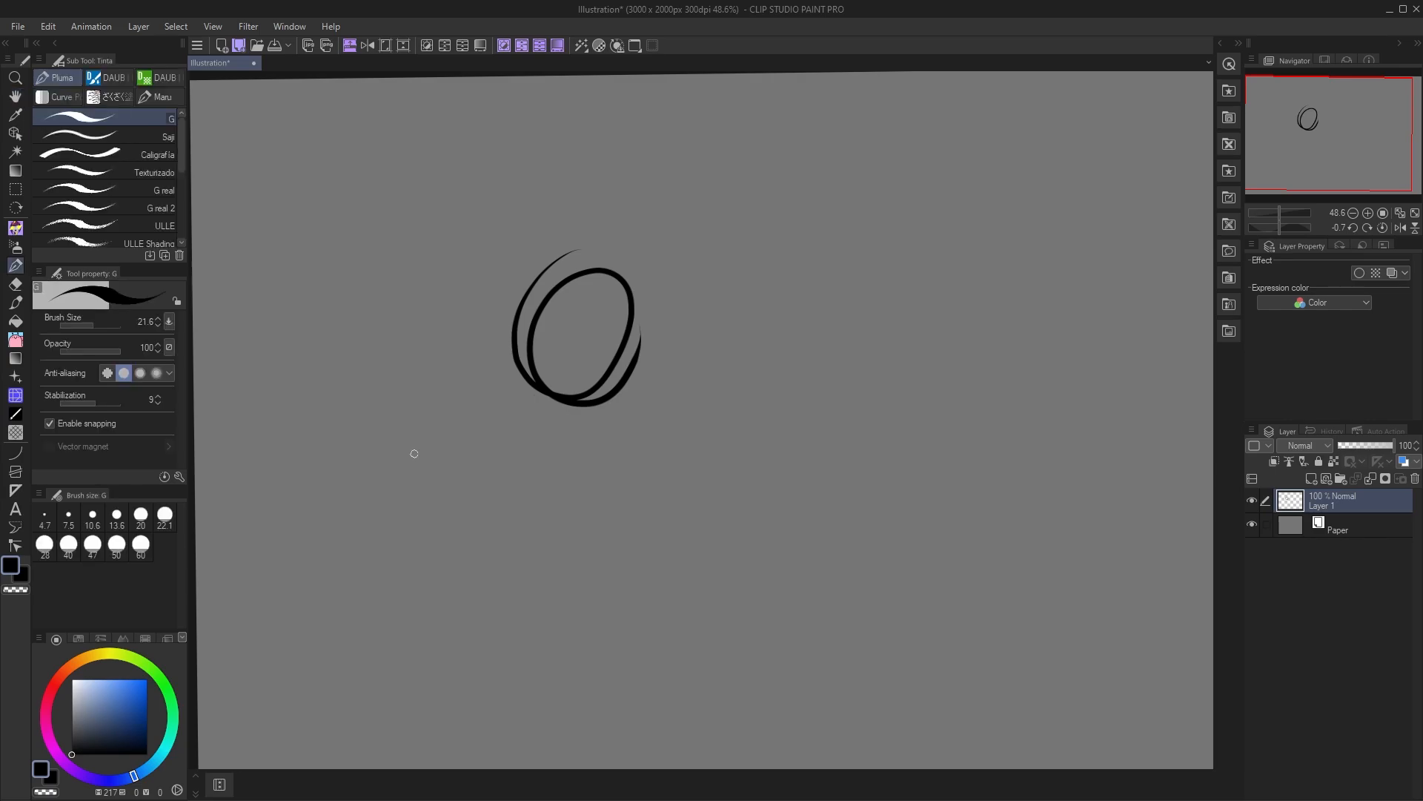
left_click_drag(450, 388, 473, 439)
mouse_move(540, 451)
left_mouse_down()
mouse_move(564, 446)
mouse_move(549, 452)
left_mouse_up()
mouse_move(495, 504)
left_mouse_down()
mouse_move(590, 447)
mouse_move(635, 471)
mouse_move(620, 477)
mouse_move(665, 445)
mouse_move(680, 475)
left_mouse_up()
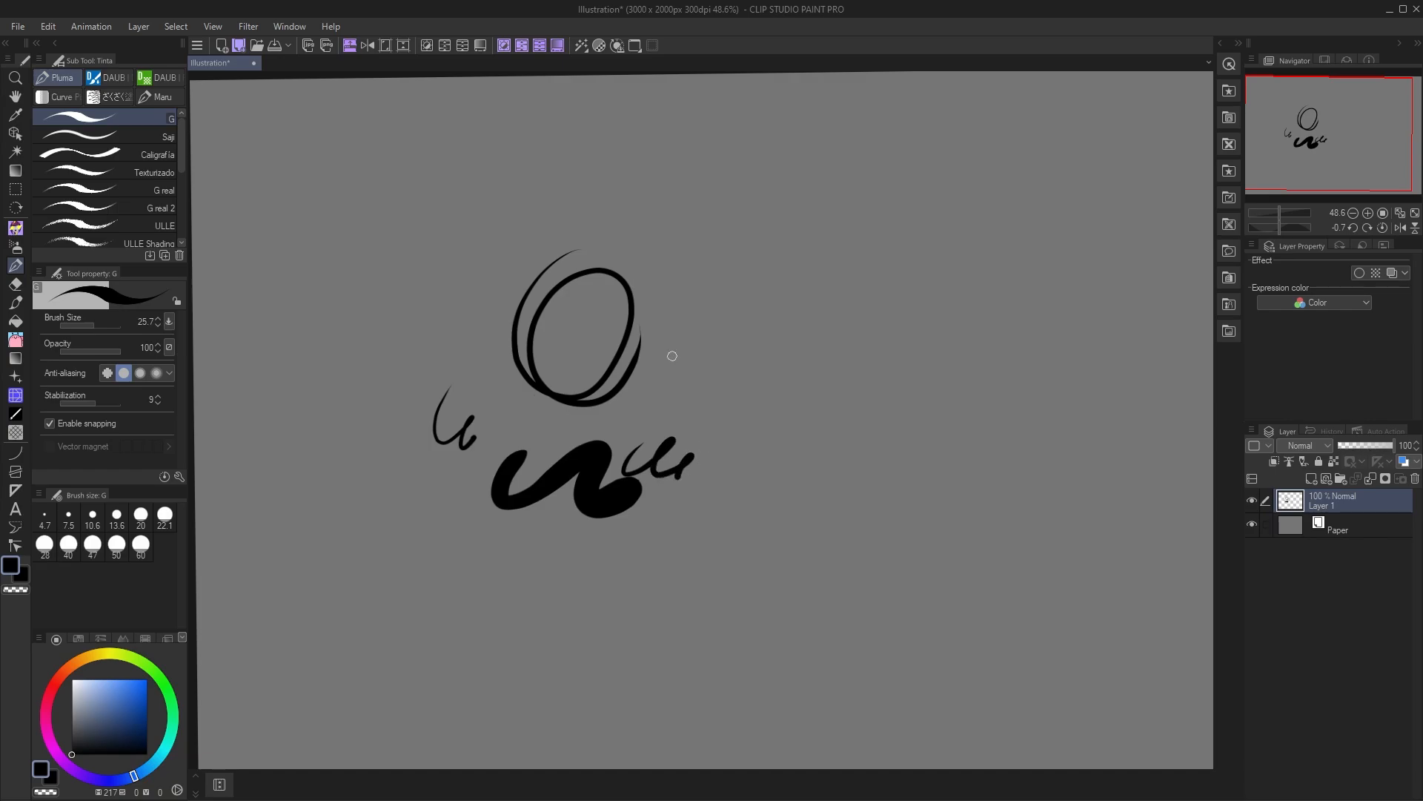
mouse_move(644, 405)
left_mouse_down()
mouse_move(690, 385)
mouse_move(708, 404)
mouse_move(728, 355)
mouse_move(745, 393)
mouse_move(792, 364)
mouse_move(795, 420)
mouse_move(774, 431)
mouse_move(754, 488)
left_mouse_up()
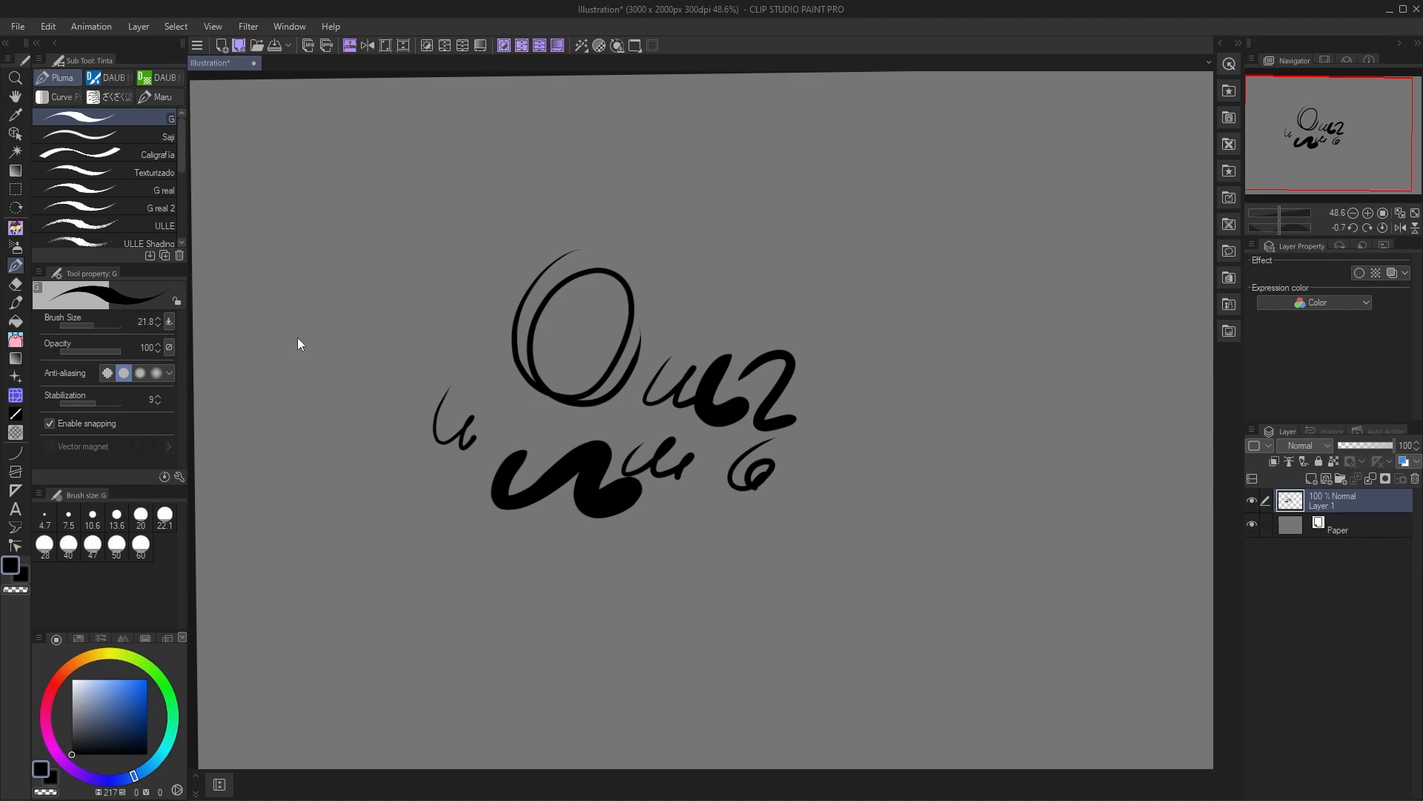
mouse_move(298, 340)
left_mouse_down("ctrl+alt")
mouse_move(317, 327)
mouse_move(310, 356)
mouse_move(330, 365)
left_mouse_up("ctrl+alt")
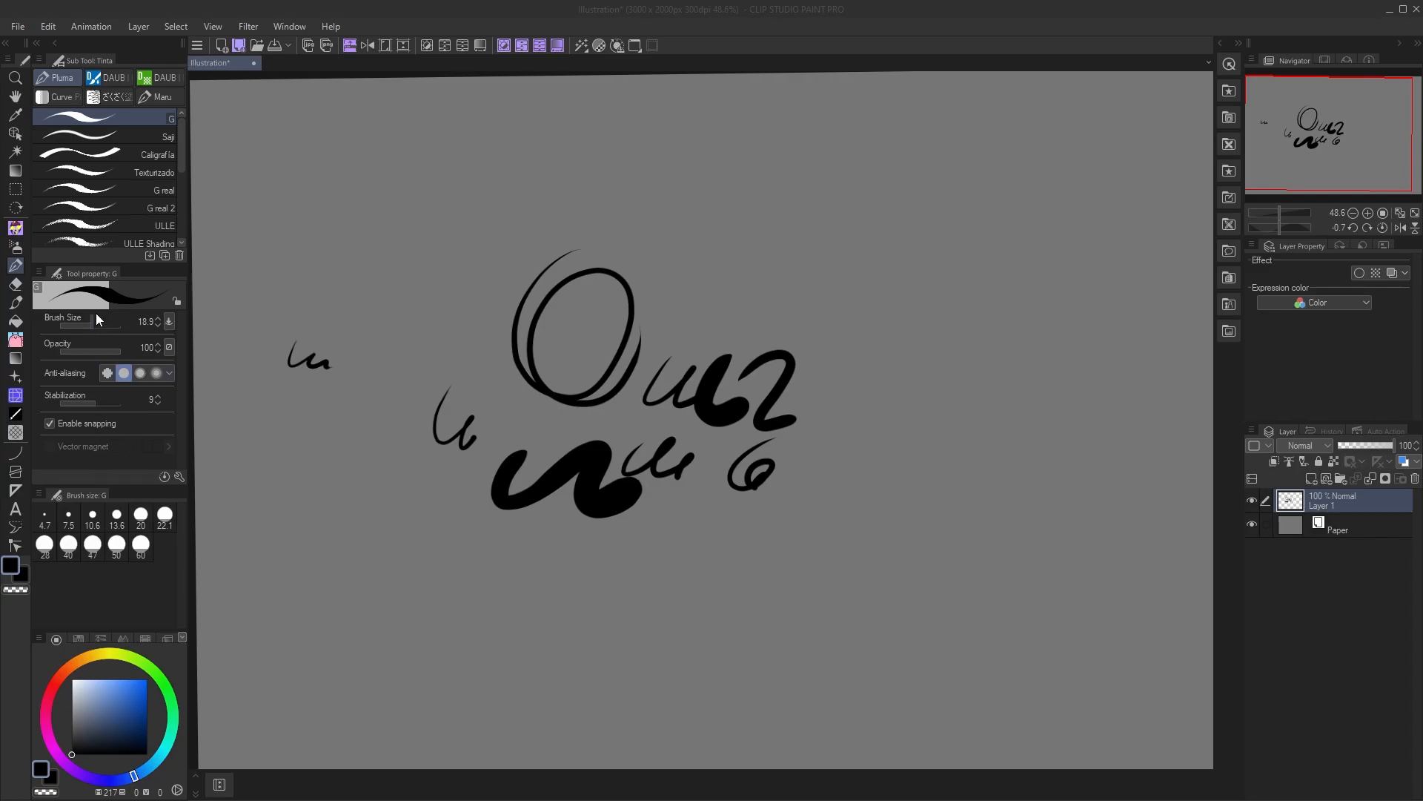
- Examine the G pen's Sub Tool Detail categories, including Brush Size, Ink, Anti-aliasing, Brush tip, Texture, Watercolor edge and Correction
left_click(179, 478)
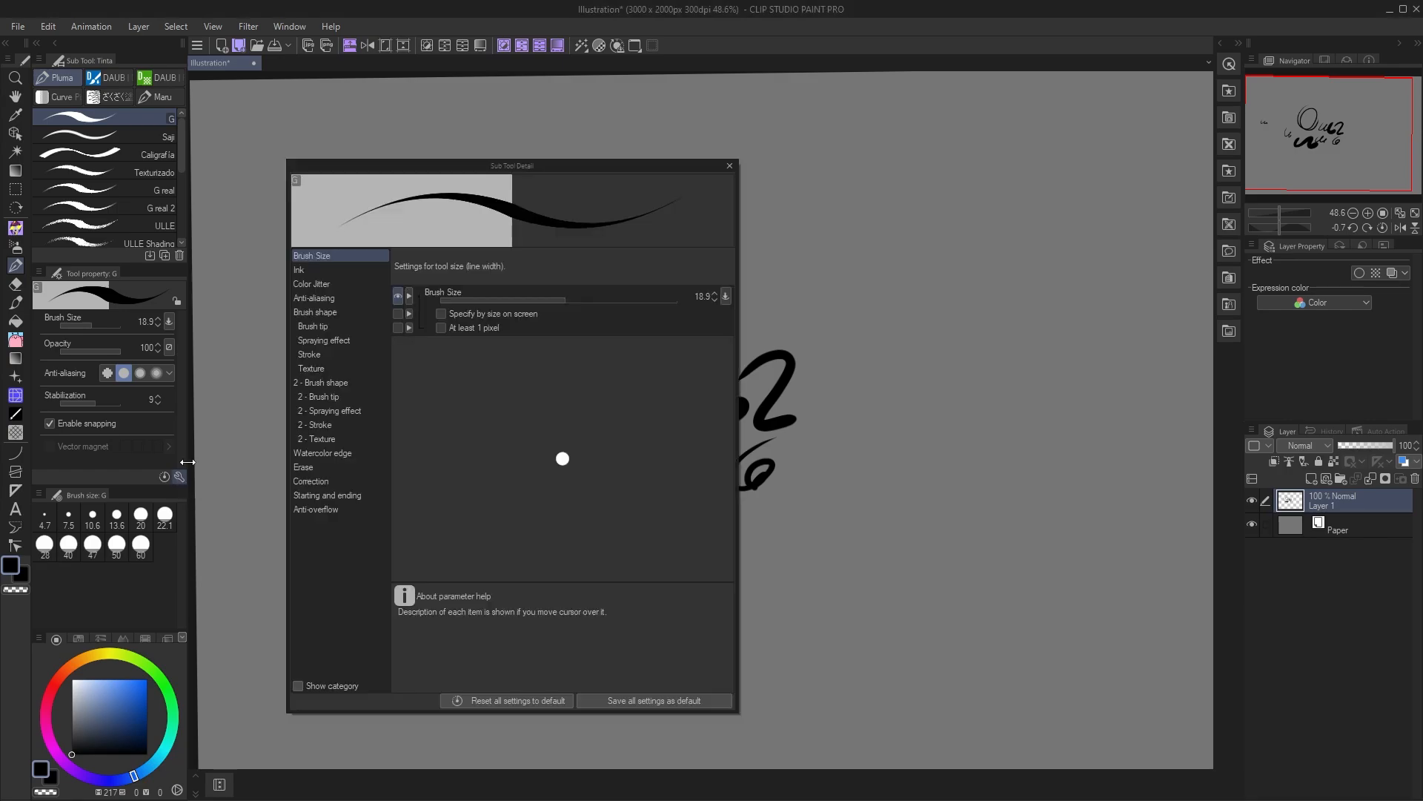
left_click_drag(504, 170, 524, 136)
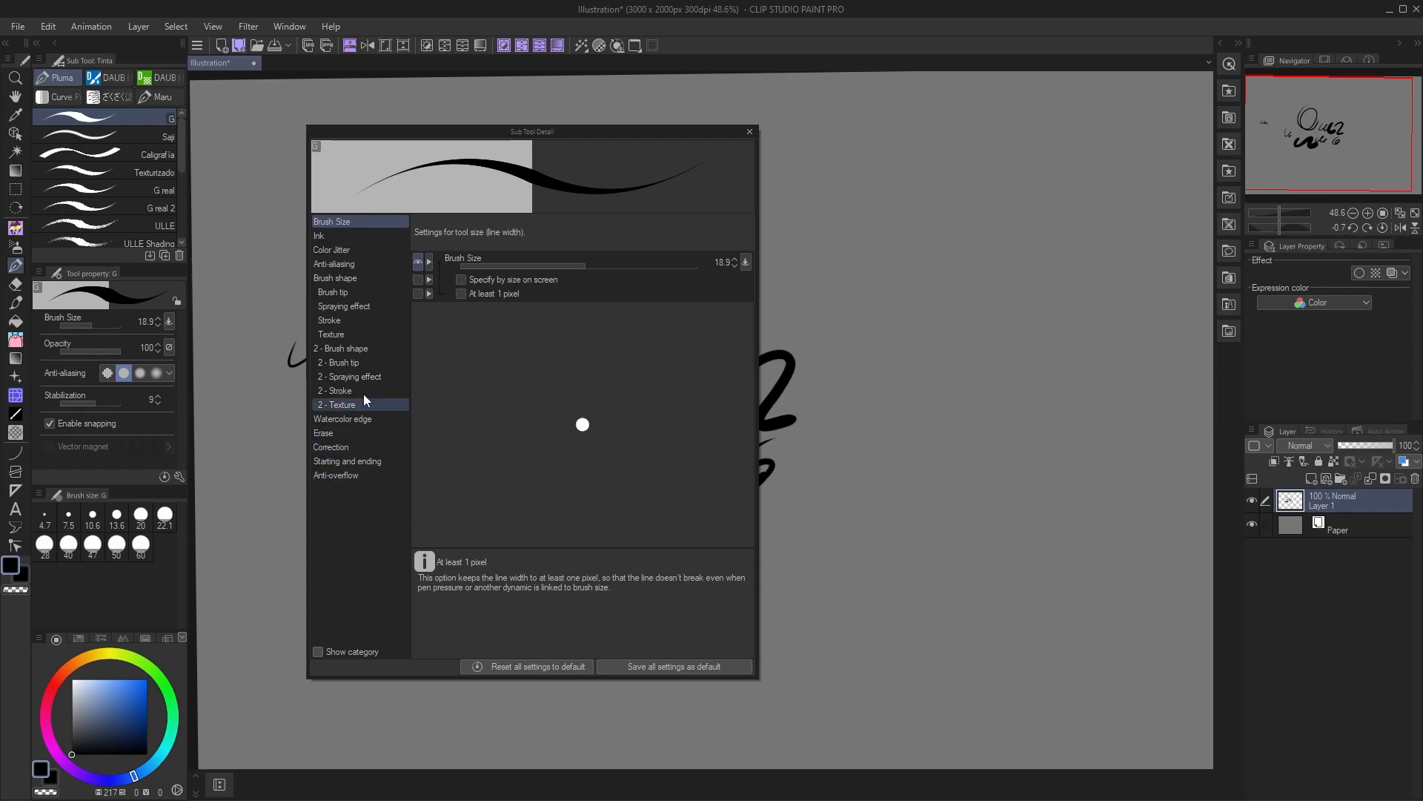
left_click(354, 236)
left_click(353, 264)
left_click(355, 292)
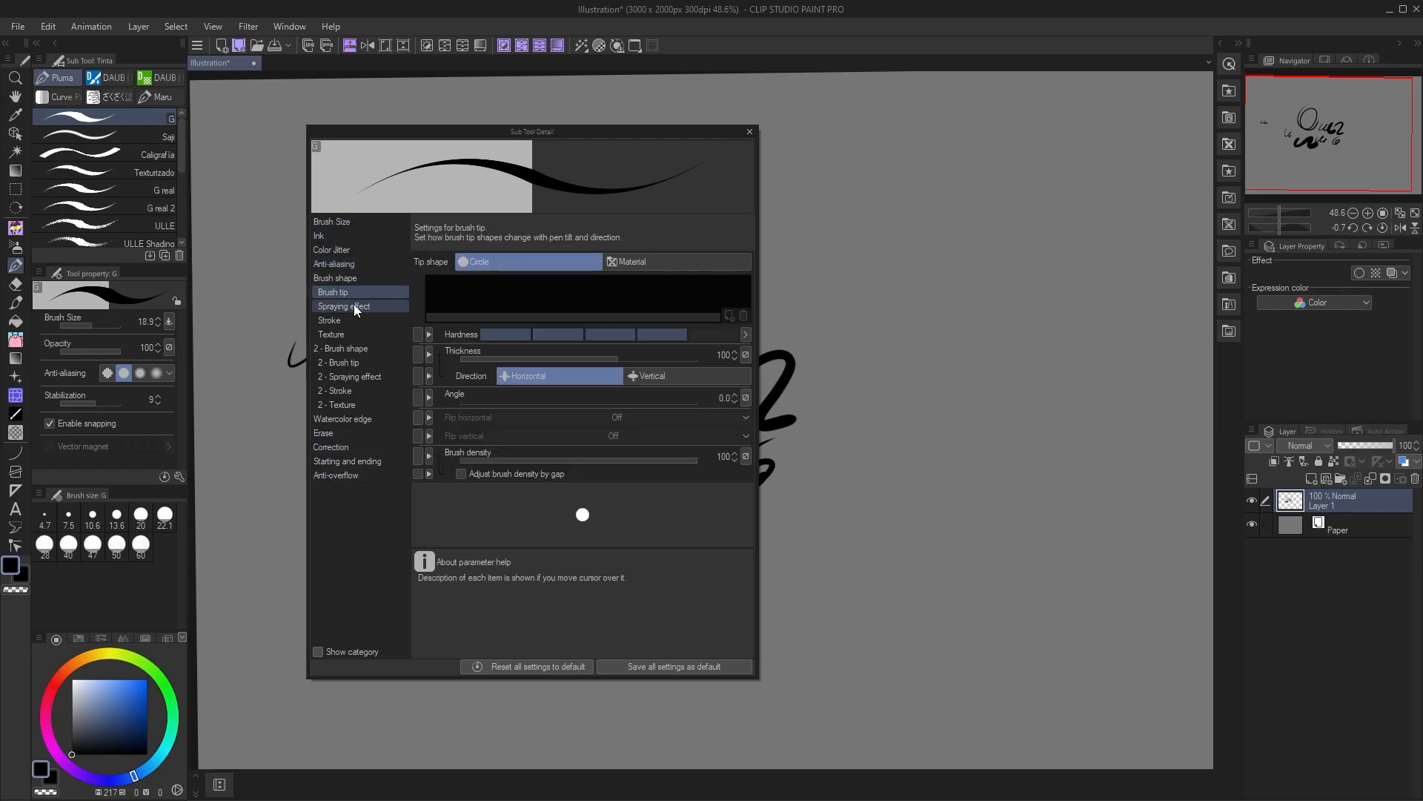
left_click(355, 332)
left_click(358, 374)
left_click(355, 418)
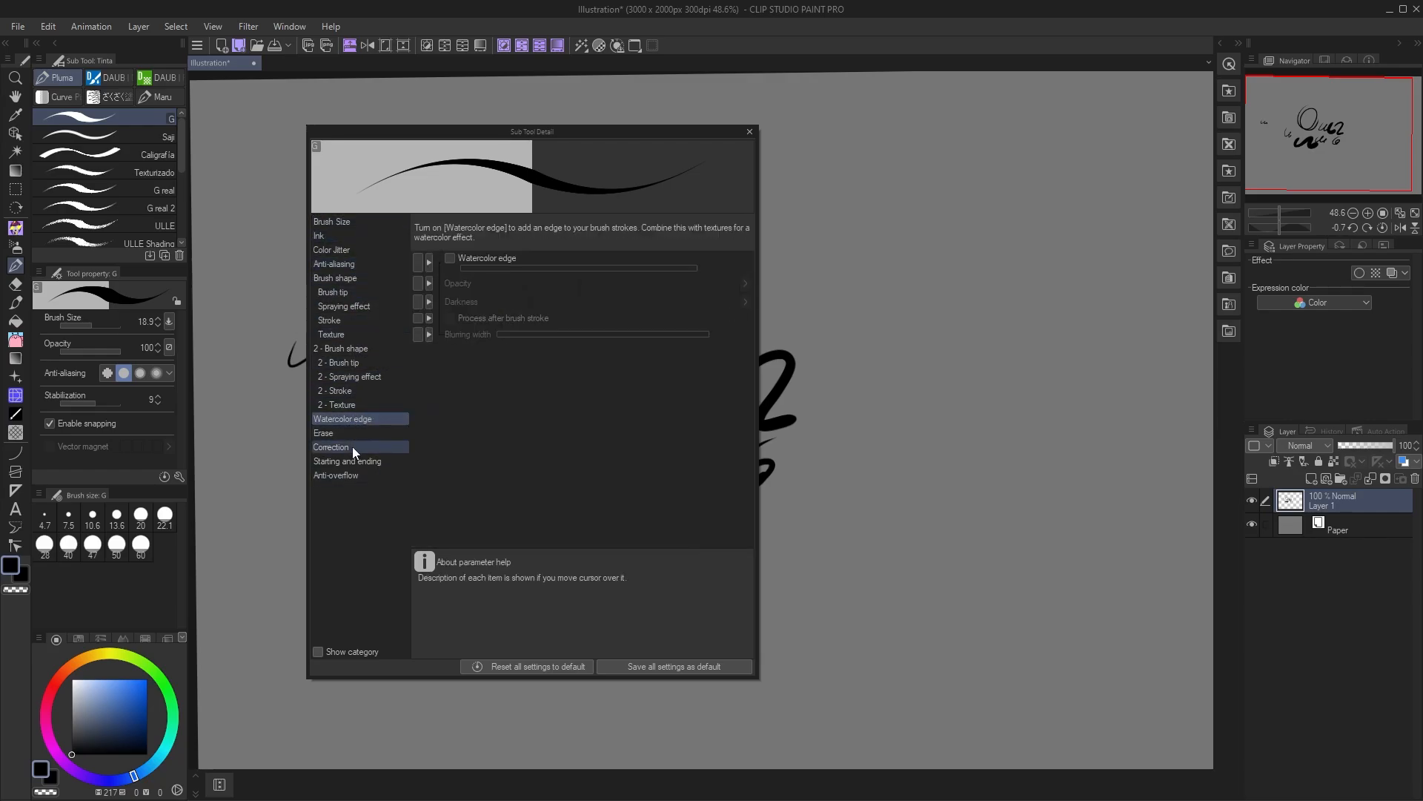
left_click(353, 446)
left_click(353, 337)
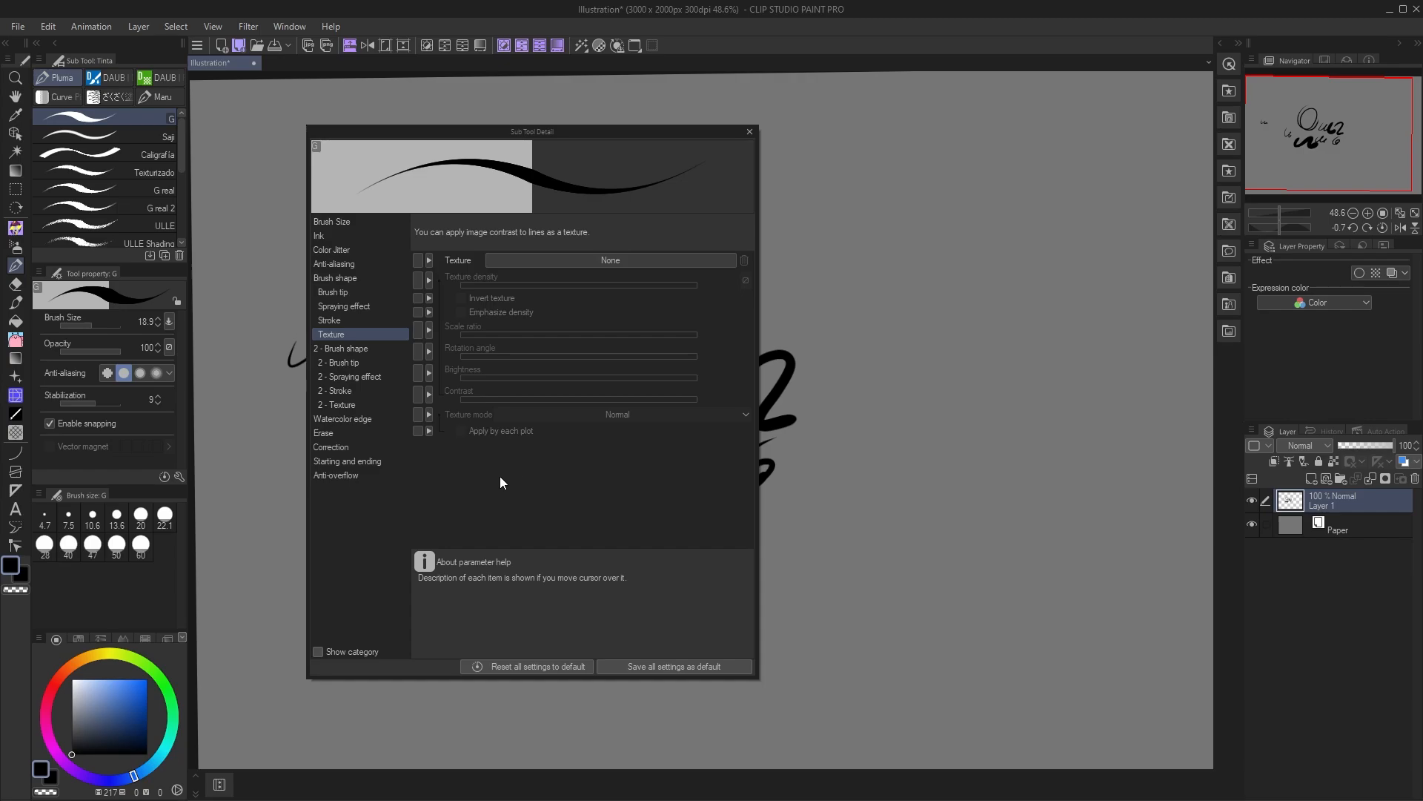
left_click(349, 237)
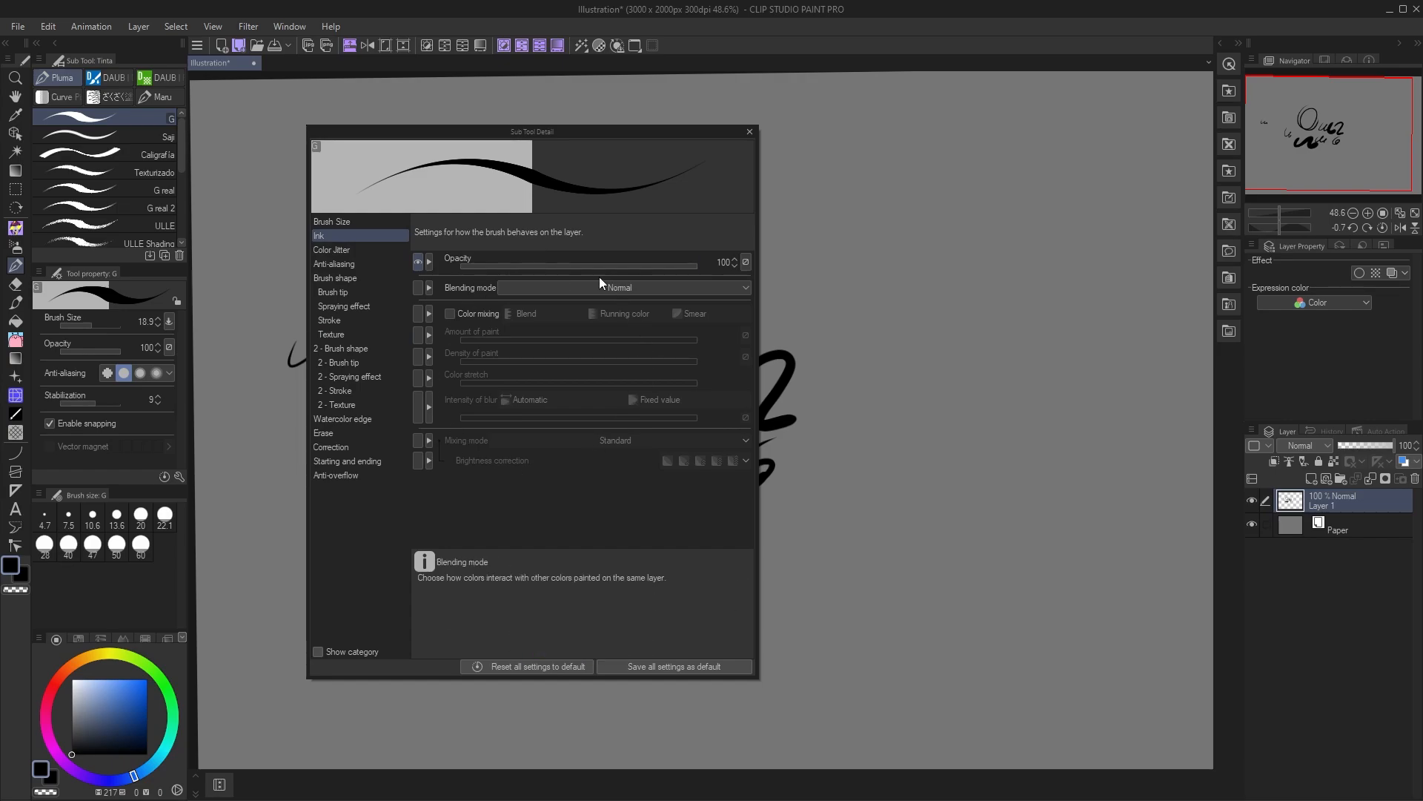
left_click(345, 296)
left_click(339, 222)
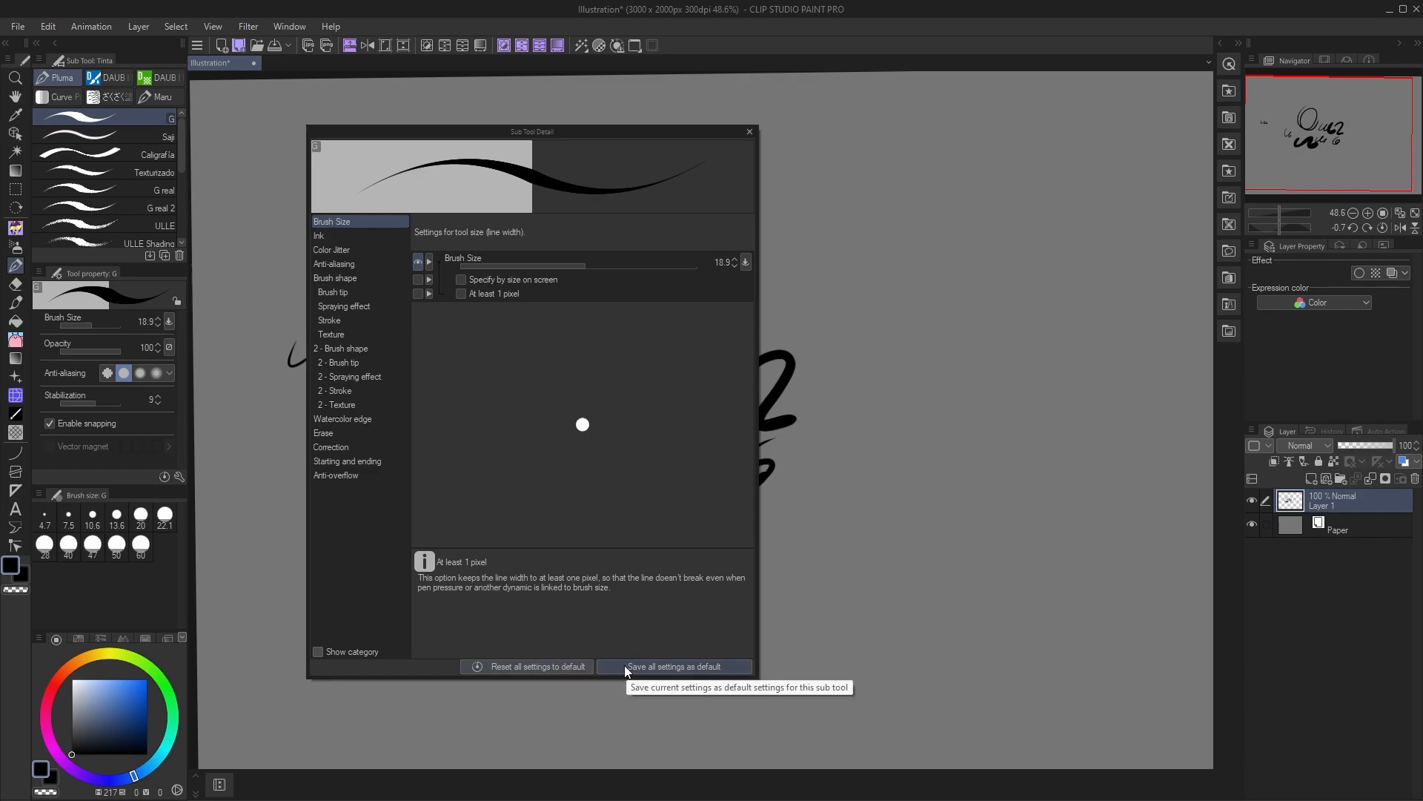
left_click(750, 132)
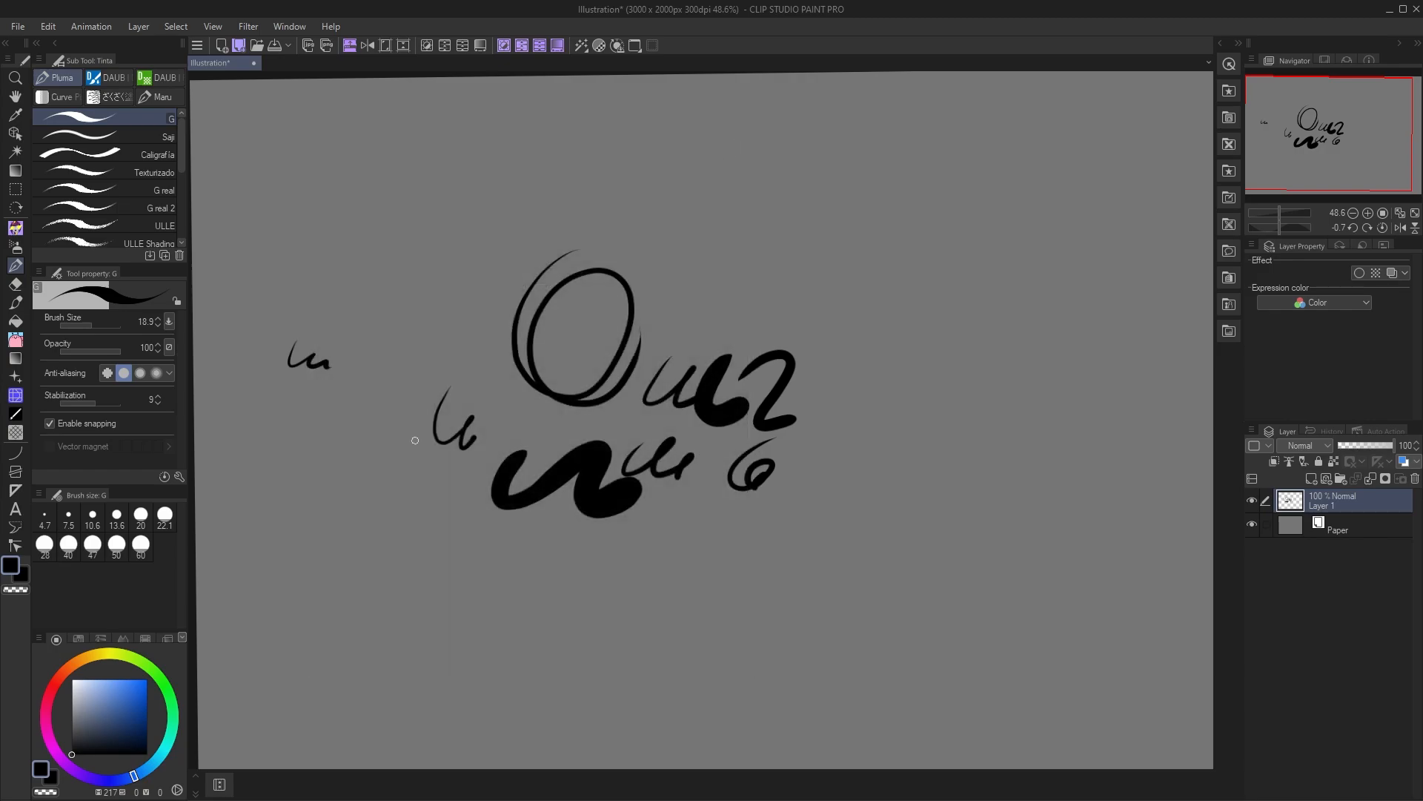
- Draw a small squiggle, raise the G pen's stabilization to 35, and draw a long wavy line and a hooked stroke
mouse_move(384, 383)
left_mouse_down()
mouse_move(404, 439)
mouse_move(429, 450)
left_mouse_up()
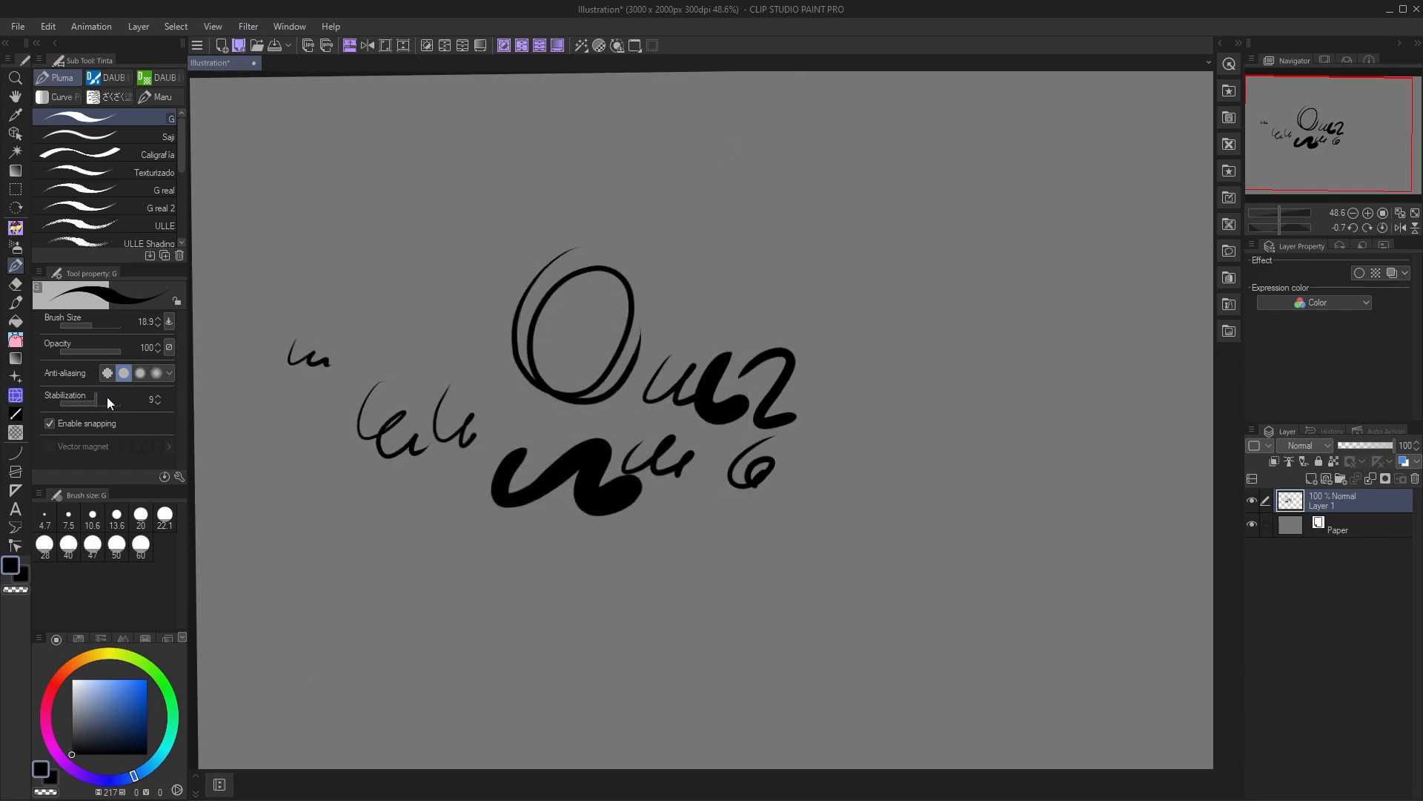
mouse_move(417, 202)
left_mouse_down()
mouse_move(392, 232)
mouse_move(538, 252)
mouse_move(704, 205)
mouse_move(882, 235)
left_mouse_up()
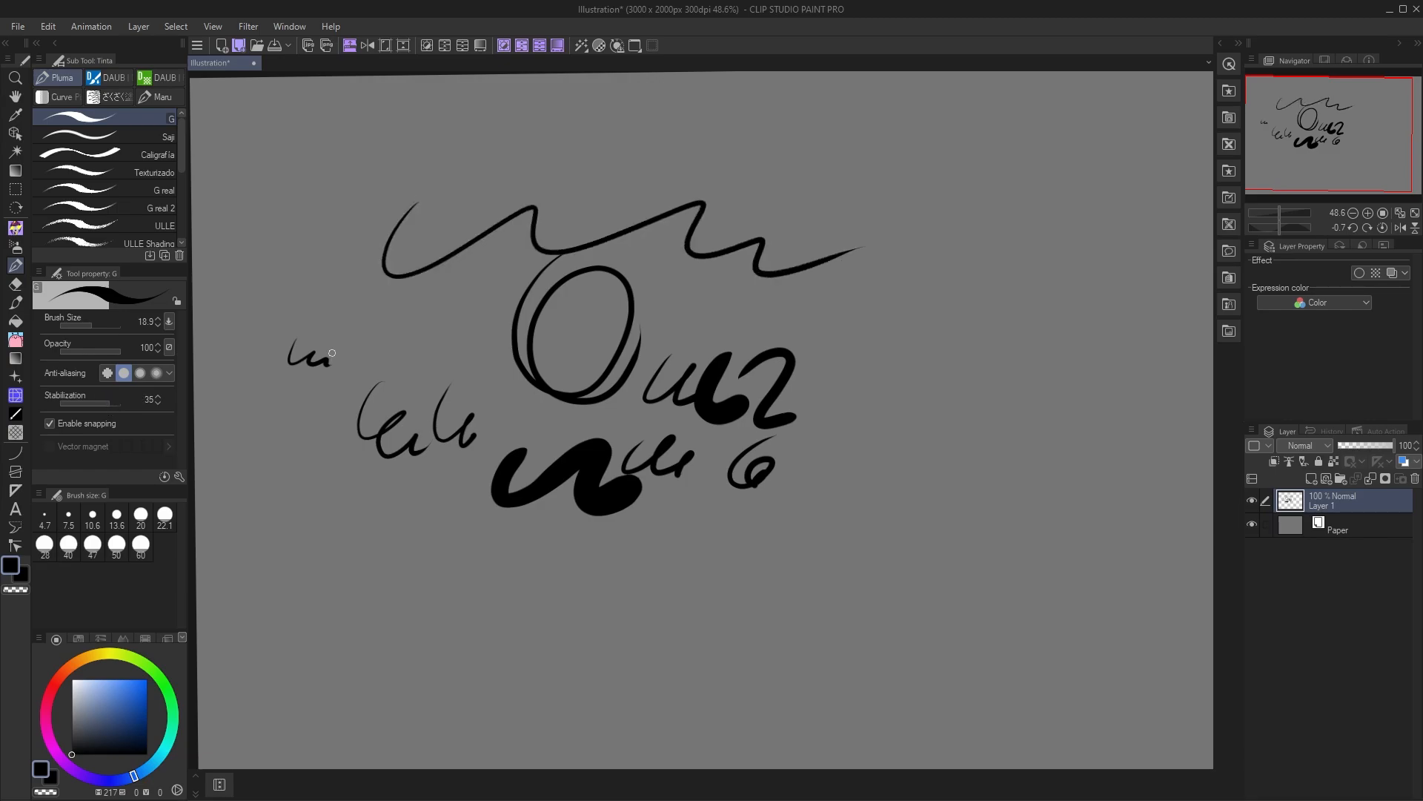
mouse_move(333, 353)
left_mouse_down()
mouse_move(313, 449)
mouse_move(387, 416)
left_mouse_up()
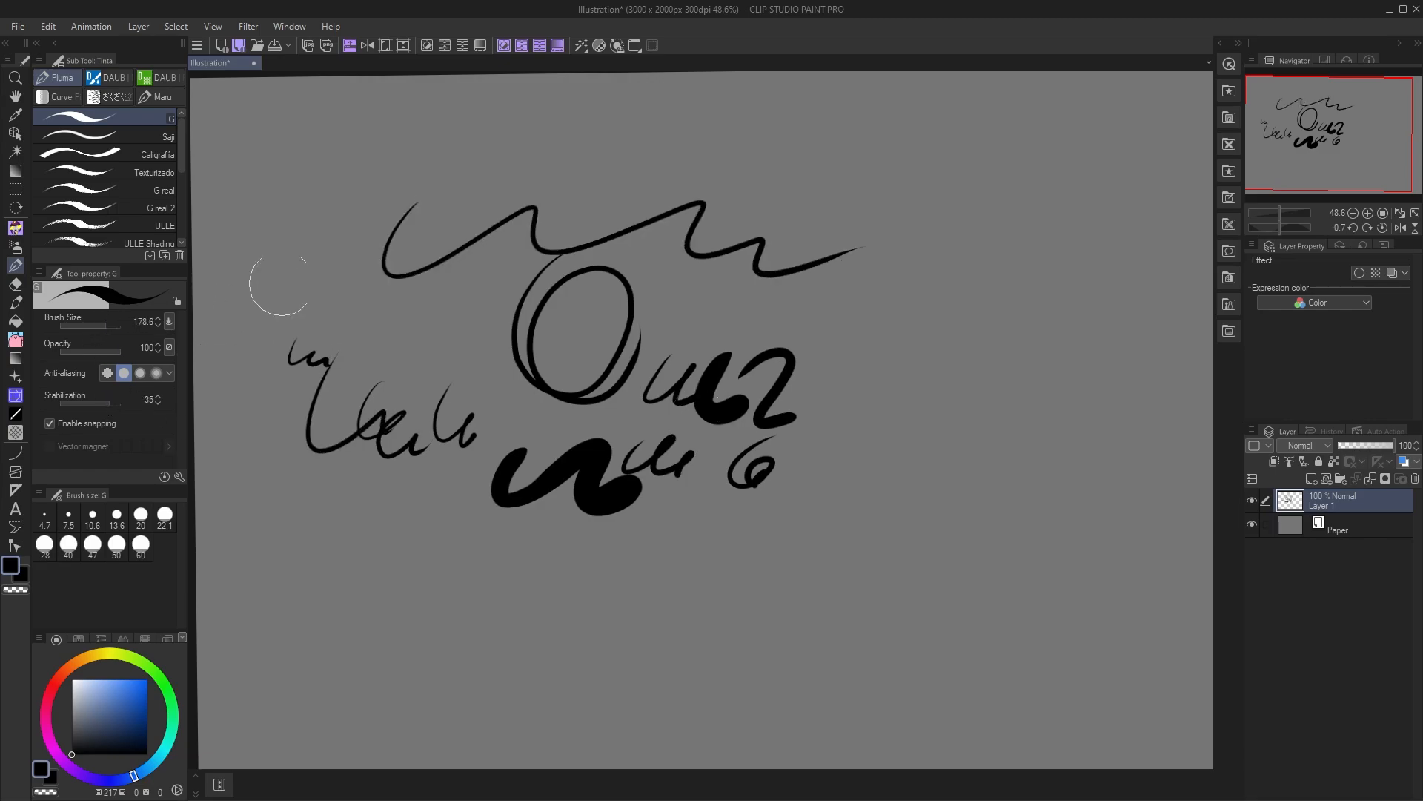
- Paint a thick wavy stroke at brush size 178.6, and a translucent one beside it with the opacity lowered to 35
mouse_move(313, 241)
left_mouse_down()
mouse_move(330, 280)
mouse_move(393, 289)
left_mouse_up()
left_click(82, 350)
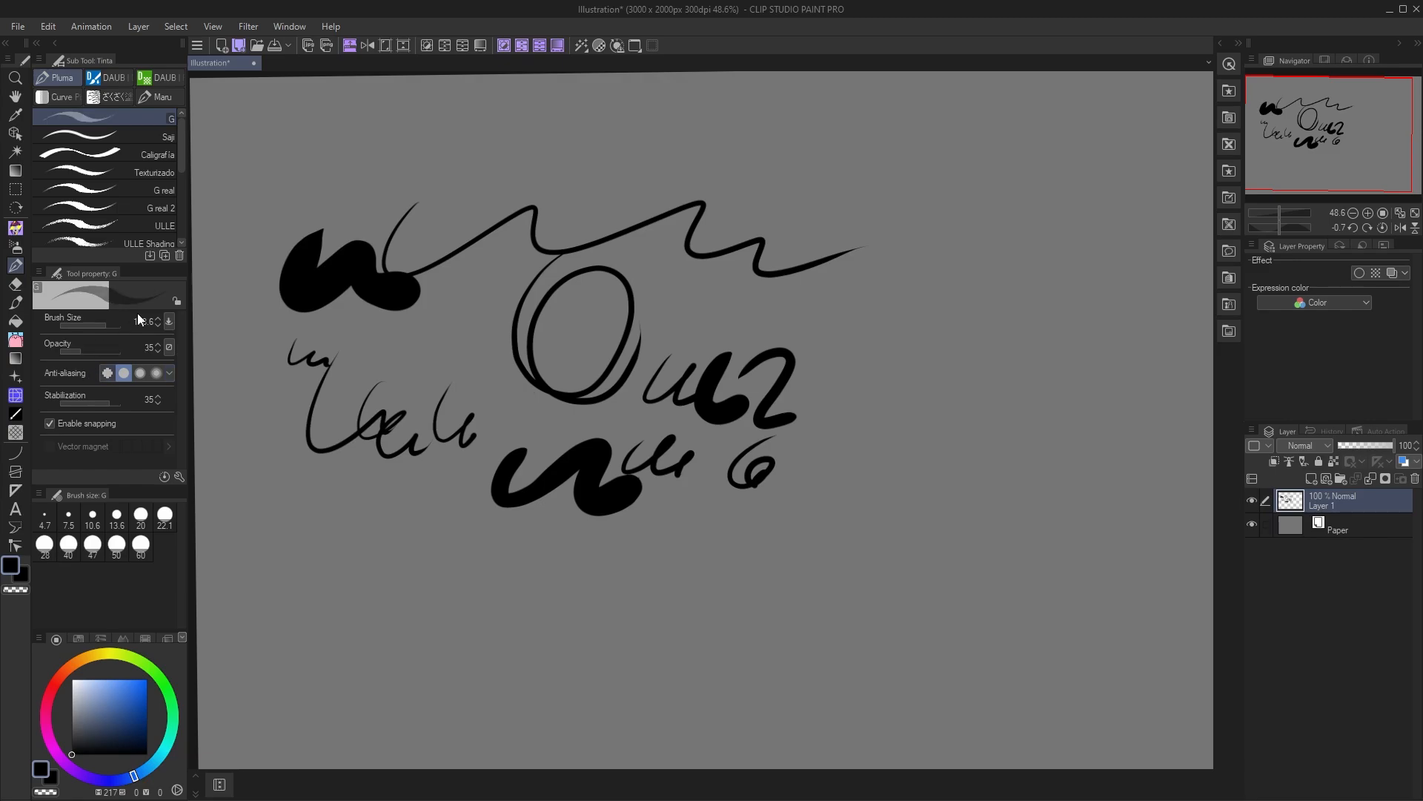
mouse_move(347, 223)
left_mouse_down()
mouse_move(406, 208)
mouse_move(433, 275)
left_mouse_up()
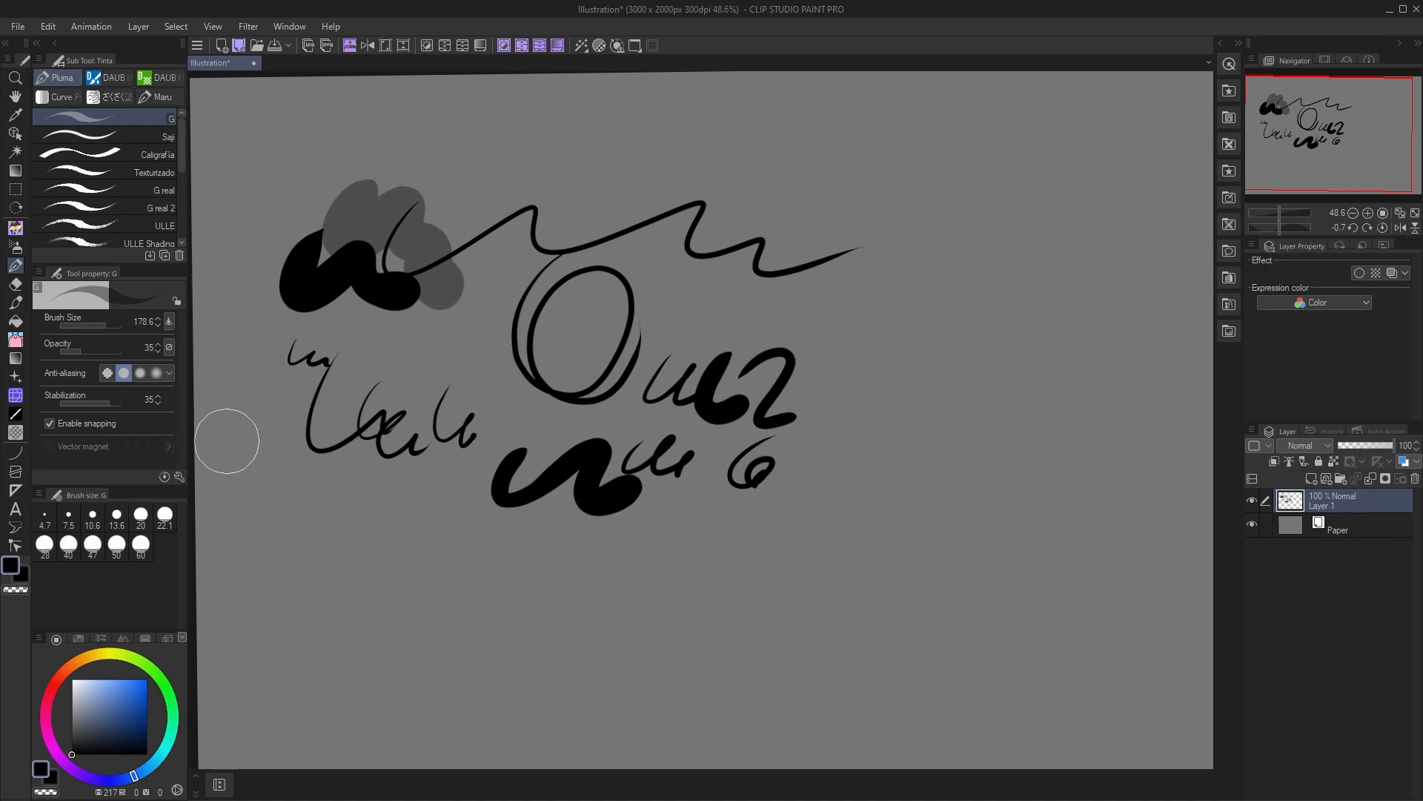
- Restore the G pen sub tool to its default settings
left_click(164, 476)
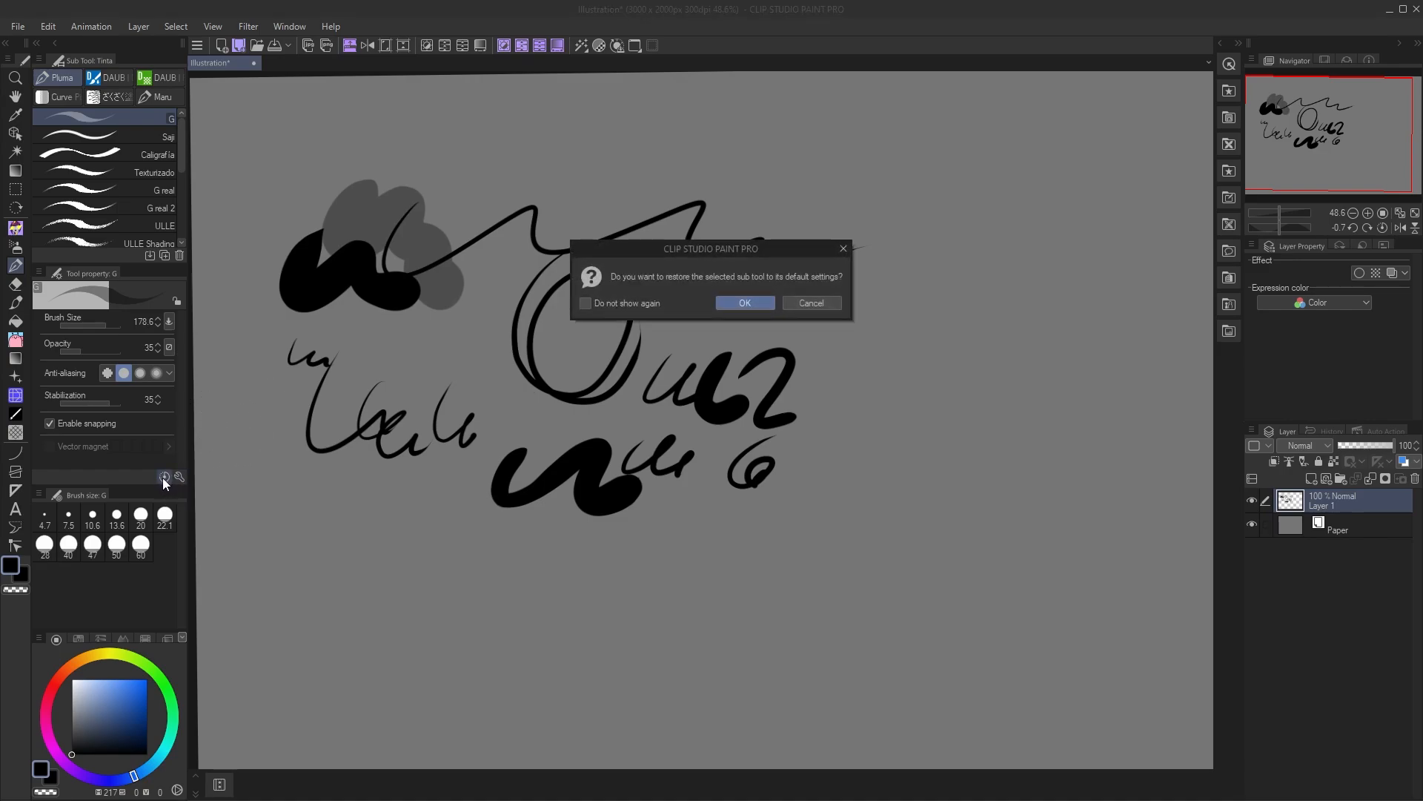
left_click_drag(694, 252, 620, 287)
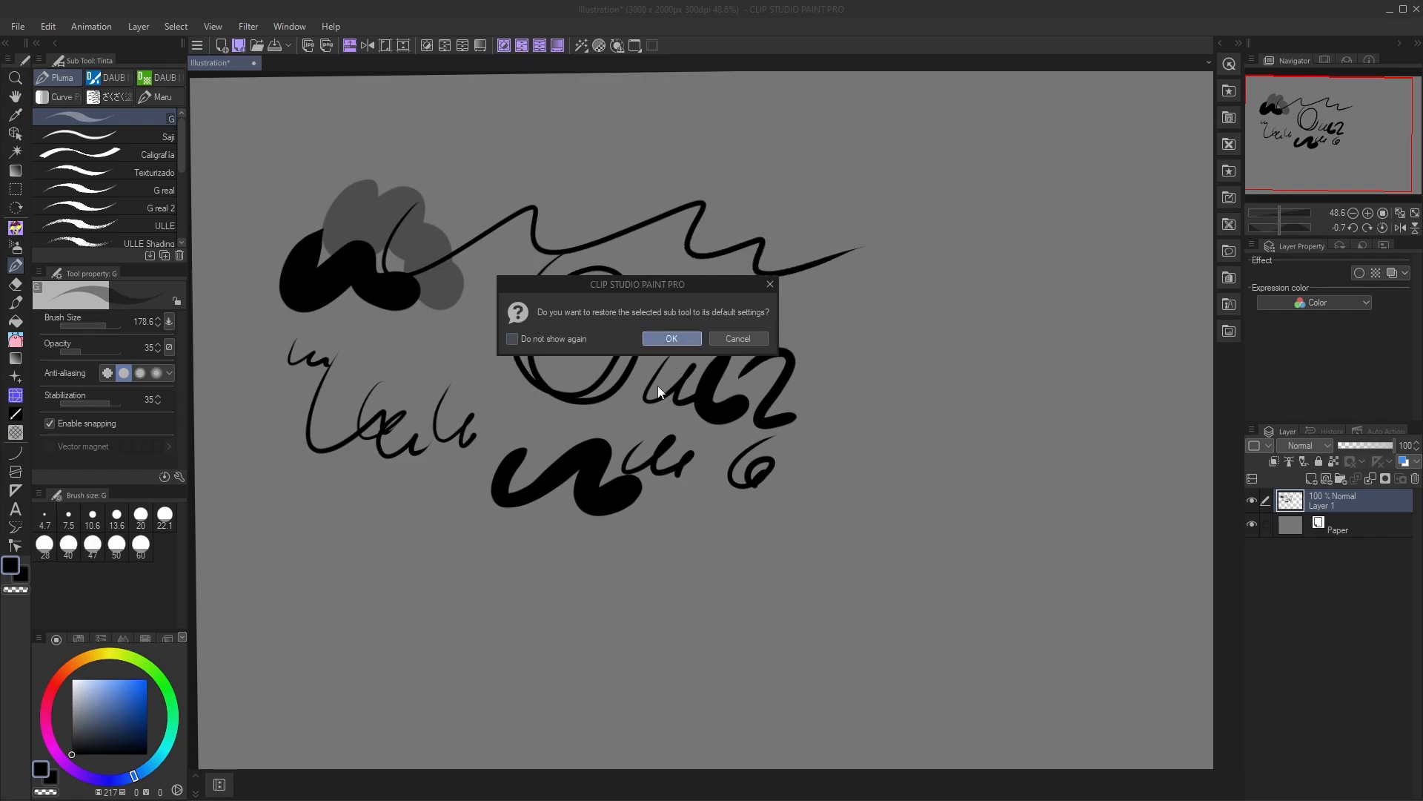
left_click(671, 339)
mouse_move(338, 377)
left_mouse_down()
mouse_move(318, 439)
mouse_move(506, 383)
mouse_move(483, 541)
mouse_move(563, 638)
mouse_move(812, 489)
left_mouse_up()
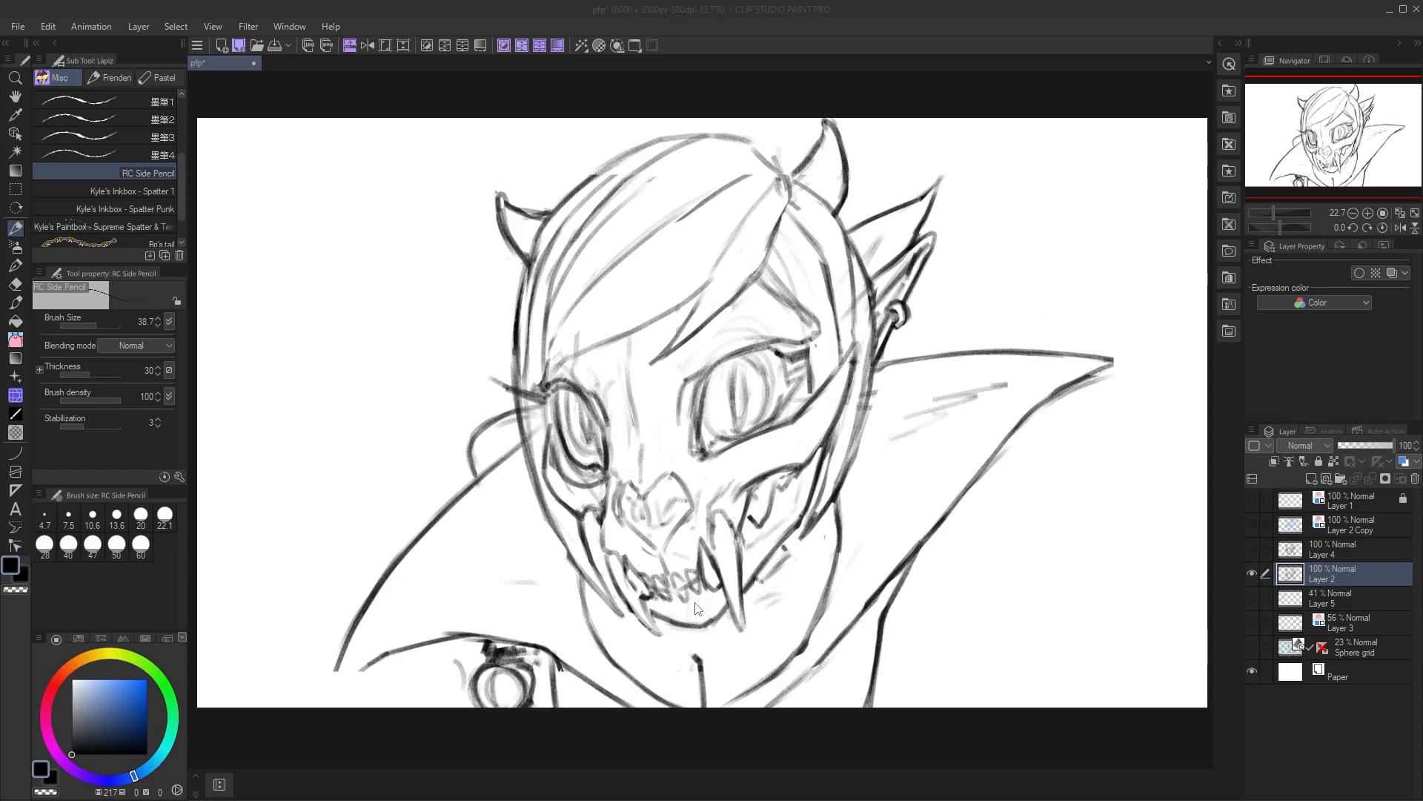
- Save a copy of the skull-faced character sketch under the file name pfptutorial in the WIPs folder
left_click(18, 28)
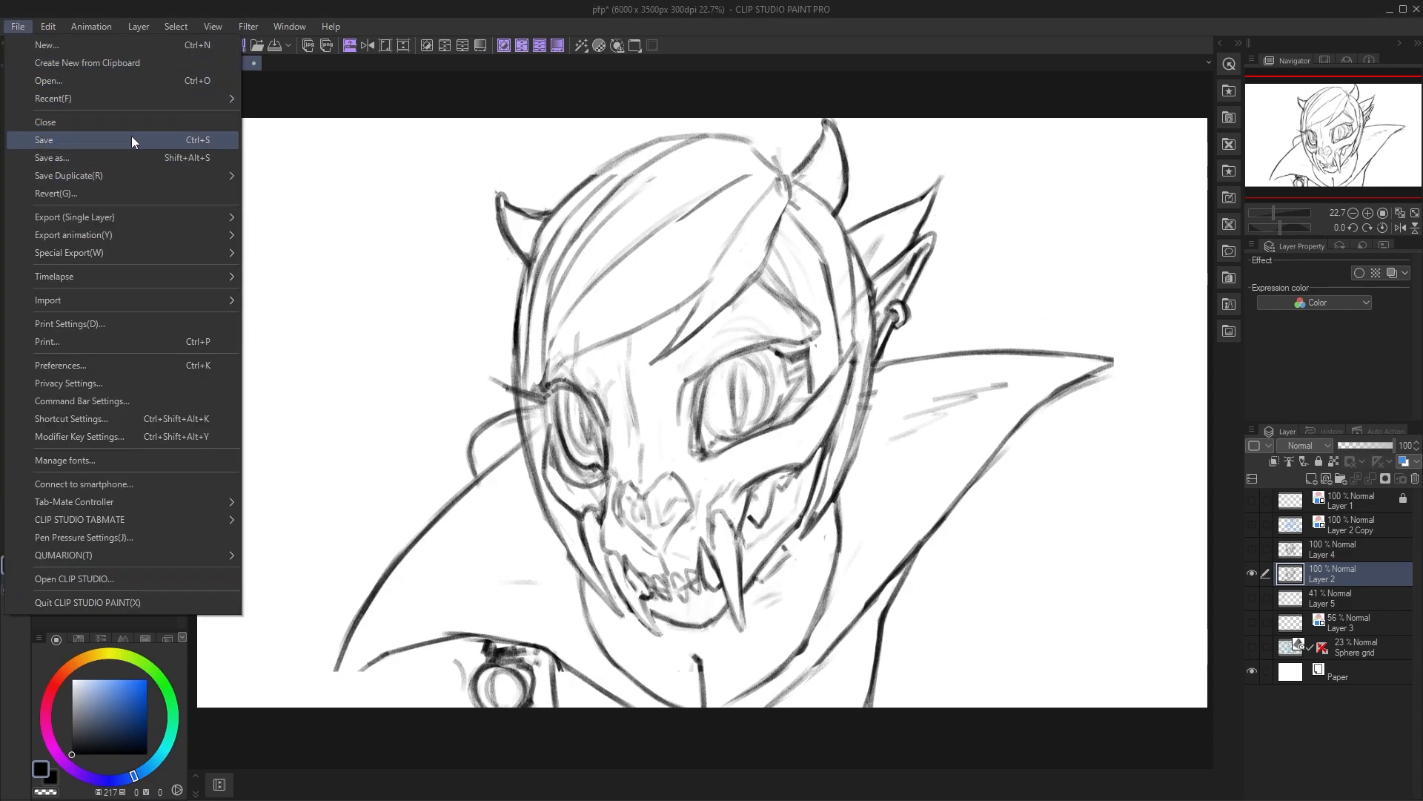
left_click(123, 159)
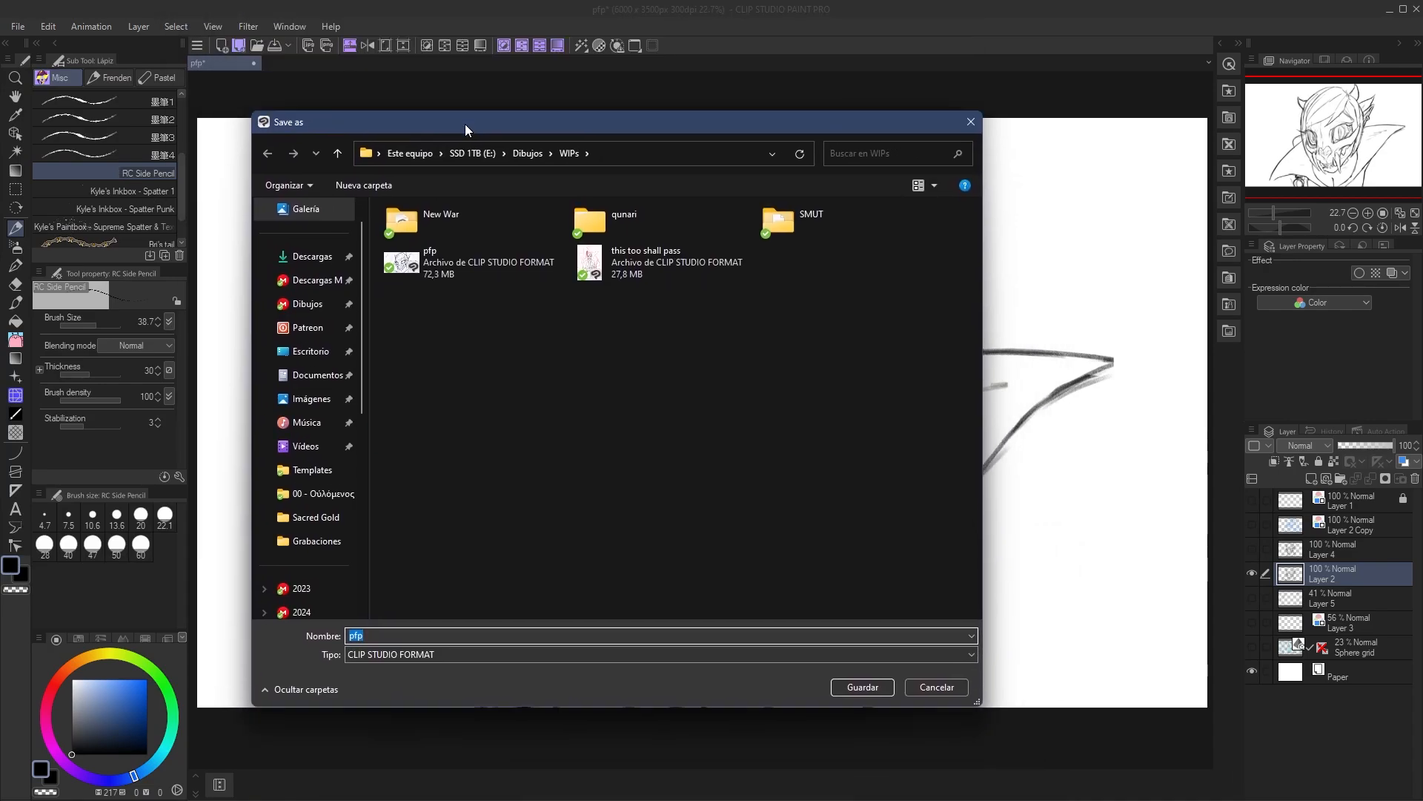
left_click(407, 571)
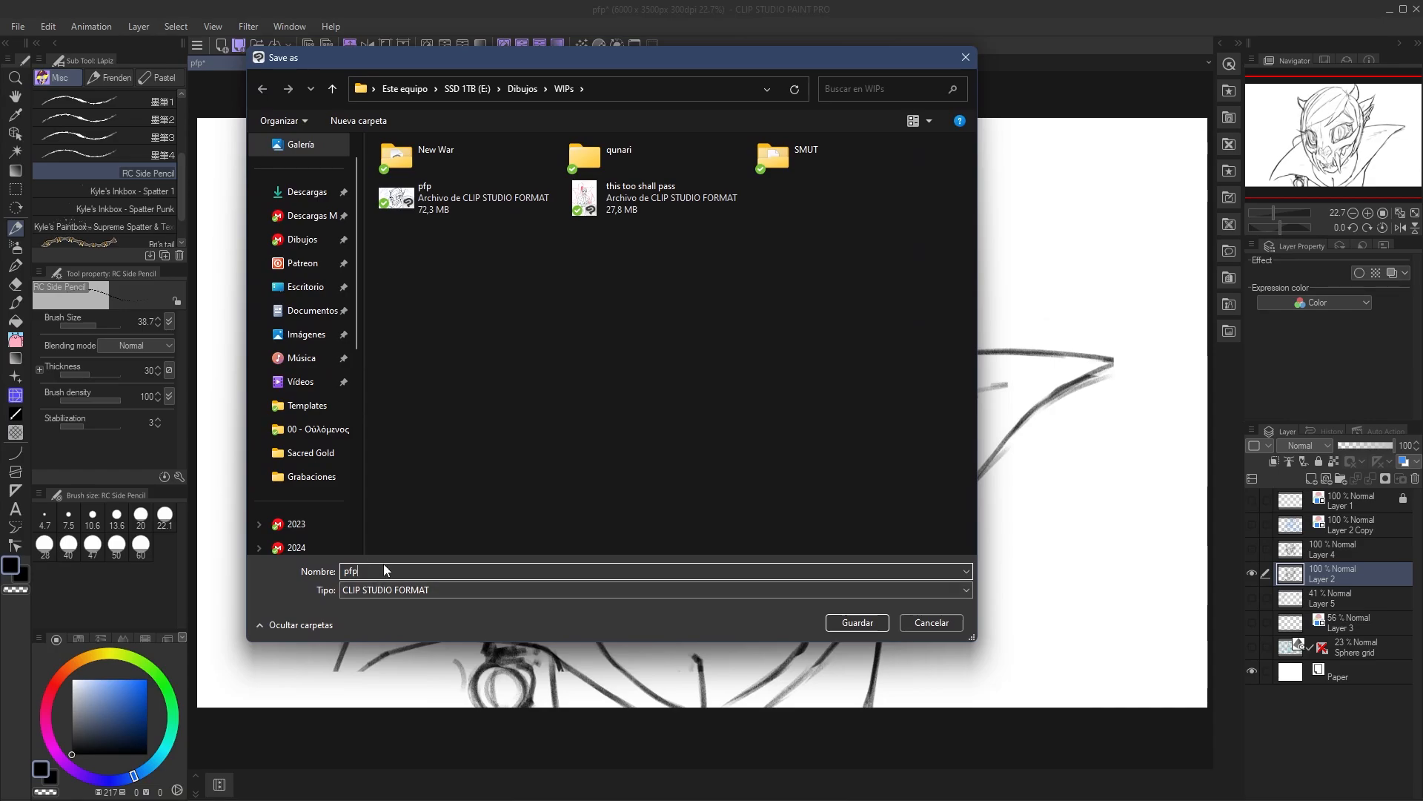
type("sketch")
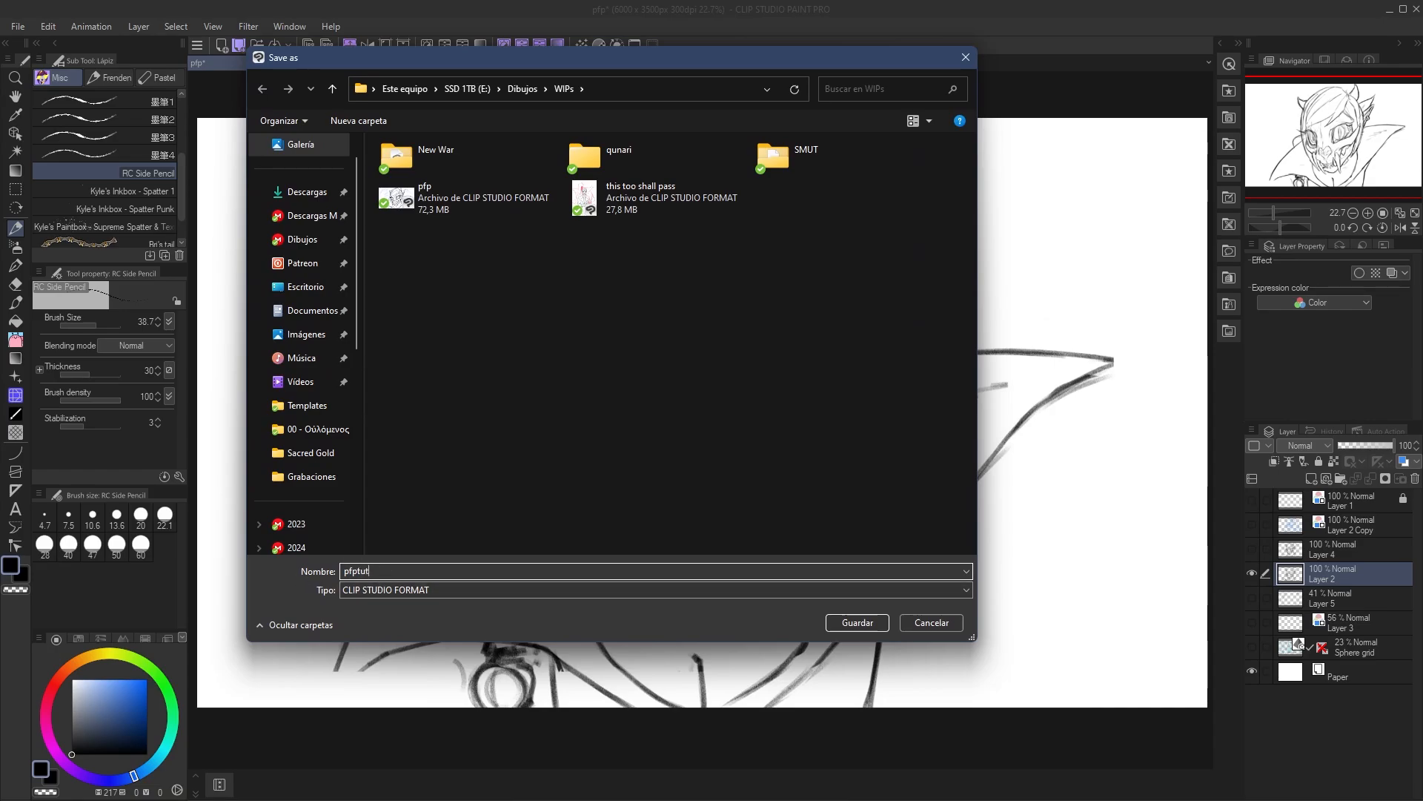
key("Return")
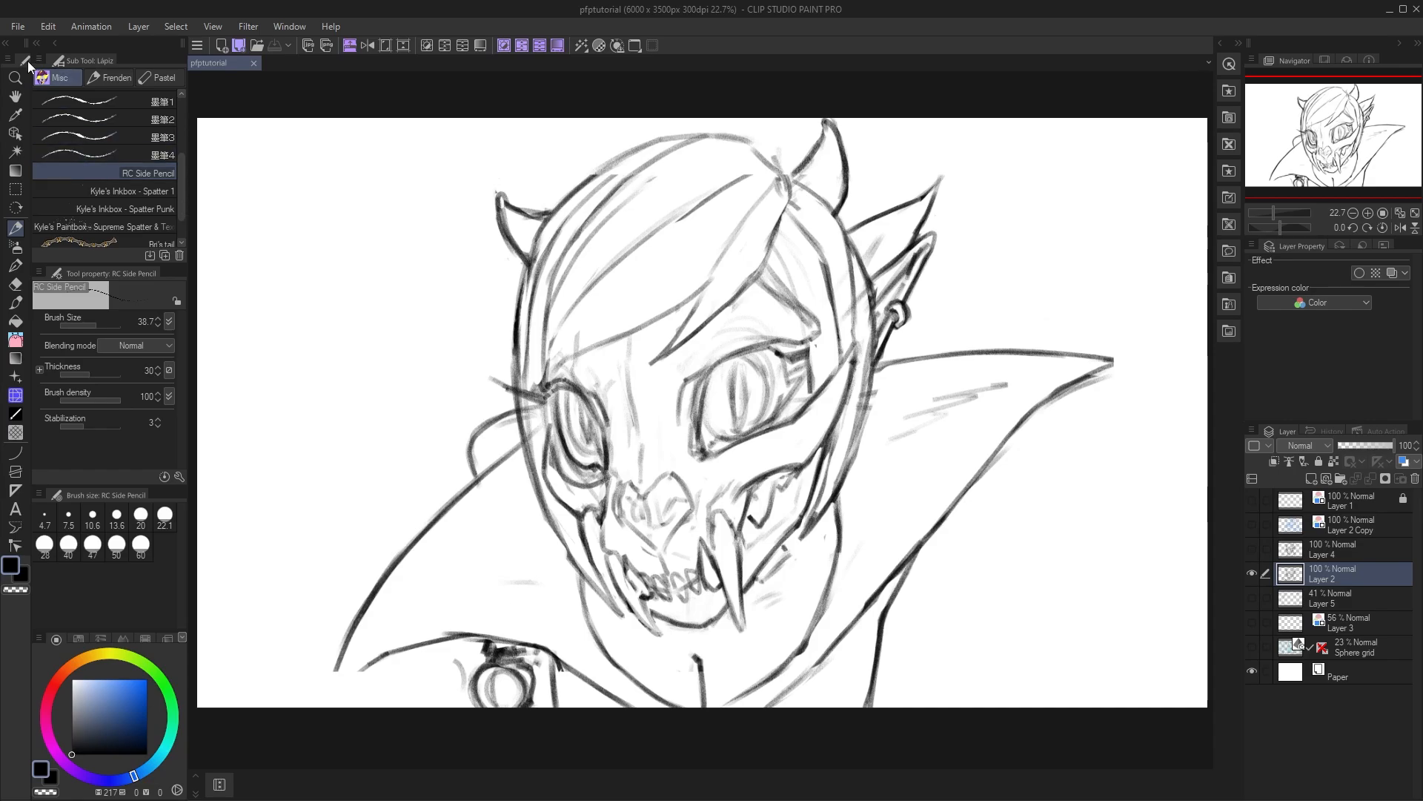
left_click(16, 26)
left_click(57, 12)
- Toggle the blue layer color effect on Layer 2 several times and leave it turned on
key("ctrl+b")
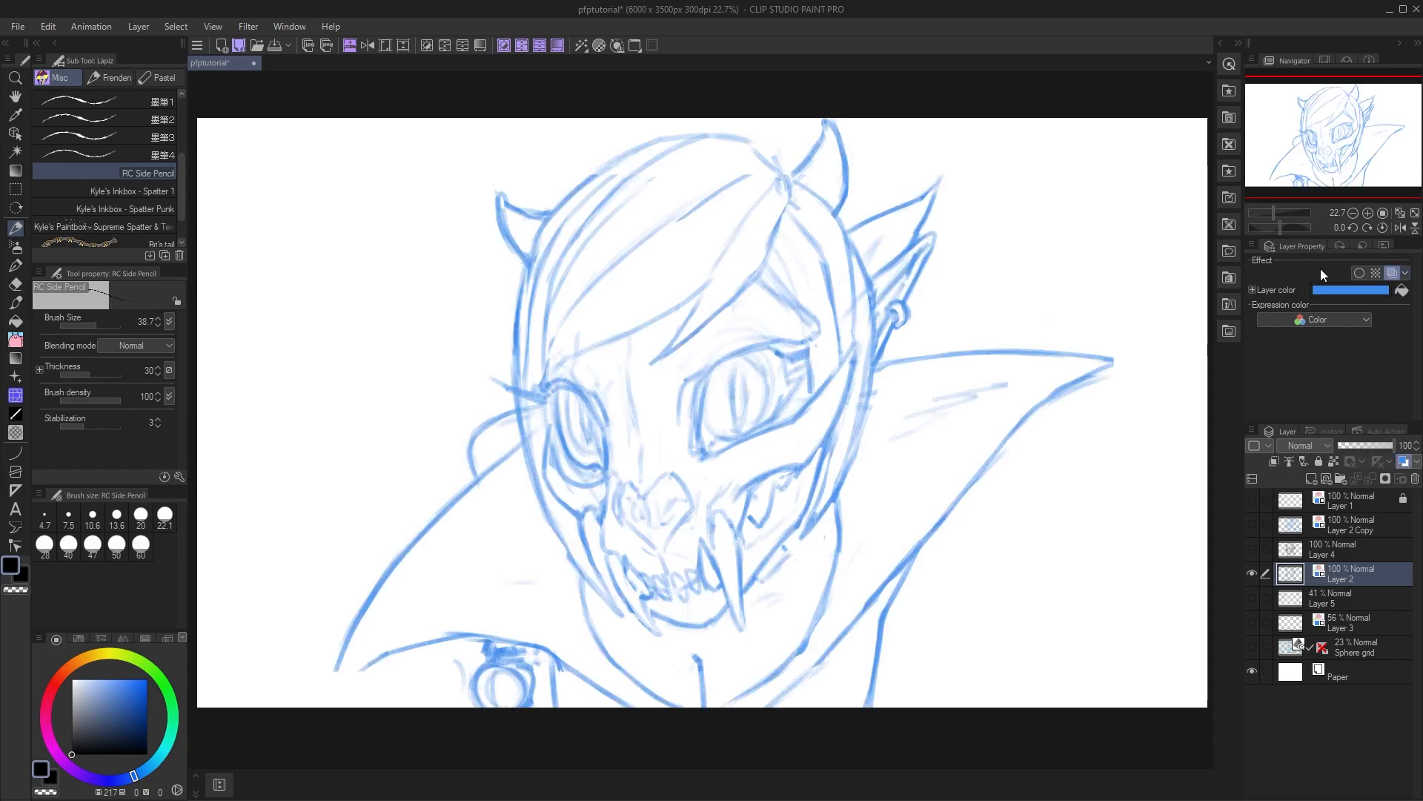
left_click(1392, 274)
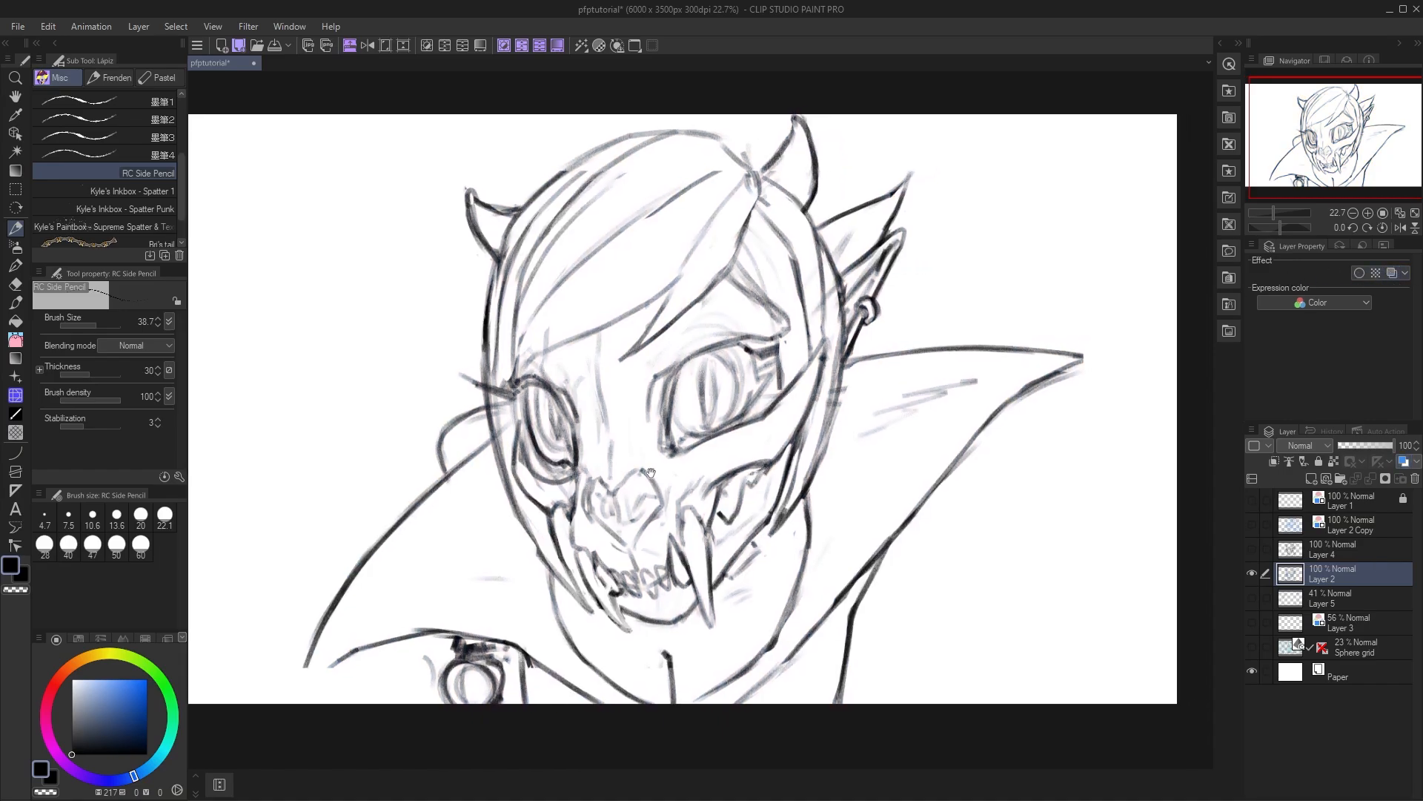
key("ctrl+b")
key("ctrl+b")
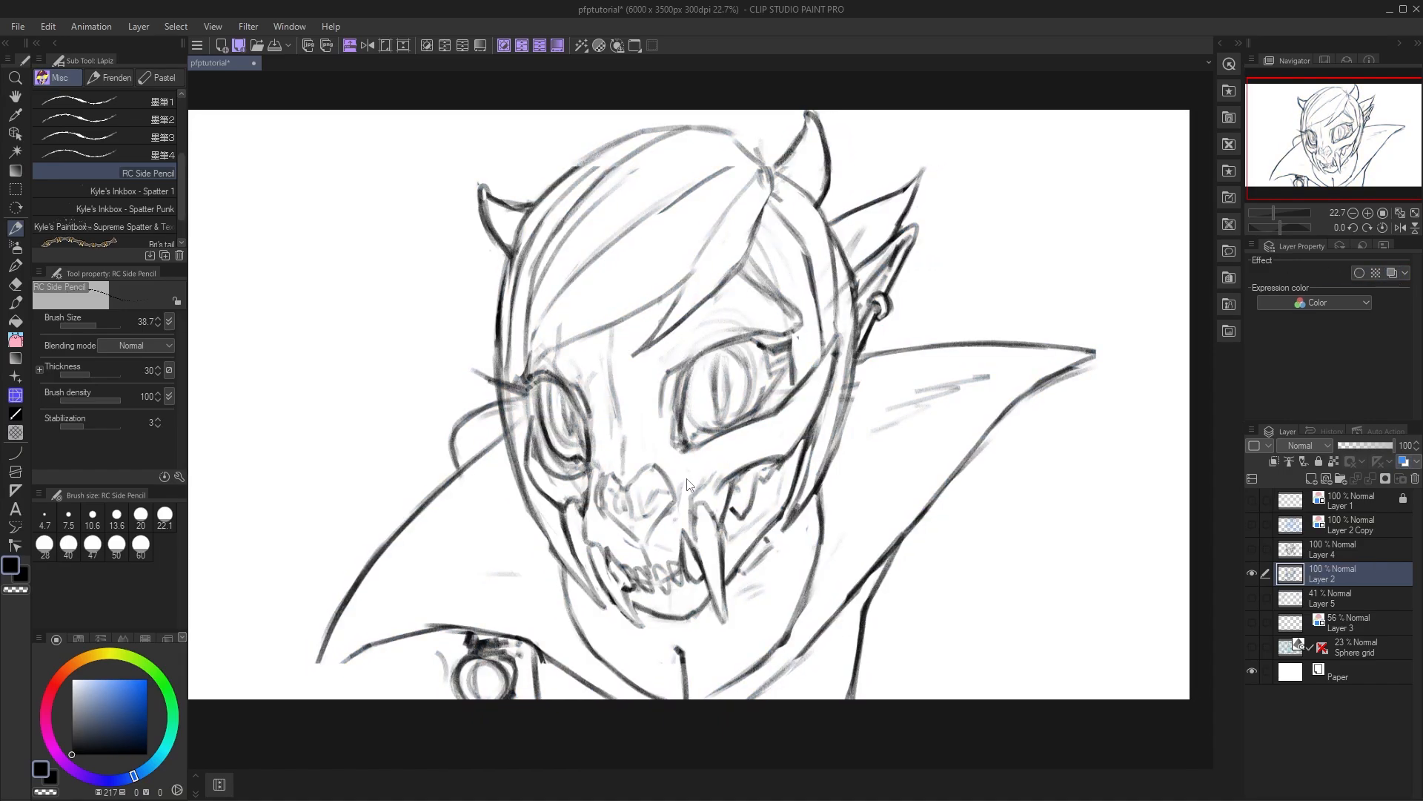
key("ctrl+b")
key("ctrl+b")
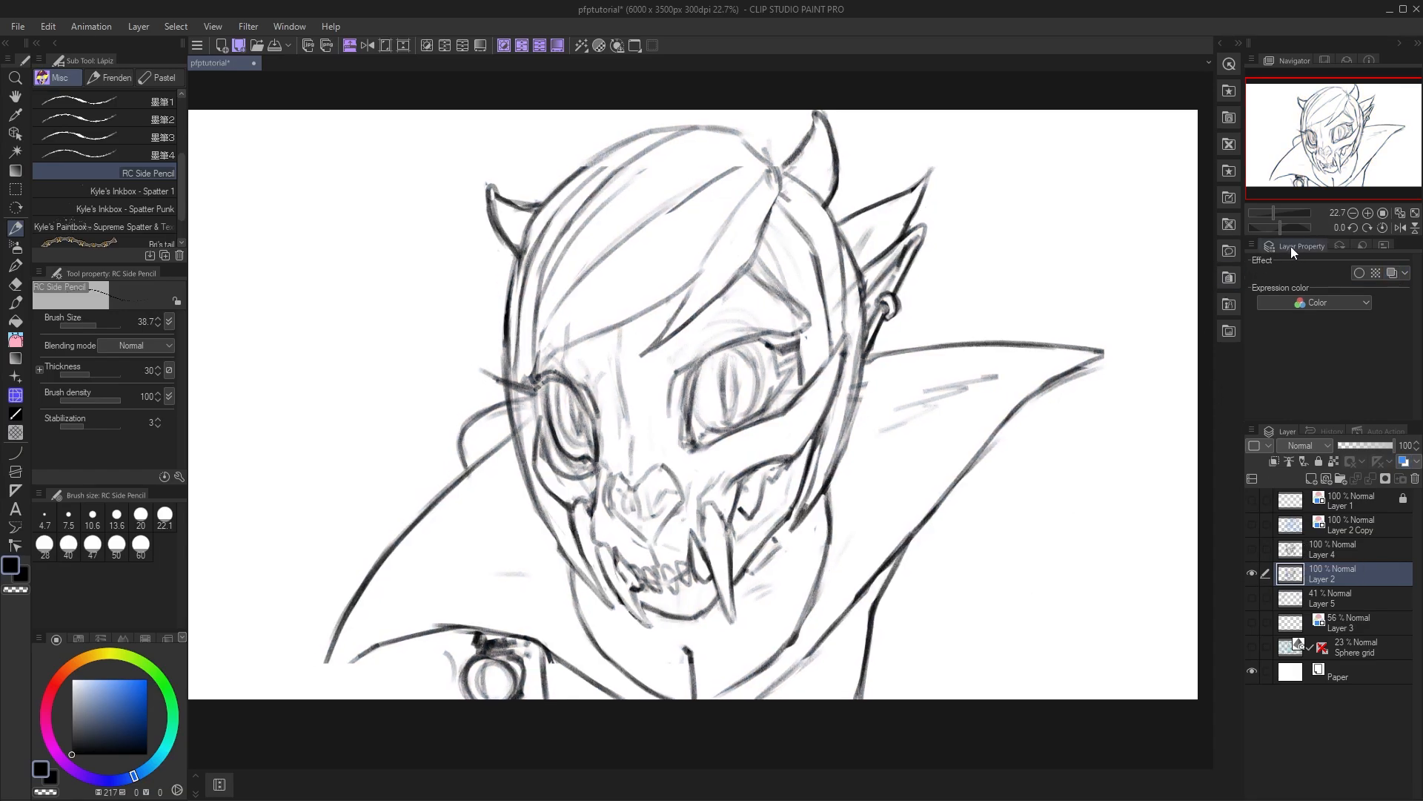
left_click(1391, 273)
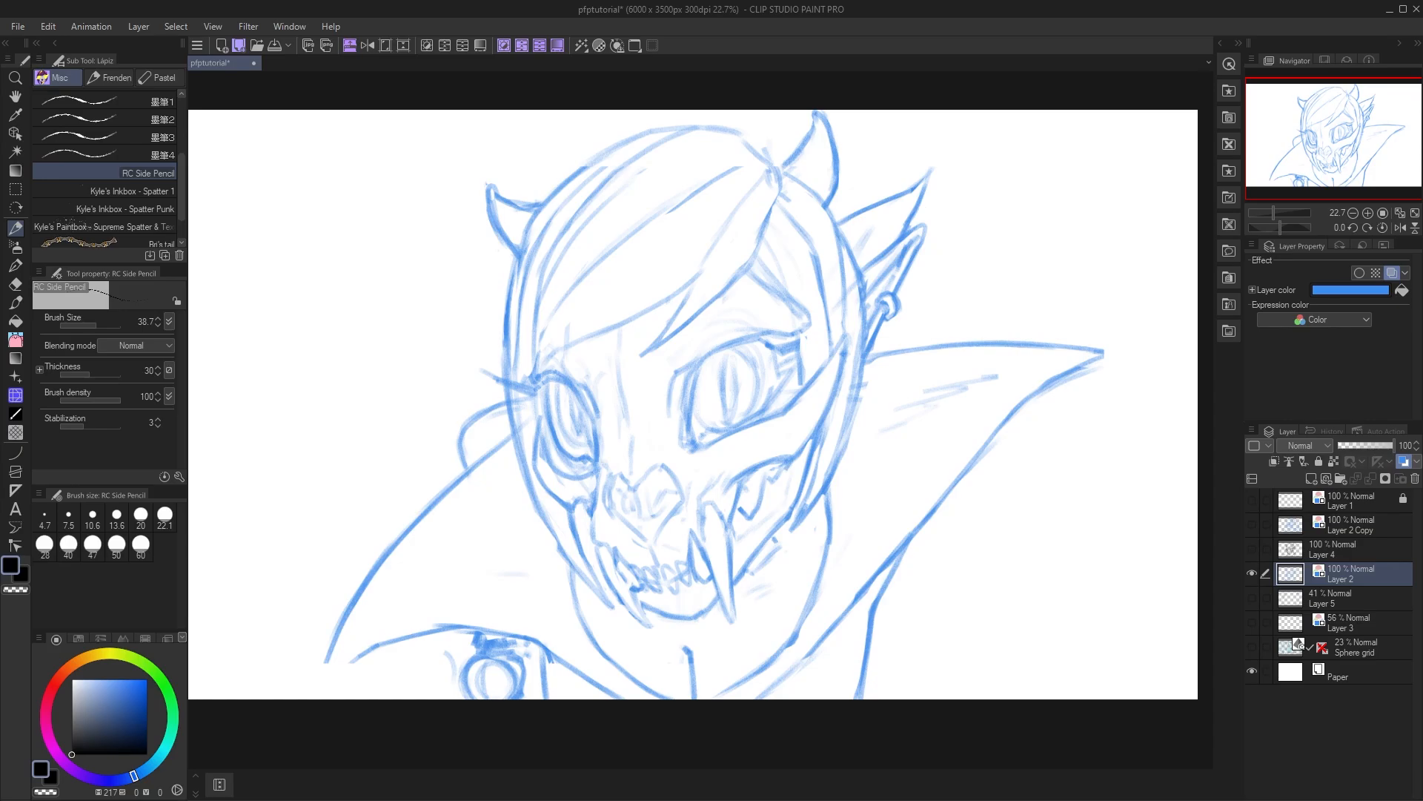
- Change the layer color of Layer 2 from blue to magenta
left_click(1327, 289)
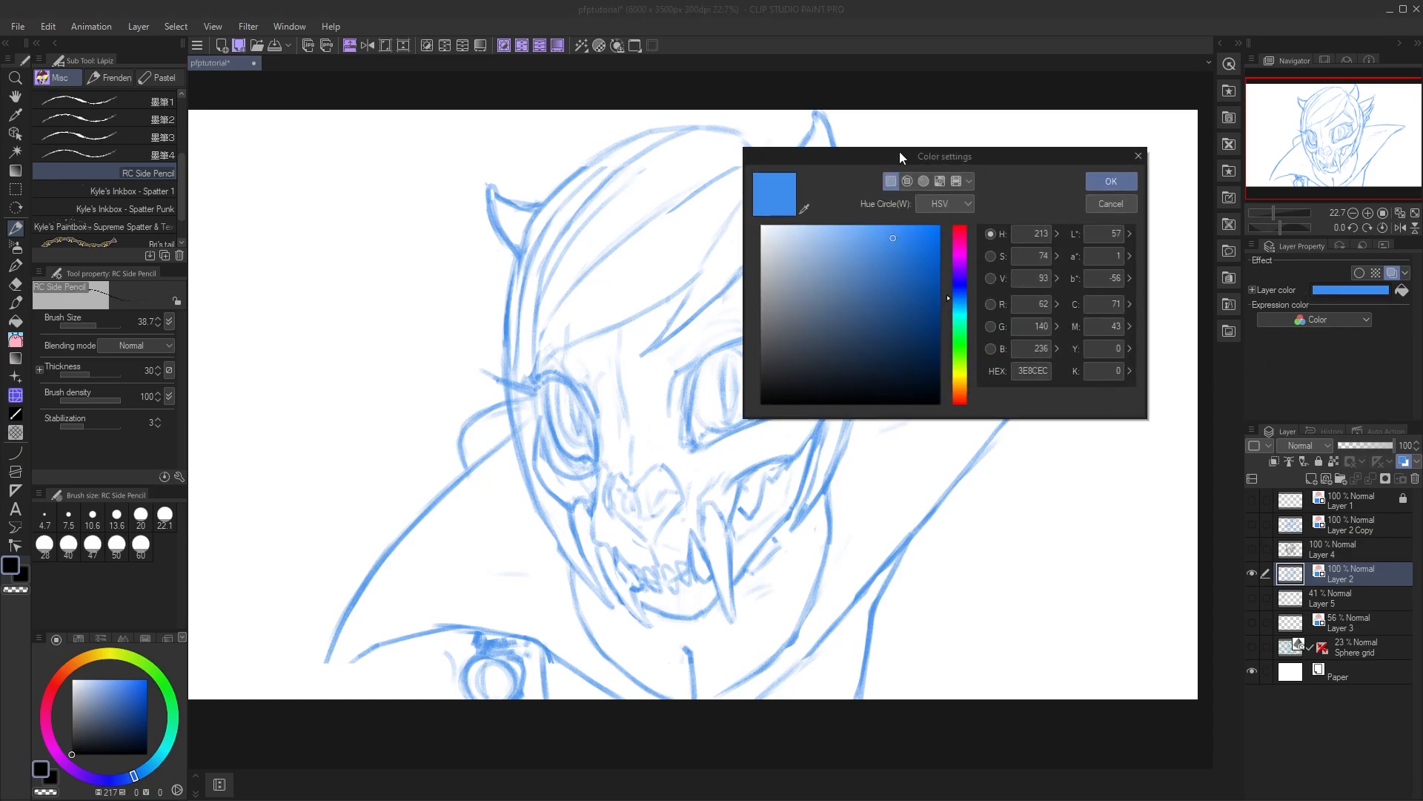
left_click_drag(900, 151, 954, 153)
left_click_drag(1017, 297, 1014, 278)
mouse_move(962, 230)
left_mouse_down()
mouse_move(970, 251)
mouse_move(1017, 235)
left_mouse_up()
left_click(1160, 178)
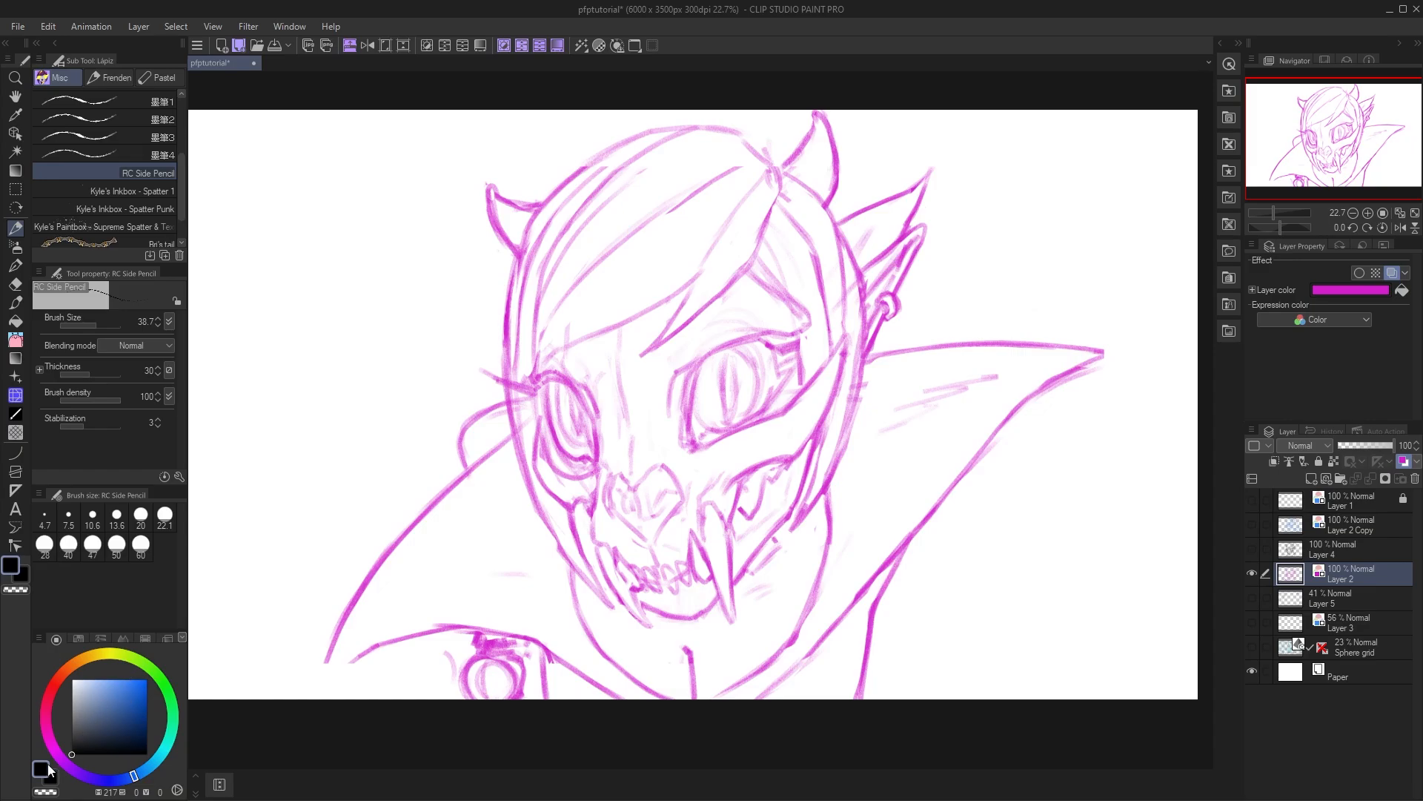
- Scribble with black beside the face on Layer 2, raising the RC Side Pencil's brush size to 164.5
mouse_move(421, 378)
left_mouse_down()
mouse_move(425, 437)
mouse_move(455, 434)
mouse_move(444, 389)
left_mouse_up()
mouse_move(434, 313)
left_mouse_down()
mouse_move(403, 425)
mouse_move(429, 411)
mouse_move(438, 442)
left_mouse_up()
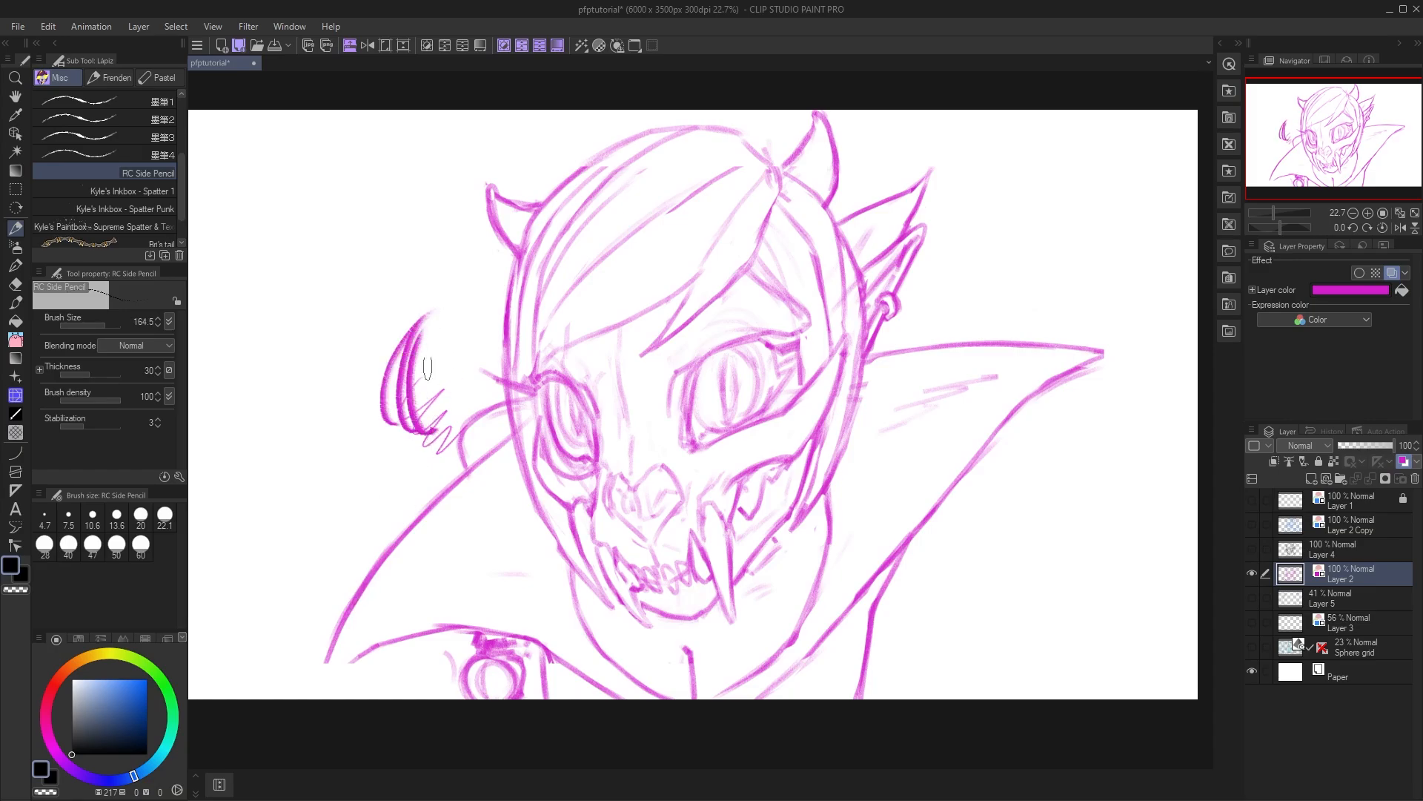
mouse_move(429, 364)
left_mouse_down()
mouse_move(415, 401)
mouse_move(428, 445)
left_mouse_up()
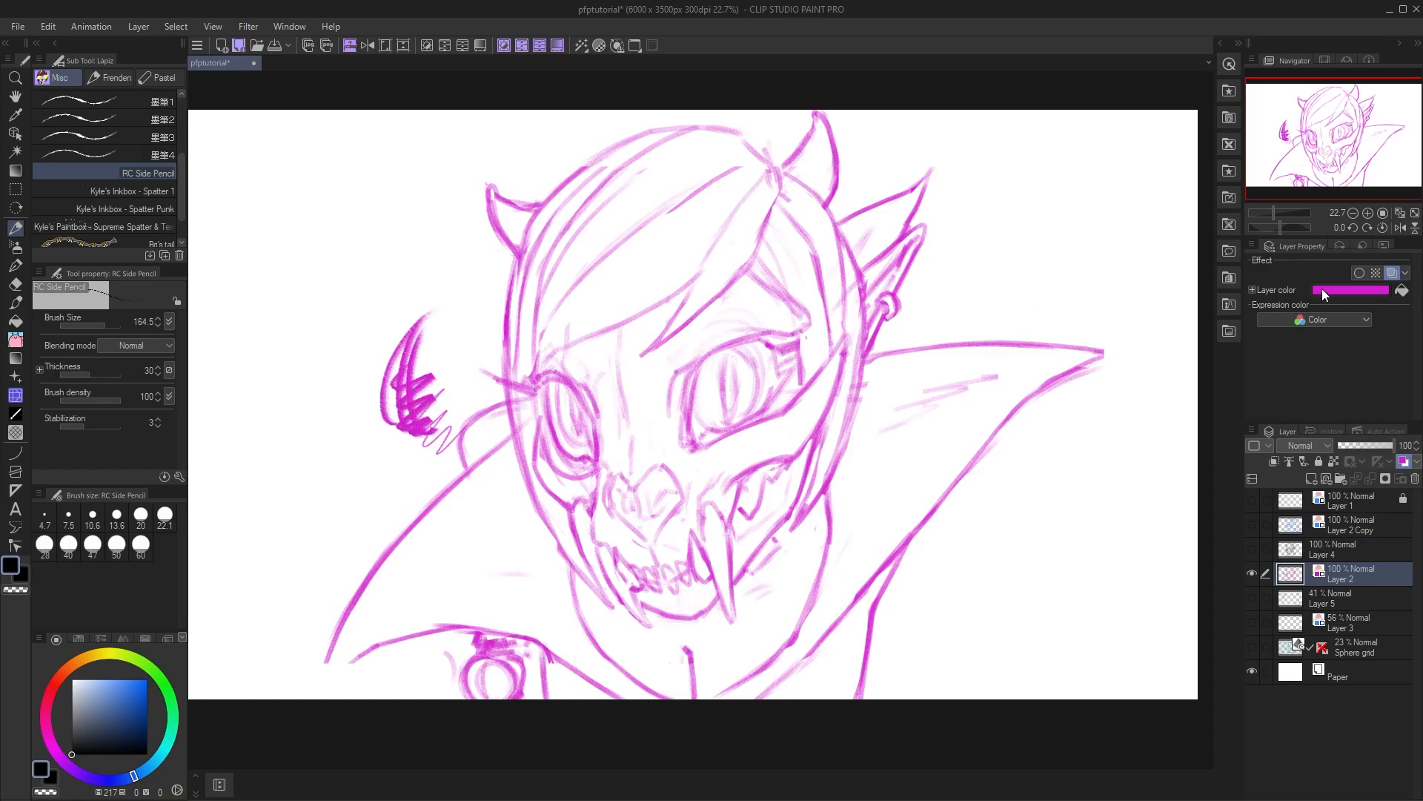
- Pick orange as the drawing color and paint strokes over the scribble beside the face
left_click(87, 658)
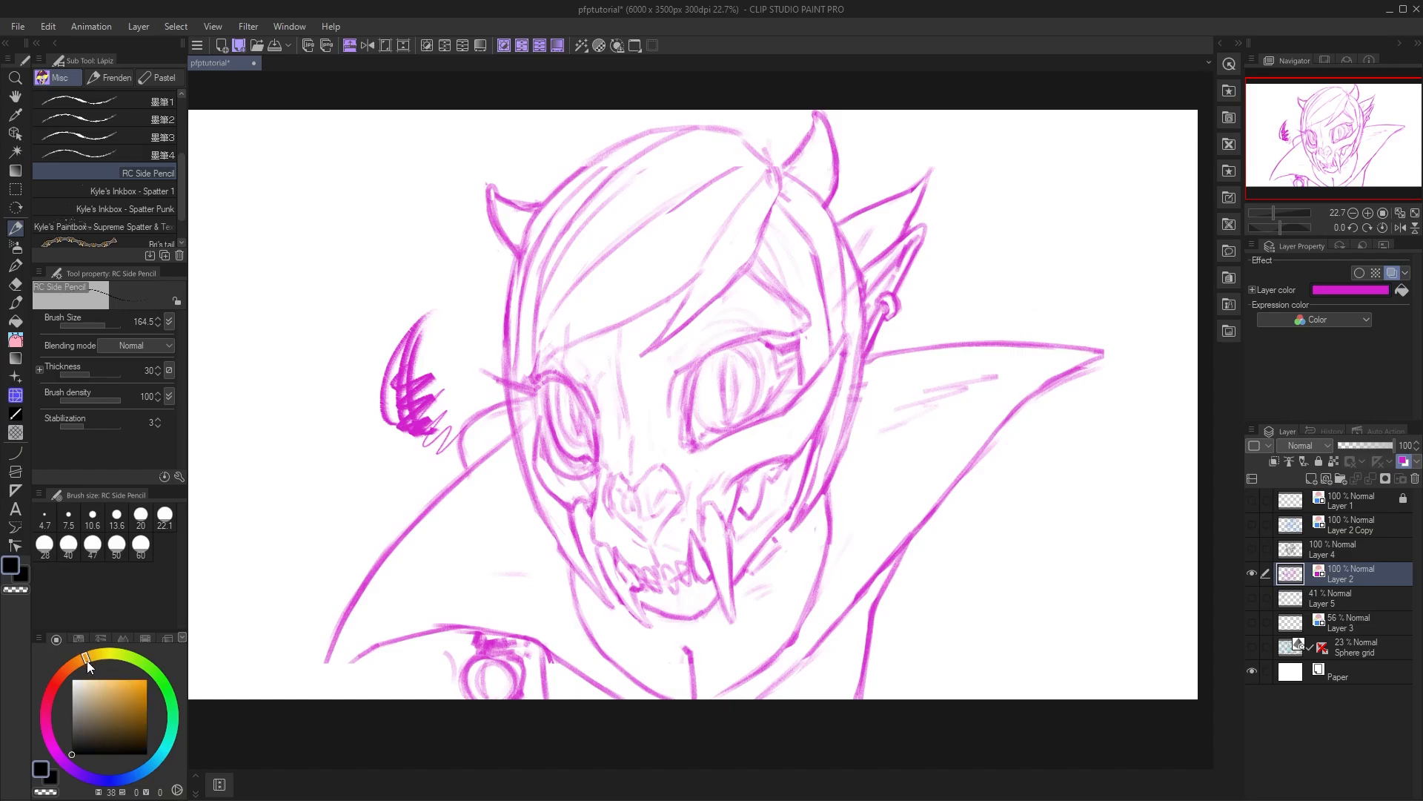
left_click(131, 679)
mouse_move(412, 272)
left_mouse_down()
mouse_move(433, 356)
mouse_move(408, 361)
mouse_move(430, 366)
mouse_move(438, 412)
left_mouse_up()
mouse_move(415, 361)
left_mouse_down()
mouse_move(439, 358)
mouse_move(416, 378)
mouse_move(434, 384)
mouse_move(404, 437)
mouse_move(419, 453)
left_mouse_up()
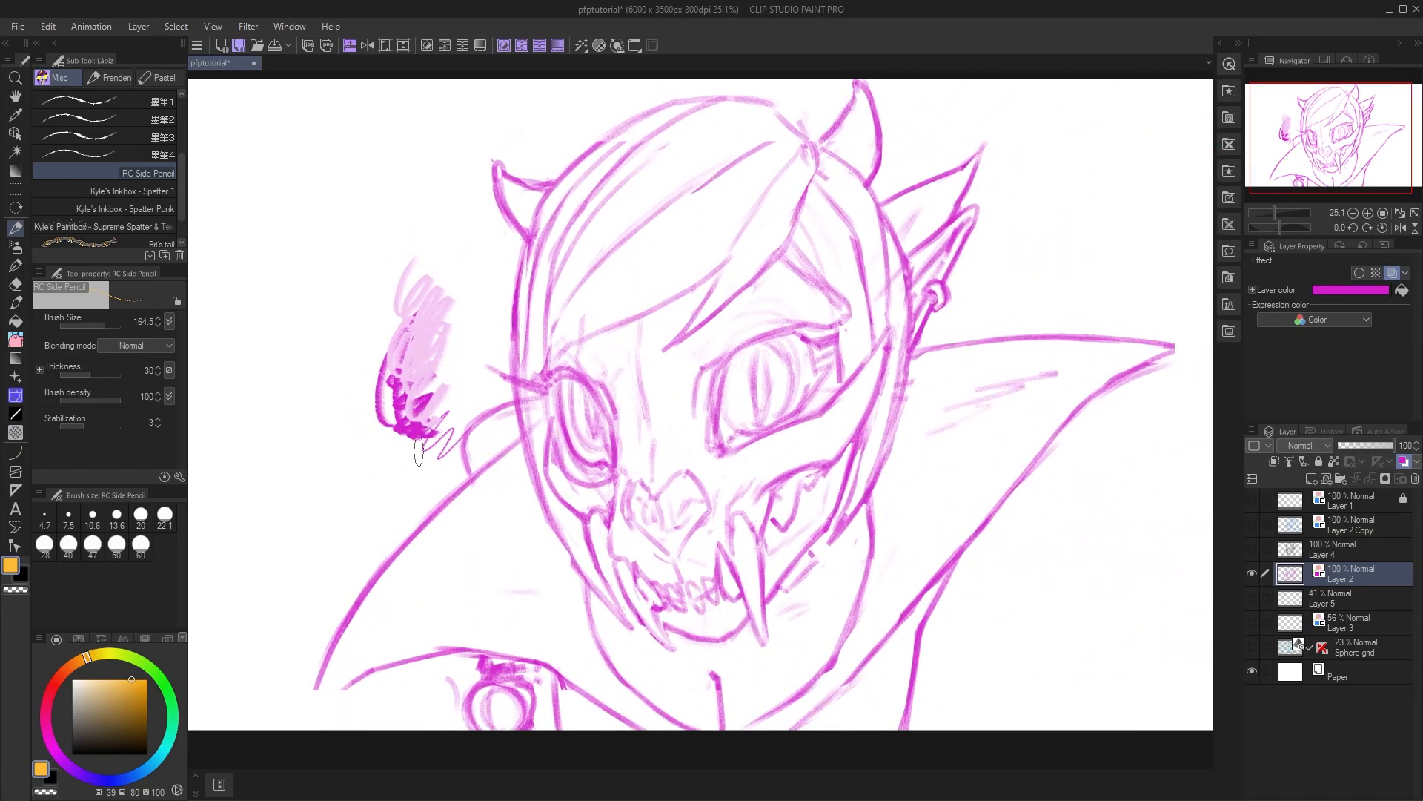
- Change the layer color of Layer 2 to a bright blue
left_click(1345, 289)
left_click(1018, 270)
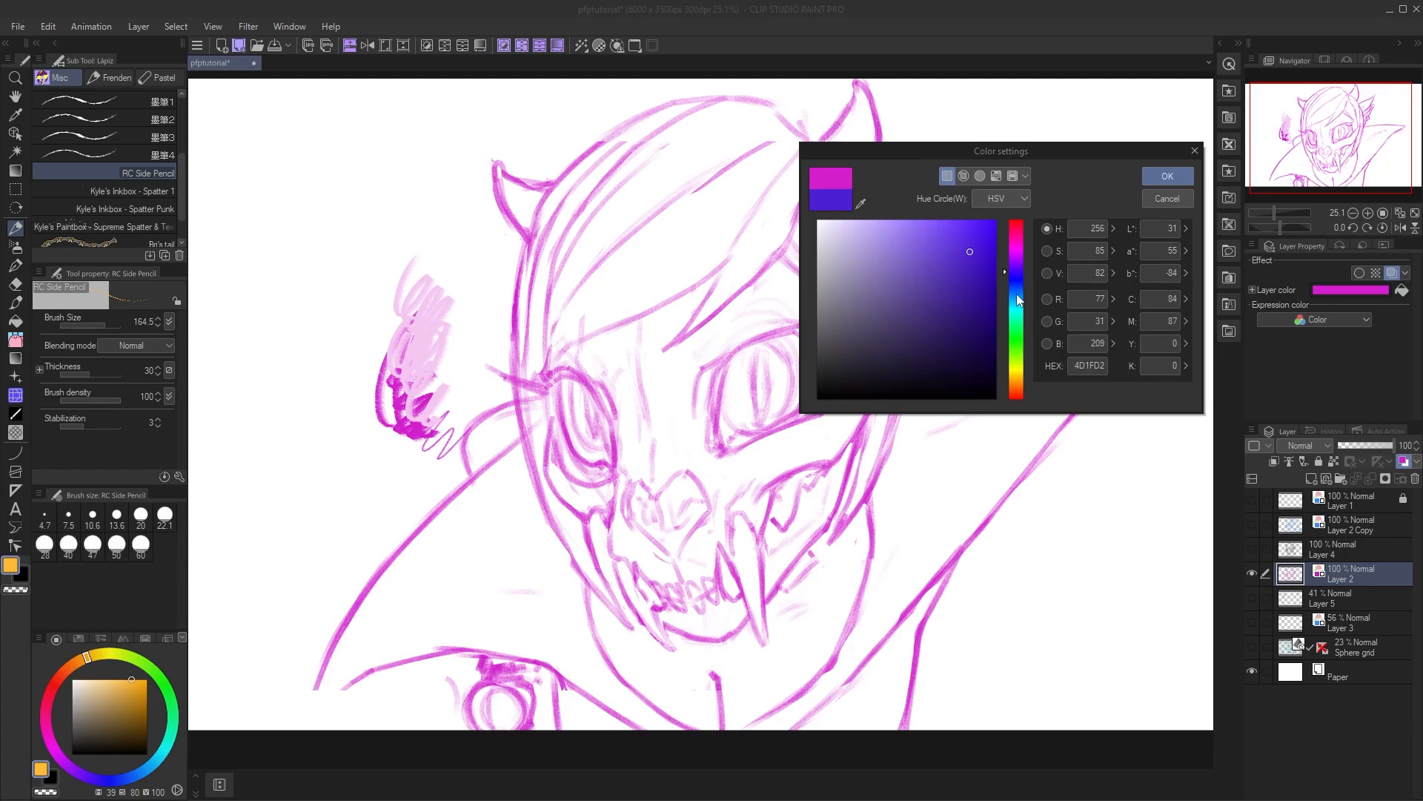
left_click(1017, 298)
left_click(1161, 176)
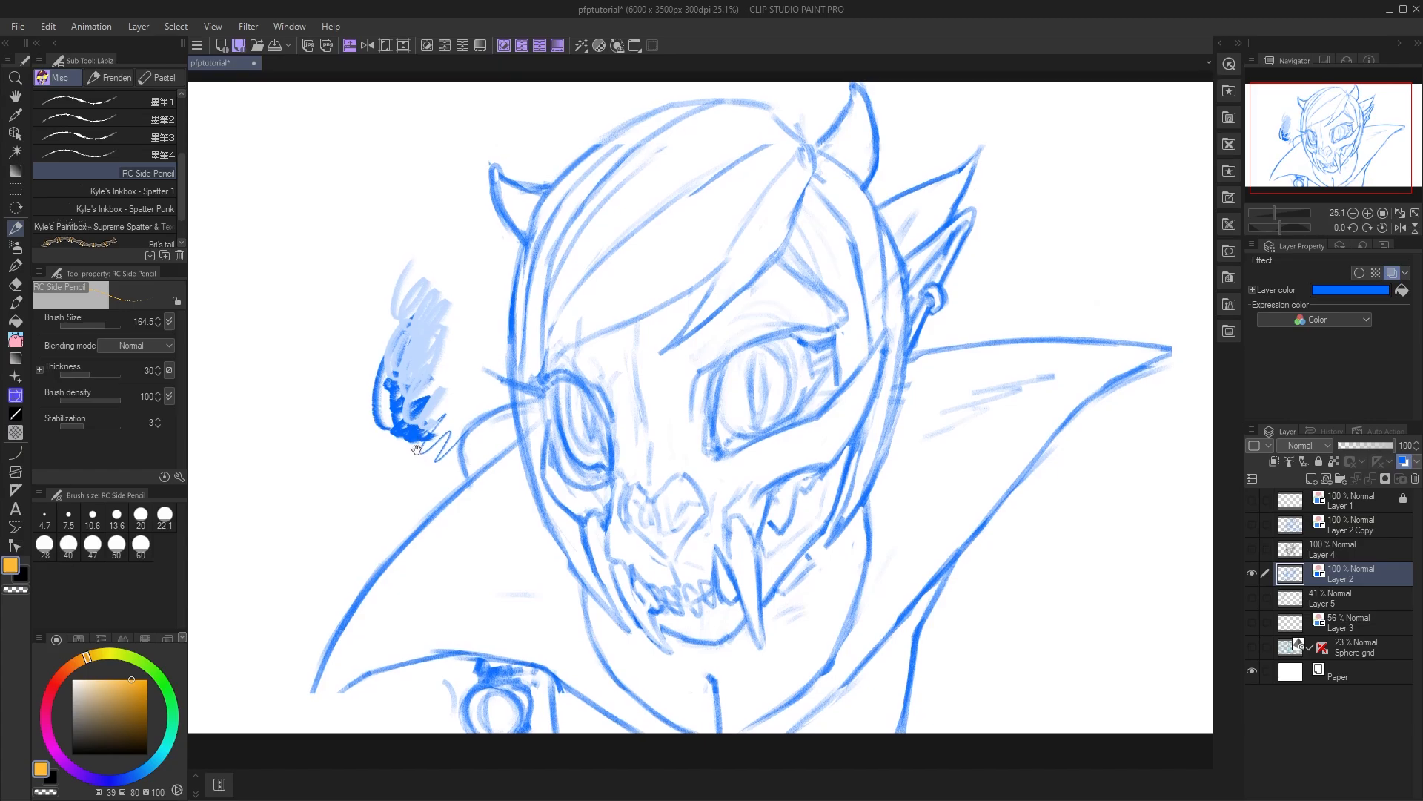
- Turn off the layer color effect on Layer 2 to reveal the strokes' original colors
key("ctrl+shift+n")
key("ctrl+z")
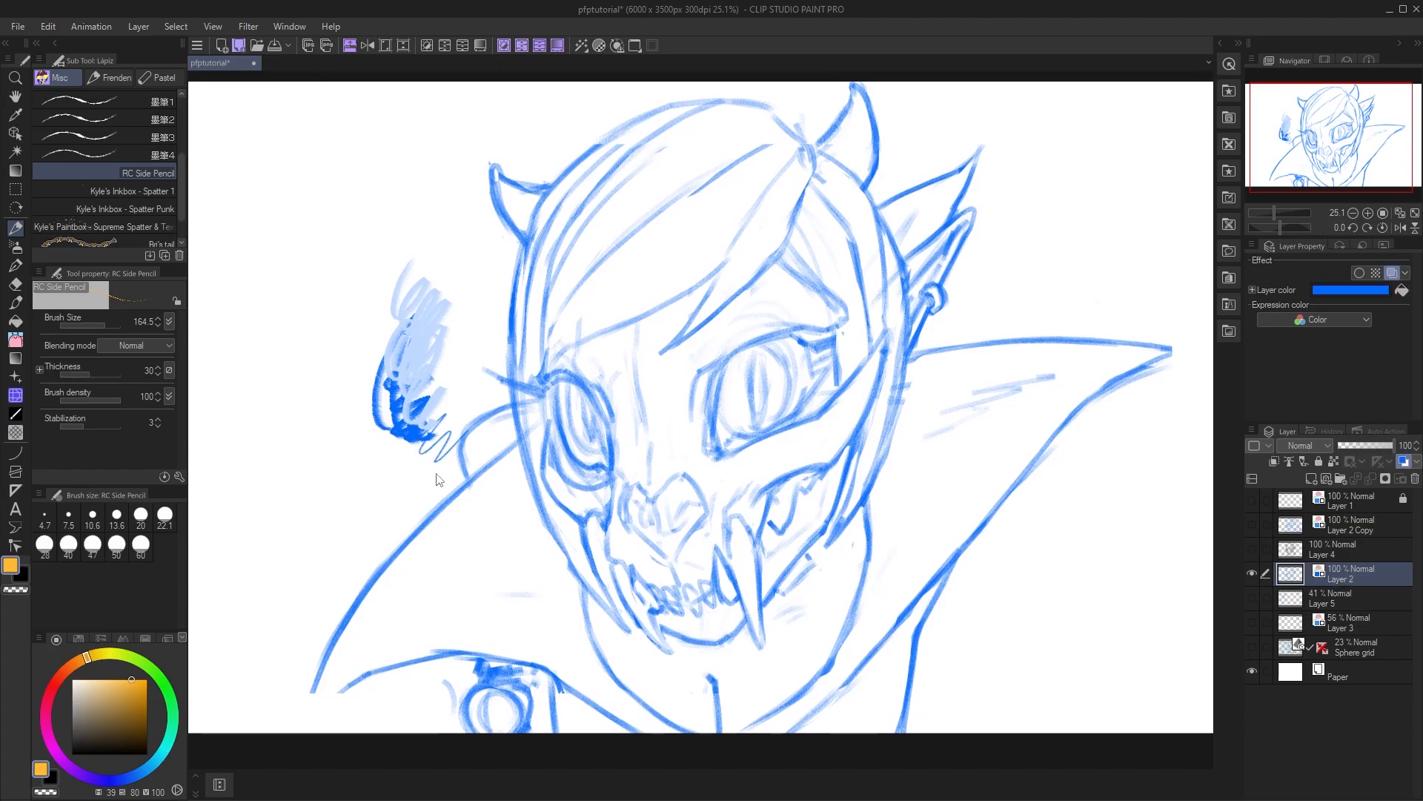
key("ctrl+b")
left_click_drag(484, 557, 479, 558)
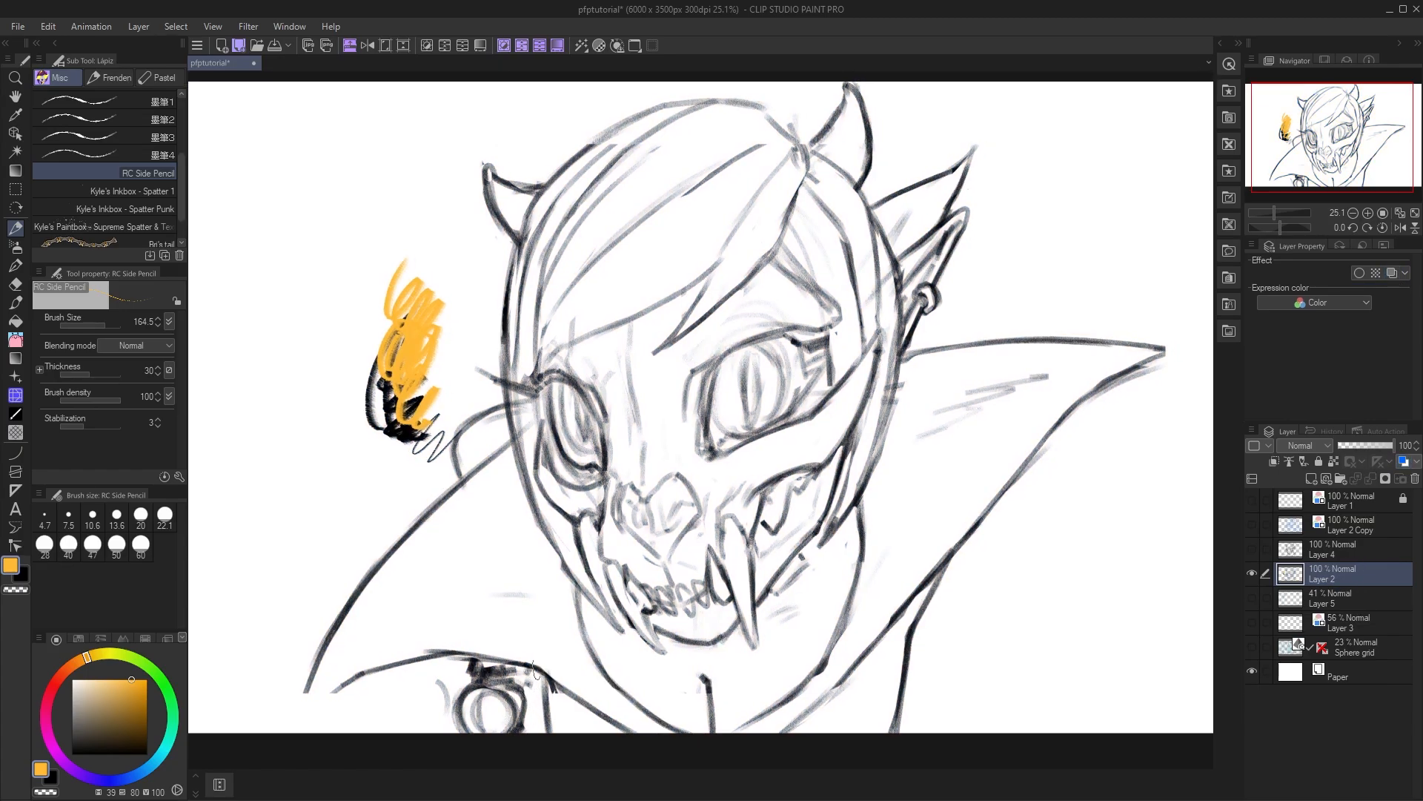
left_click_drag(533, 667, 529, 670)
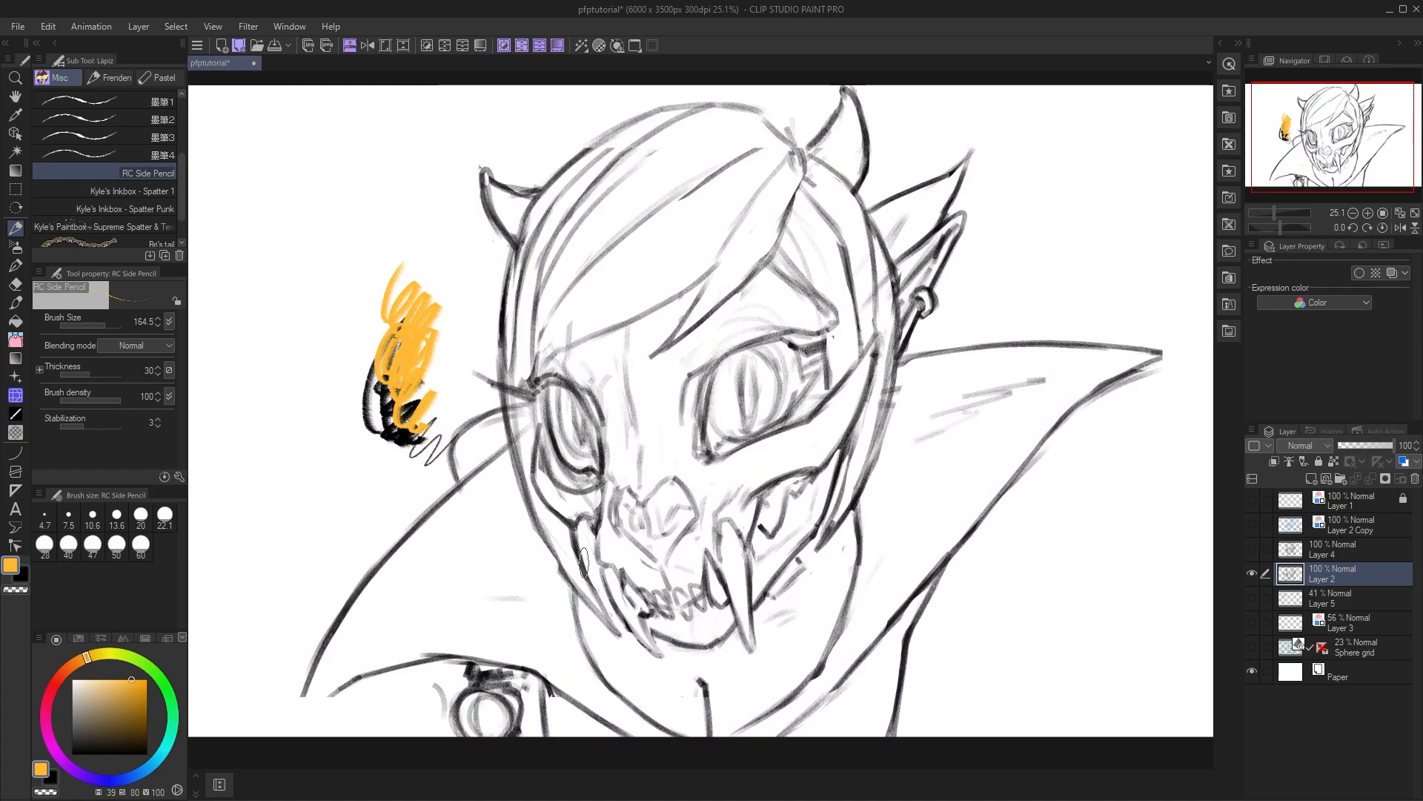
- Undo the test strokes and layer color changes back to the first blue layer color on Layer 2
key("ctrl+z")
key("ctrl+z")
key("ctrl+z")
key("ctrl+z")
key("ctrl+z")
key("ctrl+z")
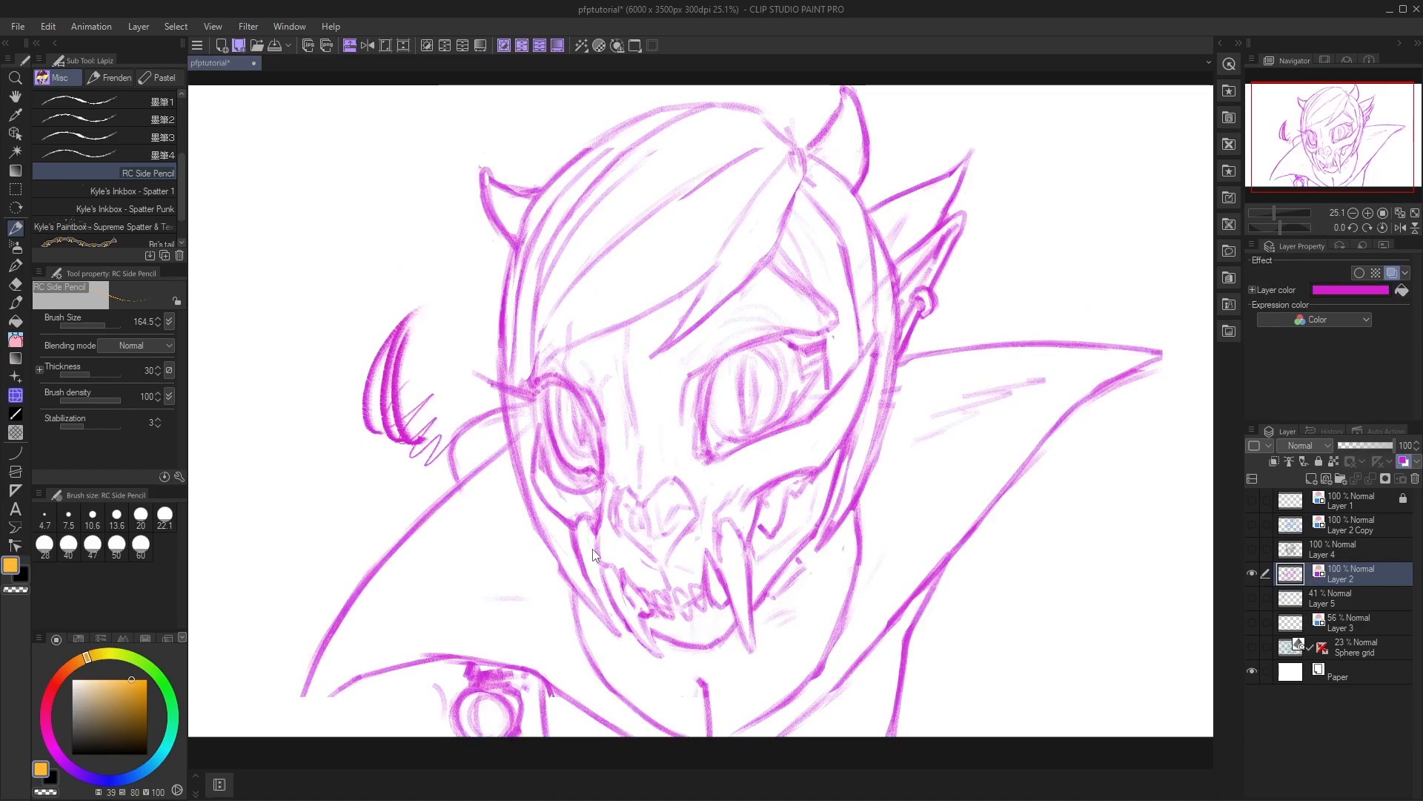
key("ctrl+z")
key("ctrl+z")
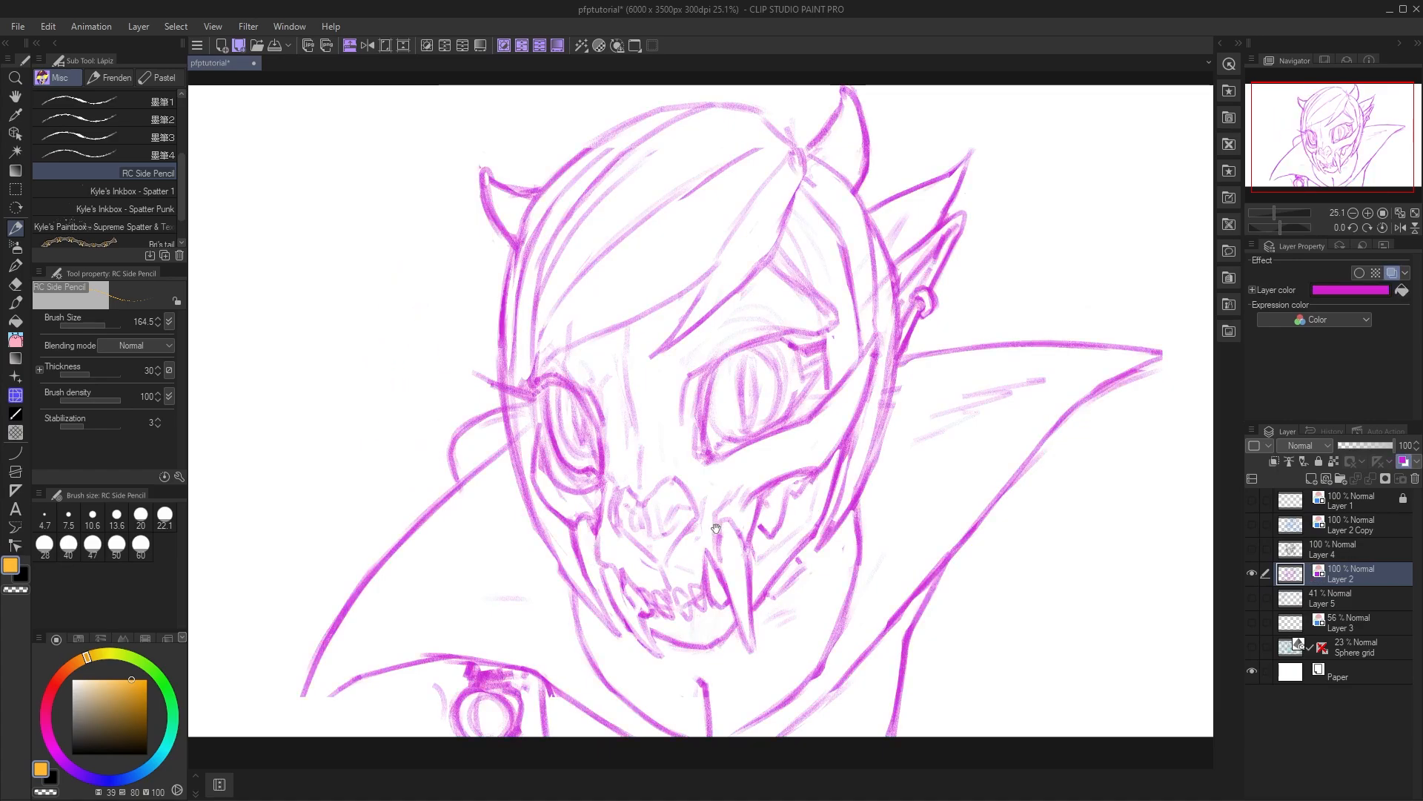
left_click_drag(830, 485, 823, 498)
key("ctrl+z")
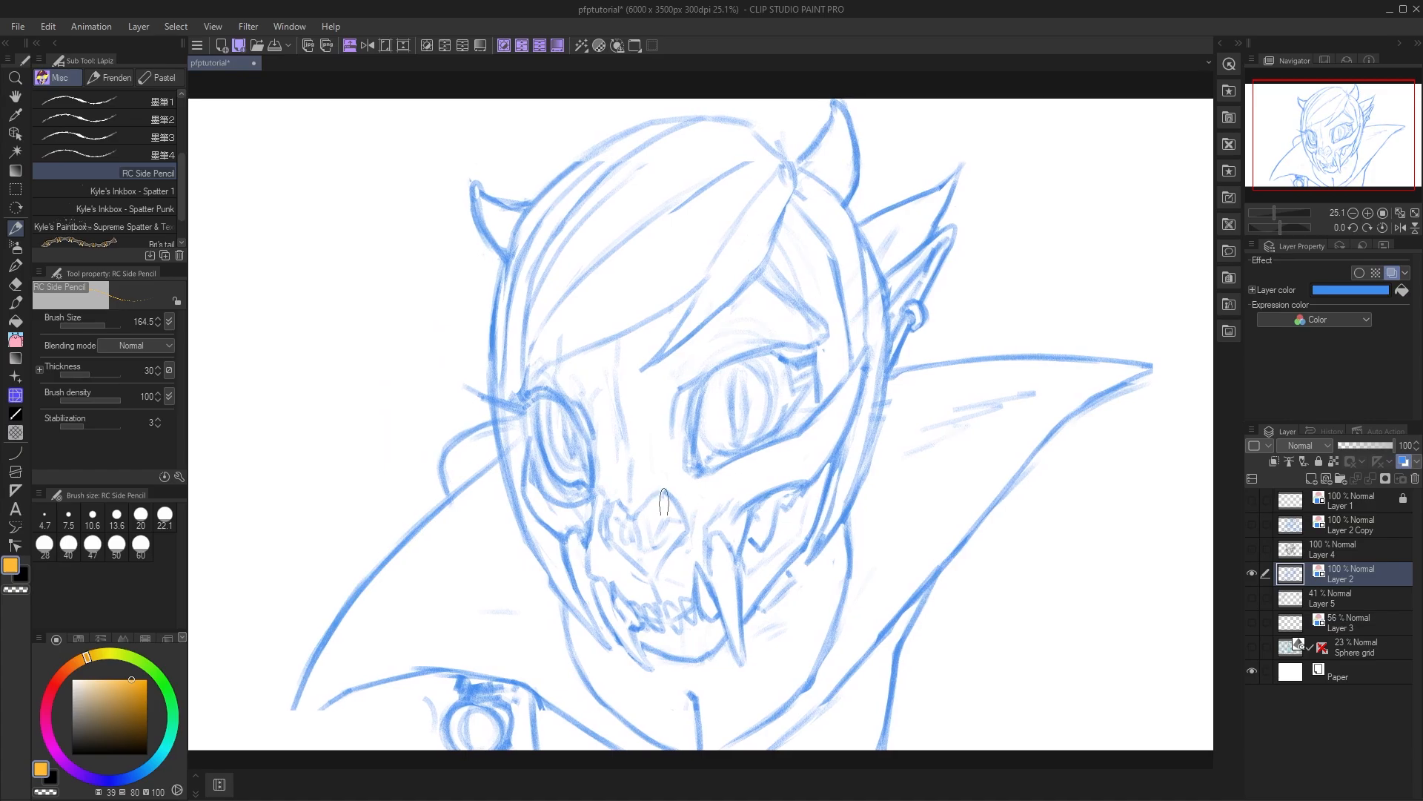
- Show the line art on Layer 4 and set the opacity of the Layer 2 sketch to 59
left_click_drag(677, 576, 668, 581)
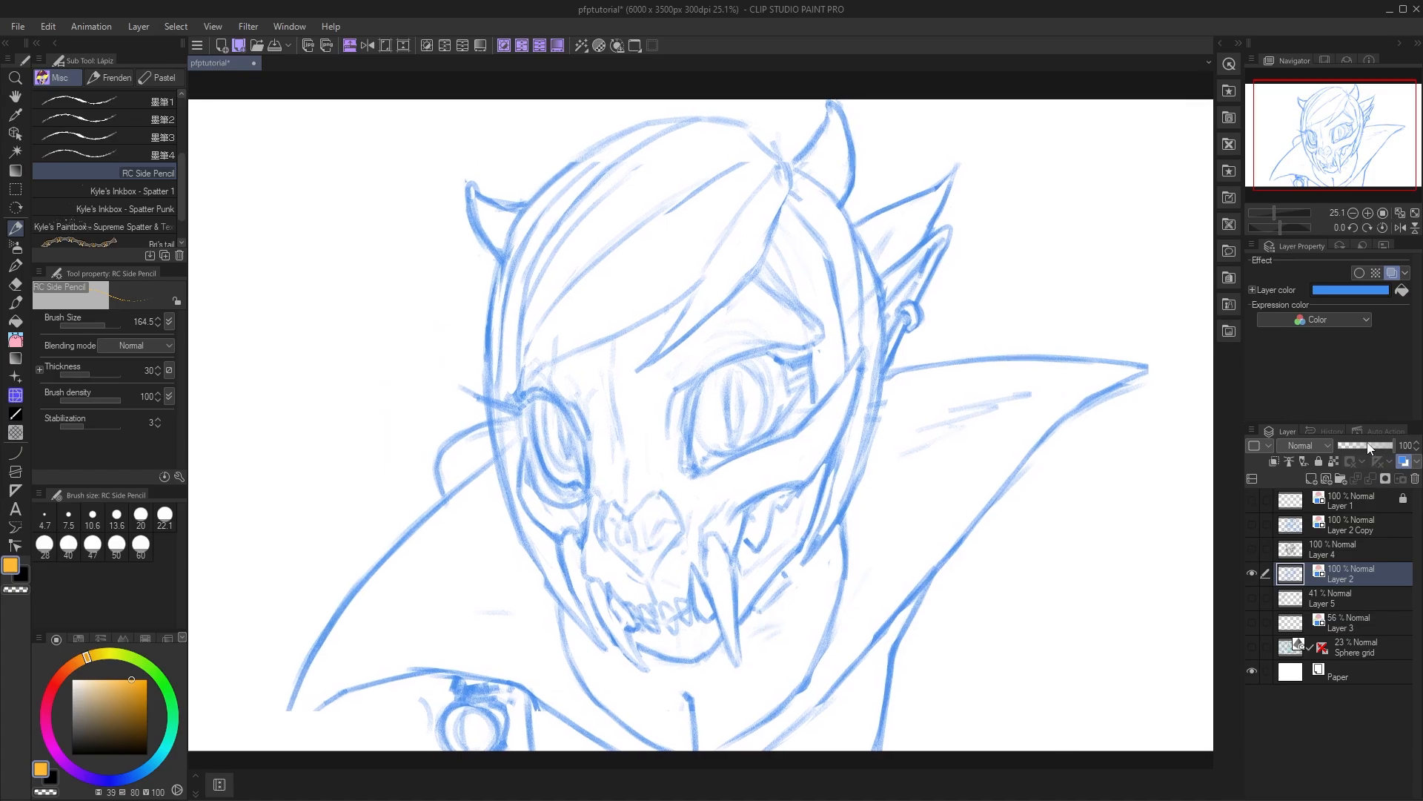
left_click_drag(1364, 445, 1358, 445)
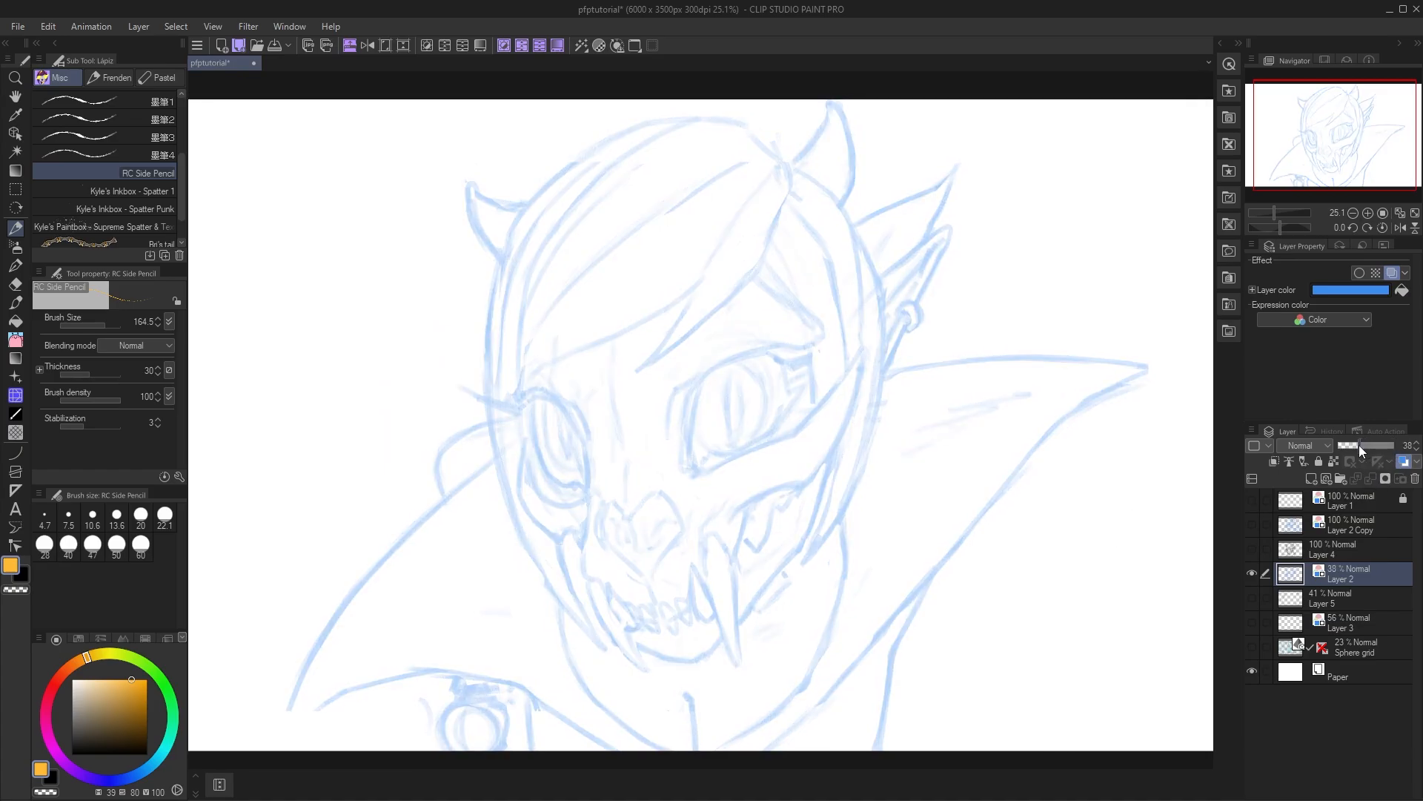
left_click(1250, 550)
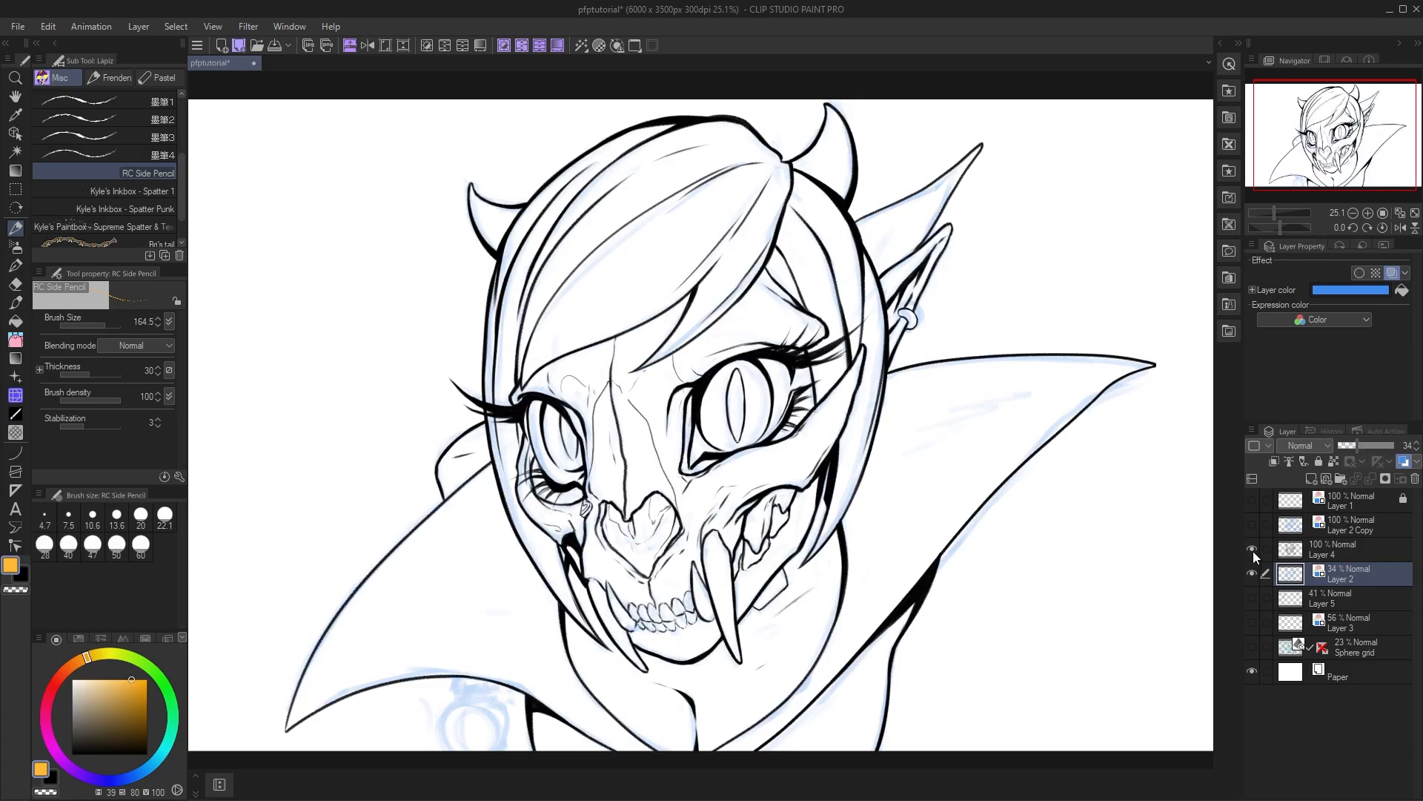
left_click(1335, 555)
left_click(1341, 574)
left_click(1367, 447)
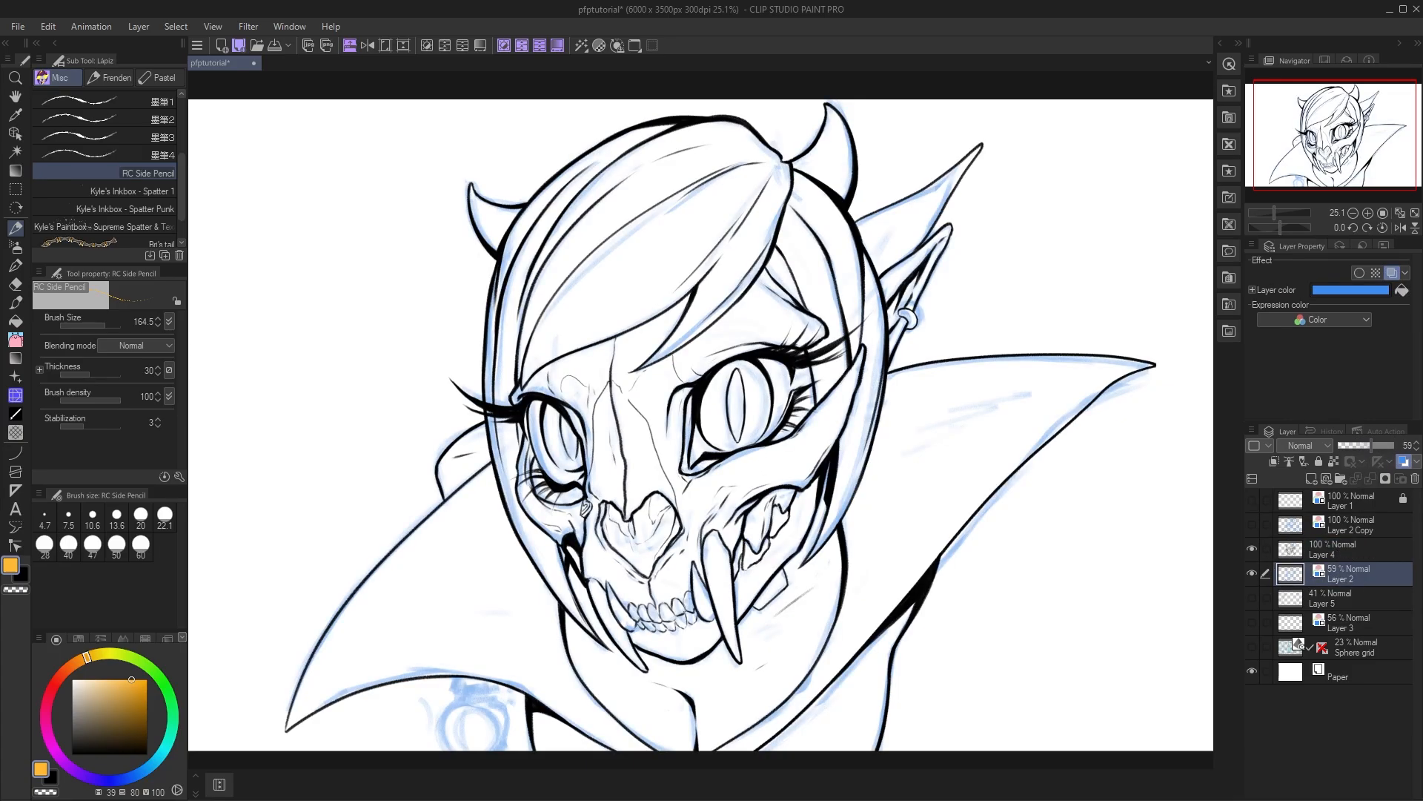
- Lock the Layer 2 sketch and make Layer 4 the active layer
left_click(1319, 461)
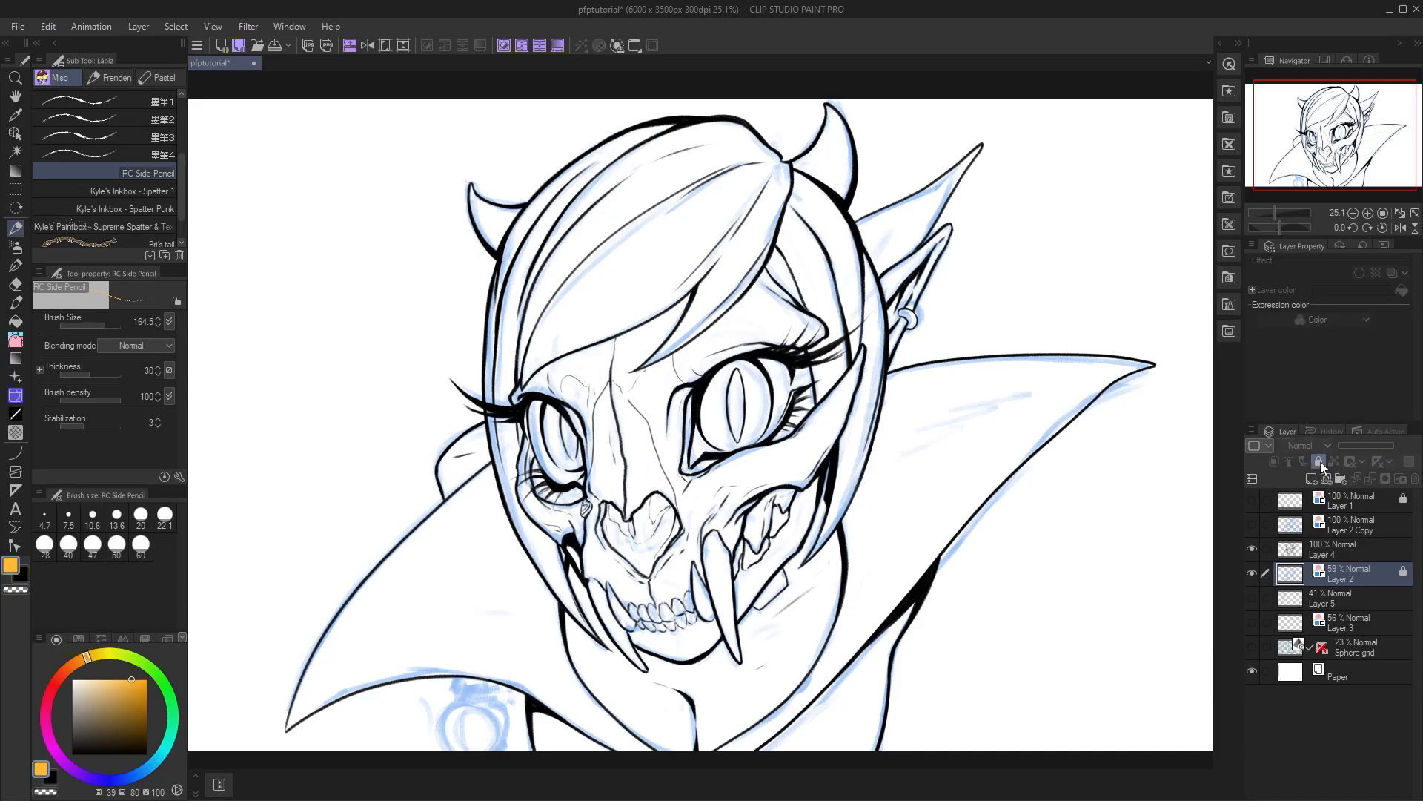
left_click(1296, 557)
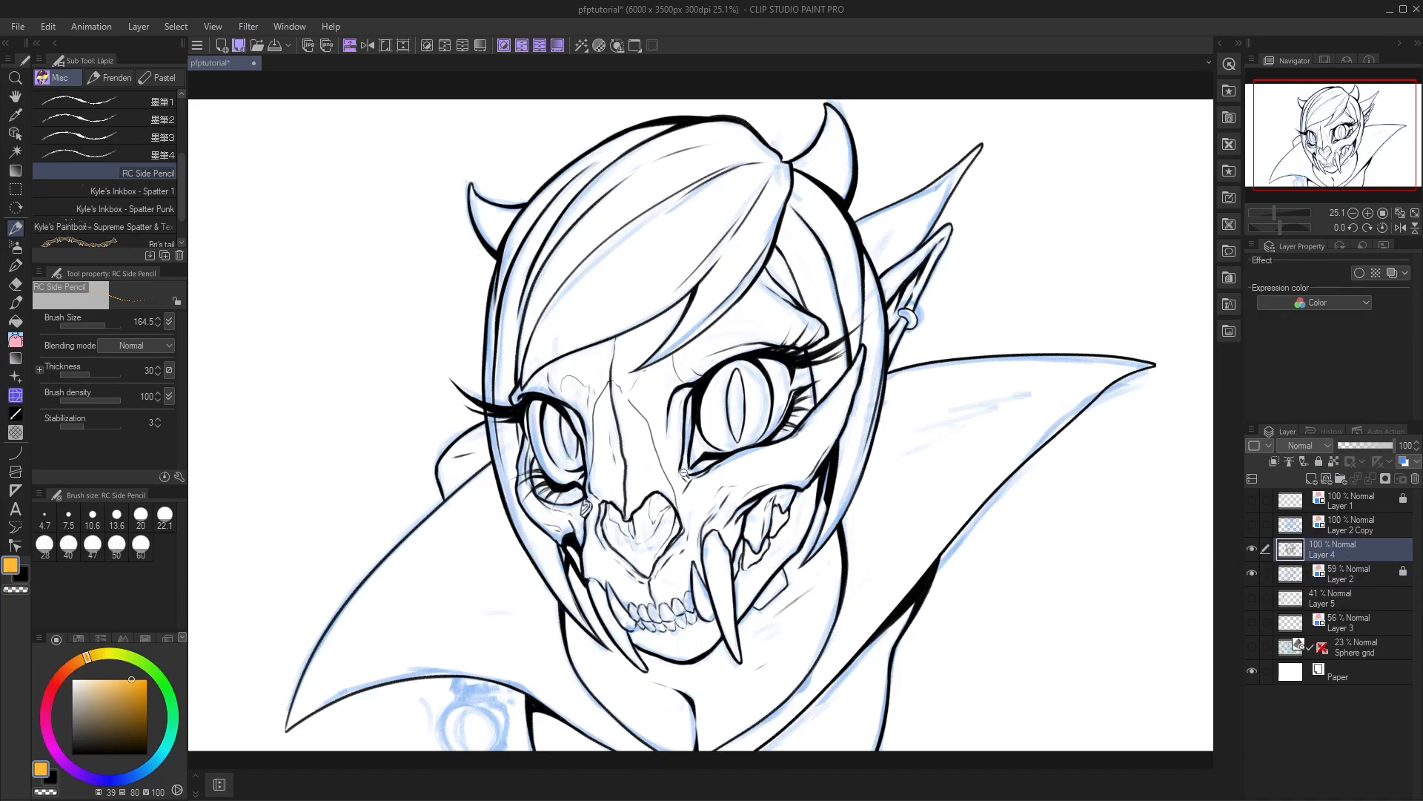
scroll(685, 475, "up", 3)
left_click_drag(747, 588, 740, 589)
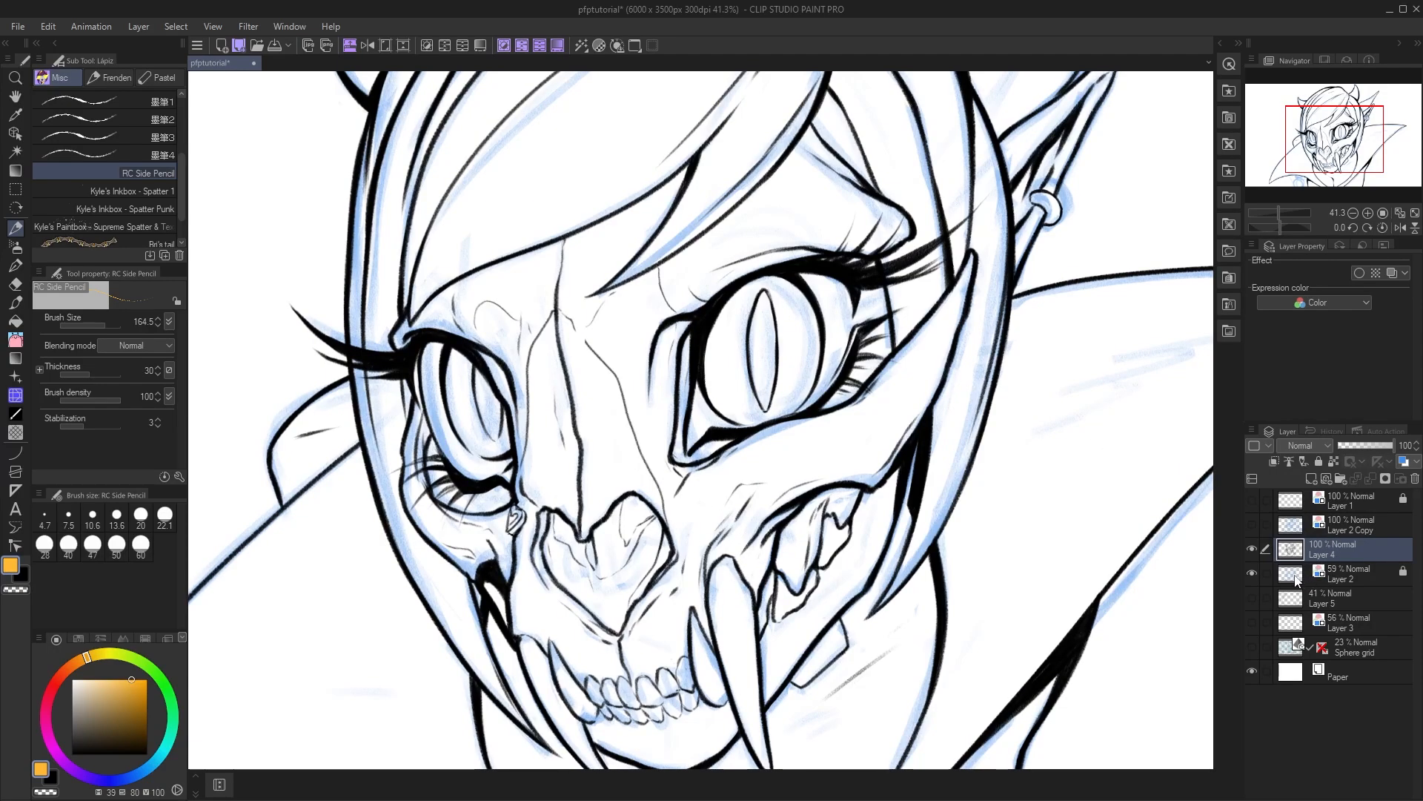
left_click_drag(845, 618, 832, 585)
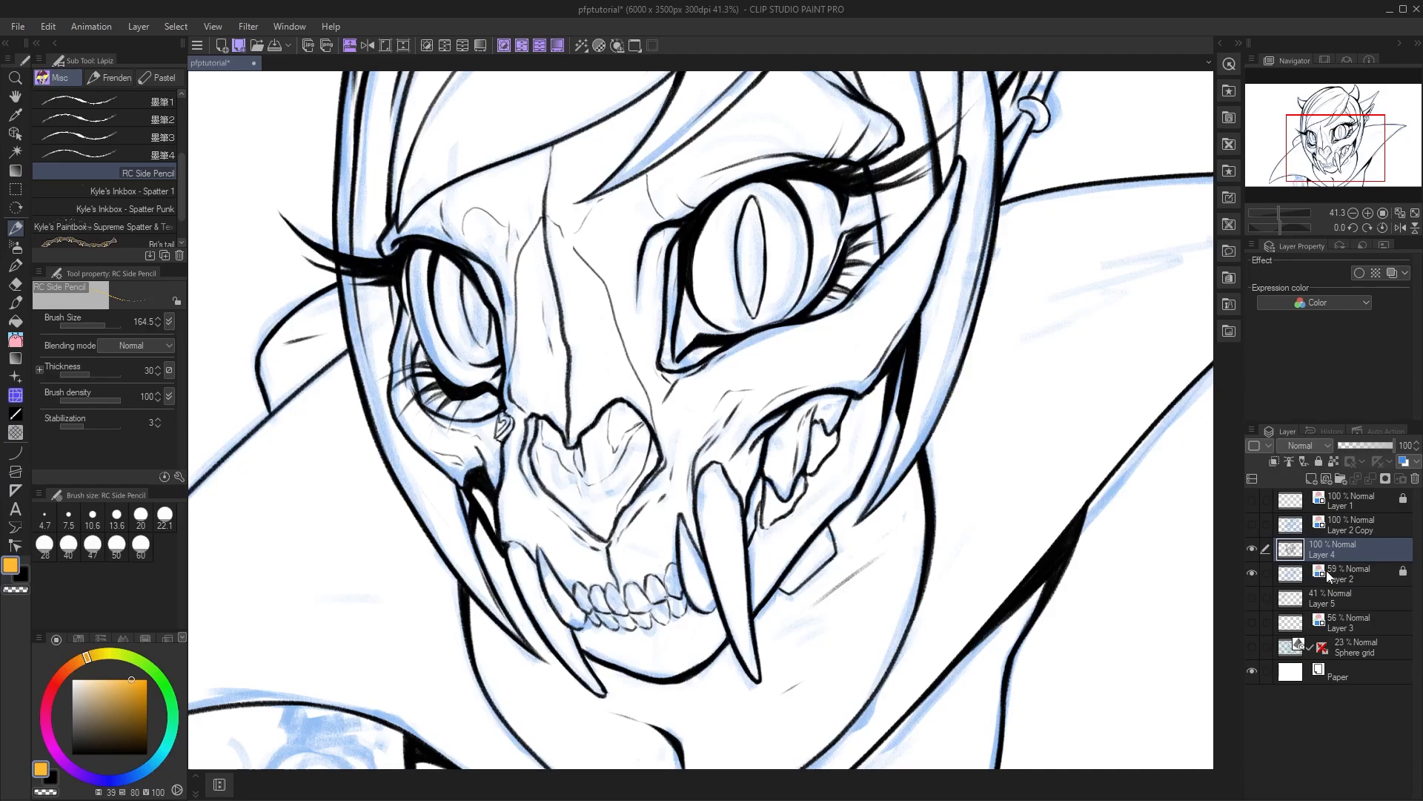
- Create a new raster layer directly above Layer 4
key("ctrl+minus")
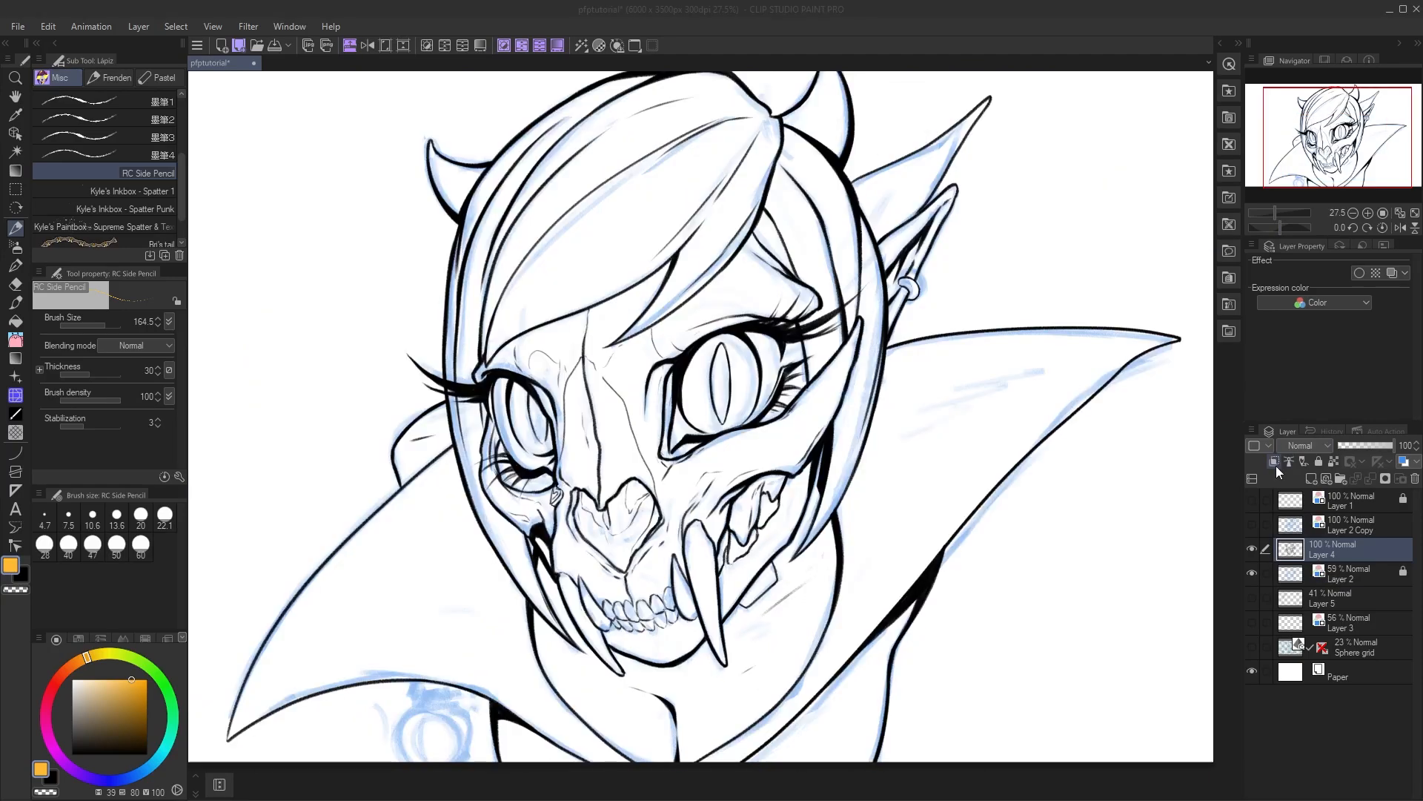
left_click(1311, 480)
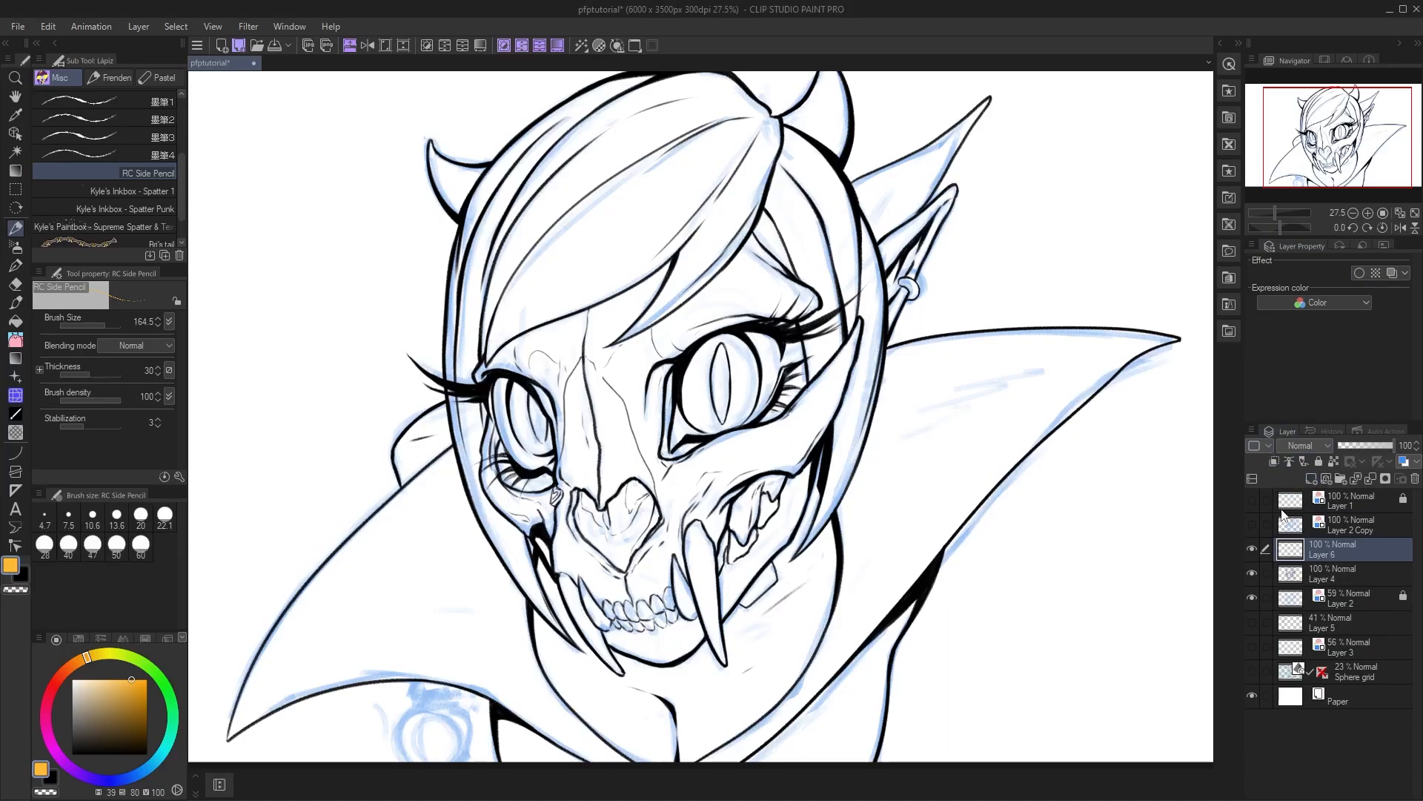
scroll(643, 382, "up", 2)
scroll(658, 383, "down", 2)
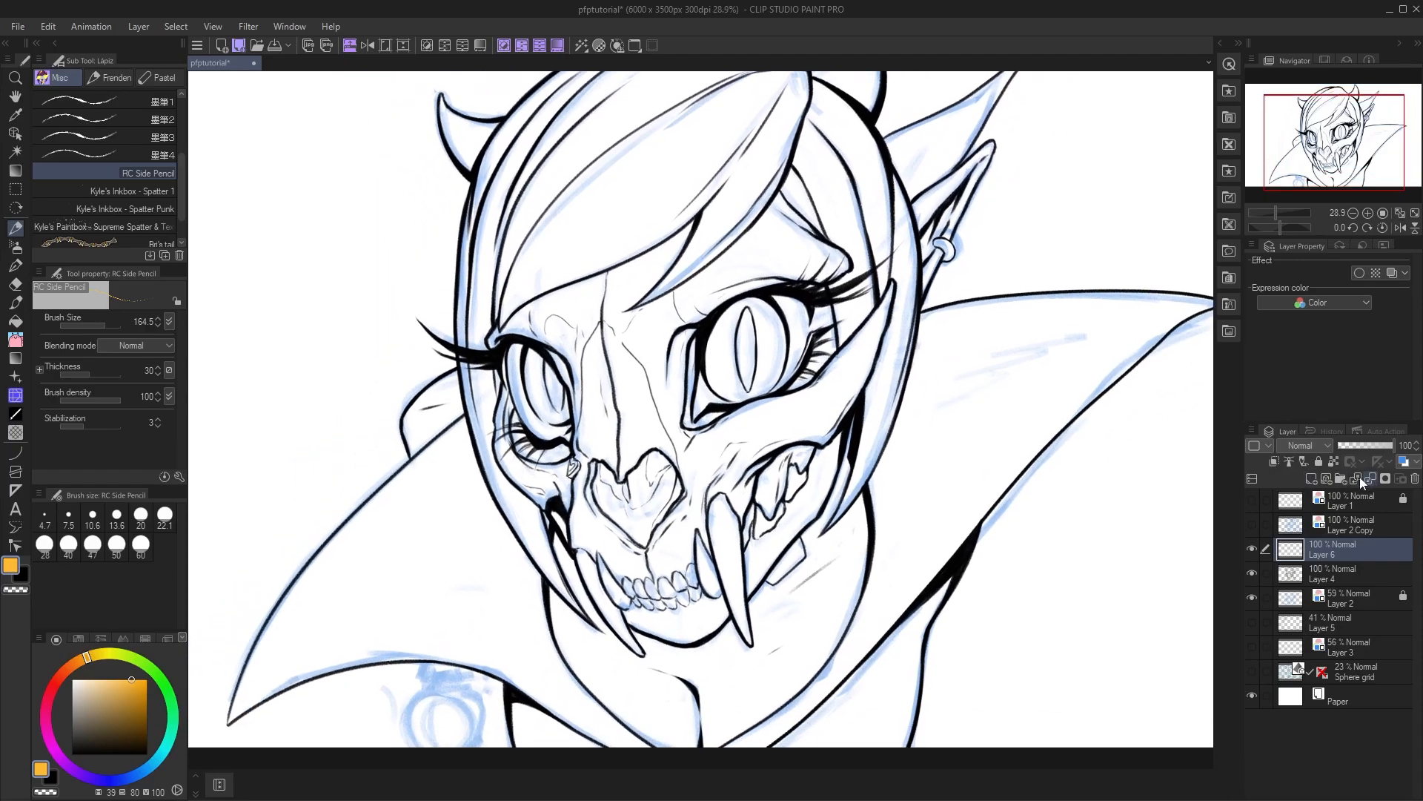
- Create a vector layer above Layer 4 and draw a small black heart in the blank area beside the character
left_click(1360, 478)
left_click(1326, 480)
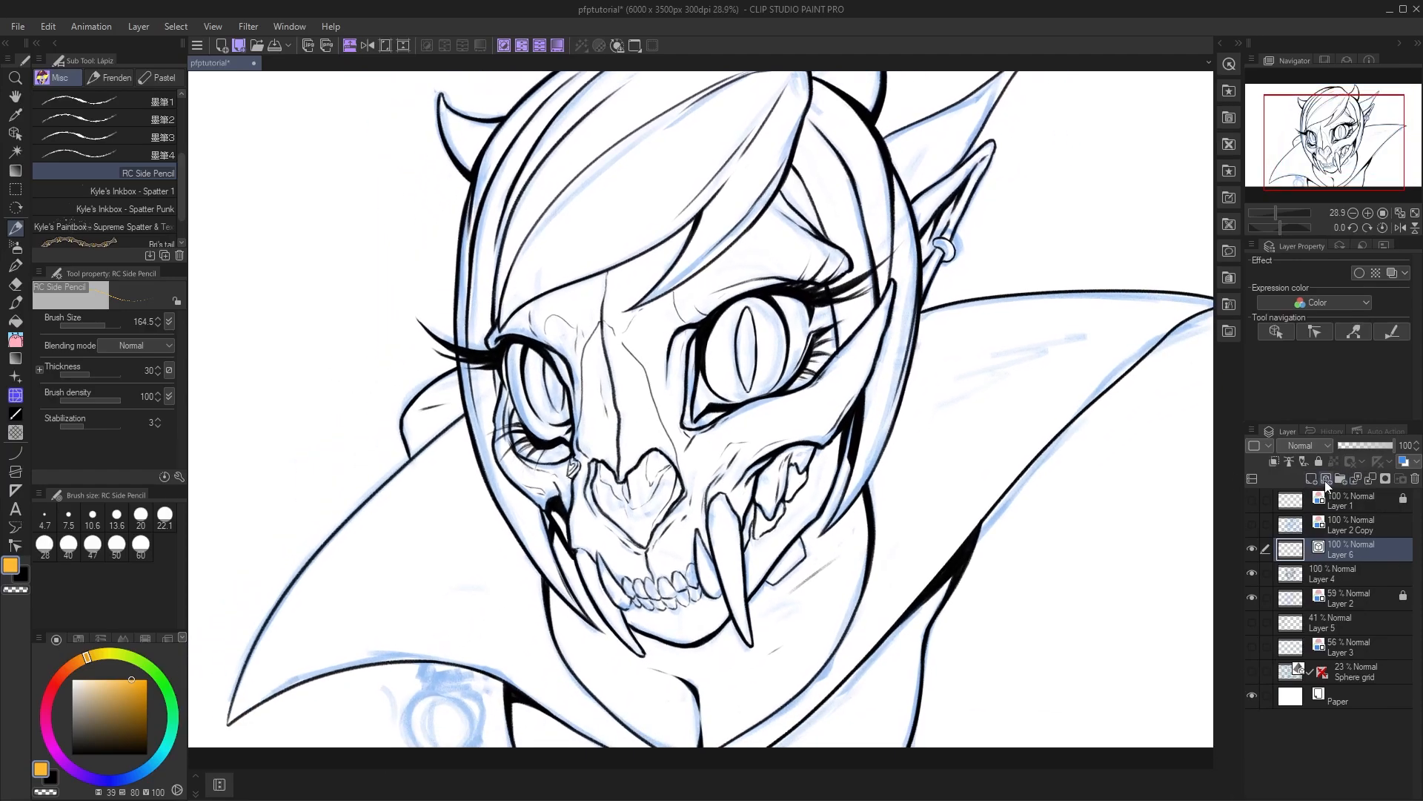
left_click(71, 754)
mouse_move(333, 324)
left_mouse_down()
mouse_move(509, 376)
mouse_move(547, 418)
left_mouse_up()
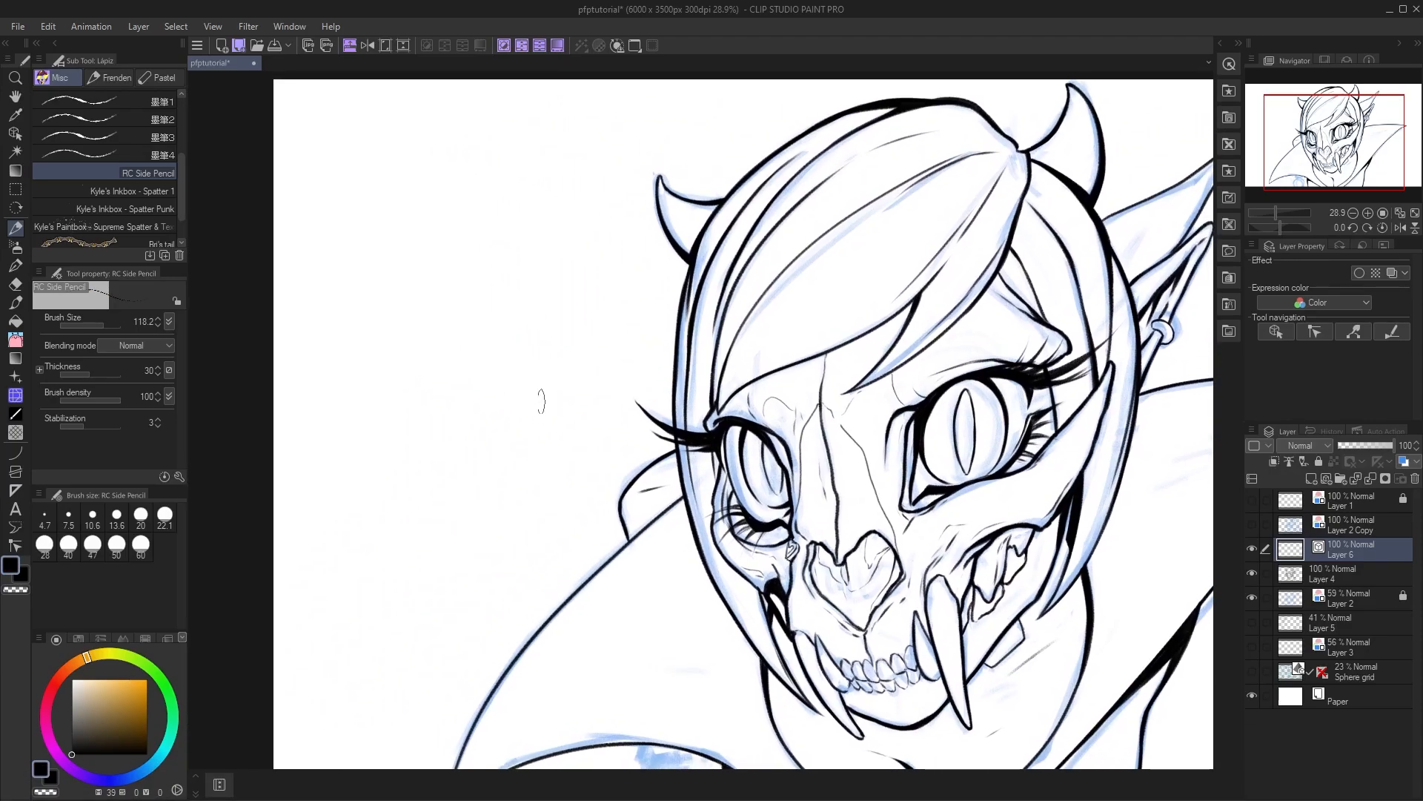
mouse_move(434, 452)
left_mouse_down()
mouse_move(418, 451)
mouse_move(400, 486)
mouse_move(428, 511)
mouse_move(445, 465)
mouse_move(431, 511)
left_mouse_up()
scroll(434, 493, "up", 2)
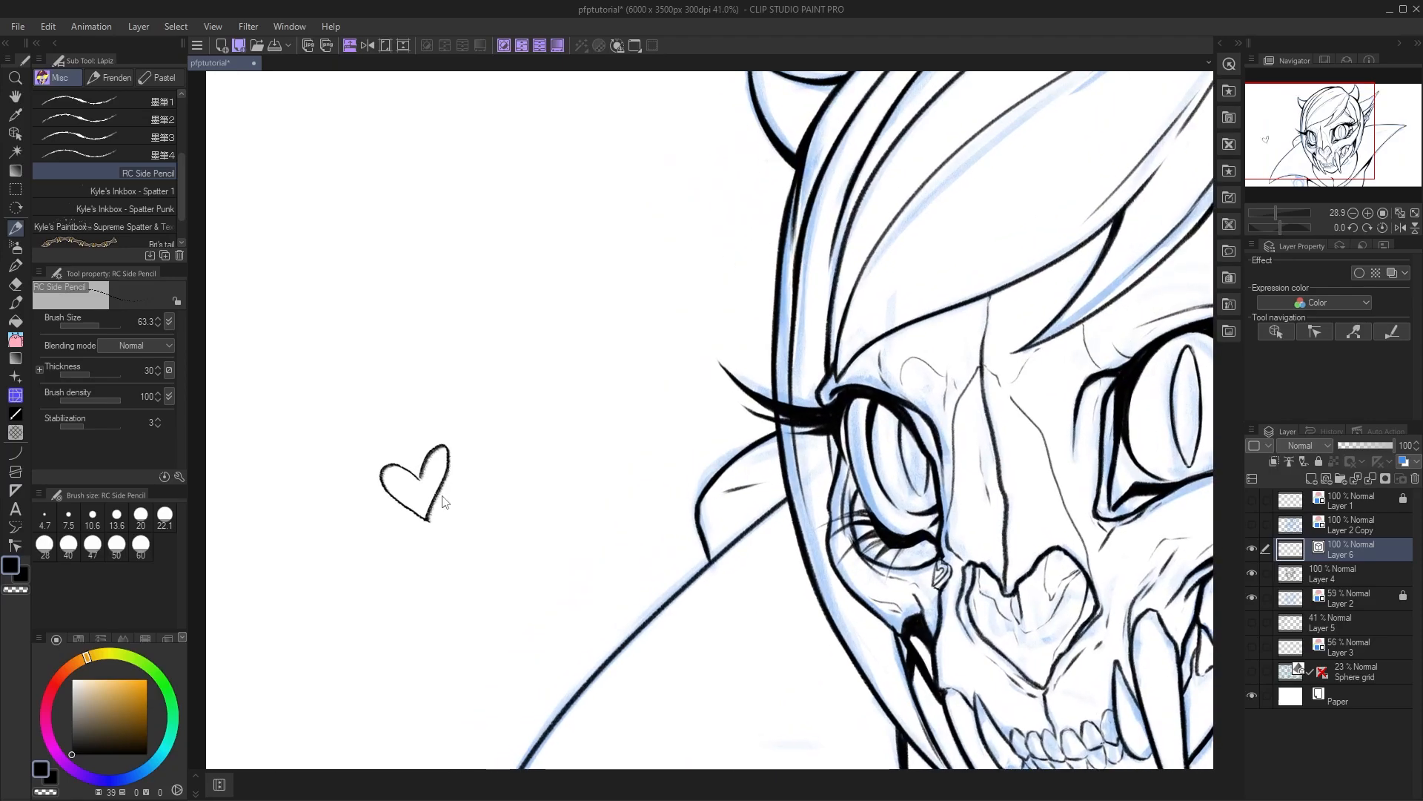
- Select the heart's vector strokes, try reshaping its outline, and undo the edits
left_click(448, 485, "ctrl")
left_click(401, 475, "ctrl+shift")
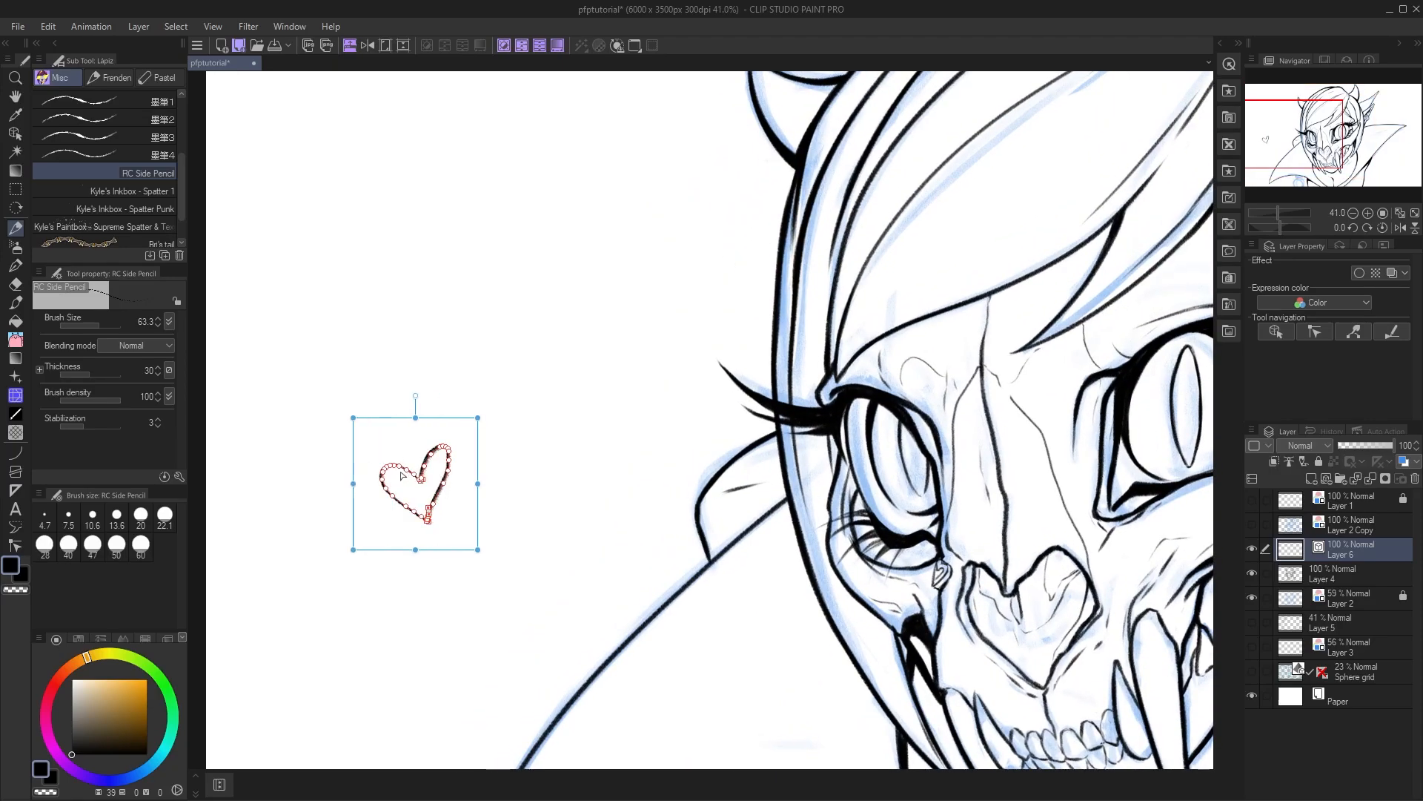
mouse_move(433, 503)
left_mouse_down()
mouse_move(449, 504)
mouse_move(450, 483)
left_mouse_up()
key("ctrl+z")
key("ctrl+z")
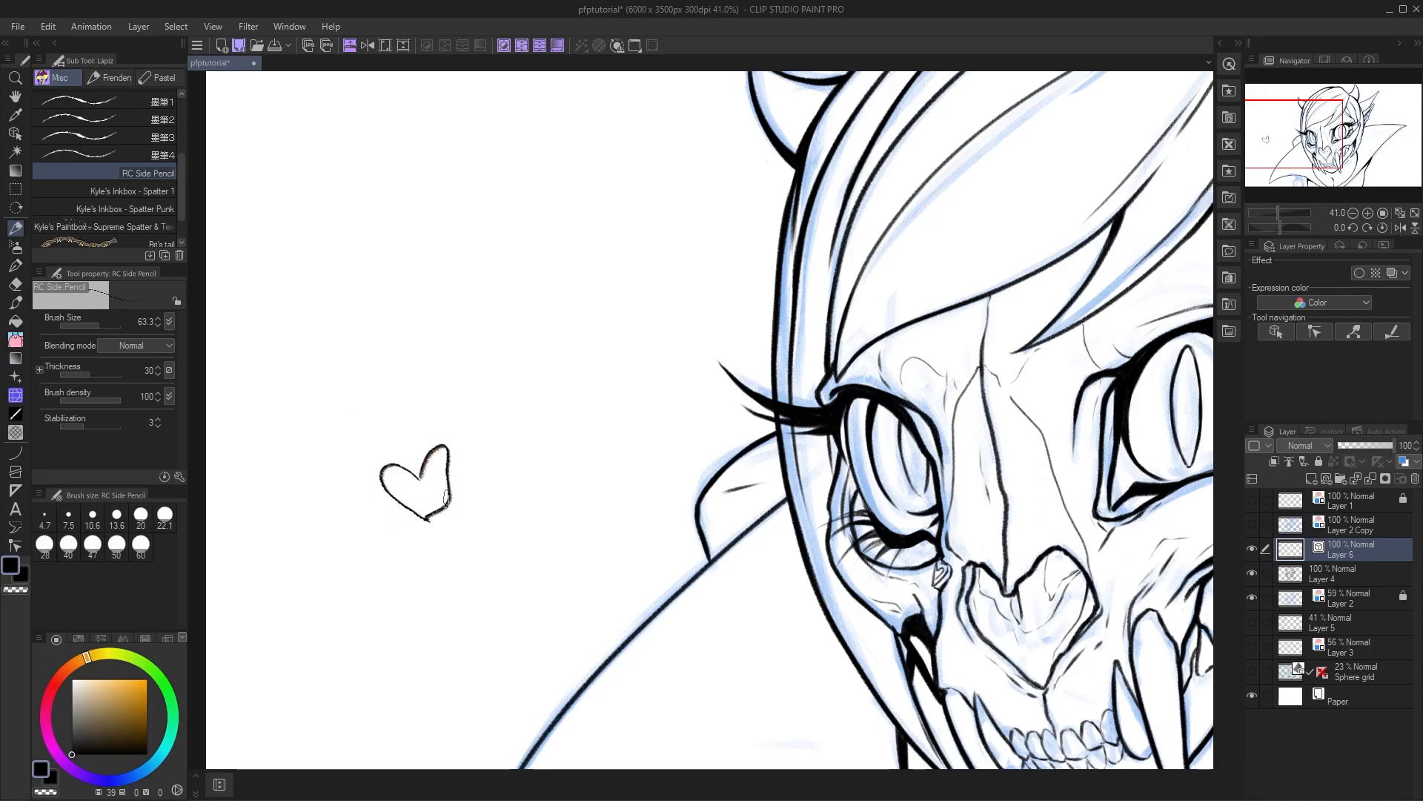
key("ctrl+z")
key("ctrl+z")
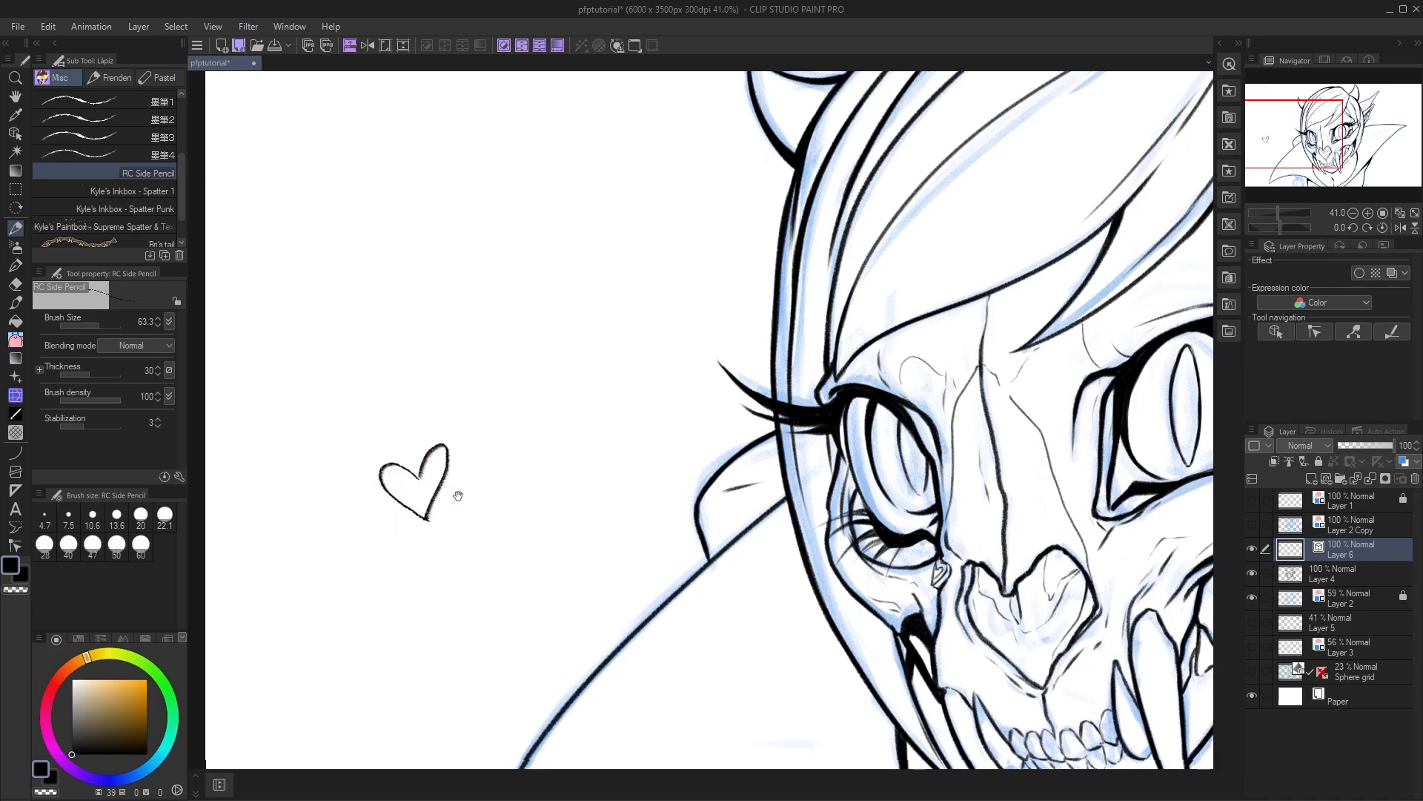
- Enlarge the vector heart with Scale/Rotate, keeping Change vector width on, and place it in the blank area beside the face
left_click_drag(458, 496, 446, 481)
scroll(486, 482, "down", 2)
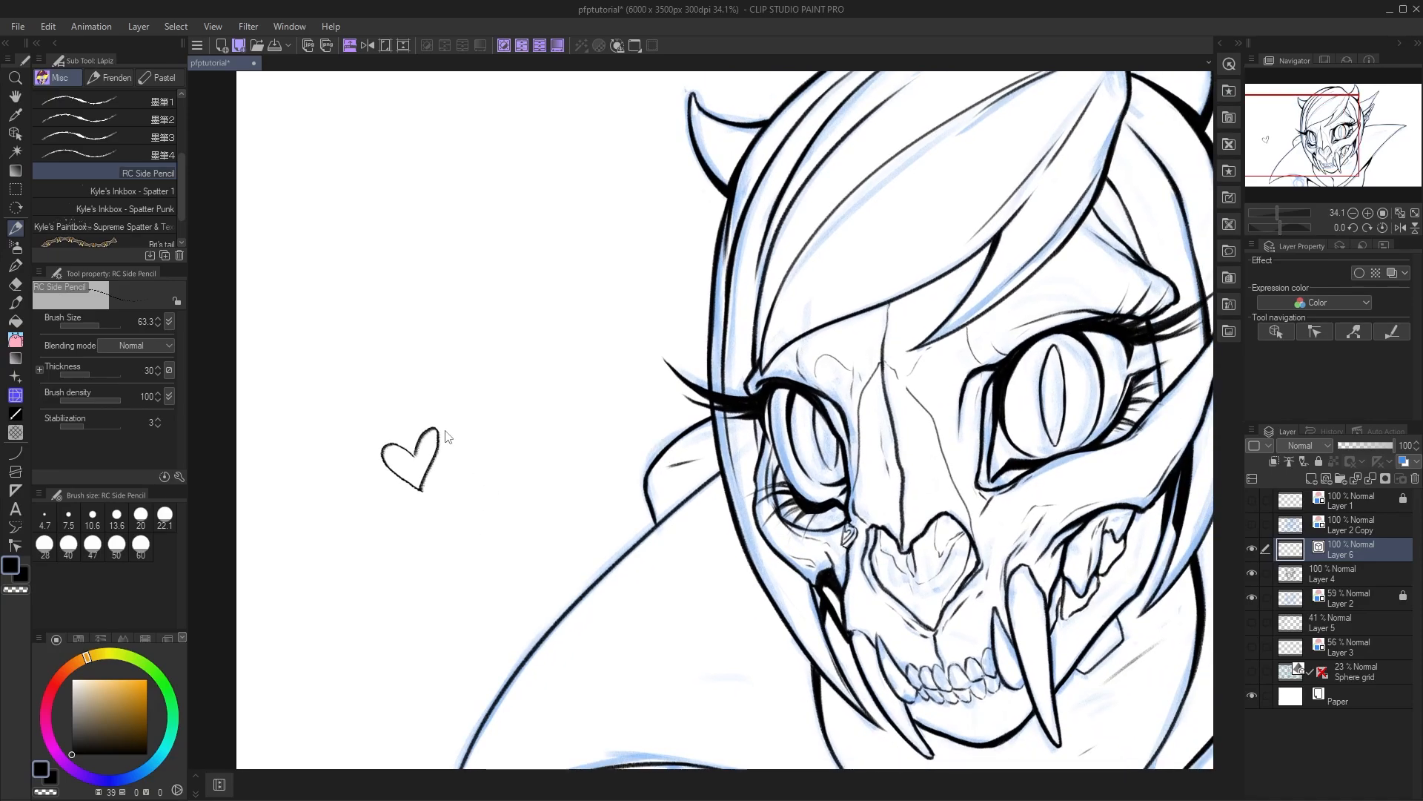
key("ctrl+t")
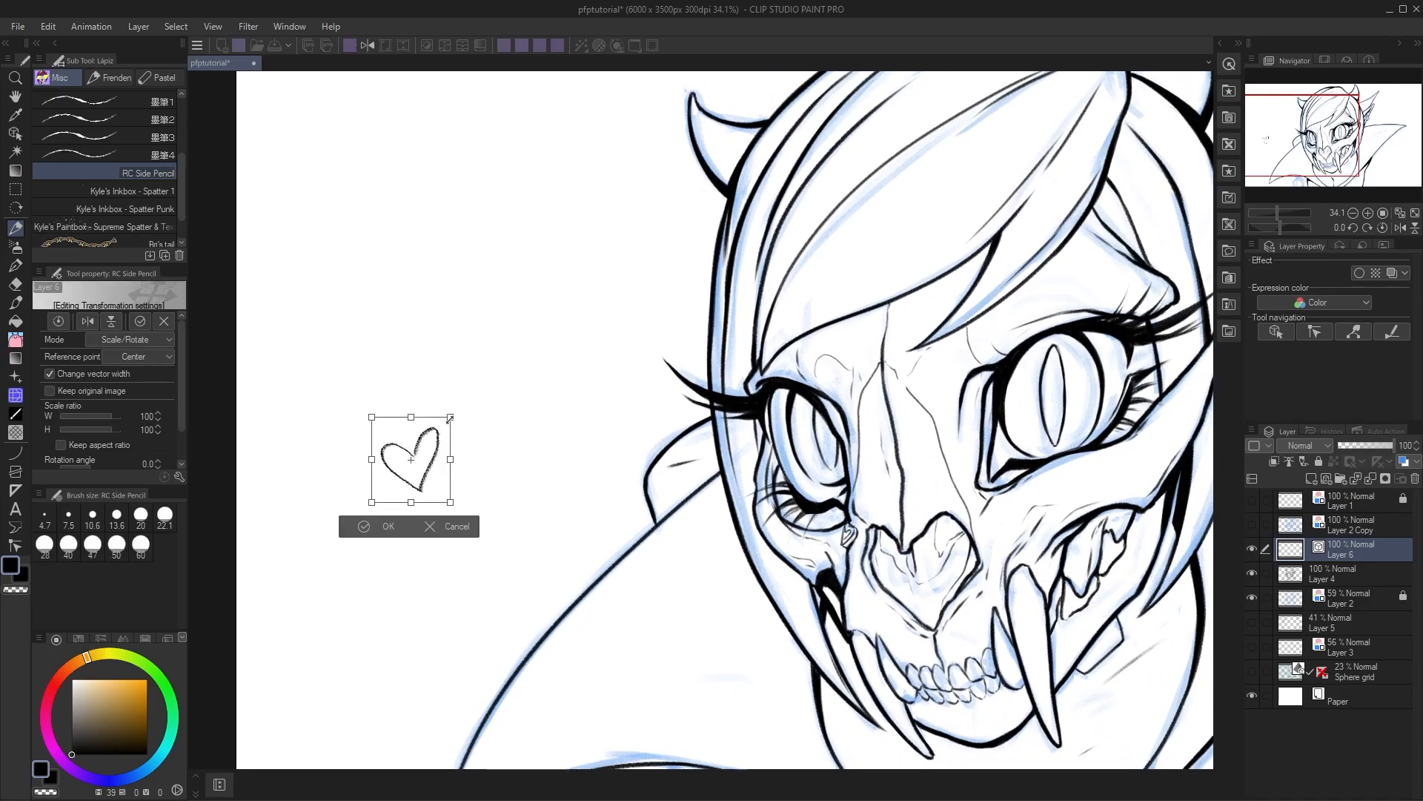
scroll(452, 428, "down", 1)
left_click_drag(452, 428, 666, 271)
scroll(424, 532, "down", 1)
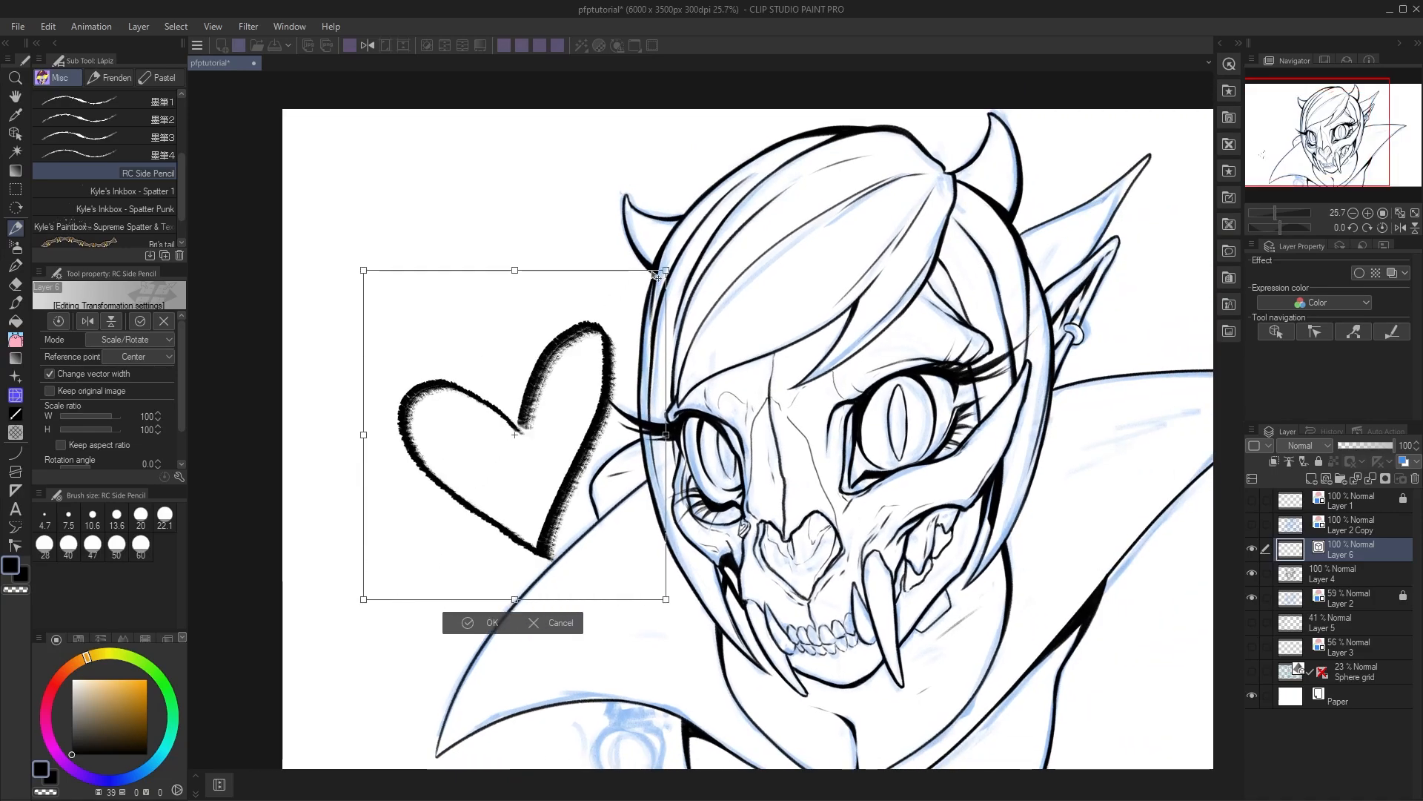
left_click_drag(608, 460, 556, 421)
key("Return")
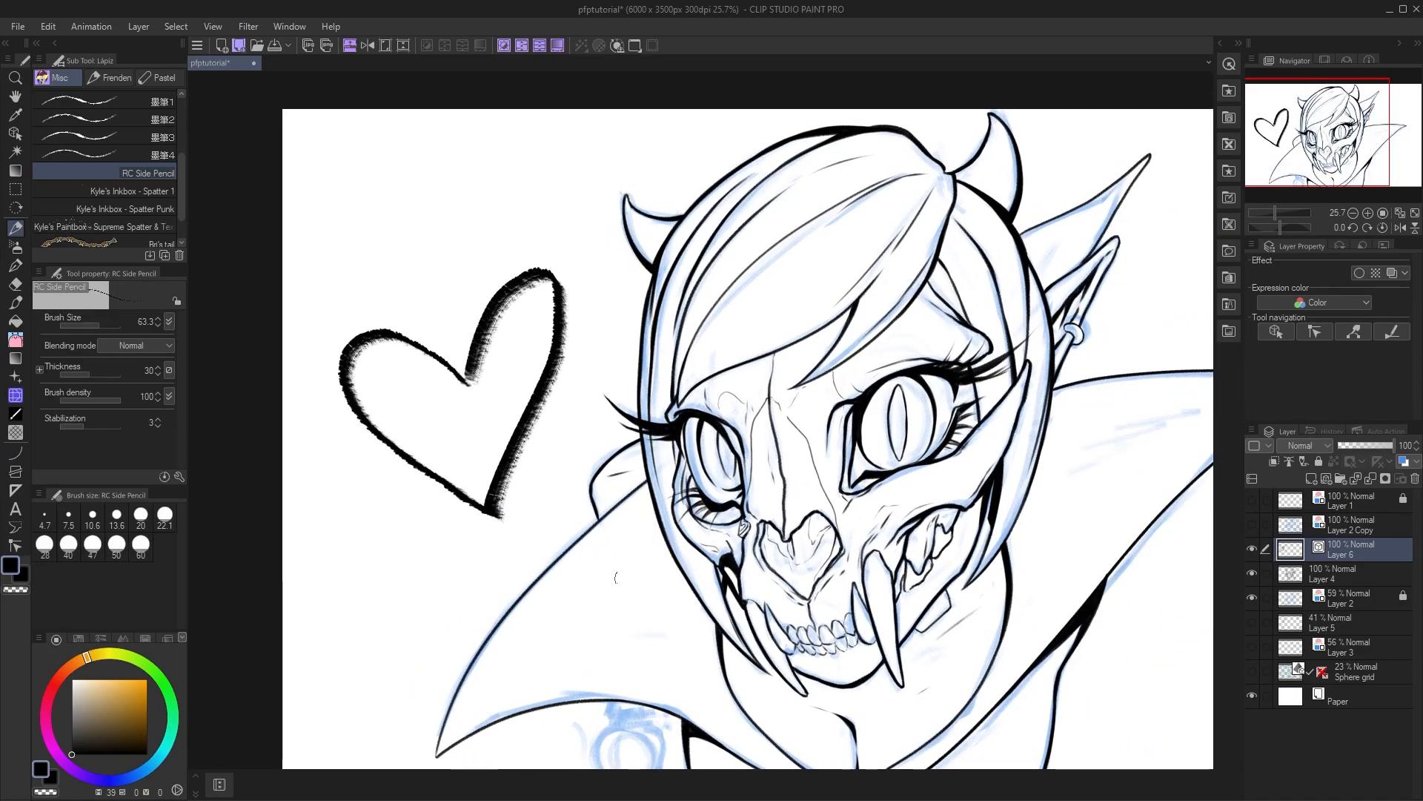
- Scale the large heart back down to a small size and select one of its vector strokes
key("ctrl+t")
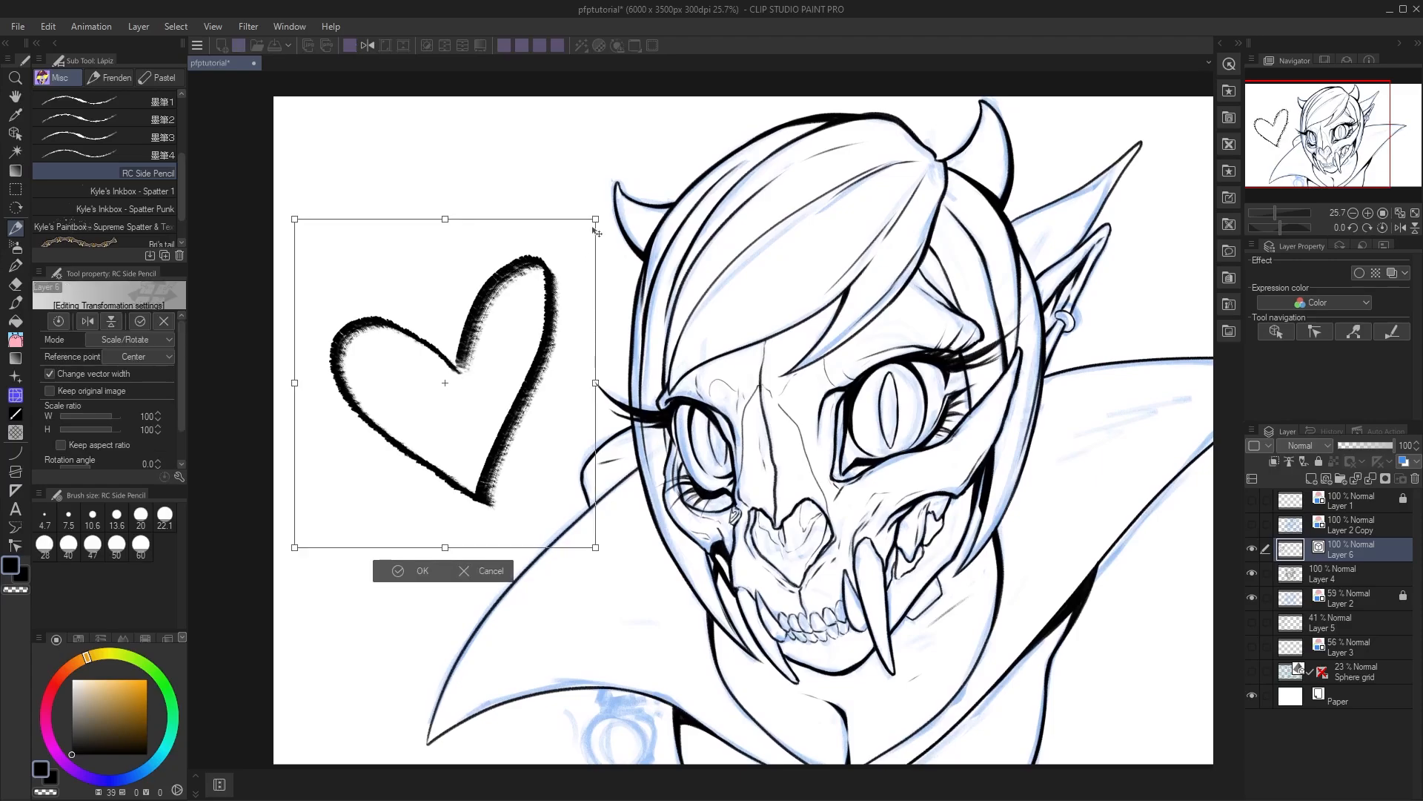
left_click_drag(594, 220, 453, 472)
left_click(434, 519)
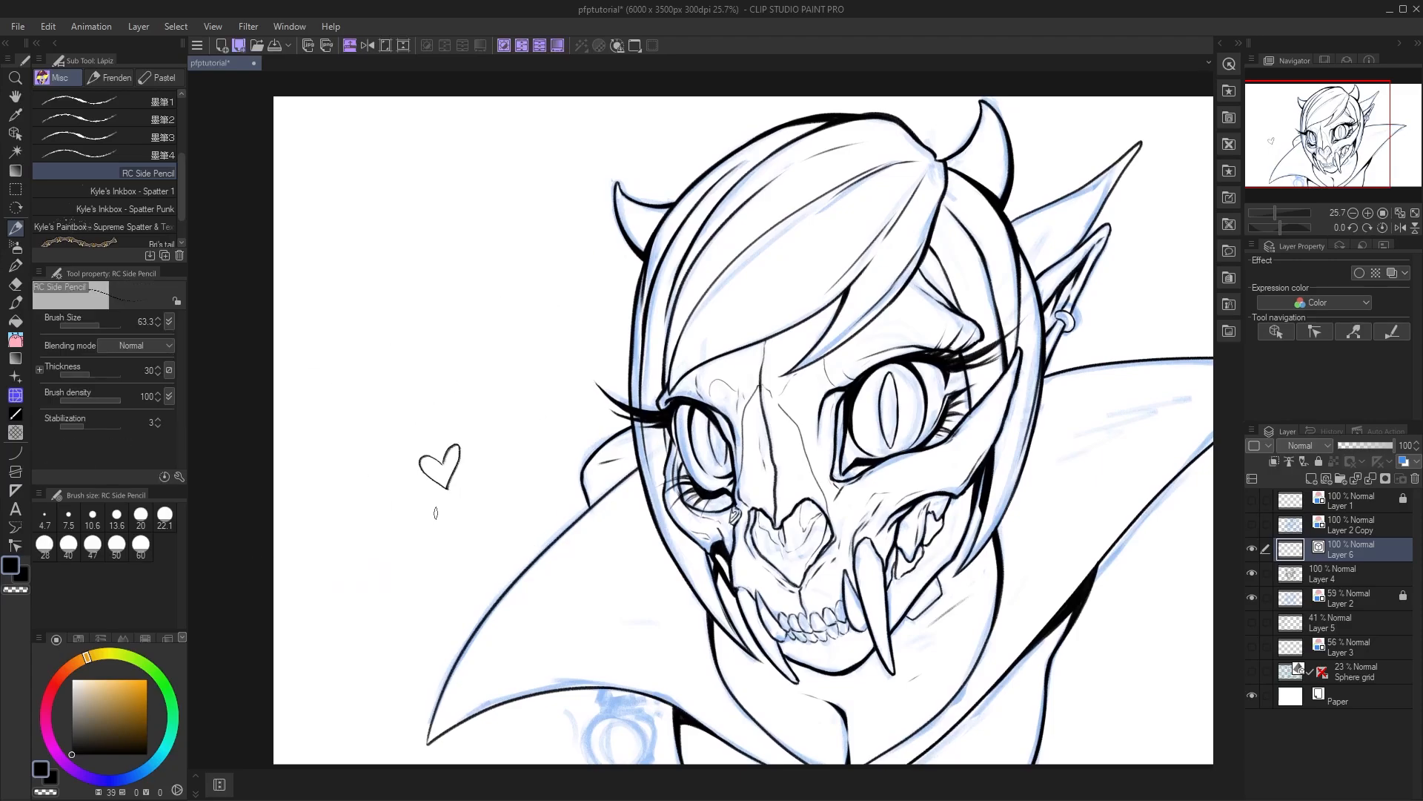
scroll(448, 472, "up", 2)
left_click(464, 454, "ctrl")
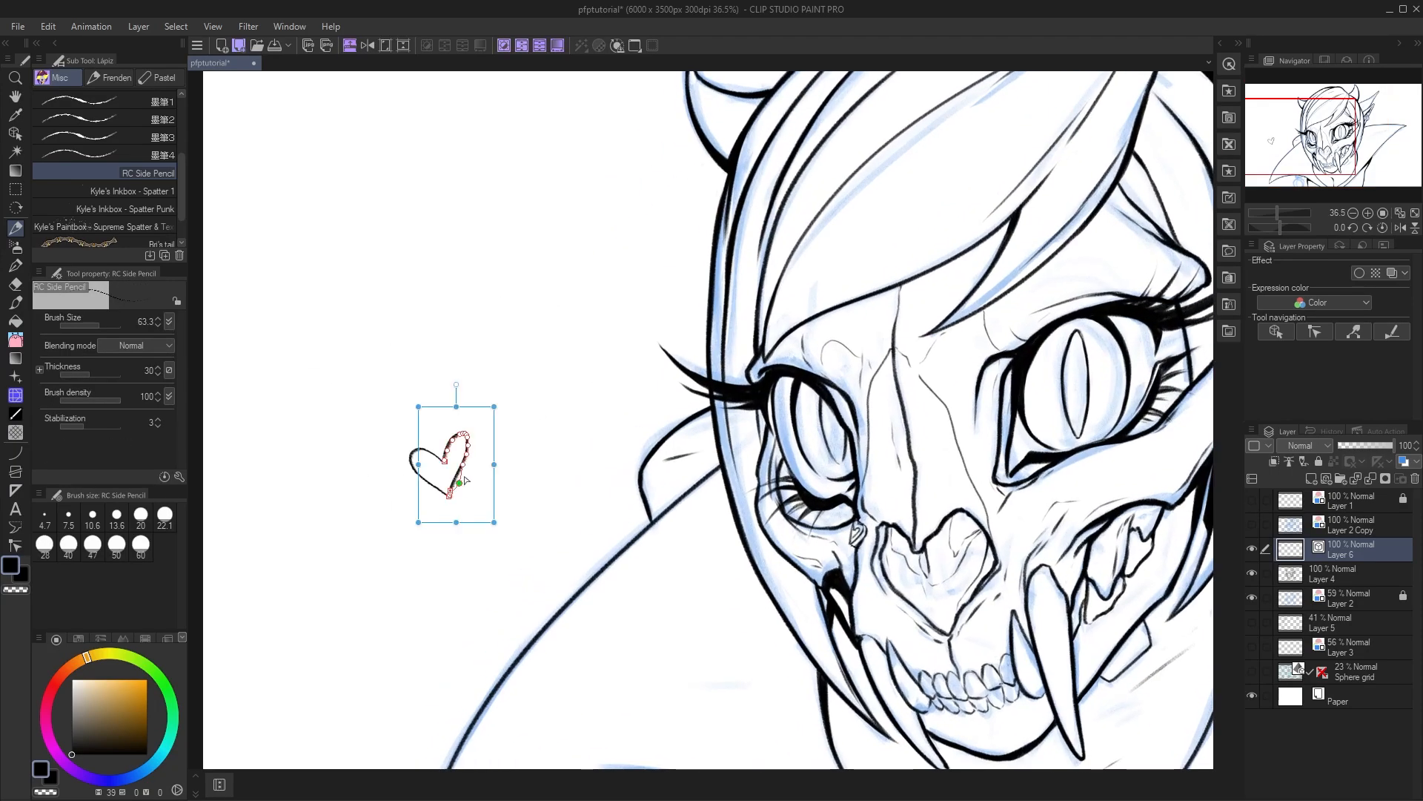
- Undo the heart's drawing and scaling back to a blank raster Layer 6
key("ctrl+z")
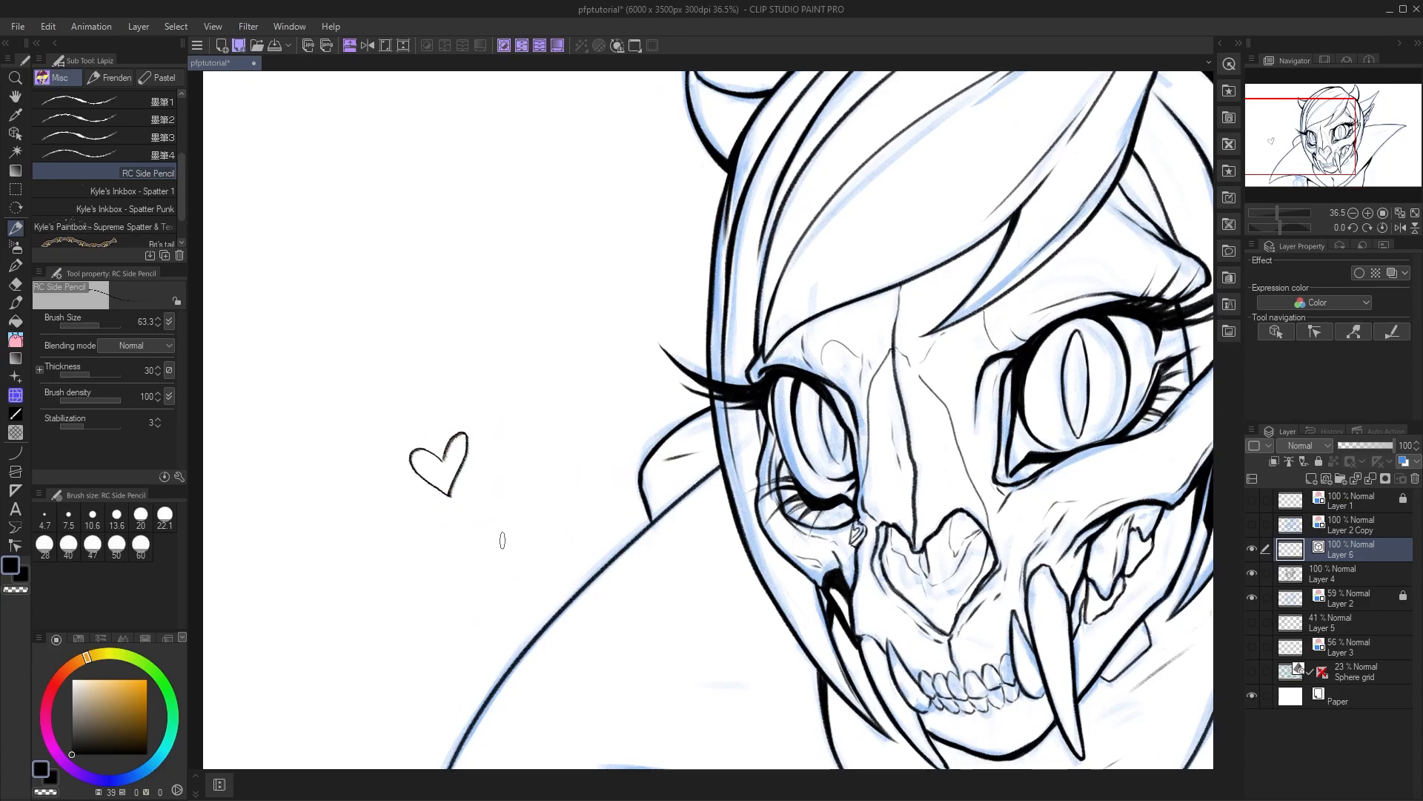
key("ctrl+z")
scroll(508, 525, "down", 2)
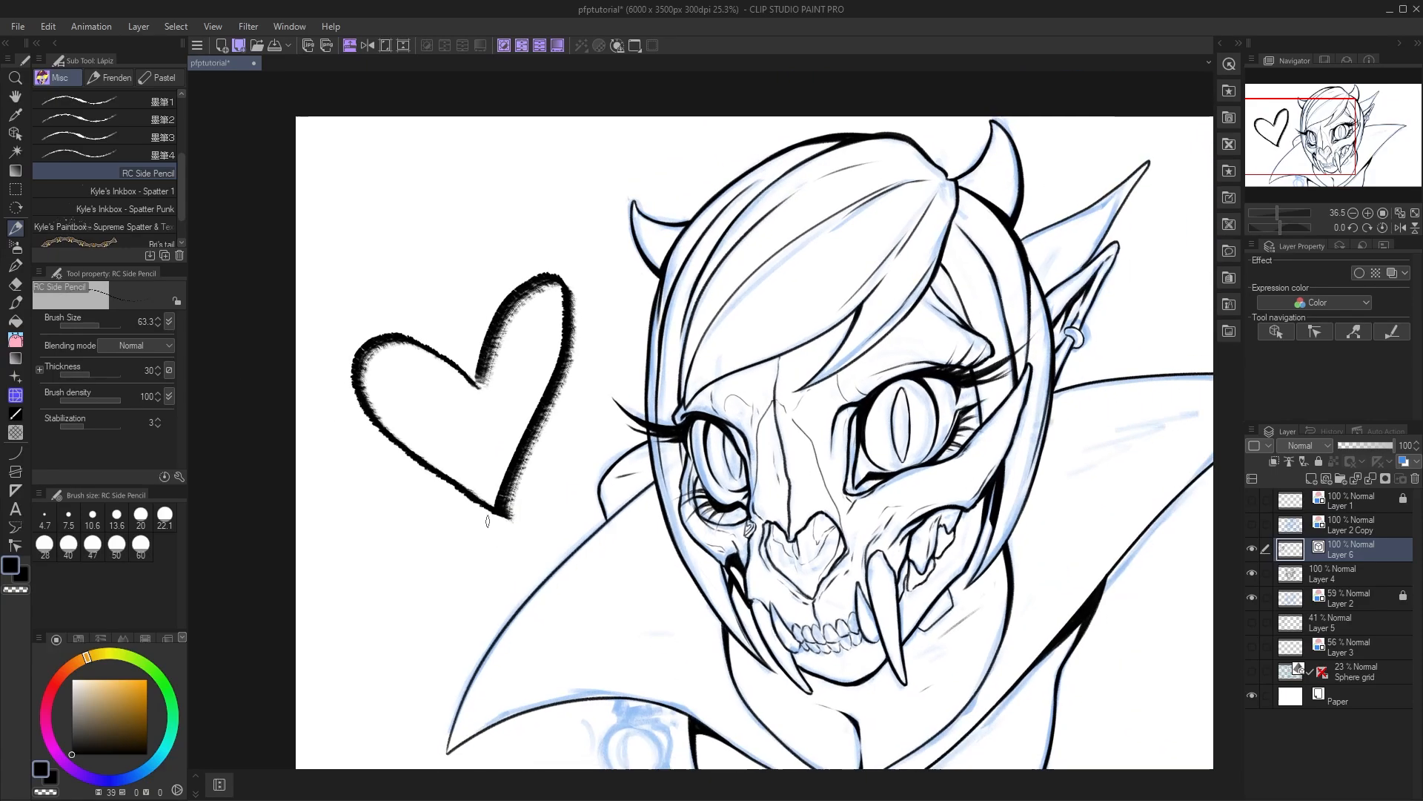
left_click_drag(534, 533, 485, 511)
key("ctrl+y")
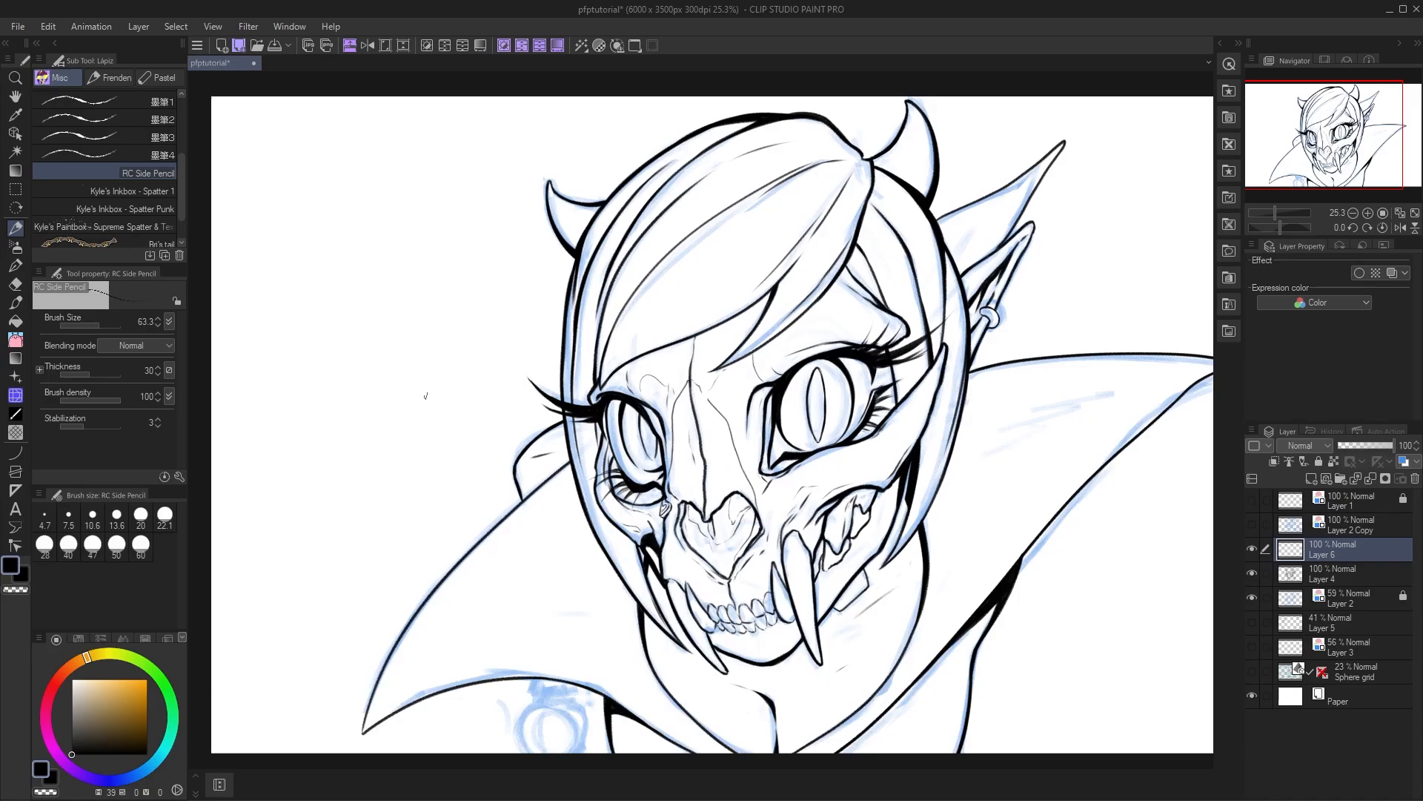
- Draw a small black heart on Layer 6 with brush size 126.6 and turn on the layer's border effect
left_click_drag(314, 333, 350, 341)
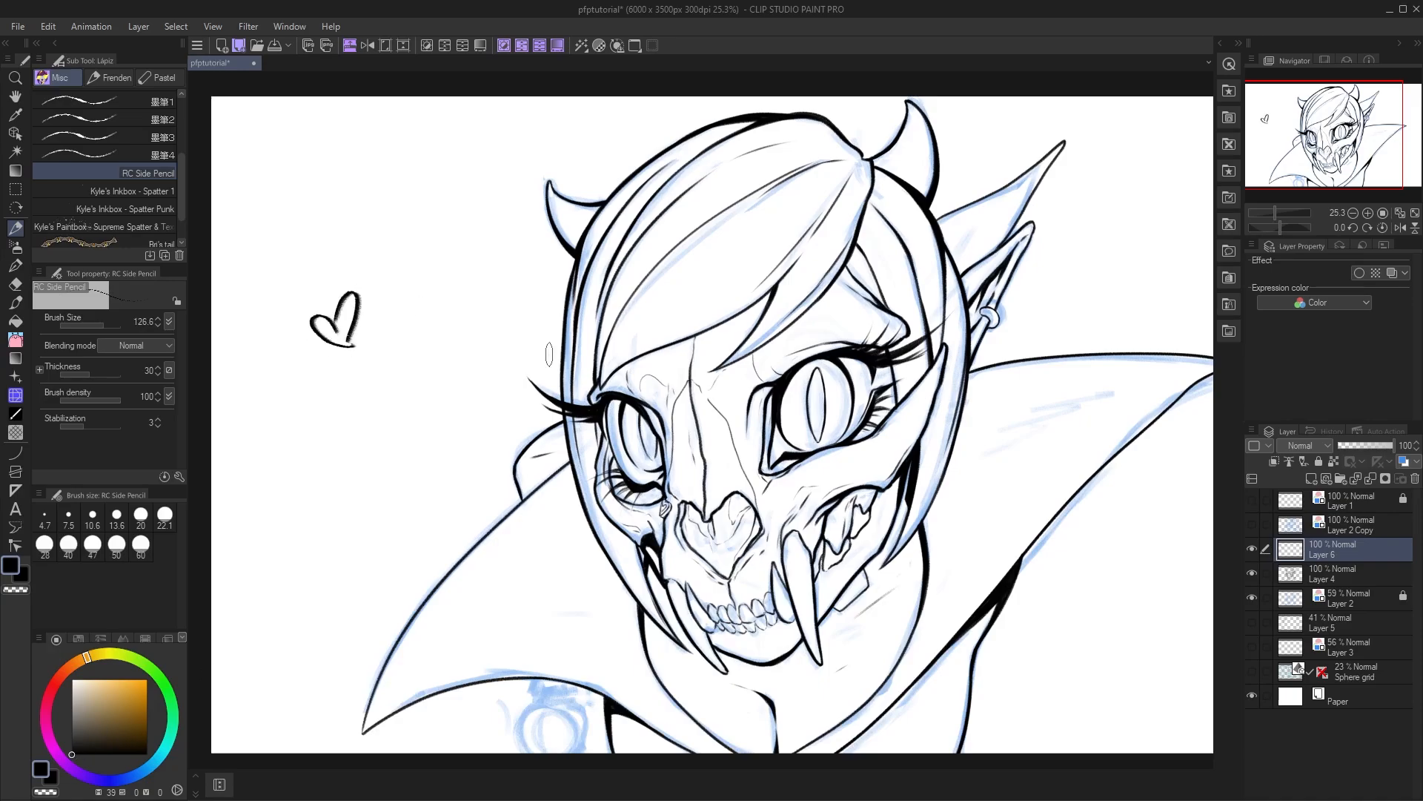
left_click(1361, 275)
mouse_move(328, 307)
left_mouse_down()
mouse_move(449, 334)
mouse_move(624, 426)
left_mouse_up()
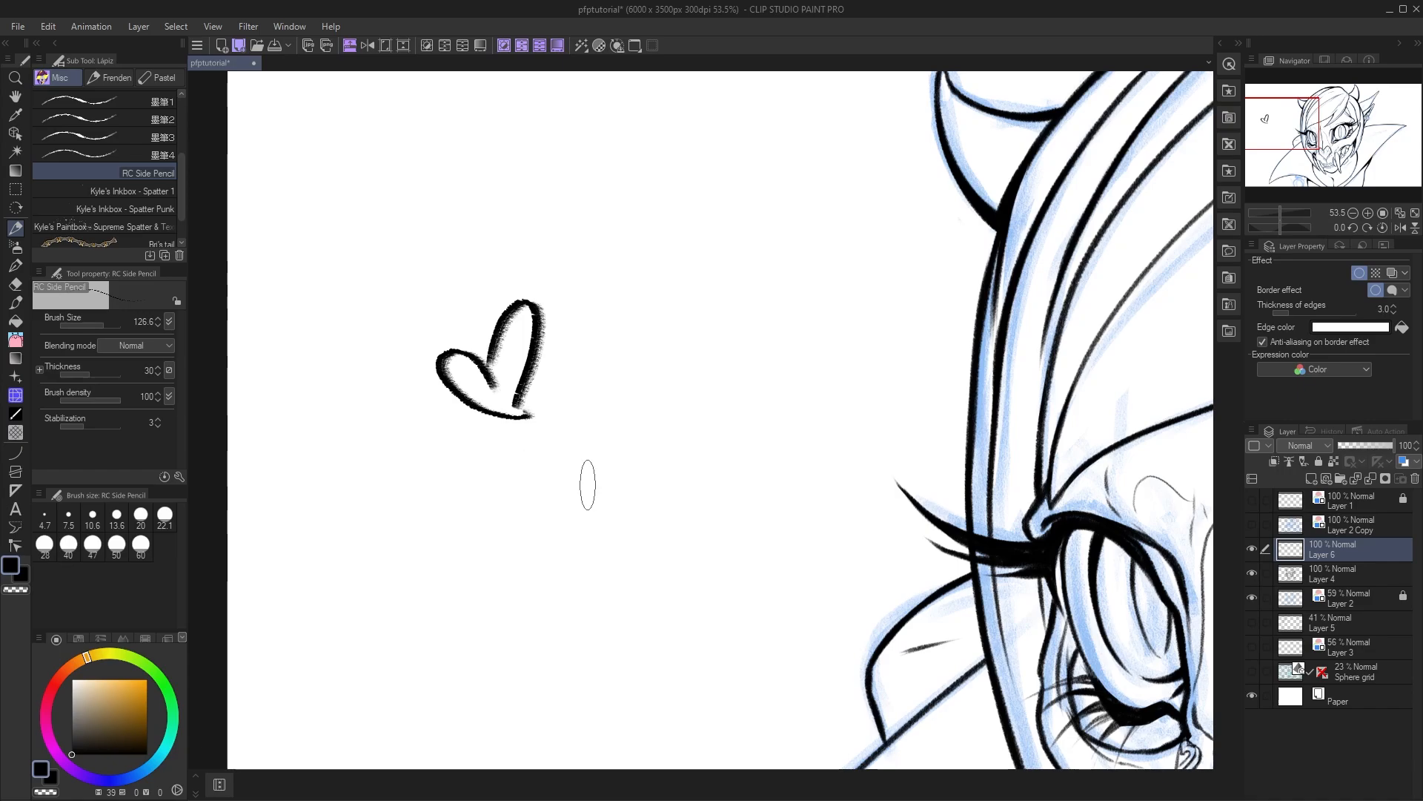
- Pick red as the drawing color and give the Layer 6 border a red FF0808 edge with a thickness of 8.2
left_click_drag(91, 657, 54, 683)
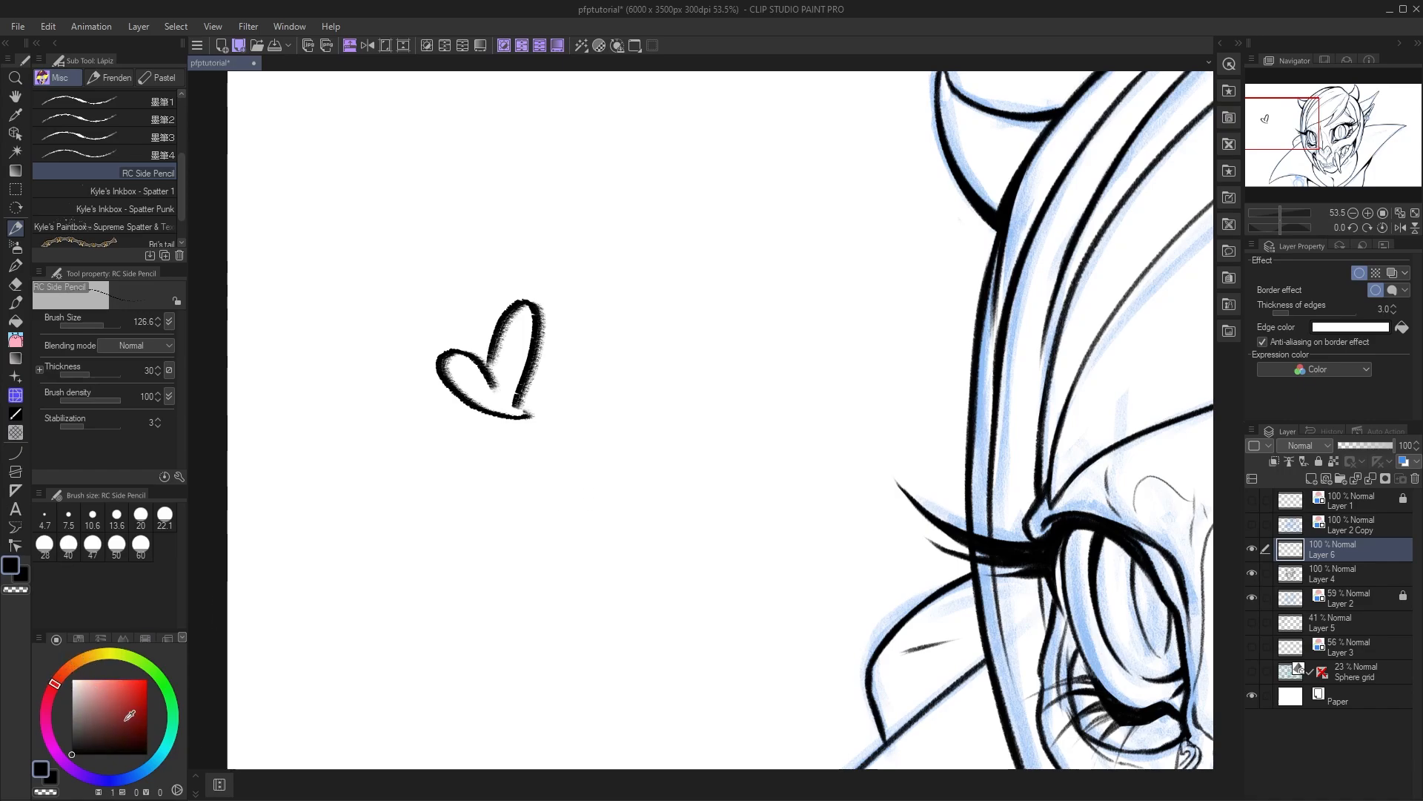
left_click_drag(125, 712, 181, 648)
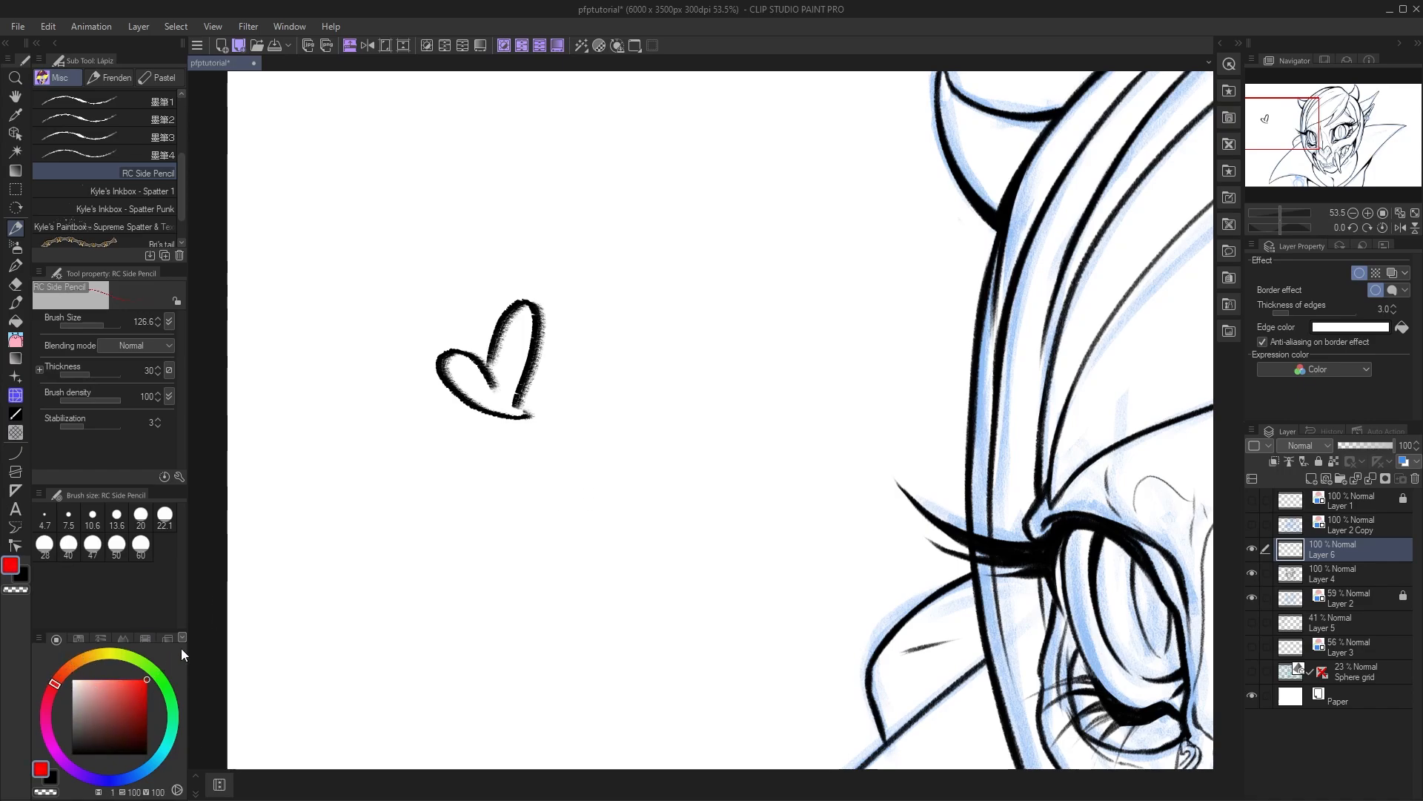
left_click(1338, 327)
left_click(990, 219)
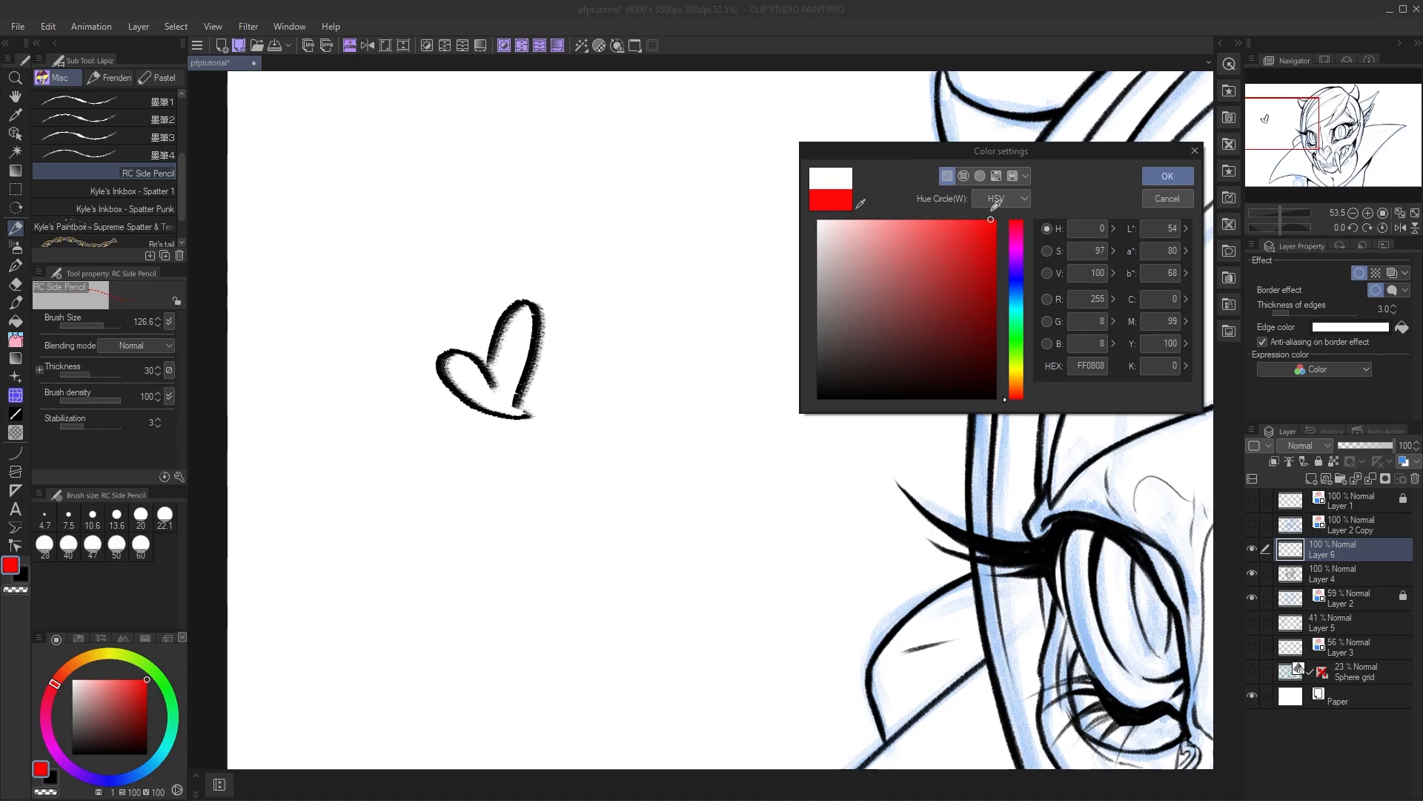
left_click(1168, 176)
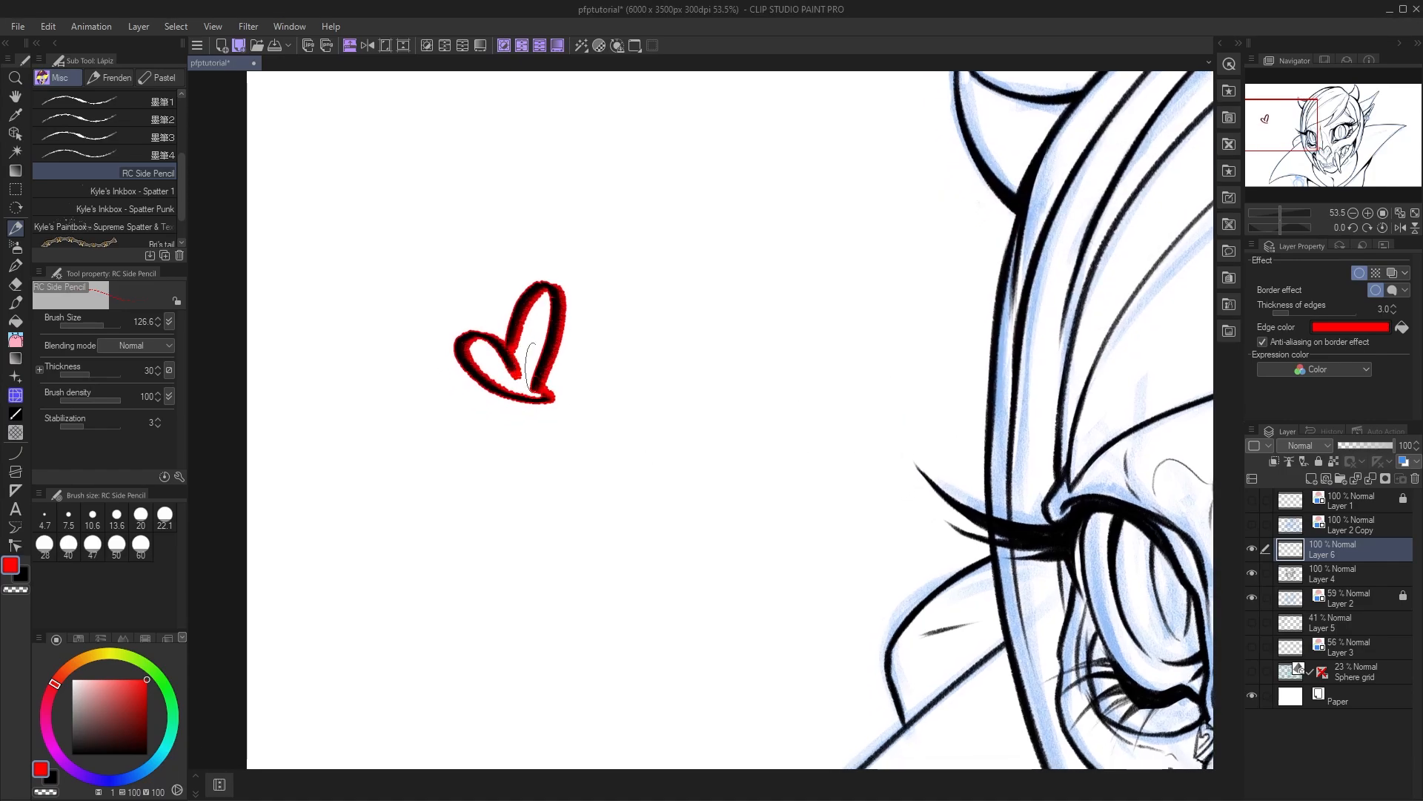
left_click_drag(1328, 302, 1305, 311)
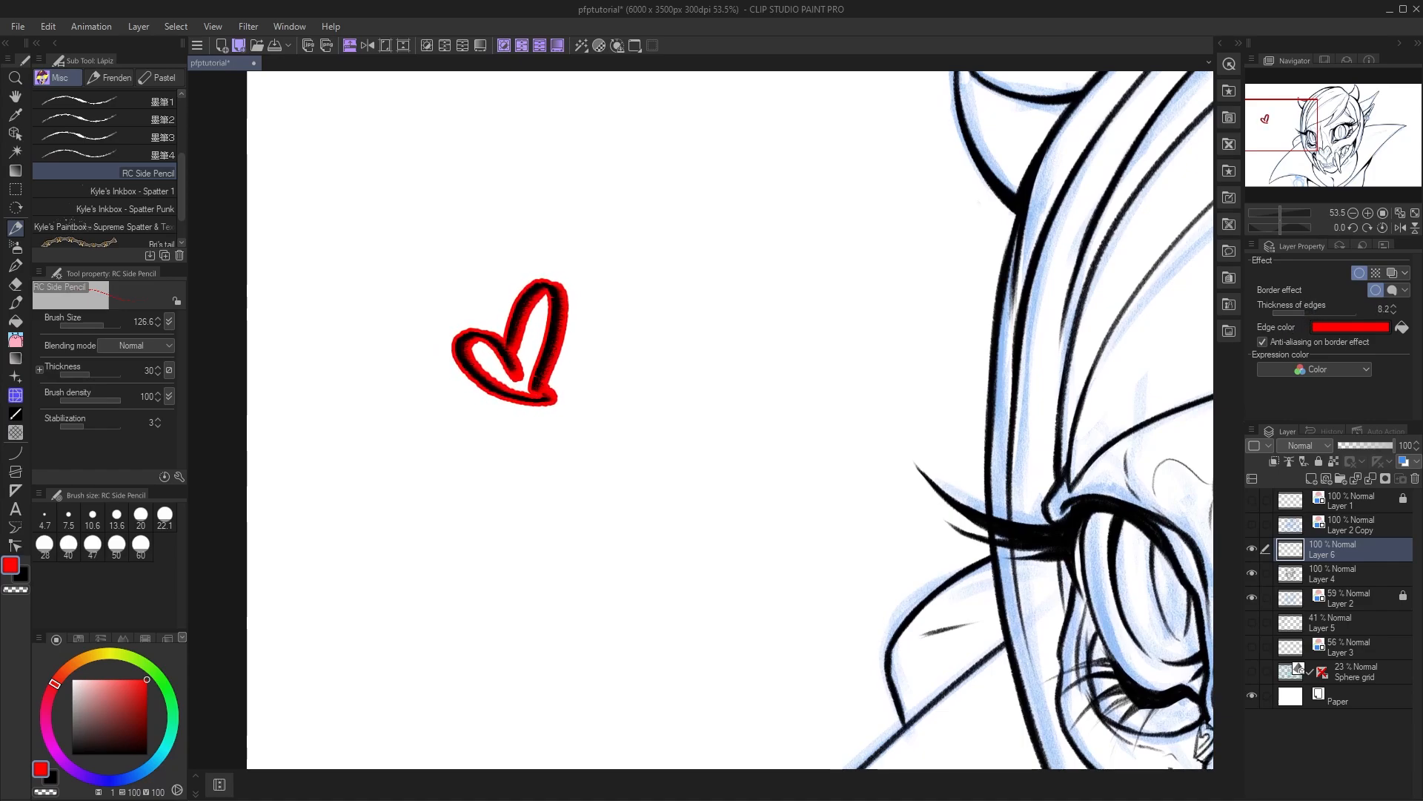
- Undo a red test stroke, switch the drawing color to black, and draw a second heart below the first
mouse_move(615, 463)
left_mouse_down()
mouse_move(675, 356)
mouse_move(655, 501)
left_mouse_up()
key("ctrl+z")
key("x")
left_click_drag(647, 447, 666, 493)
left_click_drag(654, 605, 645, 607)
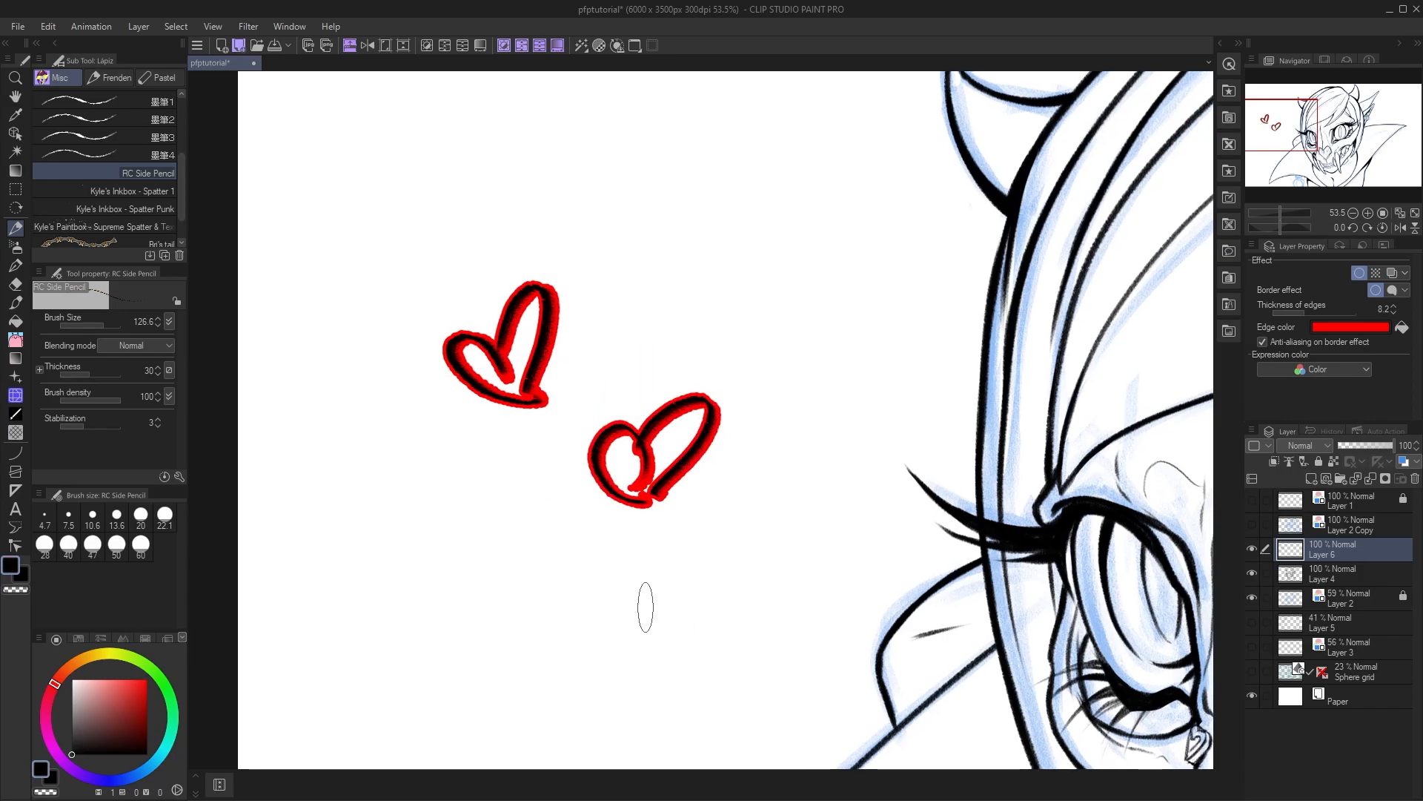
- Draw the outline of a high-heeled boot above the second heart with brush size 103
left_click_drag(582, 509, 559, 508)
left_click_drag(644, 355, 634, 349)
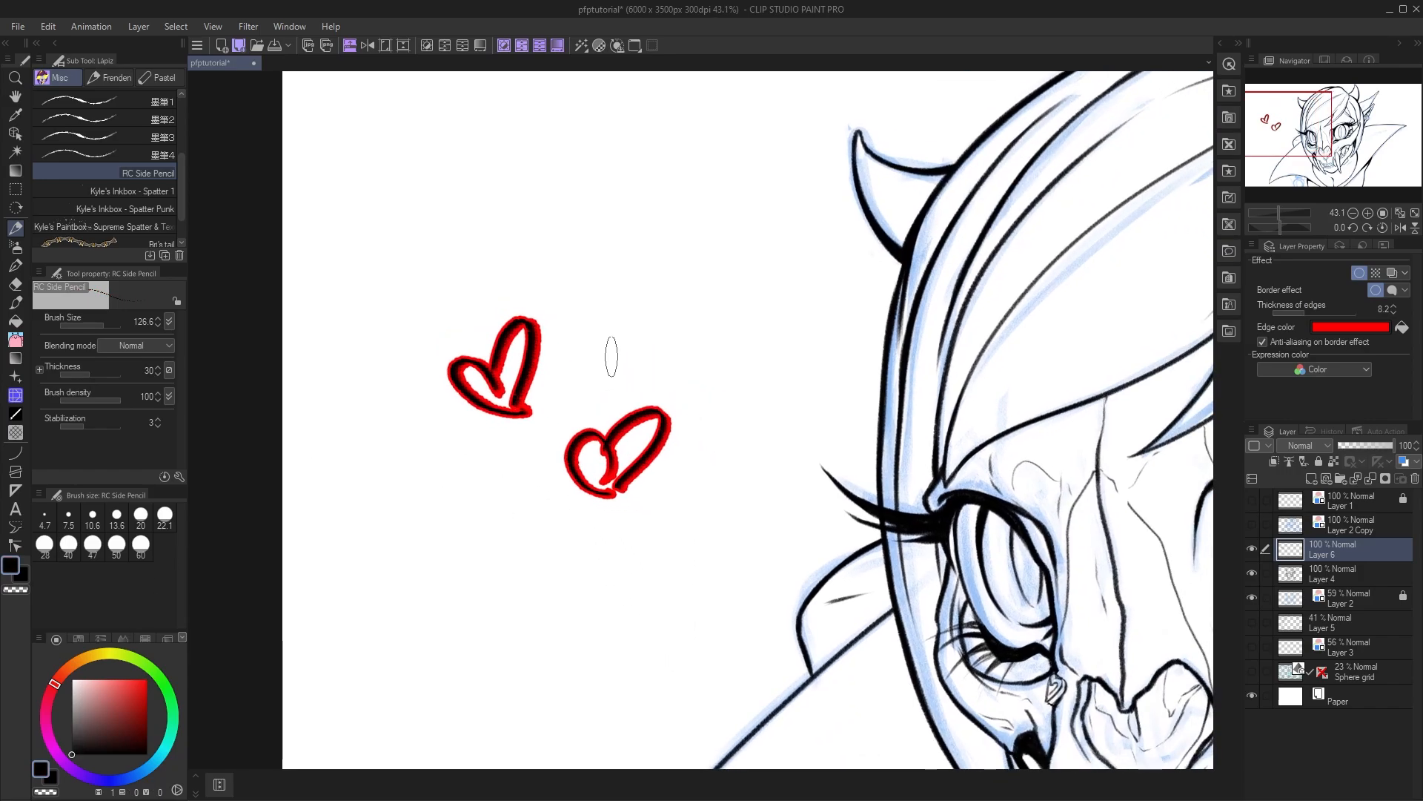
key("[")
mouse_move(613, 217)
left_mouse_down()
mouse_move(598, 338)
mouse_move(567, 382)
mouse_move(614, 377)
mouse_move(638, 347)
mouse_move(636, 371)
mouse_move(653, 365)
mouse_move(642, 218)
left_mouse_up()
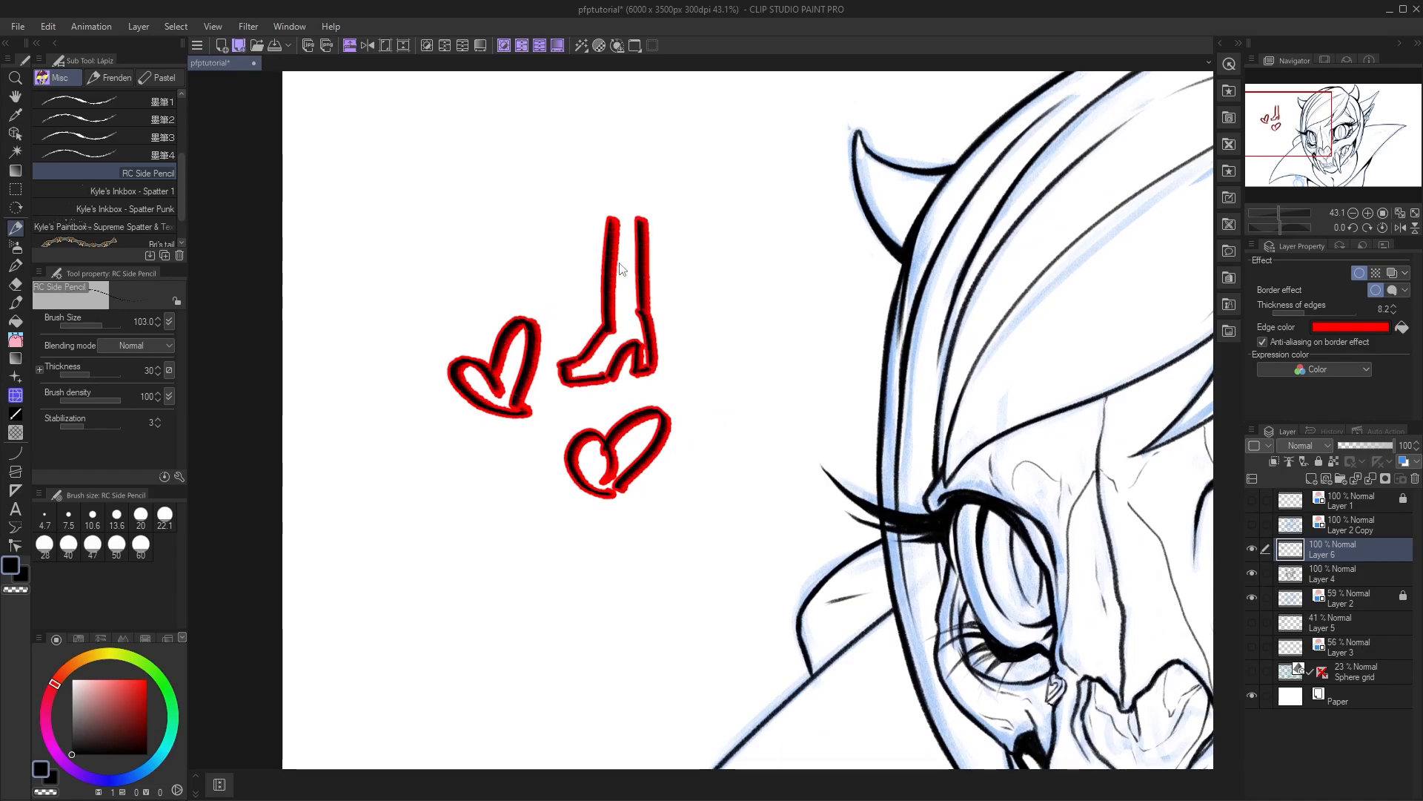
- Create Layer 7 with a white border 6.4 thick and draw slanted lace strokes down the boot's front edge
key("[")
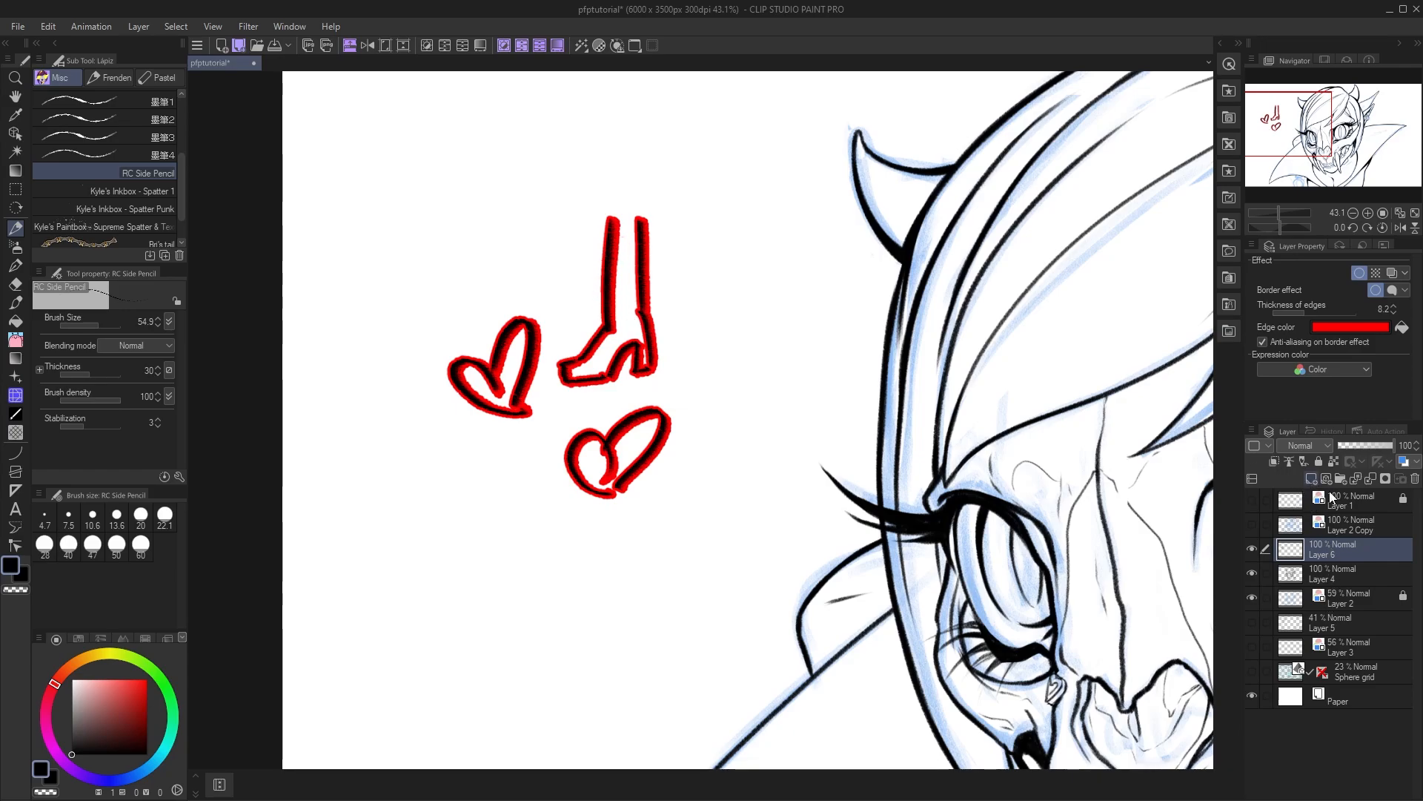
left_click(1312, 479)
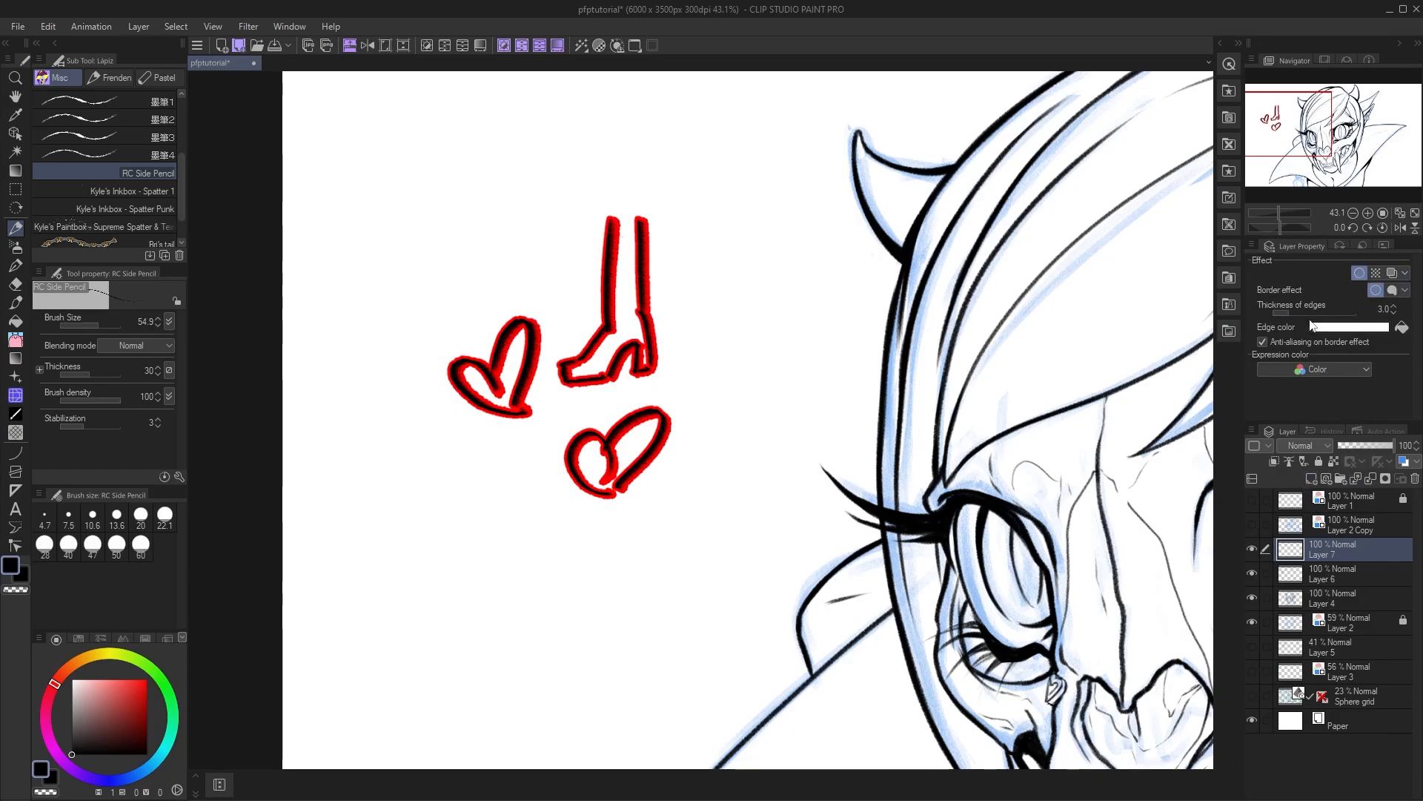
left_click_drag(1289, 317, 1301, 314)
mouse_move(620, 246)
left_mouse_down()
mouse_move(597, 275)
mouse_move(599, 316)
left_mouse_up()
left_click_drag(616, 309, 599, 329)
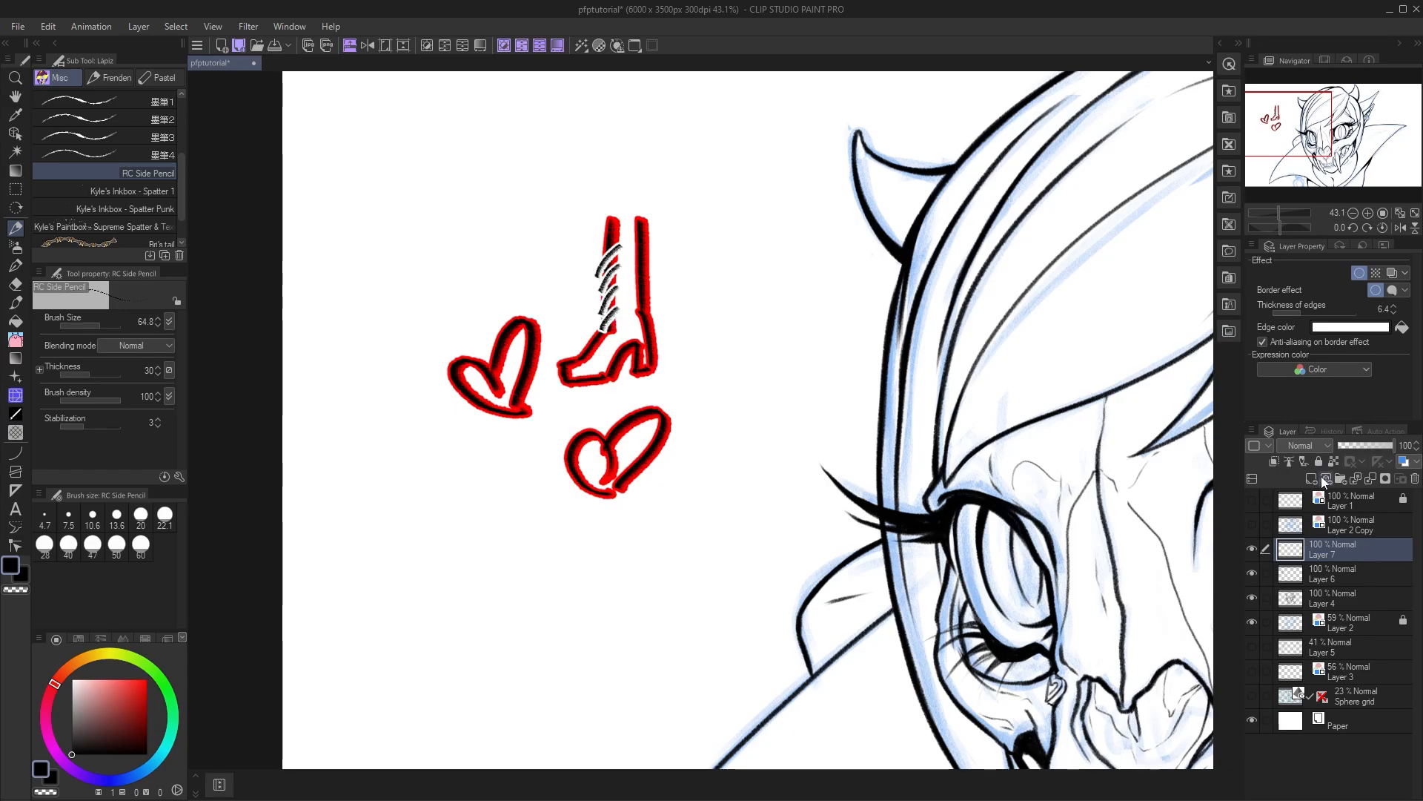
- Draw opposing lace strokes across the boot on a new white-bordered Layer 8 and rasterize that layer
left_click(1313, 479)
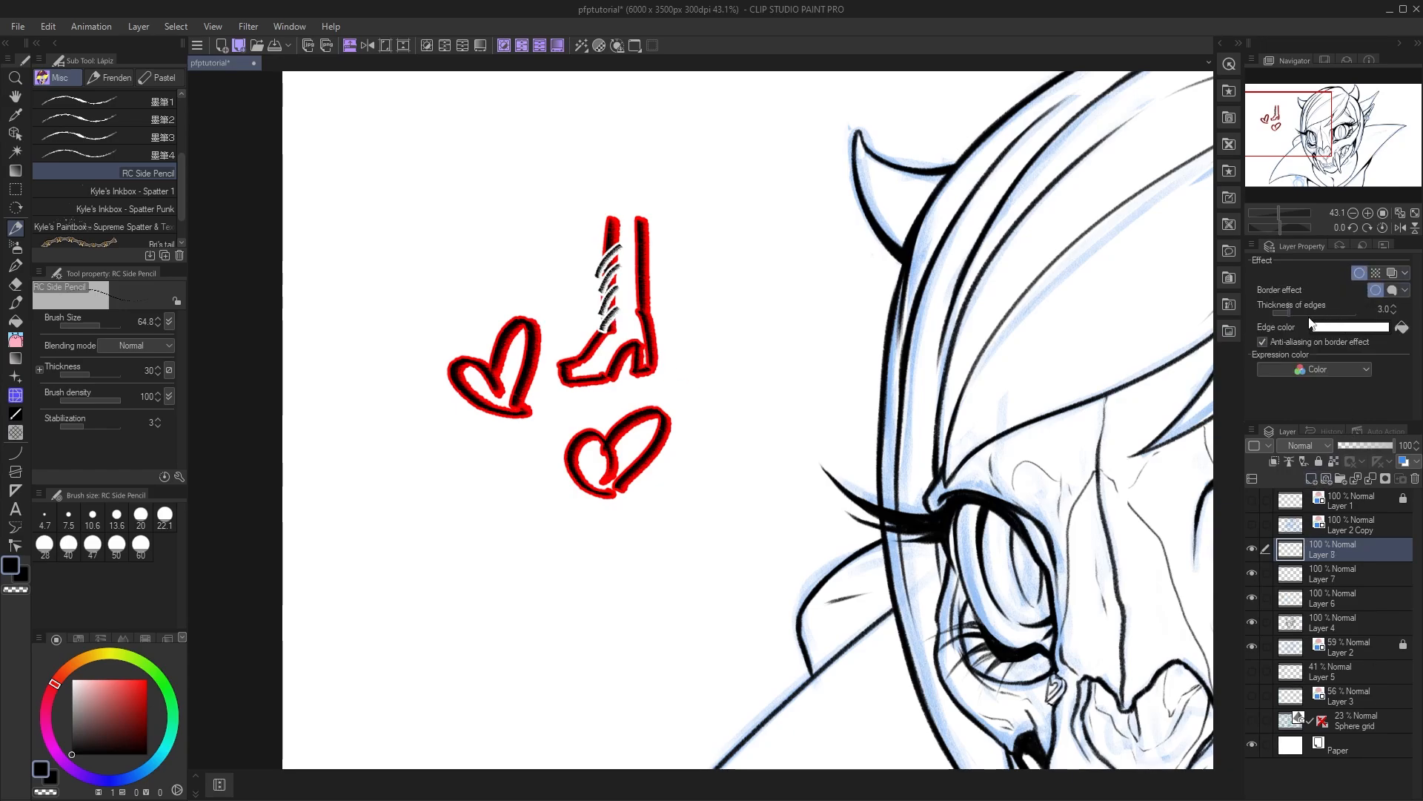
left_click(1307, 312)
left_click_drag(604, 333, 608, 257)
right_click(1319, 543)
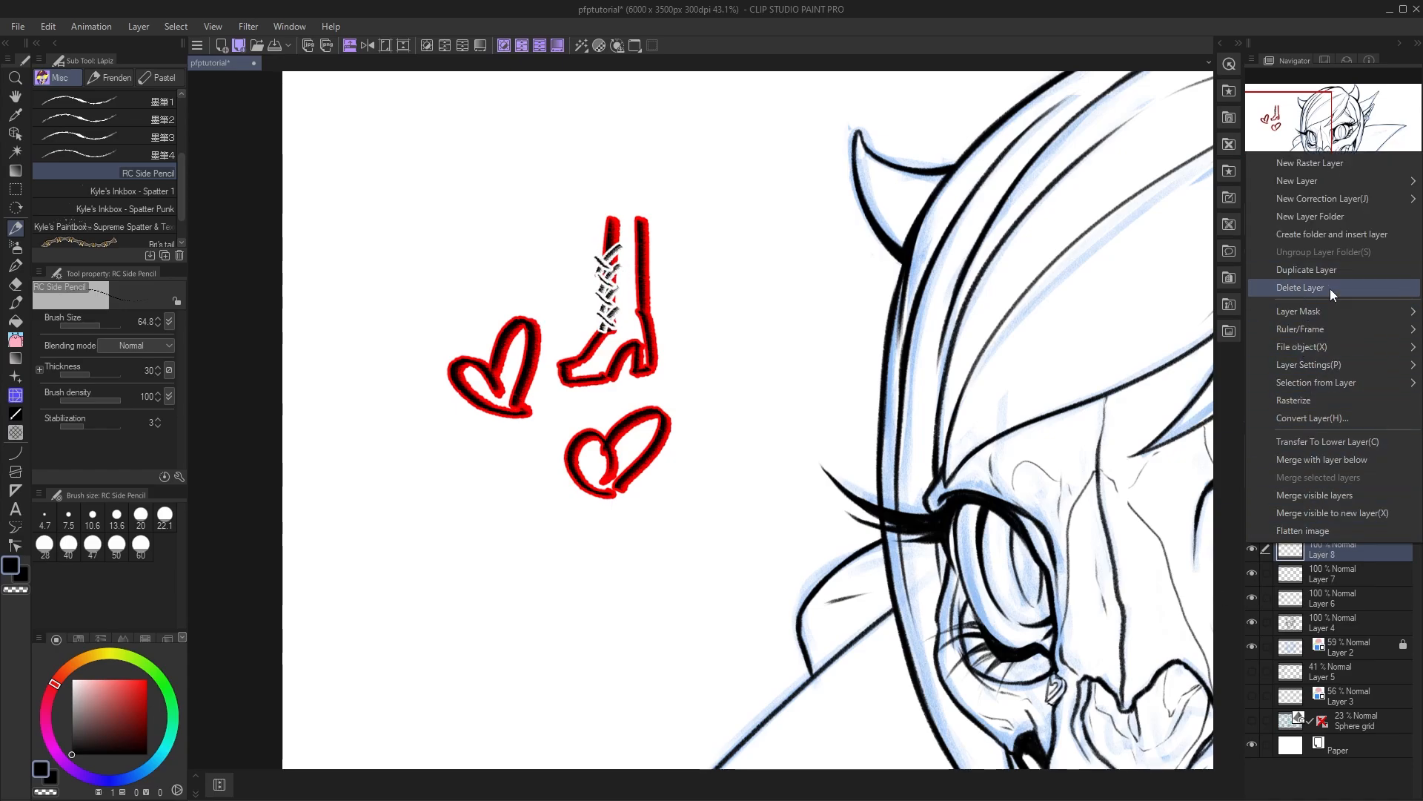
left_click(1319, 398)
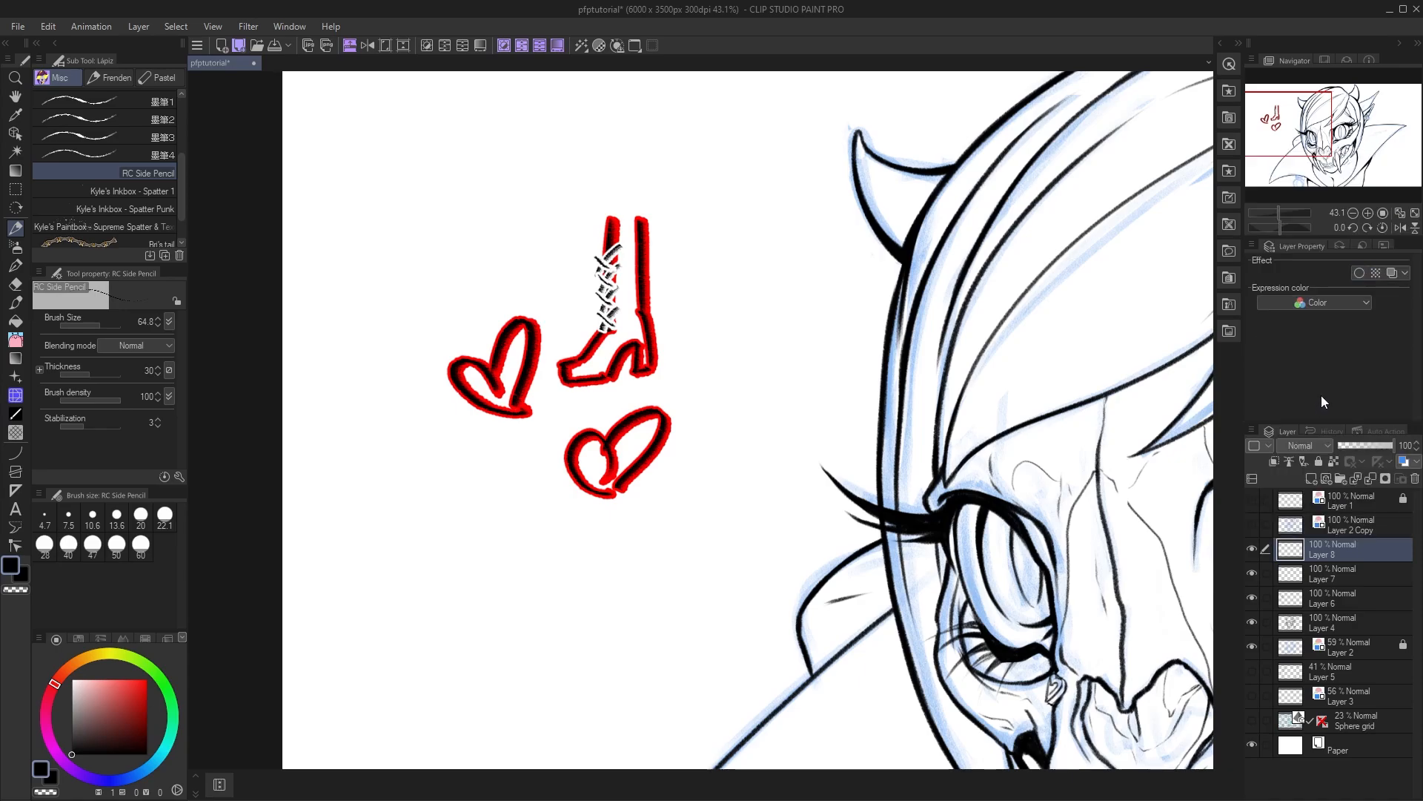
- Switch to the Más fuerte eraser for the boot laces and reduce its brush size to 13.5
left_click(631, 273, "ctrl")
key("e")
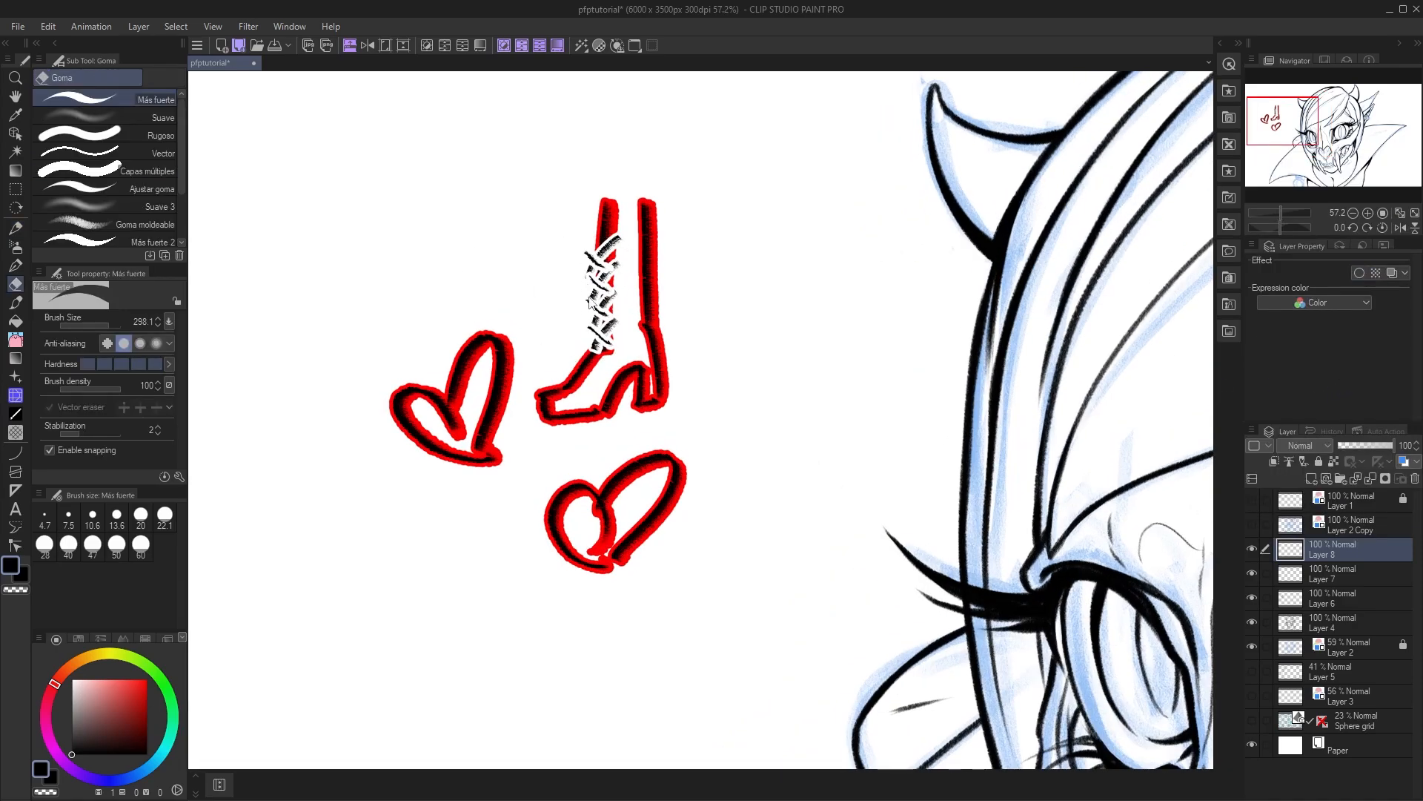
key("bracketleft")
key("bracketleft")
key("bracketleft")
key("bracketleft")
key("bracketleft")
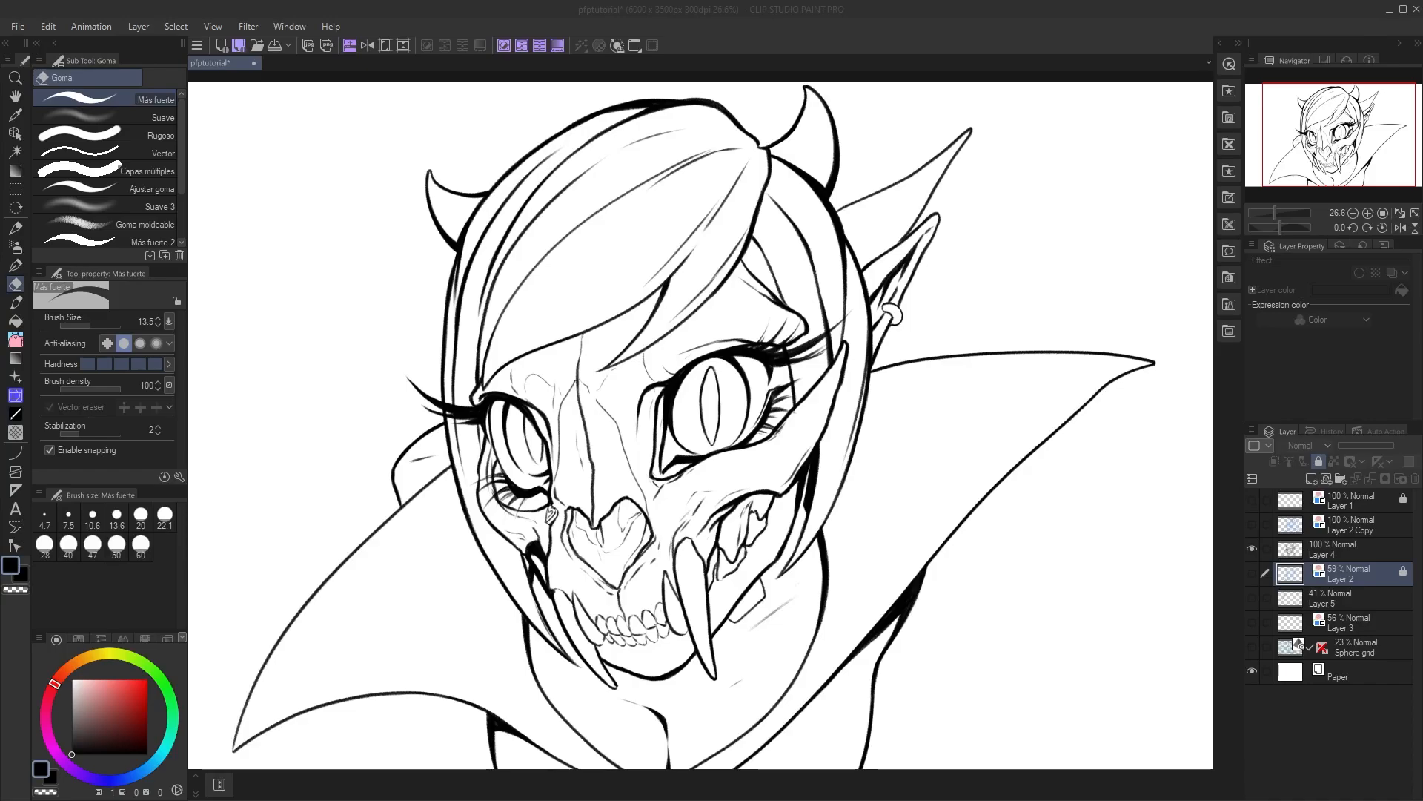
- Add a new raster layer for flat color beneath line-art Layer 4 and activate the Referir a otras capas fill
left_click(1304, 553)
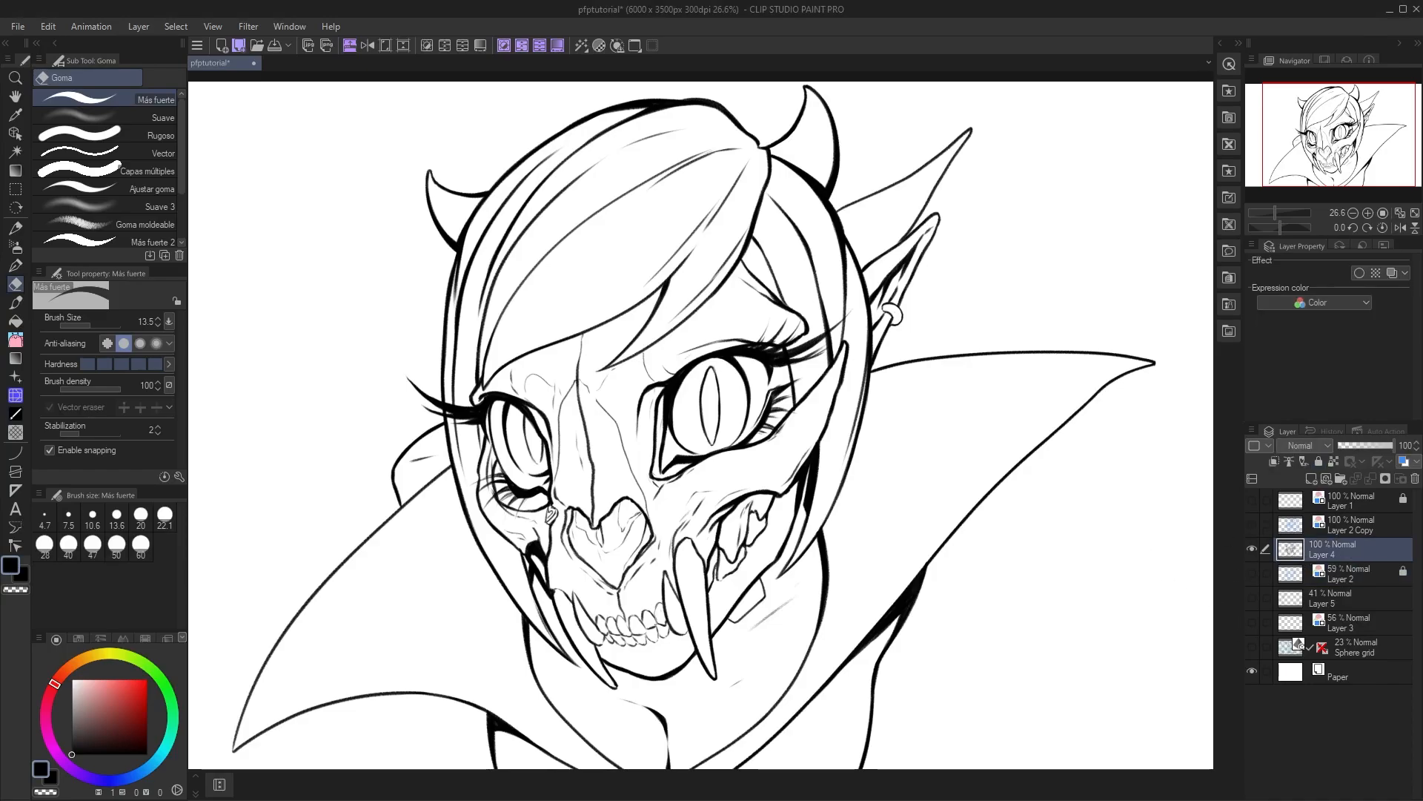
left_click(1311, 480)
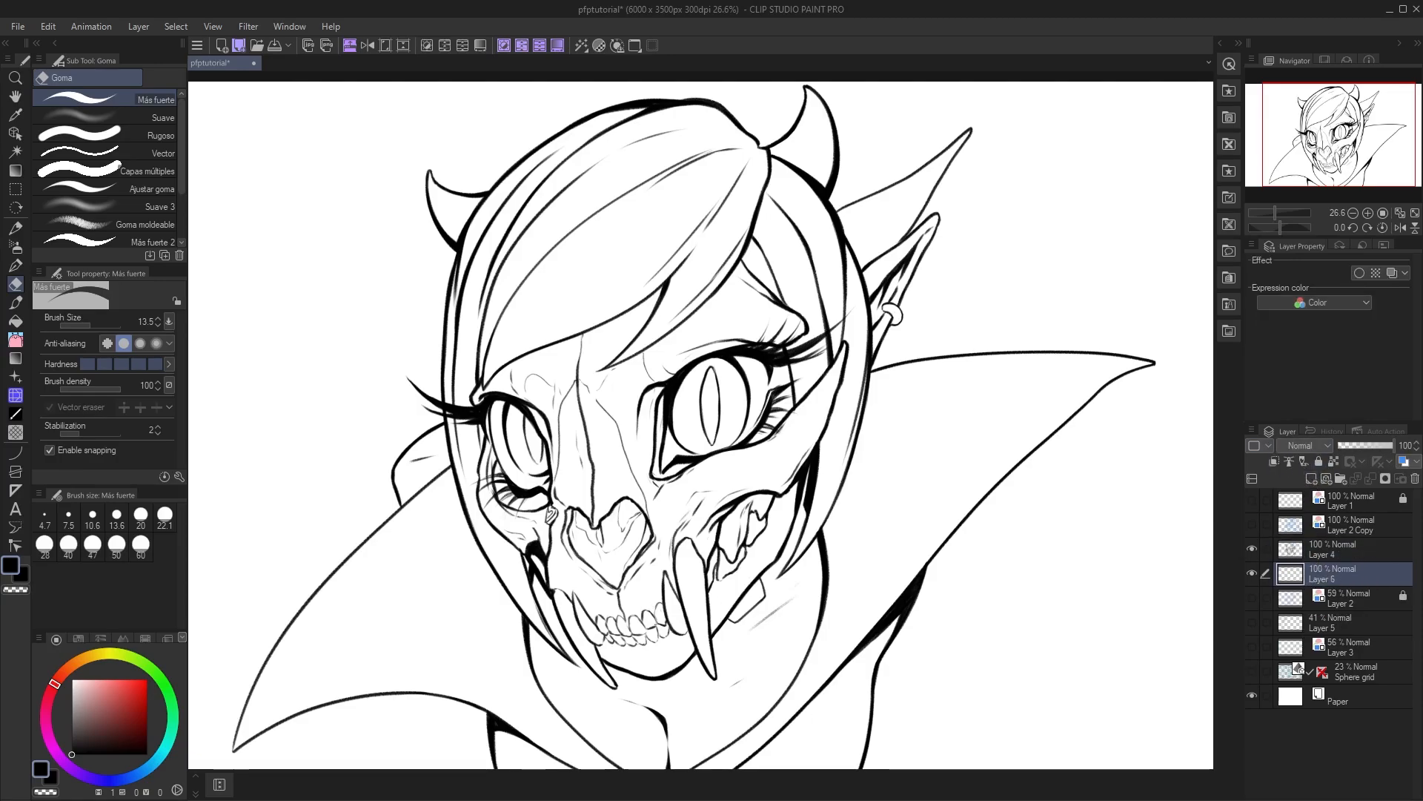
left_click(14, 320)
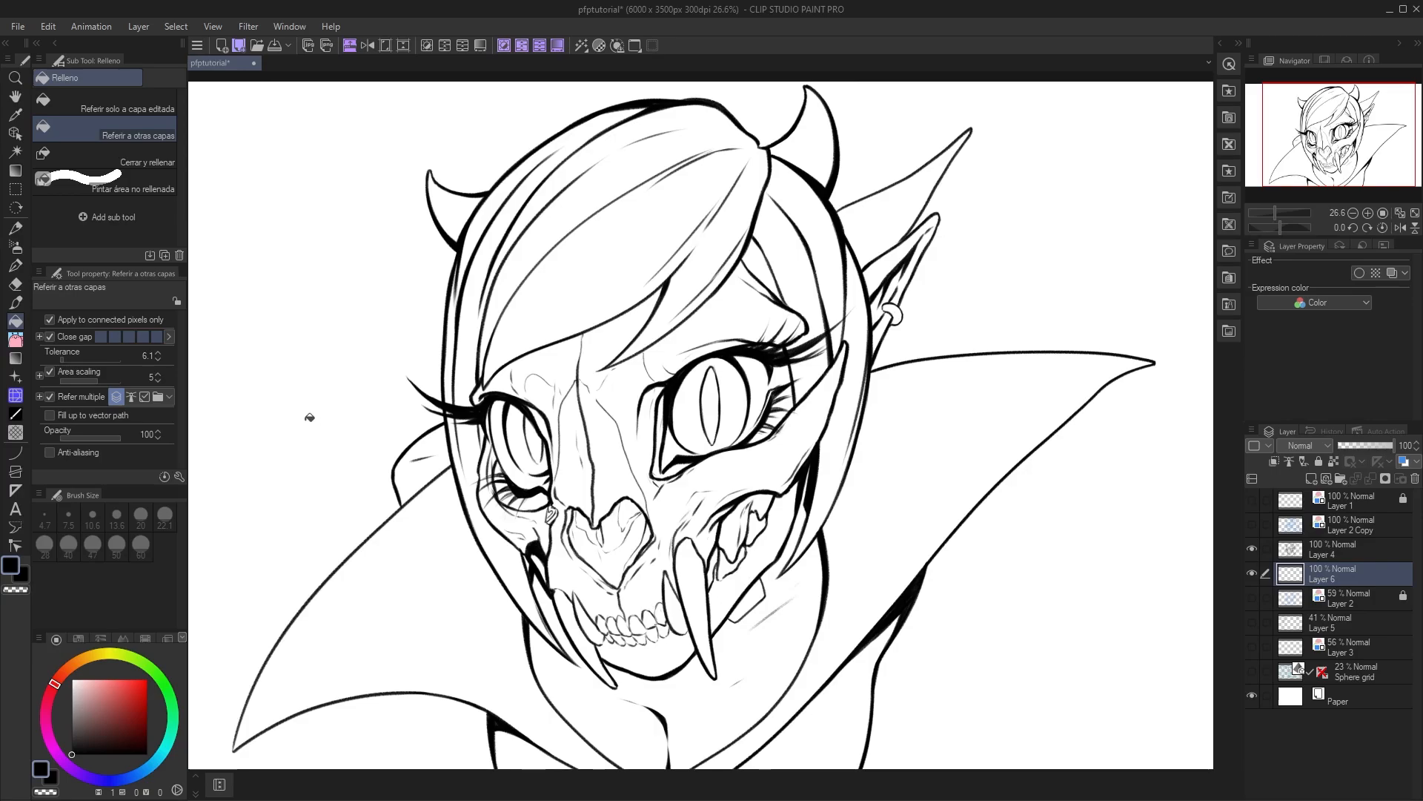
- Switch from the fill tool to the Bri's pencil brush
key("b")
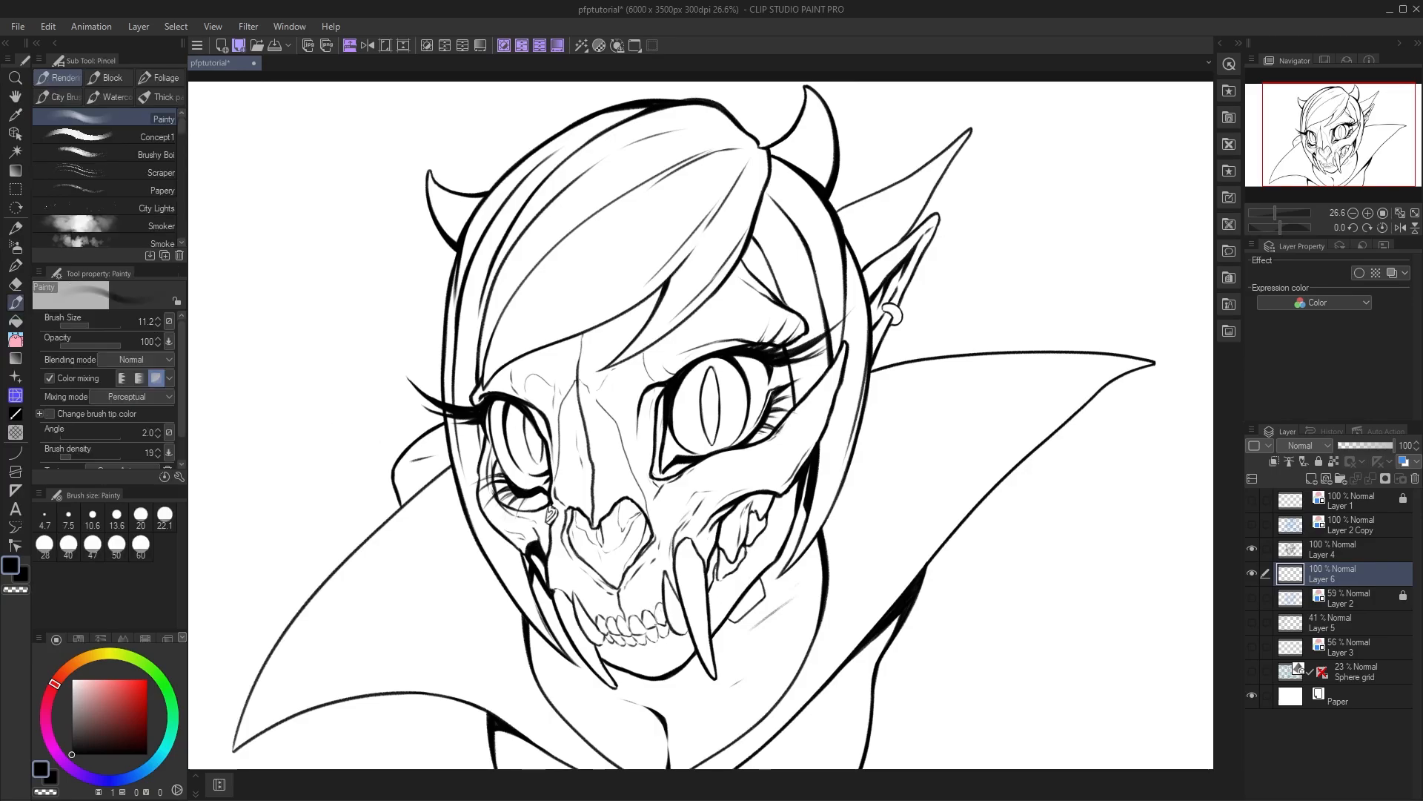
left_click(23, 229)
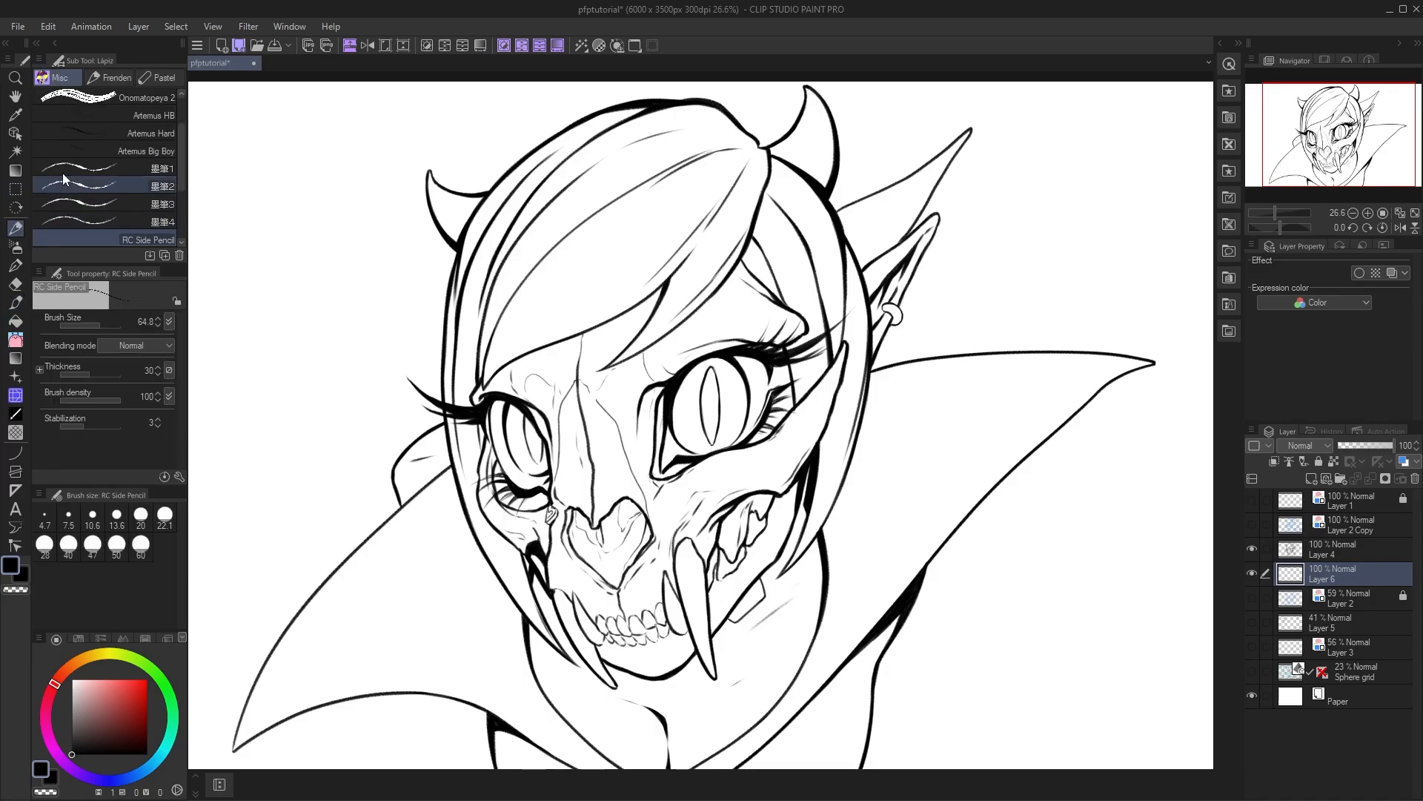
scroll(133, 111, "up", 3)
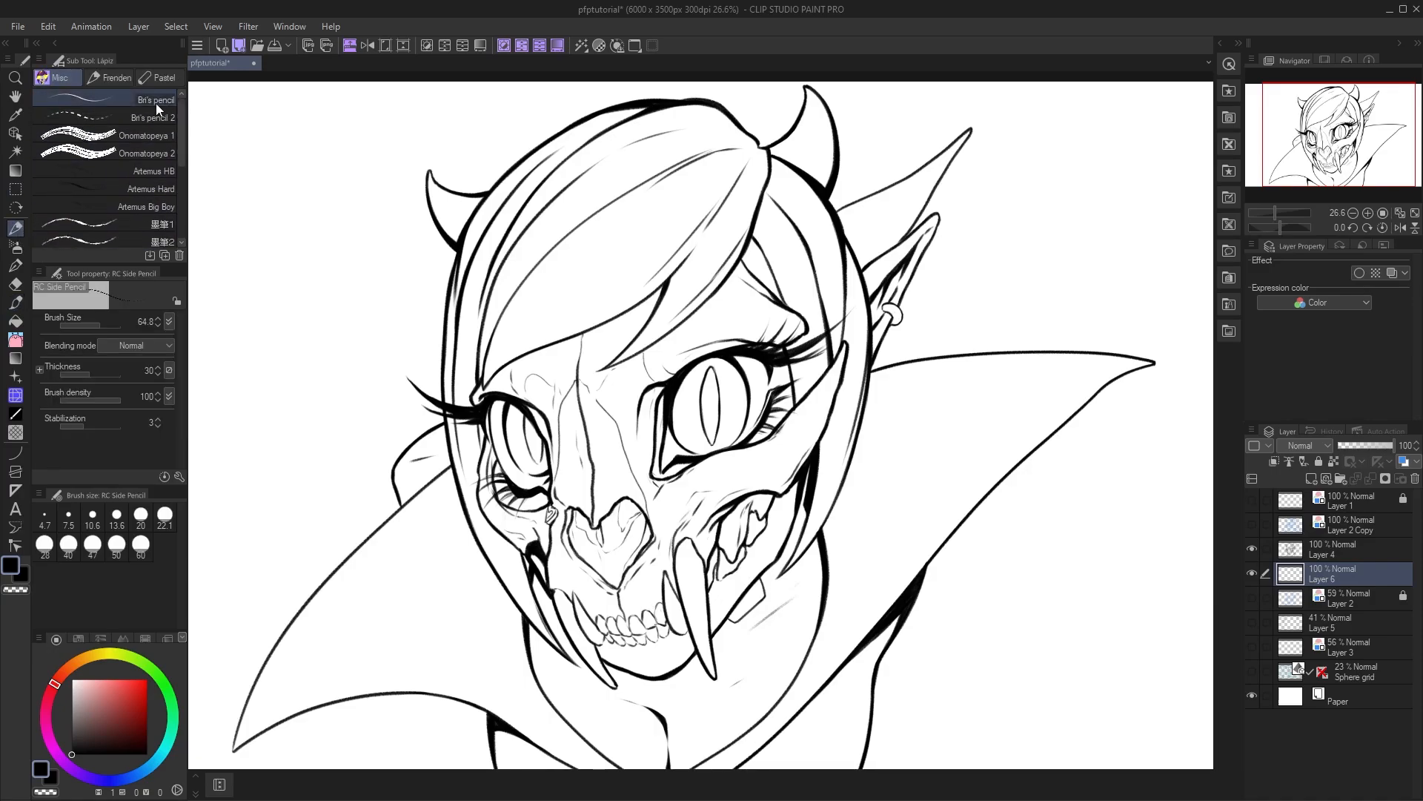
left_click(152, 101)
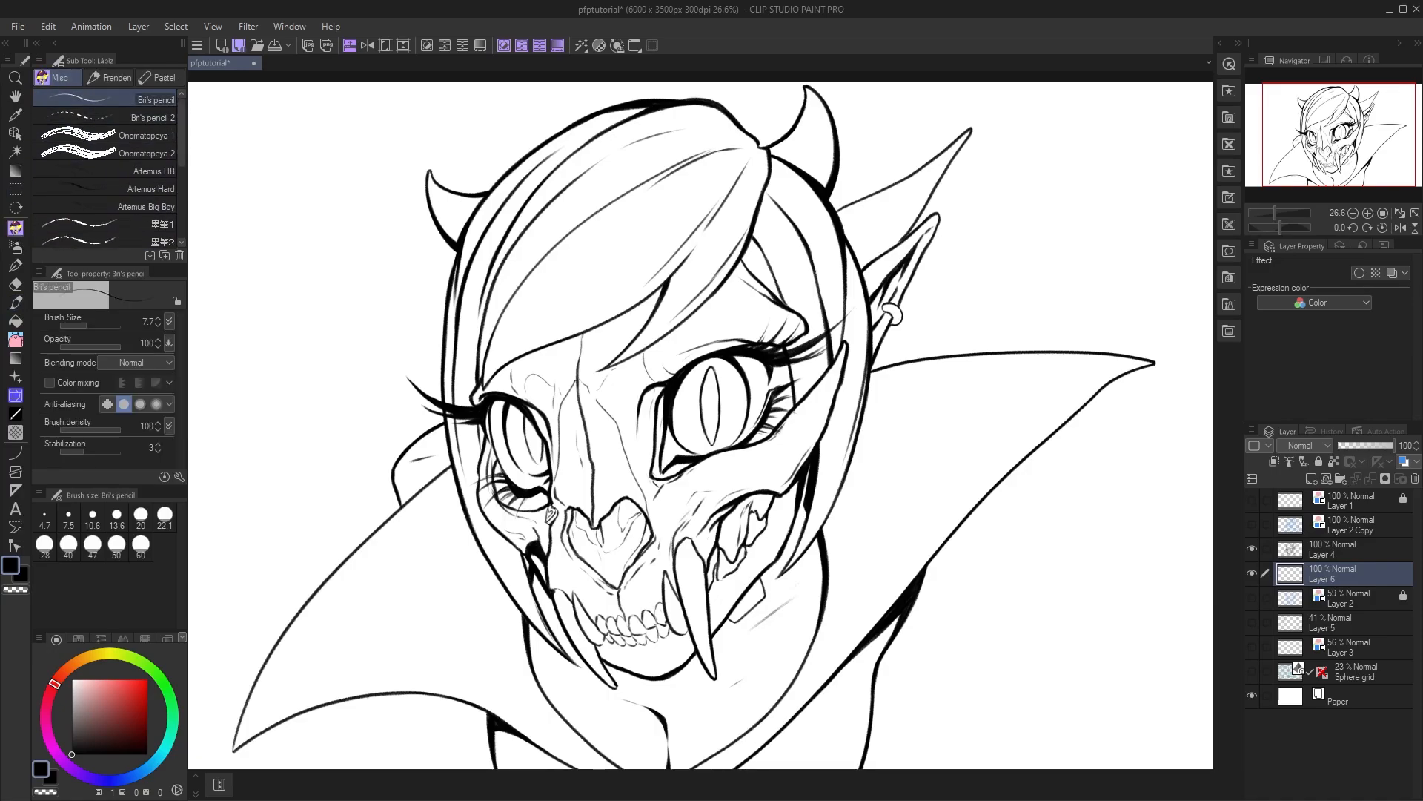
- Open the reference picture image (1) and dock it in a narrow pane beside the drawing, framing the character with the bare leg
left_click(256, 45)
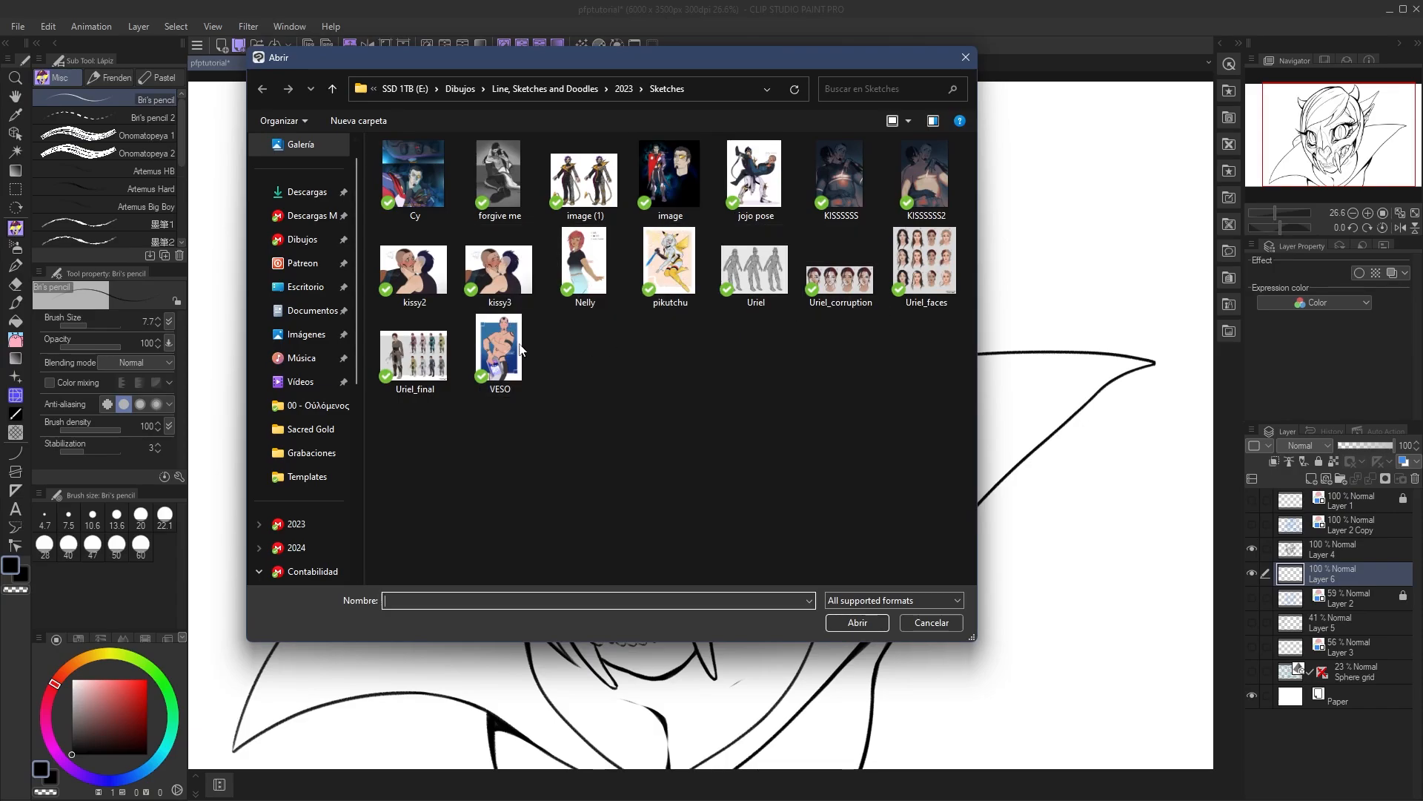
double_click(561, 187)
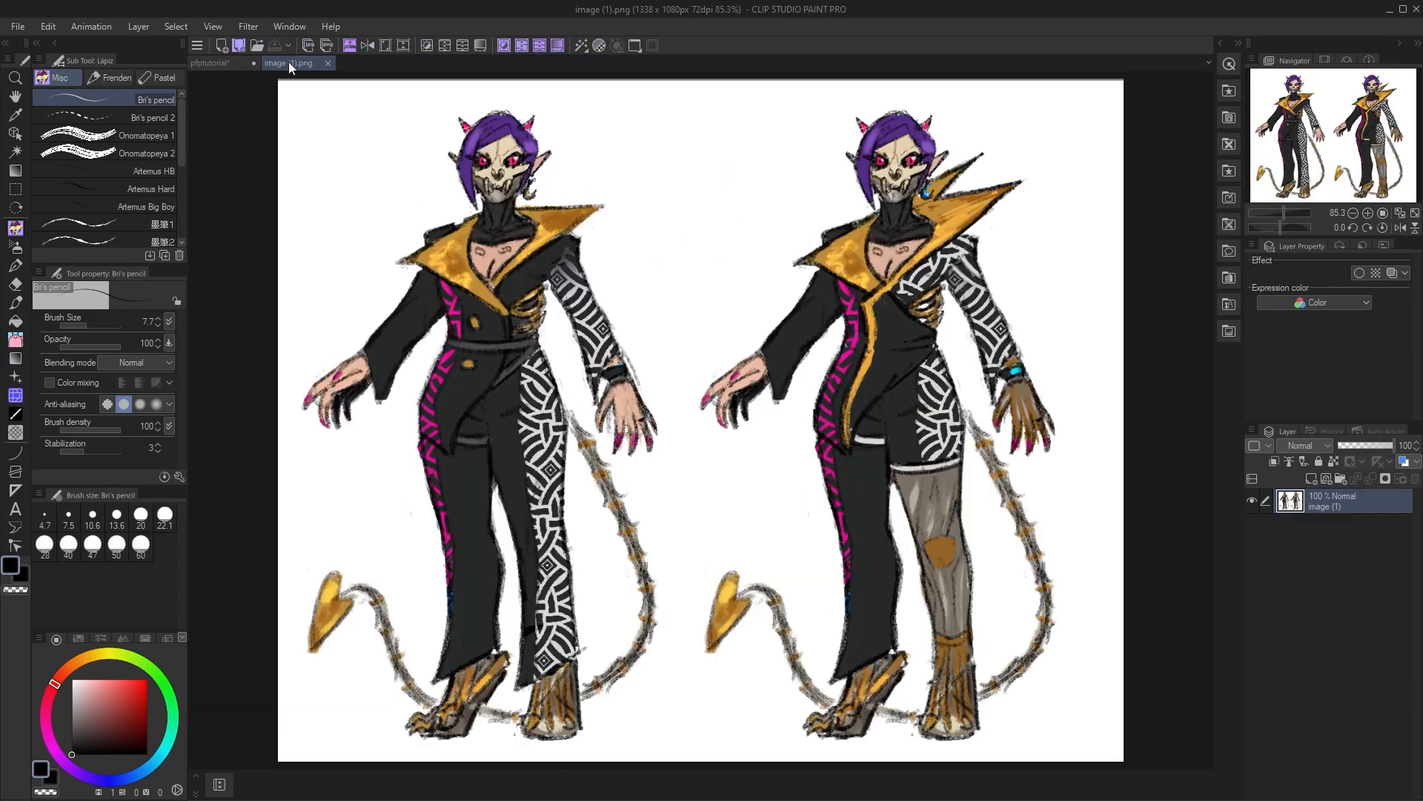
left_click_drag(289, 64, 197, 87)
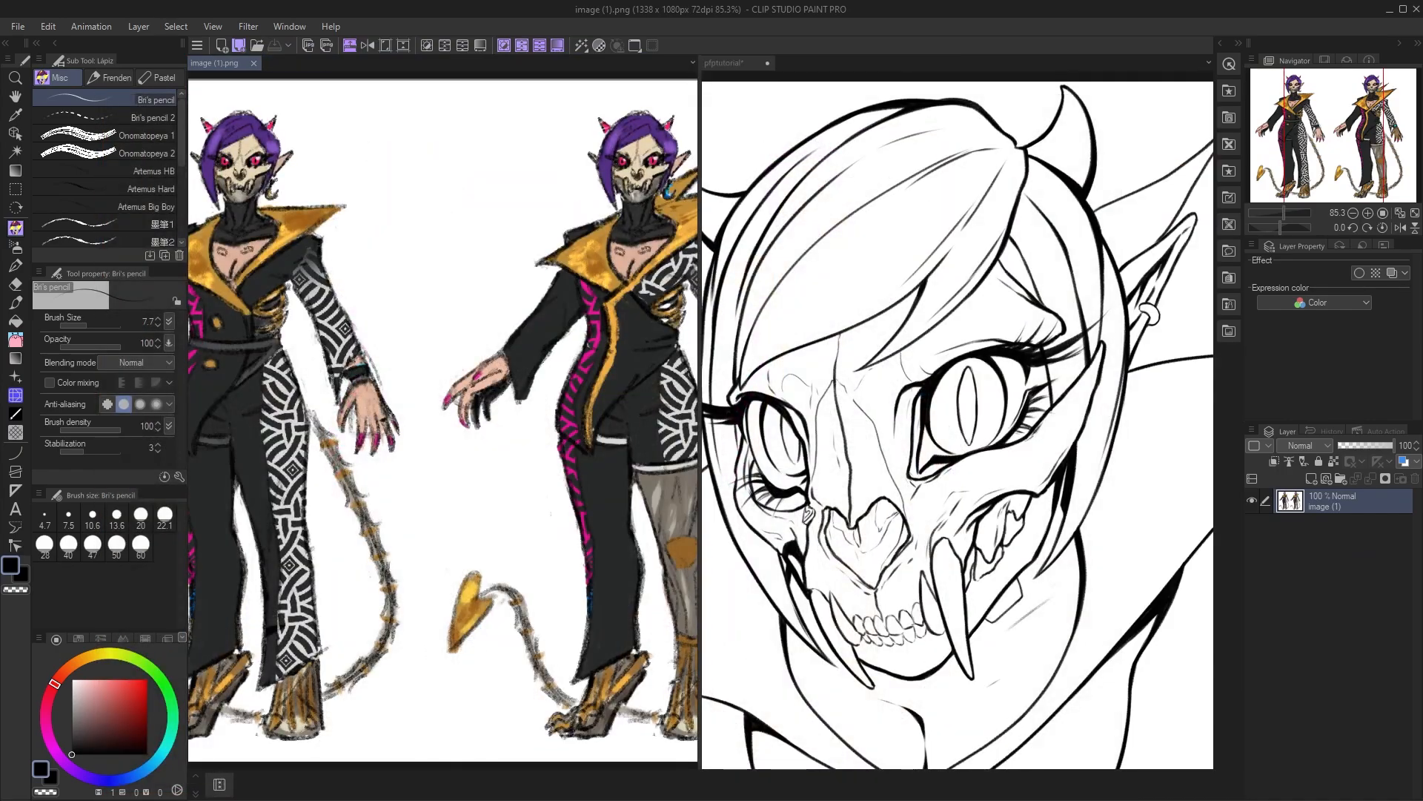
left_click_drag(699, 224, 382, 342)
left_click_drag(344, 526, 222, 545)
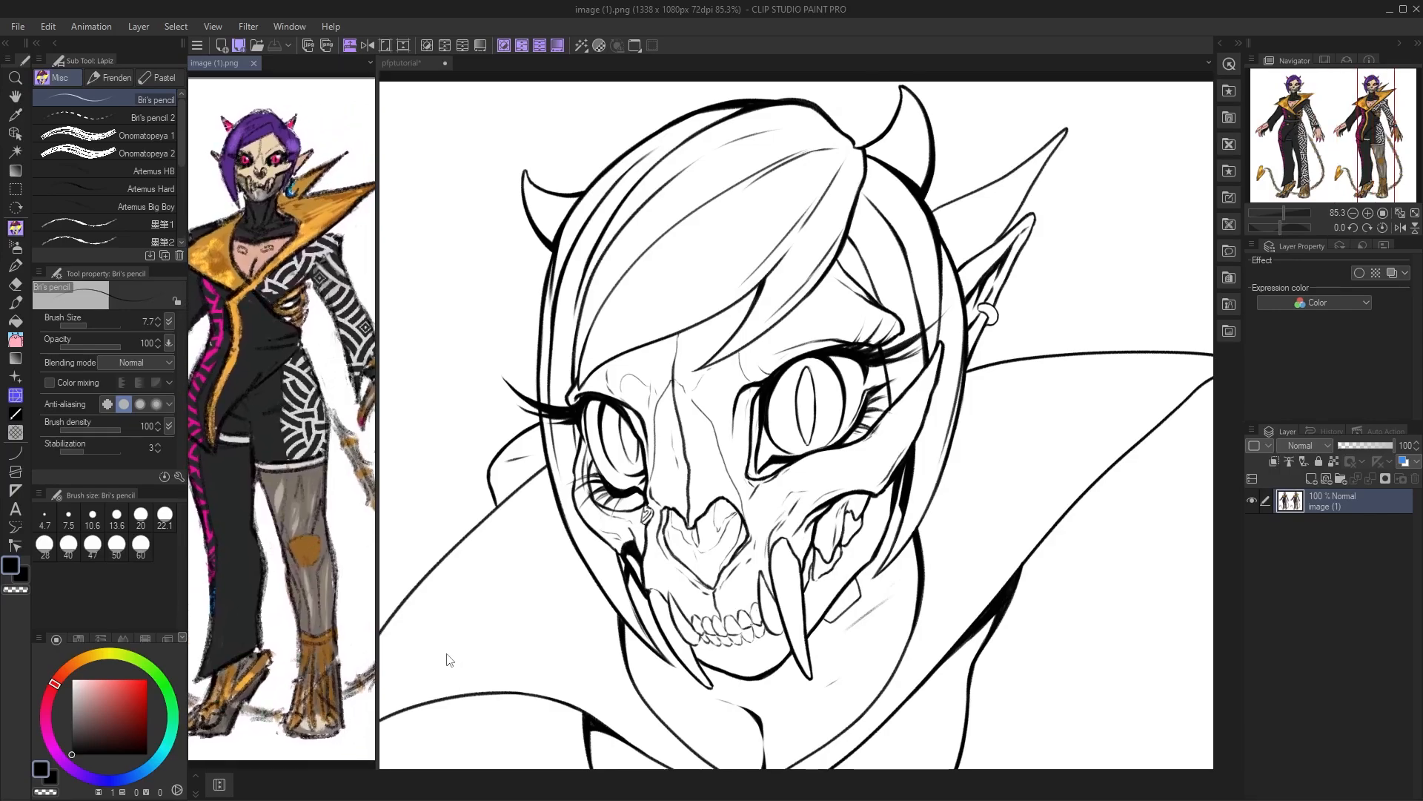
left_click_drag(316, 563, 289, 607)
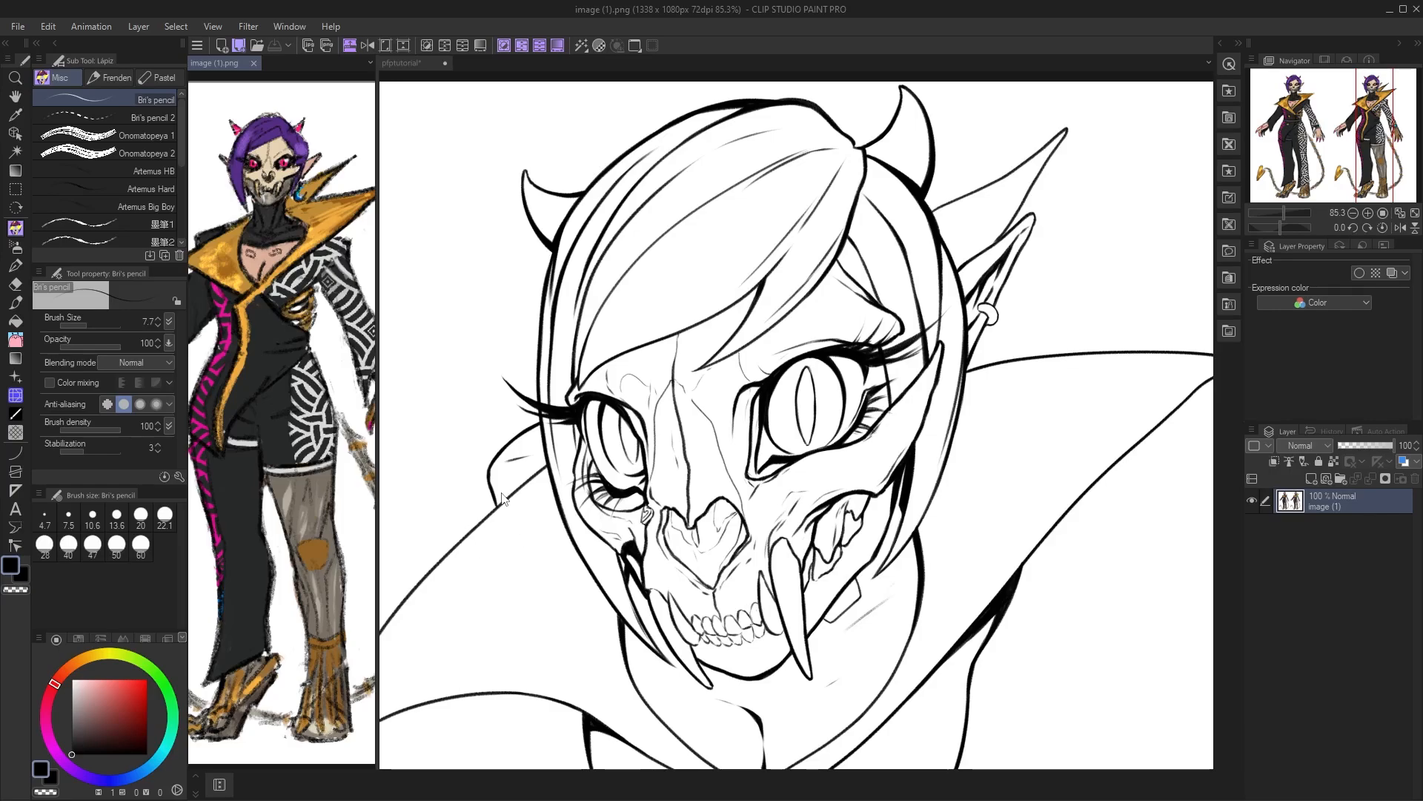
- Temporarily collapse and hide the palettes to enlarge both canvases, and restore them
left_click(37, 46)
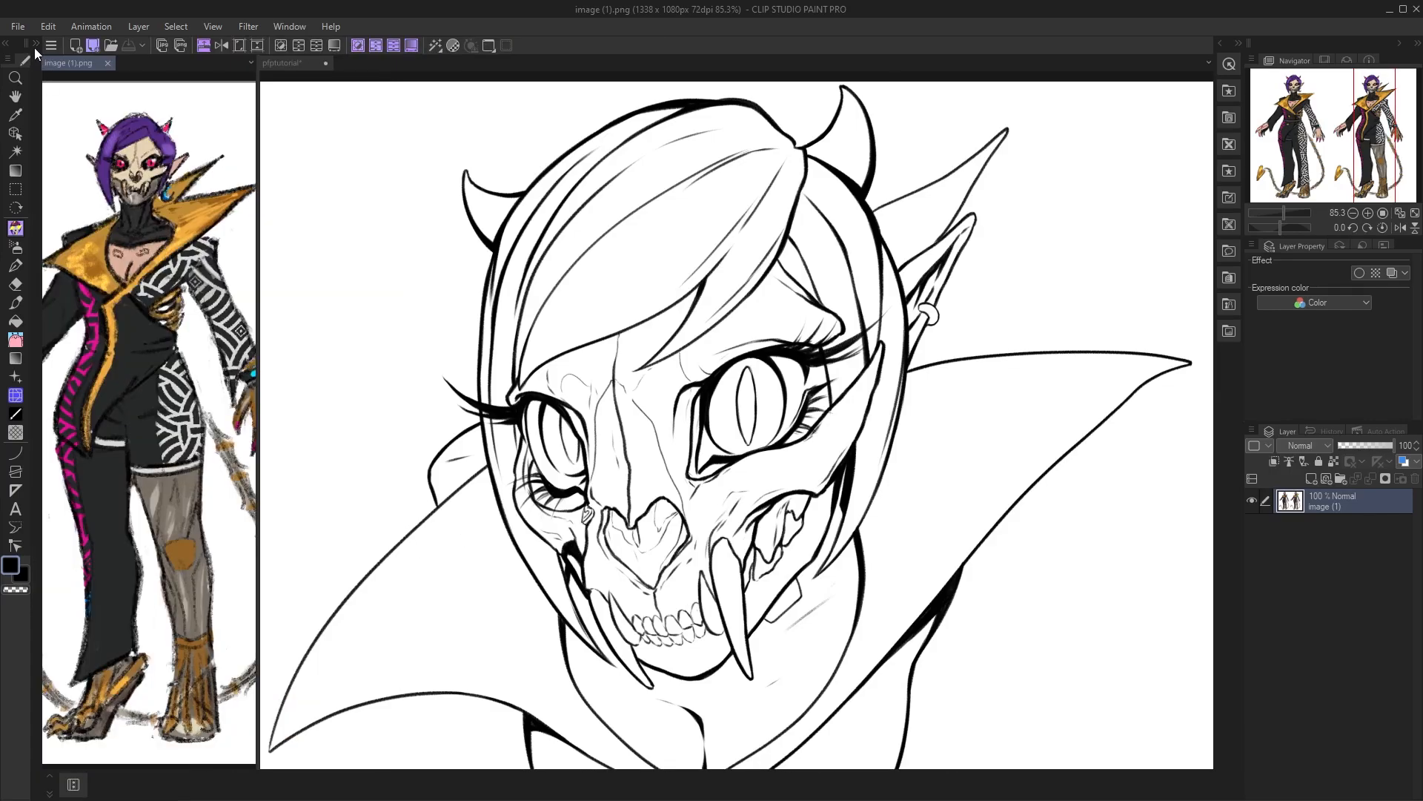
left_click(34, 45)
left_click_drag(291, 453, 298, 450)
key("Tab")
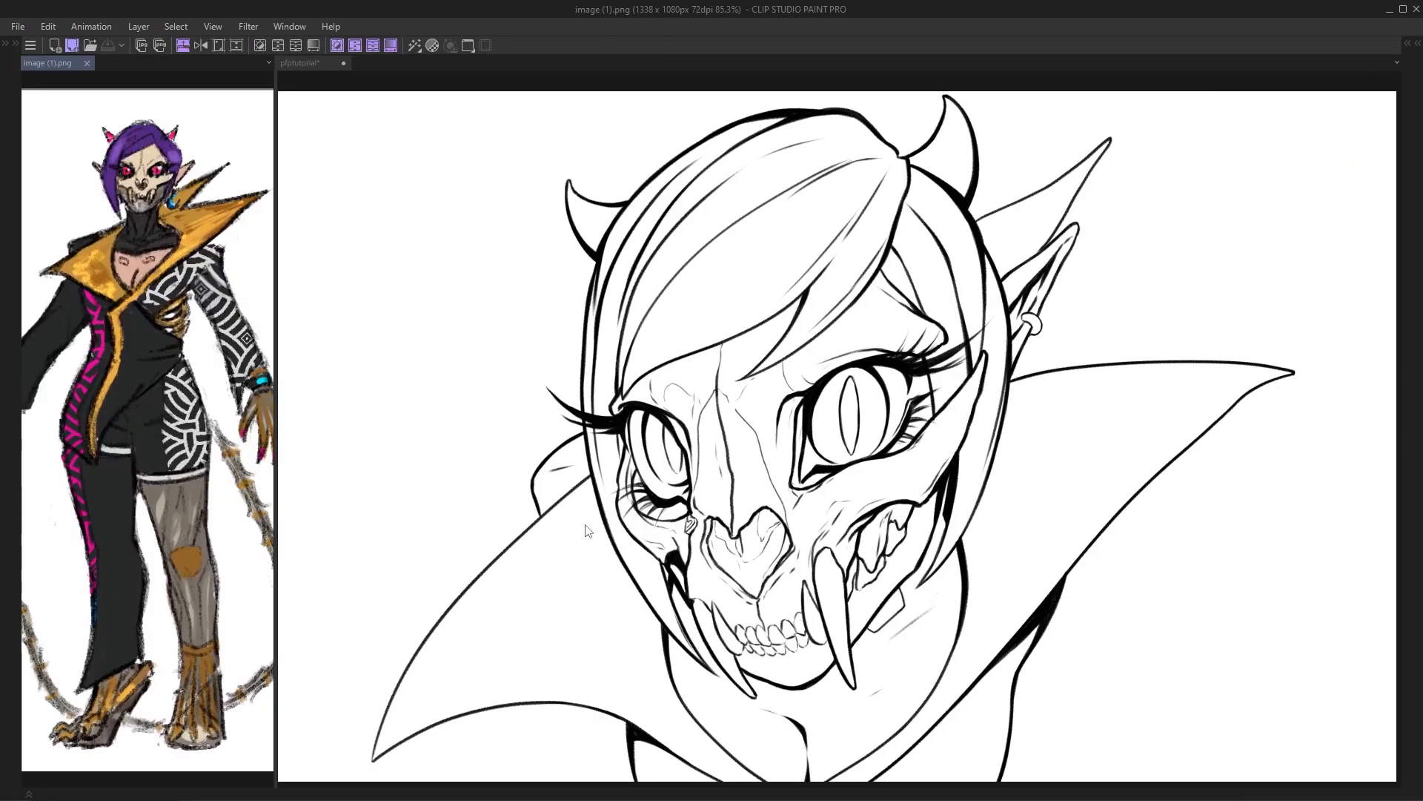
key("Tab")
key("Tab")
key("Tab")
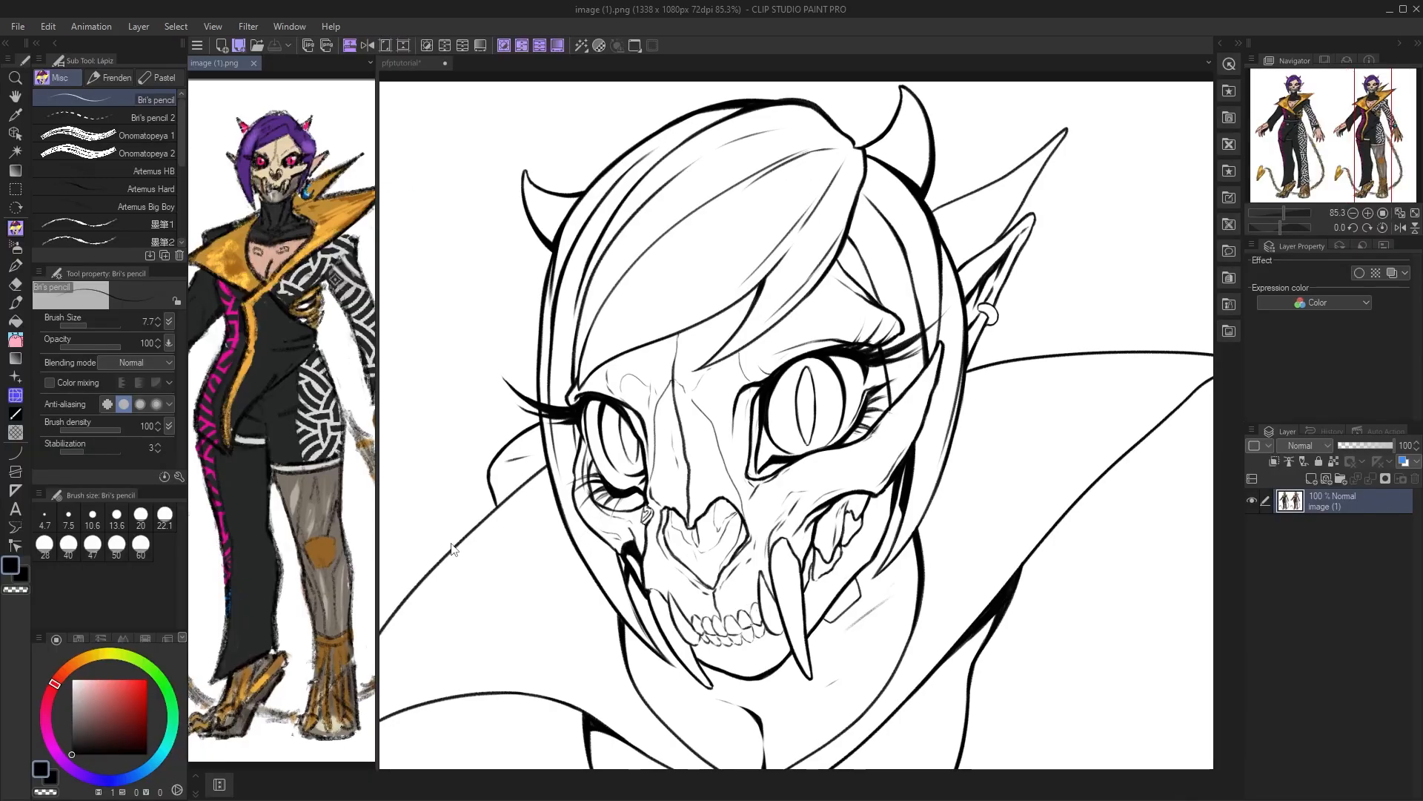
- Sample the purple of the reference character's hair, choose the fill tool and make the line-art drawing the active canvas
left_click_drag(317, 553, 325, 539)
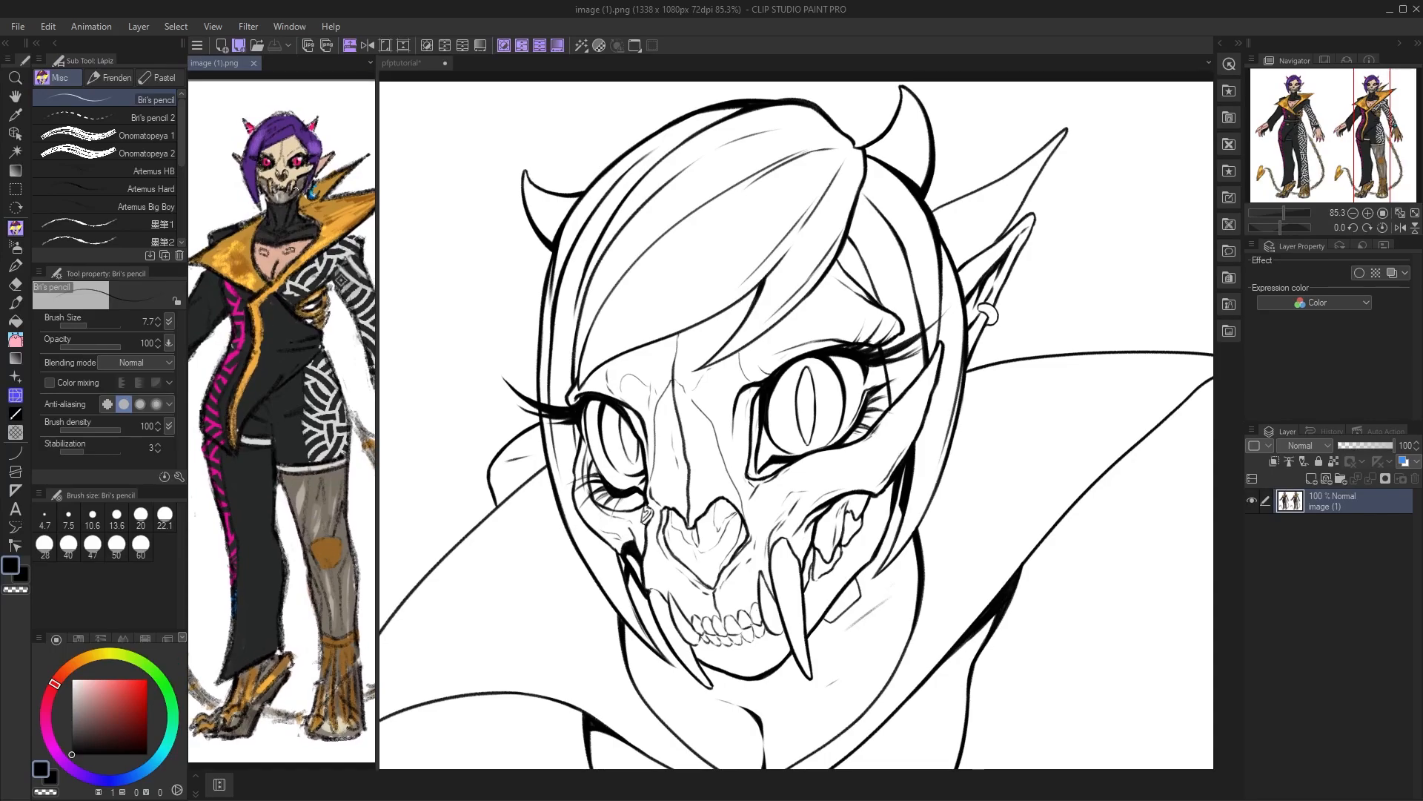
left_click(282, 134, "alt")
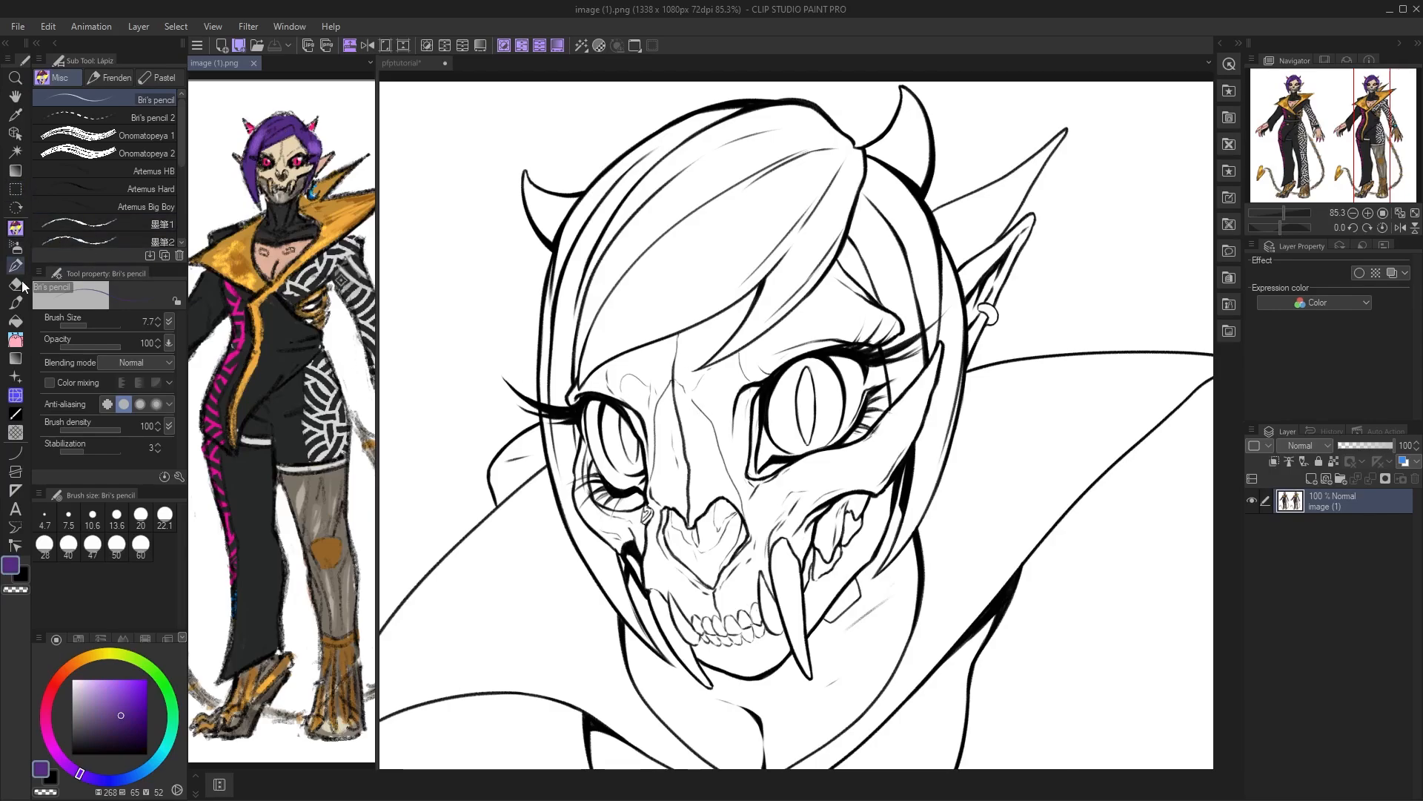
left_click(14, 321)
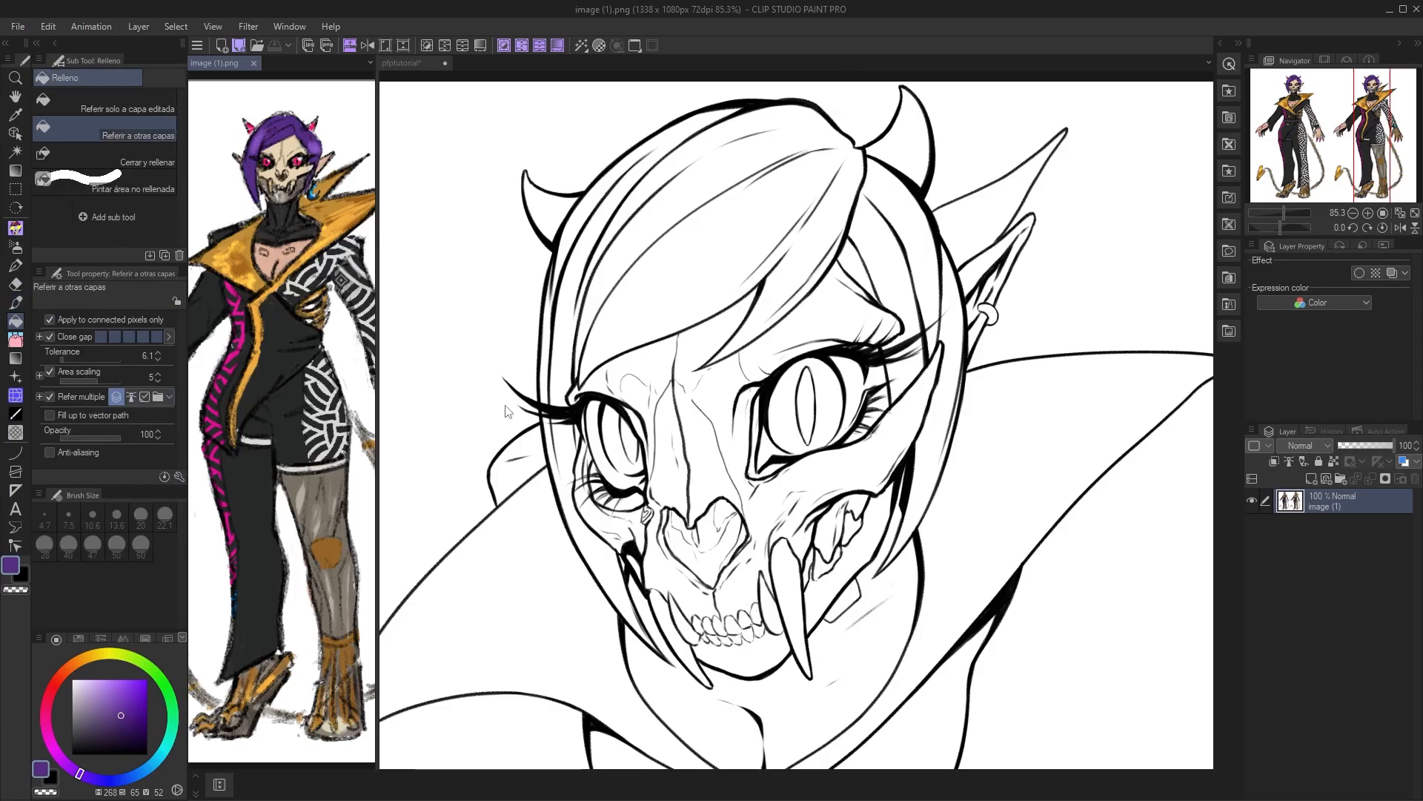
left_click(548, 416)
scroll(561, 415, "down", 1)
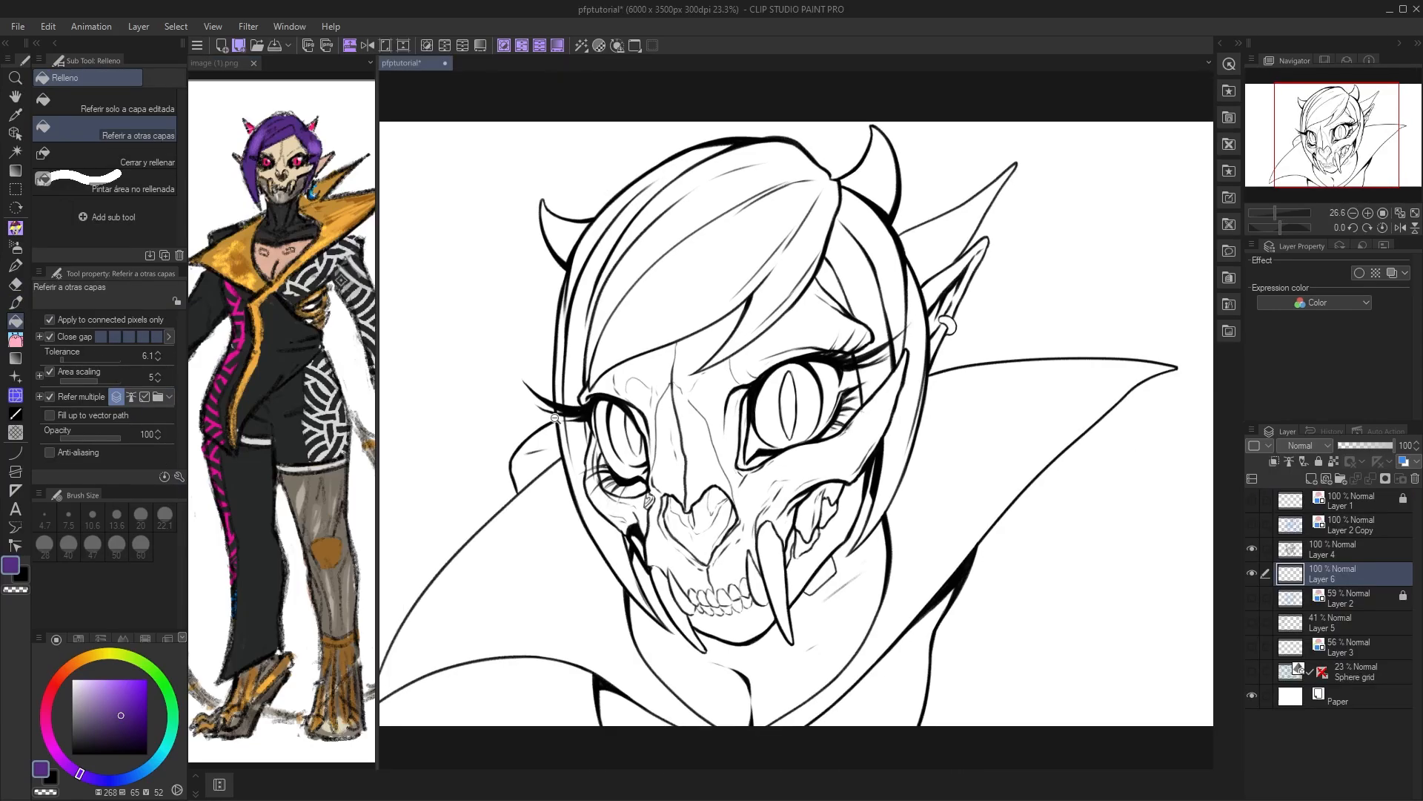
- Try filling Layer 6 with purple using Referir solo a capa editada, and undo the fill
left_click(111, 104)
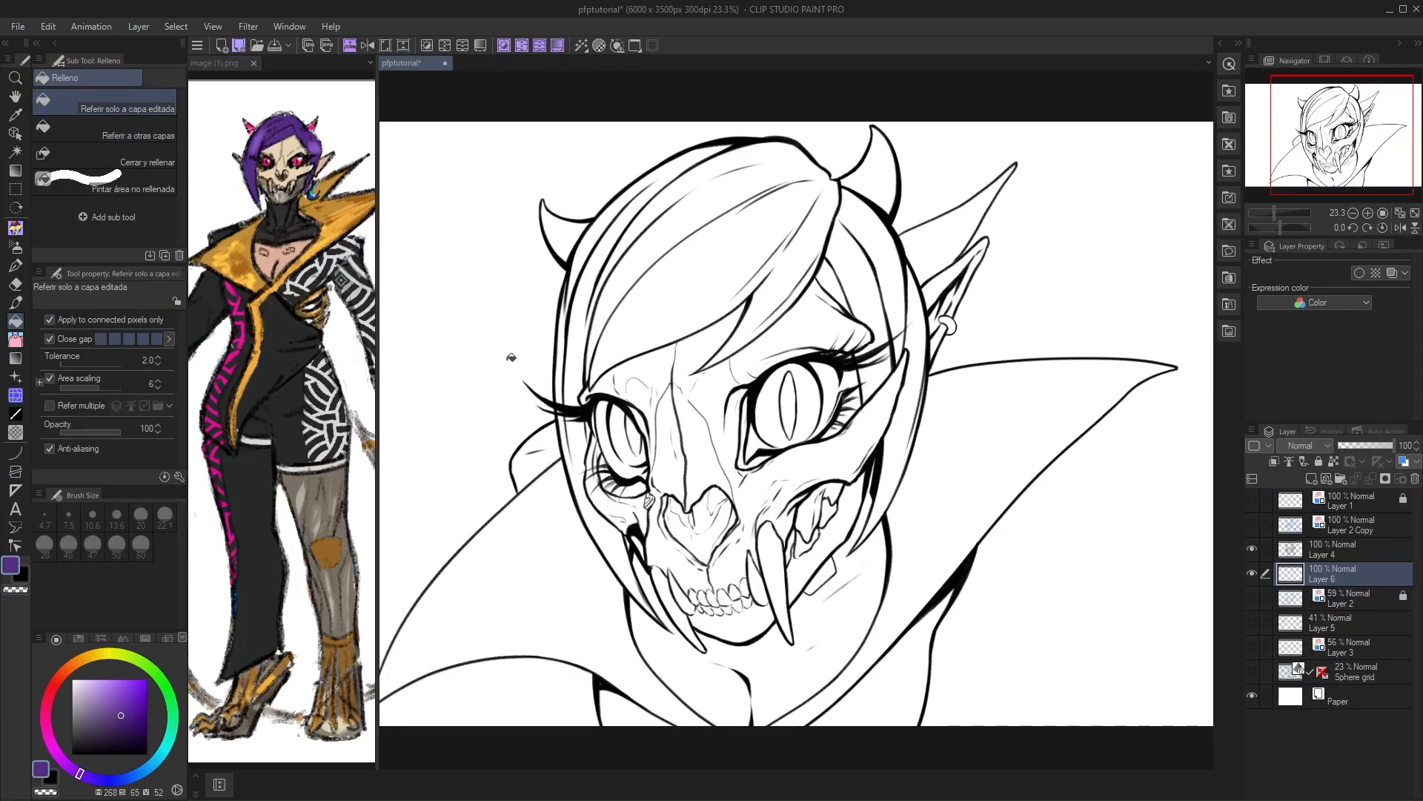
left_click(571, 605)
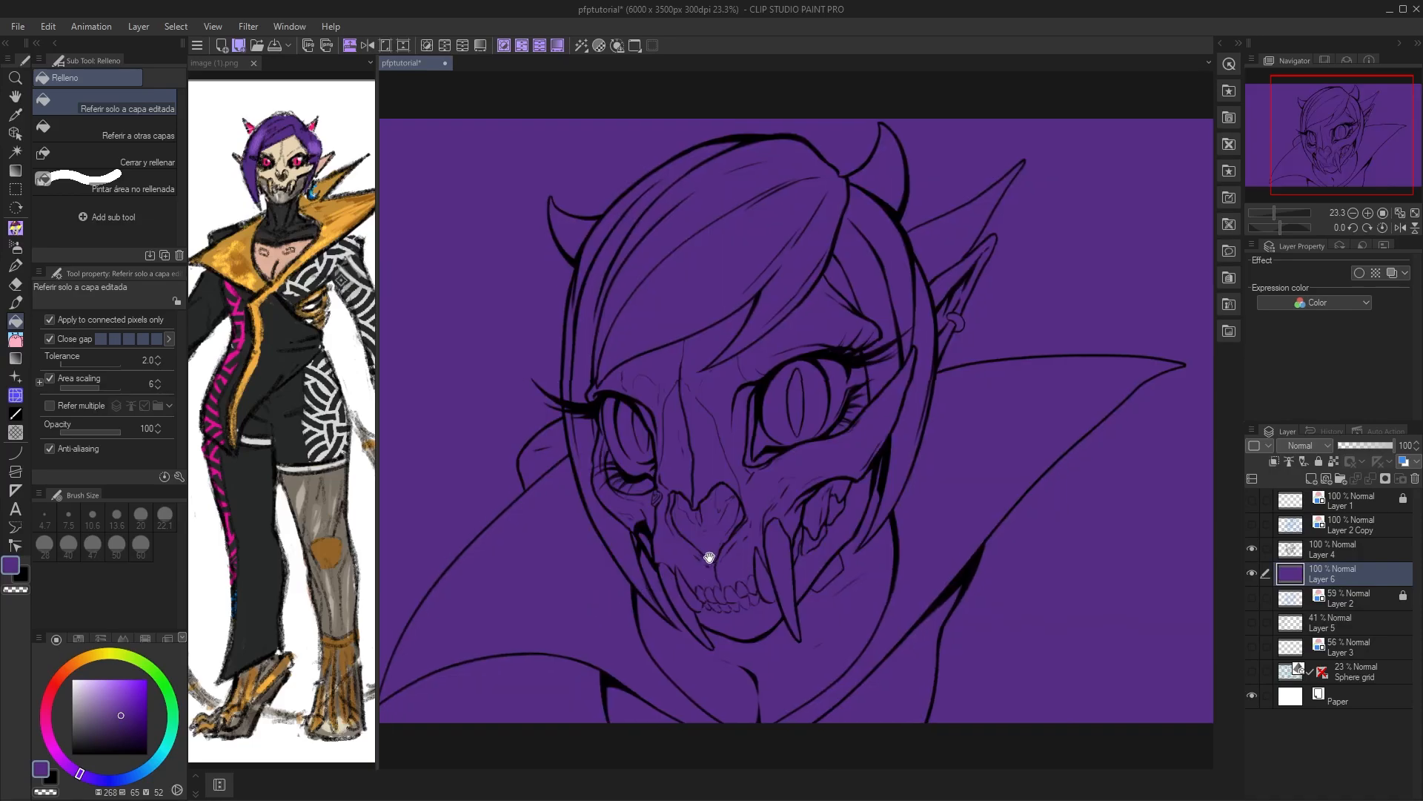
key("ctrl+z")
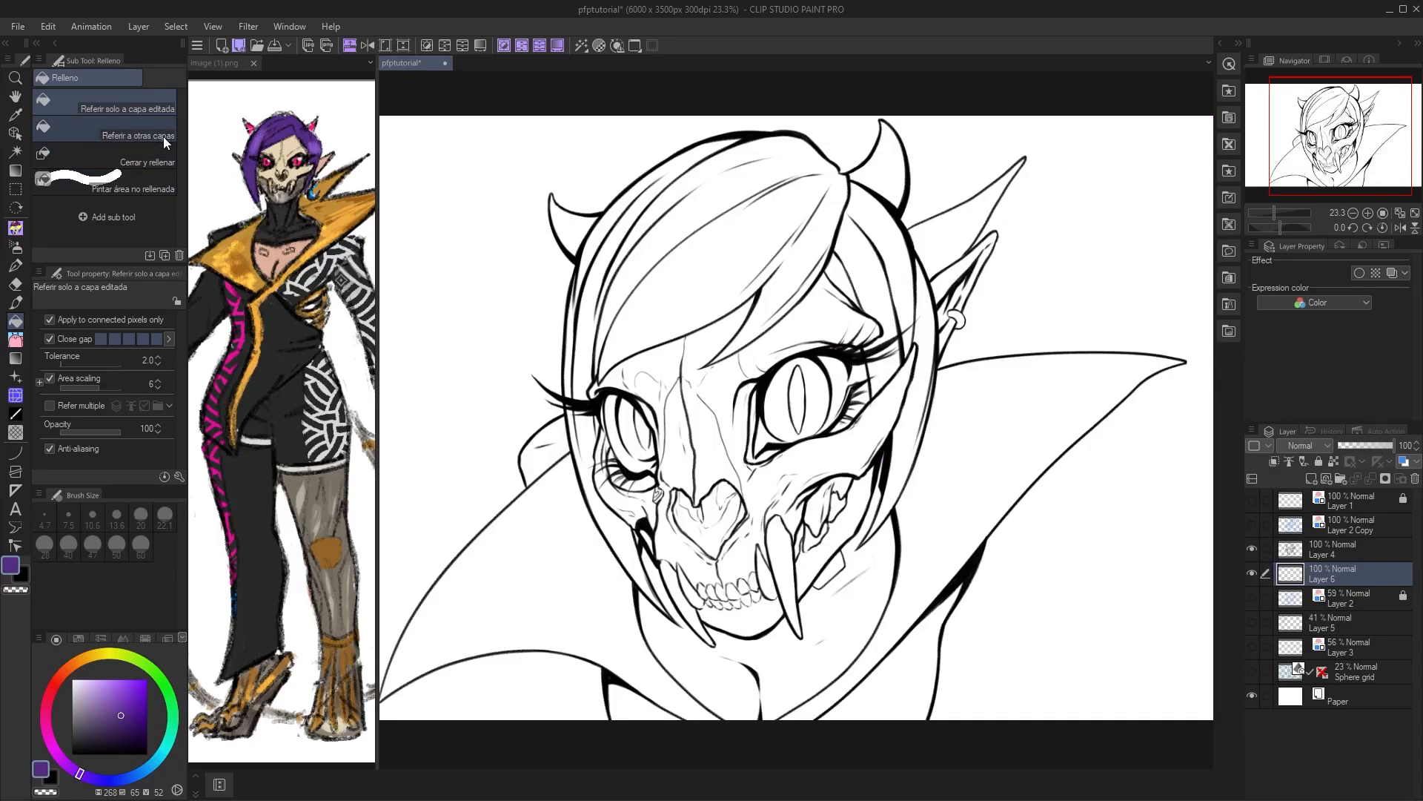
- Set the fill to Referir a otras capas, and hide and reshow line-art Layer 4 to demonstrate the referenced lines
left_click(143, 123)
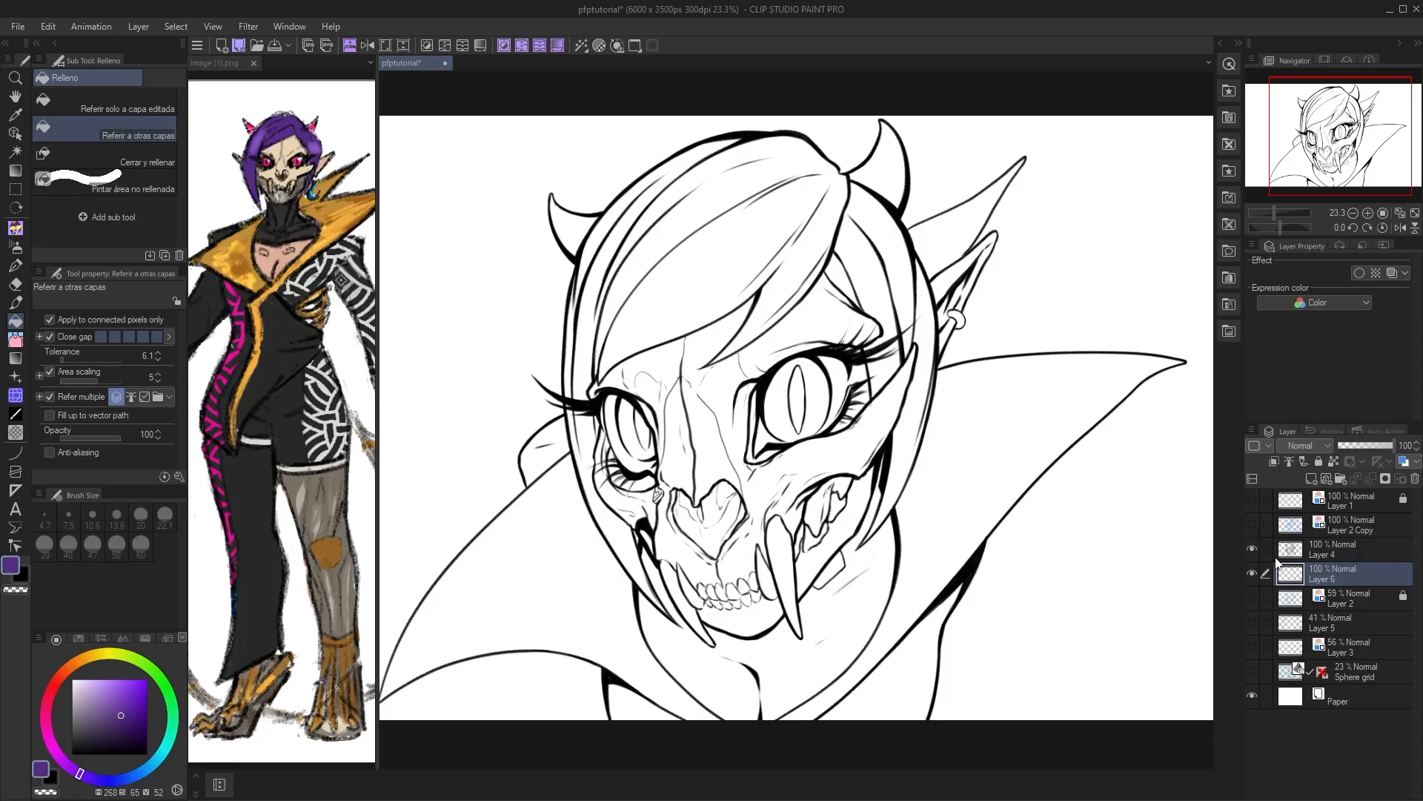
left_click(1252, 550)
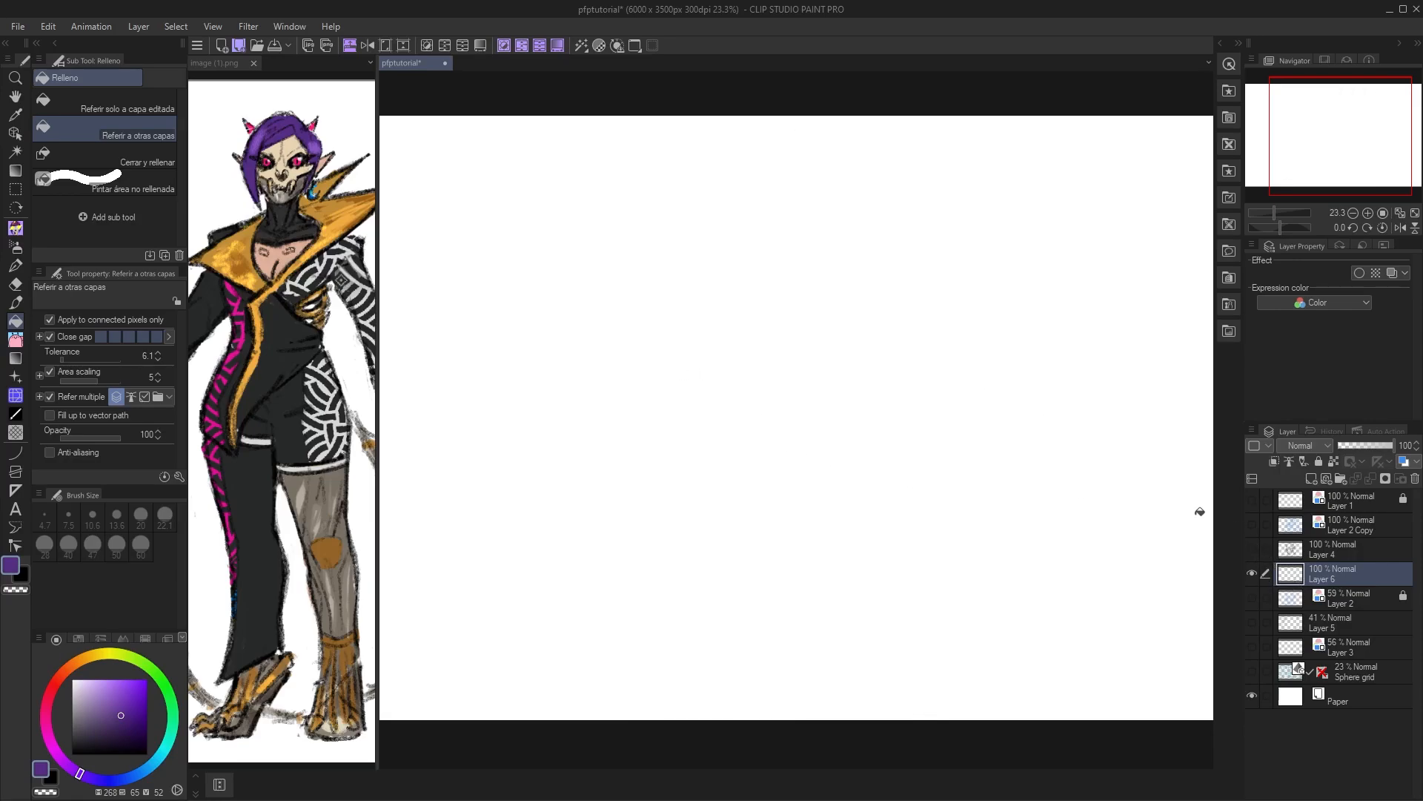
left_click(1252, 549)
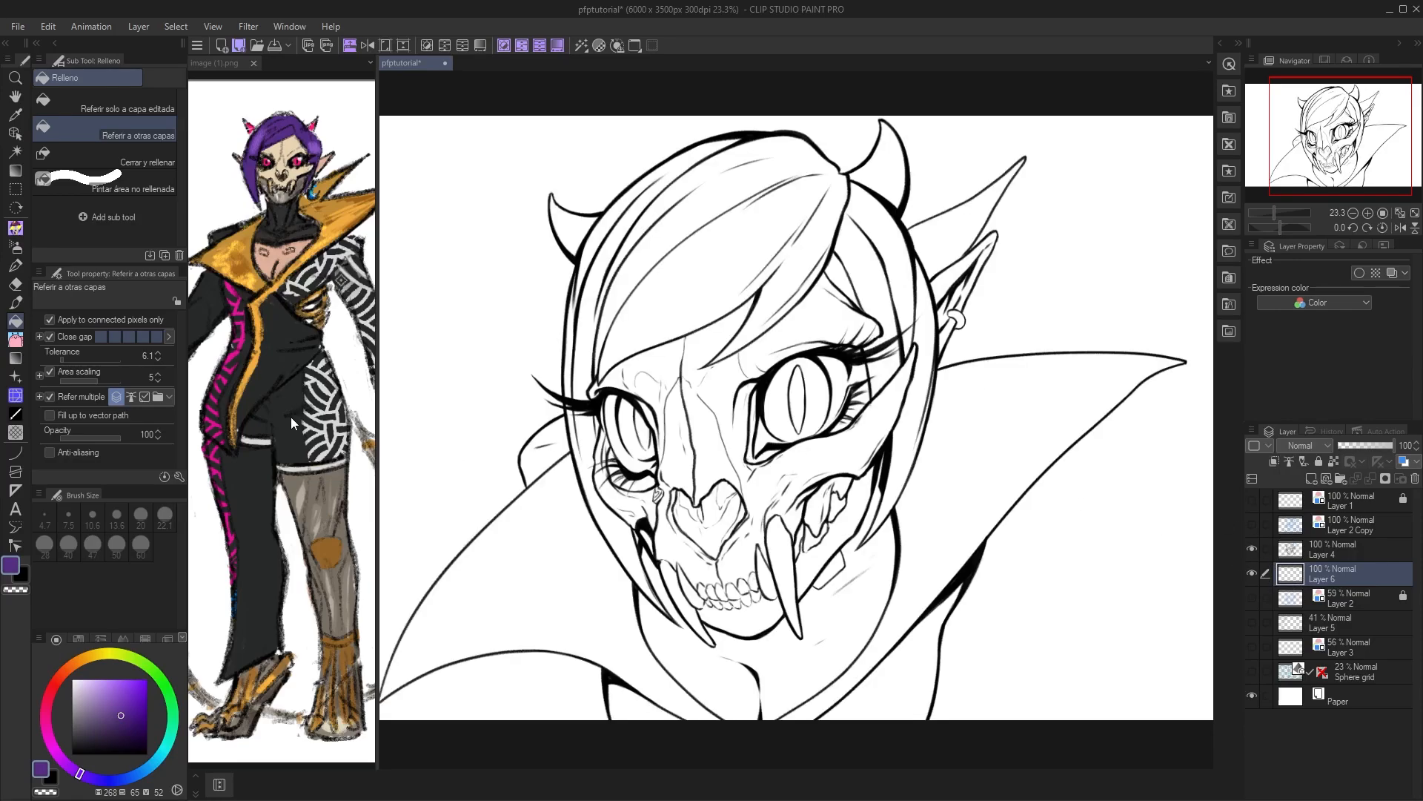
- Fill the fringe and every side section of the character's hair with the sampled purple on Layer 6
left_click(669, 315)
left_click(587, 339)
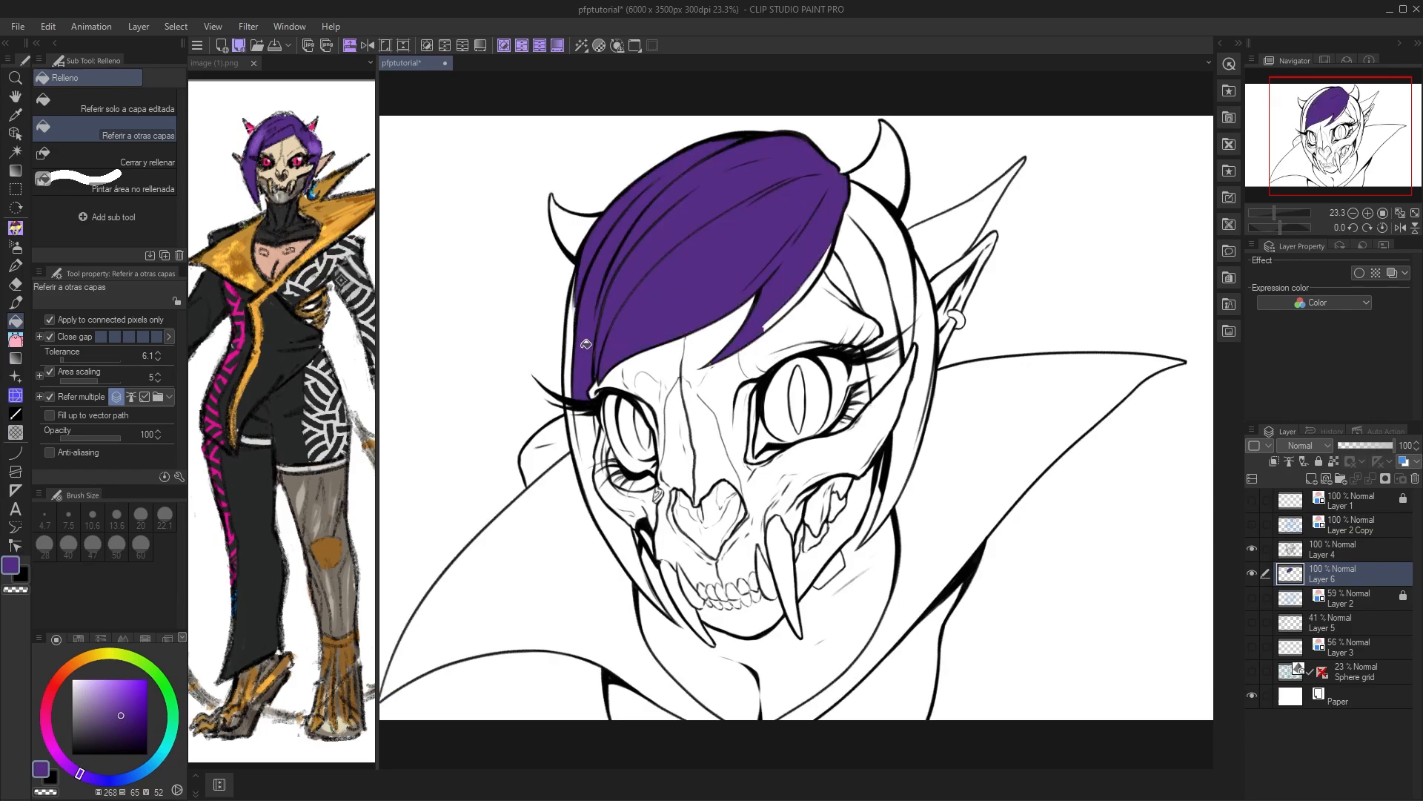
left_click(848, 217)
left_click(897, 256)
left_click(901, 250)
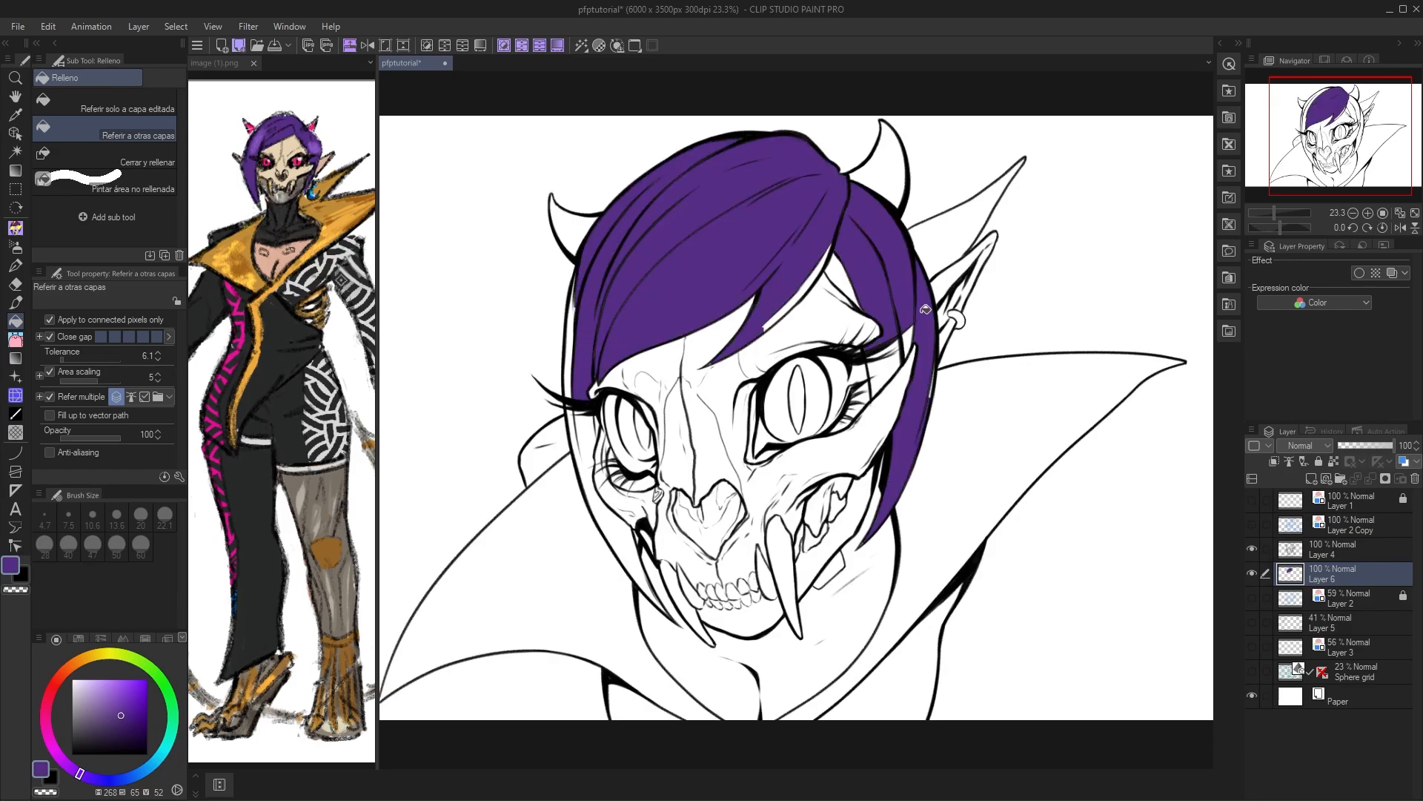
left_click(888, 359)
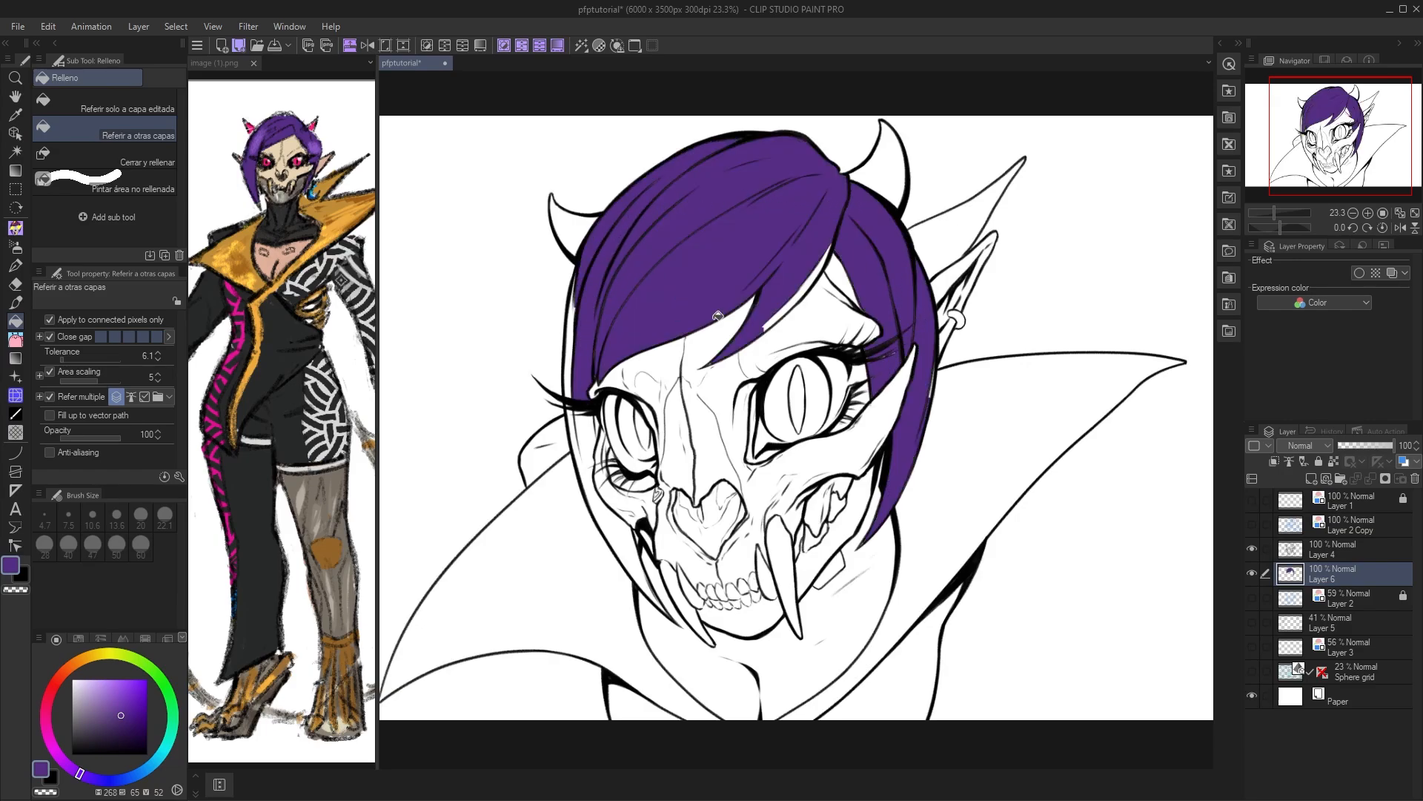
left_click(571, 359)
left_click(588, 444)
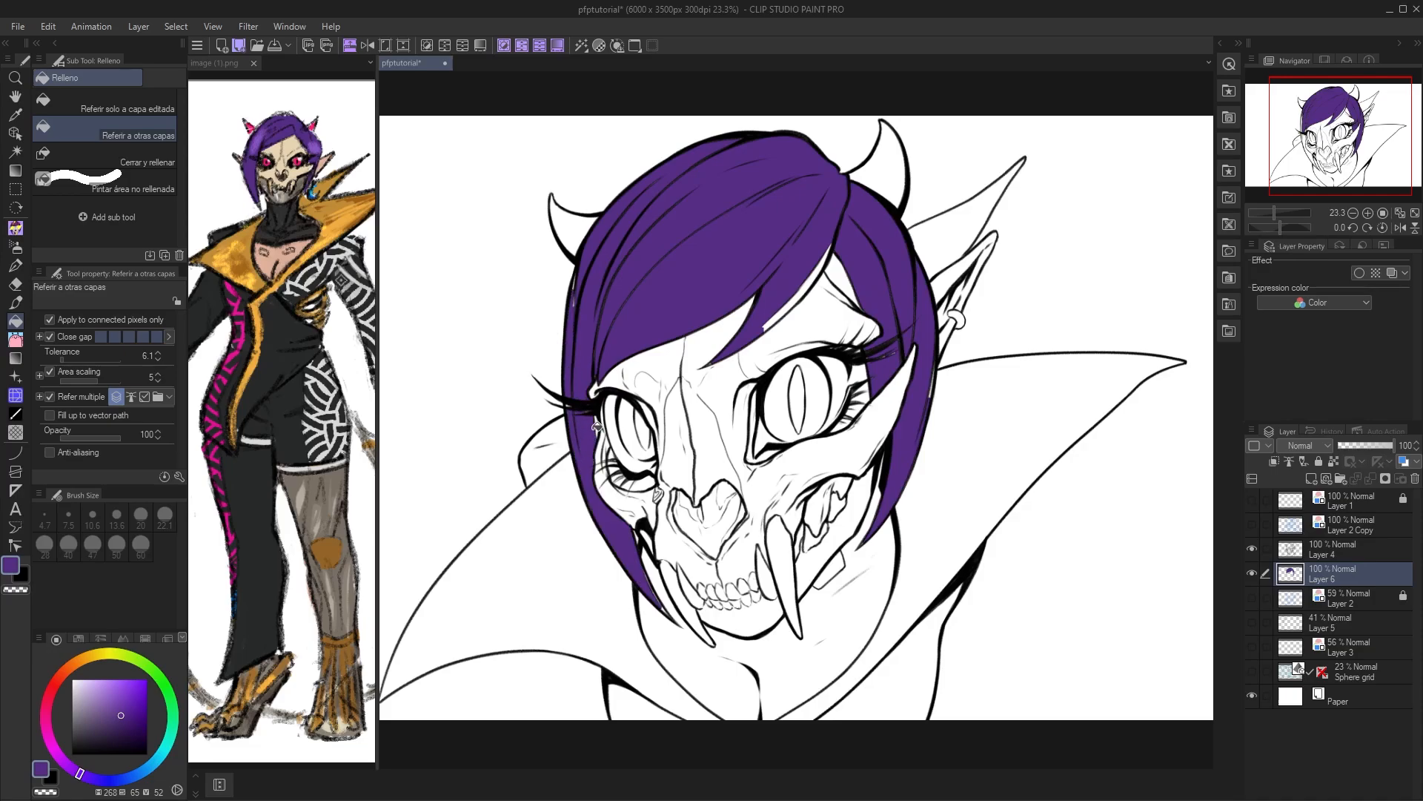
left_click(781, 312)
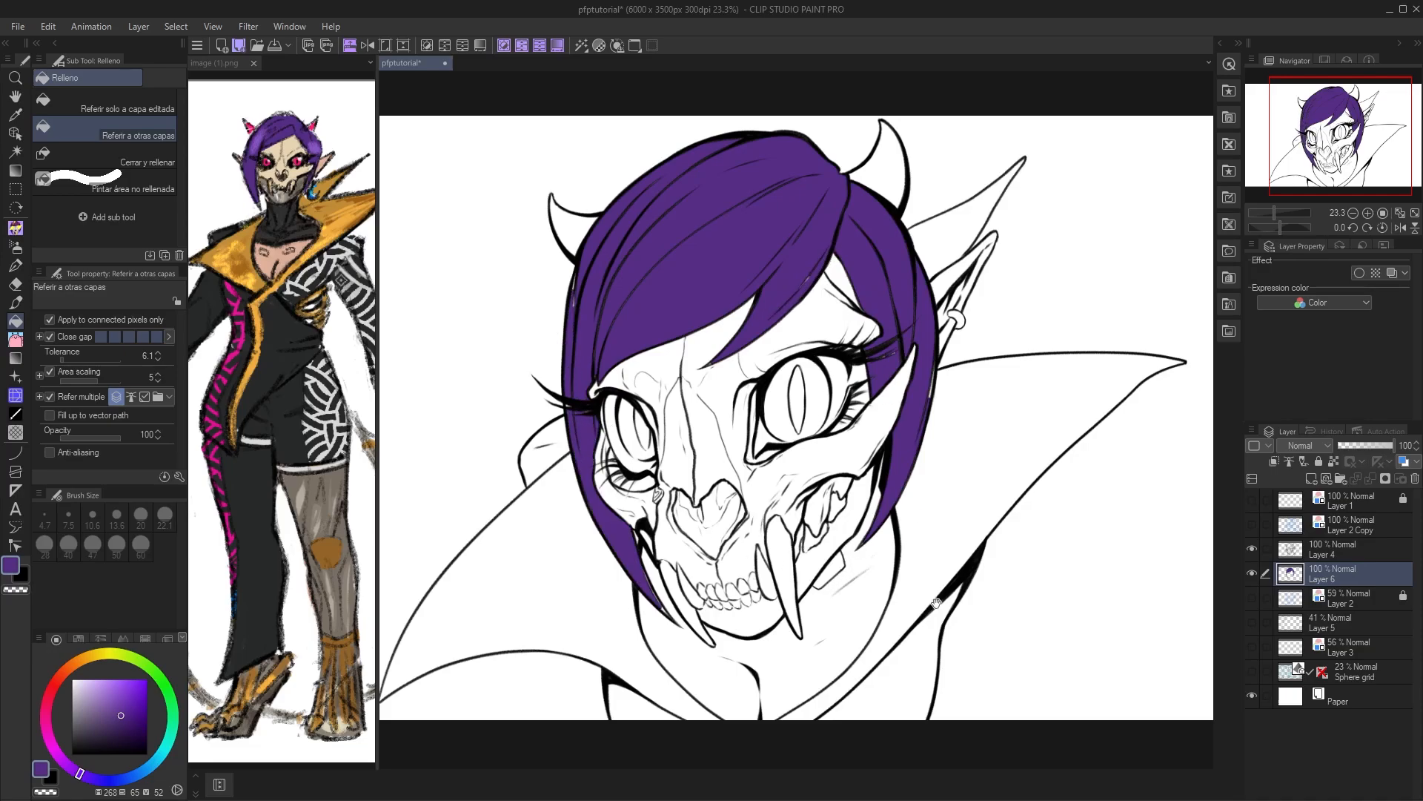
- Hide and reshow line-art Layer 4 to inspect the purple hair fill on its own
left_click_drag(936, 602, 926, 600)
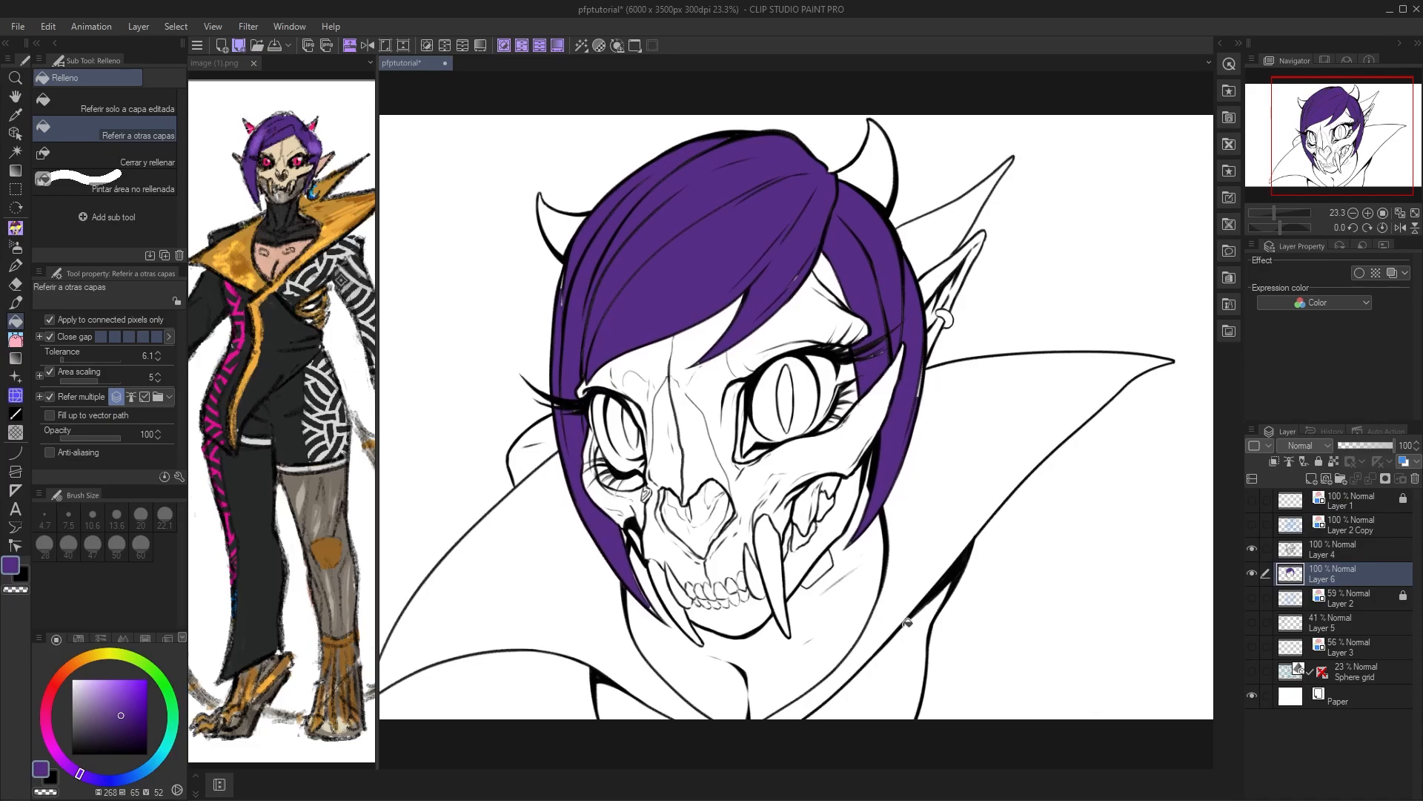
left_click(1251, 549)
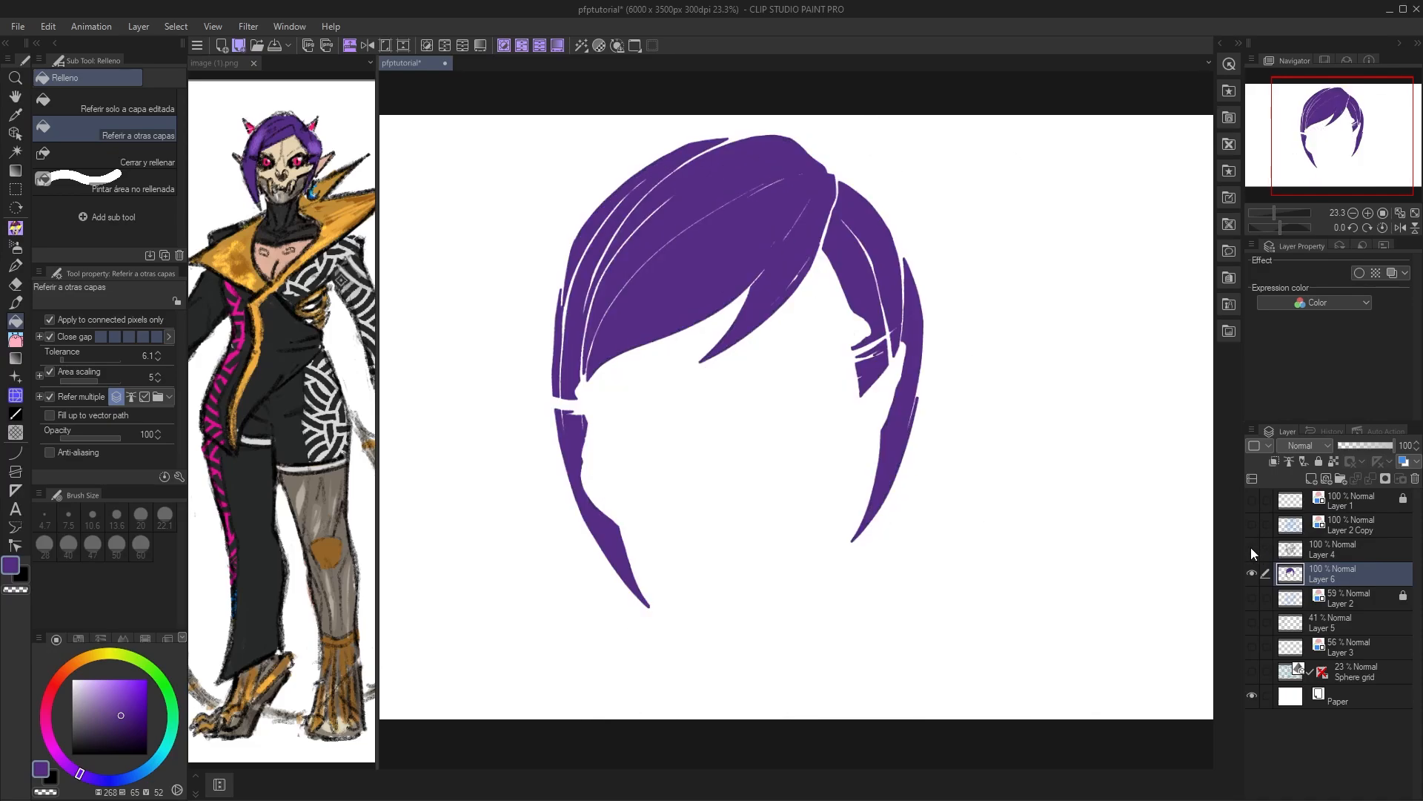
left_click(1251, 549)
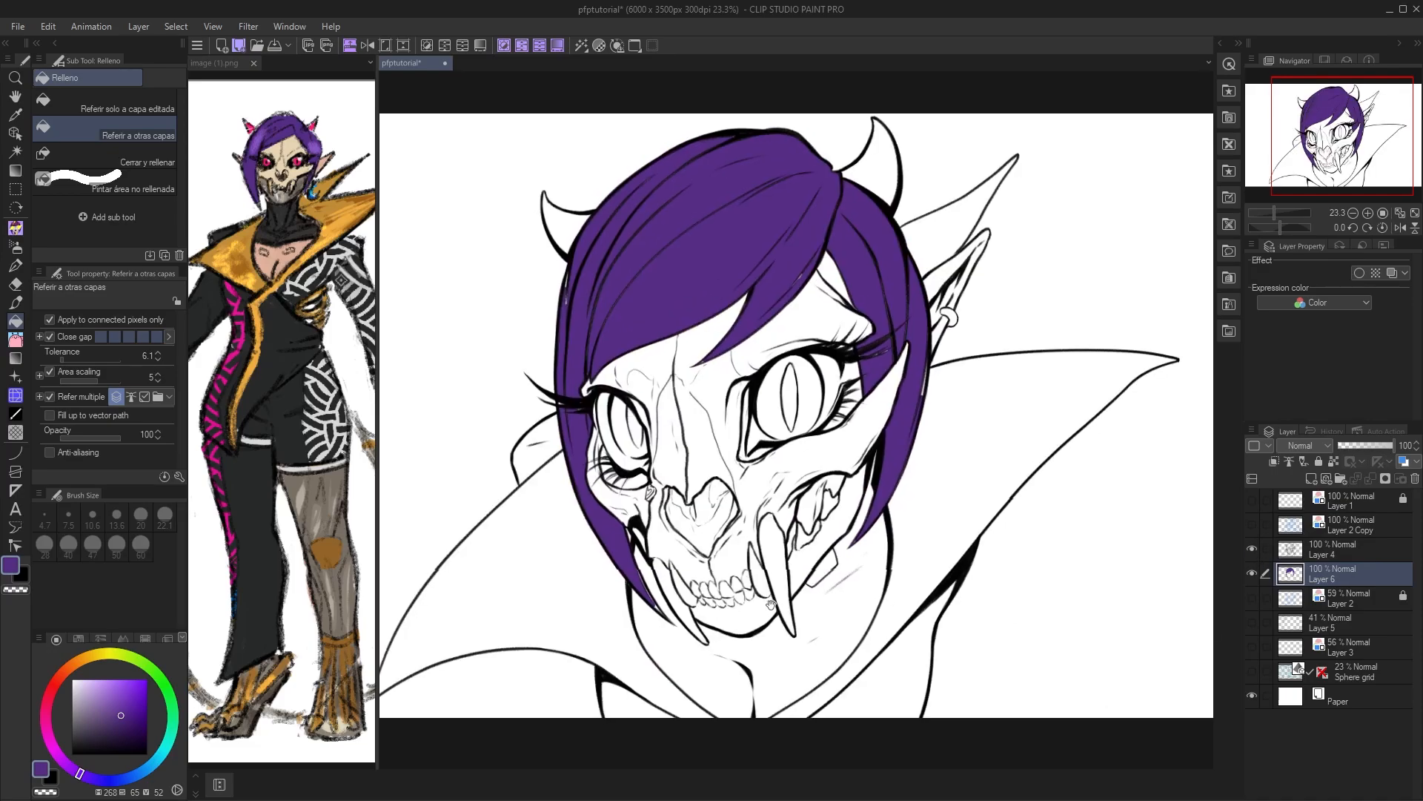
- Undo all the purple hair fills on Layer 6
left_click_drag(783, 661, 805, 658)
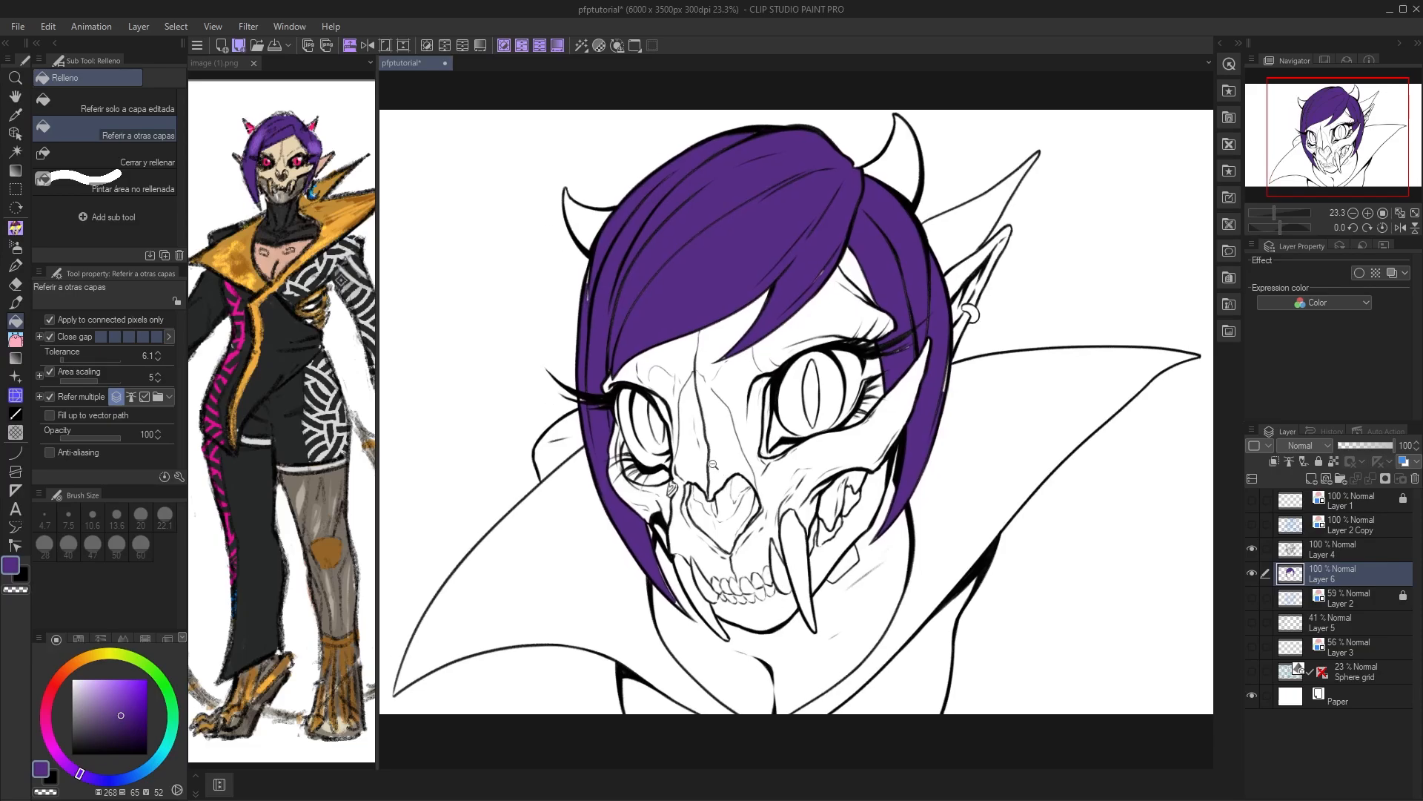
left_click_drag(716, 465, 780, 500)
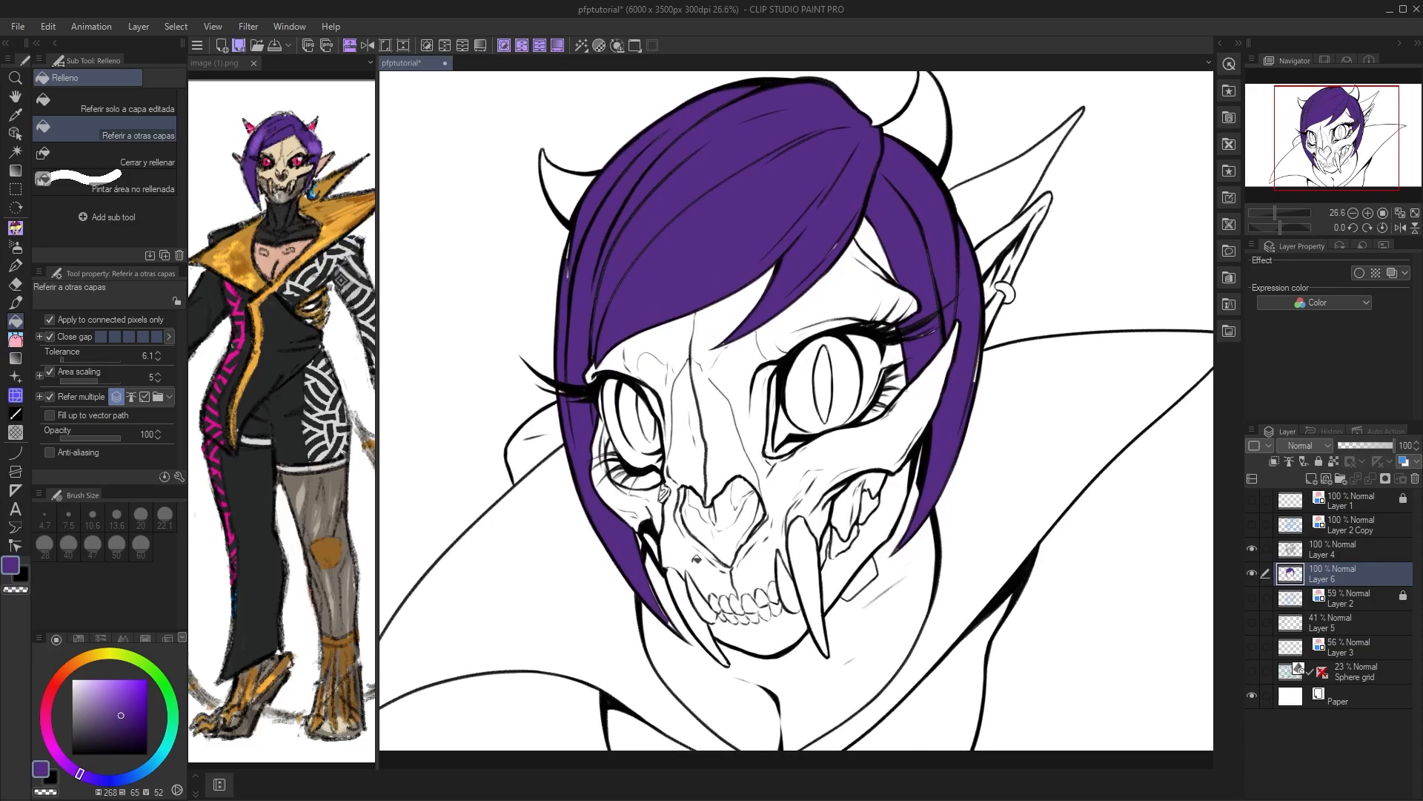
key("ctrl+z")
key("ctrl+z")
key("ctrl+z")
key("ctrl+z")
key("ctrl+z")
left_click_drag(784, 547, 781, 550)
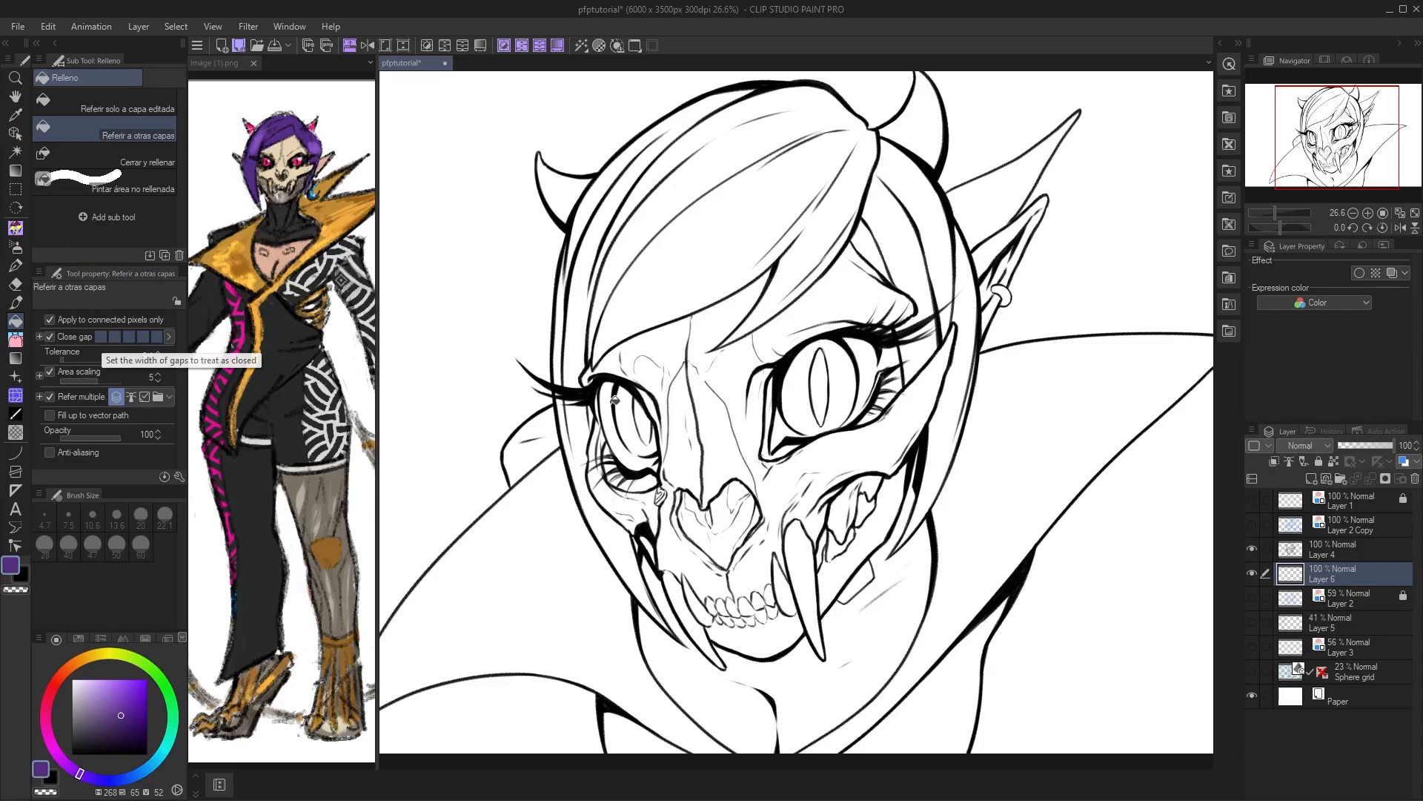
- Erase a small gap in the hair's outer outline on line-art Layer 4, and make Layer 6 active again with the fill tool
scroll(971, 321, "up", 5)
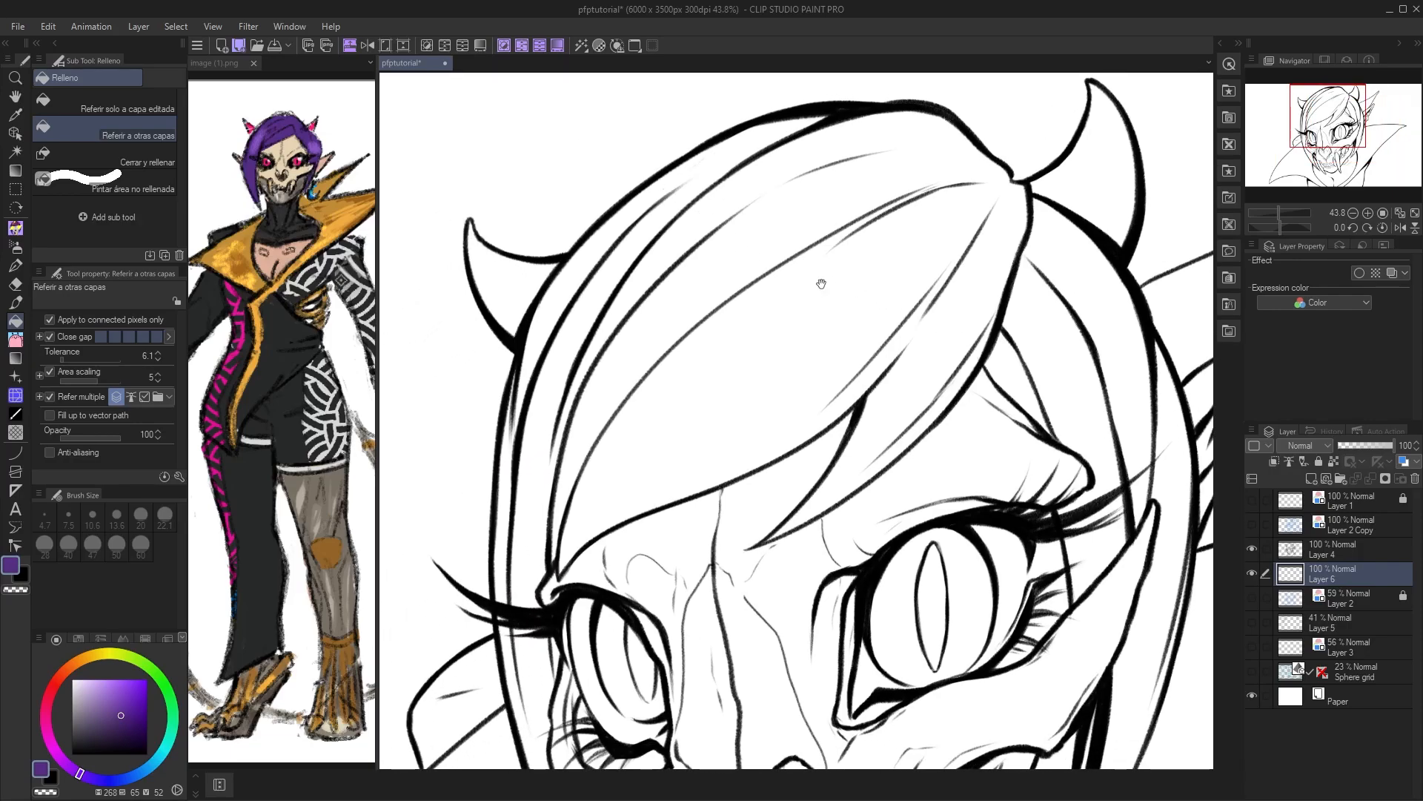
left_click_drag(822, 284, 810, 290)
left_click(1298, 553)
left_click_drag(679, 520, 731, 438)
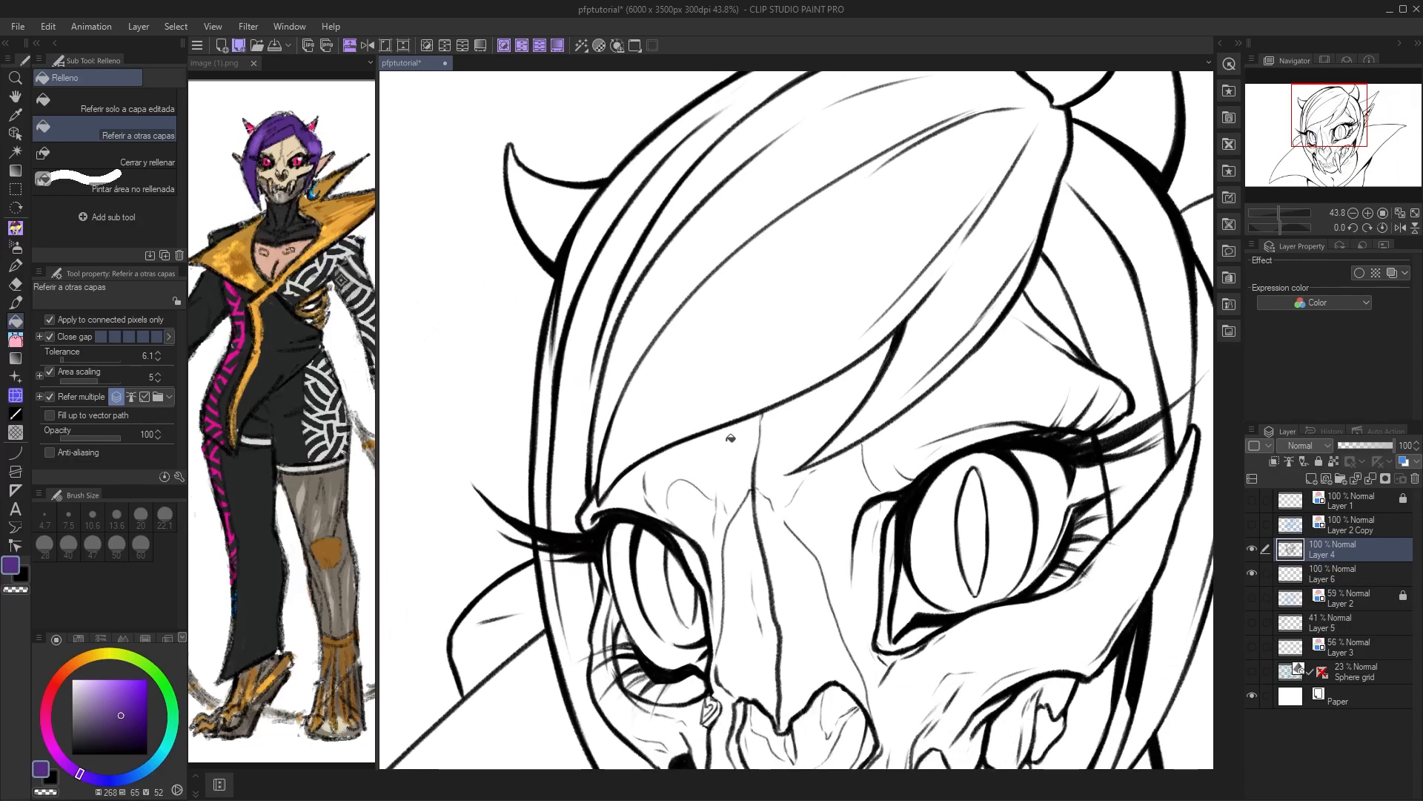
key("e")
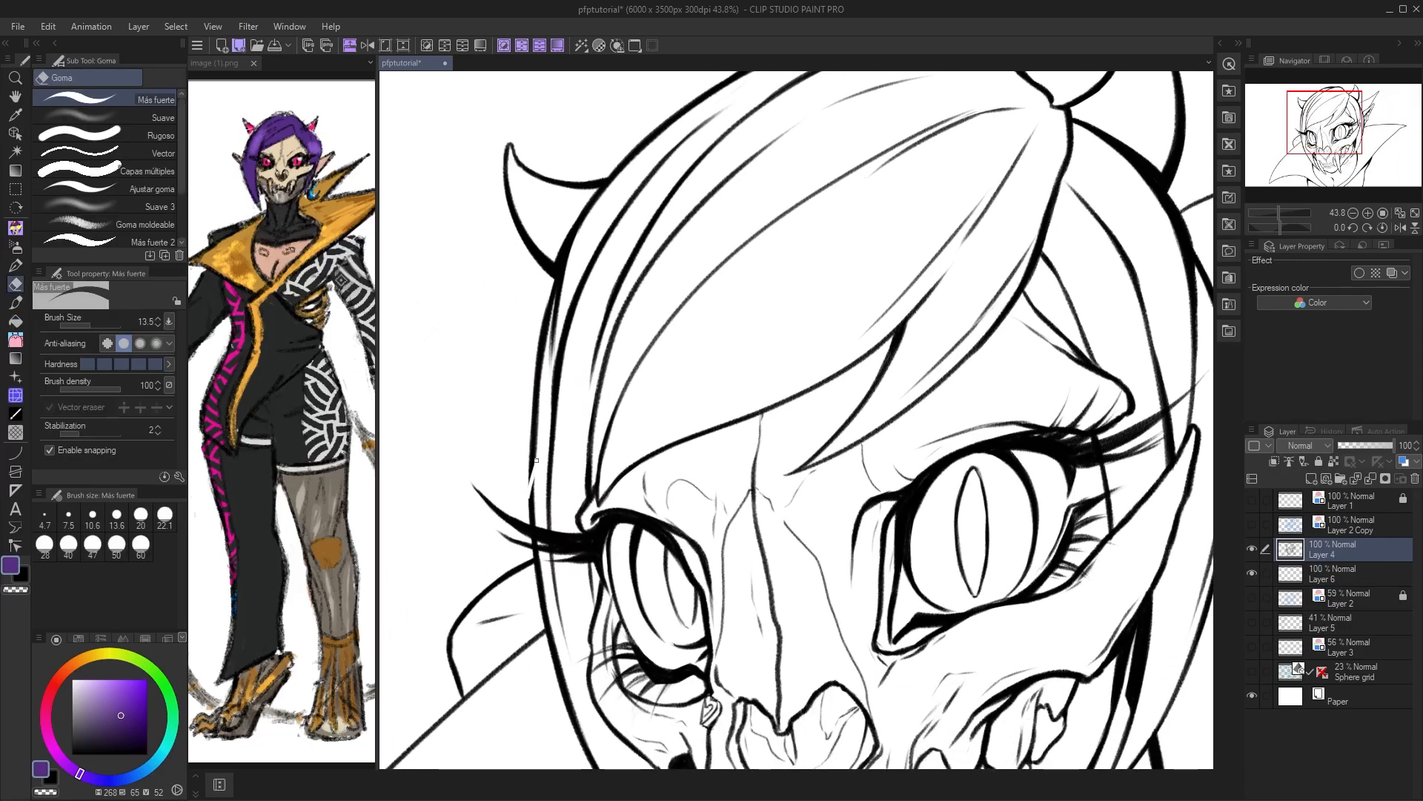
key("g")
scroll(556, 589, "down", 1)
left_click_drag(605, 559, 584, 496)
left_click(1334, 573)
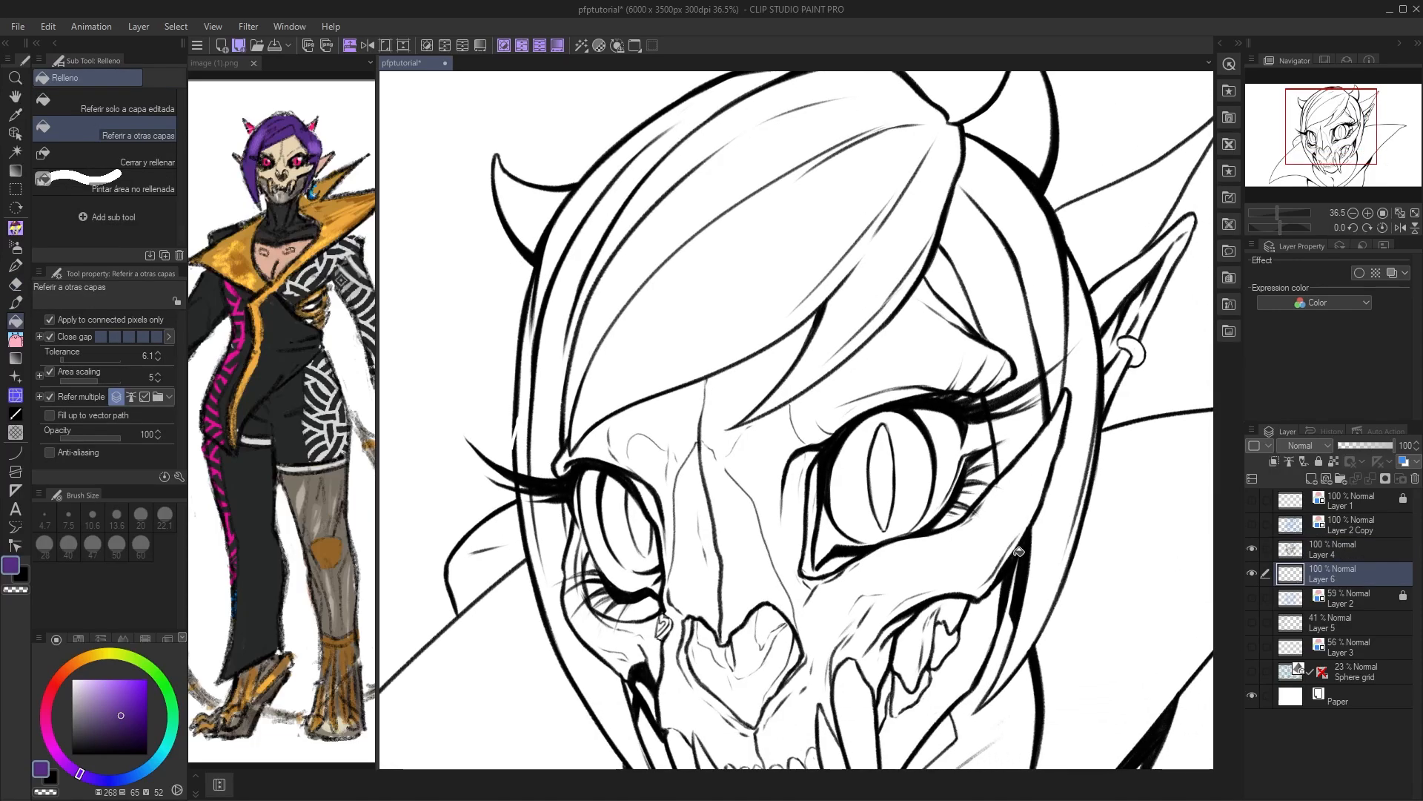
scroll(645, 550, "down", 1)
left_click_drag(624, 546, 577, 524)
left_click_drag(508, 450, 507, 461)
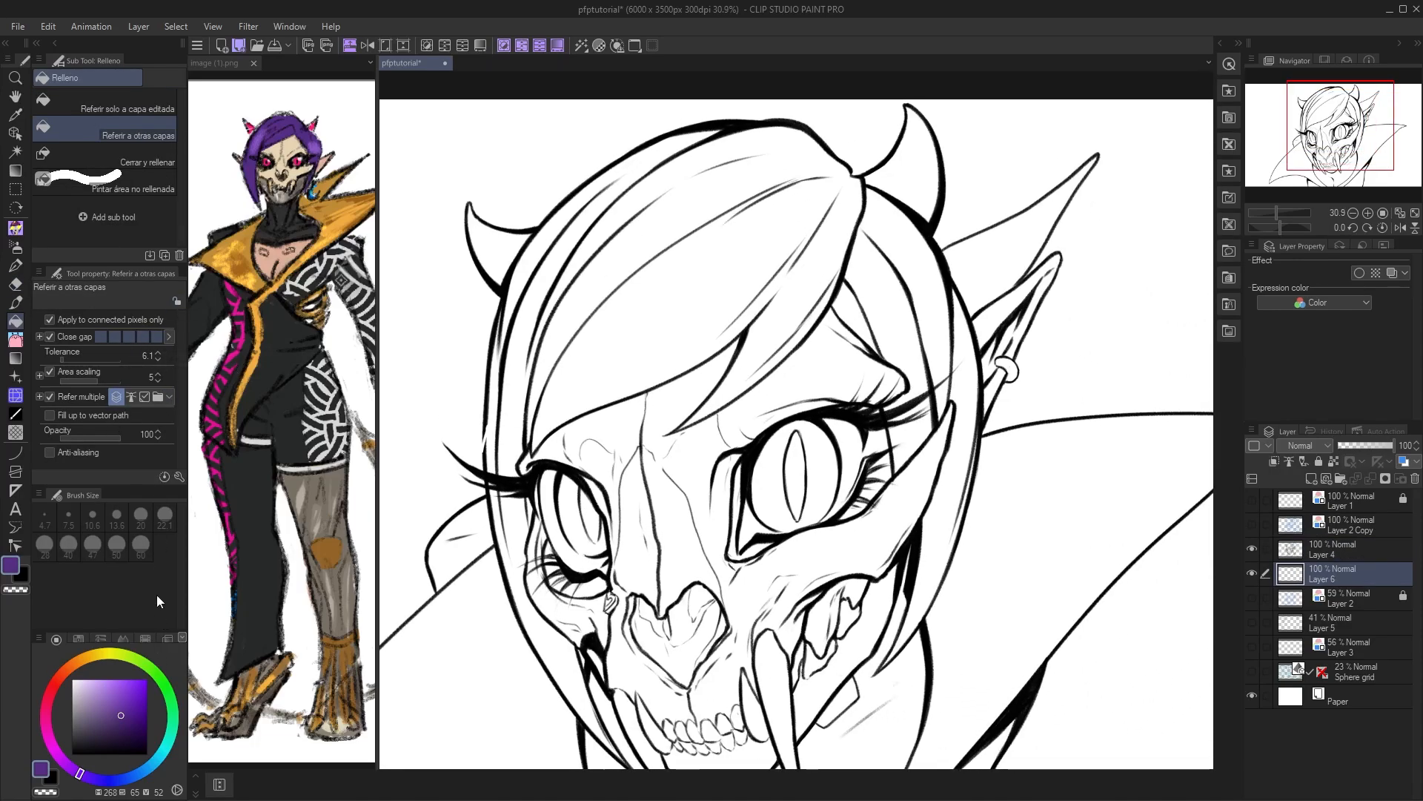
- Fill the fringe and outer side strands with purple on Layer 6, and check the fill around the gap in the outline
left_click(282, 147)
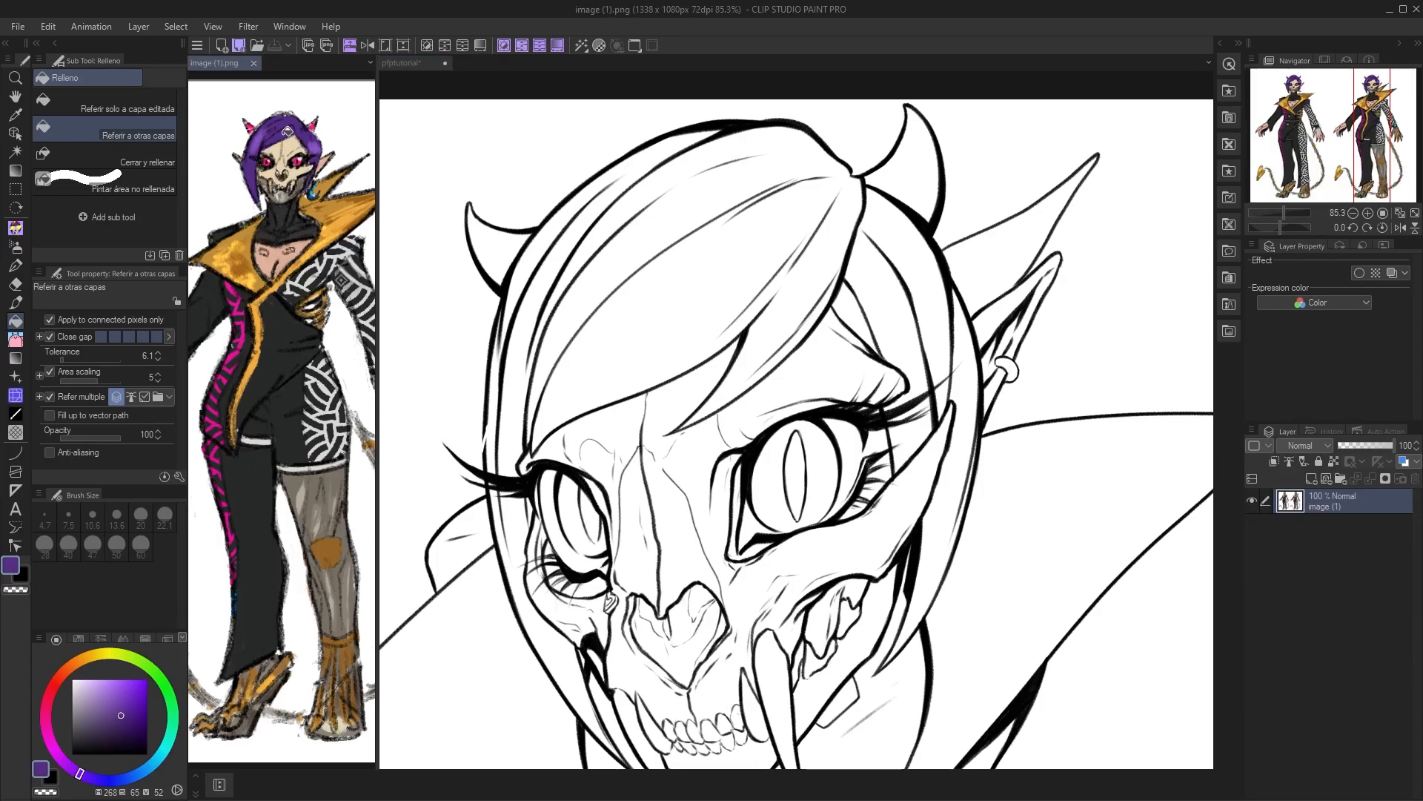
left_click(623, 320)
left_click(521, 429)
left_click(494, 455)
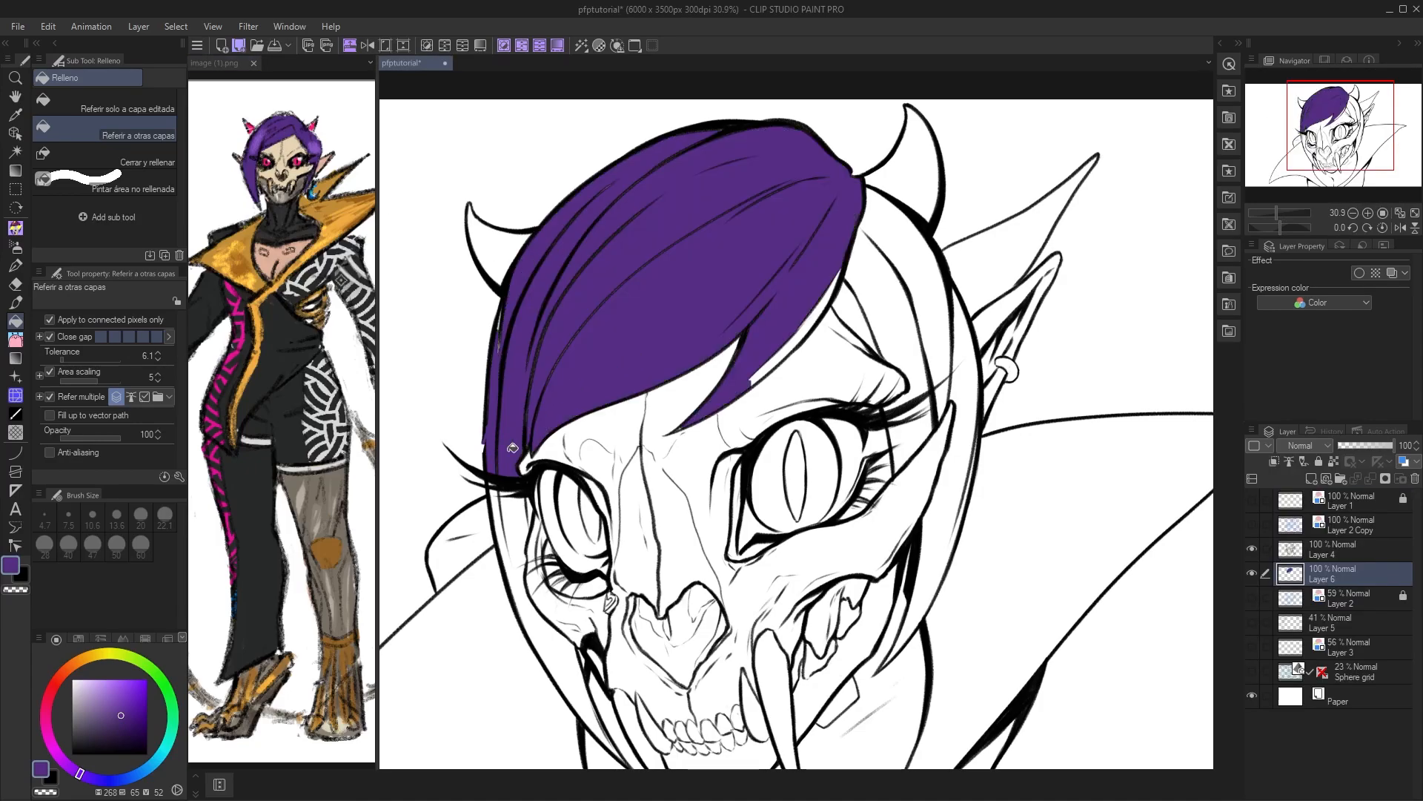
scroll(494, 456, "up", 5)
scroll(496, 474, "down", 1)
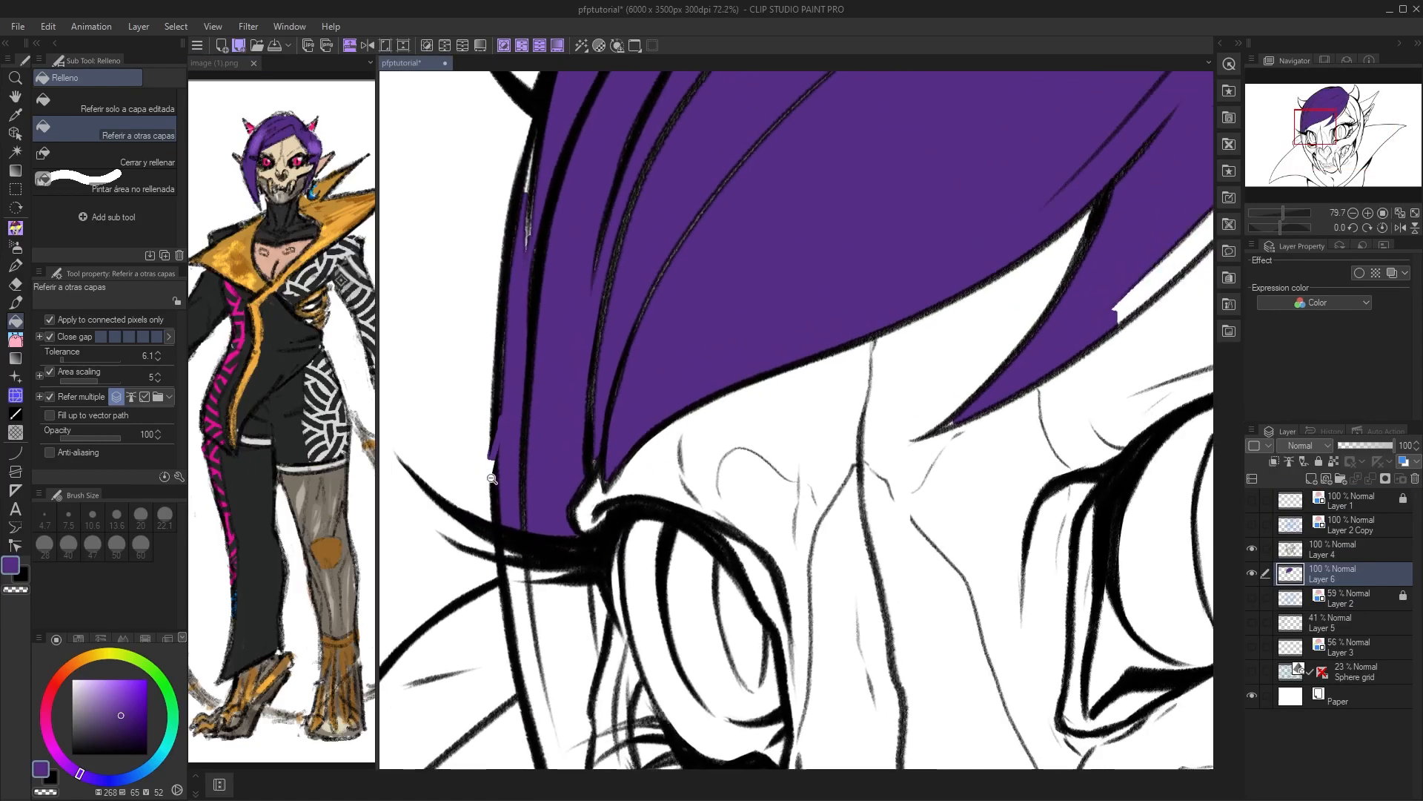
scroll(497, 474, "up", 1)
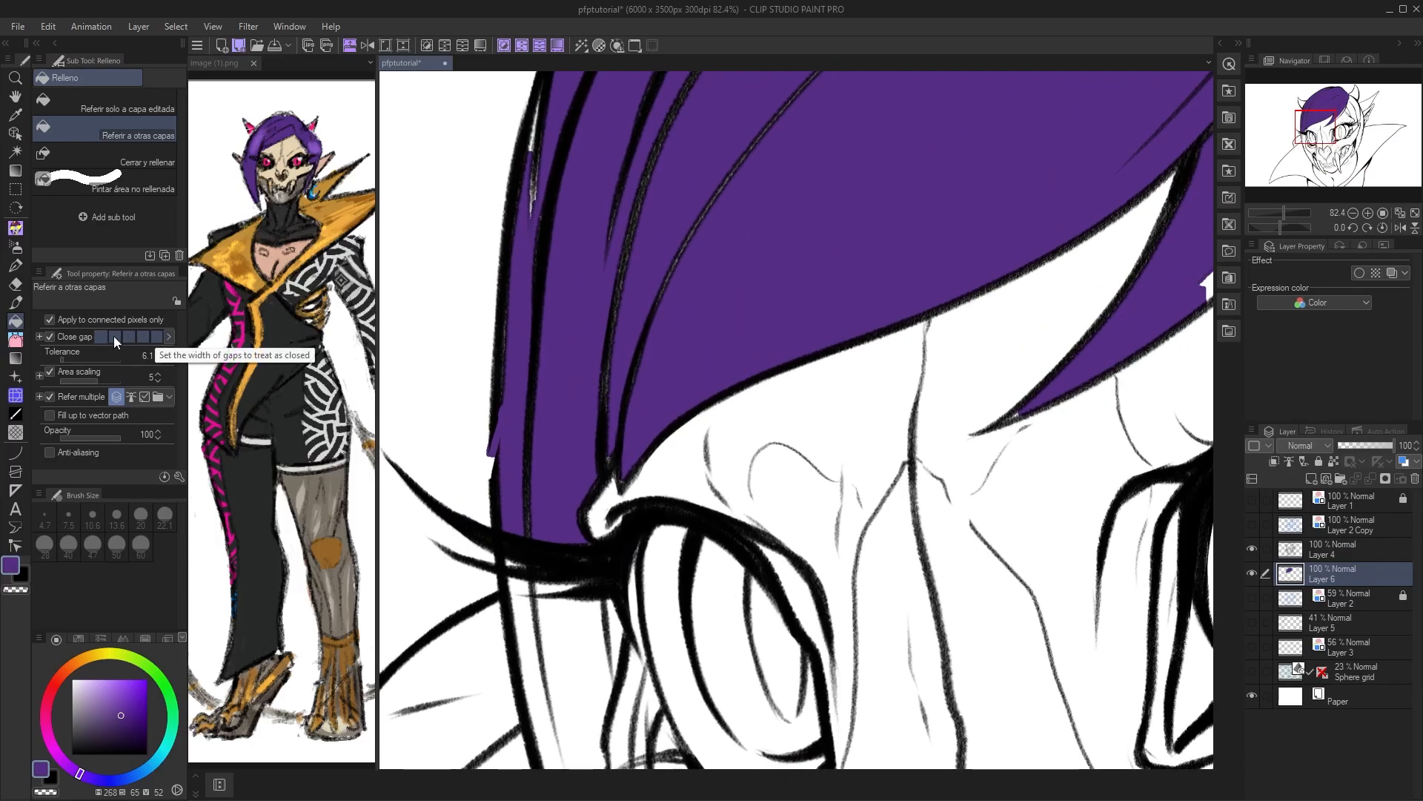
- Test the purple hair fill with Close gap reduced to its third level and then its lowest level, and undo the fills
left_click(125, 336)
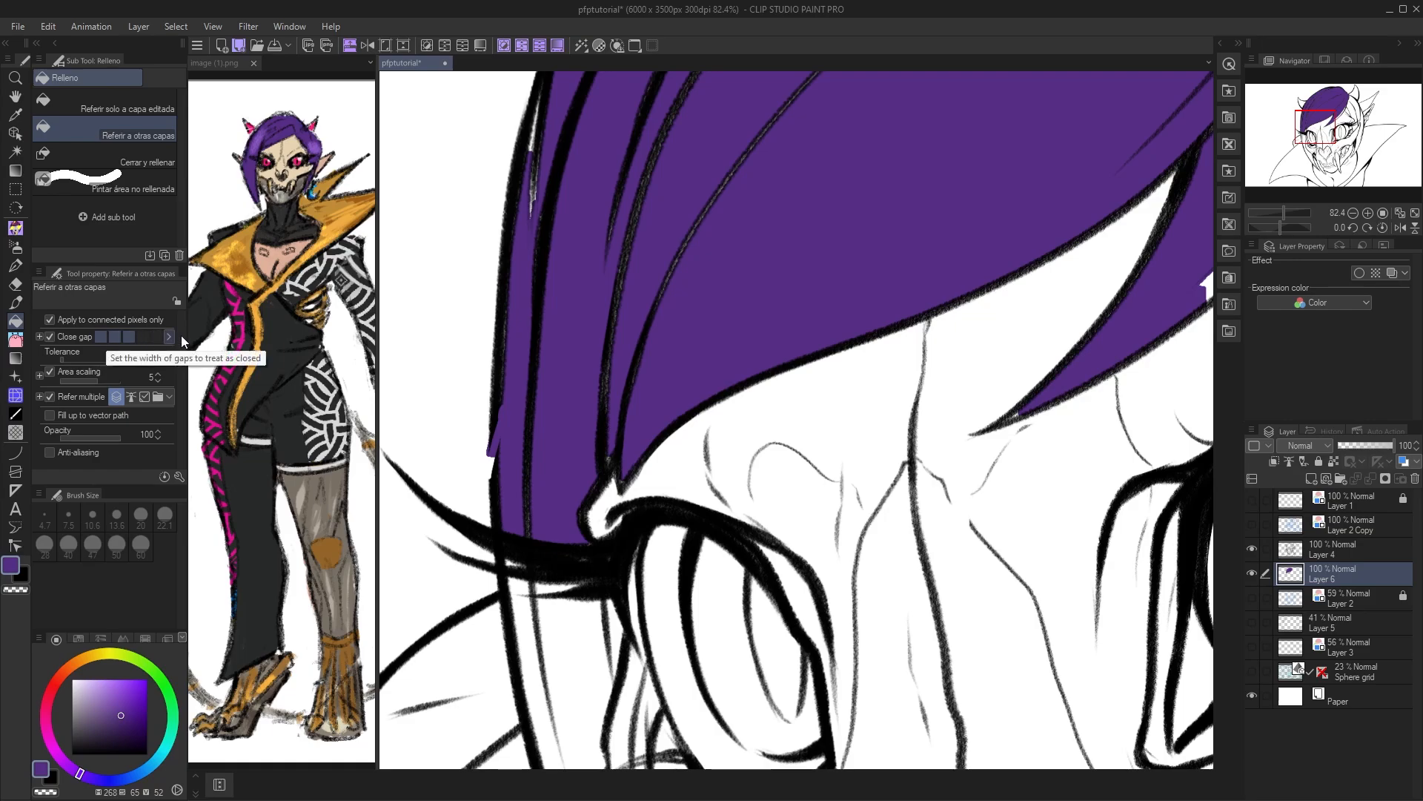
left_click_drag(550, 383, 396, 398)
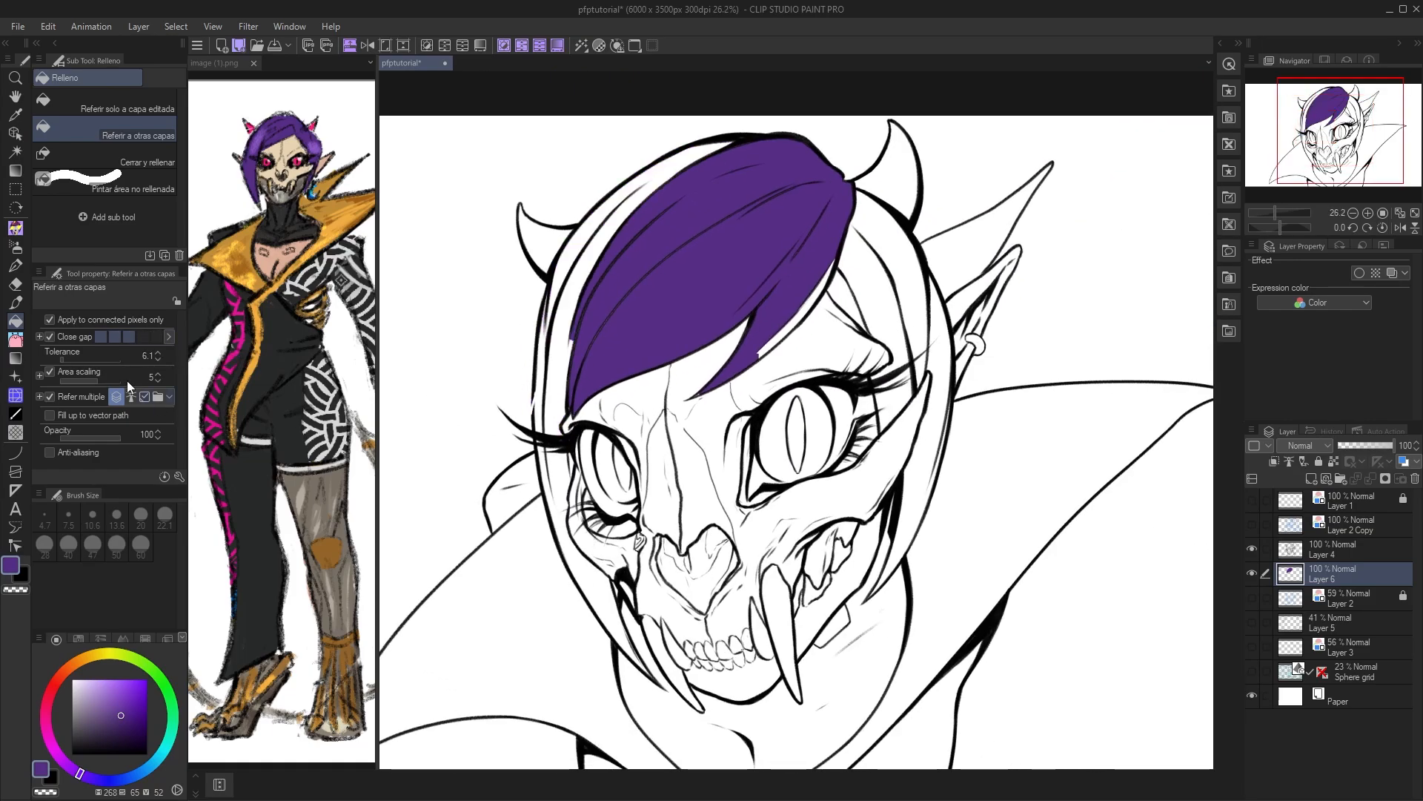
left_click(97, 336)
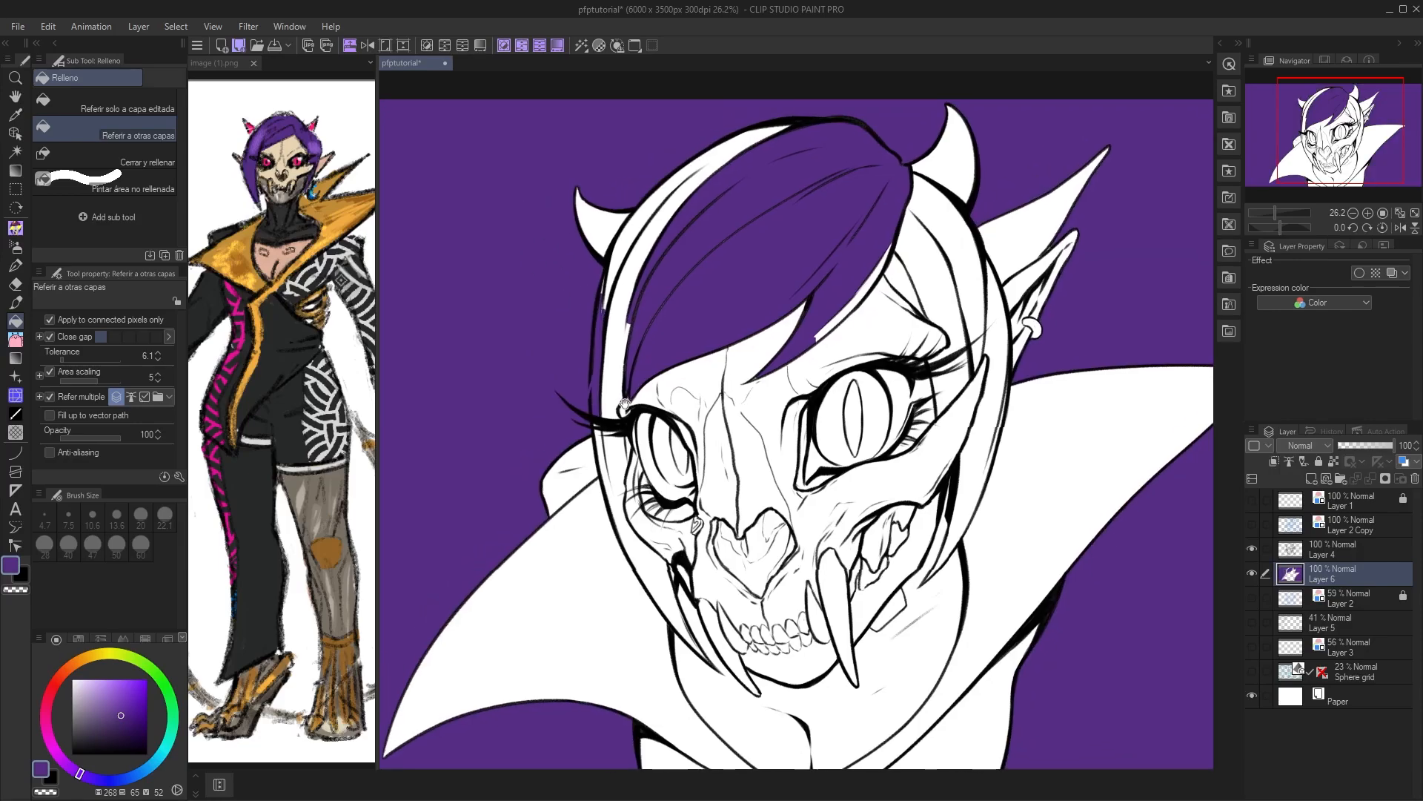
left_click(570, 415)
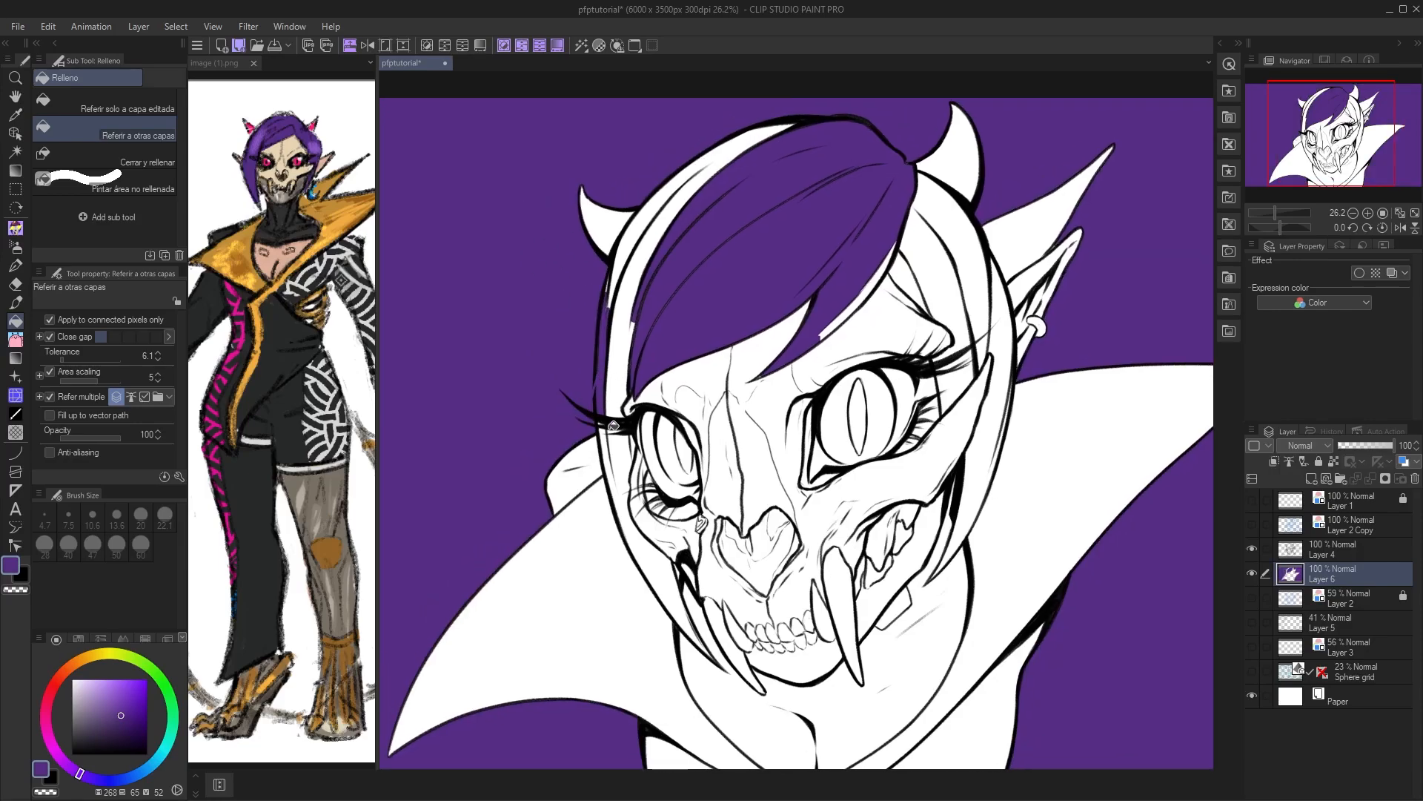
scroll(607, 475, "down", 2)
key("ctrl+z")
scroll(605, 506, "up", 2)
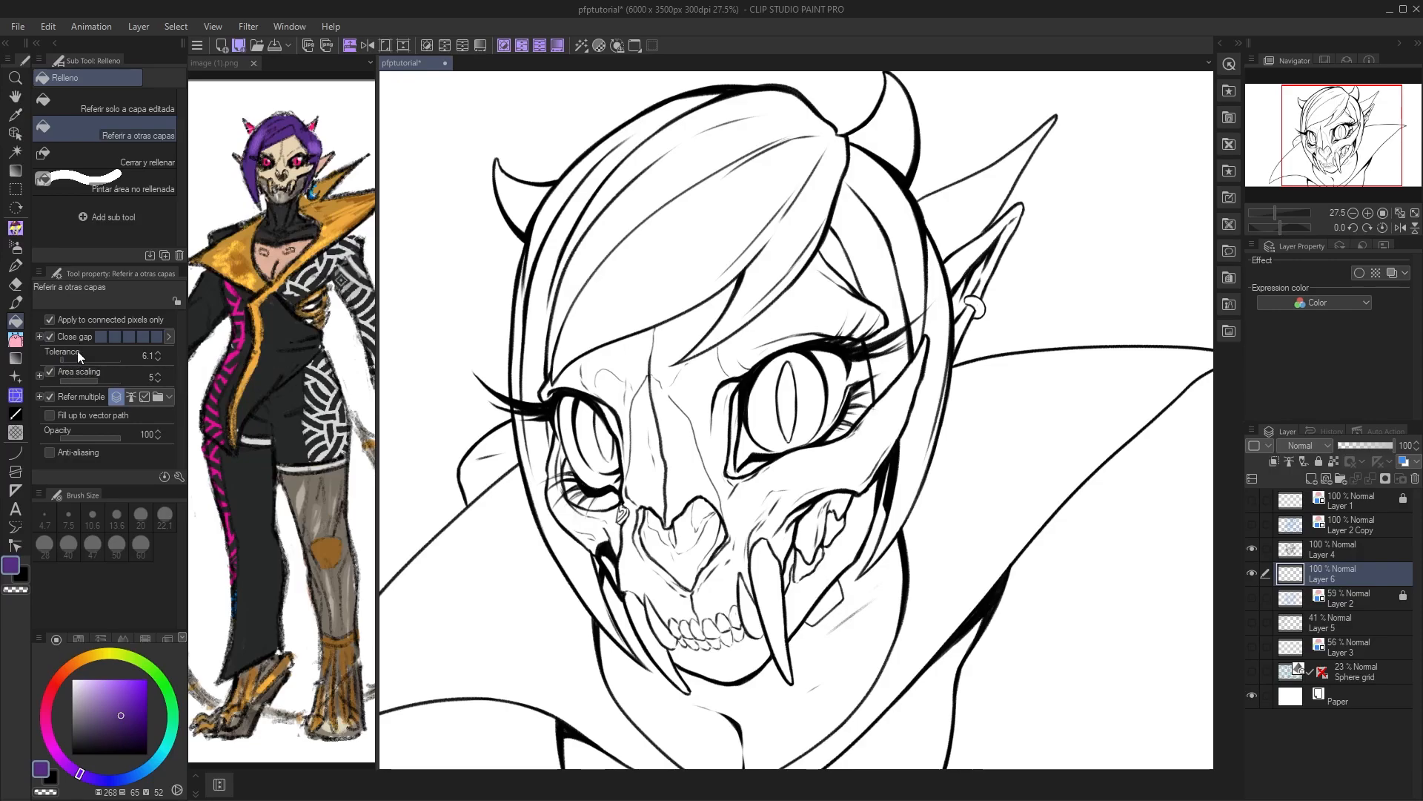
scroll(568, 393, "up", 3)
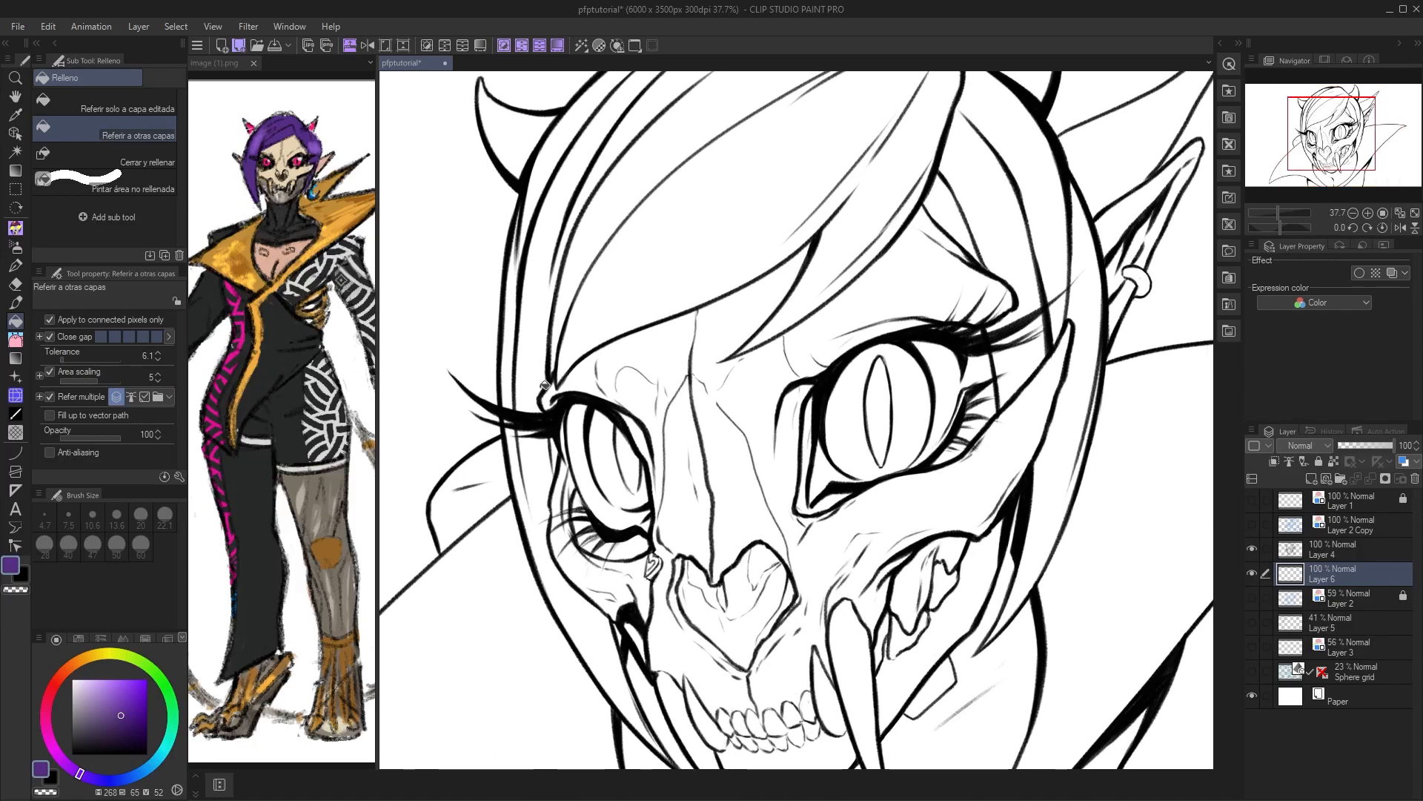
left_click_drag(573, 423, 566, 415)
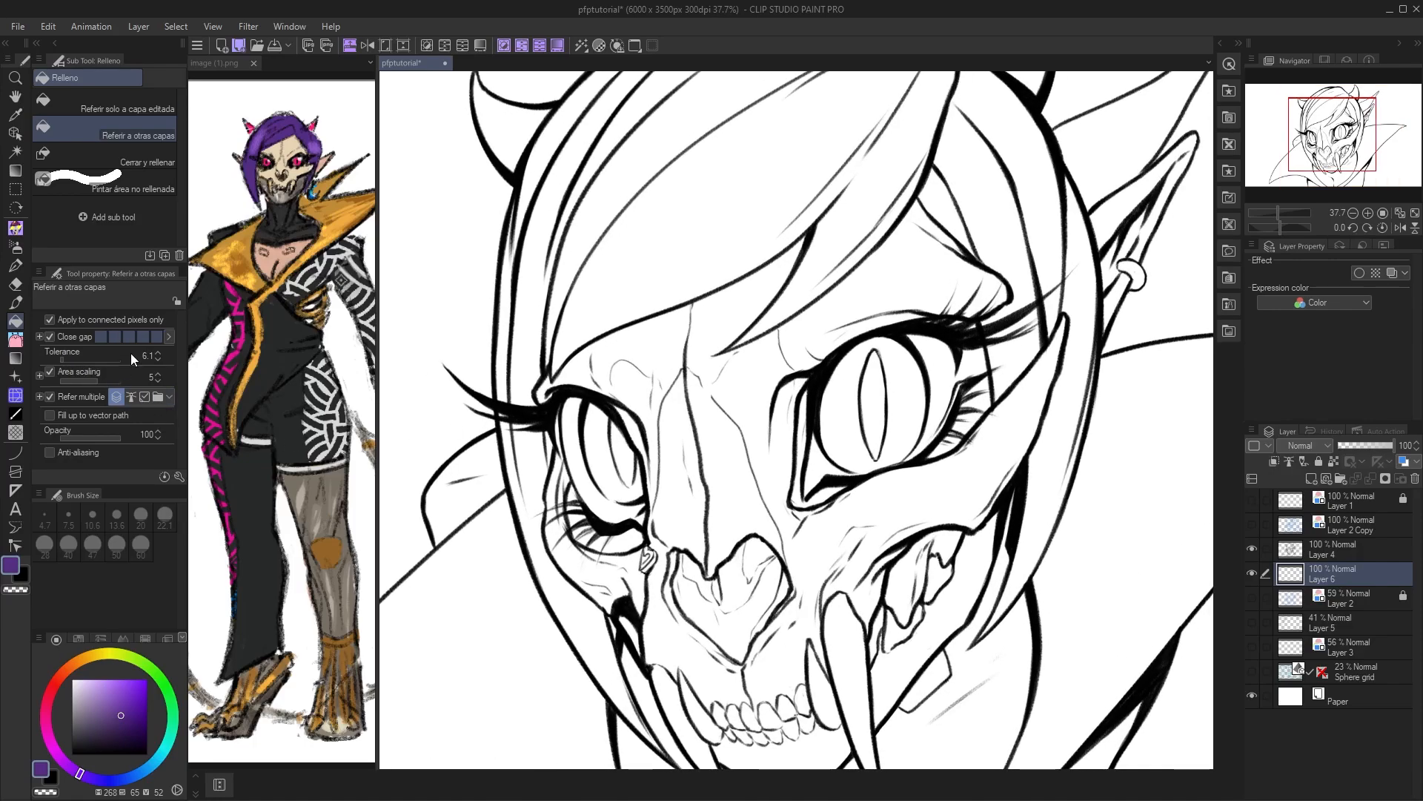
scroll(633, 530, "down", 3)
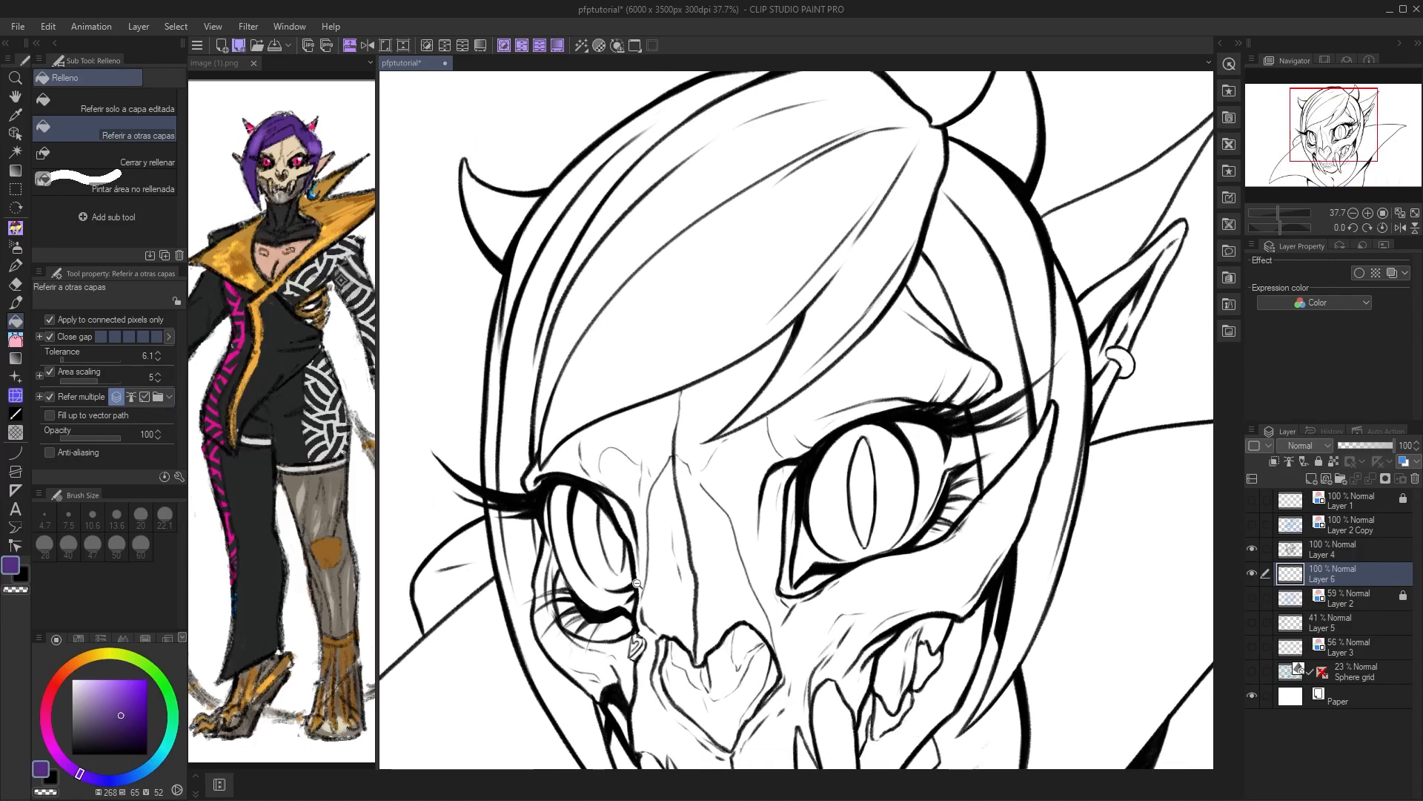
left_click_drag(617, 573, 606, 528)
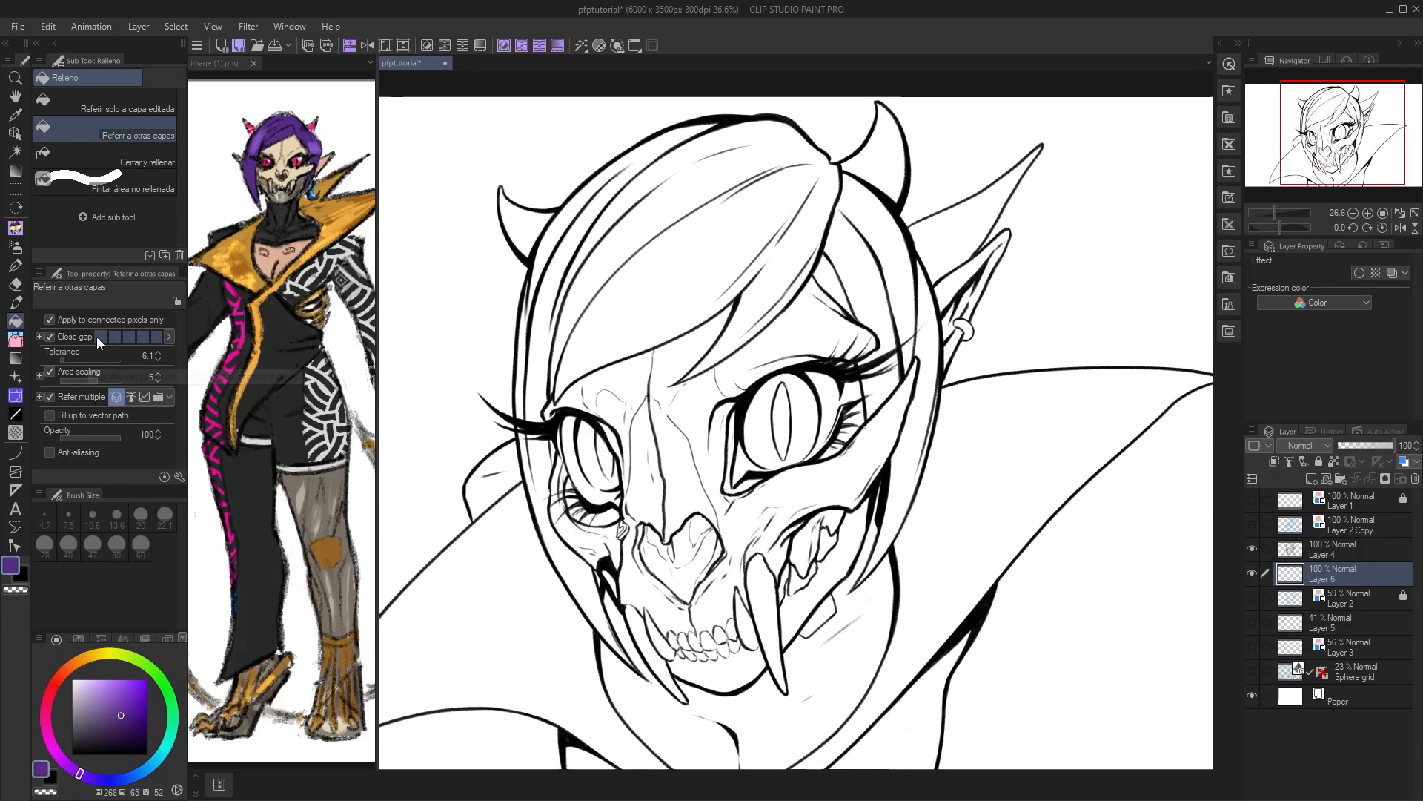
left_click_drag(661, 502, 651, 493)
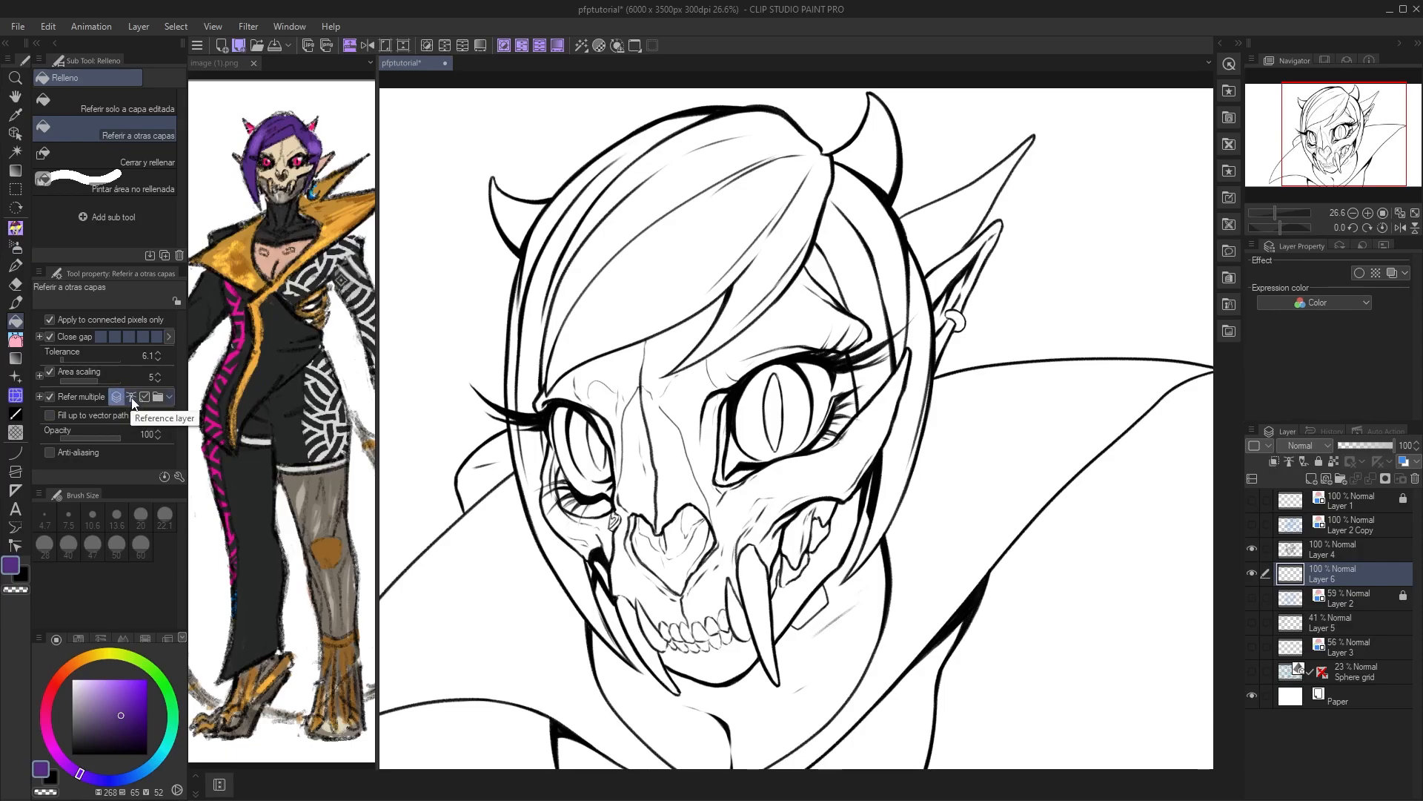
- Set line-art Layer 4 as the reference layer and make Layer 6 active for filling
left_click(1306, 552)
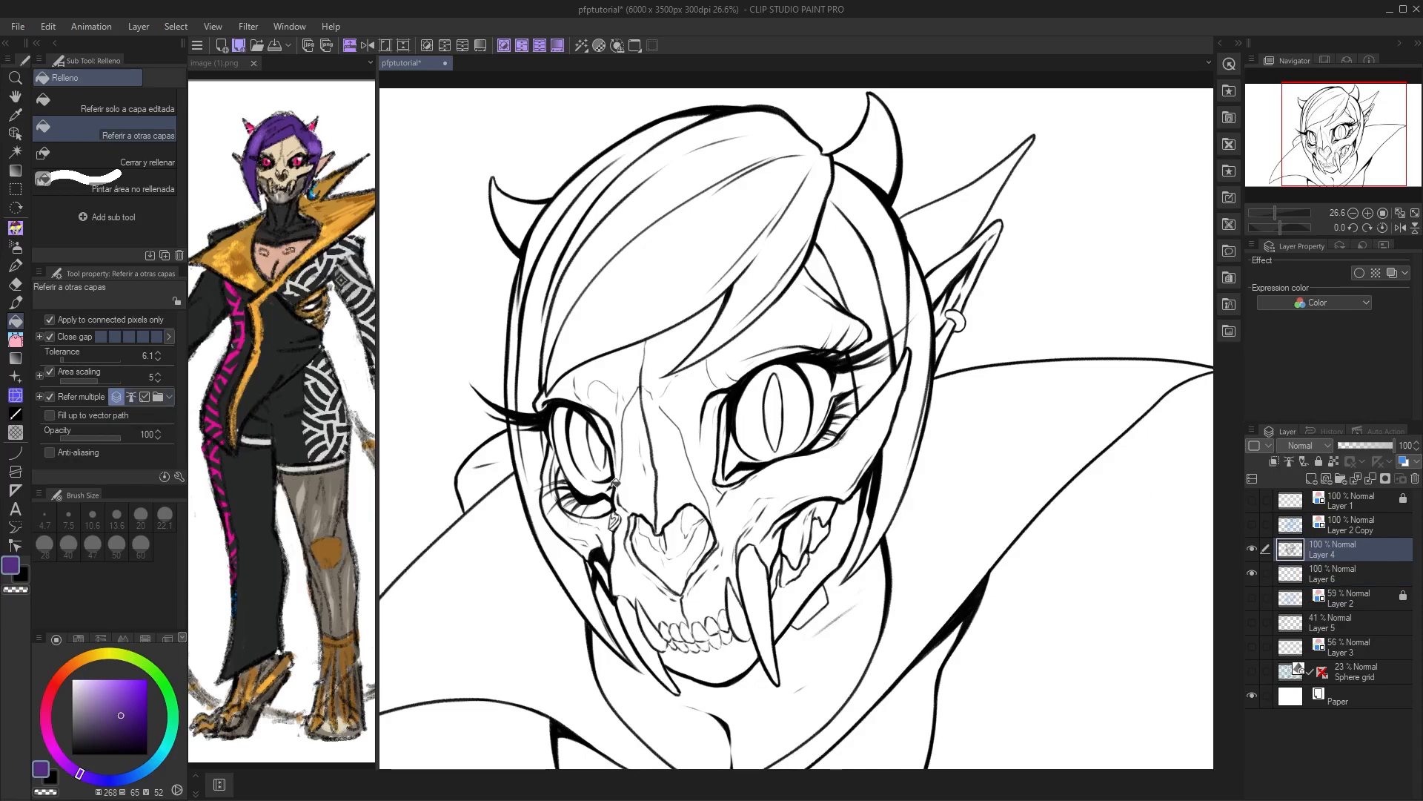
left_click_drag(641, 519, 655, 515)
left_click(1289, 461)
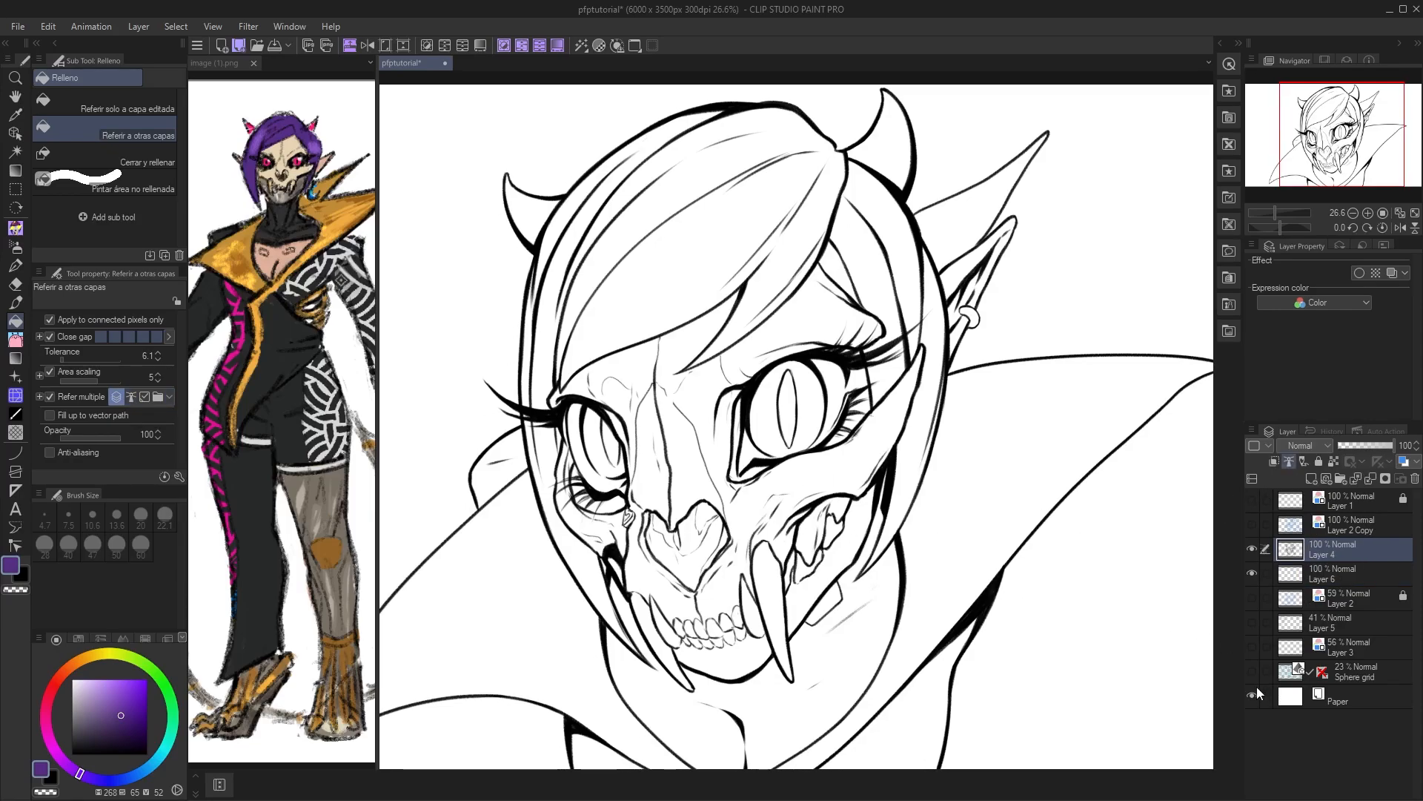
left_click(1286, 578)
left_click_drag(773, 558, 776, 557)
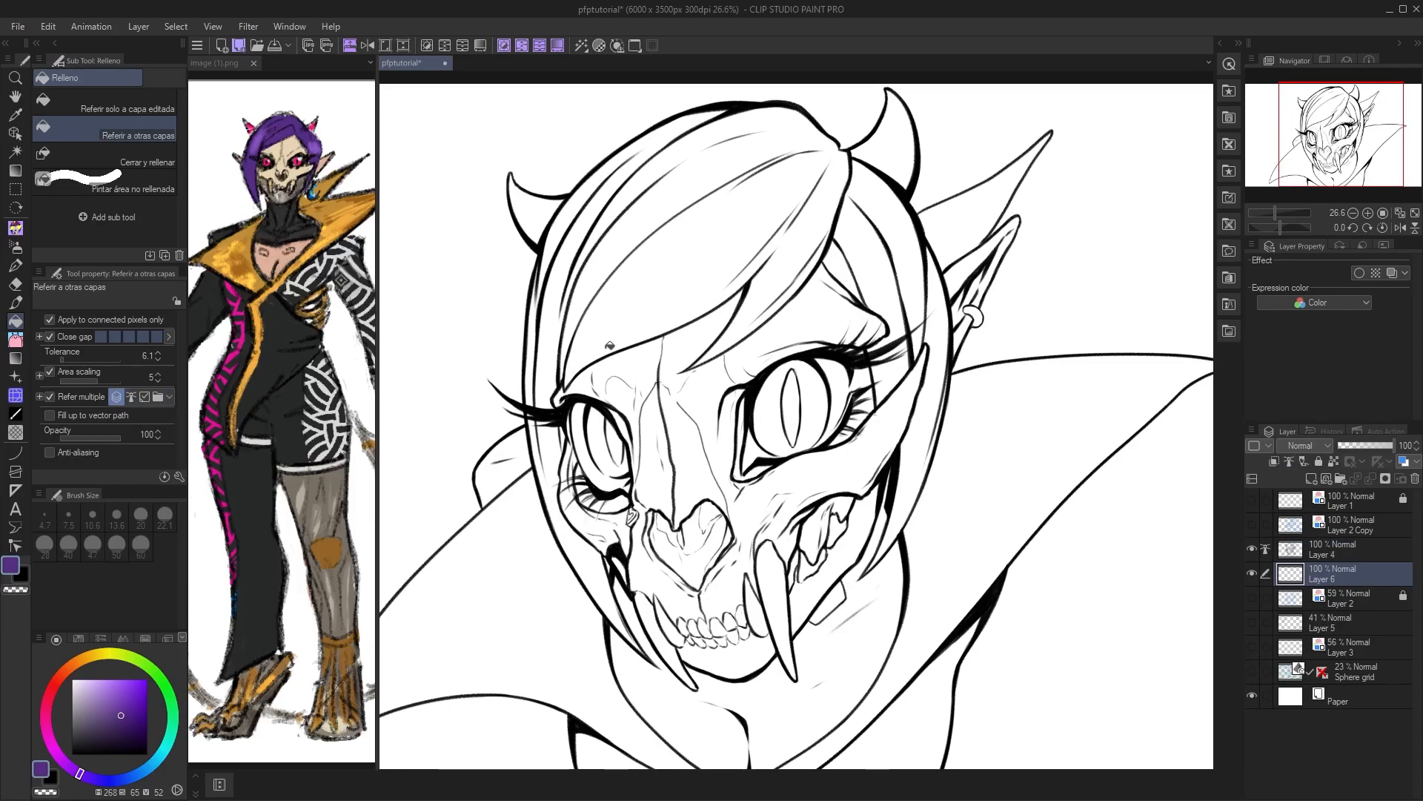
- Fill the fringe and the long side strand beside the smaller eye with purple on Layer 6, redoing the first pass
left_click(602, 312)
left_click(553, 290)
mouse_move(546, 319)
left_mouse_down()
mouse_move(541, 412)
mouse_move(578, 561)
left_mouse_up()
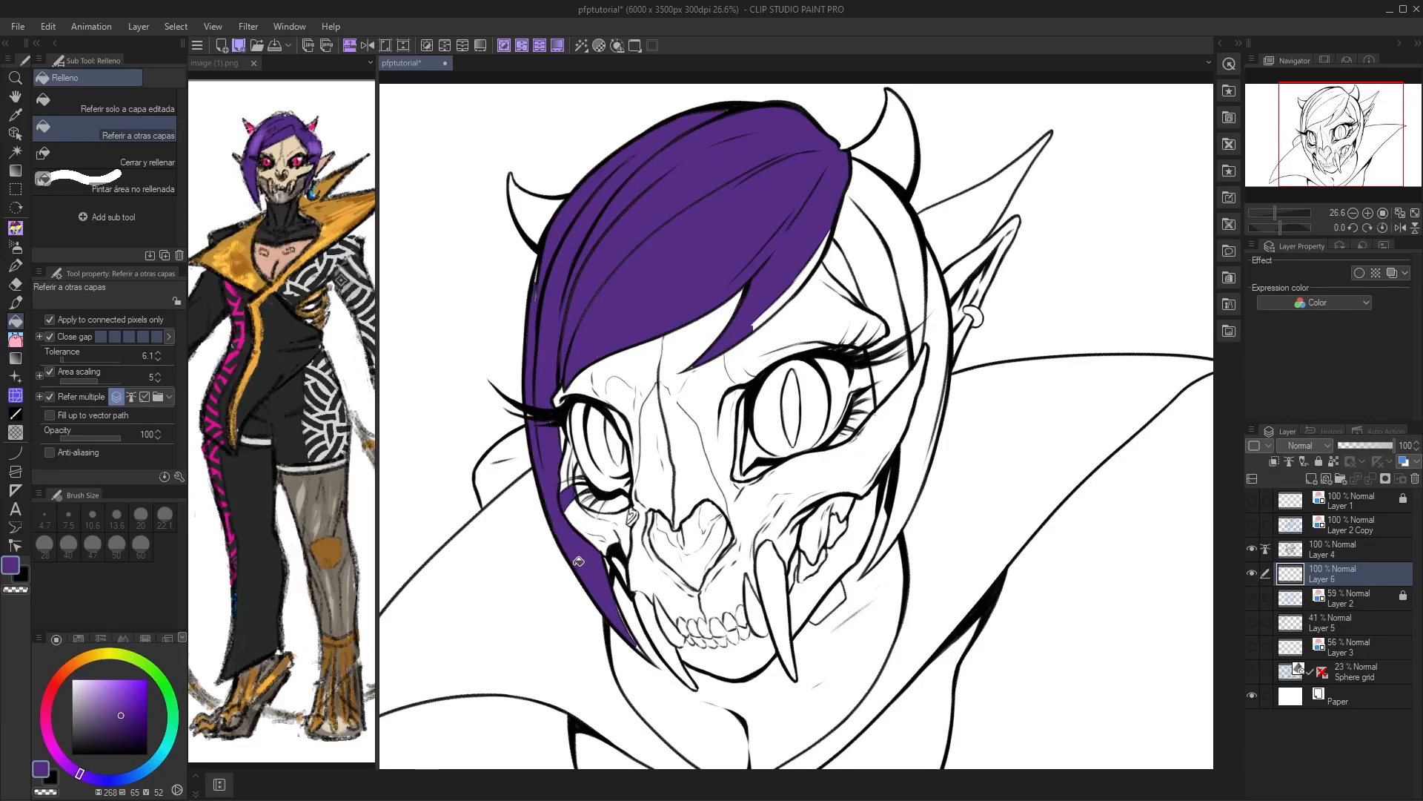
key("ctrl+z")
left_click(594, 313)
left_click(552, 478)
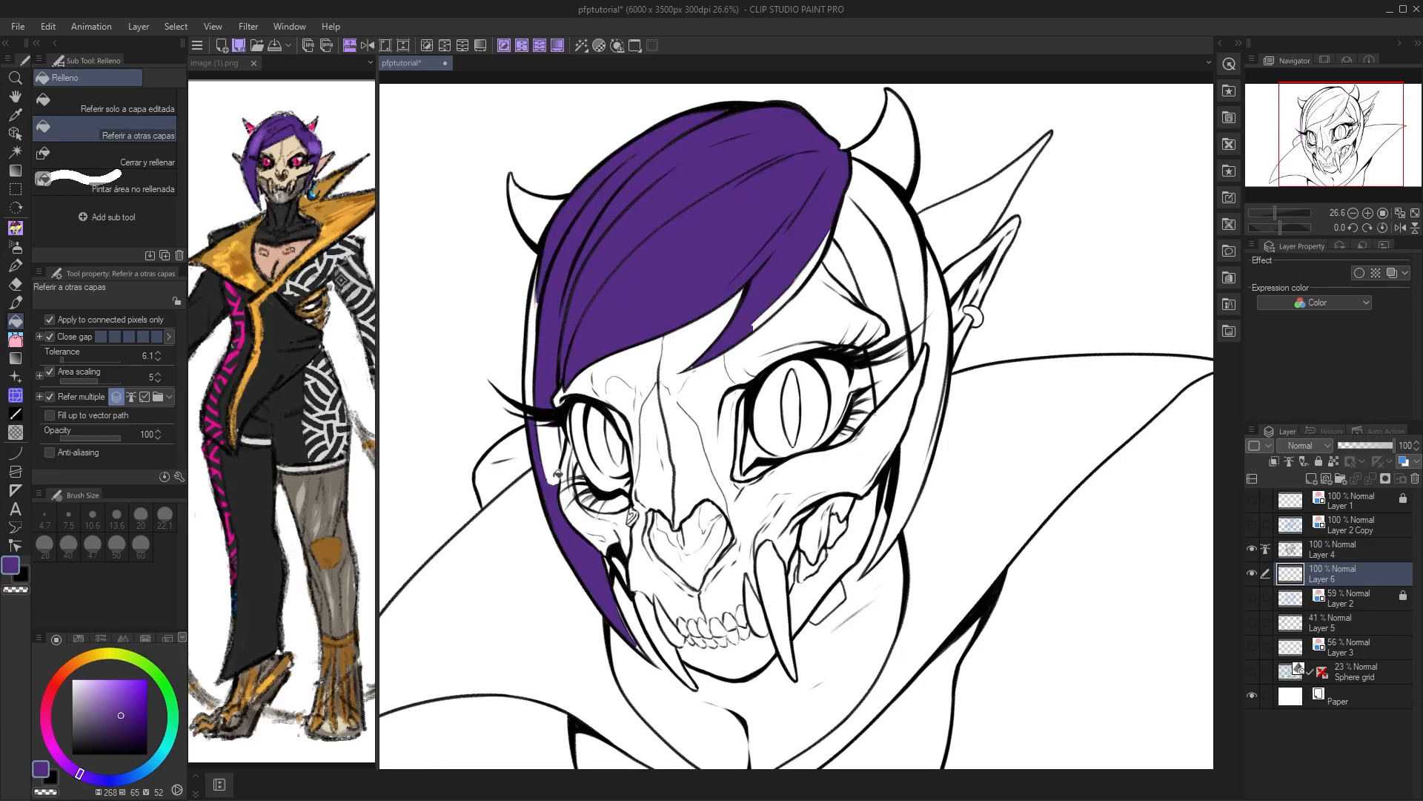
left_click(539, 399)
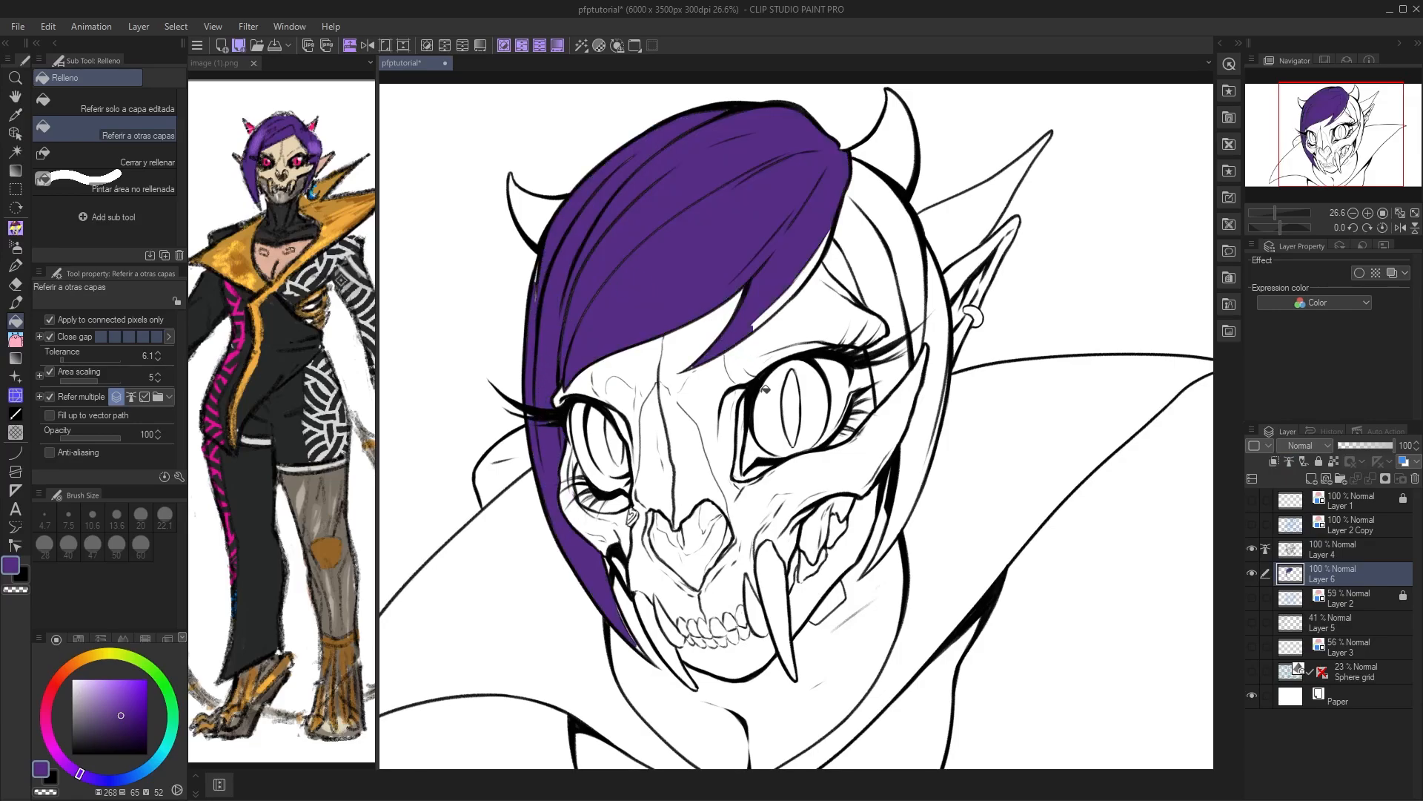
- Examine the purple fill's edges along the fringe outline above the larger eye, and undo the hair fills
scroll(737, 326, "up", 4)
scroll(747, 379, "up", 2)
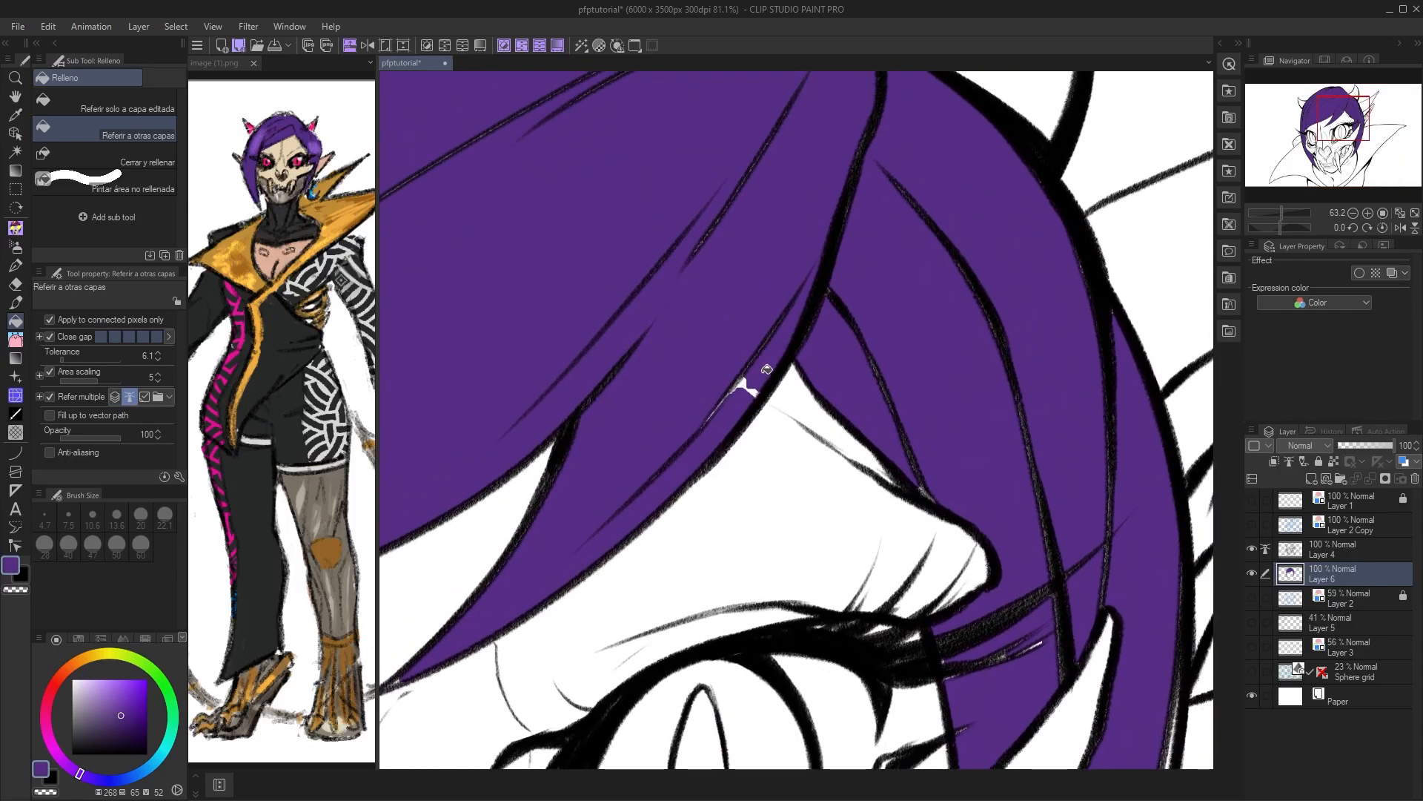
left_click_drag(747, 388, 791, 450)
scroll(744, 365, "up", 2)
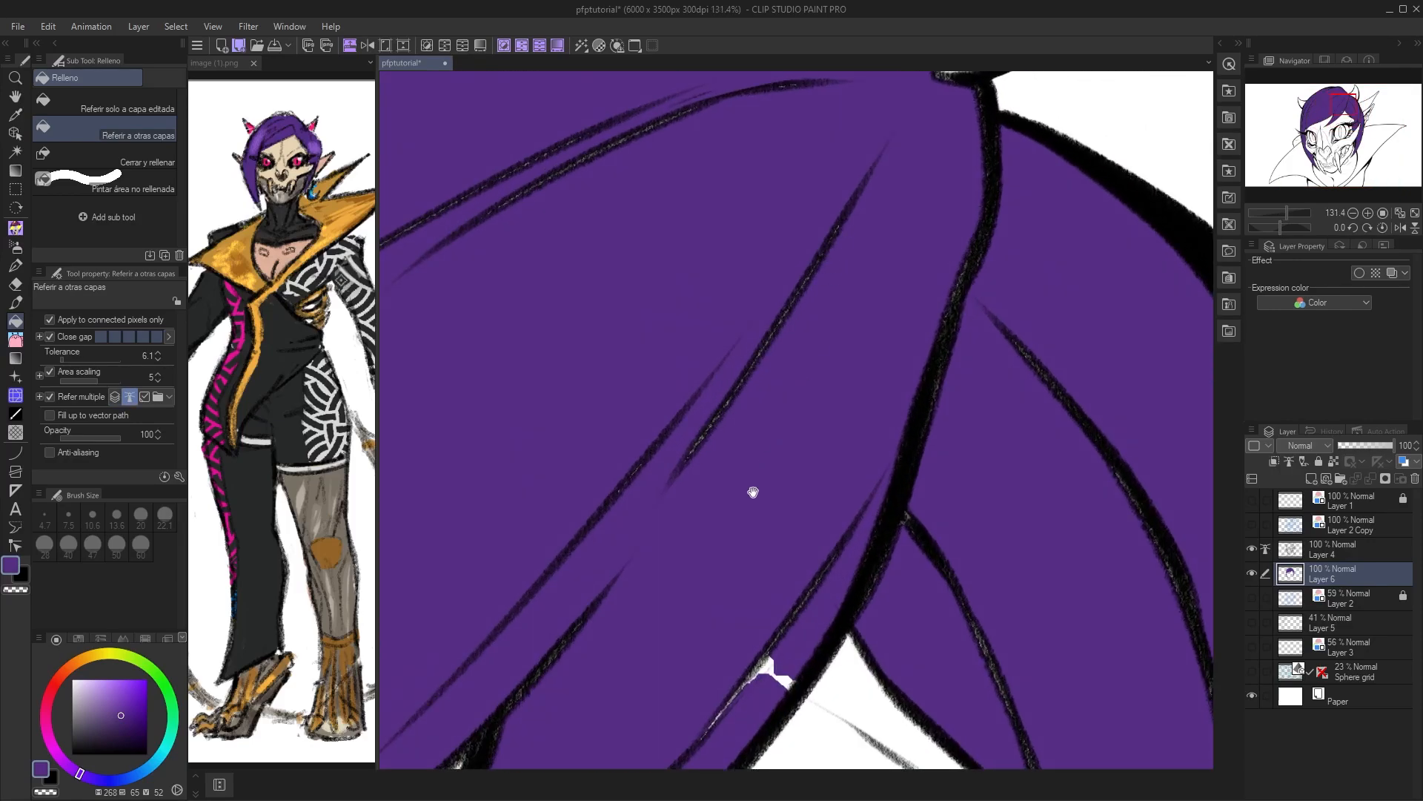
left_click_drag(752, 492, 762, 315)
scroll(774, 413, "down", 5)
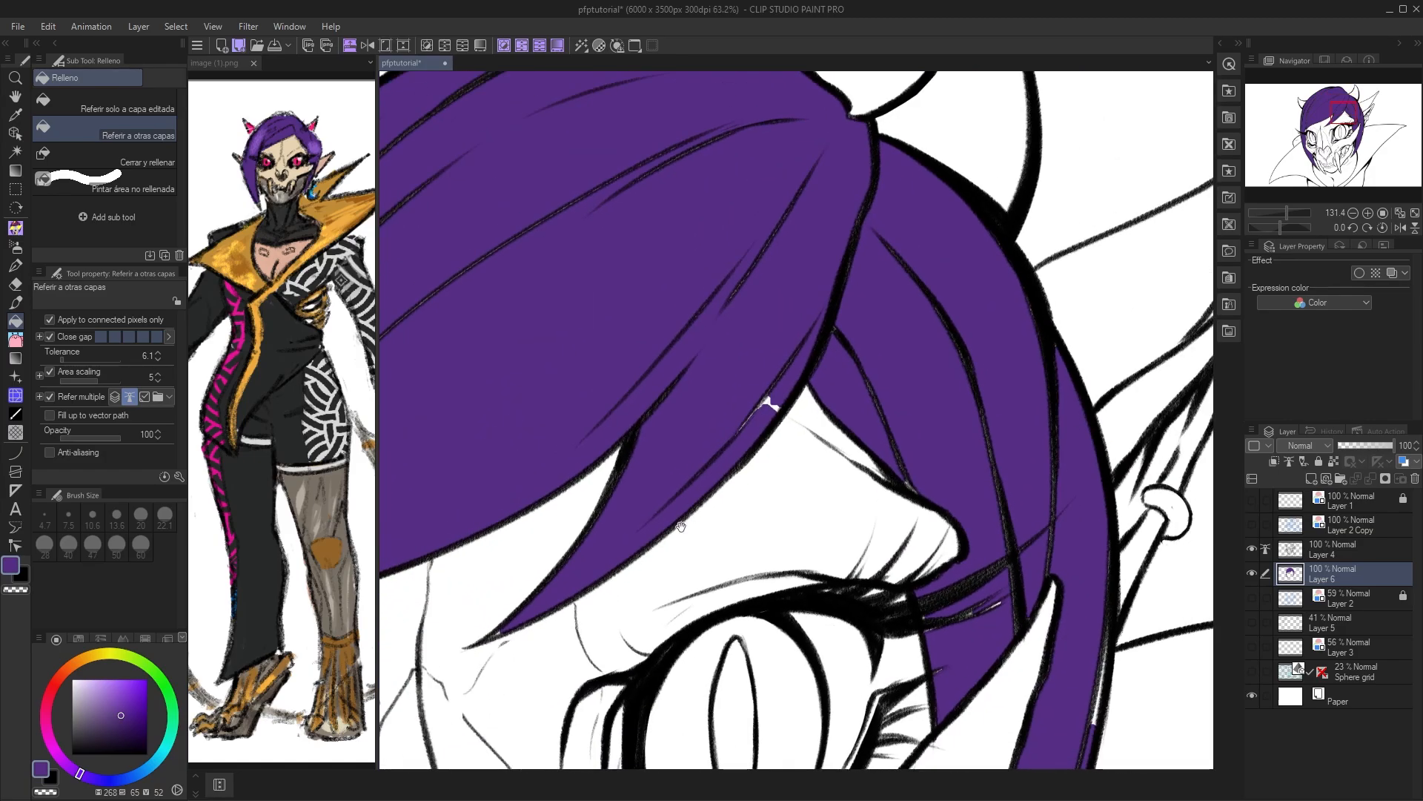
key("ctrl+z")
scroll(779, 492, "down", 2)
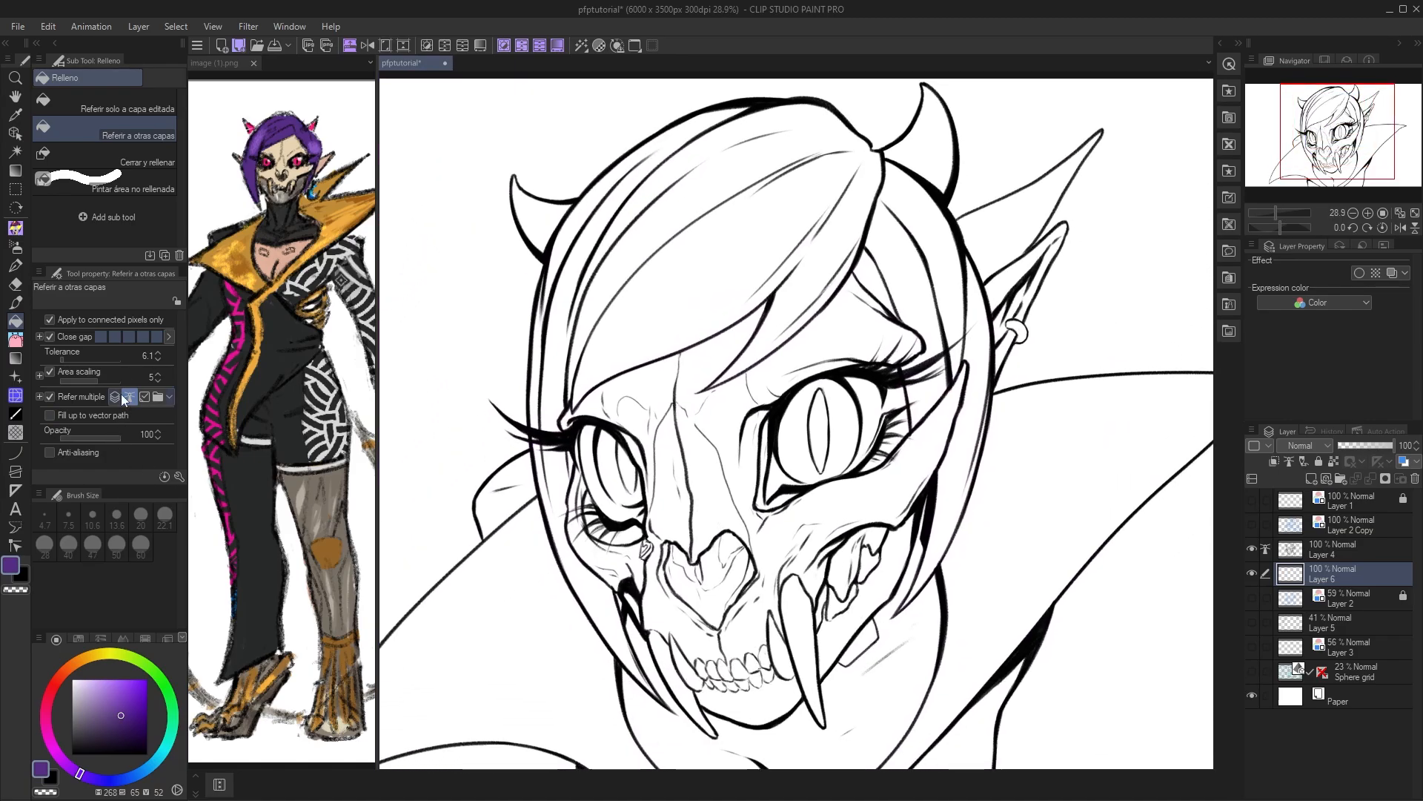
- Set the fill's Area scaling to 15 and fill the fringe with purple on Layer 6
left_click(40, 376)
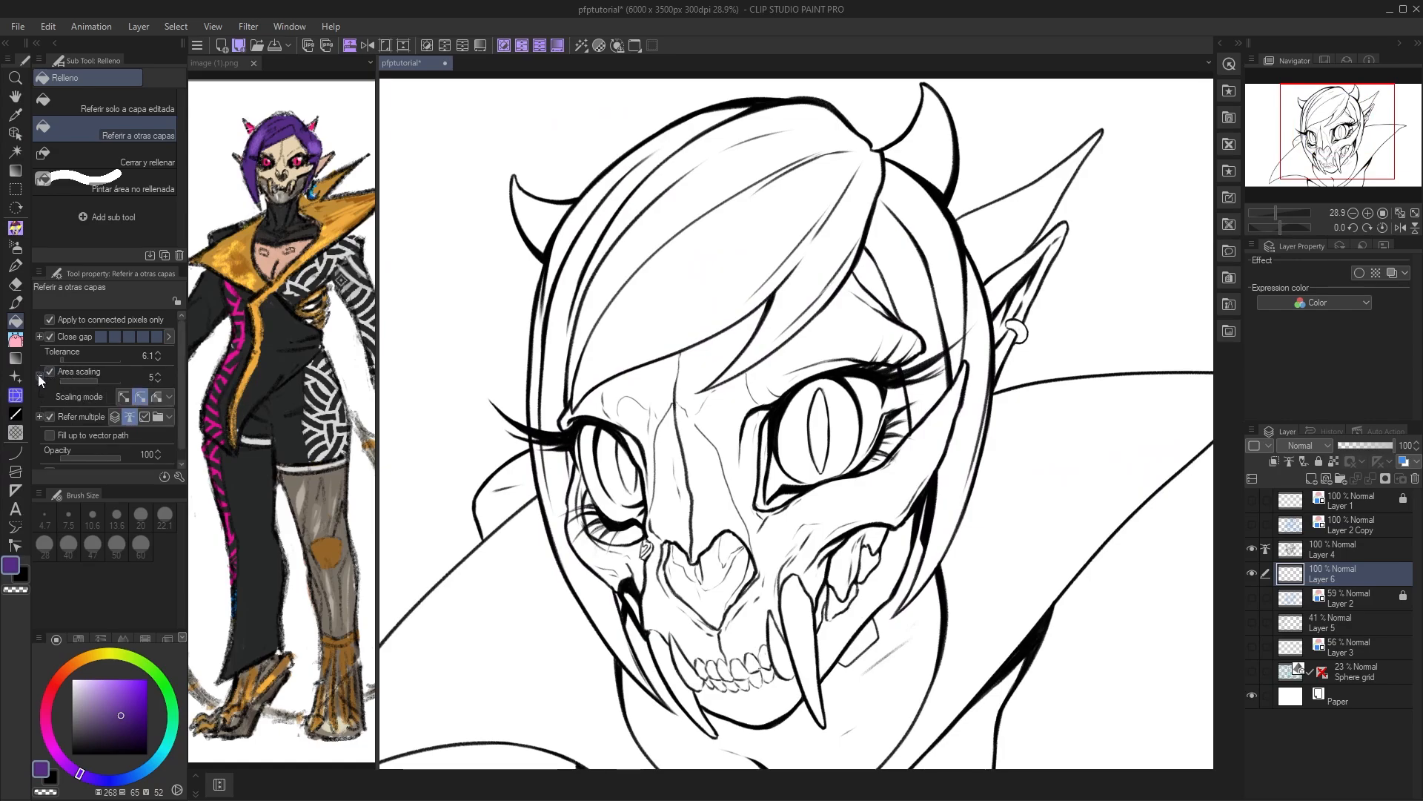
left_click(39, 375)
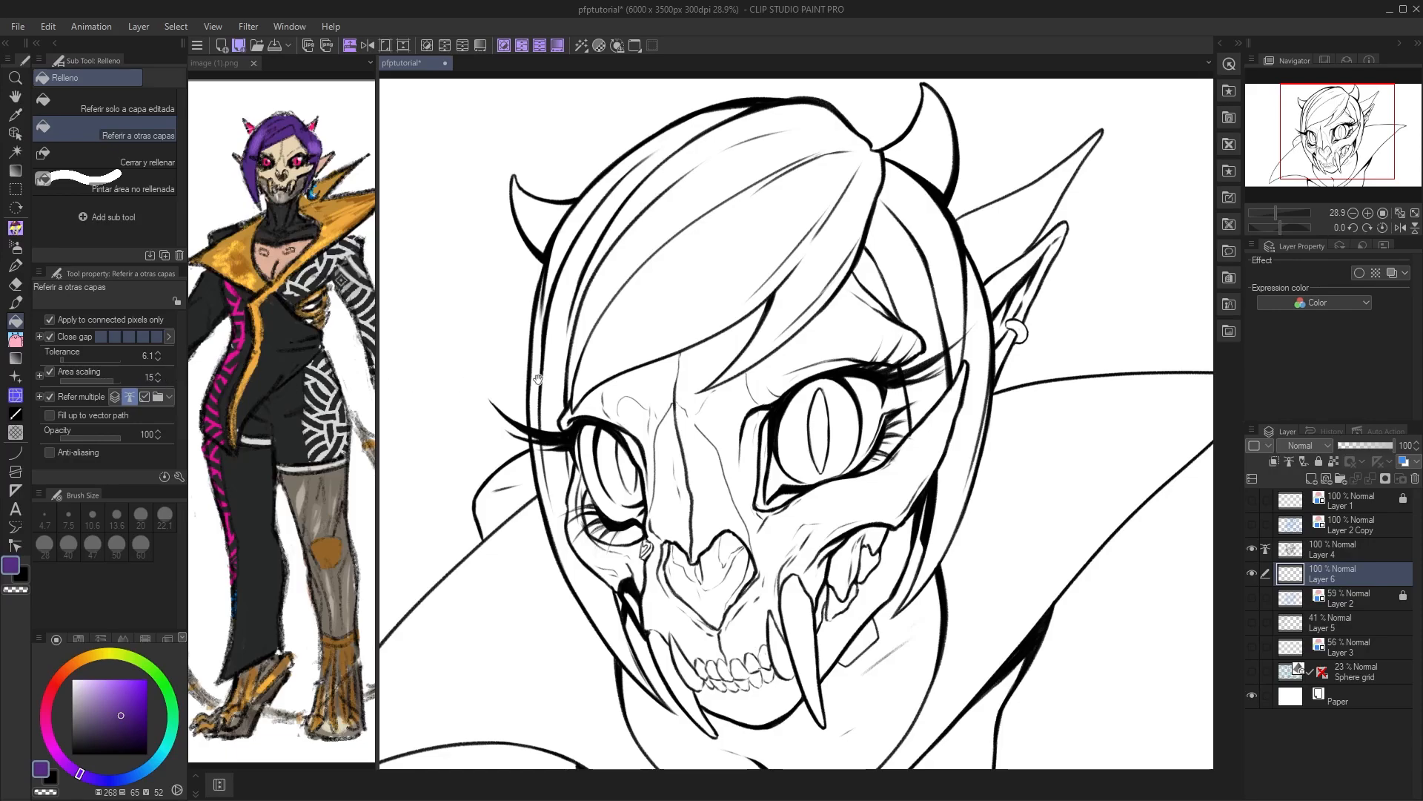
scroll(538, 379, "up", 1)
left_click(677, 274)
scroll(823, 243, "up", 2)
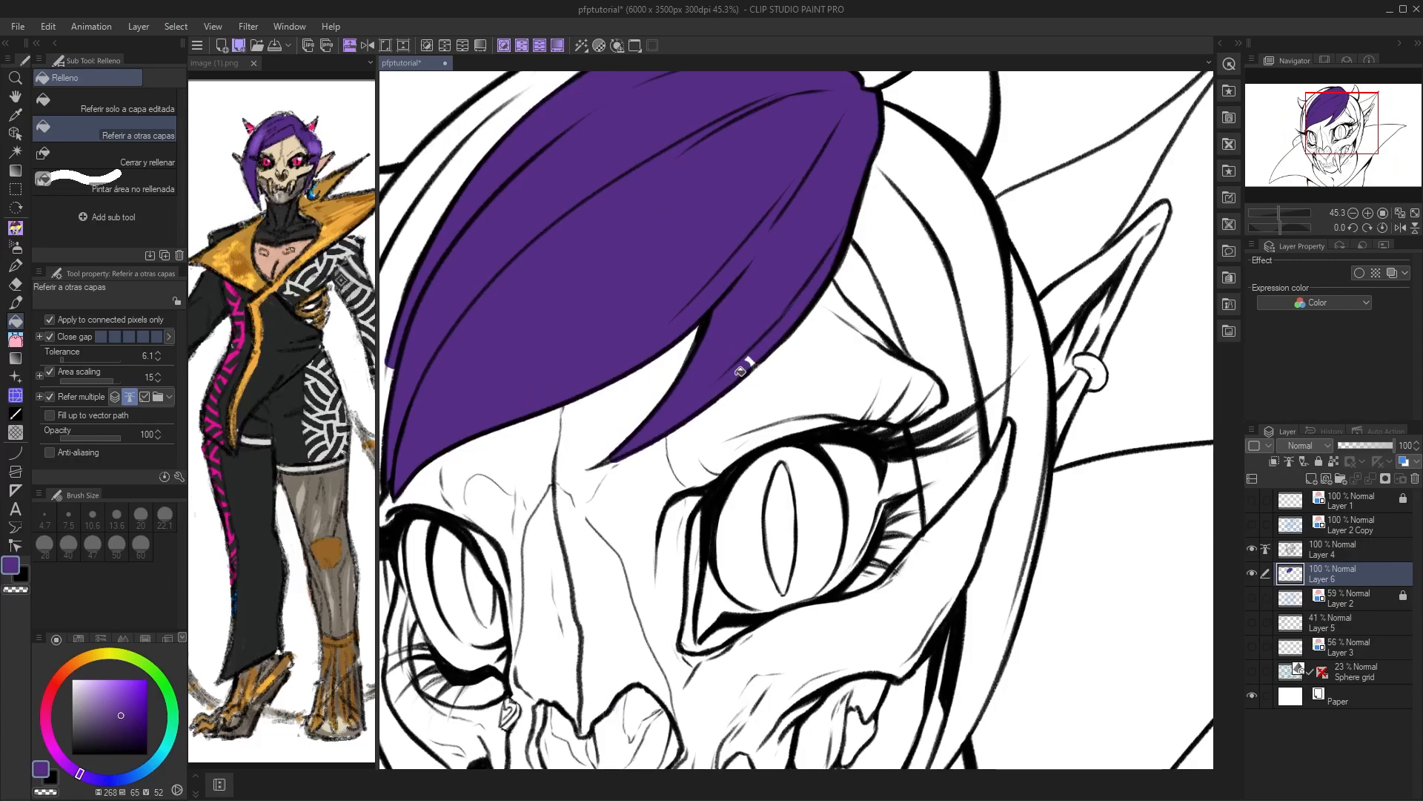
- Examine the purple fill's edges at the fringe's pointed tip and along the upper fringe outline
scroll(764, 350, "up", 4)
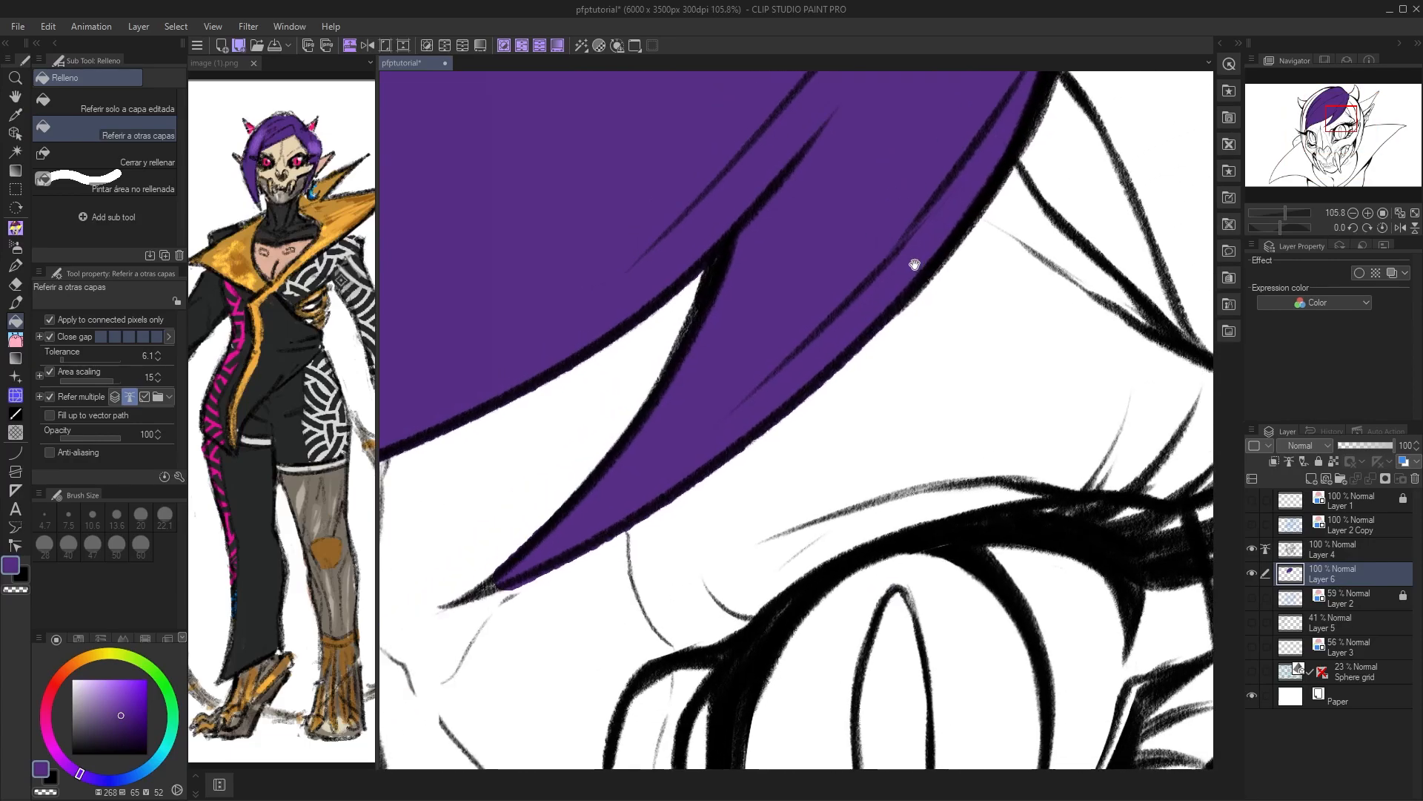
scroll(511, 585, "up", 2)
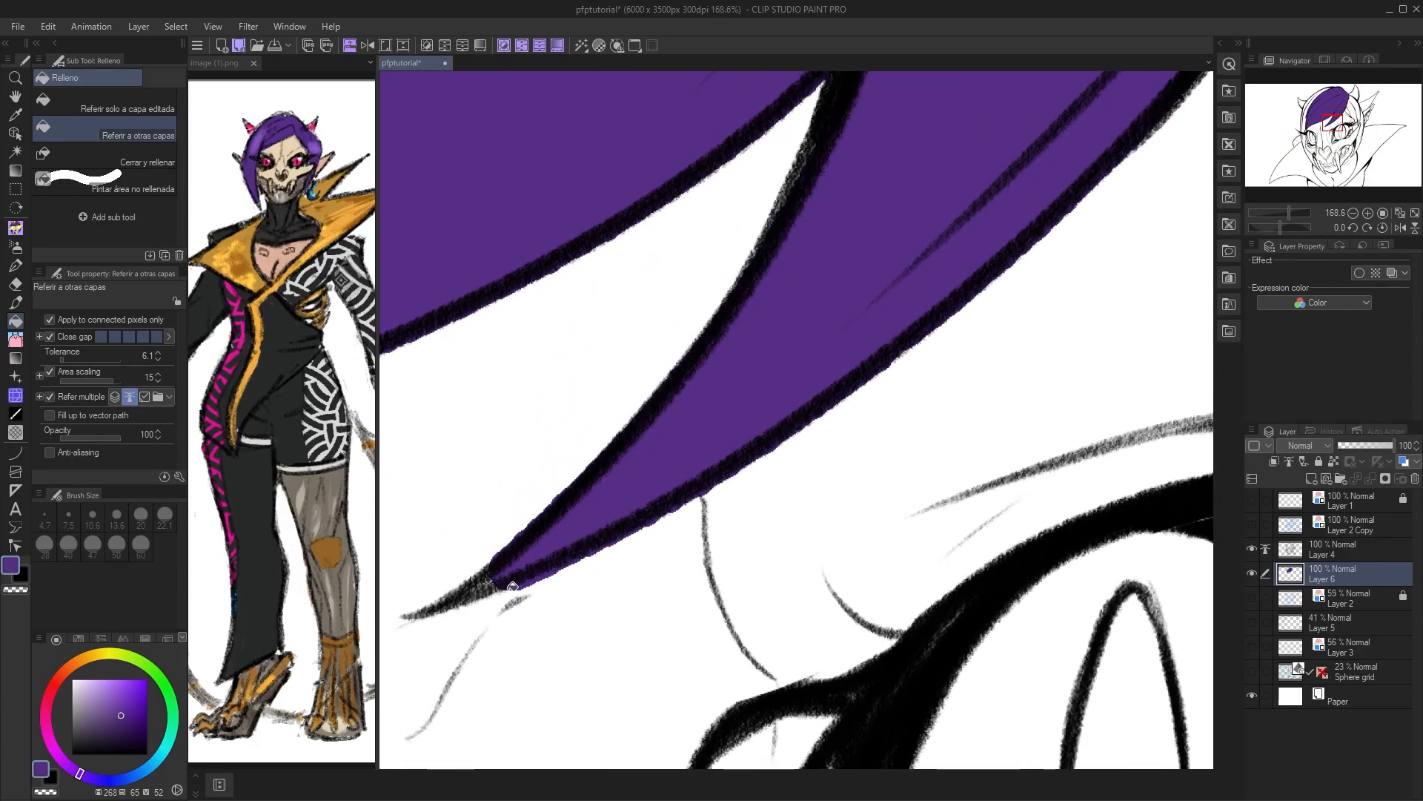
left_click_drag(800, 380, 694, 623)
scroll(670, 474, "down", 1)
scroll(872, 219, "down", 2)
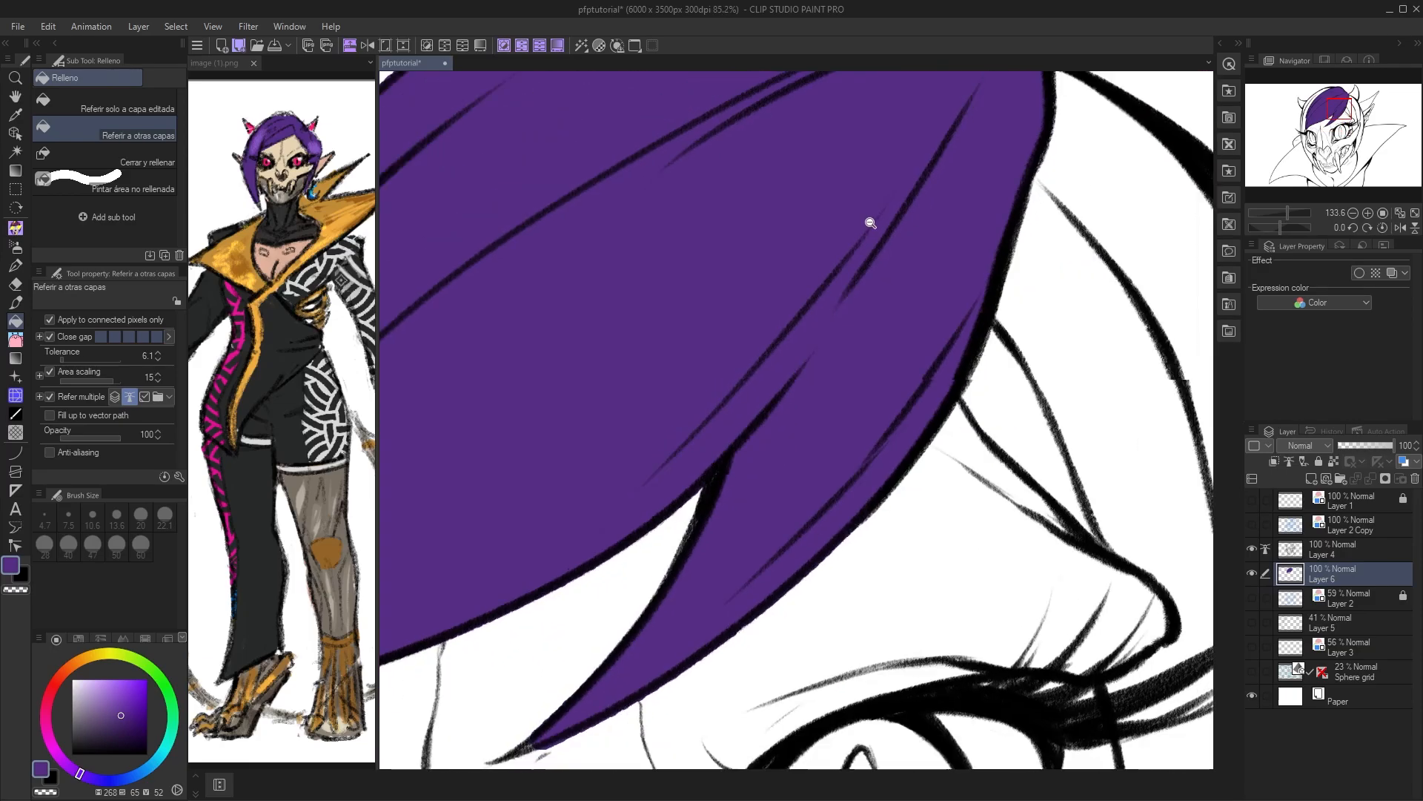
left_click_drag(869, 221, 820, 391)
scroll(583, 400, "down", 1)
left_click_drag(583, 401, 660, 309)
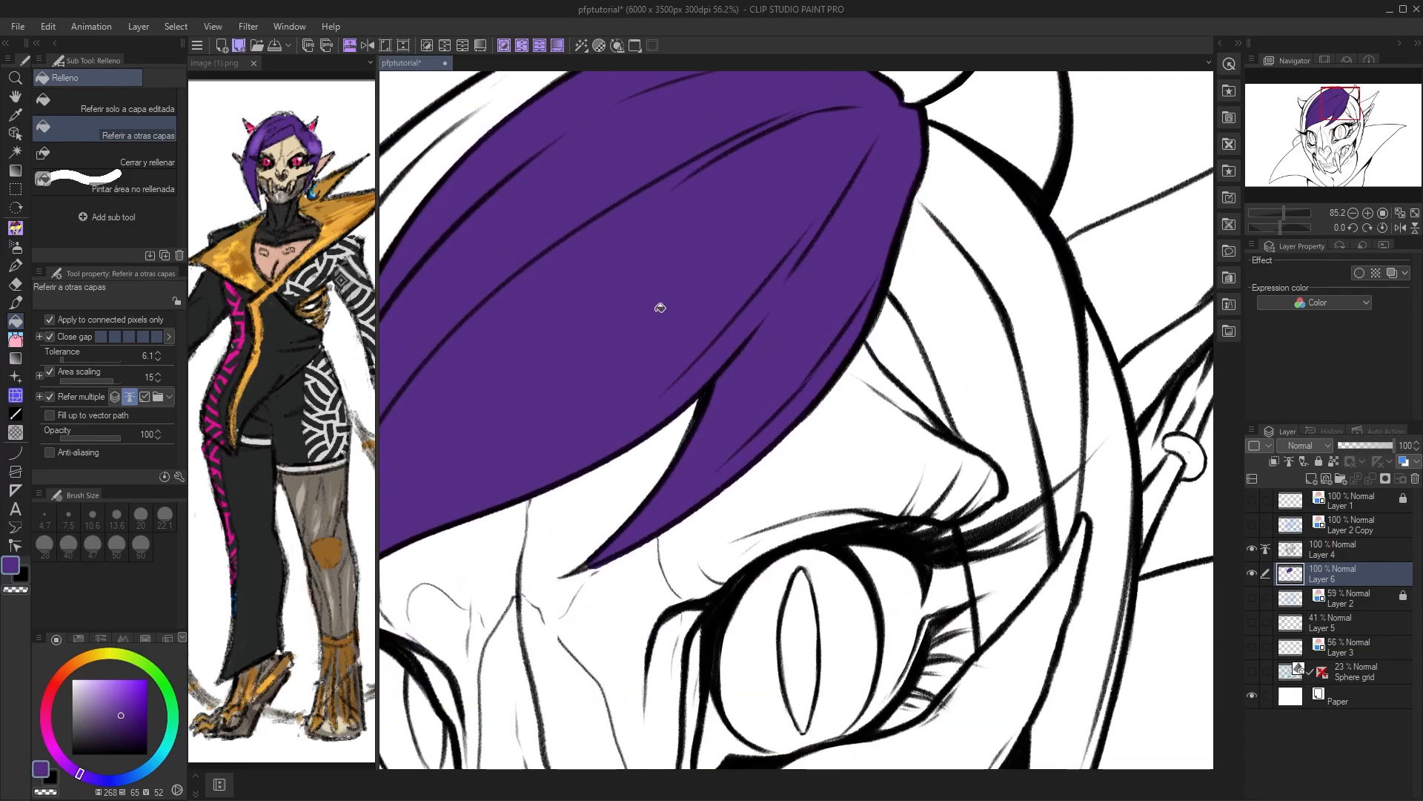
left_click_drag(615, 582, 619, 487)
- Undo the fringe fill and refill the fringe with purple on Layer 6 using an Area scaling of 10
key("ctrl+z")
key("ctrl+z")
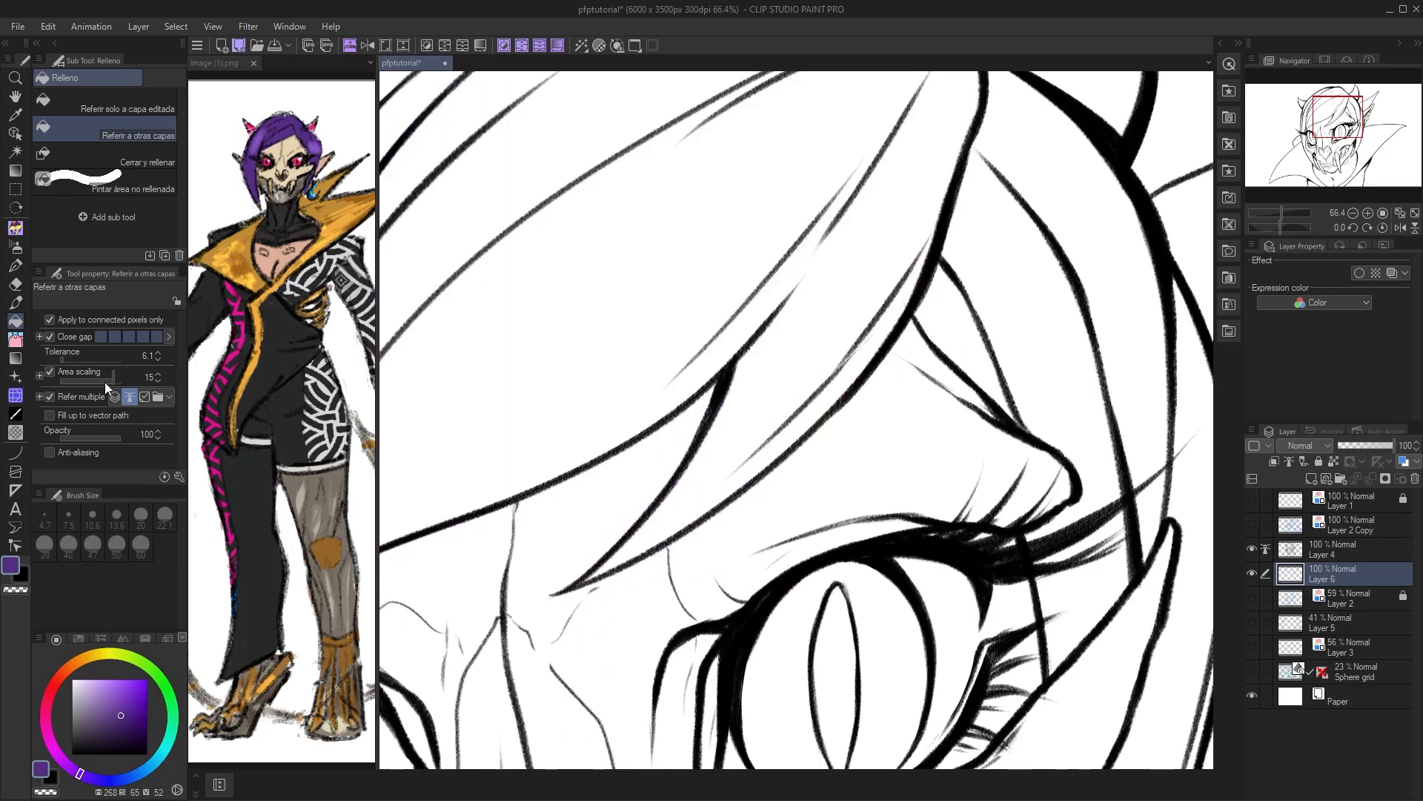
left_click_drag(105, 381, 103, 381)
left_click(657, 351)
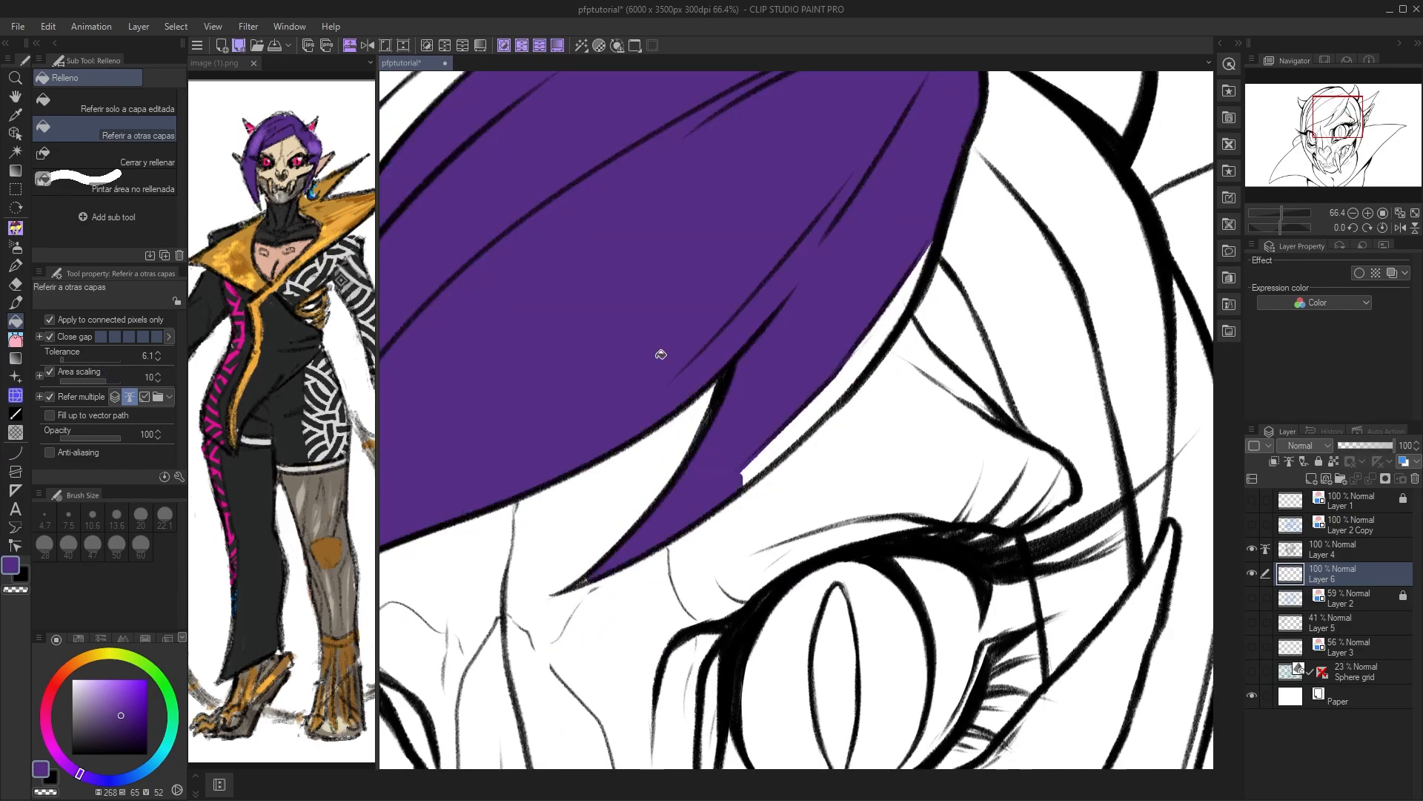
scroll(799, 363, "up", 2)
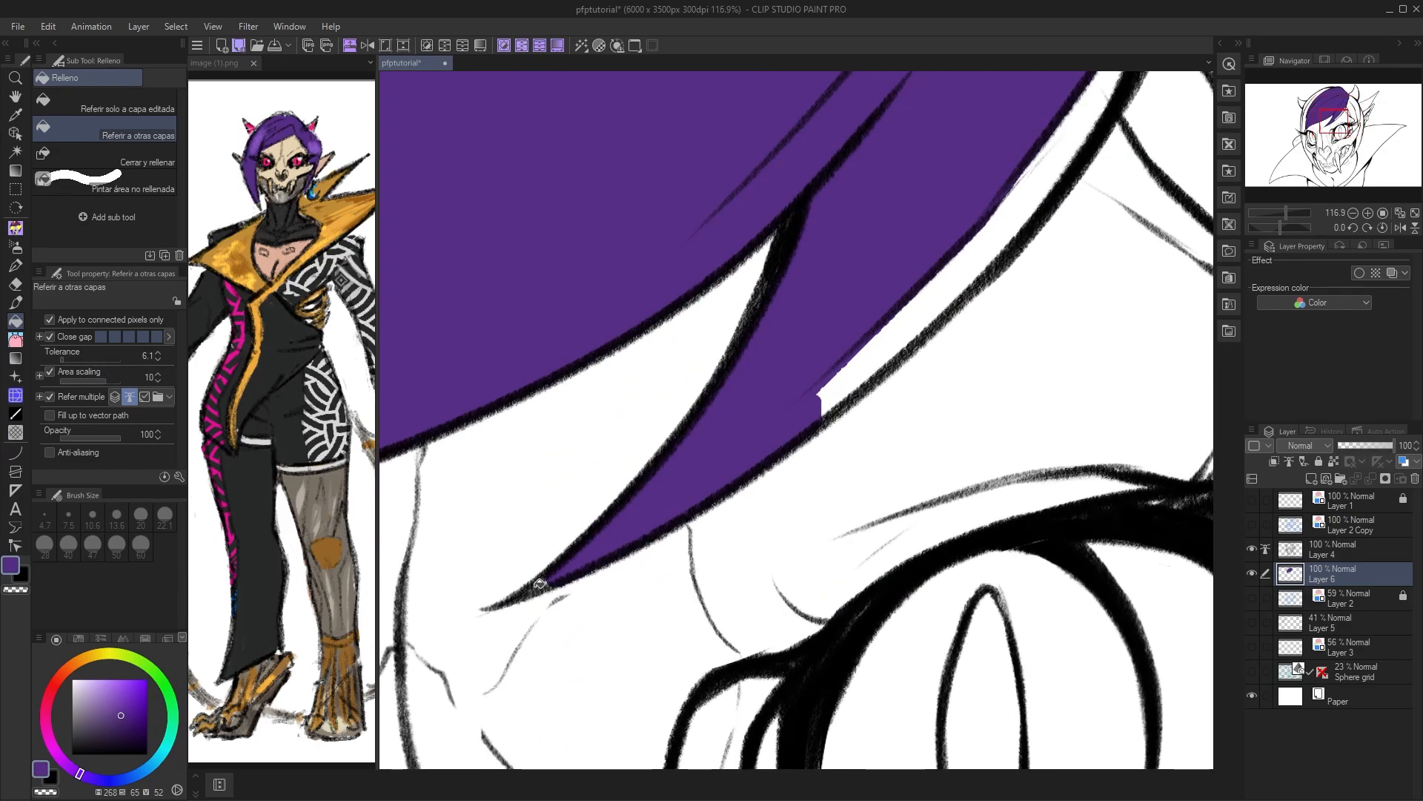
left_click_drag(540, 583, 679, 652)
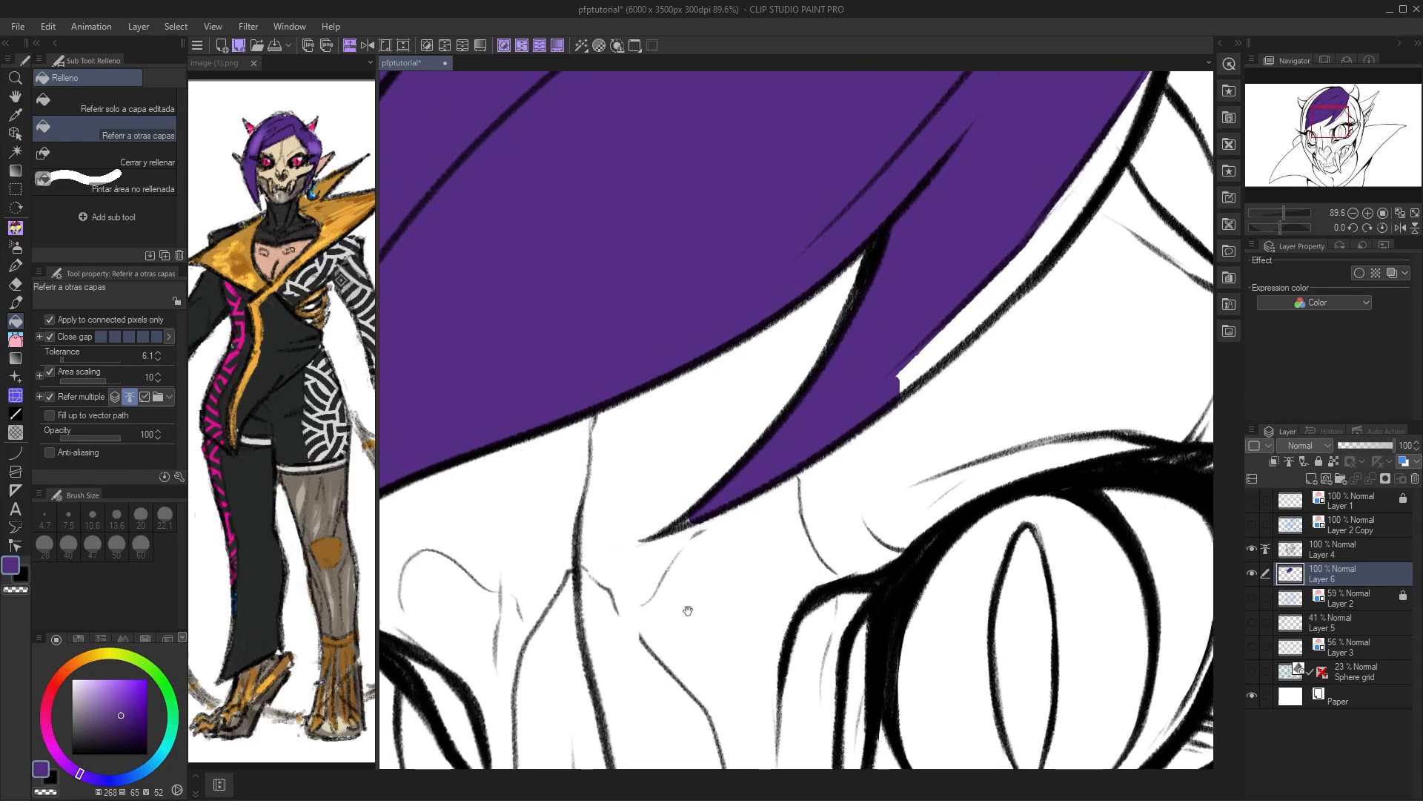
scroll(688, 610, "down", 3)
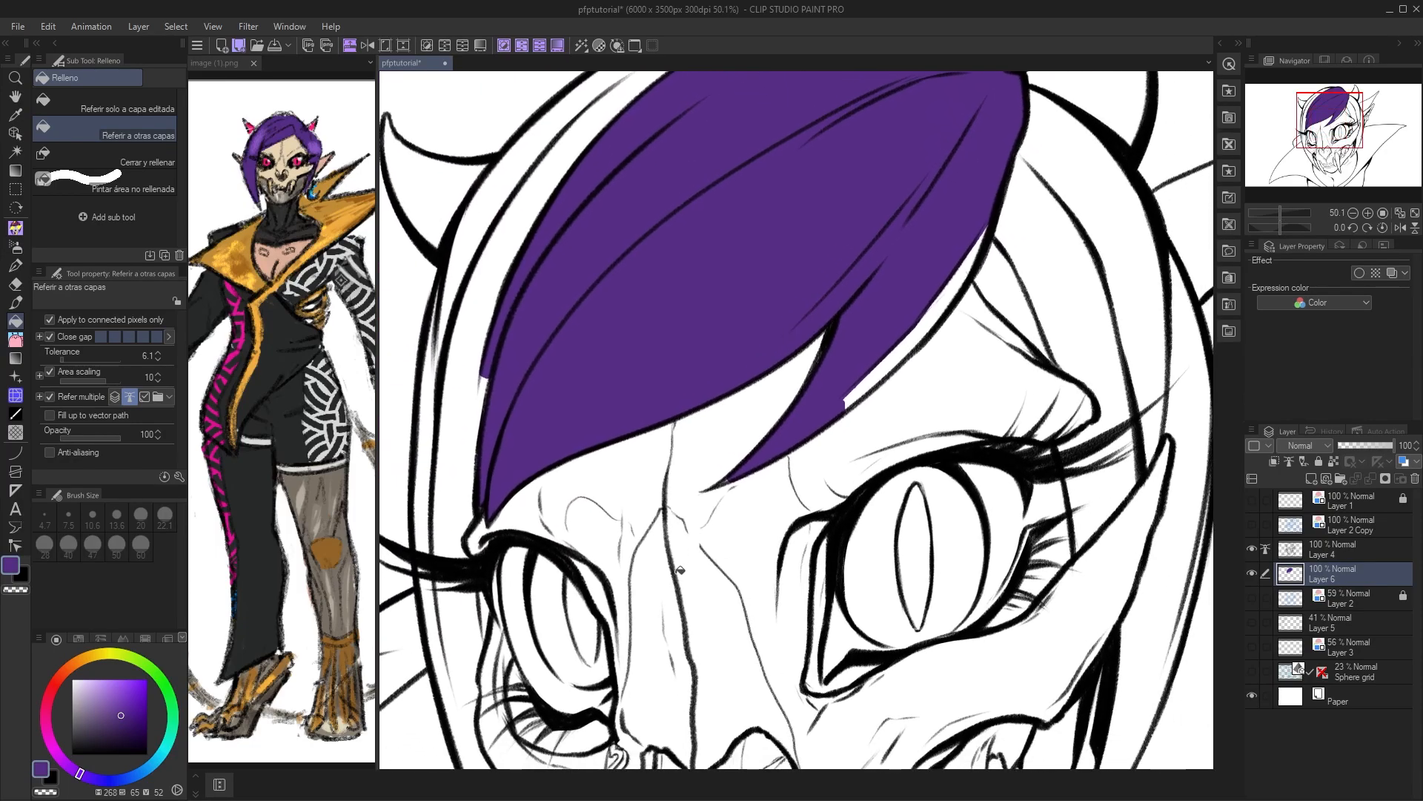
- Fill the side strands beside the smaller eye with purple, including the sections below its eyelashes
left_click(460, 438)
left_click(427, 424)
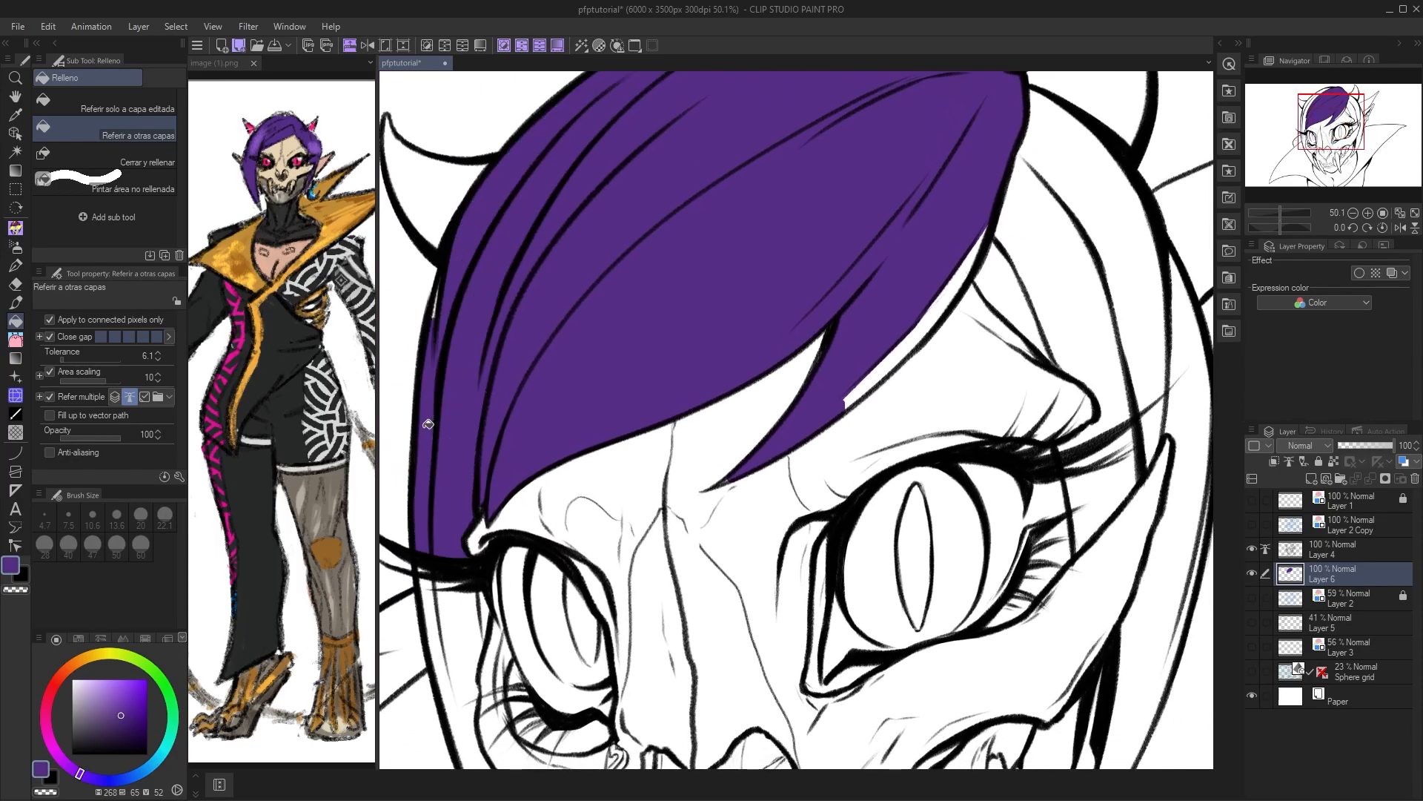
left_click(460, 655)
left_click(479, 584)
left_click(437, 610)
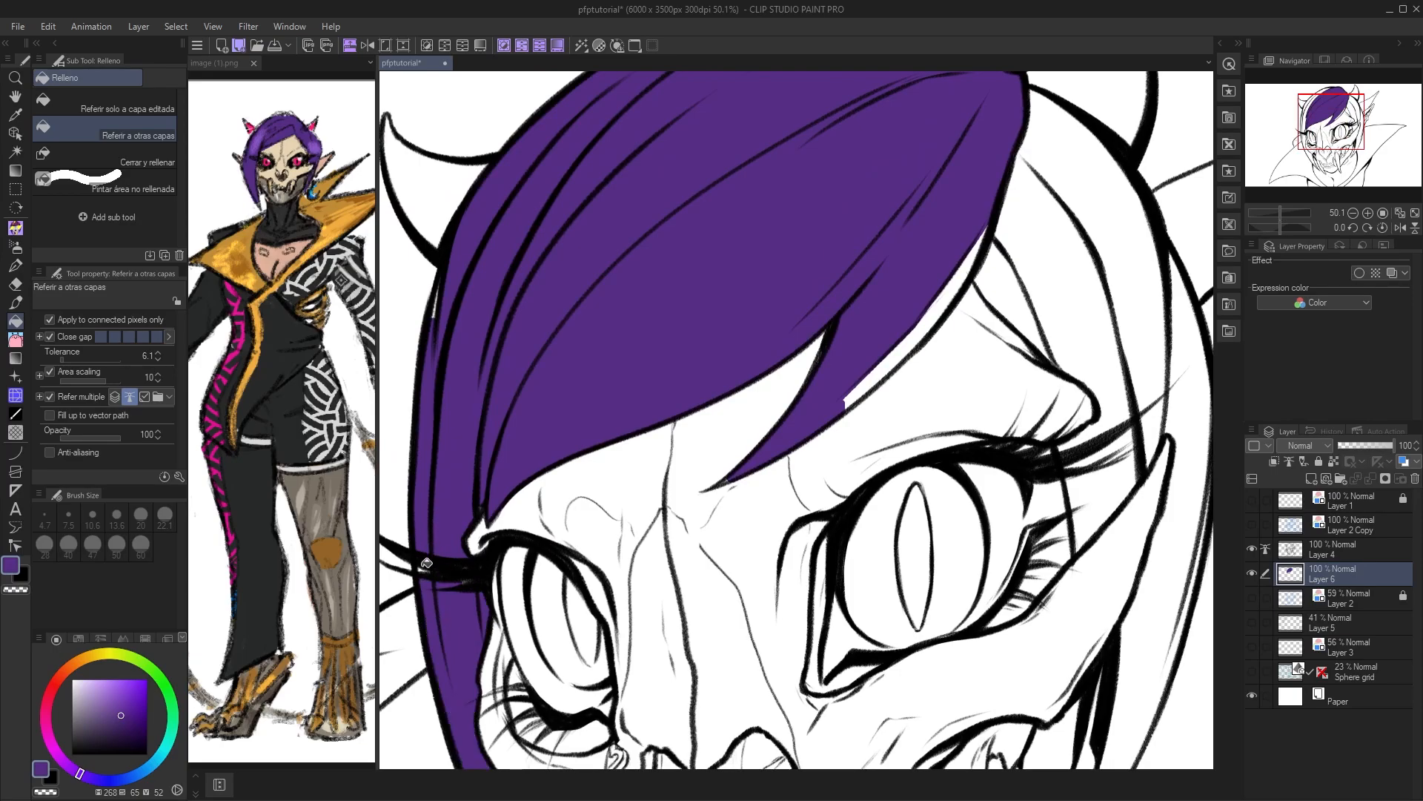
- Fill the unpainted sliver along the fringe's edge and the strands beside the larger eye with purple
left_click_drag(734, 279, 547, 437)
left_click(737, 464)
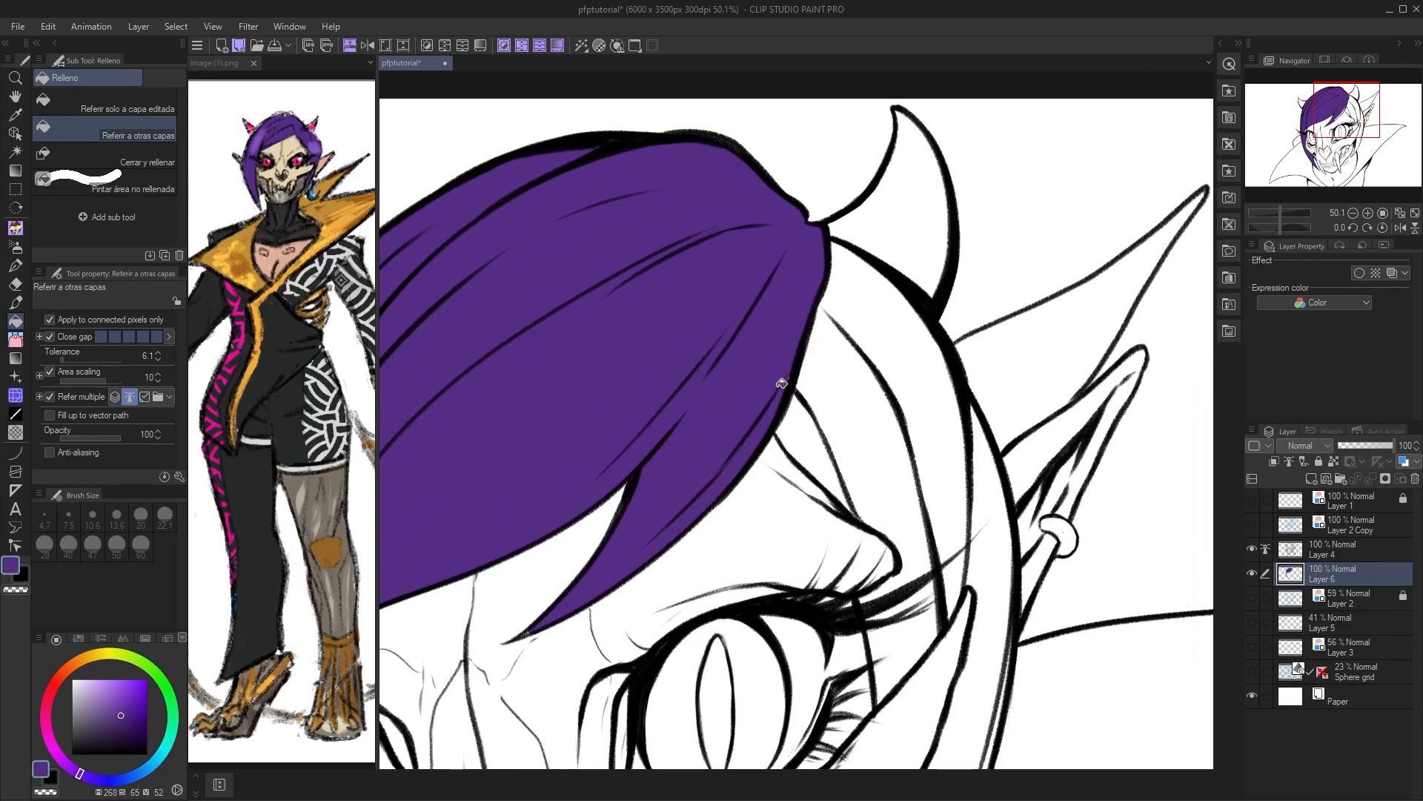
left_click(893, 401)
left_click_drag(892, 400, 826, 241)
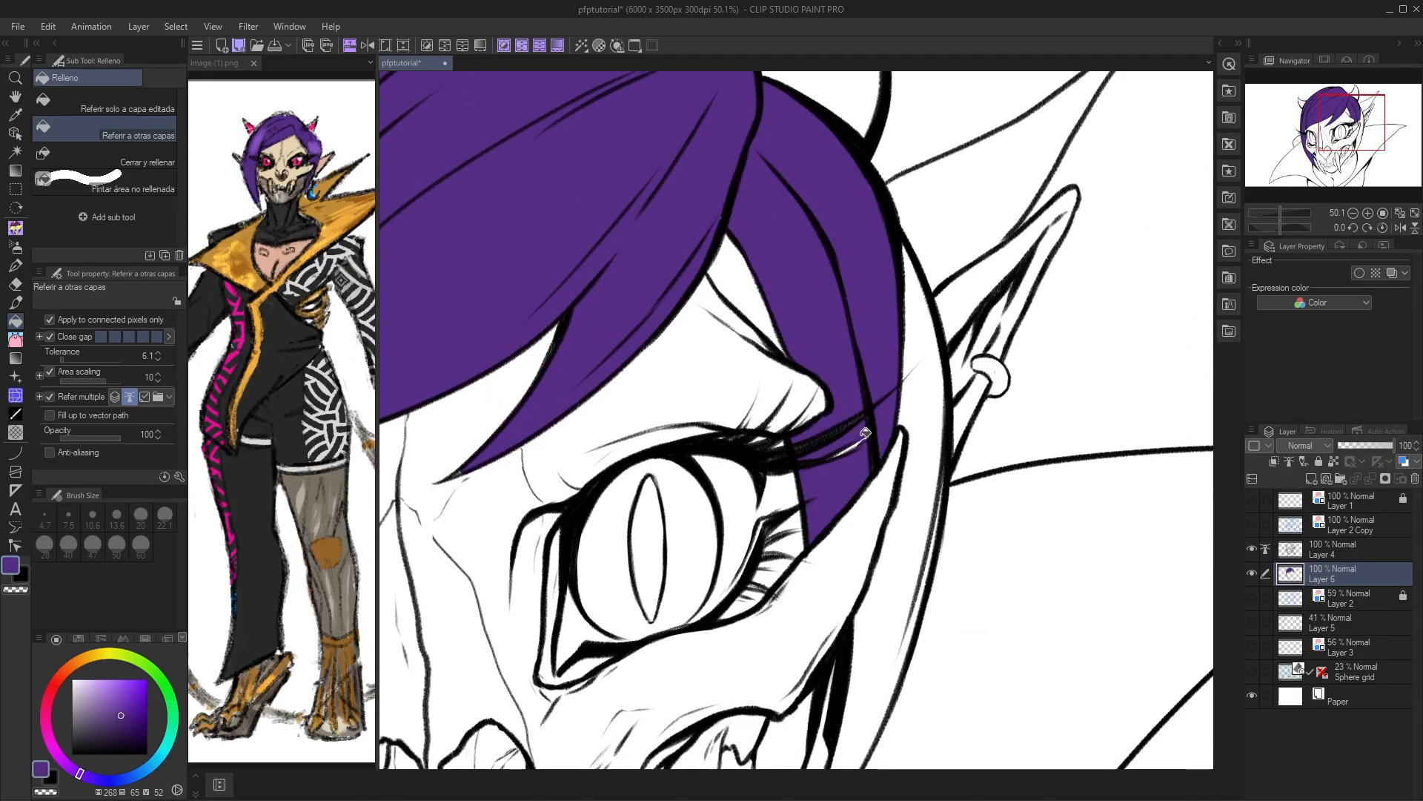
left_click(928, 358)
left_click_drag(914, 624, 878, 326)
left_click_drag(852, 470, 749, 470)
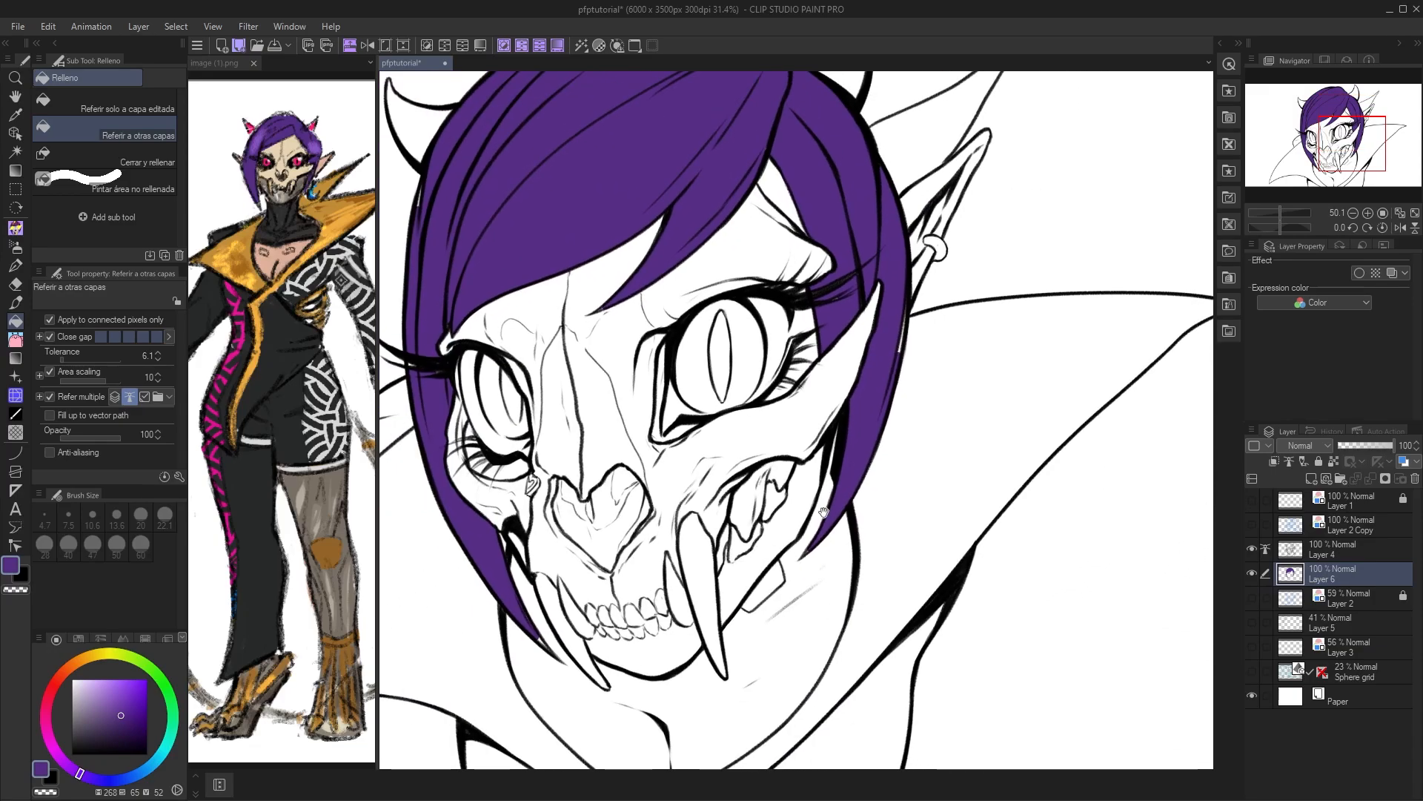
left_click_drag(667, 319, 794, 446)
scroll(620, 286, "up", 1)
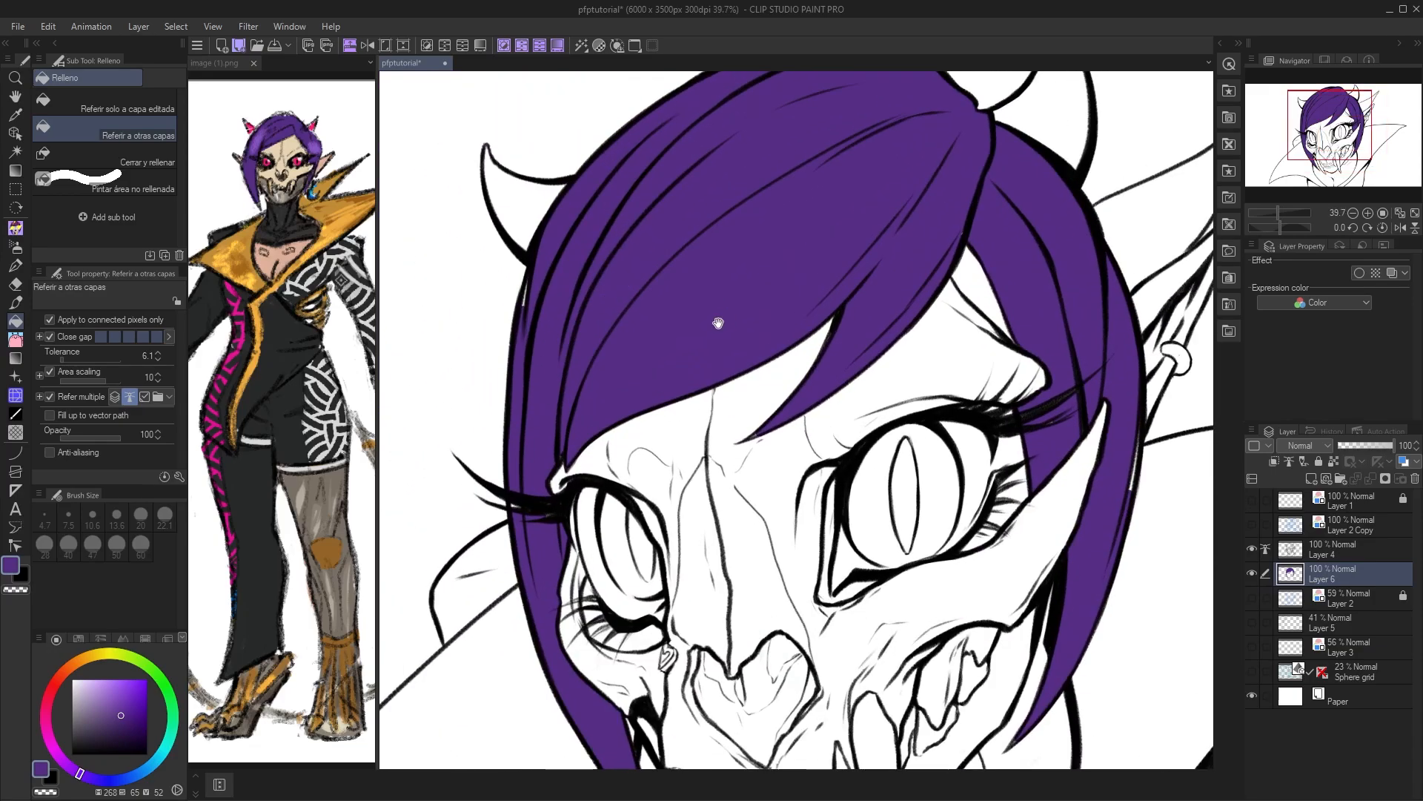
left_click_drag(718, 318, 614, 289)
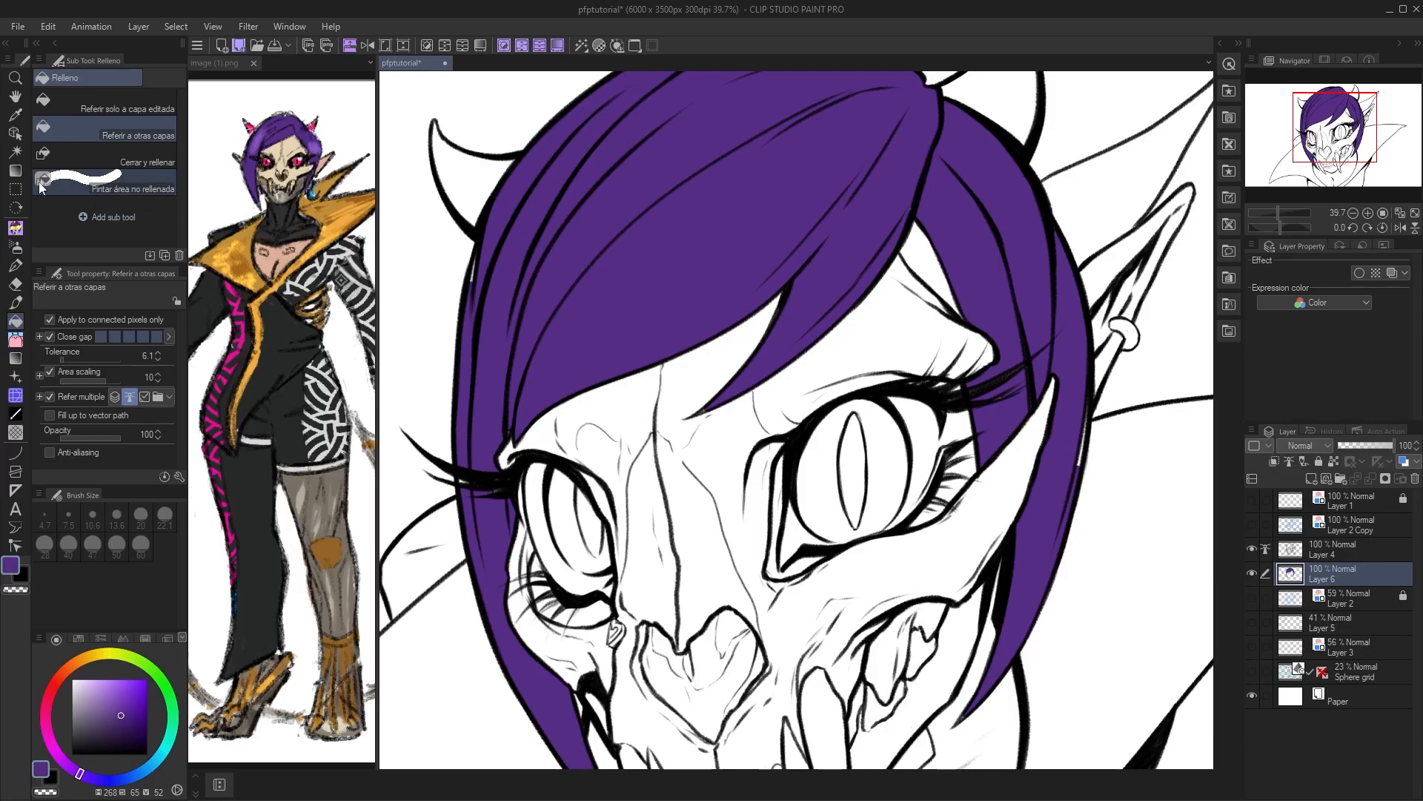
- Switch to the Pintar área no rellenada sub tool and brush over unfilled slivers in the strands beside the smaller eye
left_click(91, 180)
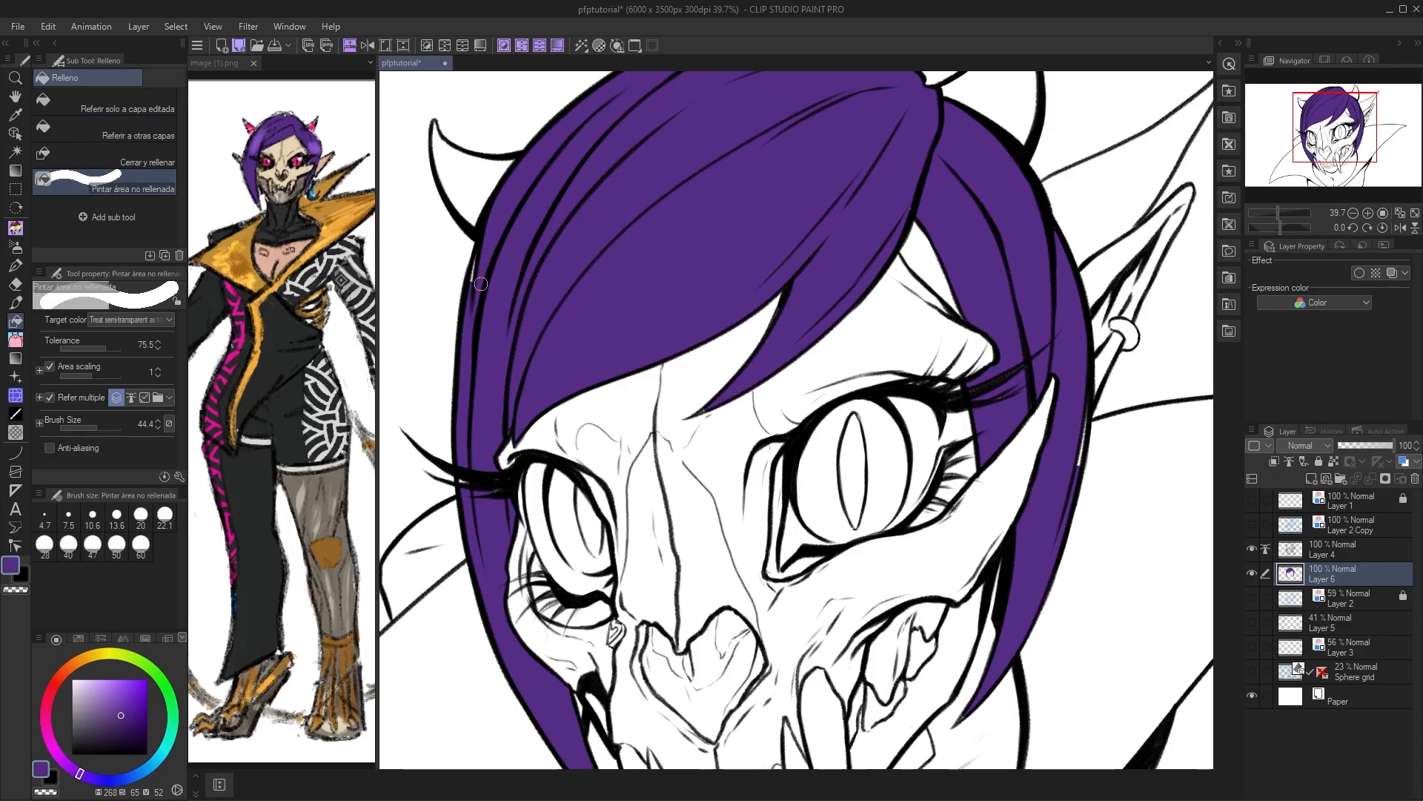
left_click_drag(483, 292, 482, 286)
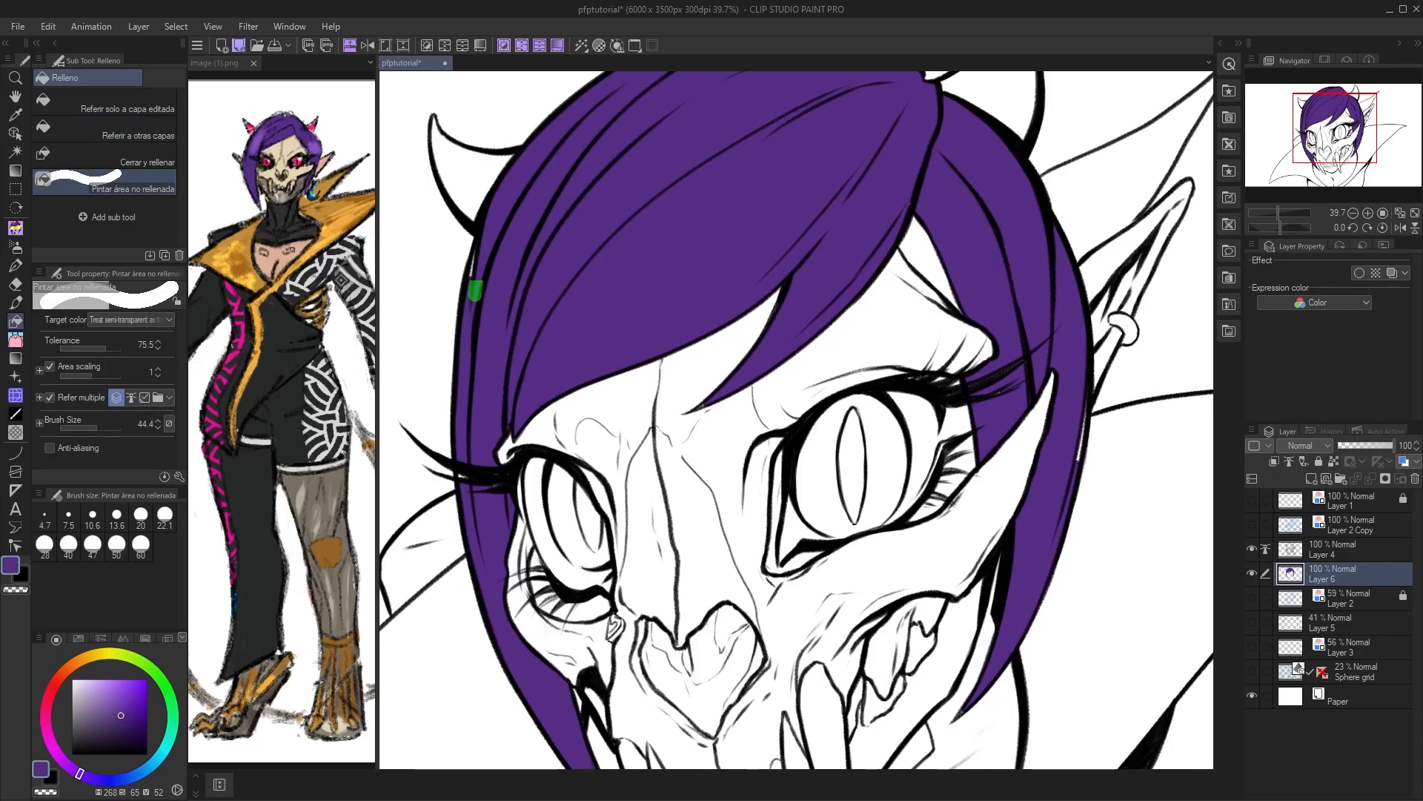
scroll(473, 360, "down", 2)
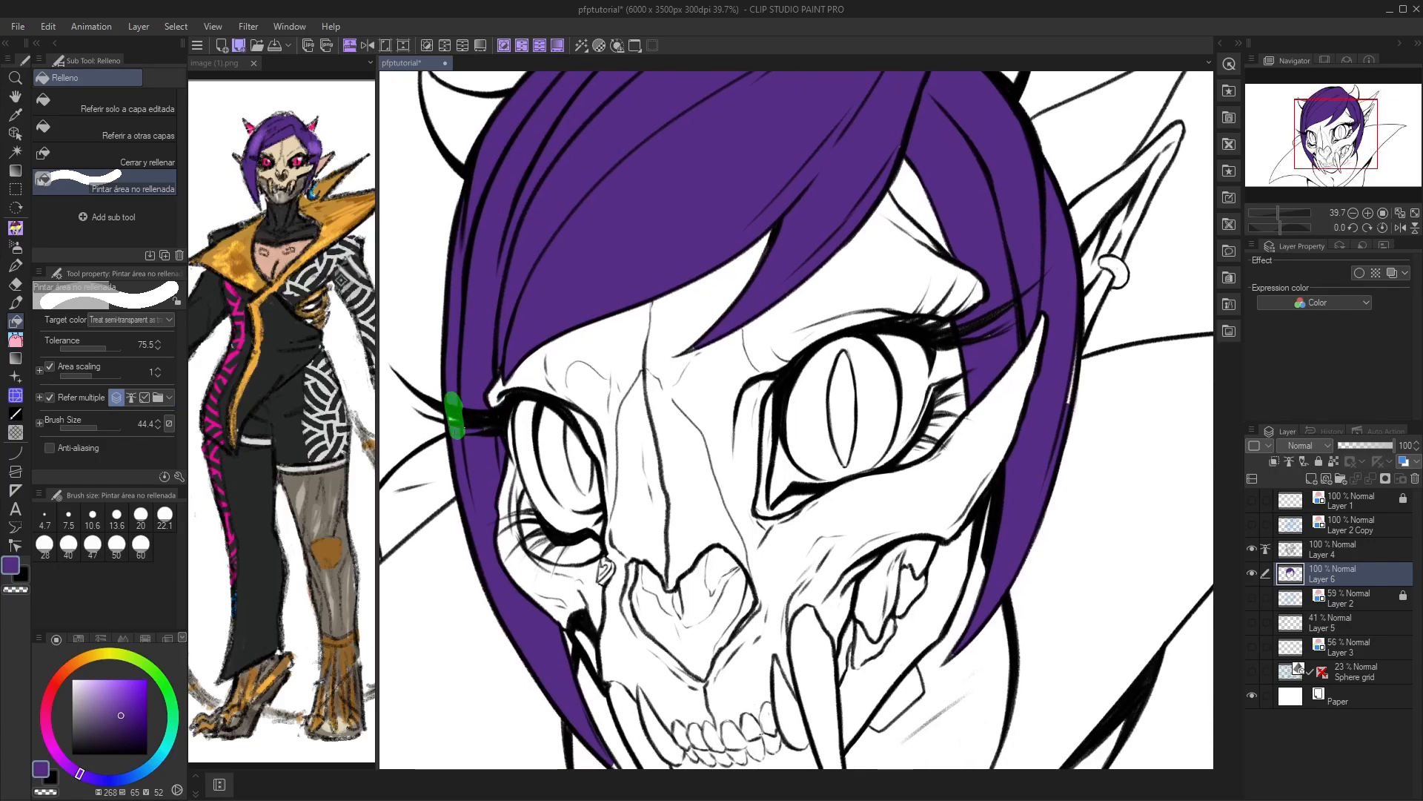
left_click_drag(475, 405, 485, 437)
left_click(498, 362)
left_click_drag(696, 255, 477, 497)
left_click_drag(695, 342, 676, 391)
scroll(661, 343, "up", 1)
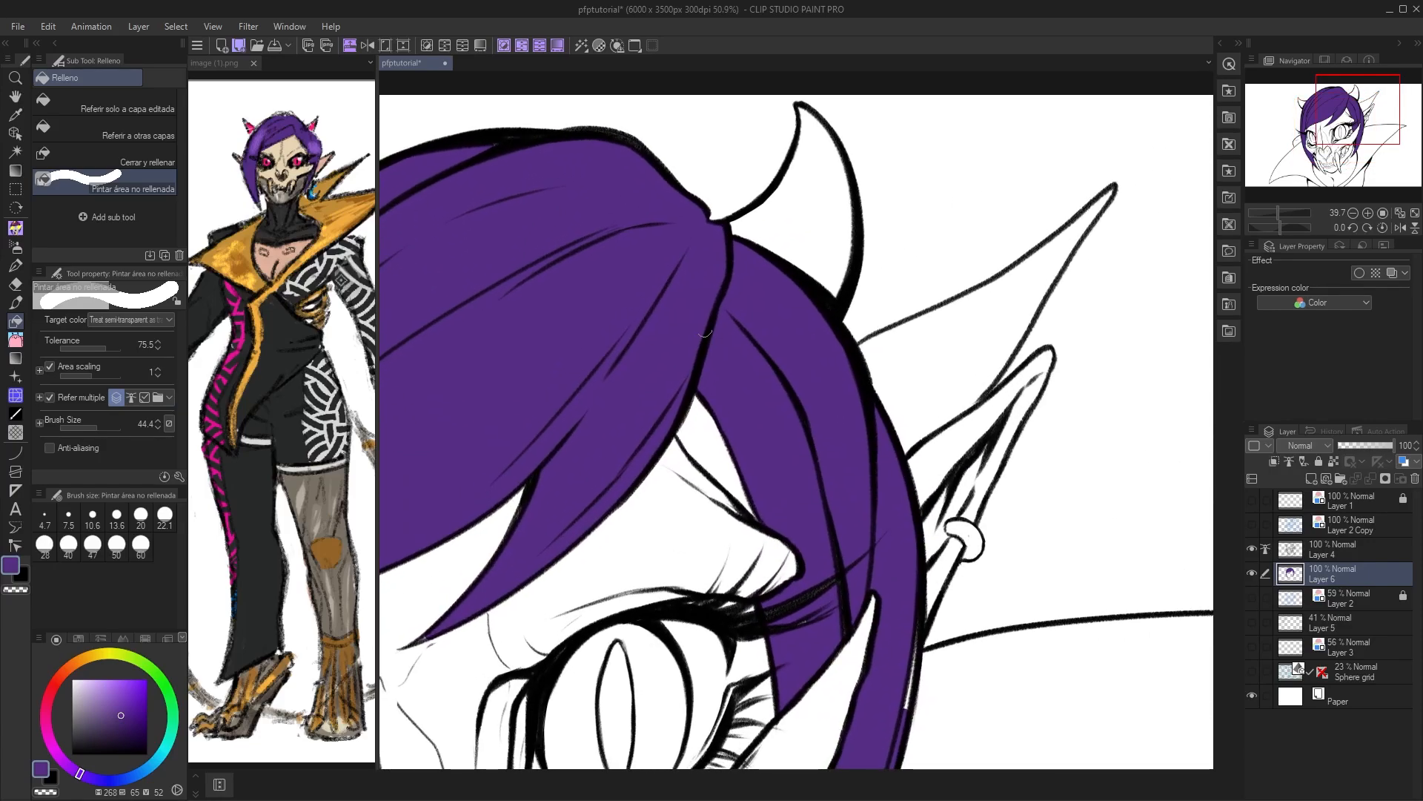
- Brush purple over the remaining small gaps along the hair outline, reducing the brush size to 10.7 for fine spots
left_click_drag(478, 146, 509, 143)
left_click_drag(893, 482, 752, 288)
mouse_move(714, 392)
left_mouse_down()
mouse_move(668, 437)
mouse_move(632, 421)
mouse_move(713, 369)
left_mouse_up()
mouse_move(769, 430)
left_mouse_down()
mouse_move(744, 366)
mouse_move(739, 432)
left_mouse_up()
left_click_drag(747, 361, 741, 438)
left_click_drag(747, 373, 743, 388)
mouse_move(707, 545)
left_mouse_down()
mouse_move(747, 452)
mouse_move(790, 234)
left_mouse_up()
left_click_drag(683, 465, 791, 471)
left_click_drag(776, 461, 761, 479)
left_click_drag(788, 460, 751, 478)
left_click_drag(519, 185, 660, 359)
left_click_drag(593, 556, 625, 396)
left_click_drag(786, 571, 745, 509)
left_click_drag(745, 508, 800, 509)
left_click_drag(593, 543, 629, 578)
left_click_drag(584, 516, 723, 724)
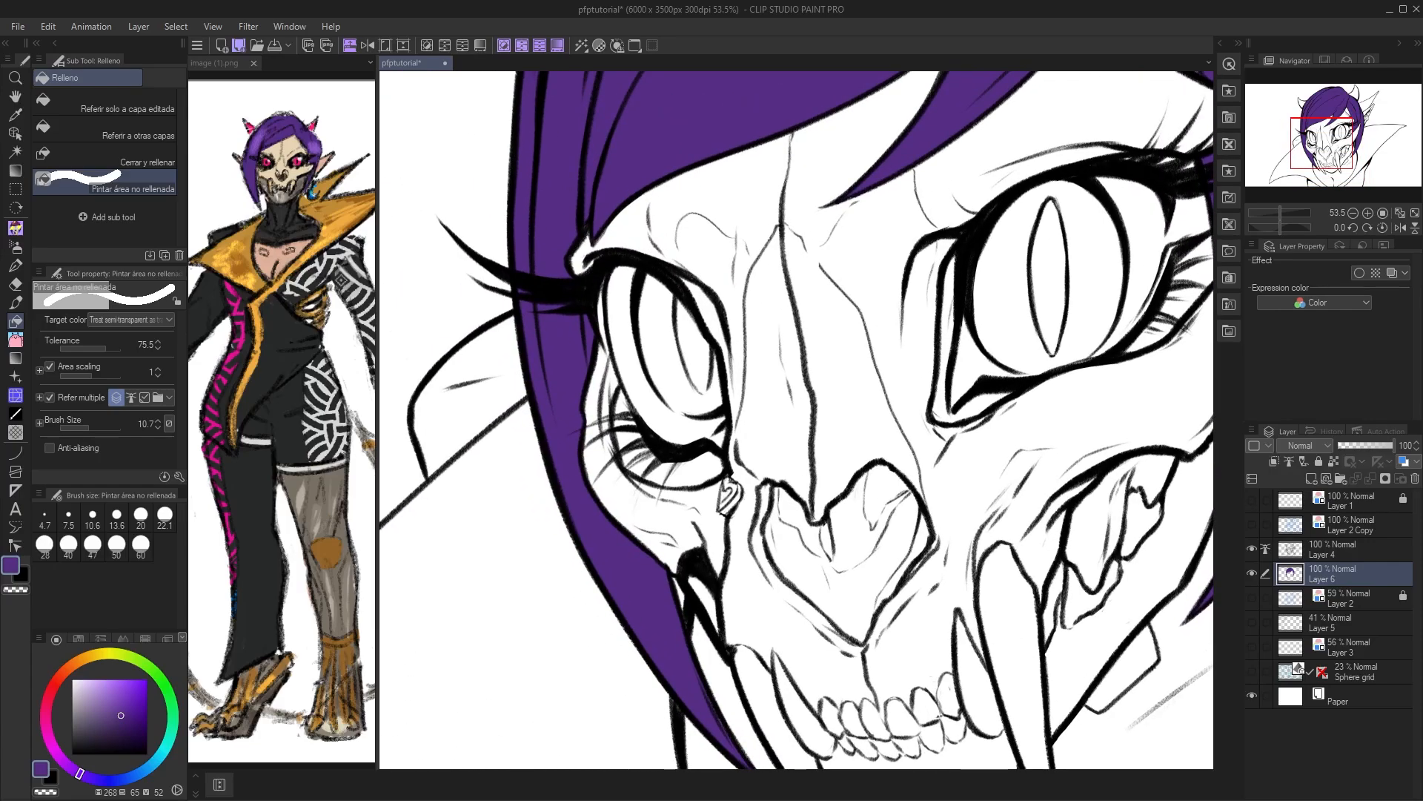
left_click_drag(570, 275, 573, 399)
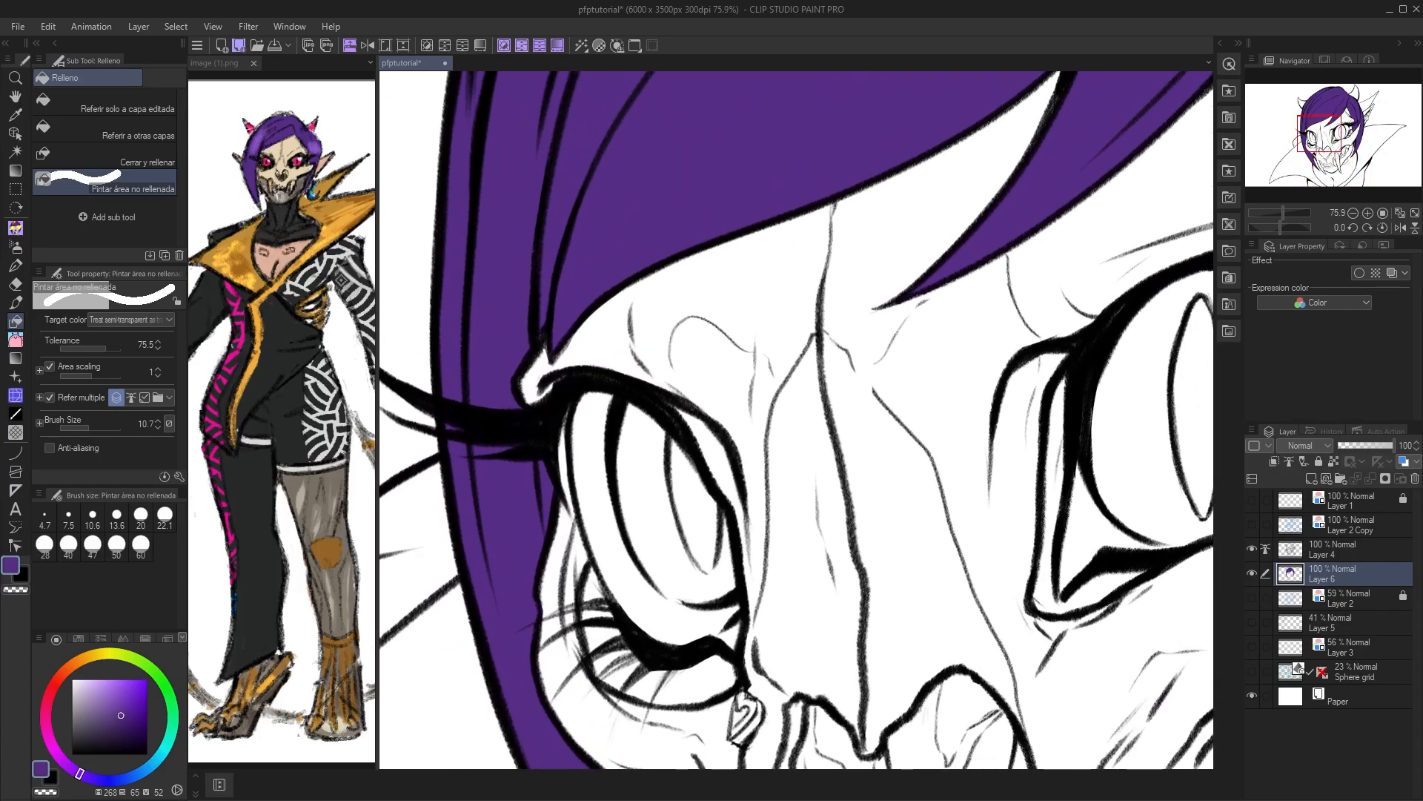
left_click(137, 135)
left_click(148, 184)
left_click_drag(653, 227, 551, 457)
left_click_drag(661, 385, 656, 435)
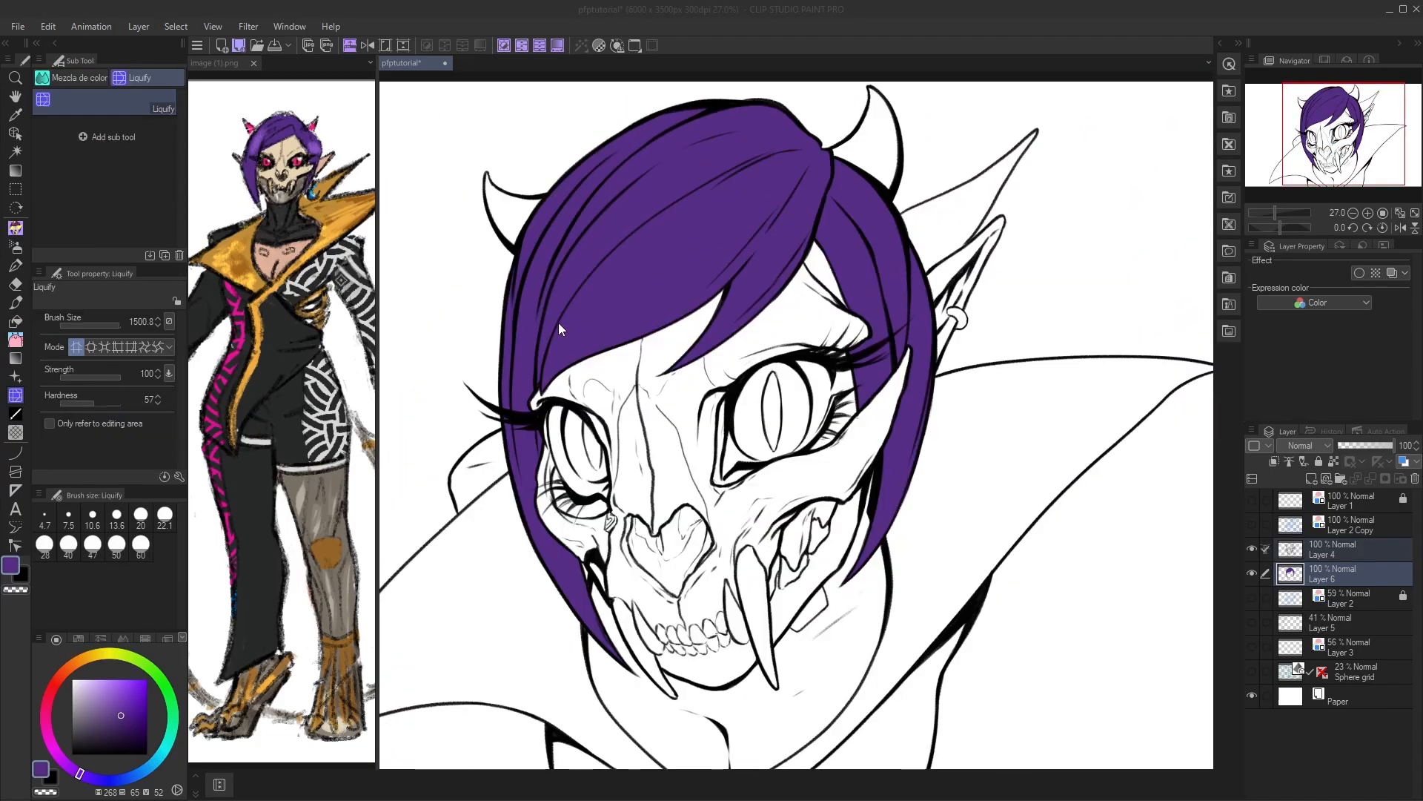
- Add a new layer directly above Layer 6 and clip it to the layer below
left_click(1299, 577)
left_click(1304, 477)
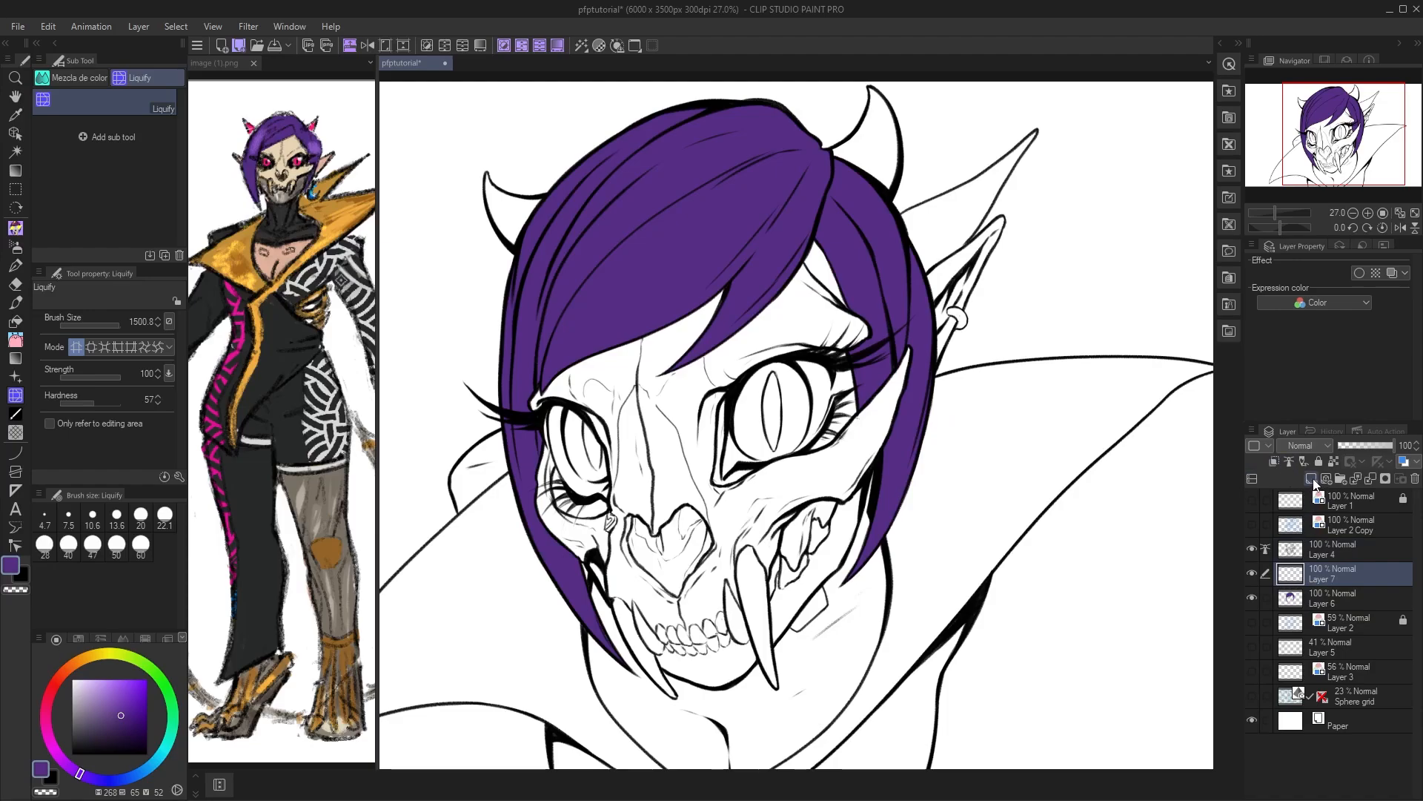
left_click(1279, 459)
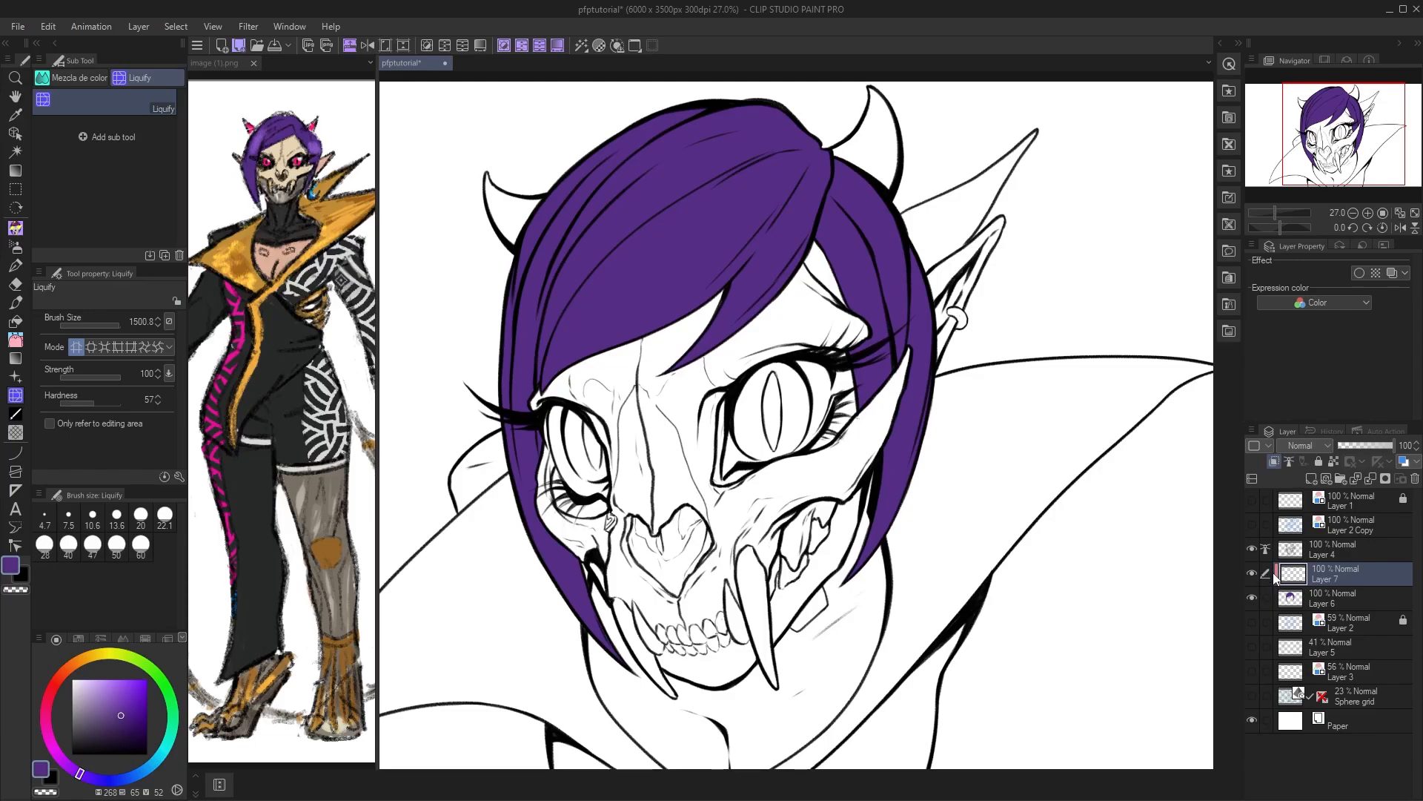
left_click_drag(1017, 543, 1022, 546)
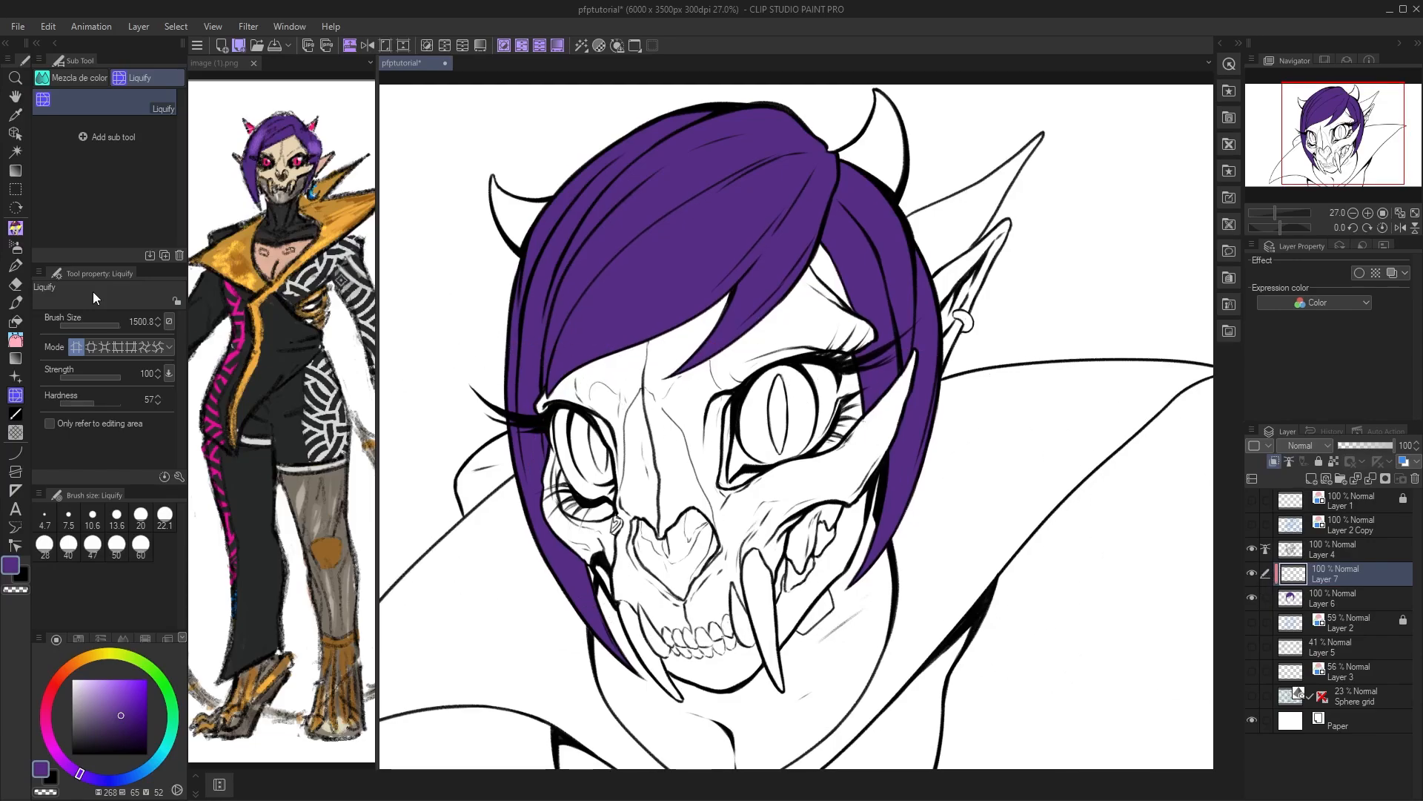
- Set up Bri's pencil with a light purple colour and a brush size of 209.5, making a thin test stroke across the hair
left_click(15, 229)
left_click(102, 679)
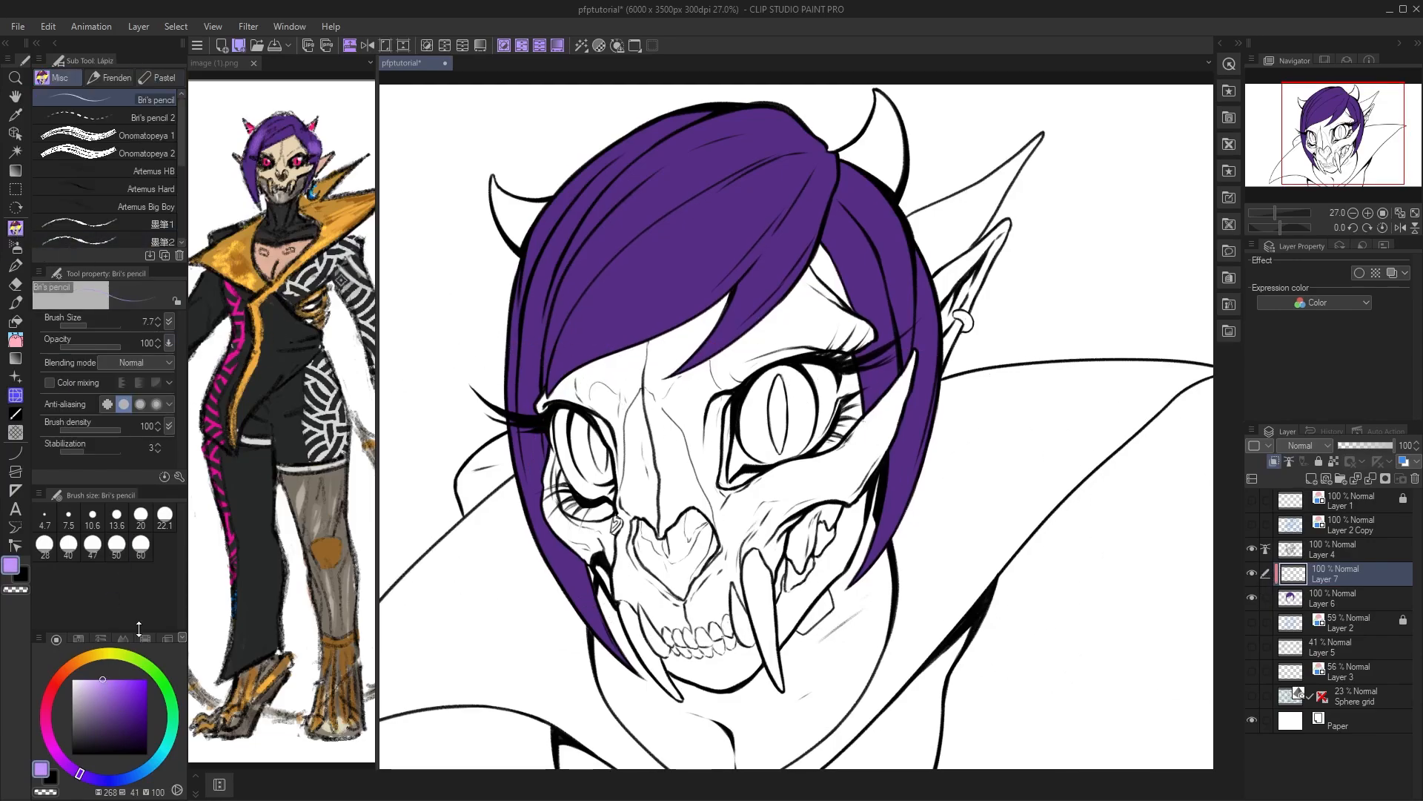
left_click_drag(510, 344, 753, 271)
key("bracketright")
key("bracketright")
key("bracketright")
key("bracketright")
key("bracketright")
key("bracketright")
key("bracketright")
key("bracketright")
key("bracketright")
key("bracketright")
key("bracketleft")
key("bracketleft")
key("bracketleft")
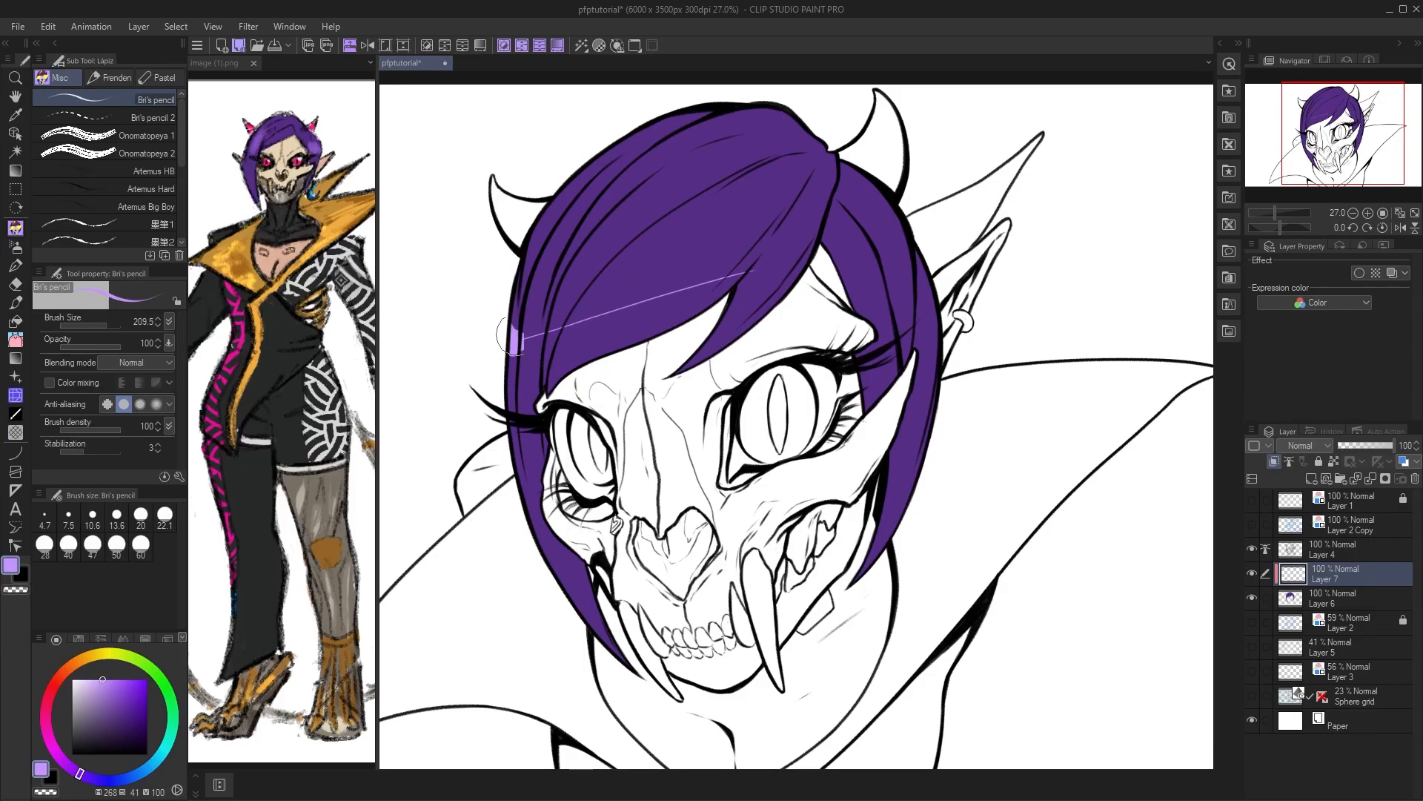
- Paint light purple freely over most of the hair on the clipped Layer 7
left_click_drag(512, 335, 922, 241)
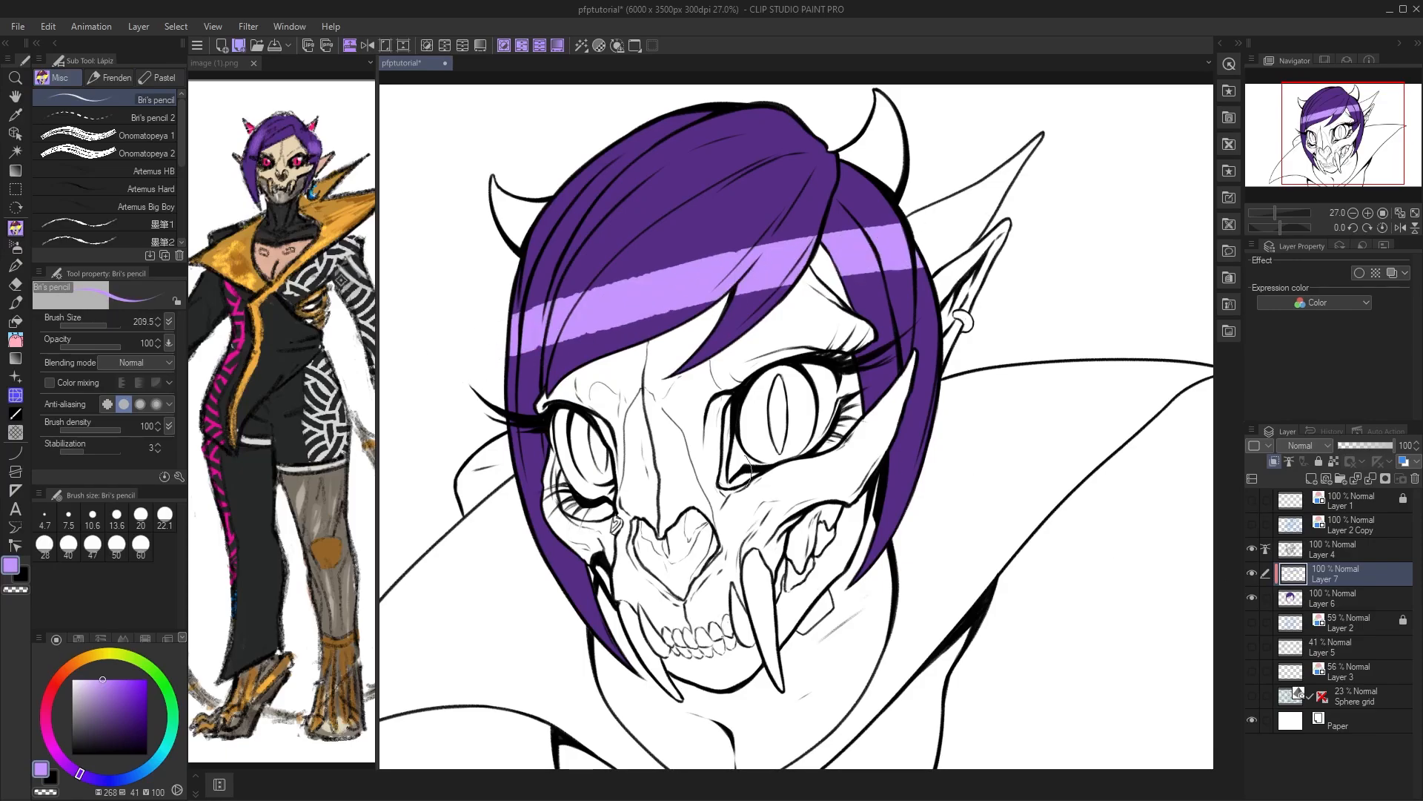
scroll(545, 416, "up", 1)
mouse_move(512, 430)
left_mouse_down()
mouse_move(549, 334)
mouse_move(823, 311)
mouse_move(1030, 419)
mouse_move(986, 464)
left_mouse_up()
mouse_move(560, 585)
left_mouse_down()
mouse_move(506, 629)
mouse_move(578, 613)
mouse_move(528, 454)
mouse_move(570, 264)
mouse_move(558, 337)
left_mouse_up()
mouse_move(582, 310)
left_mouse_down()
mouse_move(513, 378)
mouse_move(527, 293)
mouse_move(623, 119)
left_mouse_up()
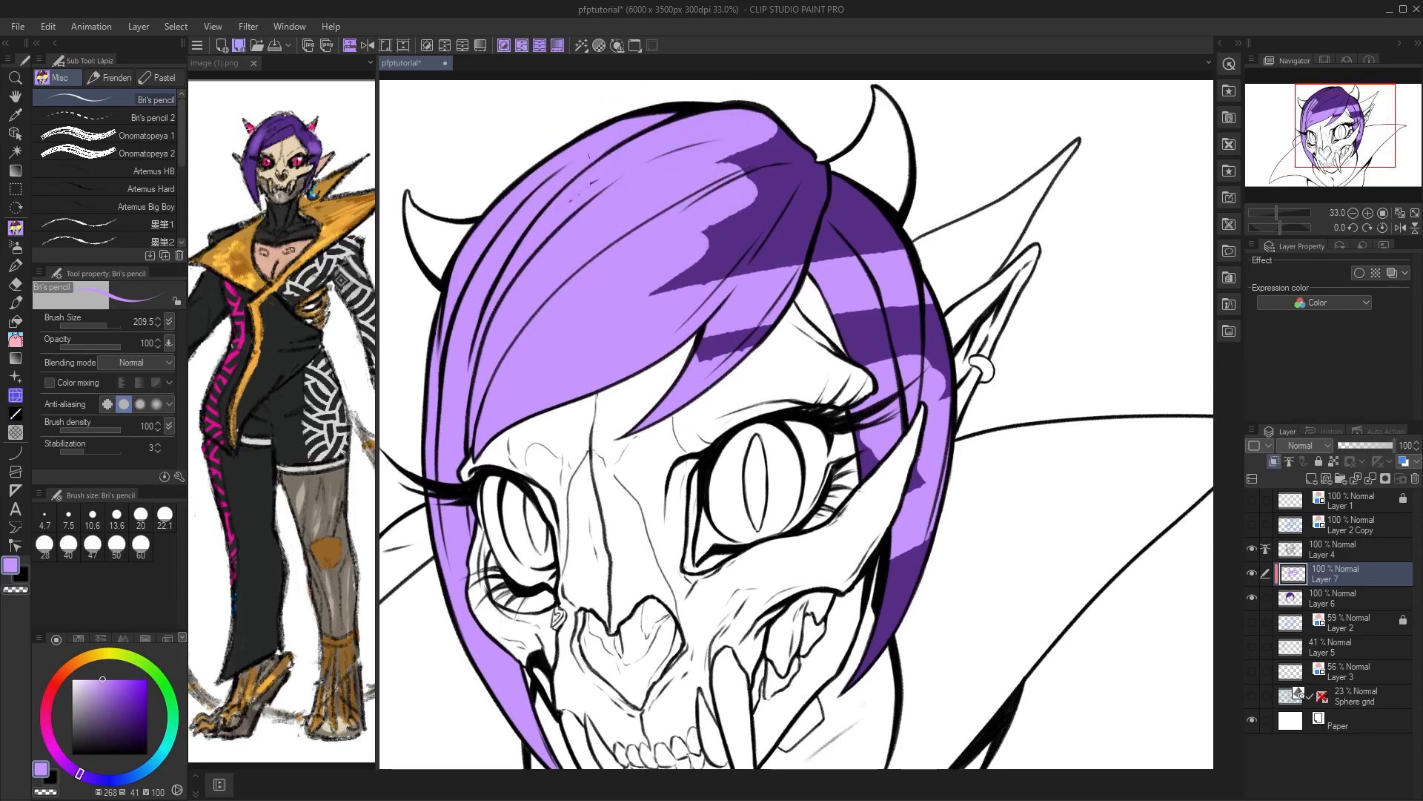
mouse_move(451, 339)
left_mouse_down()
mouse_move(764, 160)
mouse_move(693, 352)
mouse_move(886, 445)
mouse_move(909, 542)
left_mouse_up()
scroll(918, 557, "down", 1)
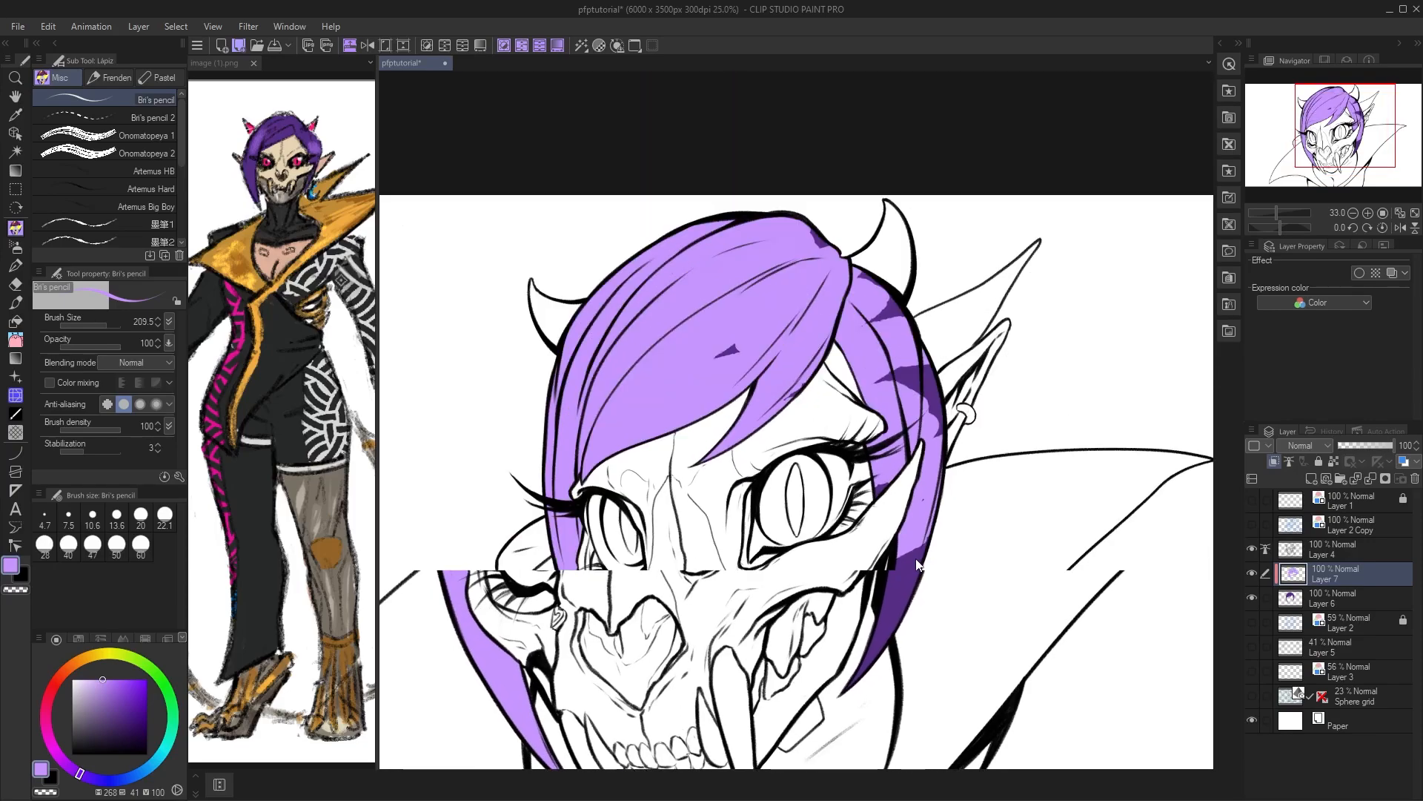
- Clear the light purple paint from Layer 7 and delete the layer
key("Delete")
left_click_drag(988, 594, 980, 587)
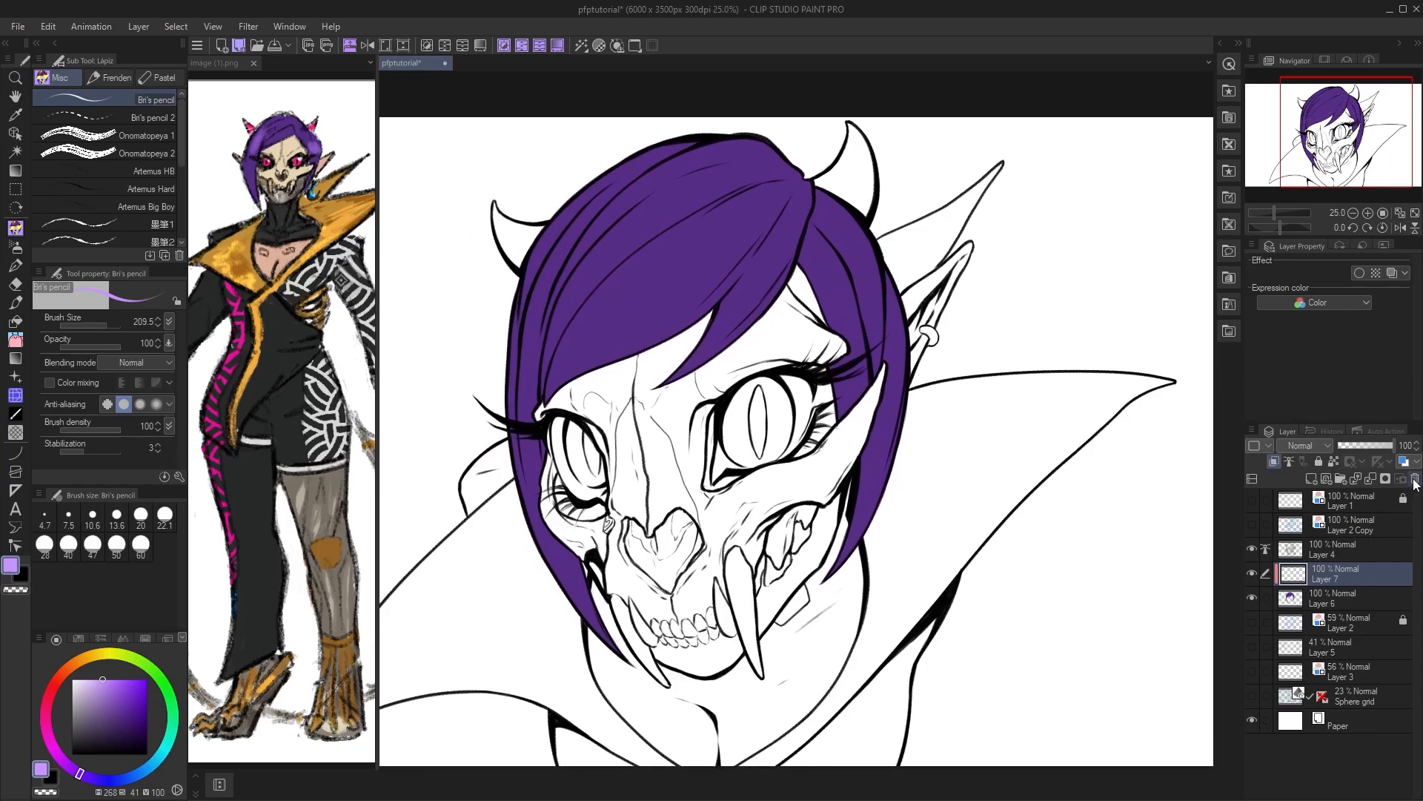
left_click(1414, 480)
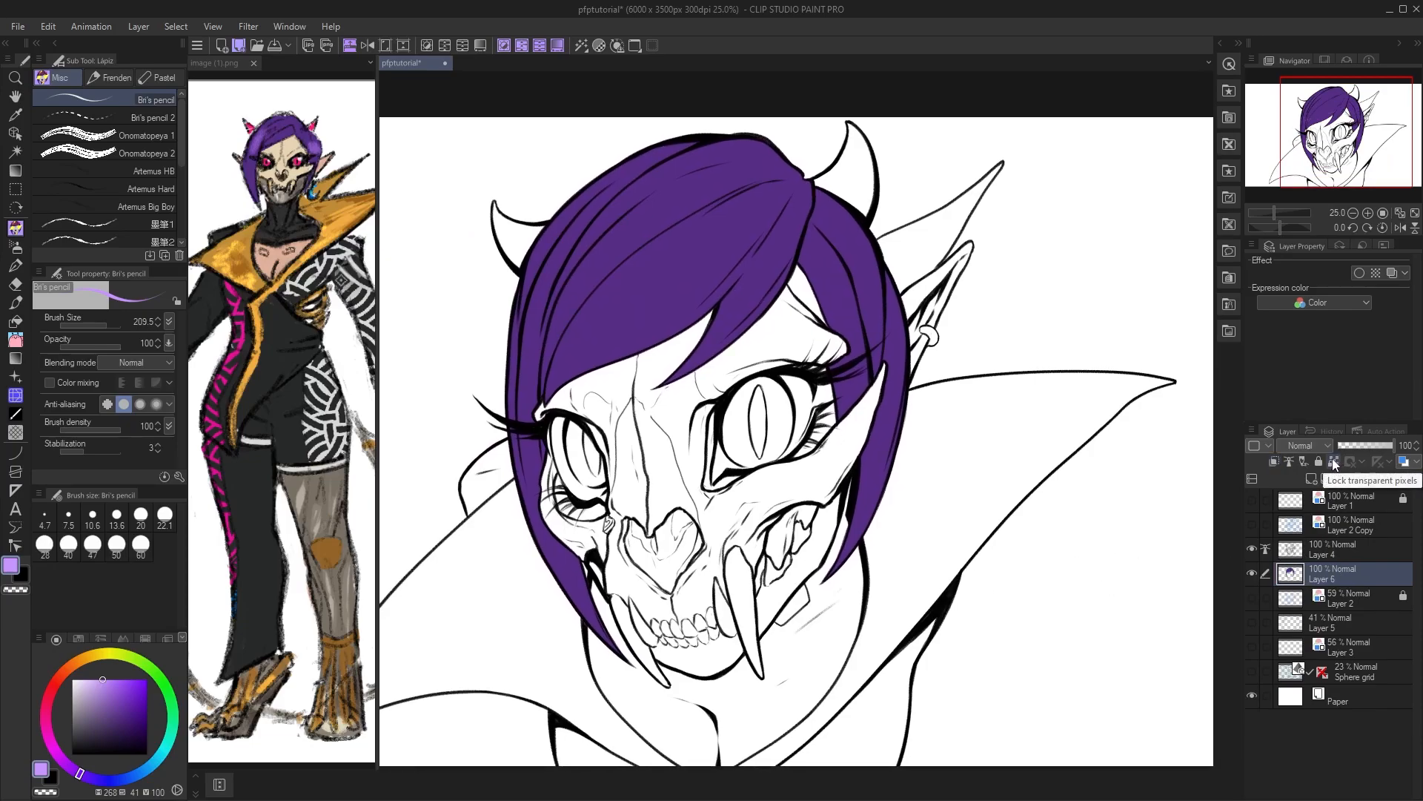
- Lock transparent pixels on Layer 6 and paint light purple over the lower hair locks on both sides of the face
left_click(1333, 461)
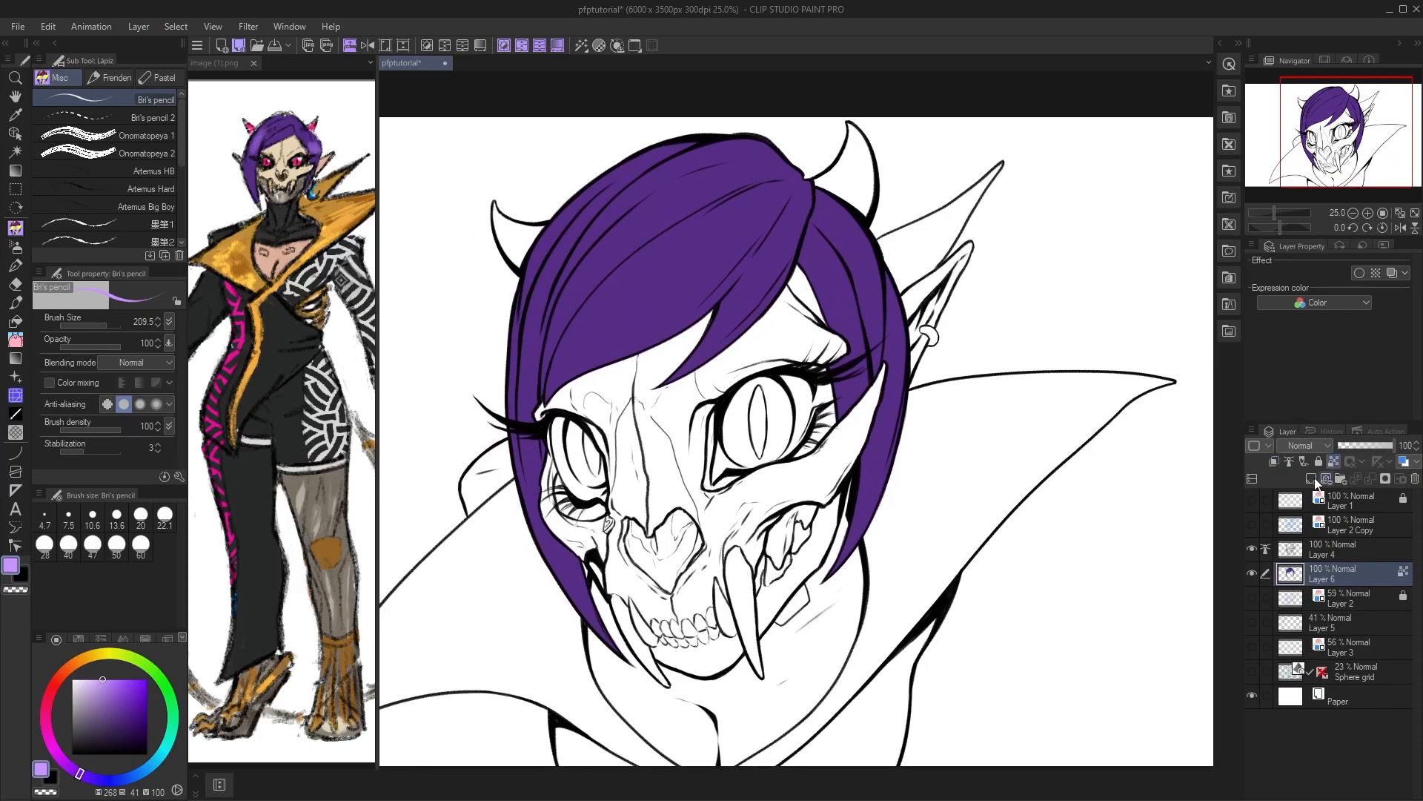
mouse_move(552, 482)
left_mouse_down()
mouse_move(523, 481)
mouse_move(604, 646)
mouse_move(506, 421)
mouse_move(546, 483)
left_mouse_up()
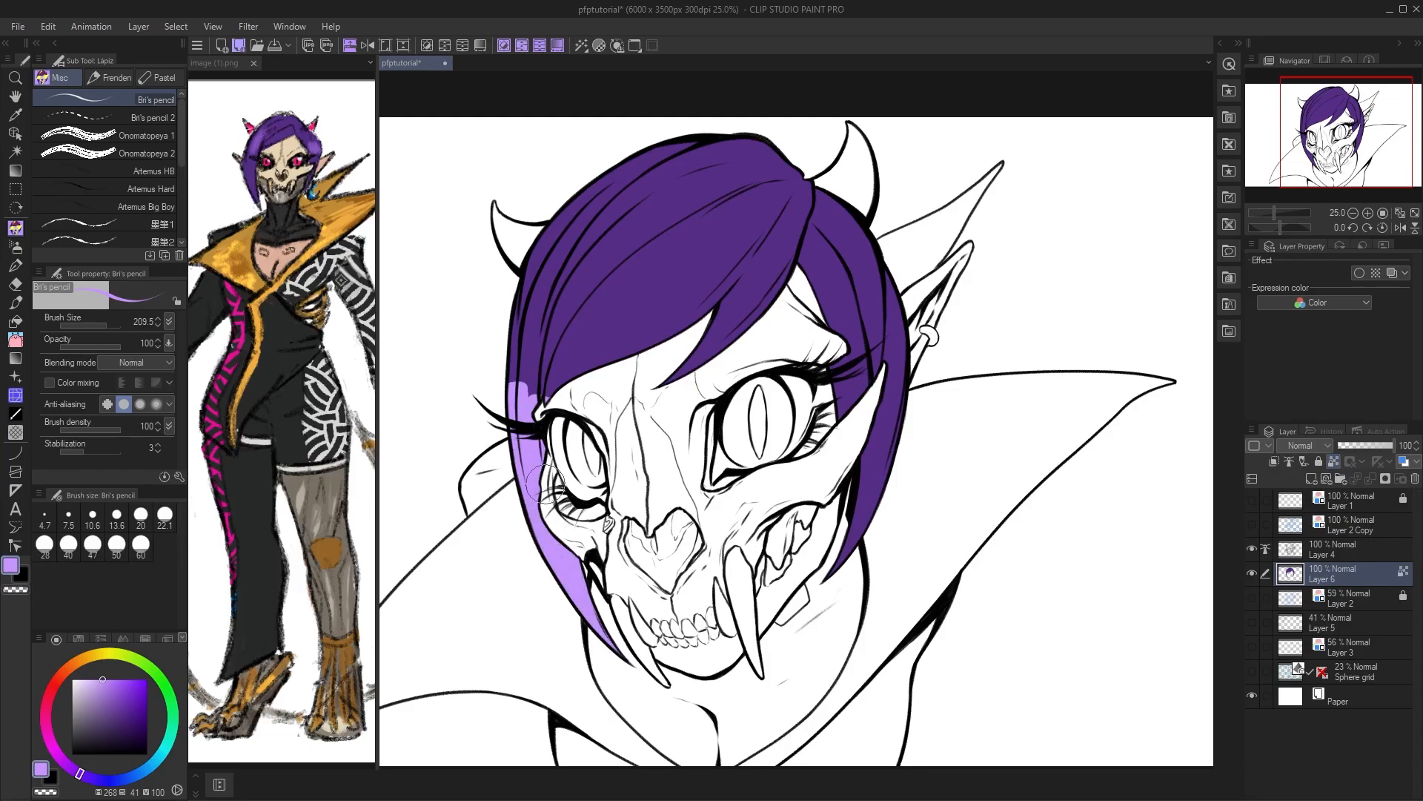
mouse_move(869, 443)
left_mouse_down()
mouse_move(889, 467)
mouse_move(836, 594)
left_mouse_up()
left_click_drag(881, 415, 894, 393)
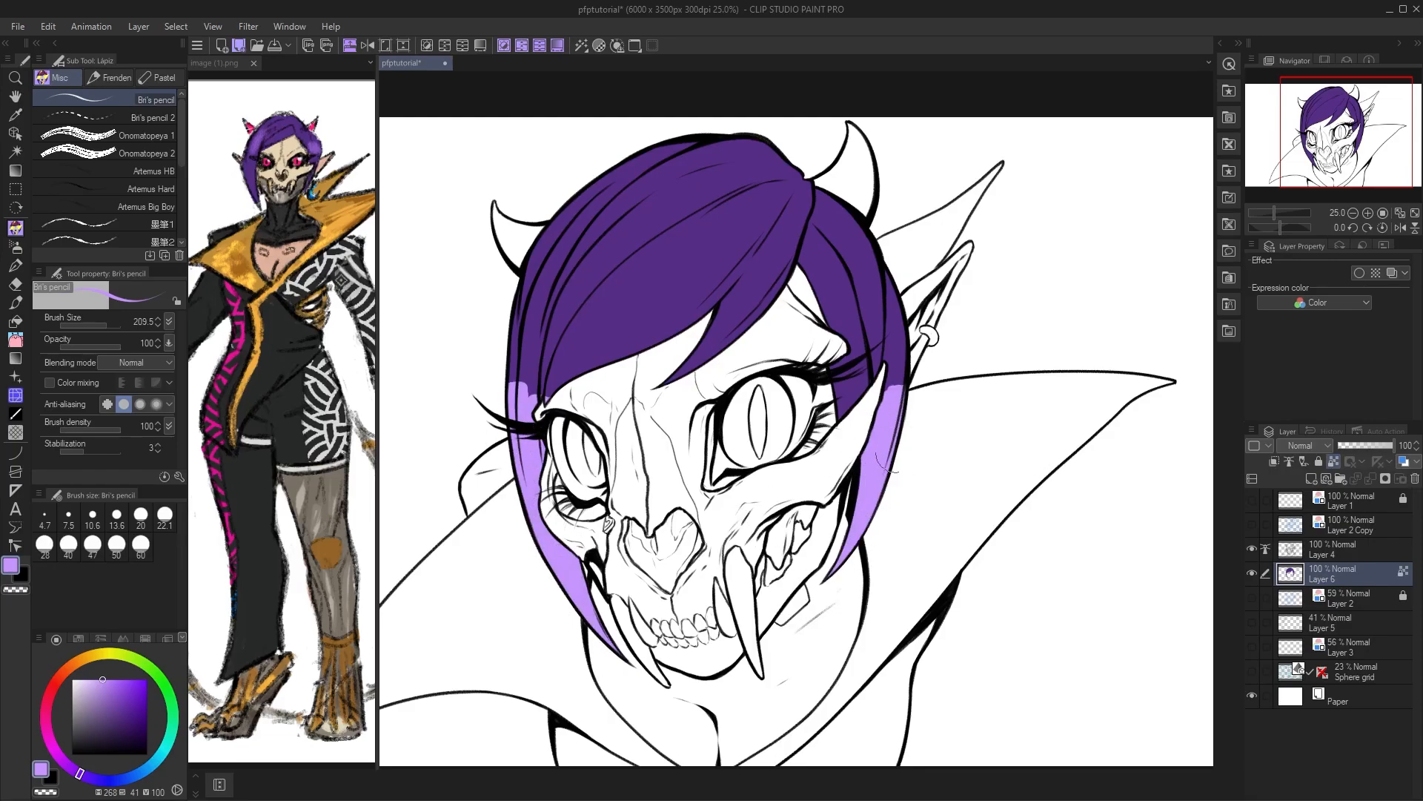
left_click_drag(946, 560, 932, 564)
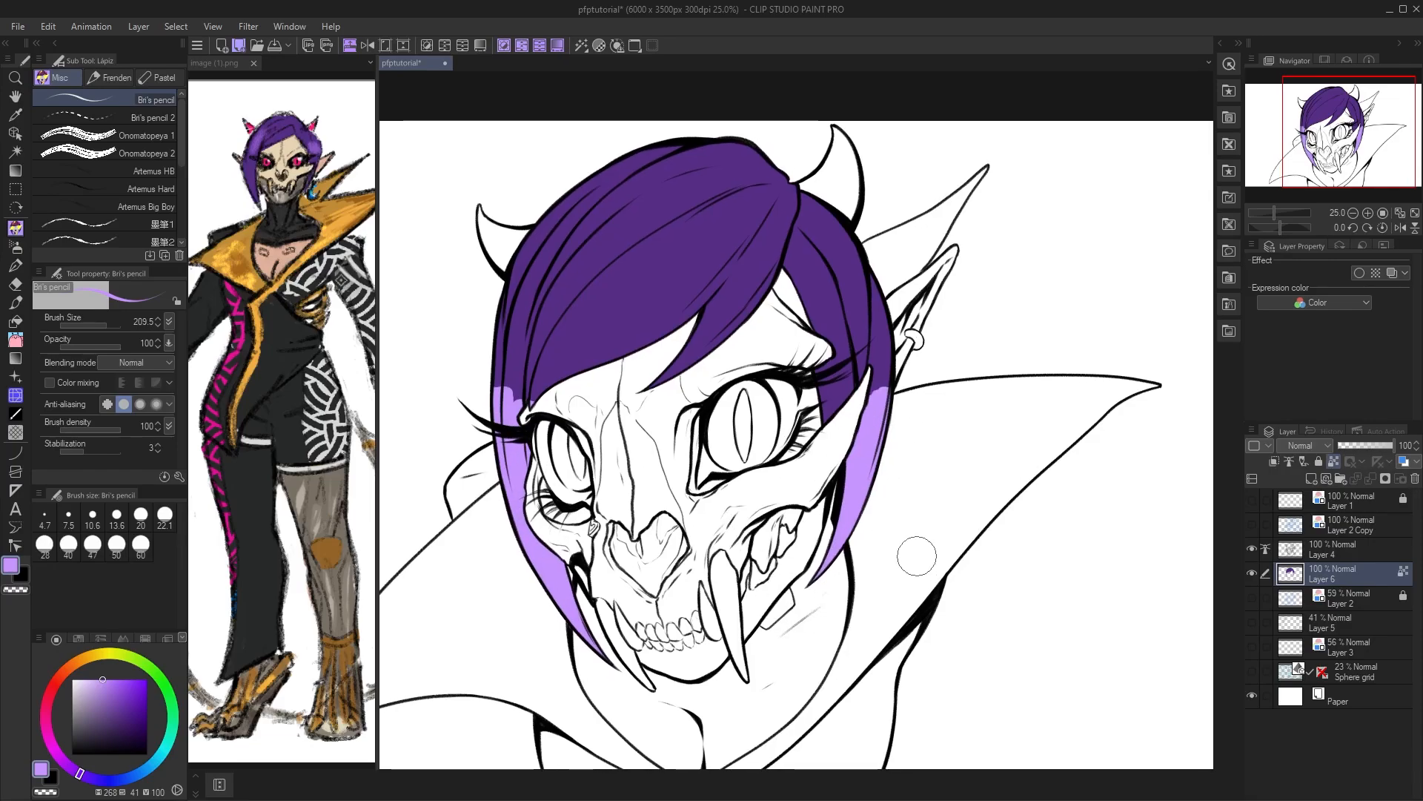
- Undo the light purple strokes on the side locks of the hair
key("ctrl+z")
key("ctrl+z")
key("ctrl+z")
key("ctrl+z")
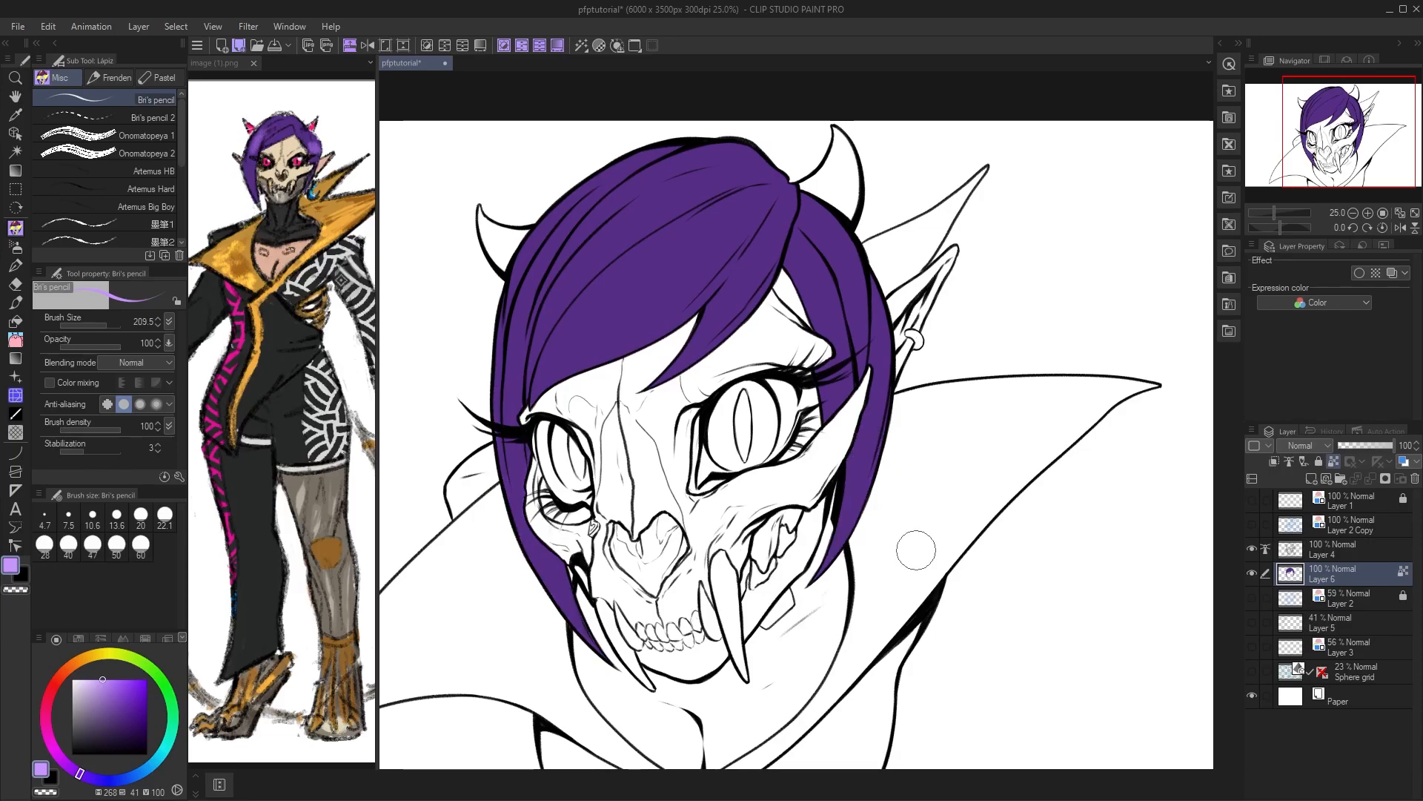
- Choose the Suave airbrush and set a slightly darker purple based on the colour sampled from the hair
left_click(15, 247)
left_click(612, 297, "alt")
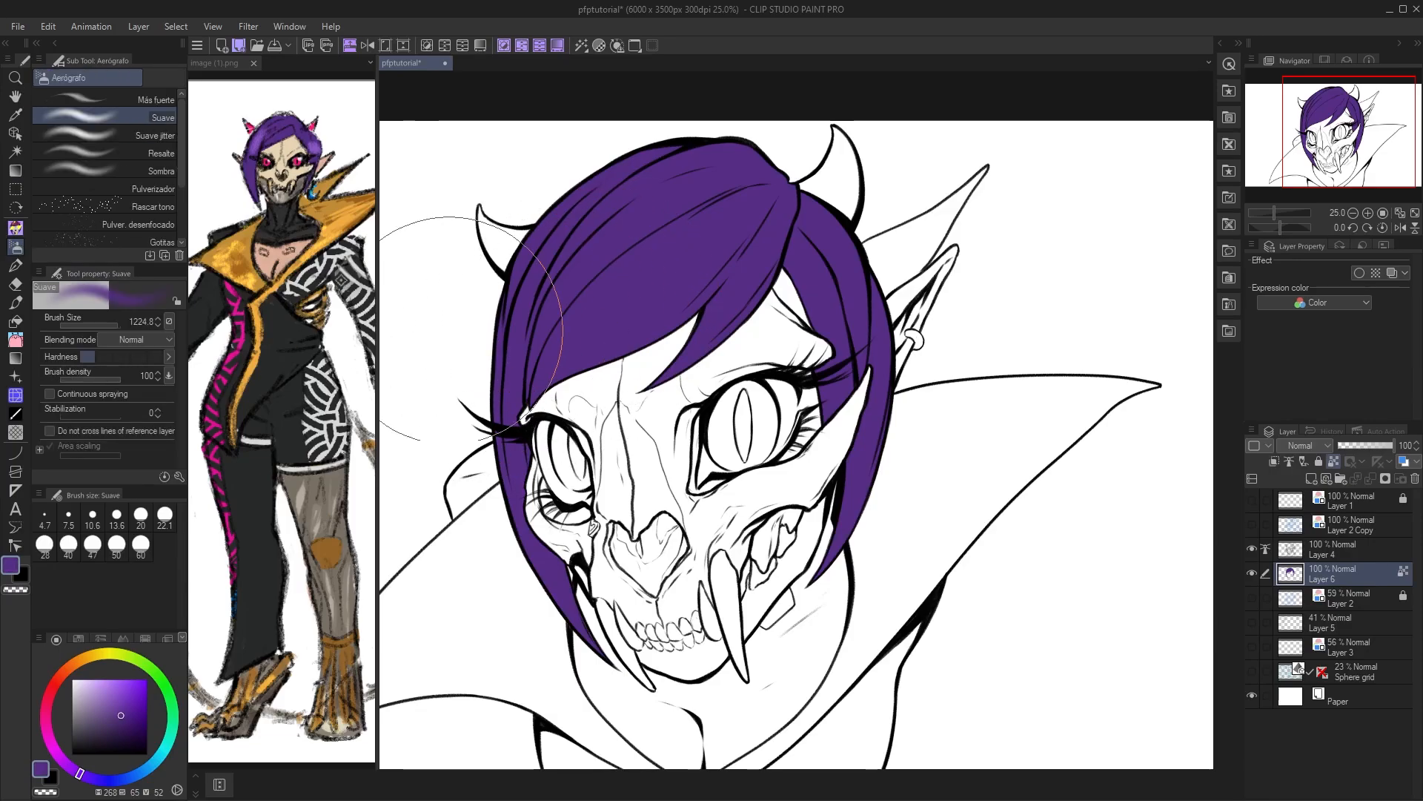
left_click(120, 723)
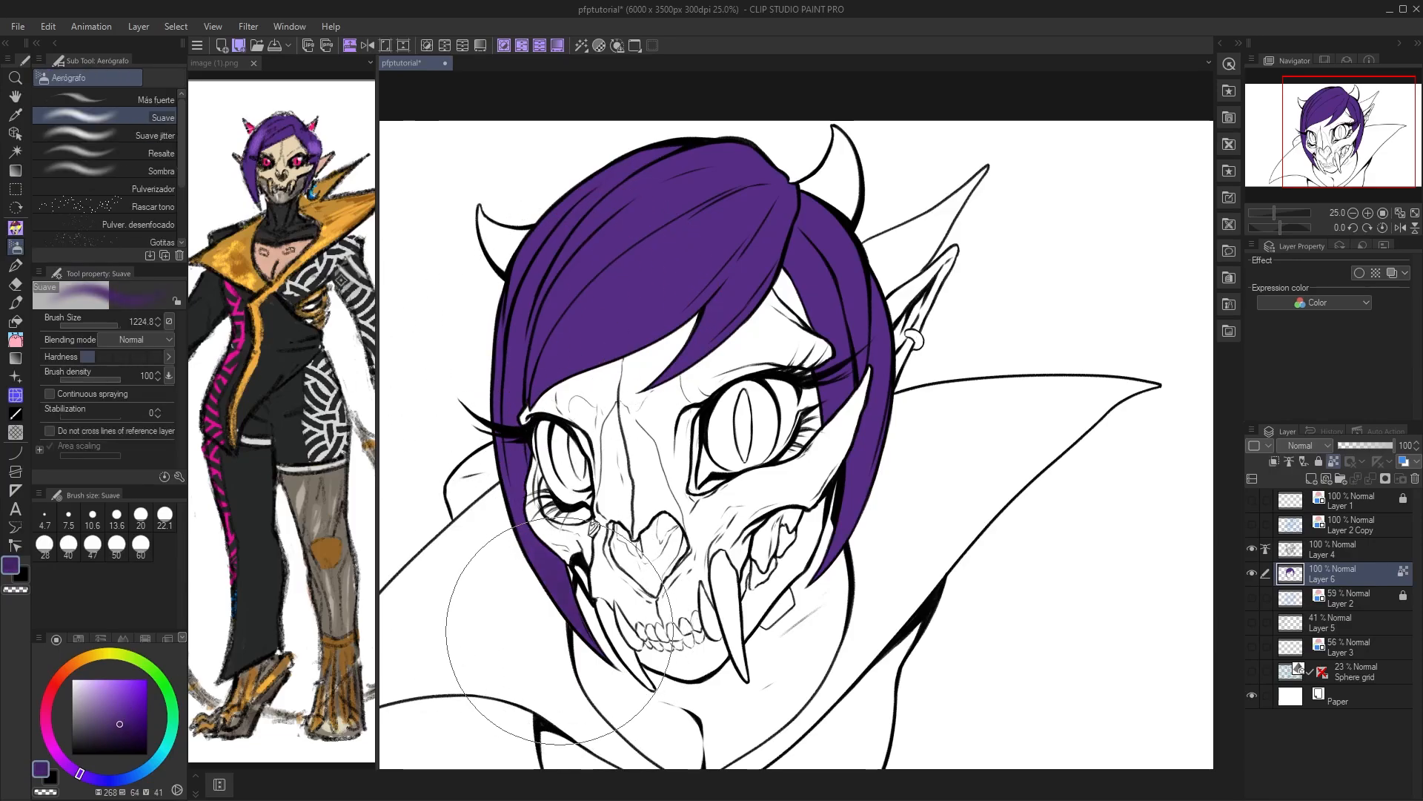
left_click_drag(905, 520, 894, 523)
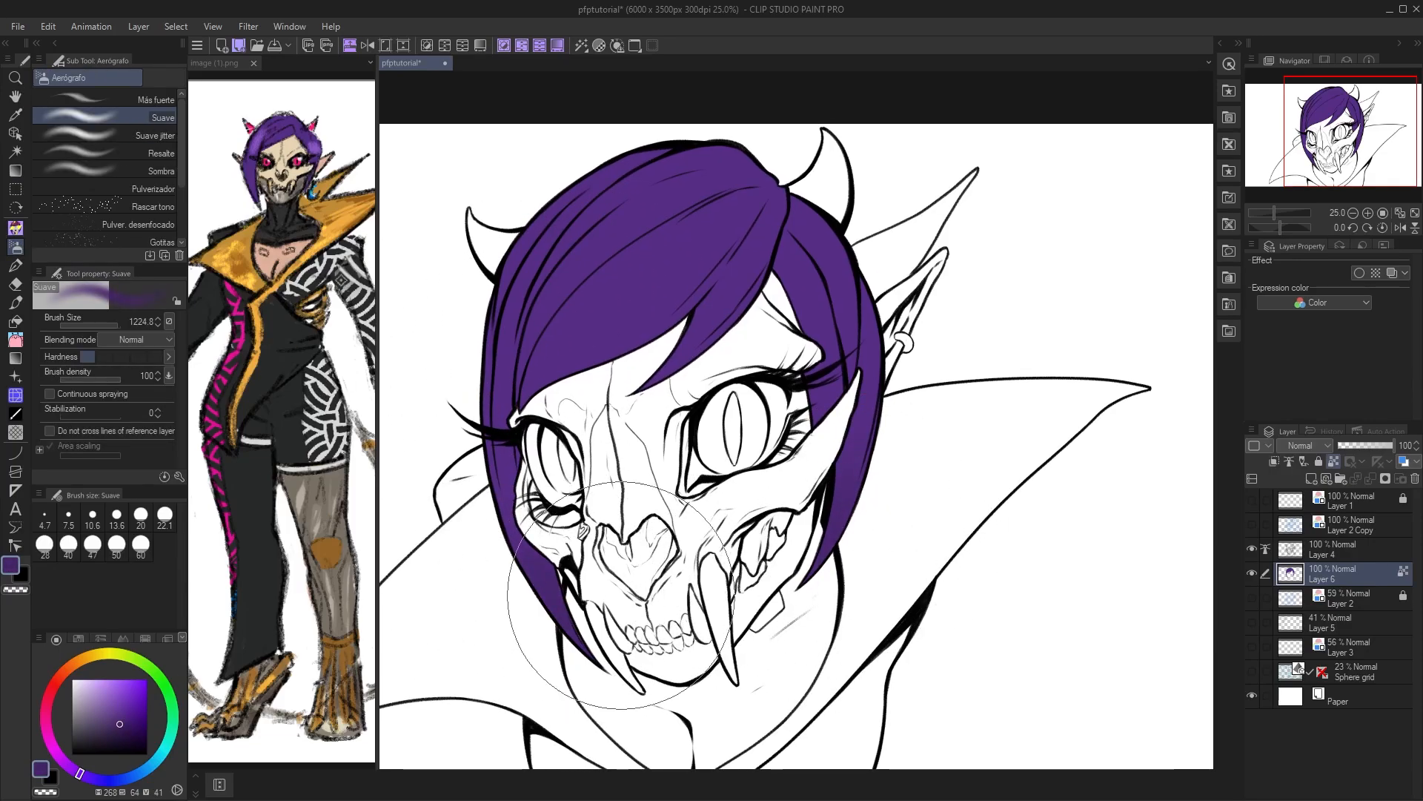
- Airbrush a lighter purple softly over the upper hair, reducing the brush size to 1091.5 and then 826.5
left_click(636, 270, "alt")
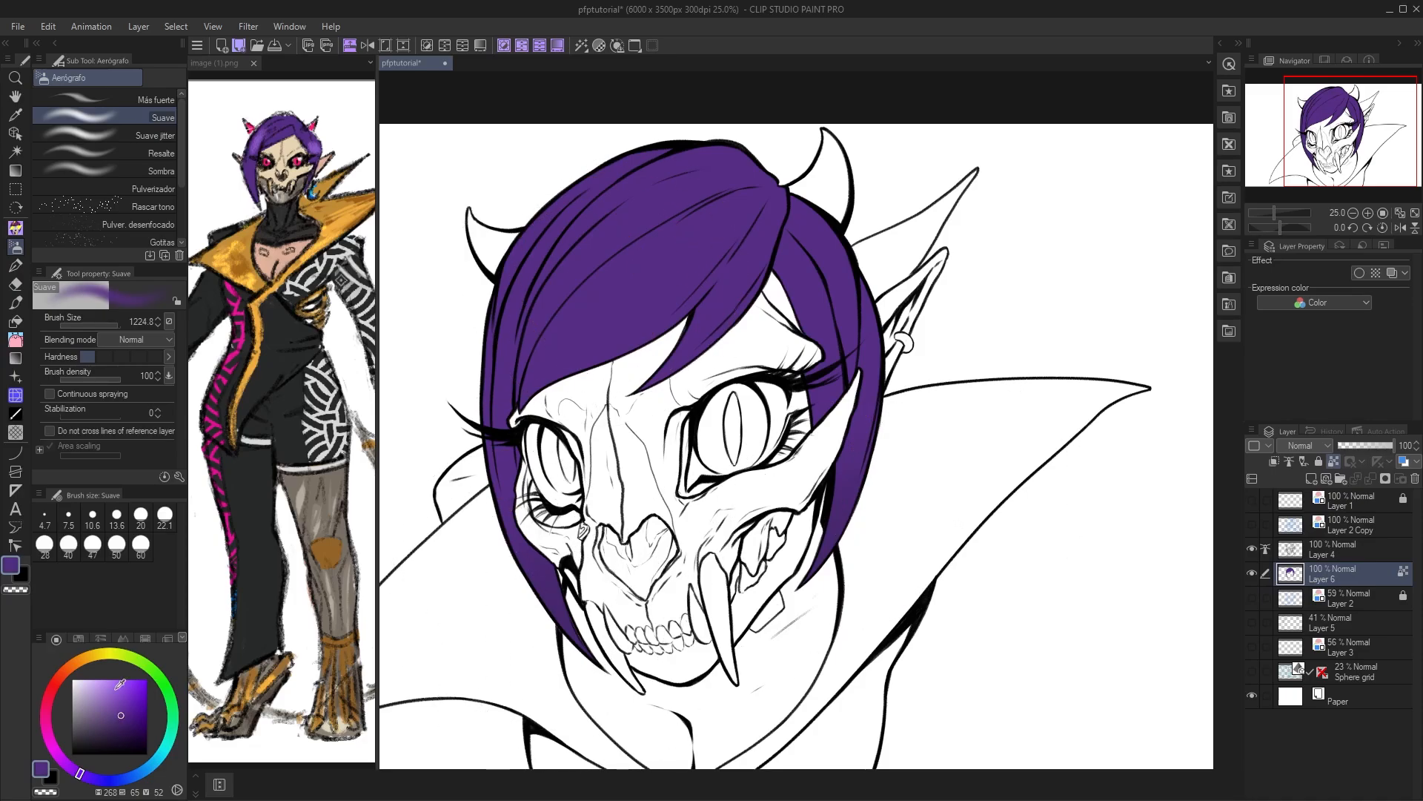
left_click(121, 700)
key("[")
left_click_drag(535, 271, 742, 257)
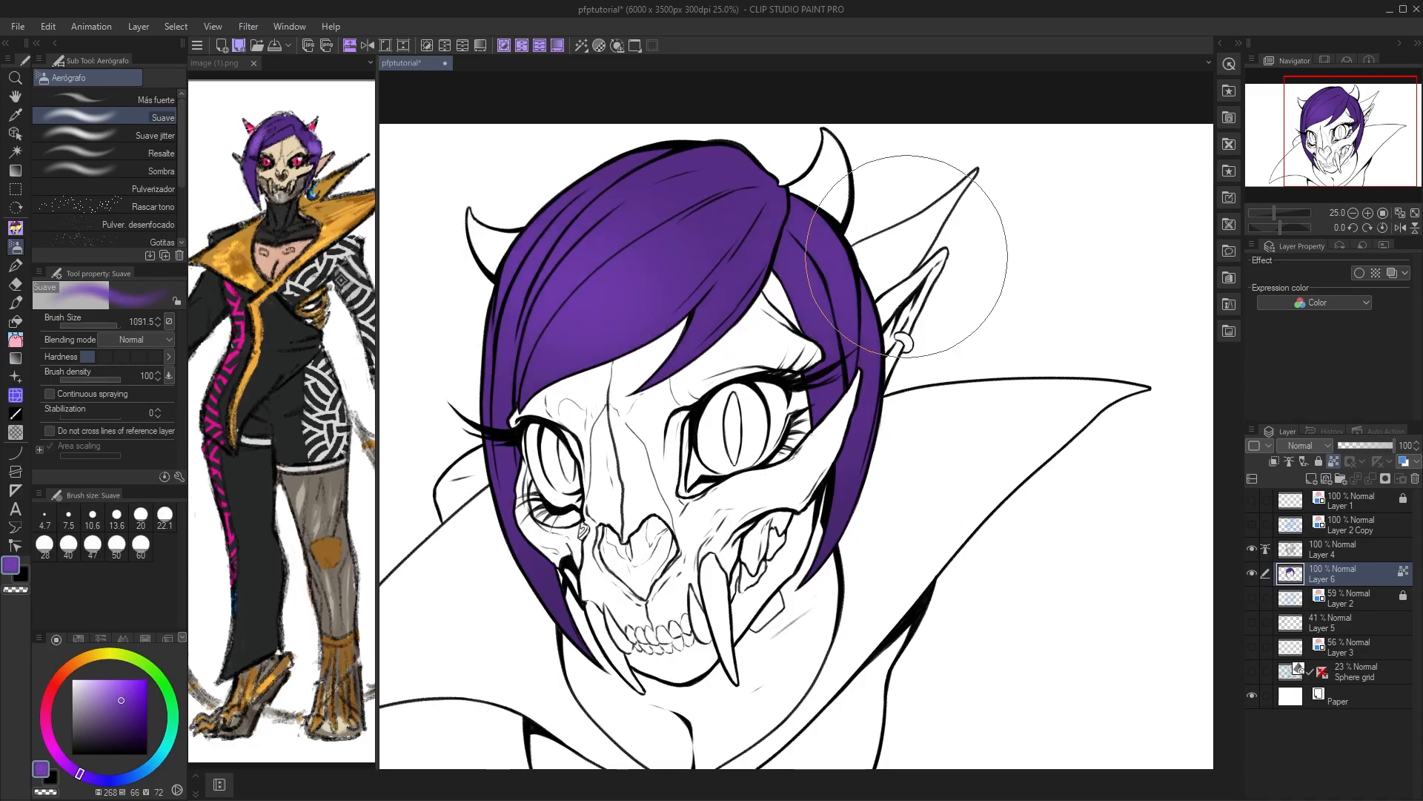
left_click(681, 221, "alt")
key("[")
mouse_move(609, 258)
left_mouse_down()
mouse_move(711, 270)
mouse_move(633, 259)
left_mouse_up()
- Sample the collar's ochre colour and set the auto selection tool to refer only to the edited layer
left_click(542, 590, "alt")
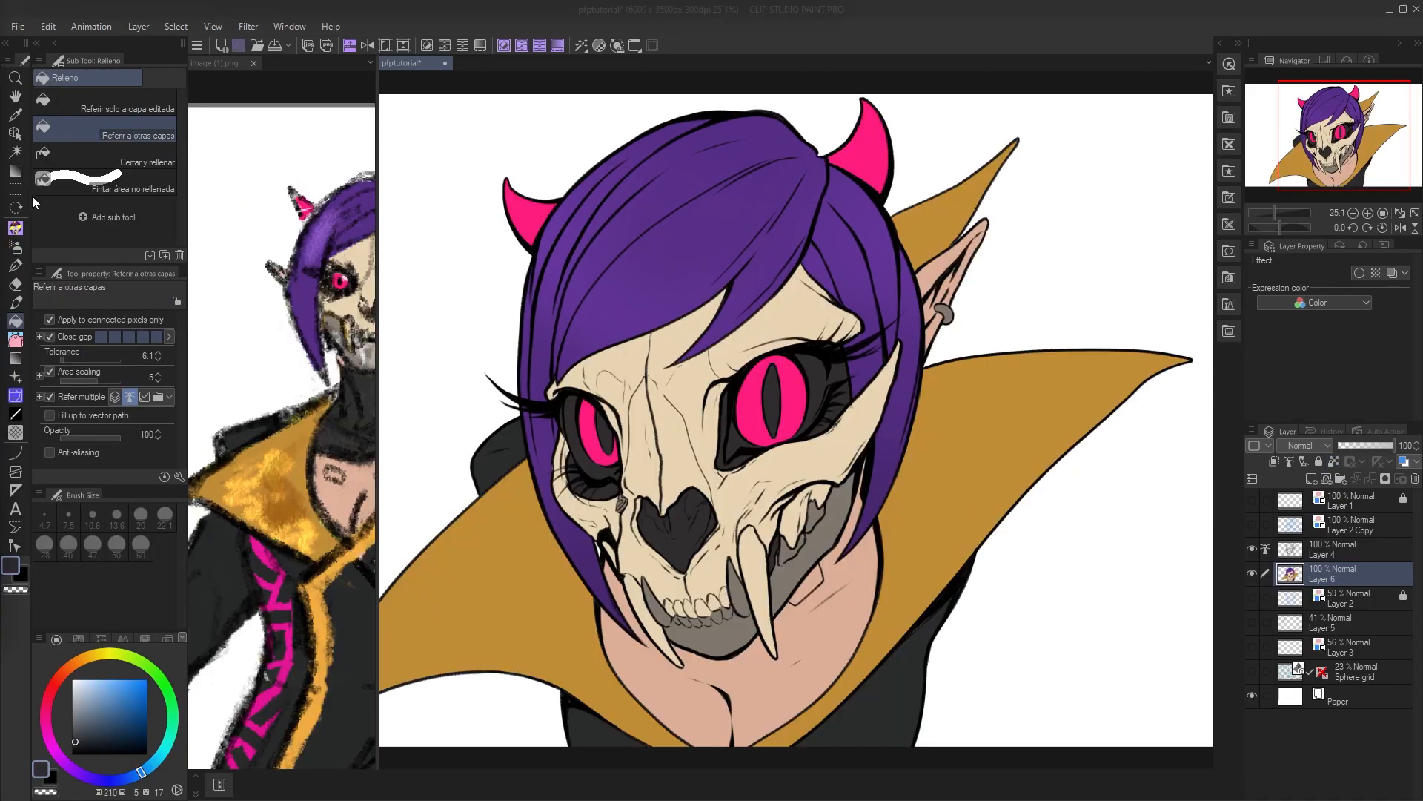
left_click(576, 623, "alt")
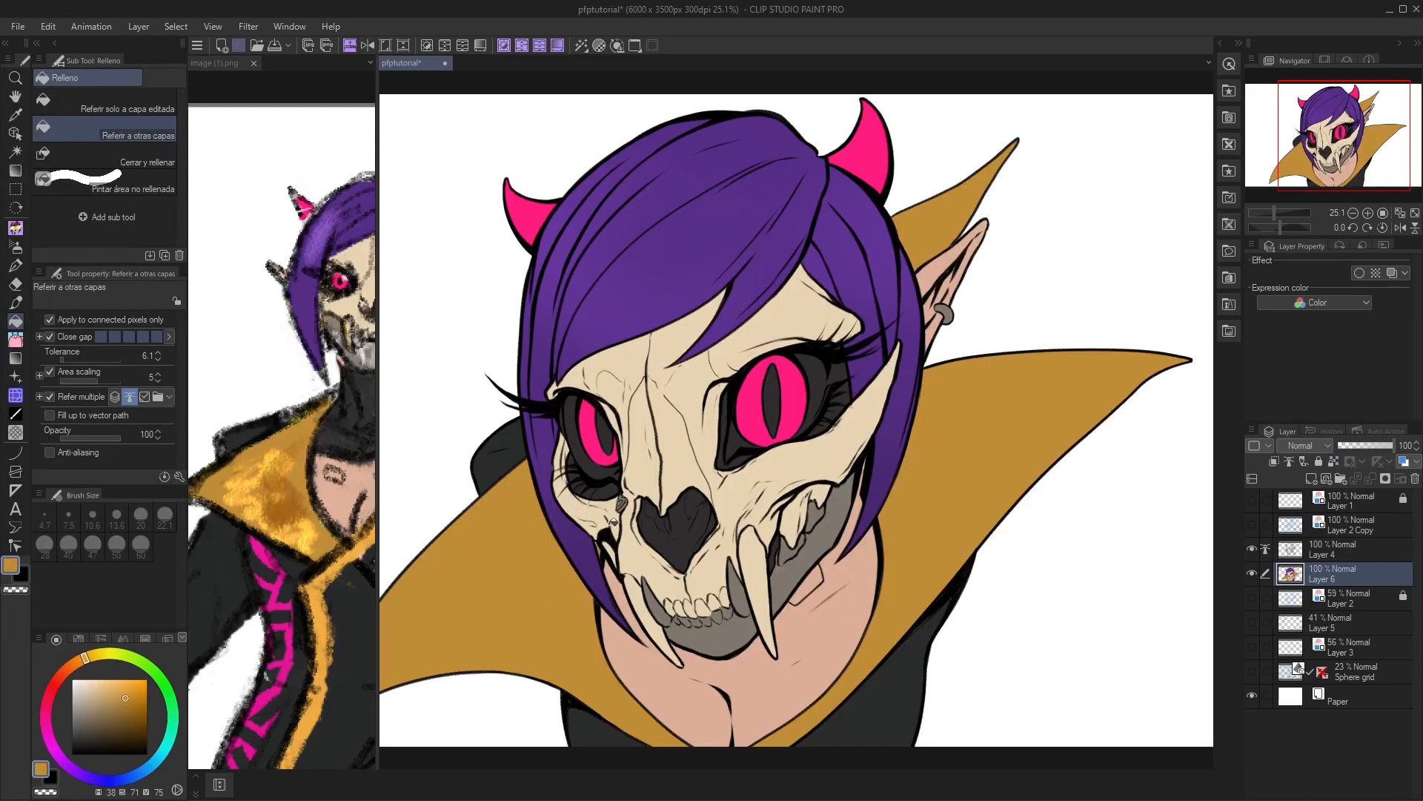
left_click(18, 153)
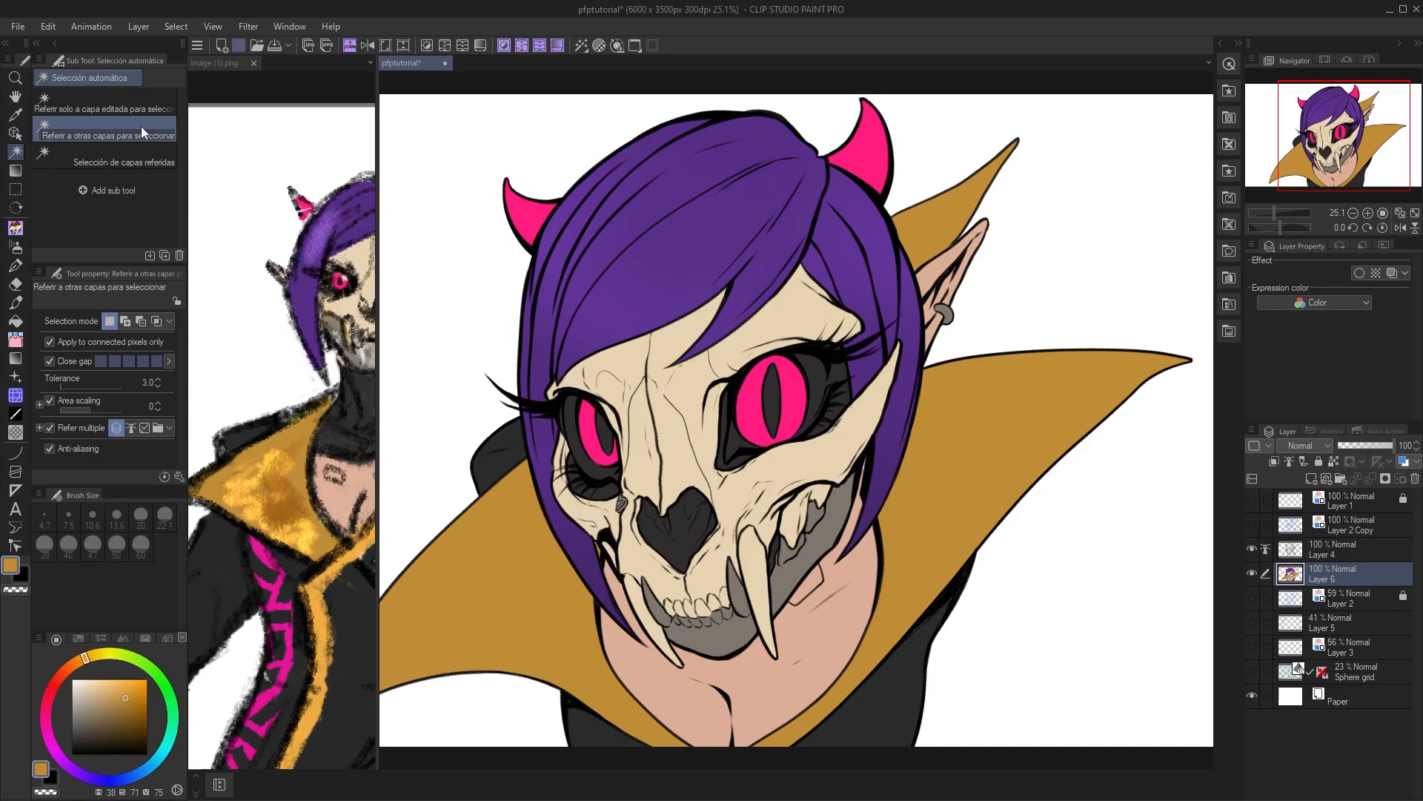
left_click(108, 108)
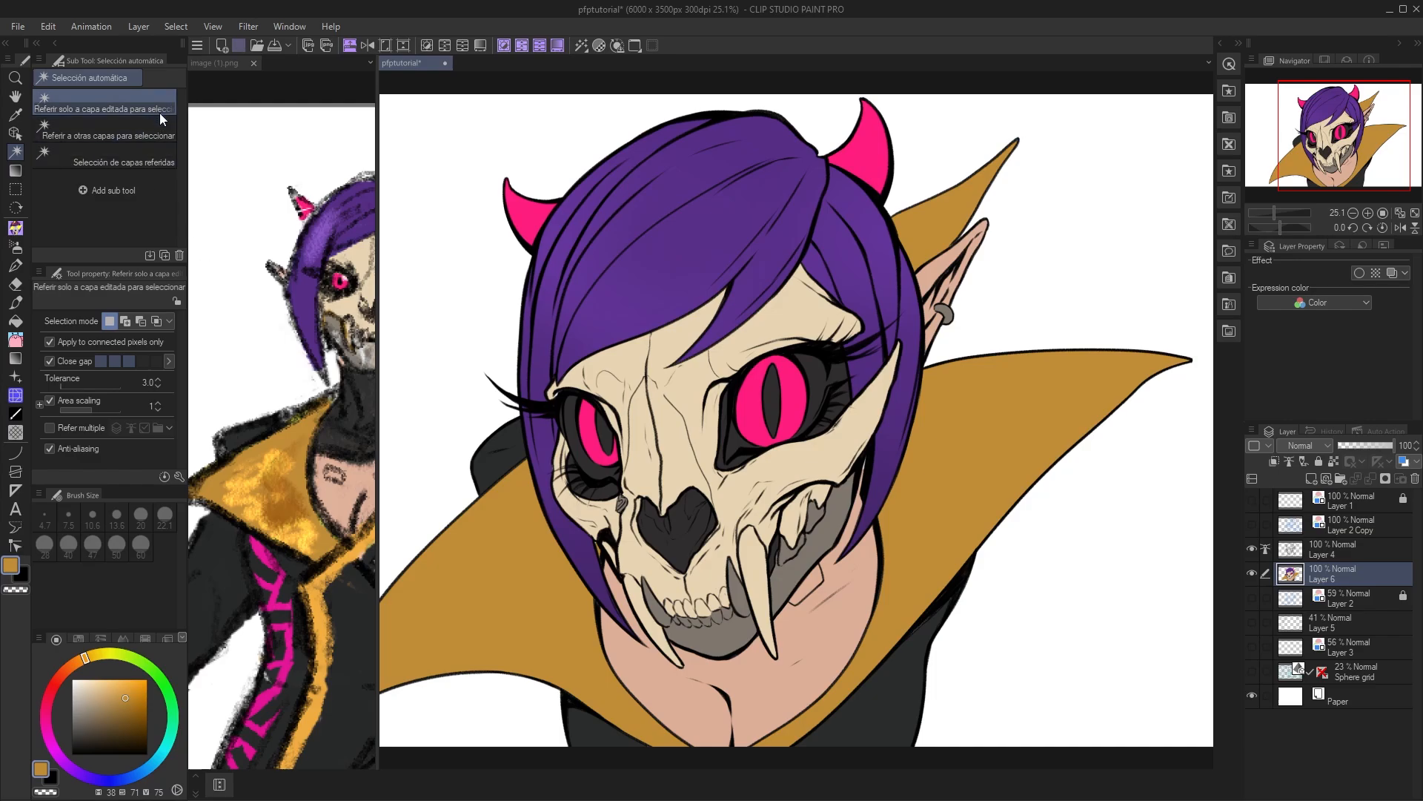
- Auto-select the ochre collar, the dark clothing behind it and several areas of the purple hair in turn
left_click_drag(648, 568, 667, 556)
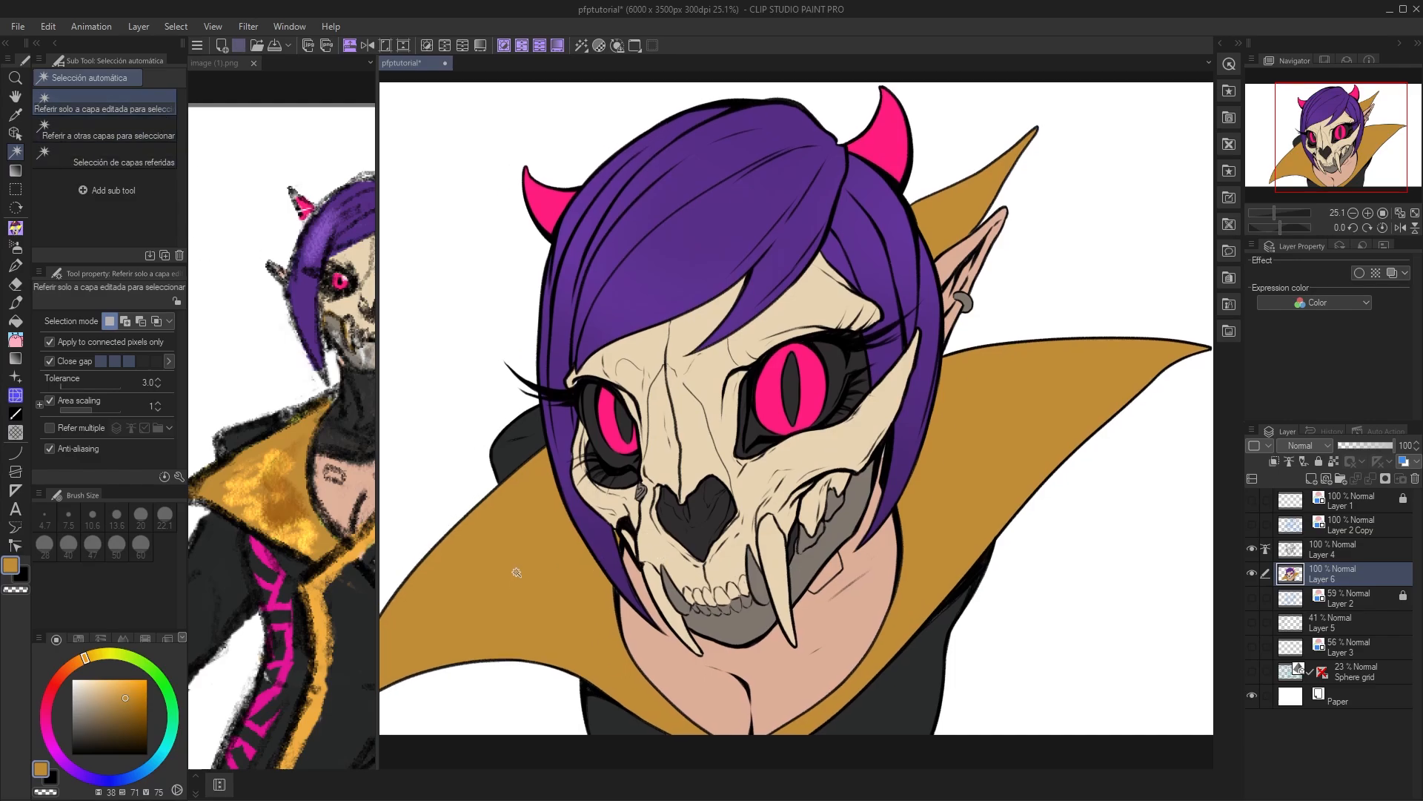
left_click(516, 573)
left_click_drag(586, 577, 622, 582)
left_click(573, 456)
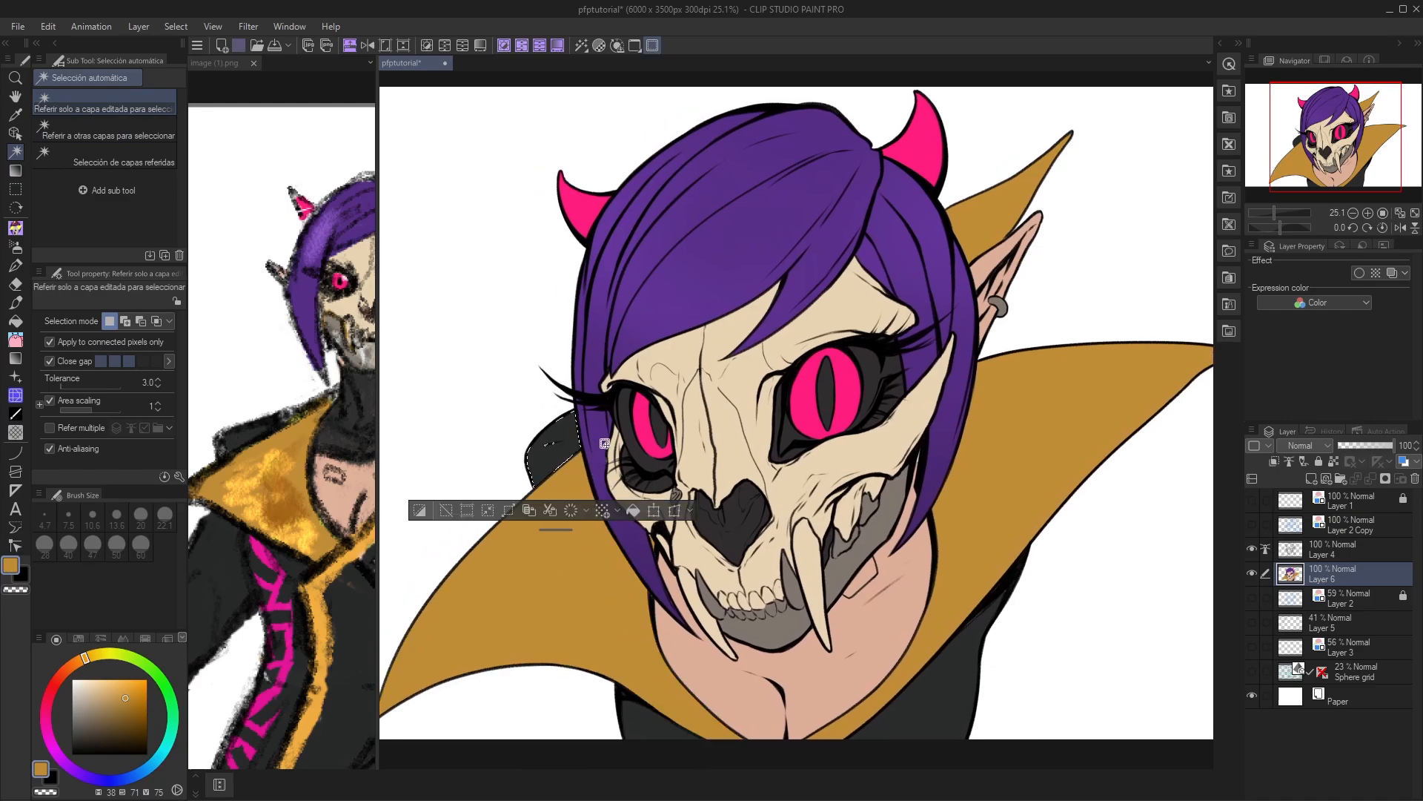
left_click(603, 444)
left_click(659, 292)
left_click(714, 206)
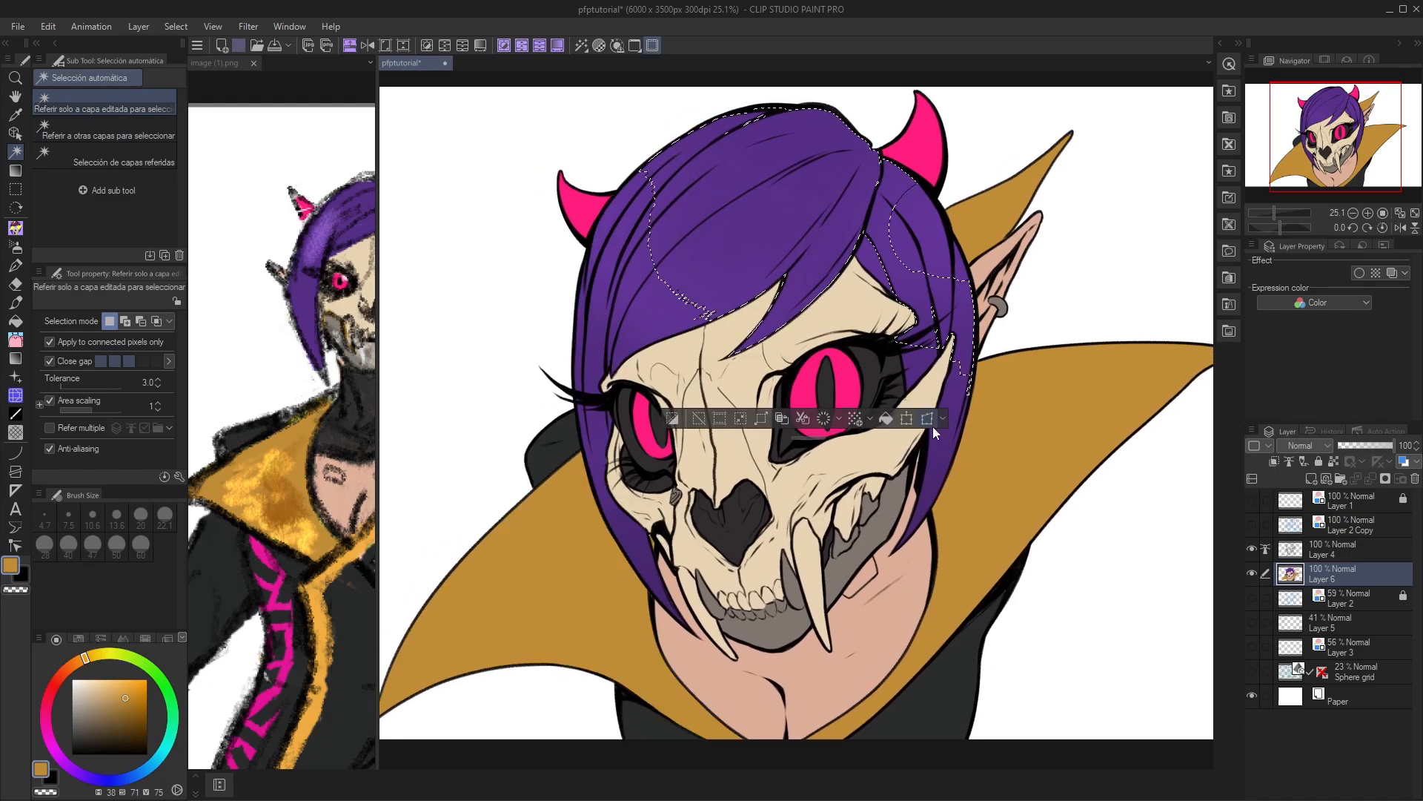
- Undo the last hair selection, try the variant referring to other layers, return to the edited-layer variant and deselect
key("ctrl+z")
left_click(111, 134)
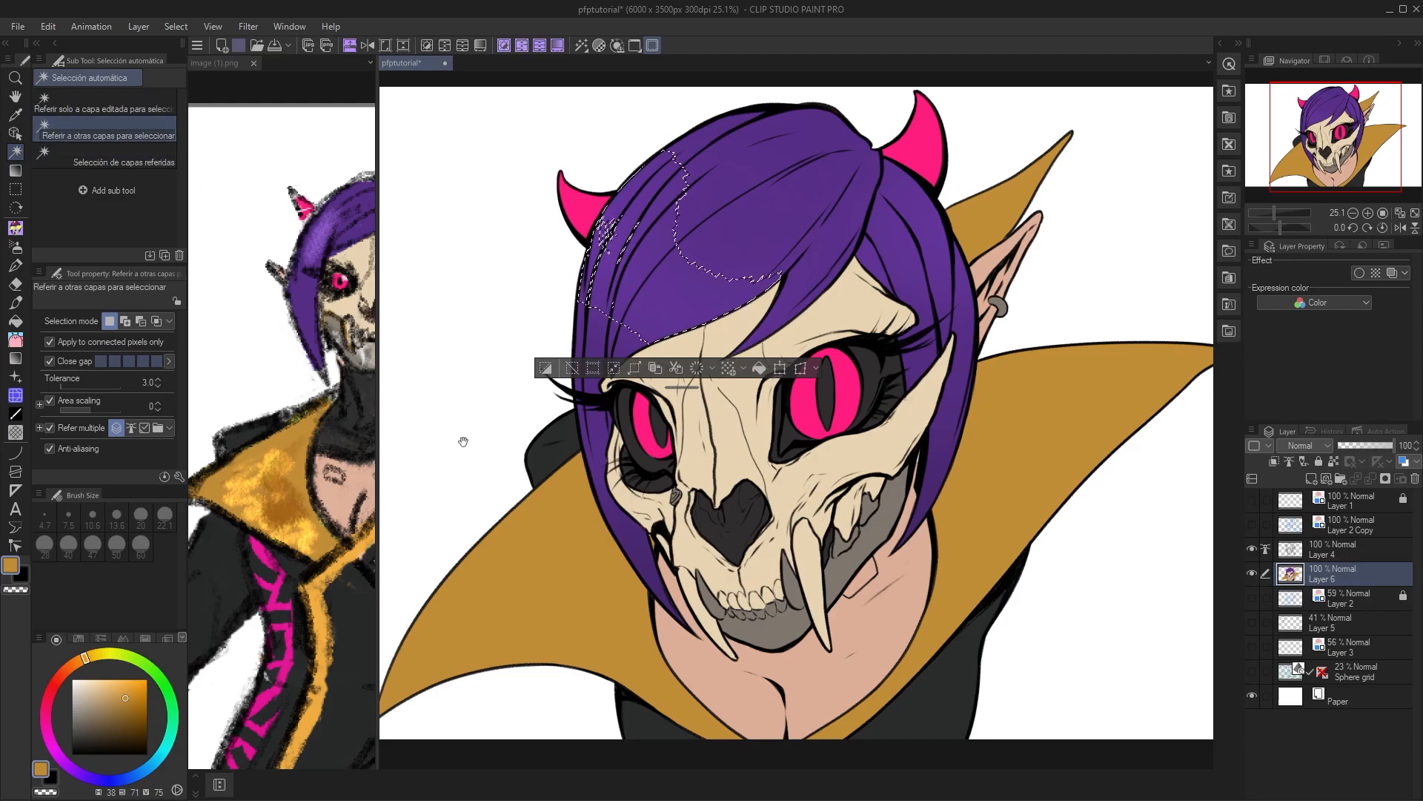
left_click_drag(476, 452, 491, 449)
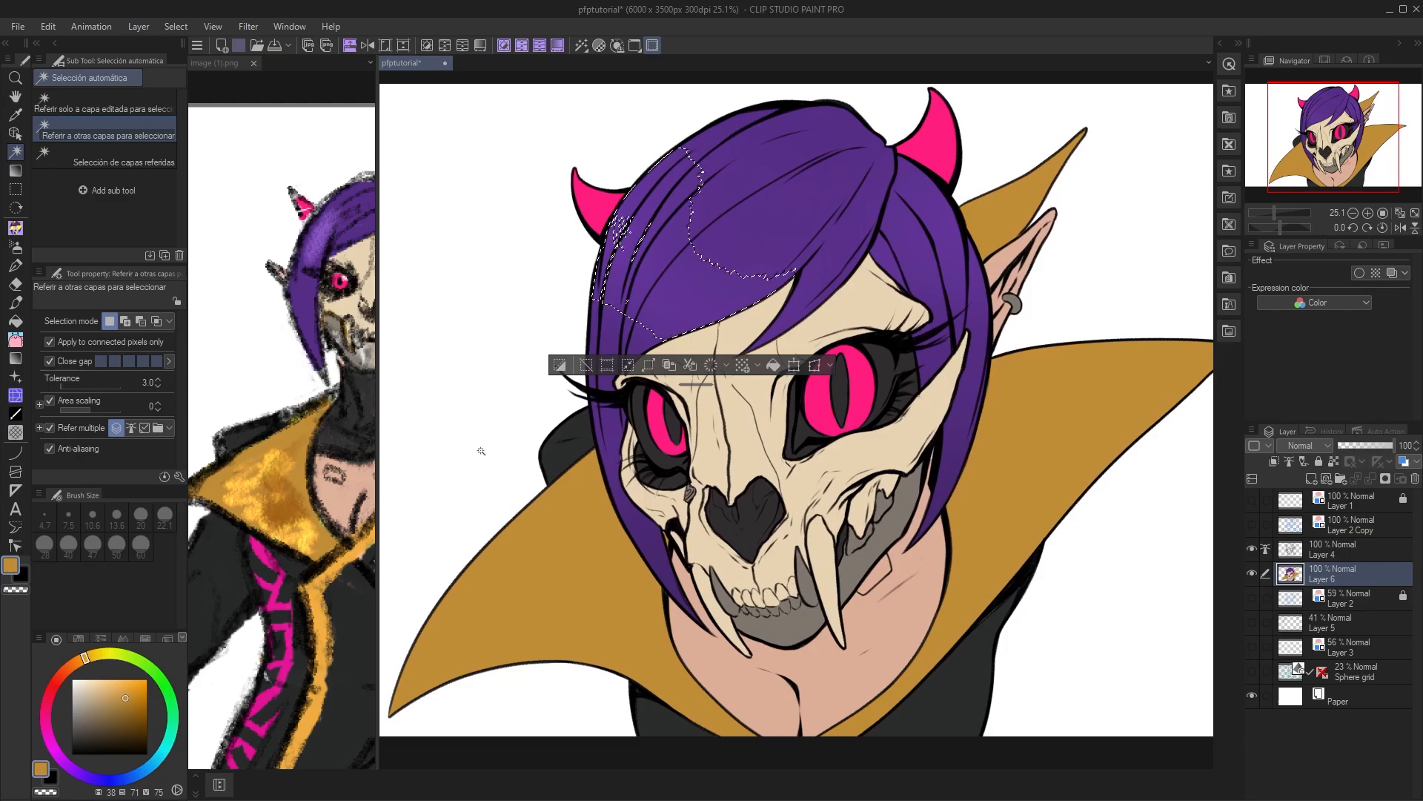
left_click(141, 109)
key("ctrl+d")
left_click_drag(499, 505, 468, 503)
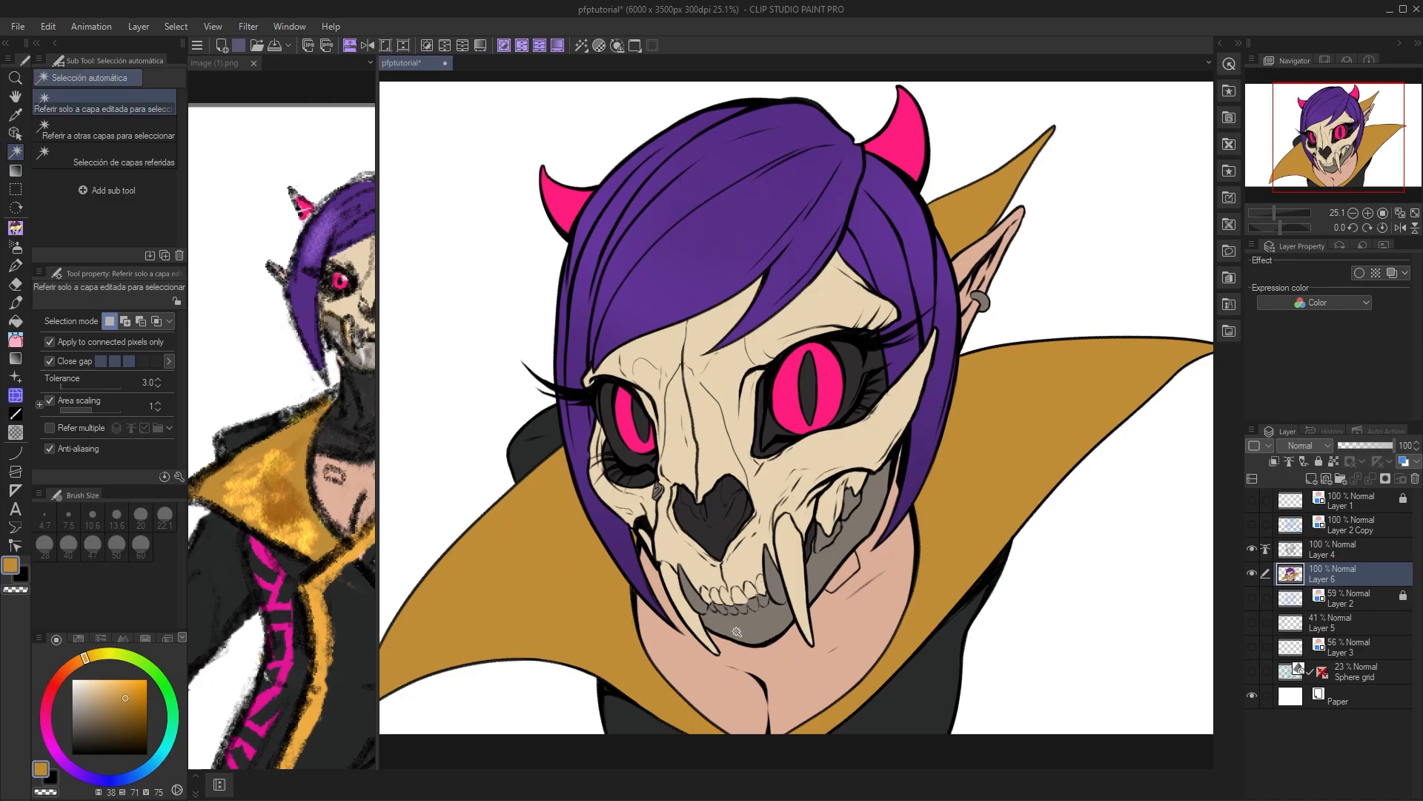
- Start Select Color Gamut and sample the purple of the hair with an error margin of 8.00
left_click(178, 27)
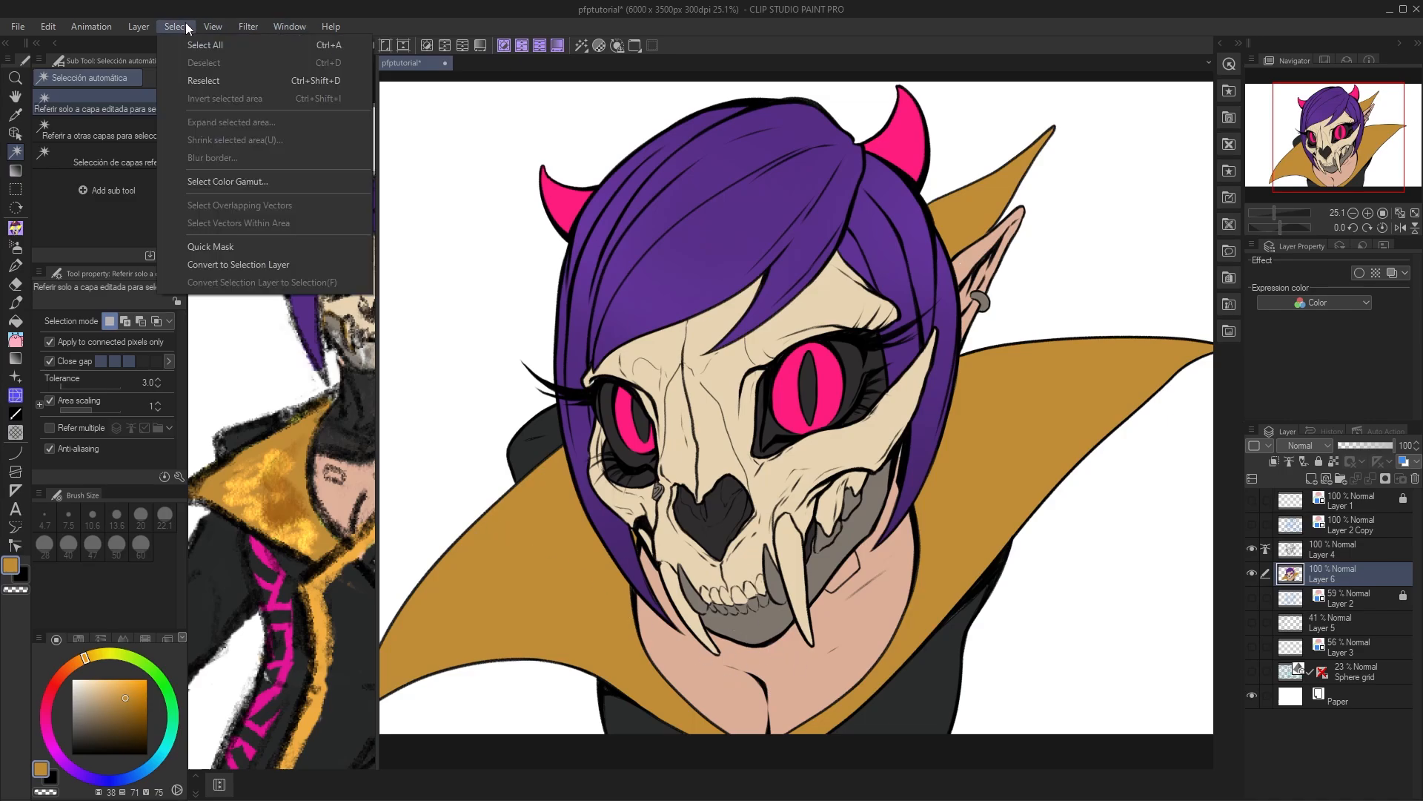
left_click(225, 181)
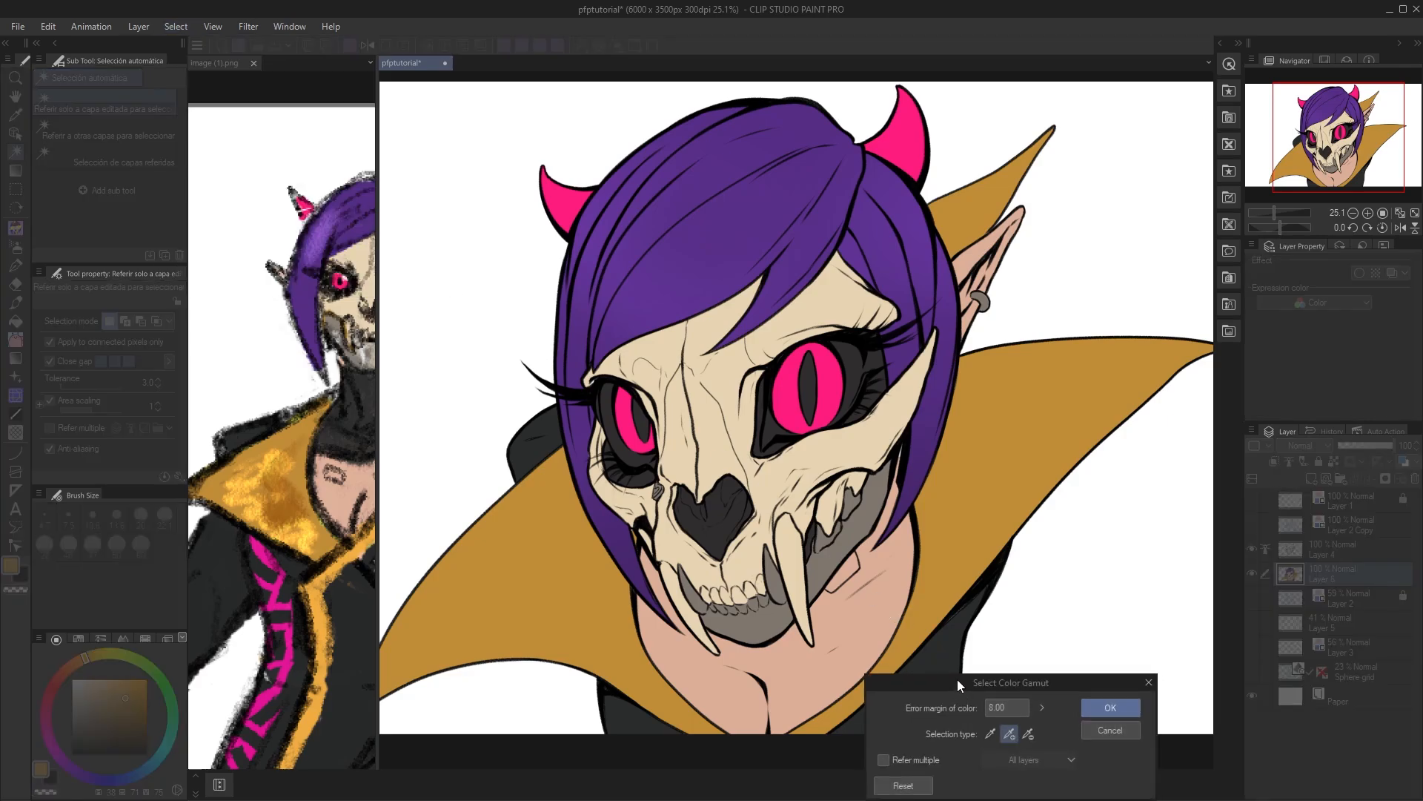
left_click_drag(962, 683, 317, 322)
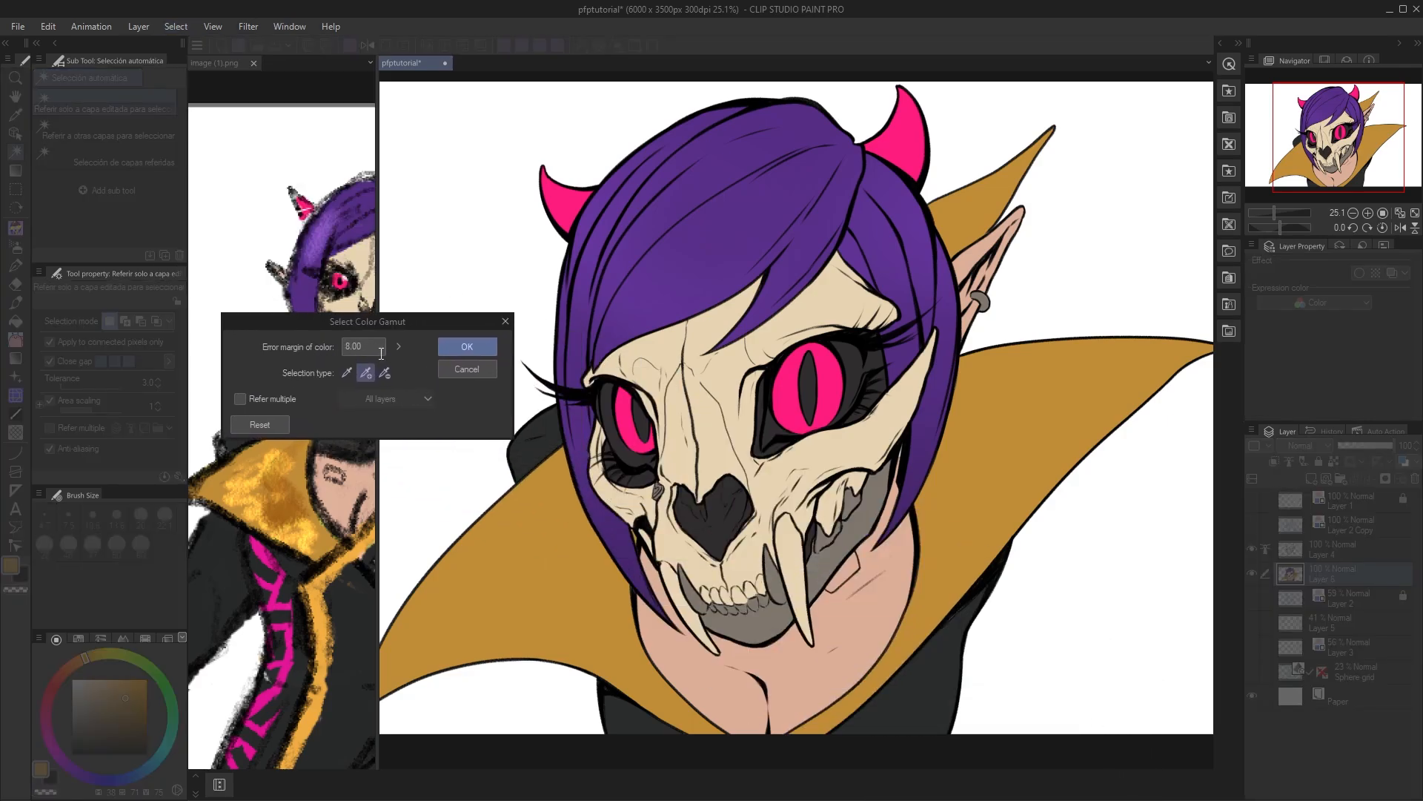
mouse_move(388, 324)
left_mouse_down()
mouse_move(384, 343)
mouse_move(372, 334)
left_mouse_up()
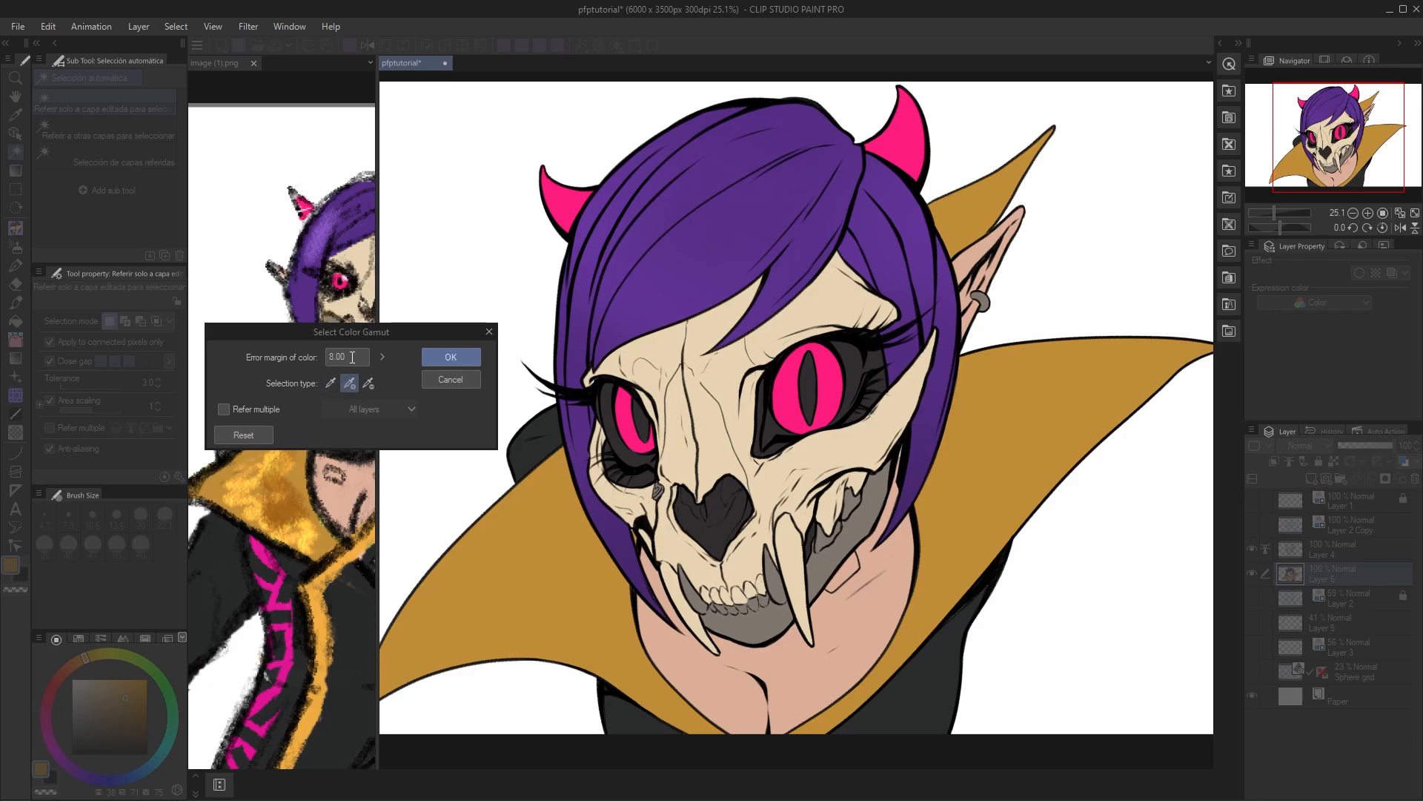
left_click_drag(369, 339, 369, 344)
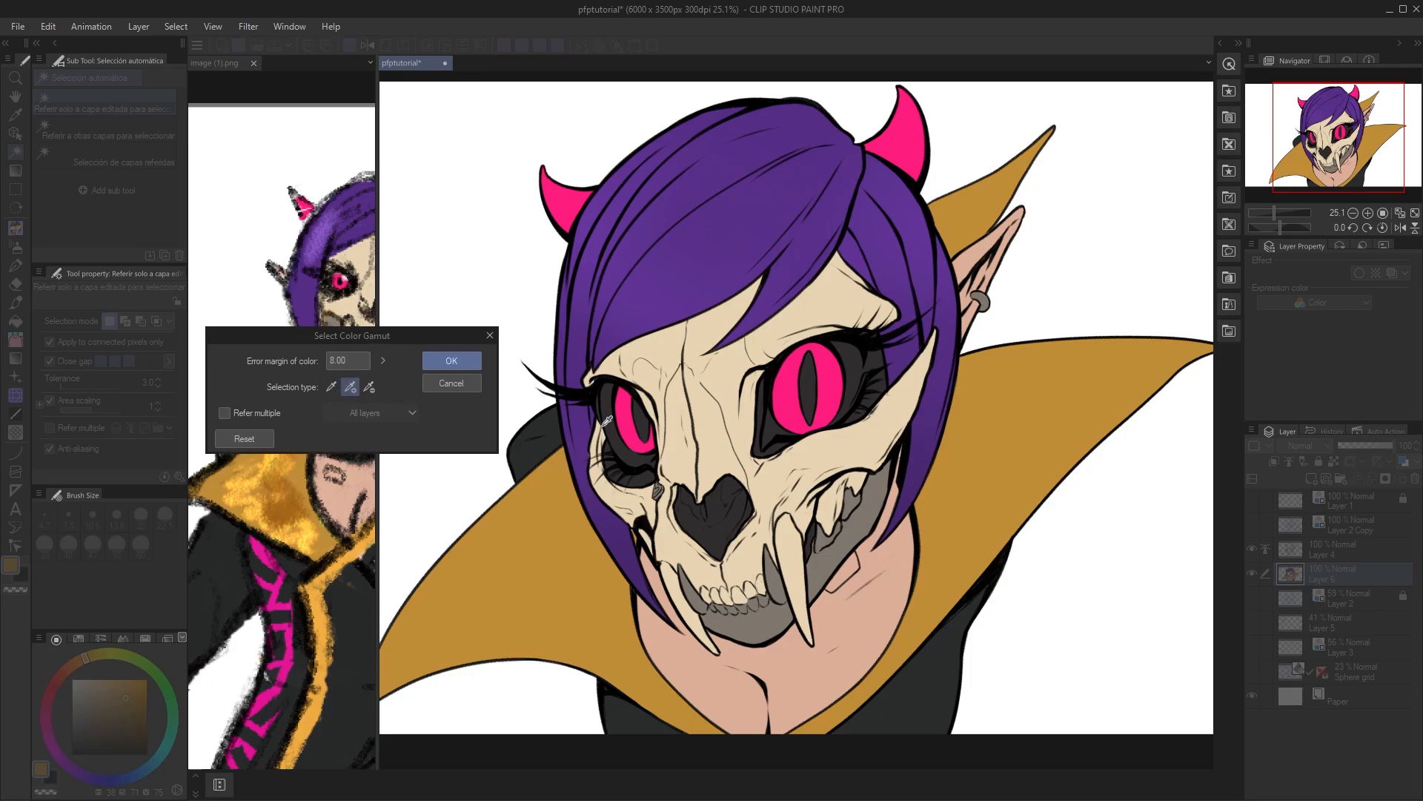
left_click(635, 290)
- Raise the colour error margin to 30.00, select the purple hair by colour, and reset the selection
left_click(384, 360)
left_click(394, 331)
left_click(394, 331)
left_click(395, 331)
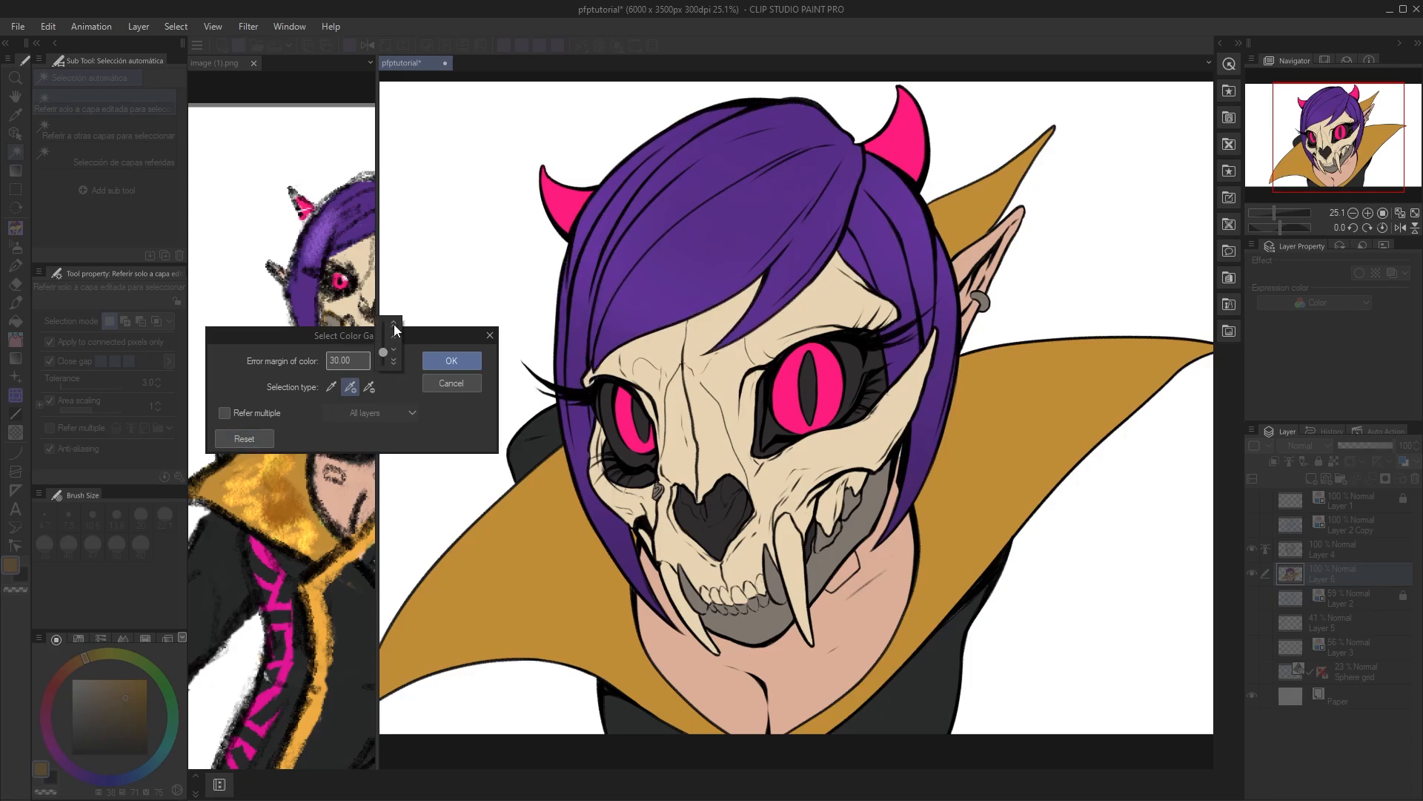
left_click(658, 280)
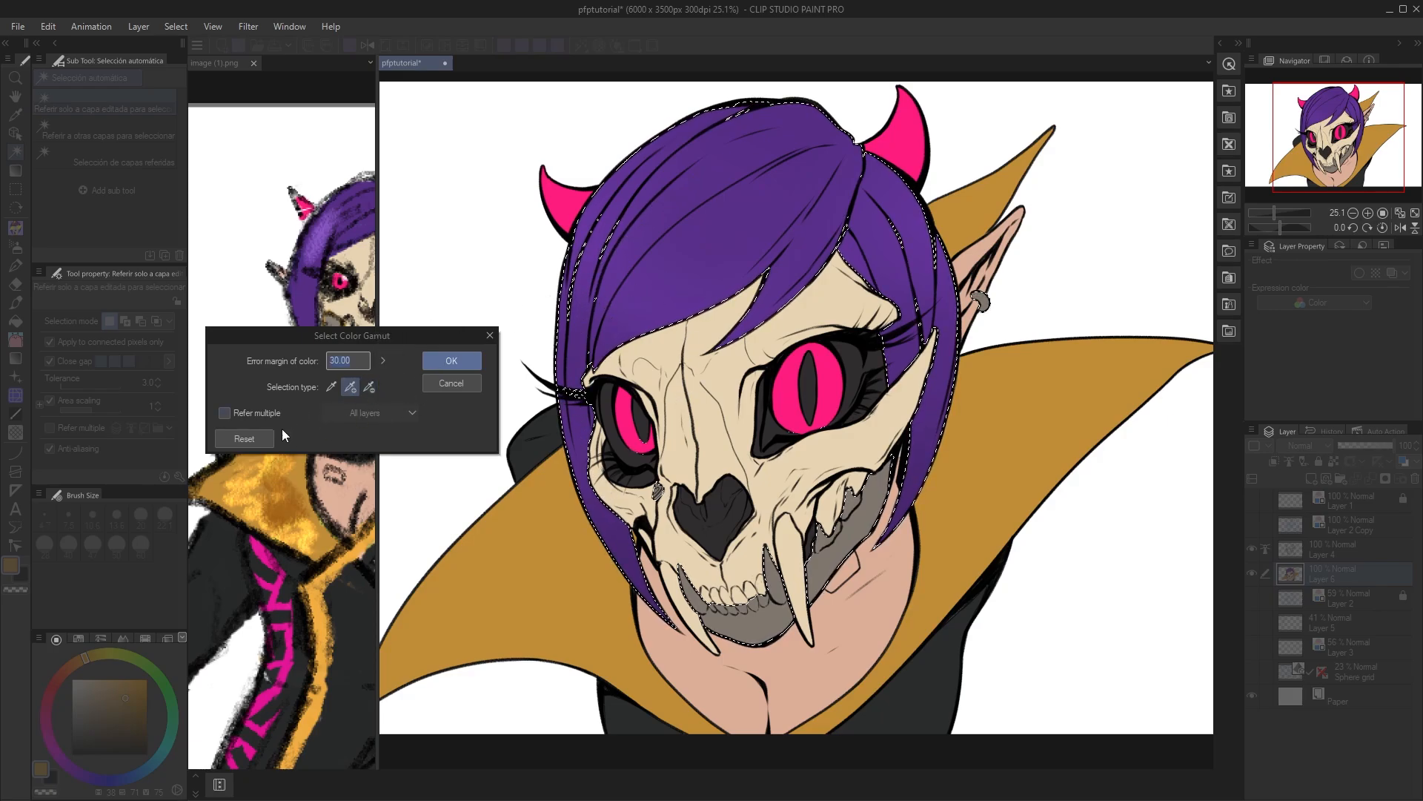
left_click(259, 438)
- Set the colour error margin back to 8.00 and select the pink skin of the chest and ear
left_click(382, 361)
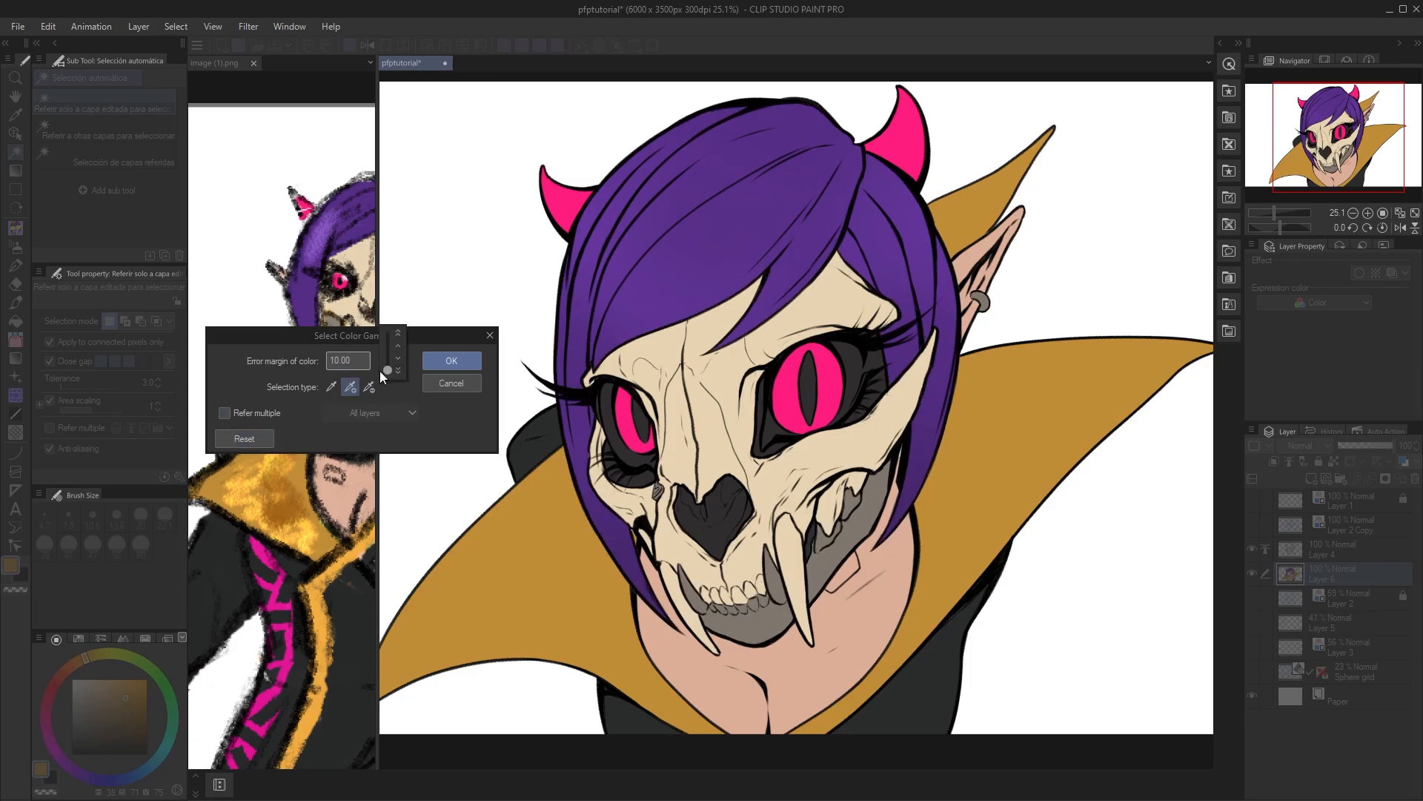
left_click(384, 364)
left_click(769, 666)
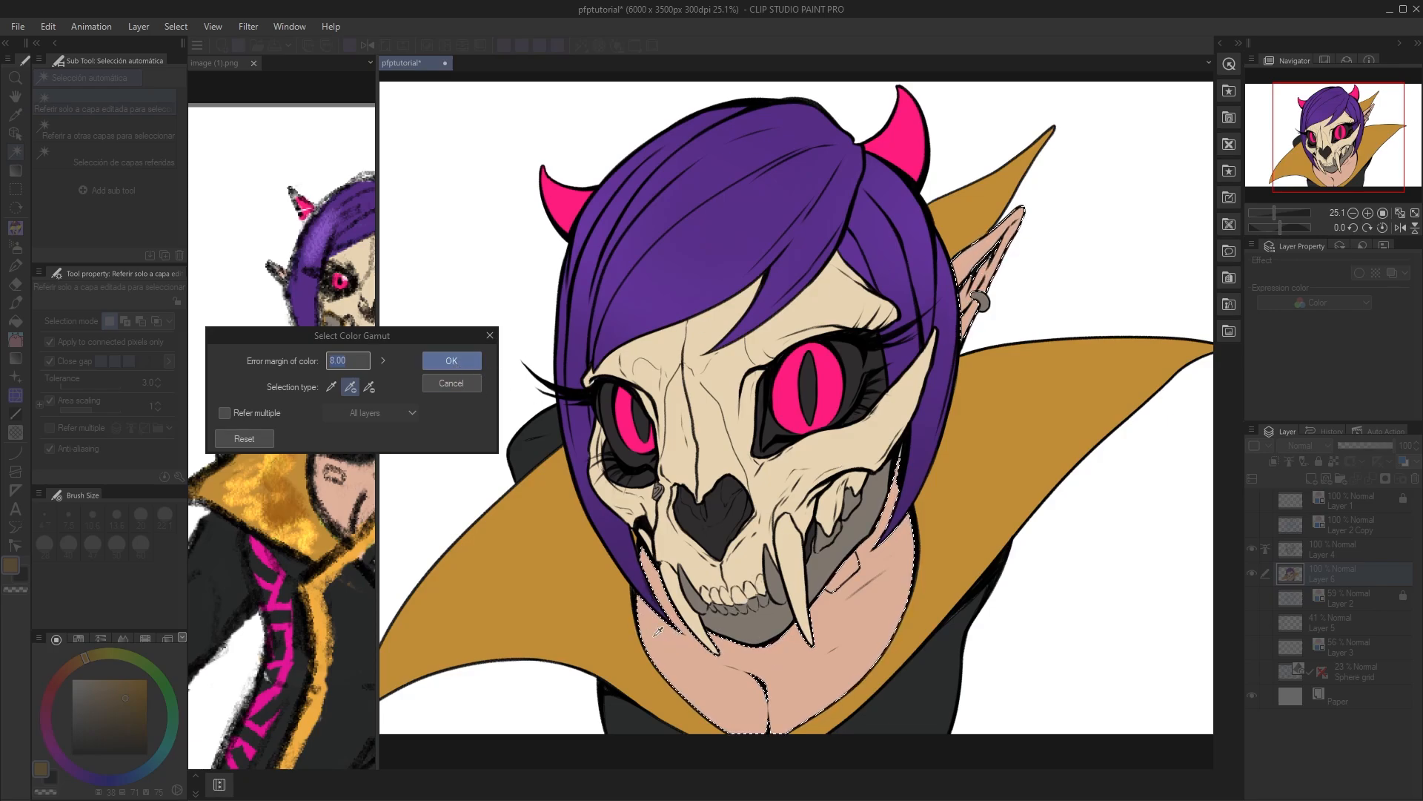
left_click(452, 361)
- Hide the selection border around the skin and show it again
left_click_drag(906, 479, 890, 464)
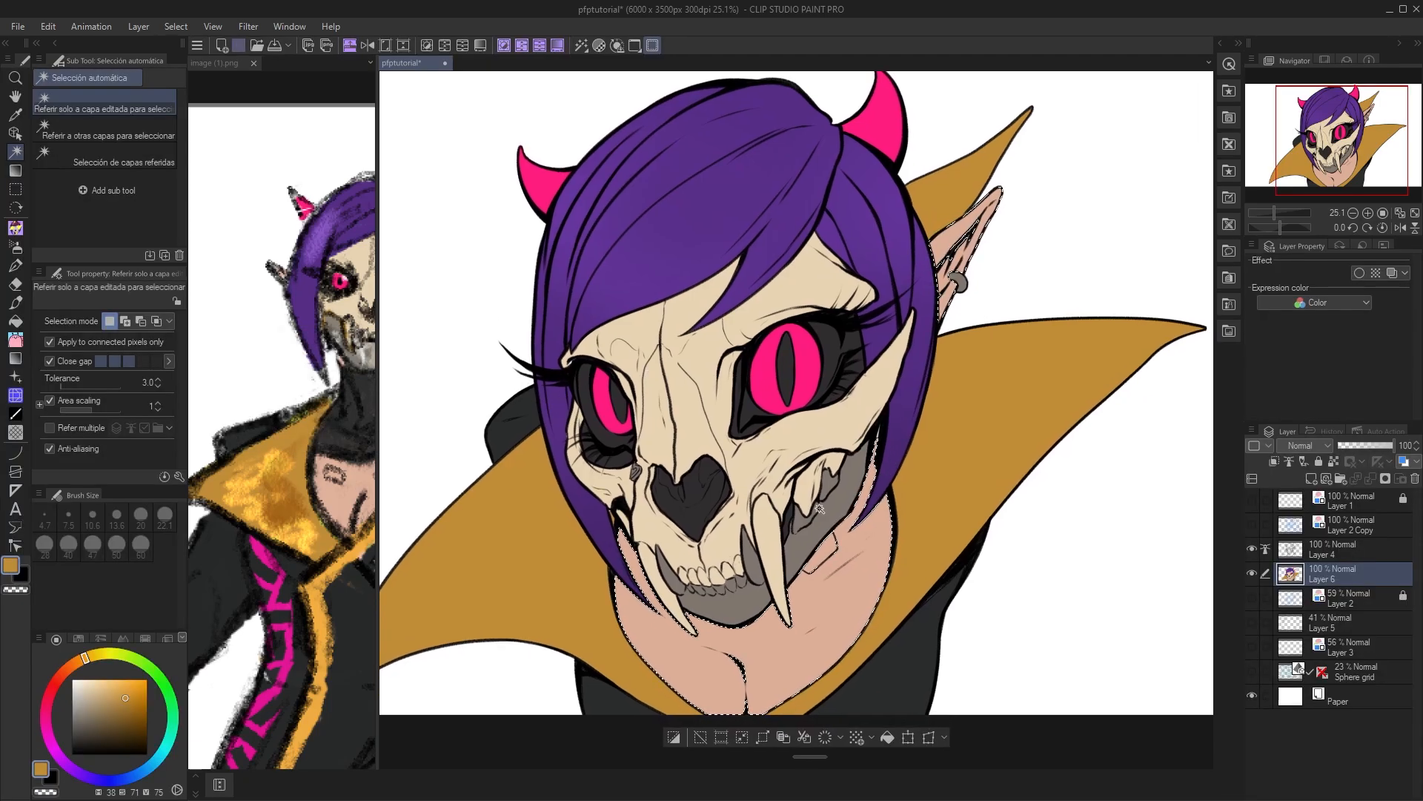
left_click(213, 26)
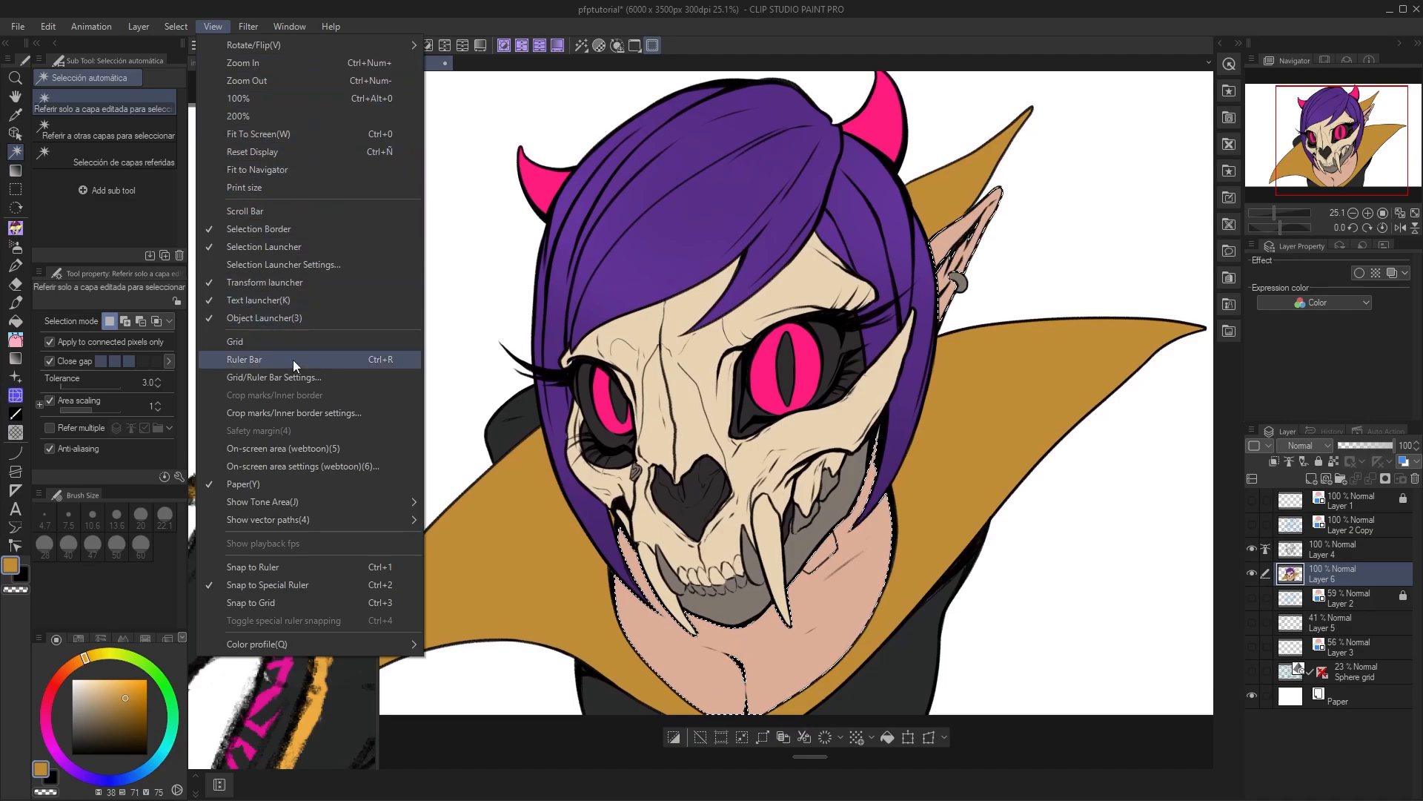
left_click(270, 229)
left_click_drag(787, 421, 767, 419)
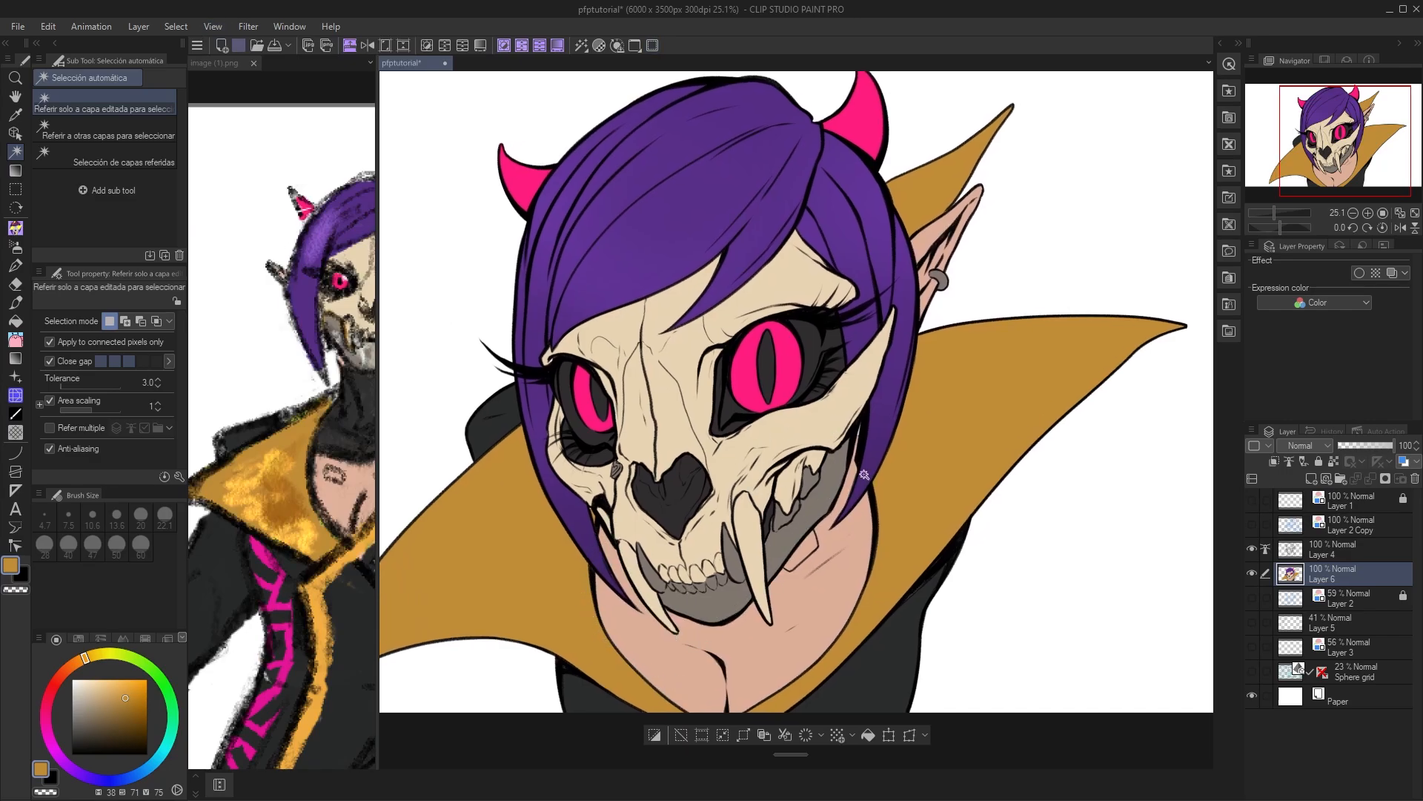
left_click(214, 27)
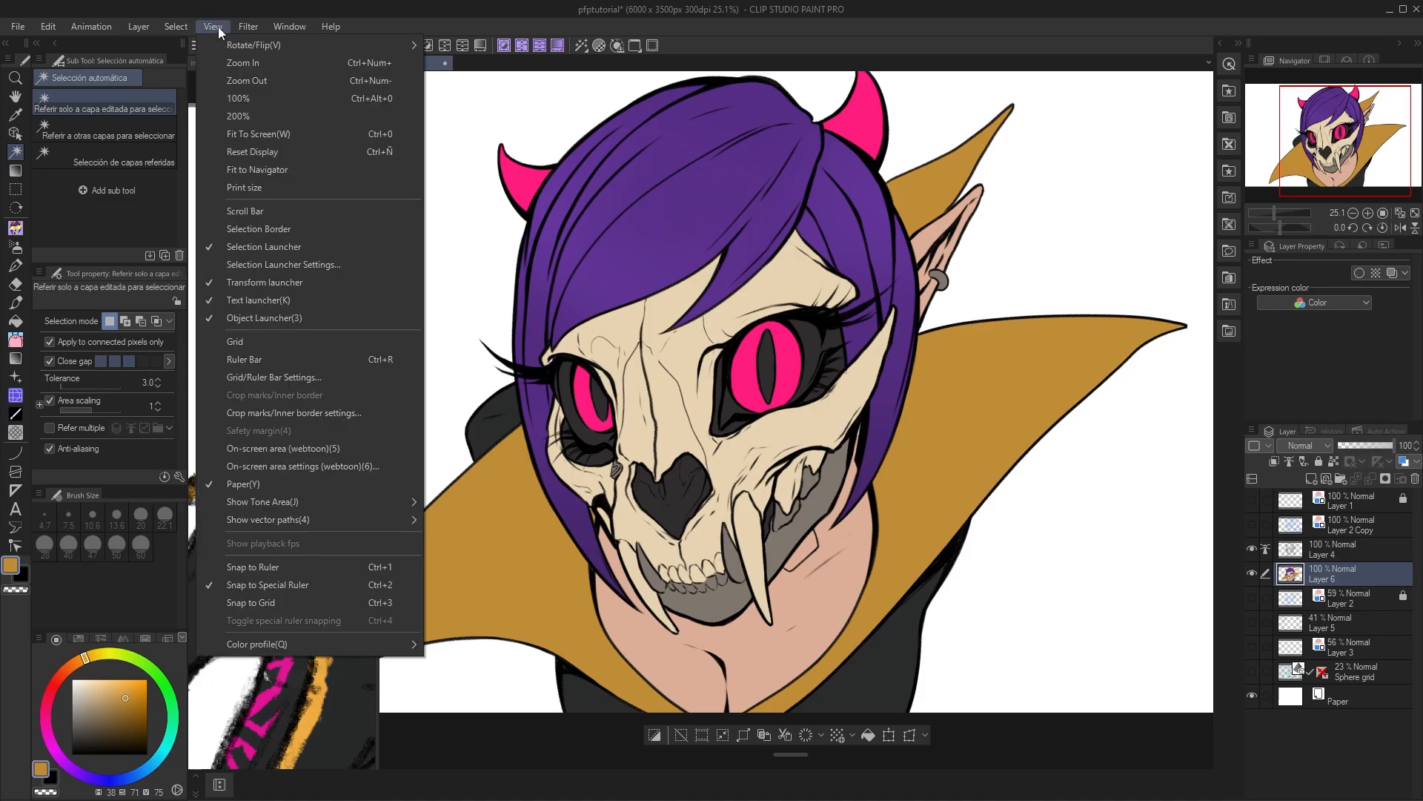
left_click(269, 229)
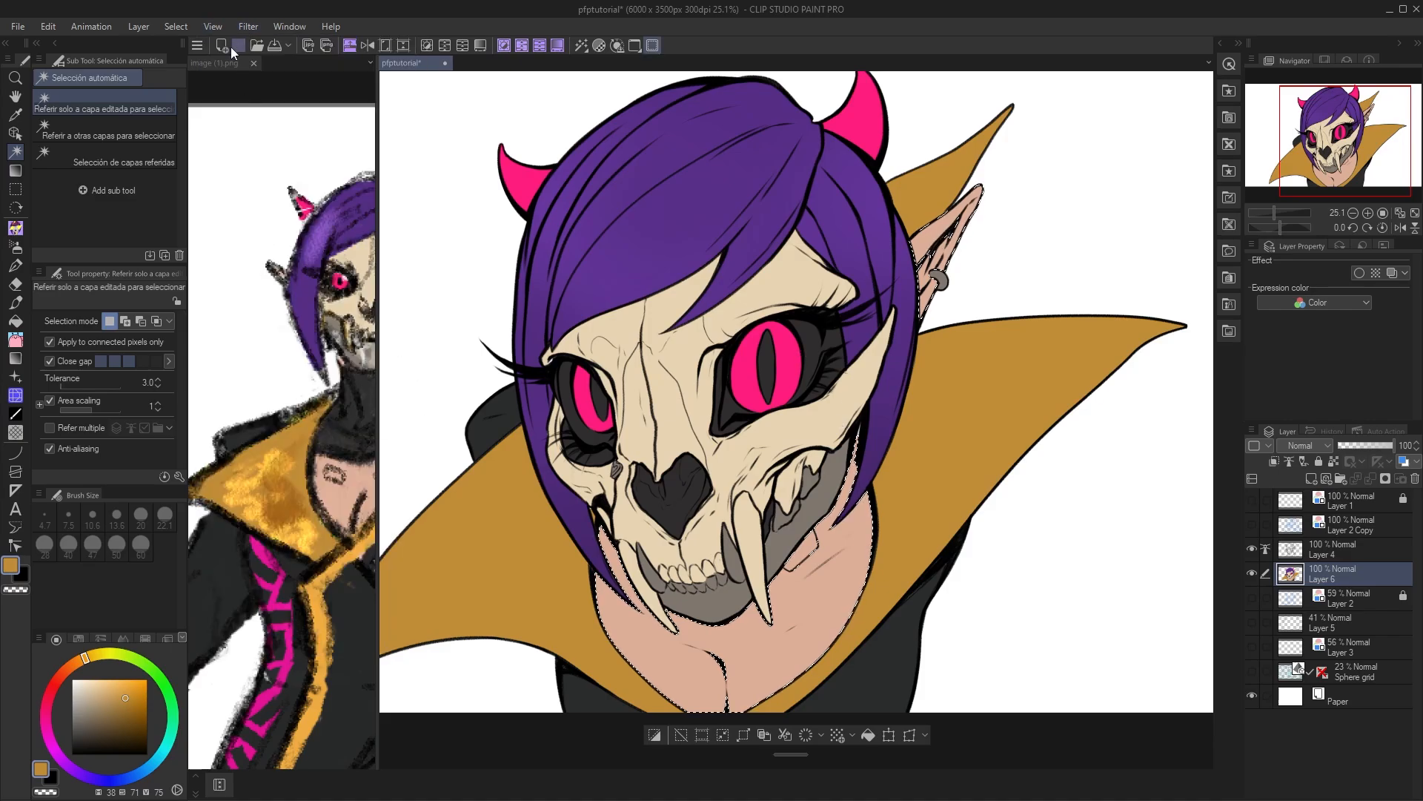
- Lighten the selected chest skin with the Suave airbrush at size 481.5, using a pale peach of H 20, S 29, V 95
left_click(24, 249)
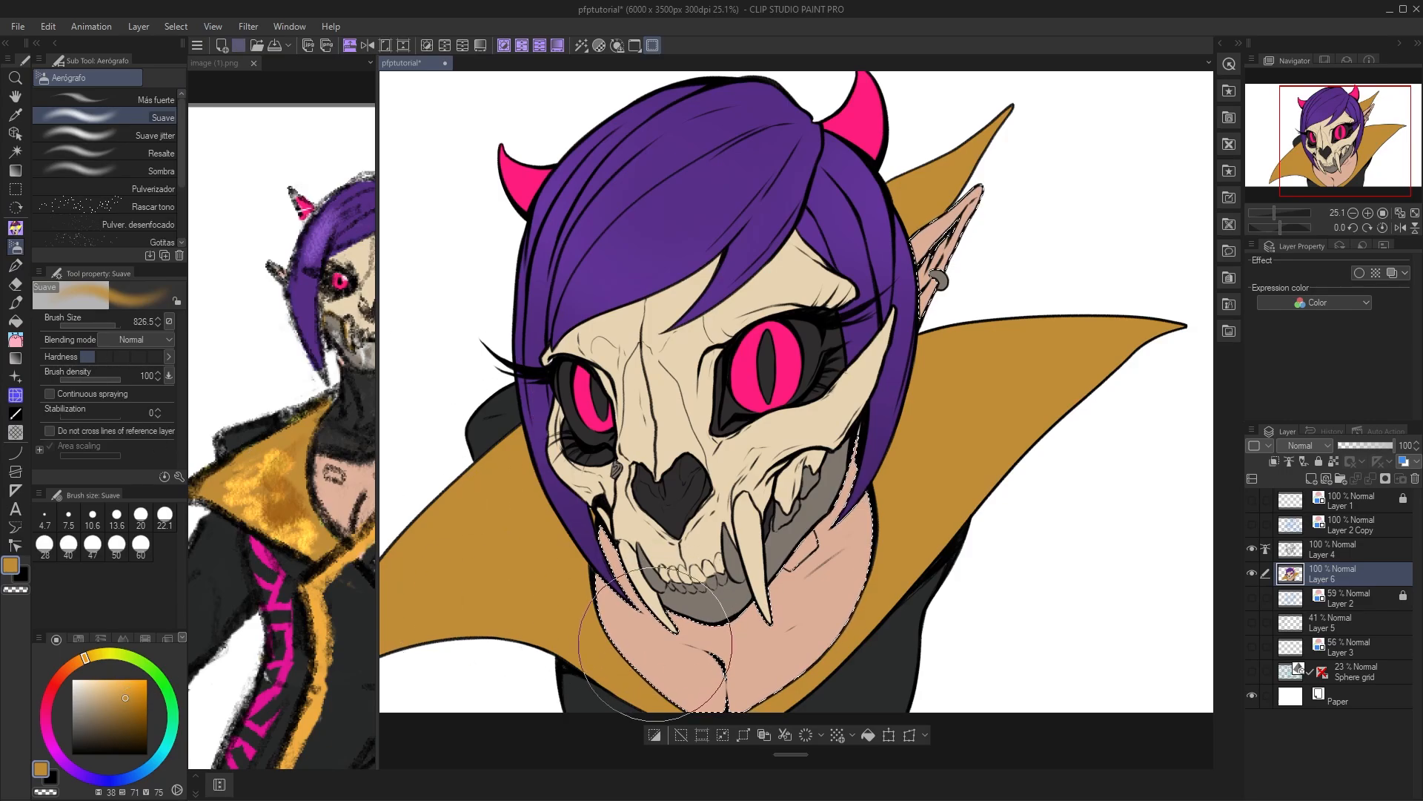
left_click(68, 668)
left_click(97, 679)
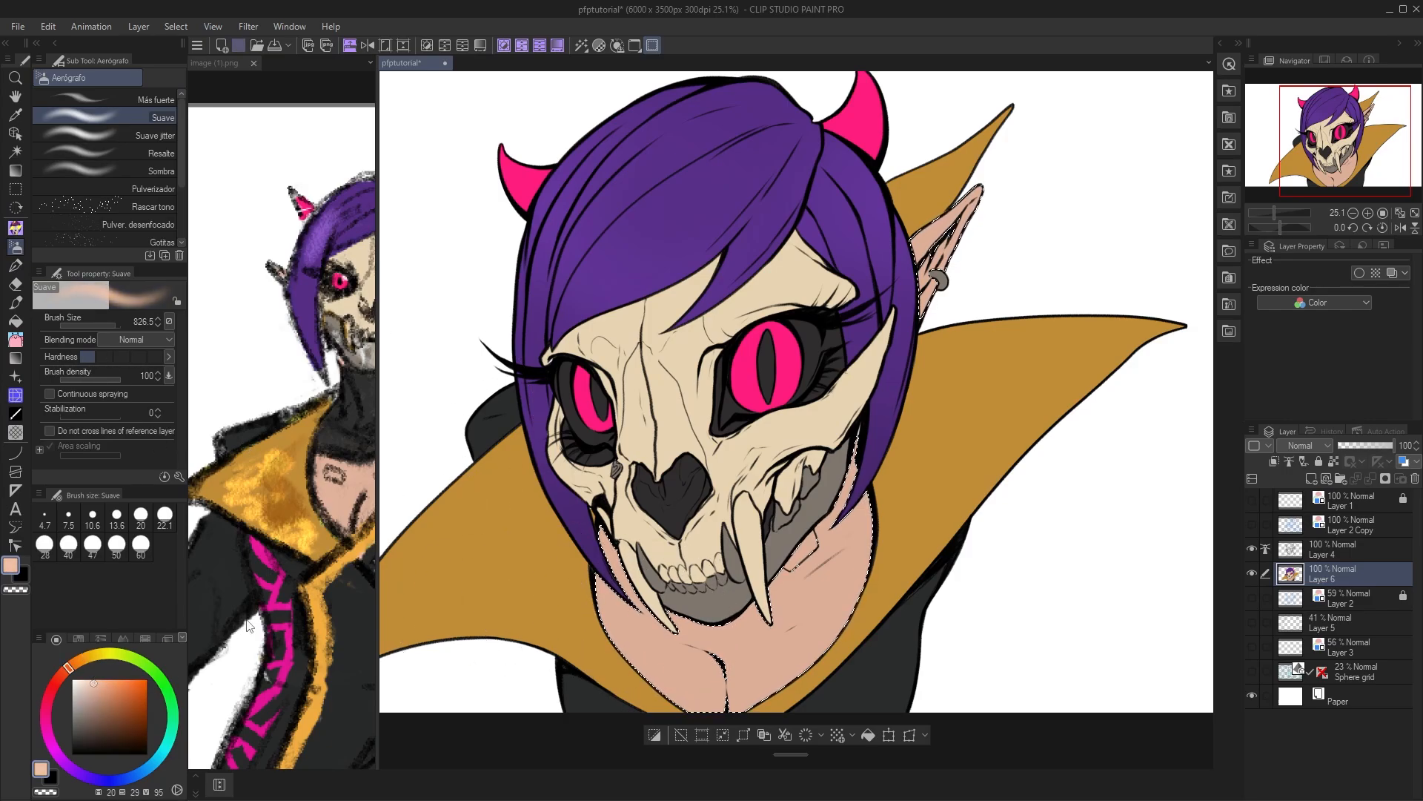
mouse_move(411, 555)
left_mouse_down("ctrl+alt")
mouse_move(470, 559)
mouse_move(457, 561)
left_mouse_up("ctrl+alt")
mouse_move(620, 674)
left_mouse_down()
mouse_move(679, 688)
mouse_move(893, 647)
mouse_move(845, 648)
left_mouse_up()
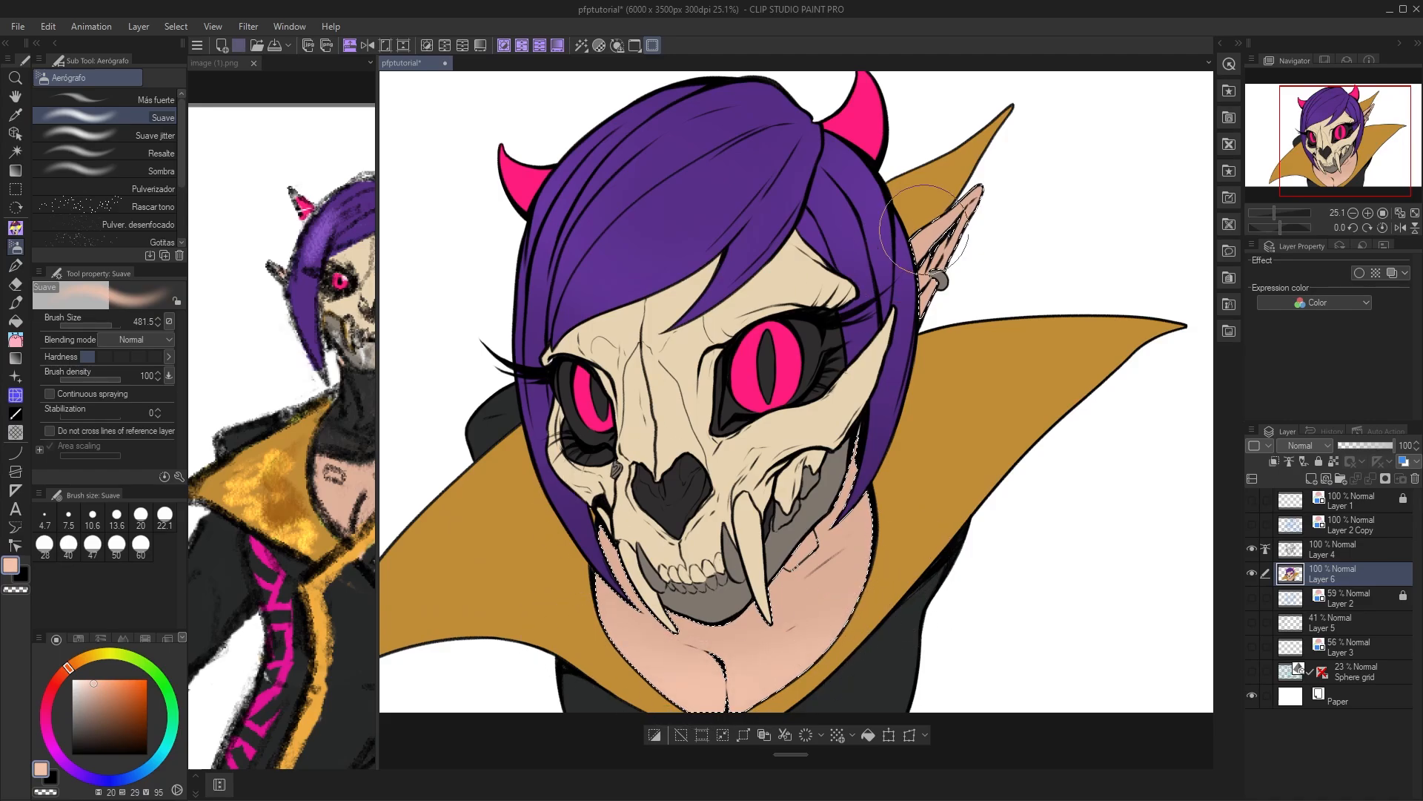
- Tint the selected ear and neck skin with a redder peach of H 15, S 45, V 93
left_click(952, 250, "alt")
left_click(65, 673)
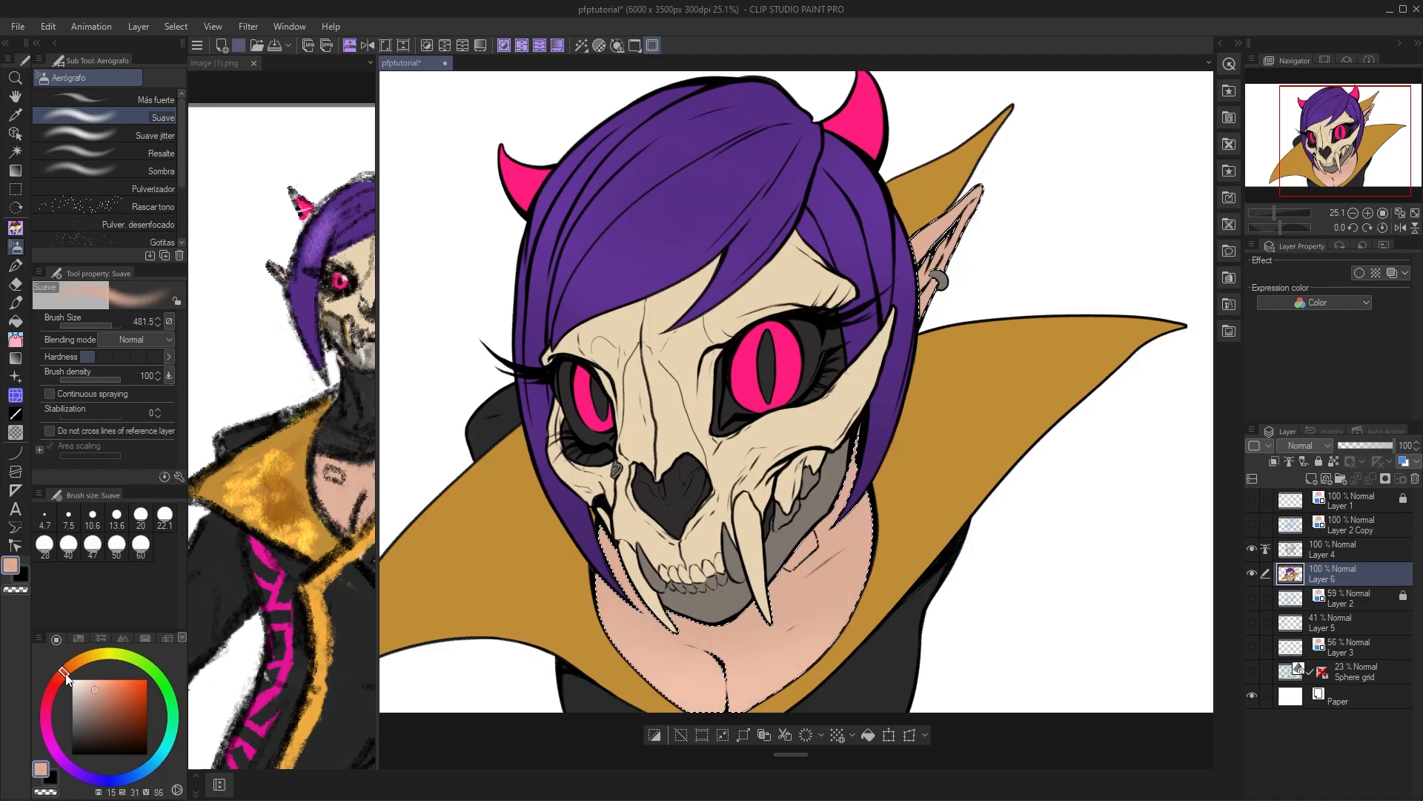
left_click(108, 682)
left_click_drag(1016, 217, 1000, 231)
left_click_drag(864, 557, 862, 542)
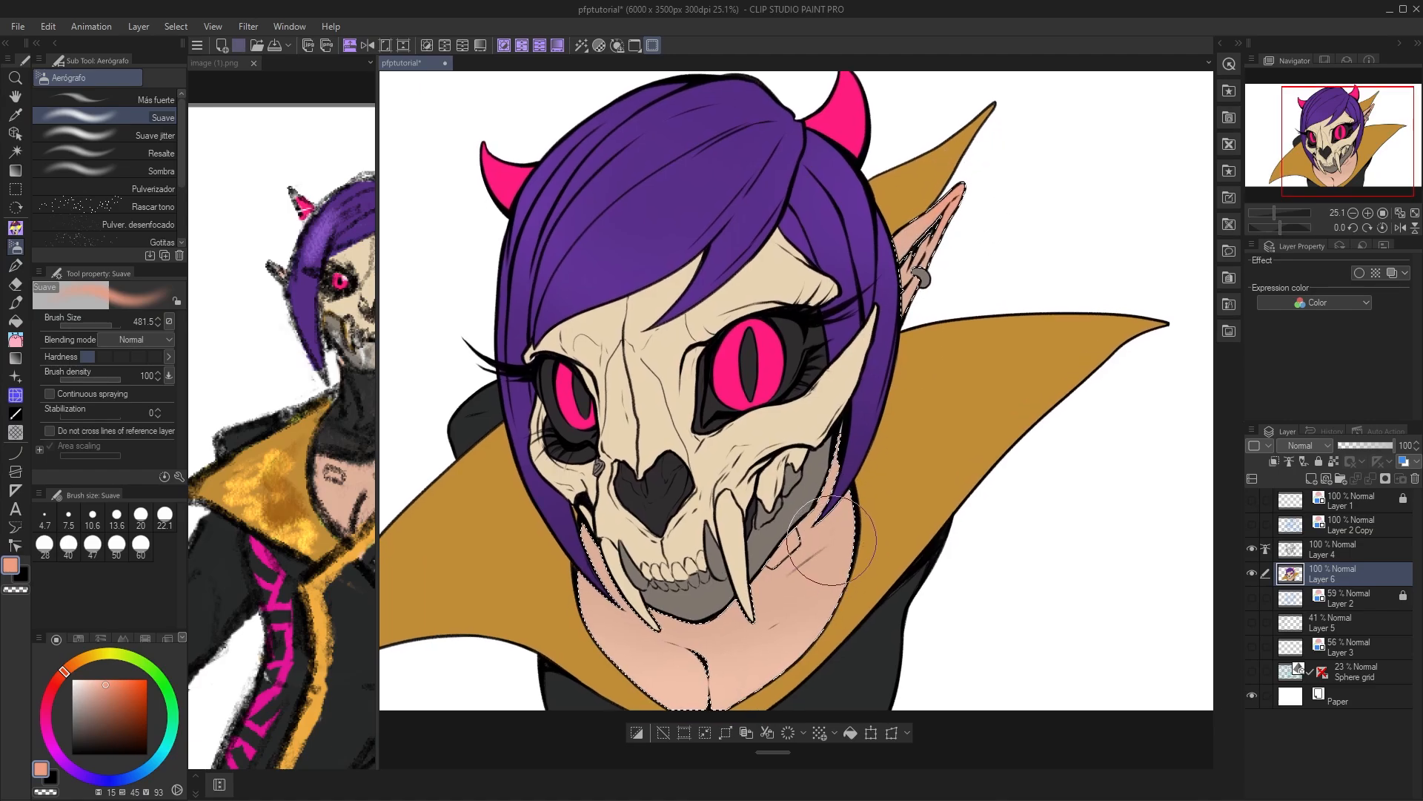
- Invert the skin selection and revert it, and try the launcher's deselect command, undoing that change
left_click(637, 733)
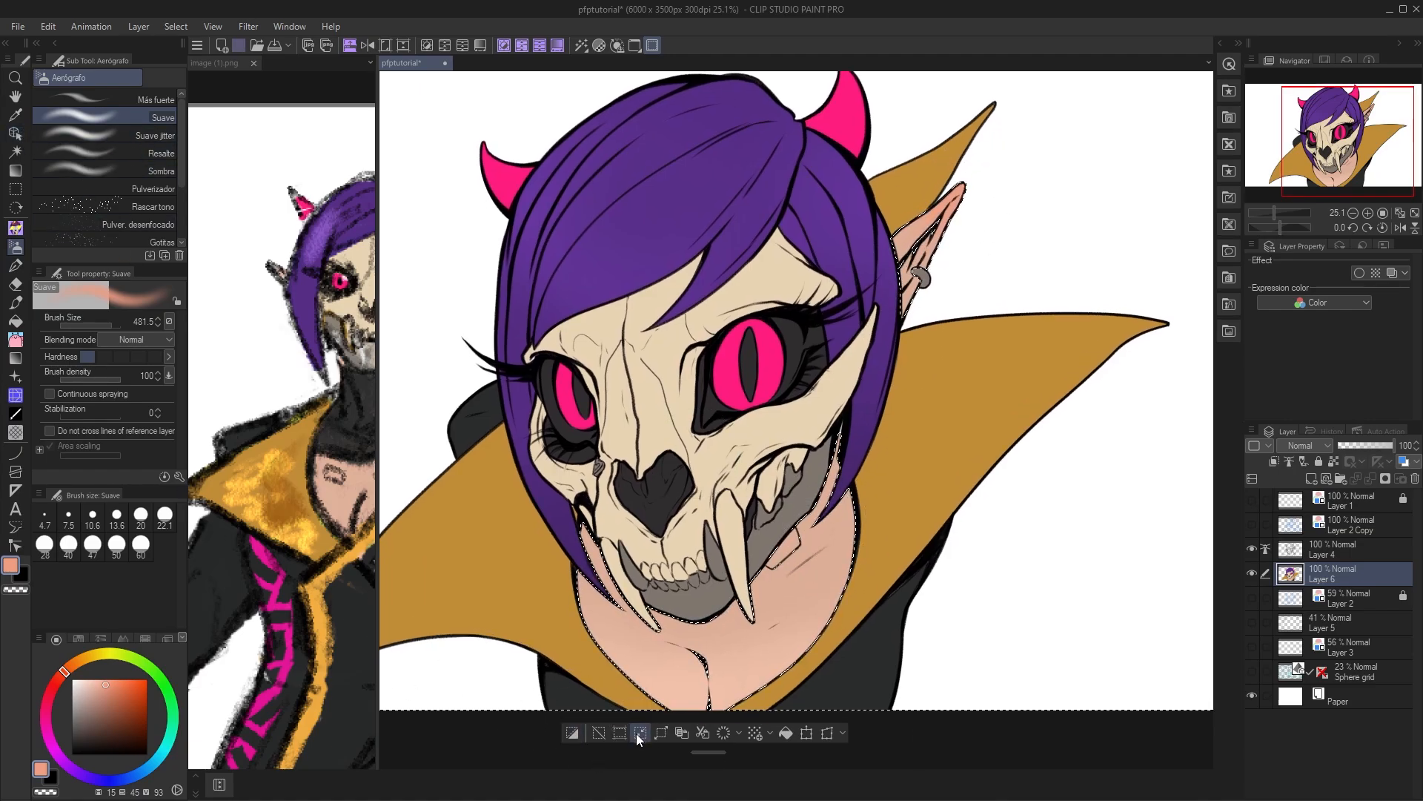
left_click(575, 733)
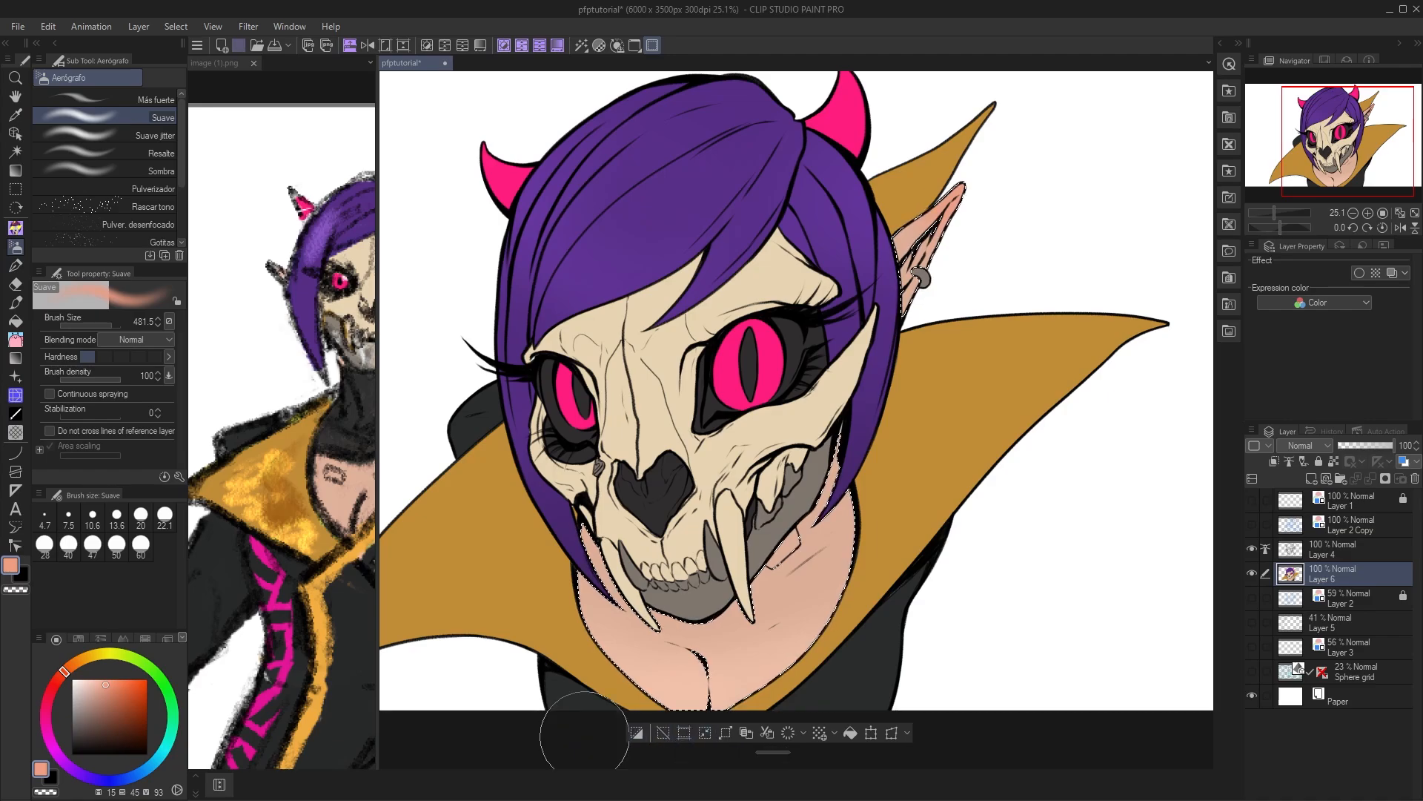
left_click(665, 737)
mouse_move(885, 606)
left_mouse_down()
mouse_move(916, 640)
mouse_move(909, 617)
left_mouse_up()
key("ctrl+z")
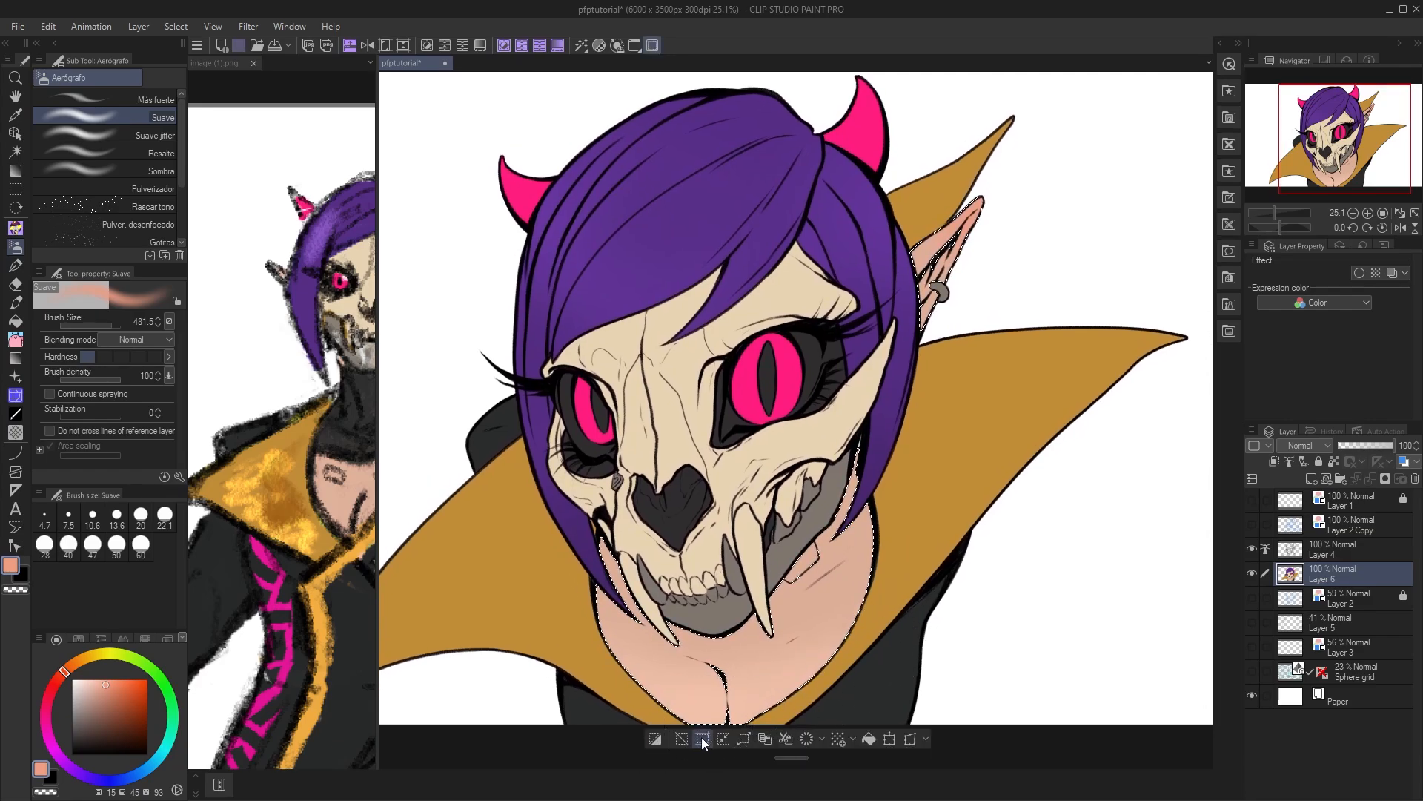
- Move the selection launcher beside the collar, examine its settings and the Delete options, and close the settings
left_click_drag(800, 758, 1051, 534)
right_click(1177, 510)
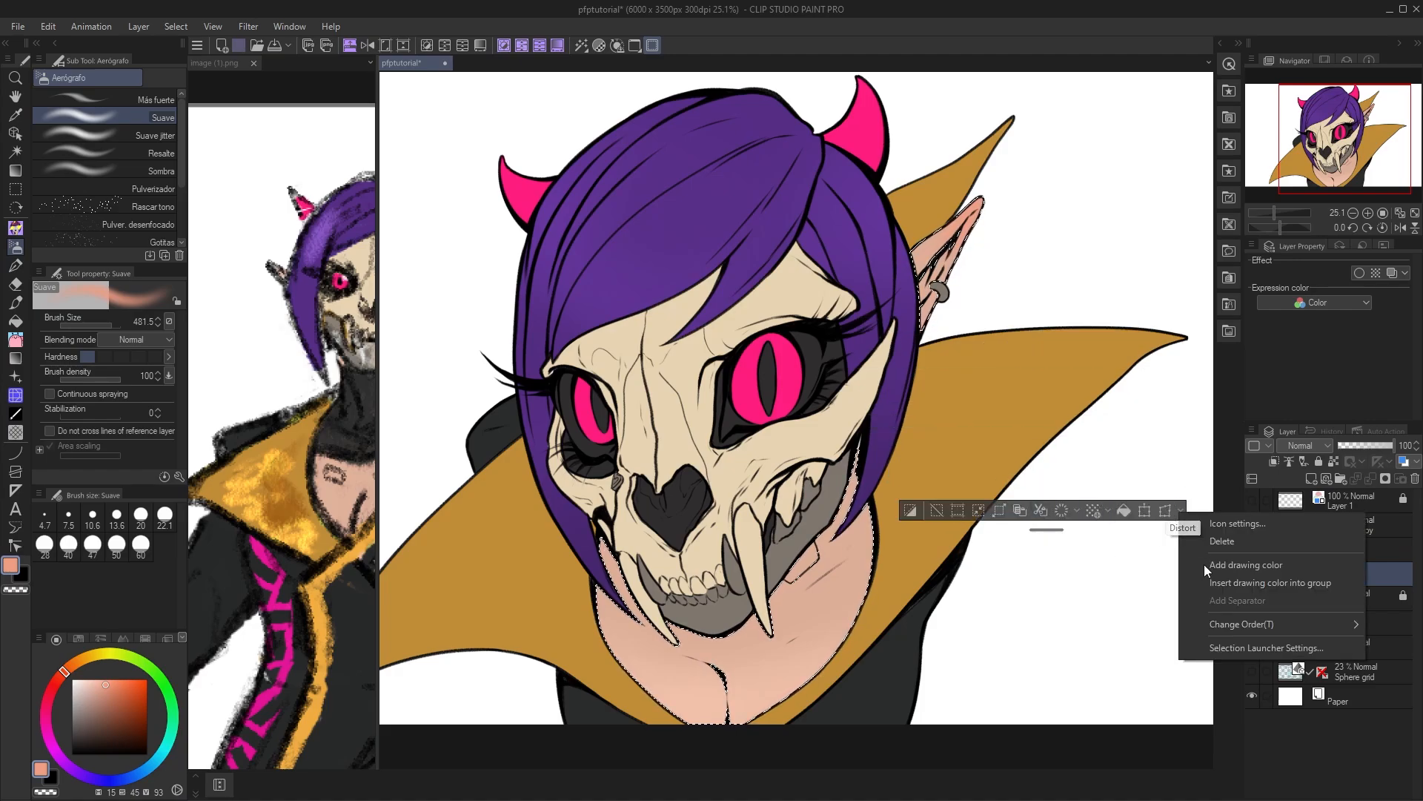
left_click(1266, 647)
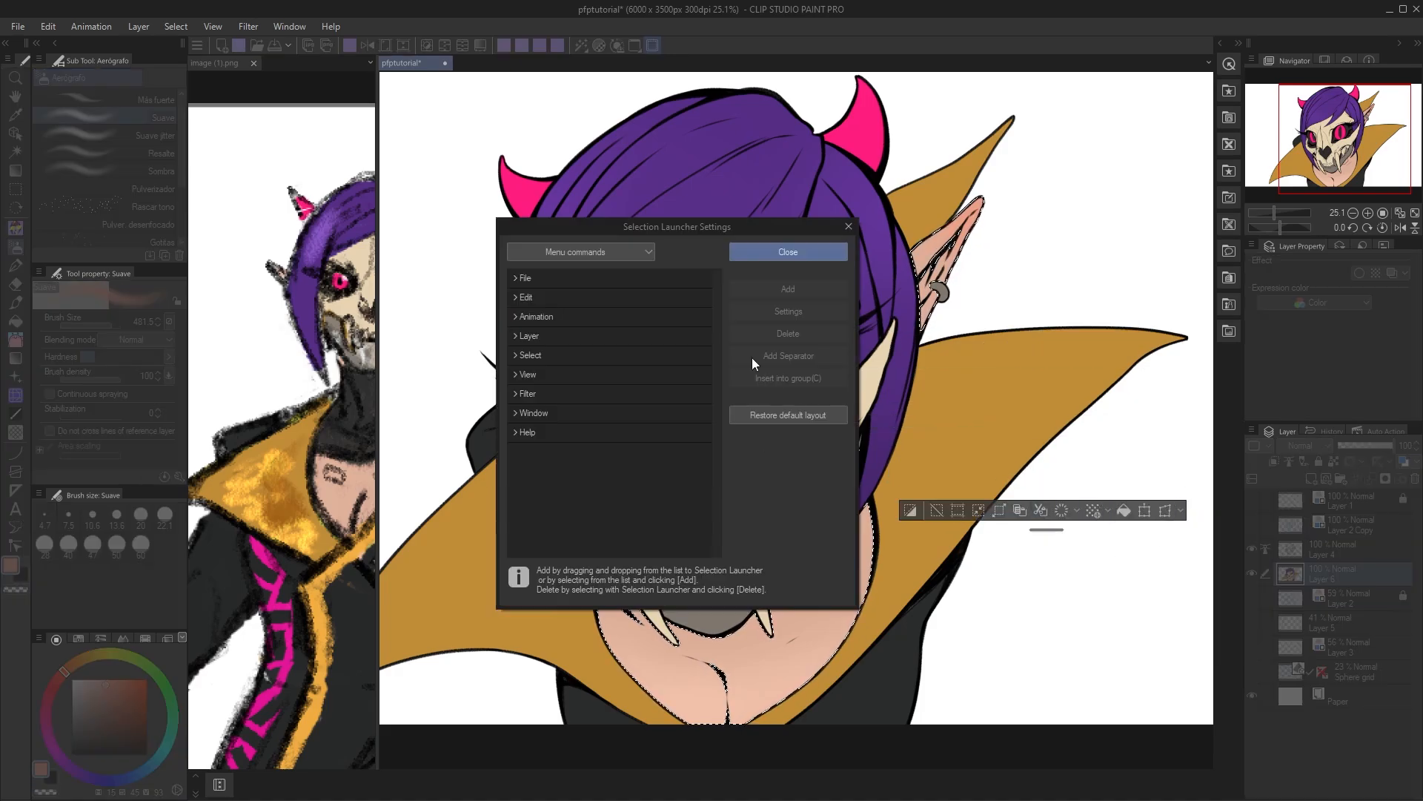
left_click_drag(749, 226, 660, 215)
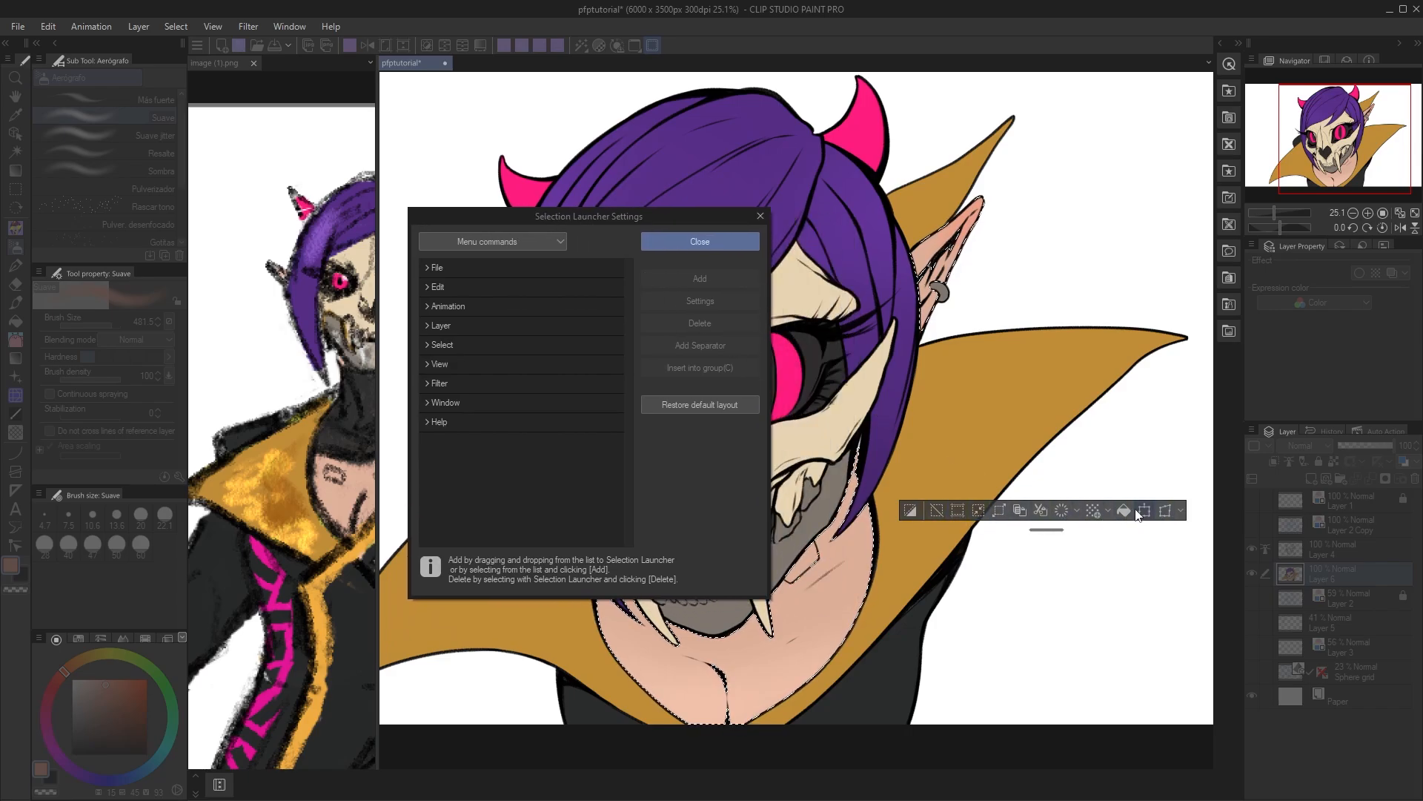
left_click(1078, 511)
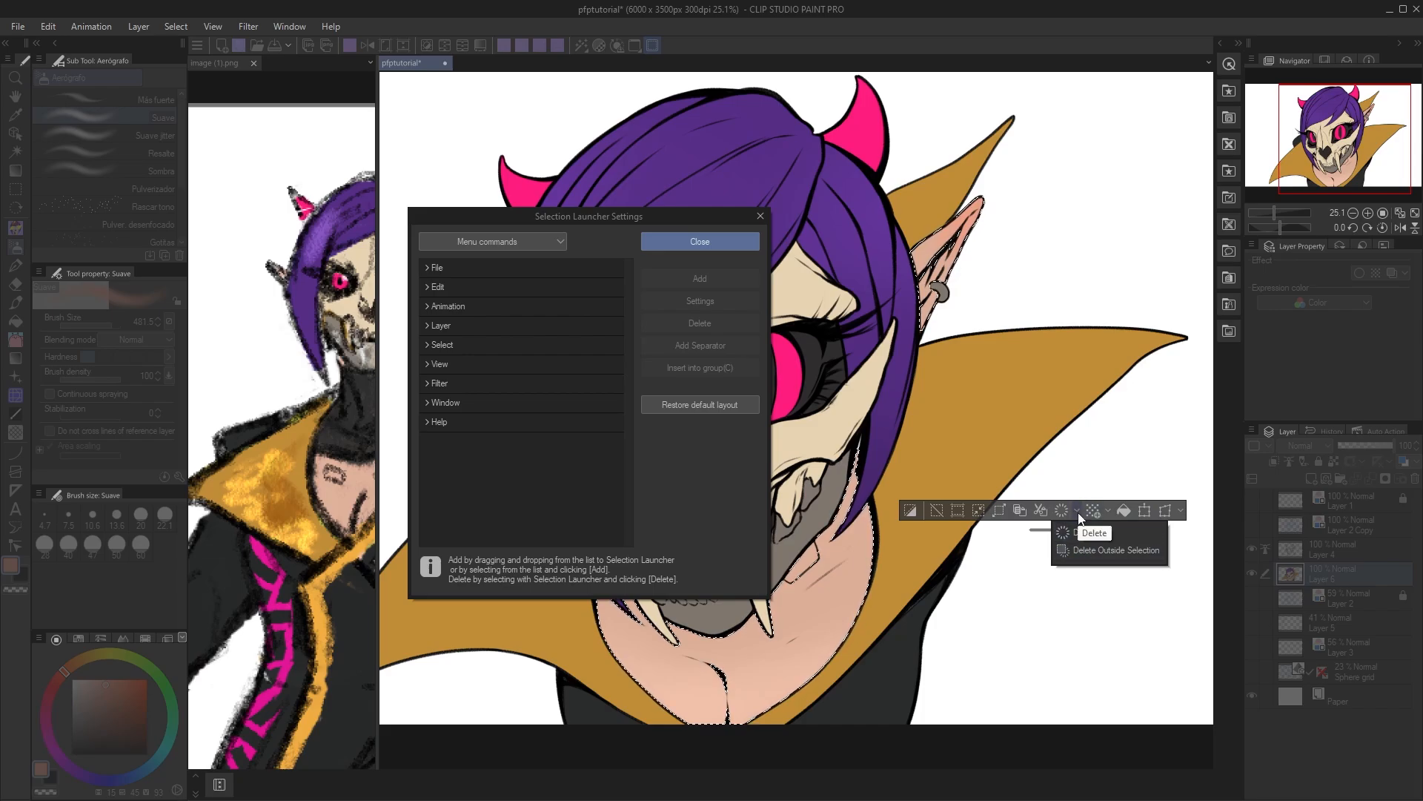
left_click(716, 242)
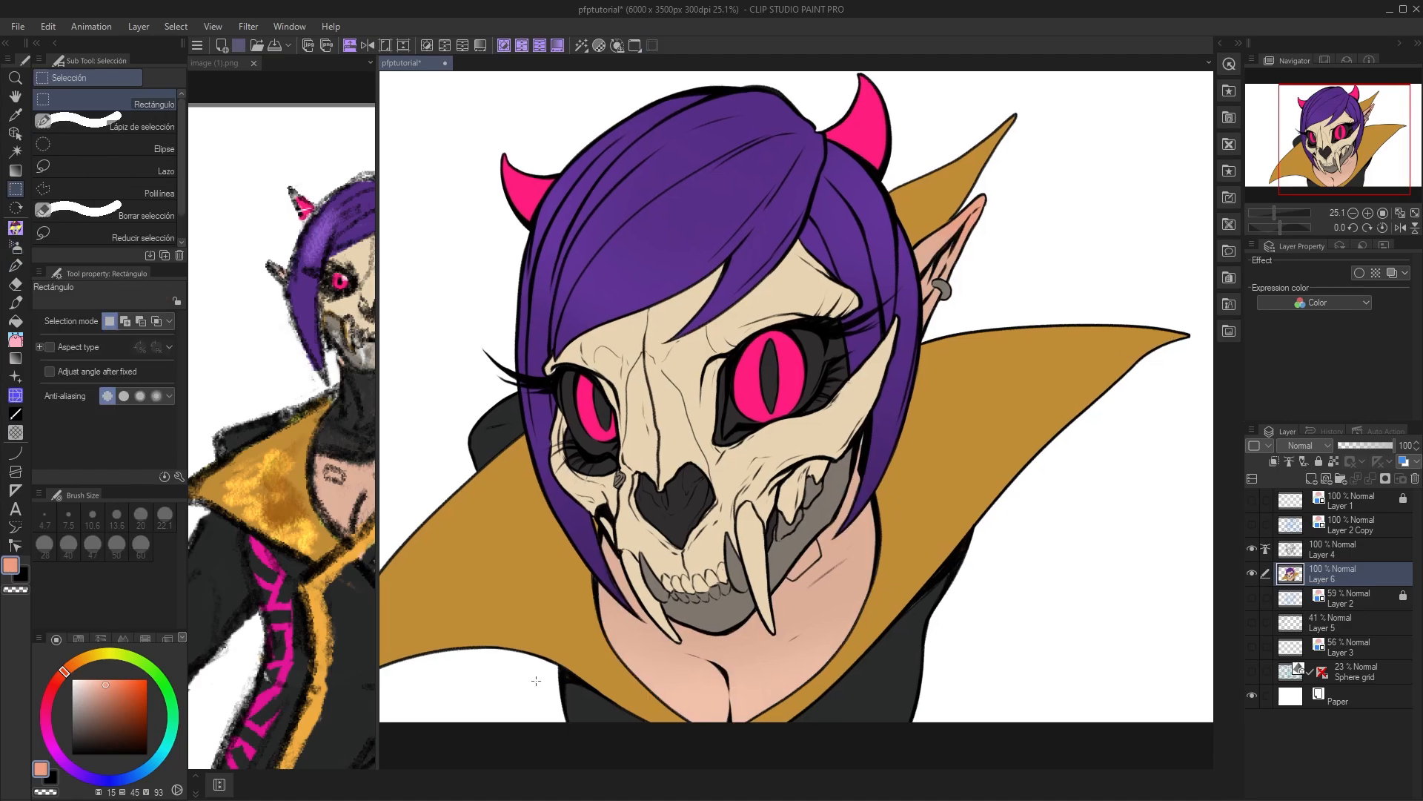
- Select Layer 4 and Layer 6 together and push the jaw slightly using Liquify at brush size 1207.8
left_click(15, 396)
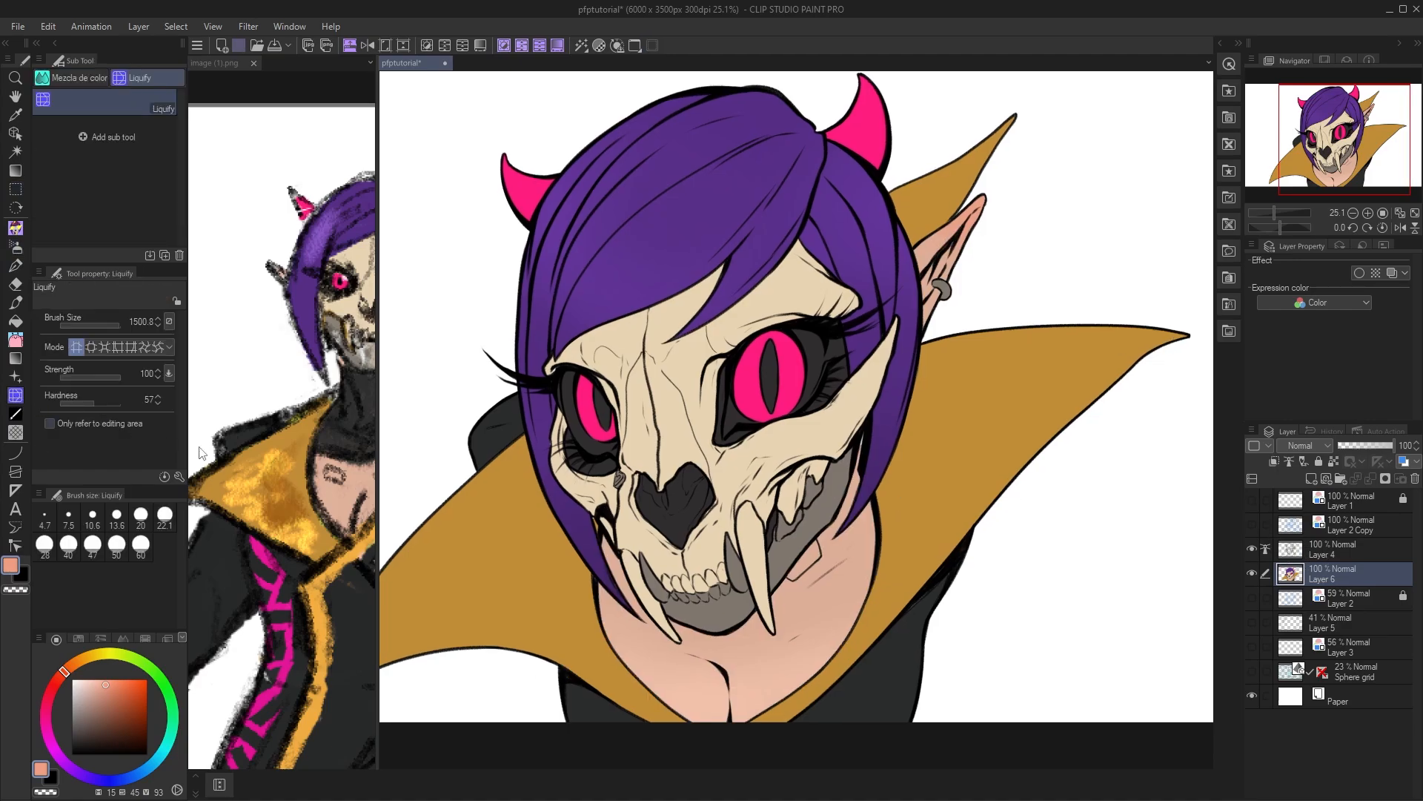
key("[")
key("[")
left_click_drag(695, 568, 688, 566)
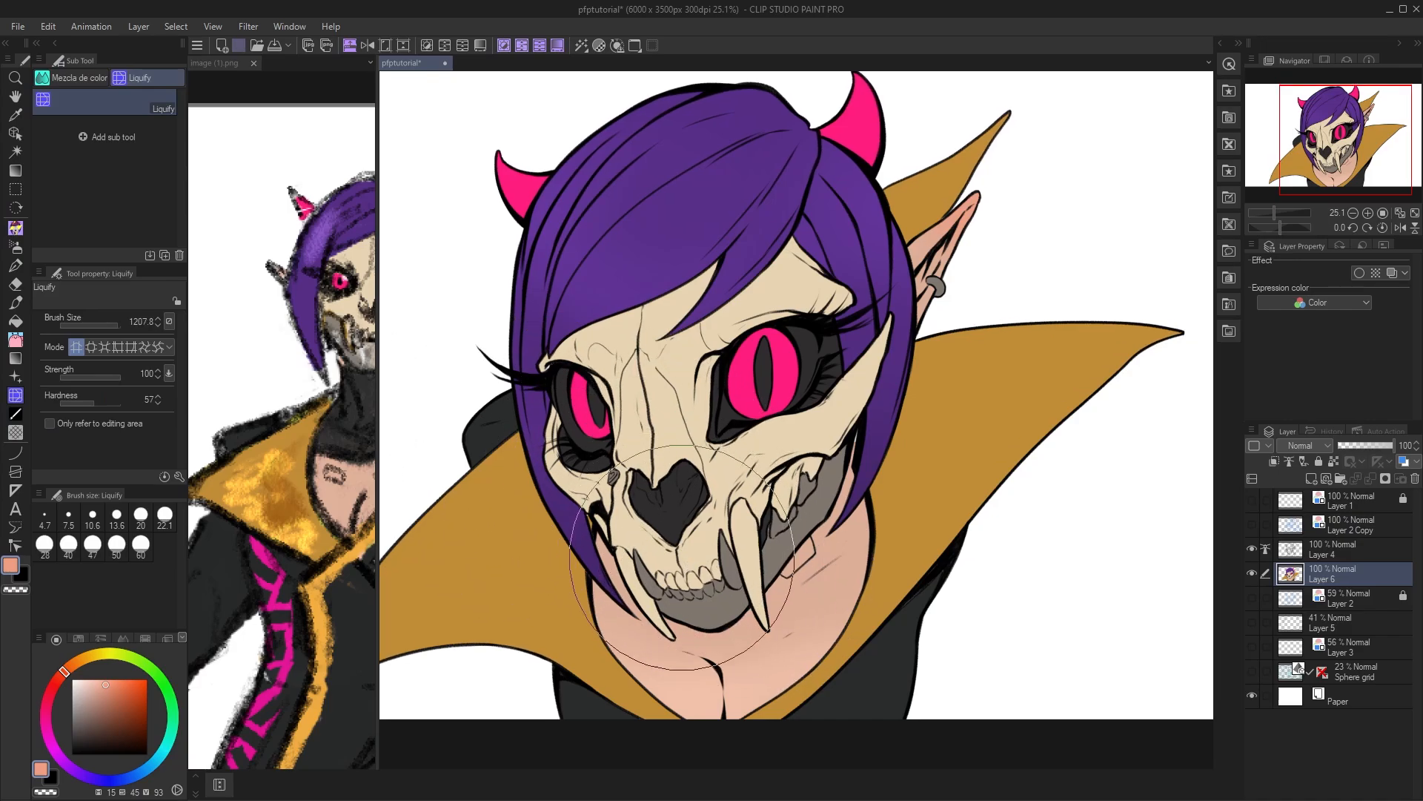
left_click(1320, 558)
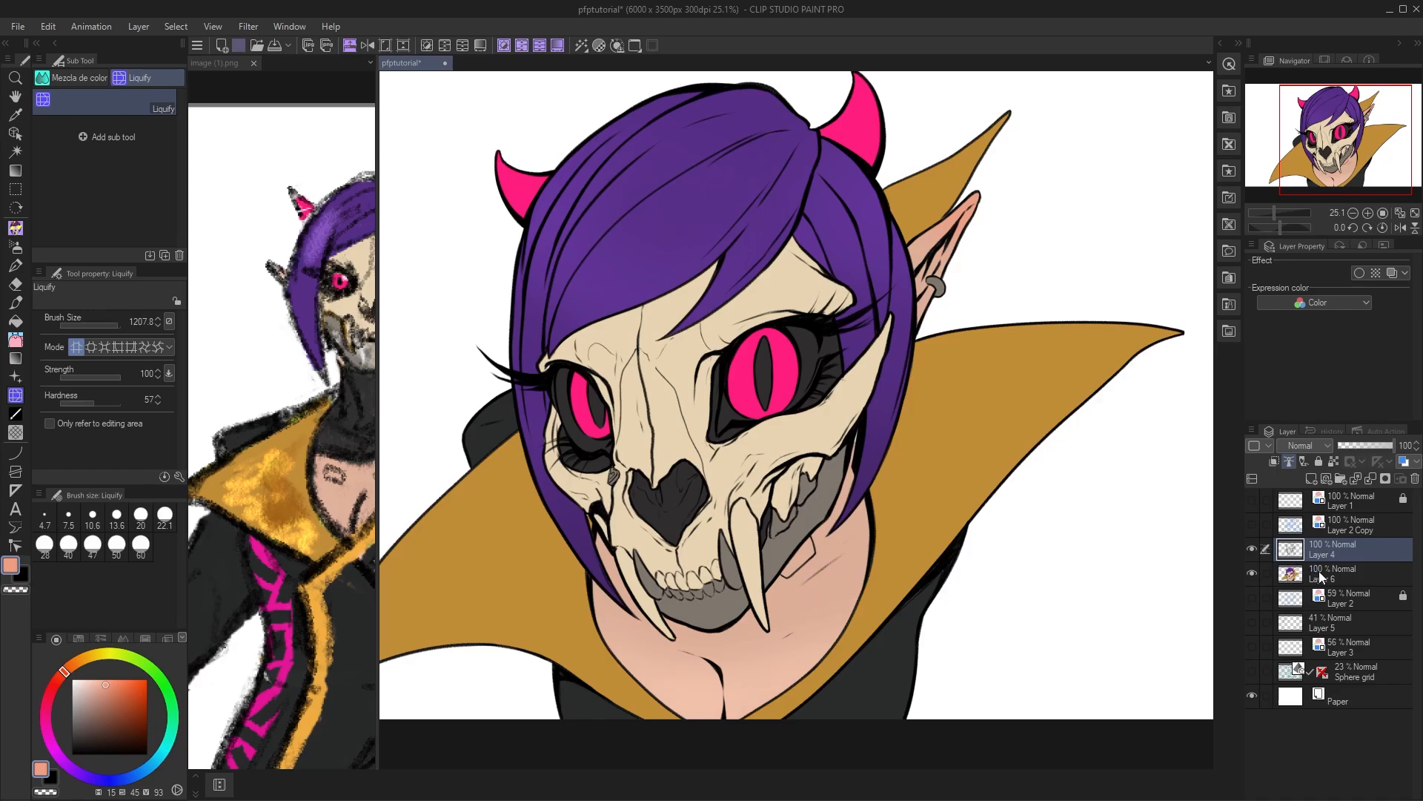
left_click(1321, 575, "ctrl")
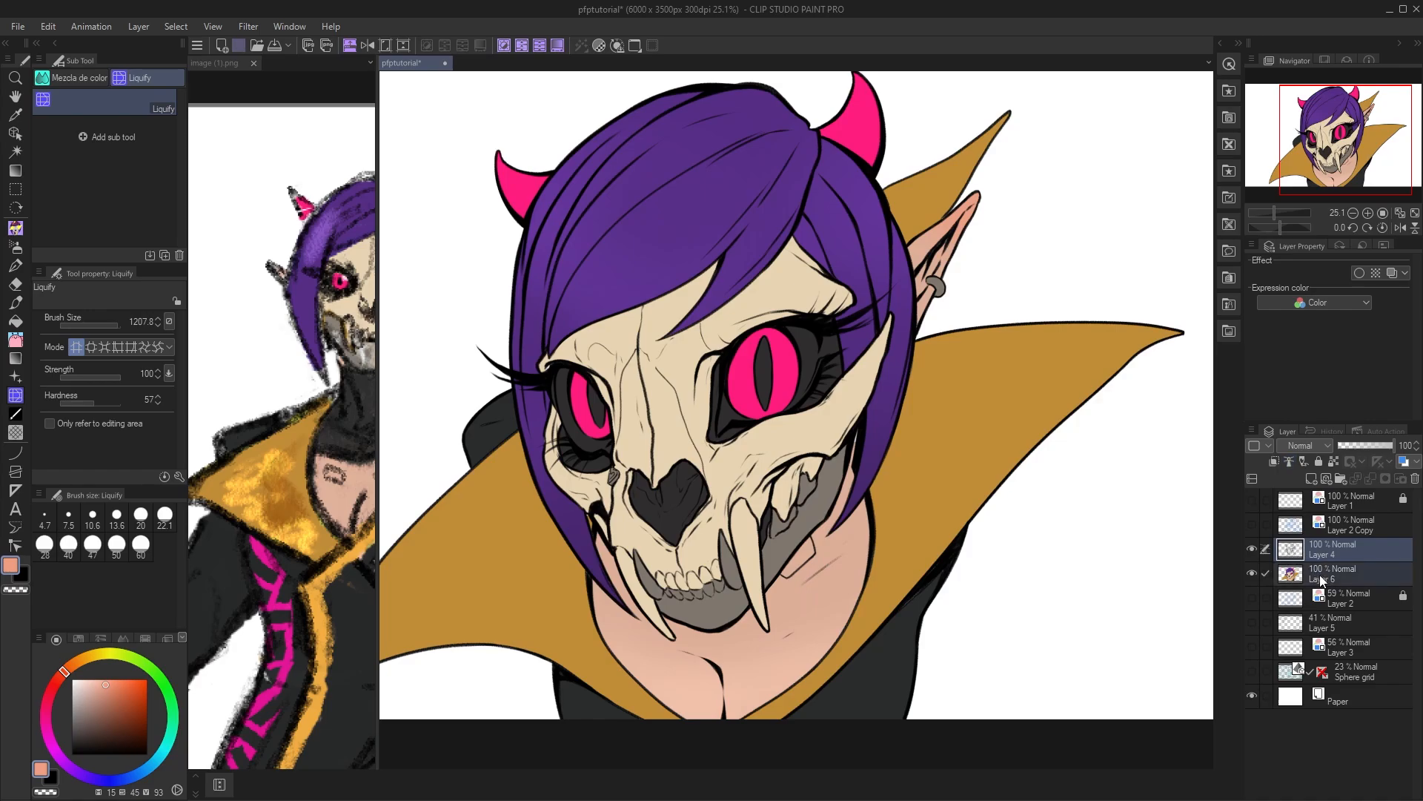
mouse_move(675, 586)
left_mouse_down()
mouse_move(794, 530)
mouse_move(685, 563)
left_mouse_up()
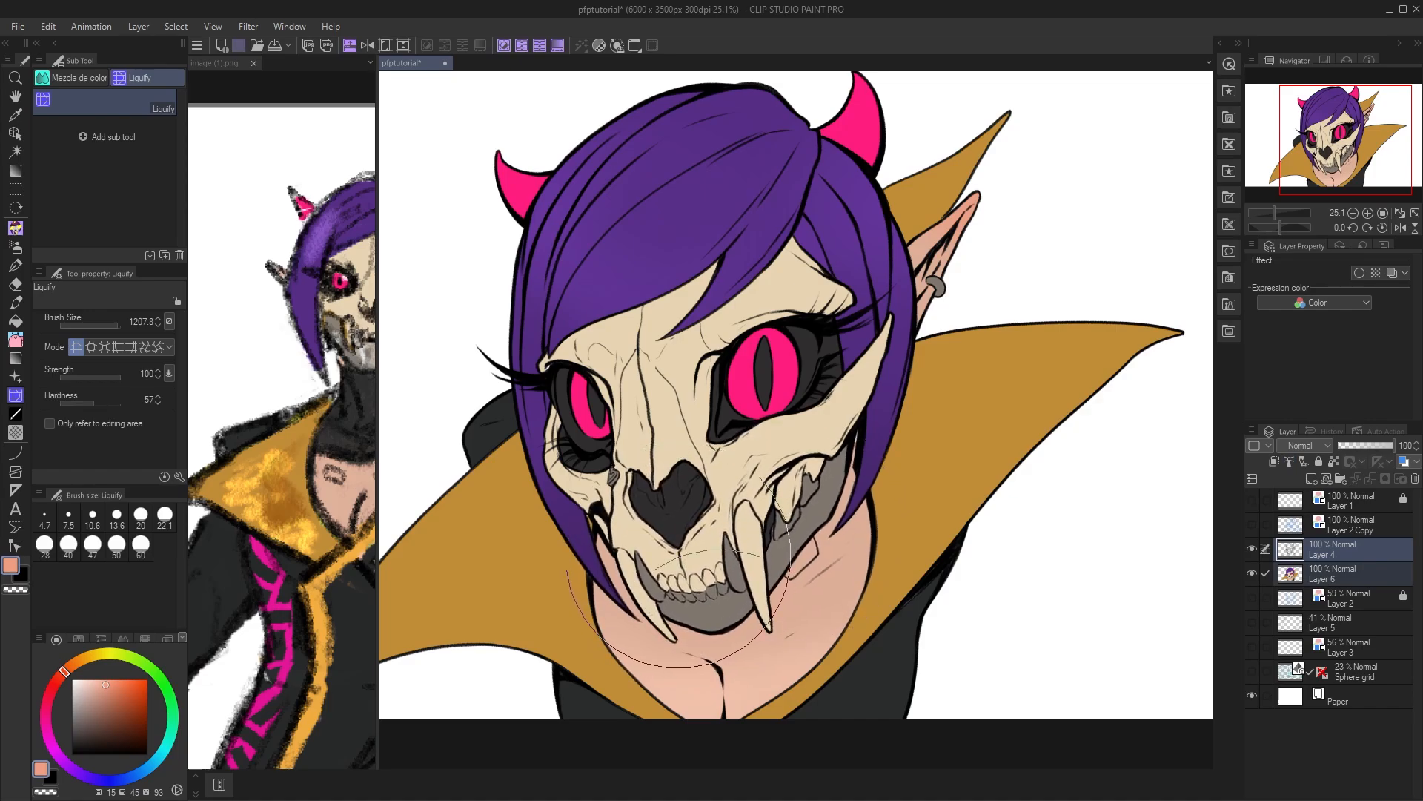
- Adjust the forehead with Liquify at brush size 2000 in a horizontally flipped view, and restore the normal view
key("h")
mouse_move(872, 568)
left_mouse_down()
mouse_move(791, 559)
mouse_move(860, 561)
left_mouse_up()
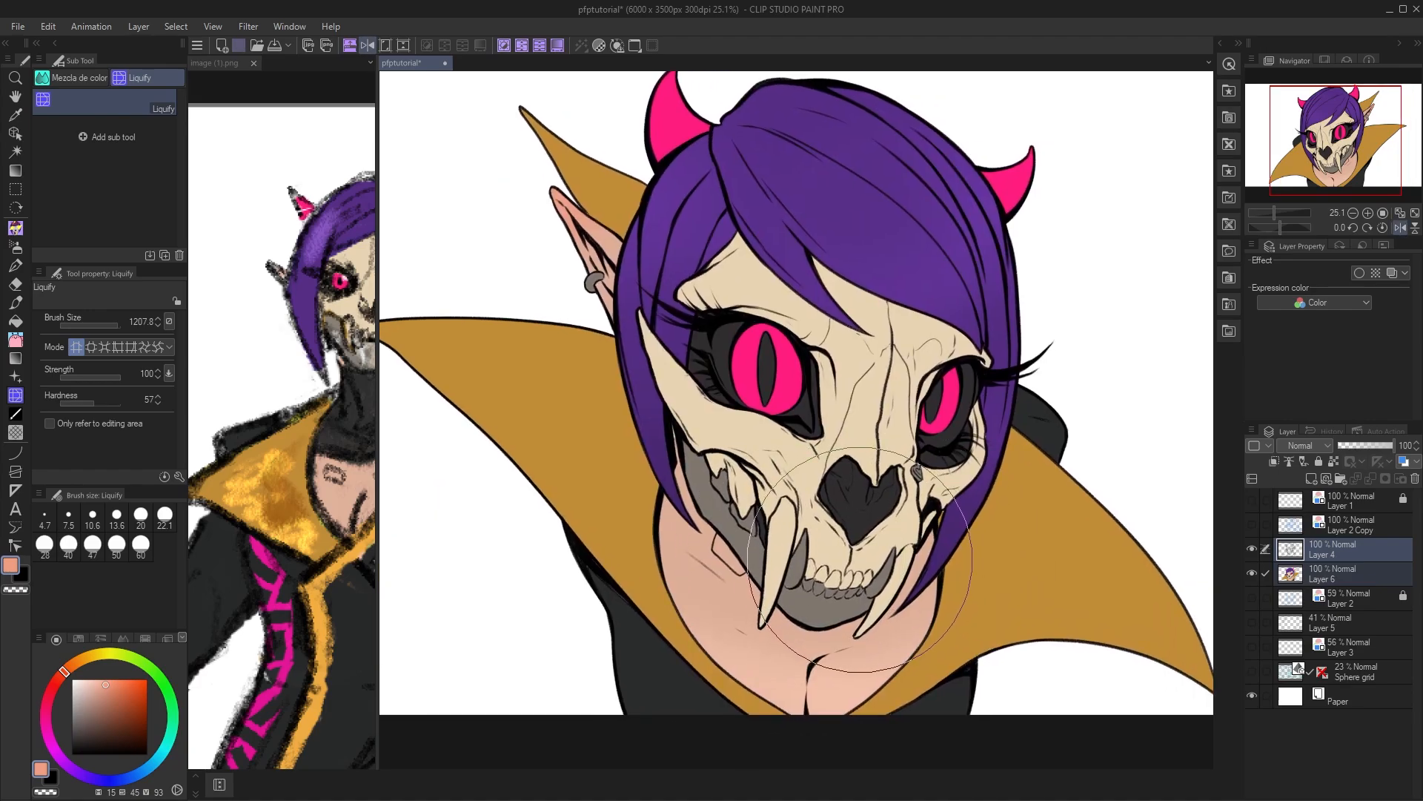
left_click_drag(1087, 481, 1011, 526)
mouse_move(720, 360)
left_mouse_down("ctrl+alt")
mouse_move(924, 346)
mouse_move(989, 323)
left_mouse_up("ctrl+alt")
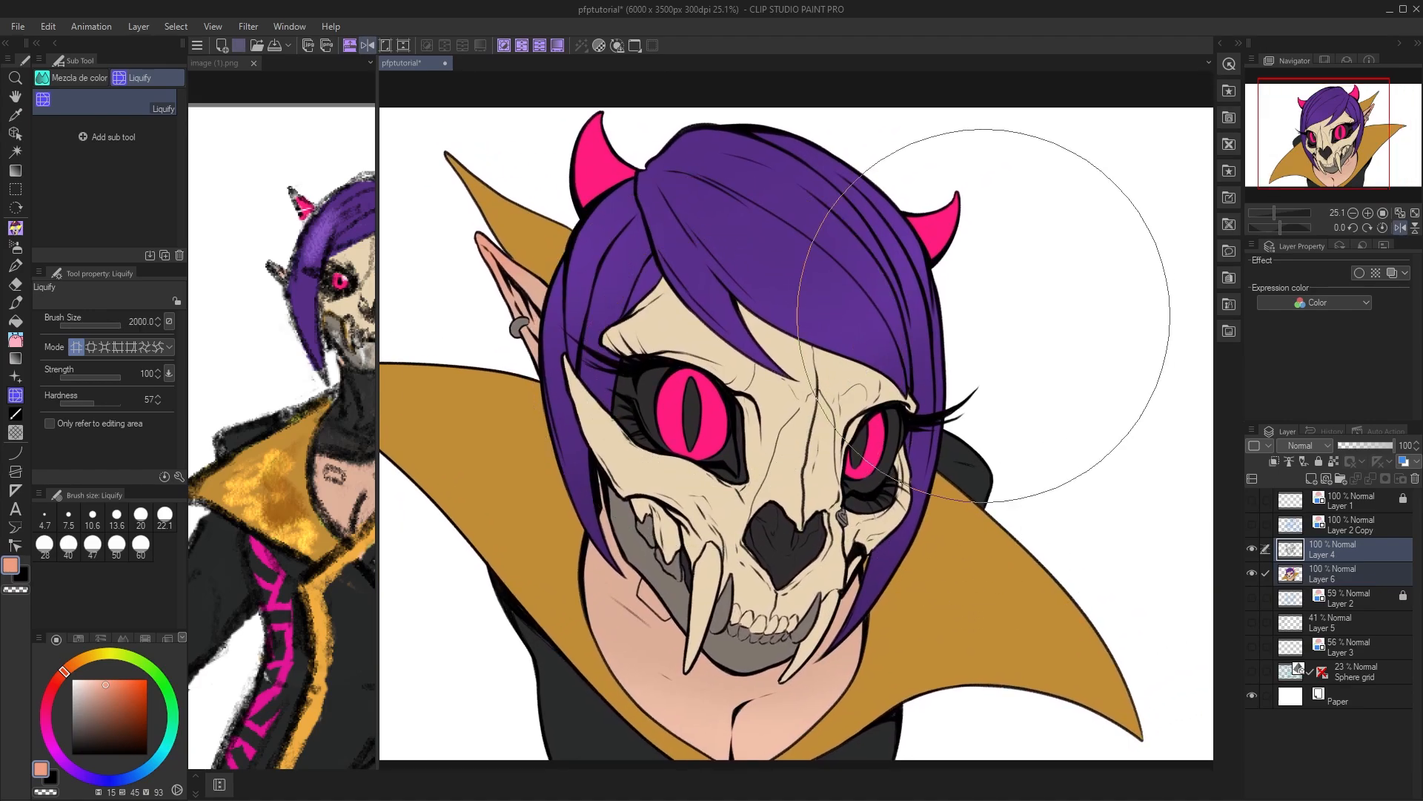
left_click_drag(800, 313, 805, 316)
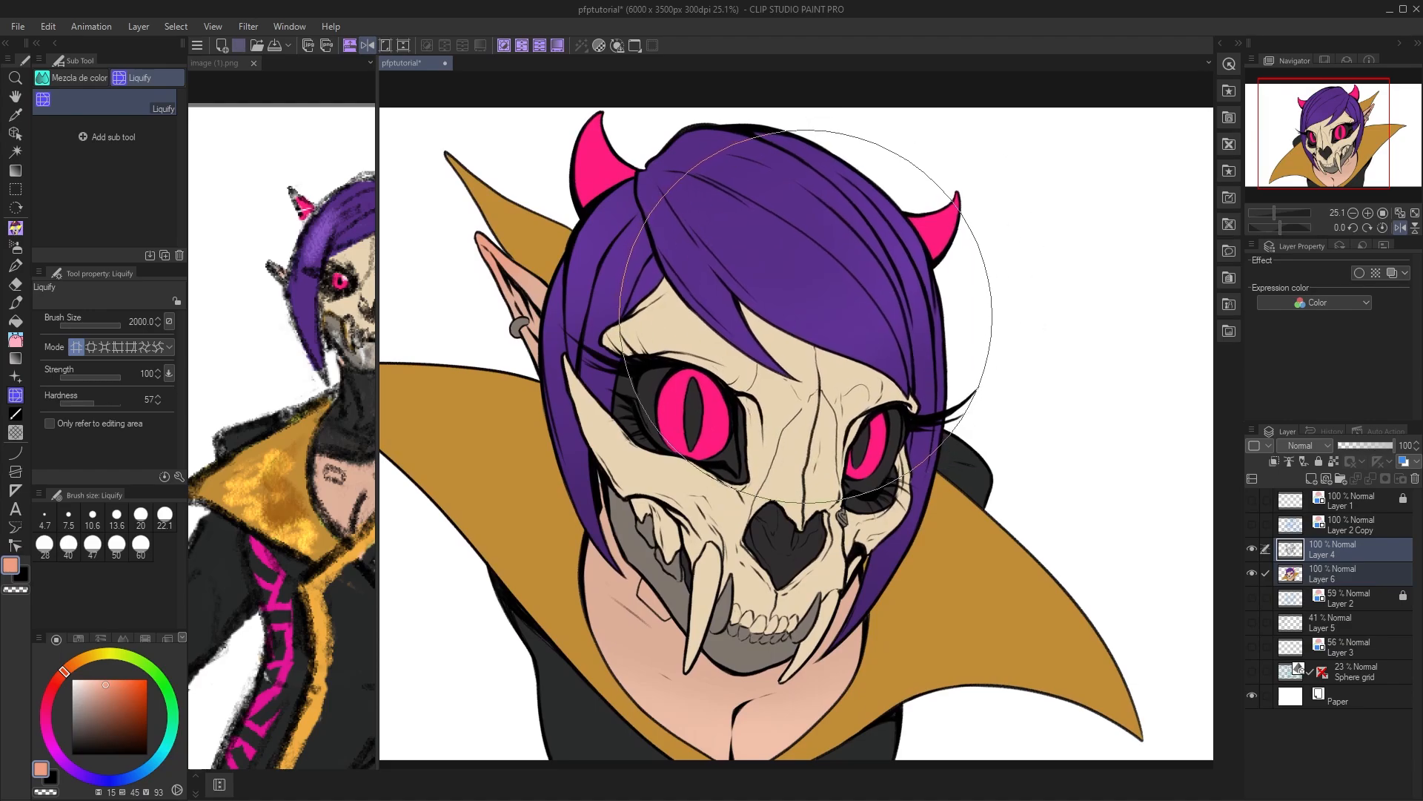
key("h")
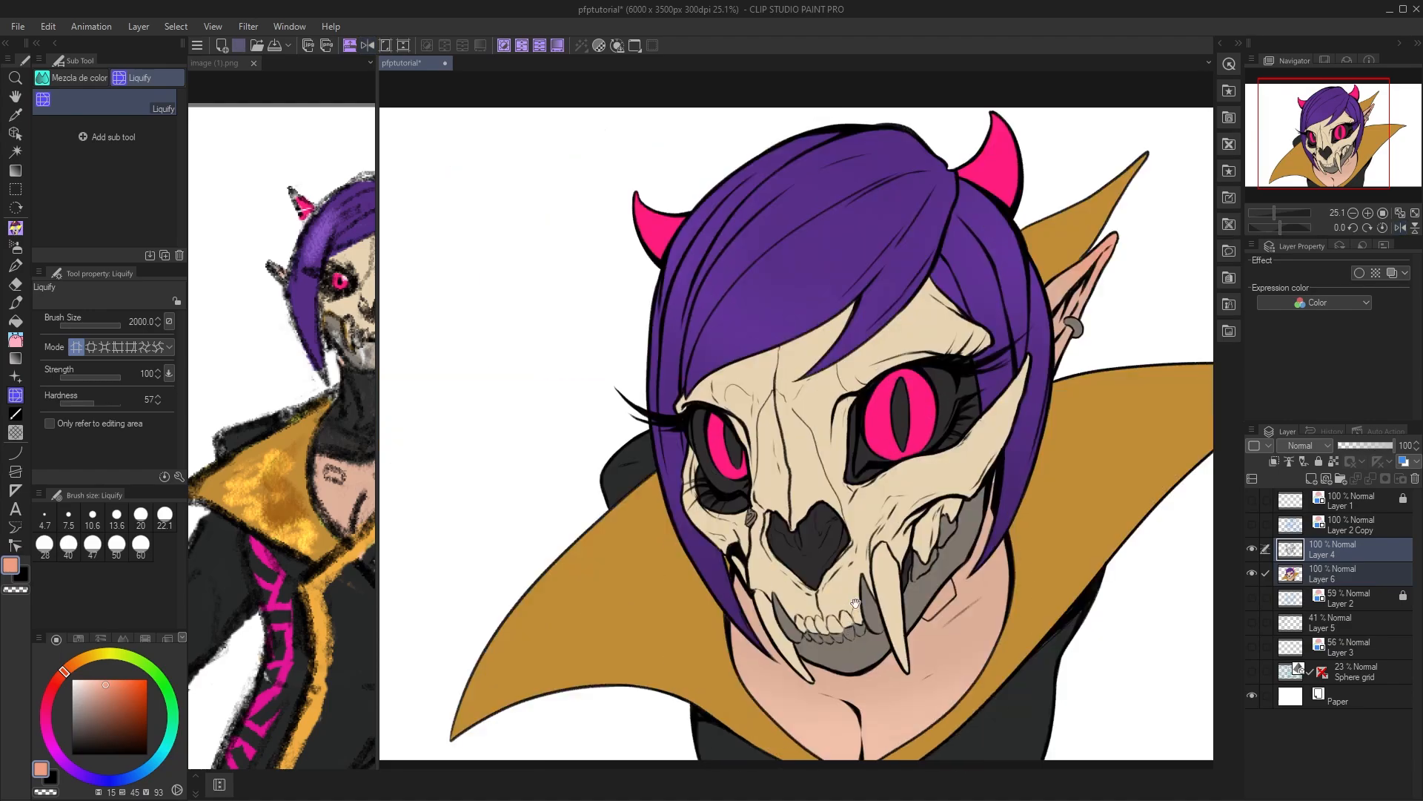
- Nudge the outer edge of the hair with Liquify, undo the last push, and make Layer 6 the only selected layer
left_click_drag(780, 229, 626, 218)
left_click_drag(524, 229, 517, 222)
left_click_drag(872, 583, 935, 559)
left_click_drag(931, 490, 936, 488)
key("ctrl+z")
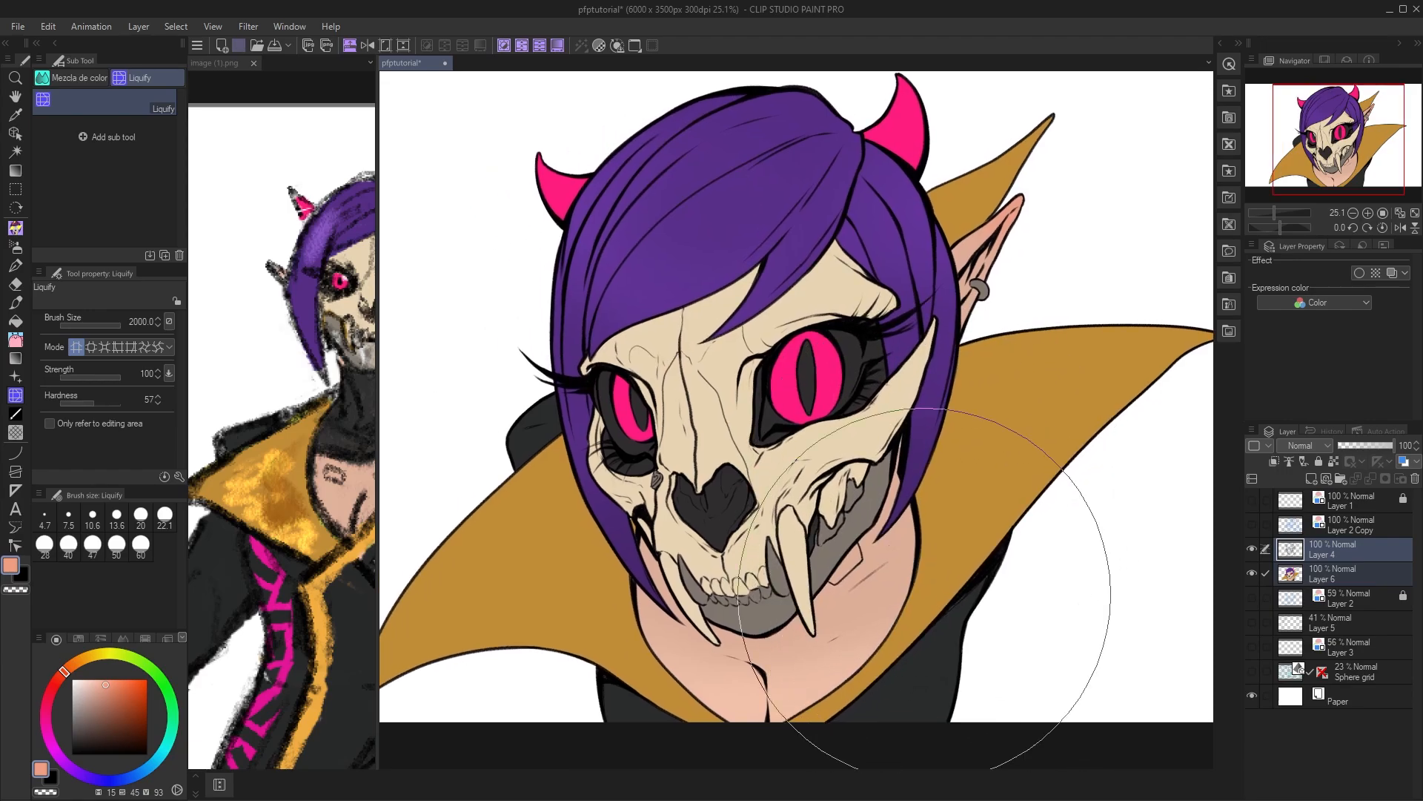
left_click_drag(952, 588, 951, 582)
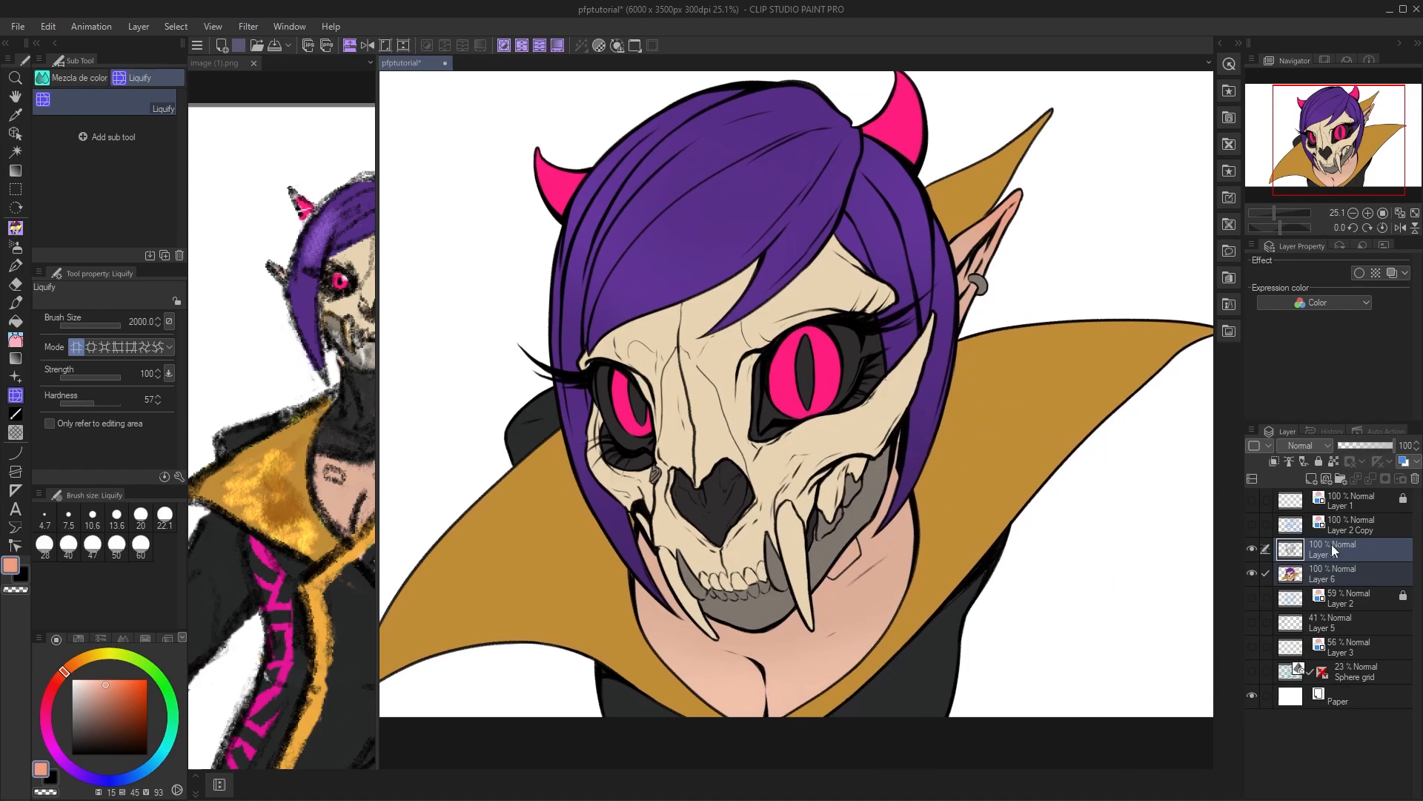
left_click(1318, 575)
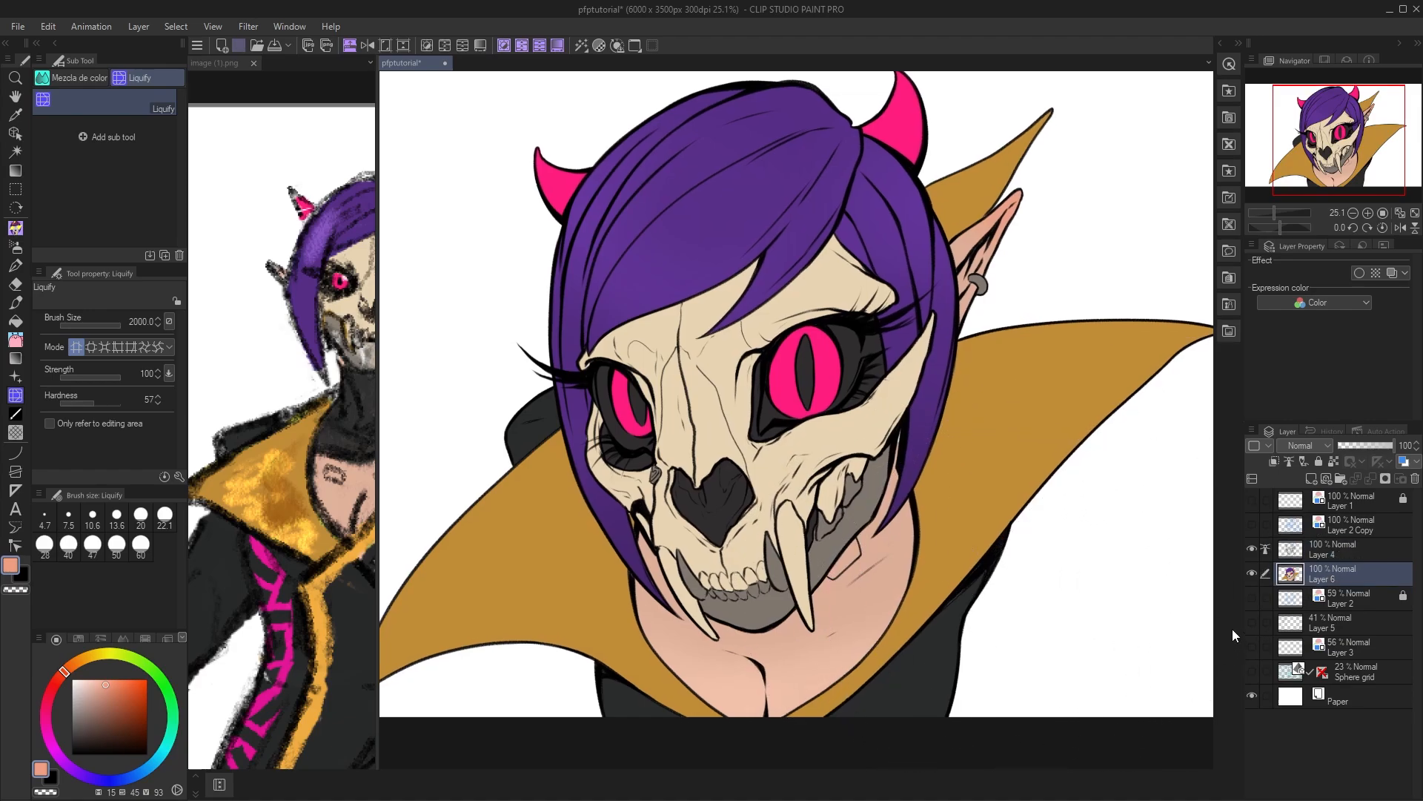
left_click_drag(866, 539, 846, 545)
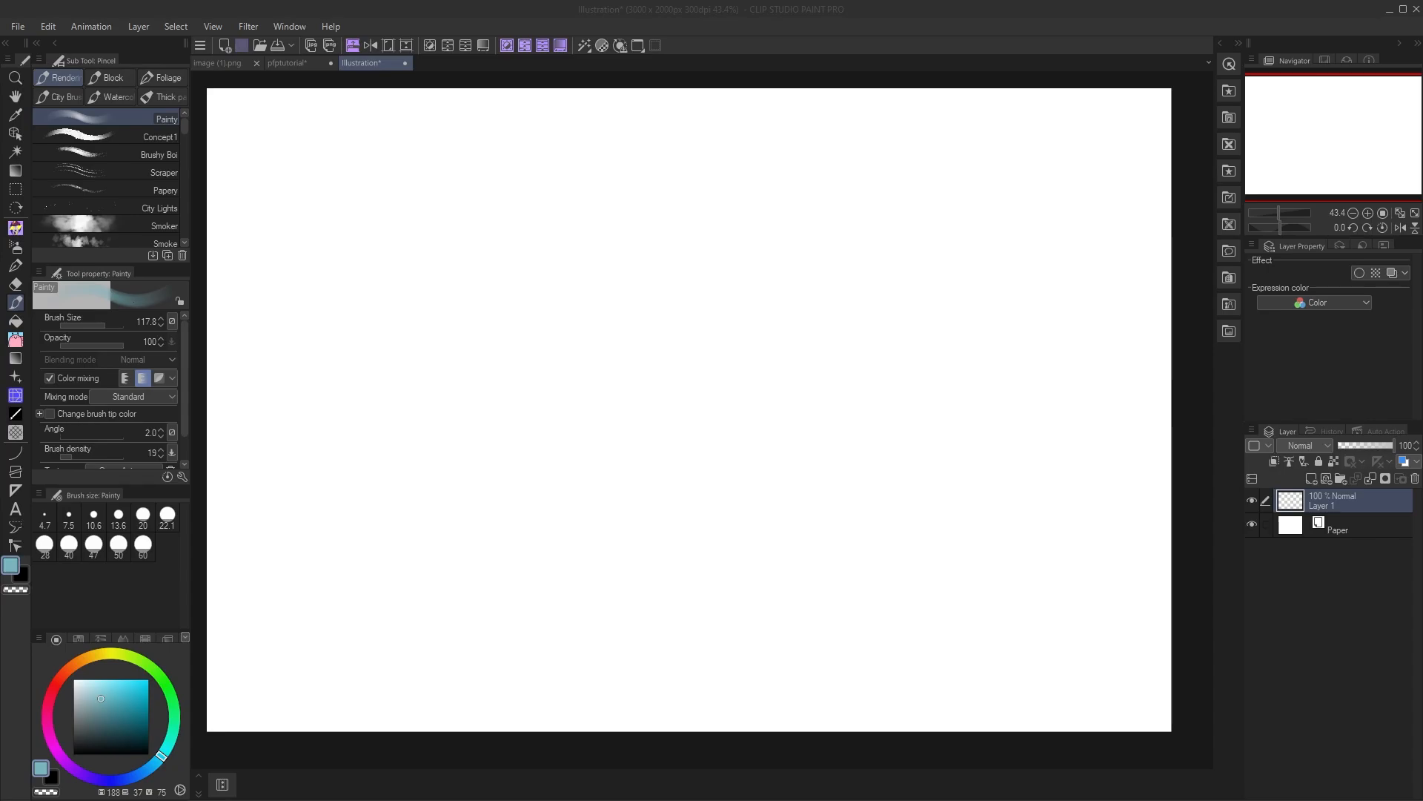
- In the blank illustration, paint a bright yellow blob and a cyan blob beside it with the Painty brush
left_click(112, 653)
left_click(129, 679)
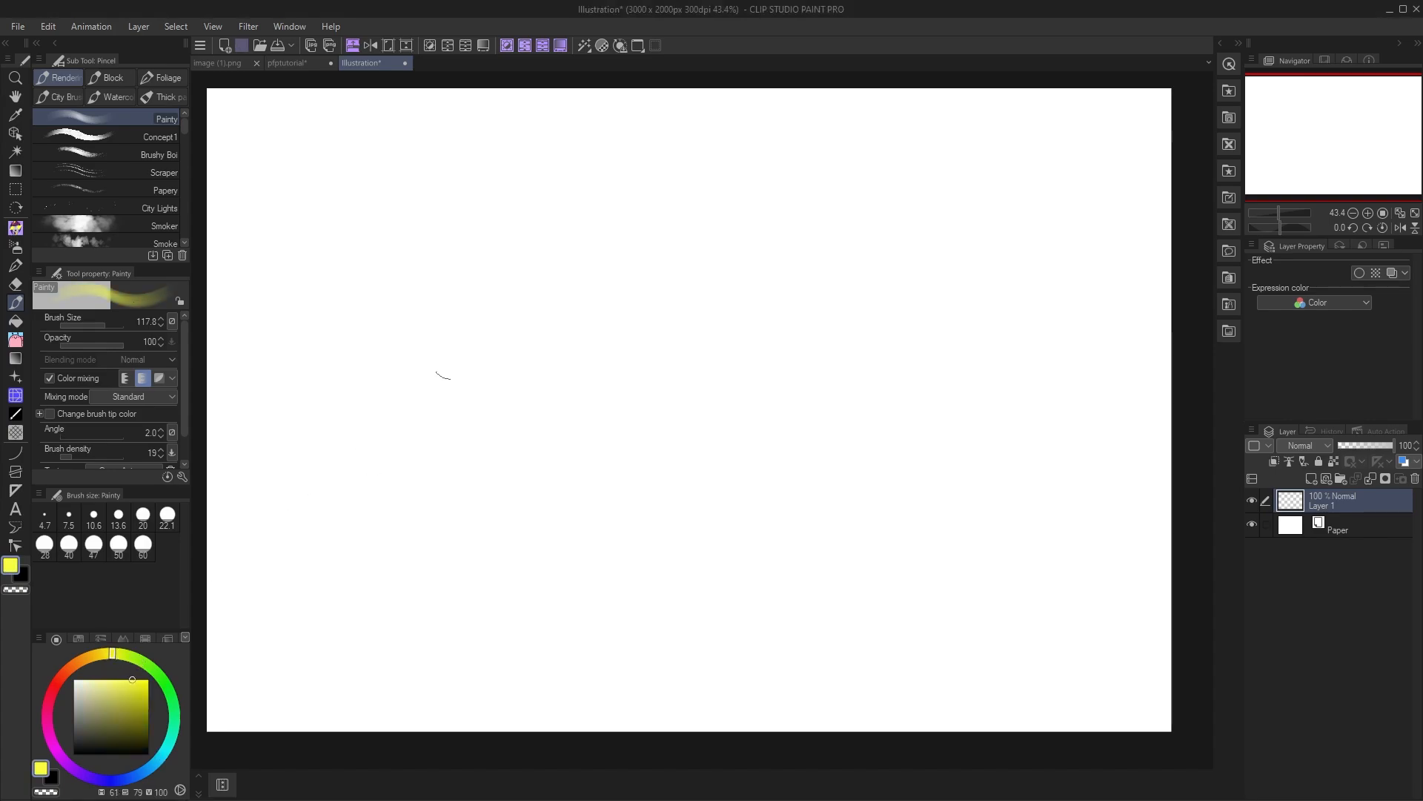
mouse_move(444, 375)
left_mouse_down()
mouse_move(390, 380)
mouse_move(432, 310)
mouse_move(404, 324)
mouse_move(419, 377)
mouse_move(449, 348)
left_mouse_up()
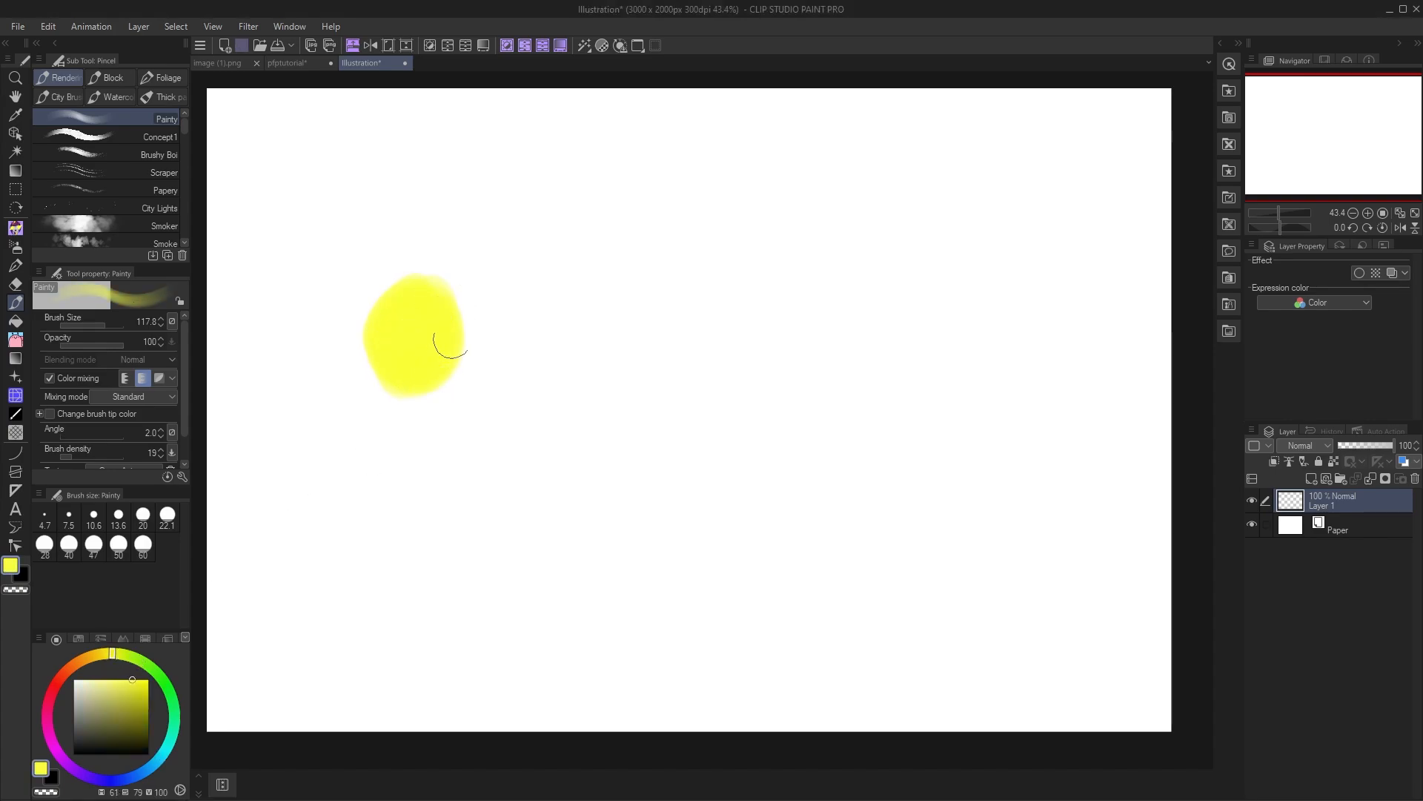
left_click(162, 756)
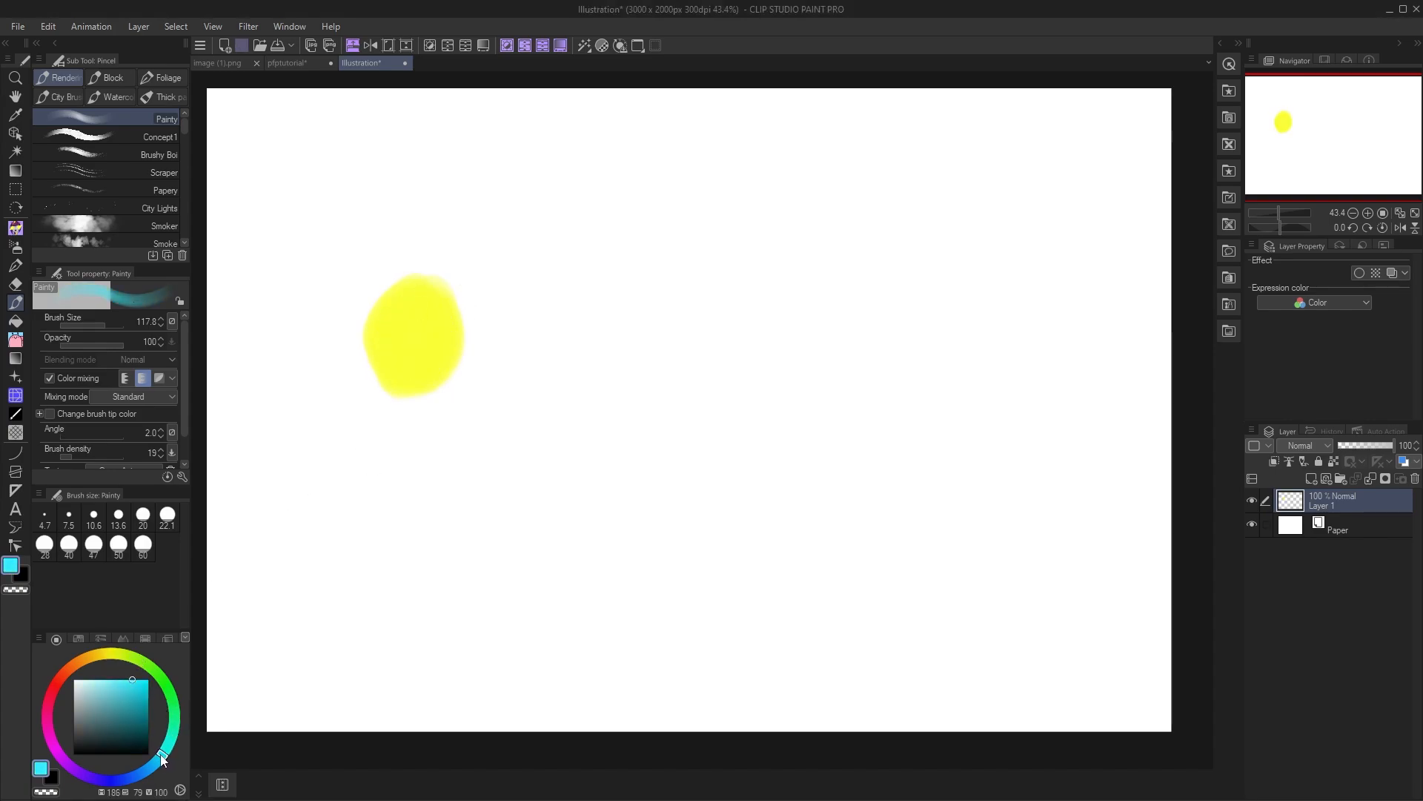
mouse_move(518, 342)
left_mouse_down()
mouse_move(511, 306)
mouse_move(484, 348)
mouse_move(488, 388)
mouse_move(535, 361)
mouse_move(516, 350)
mouse_move(518, 373)
mouse_move(507, 359)
mouse_move(541, 306)
mouse_move(516, 462)
mouse_move(452, 347)
mouse_move(431, 339)
mouse_move(488, 349)
mouse_move(442, 331)
mouse_move(475, 343)
mouse_move(452, 341)
mouse_move(471, 333)
mouse_move(462, 322)
mouse_move(434, 339)
mouse_move(465, 295)
mouse_move(475, 307)
mouse_move(467, 285)
mouse_move(471, 311)
mouse_move(478, 295)
mouse_move(464, 290)
mouse_move(452, 305)
mouse_move(475, 287)
mouse_move(469, 318)
left_mouse_up()
- Blend the yellow and cyan blobs where they meet by repeatedly sampling and painting the intermediate greens
left_click(457, 332, "alt")
left_click(444, 337, "alt")
left_click(443, 323, "alt")
left_click(482, 323, "alt")
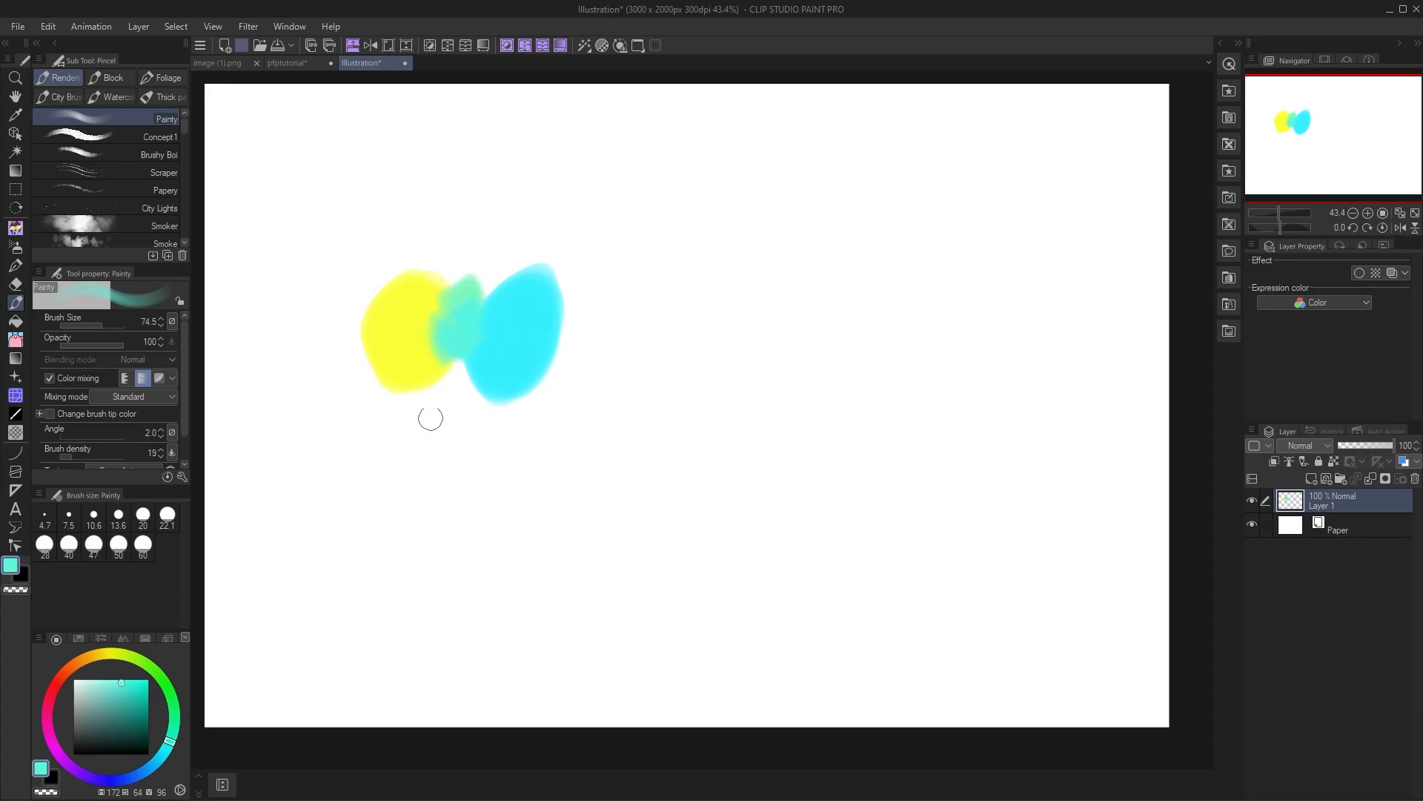
- Switch the brush's Mixing mode to Perceptual and back to Standard
left_click(158, 397)
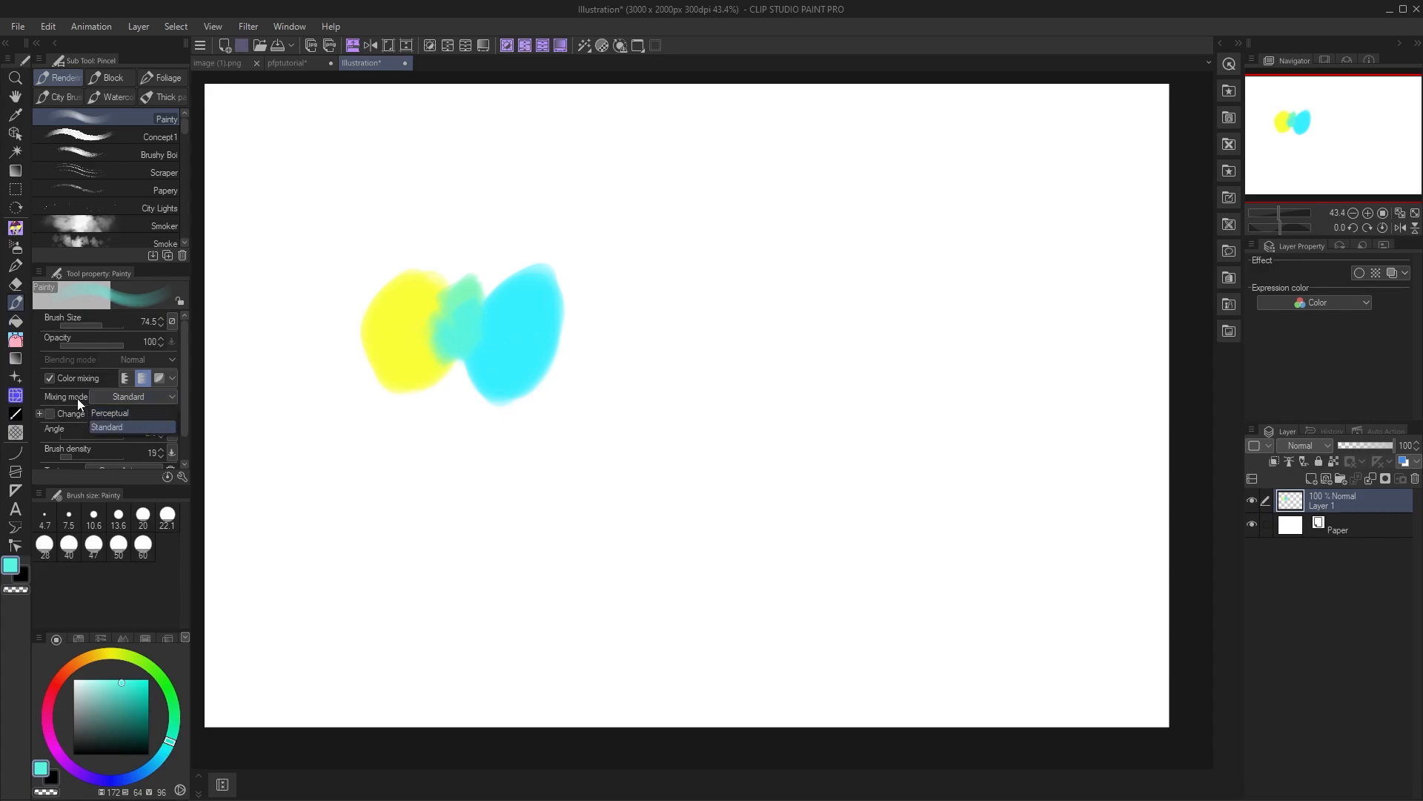
left_click(132, 394)
left_click(131, 411)
left_click(141, 395)
left_click(132, 427)
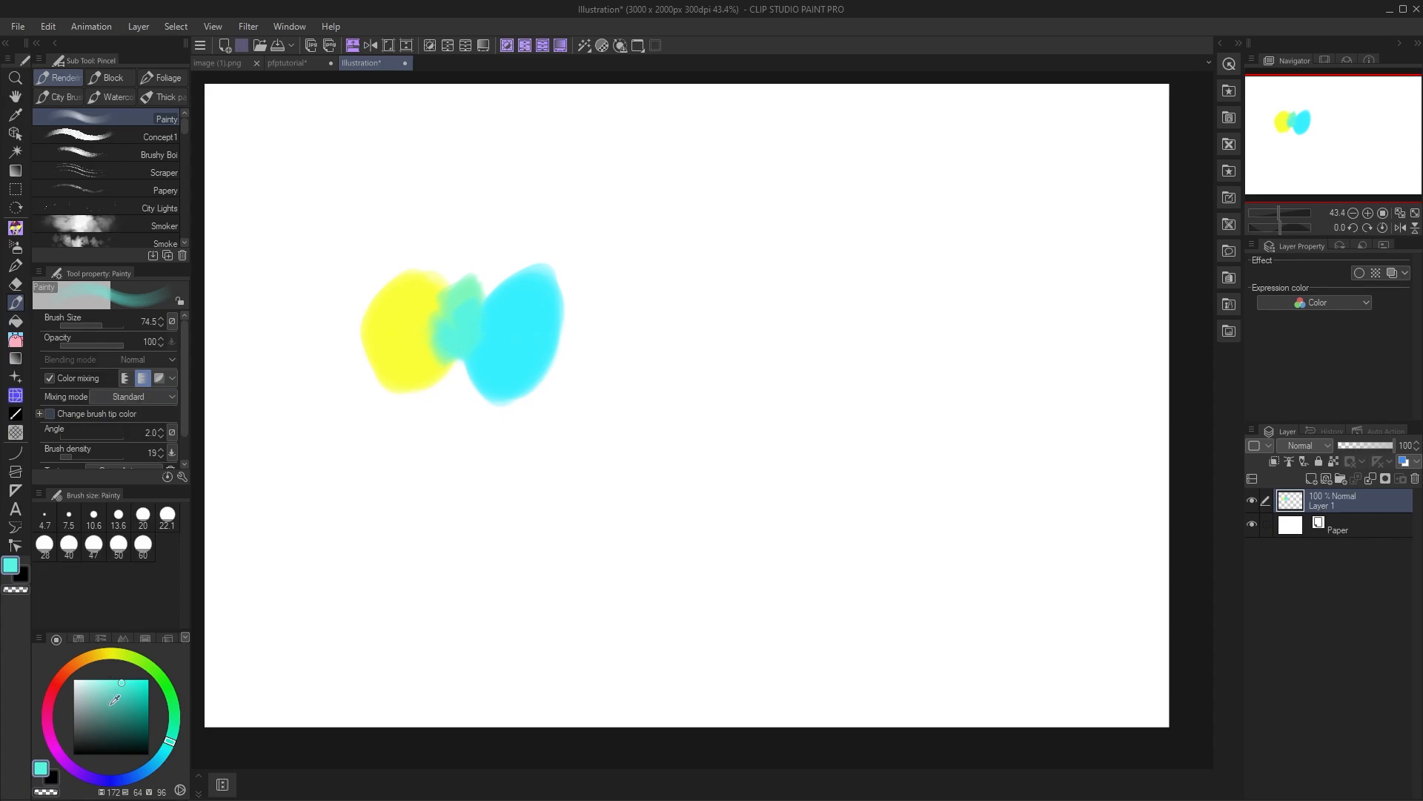
- Paint a second yellow and cyan pair below the first with the brush enlarged to 233.0, sampling the existing cyan
left_click(117, 653)
mouse_move(378, 529)
left_mouse_down("ctrl+alt")
mouse_move(426, 477)
mouse_move(385, 477)
mouse_move(415, 464)
mouse_move(470, 546)
mouse_move(527, 482)
mouse_move(510, 494)
left_mouse_up("ctrl+alt")
left_click(512, 352, "alt")
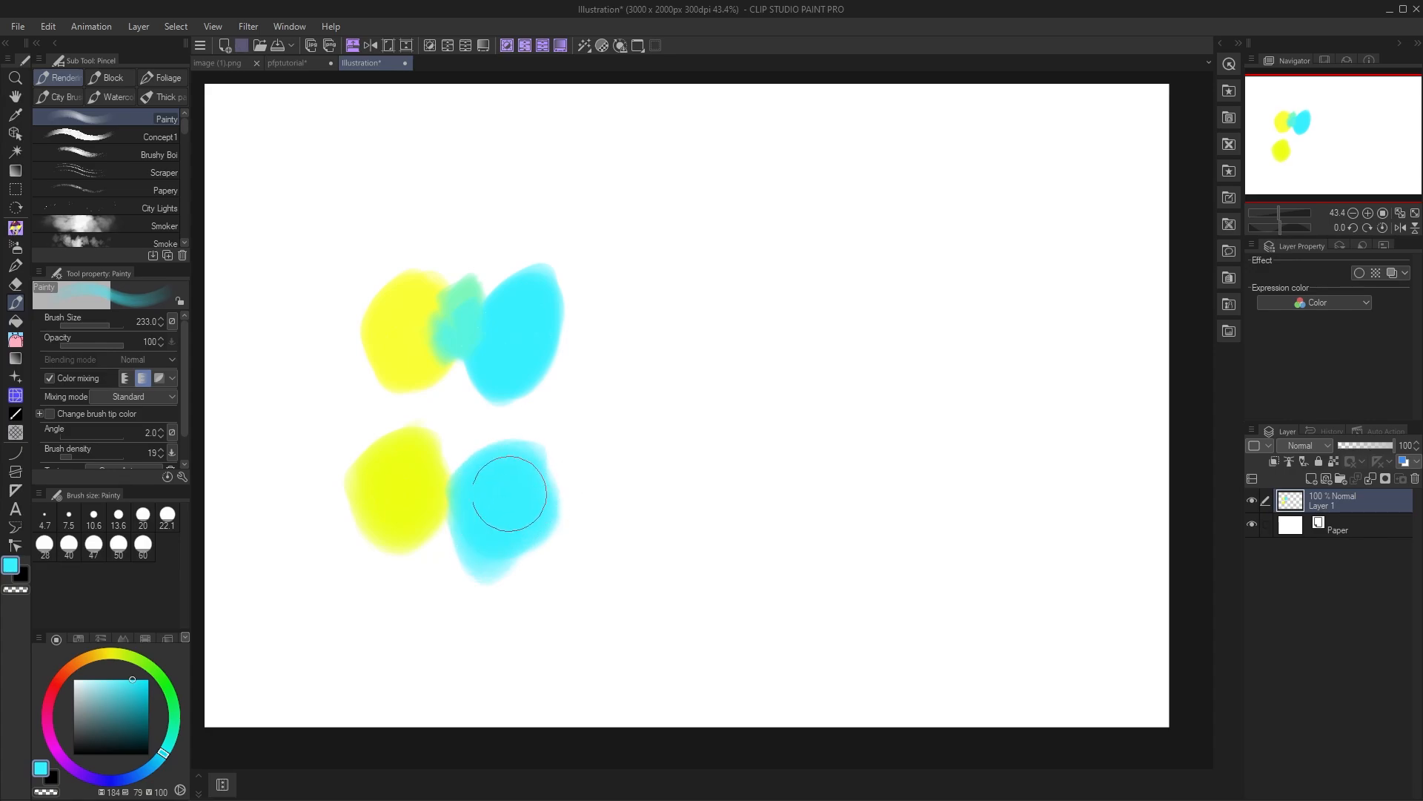
- Set the Painty brush's Mixing mode to Perceptual and blend the lower yellow and cyan blobs at size 102.2, repeatedly sampling intermediate greens
left_click(129, 413)
left_click(159, 379)
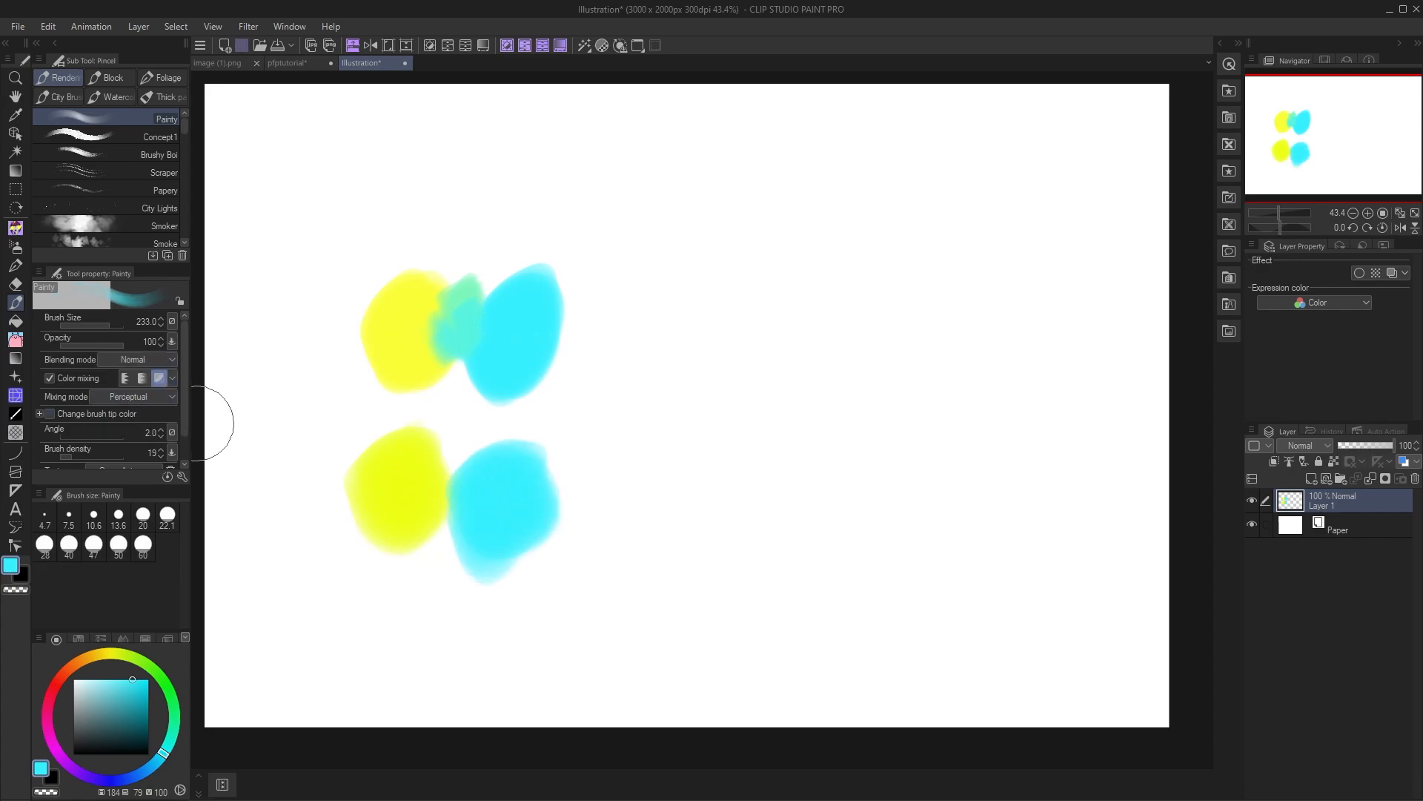
mouse_move(467, 495)
left_mouse_down()
mouse_move(457, 503)
mouse_move(464, 490)
left_mouse_up()
left_click(426, 475, "alt")
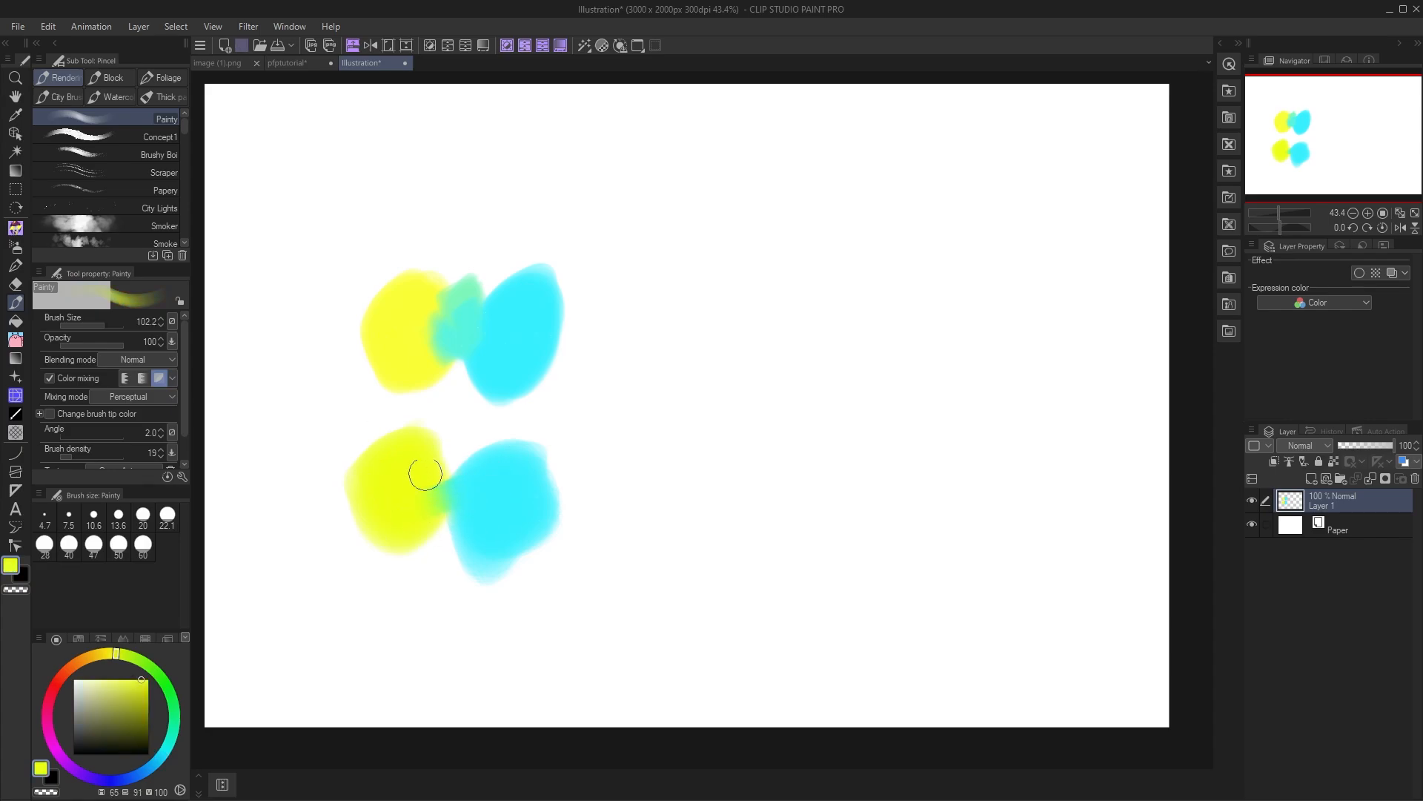
left_click(454, 507, "alt")
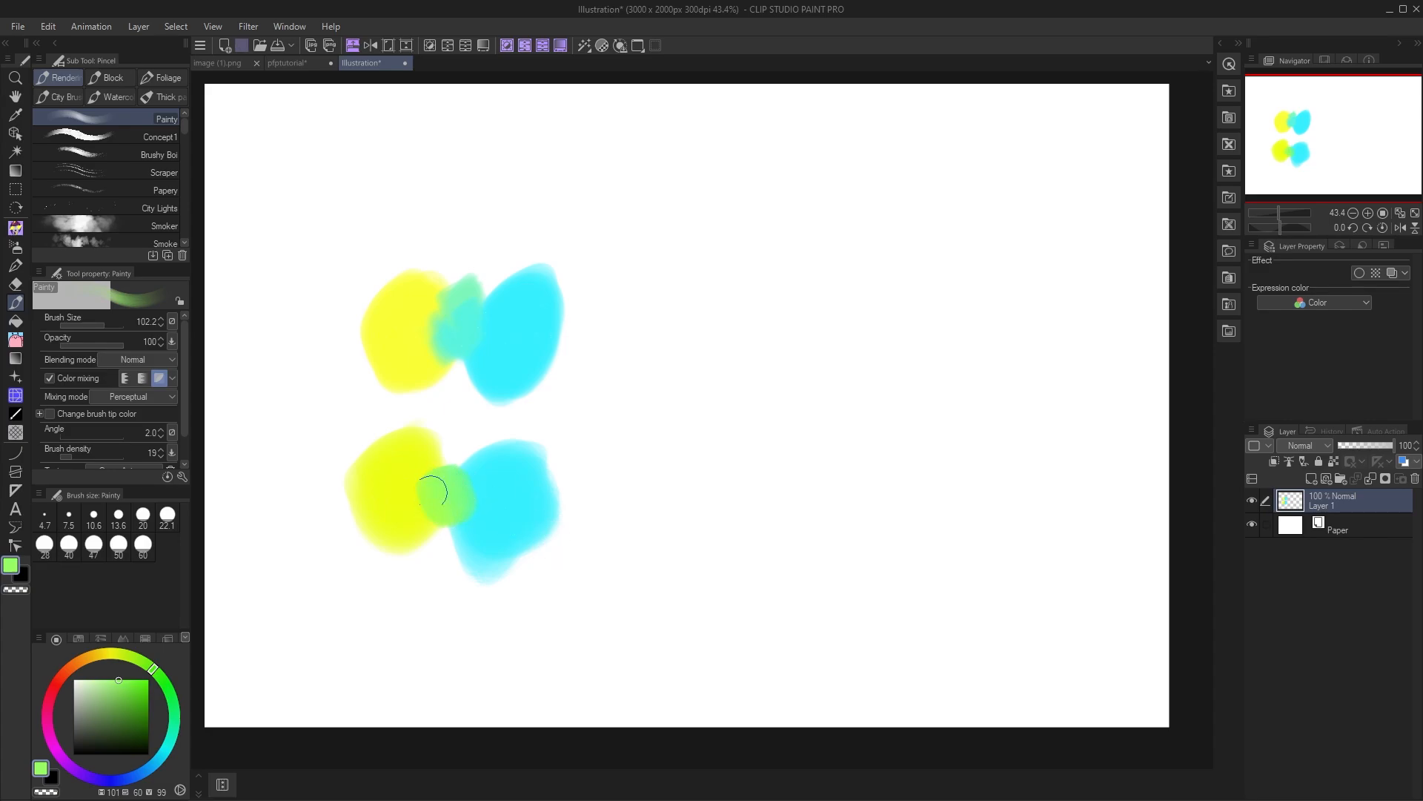
left_click(479, 493, "alt")
mouse_move(474, 489)
left_mouse_down()
mouse_move(439, 509)
mouse_move(441, 482)
mouse_move(432, 494)
mouse_move(451, 481)
mouse_move(436, 486)
mouse_move(449, 453)
left_mouse_up()
left_click(444, 494, "alt")
left_click(453, 480, "alt")
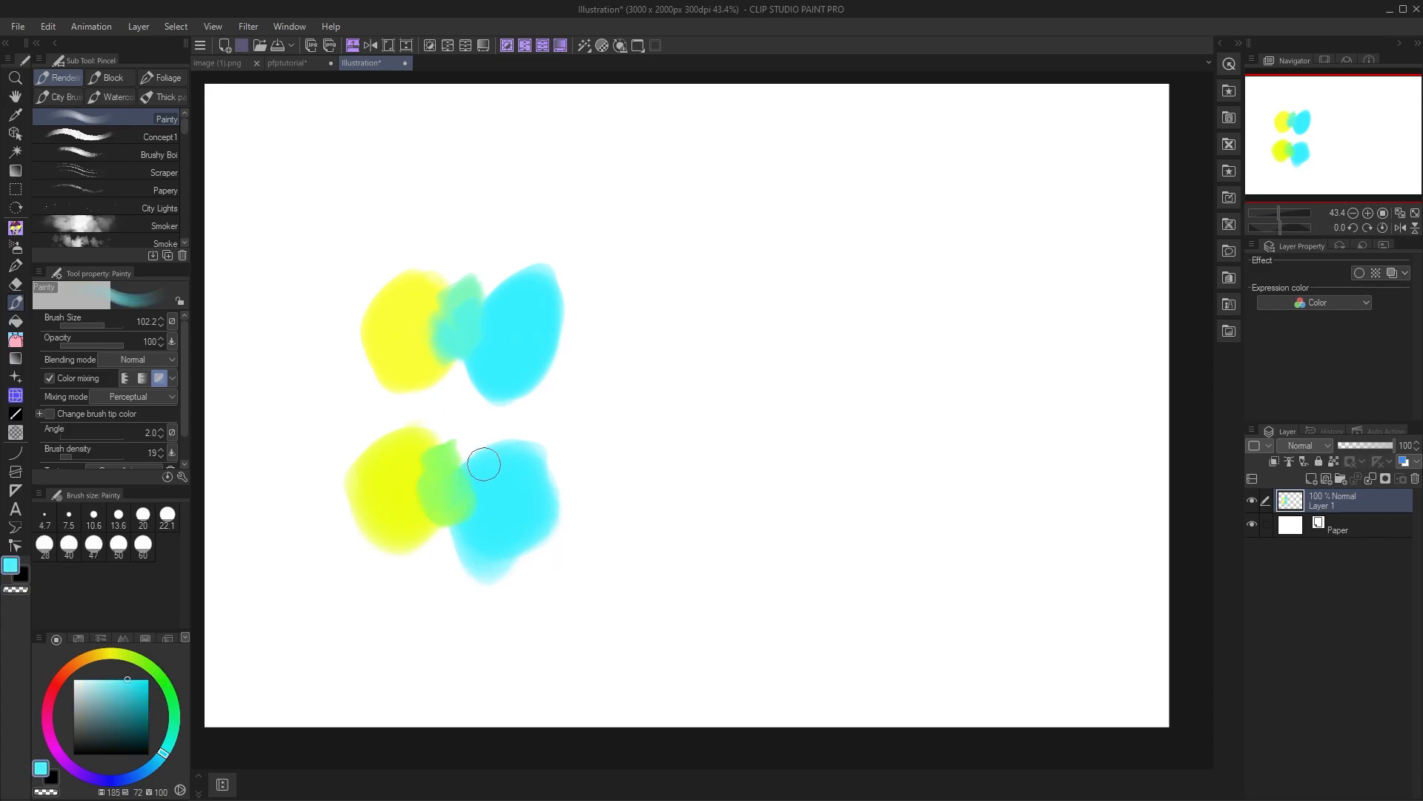
left_click(461, 492, "alt")
left_click_drag(458, 452, 454, 459)
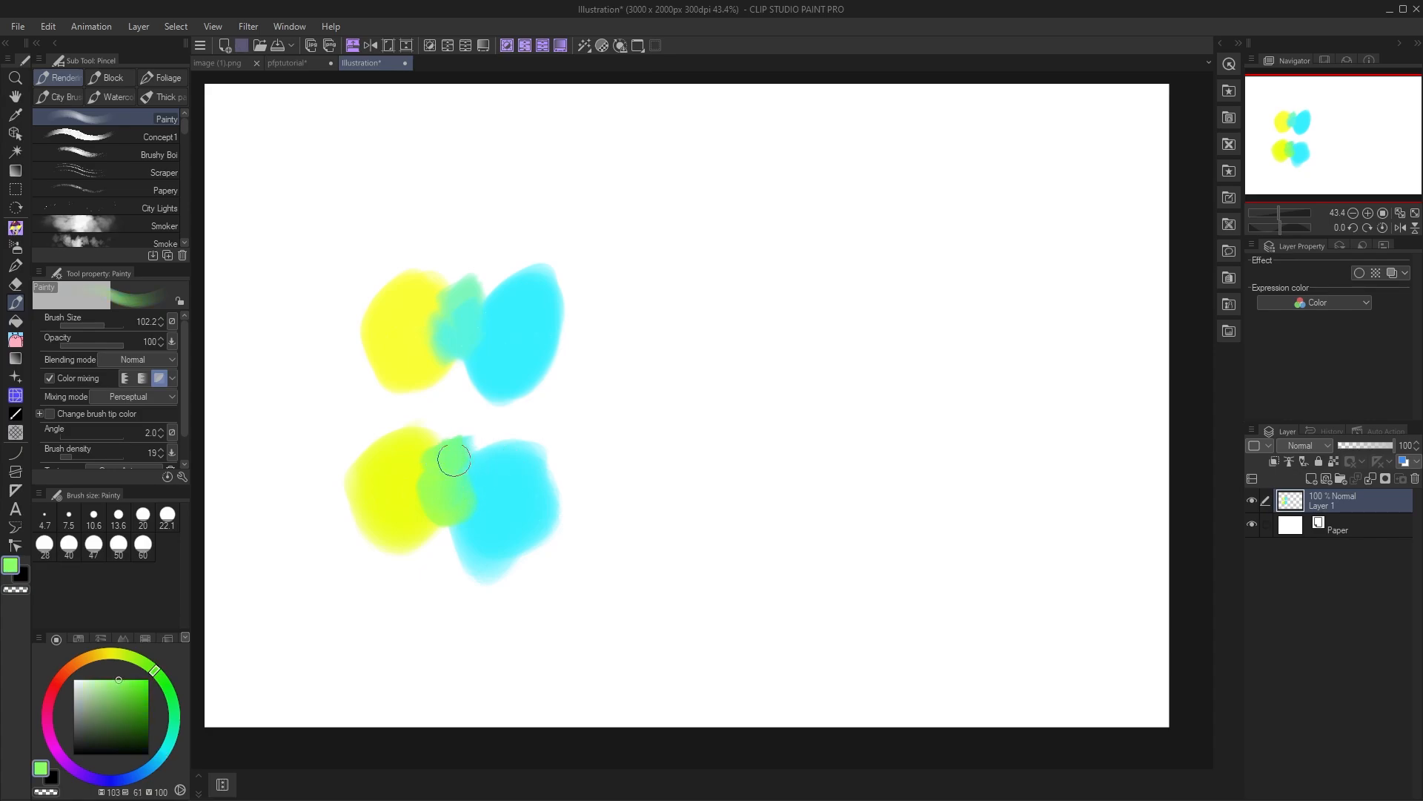
- Set the Mixing mode to Standard and paint a purple blob just below the lower yellow one
left_click(123, 428)
left_click(73, 762)
mouse_move(391, 597)
left_mouse_down()
mouse_move(345, 585)
mouse_move(382, 608)
left_mouse_up()
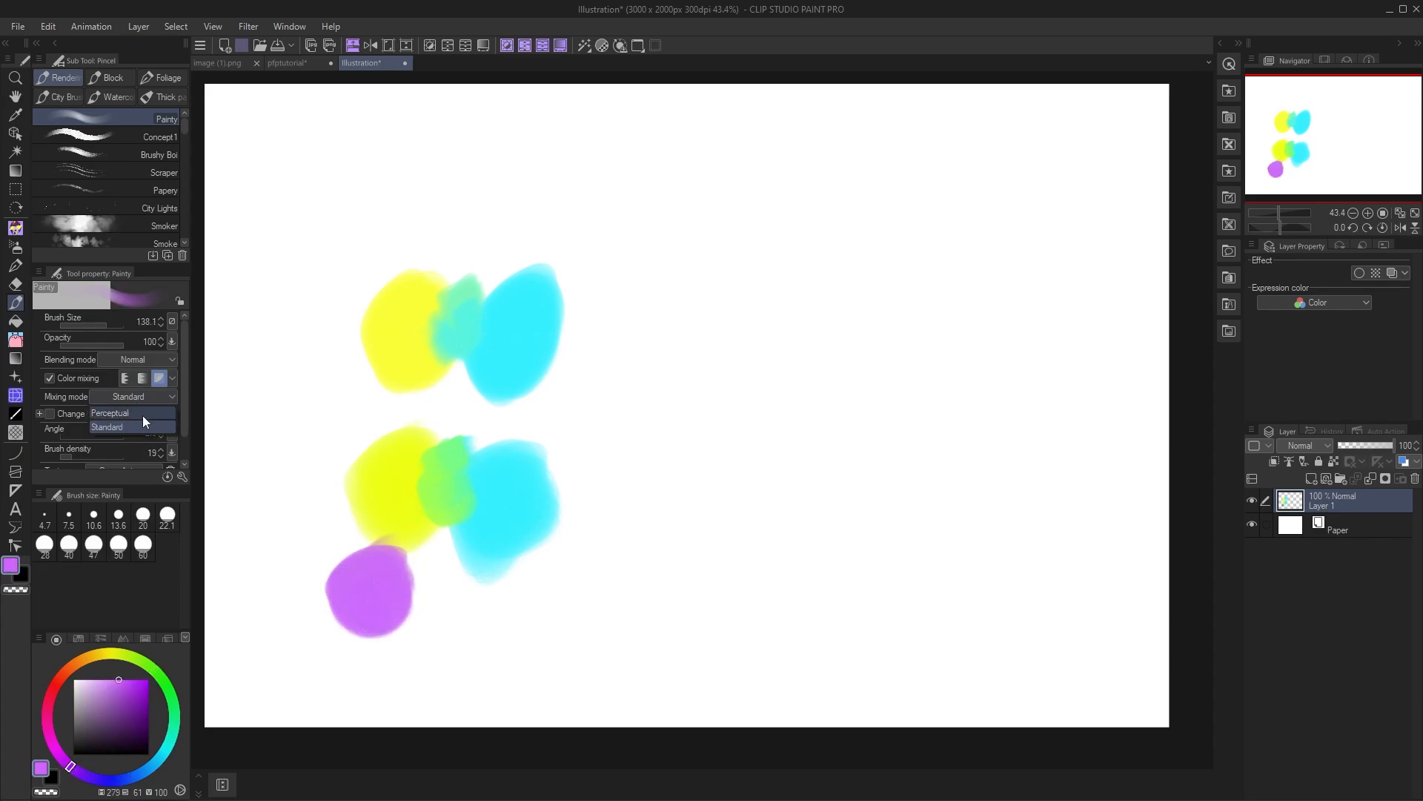
- Set the Mixing mode to Perceptual and blend the purple blob into the lower yellow and cyan blobs, sampling the mixed tones
left_click(111, 413)
left_click(387, 523, "alt")
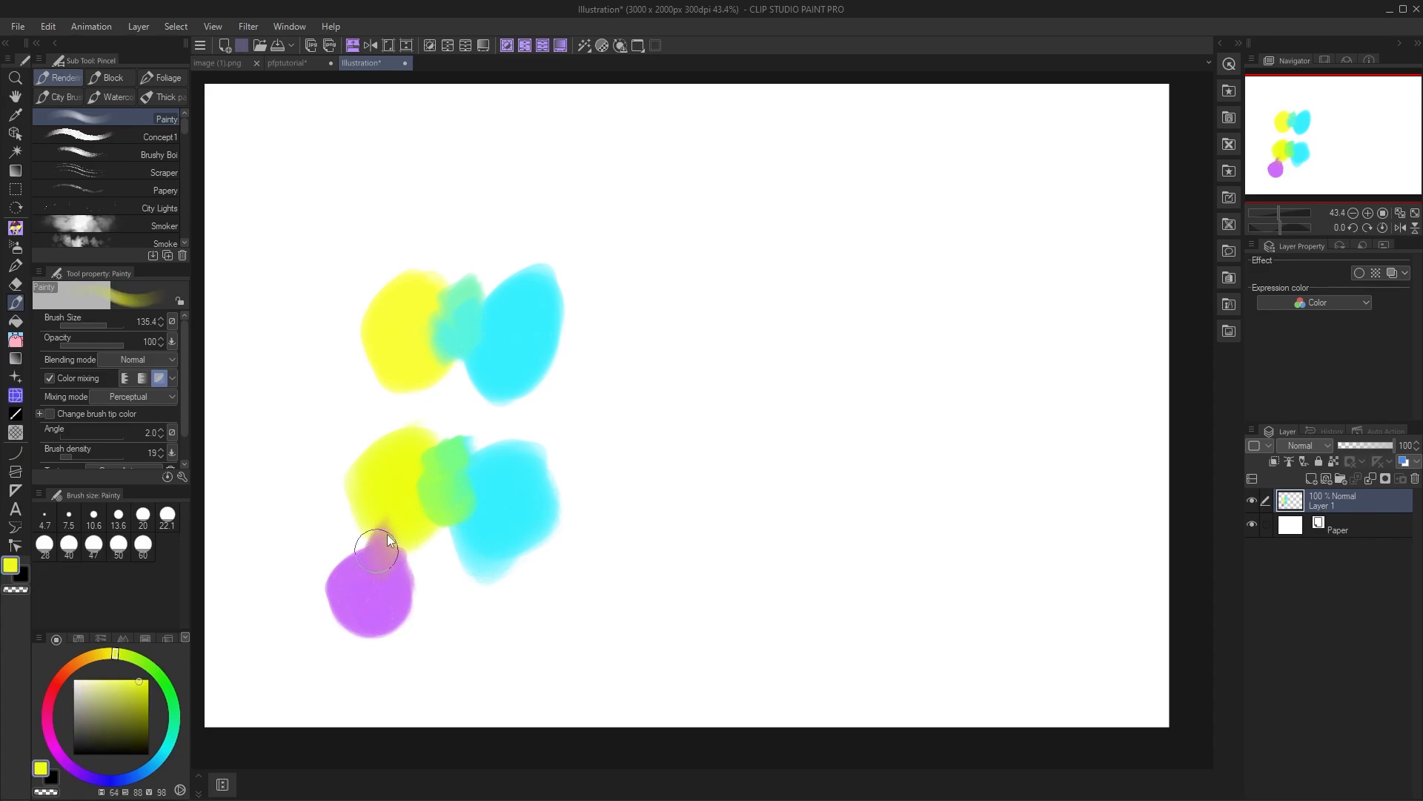
mouse_move(388, 534)
left_mouse_down("ctrl+alt")
mouse_move(368, 553)
mouse_move(393, 548)
mouse_move(369, 558)
mouse_move(410, 590)
left_mouse_up("ctrl+alt")
left_click(381, 545, "alt")
left_click(400, 591, "alt")
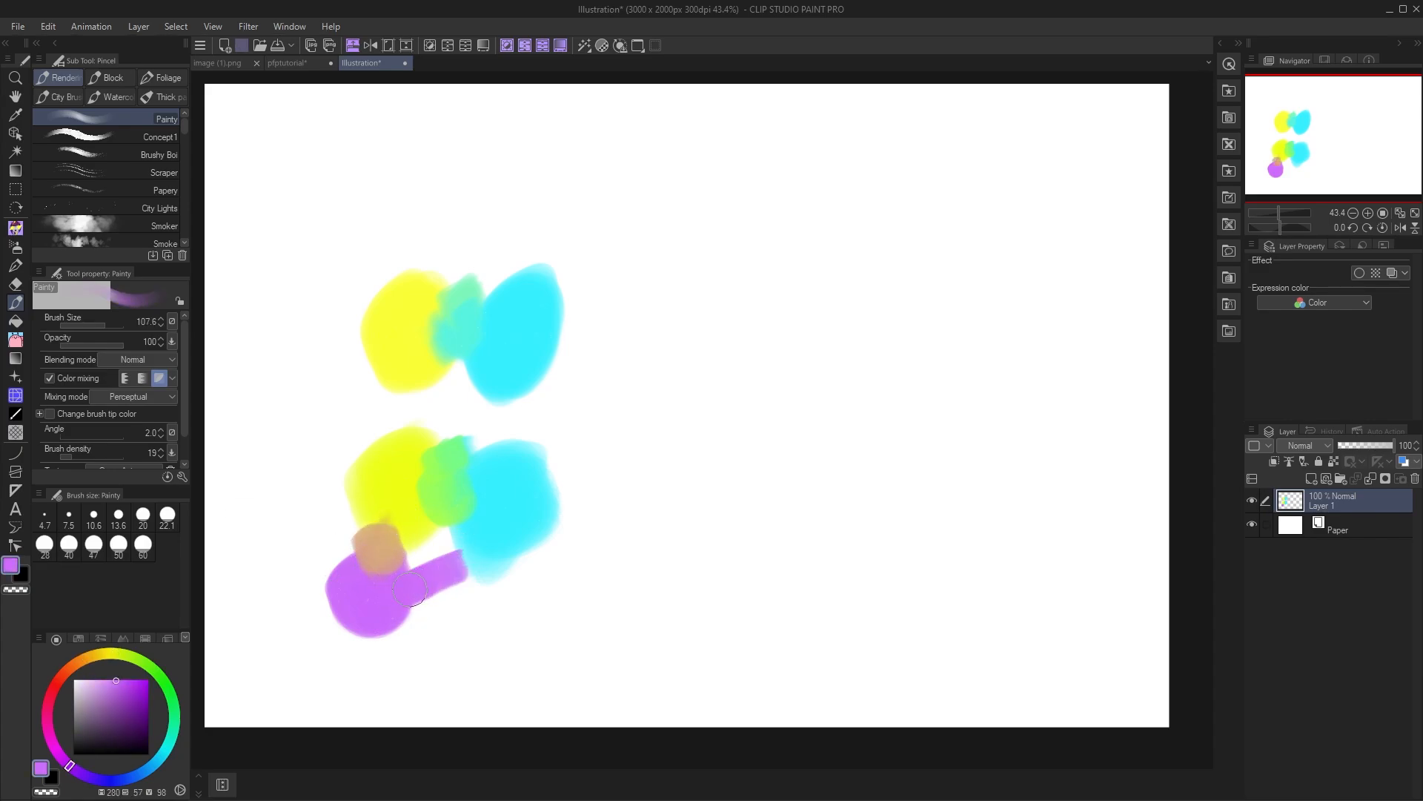
left_click(486, 541, "alt")
left_click_drag(475, 549, 439, 574)
left_click(452, 563, "alt")
left_click(443, 568, "alt")
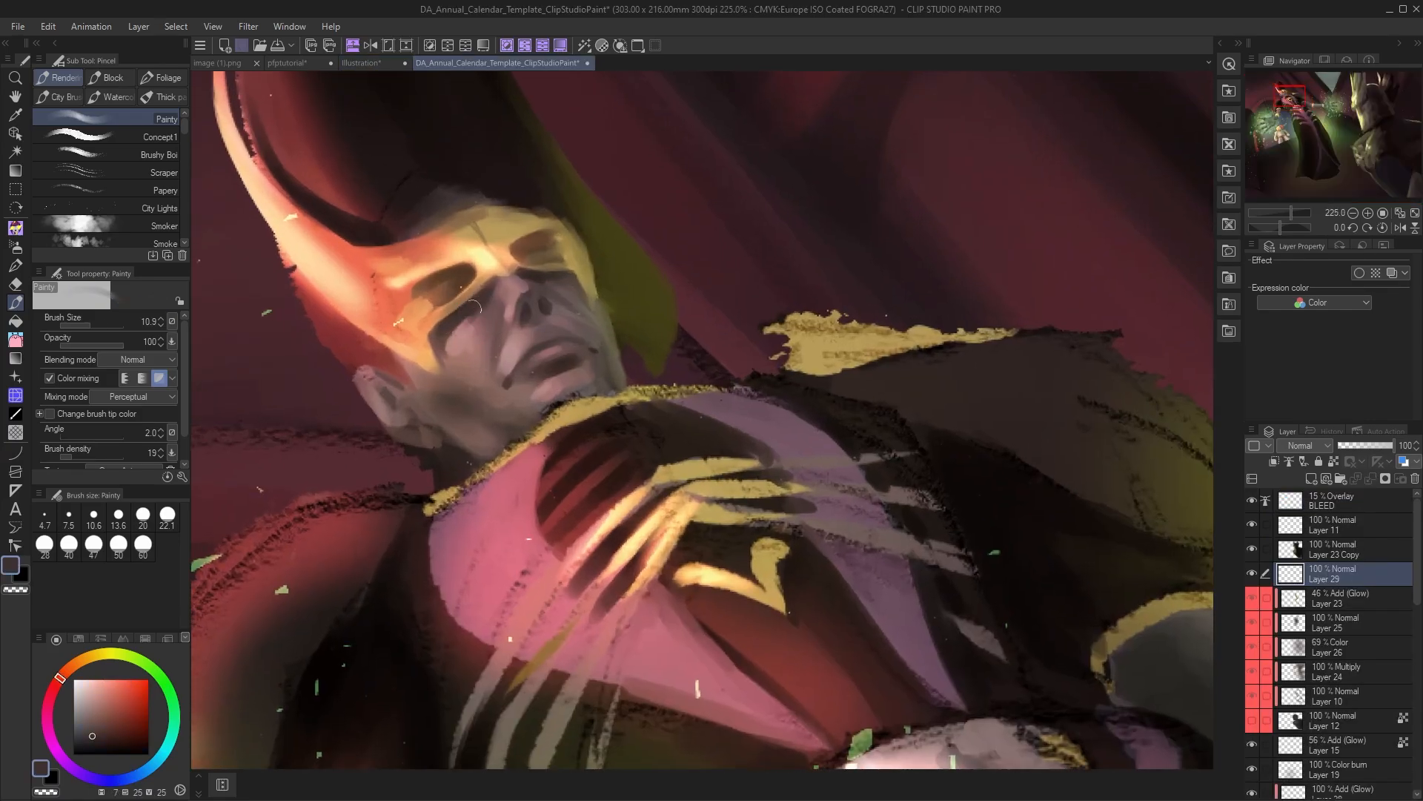
- In the calendar painting, reduce the Painty brush to 8.0 and sample dark red tones around the masked figure's headdress and costume
key("bracketleft")
scroll(472, 324, "down", 3)
left_click(384, 240, "alt")
left_click(348, 237, "alt")
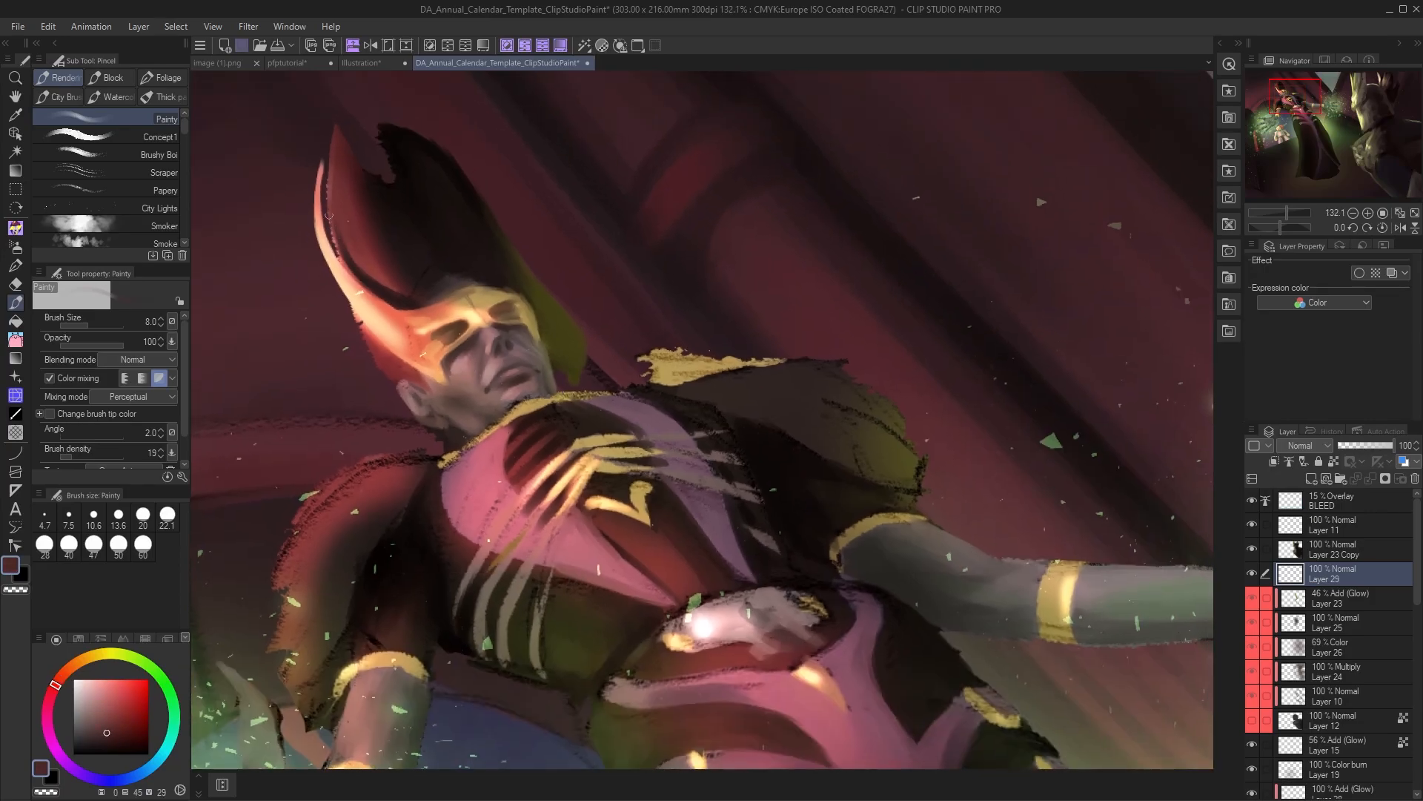
left_click_drag(427, 291, 410, 269)
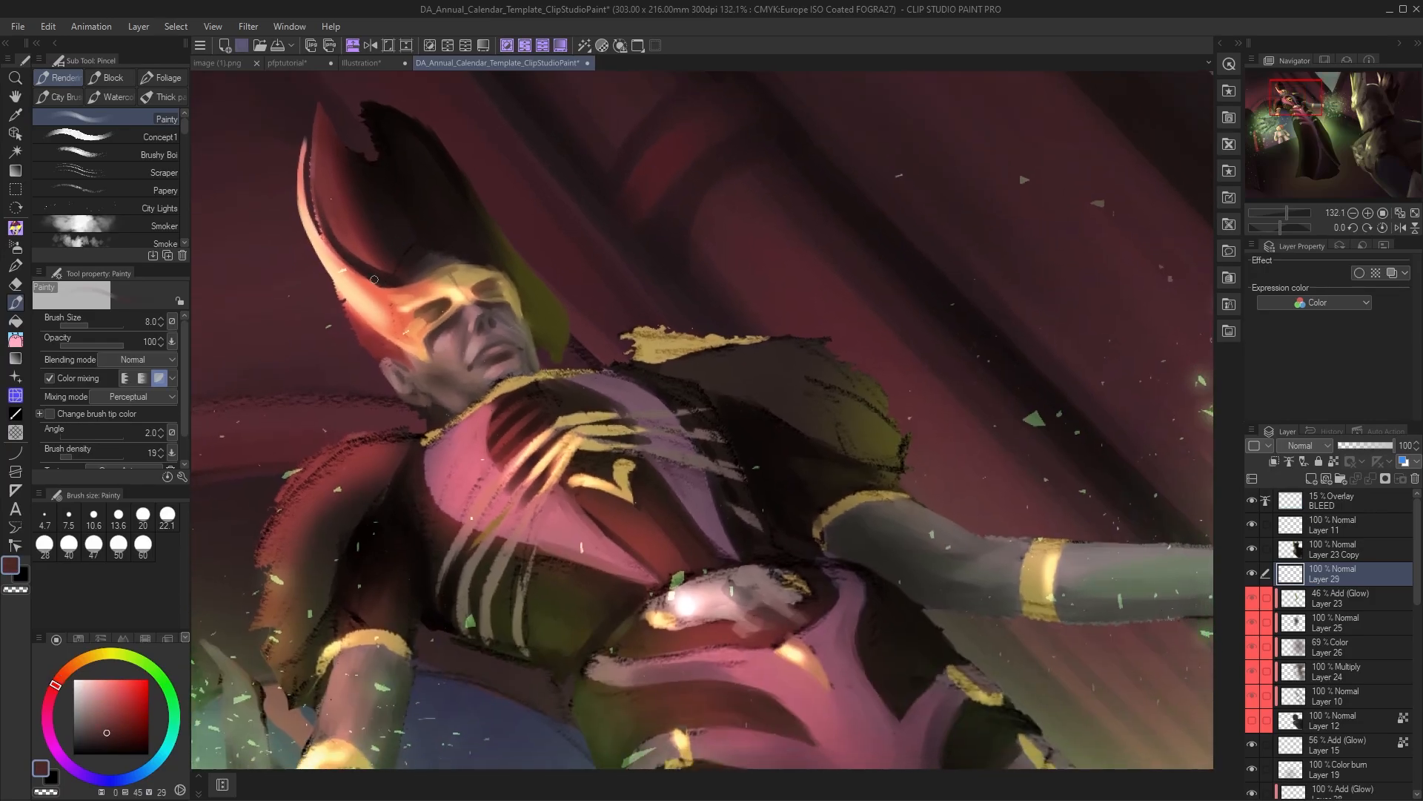
left_click_drag(575, 338, 548, 259)
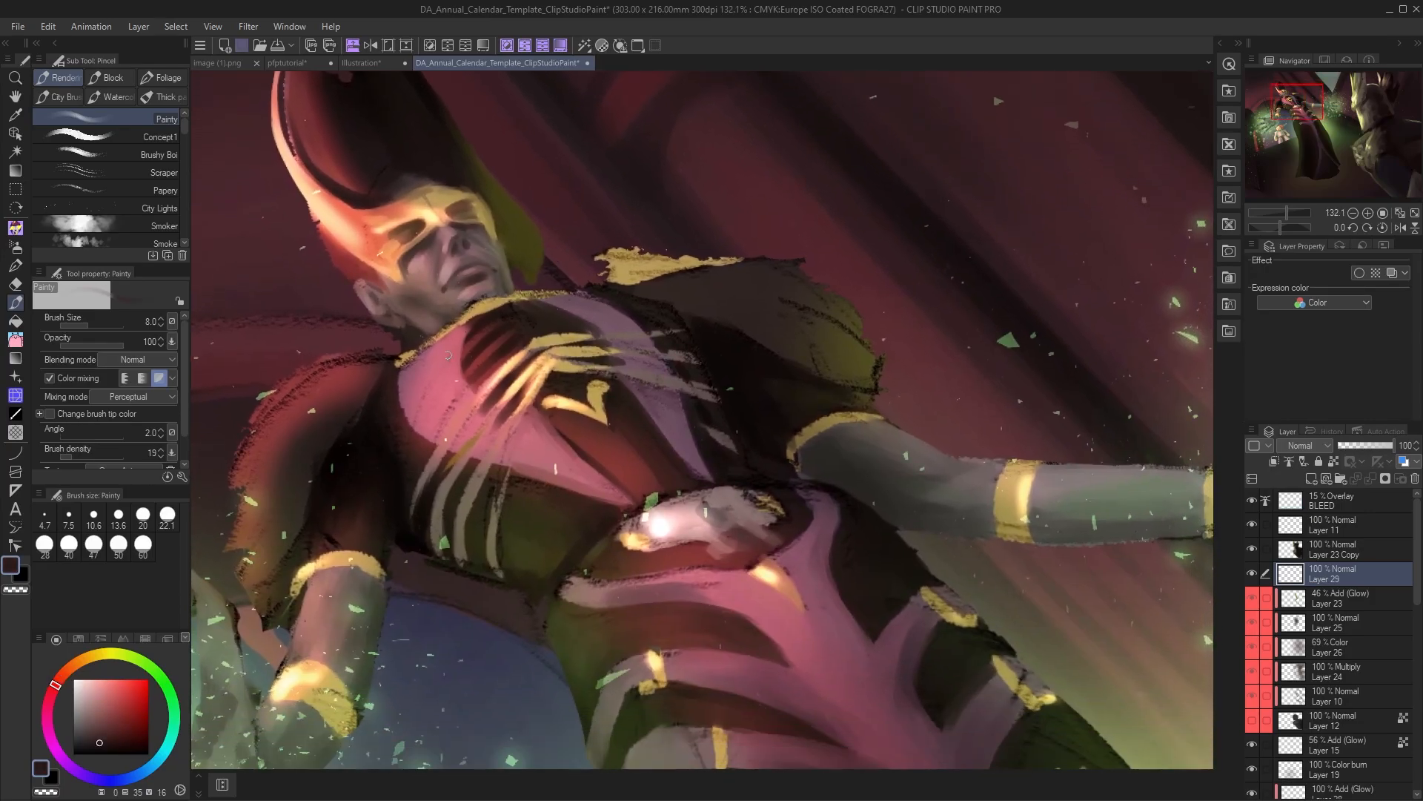
left_click(379, 172, "alt")
left_click(491, 407, "alt")
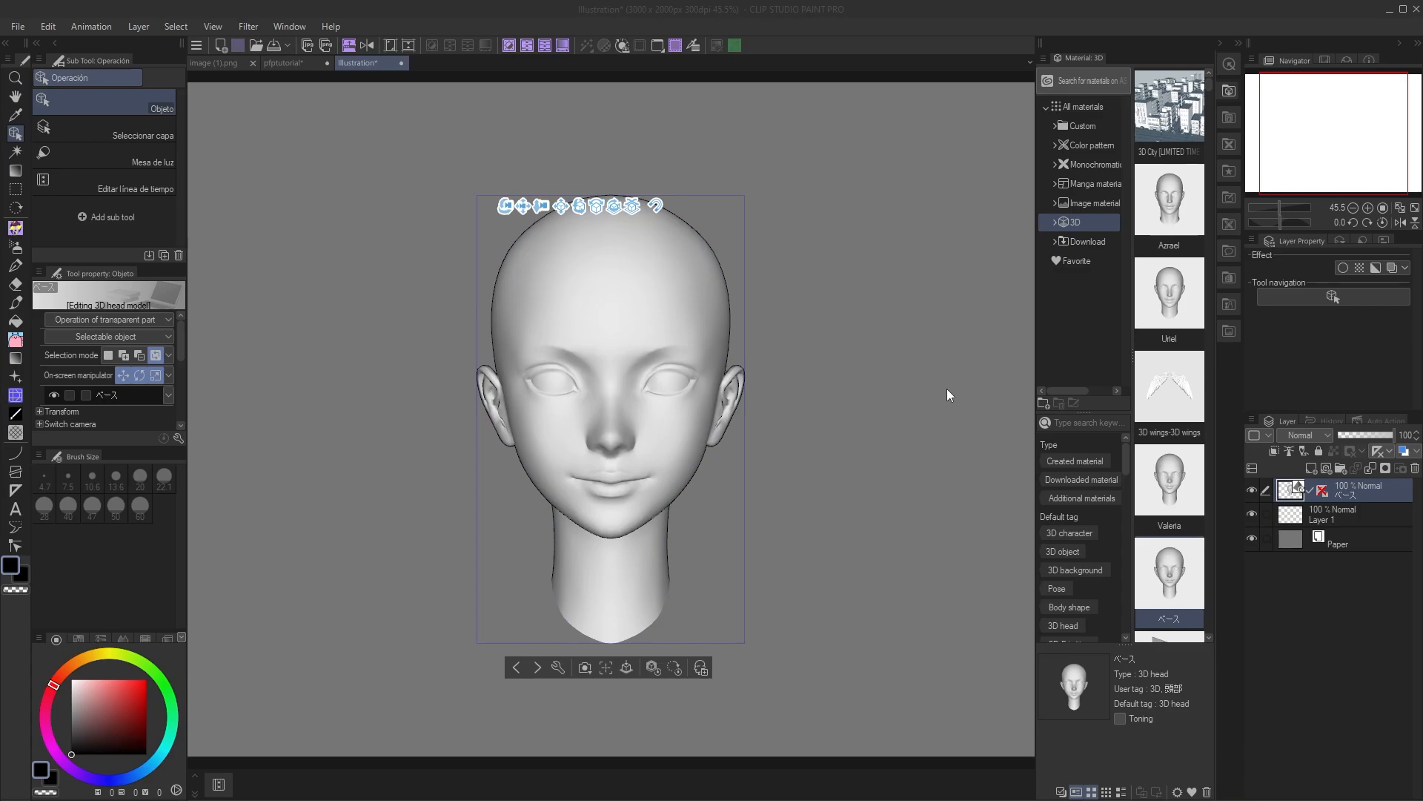
- Try adding the Uriel 3D head material beside the base head in the illustration, and undo the addition
left_click(570, 453)
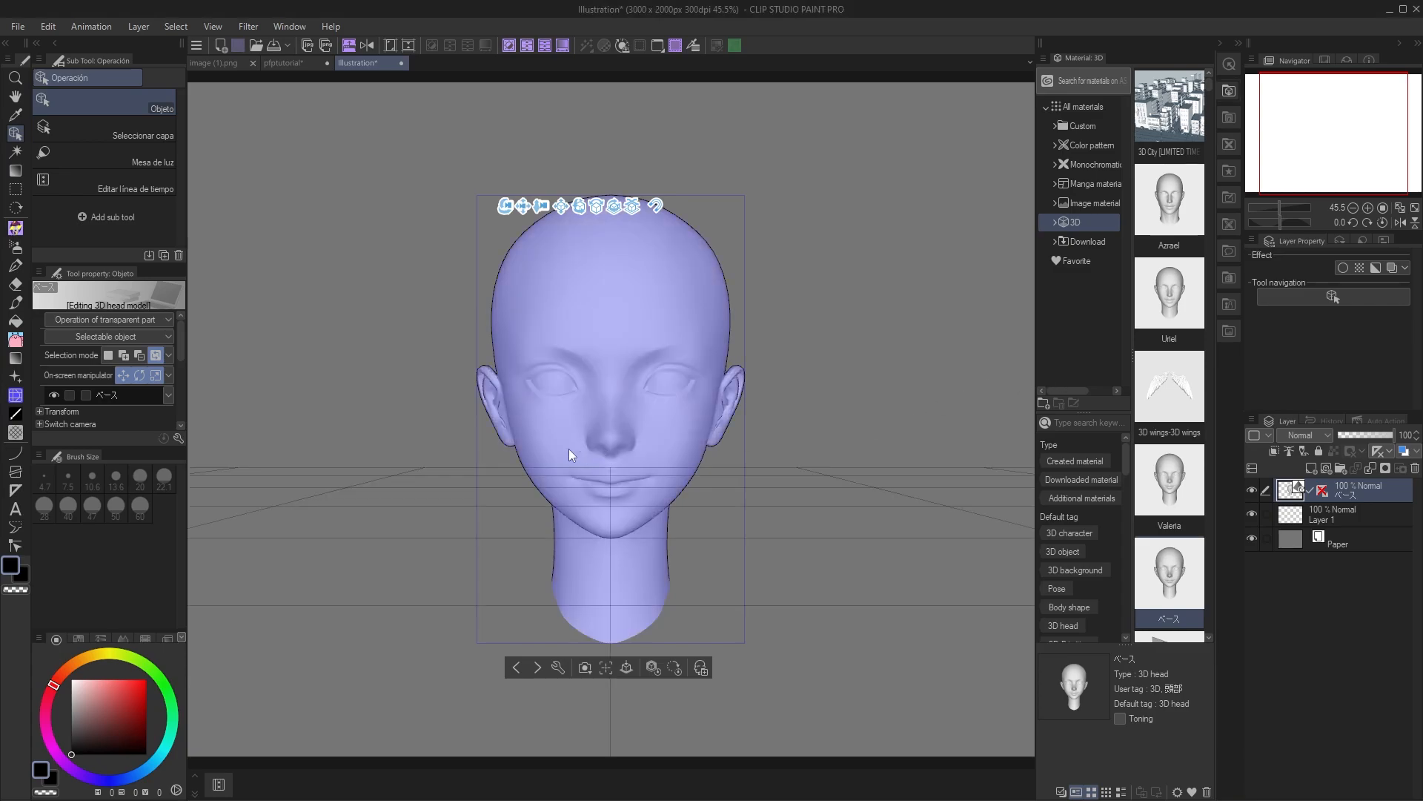
left_click(684, 428)
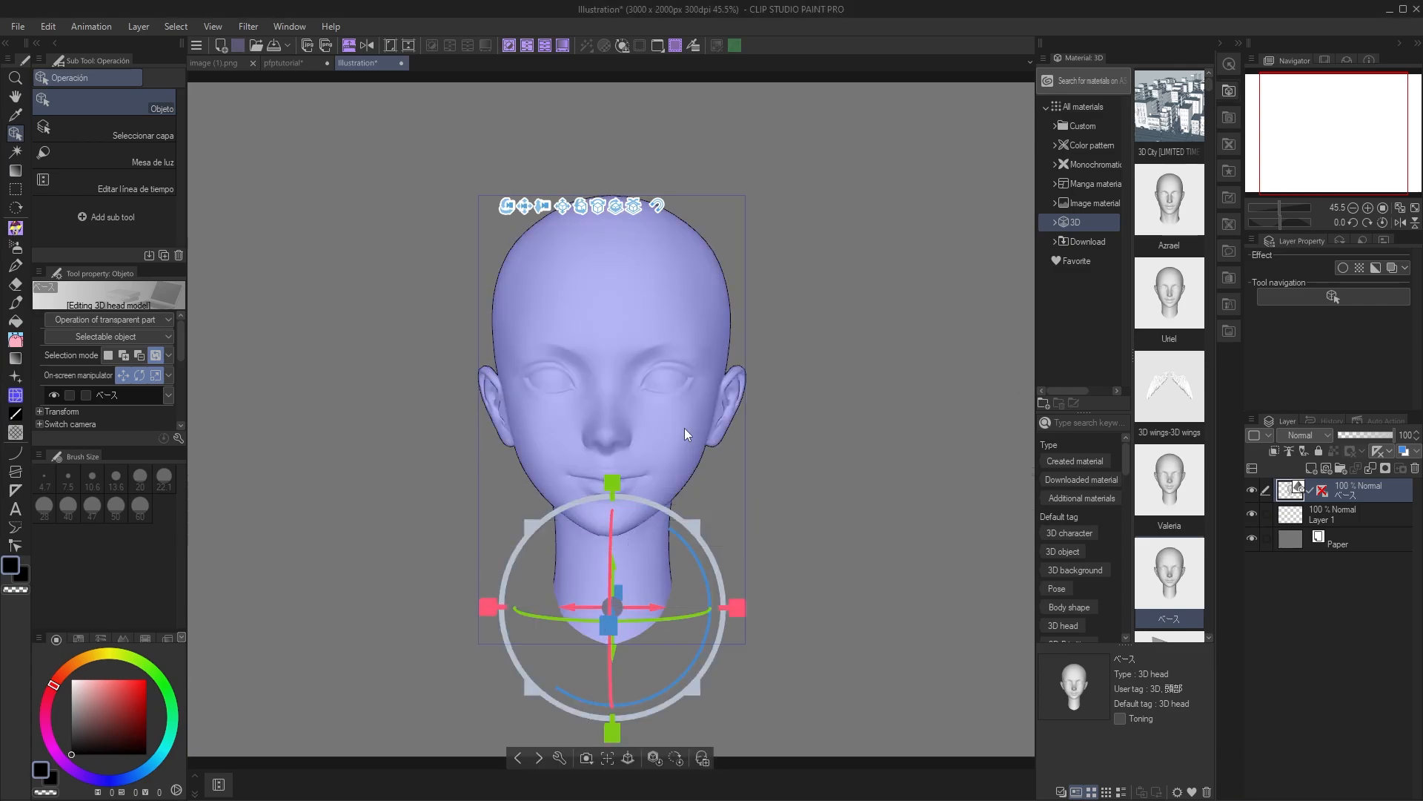
mouse_move(687, 426)
left_mouse_down()
mouse_move(638, 417)
mouse_move(638, 399)
mouse_move(627, 429)
mouse_move(722, 420)
mouse_move(687, 433)
left_mouse_up()
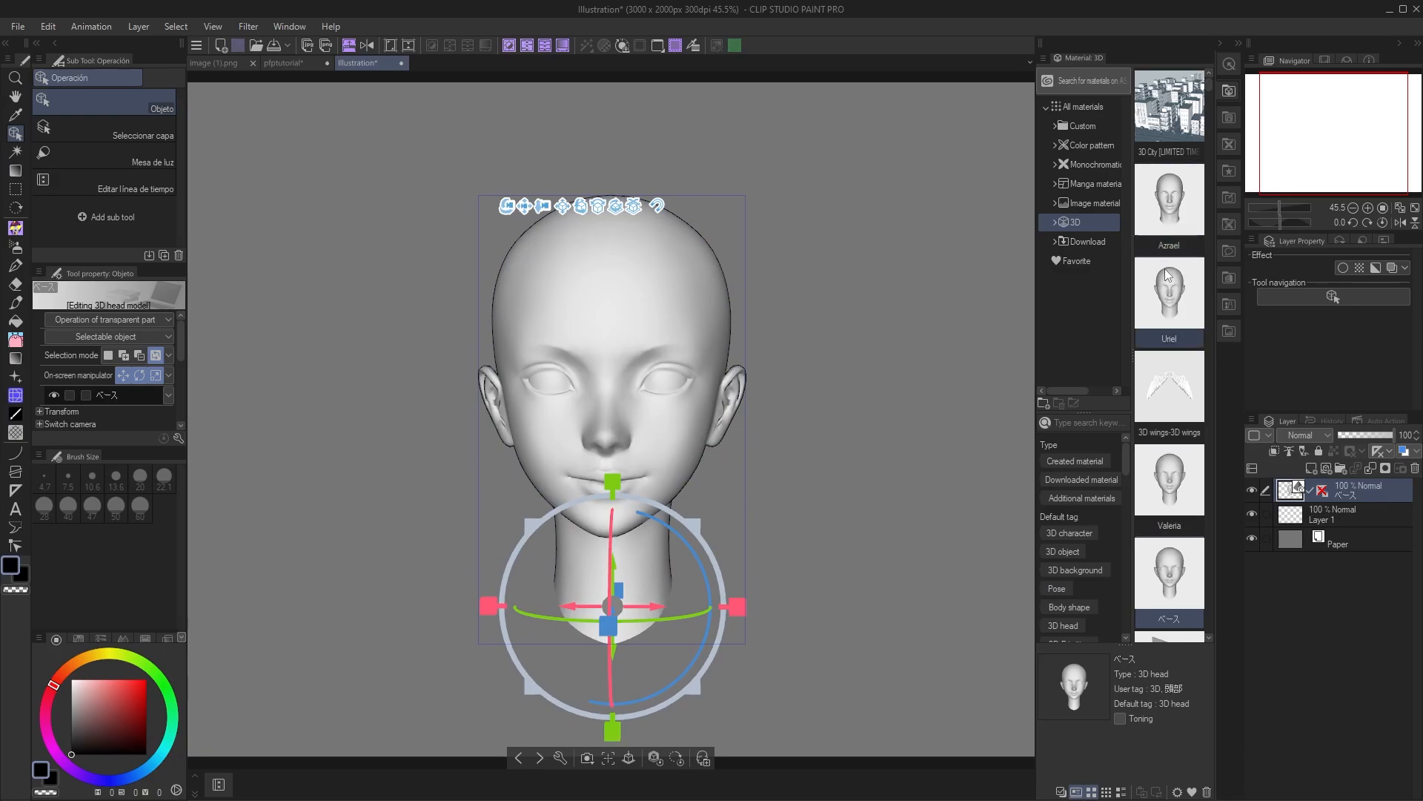
left_click_drag(1172, 270, 830, 374)
left_click_drag(921, 340, 664, 318)
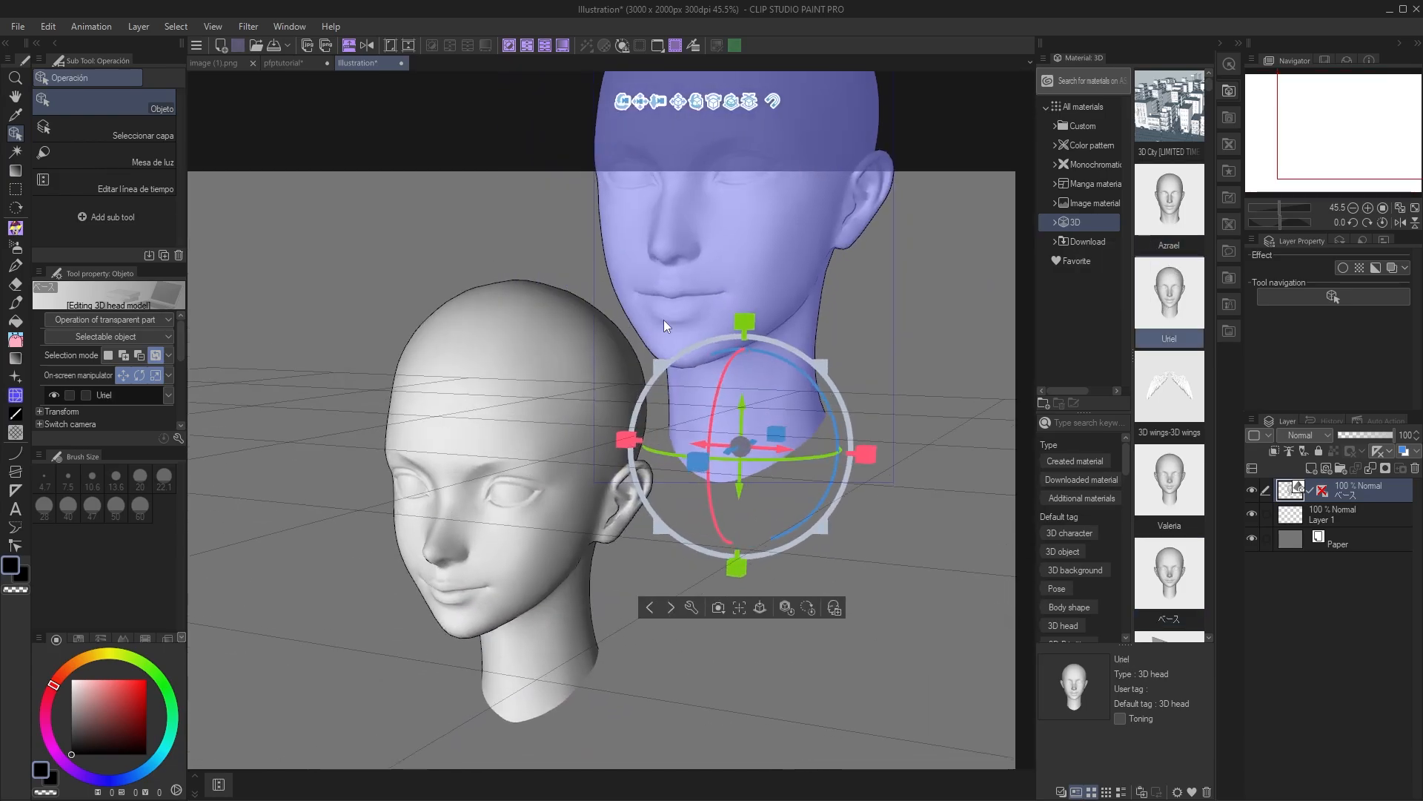
key("ctrl+z")
key("ctrl+z")
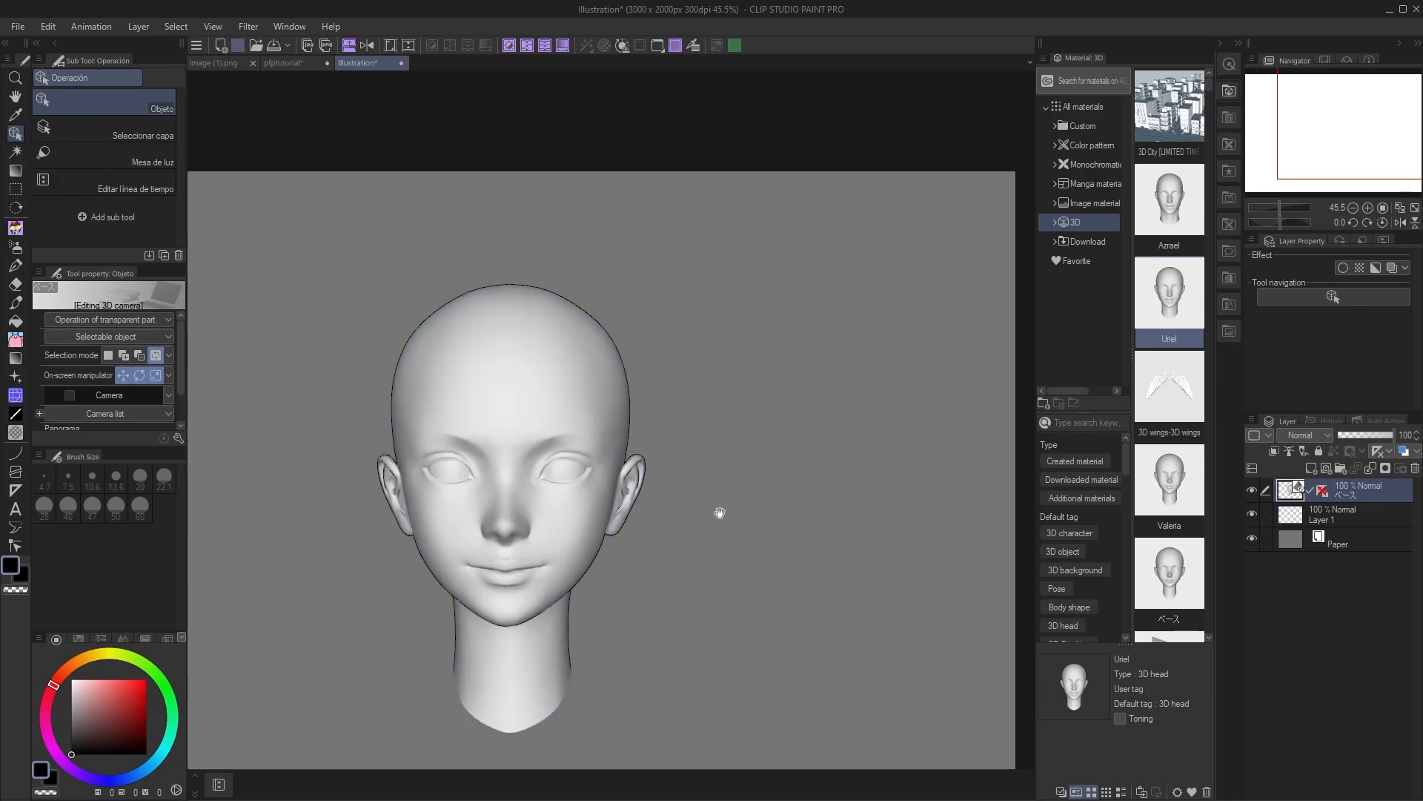
- Select the base 3D head and open the Head model settings in Sub Tool Detail, placed clear of the model
left_click_drag(718, 511, 798, 440)
left_click(612, 417)
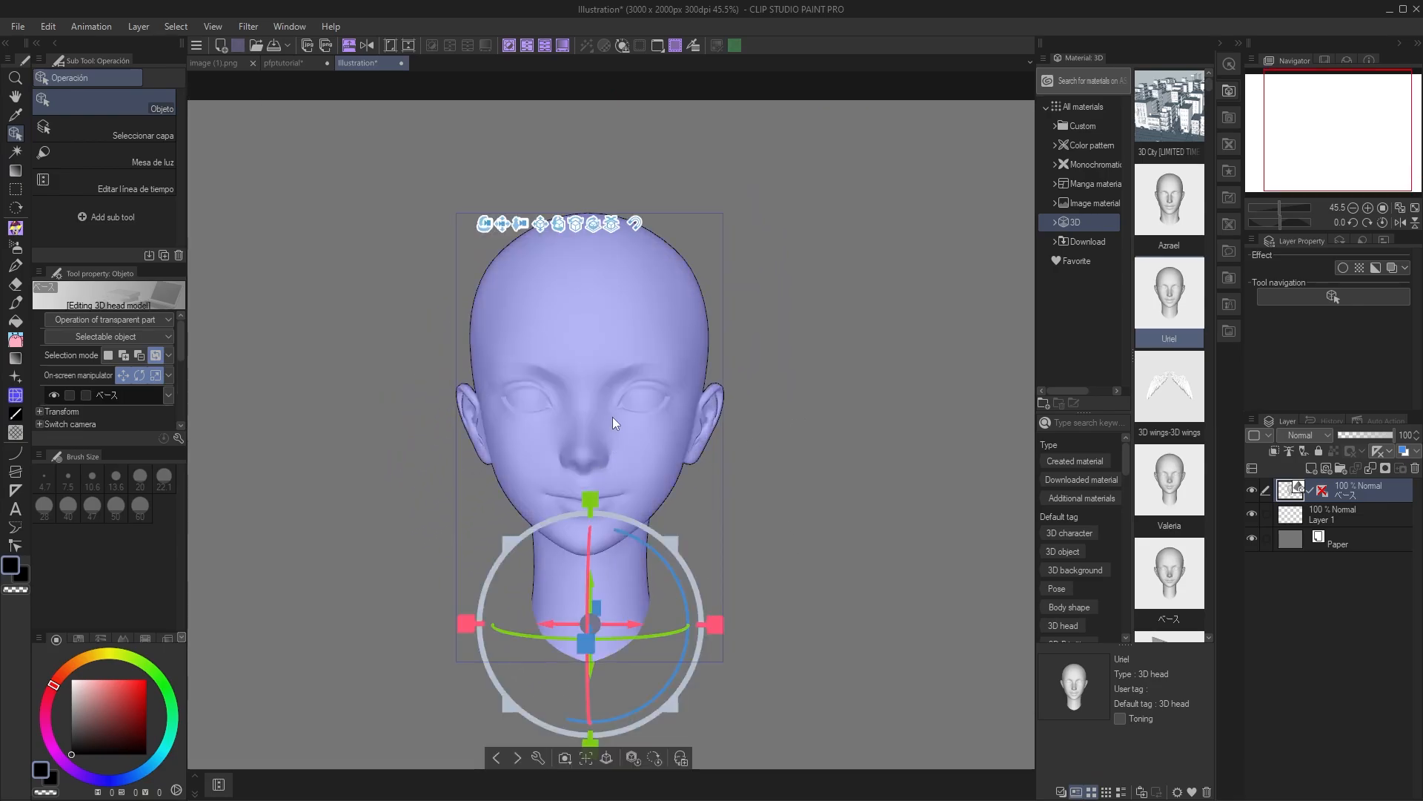
left_click(538, 757)
left_click_drag(552, 134, 285, 137)
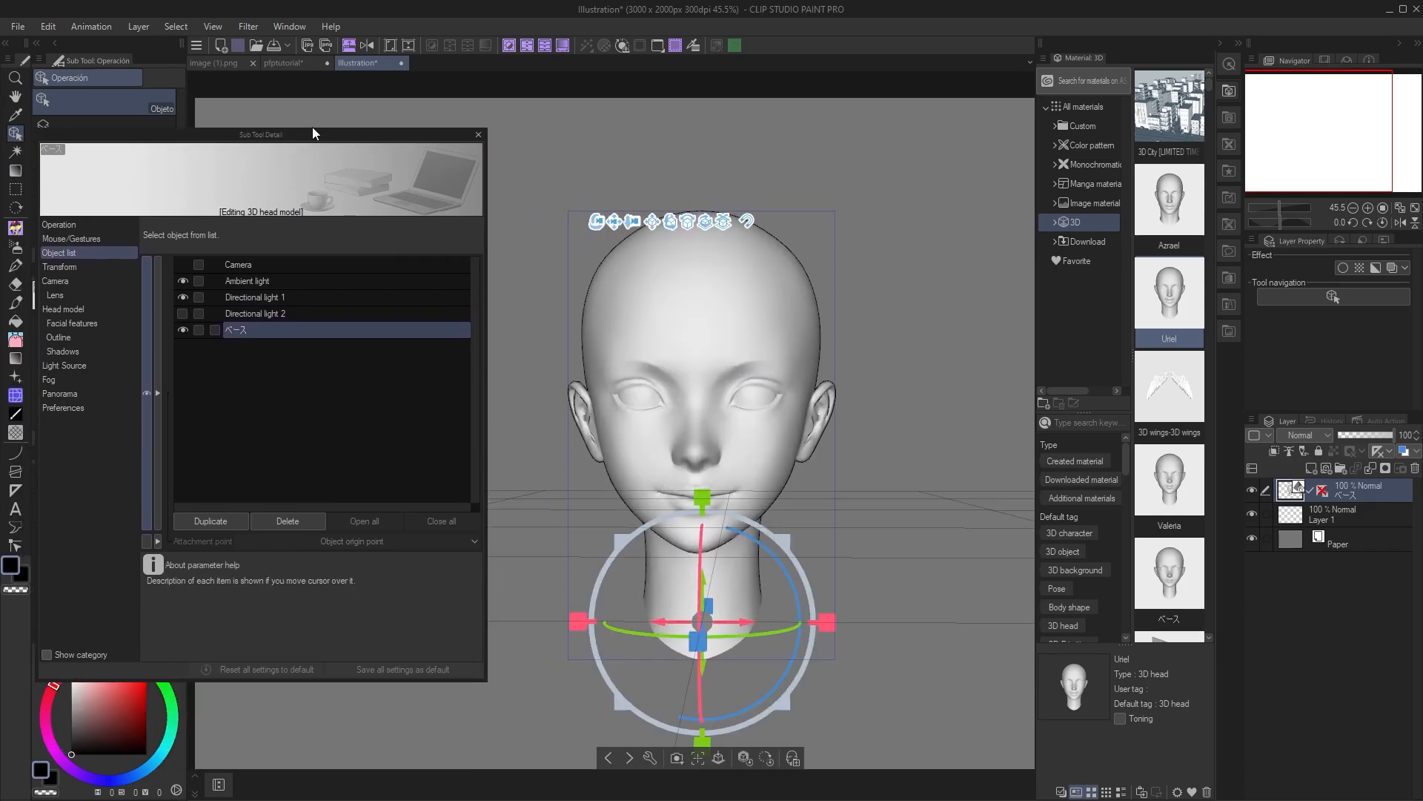
left_click_drag(312, 142, 372, 144)
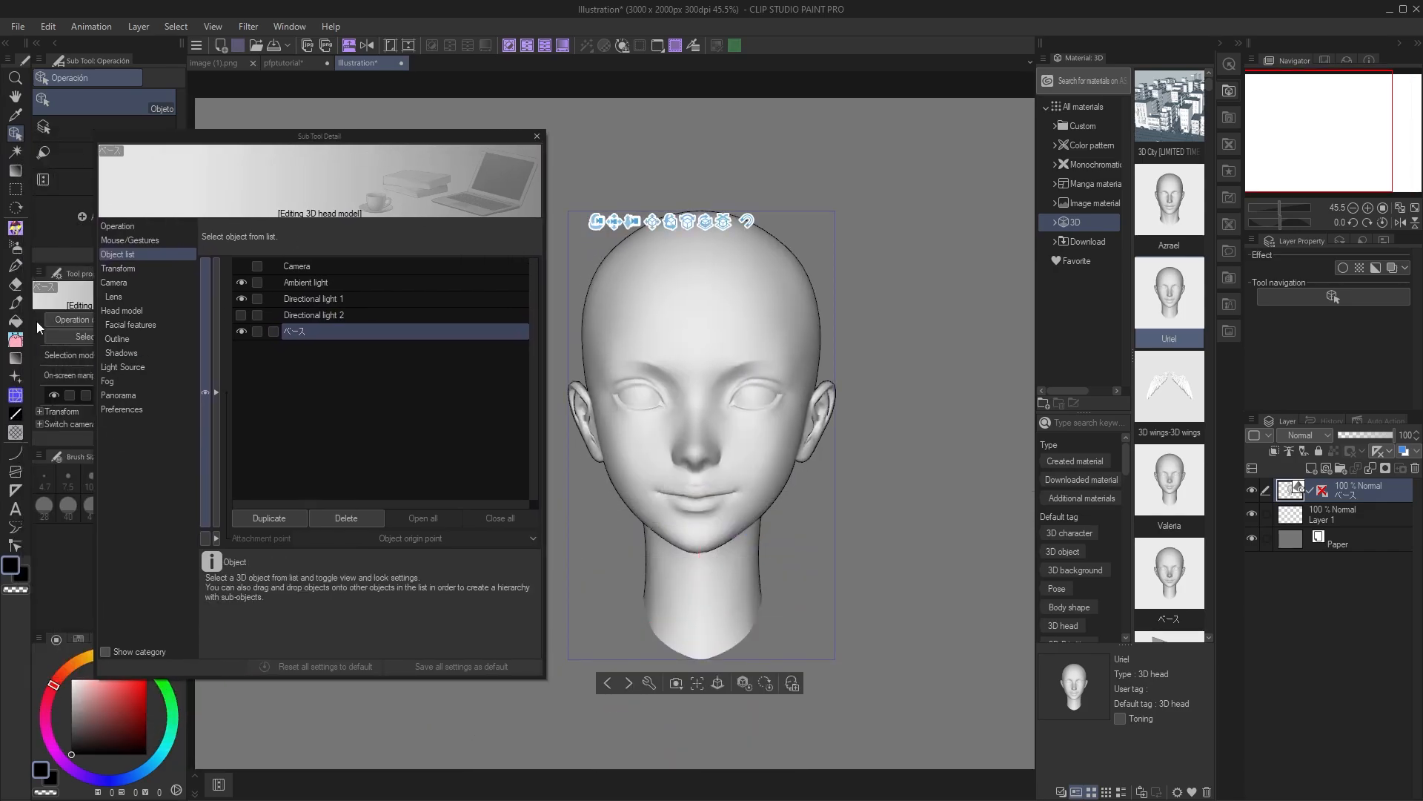
left_click(141, 309)
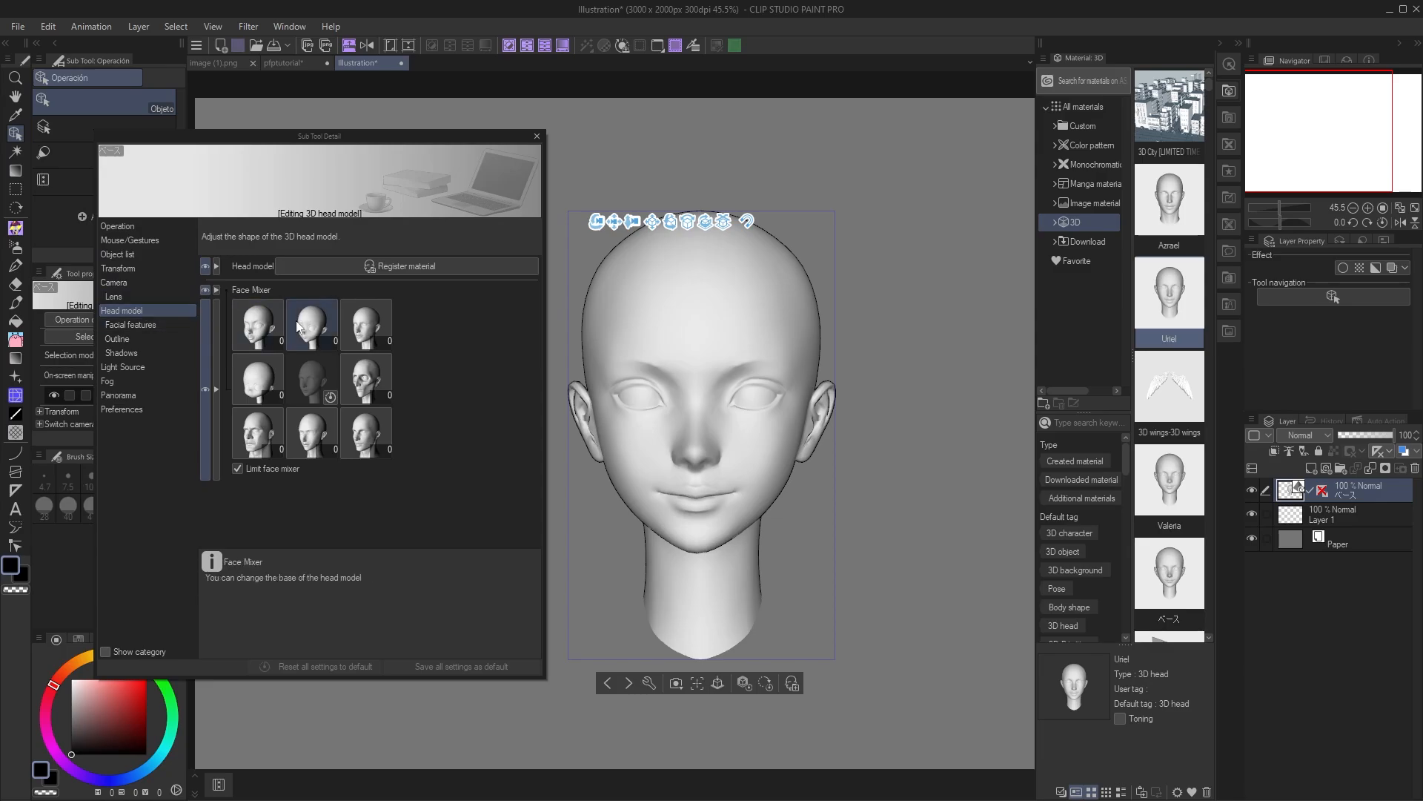
- In the Face Mixer, set the first face in the third row to 3 and the last face in the second row to 23
mouse_move(257, 327)
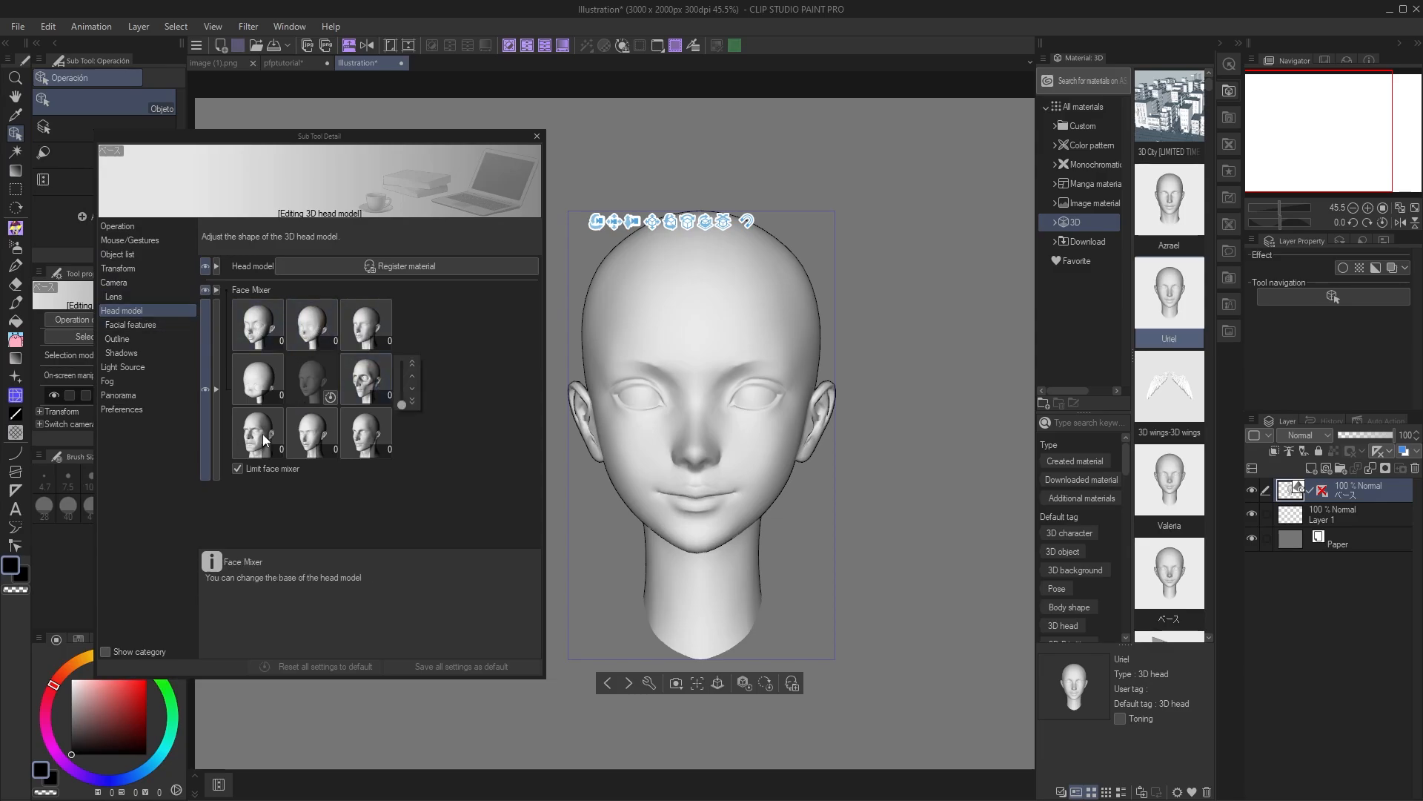
mouse_move(262, 433)
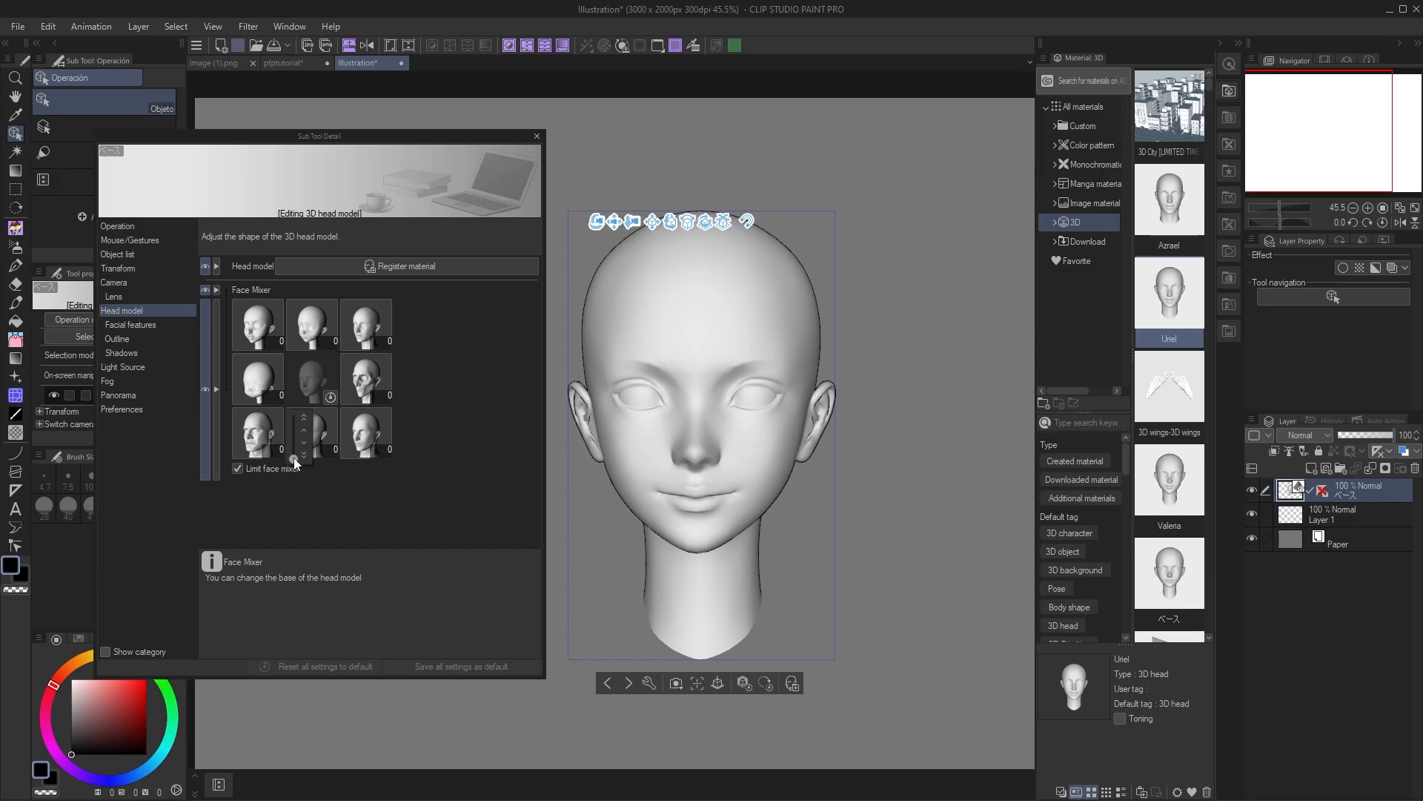
mouse_move(294, 457)
left_mouse_down()
mouse_move(323, 437)
mouse_move(314, 453)
left_mouse_up()
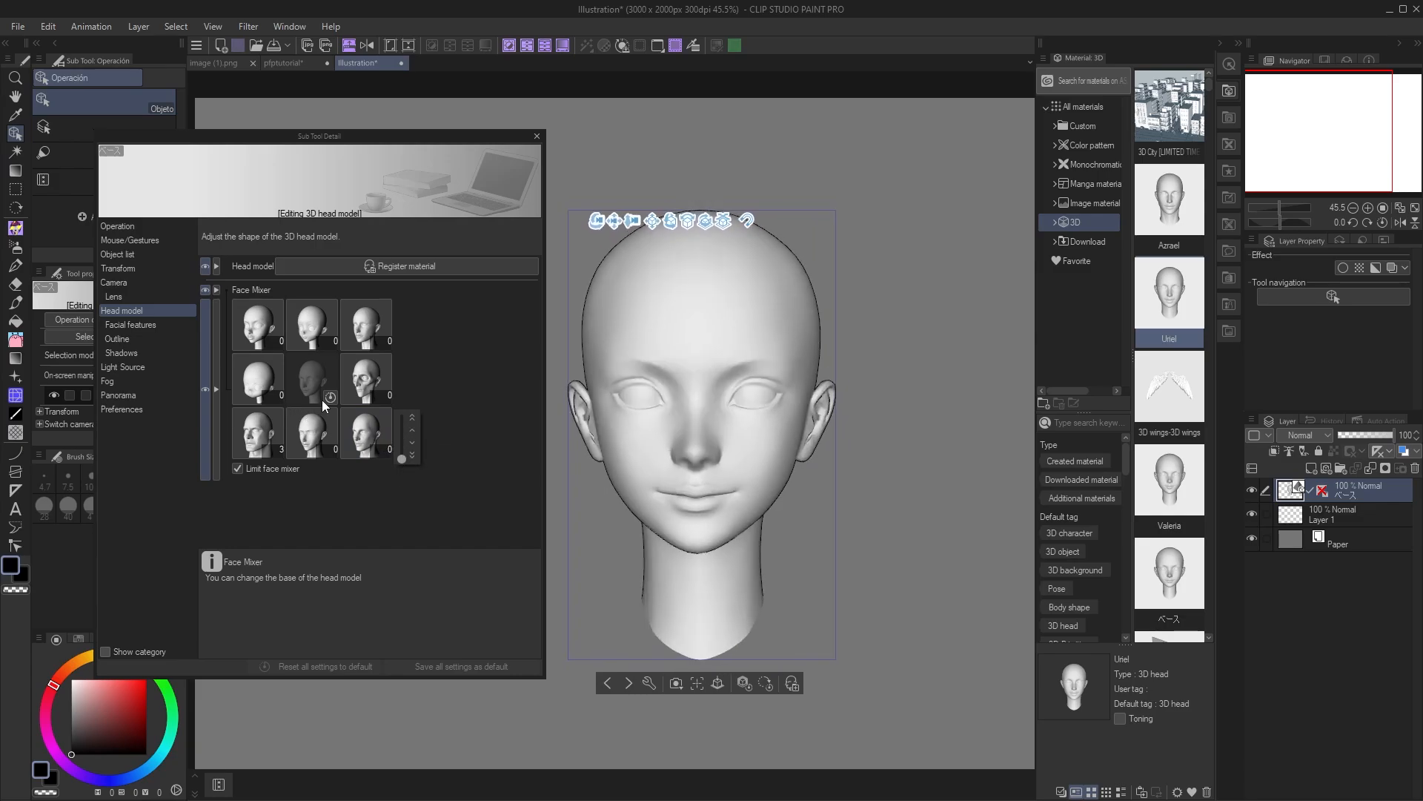
mouse_move(369, 392)
left_click_drag(402, 406, 439, 387)
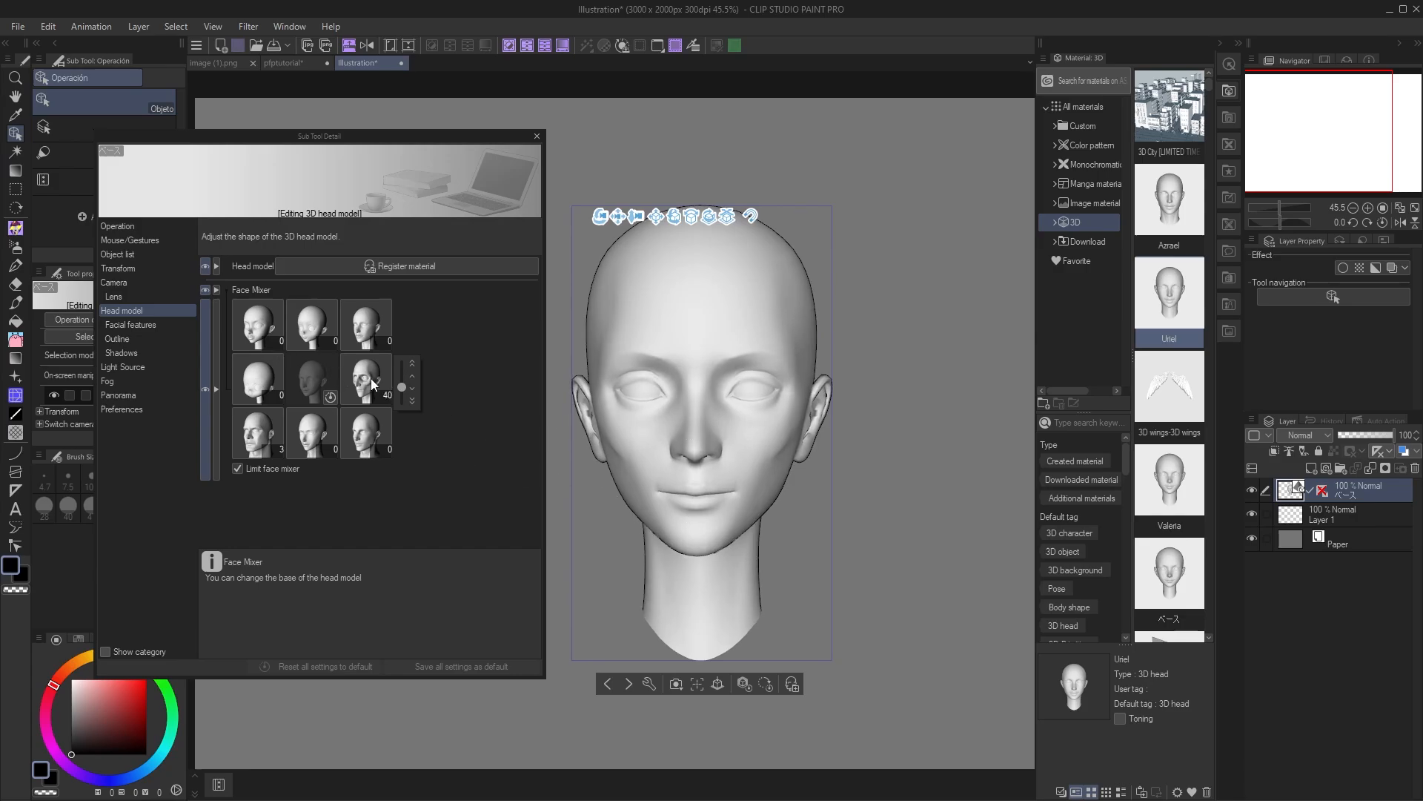
mouse_move(402, 386)
left_mouse_down()
mouse_move(405, 407)
mouse_move(421, 395)
left_mouse_up()
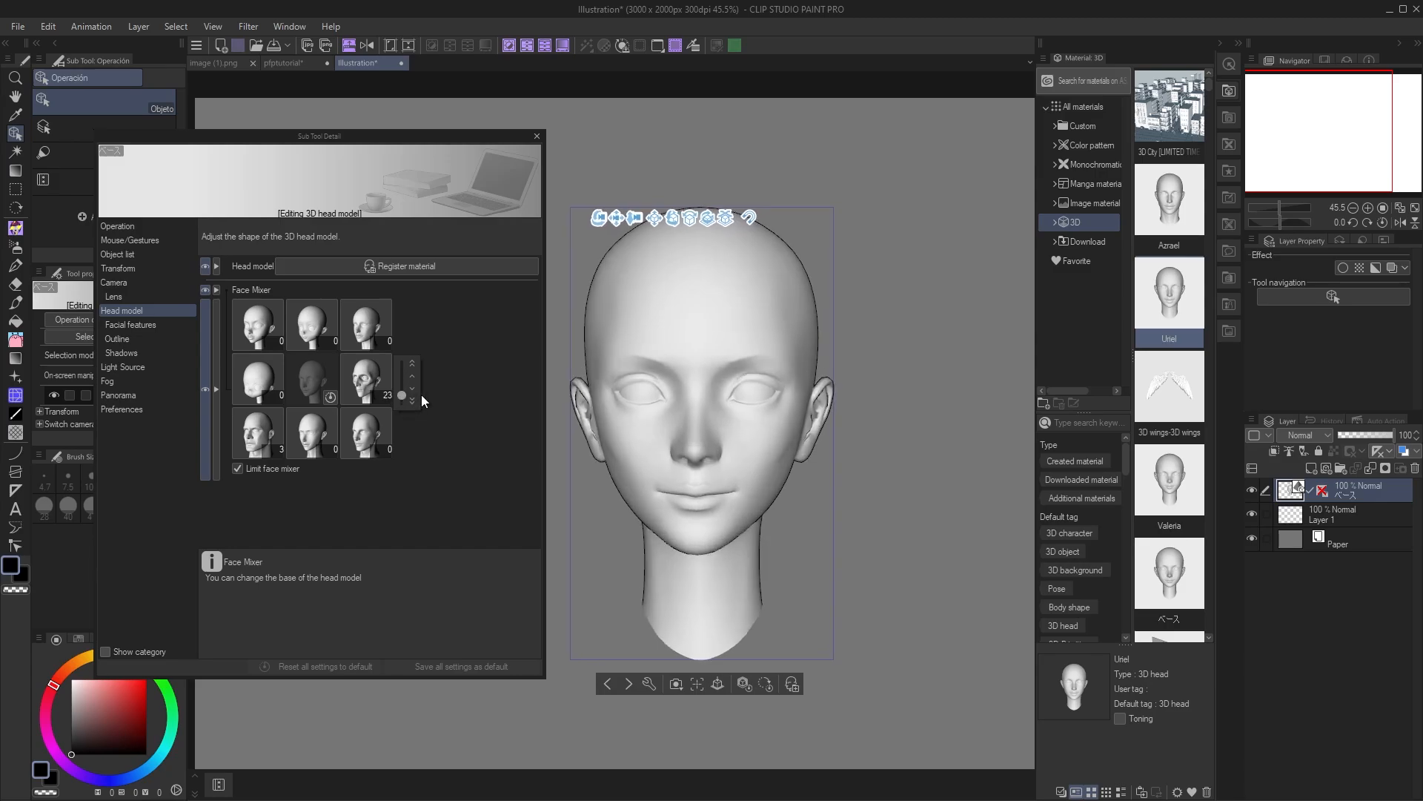
- Set the Face Mixer's second-row faces to 36 for the round infant-like head and 45 for the gaunt head
left_click(273, 387)
left_click_drag(291, 400, 308, 394)
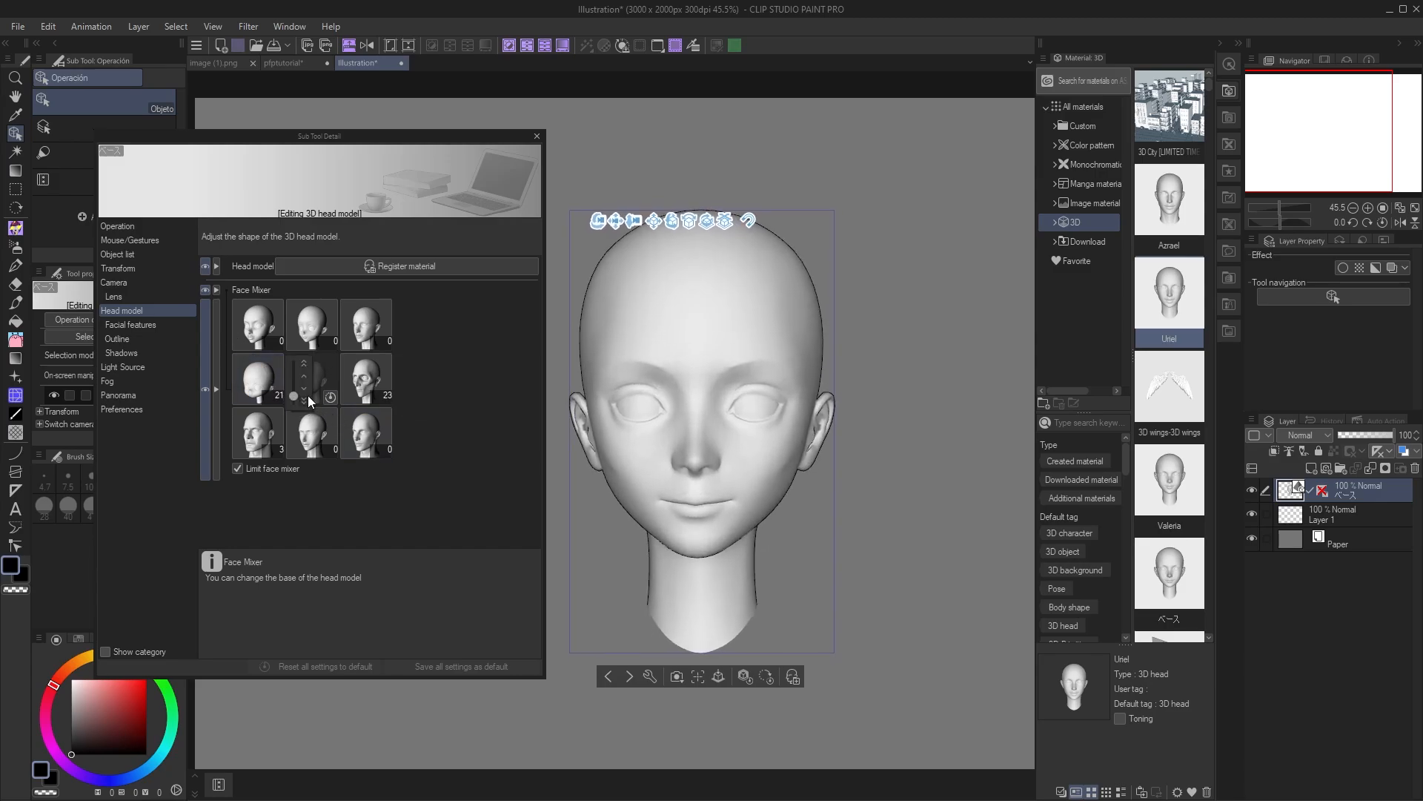
left_click(383, 383)
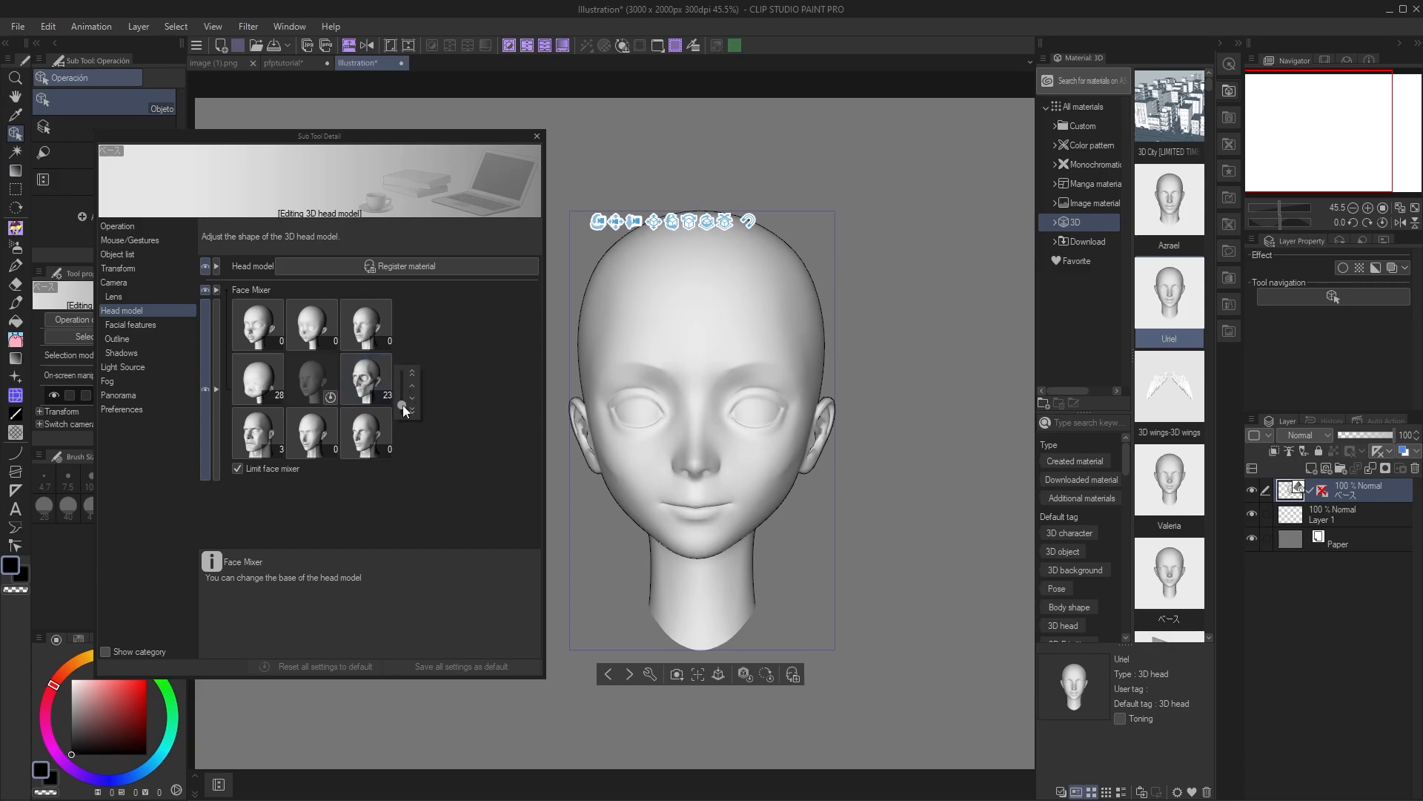
left_click_drag(403, 404, 416, 394)
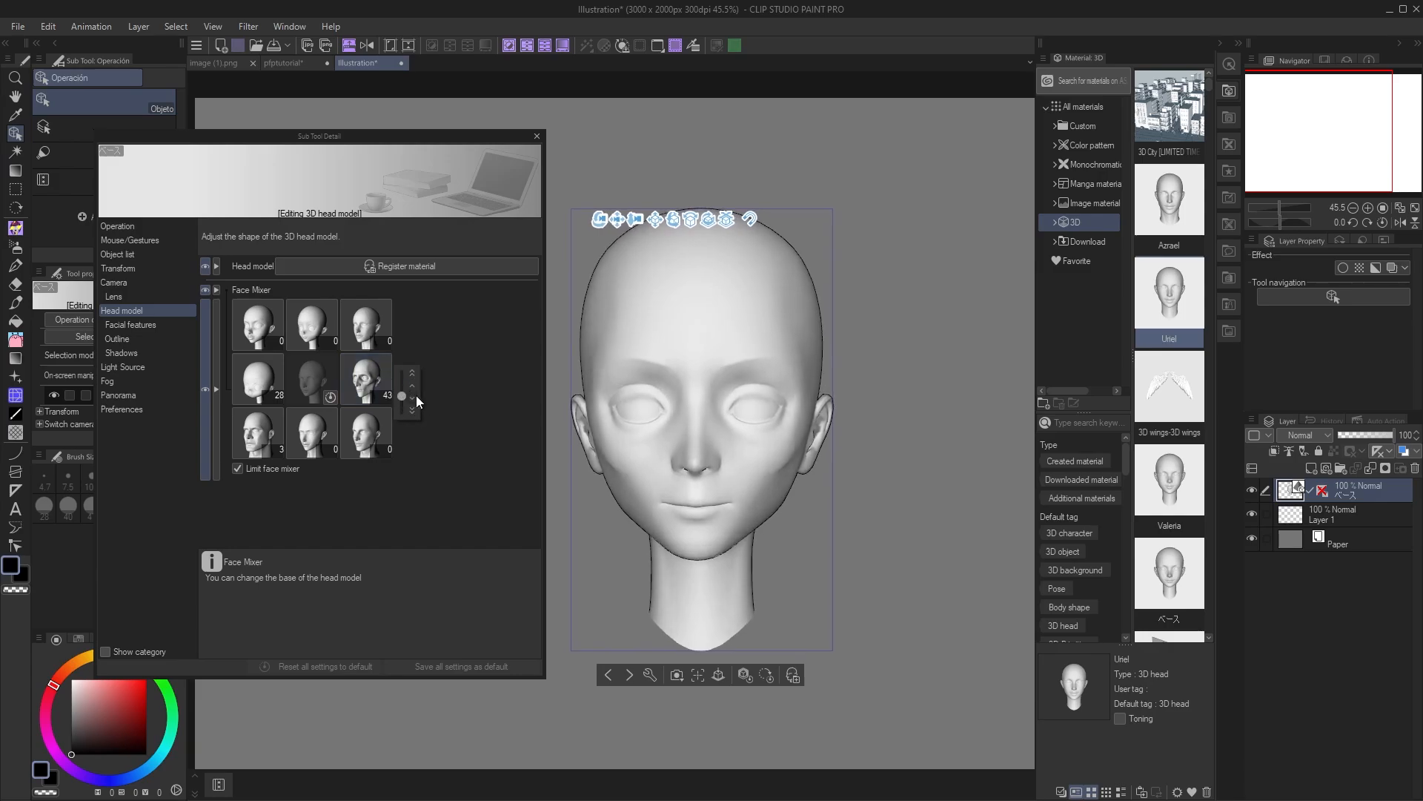
left_click(301, 401)
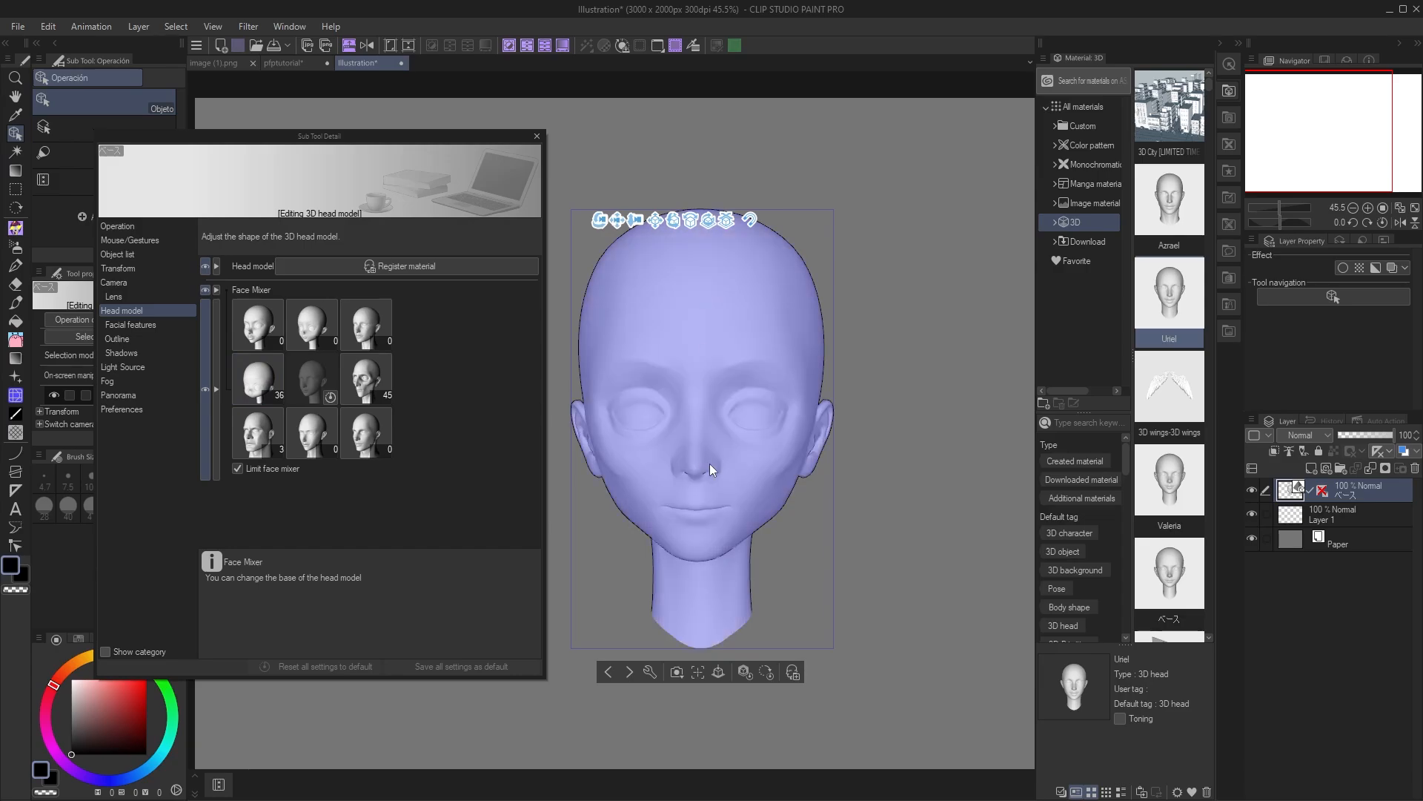
- Open the head model's Facial features settings
left_click(133, 327)
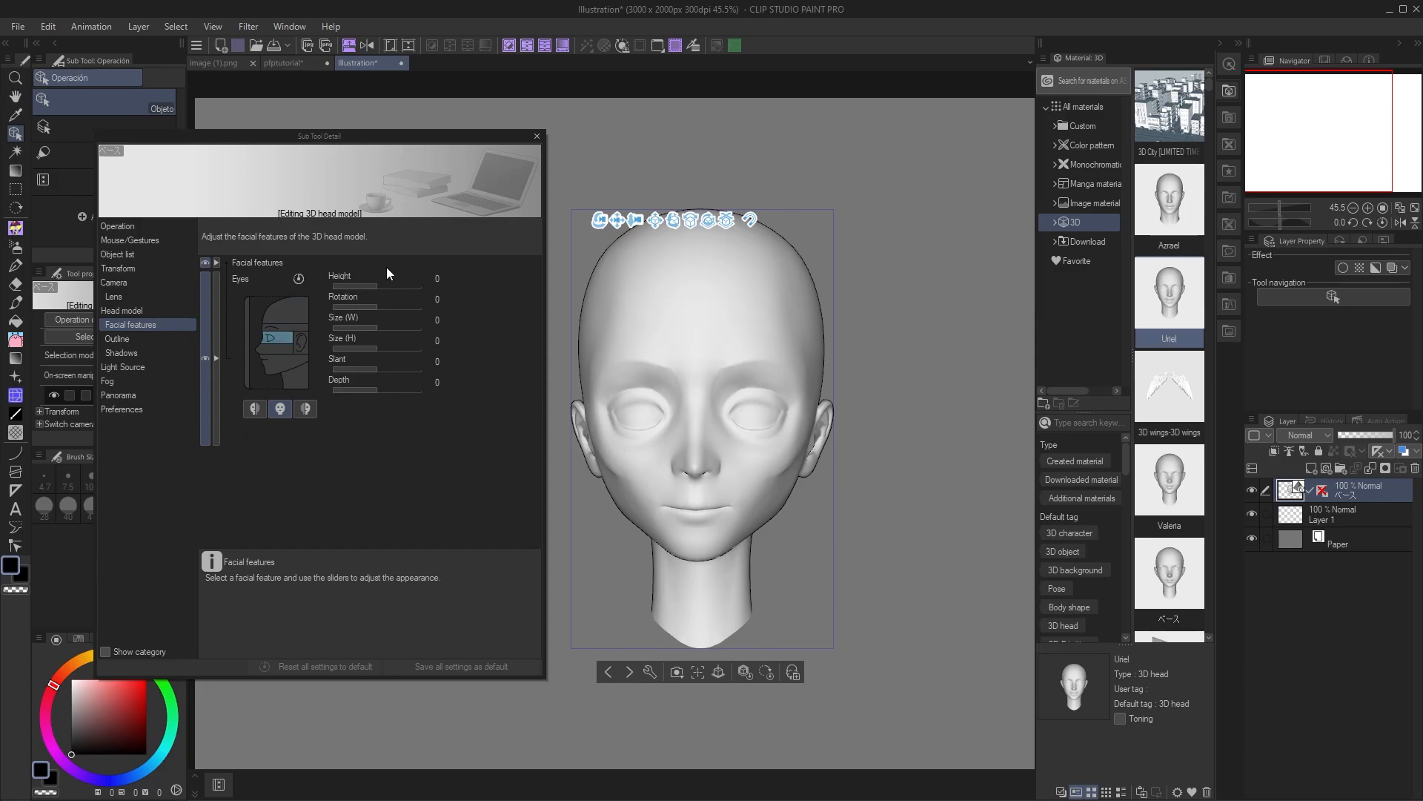
- Adjust the head model's eyes with height 17 and rotation 7, and fine-tune their slant and depth
mouse_move(381, 284)
left_mouse_down()
mouse_move(397, 285)
mouse_move(382, 311)
left_mouse_up()
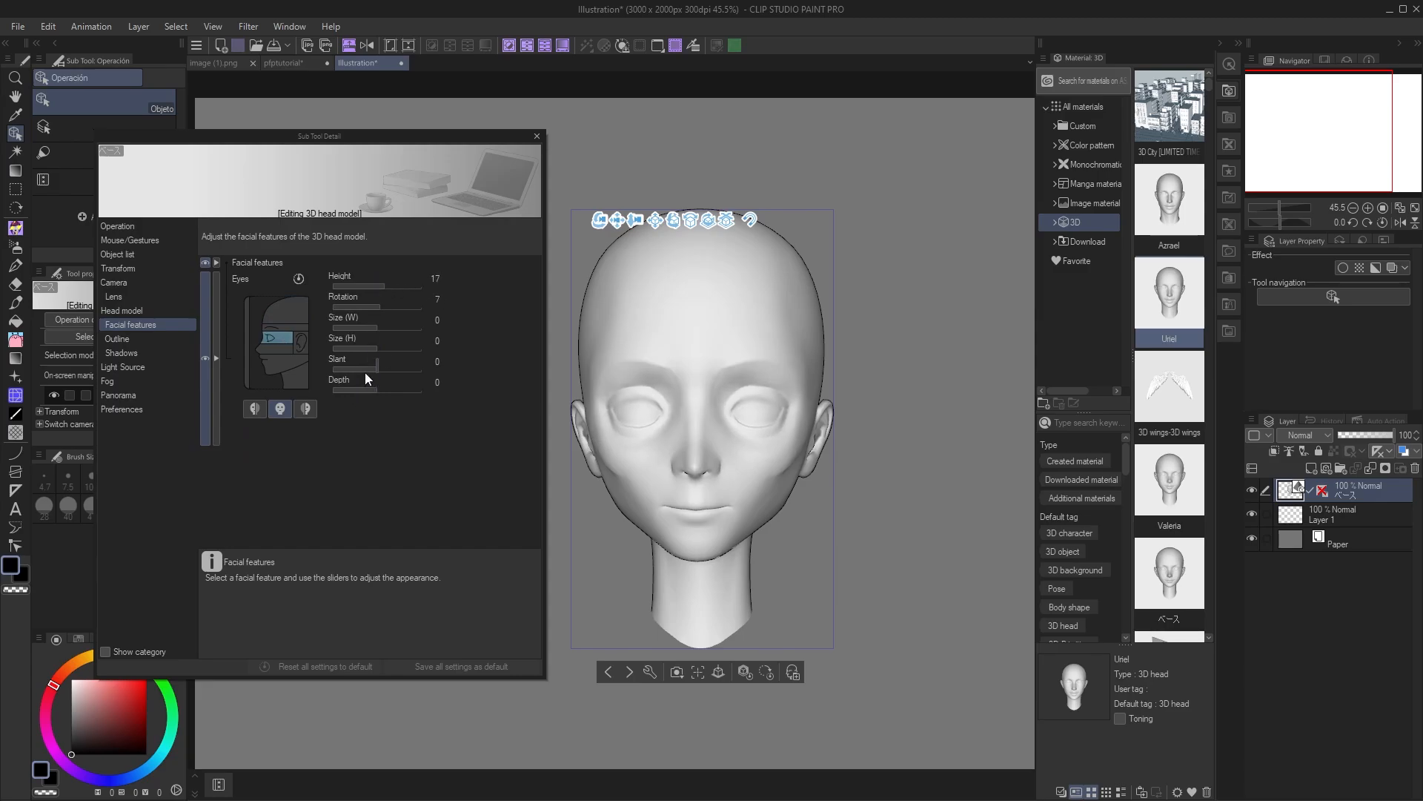
left_click_drag(365, 374, 379, 374)
mouse_move(374, 385)
left_mouse_down()
mouse_move(353, 399)
mouse_move(380, 398)
left_mouse_up()
- Adjust the tilt of the head model's mouth and reshape the facial region above the eyes
left_click(275, 380)
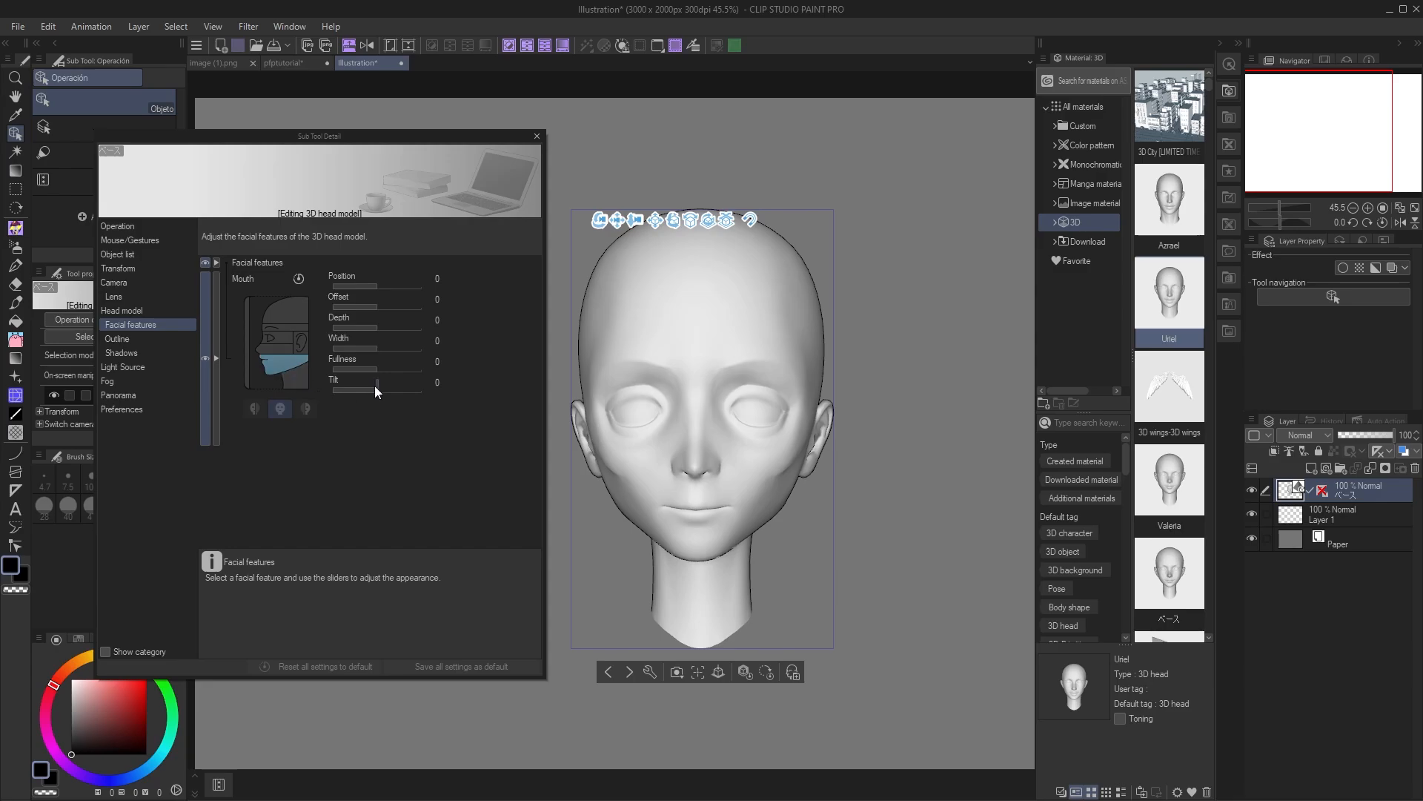
mouse_move(375, 387)
left_mouse_down()
mouse_move(393, 387)
mouse_move(371, 388)
left_mouse_up()
left_click(283, 318)
left_click_drag(378, 286, 385, 284)
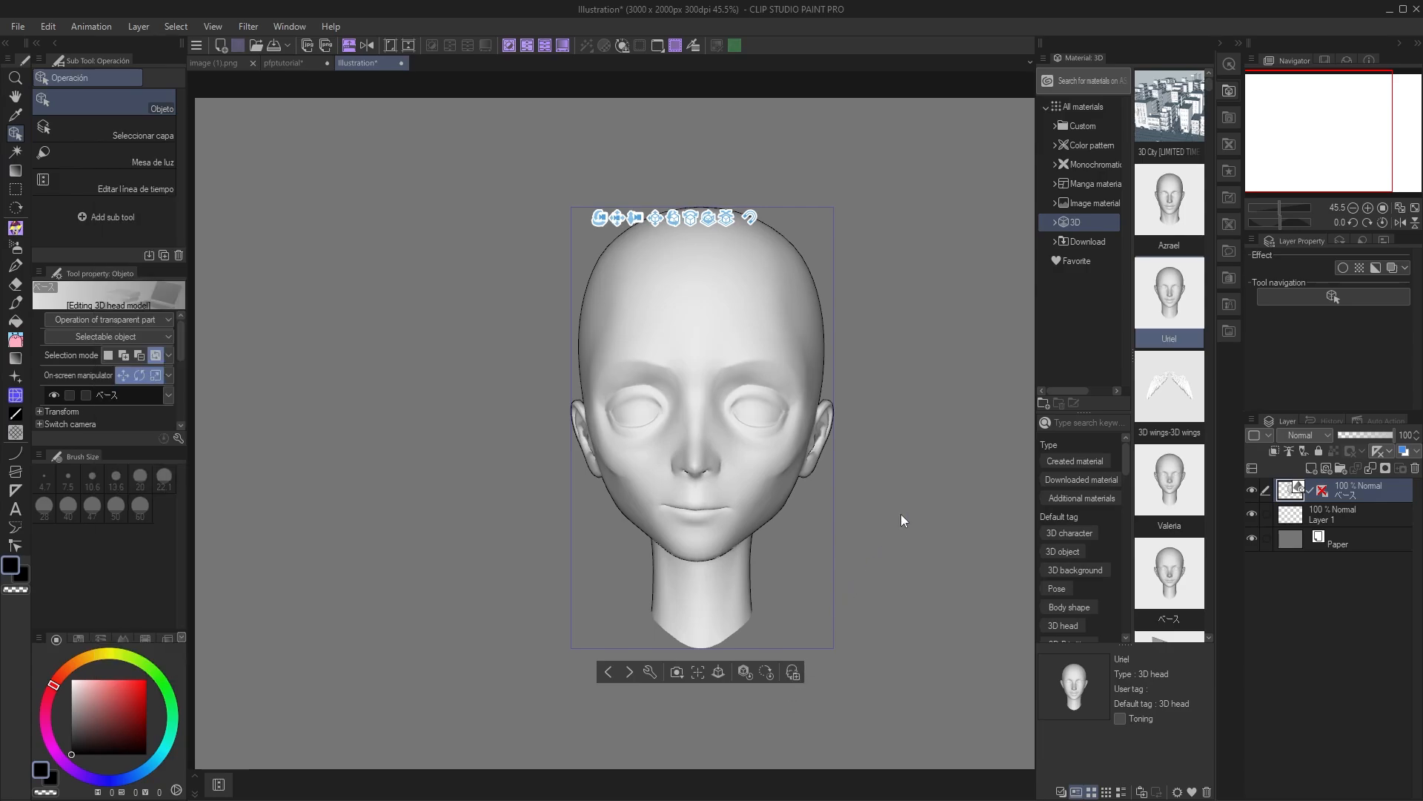
- Register the customised head model as a material named "Little guy" in the Head folder of the 3D materials
left_click_drag(901, 514, 867, 554)
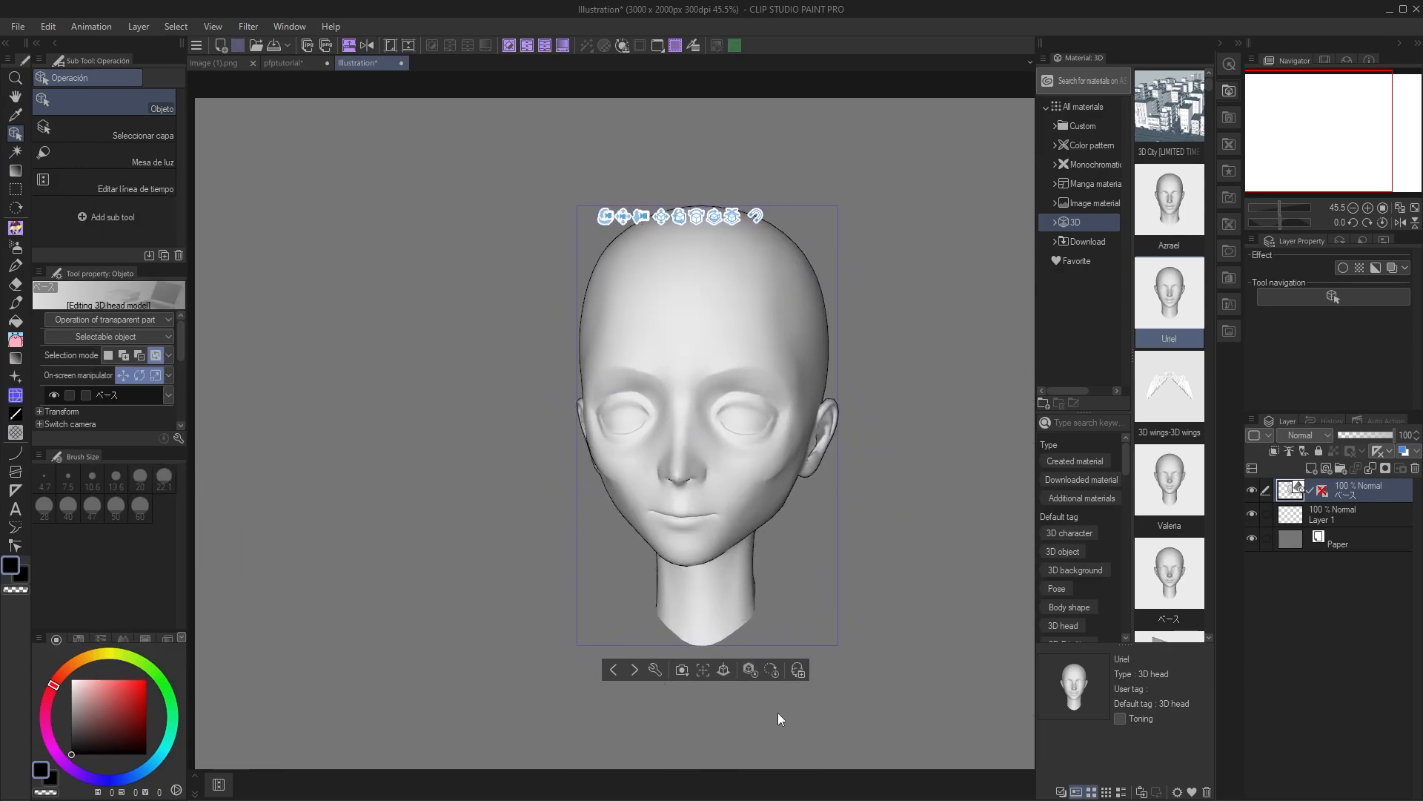
mouse_move(777, 713)
left_mouse_down()
mouse_move(767, 694)
mouse_move(797, 706)
left_mouse_up()
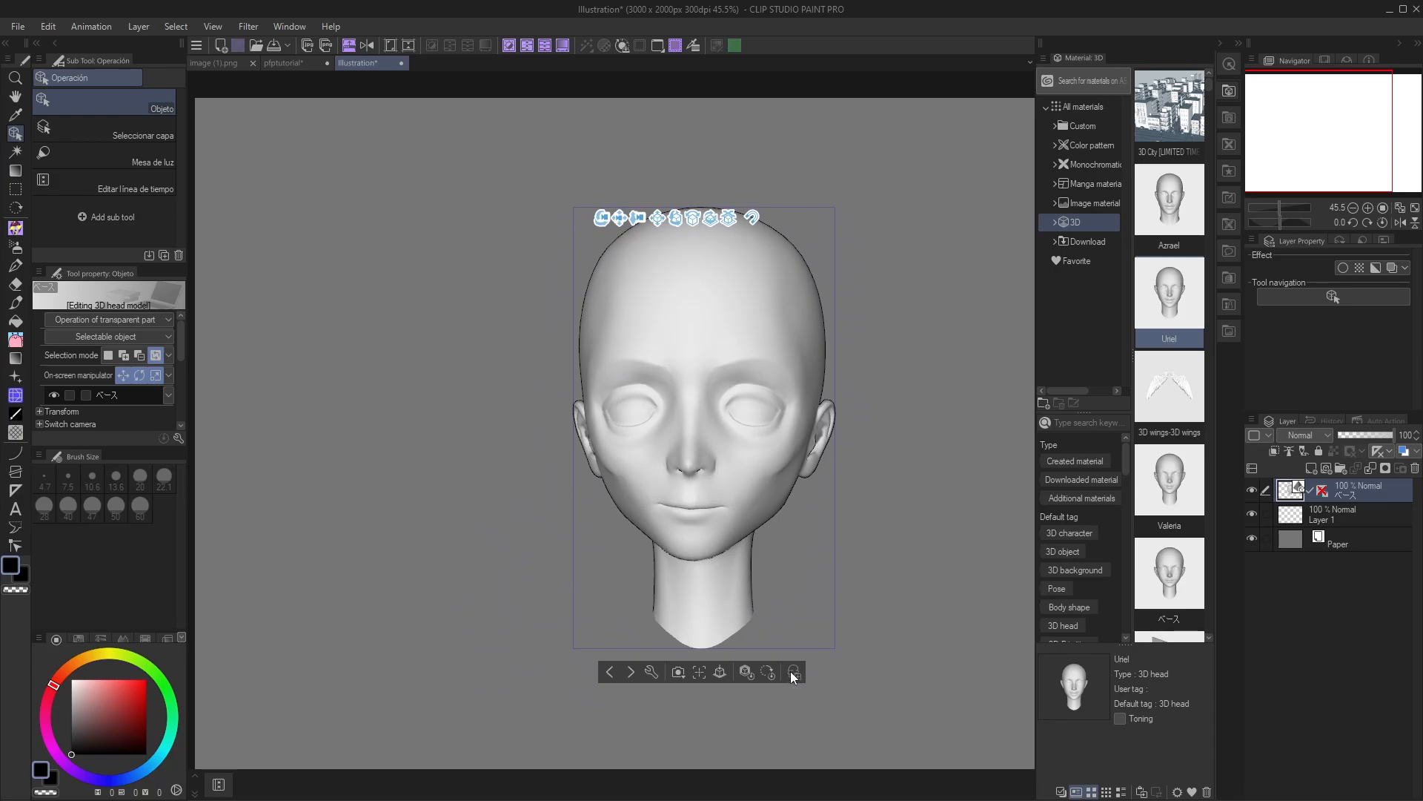
left_click(793, 672)
left_click_drag(496, 244, 386, 240)
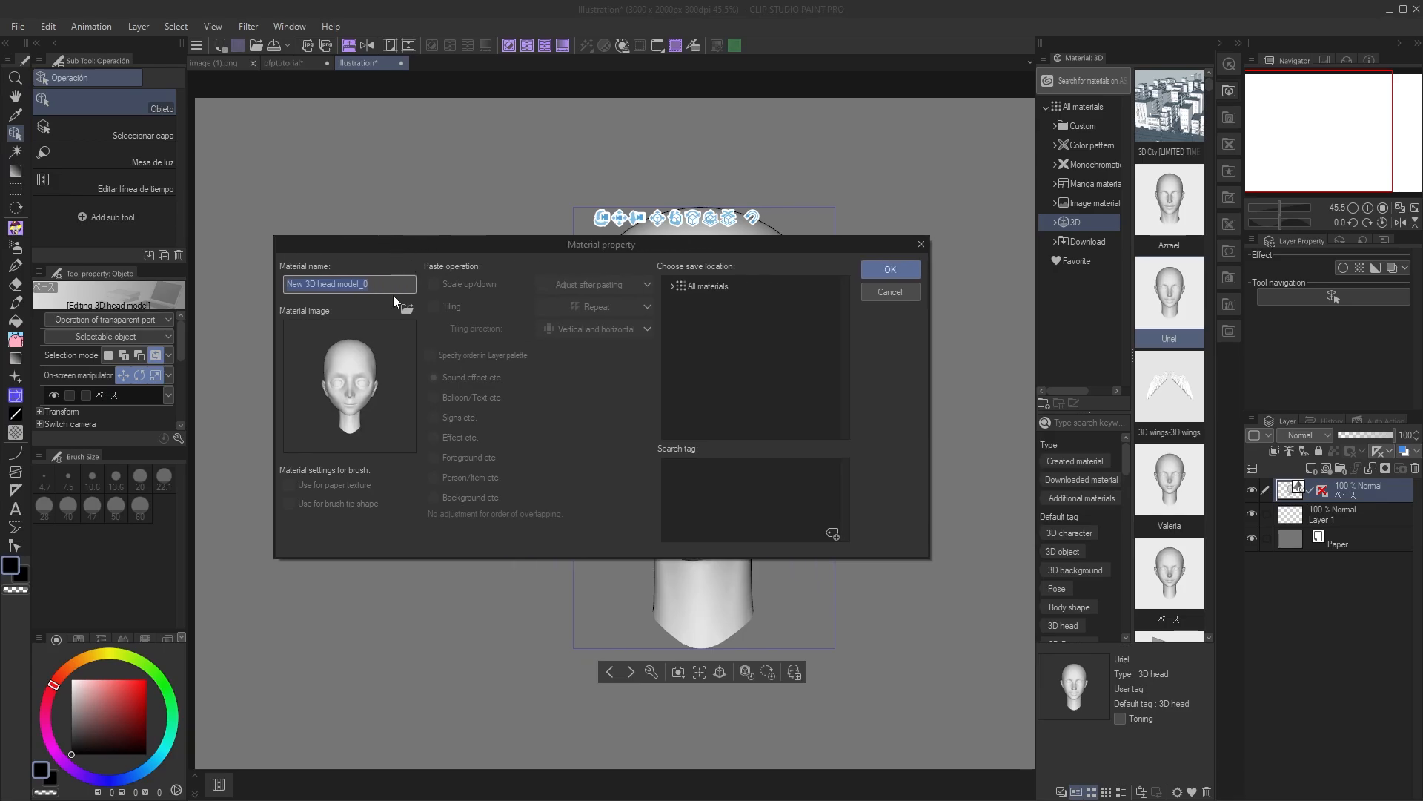
type("Little guy")
left_click(672, 286)
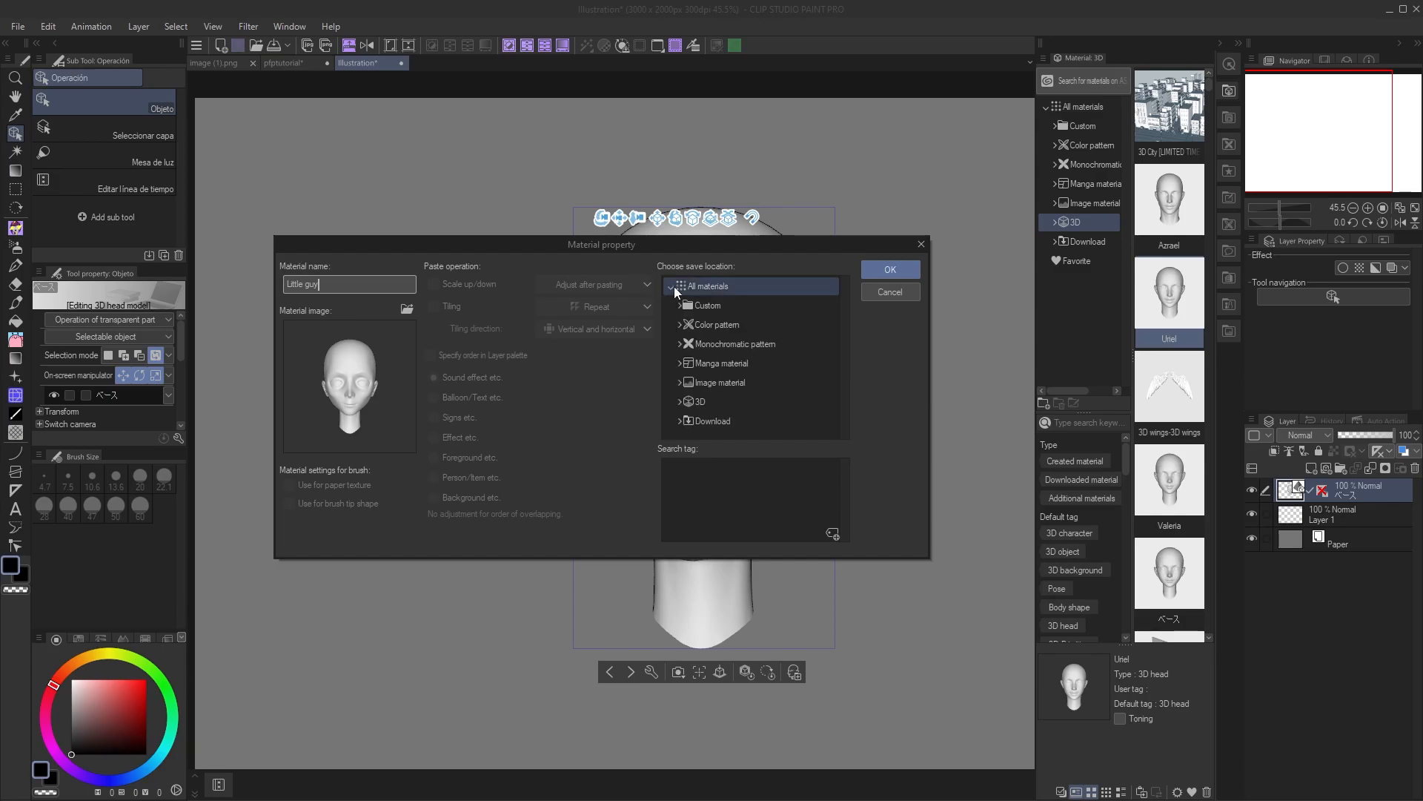
left_click(697, 405)
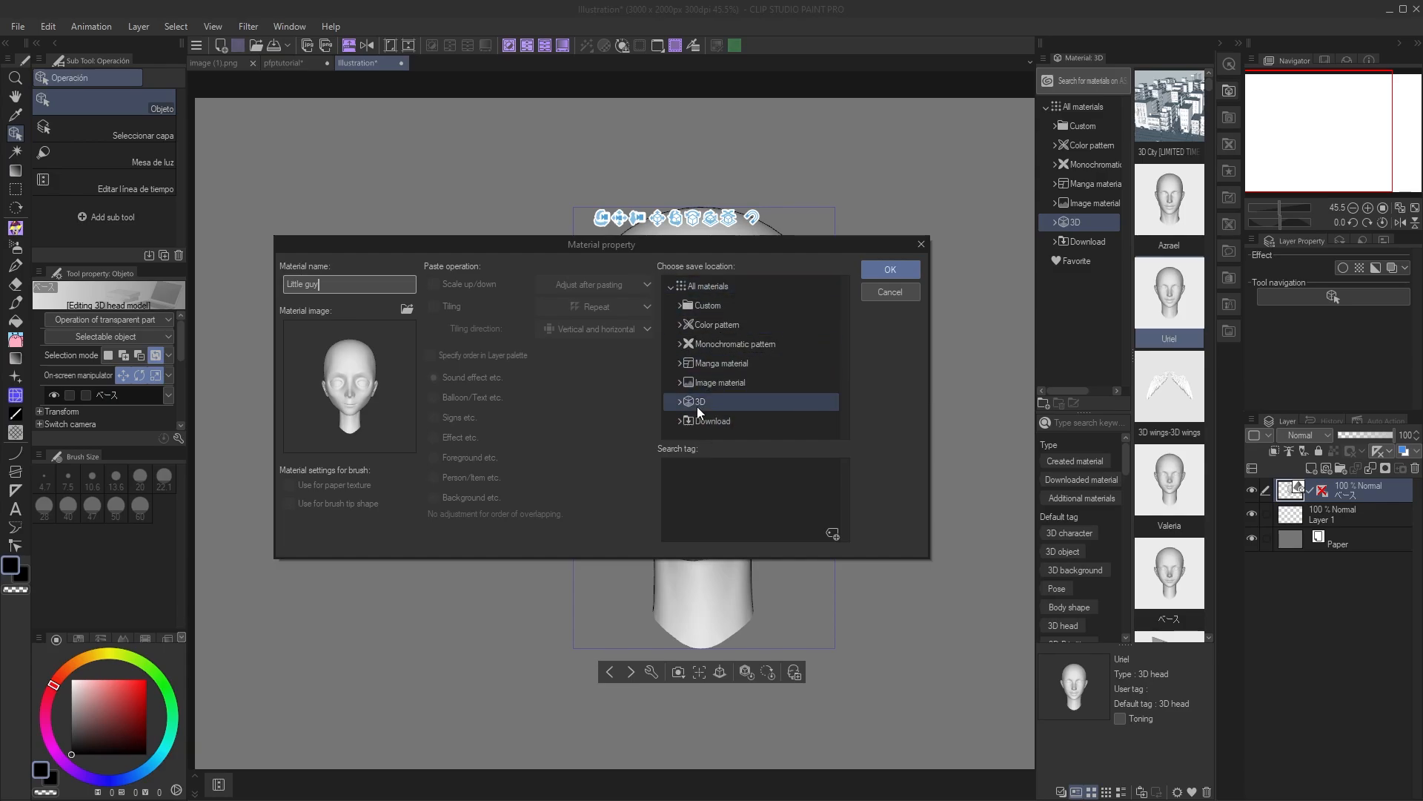
left_click(679, 401)
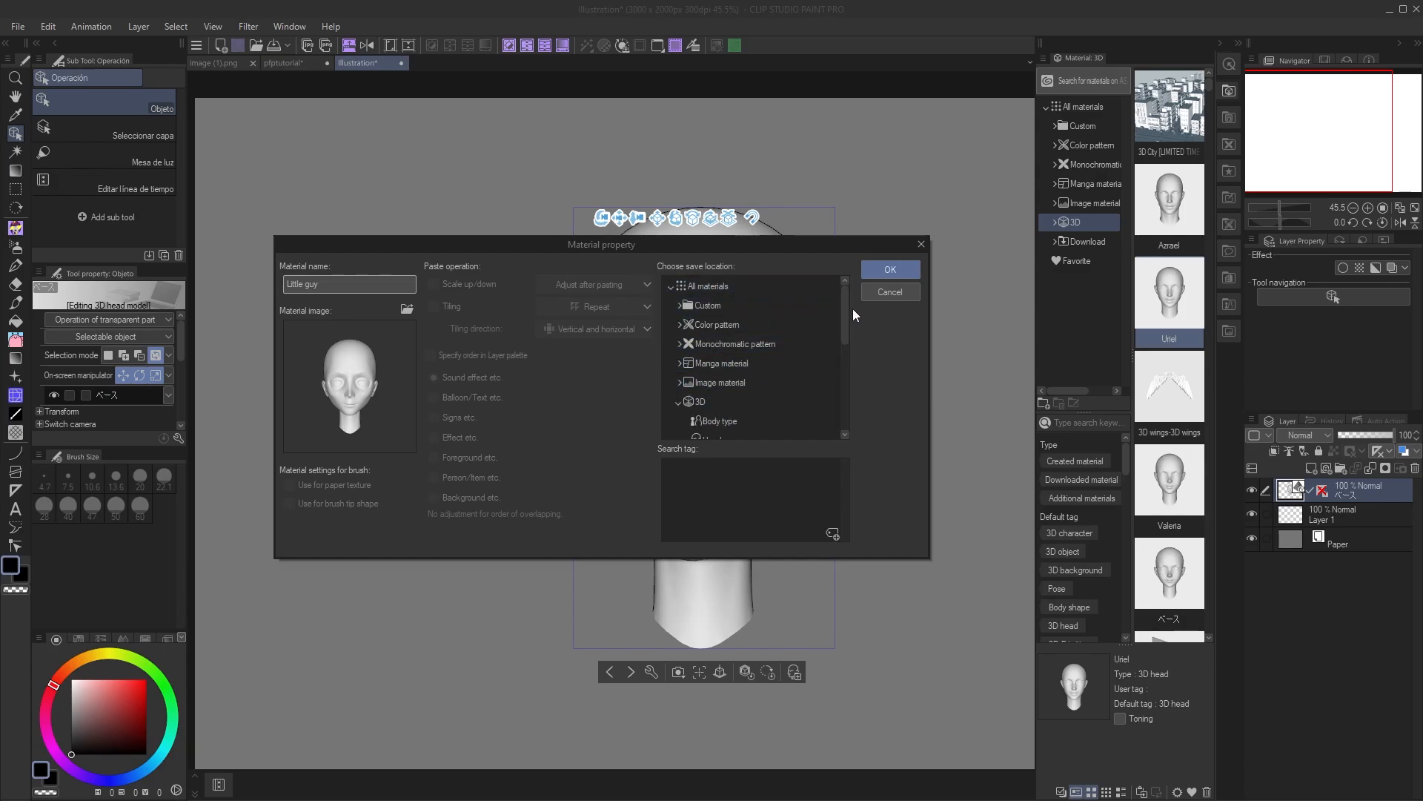
left_click_drag(853, 309, 850, 350)
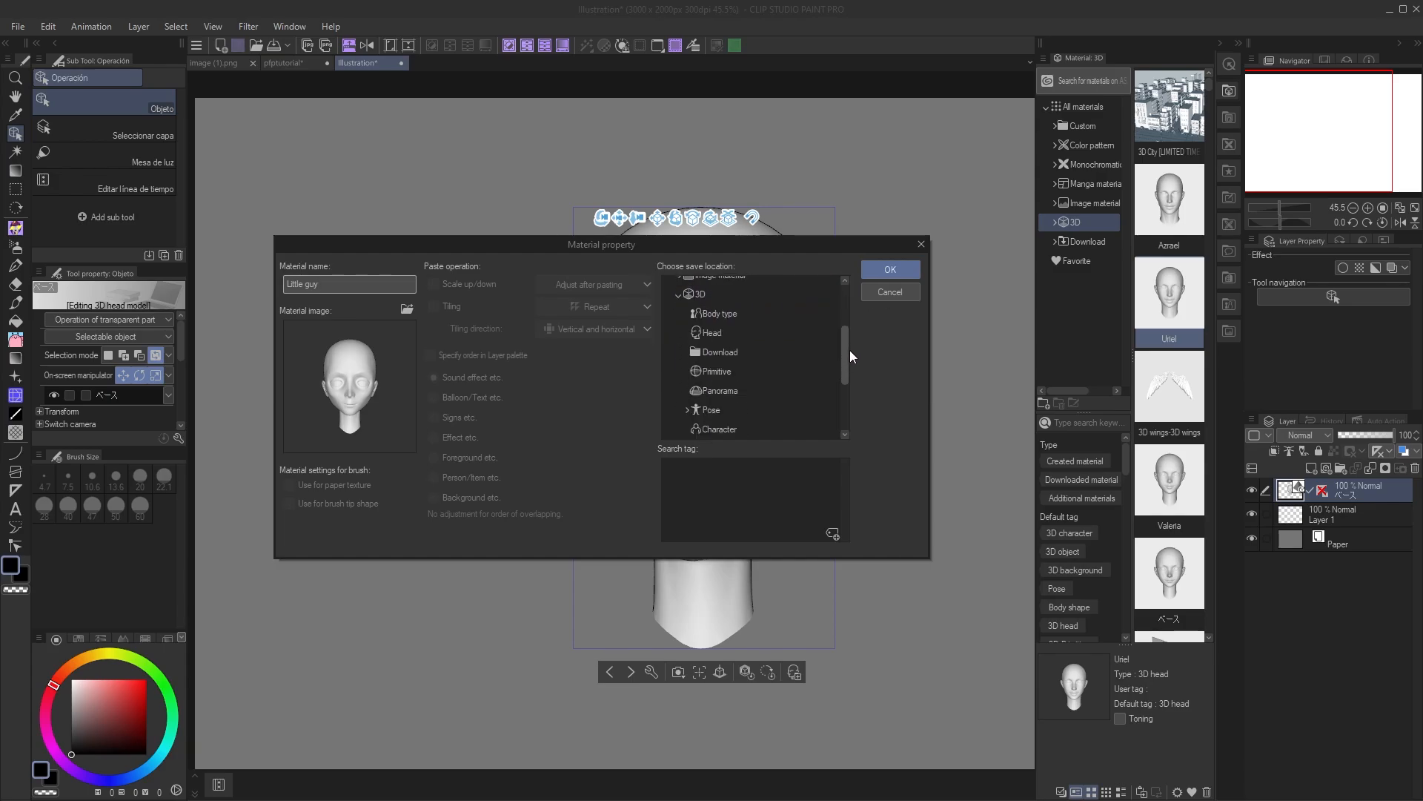
left_click(723, 332)
left_click(900, 272)
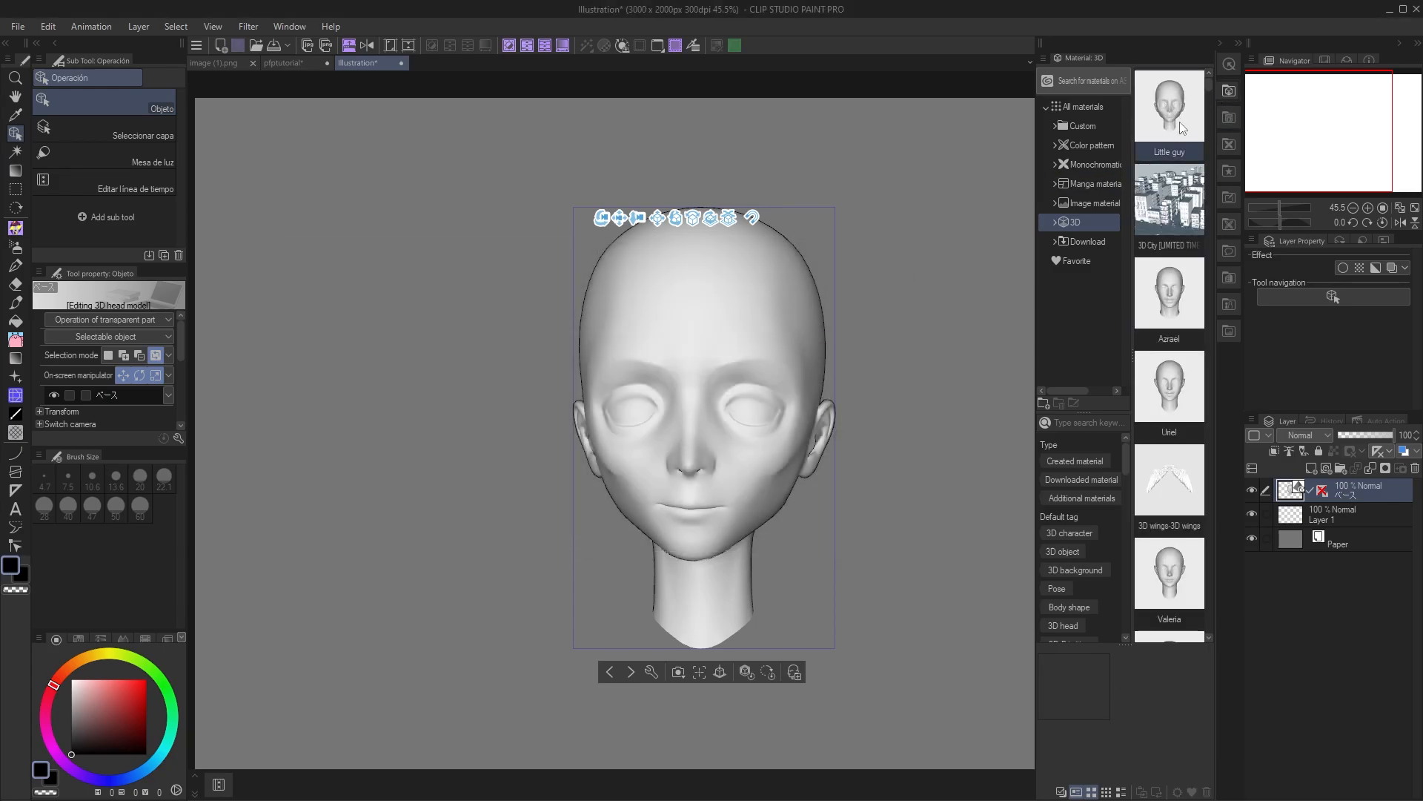
- Add the Little guy head material to the canvas beside the existing head and move it downward
left_click_drag(1180, 122, 383, 322)
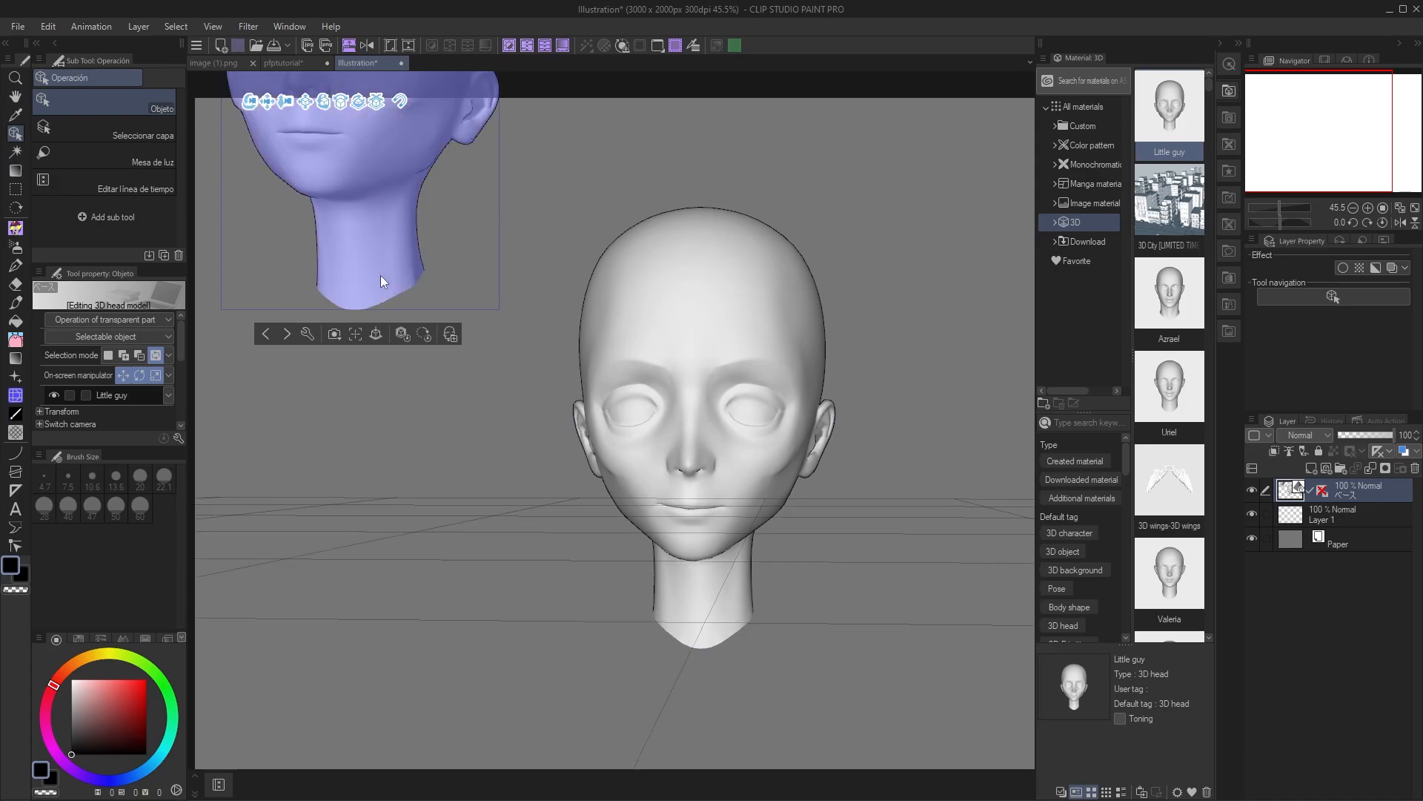
left_click(375, 205)
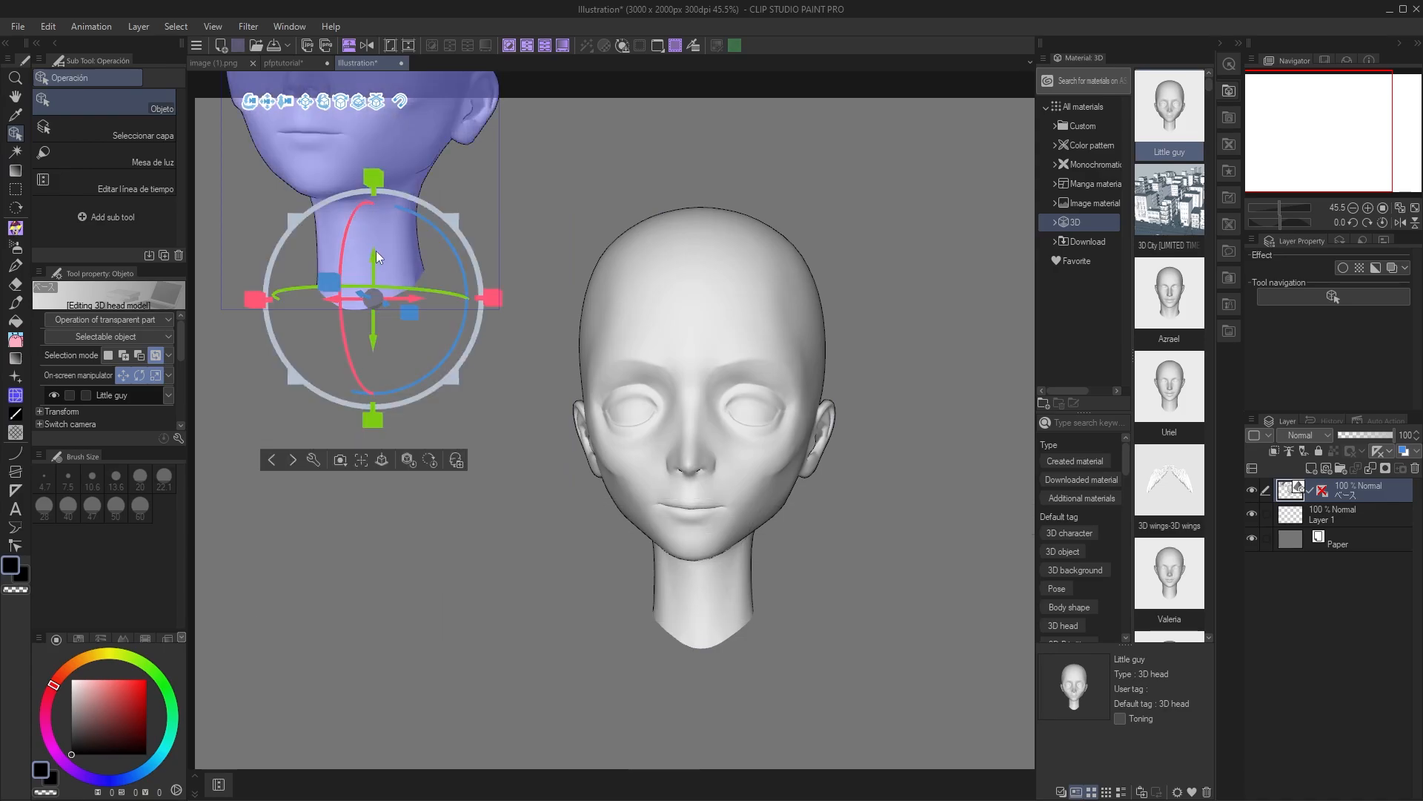
left_click_drag(376, 256, 440, 625)
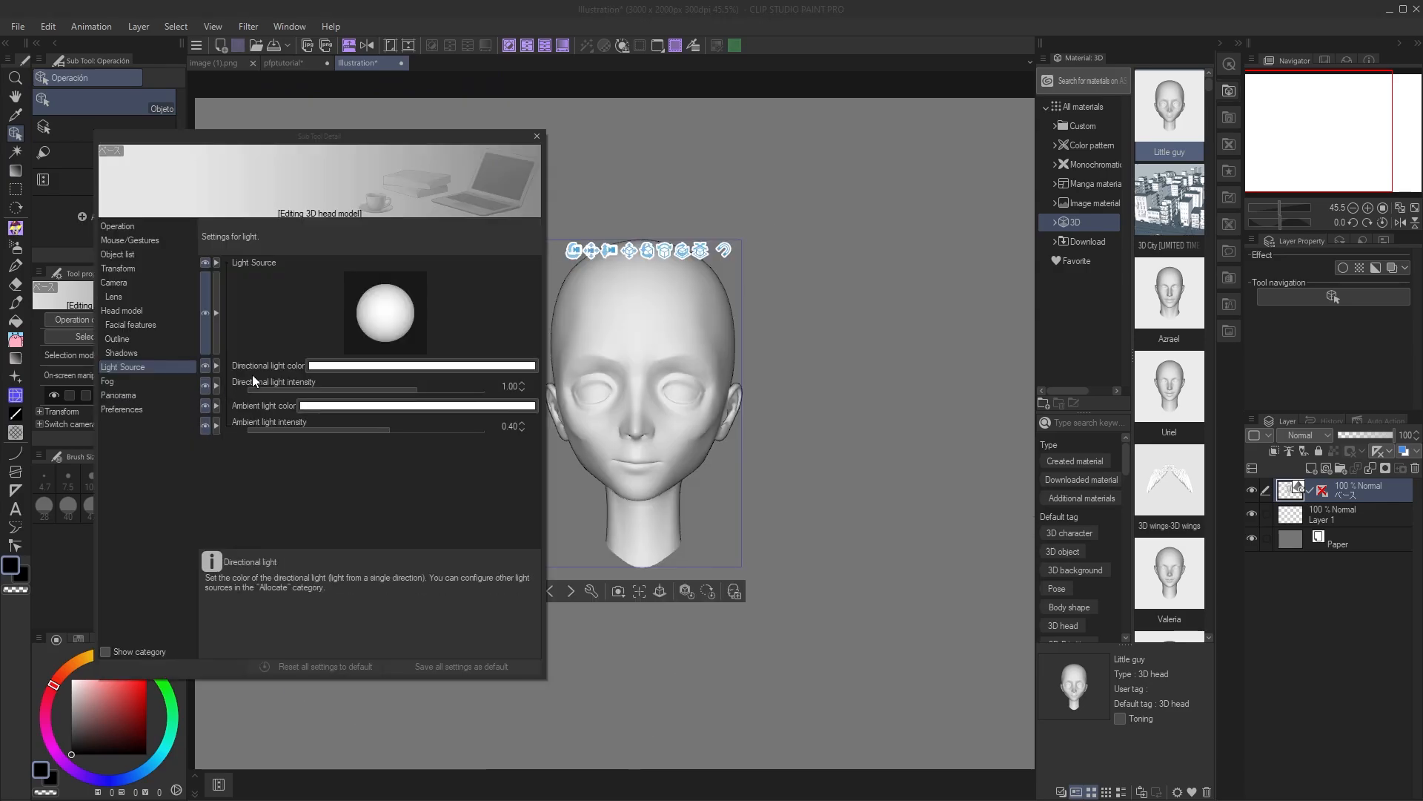
- Aim the head's directional light from the upper right, colour it light pink and set its intensity to 0.87
mouse_move(385, 321)
left_mouse_down()
mouse_move(371, 298)
mouse_move(394, 286)
mouse_move(419, 292)
mouse_move(425, 319)
mouse_move(428, 268)
mouse_move(401, 268)
mouse_move(402, 309)
mouse_move(373, 305)
mouse_move(398, 296)
left_mouse_up()
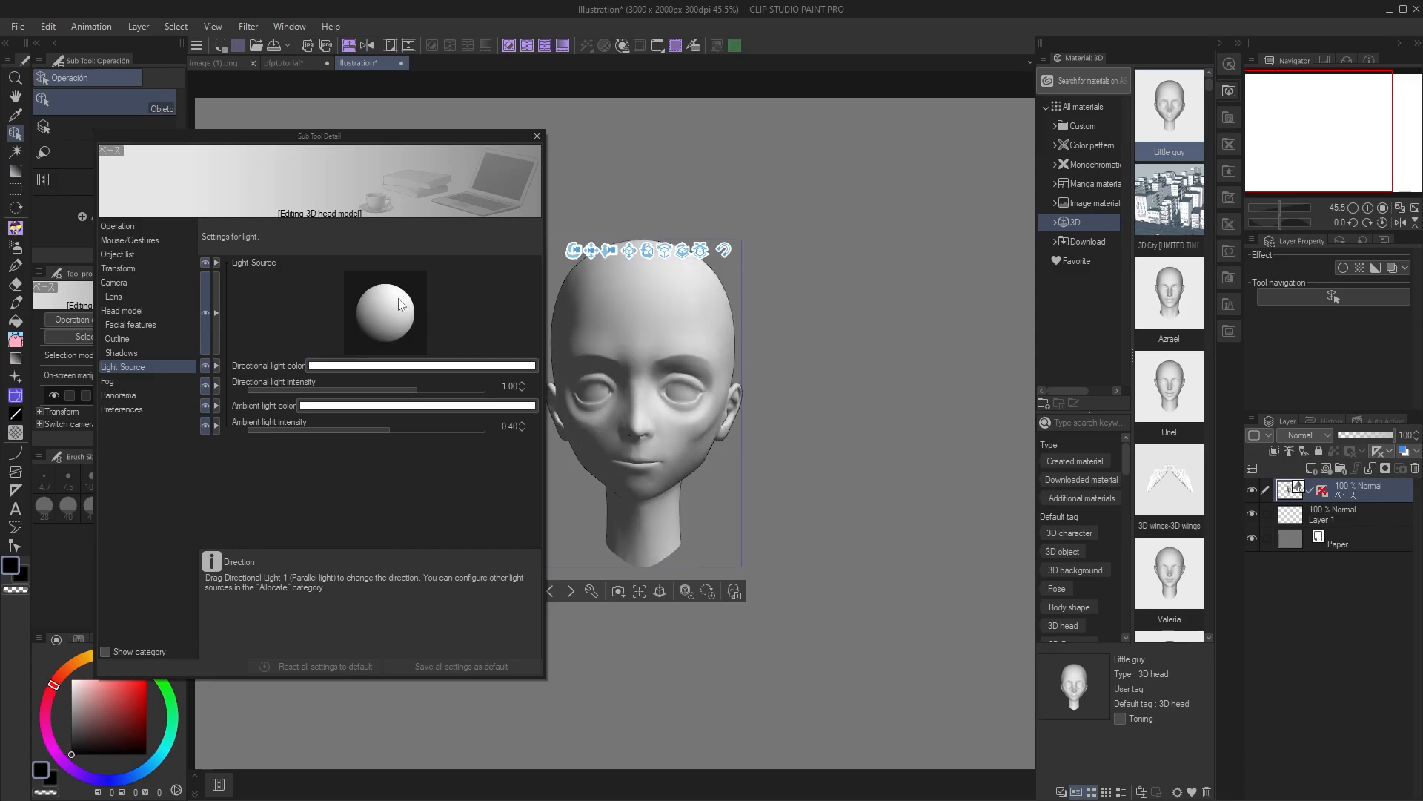
left_click(357, 365)
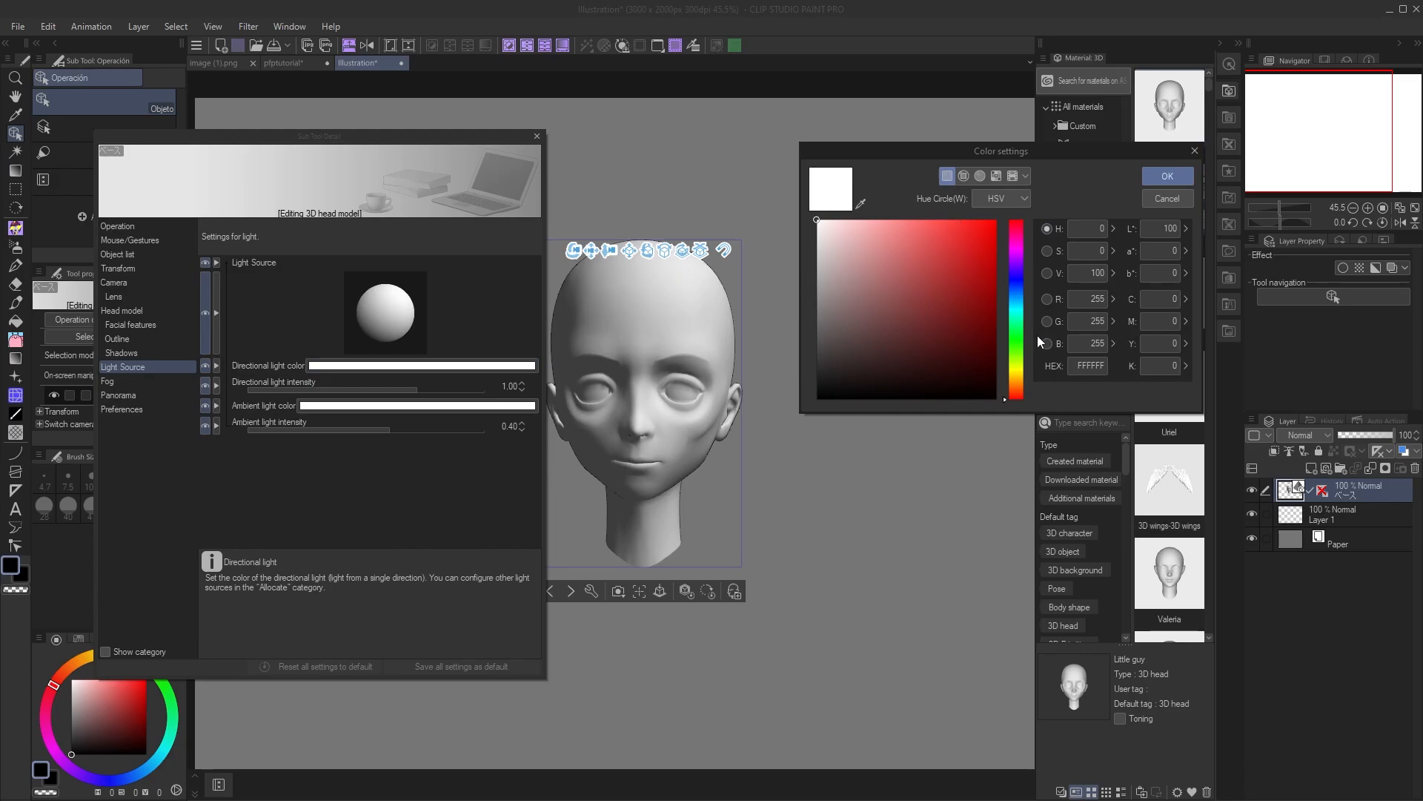
left_click(888, 223)
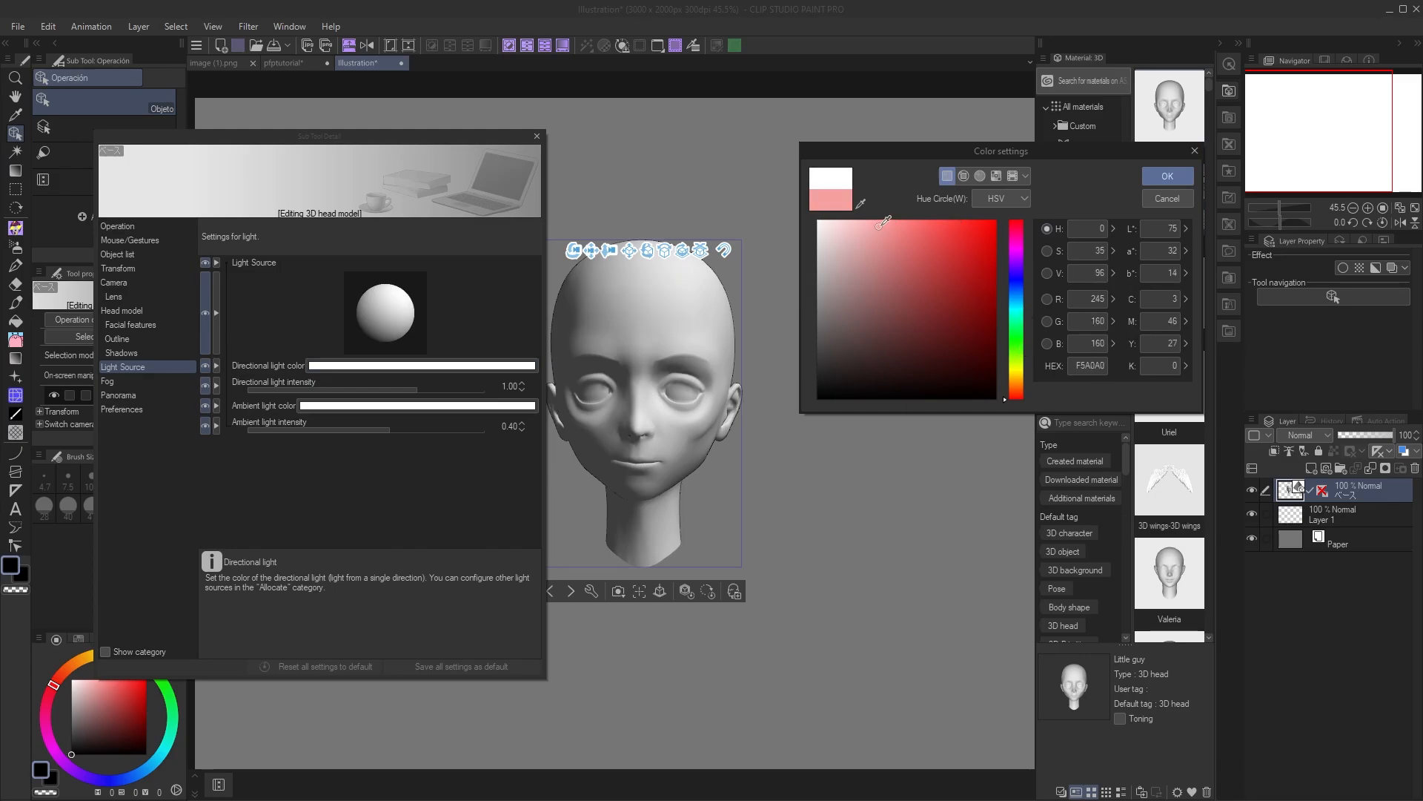
left_click(1153, 181)
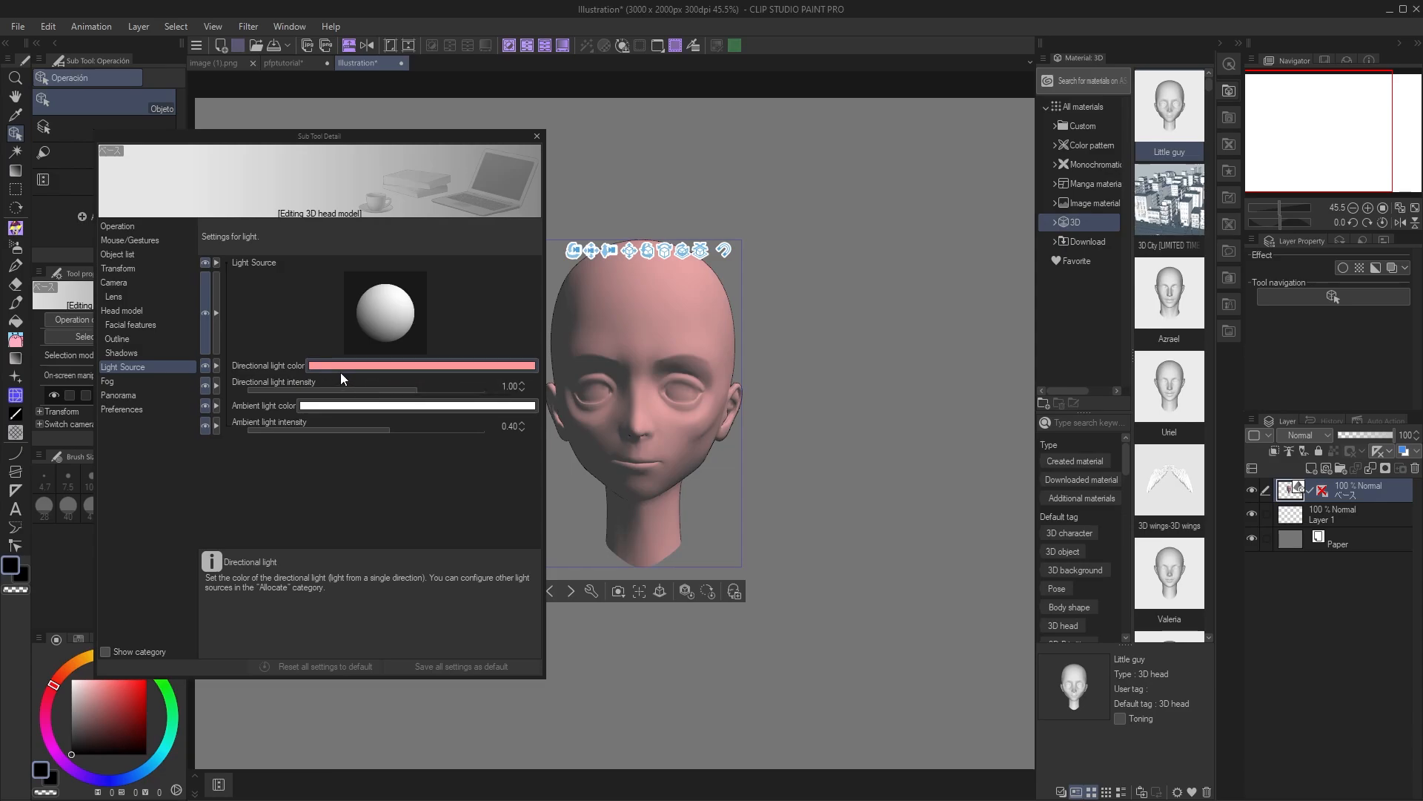
left_click(355, 384)
left_click_drag(362, 385, 412, 387)
- Set the ambient light colour of the head model to the muted teal 4A8892
left_click(301, 407)
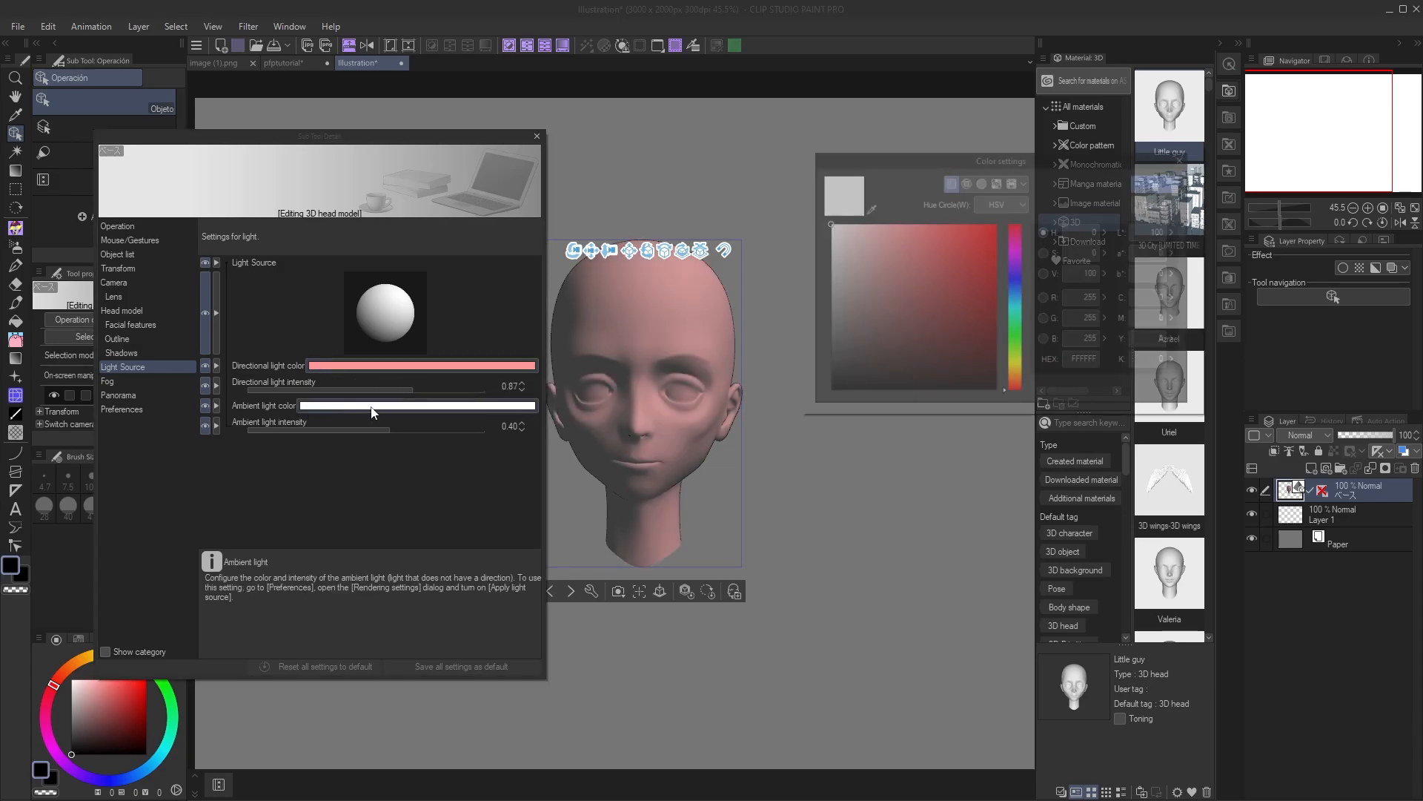
left_click(1011, 310)
left_click(899, 219)
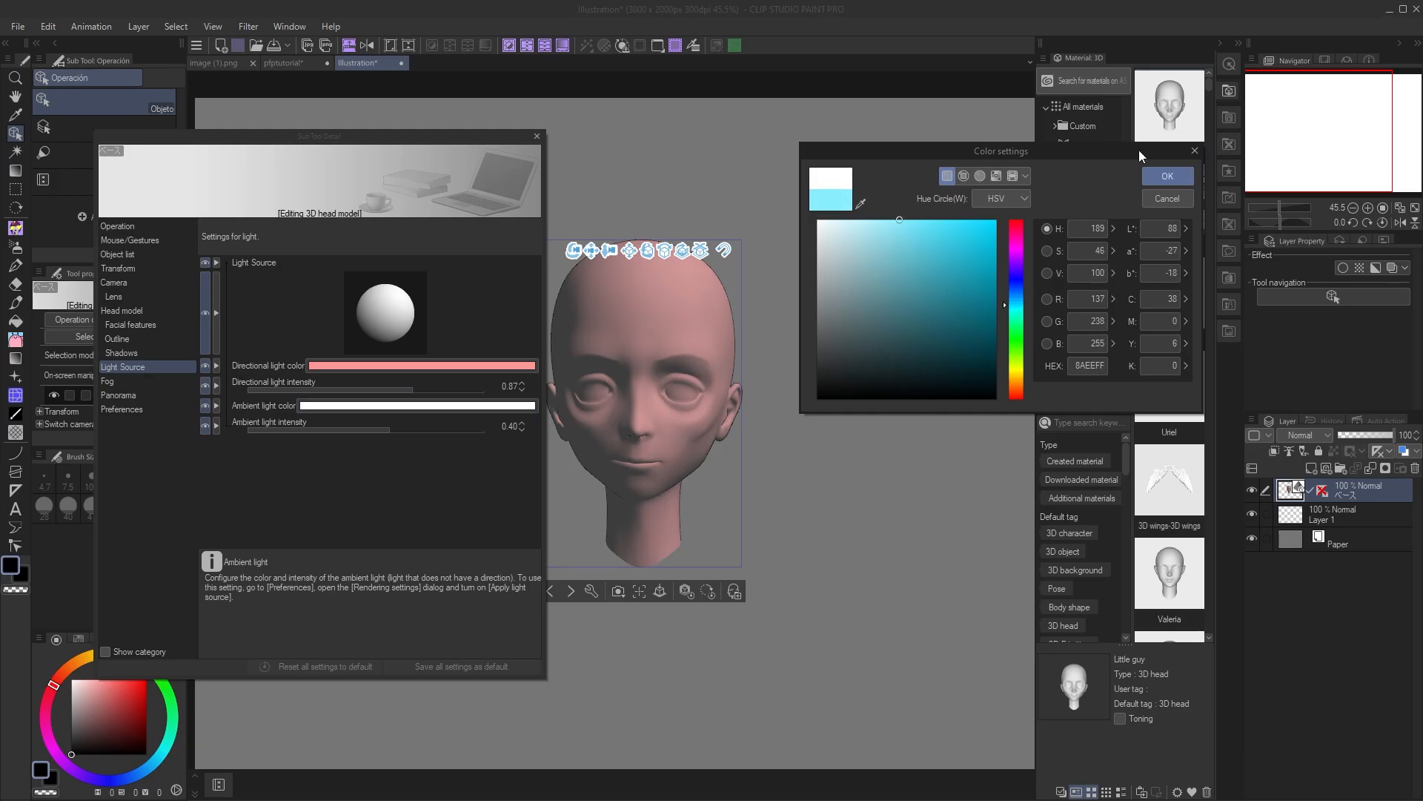
left_click(906, 295)
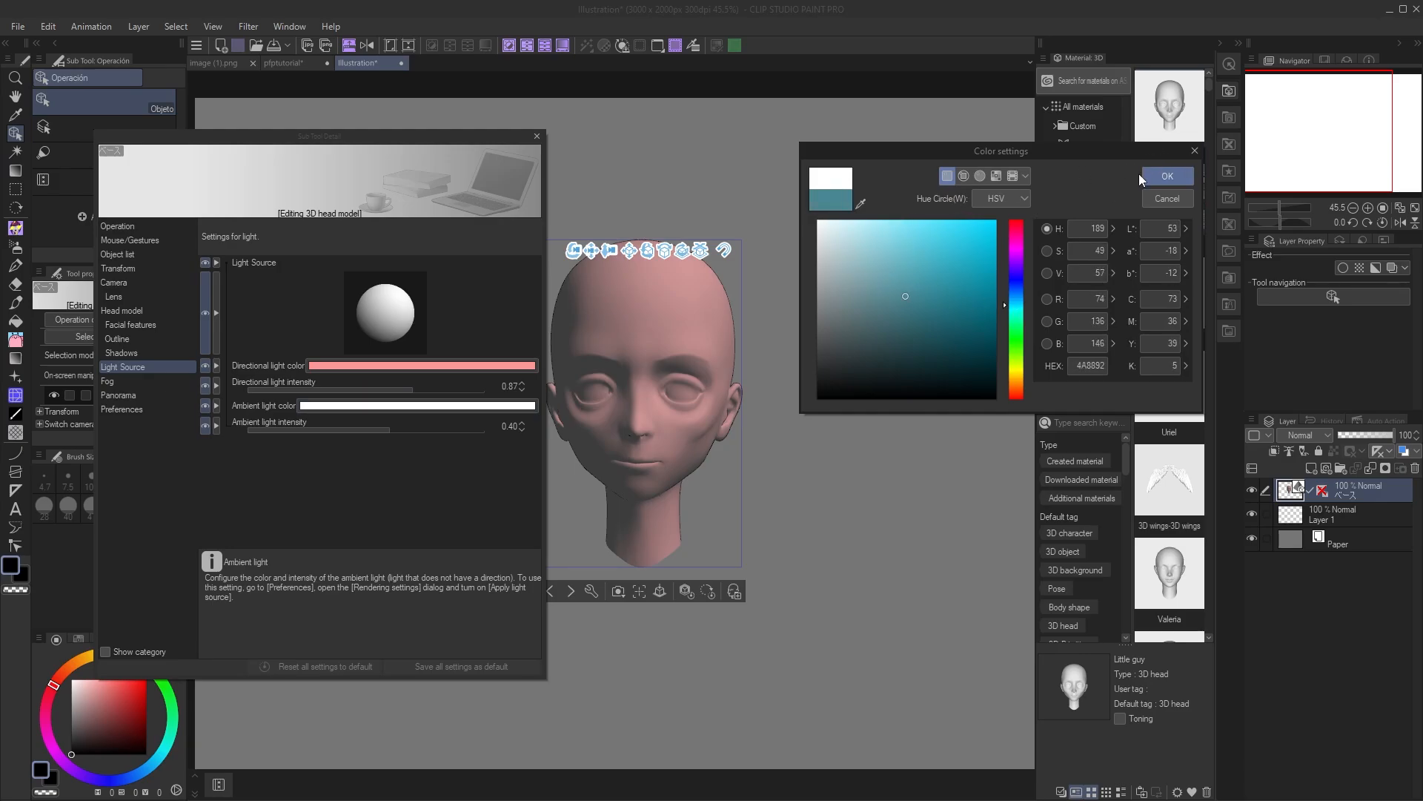
left_click(1166, 175)
- Change the ambient light colour to the brighter, more saturated cyan 3BBBD0
left_click(359, 409)
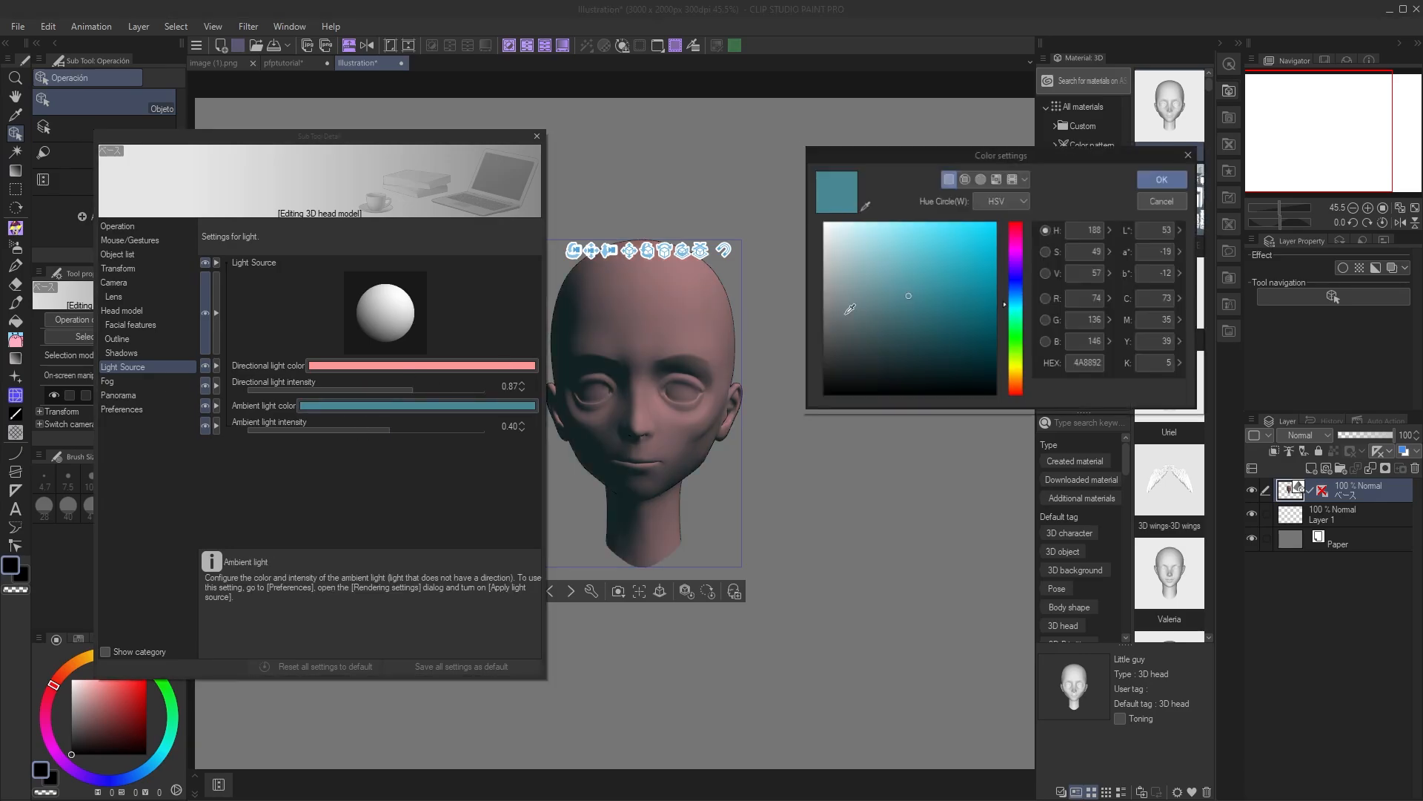
left_click(945, 253)
left_click(1166, 178)
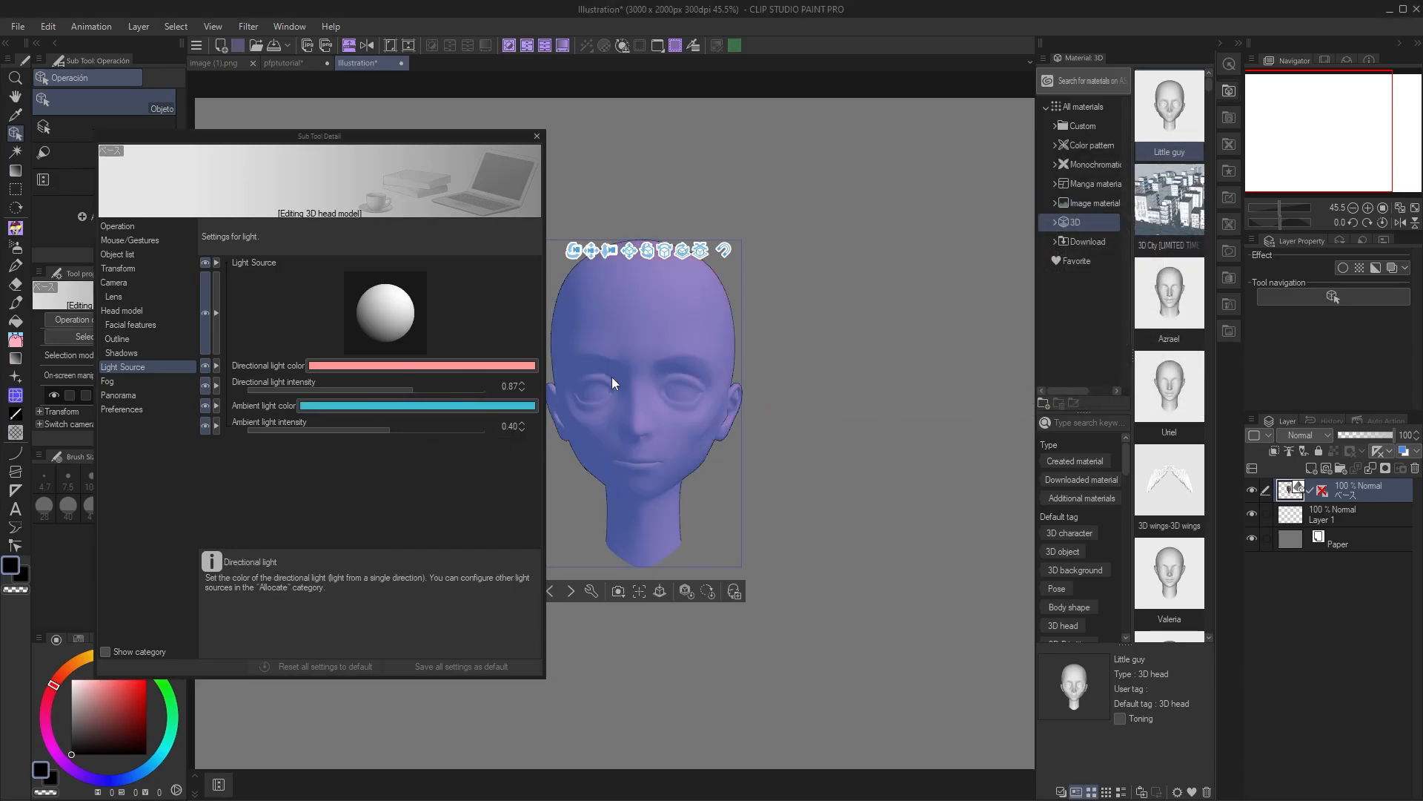
- Change the ambient light colour to the warm orange FF6B44
left_click(399, 407)
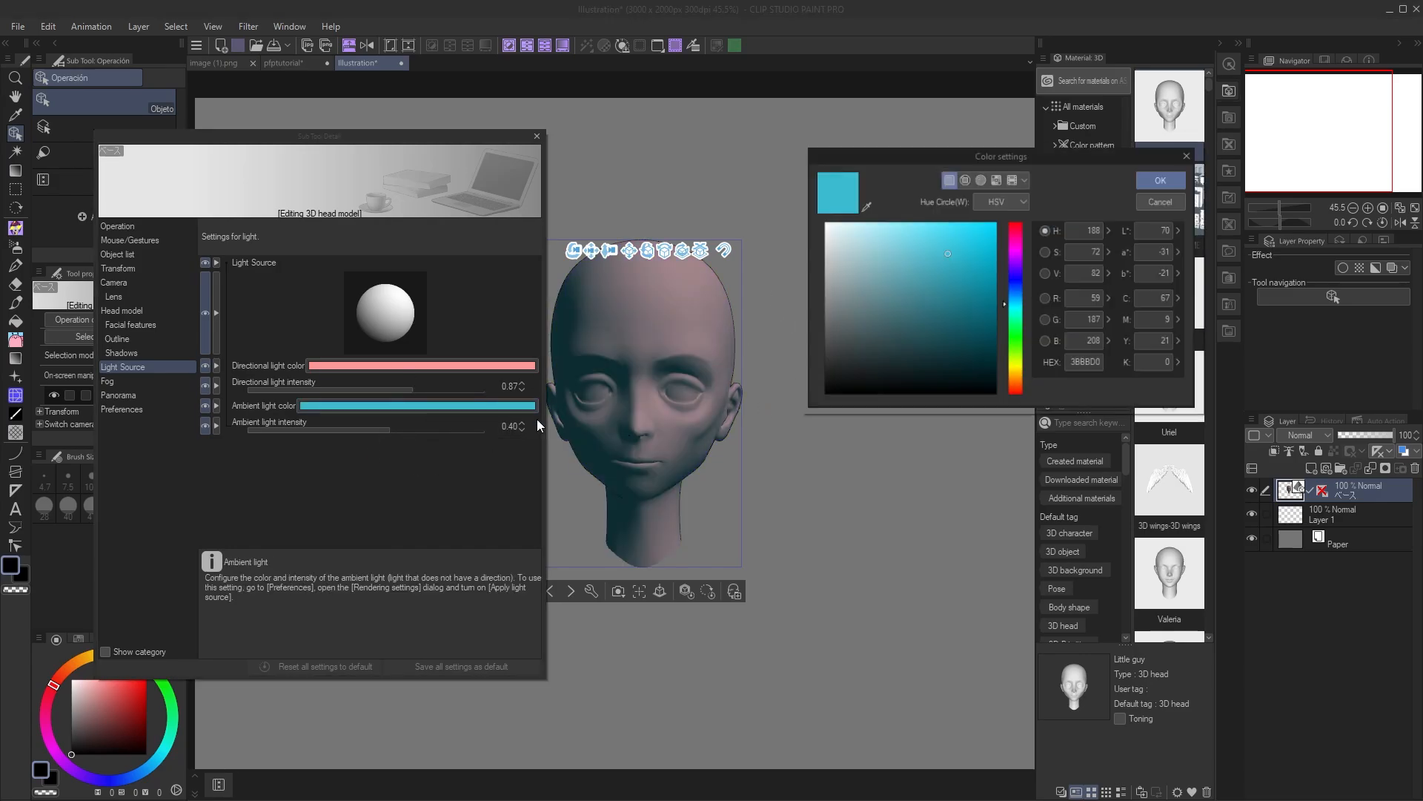
left_click_drag(1018, 382, 1018, 392)
left_click(948, 219)
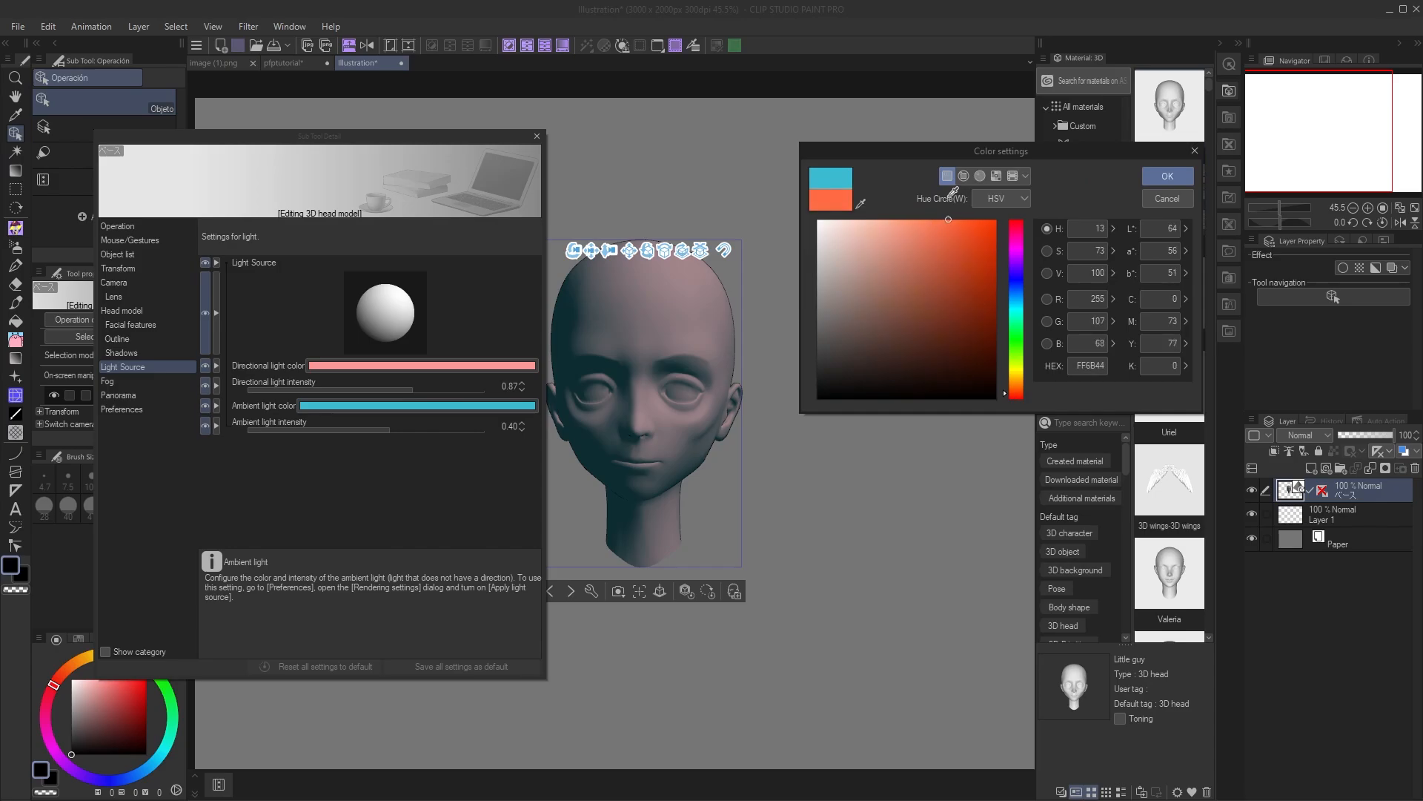
left_click(1174, 176)
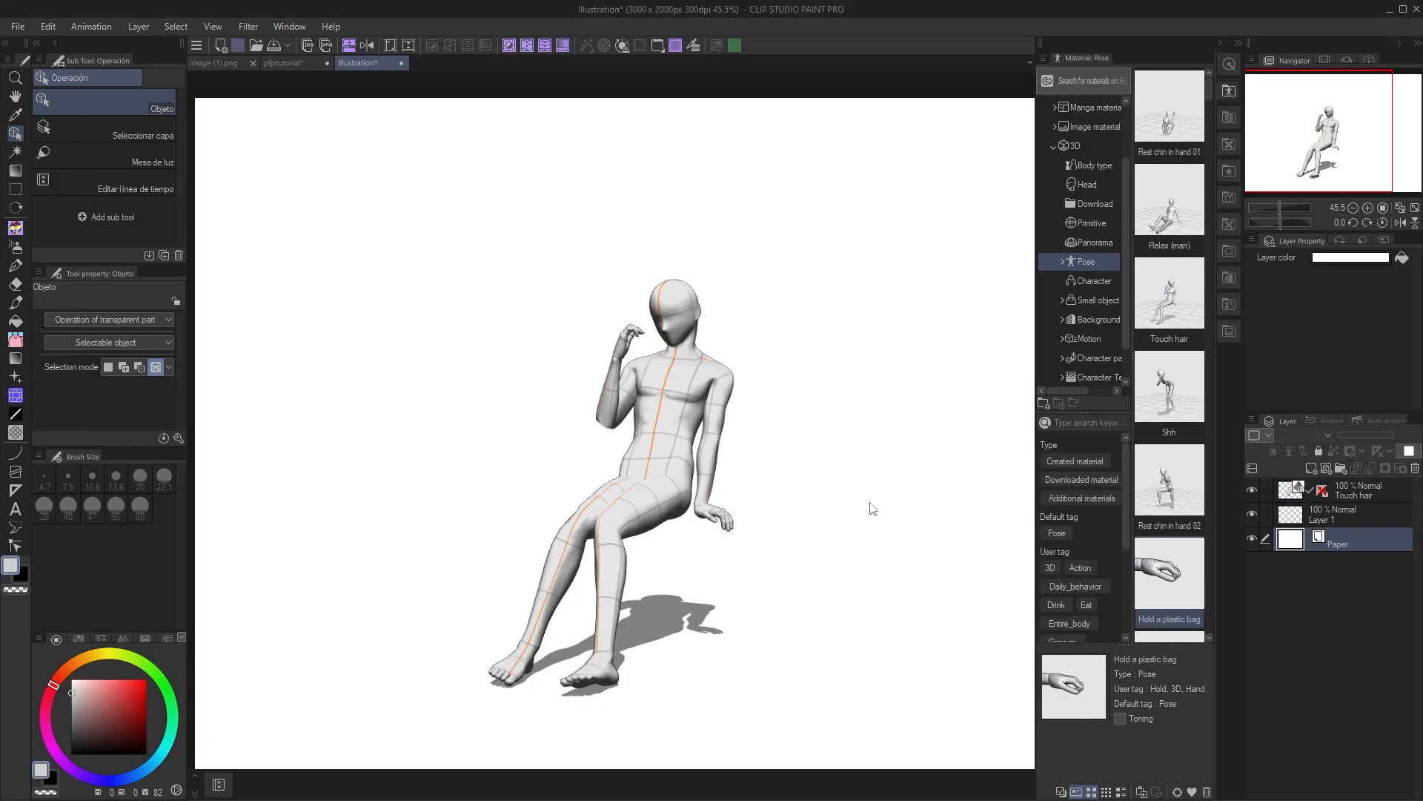
- Make the Touch hair layer active so that its seated 3D drawing figure can be edited
scroll(870, 509, "up", 1)
left_click(595, 471)
left_click_drag(595, 471, 597, 427)
left_click(634, 410)
left_click(625, 391)
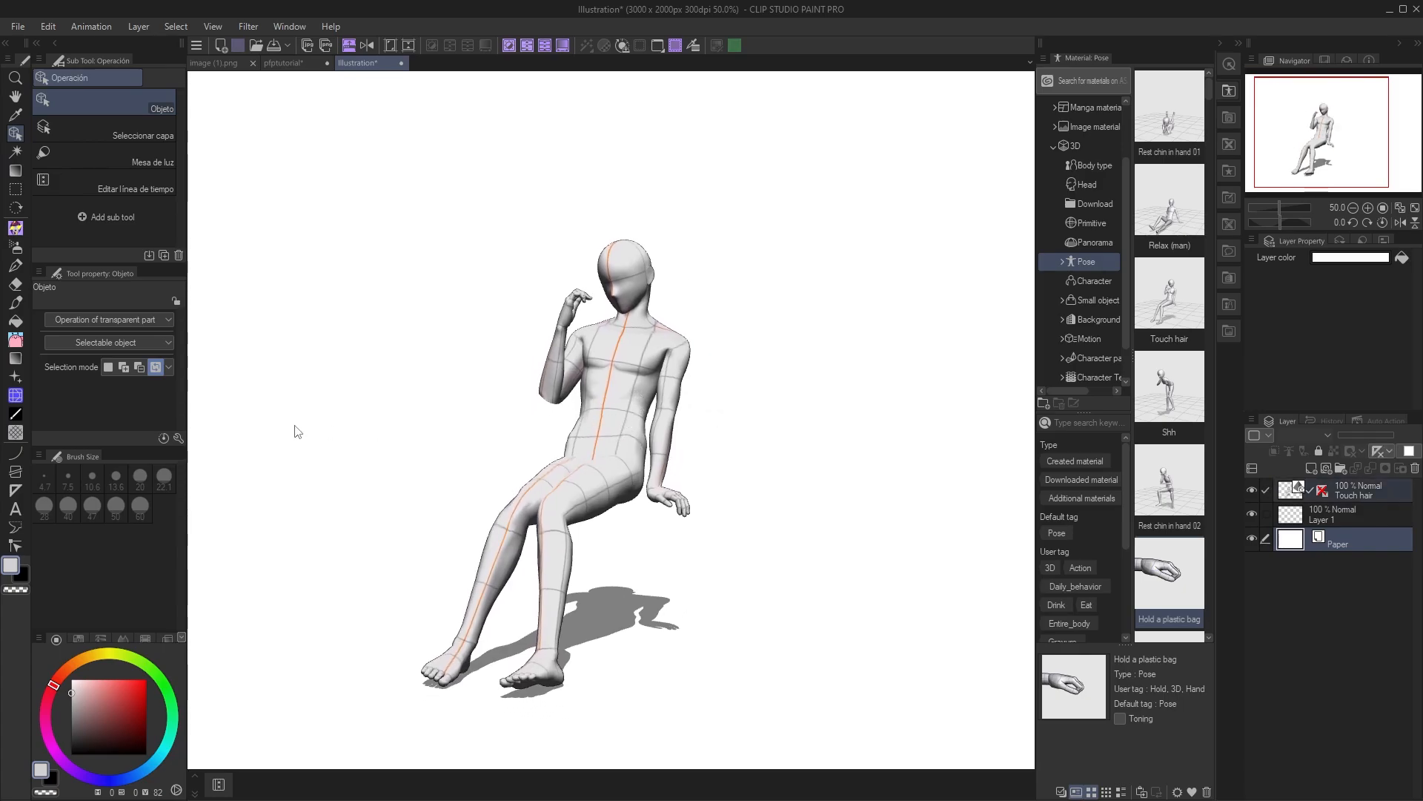
left_click(630, 456)
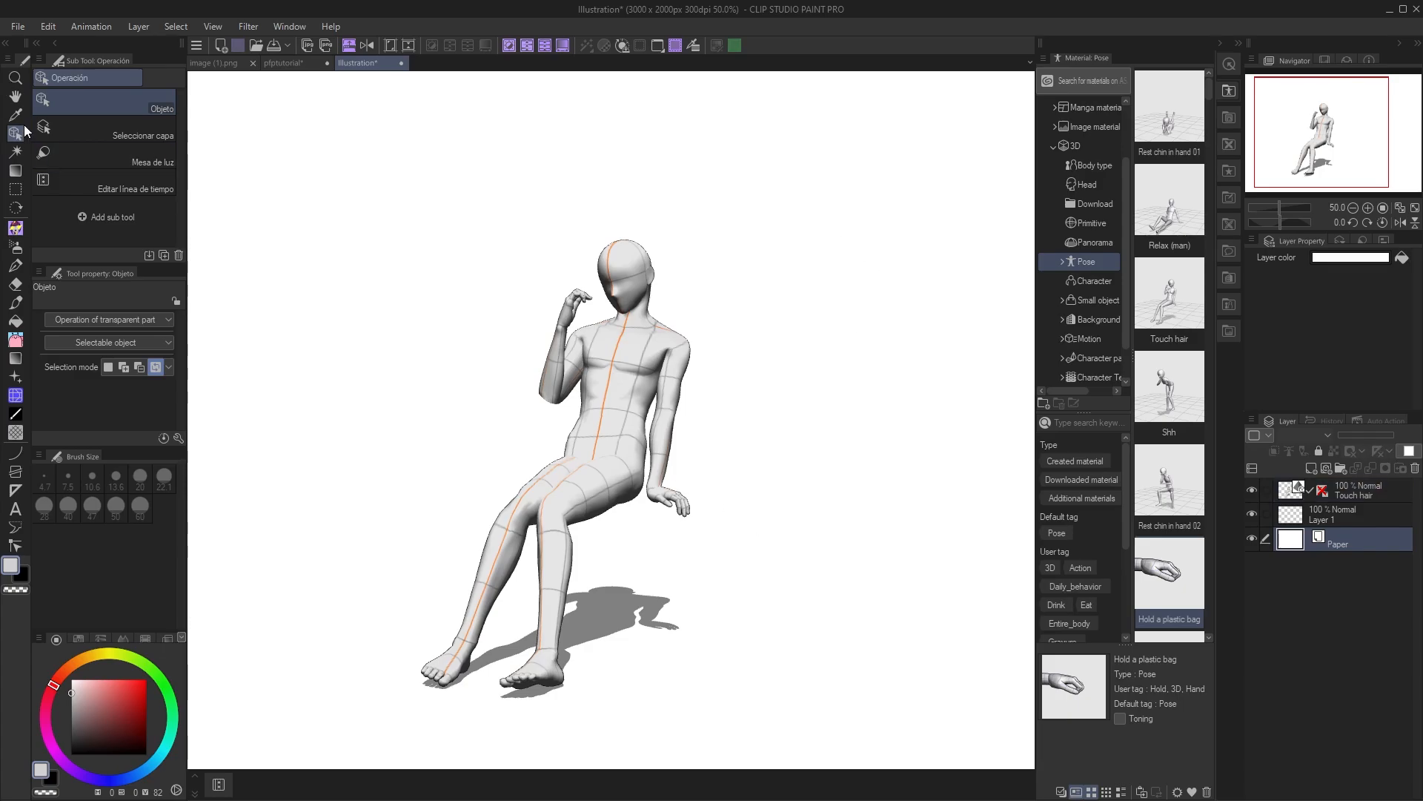
left_click(681, 427)
left_click(1353, 495)
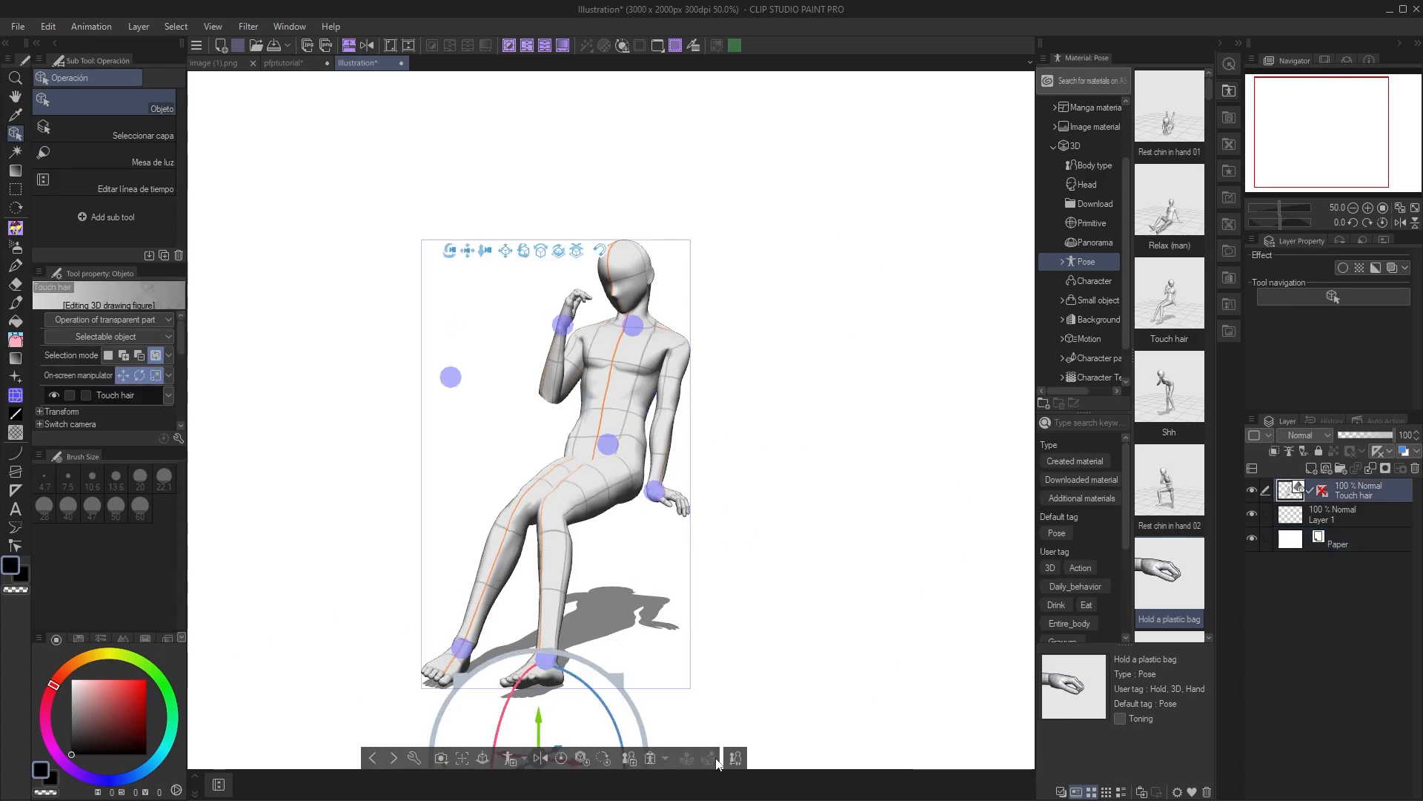
- Adjust the torso proportions in the 3D drawing figure's body shape settings and go through its other body parts
left_click(509, 756)
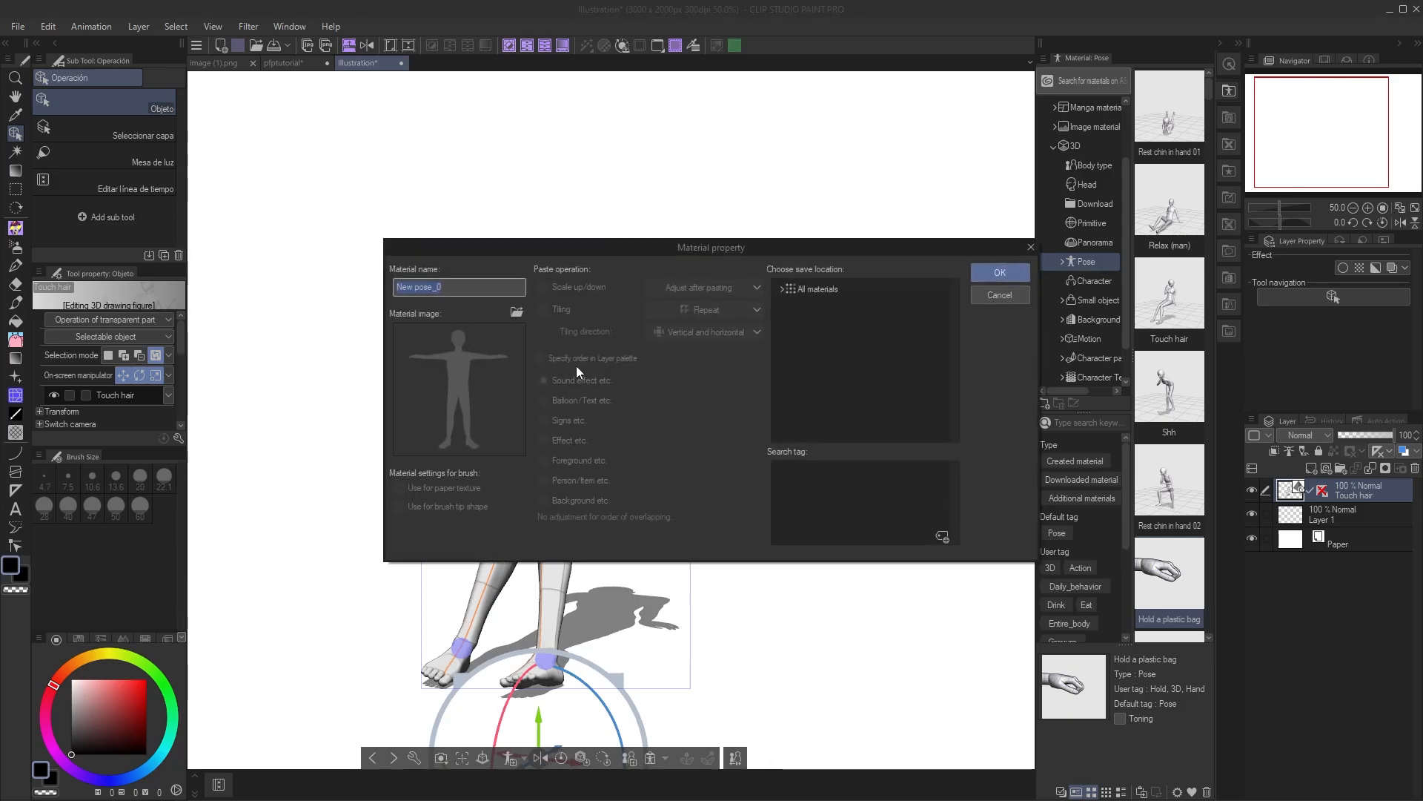
key("Escape")
left_click(415, 756)
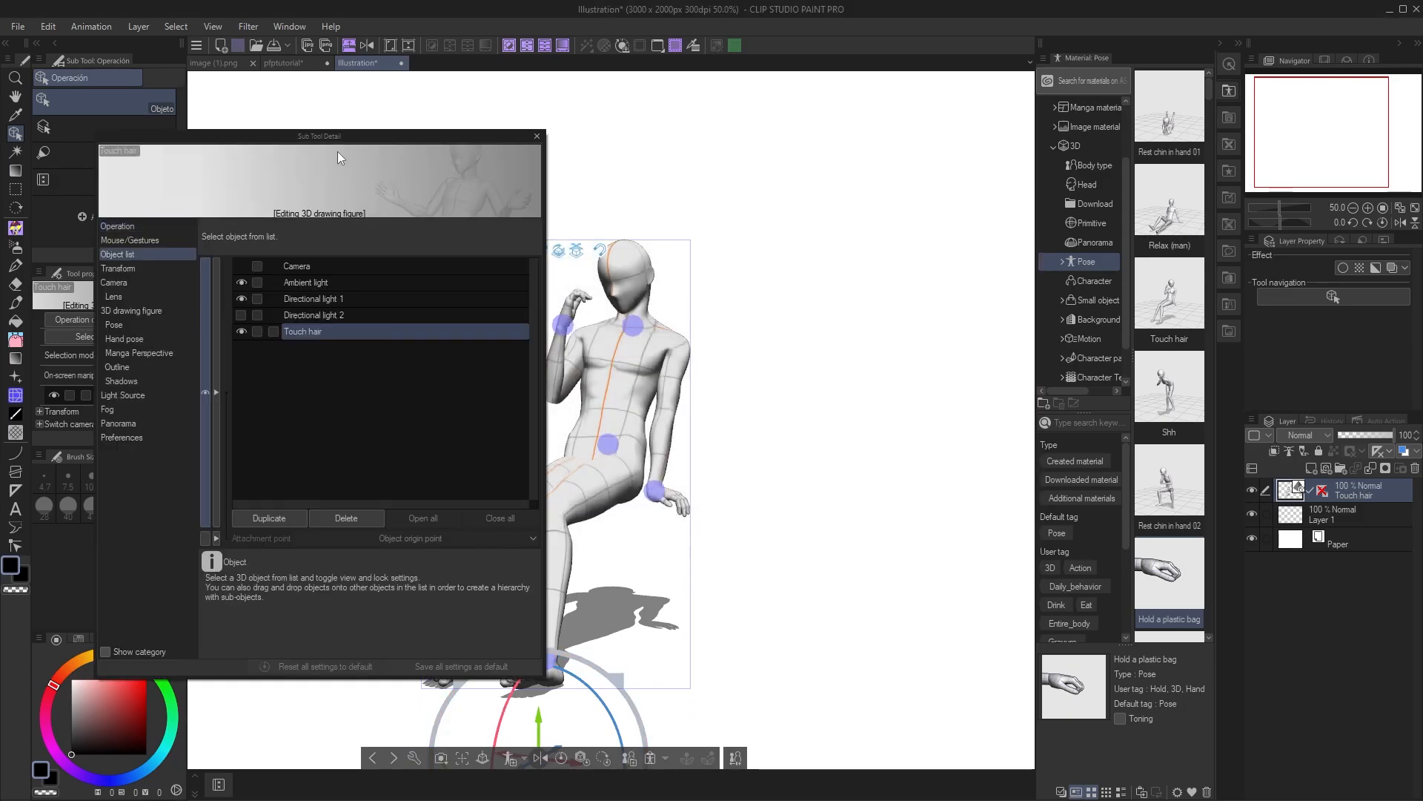
left_click_drag(318, 144, 272, 141)
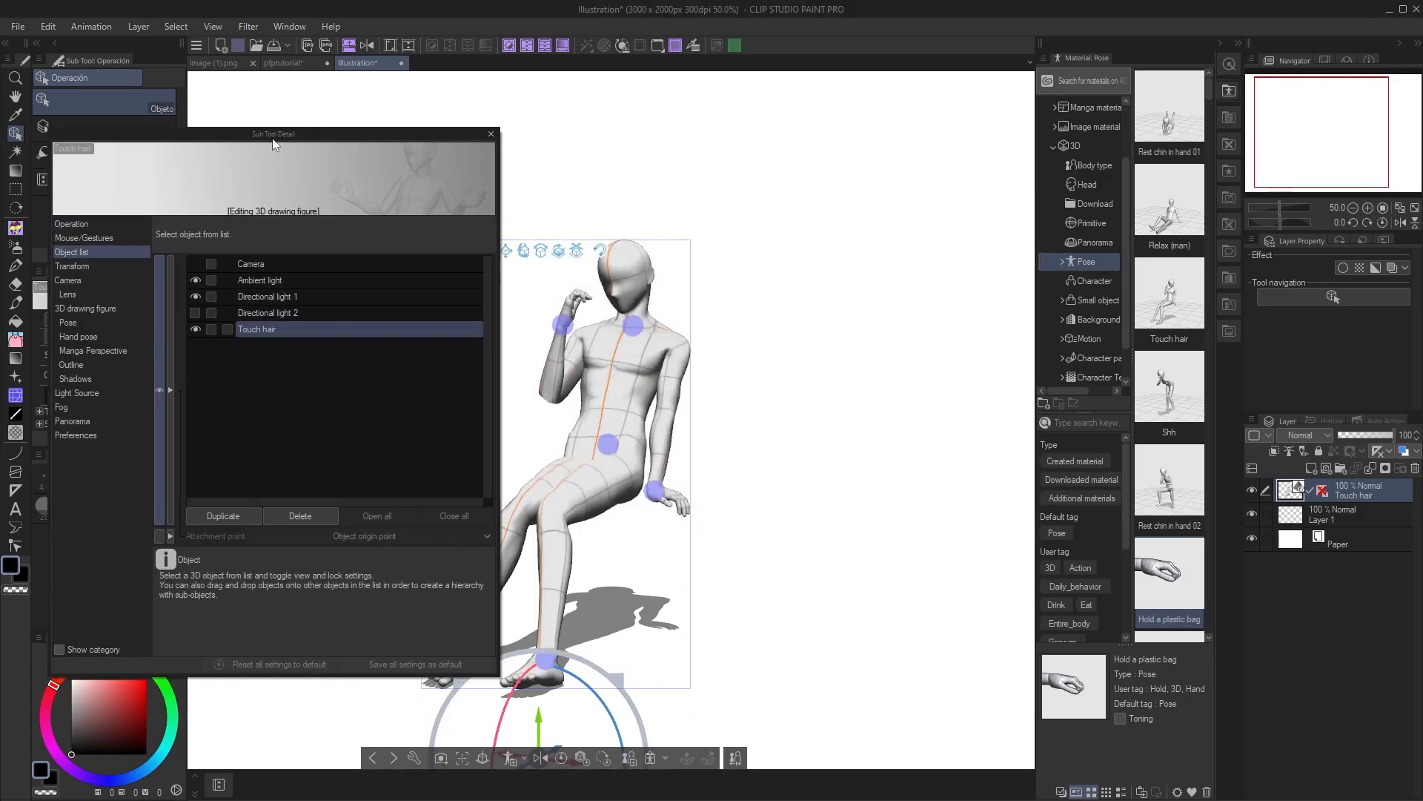
left_click(84, 309)
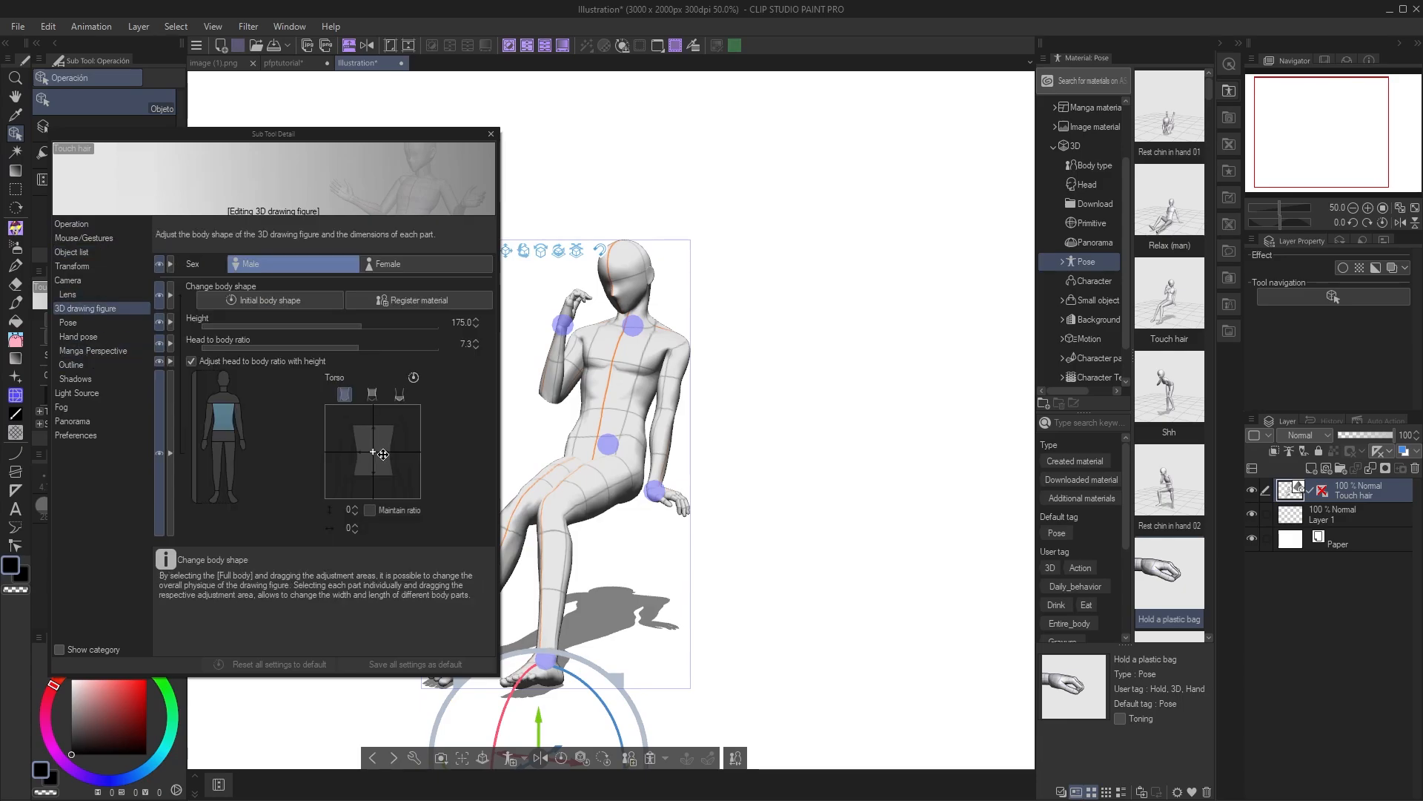
mouse_move(383, 454)
left_mouse_down()
mouse_move(380, 435)
mouse_move(363, 437)
mouse_move(382, 451)
left_mouse_up()
left_click(223, 399)
left_click(223, 382)
left_click(237, 458)
left_click(491, 135)
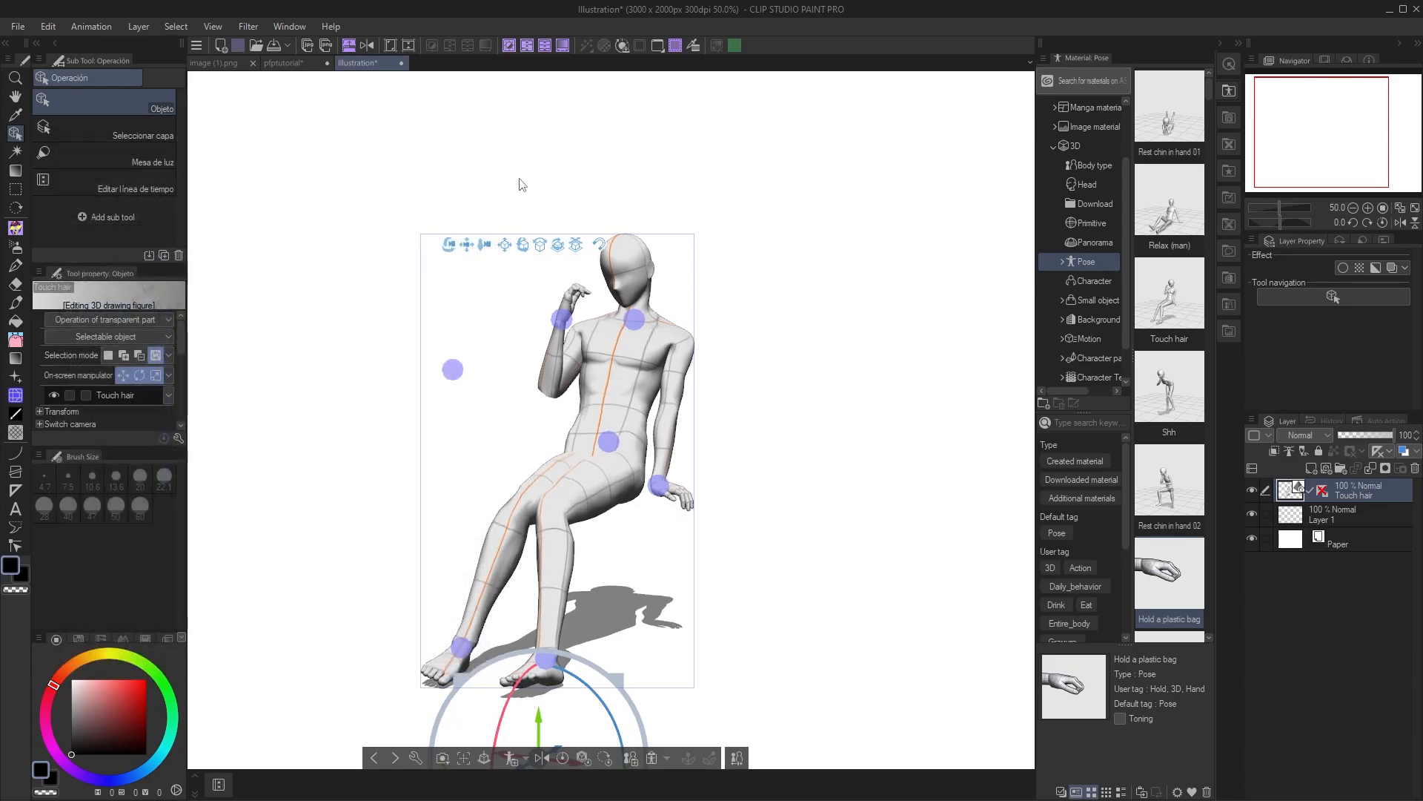
- Pose the seated figure by swinging its left arm outward, adjusting its right arm and turning its head
left_click_drag(691, 351, 673, 382)
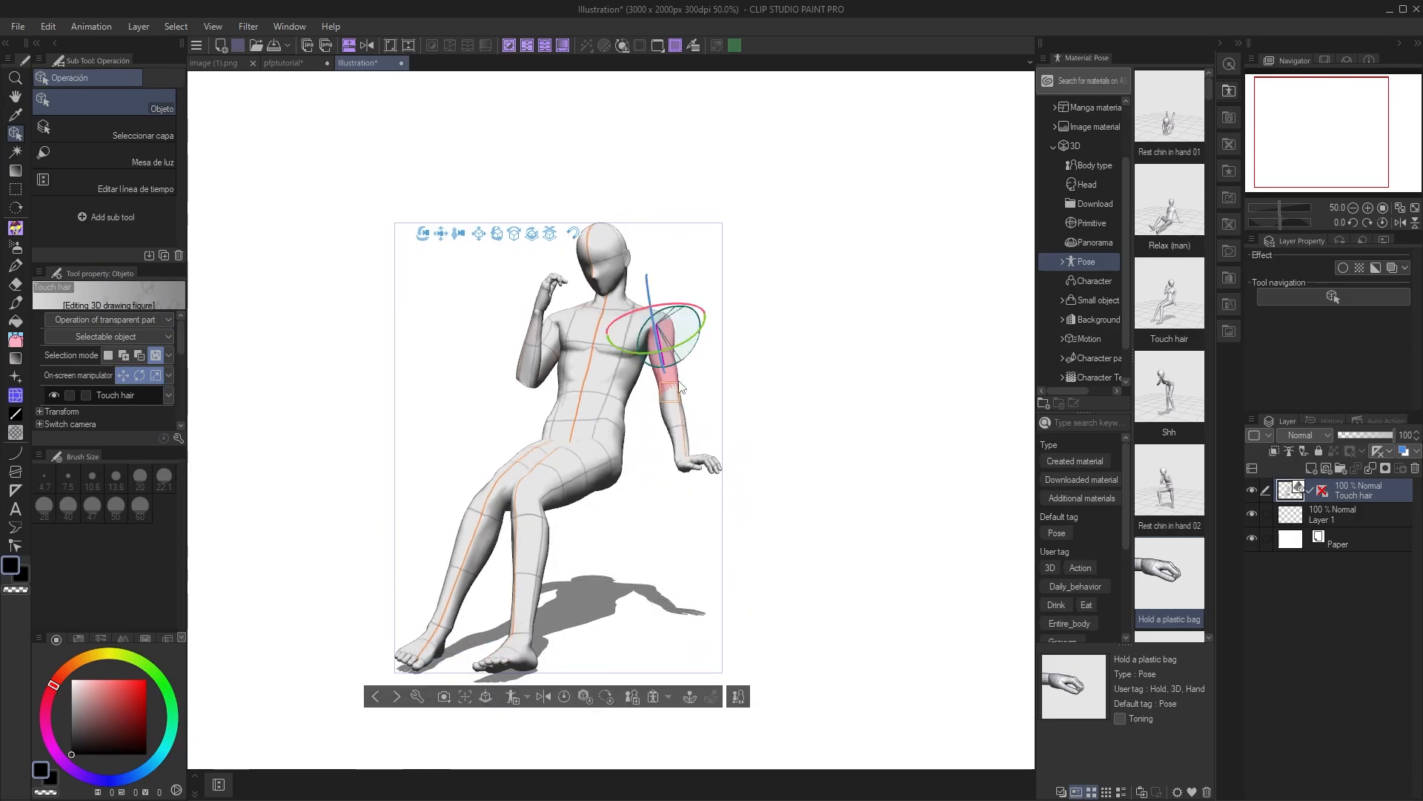
left_click(663, 345)
left_click(660, 343)
left_click_drag(662, 334, 660, 299)
left_click(559, 337)
left_click_drag(561, 336, 549, 335)
left_click(613, 246)
left_click_drag(631, 237, 635, 241)
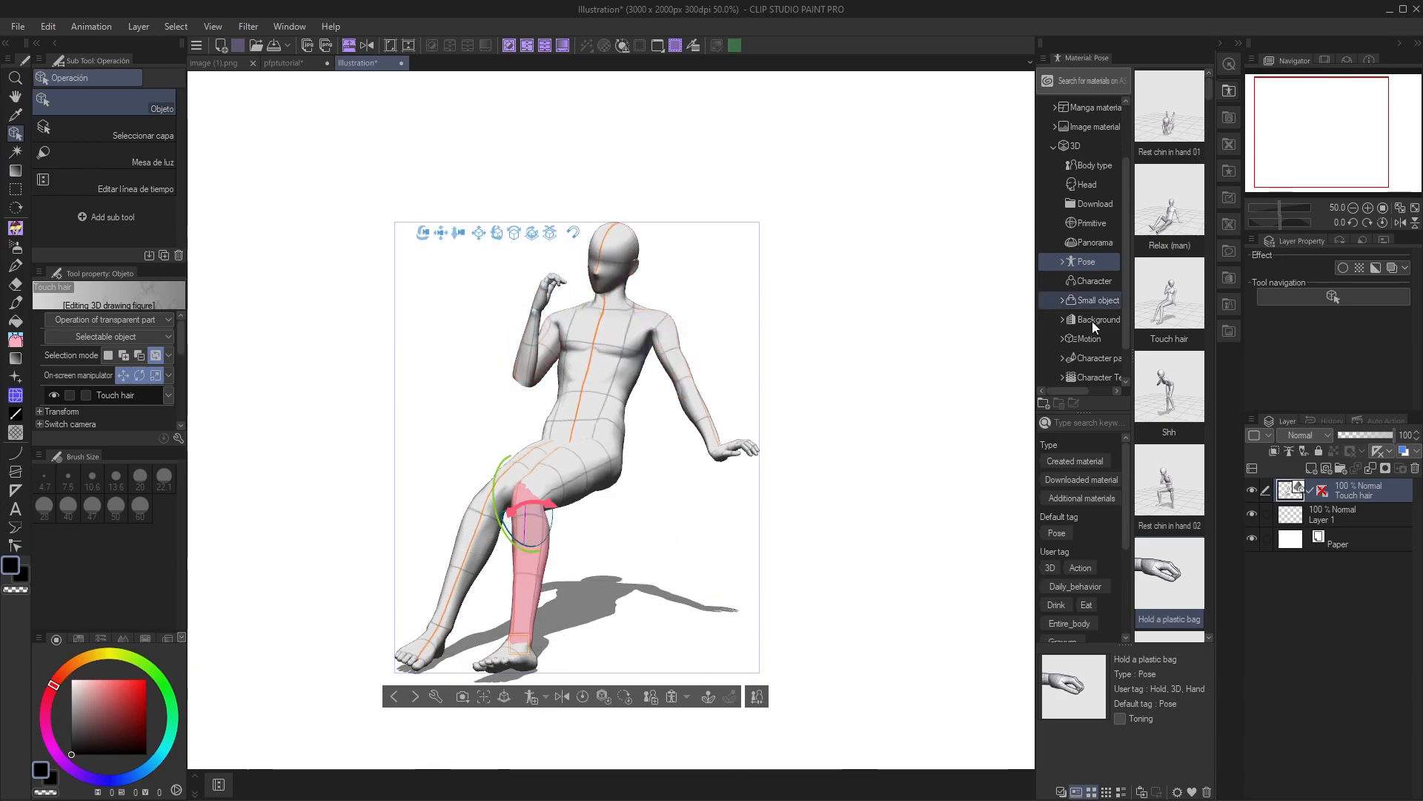
- Apply the Shh pose, the Rest chin in hand 01 pose and the Hold a plastic bag hand pose to the figure in turn
left_click_drag(1164, 387, 609, 461)
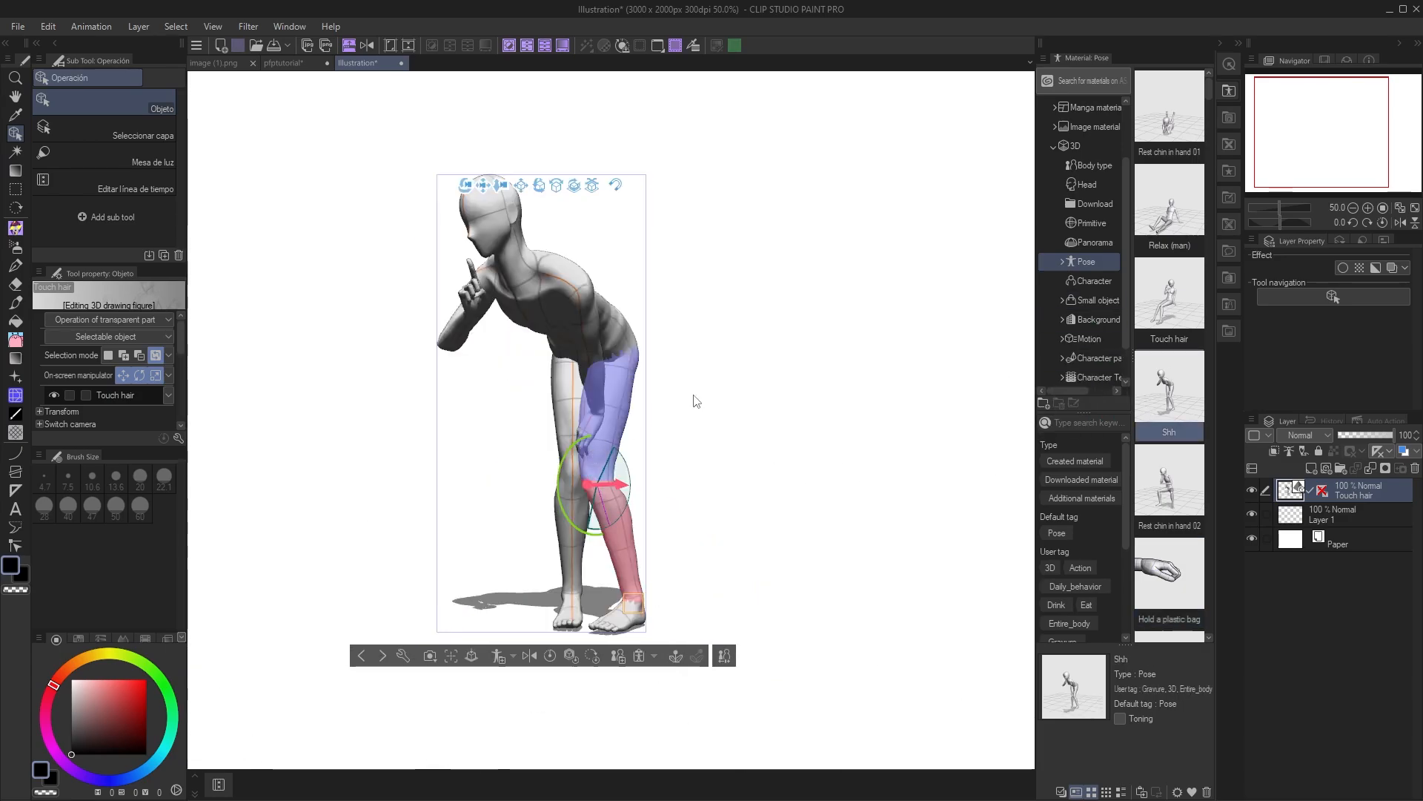
left_click_drag(1169, 111, 554, 314)
left_click_drag(1172, 567, 615, 549)
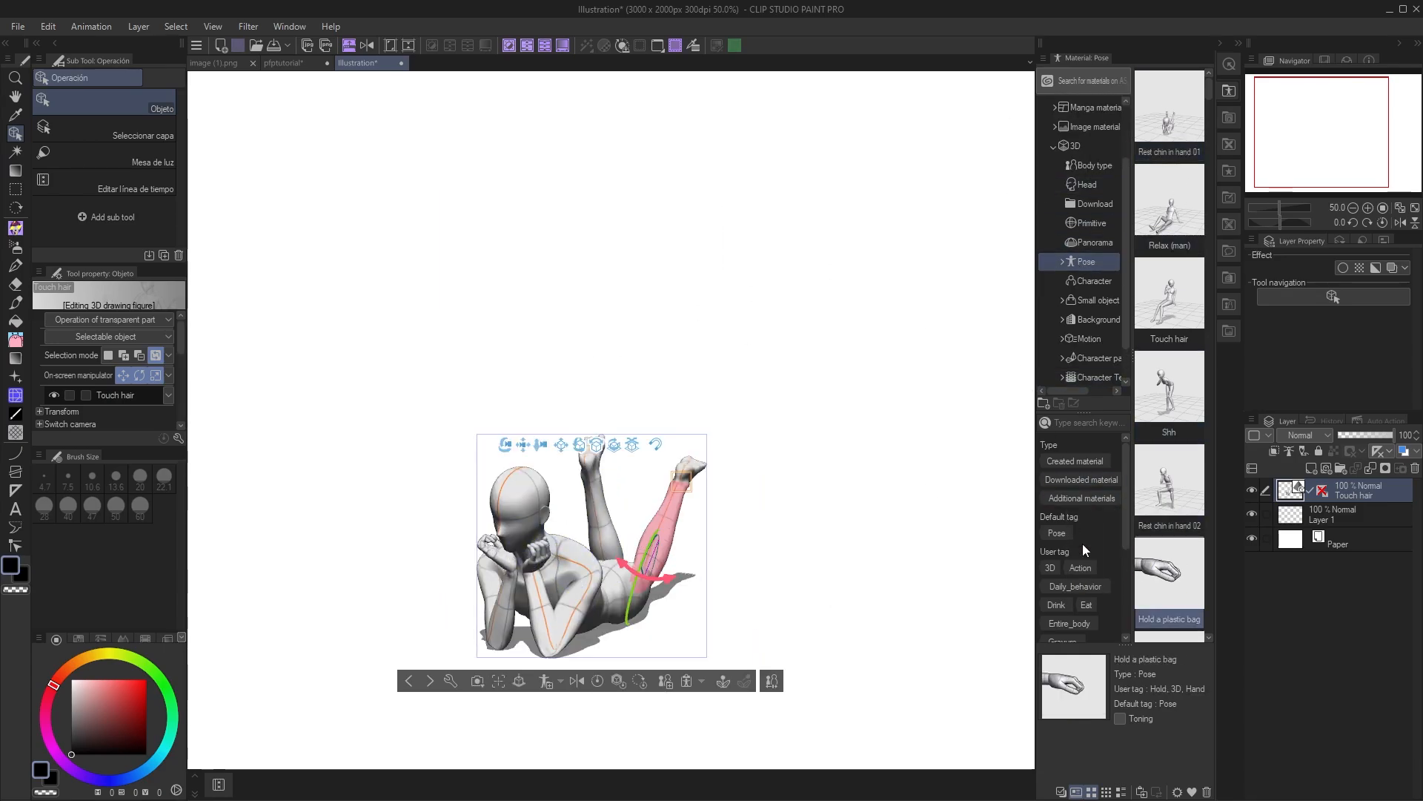
- Bring the OK sign hand pose into the scene and place Hand gesture 001 on the canvas above the lying figure
scroll(1170, 370, "down", 3)
left_click_drag(1170, 571, 902, 499)
scroll(1167, 544, "down", 1)
scroll(1167, 542, "down", 2)
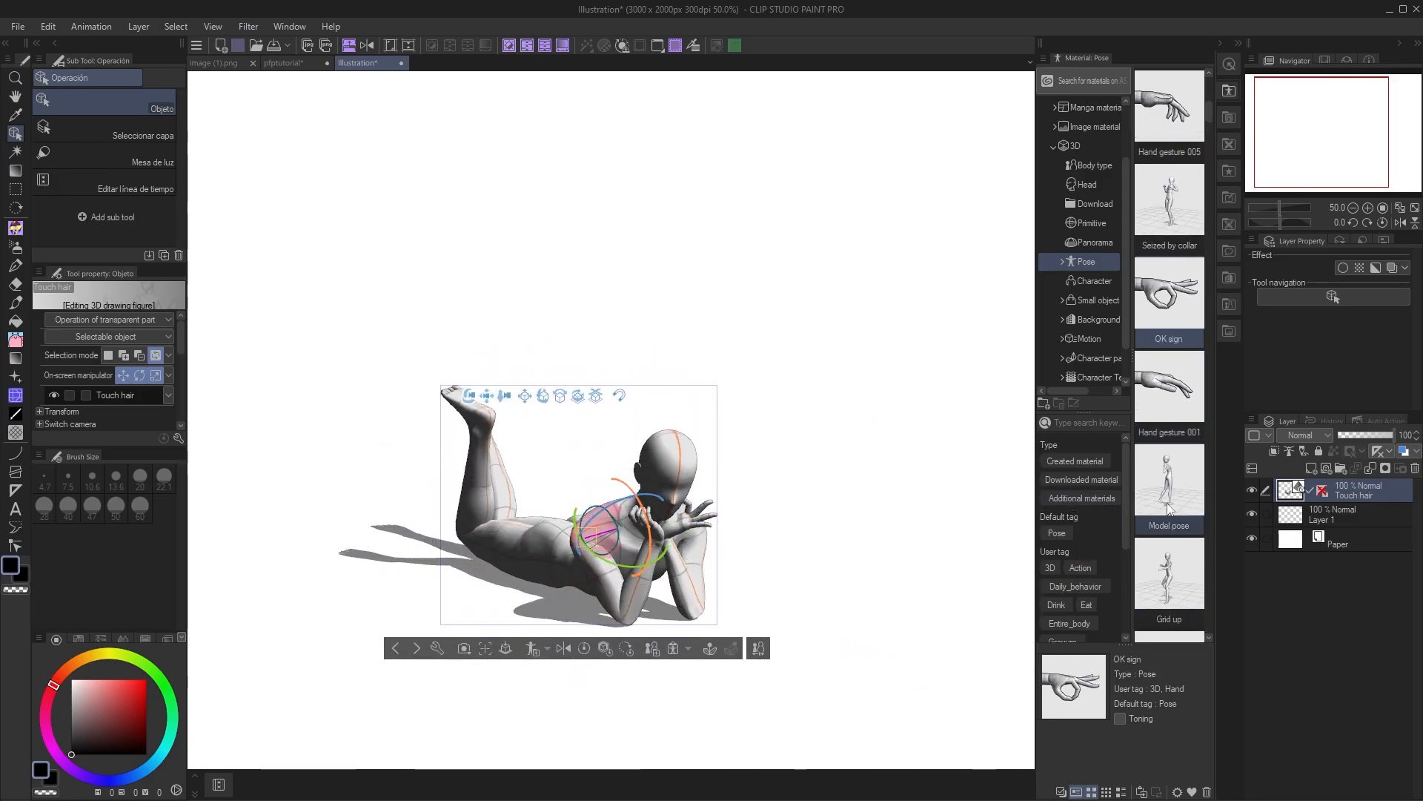
left_click_drag(1169, 415, 509, 456)
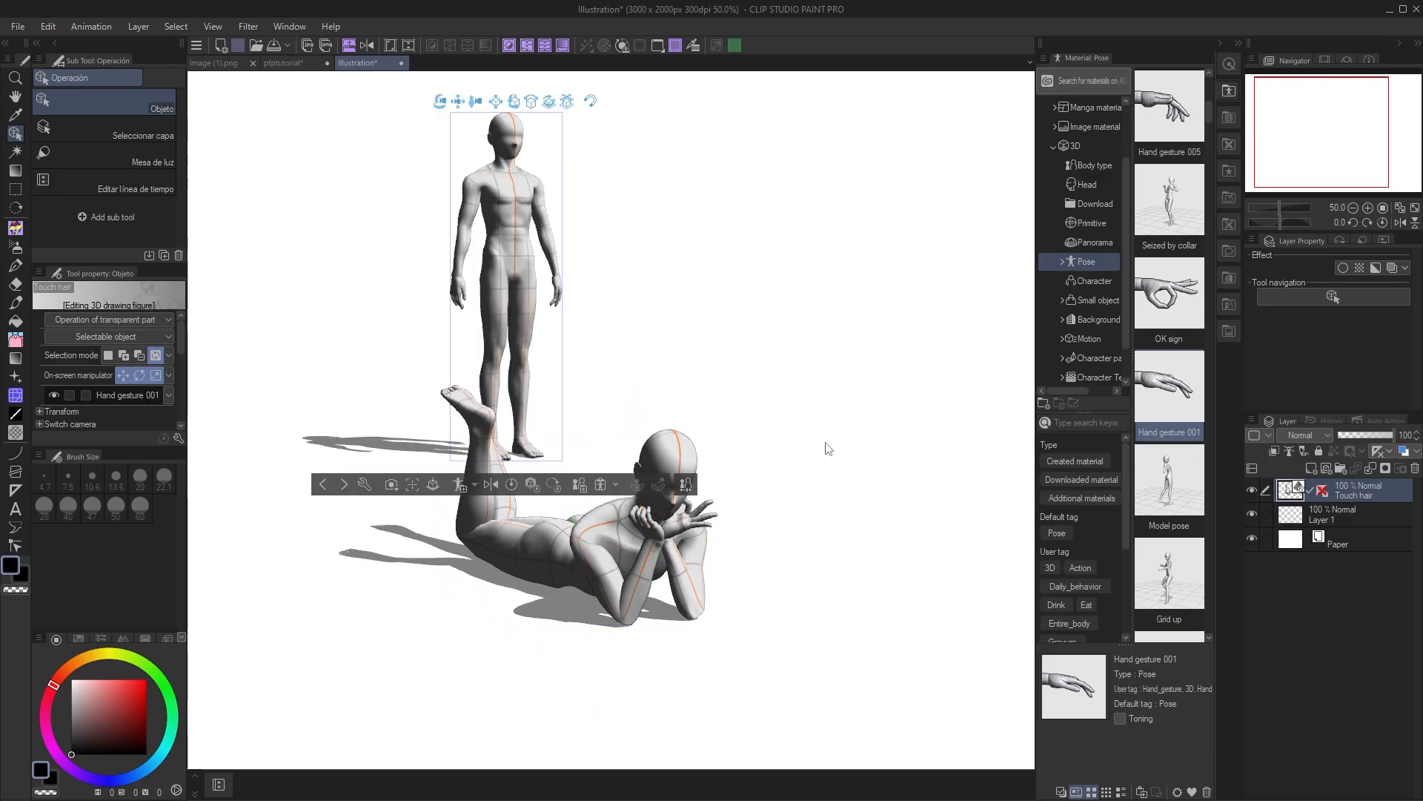
- Bring the Grid up pose and the Hand gesture 001 hand pose from the material library into the 3D scene
left_click(1171, 574)
left_click_drag(1173, 574, 585, 545)
left_click_drag(851, 349, 972, 330)
left_click(1161, 393)
left_click_drag(1159, 392, 764, 315)
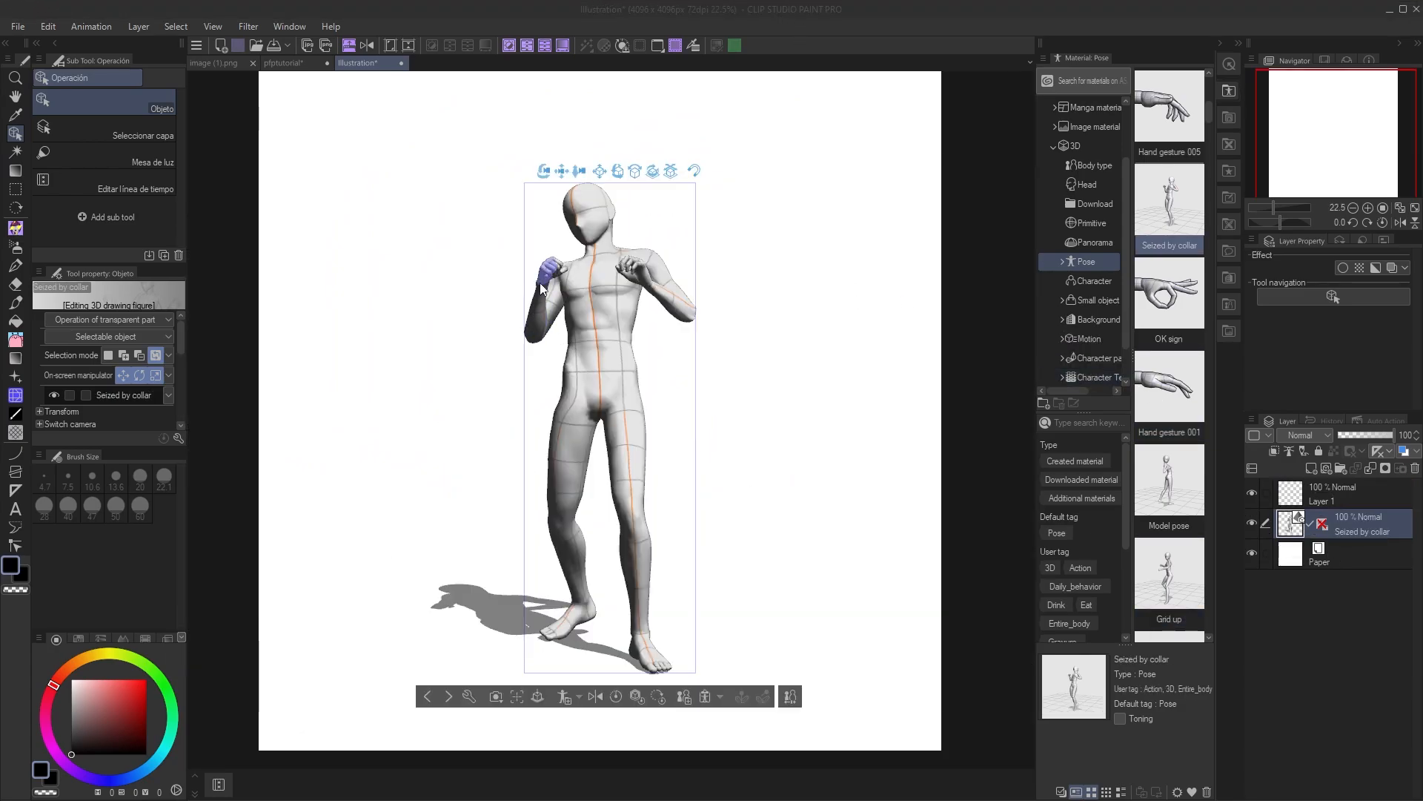
- Open and spread the fingers of the Seized by collar figure partway with its hand pose control
left_click(539, 282)
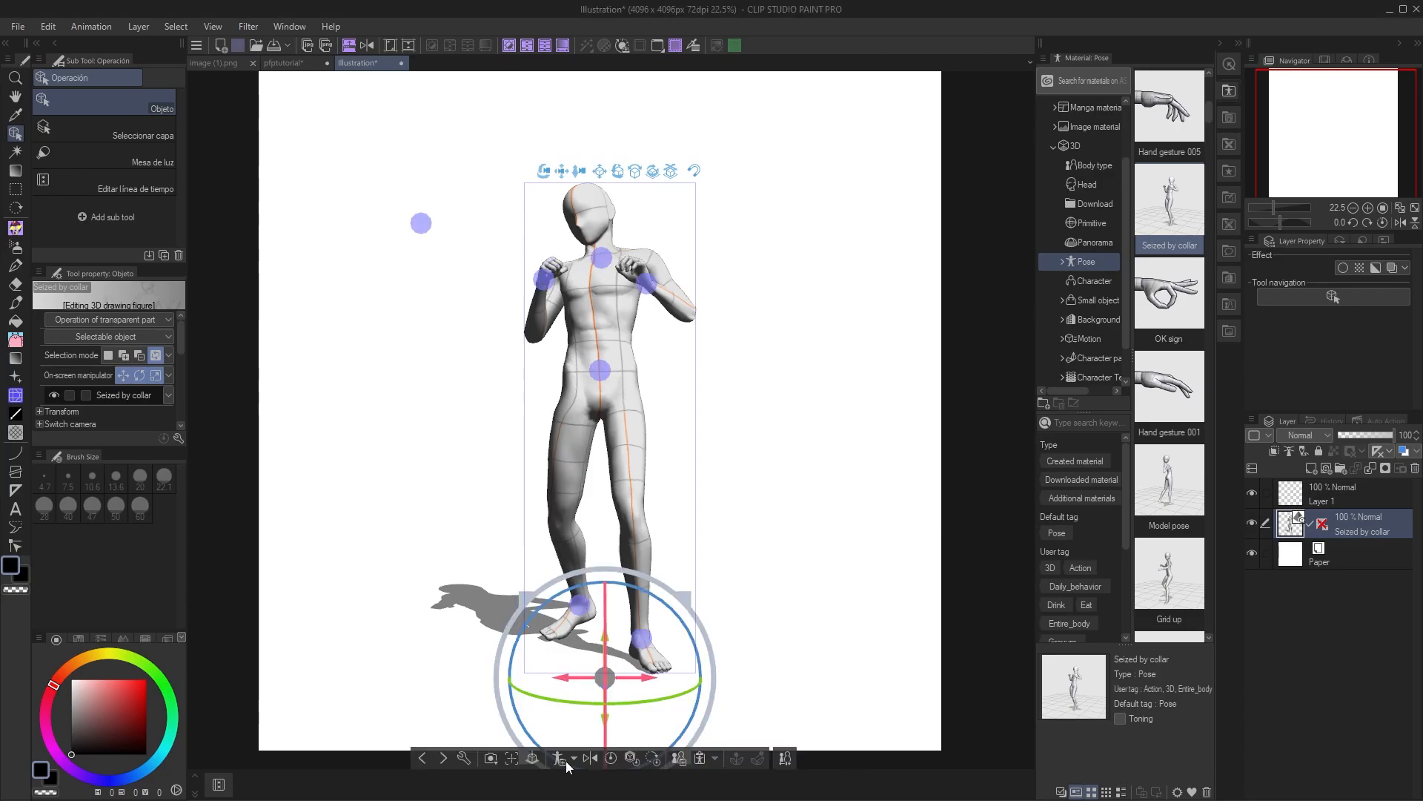
left_click(468, 756)
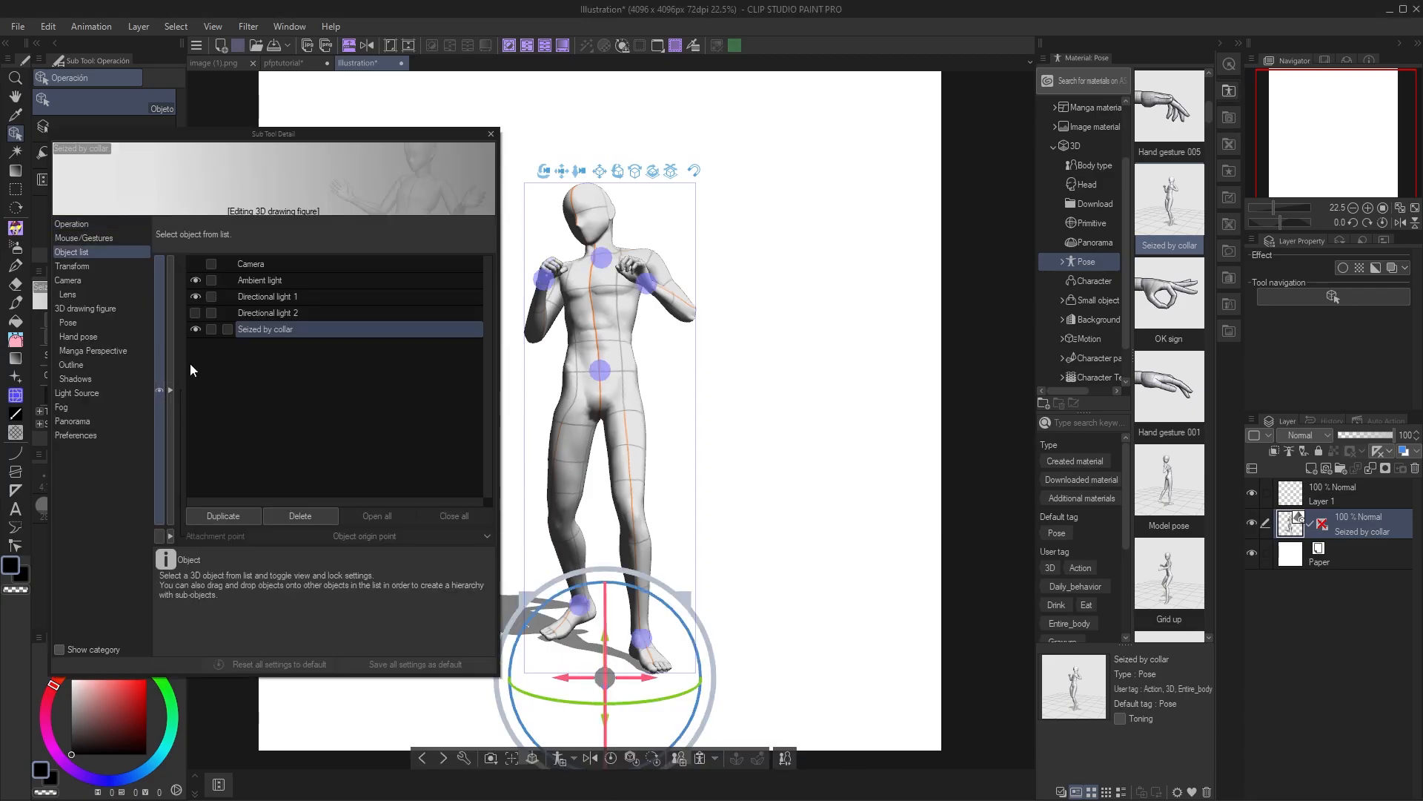
left_click(78, 336)
left_click(329, 412)
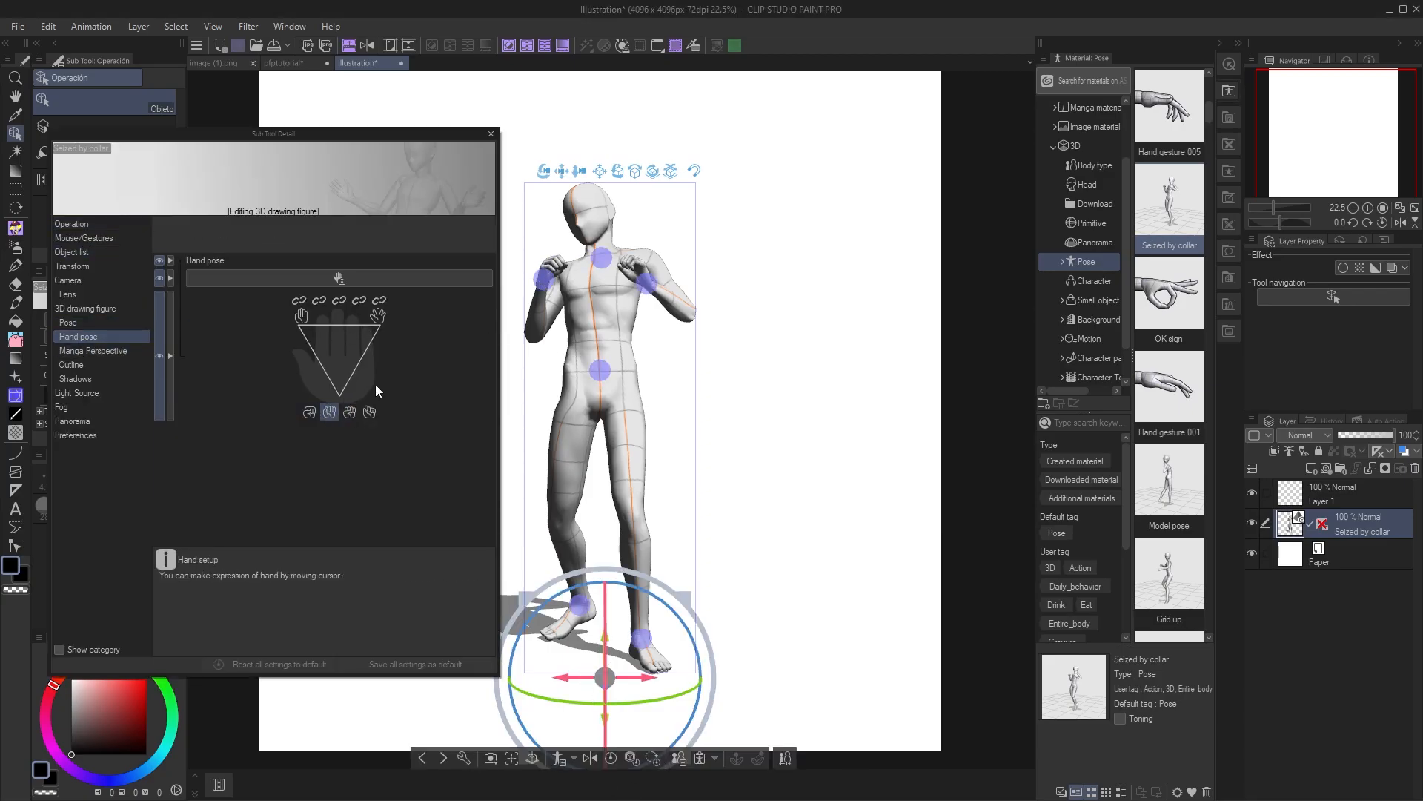
left_click(370, 411)
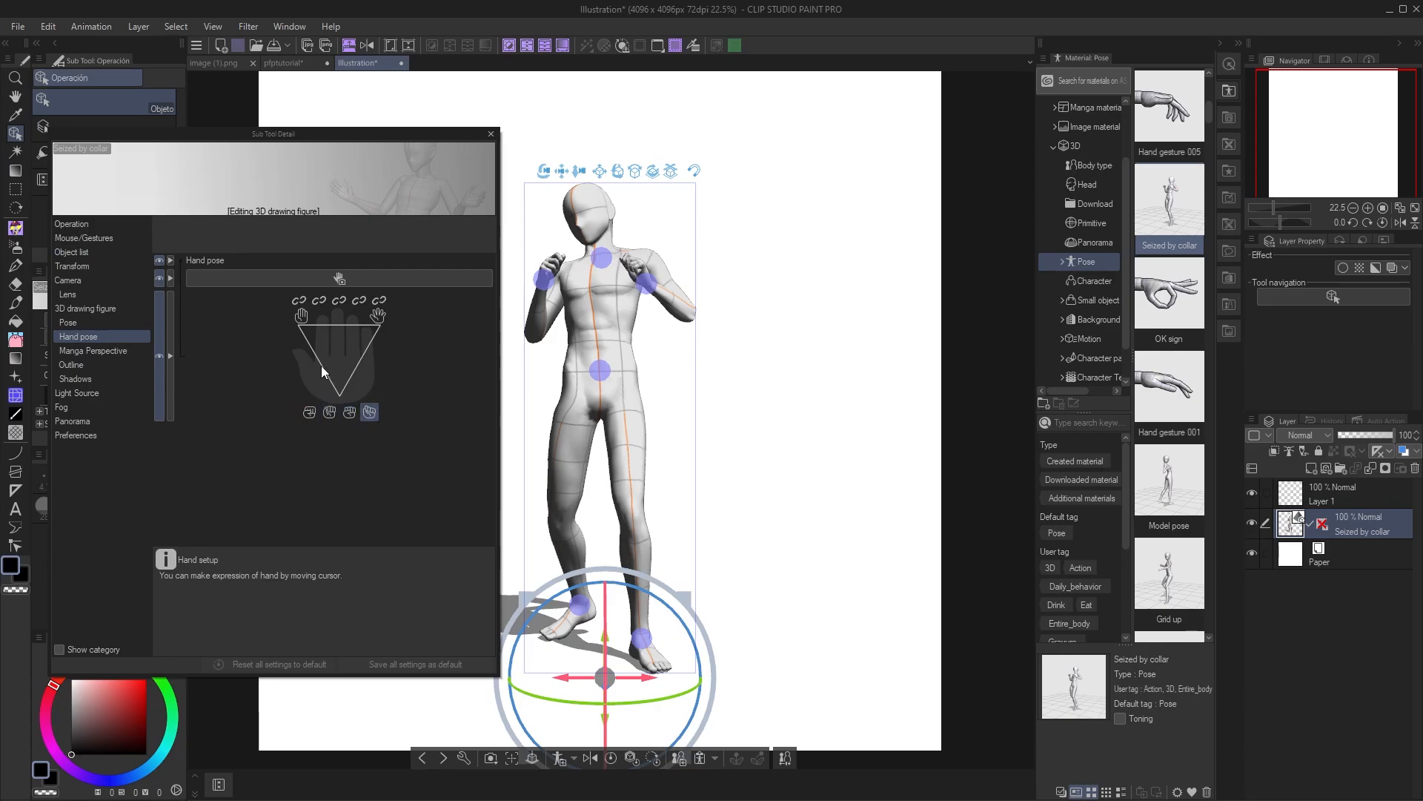
mouse_move(322, 367)
left_mouse_down()
mouse_move(339, 330)
mouse_move(345, 348)
mouse_move(335, 362)
mouse_move(324, 292)
mouse_move(352, 294)
mouse_move(325, 332)
left_mouse_up()
mouse_move(351, 368)
left_mouse_down()
mouse_move(336, 344)
mouse_move(360, 362)
mouse_move(339, 402)
mouse_move(345, 336)
mouse_move(348, 348)
left_mouse_up()
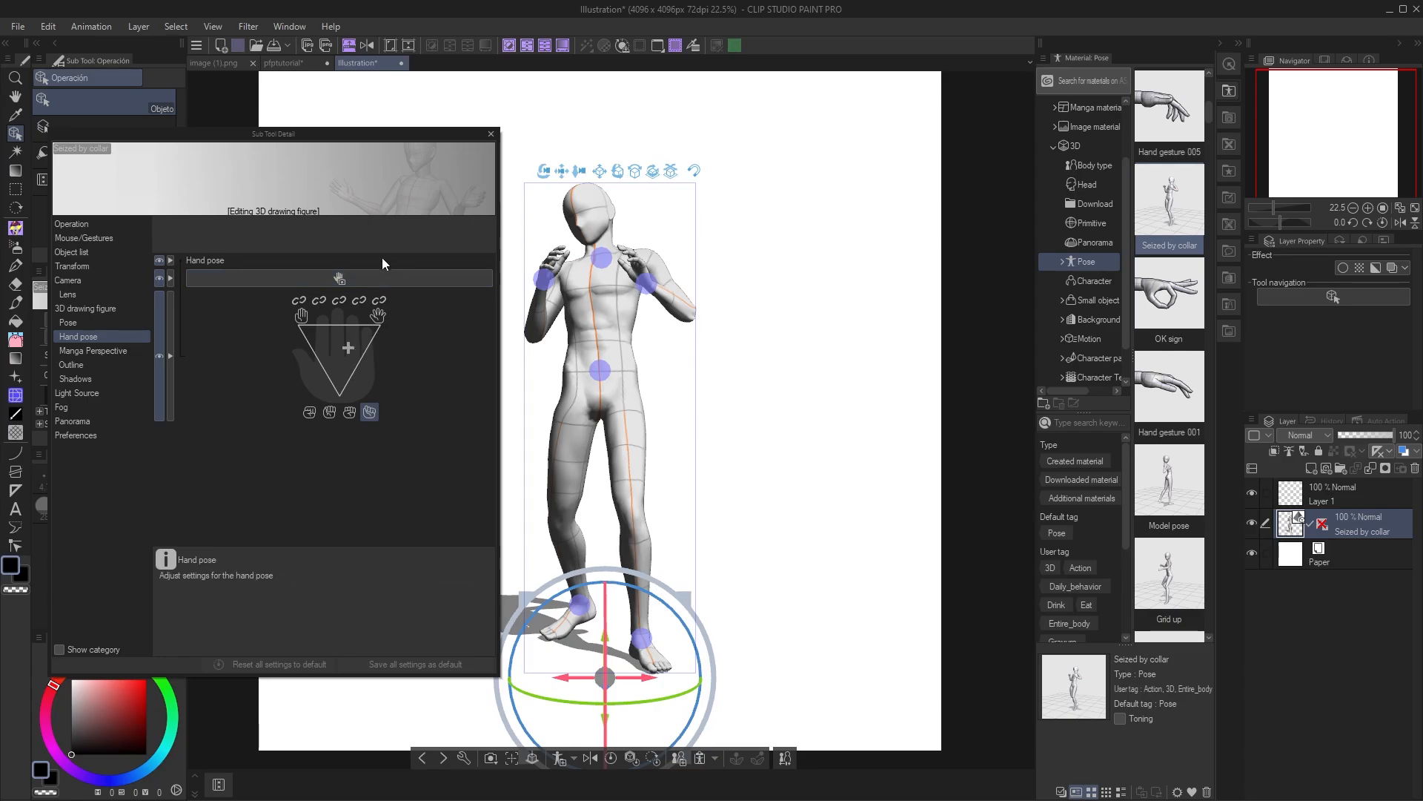
- Capture a two-finger V sign with the webcam Hand Scanner and apply it to the figure's left hand
left_click(329, 278)
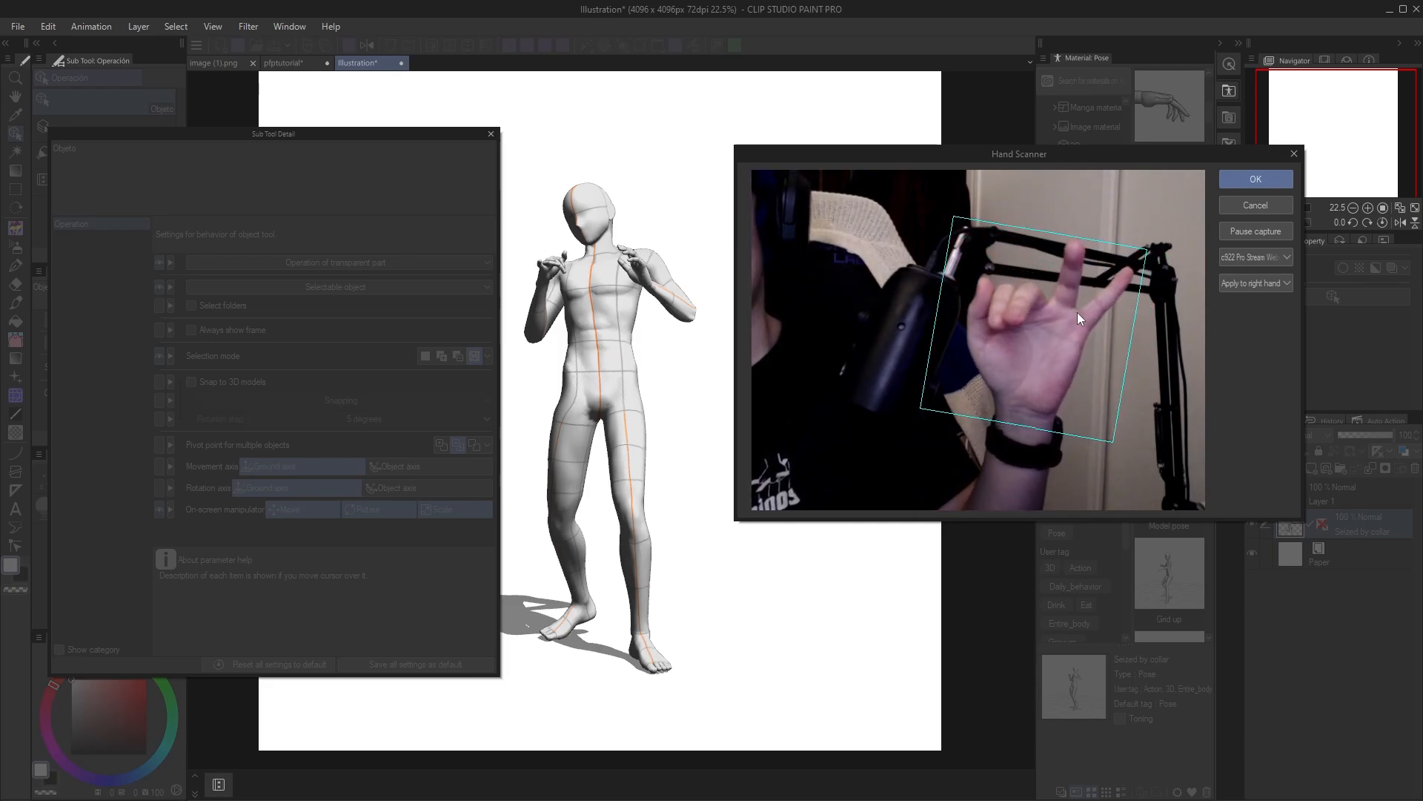
left_click(1243, 282)
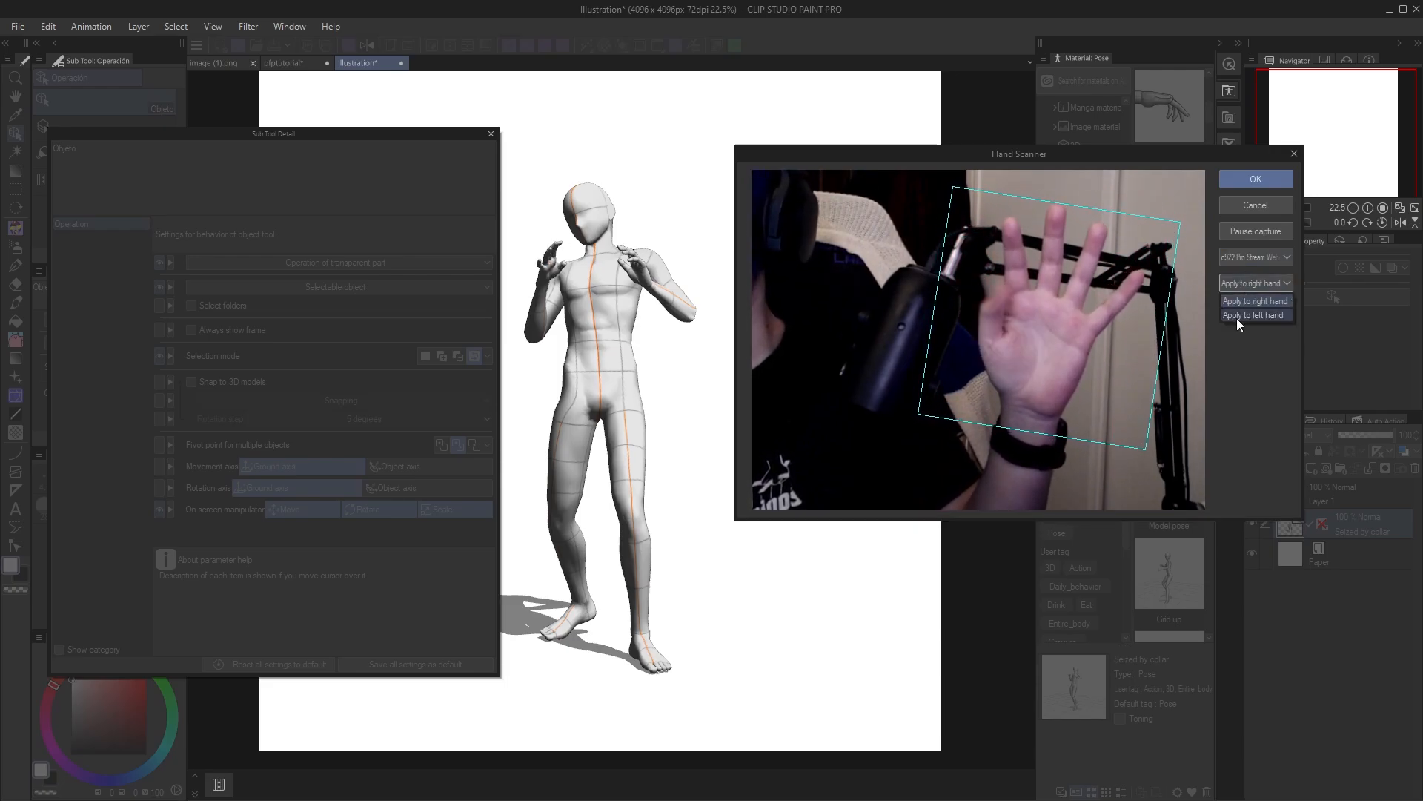
left_click(1237, 318)
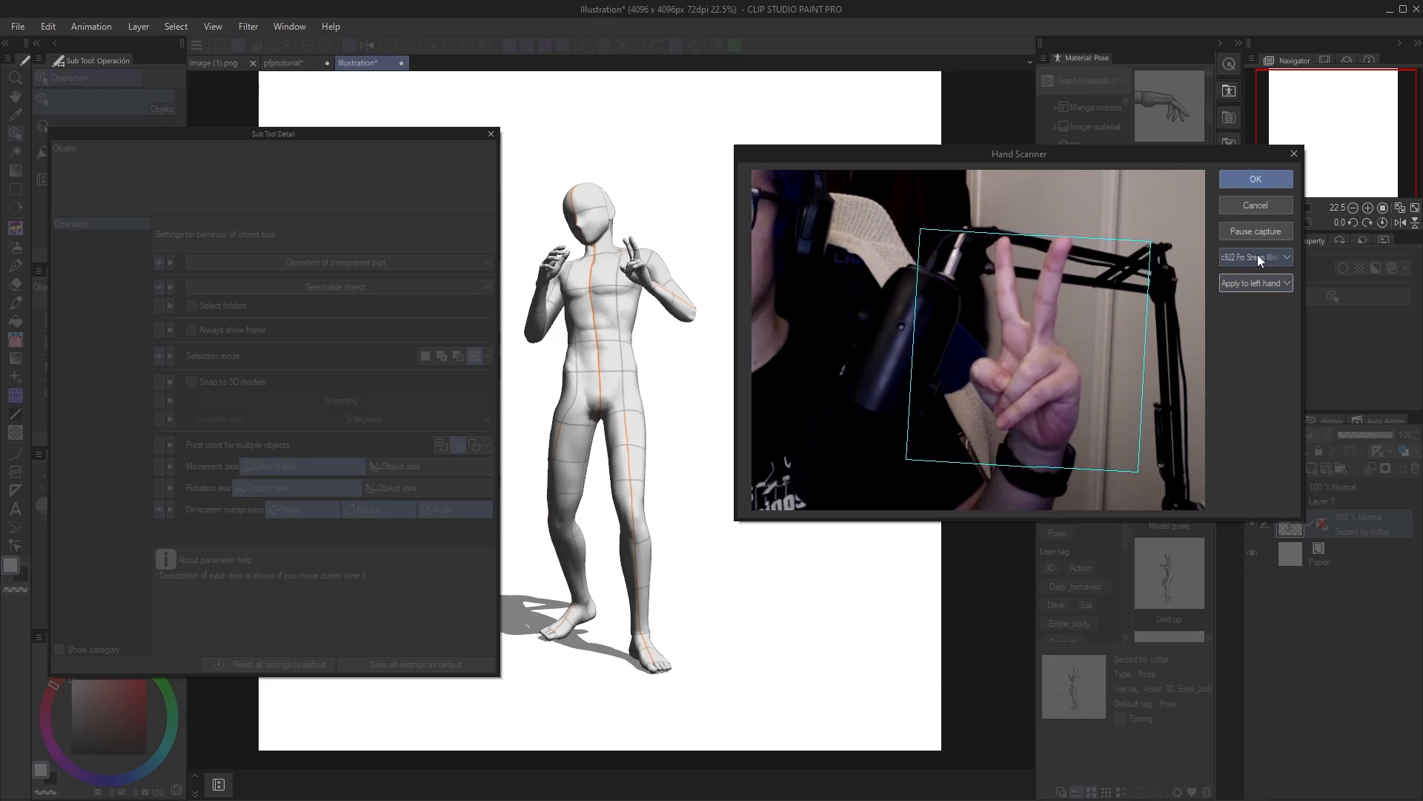
left_click(1261, 179)
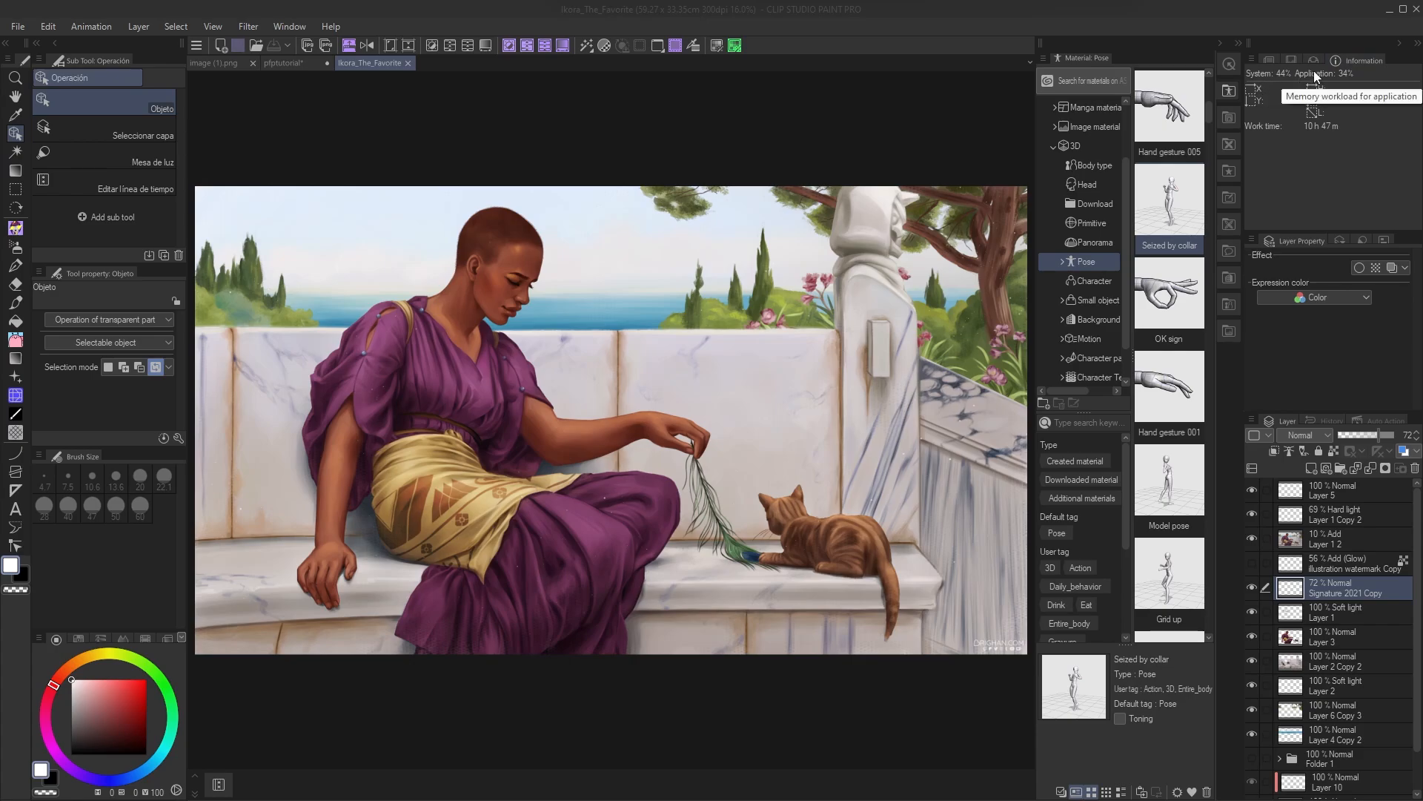
- Switch to Task Manager and check how much memory CLIP STUDIO PAINT is using
key("ctrl+shift+Escape")
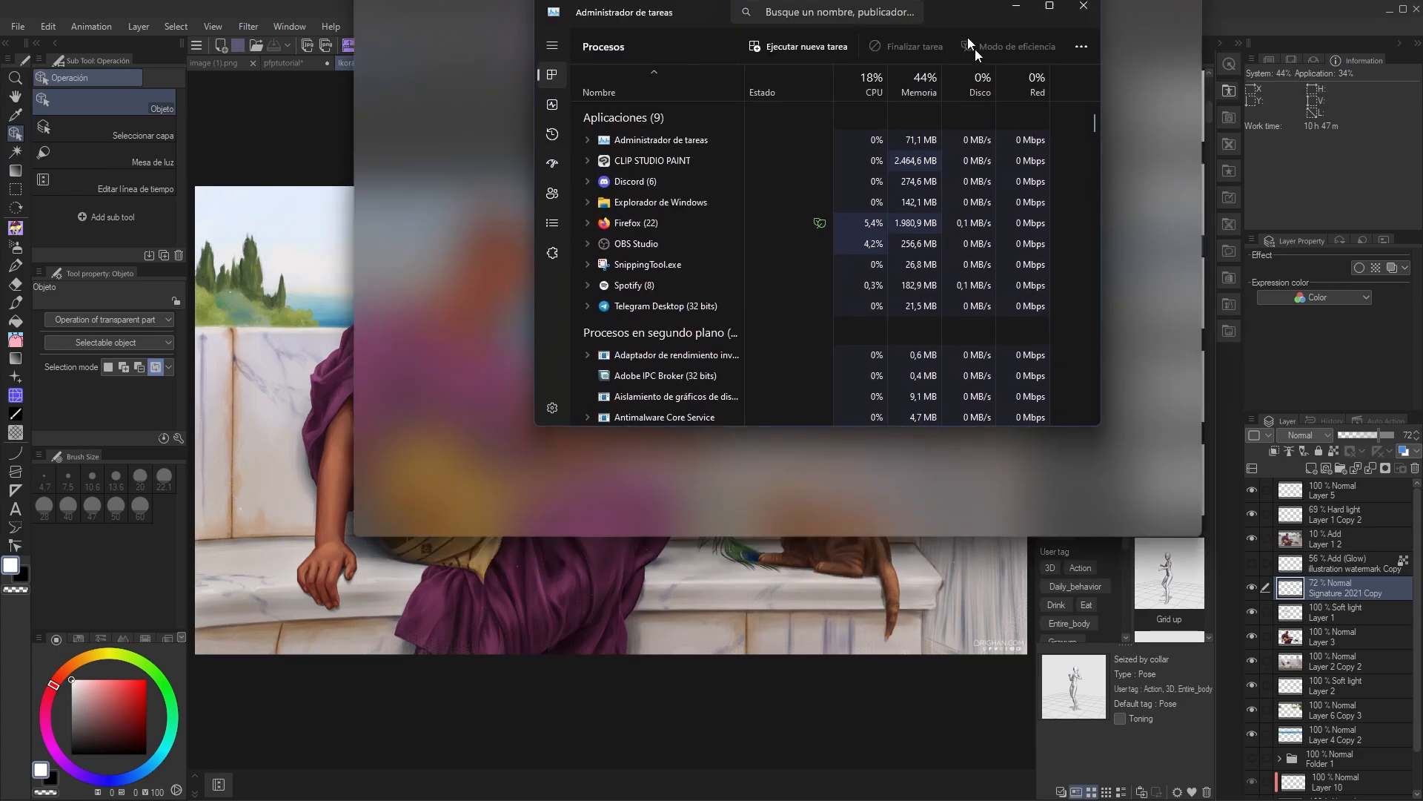
left_click_drag(968, 37, 1097, 161)
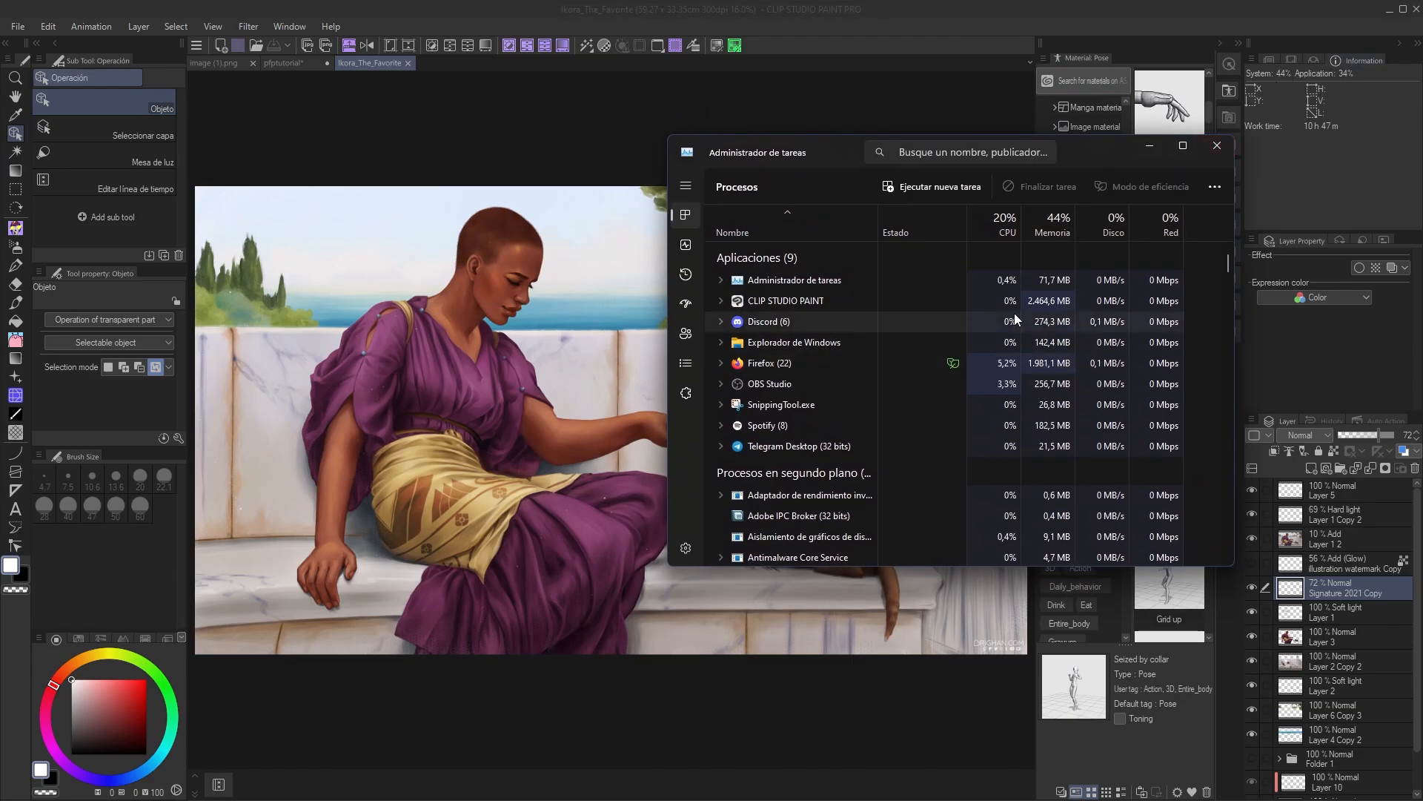
left_click_drag(1057, 145, 882, 0)
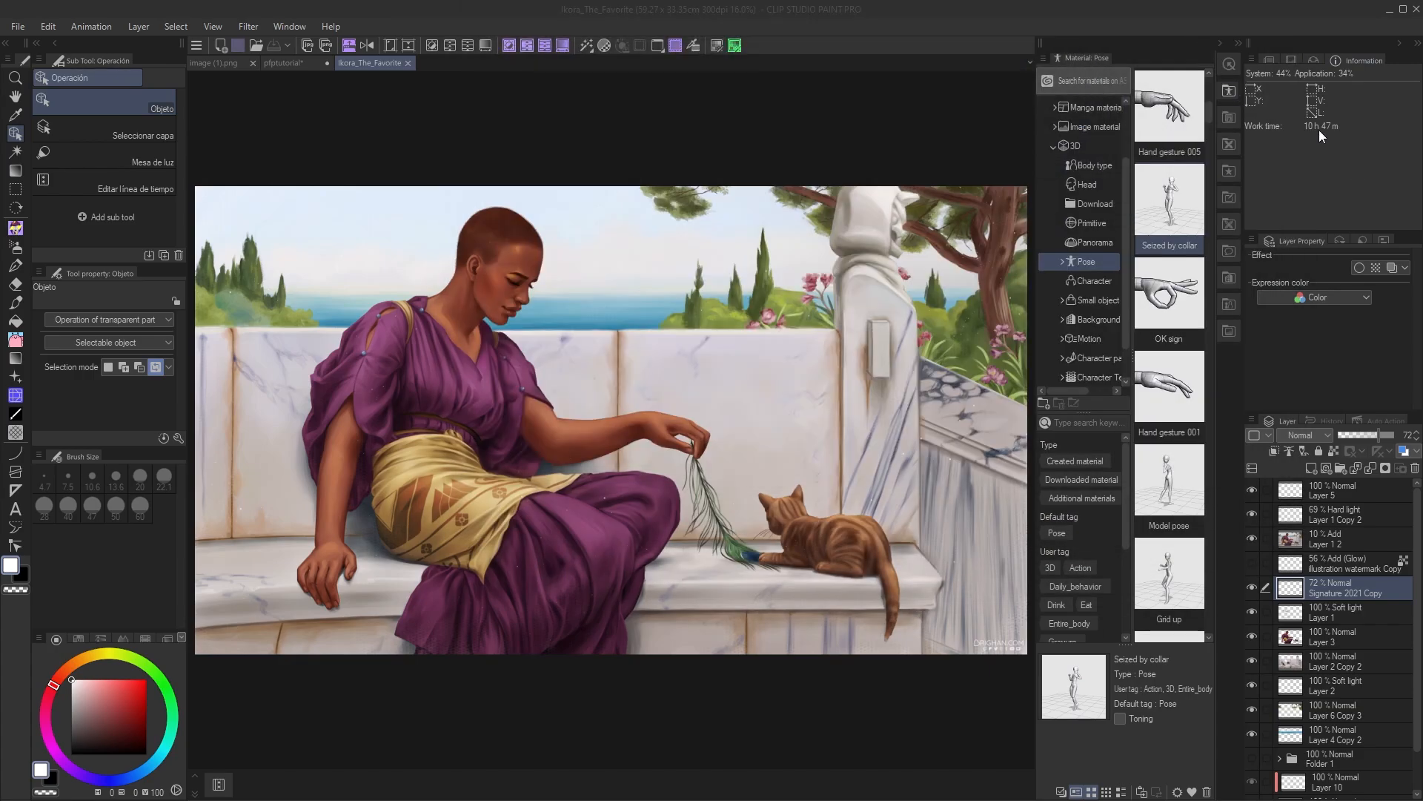
left_click(686, 149)
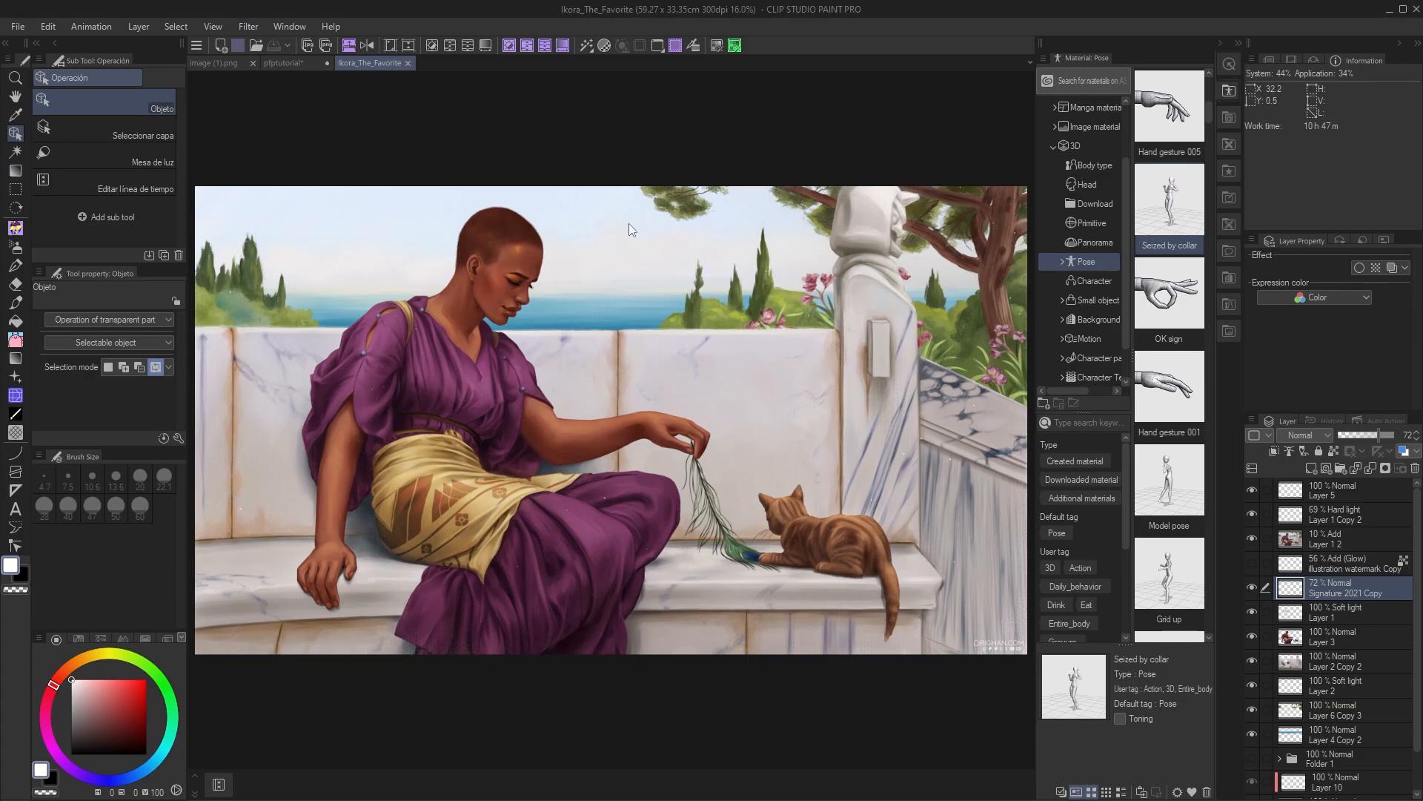
scroll(585, 355, "up", 3)
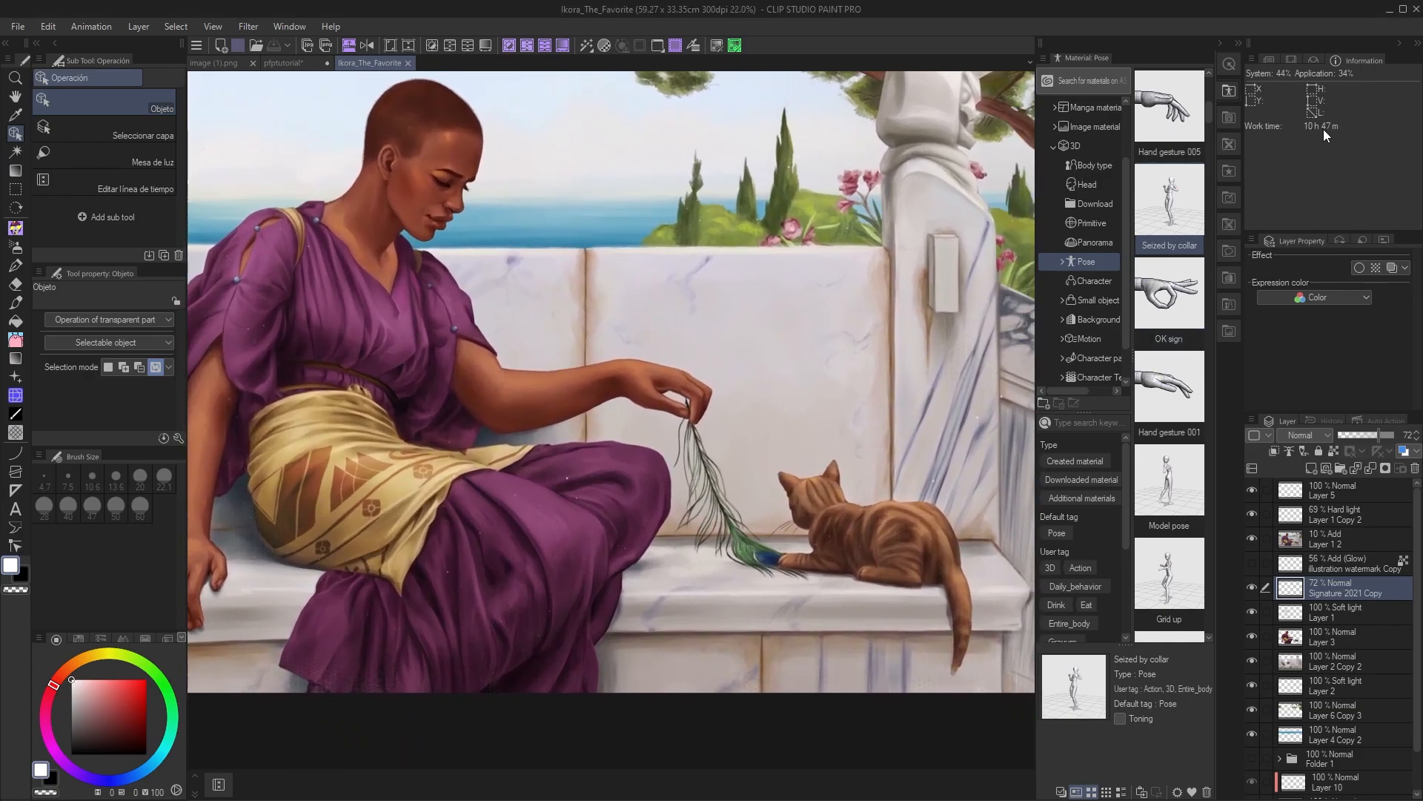
left_click_drag(541, 340, 555, 385)
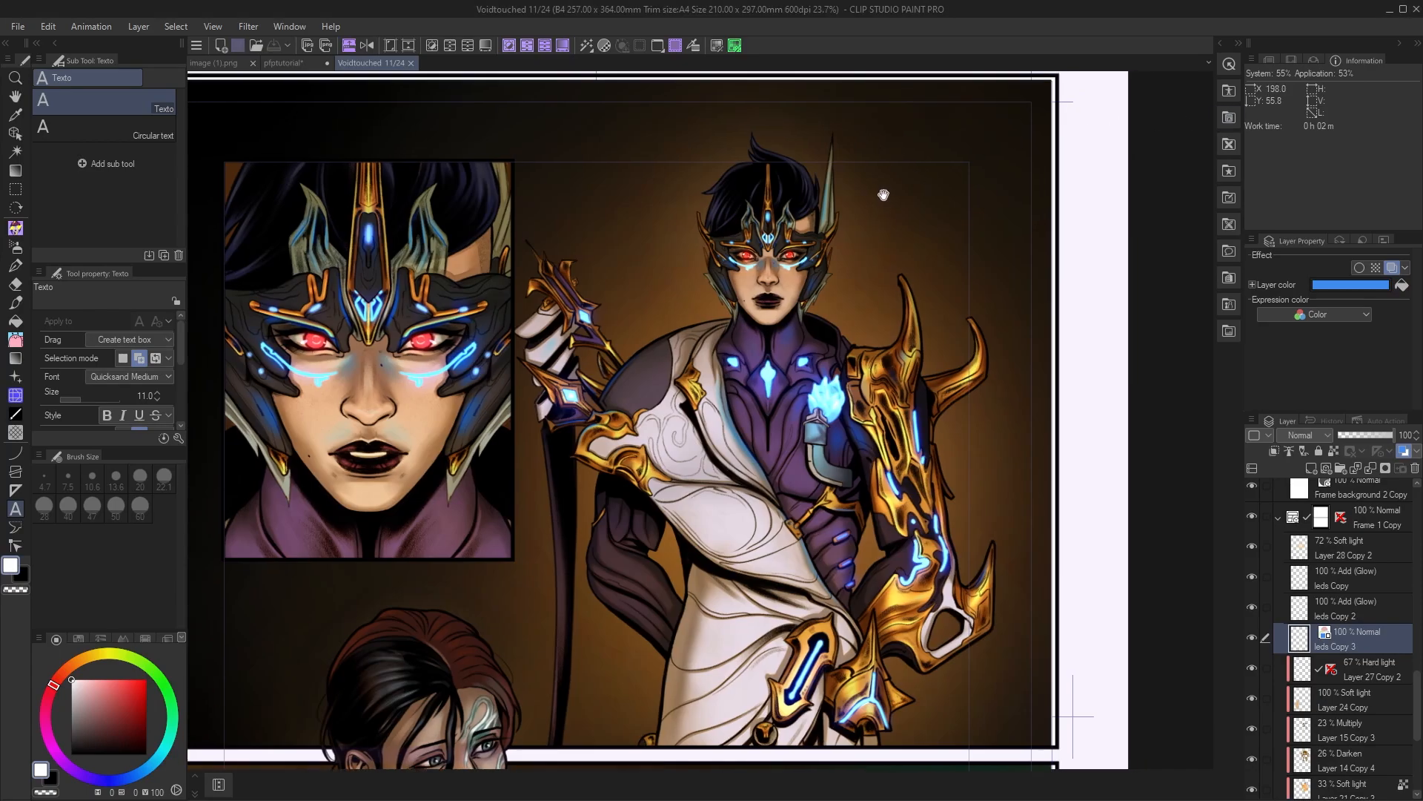
- Add a text box reading "THIS IS A TEXT BUBBLE" beside the standing character's head, above the BUBBLES Copy layer
scroll(890, 215, "up", 3)
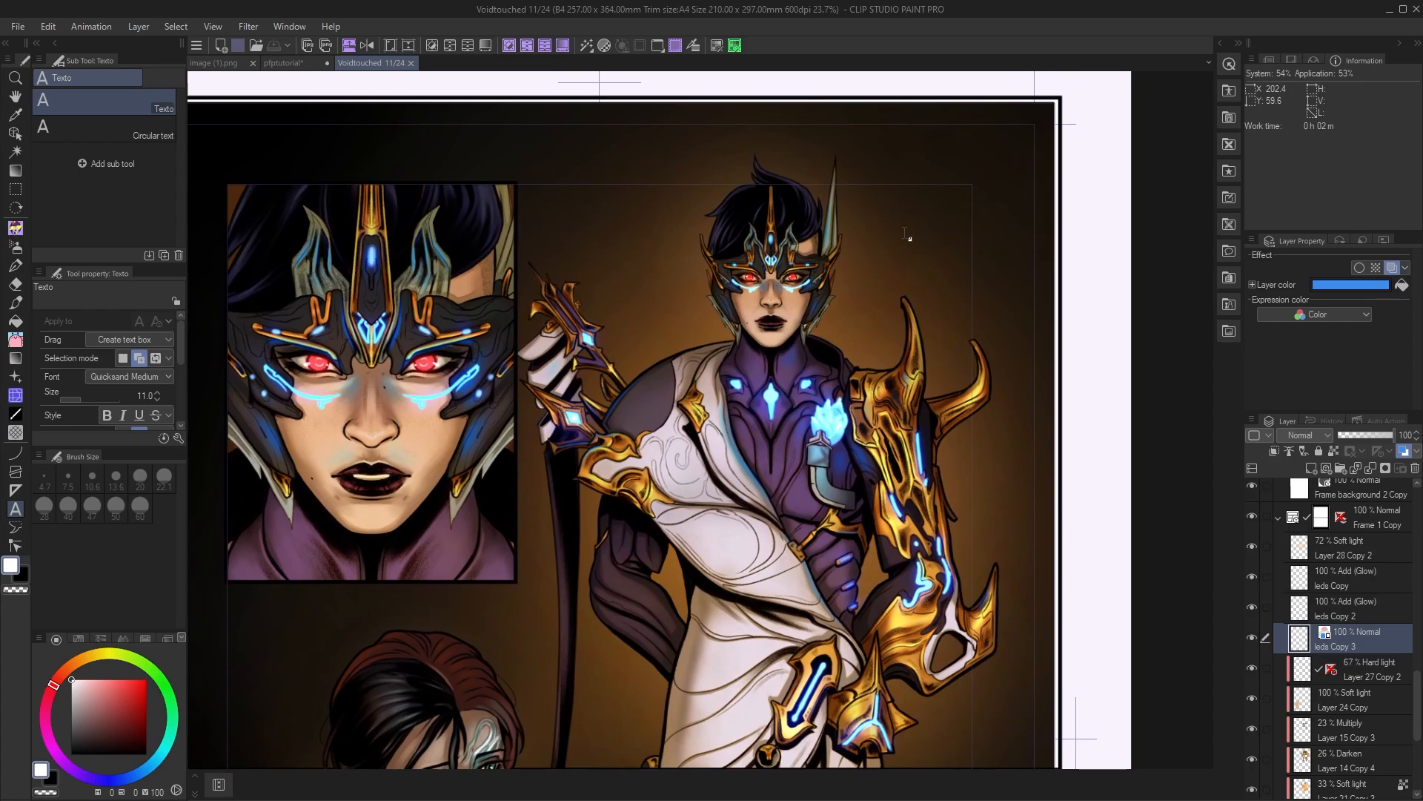
scroll(1363, 578, "down", 10)
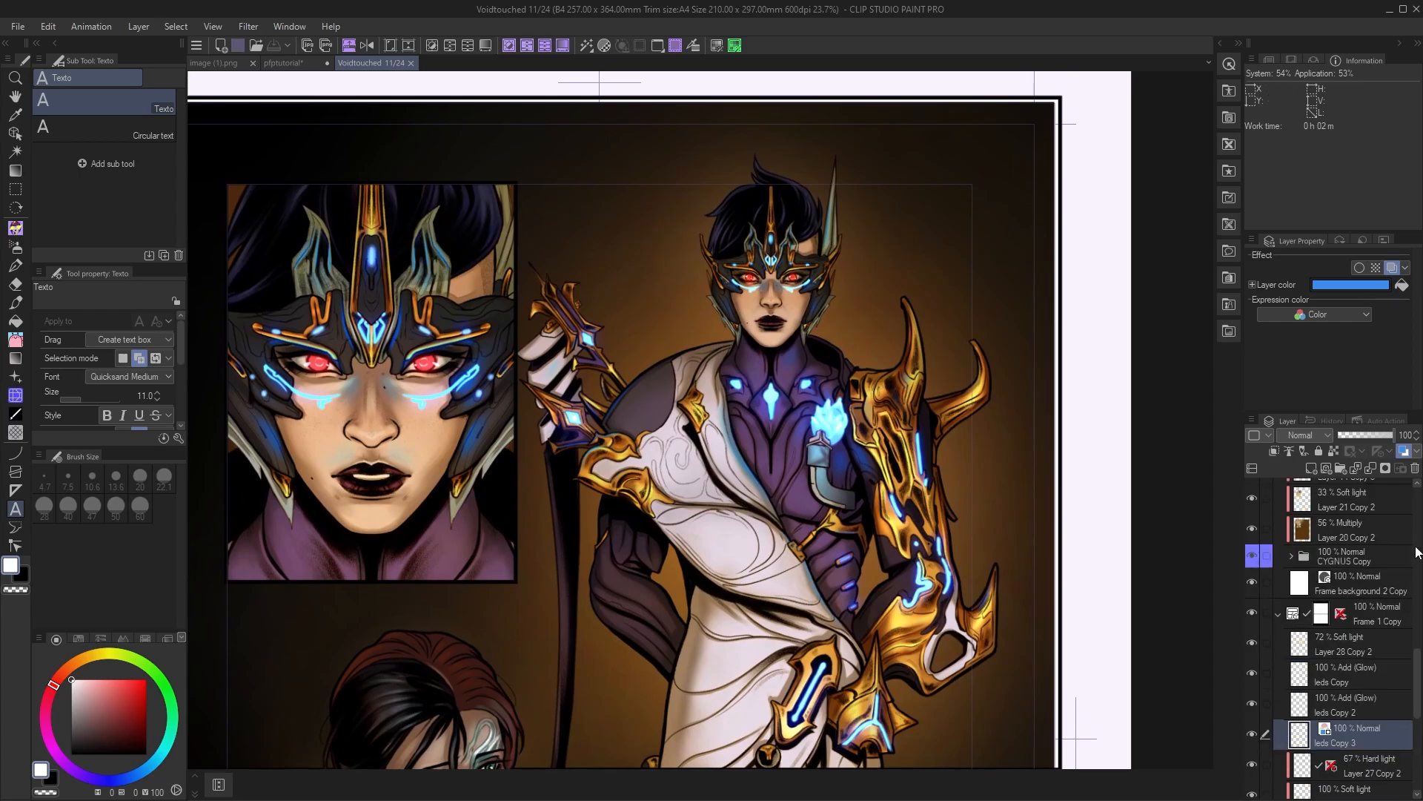
scroll(1318, 517, "up", 8)
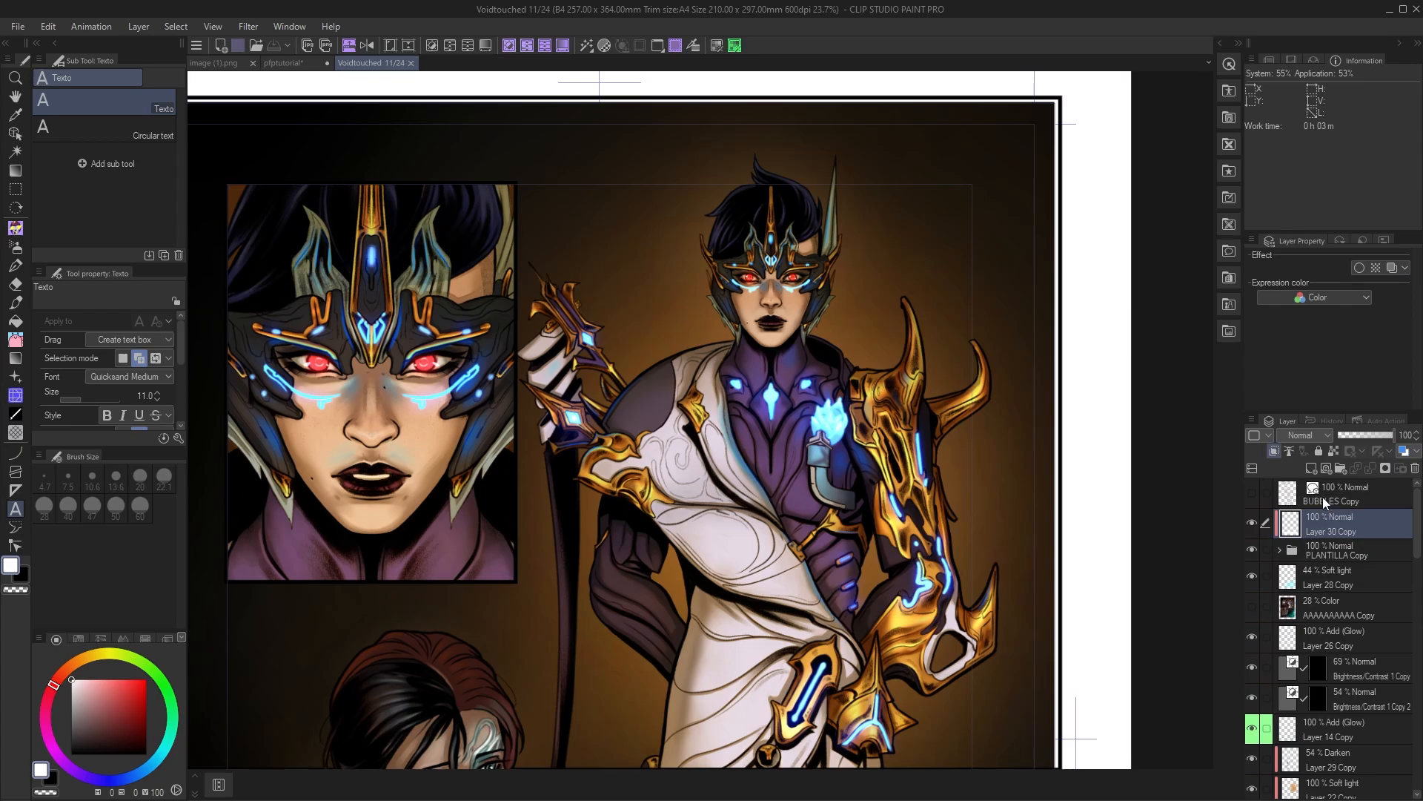
left_click(1323, 495)
scroll(928, 284, "up", 1)
left_click_drag(930, 286, 974, 311)
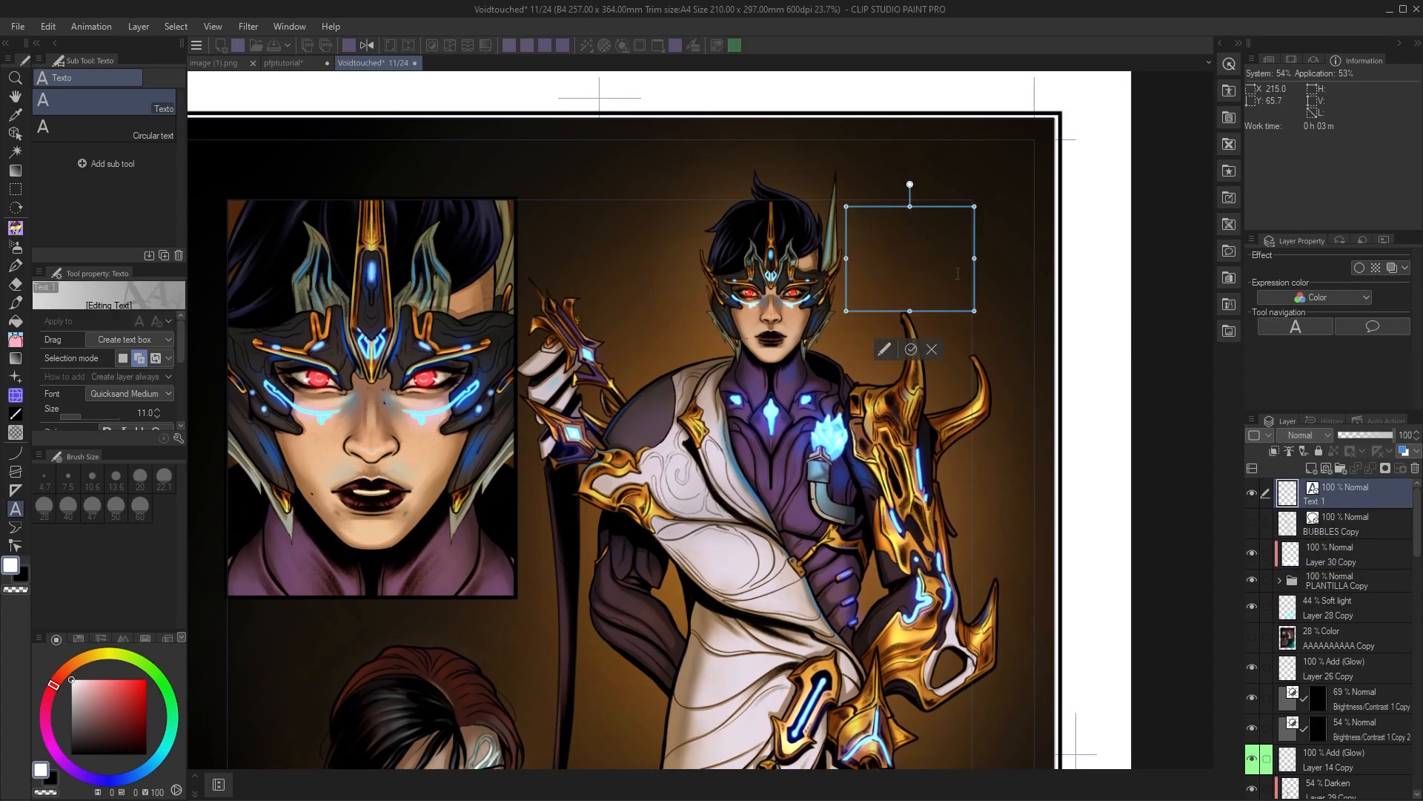
type("THIS IS A TEXT BUBBLE")
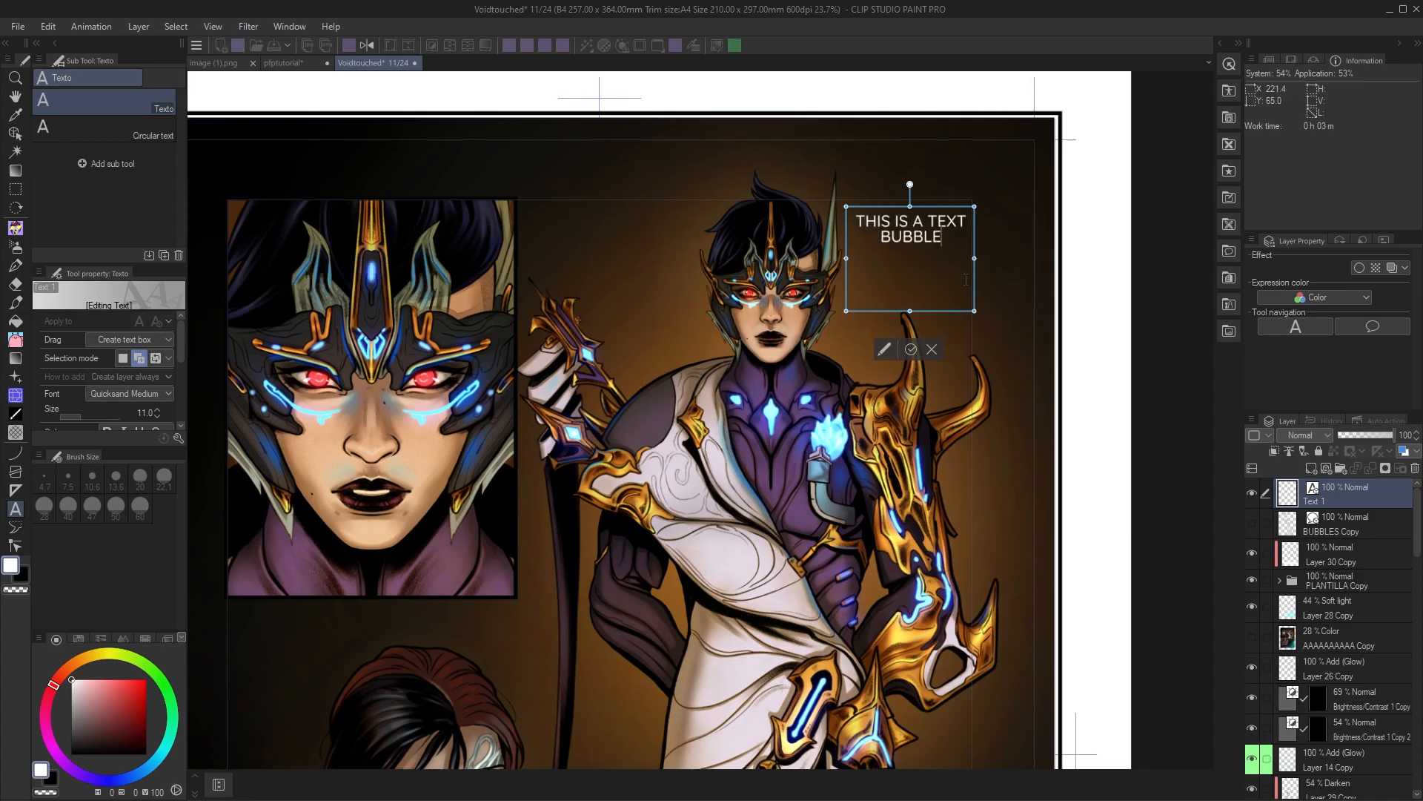
- Shrink the text box so its text wraps onto three lines beside the character's head
left_click_drag(974, 310, 924, 254)
left_click(894, 310)
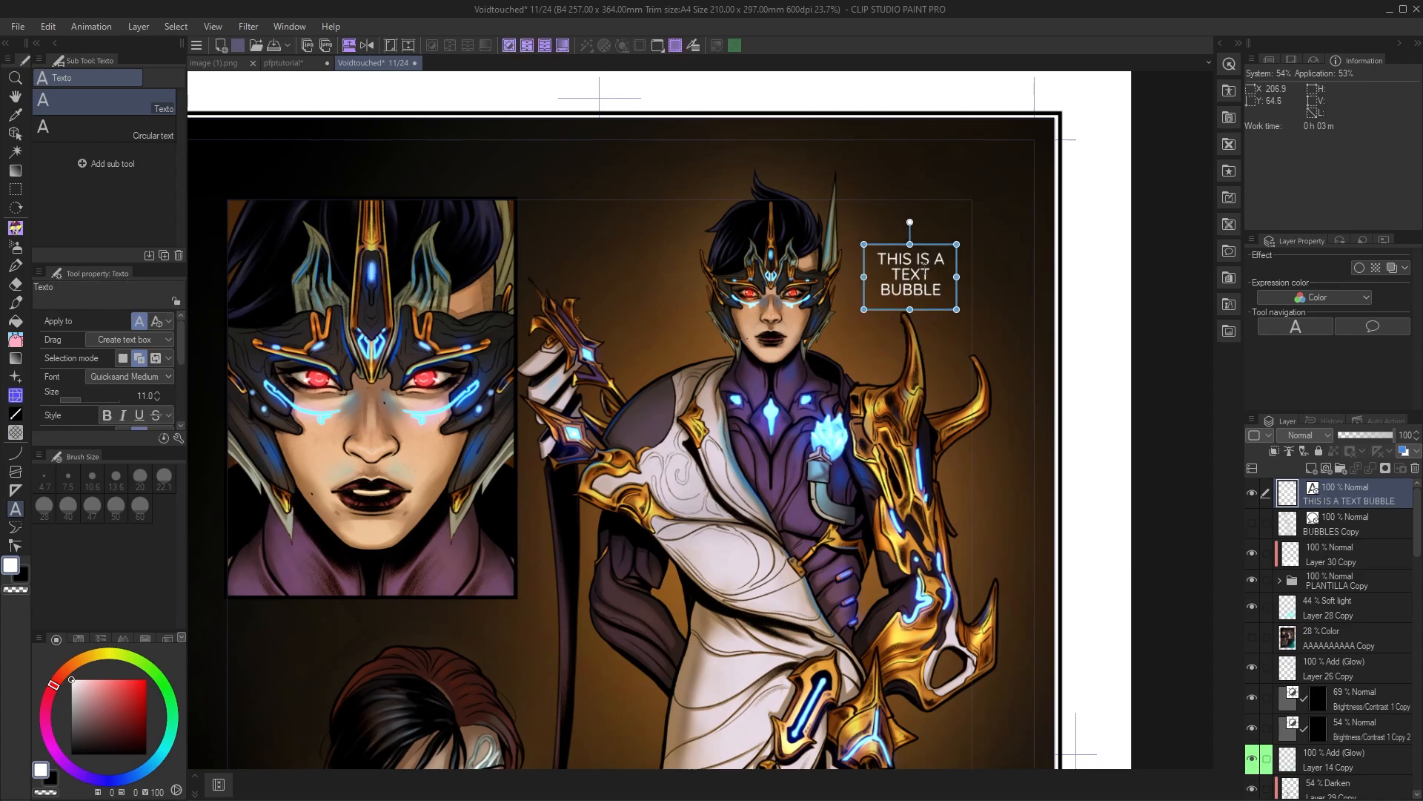
mouse_move(958, 311)
left_mouse_down()
mouse_move(976, 281)
mouse_move(990, 300)
mouse_move(986, 320)
mouse_move(971, 313)
mouse_move(979, 288)
mouse_move(963, 310)
mouse_move(923, 246)
mouse_move(951, 288)
left_mouse_up()
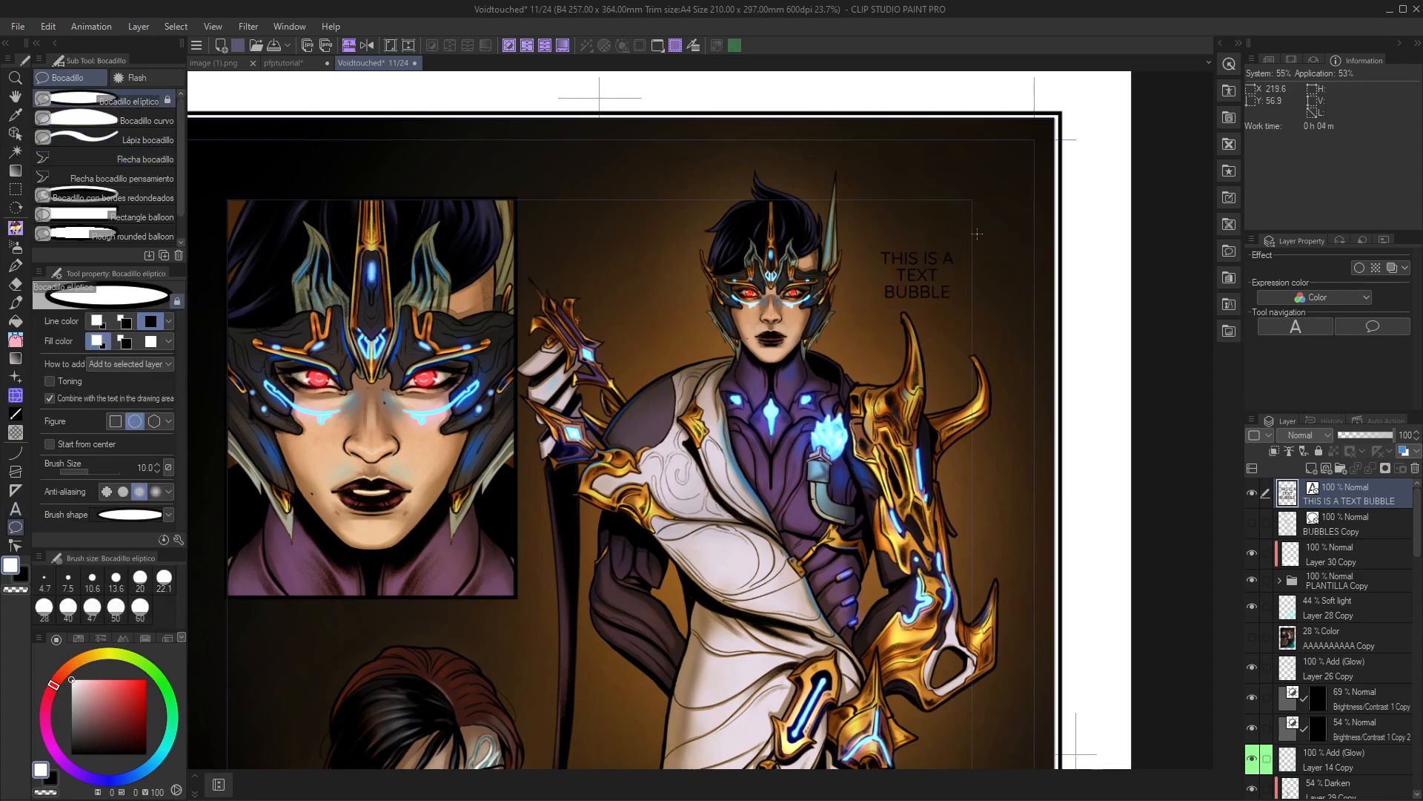
- Draw an elliptical speech balloon around the text and choose the Flecha bocadillo balloon tail sub tool
left_click_drag(977, 234, 856, 318)
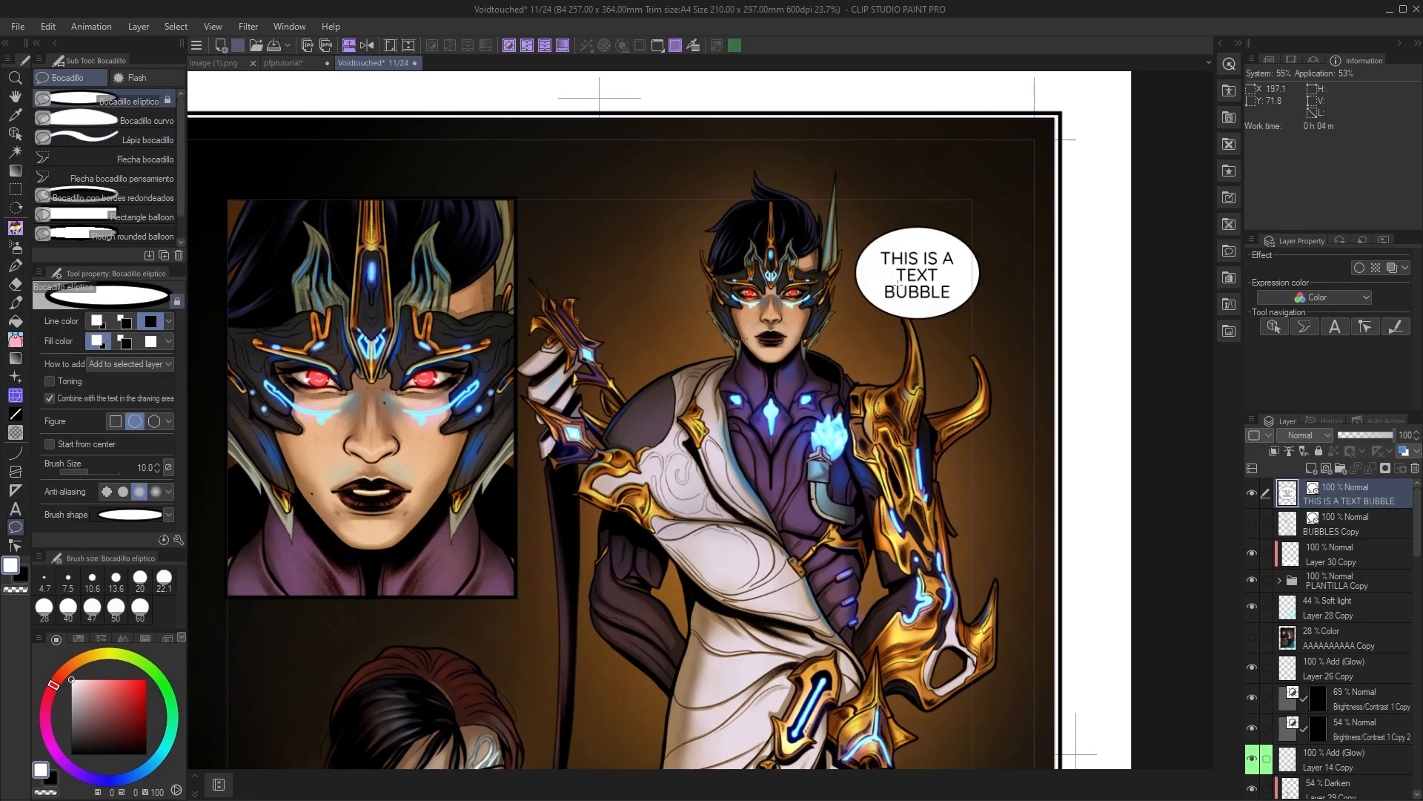
left_click(115, 158)
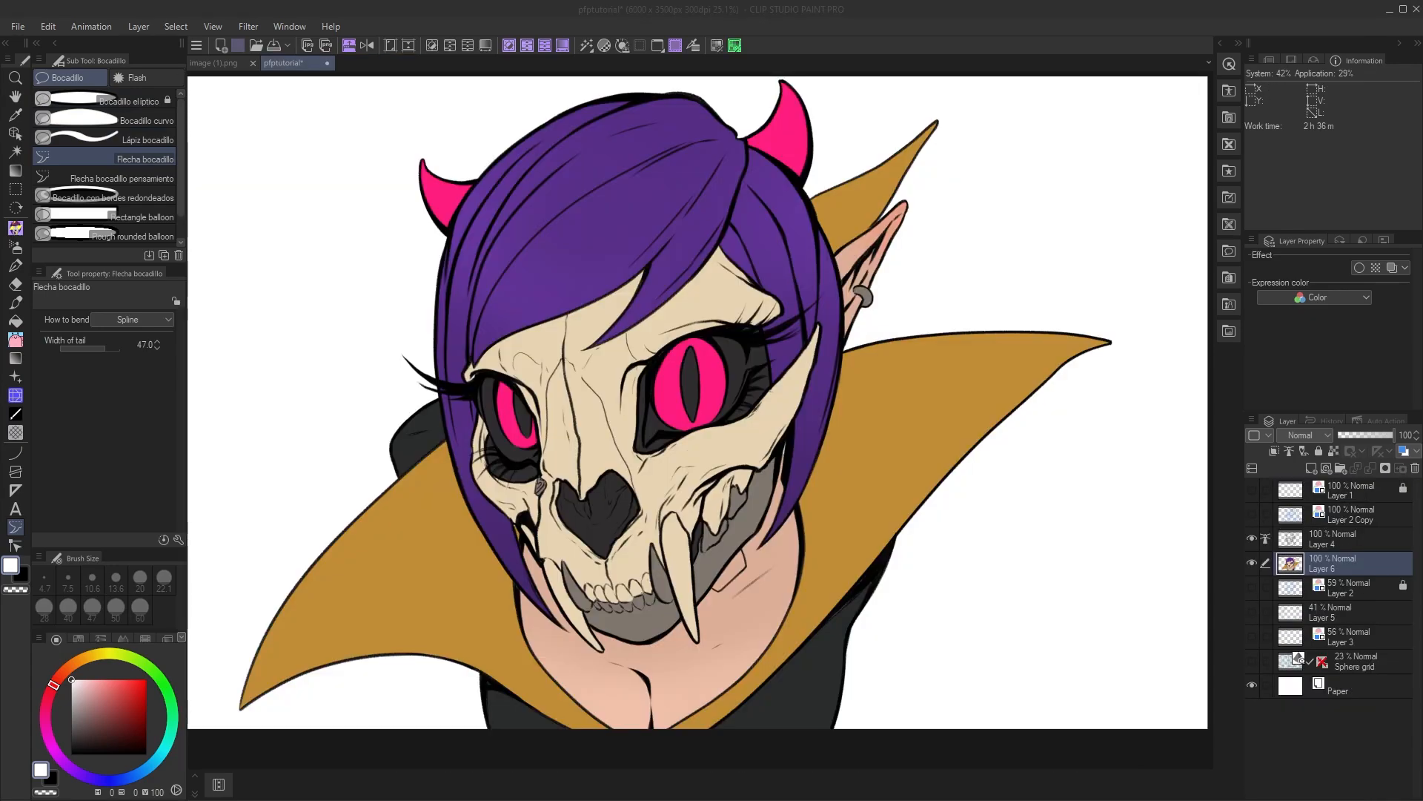
- Open the Command Bar Settings for the pfptutorial illustration's workspace and reposition the dialog over the canvas
right_click(773, 45)
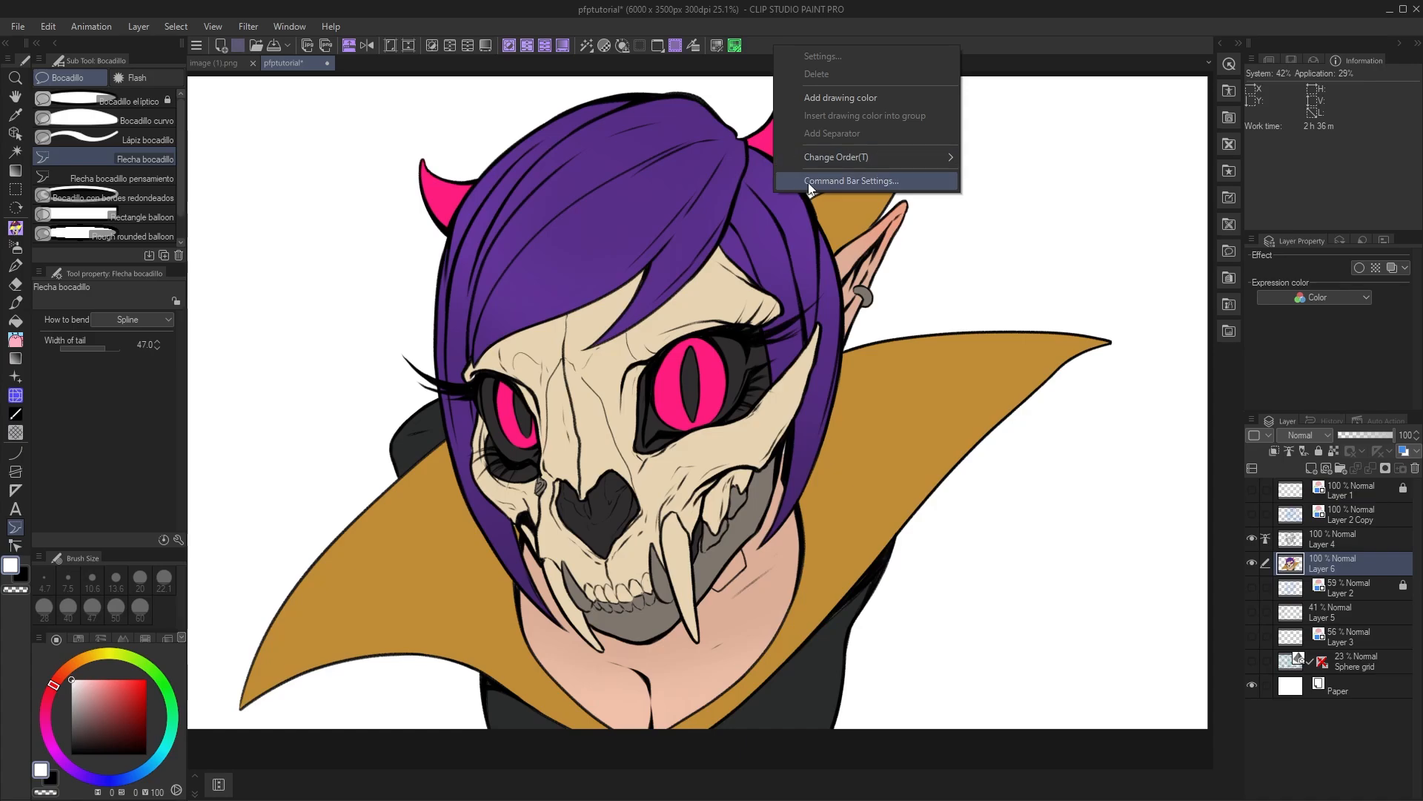
left_click(808, 182)
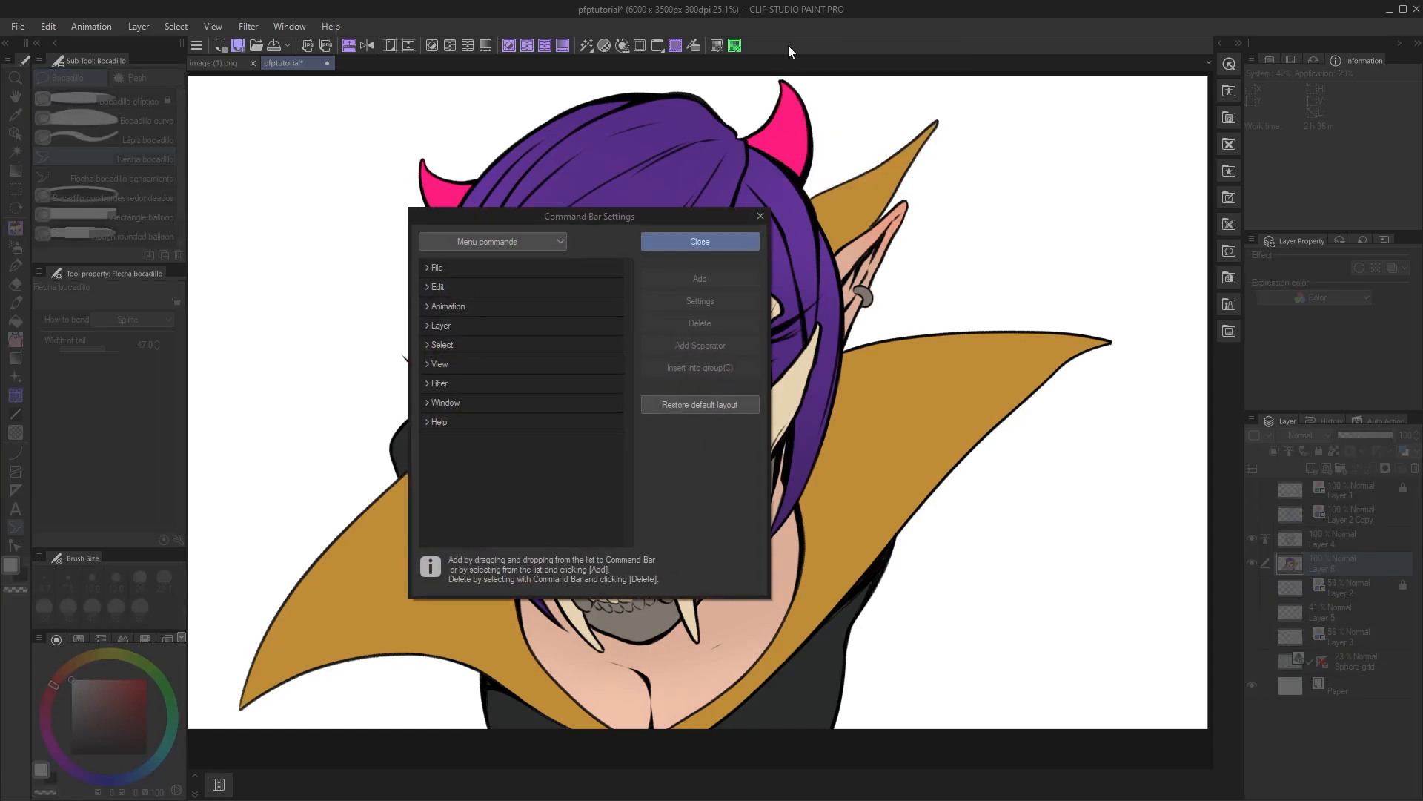
left_click_drag(637, 217, 713, 204)
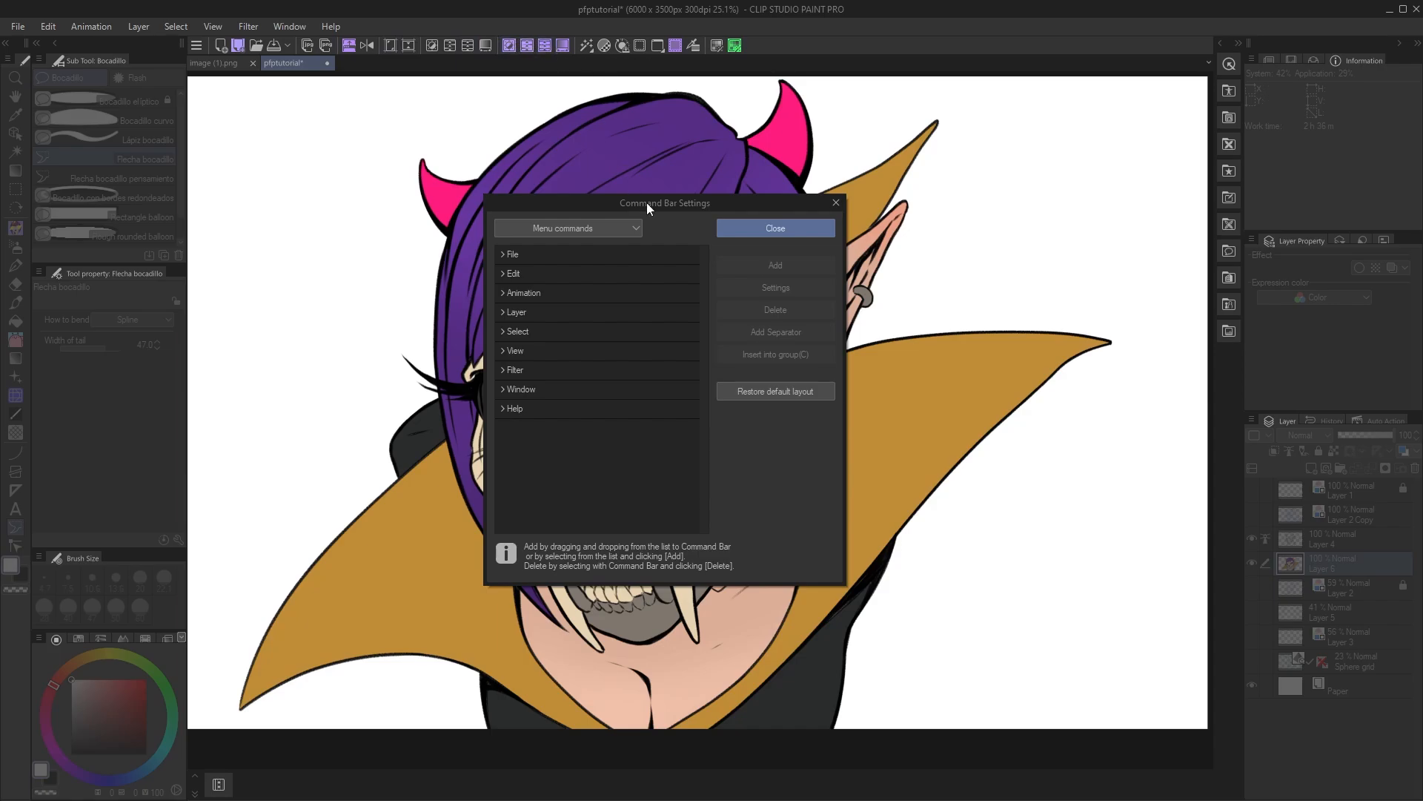
left_click_drag(643, 206, 621, 211)
left_click(522, 379)
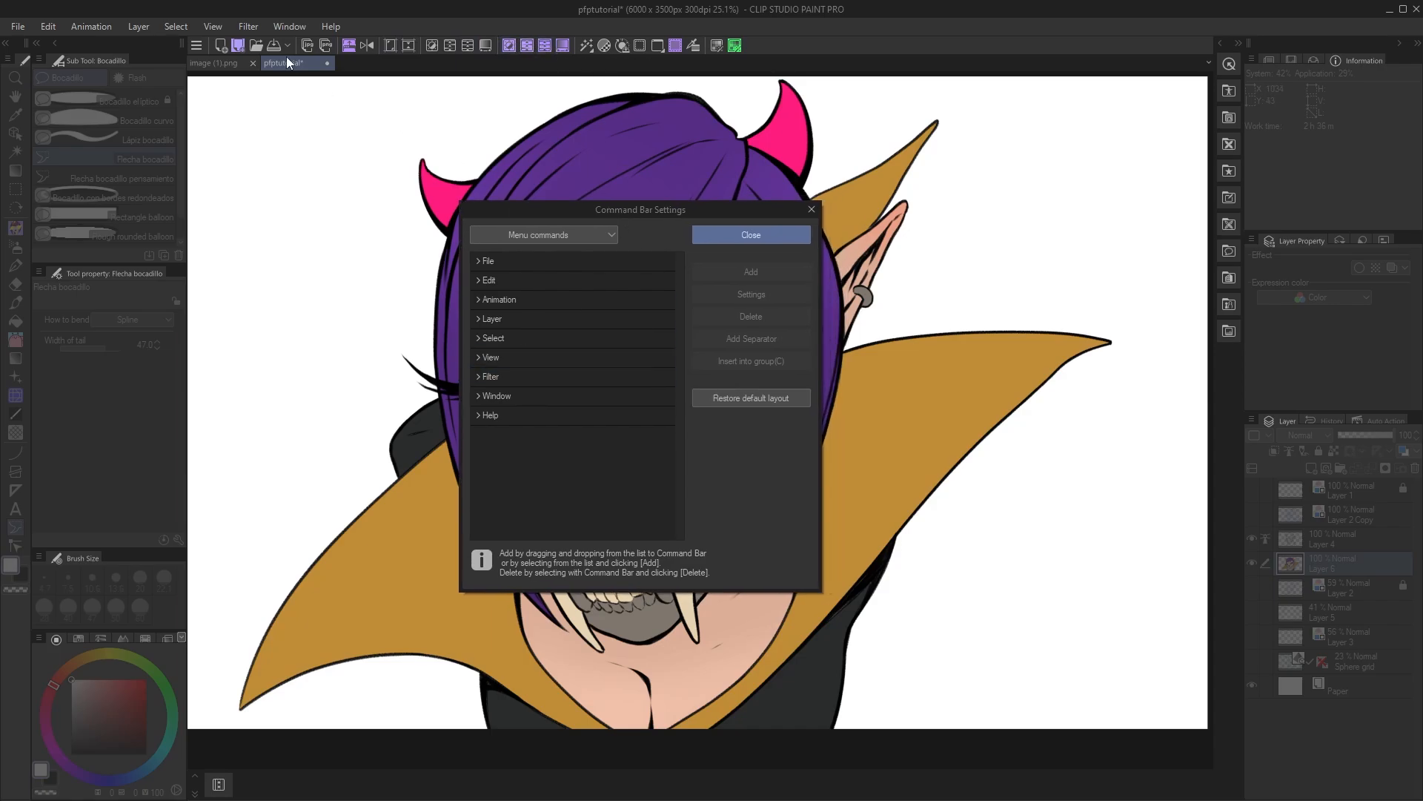
- Close the Command Bar Settings, view the new-canvas settings with the 4K Freebies preset, and dismiss them without creating anything
left_click(812, 209)
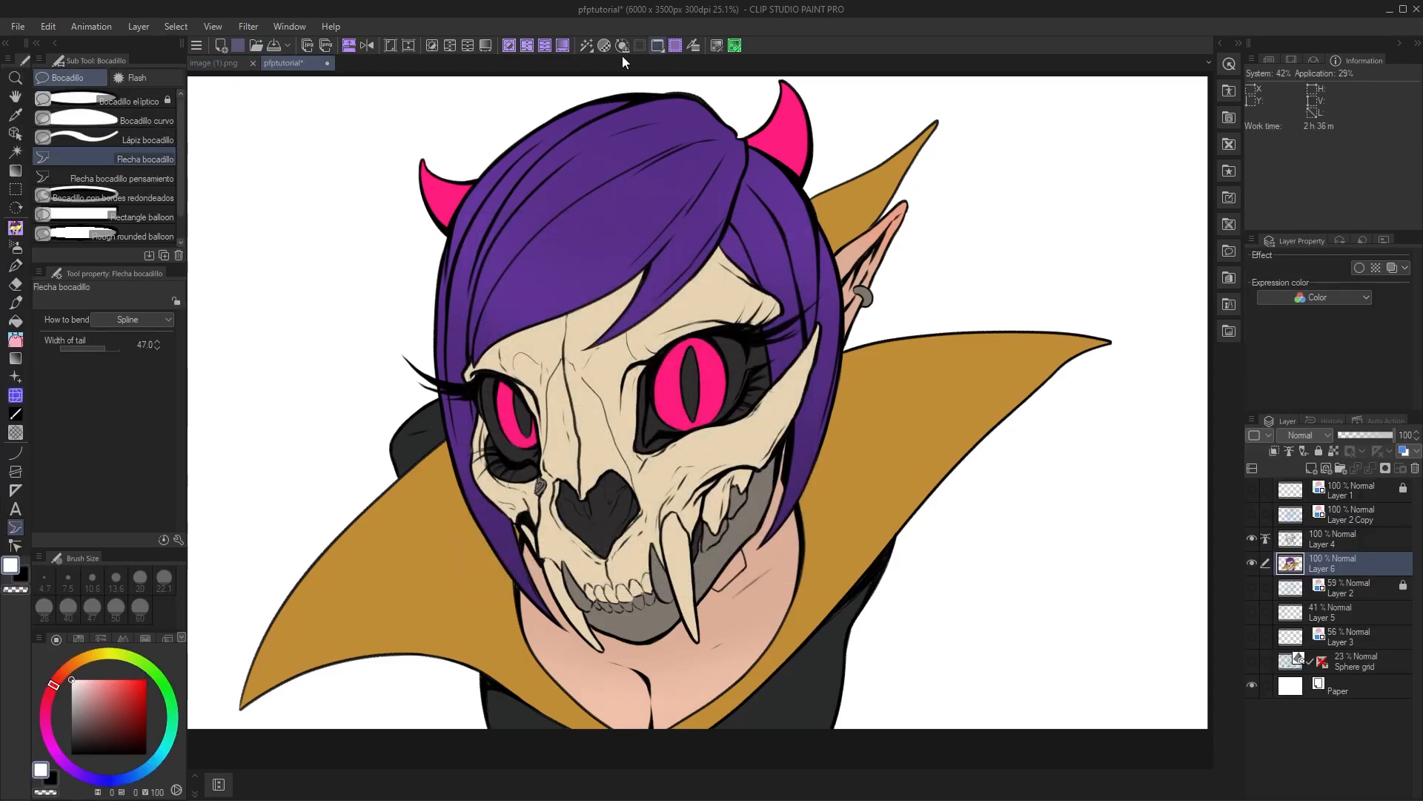
left_click(220, 46)
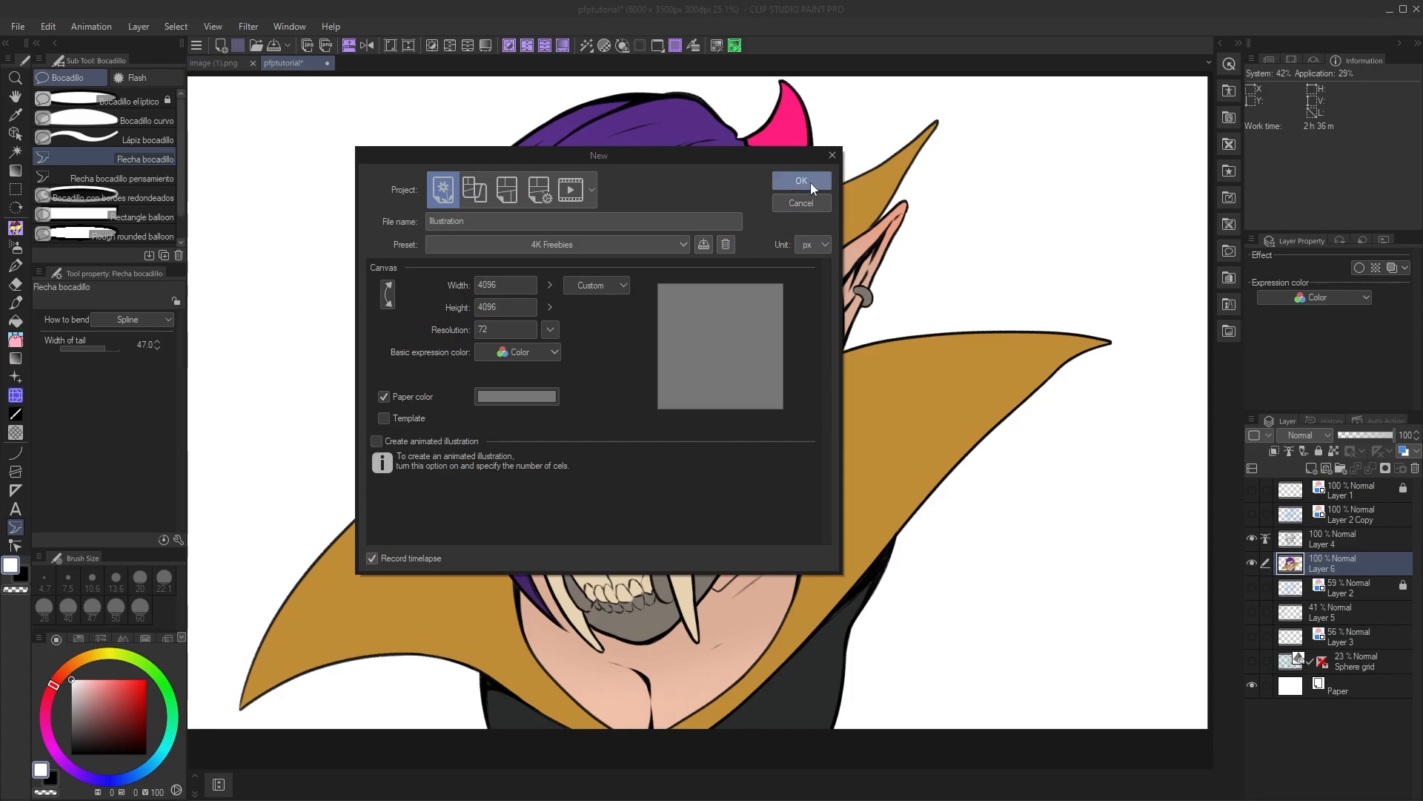
left_click(801, 203)
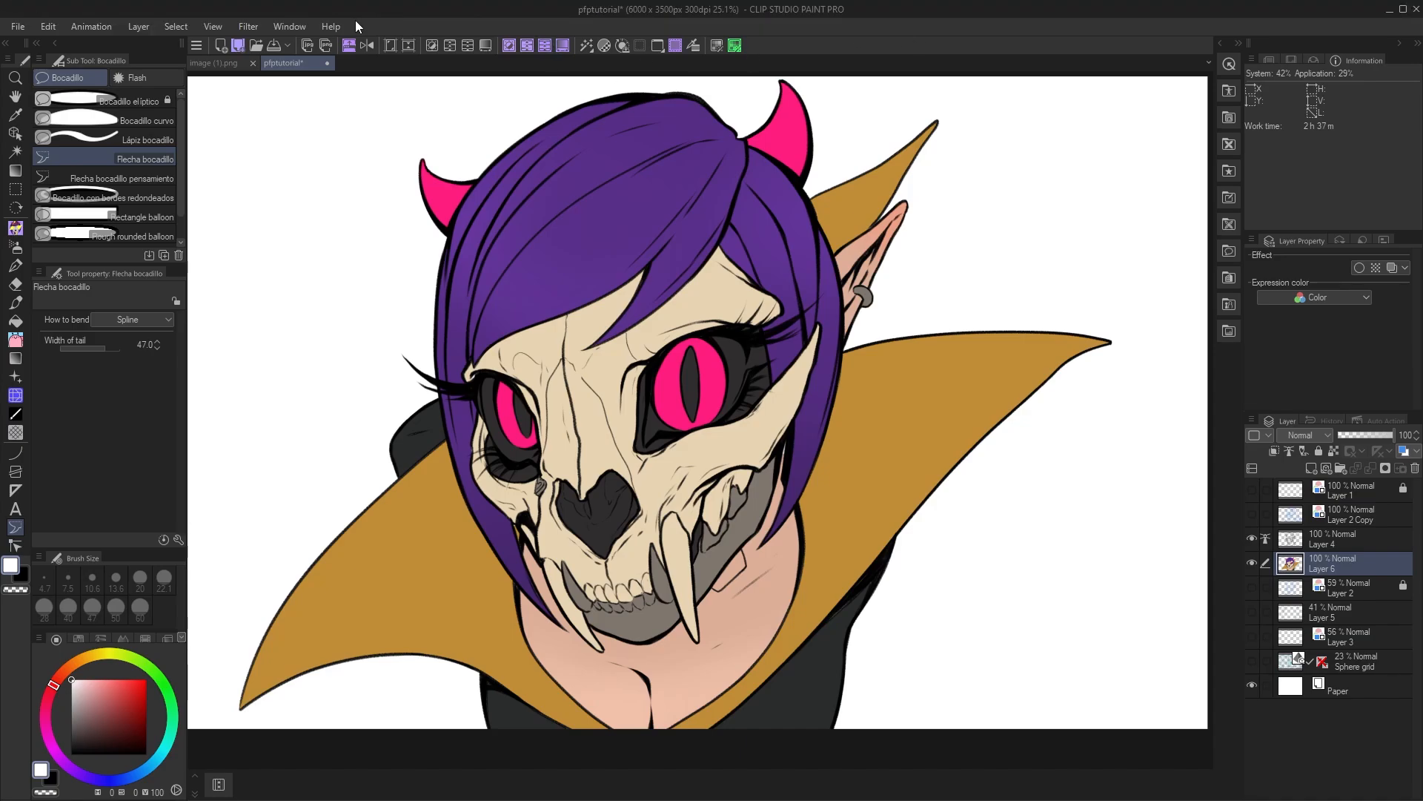
- Create a new illustration from the clipboard image, look it over, and close it without saving
left_click(242, 46)
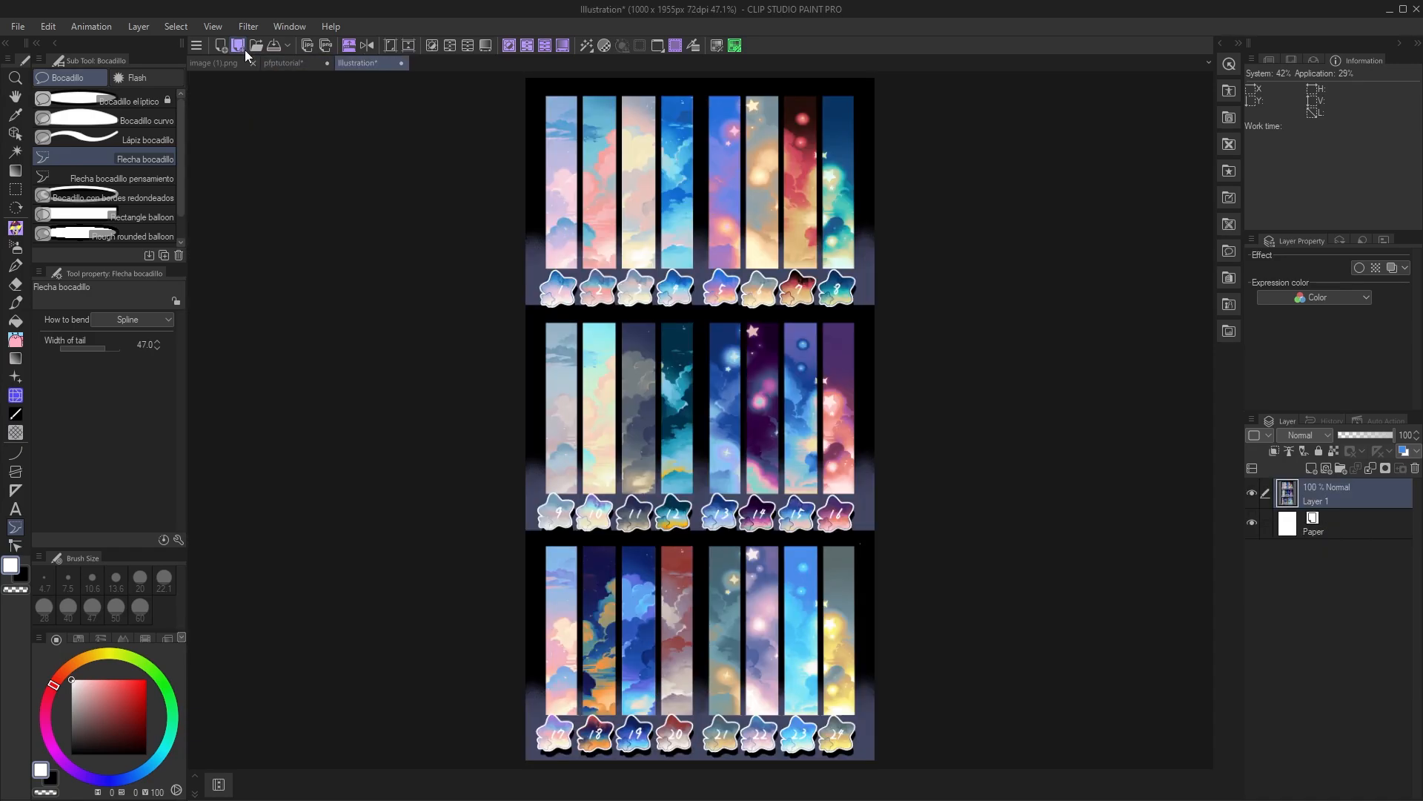
left_click_drag(641, 311, 315, 312)
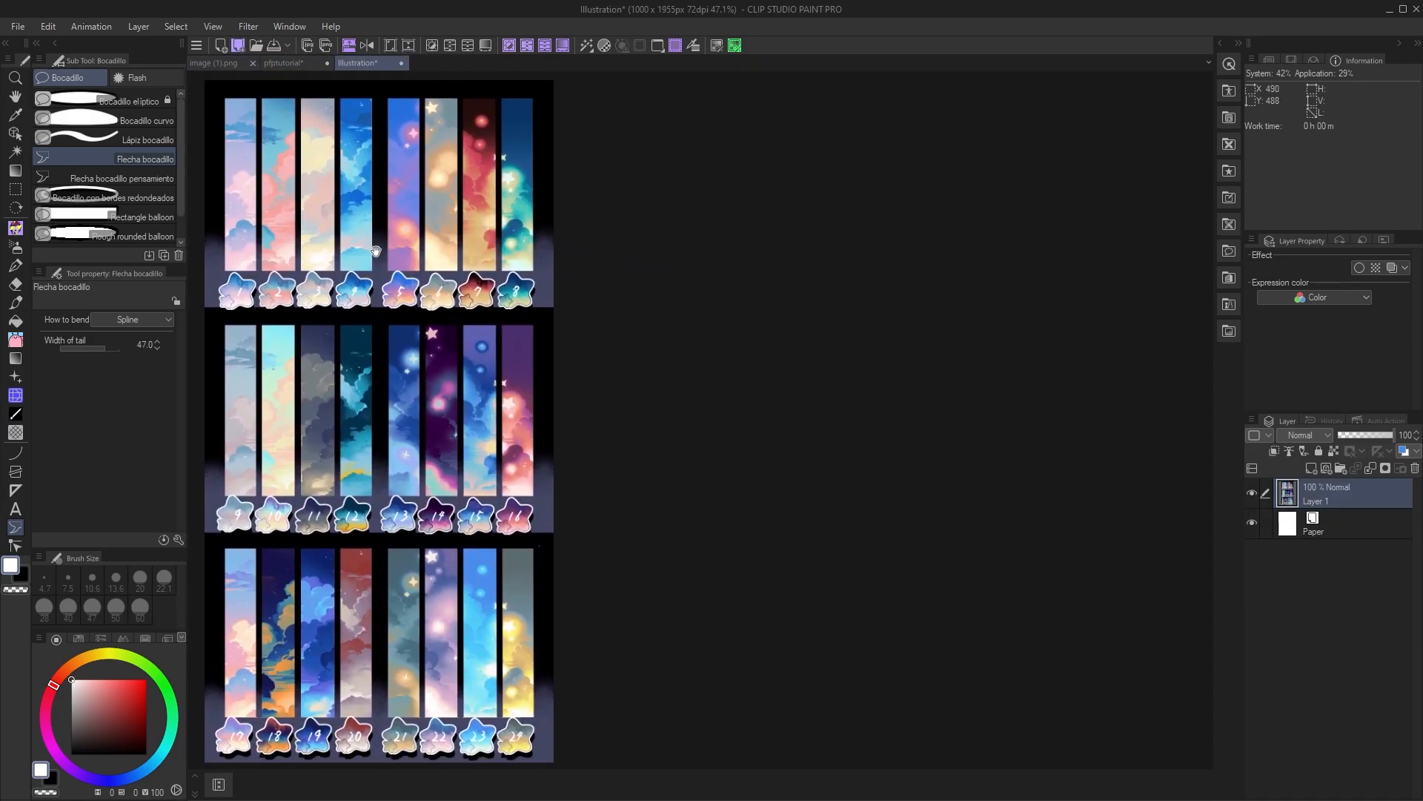
left_click_drag(376, 251, 602, 280)
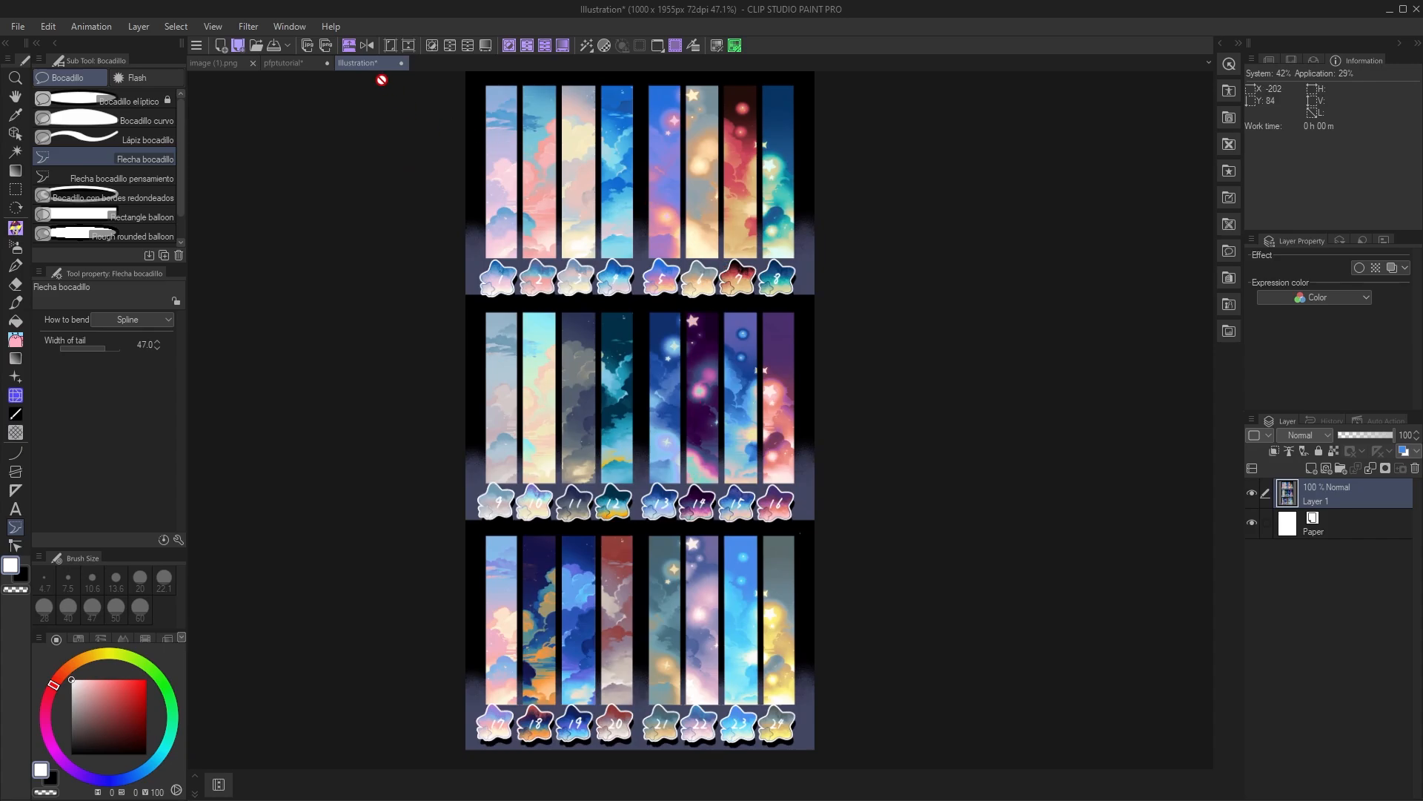
left_click(401, 64)
left_click(755, 304)
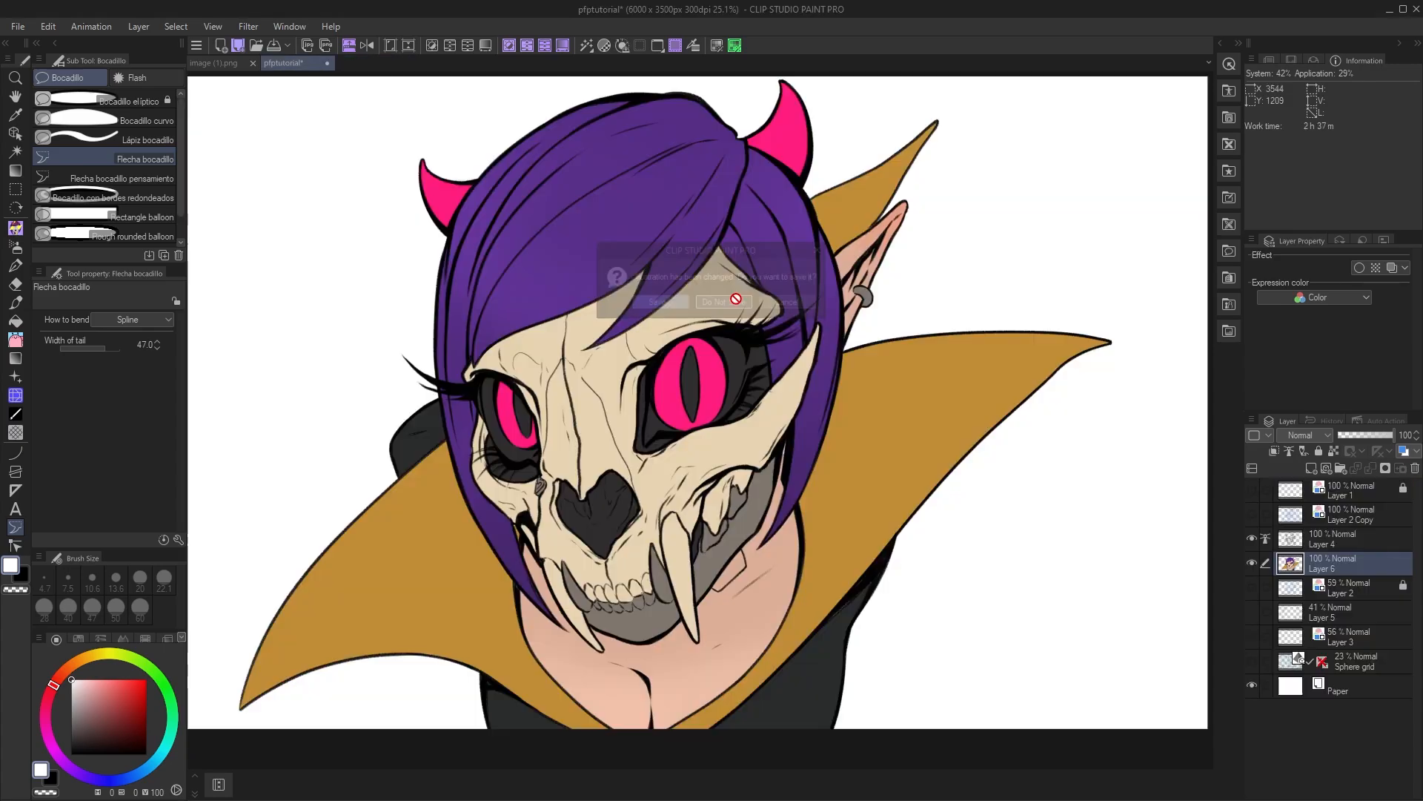
- Check the Open command and the extra save options, dismissing both without opening or saving a file
left_click(261, 43)
key("Escape")
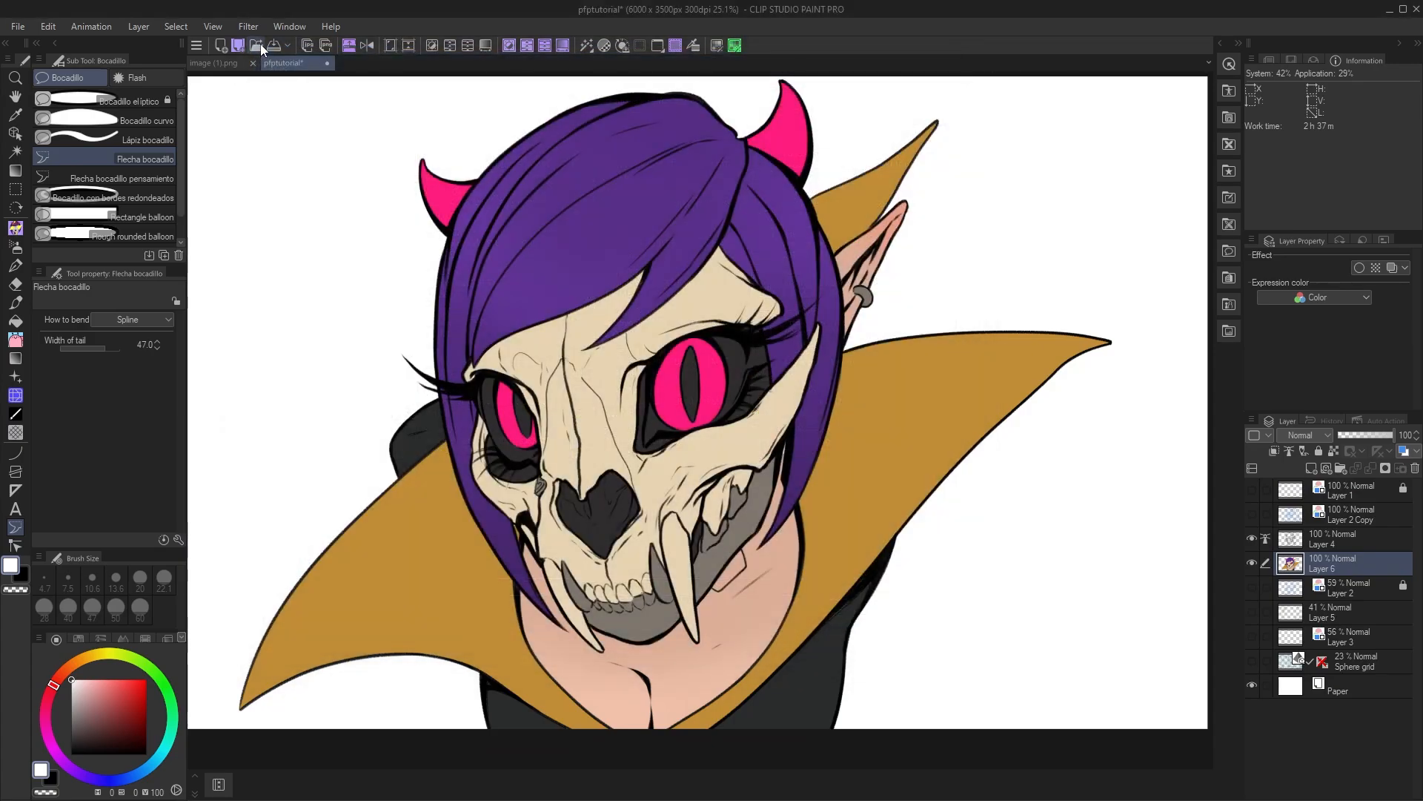
left_click(287, 44)
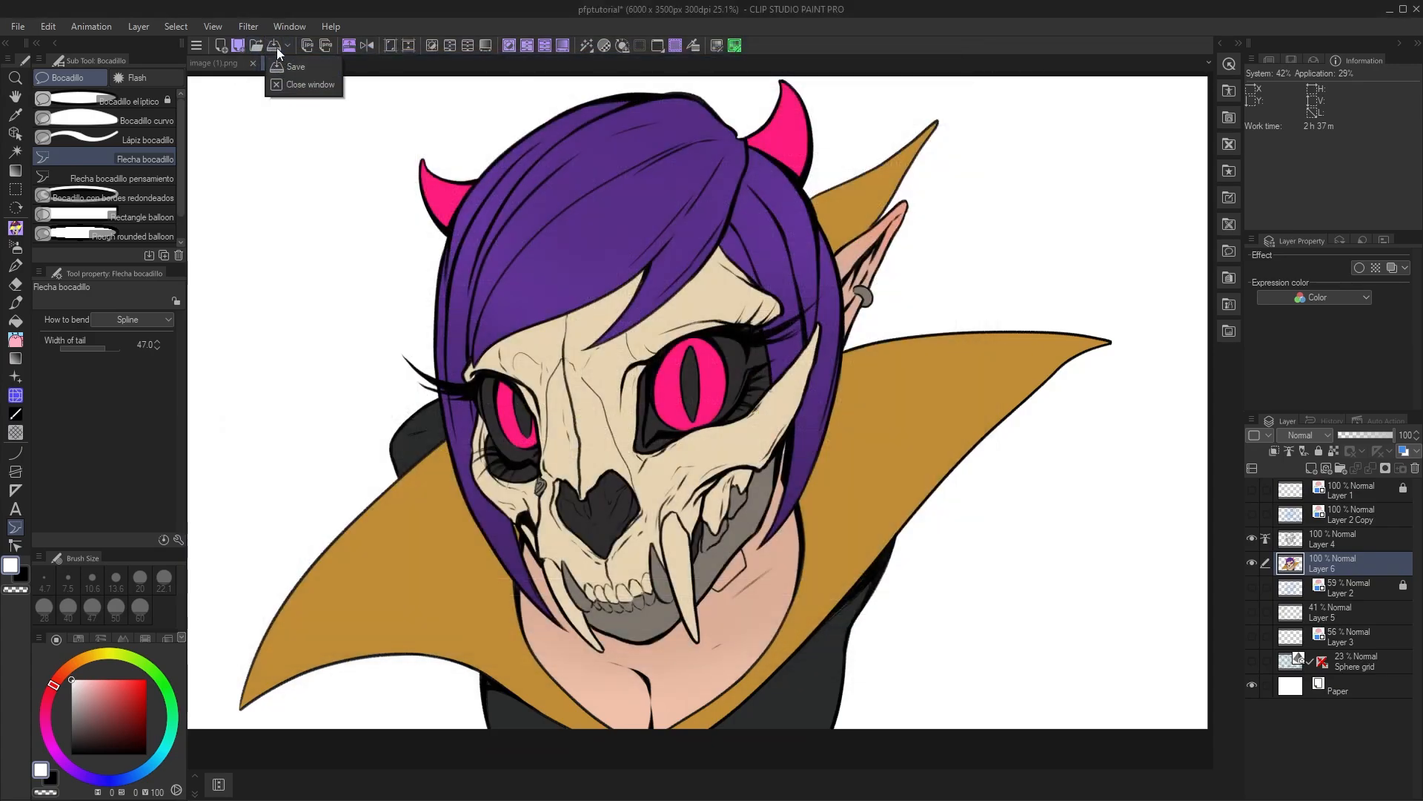
left_click(283, 45)
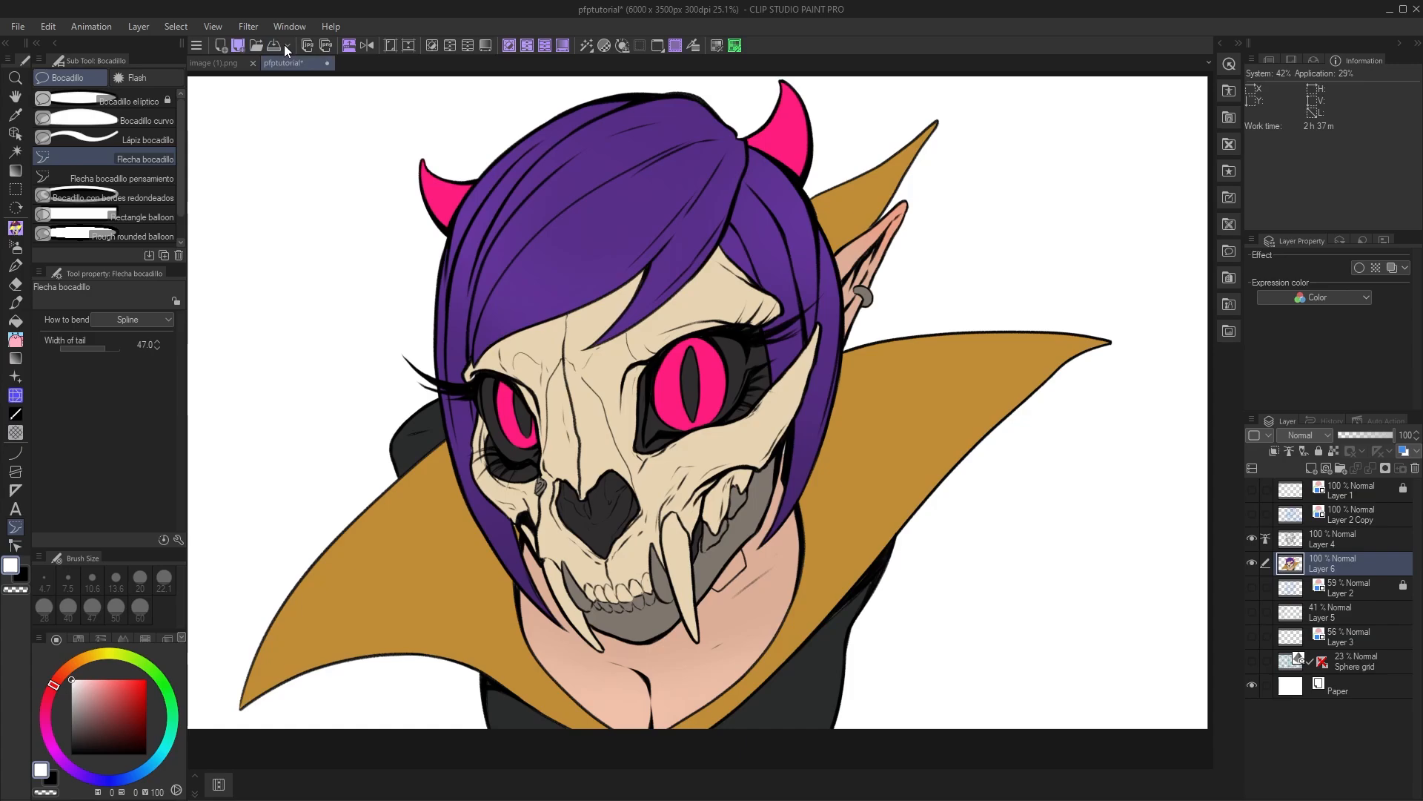
- Toggle the title and menu bars off and on several times, ending with both hidden
left_click(348, 47)
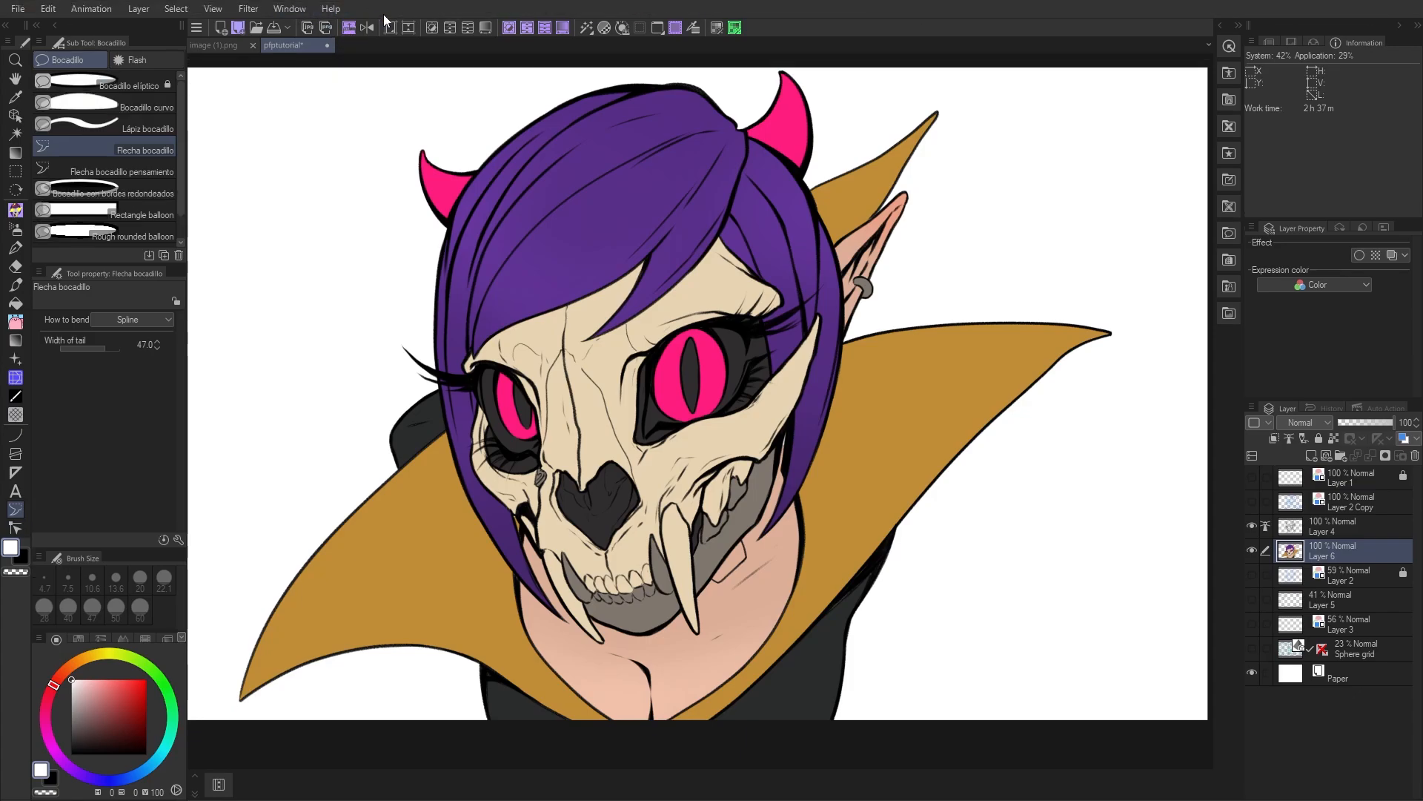
left_click(348, 28)
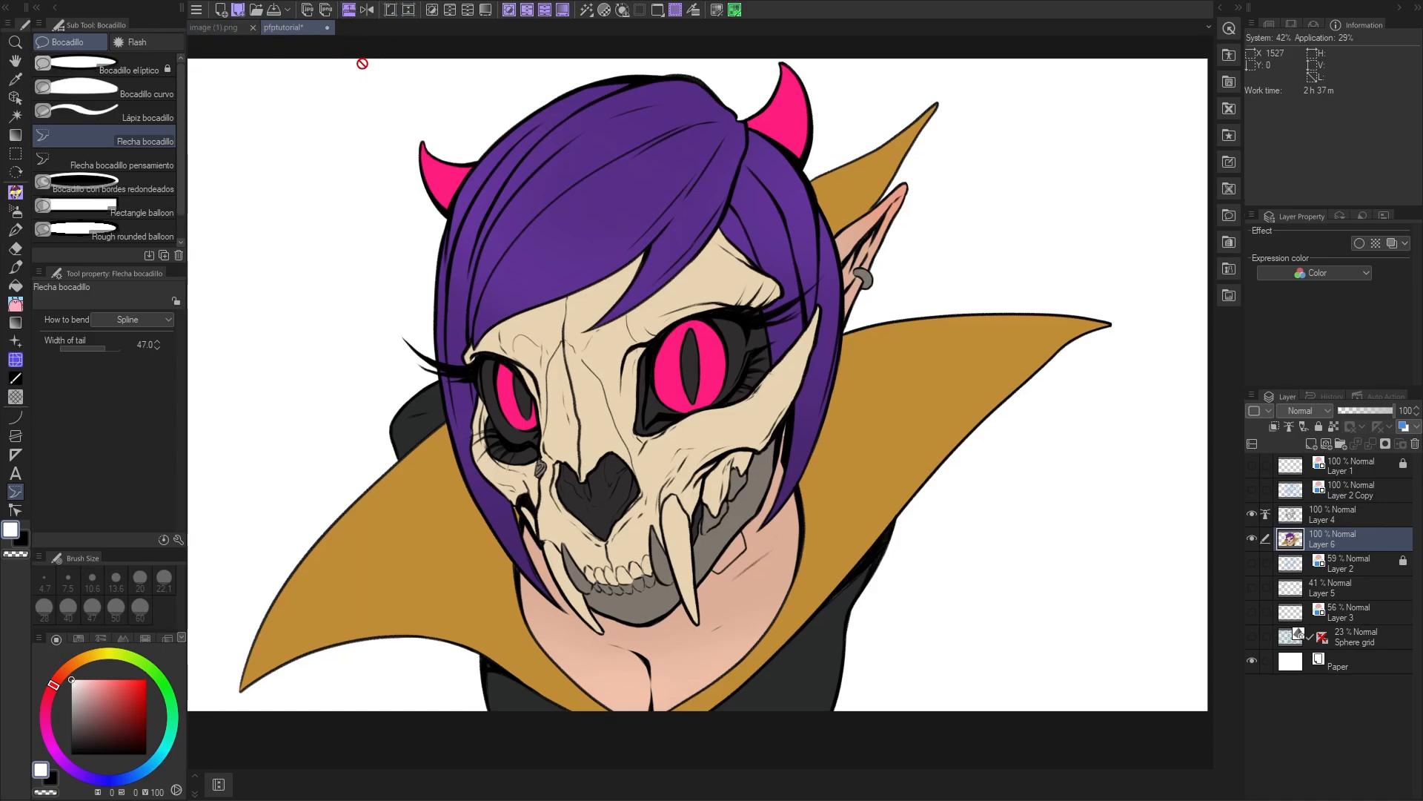
left_click(351, 14)
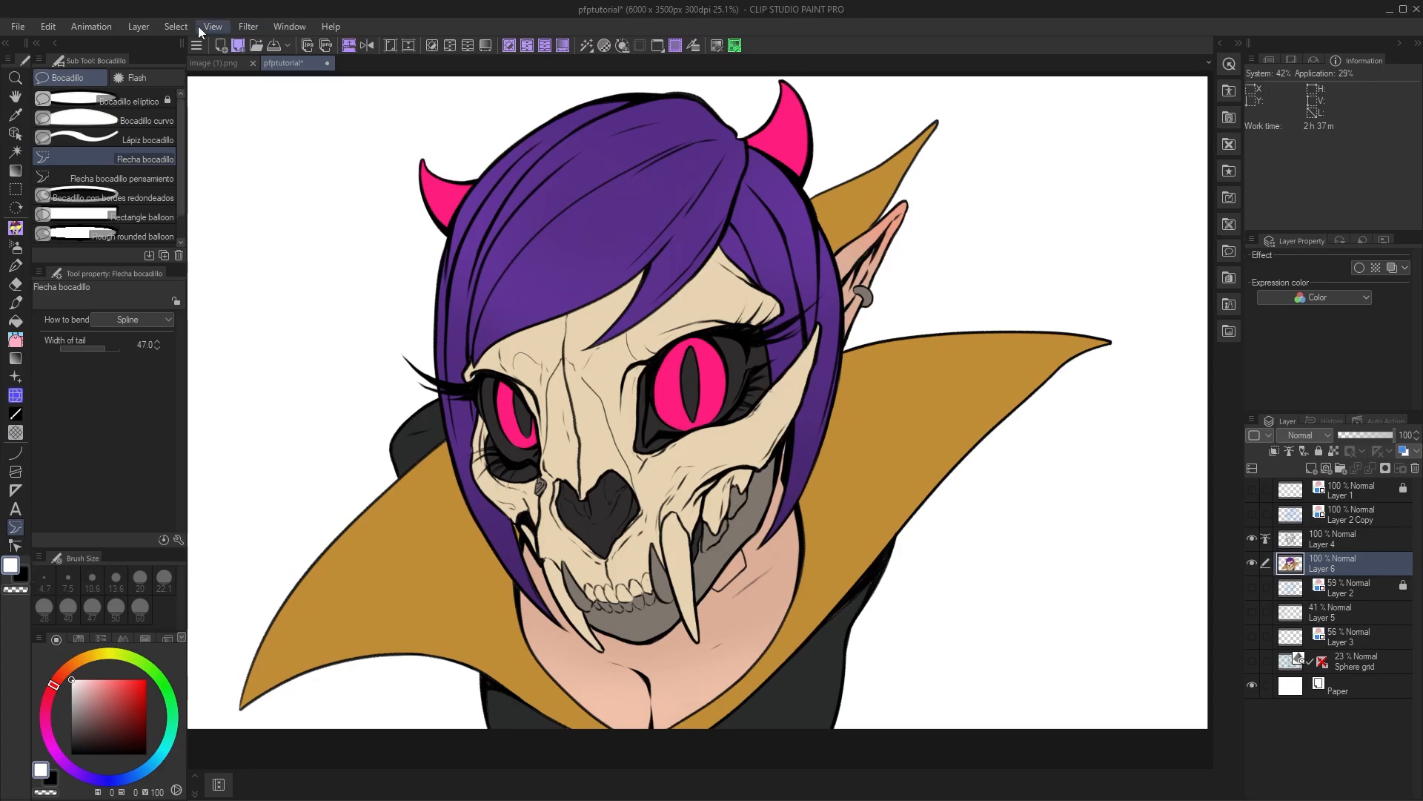
left_click(348, 45)
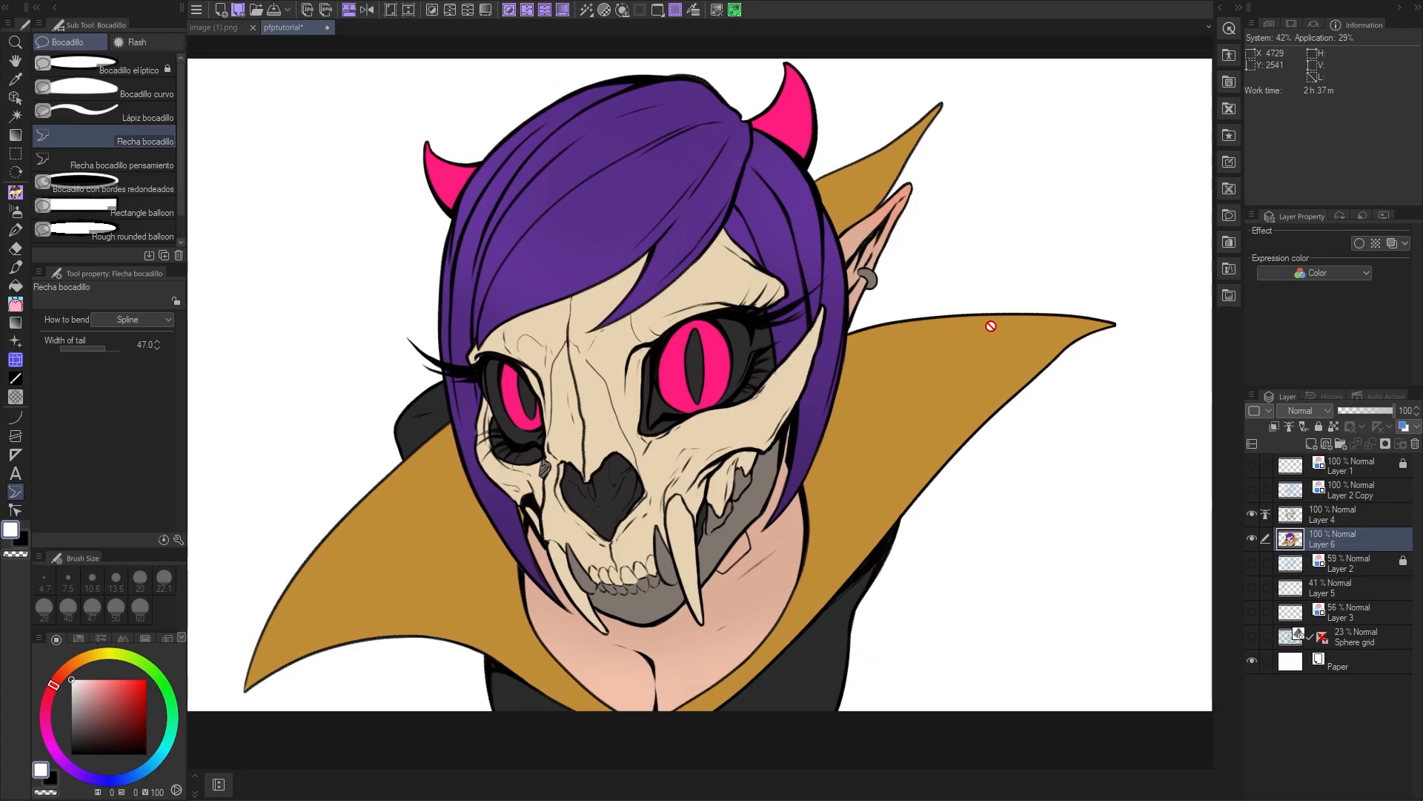
left_click(348, 10)
left_click(350, 50)
left_click(350, 34)
left_click_drag(731, 314, 699, 304)
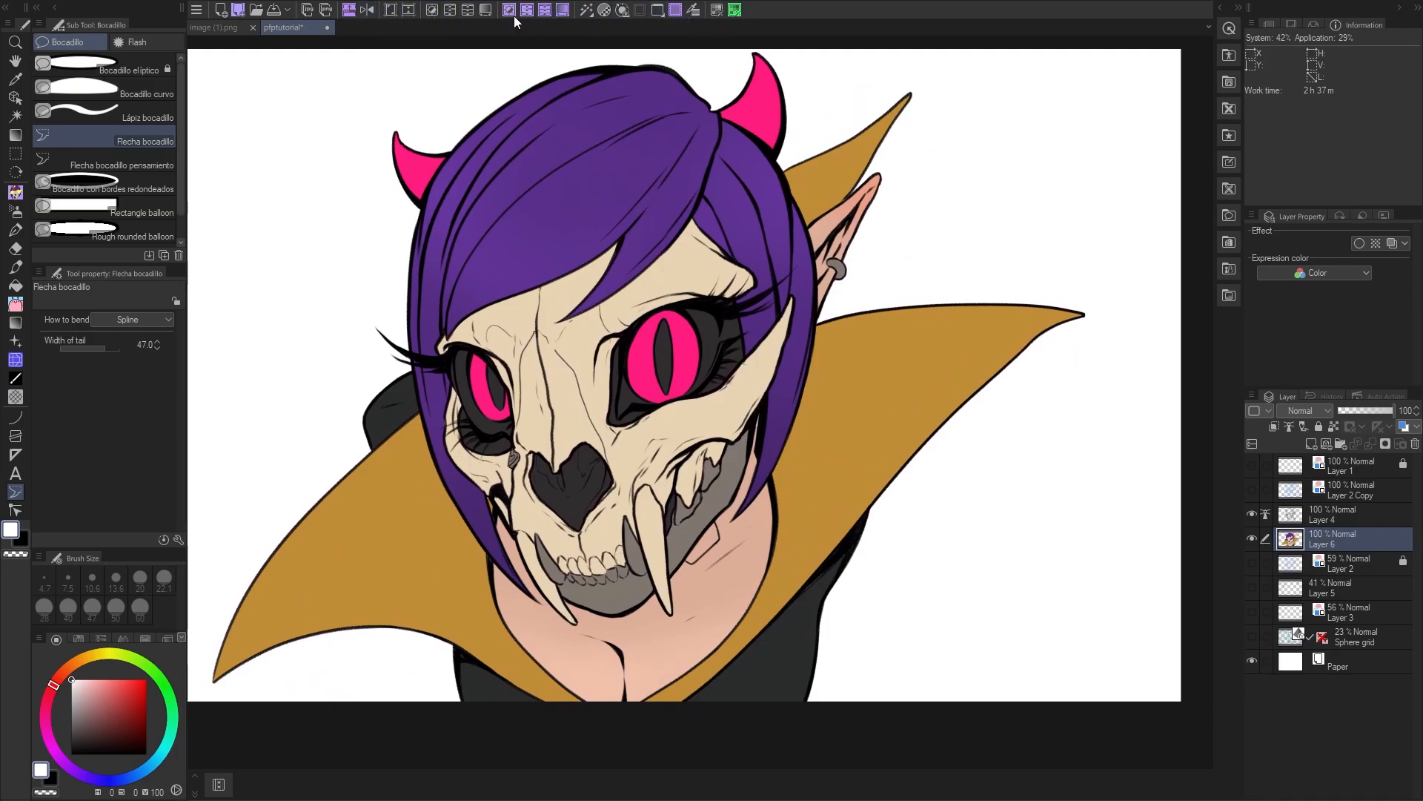
left_click(350, 10)
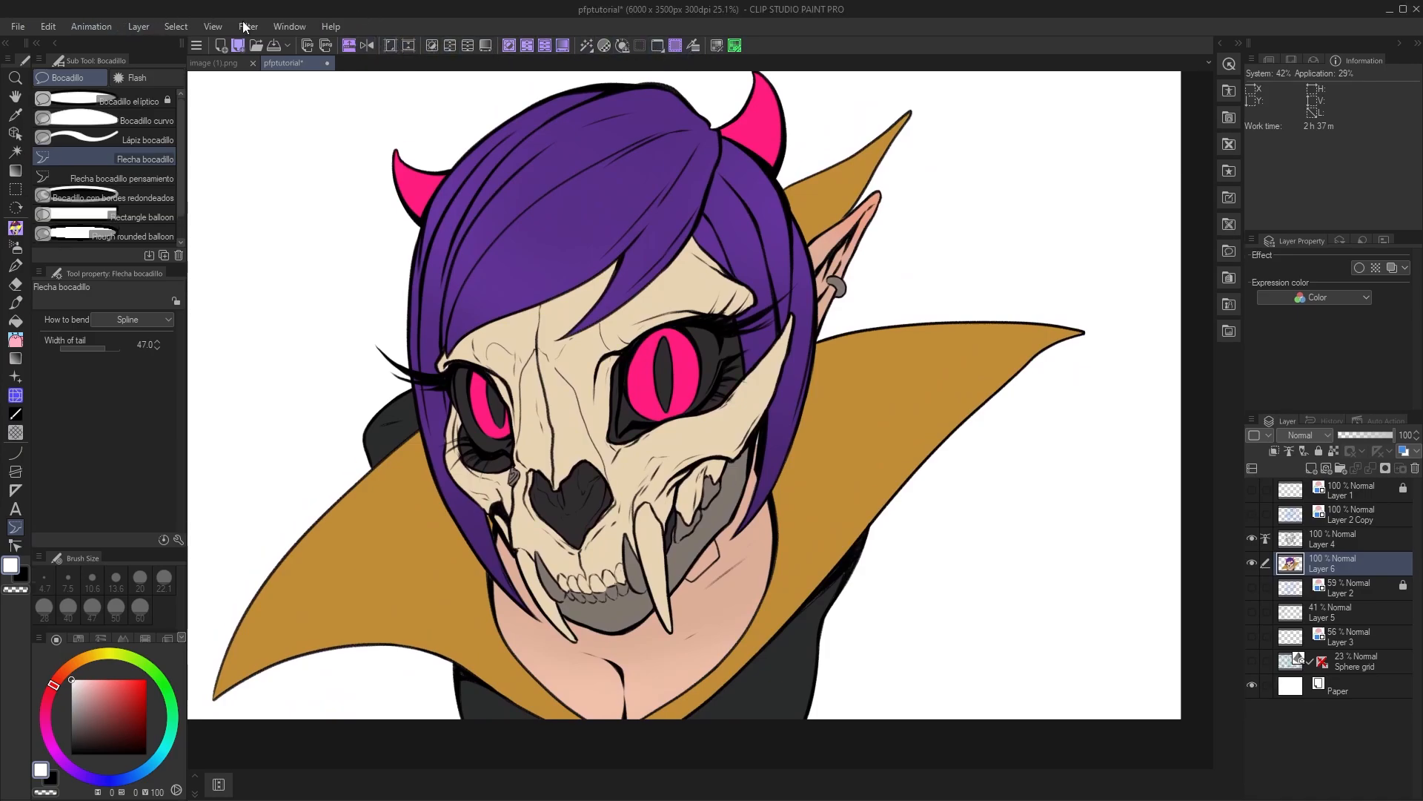
left_click(349, 46)
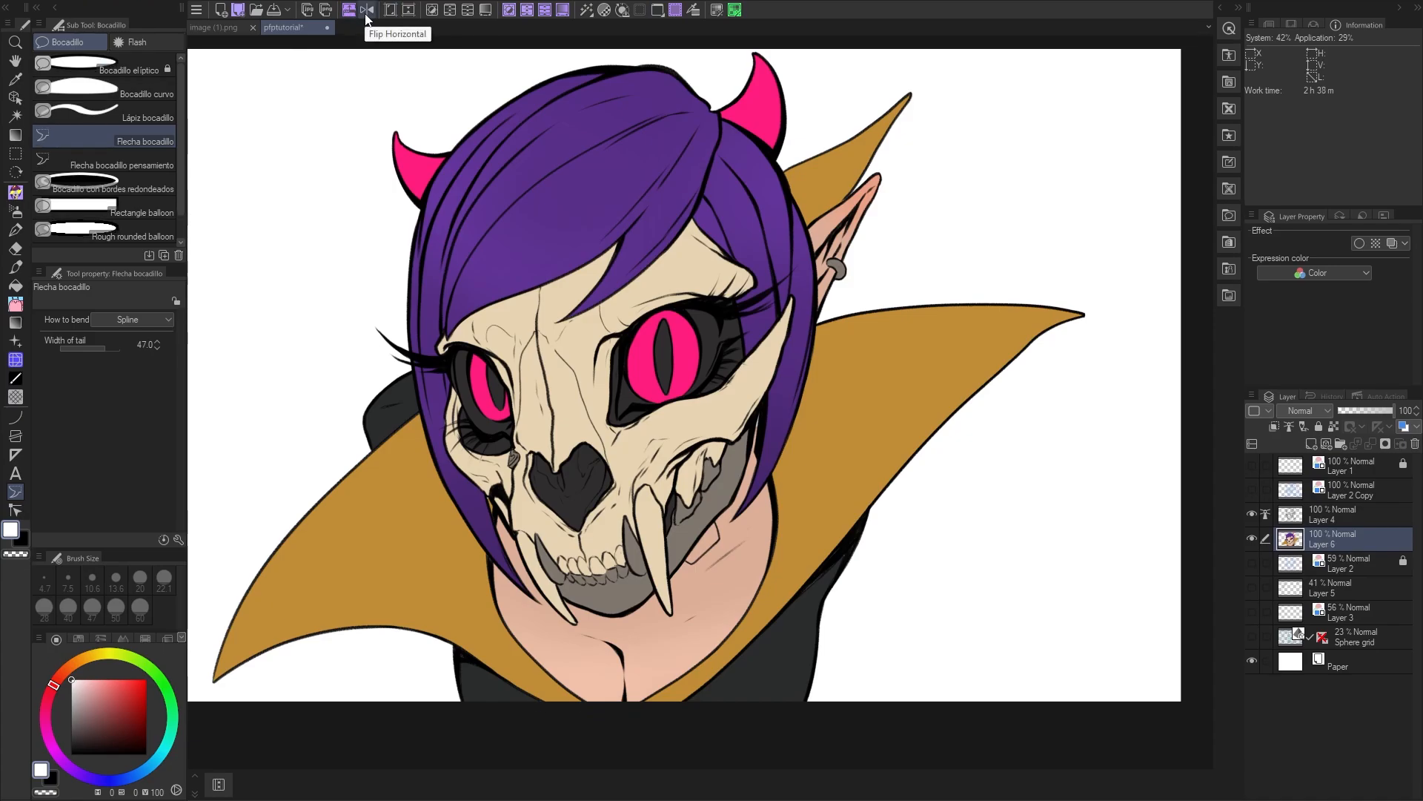
- Flip the canvas view horizontally and back several times to check the drawing, ending in the original orientation
left_click(364, 12)
left_click(365, 12)
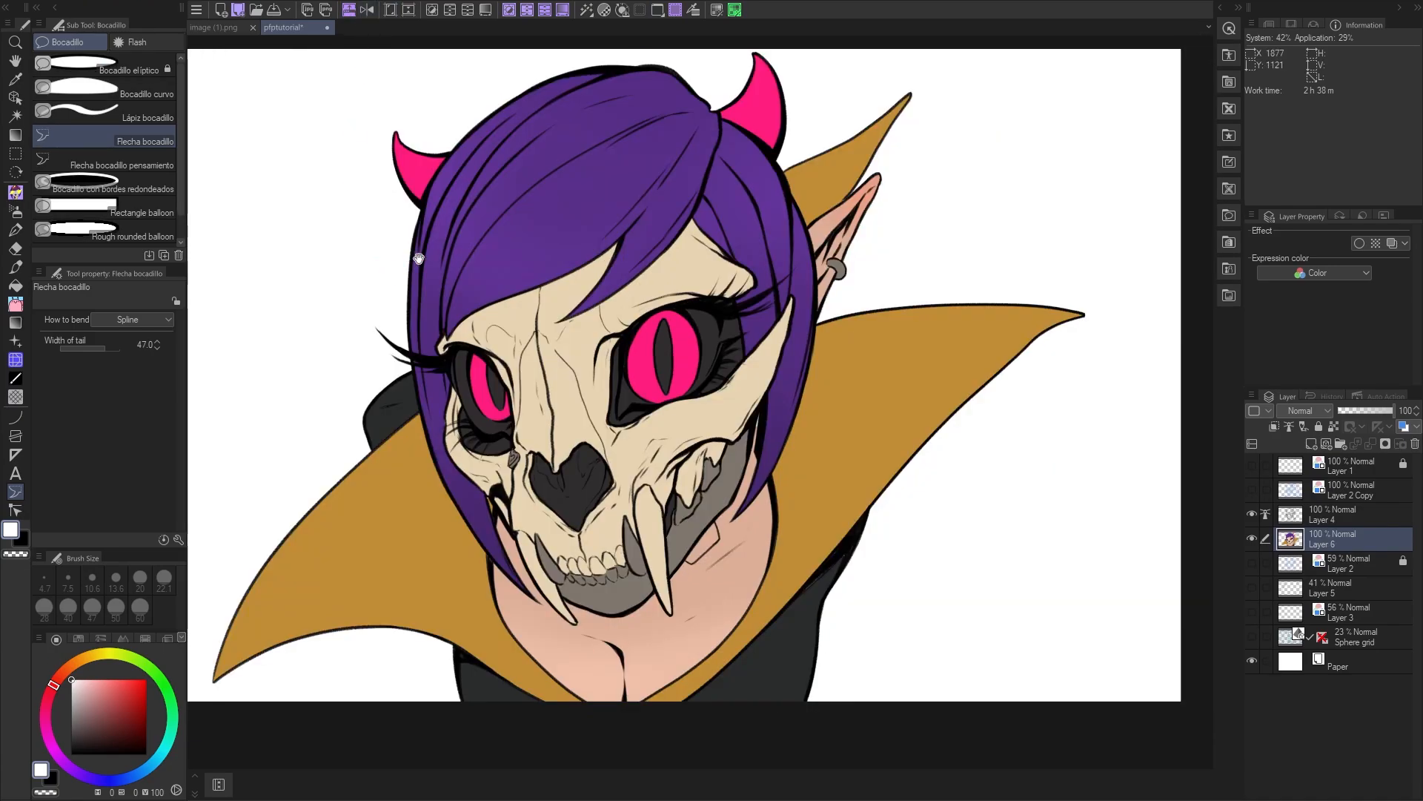
mouse_move(458, 257)
left_mouse_down()
mouse_move(502, 261)
mouse_move(480, 261)
left_mouse_up()
left_click(370, 12)
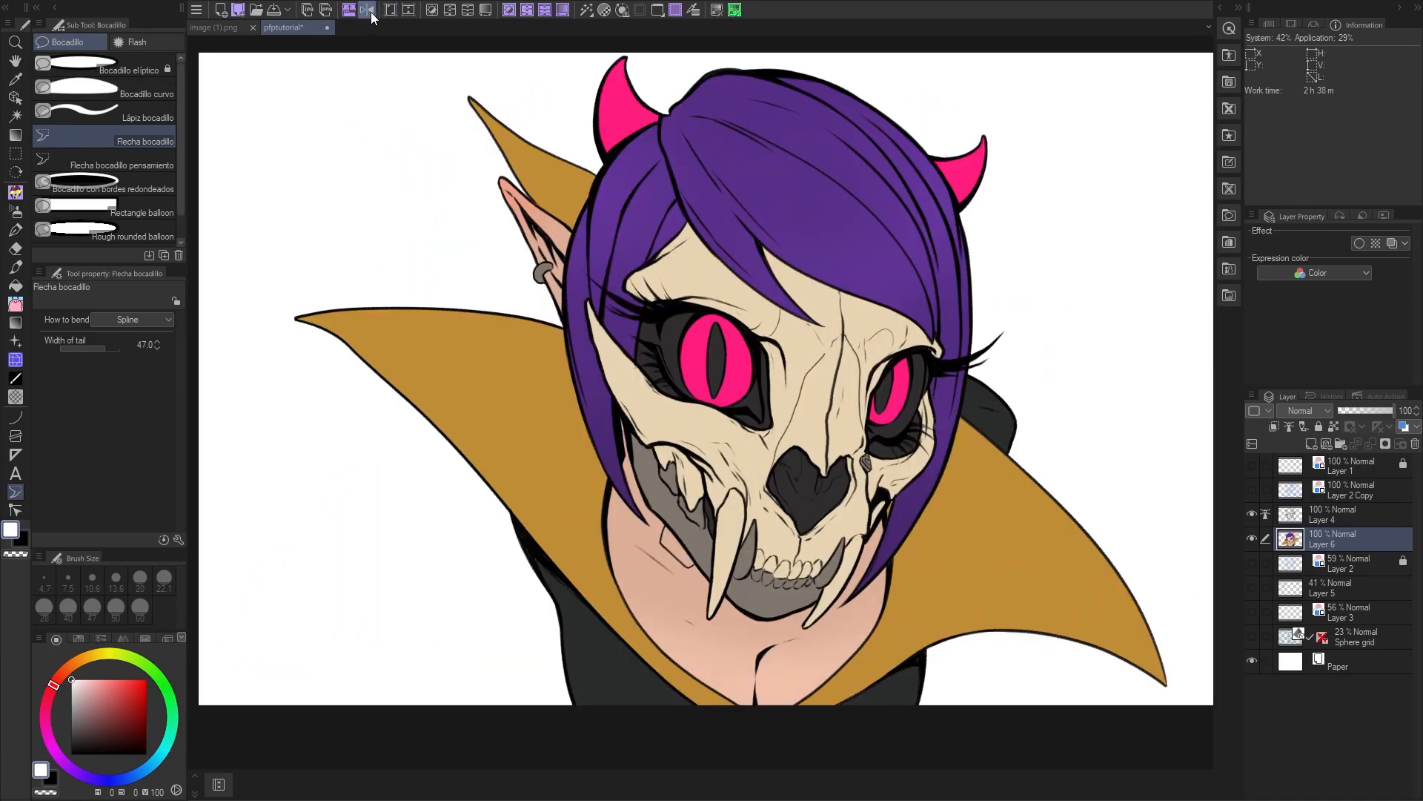
left_click(370, 12)
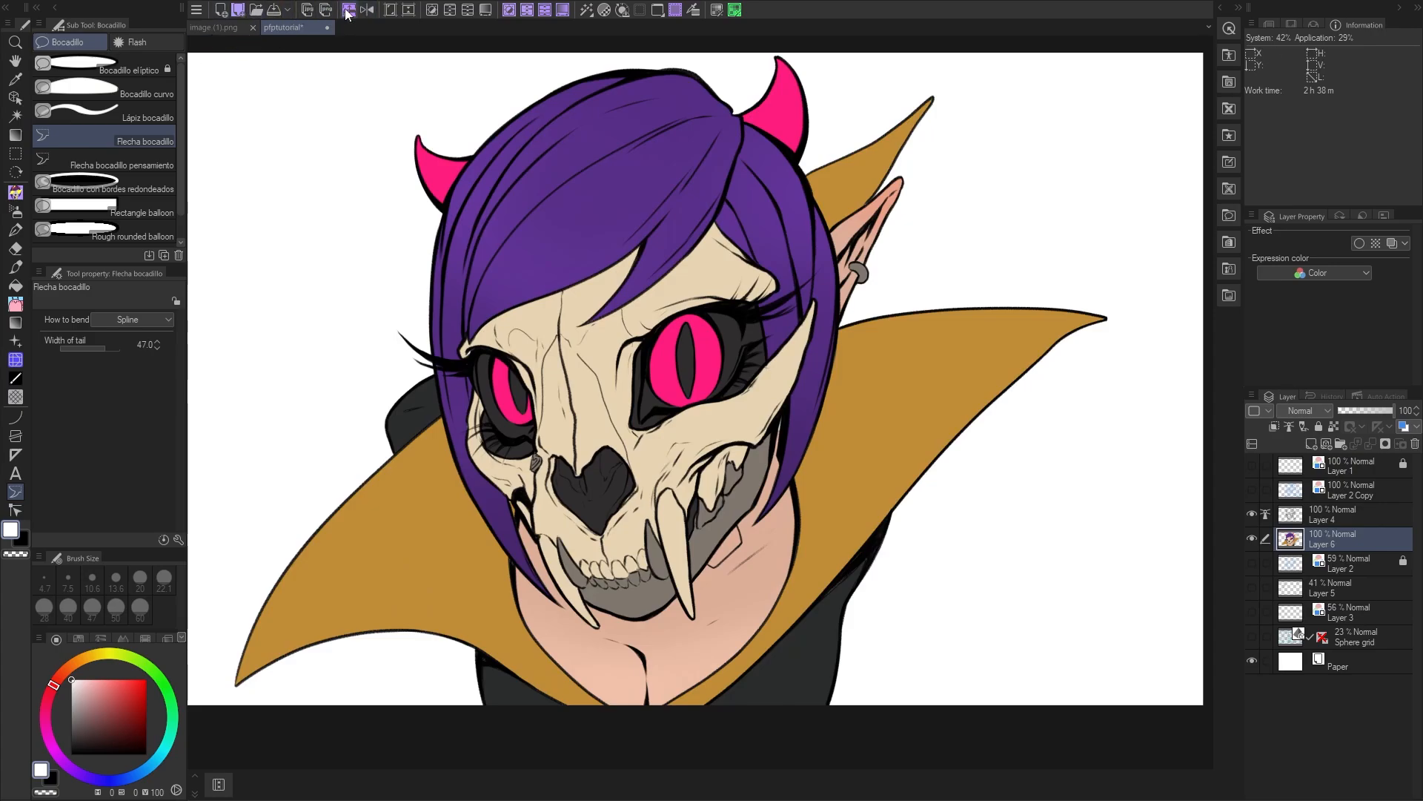
left_click(368, 11)
left_click(367, 13)
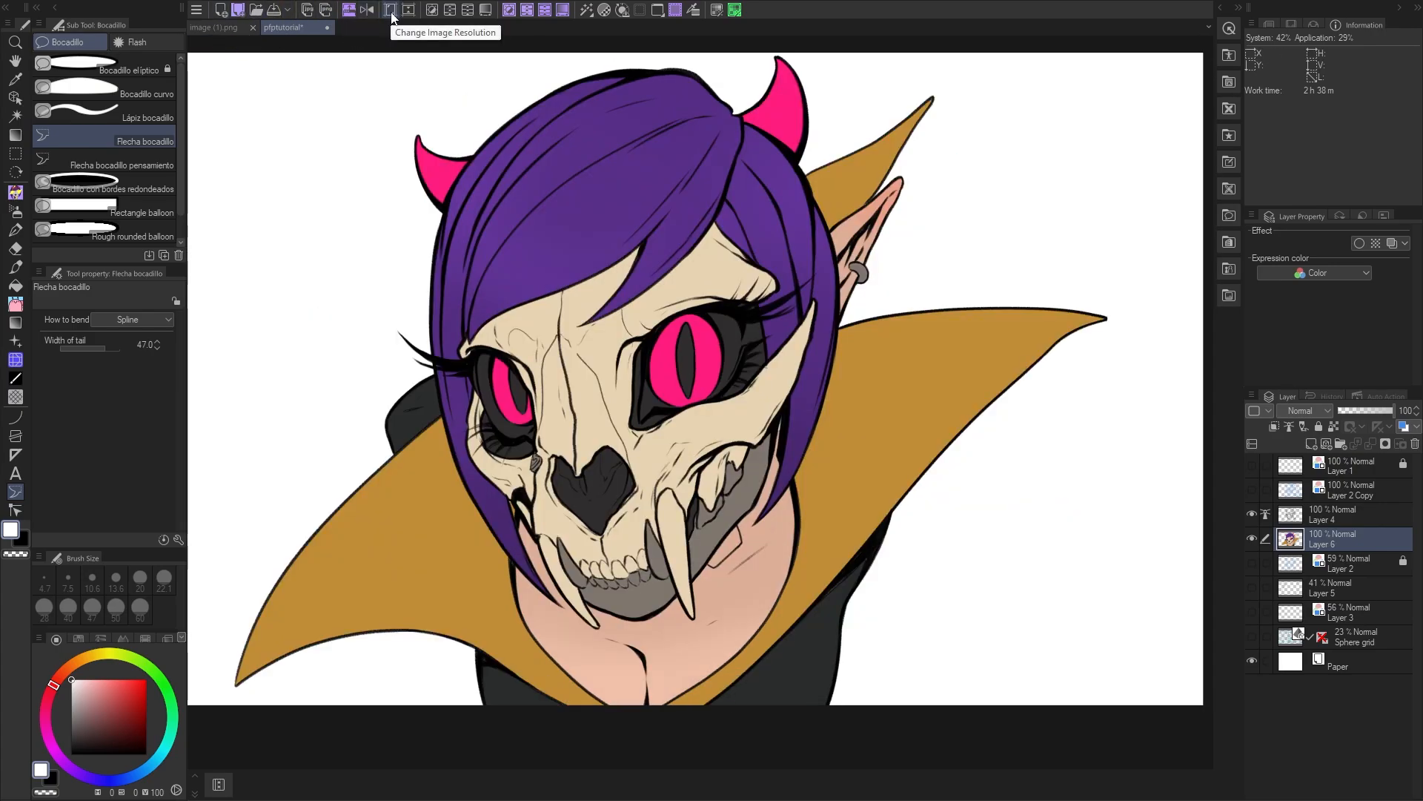
- Look at the Change Image Resolution settings and dismiss them, and preview a canvas width of 5000 px in Change Canvas Size
left_click(392, 13)
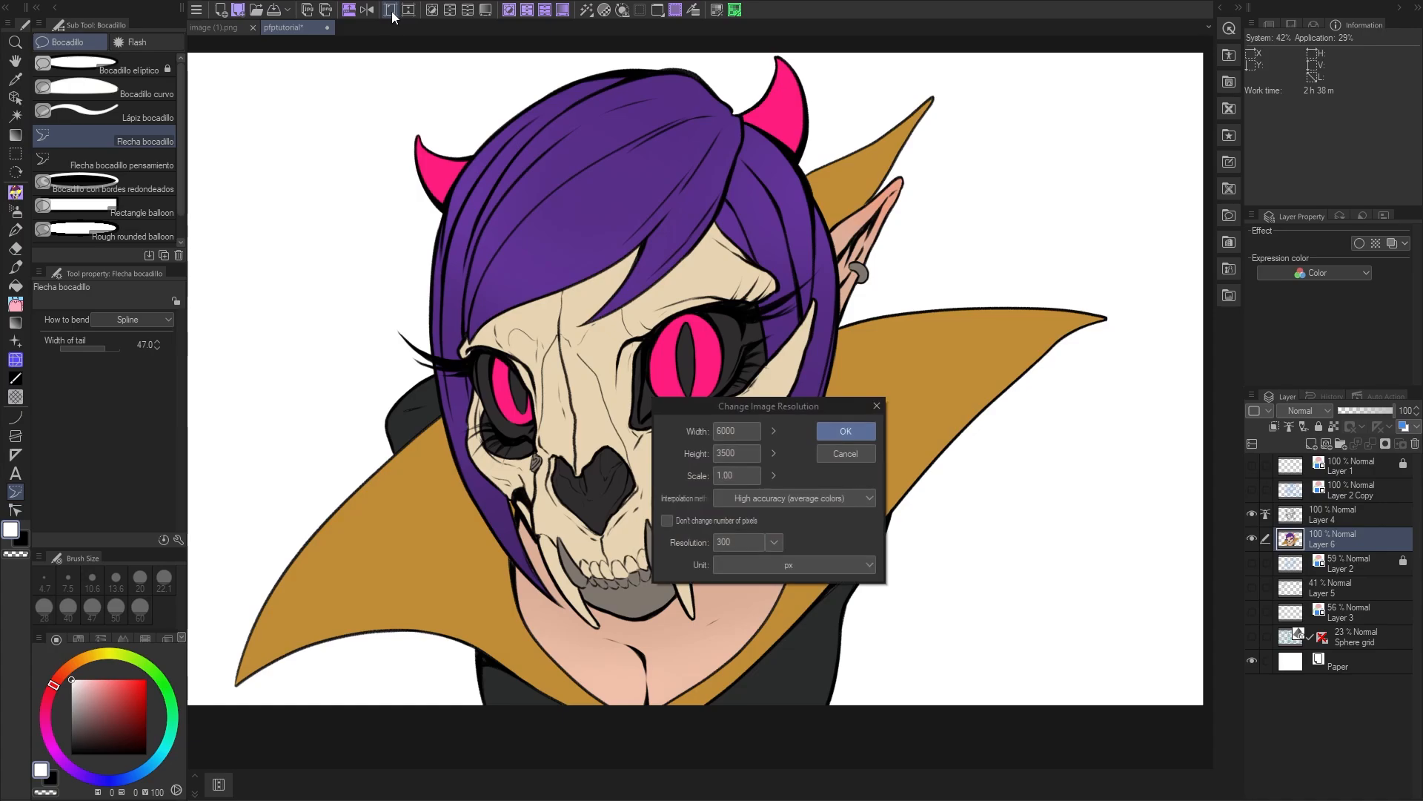
key("Escape")
left_click(409, 10)
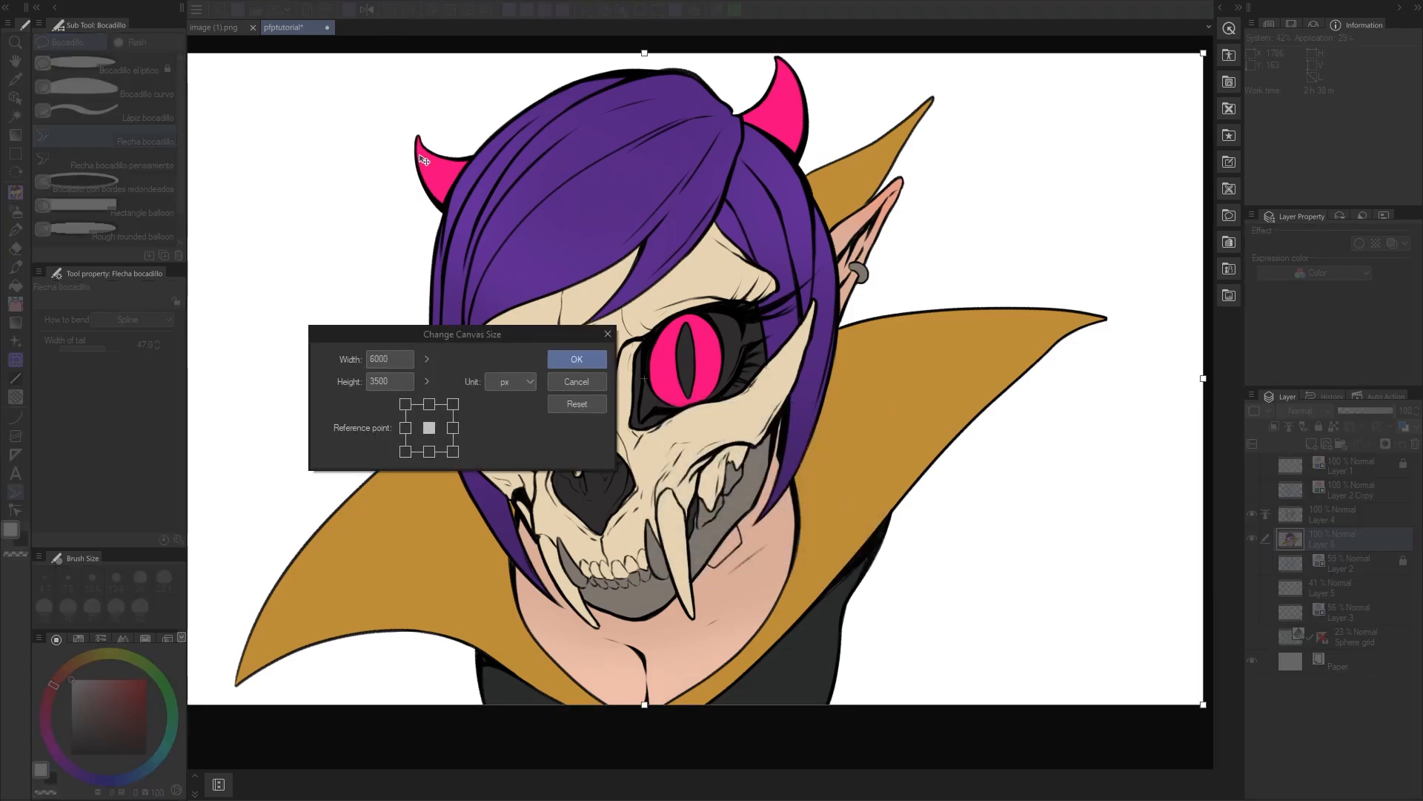
left_click_drag(442, 333, 477, 288)
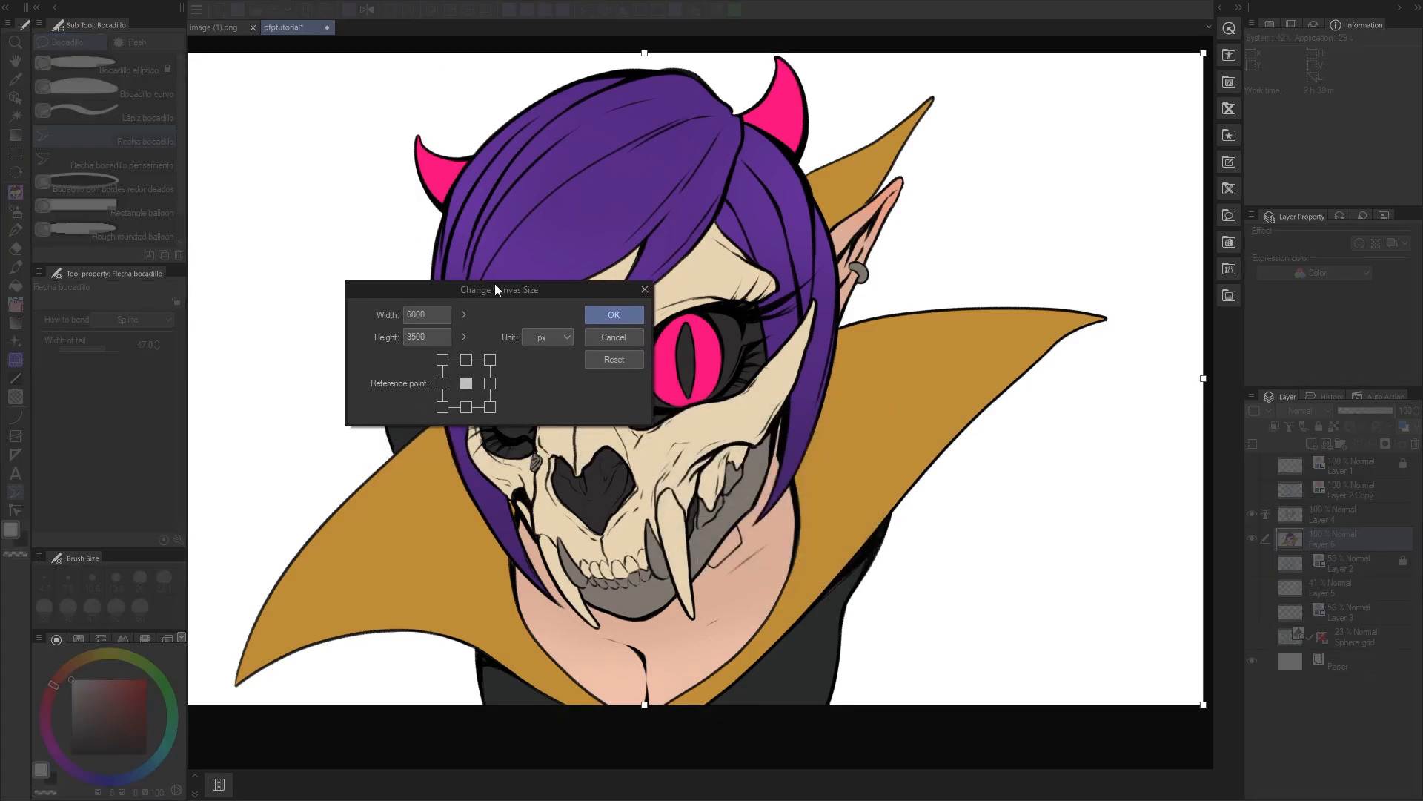
double_click(413, 315)
type("5000")
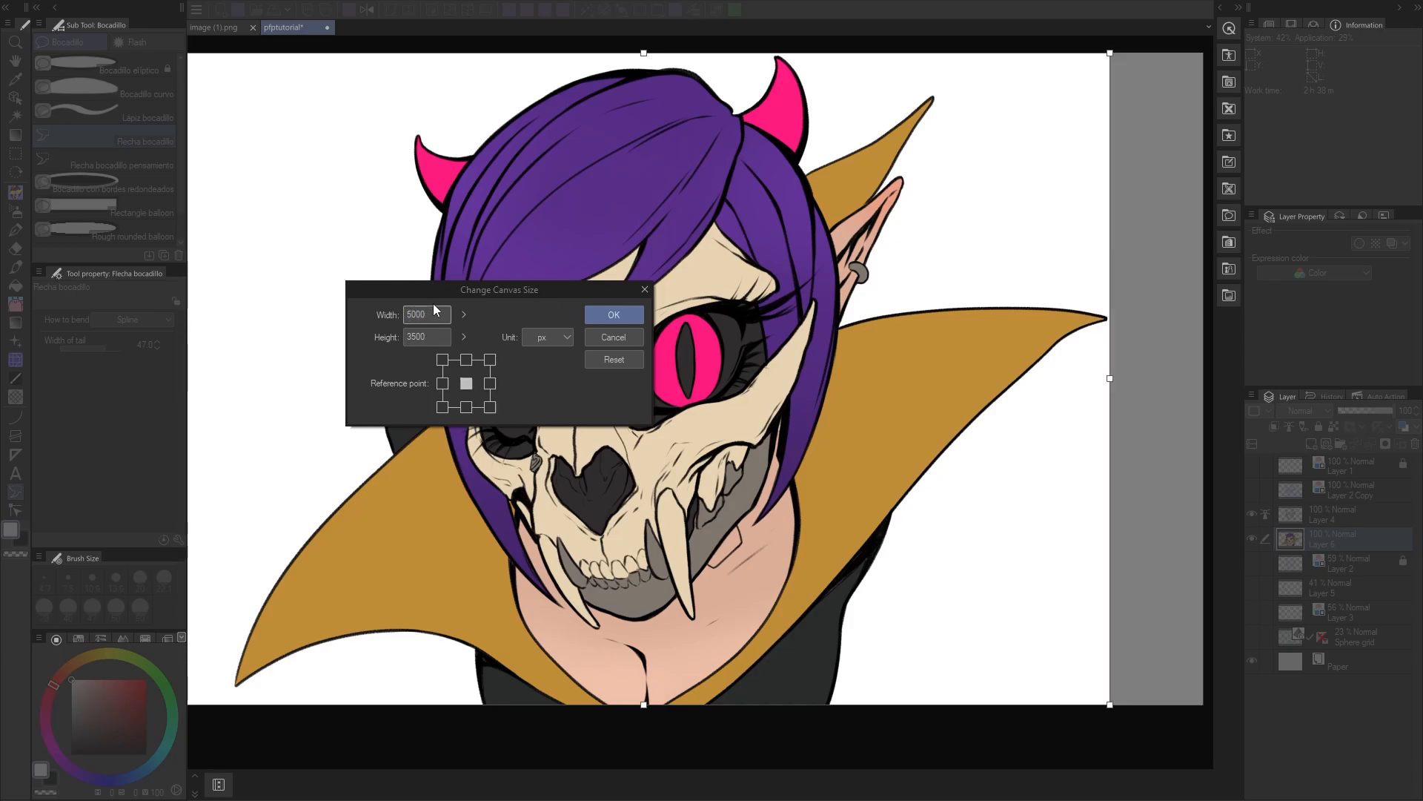
- Anchor the canvas resize at the middle-left reference point, preview a 3000 px width, and reset and discard the resize
left_click(443, 383)
left_click_drag(482, 283, 461, 284)
scroll(299, 383, "down", 1)
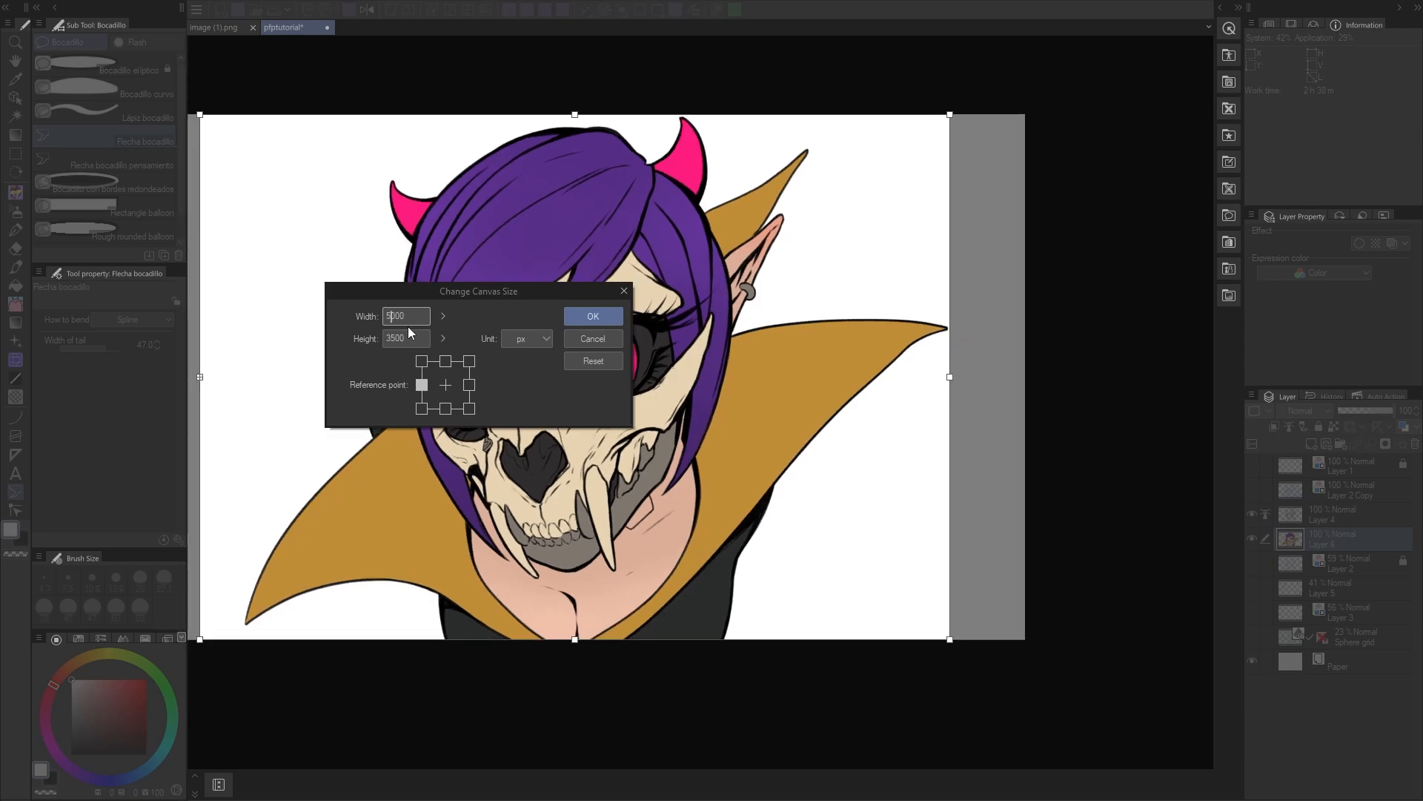
type("3000")
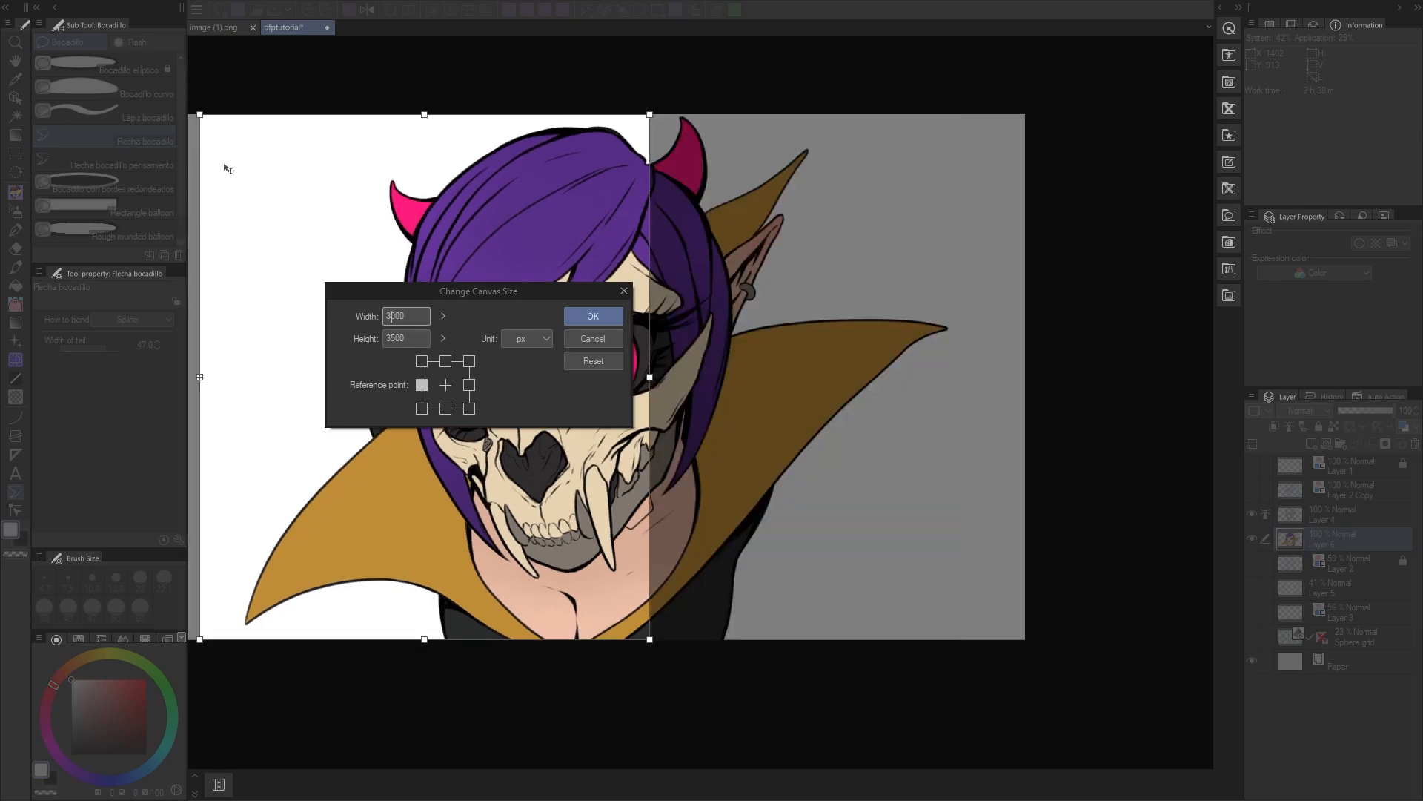
left_click(593, 363)
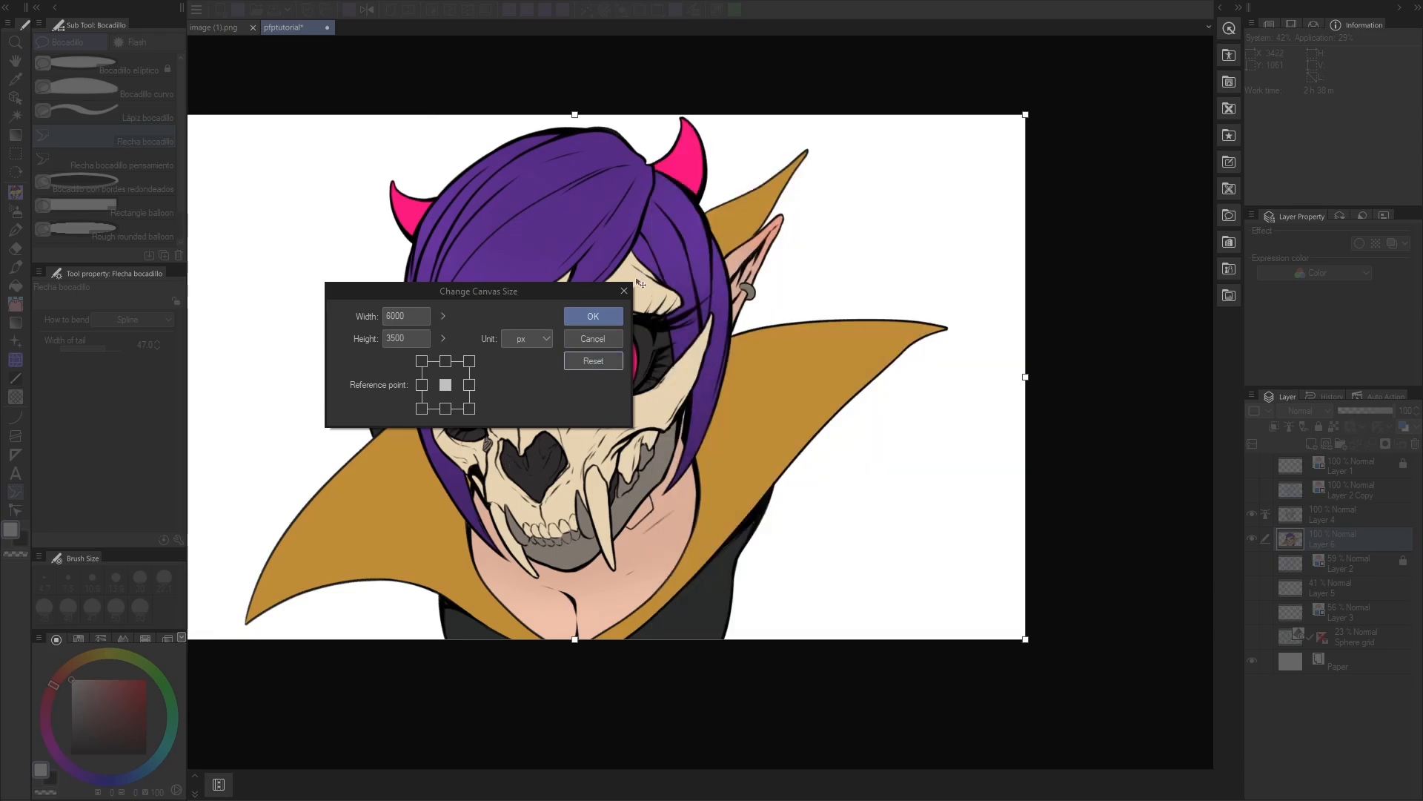
left_click(625, 291)
- Try lowering Layer 6's brightness to -66 with Brightness/Contrast and discard the adjustment
left_click_drag(457, 252, 505, 256)
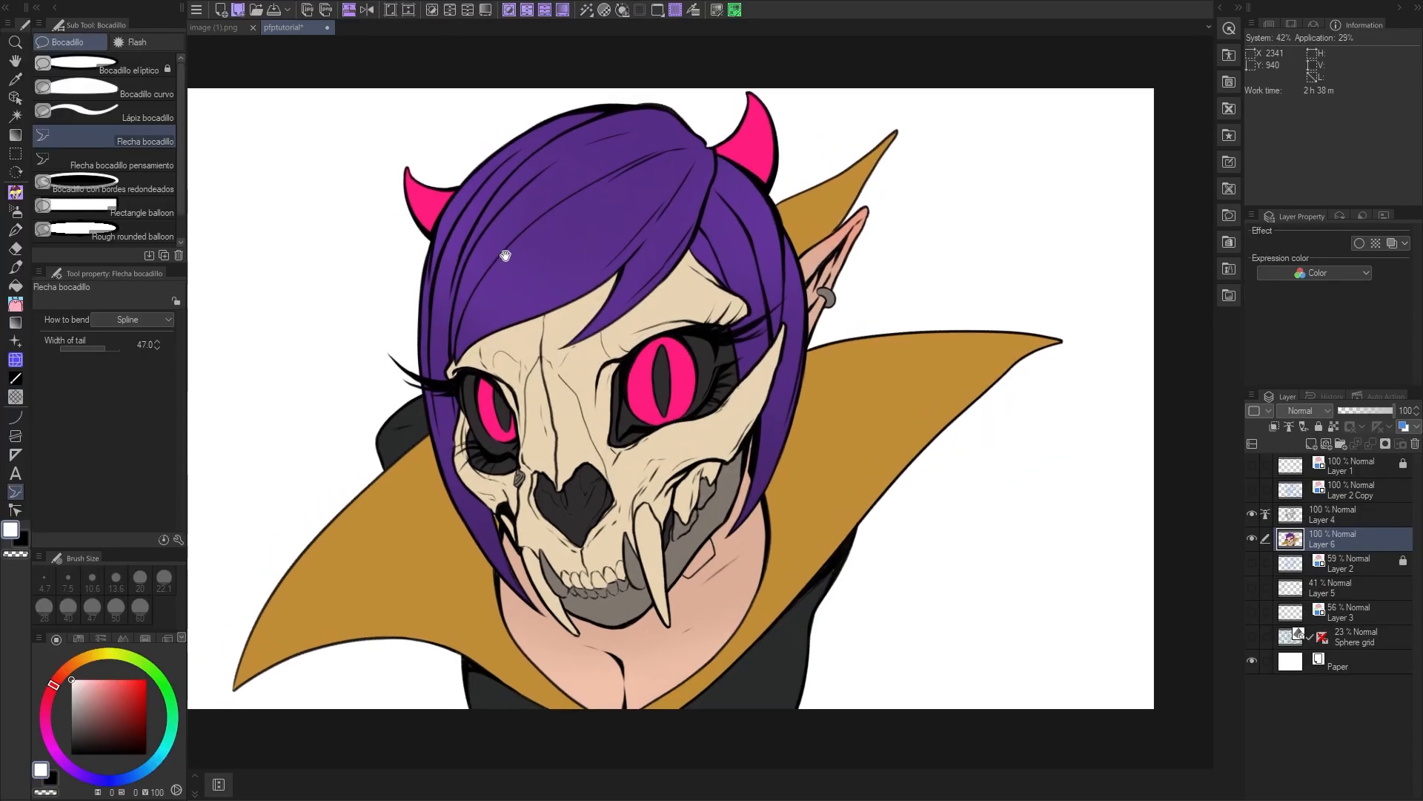
scroll(496, 221, "down", 2)
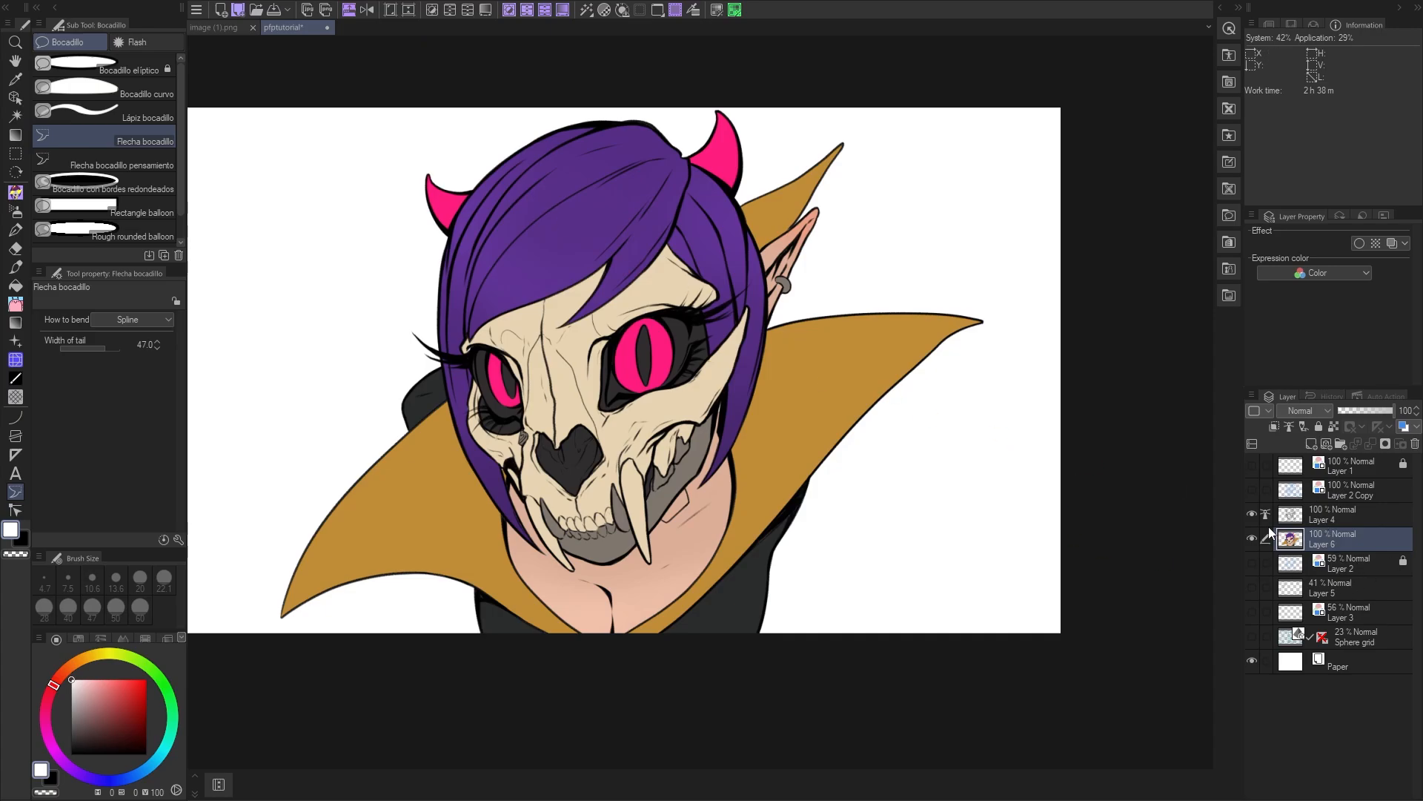
left_click(432, 10)
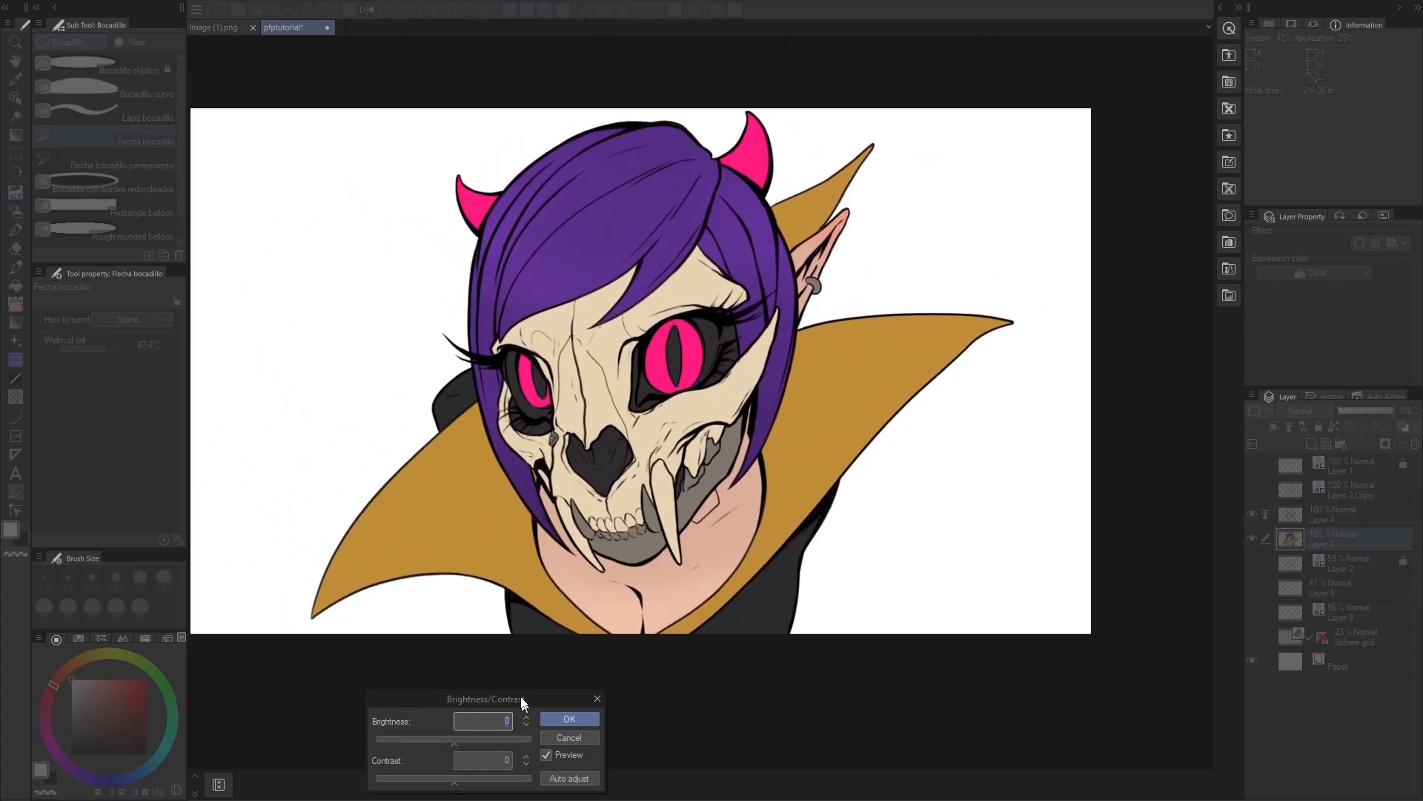
left_click_drag(520, 704, 399, 301)
left_click_drag(357, 344, 283, 339)
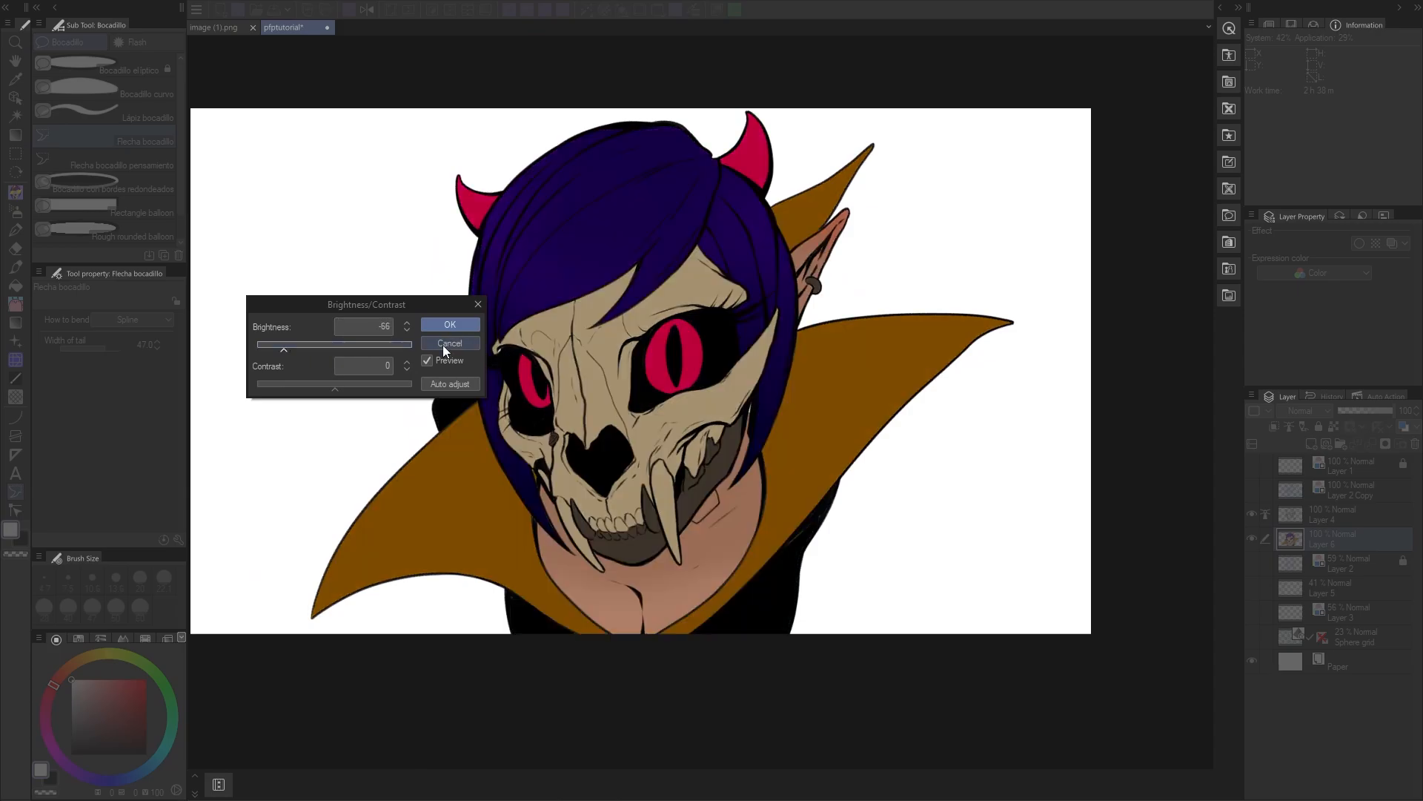
left_click(447, 343)
- Recolour Layer 6 with Hue/Saturation/Luminosity, setting hue to 70, saturation to -30 and luminosity to 37
left_click(450, 10)
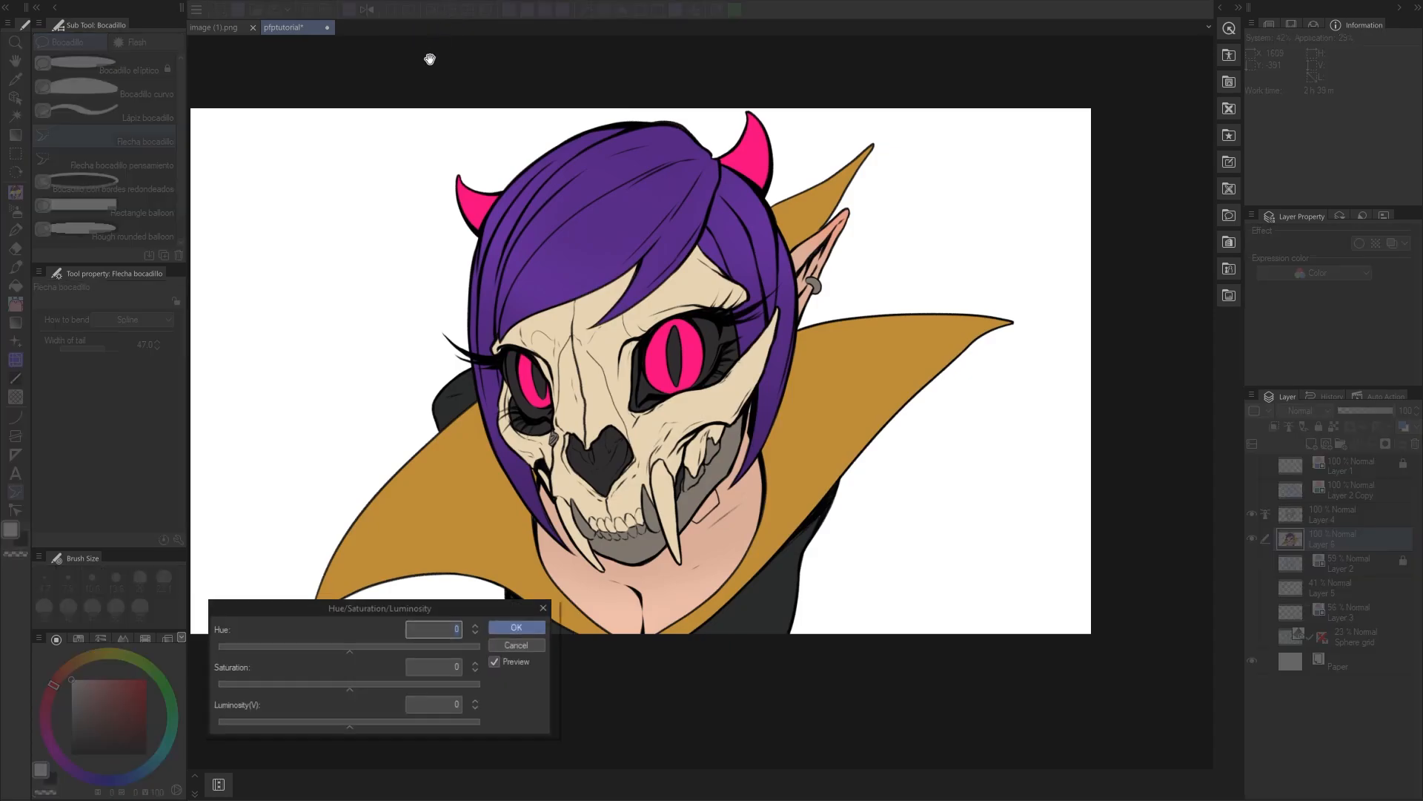
left_click_drag(372, 611, 348, 381)
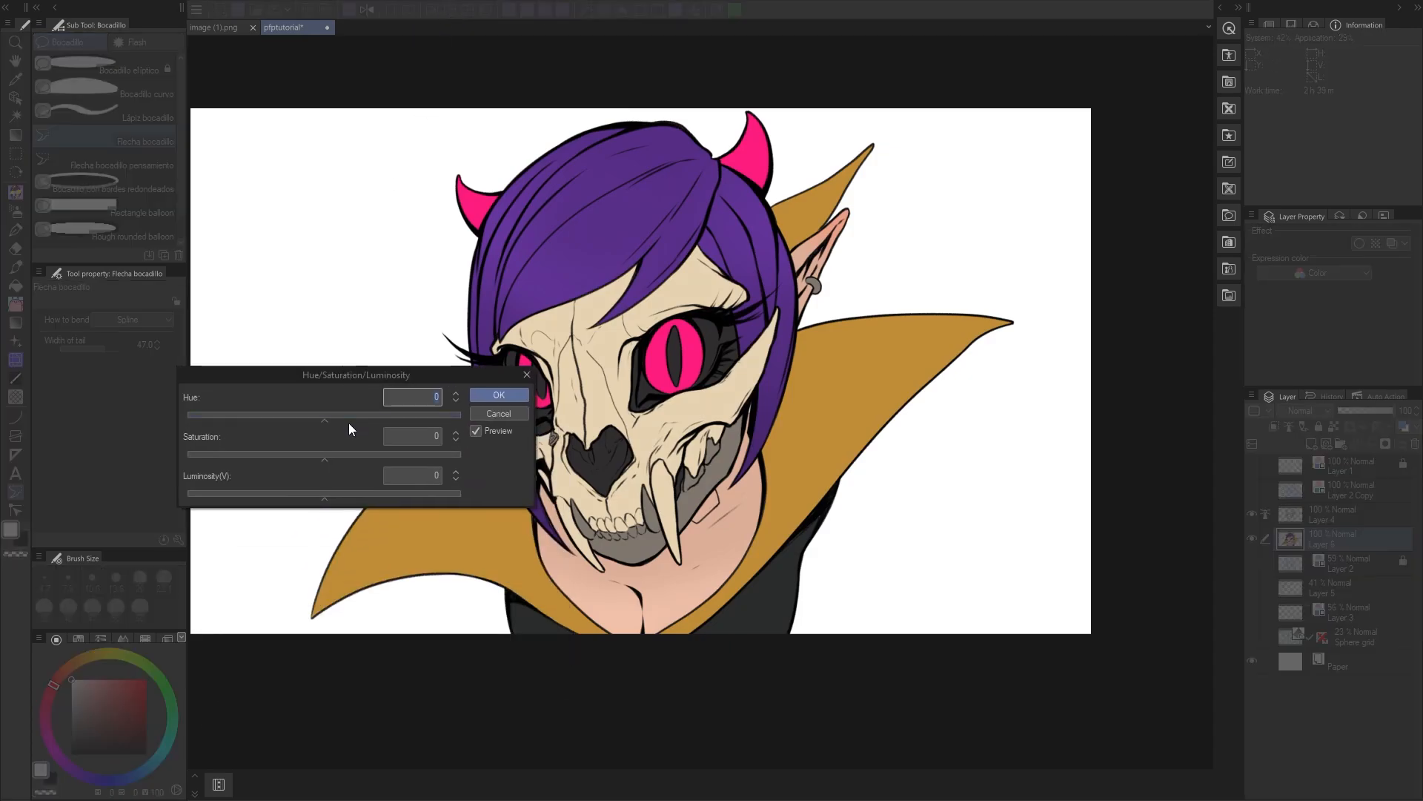
left_click(378, 414)
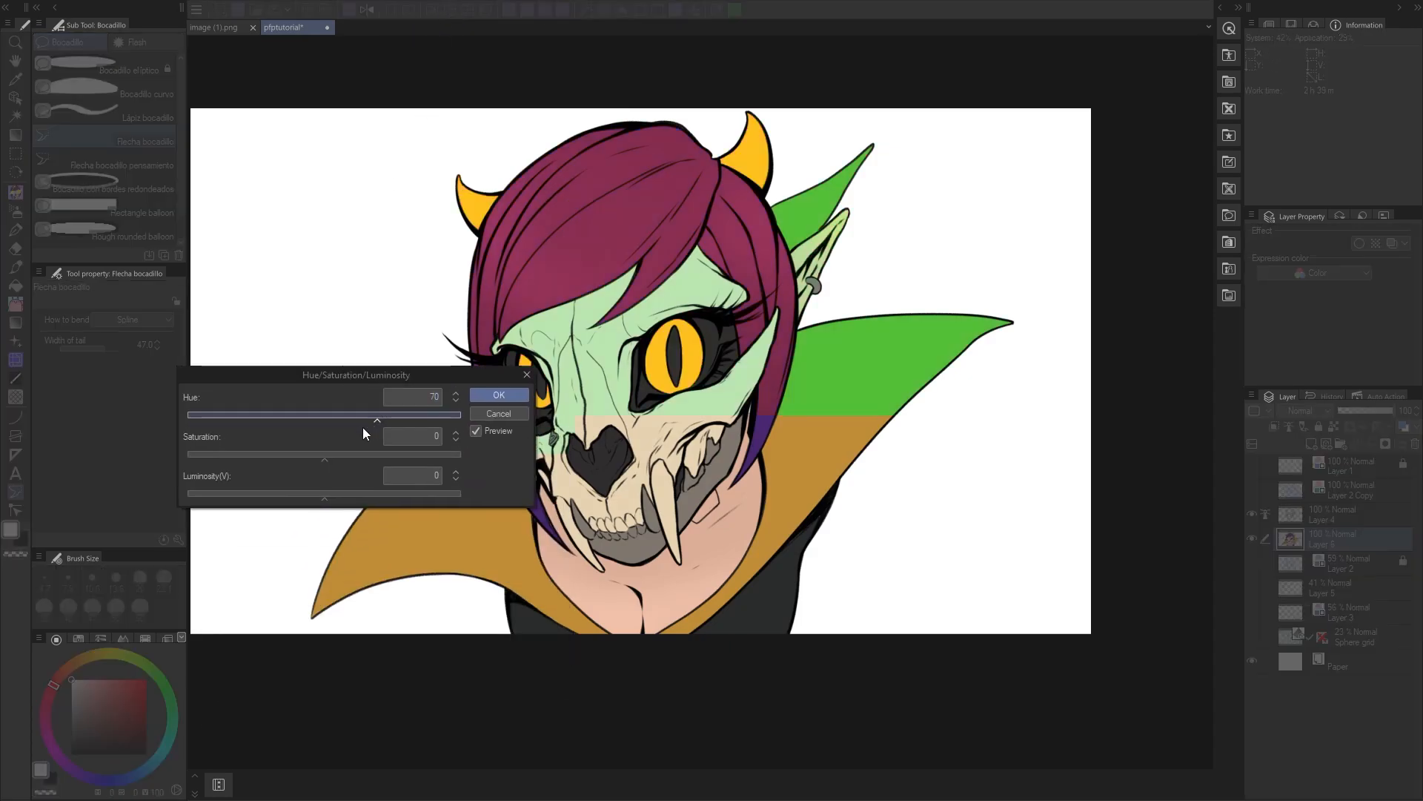
left_click(282, 454)
left_click(375, 490)
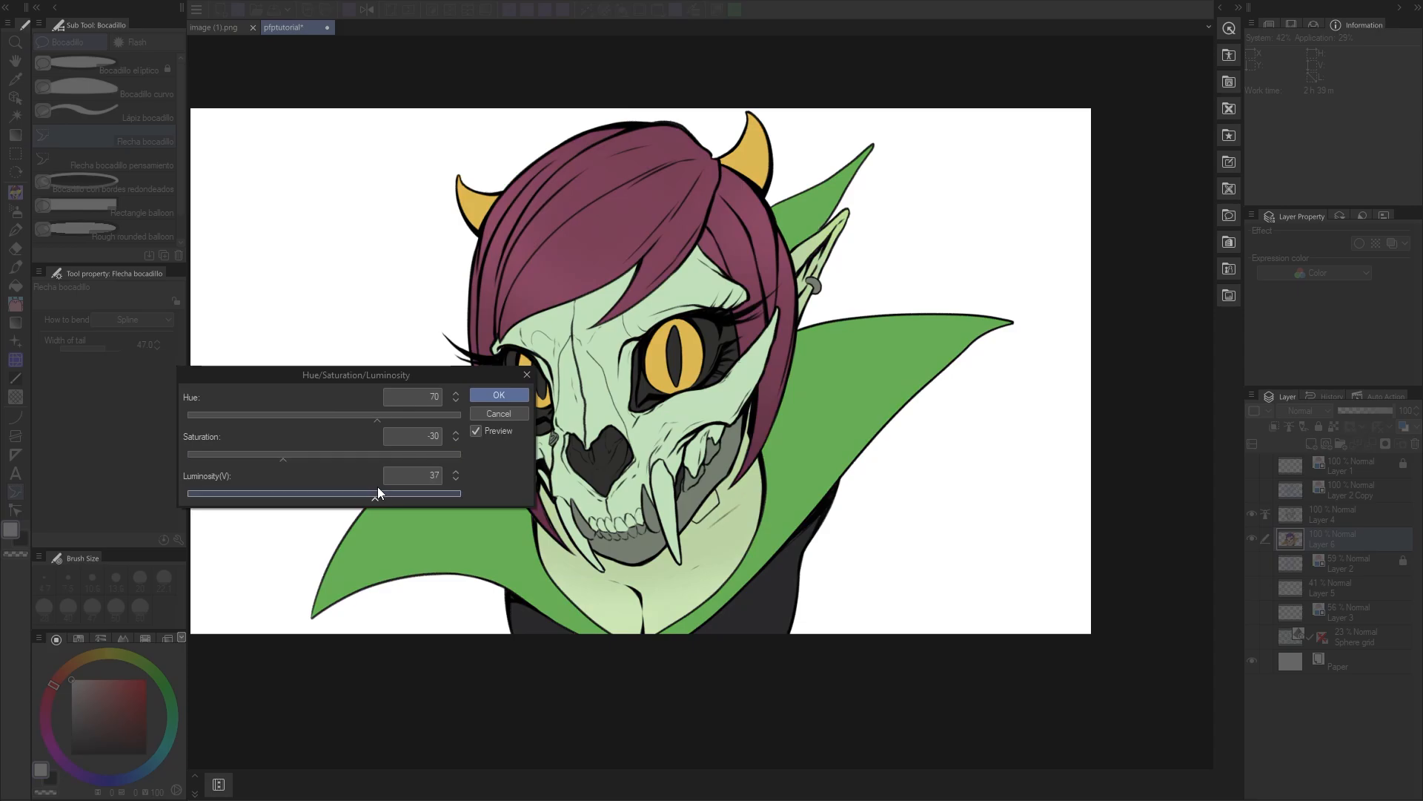
left_click(501, 395)
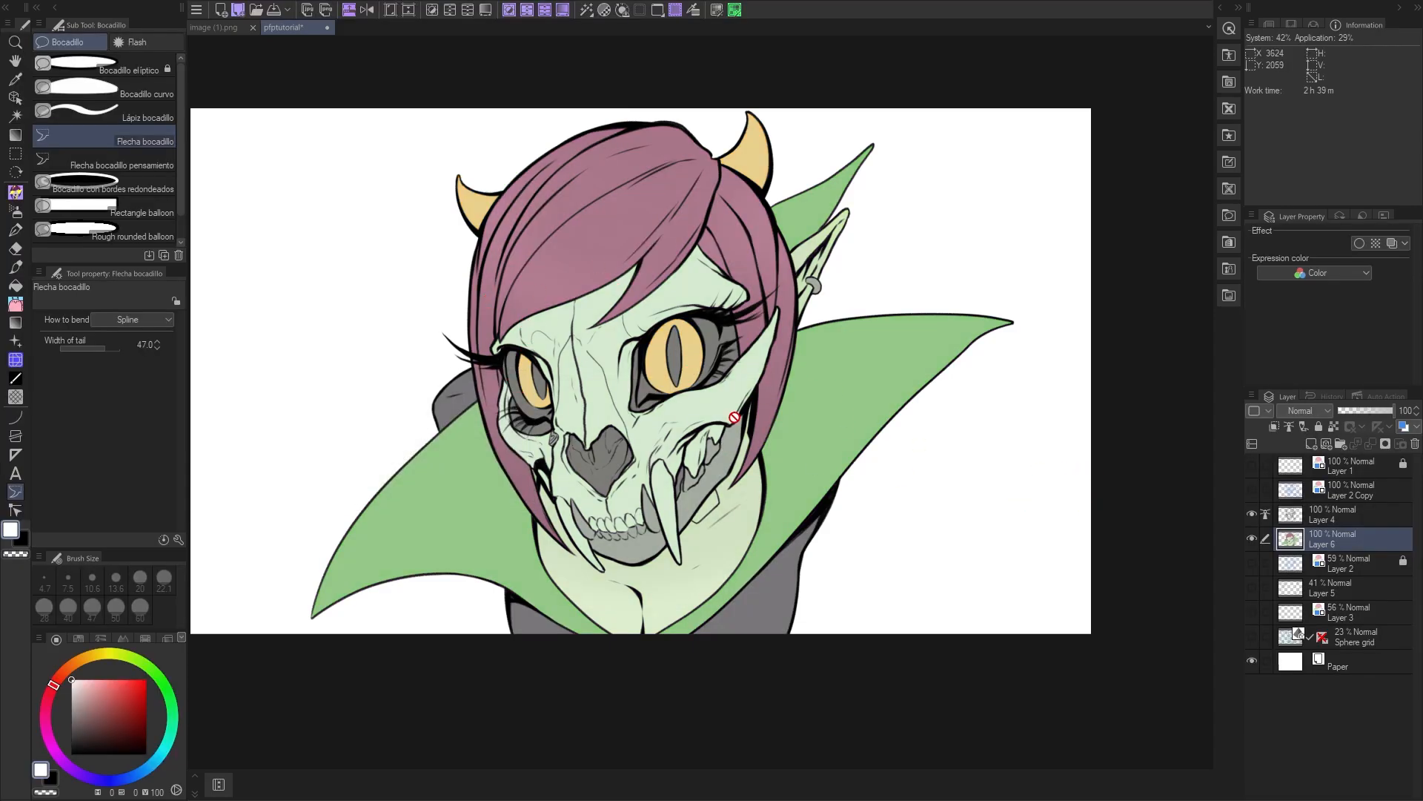
- Hide and show the recoloured Layer 6 several times to compare the drawing with and without its colours
left_click(1252, 539)
left_click(1252, 538)
left_click(1252, 538)
left_click(1252, 538)
left_click_drag(692, 394, 708, 403)
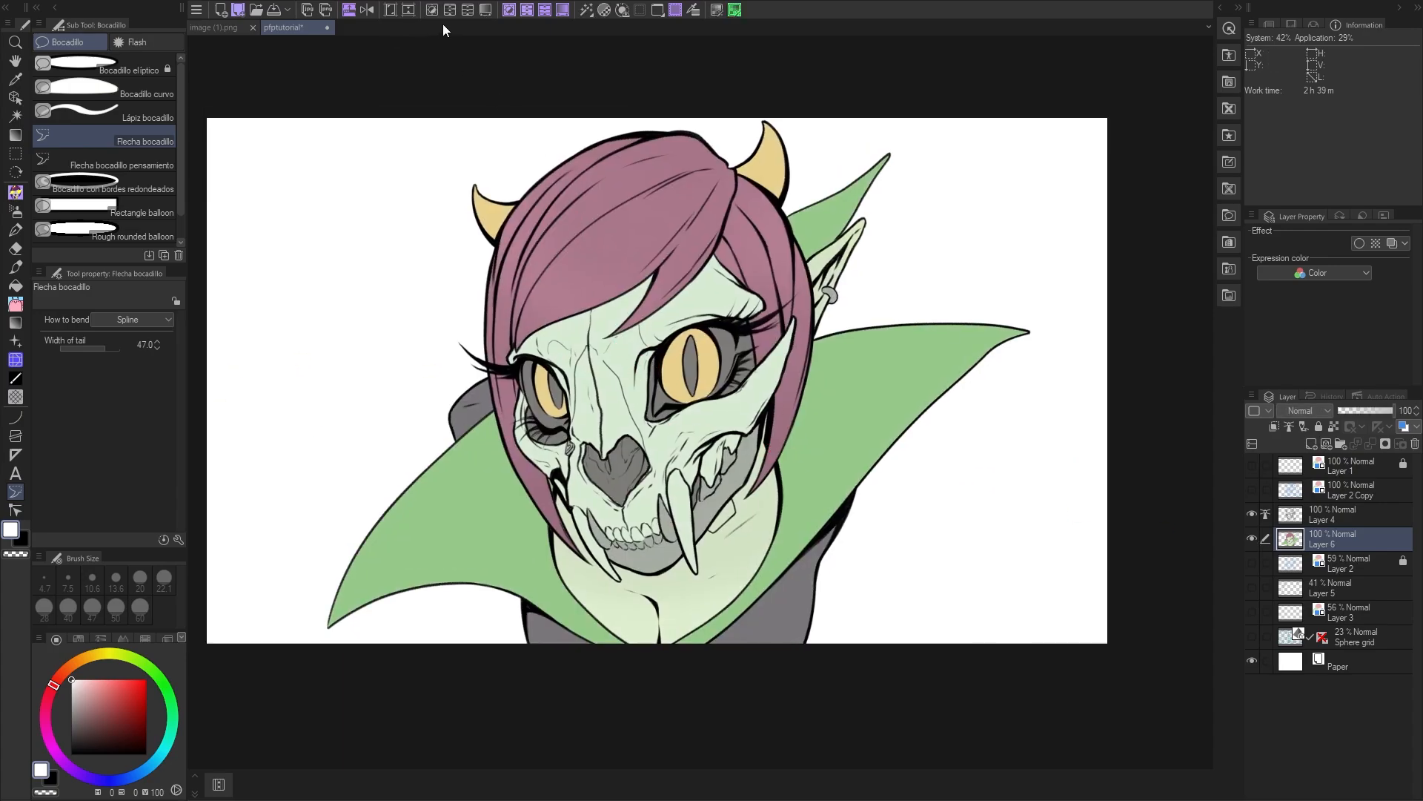
- Preview several gradients from the ommugdation1 set on Layer 6 with Gradient Map and discard the adjustment
left_click(463, 12)
left_click(481, 11)
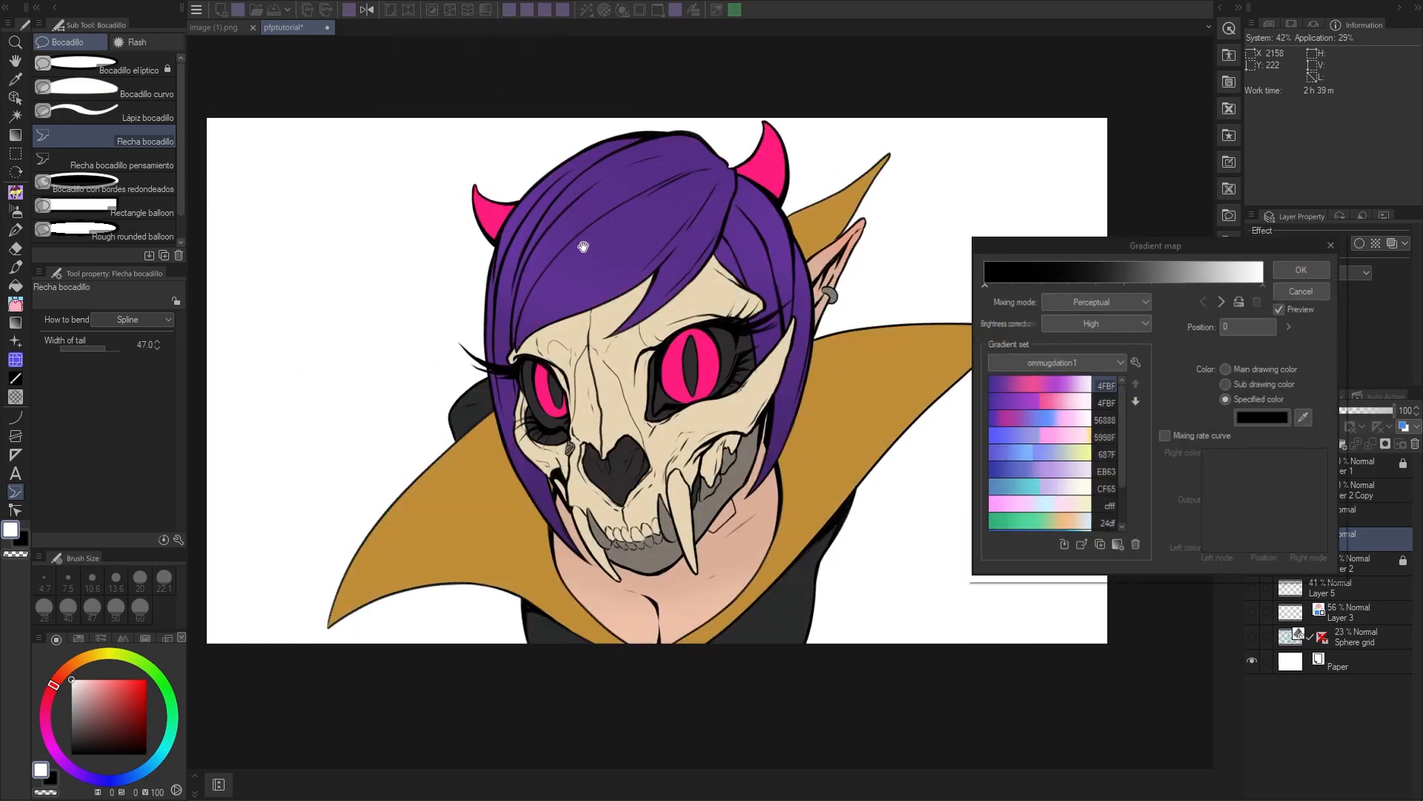
left_click_drag(1078, 241, 1047, 232)
left_click(1014, 393)
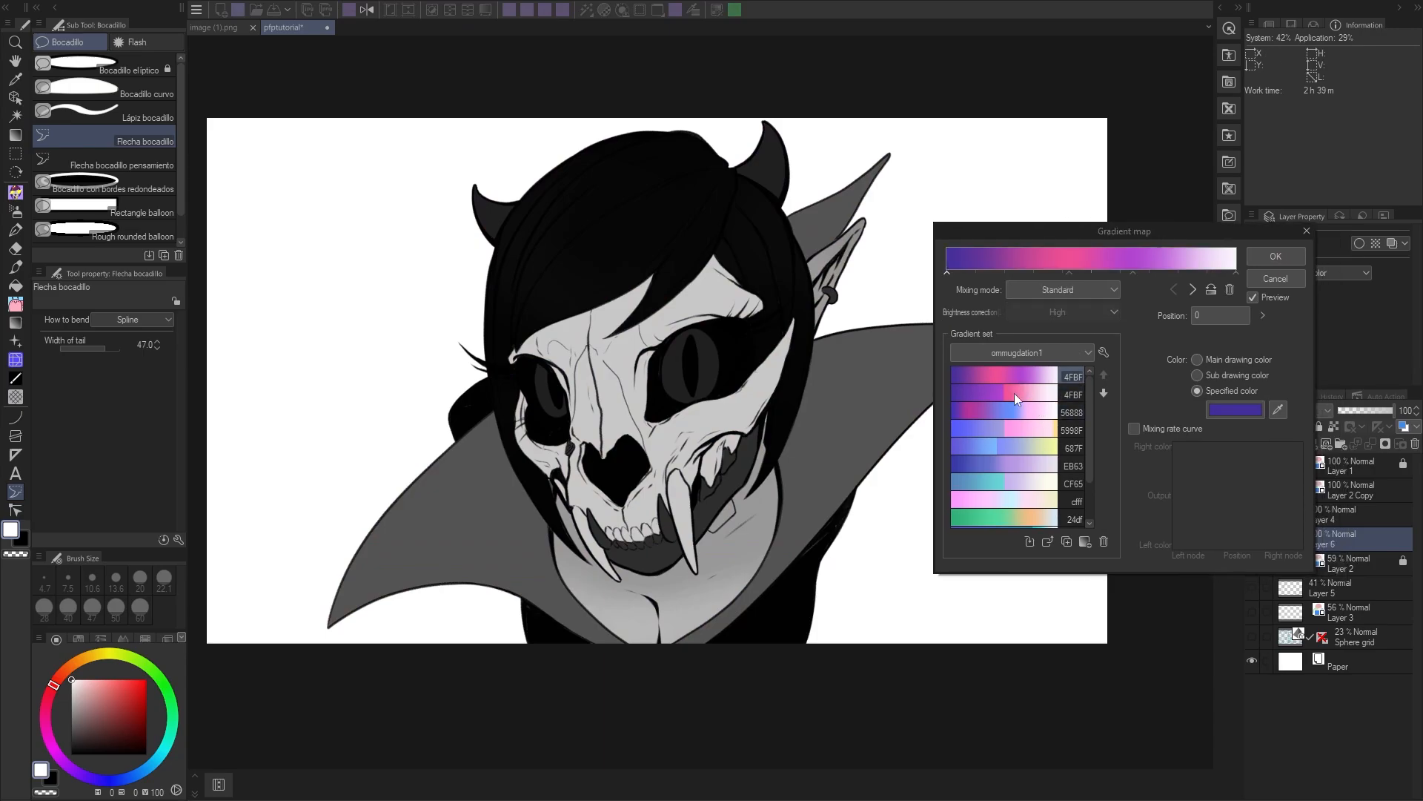
left_click(1018, 474)
left_click(1032, 518)
left_click(993, 430)
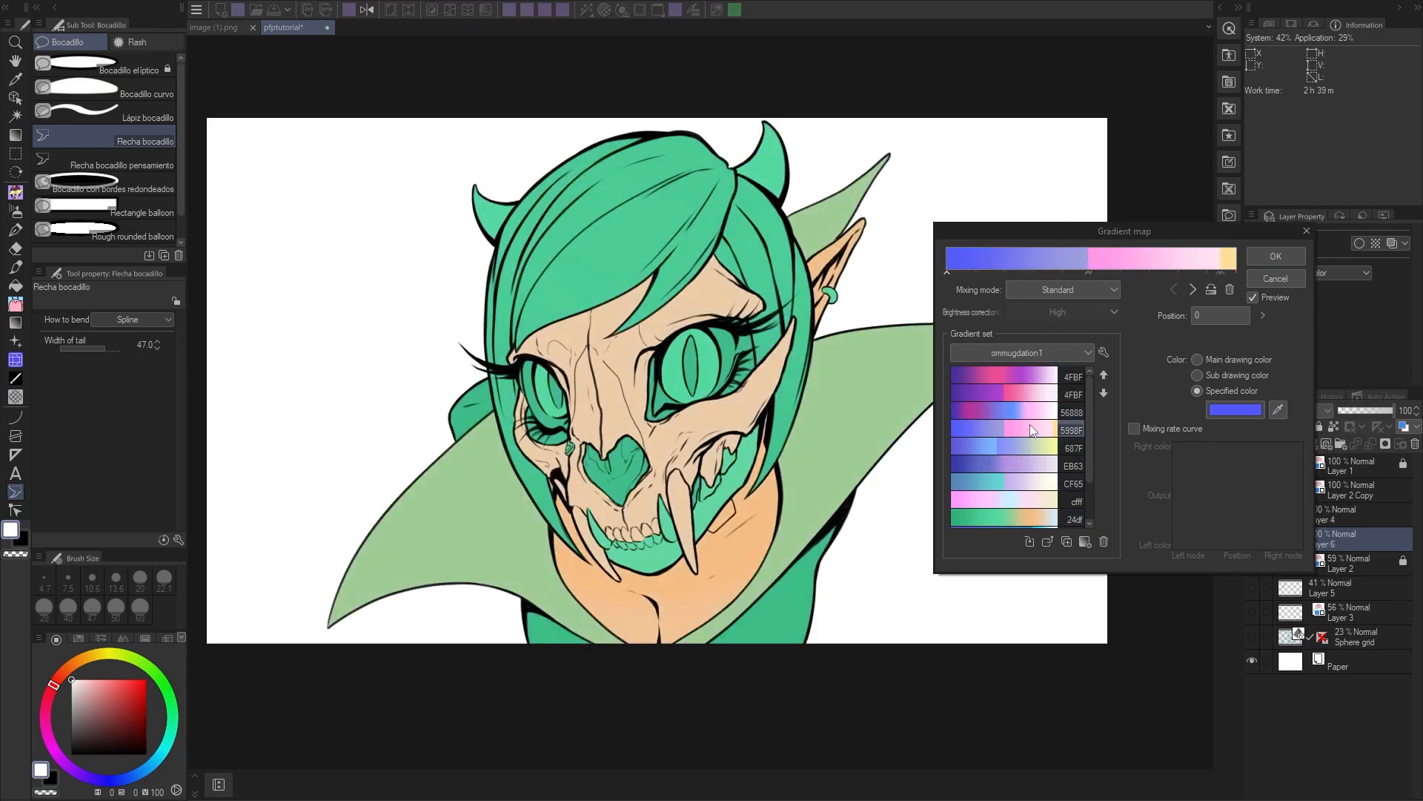
scroll(989, 415, "down", 1)
left_click(991, 501)
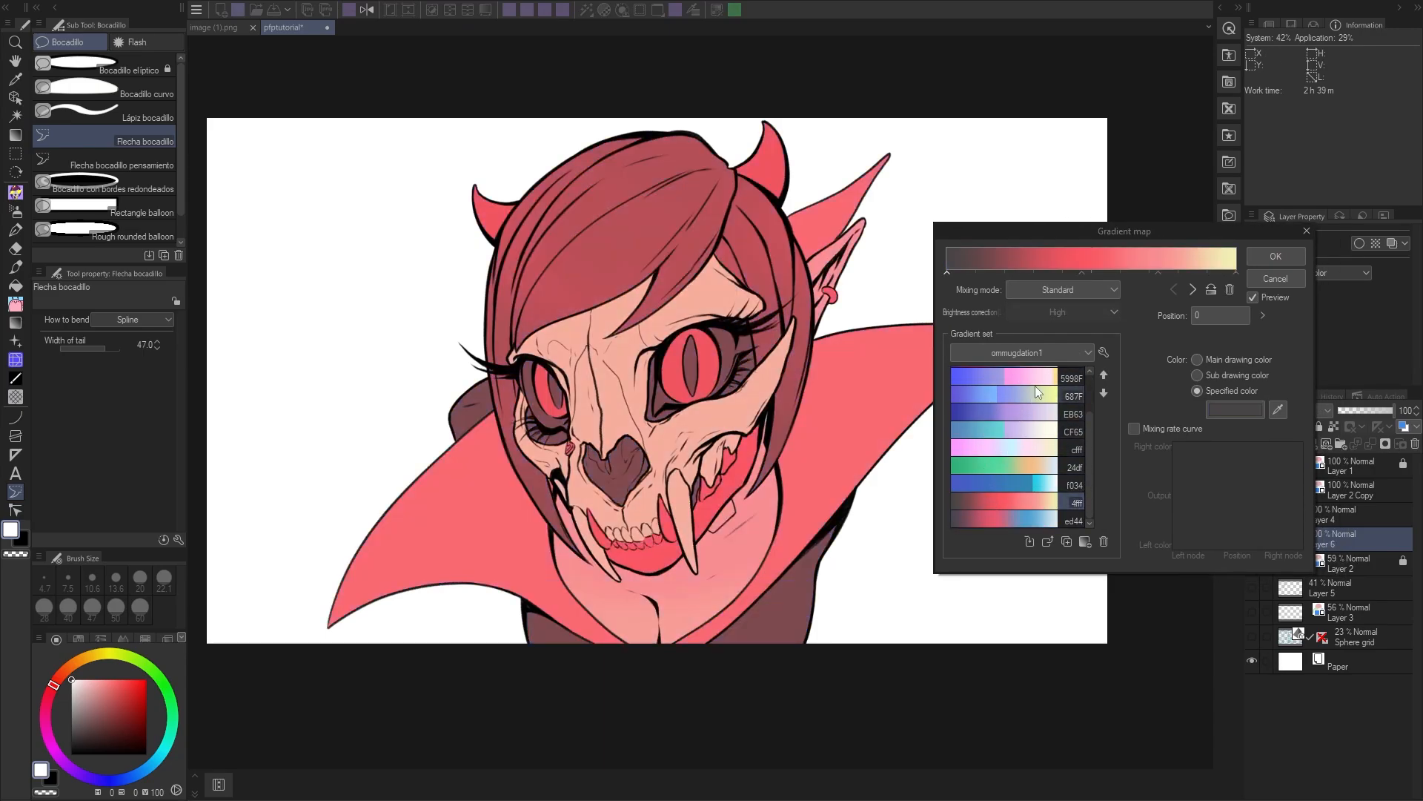
scroll(1007, 400, "up", 1)
left_click(1005, 380)
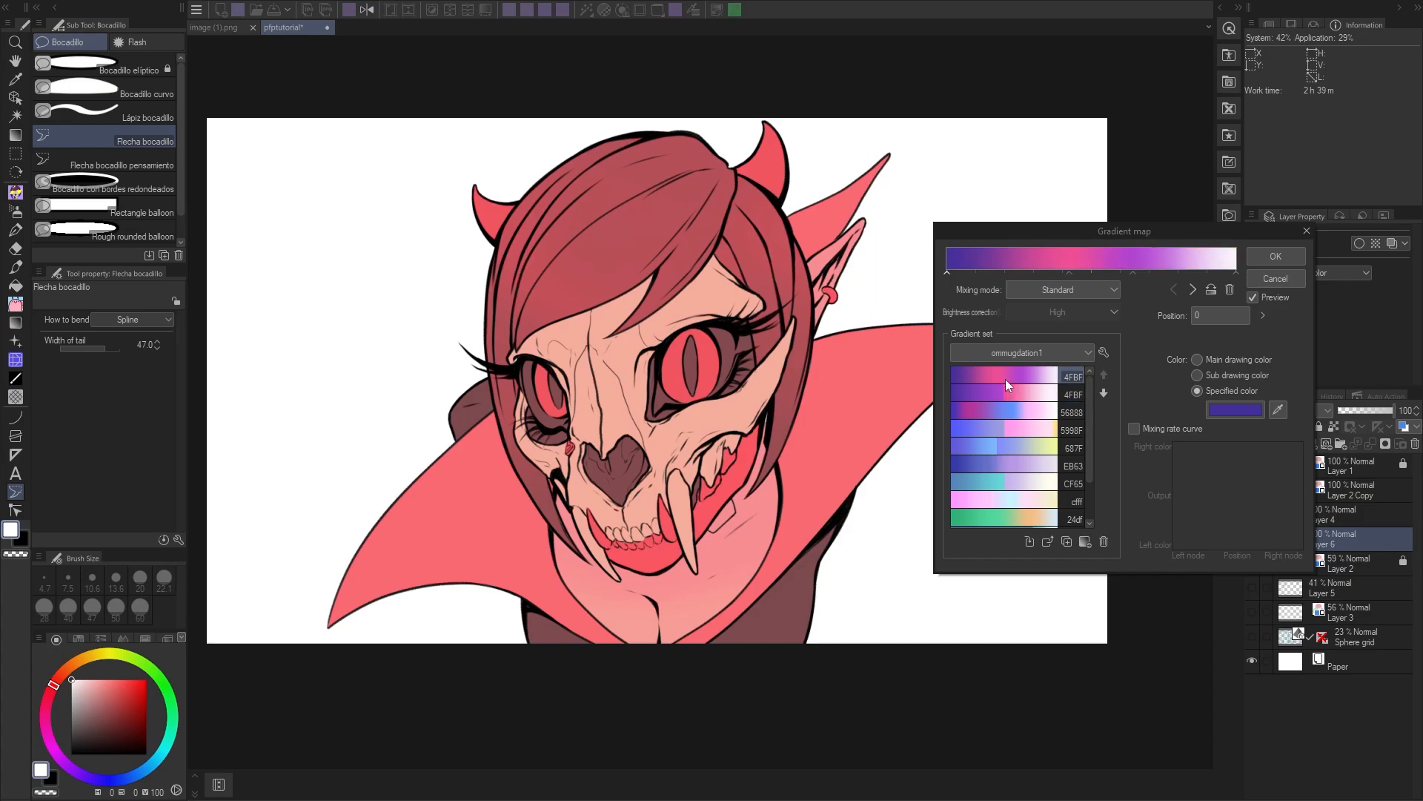
left_click(1269, 277)
- Apply the first purple-pink 4FBF gradient of the ommugdation1 set to Layer 6 with Gradient Map
left_click(485, 9)
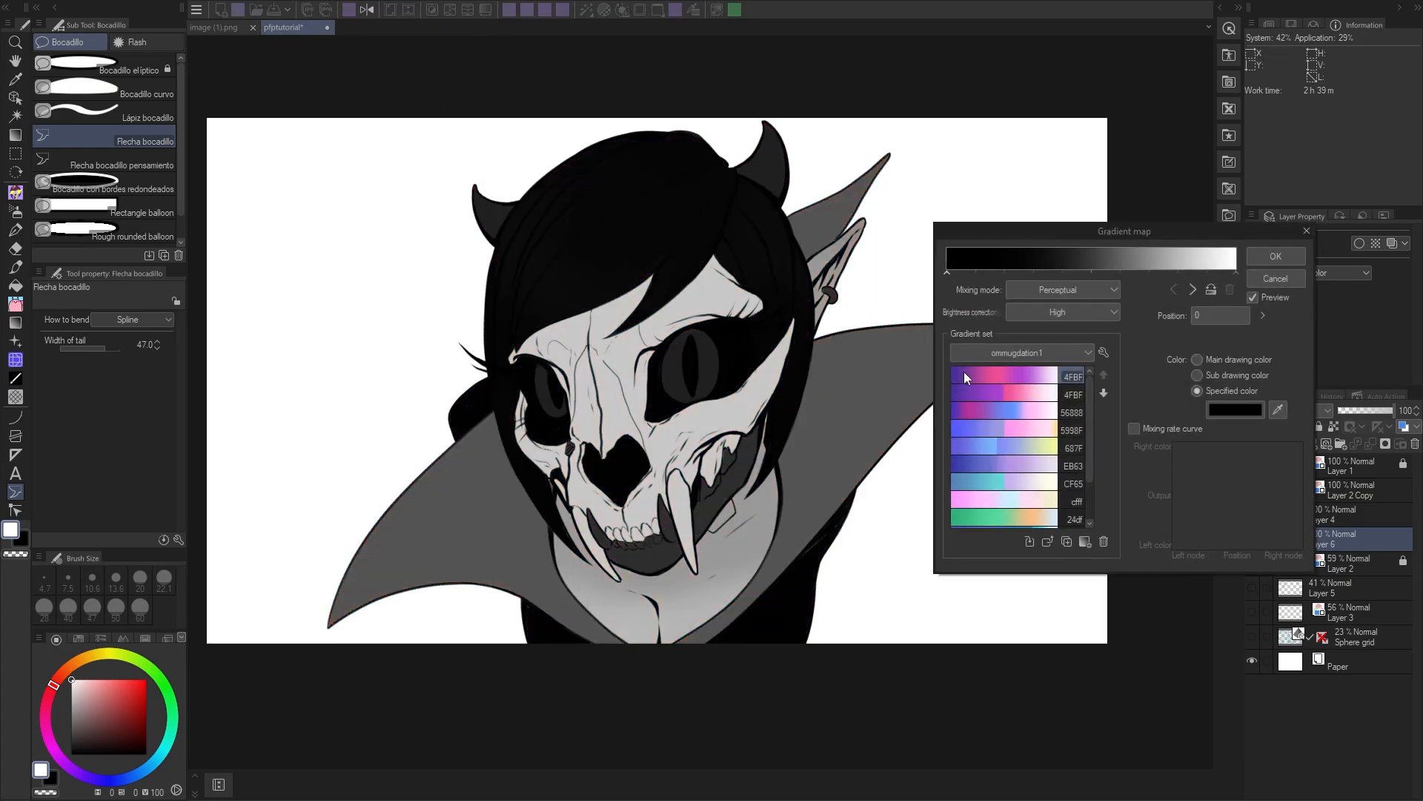
left_click(964, 374)
left_click(1303, 256)
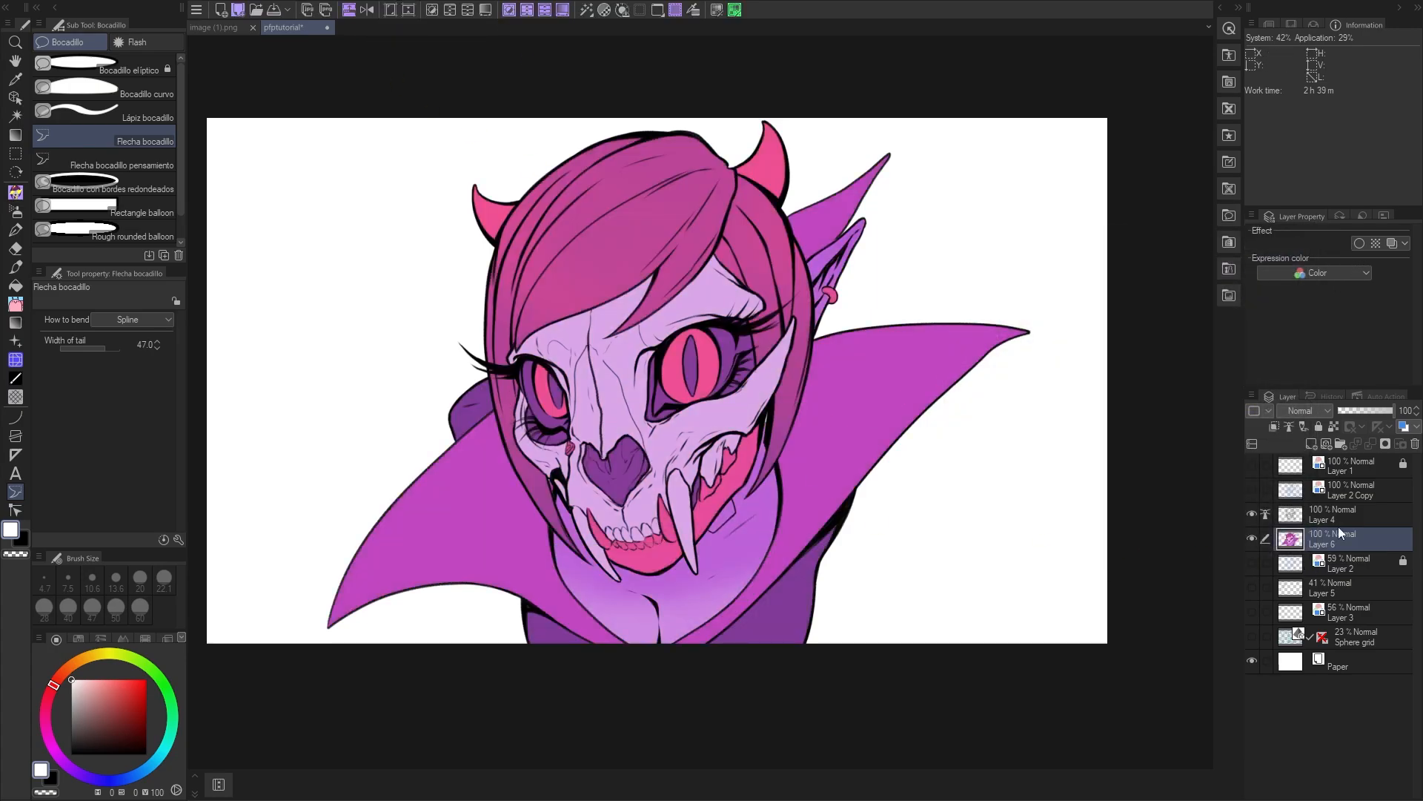
- Hide and show Layer 6 repeatedly to check the gradient-mapped colours, and undo the gradient map
left_click(1253, 538)
left_click(1253, 538)
left_click(1254, 539)
left_click(1254, 540)
left_click(1254, 540)
left_click(1255, 540)
key("ctrl+z")
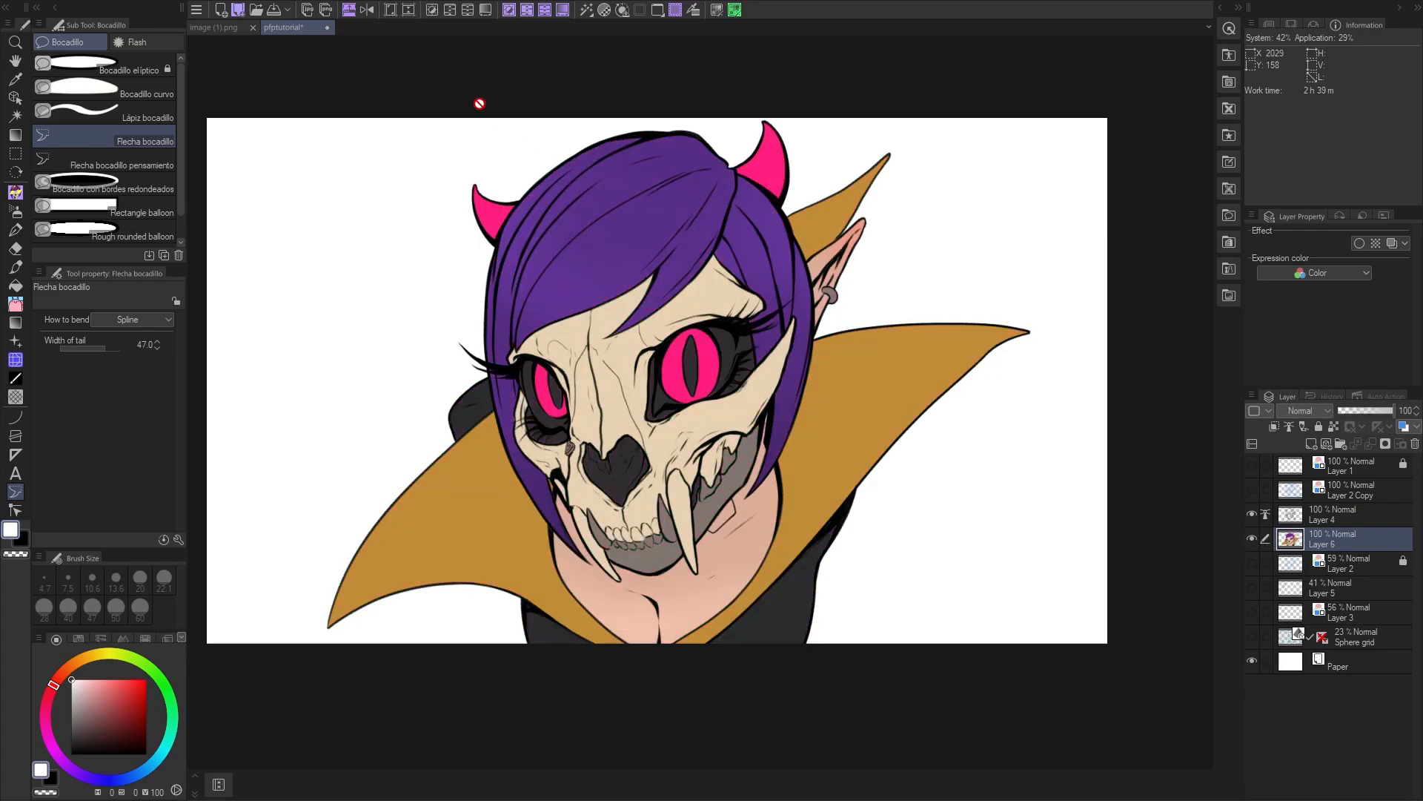
- Examine the list of adjustment types available for a new correction layer
left_click(355, 15)
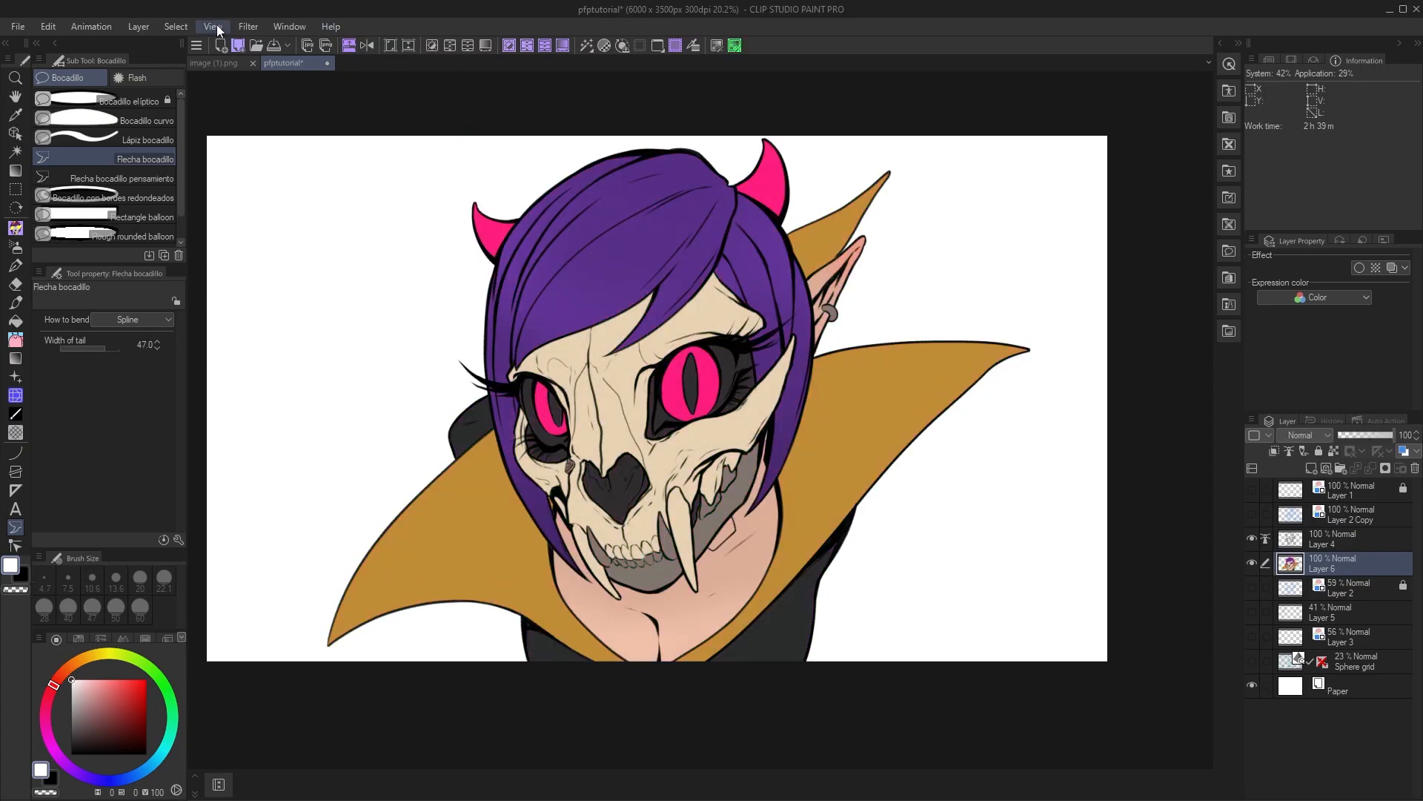
left_click(137, 27)
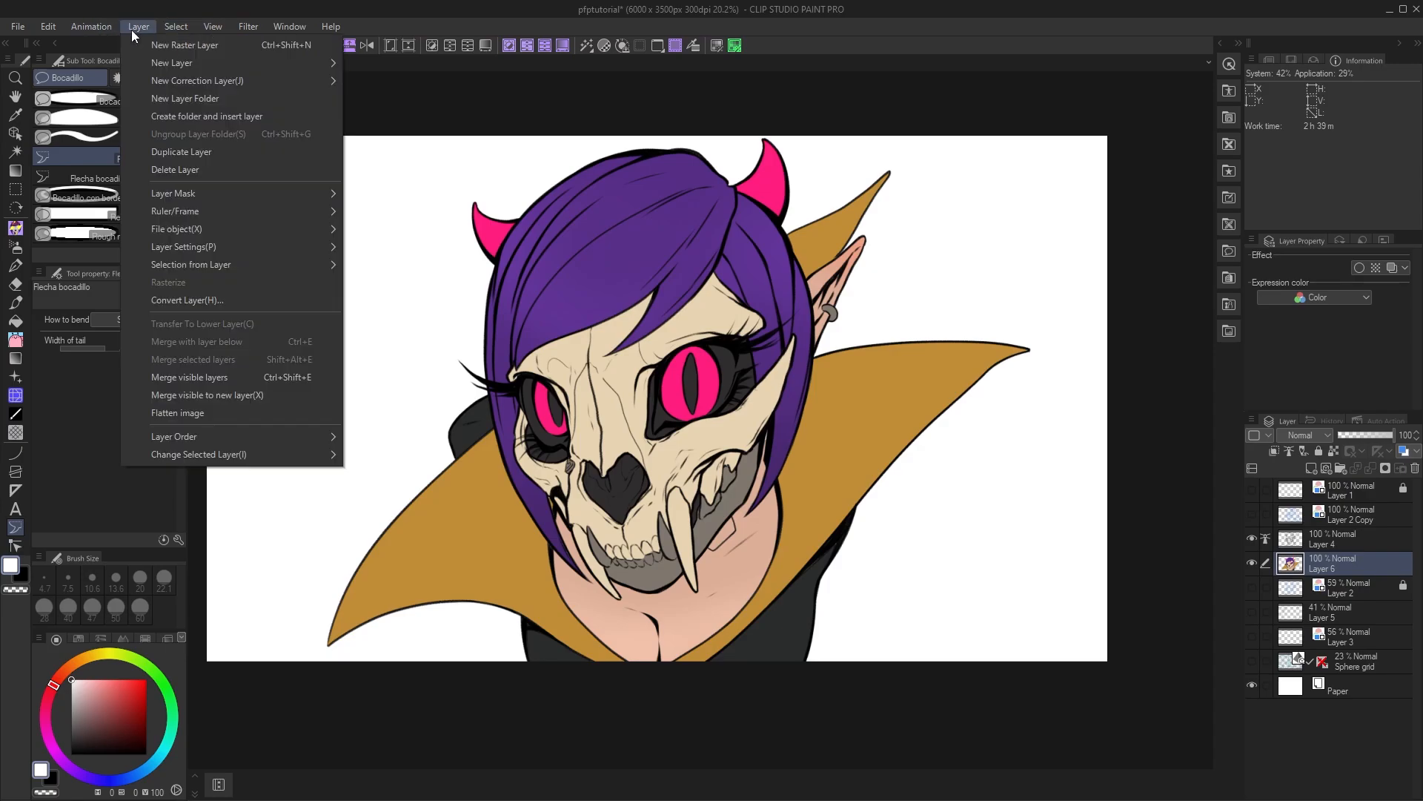
mouse_move(202, 84)
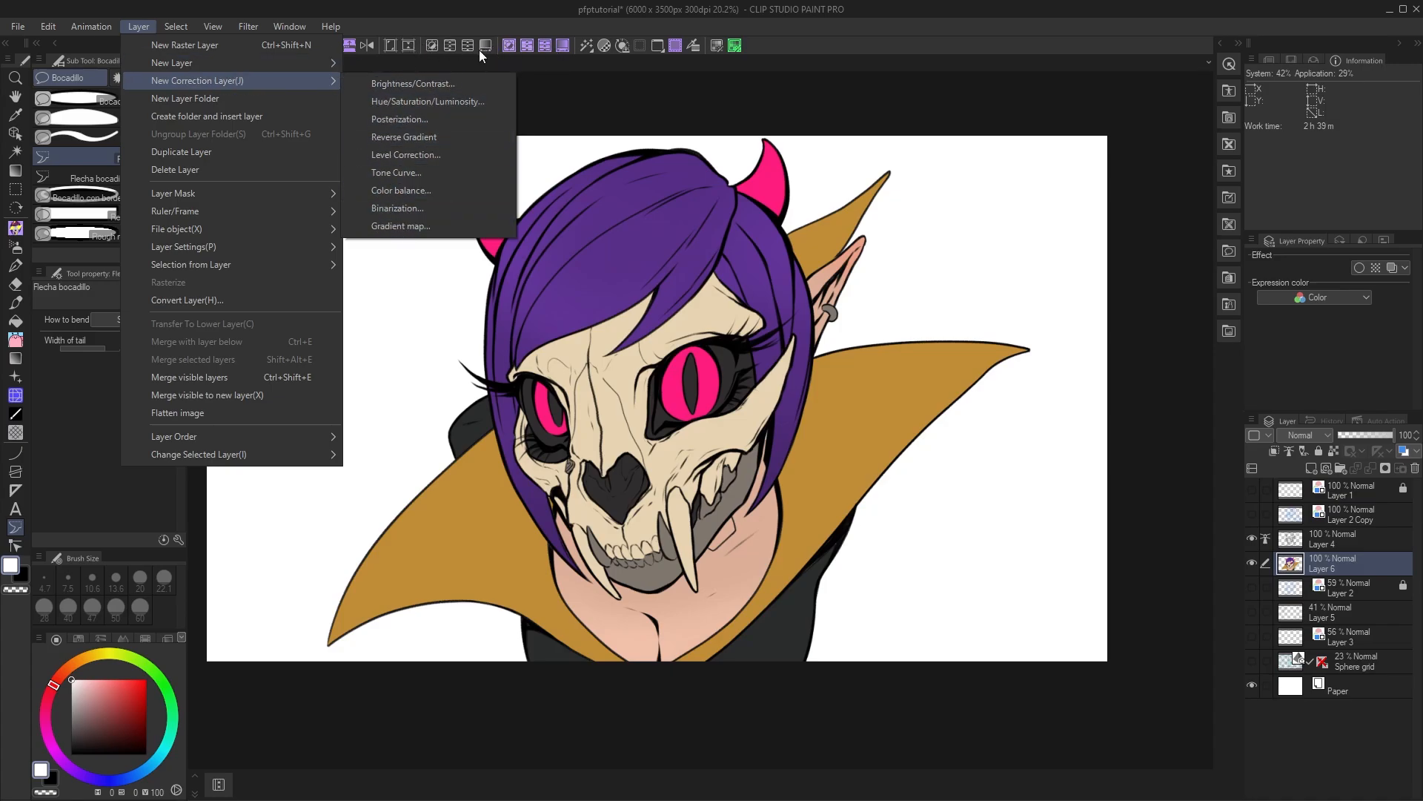
left_click(488, 15)
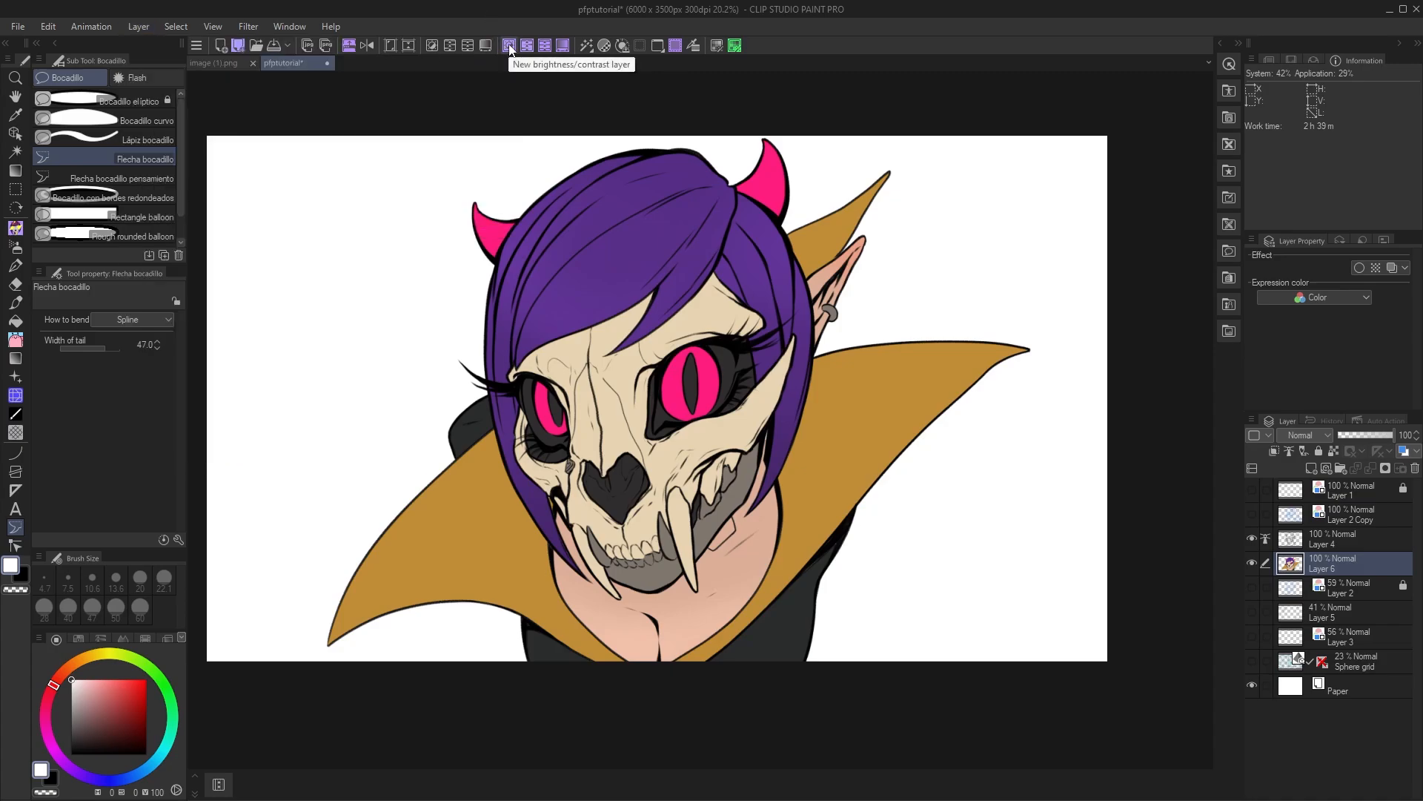
- Add a Brightness/Contrast correction layer above Layer 6 with brightness set to 47
left_click(510, 46)
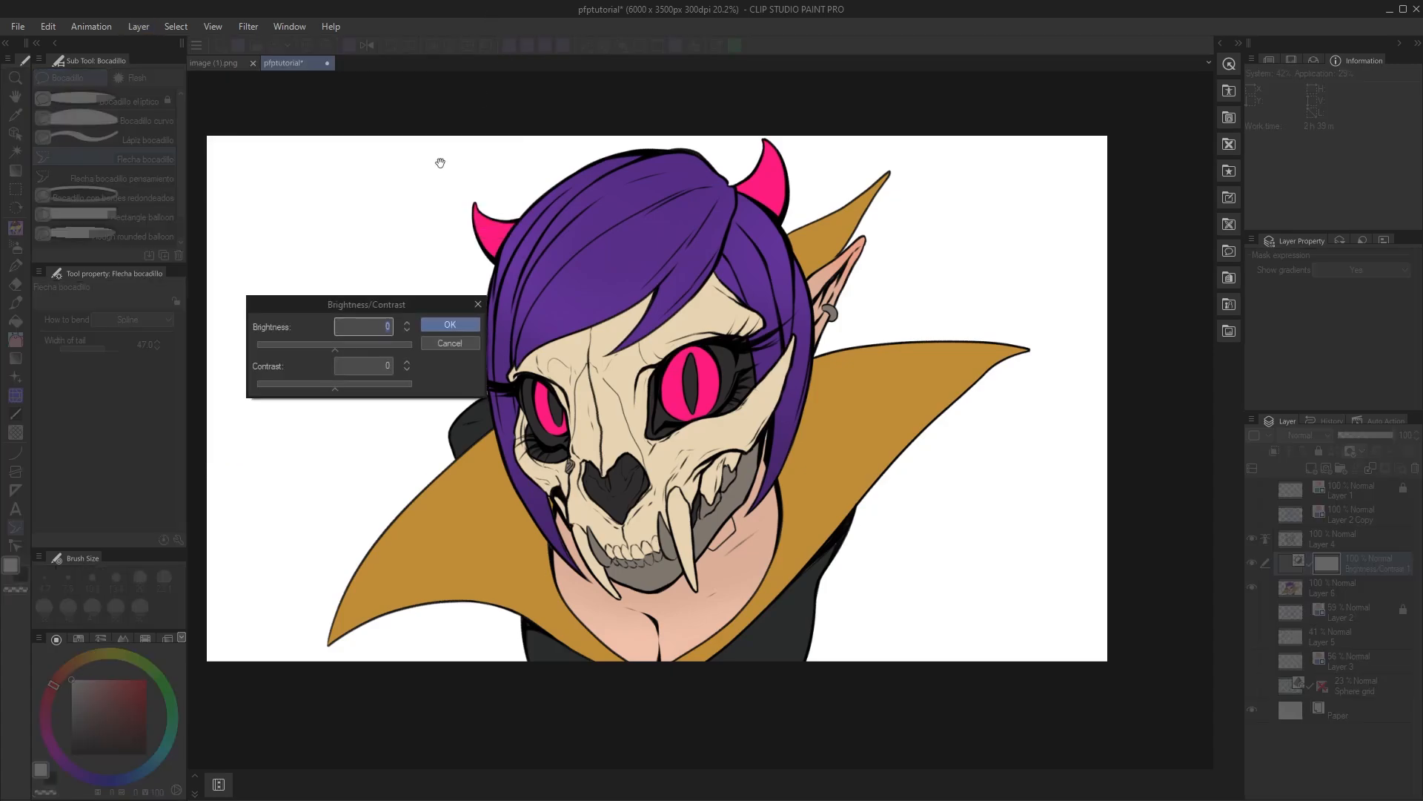
left_click(371, 345)
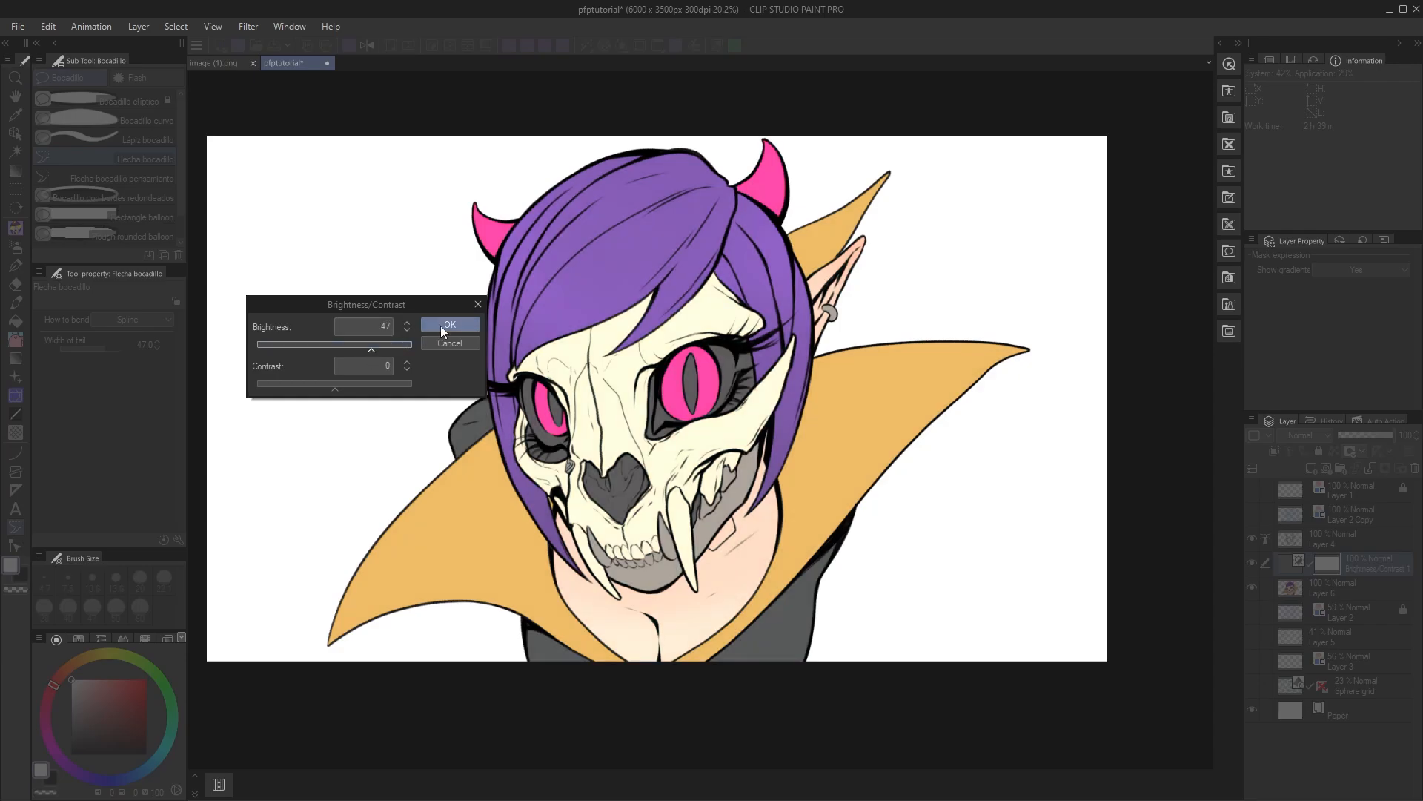
left_click(440, 327)
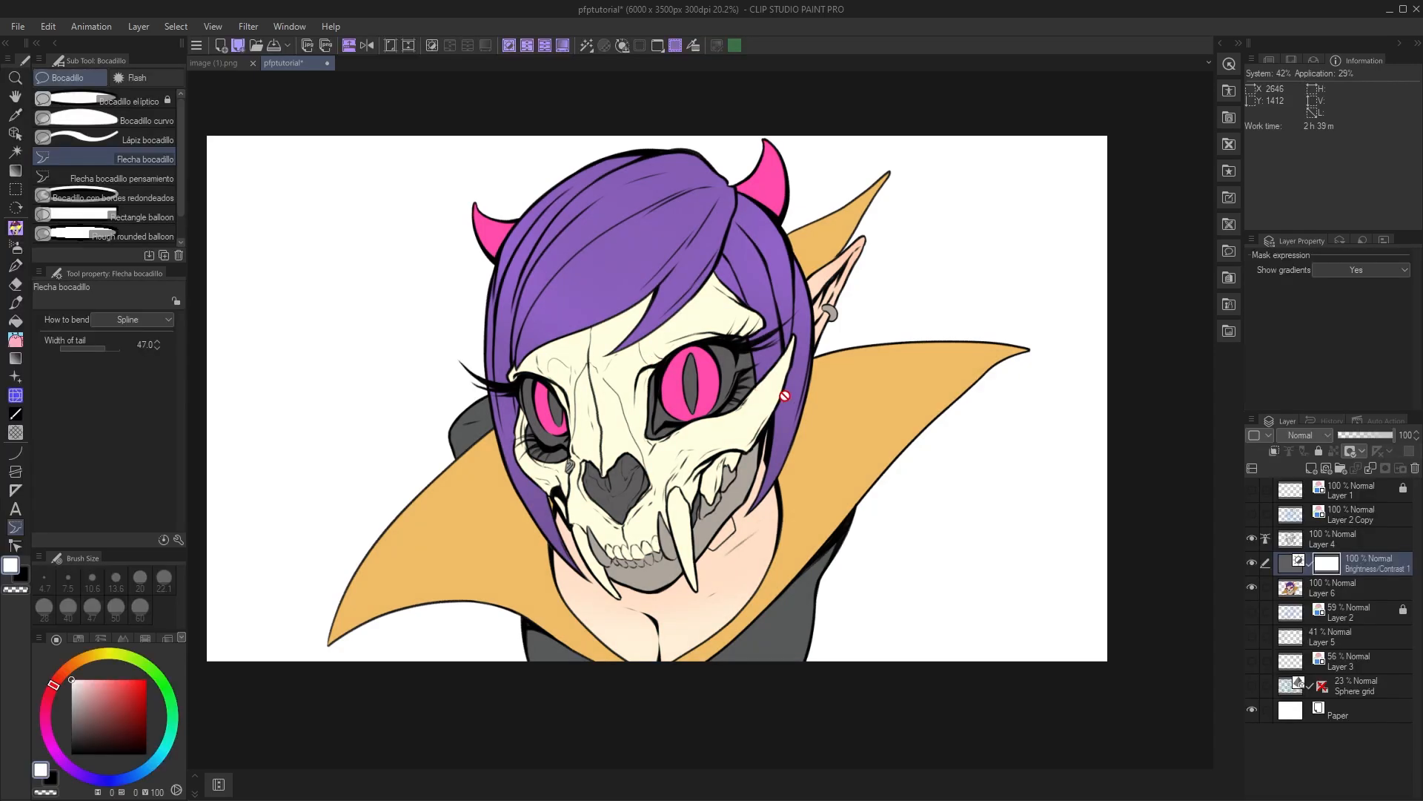
- Turn the Brightness/Contrast correction layer off and on to compare its effect on the drawing
left_click(1253, 563)
left_click(1253, 563)
left_click(1252, 563)
left_click(1253, 563)
- Delete the Brightness/Contrast correction layer's mask and the layer itself
left_click(1401, 468)
left_click(712, 303)
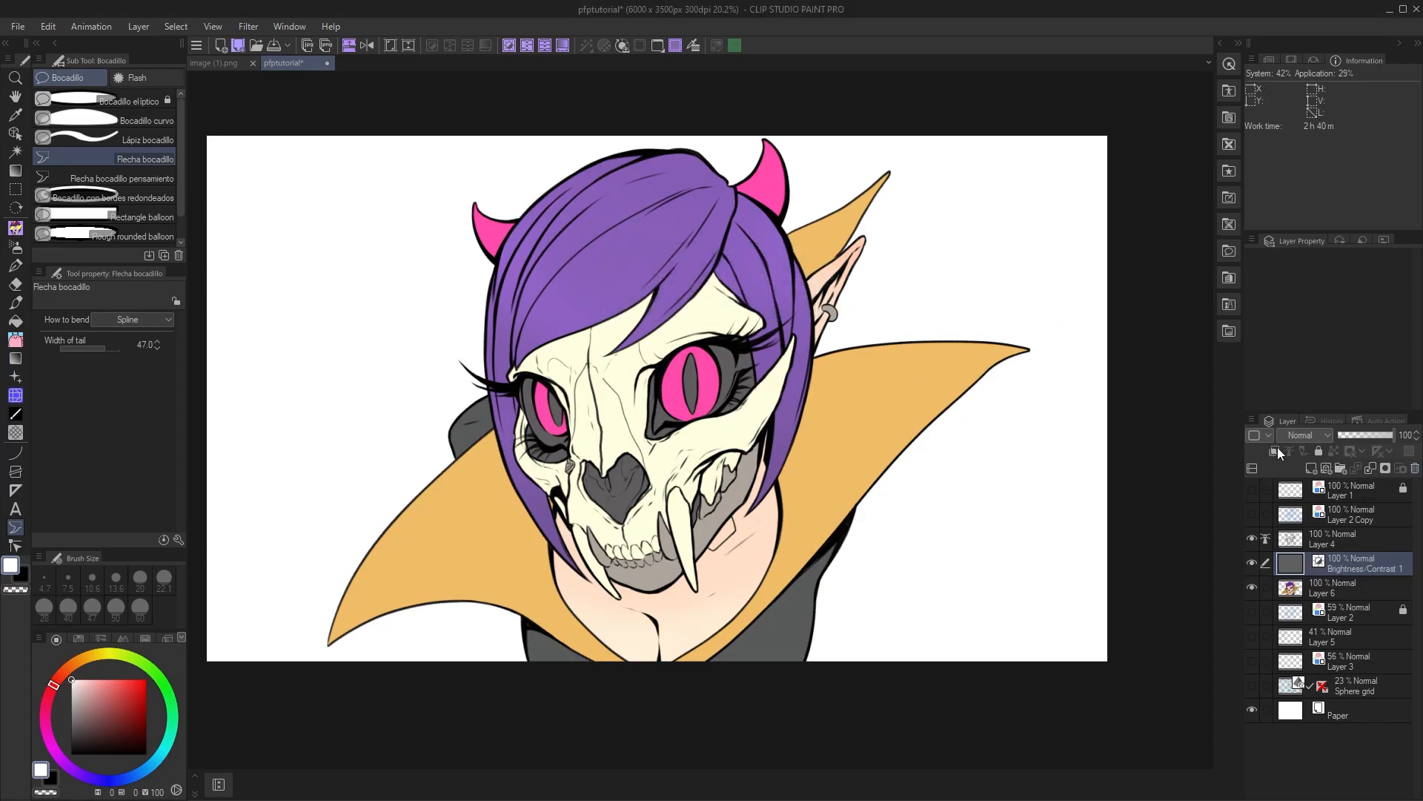
left_click(1413, 467)
- Add a Hue/Saturation/Luminosity correction layer above Layer 6 with hue 80 and saturation -36
left_click(527, 46)
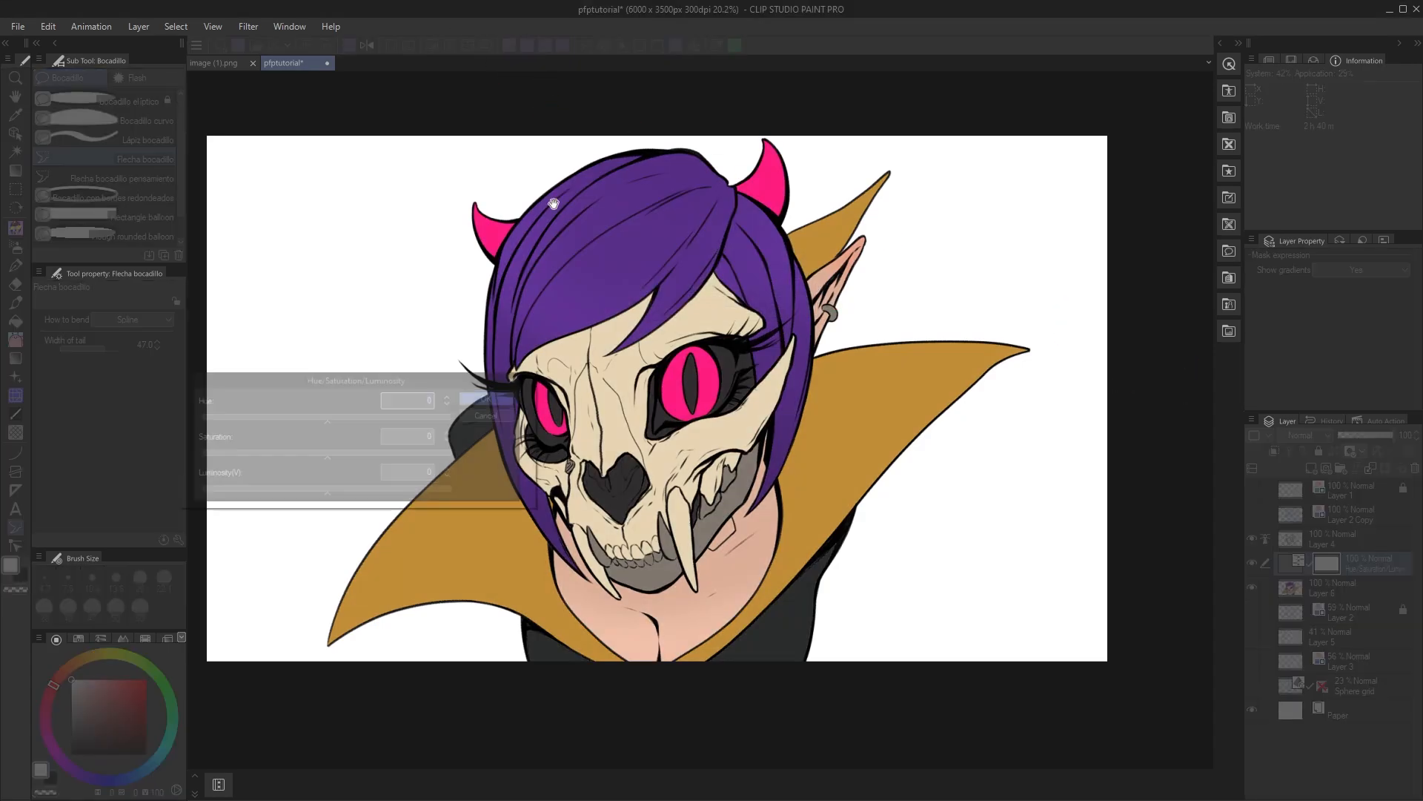
left_click(386, 416)
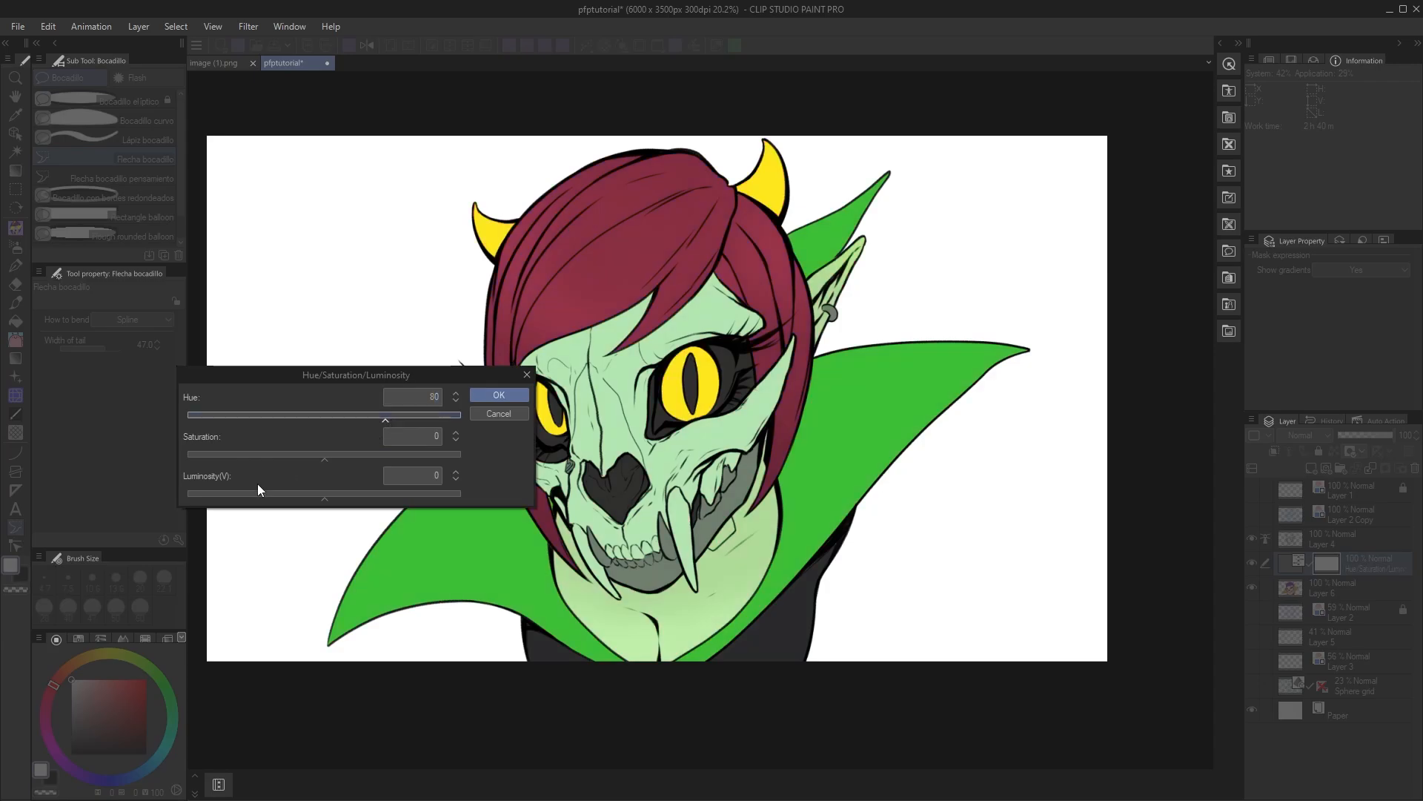
left_click(297, 453)
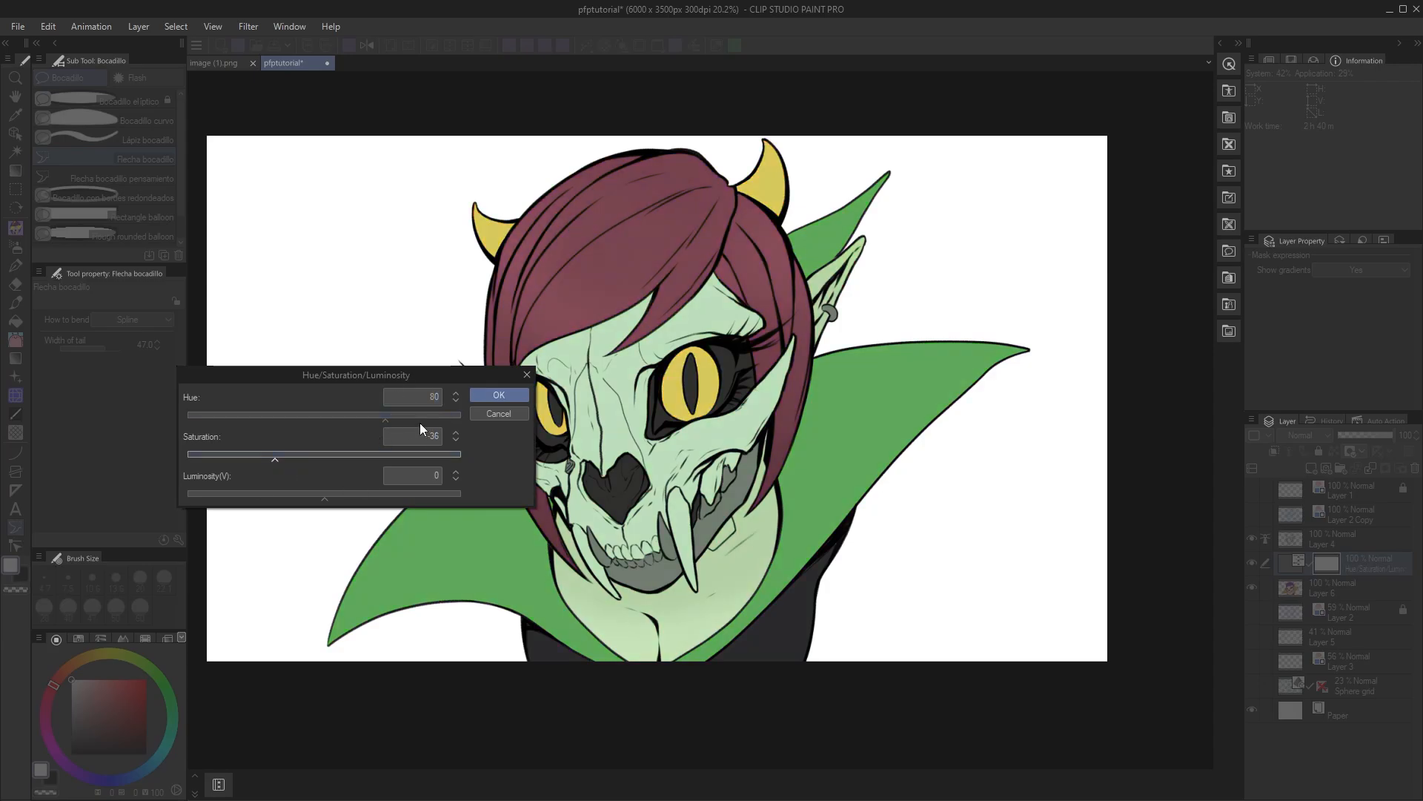
left_click(498, 396)
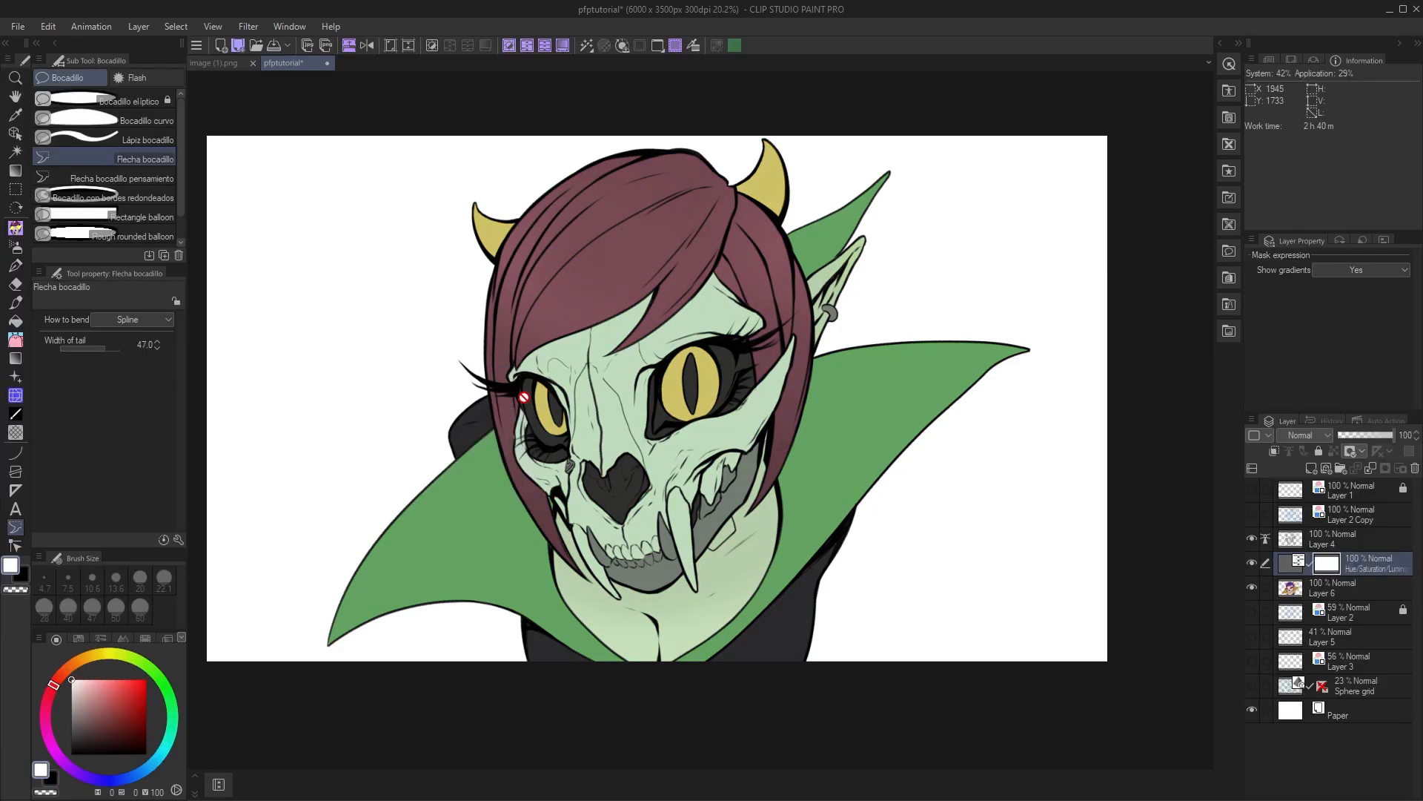
- Turn the Hue/Saturation/Luminosity correction layer off and on repeatedly, leaving it shown, to compare the colours
left_click(1253, 563)
left_click(1253, 563)
left_click(1253, 562)
left_click(1253, 562)
left_click(1253, 562)
left_click(1256, 565)
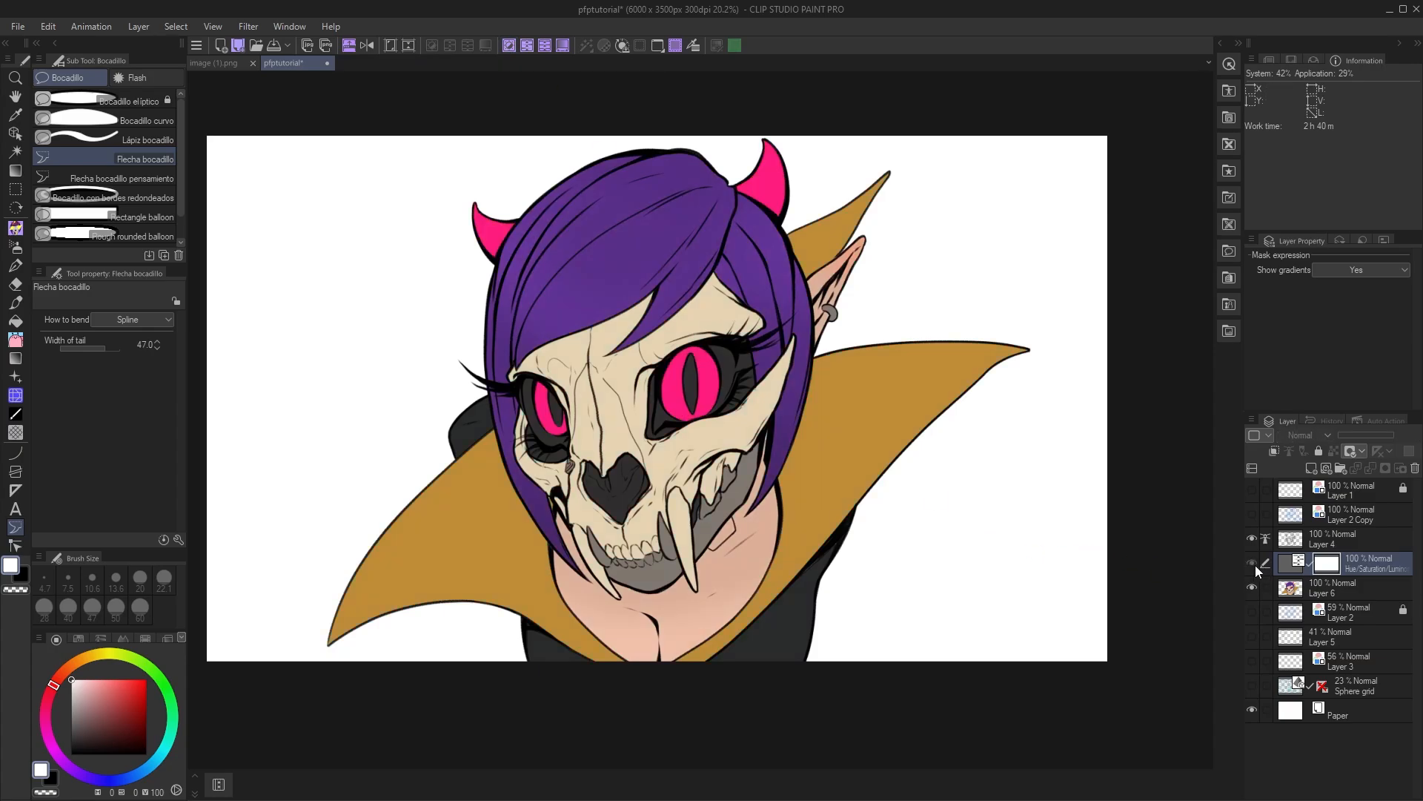
left_click(1256, 565)
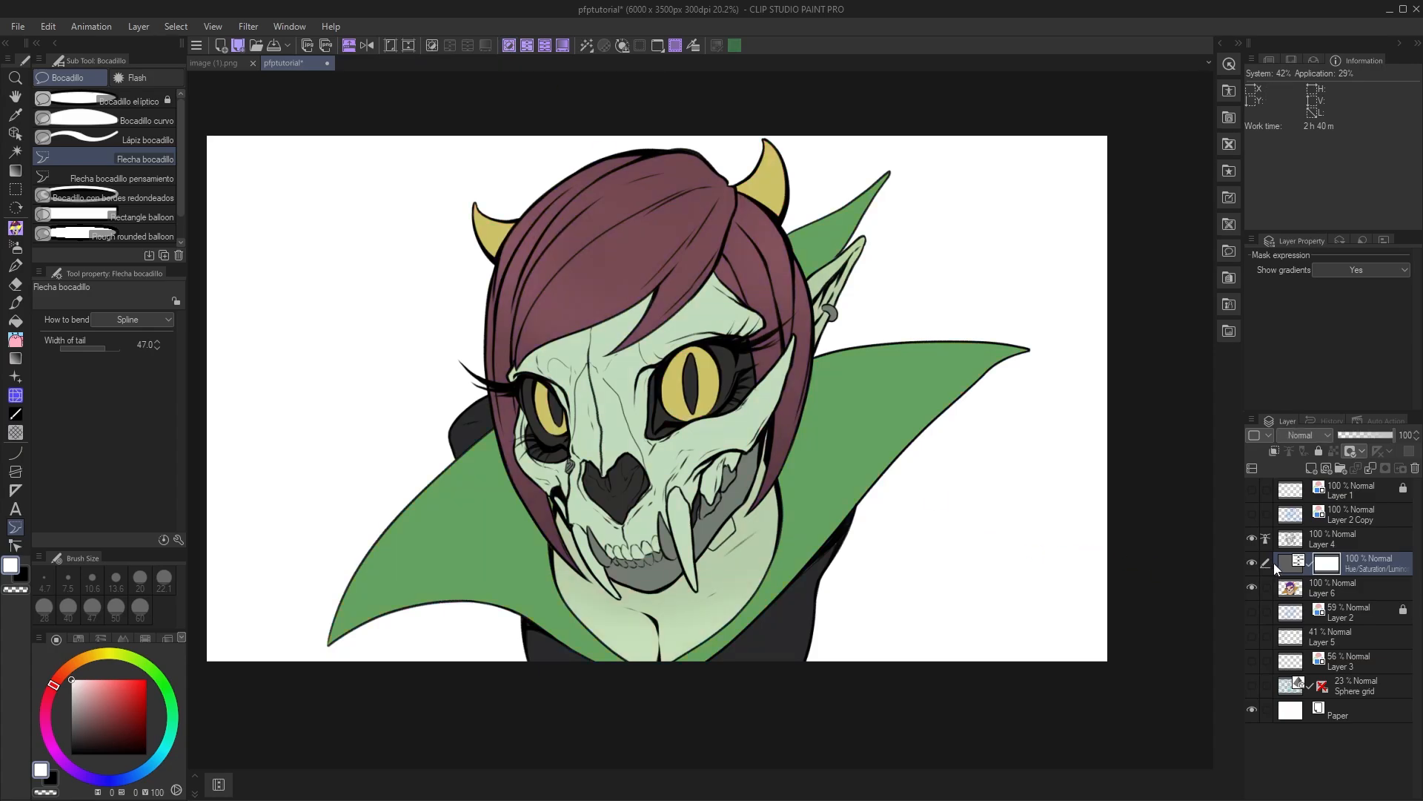
- Clip the Hue/Saturation/Luminosity correction layer to Layer 6 and release it, and delete its mask and the layer
left_click(1272, 451)
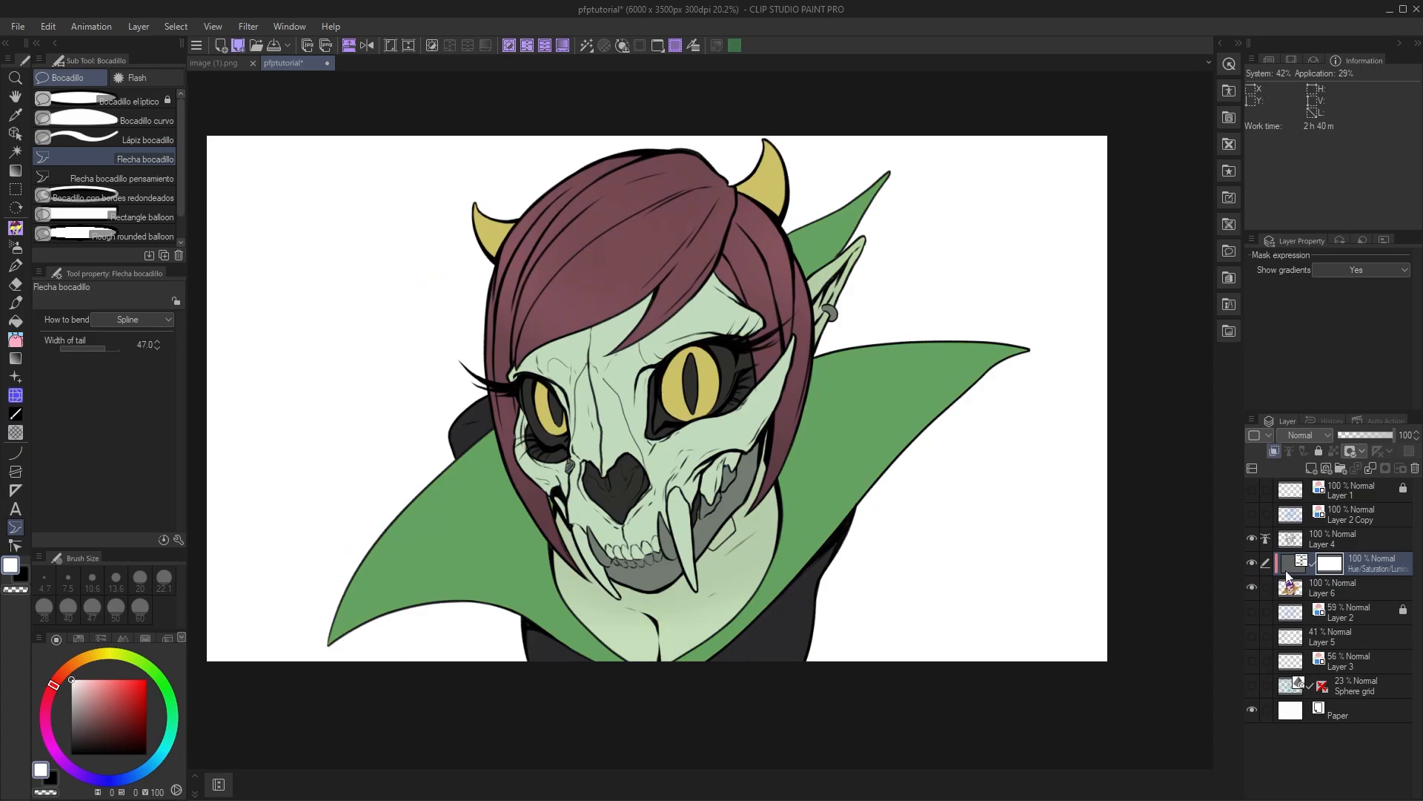
left_click(1272, 450)
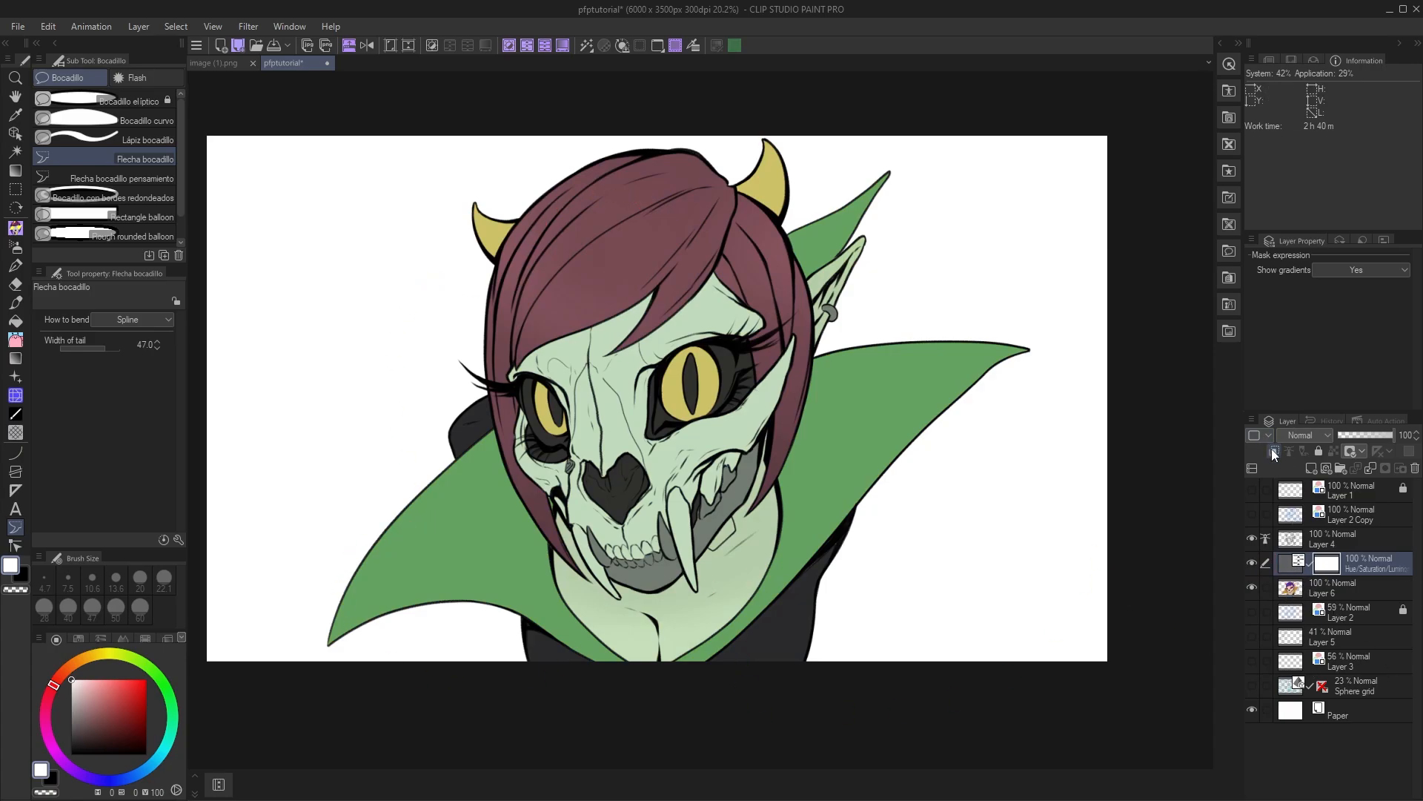
left_click(1413, 467)
left_click(688, 303)
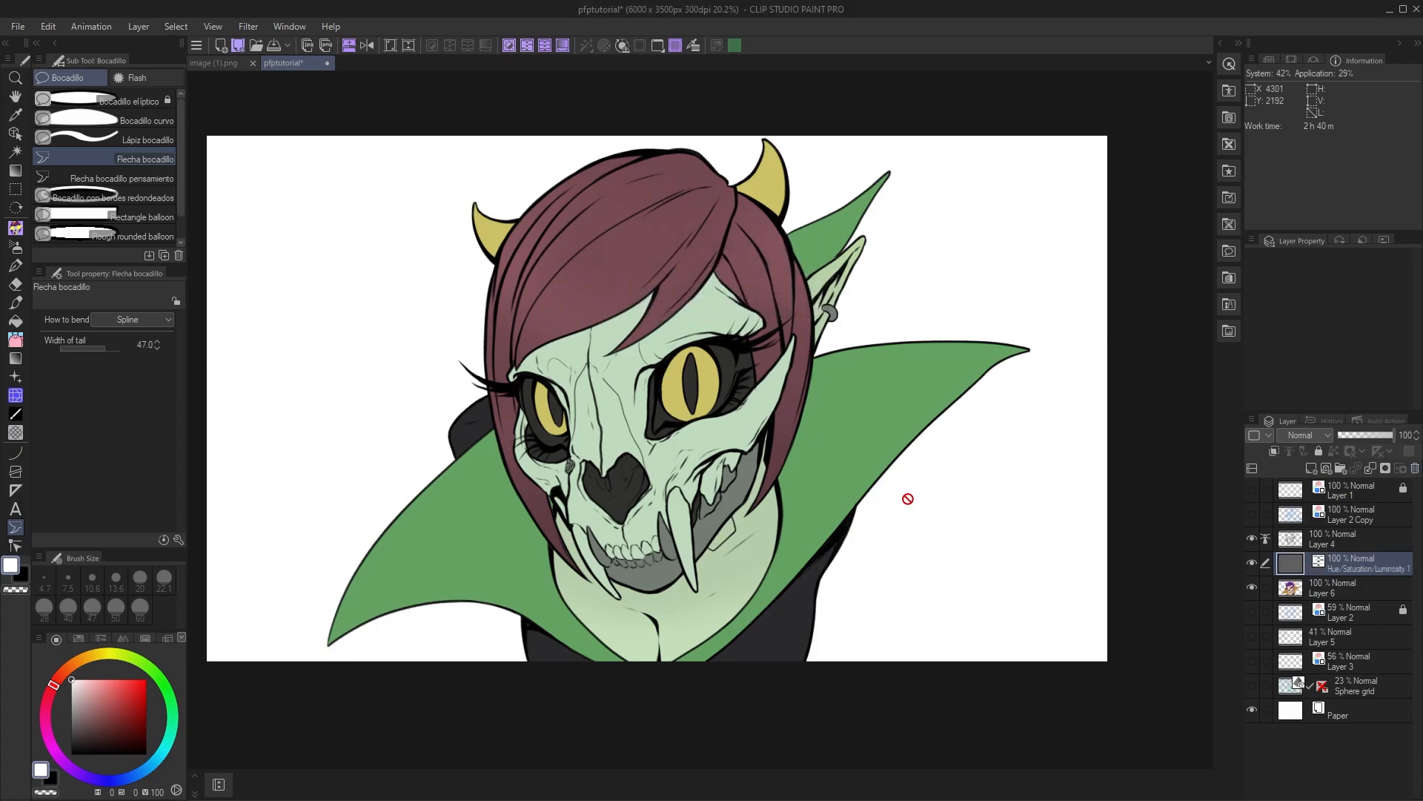
left_click(1414, 468)
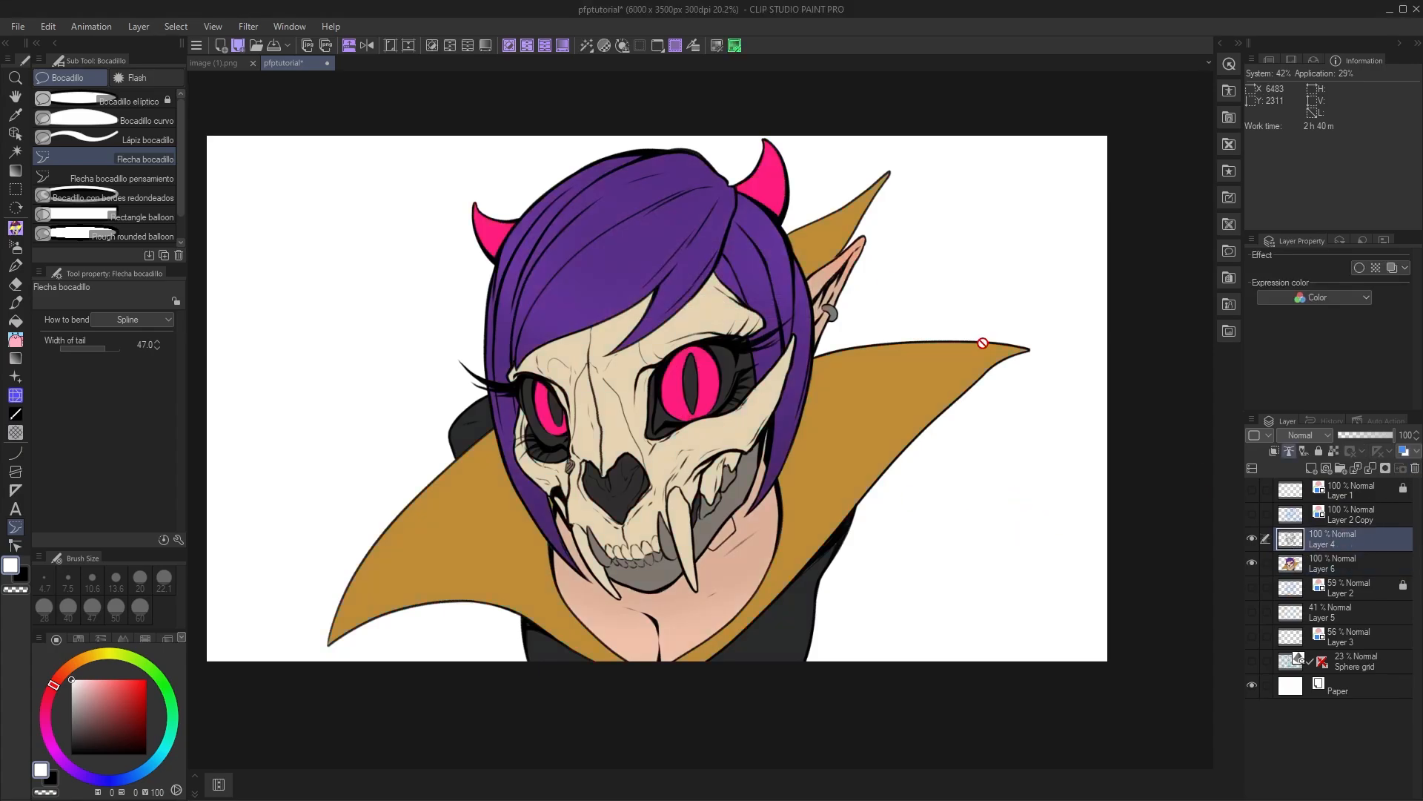
- Open the Gradient map tonal correction for Layer 4 and look through the Tono sombrío and Cielo gradient sets
left_click(483, 46)
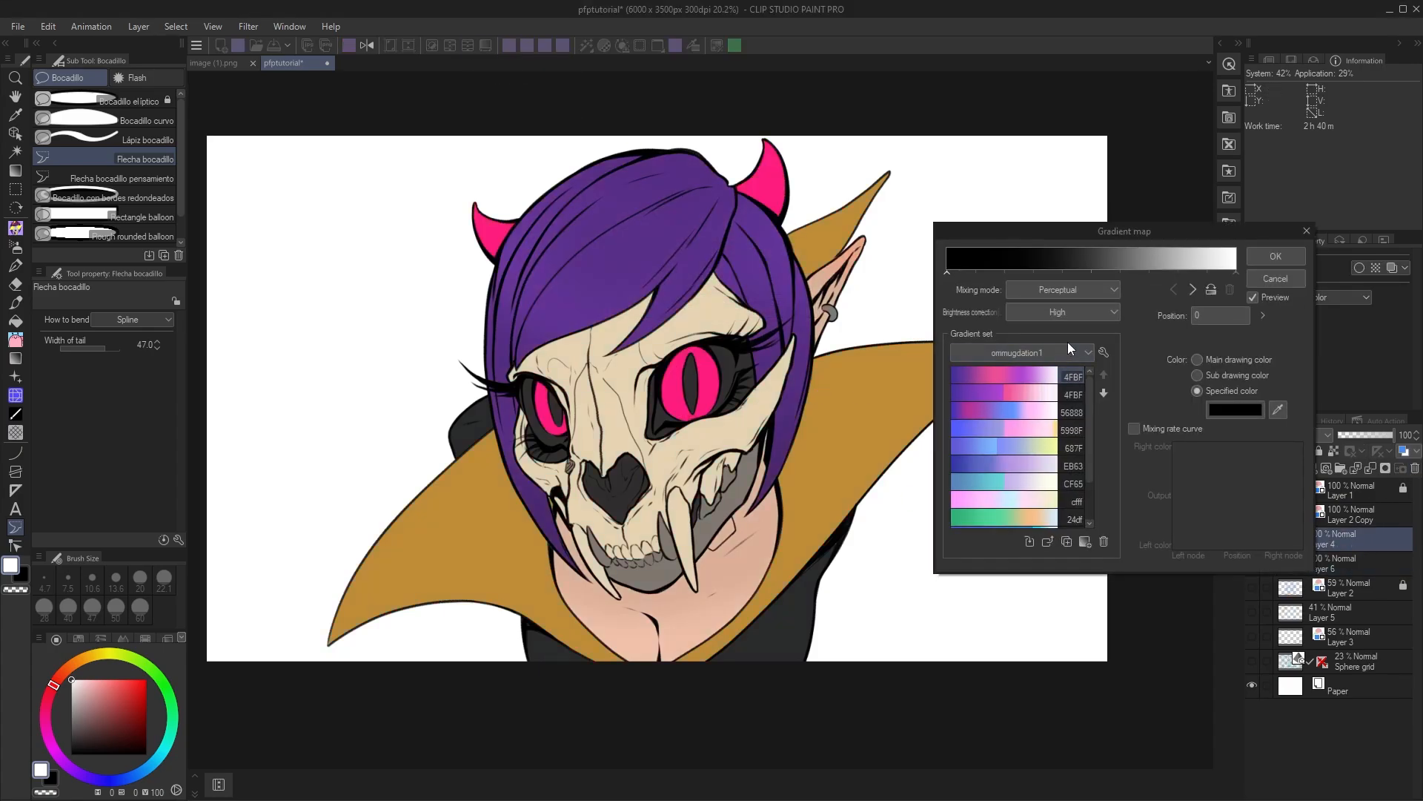
left_click(1063, 288)
left_click(1066, 293)
left_click(1071, 311)
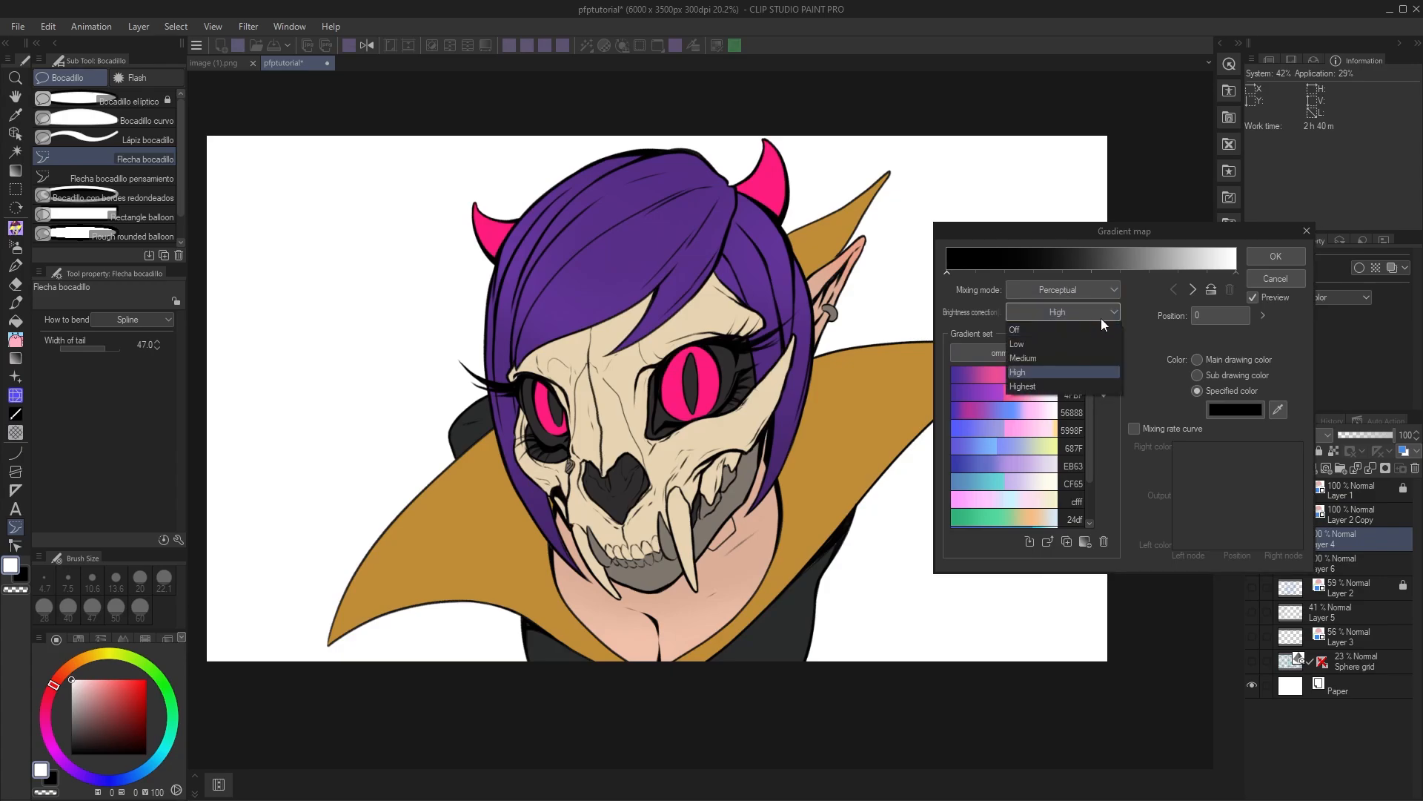
left_click(1100, 318)
left_click(1043, 350)
left_click(1041, 373)
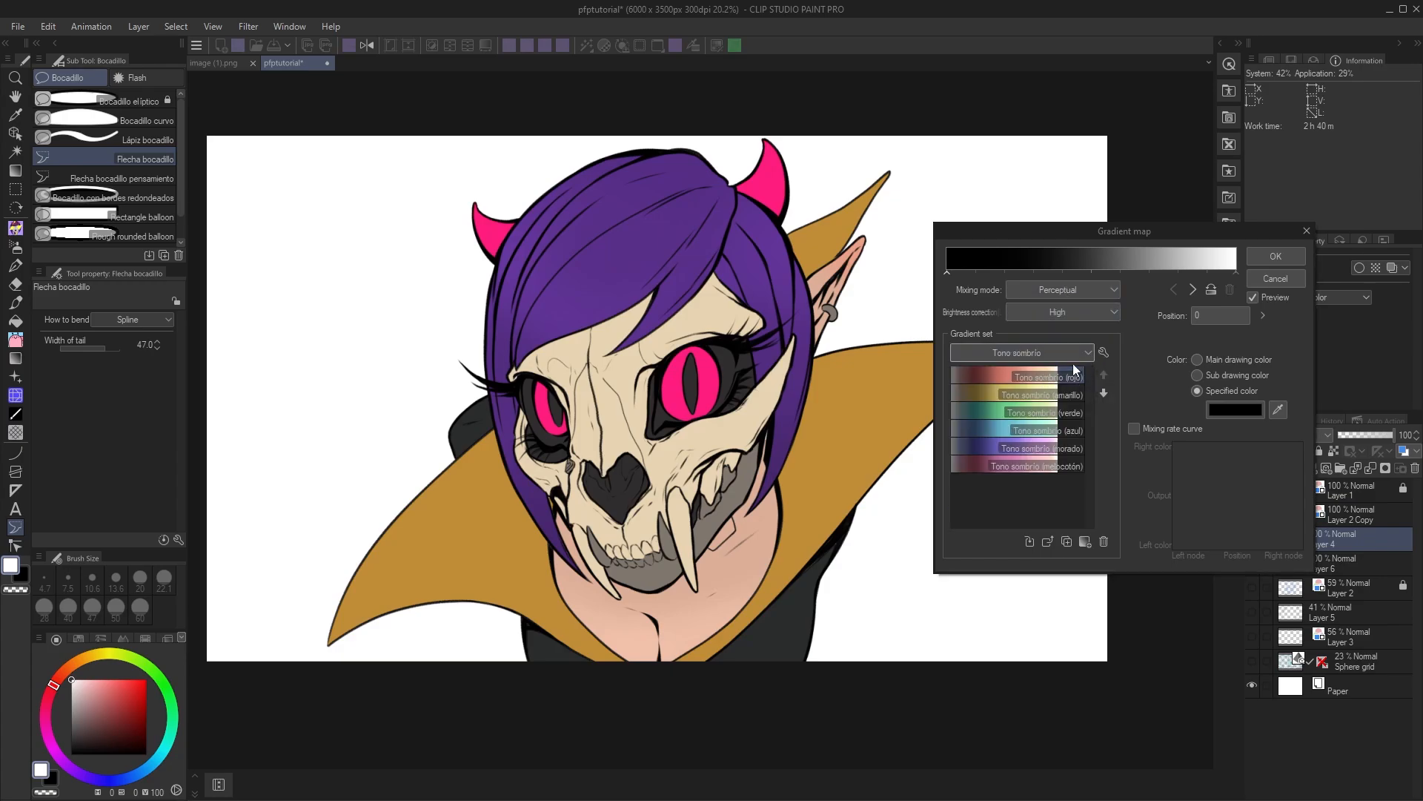
left_click(1072, 354)
left_click(1056, 384)
left_click(1056, 351)
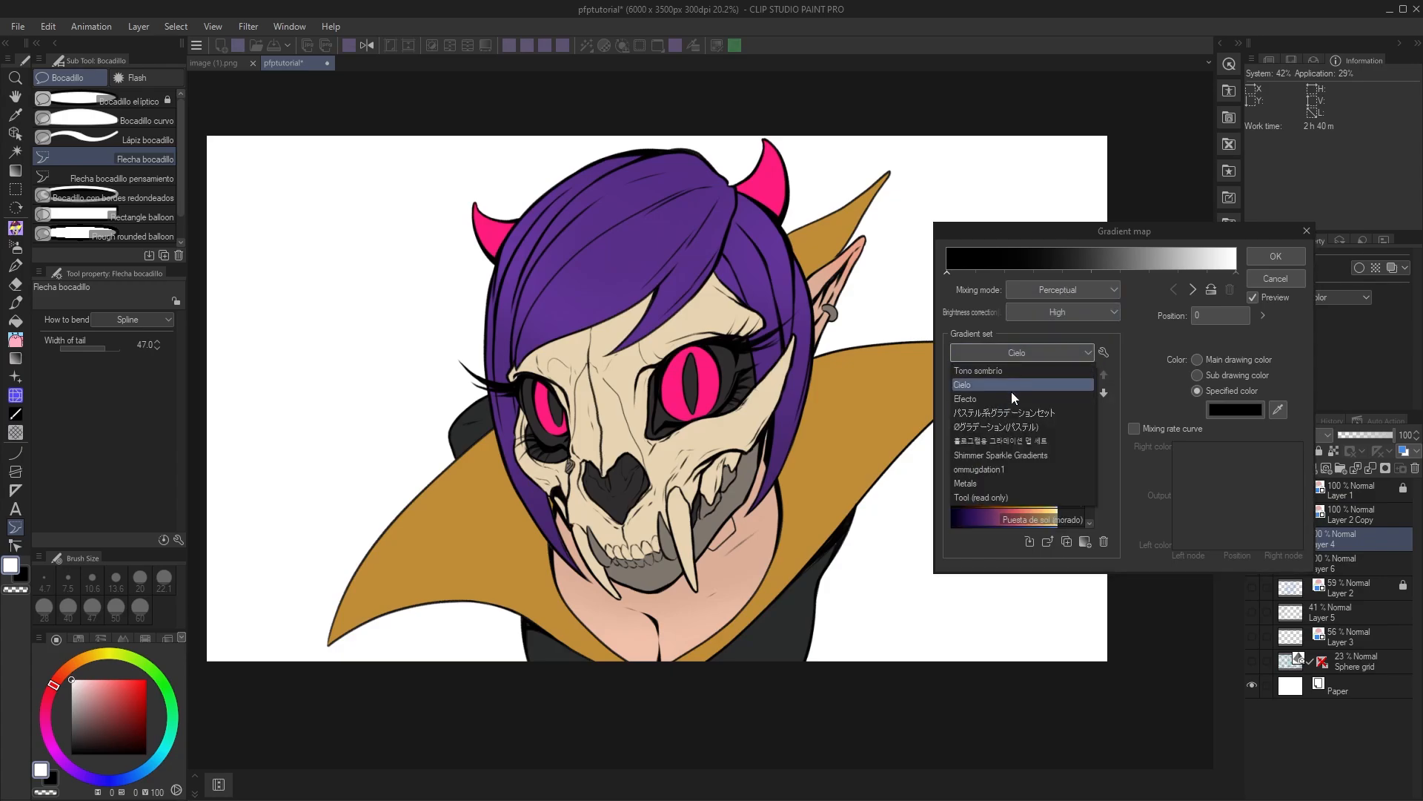
- Apply the Efecto set's "Color de dibujo en color de fondo" gradient directly to Layer 4 and undo it
left_click(1010, 398)
left_click(1047, 379)
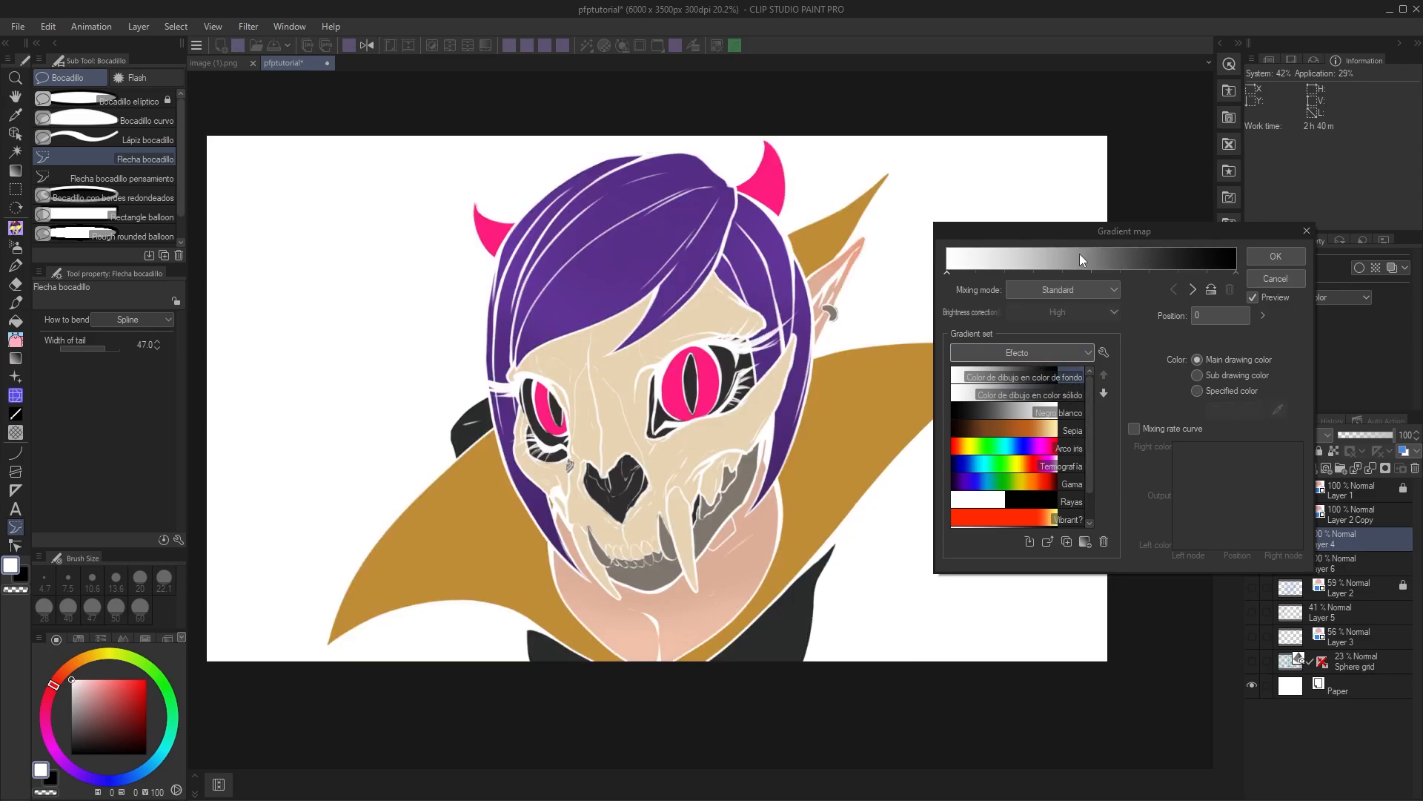
left_click(1009, 348)
left_click(994, 189)
left_click_drag(1051, 234, 958, 169)
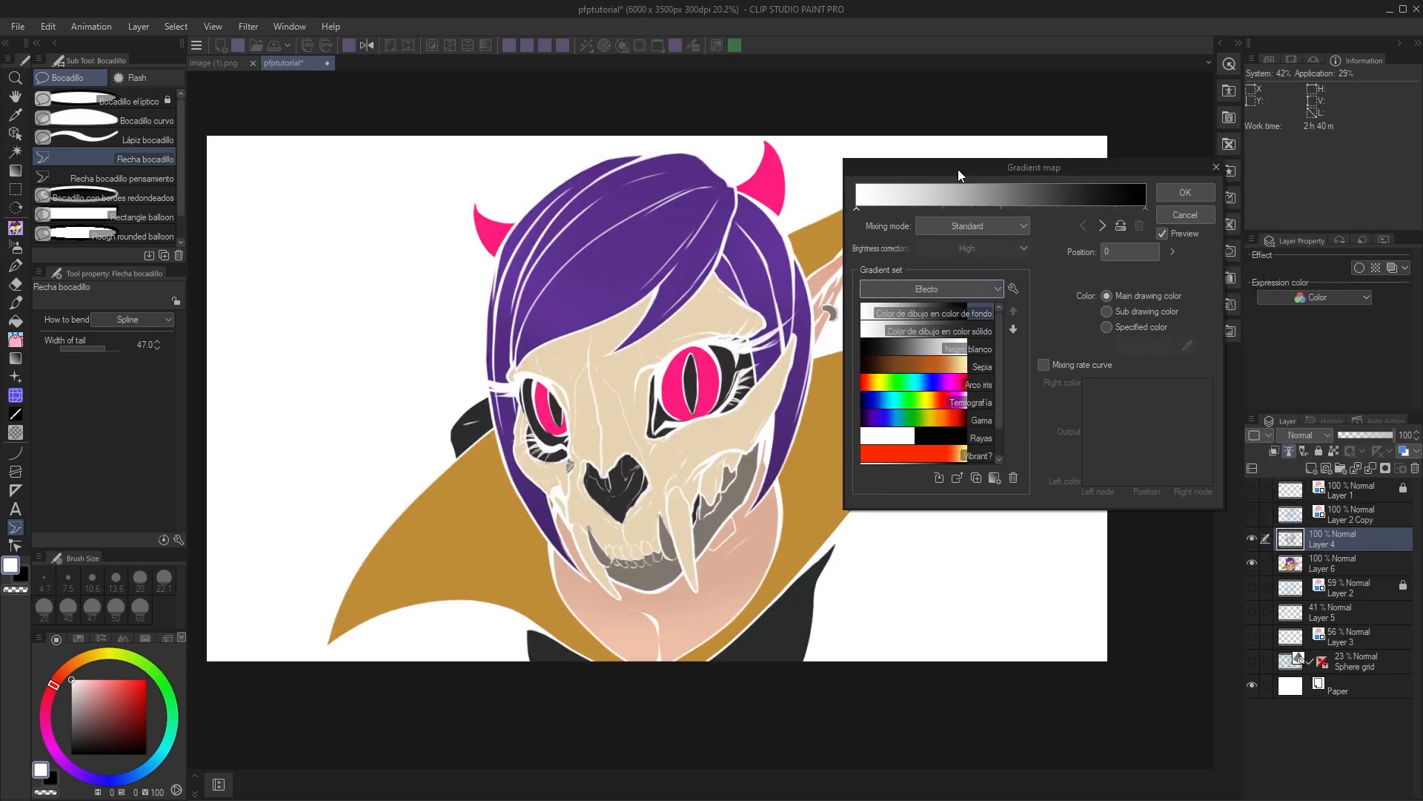
left_click(1169, 197)
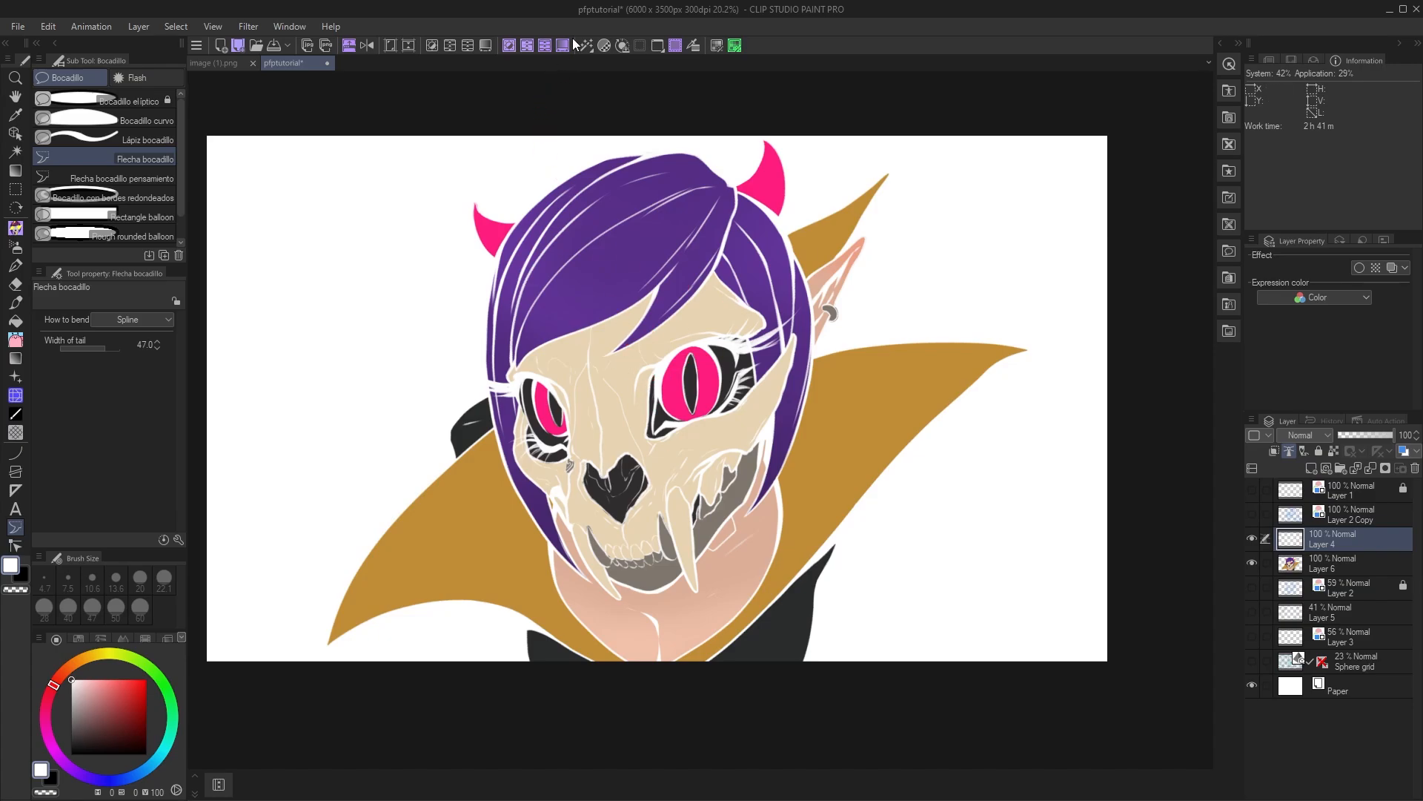
key("ctrl+x")
left_click(691, 302)
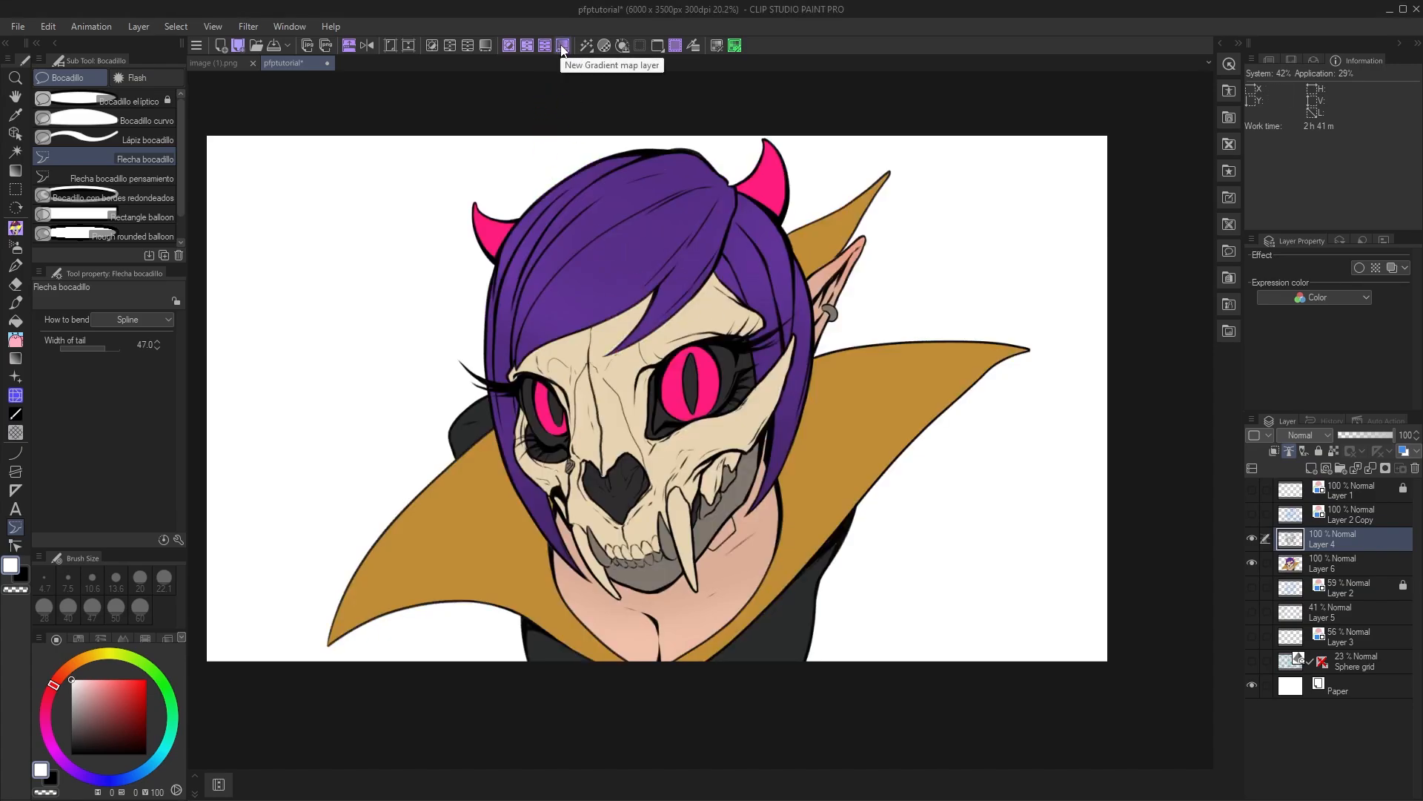
- Add a gradient map correction layer above Layer 4 using the Efecto set's "Color de dibujo en color de fondo" gradient
left_click(560, 44)
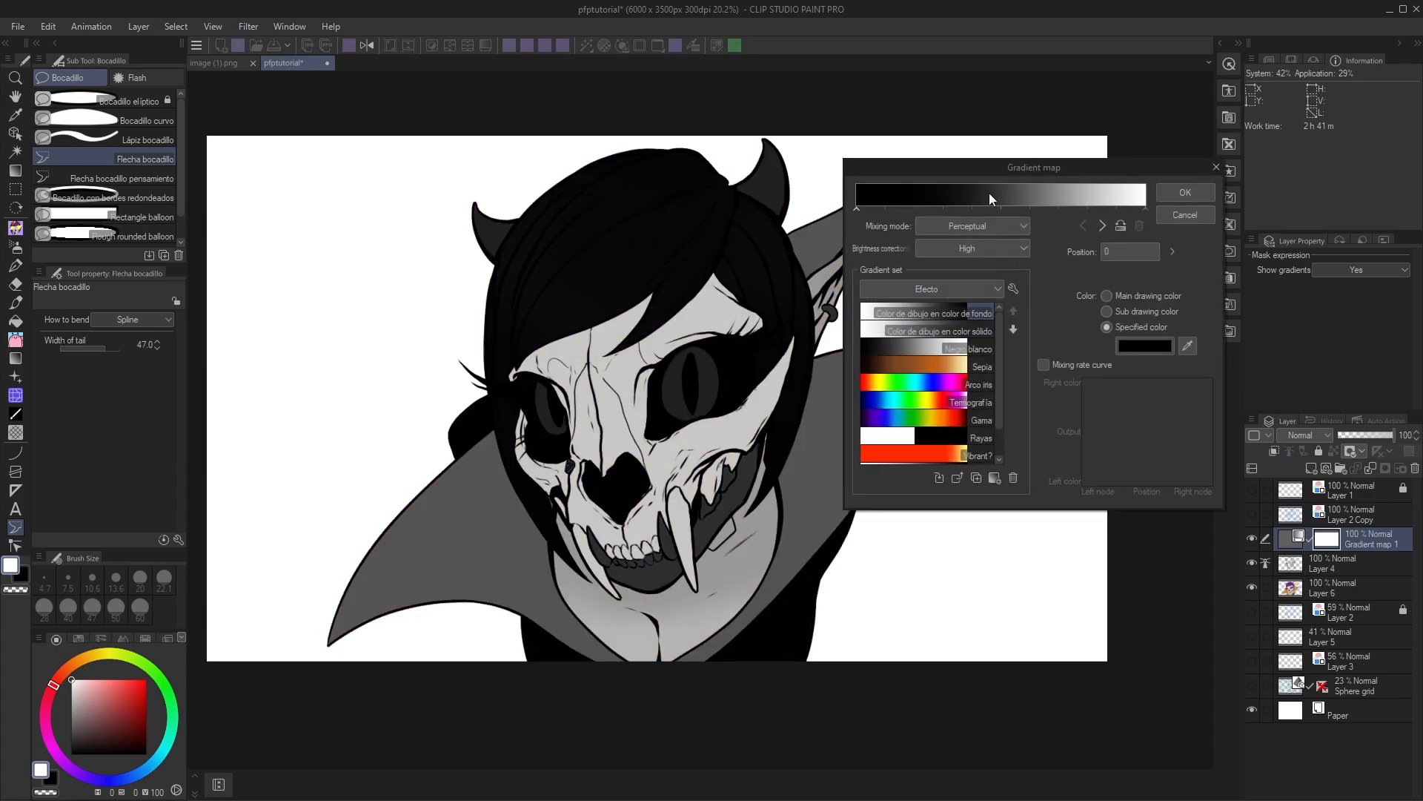
left_click_drag(974, 168, 919, 154)
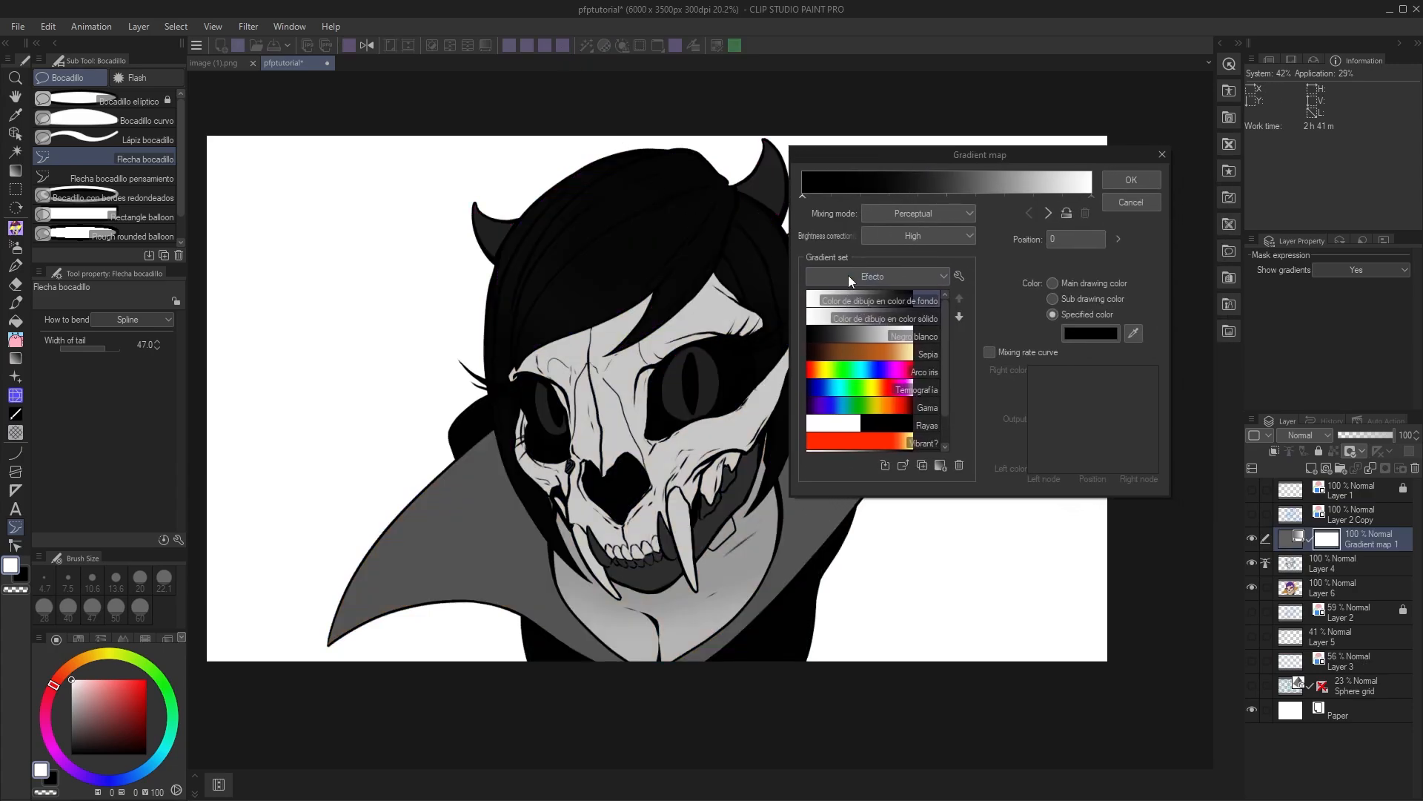
left_click(831, 304)
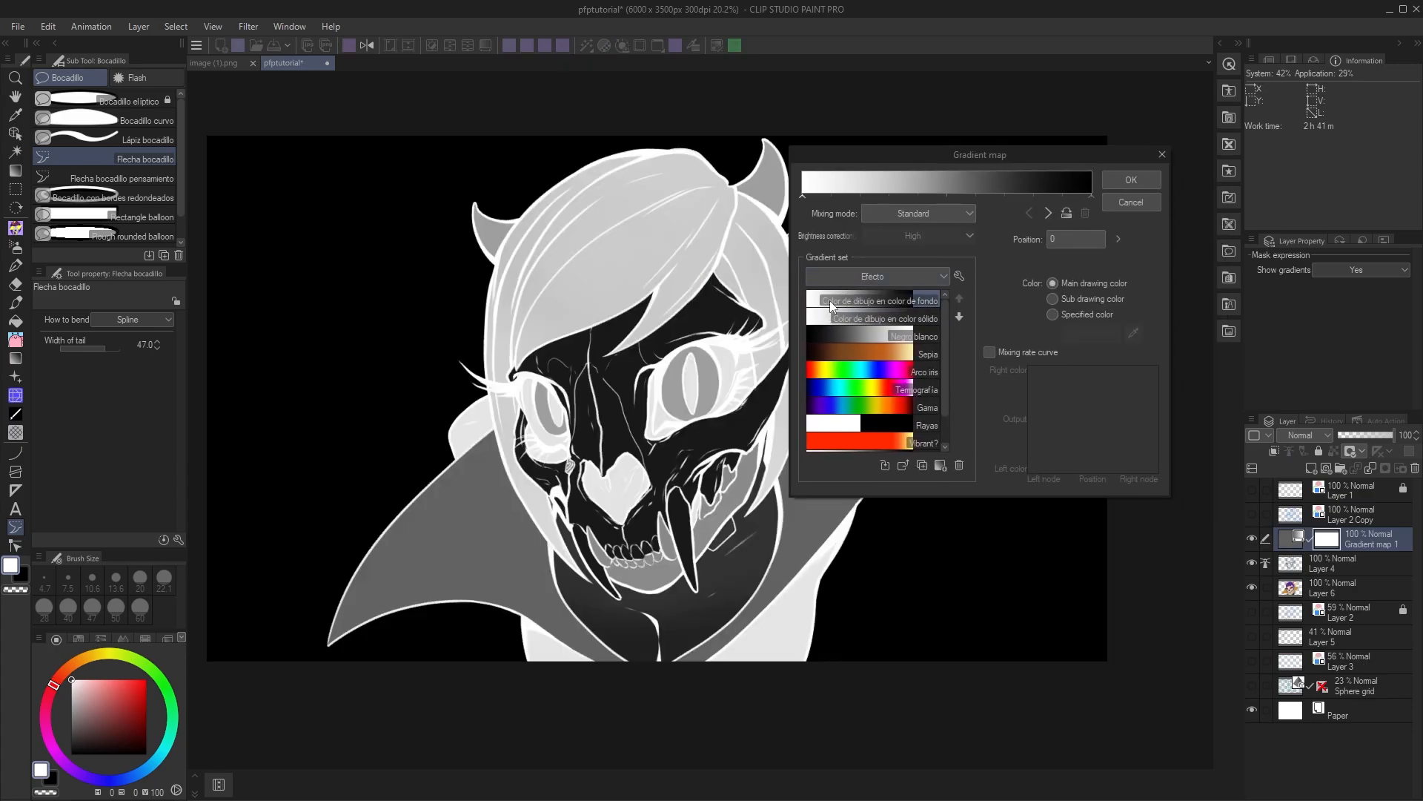
left_click(1121, 180)
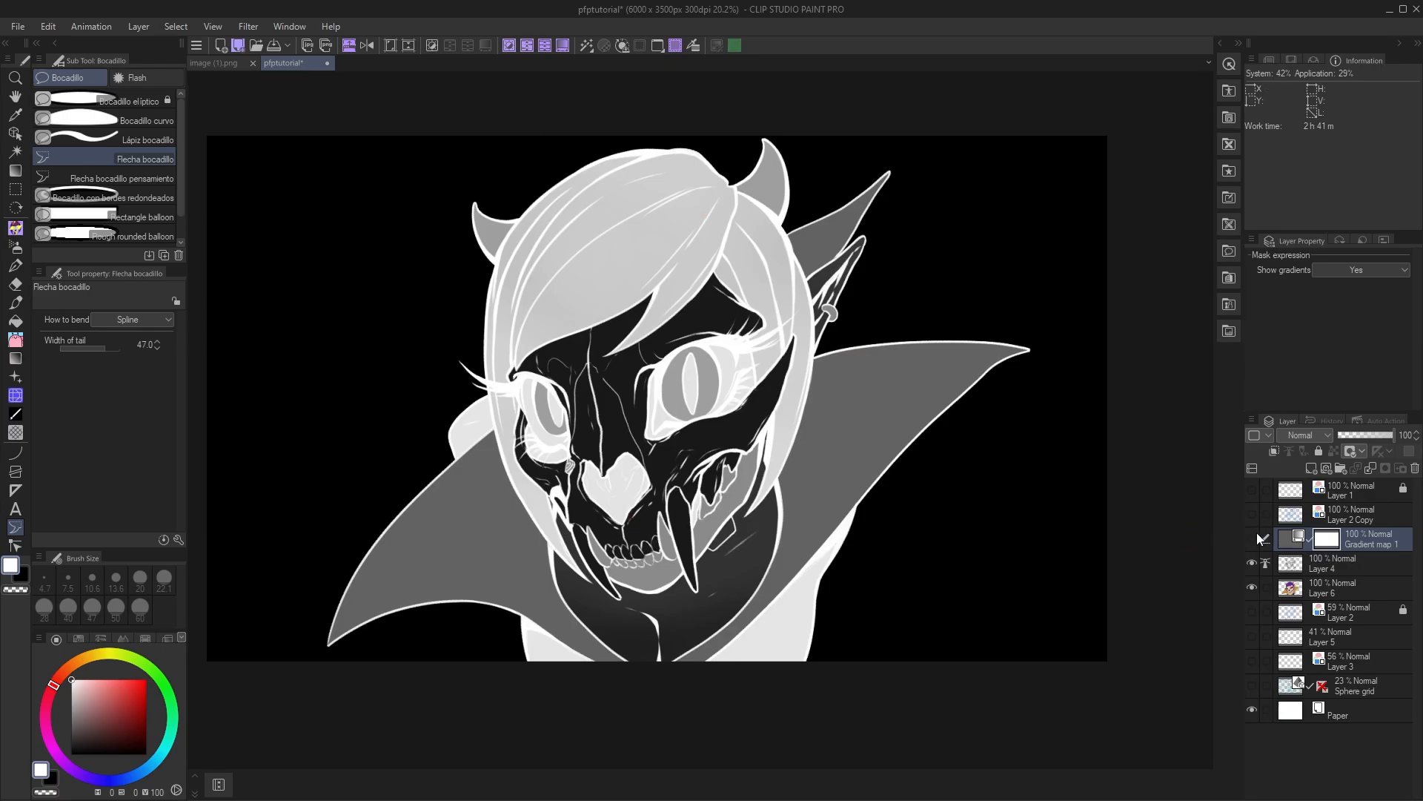
- Turn the gradient map layer off and on, clip it to Layer 4, and move it down to clip to Layer 6
left_click(1252, 538)
left_click(1254, 536)
left_click(1274, 450)
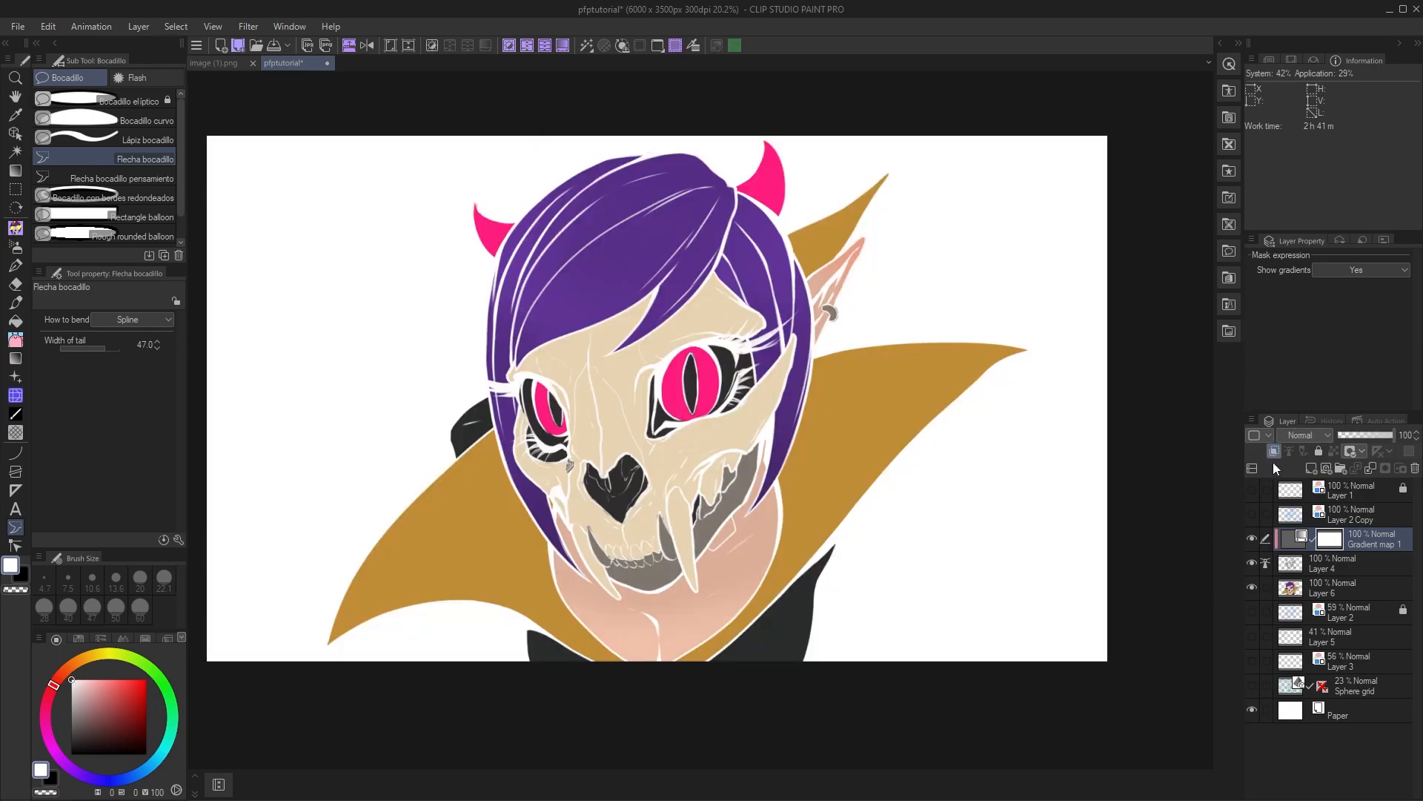
left_click_drag(1293, 536, 1292, 586)
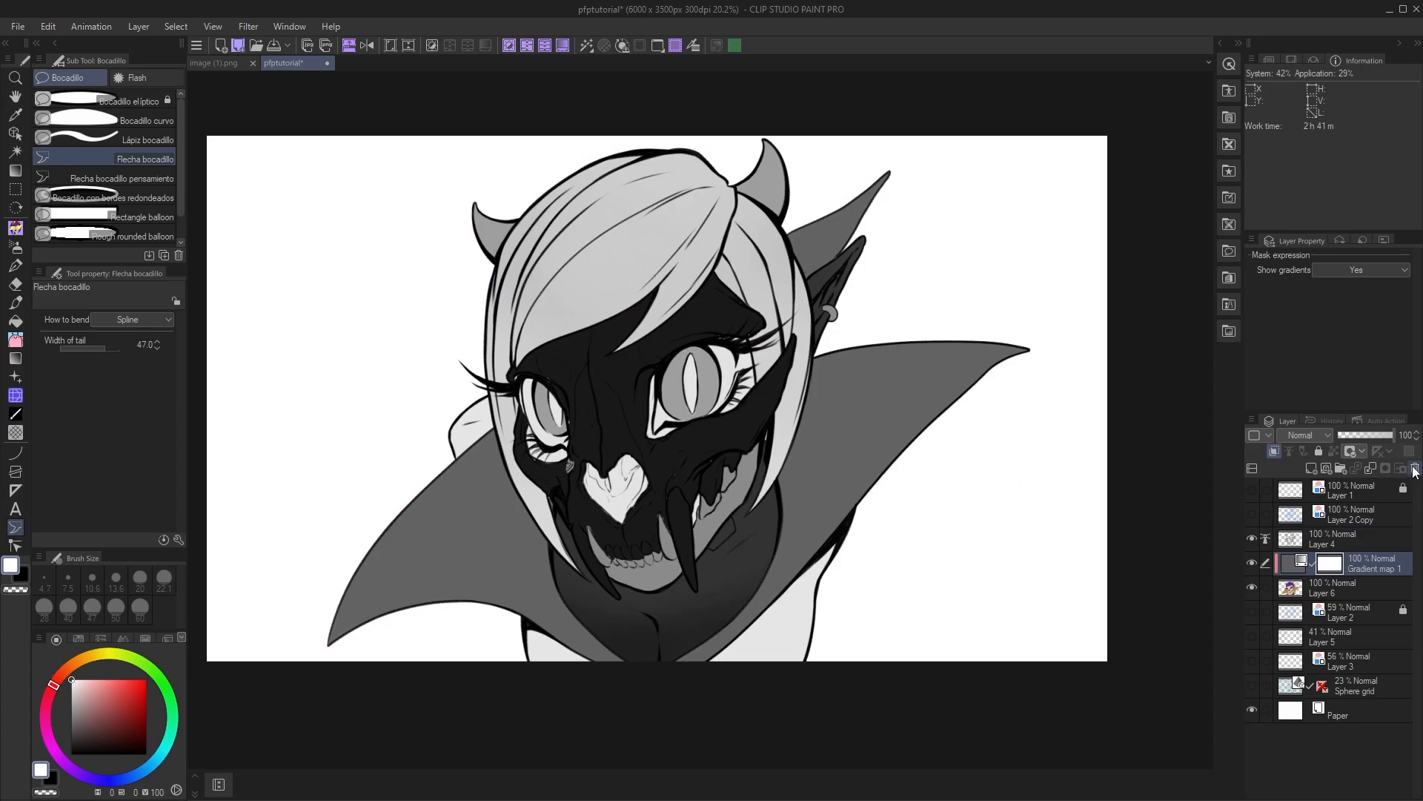
- Delete the gradient map layer's mask and the layer itself
left_click(1415, 469)
left_click(705, 298)
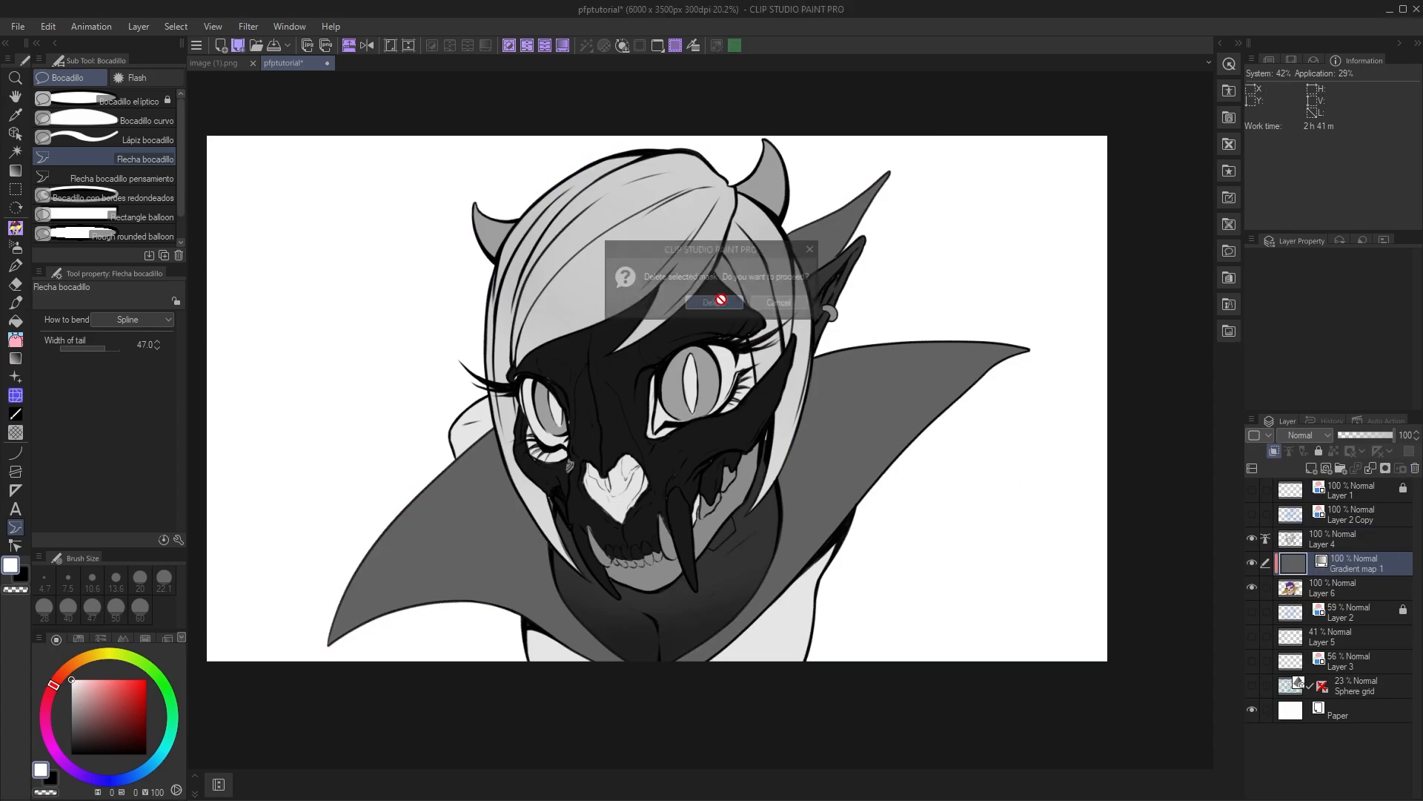
left_click(1416, 469)
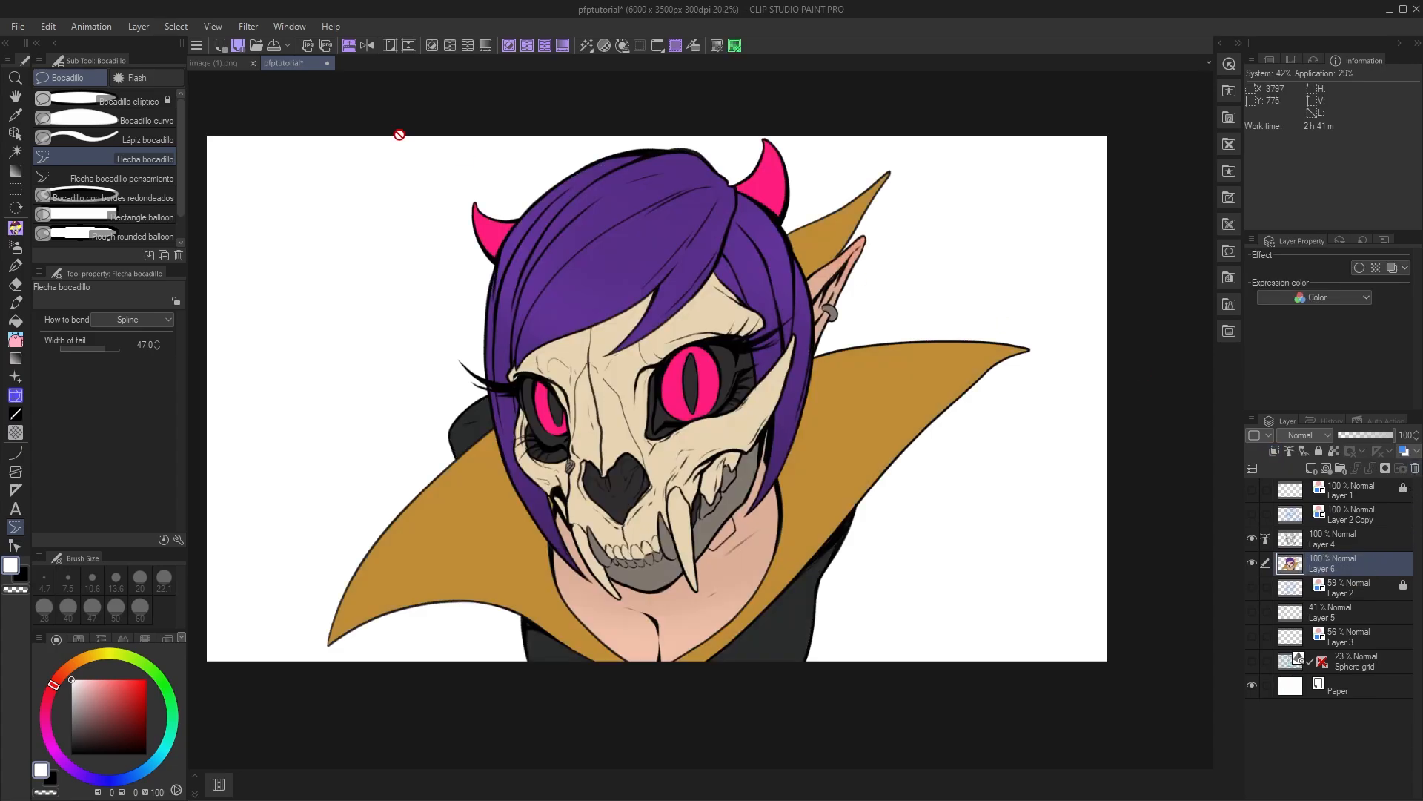
- Cancel the Gaussian blur on Layer 6 and merge Layer 4 into Layer 6
left_click(586, 46)
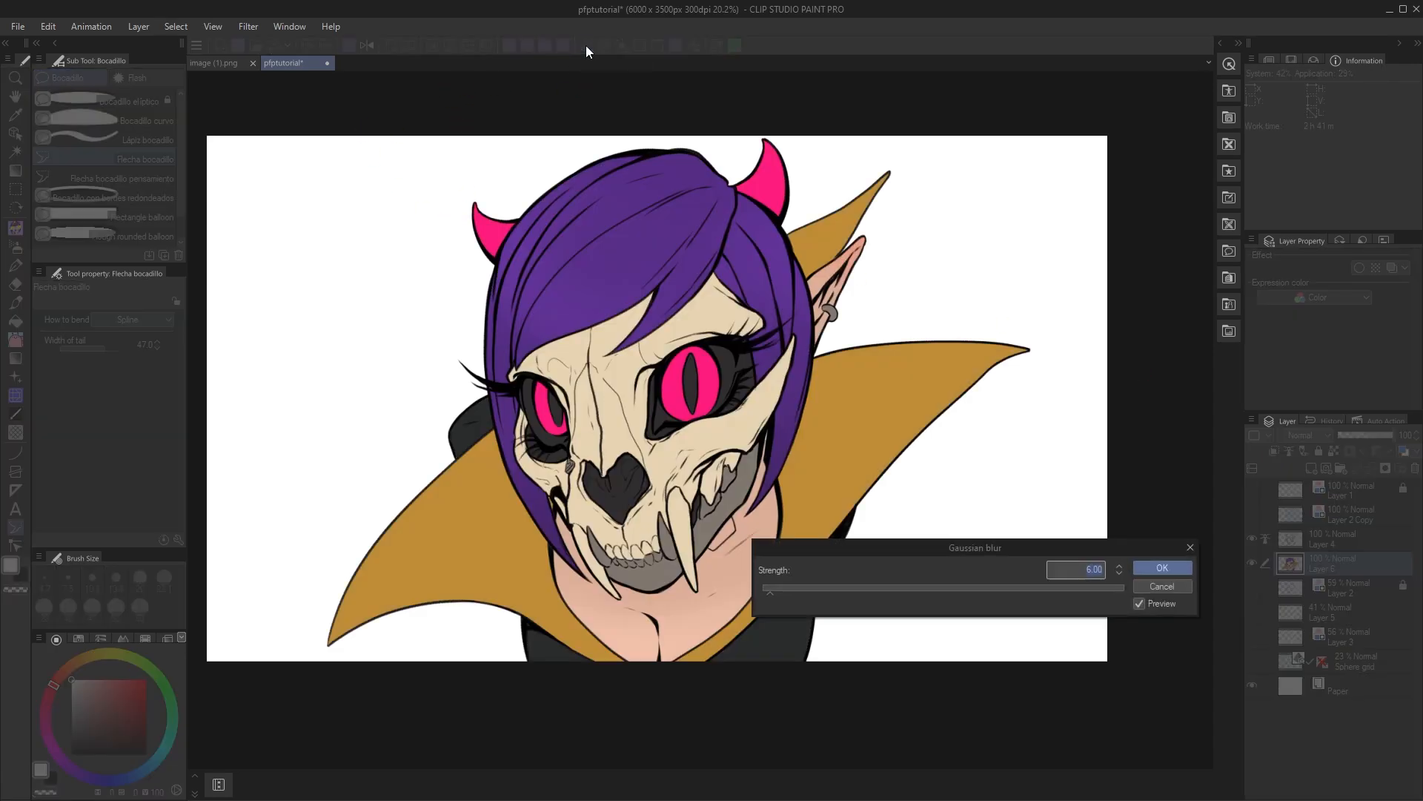
left_click(1168, 586)
left_click(1342, 539)
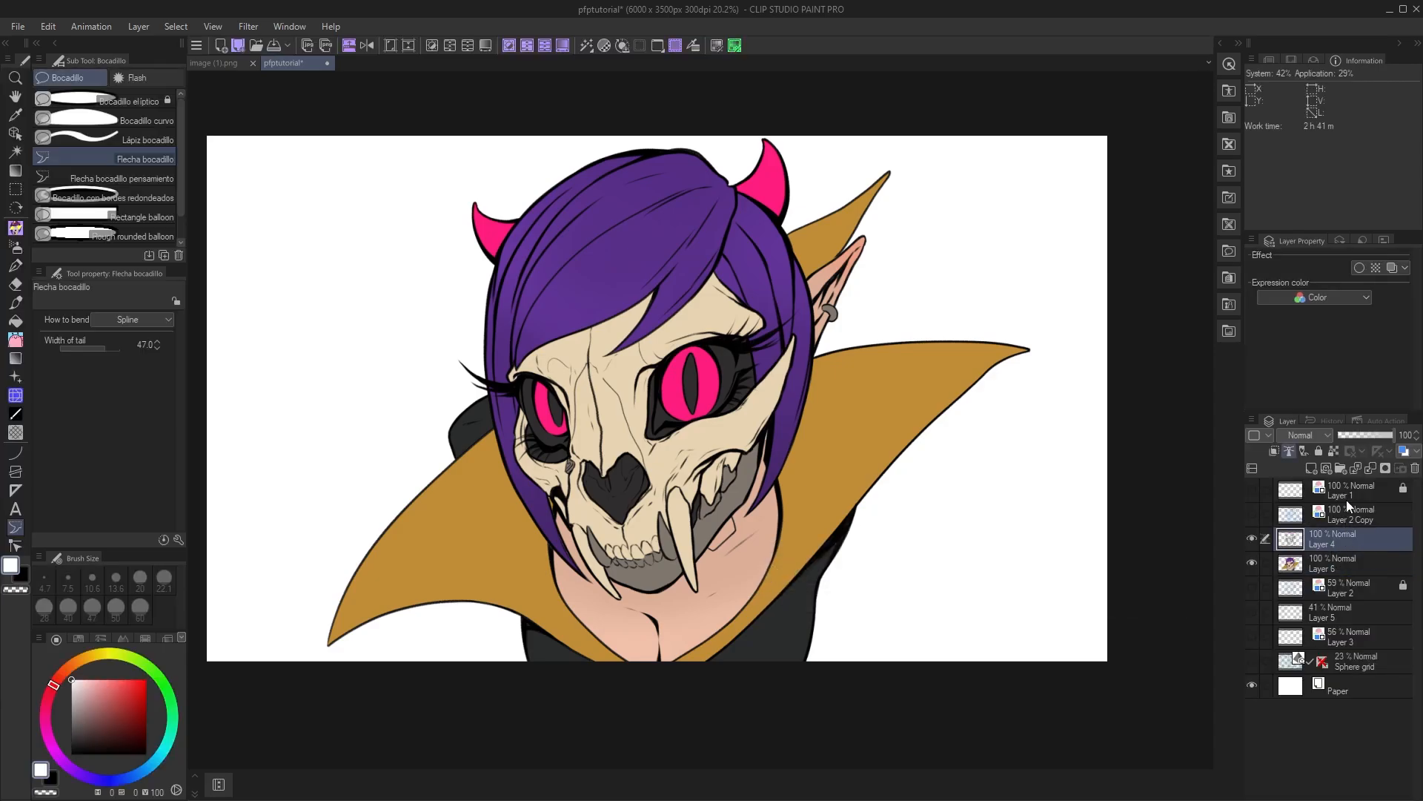
left_click(1370, 467)
- Apply a Gaussian blur of strength 72.60 to the merged Layer 6 and undo the blur
left_click(586, 46)
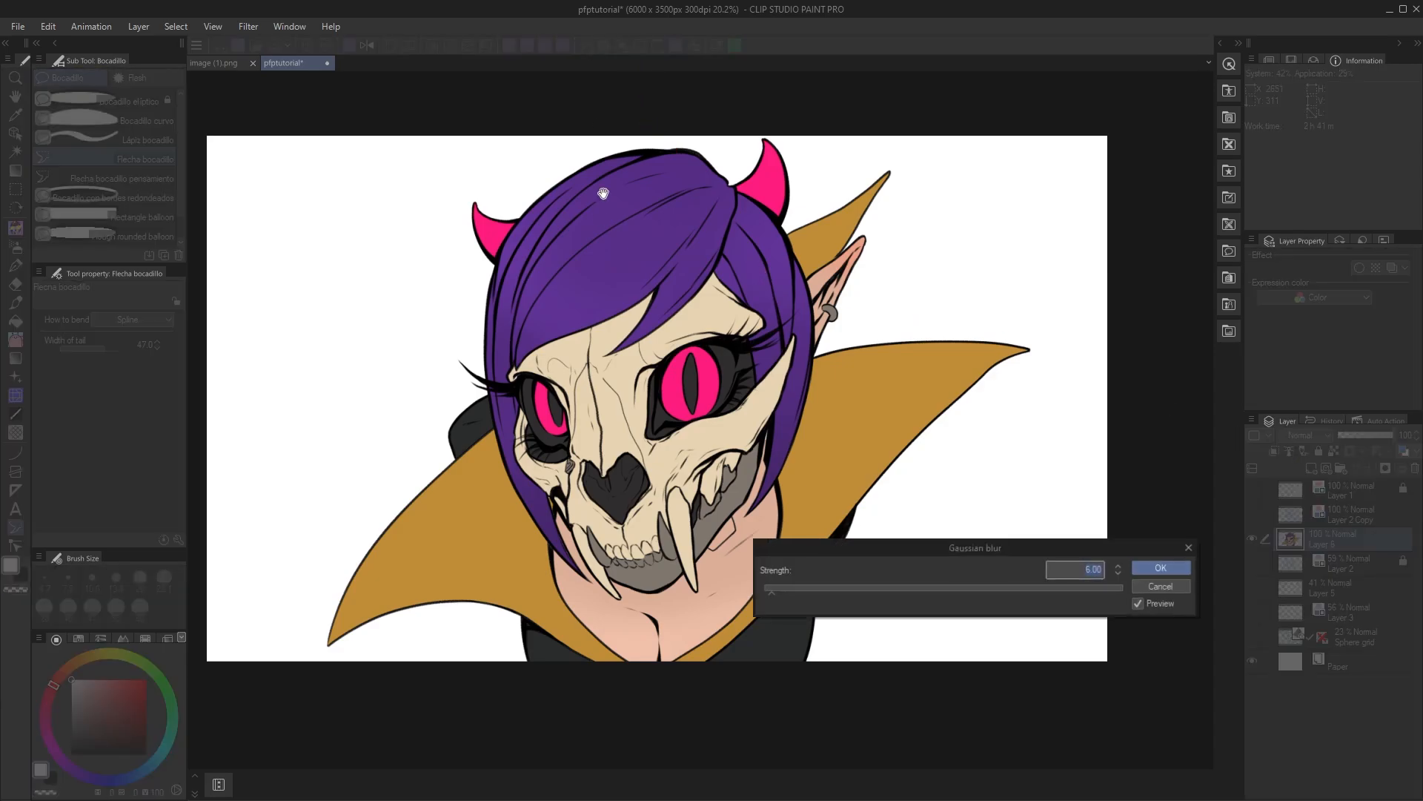
left_click(829, 588)
left_click(892, 589)
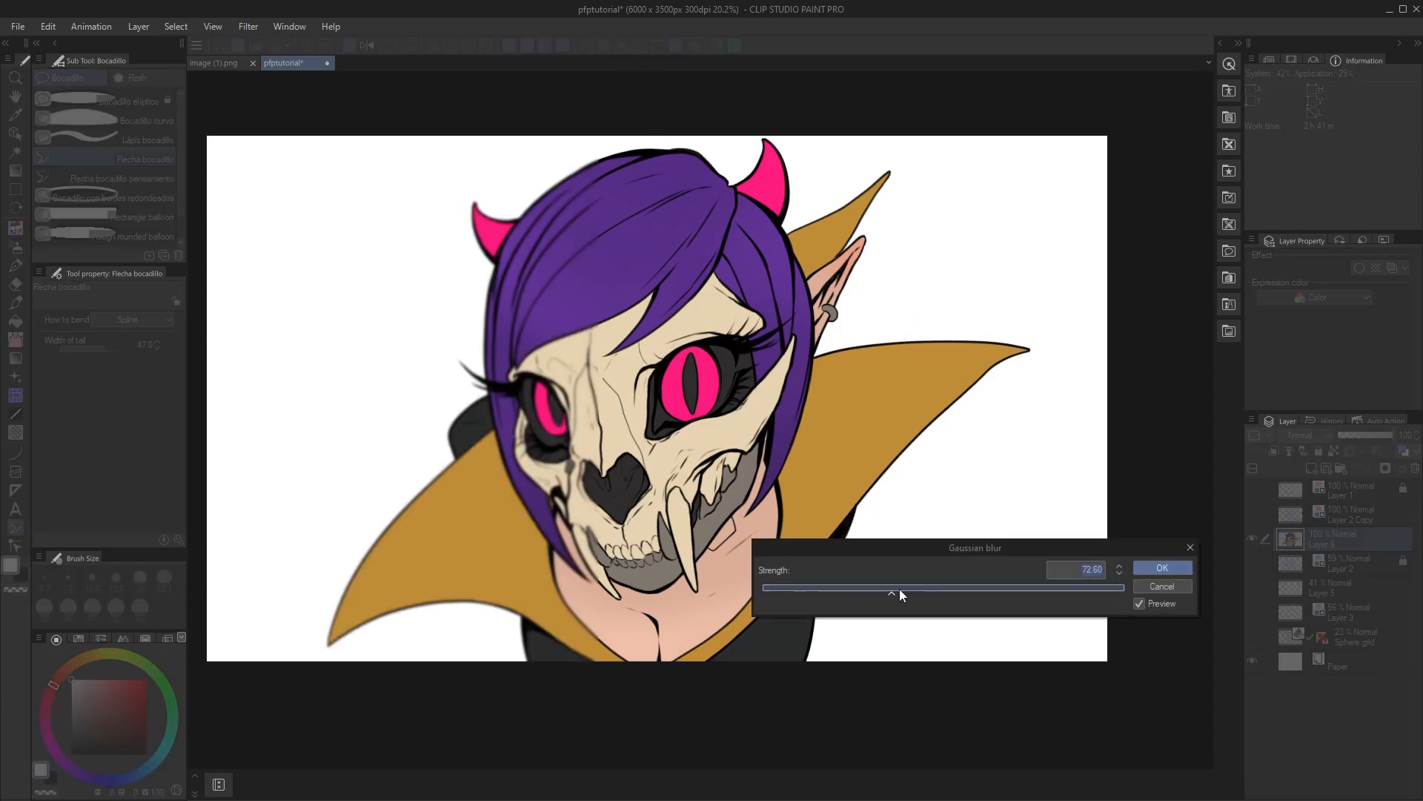
left_click(1162, 568)
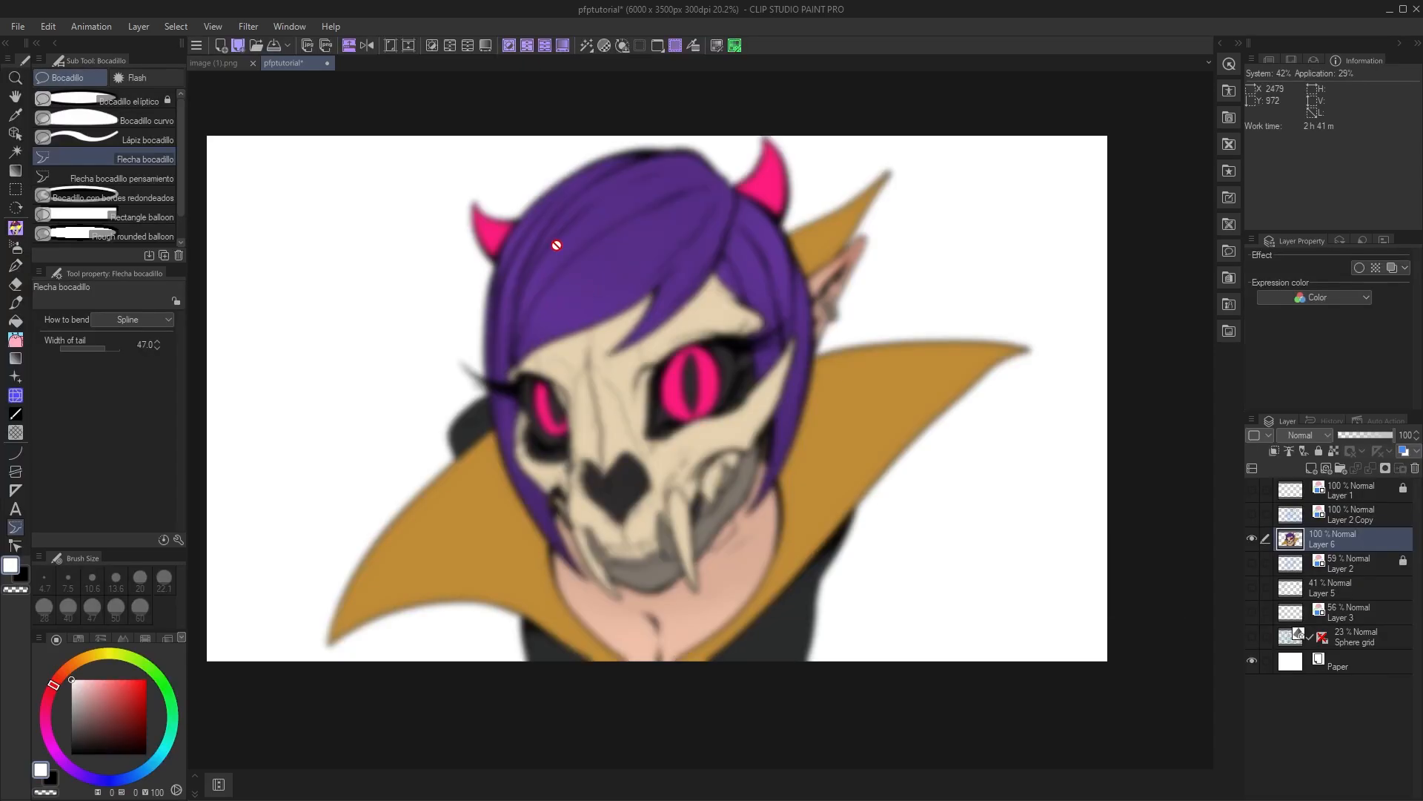
key("ctrl+z")
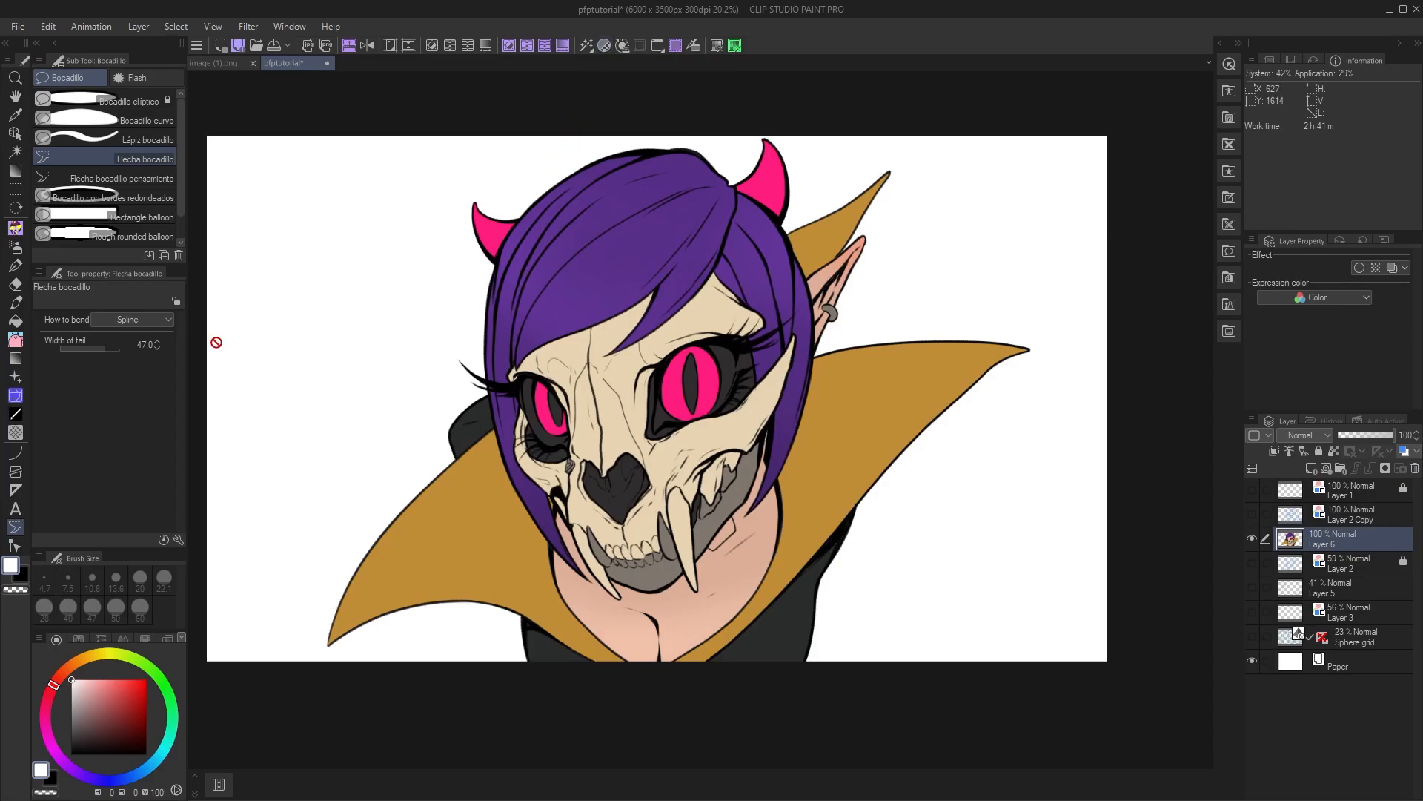
- Undo the merge of Layer 4, and choose Bri's pencil with black as the drawing color
left_click(15, 227)
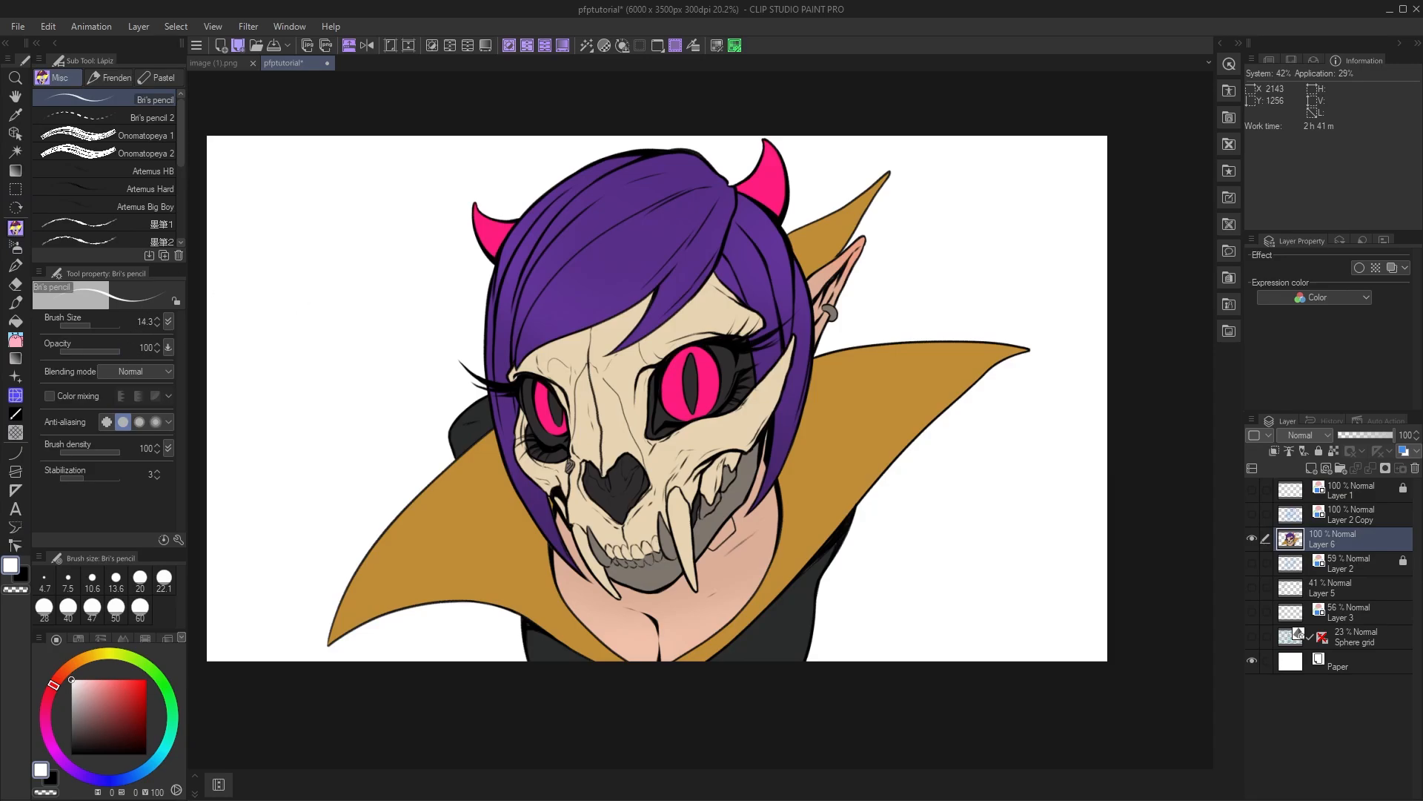
key("x")
left_click(1305, 468)
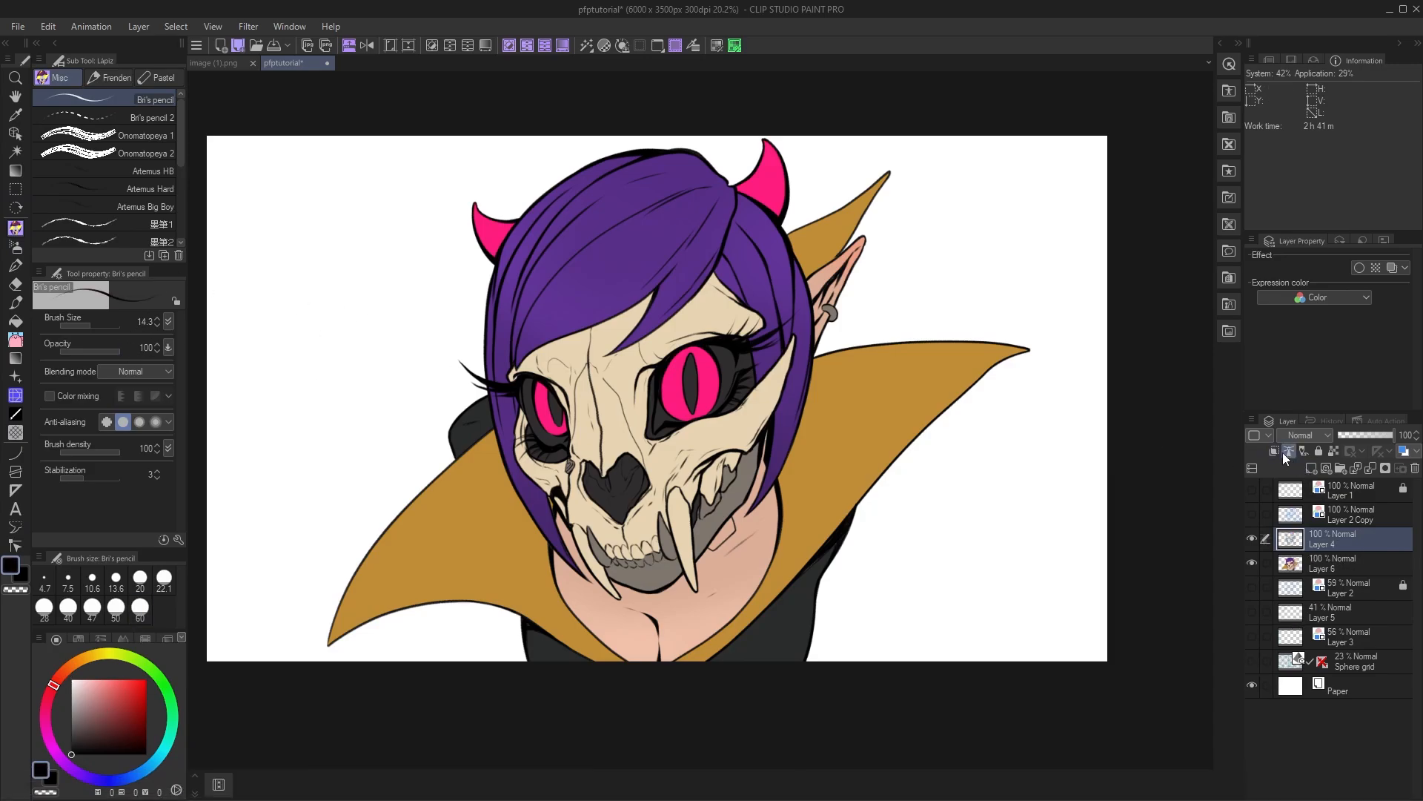
- Add a raster layer above Layer 4 and draw three curved black strokes over the collar at brush size 80.1
left_click(1311, 468)
left_click_drag(292, 406, 304, 400)
mouse_move(395, 388)
left_mouse_down()
mouse_move(485, 382)
mouse_move(578, 463)
mouse_move(612, 468)
left_mouse_up()
key("ctrl+z")
left_click_drag(501, 480, 470, 529)
mouse_move(494, 501)
left_mouse_down()
mouse_move(476, 528)
mouse_move(504, 559)
left_mouse_up()
key("ctrl+z")
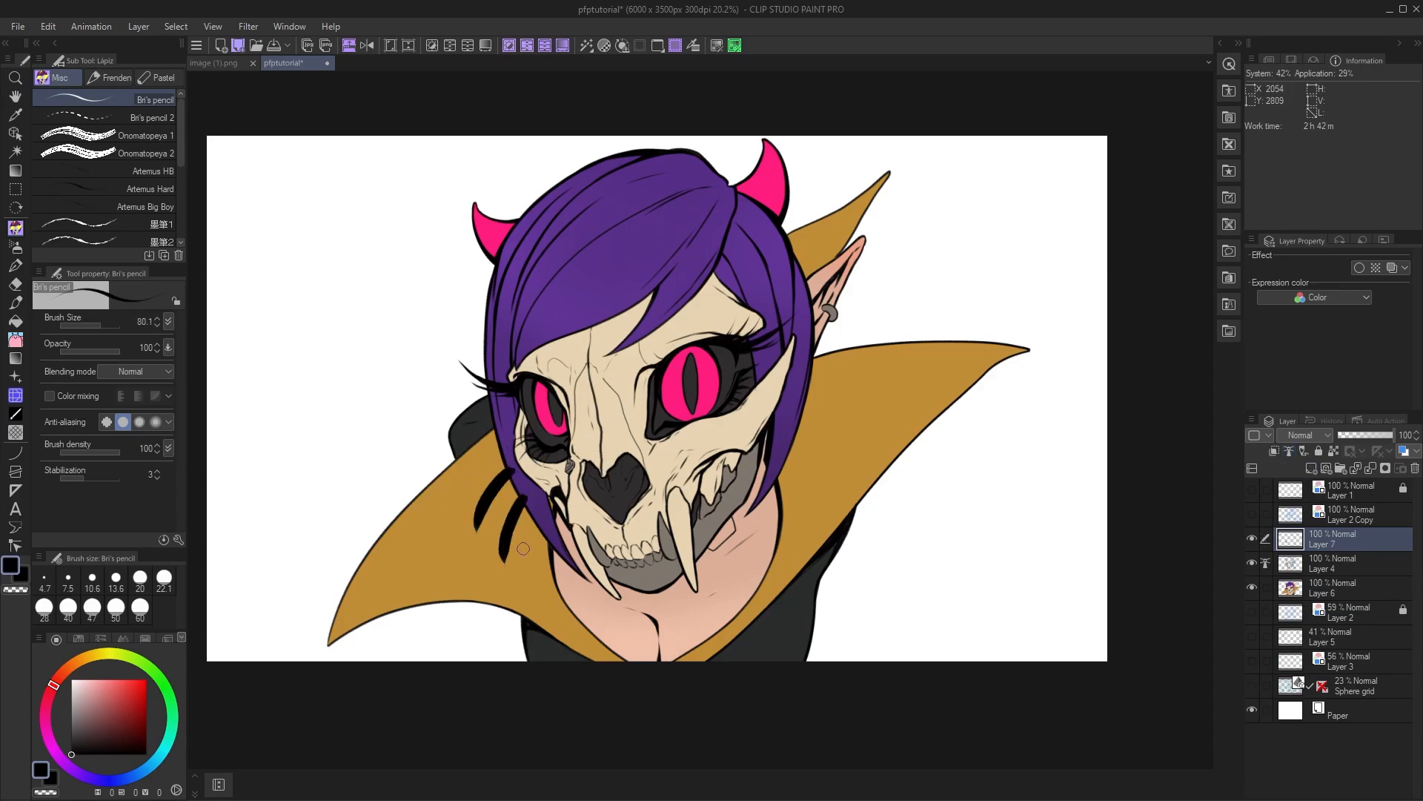
left_click_drag(545, 517, 535, 584)
- Give Layer 7's strokes a white border effect with an edge thickness of 18.8 and rasterize the layer
left_click(1359, 268)
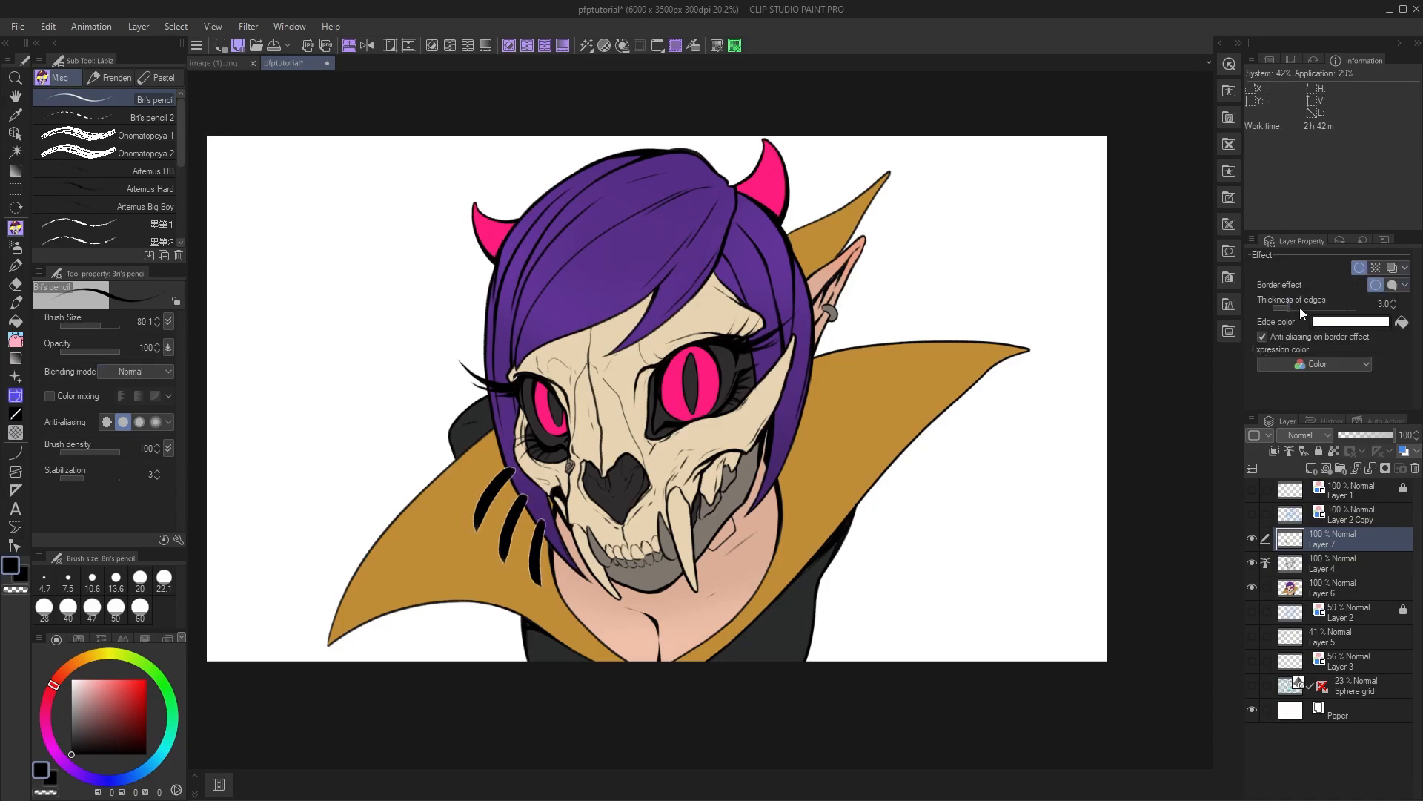
left_click_drag(1301, 307, 1309, 310)
left_click(1329, 317)
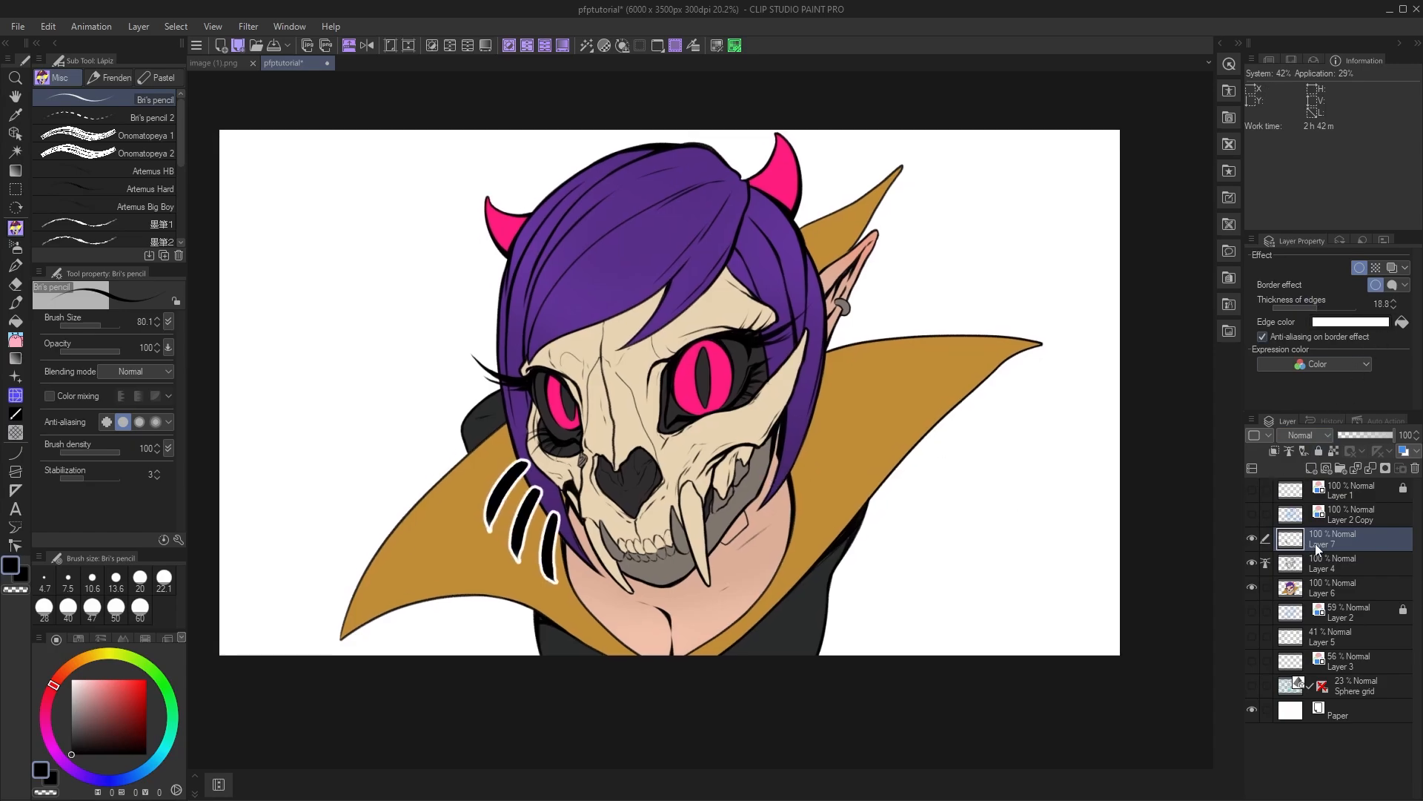
right_click(1317, 542)
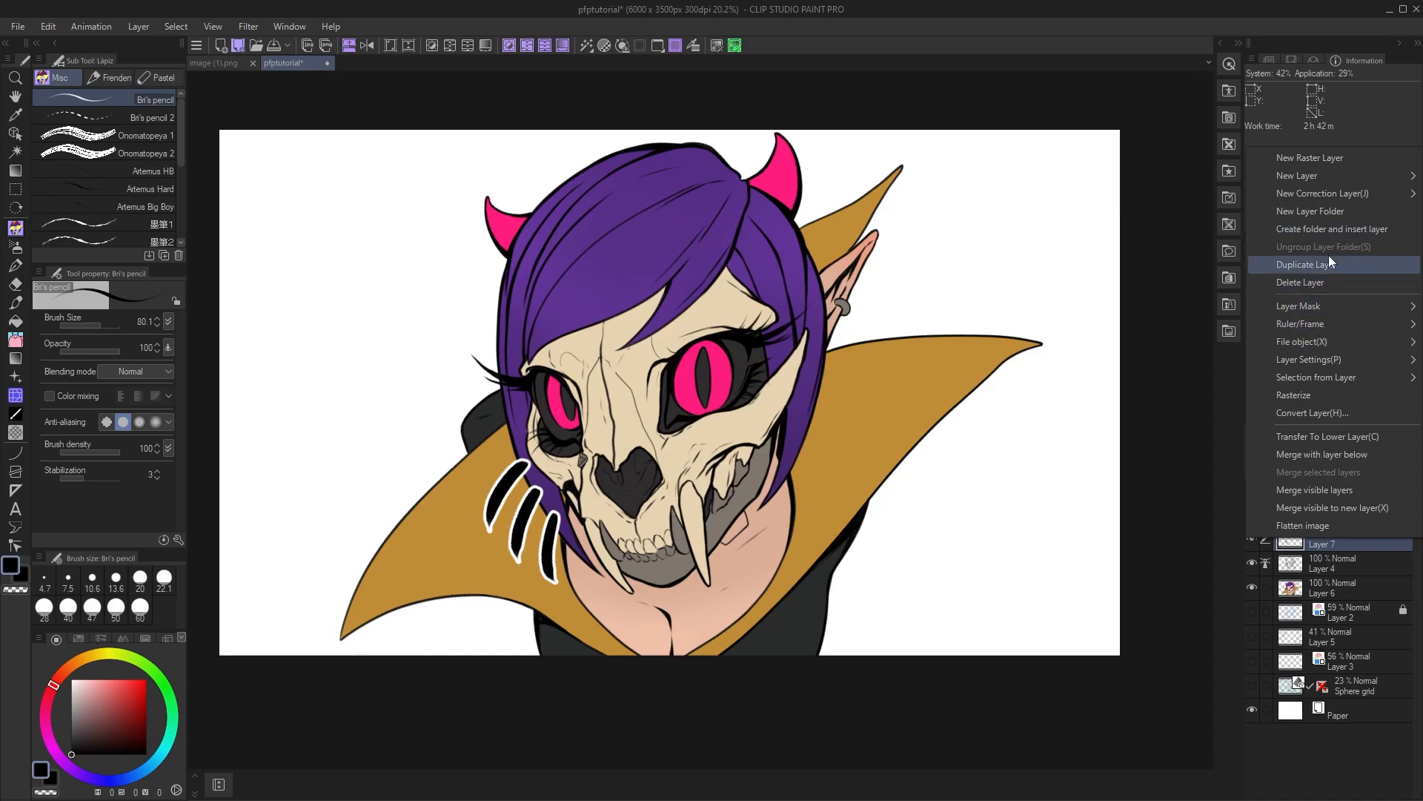
left_click(1298, 390)
left_click_drag(754, 422, 756, 435)
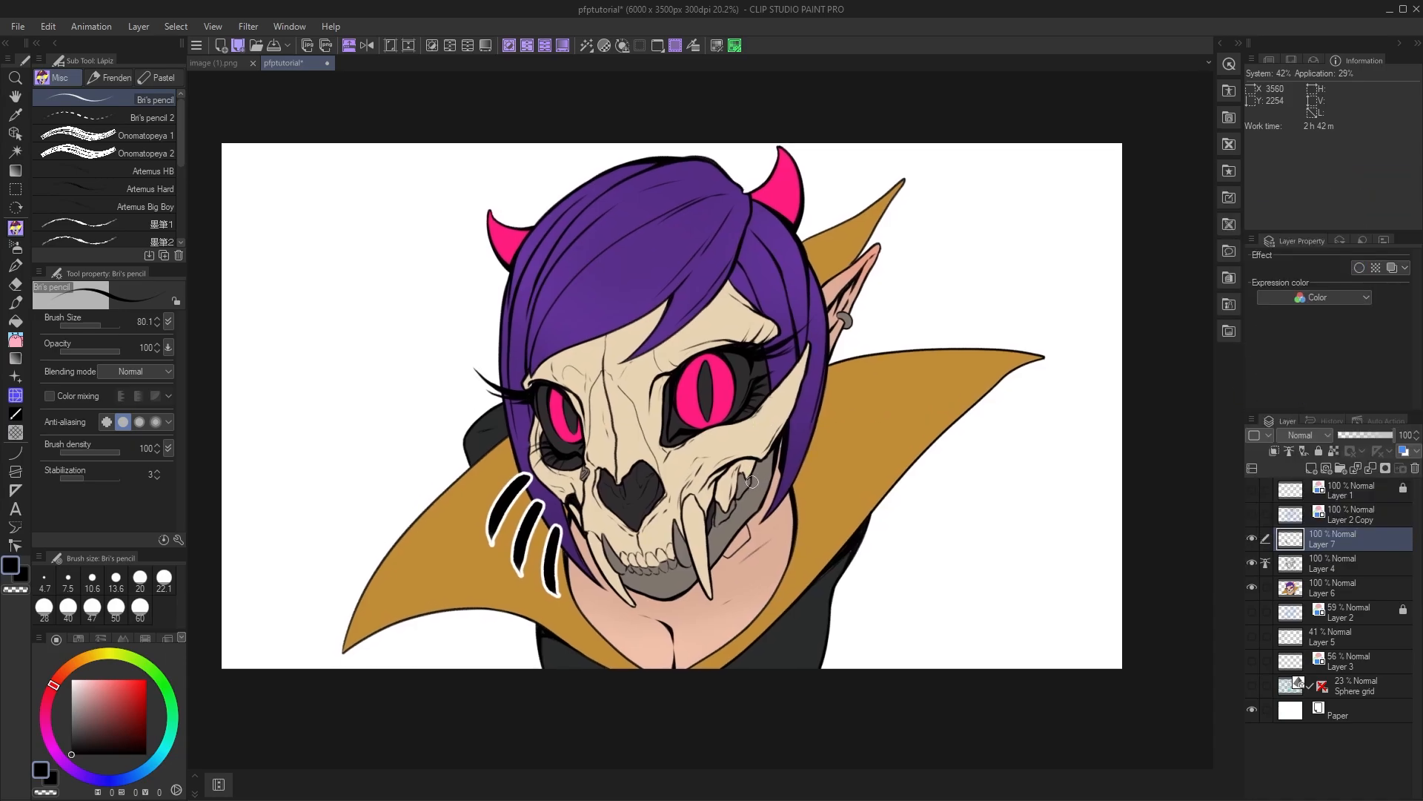
- Invert Layer 7's colors, convert its white areas to transparency, and shift the stroke outlines slightly over the collar
key("ctrl+i")
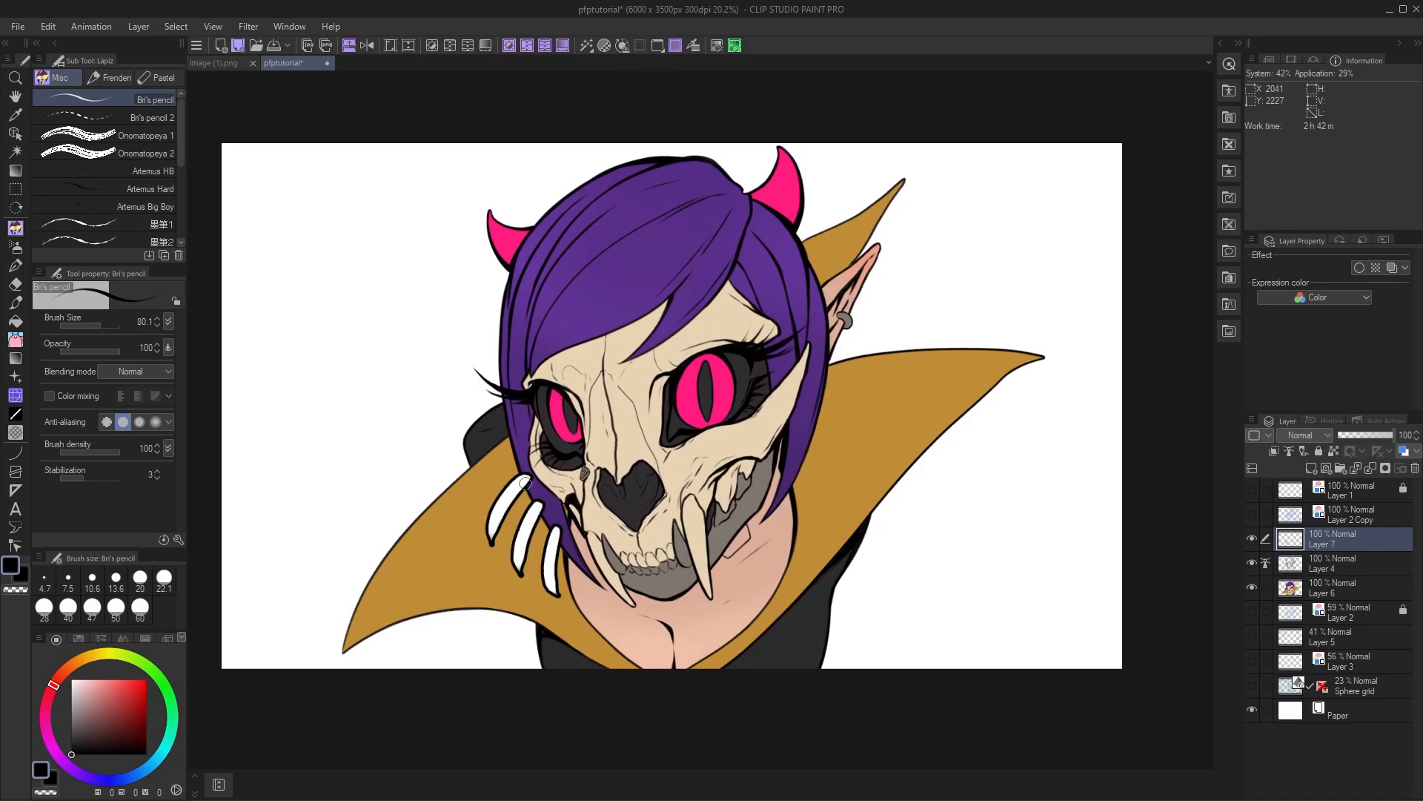
left_click(604, 46)
scroll(496, 536, "up", 2)
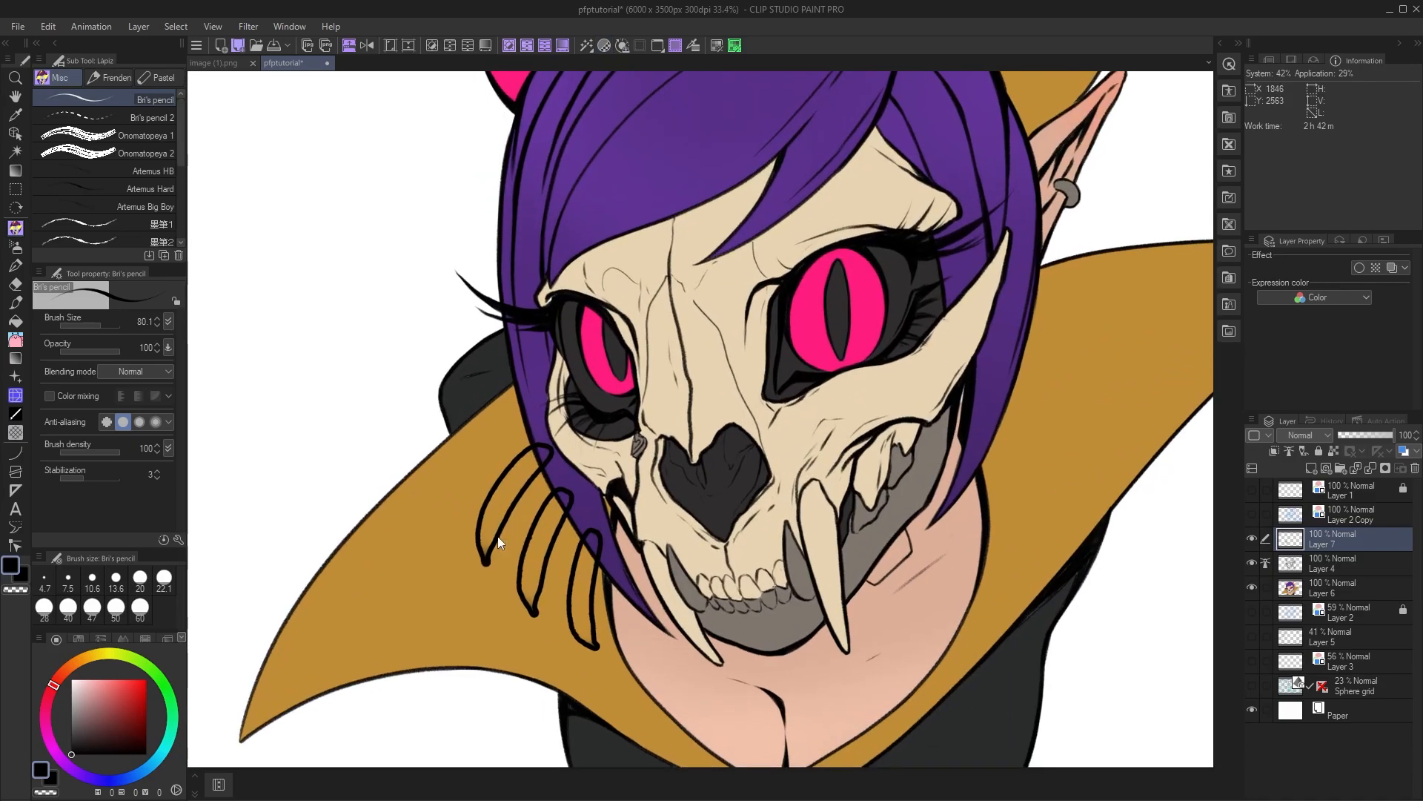
mouse_move(496, 536)
left_mouse_down()
mouse_move(356, 440)
mouse_move(363, 358)
mouse_move(565, 373)
mouse_move(545, 415)
mouse_move(378, 370)
mouse_move(567, 393)
mouse_move(508, 516)
left_mouse_up()
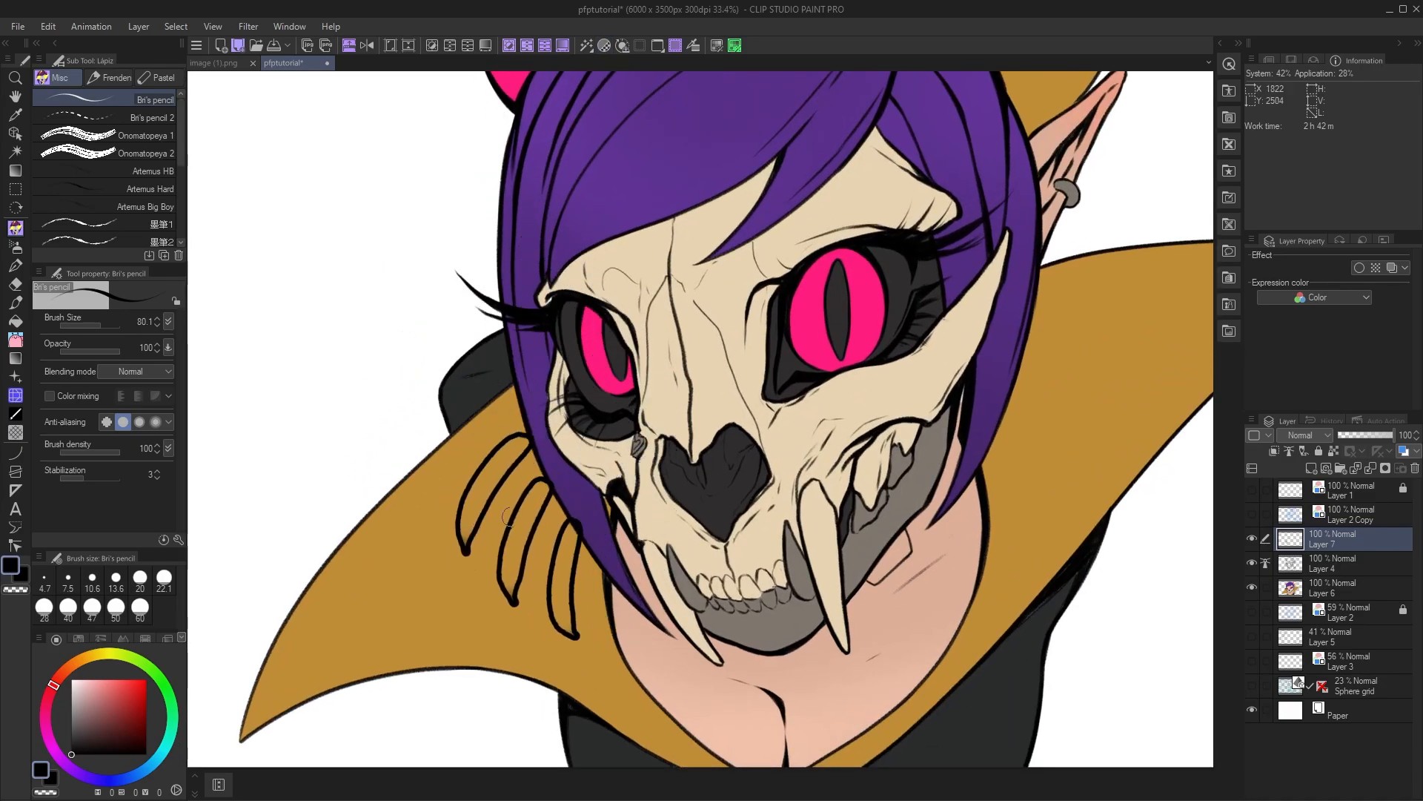
scroll(508, 517, "down", 1)
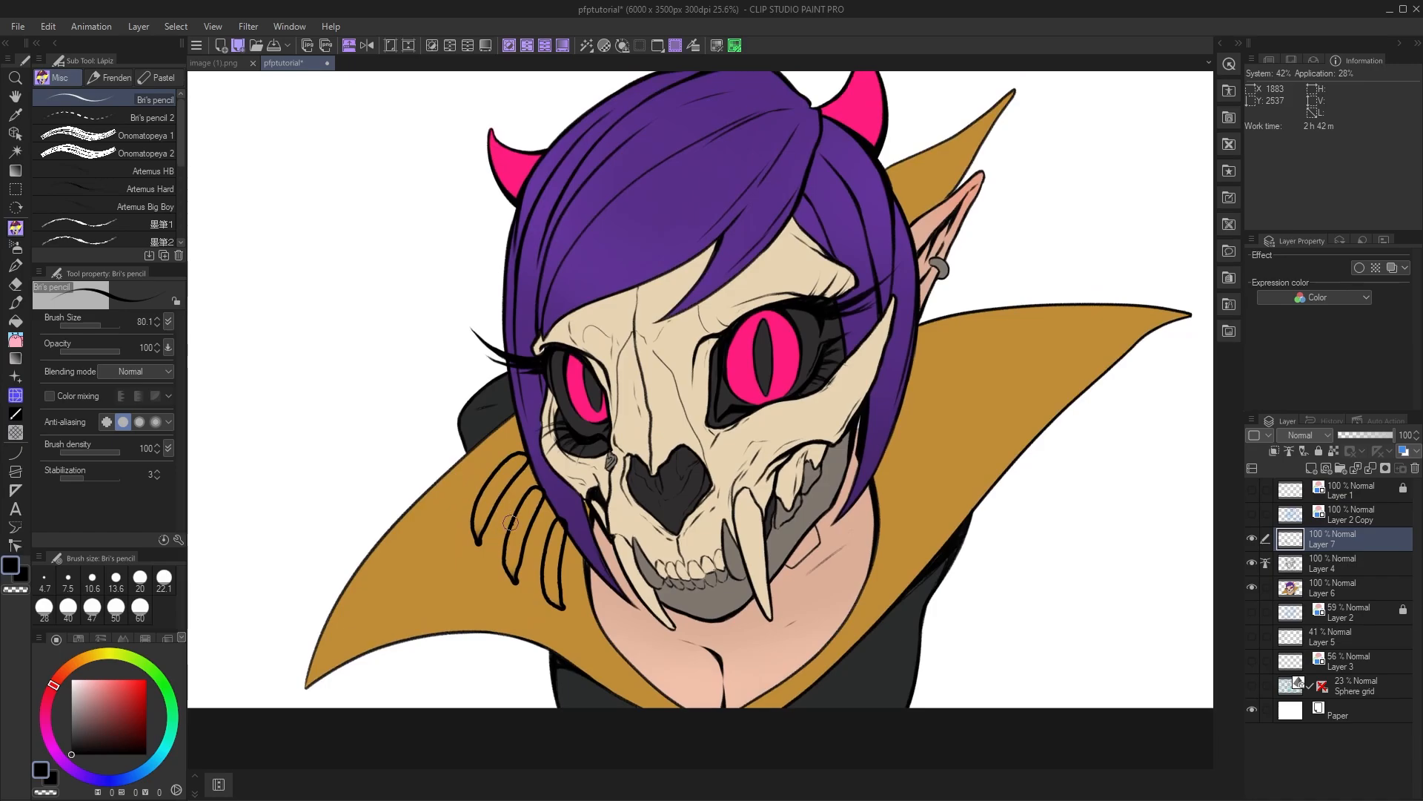
mouse_move(596, 564)
left_mouse_down()
mouse_move(612, 572)
mouse_move(596, 572)
left_mouse_up()
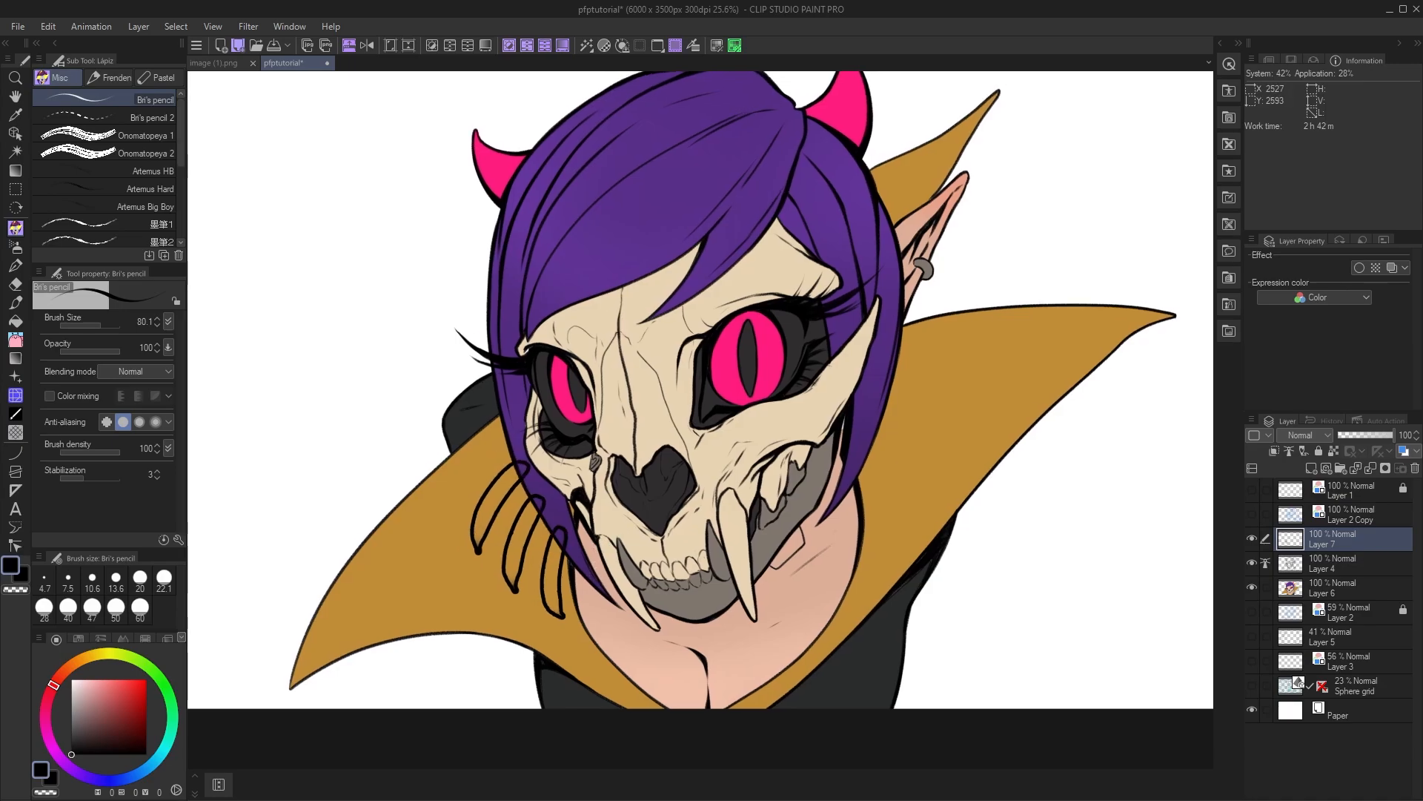
- Undo Layer 7's transparency conversion, color inversion, rasterization and border thickness change
key("ctrl+z")
key("ctrl+z")
key("ctrl+z")
key("ctrl+z")
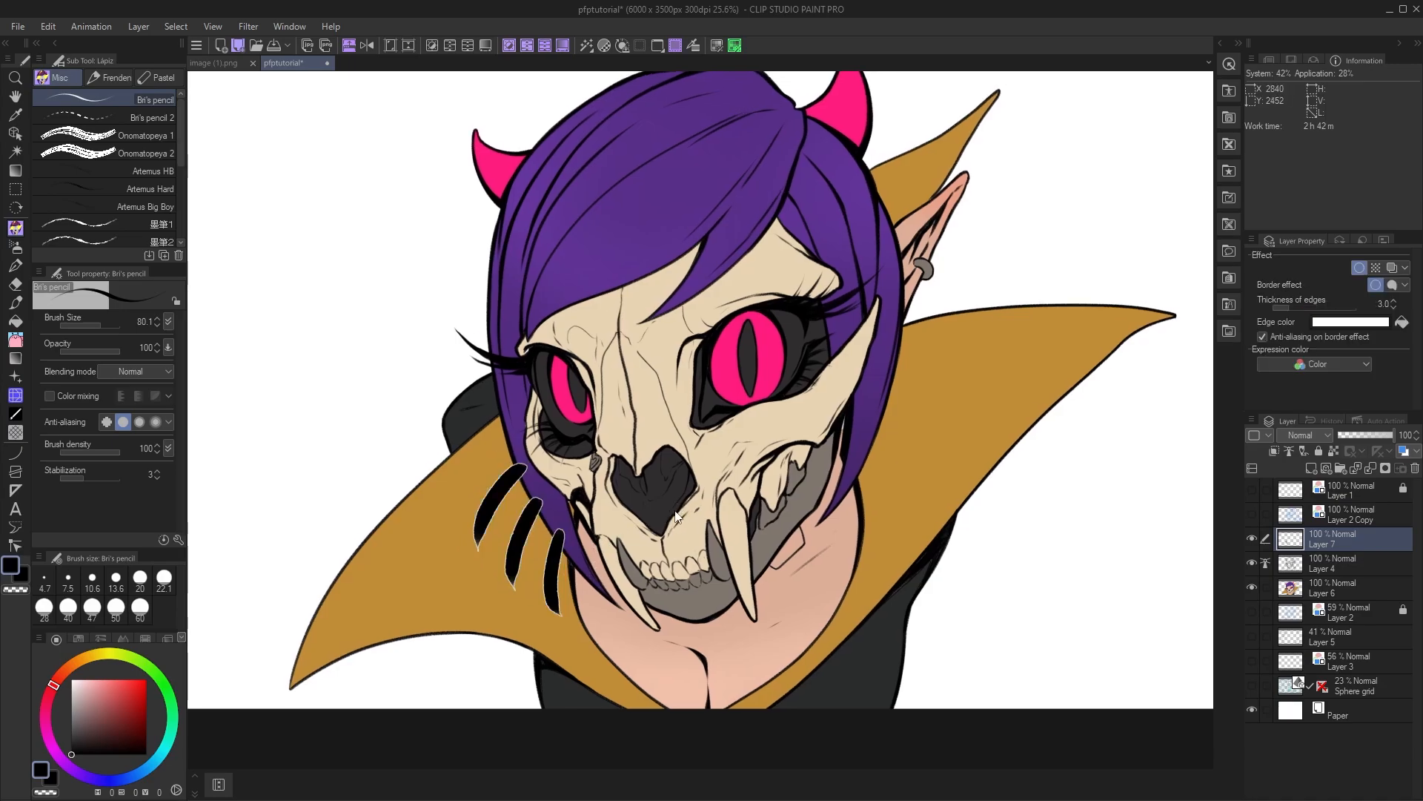
- Undo Layer 7's border effect and the three black strokes over the collar
key("ctrl+z")
key("ctrl+z")
key("ctrl+z")
key("ctrl+z")
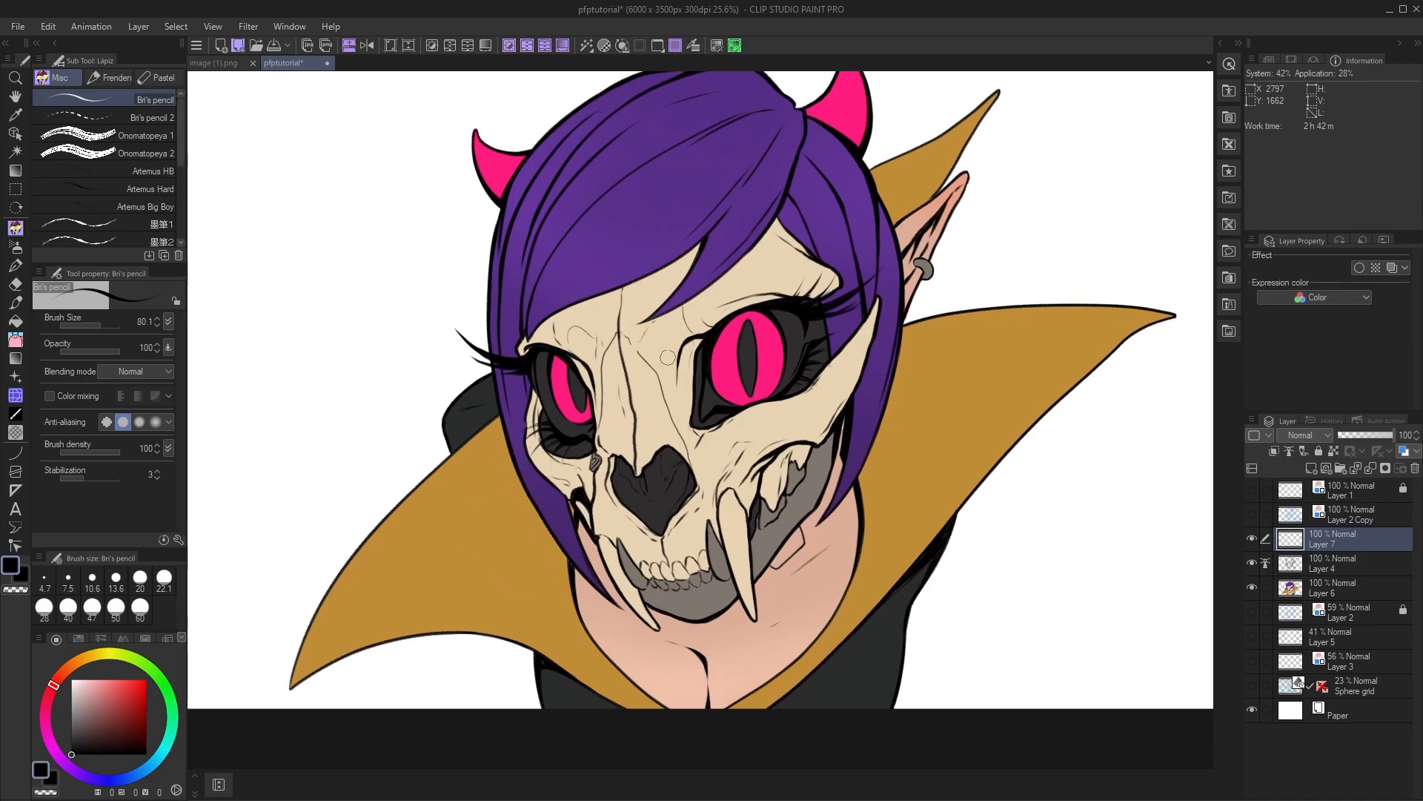
- Open the timelapse export preview and close it
left_click(625, 46)
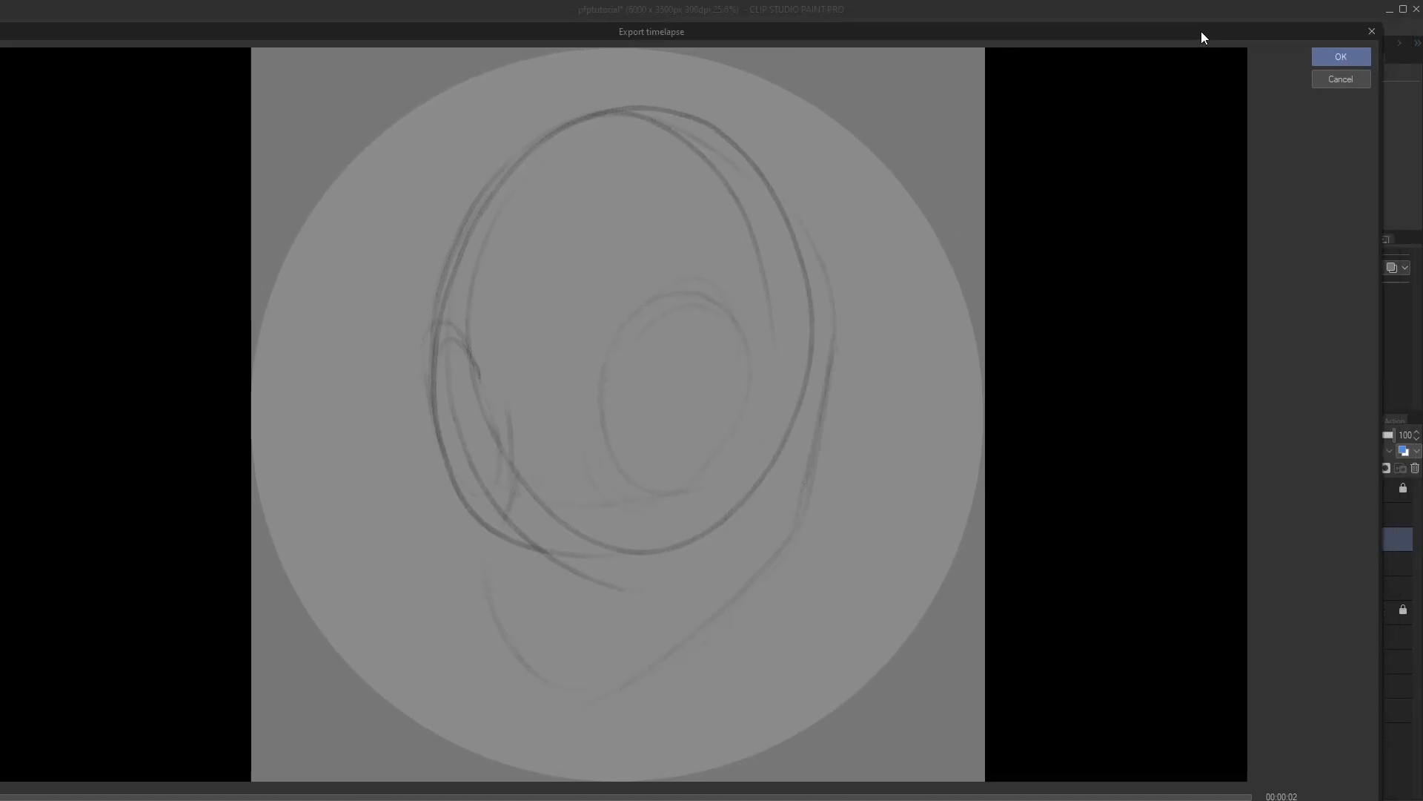
left_click(1408, 57)
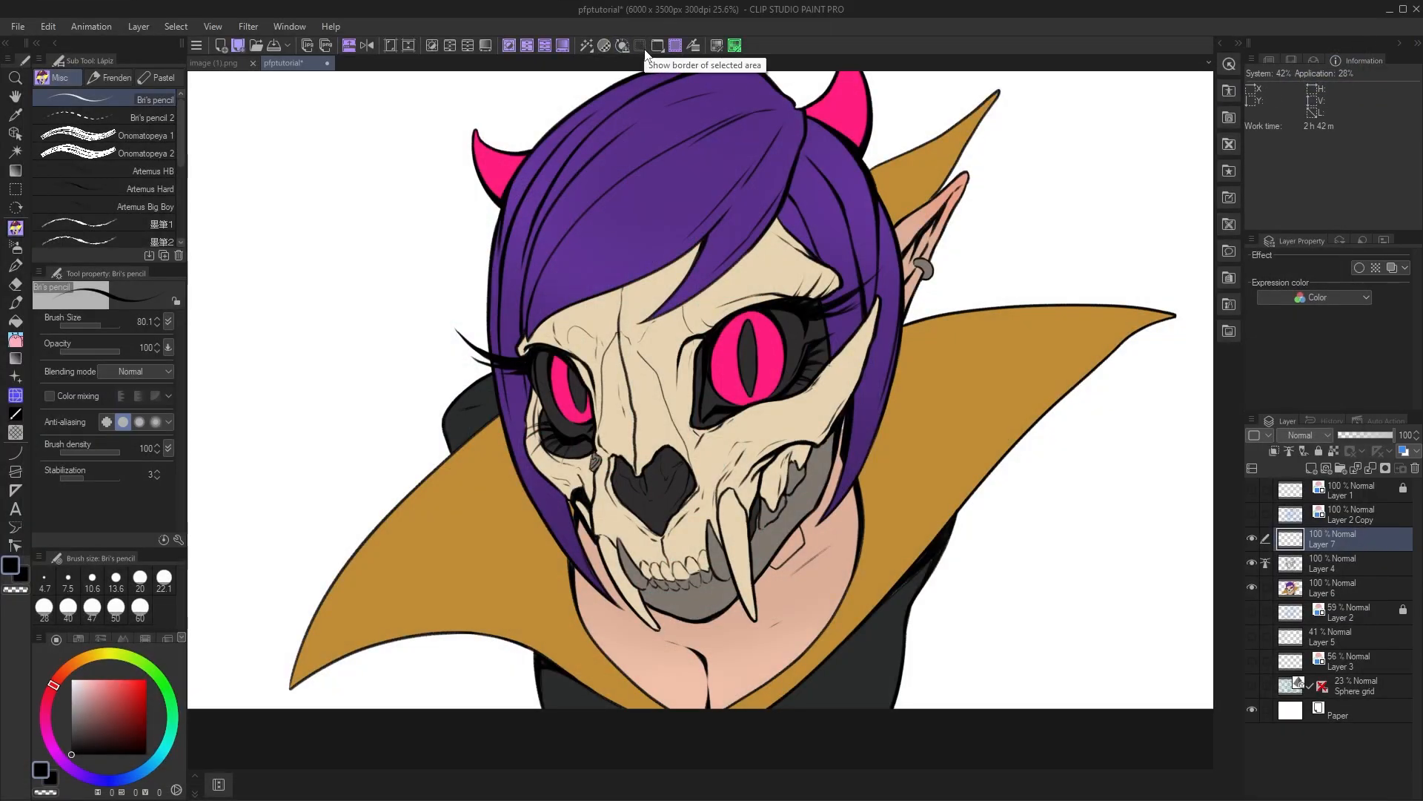
- Make a rectangular selection across one side of the face, toggle the display of its border, and clear the selection
left_click(15, 190)
left_click_drag(343, 254, 656, 502)
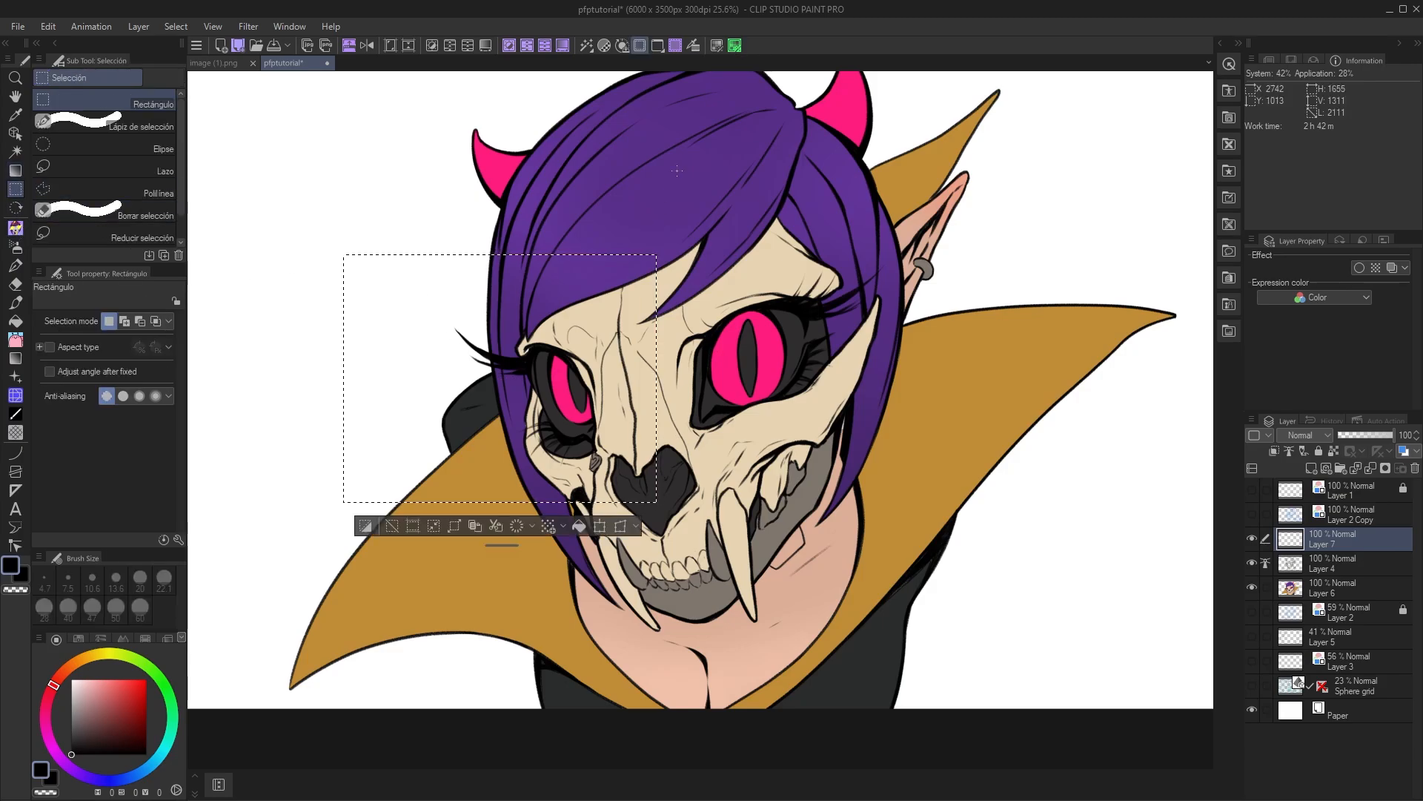
left_click(638, 46)
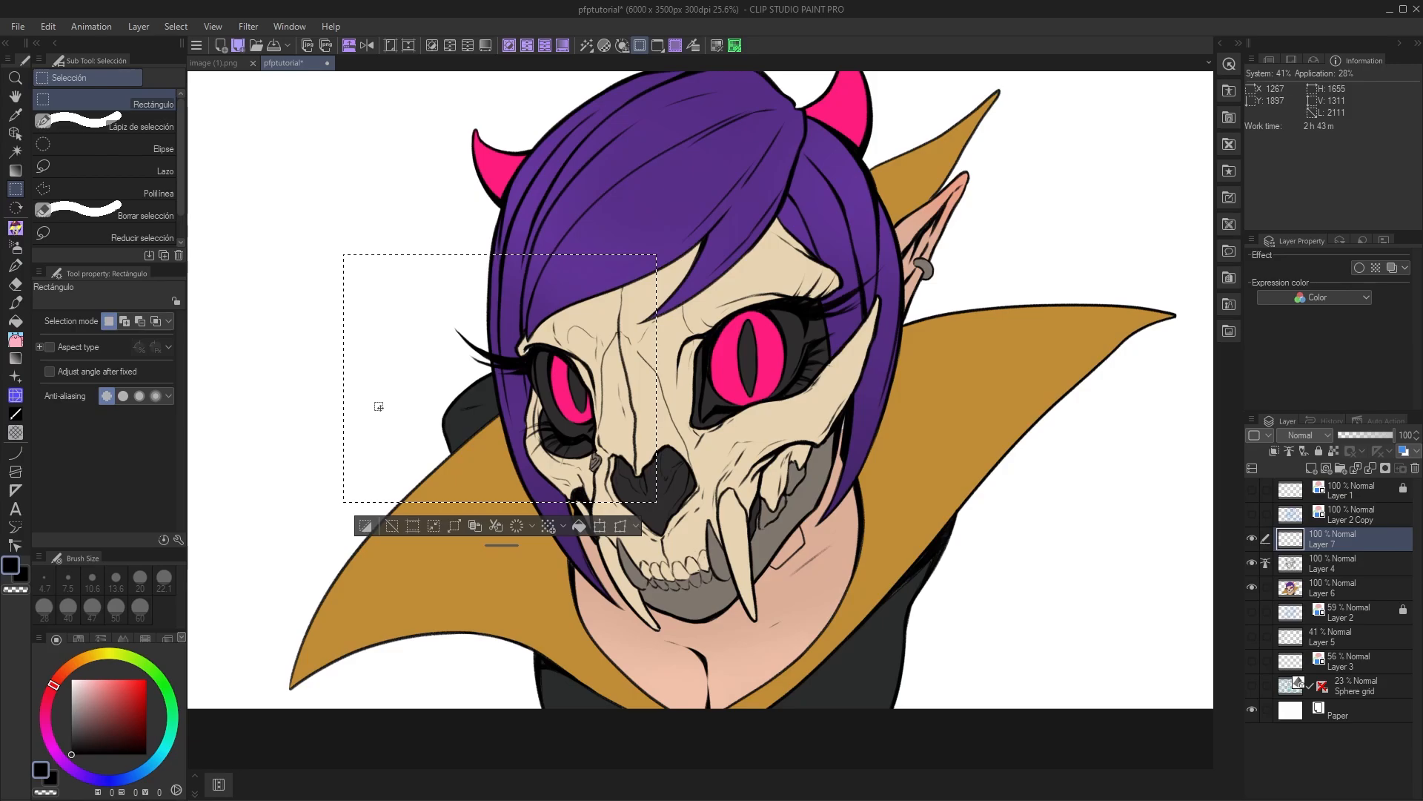
left_click(635, 51)
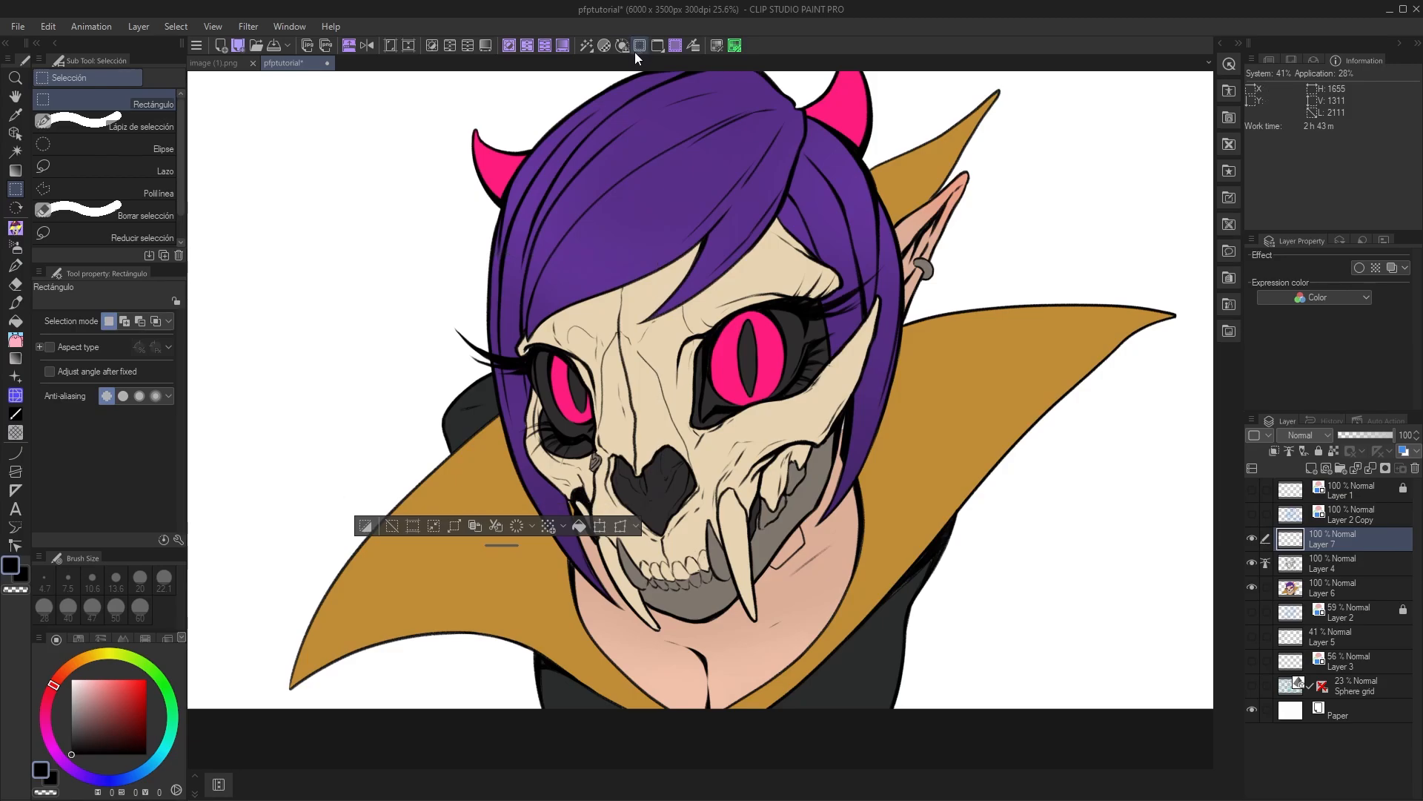
left_click(636, 51)
left_click(575, 72)
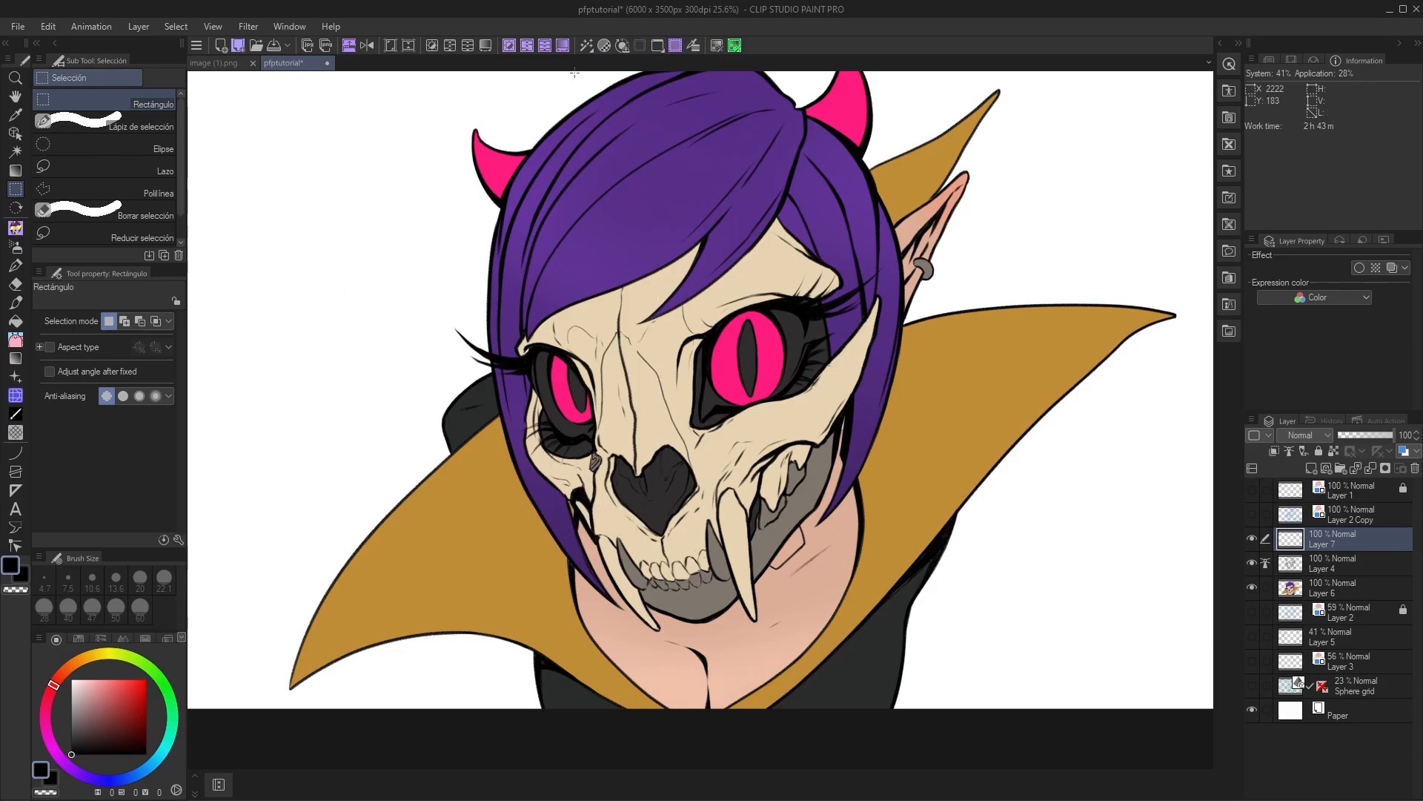
- Open a second view of the canvas as a floating window and fit the whole drawing in it
left_click(660, 46)
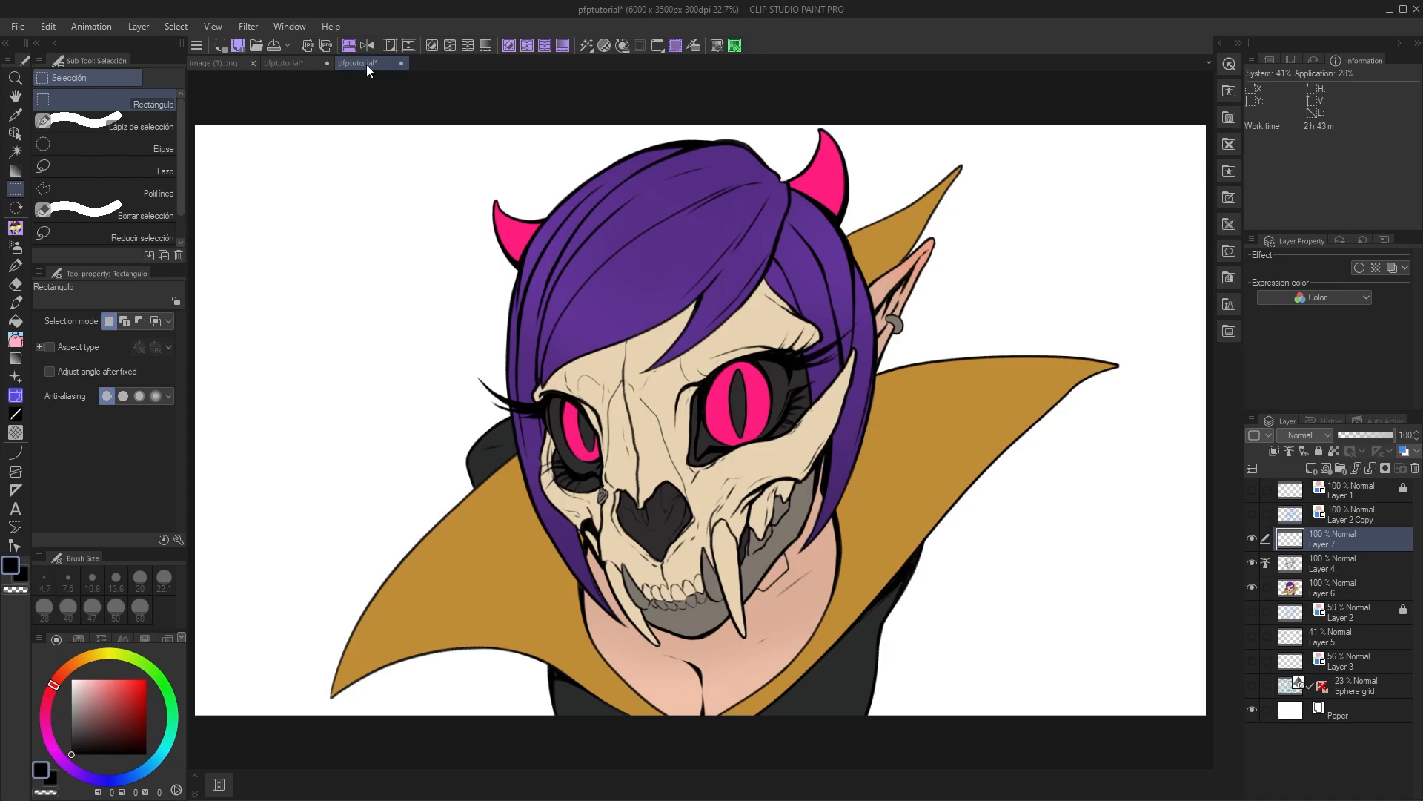
left_click_drag(367, 65, 300, 78)
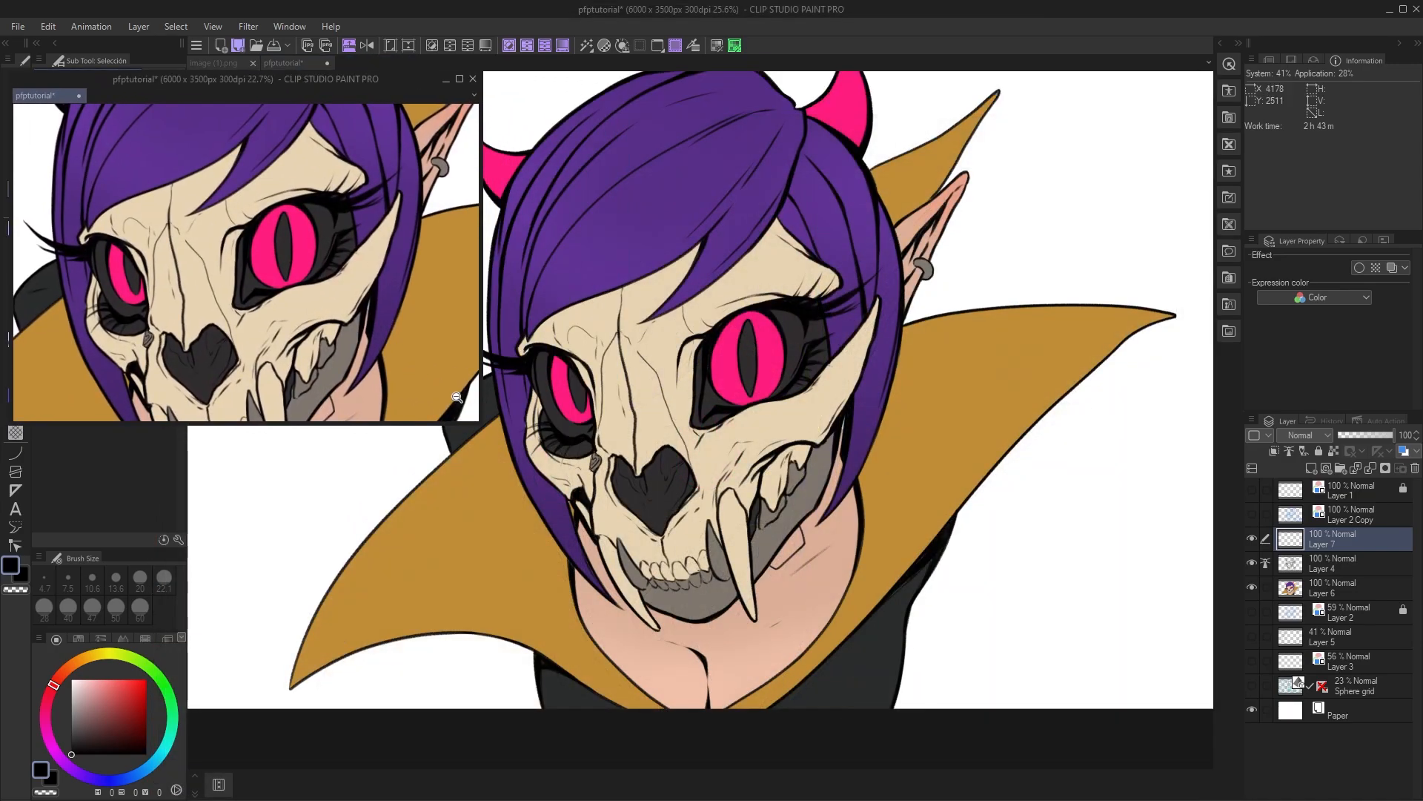
scroll(441, 396, "down", 4)
left_click_drag(441, 398, 367, 331)
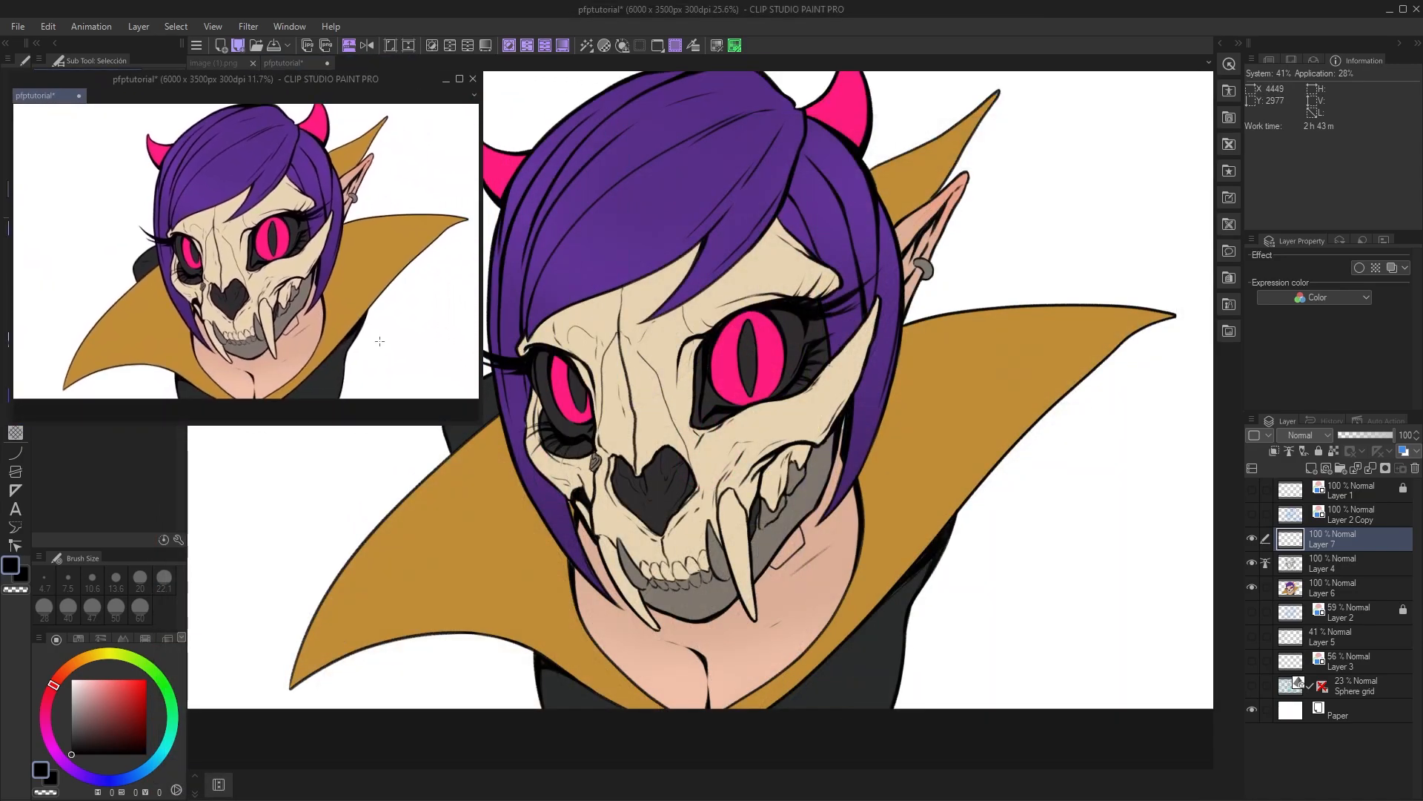
- Dock the second canvas view side by side with the main one and make it the narrower of the two
left_click_drag(367, 77, 553, 95)
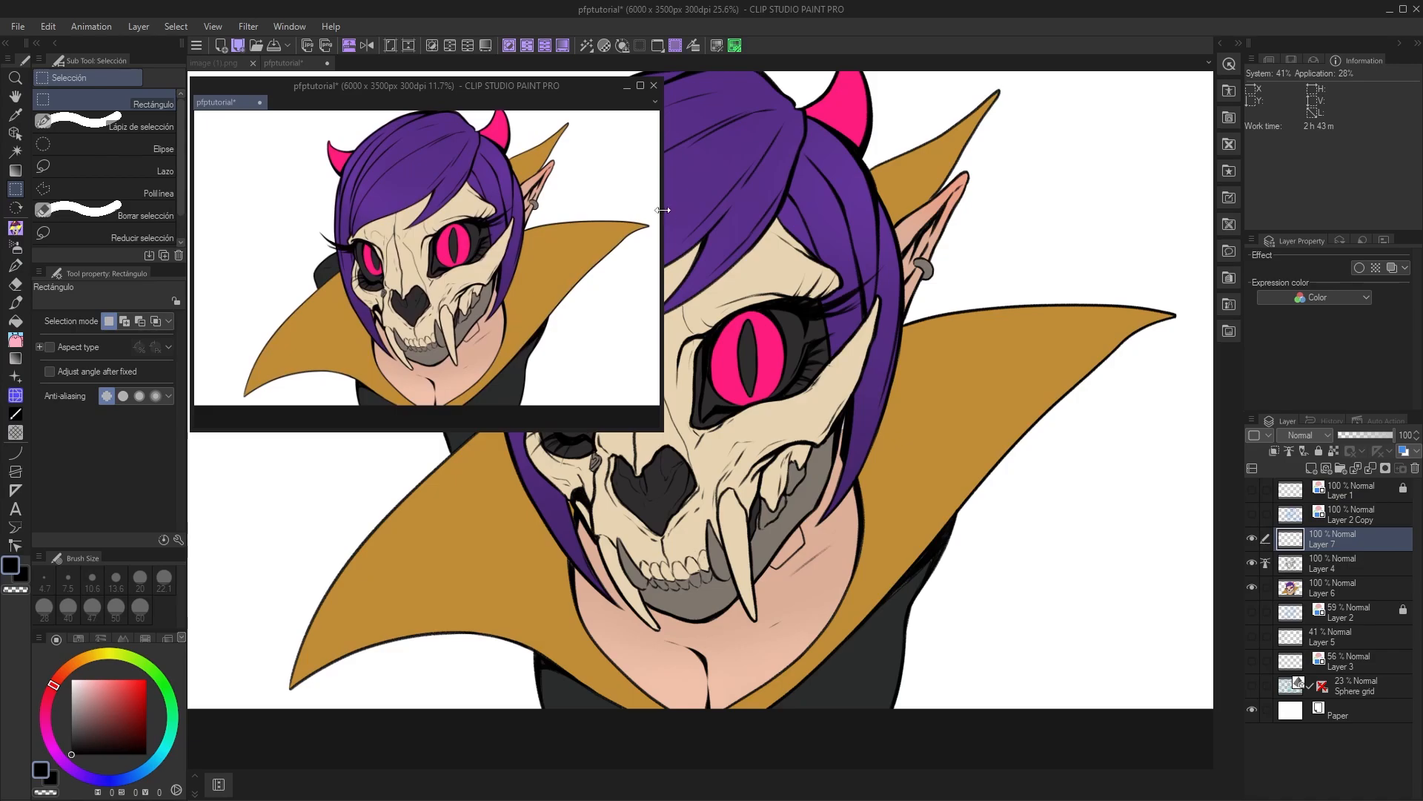
left_click_drag(662, 212, 430, 222)
left_click_drag(279, 81, 242, 109)
mouse_move(182, 86)
left_mouse_down()
mouse_move(270, 88)
mouse_move(190, 79)
left_mouse_up()
left_click(244, 69)
left_click(284, 63)
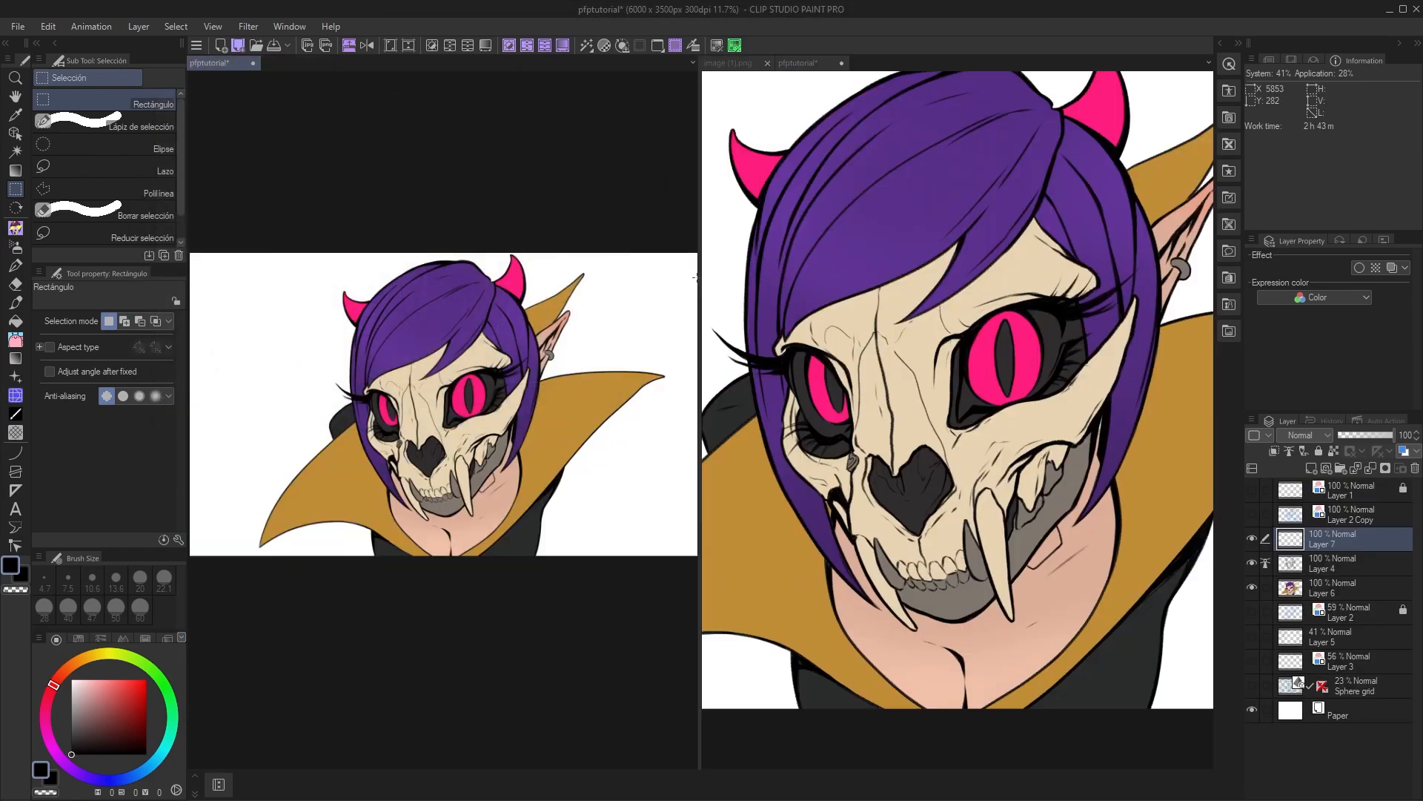
left_click_drag(700, 277, 592, 277)
- Zoom the main view in on the skull and scribble over the nose bridge with Bri's pencil in the eye's pink
left_click(896, 429)
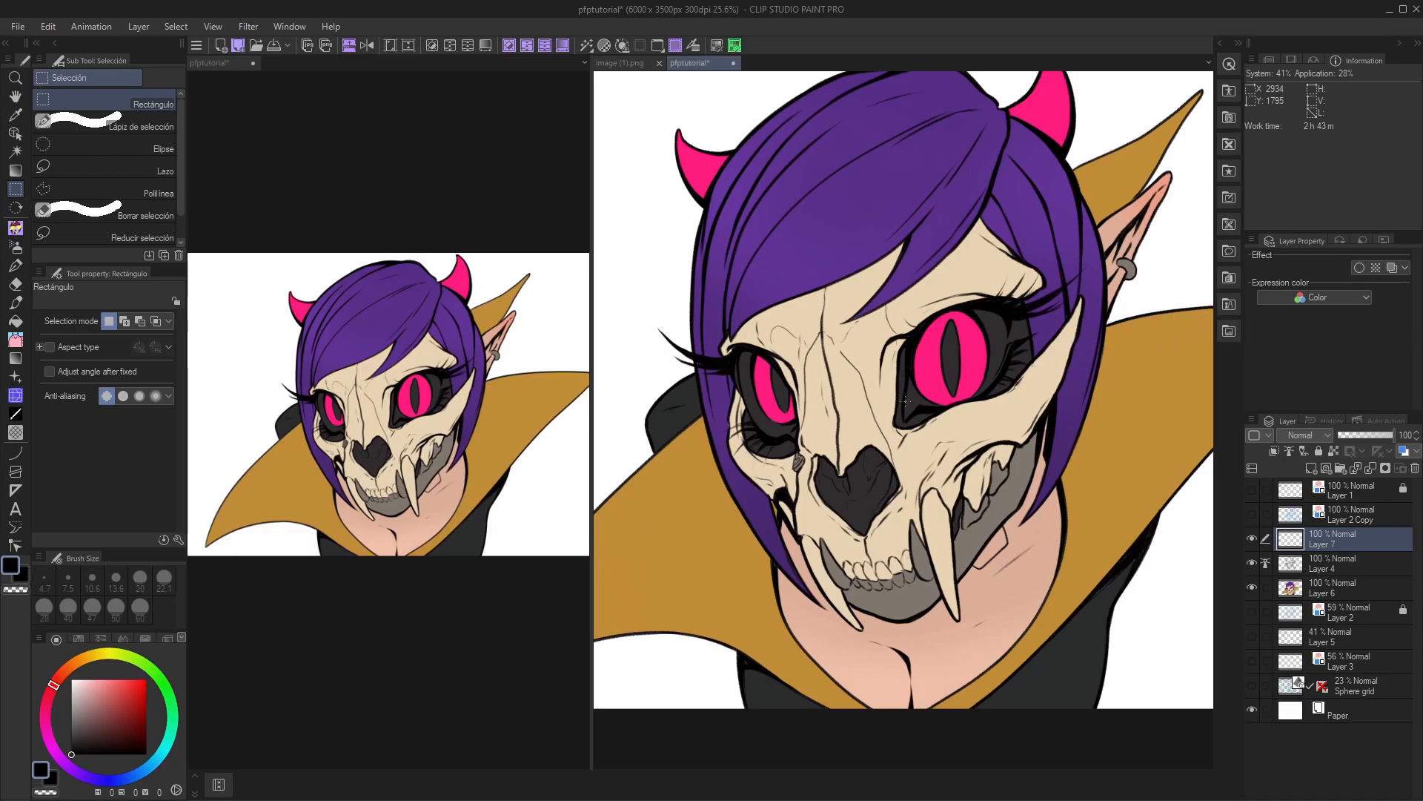
scroll(926, 423, "up", 4)
left_click_drag(926, 423, 912, 413)
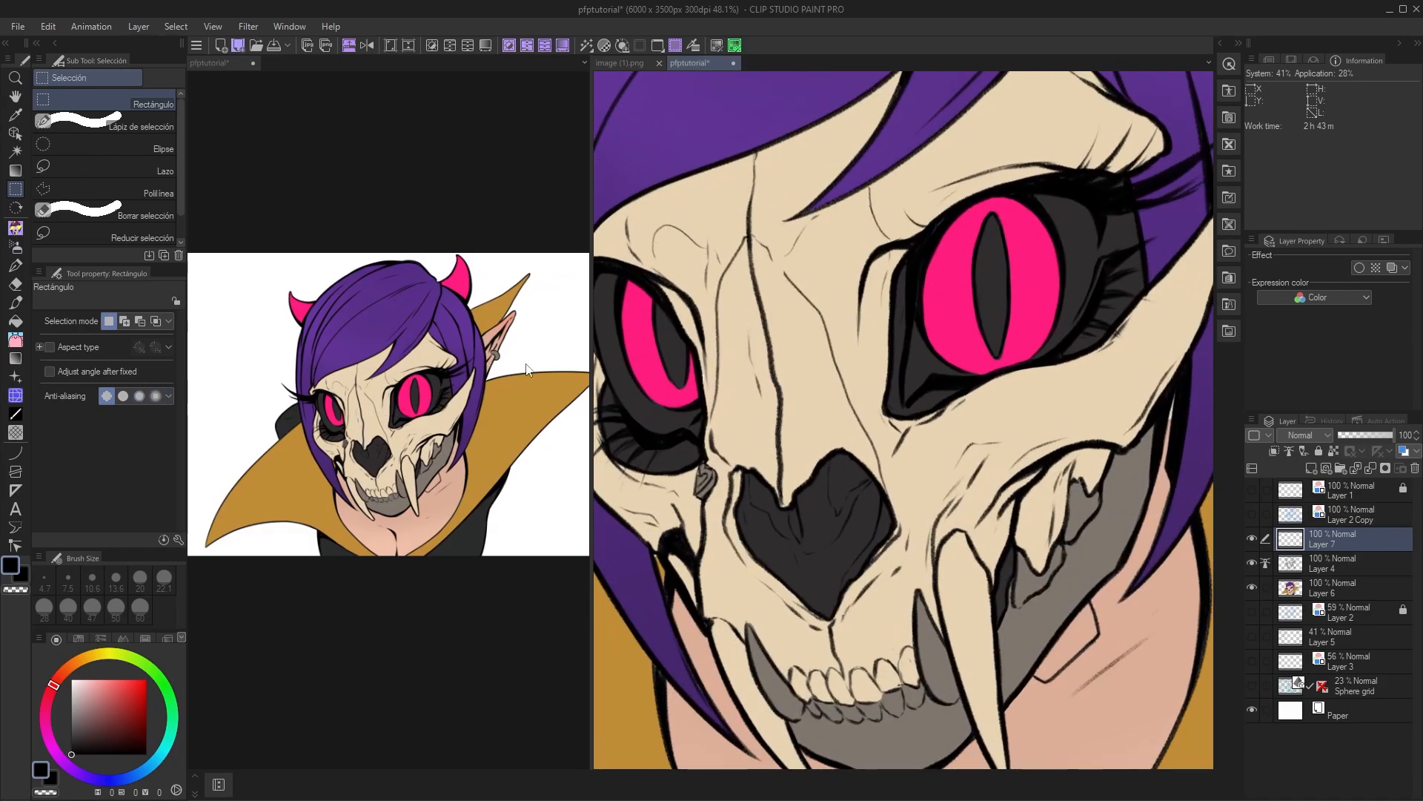
left_click_drag(812, 355, 756, 319)
left_click_drag(841, 291, 816, 343)
left_click(934, 302)
left_click(18, 229)
left_click(947, 300, "alt")
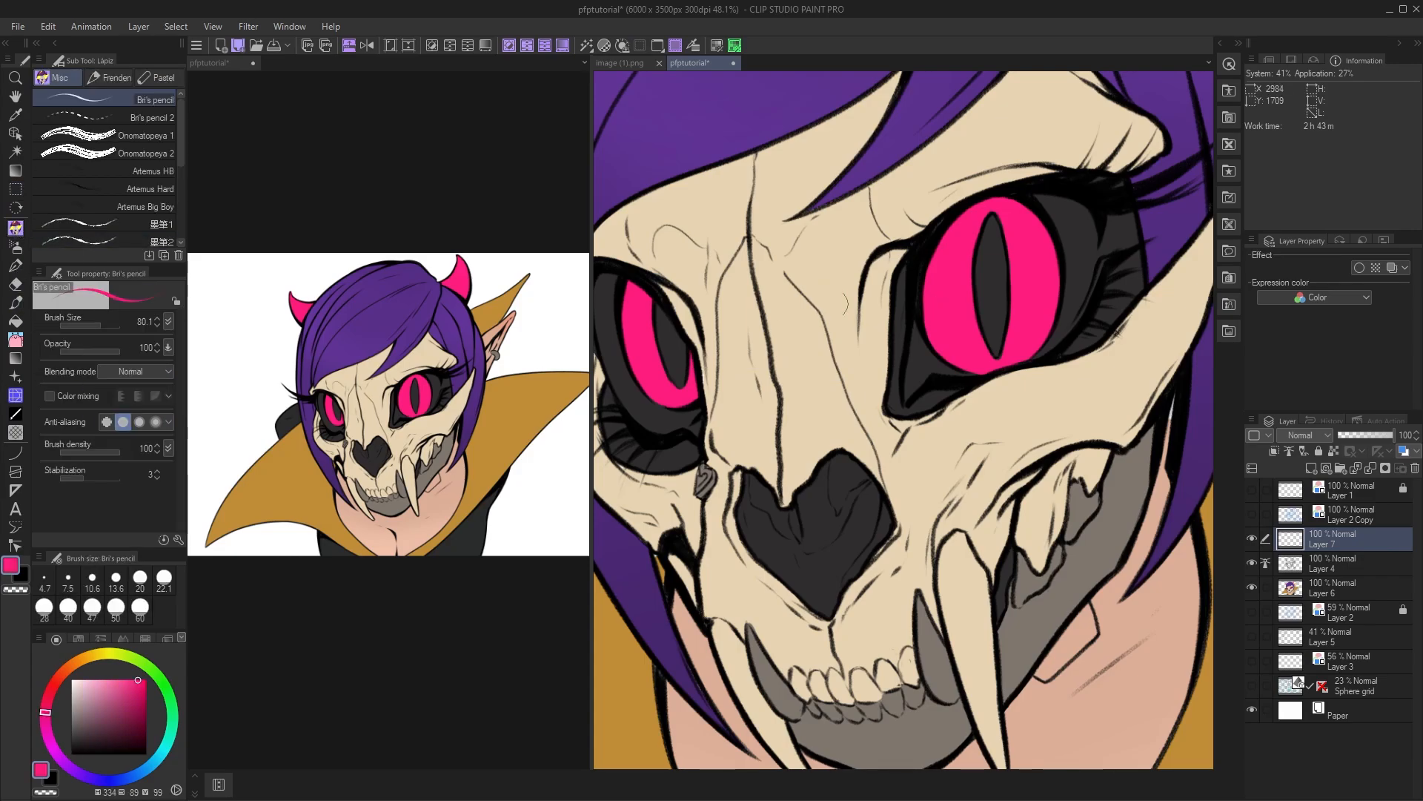
mouse_move(797, 191)
left_mouse_down()
mouse_move(715, 343)
mouse_move(808, 422)
left_mouse_up()
mouse_move(785, 275)
left_mouse_down()
mouse_move(753, 379)
mouse_move(813, 417)
mouse_move(884, 395)
mouse_move(877, 433)
left_mouse_up()
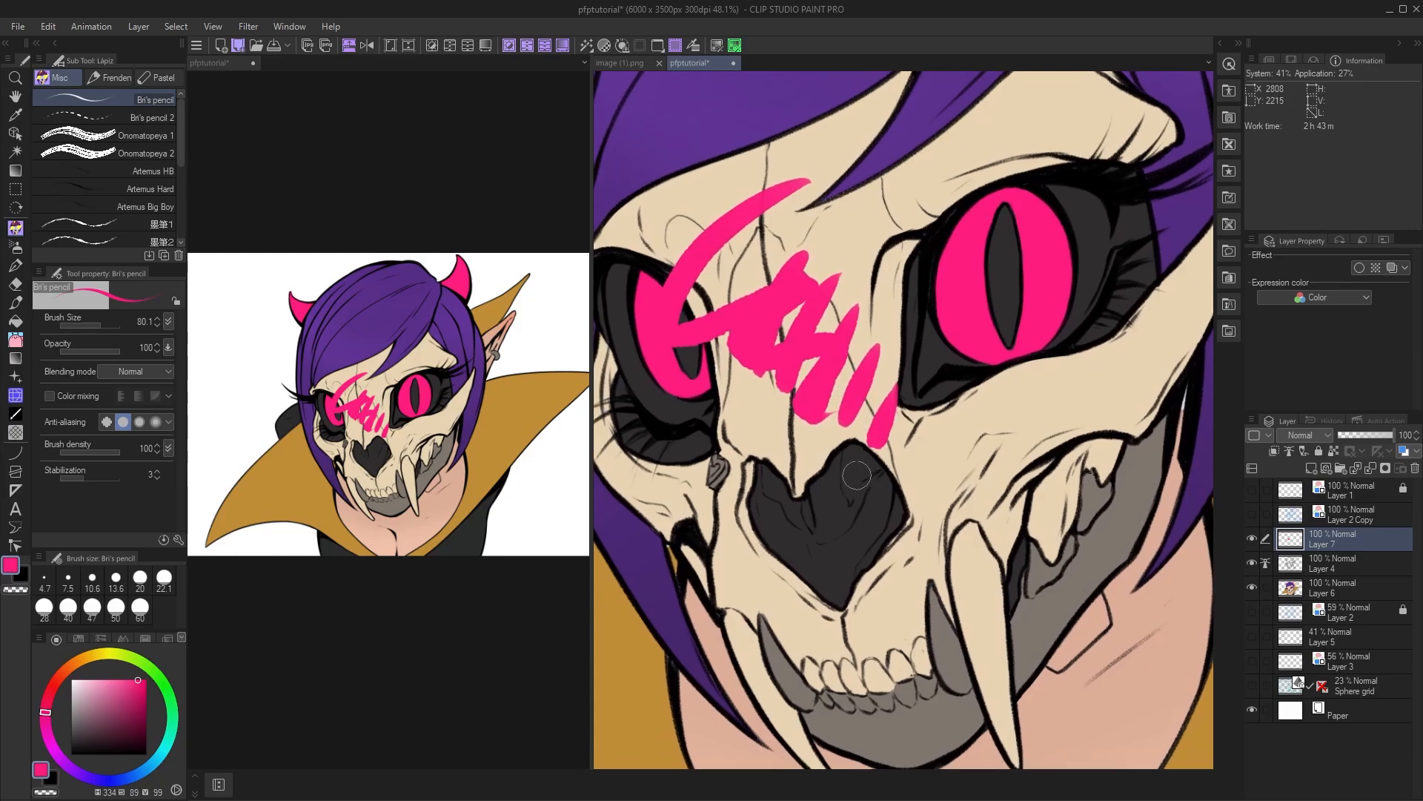
- Undo the pink strokes on the skull and close the second canvas view
key("ctrl+z")
key("ctrl+z")
key("ctrl+z")
key("ctrl+z")
key("ctrl+z")
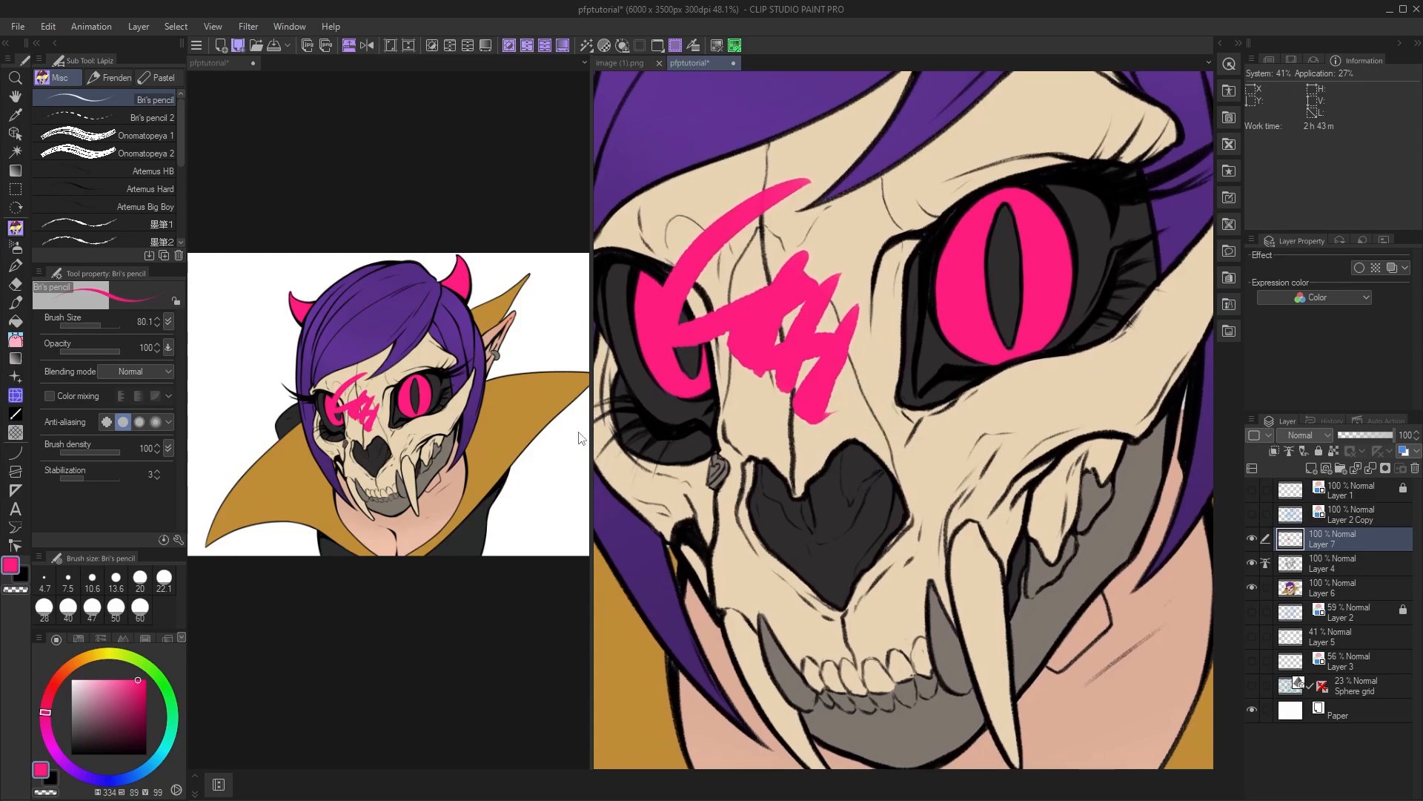
left_click(253, 63)
key("ctrl+z")
key("ctrl+z")
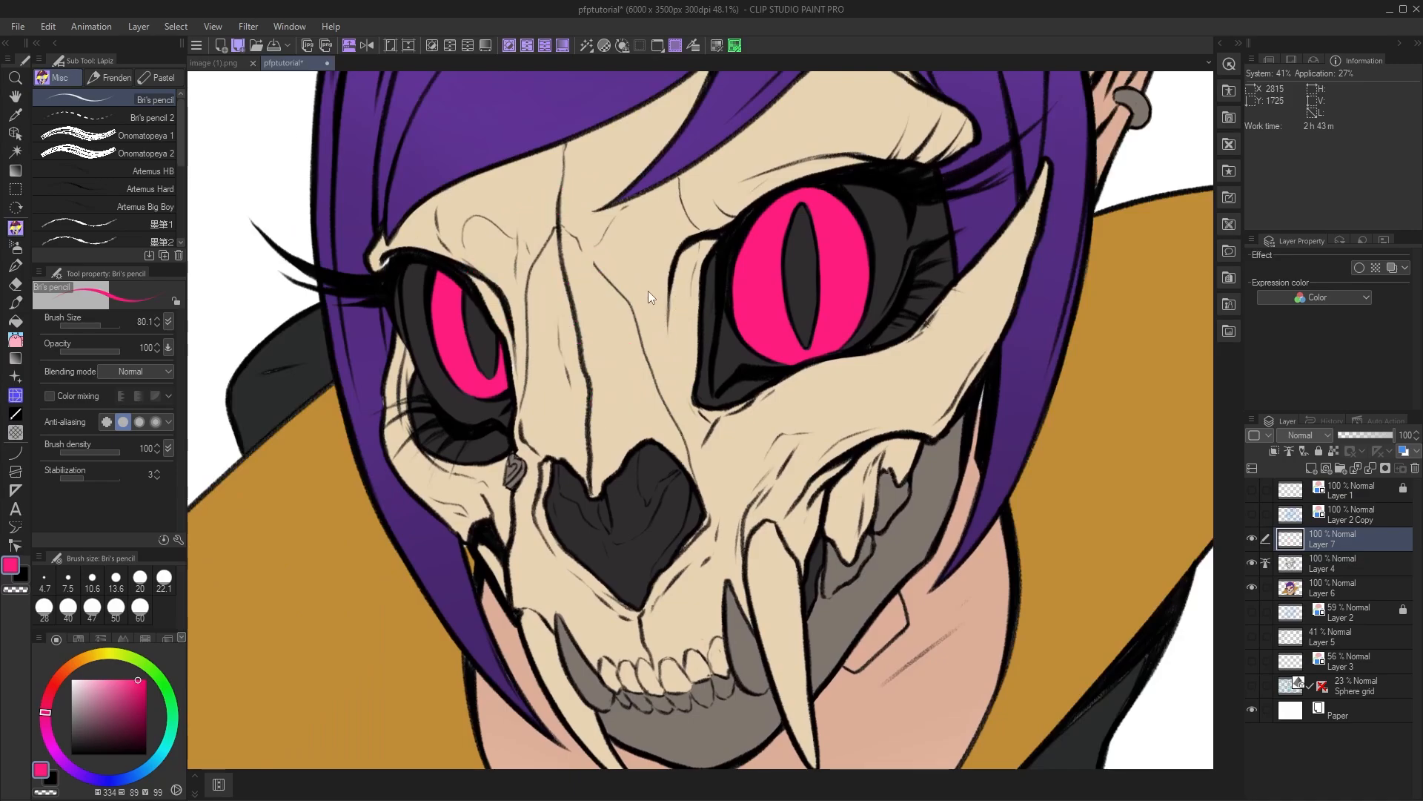
- Pick the skull's beige (R=230 G=211 B=177) from the screen as drawing color and close the extra canvas view
left_click_drag(621, 241, 614, 251)
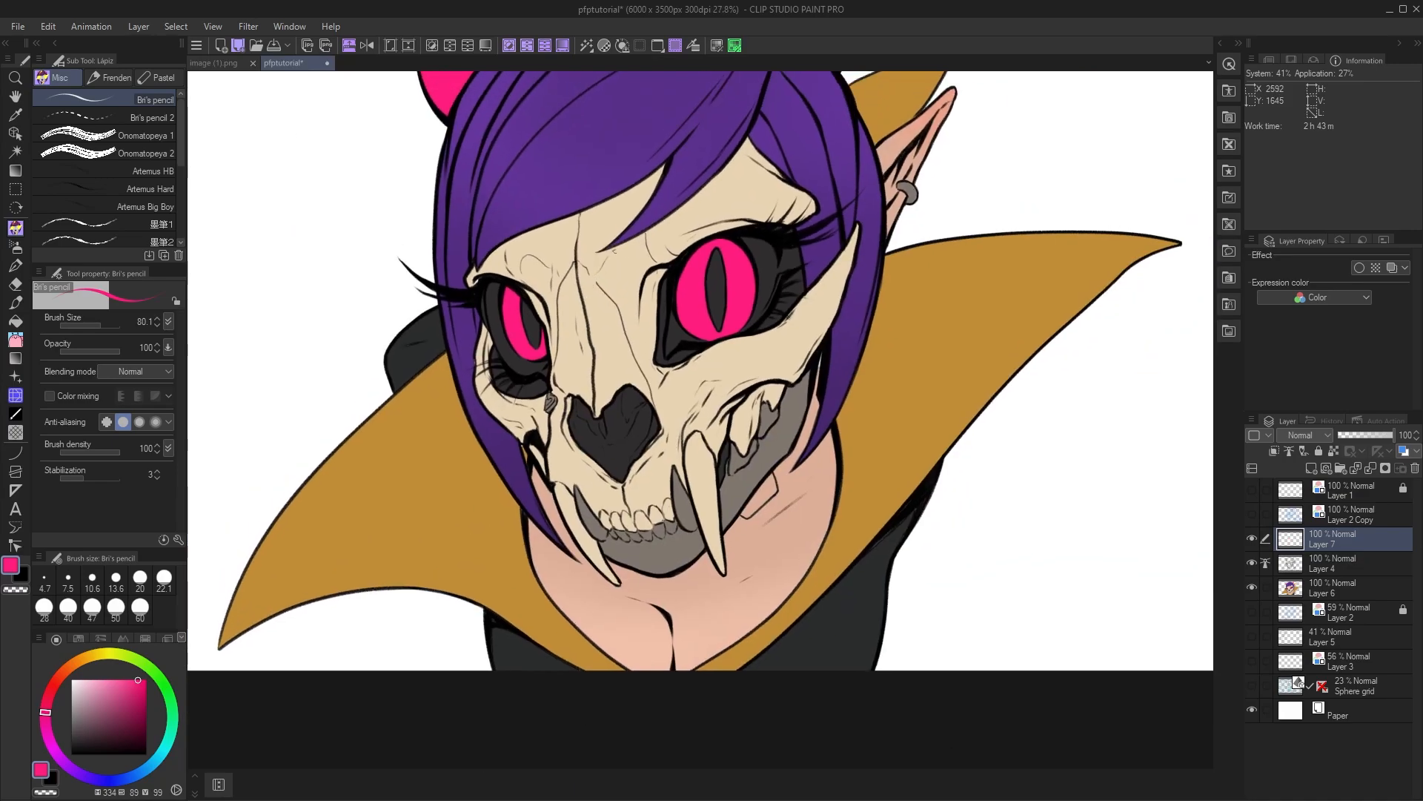
left_click(695, 47)
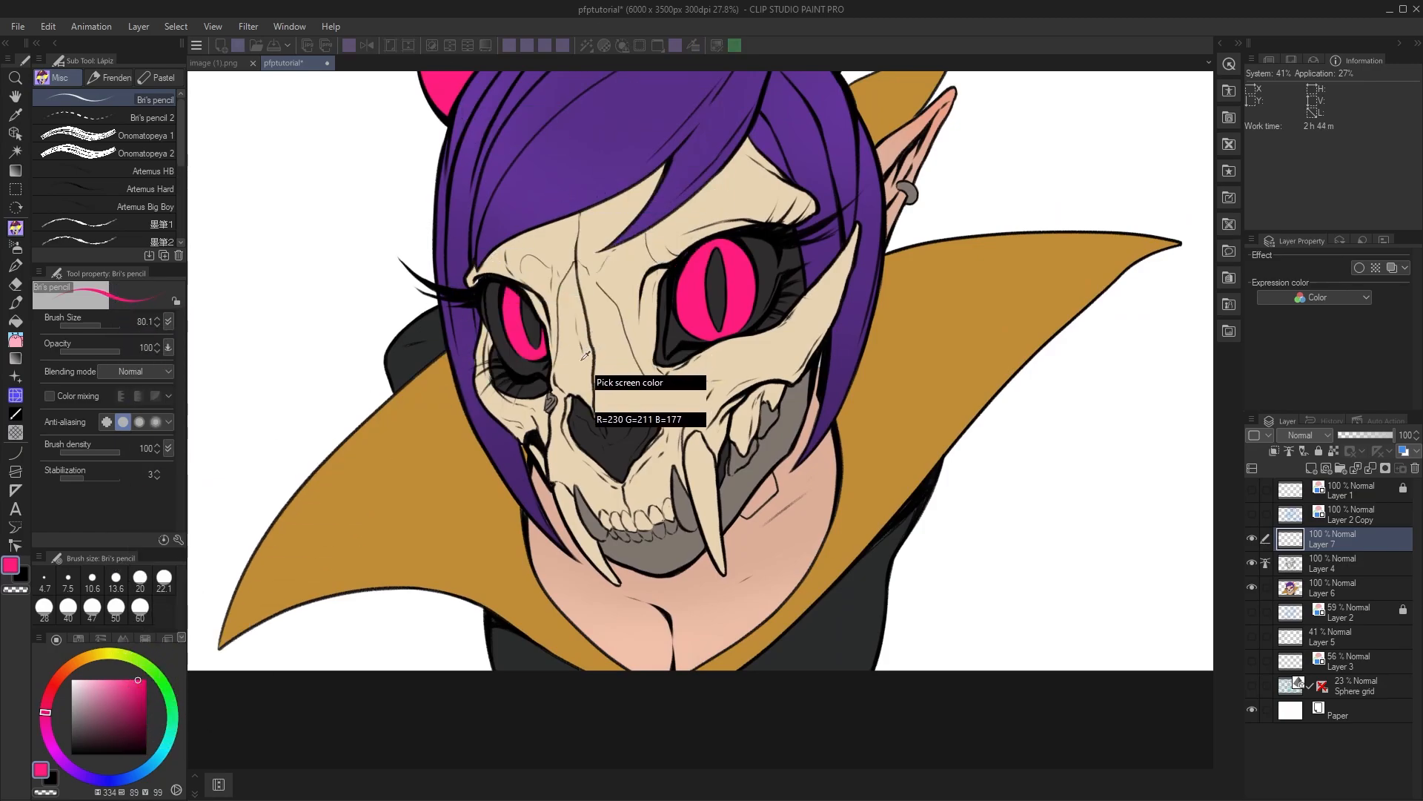
left_click(606, 365)
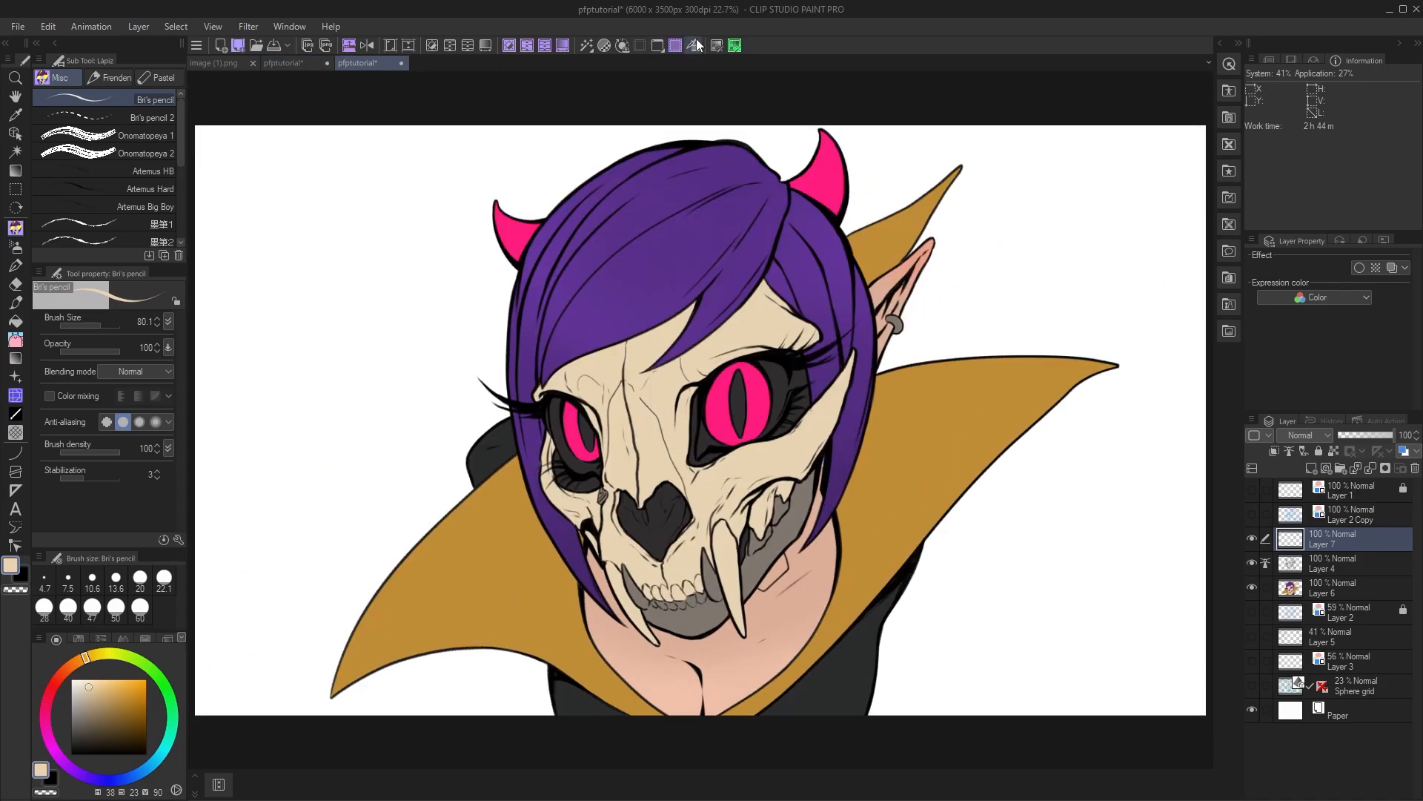
left_click(401, 63)
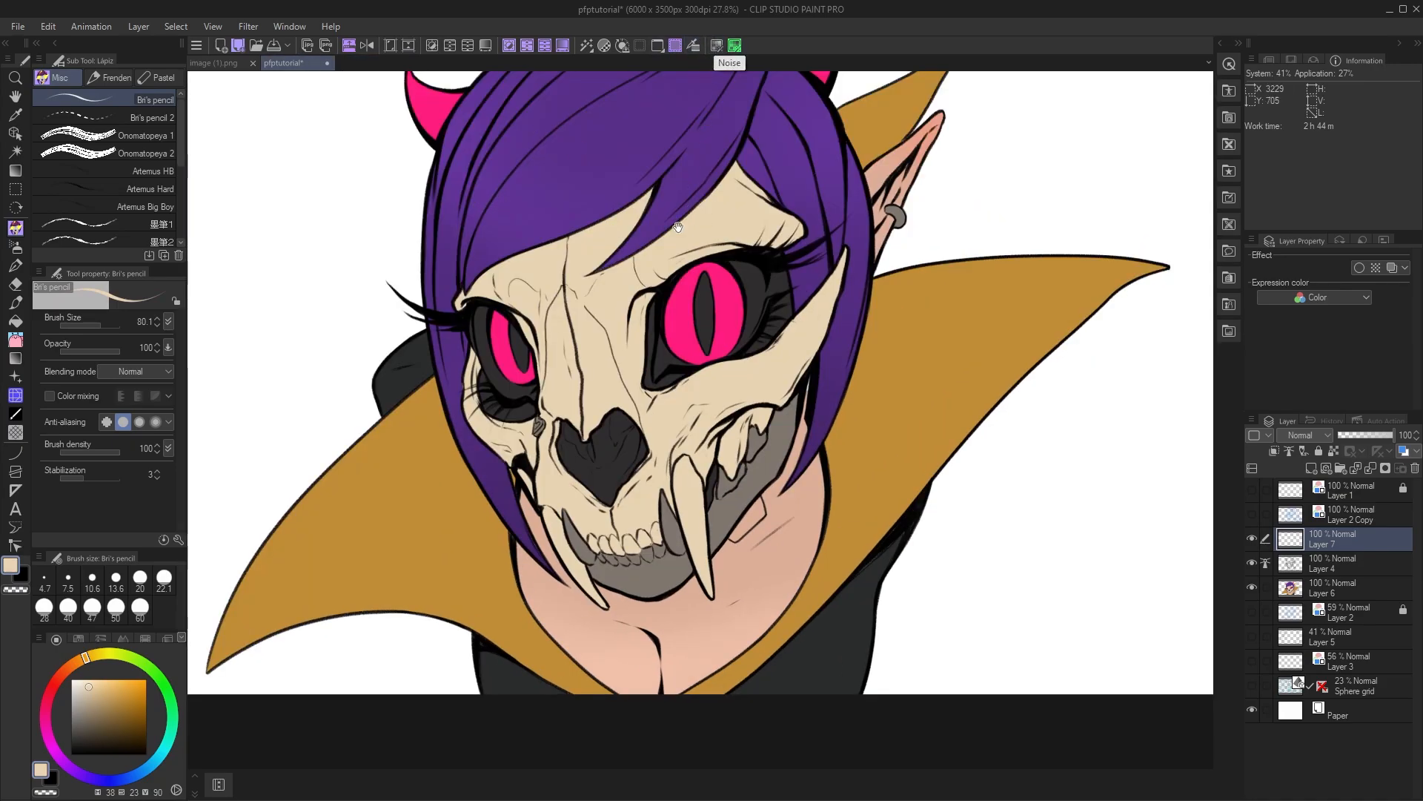
- Merge the visible layers into a new layer and move it to the top of the layer stack
left_click_drag(682, 261, 702, 380)
scroll(702, 379, "down", 2)
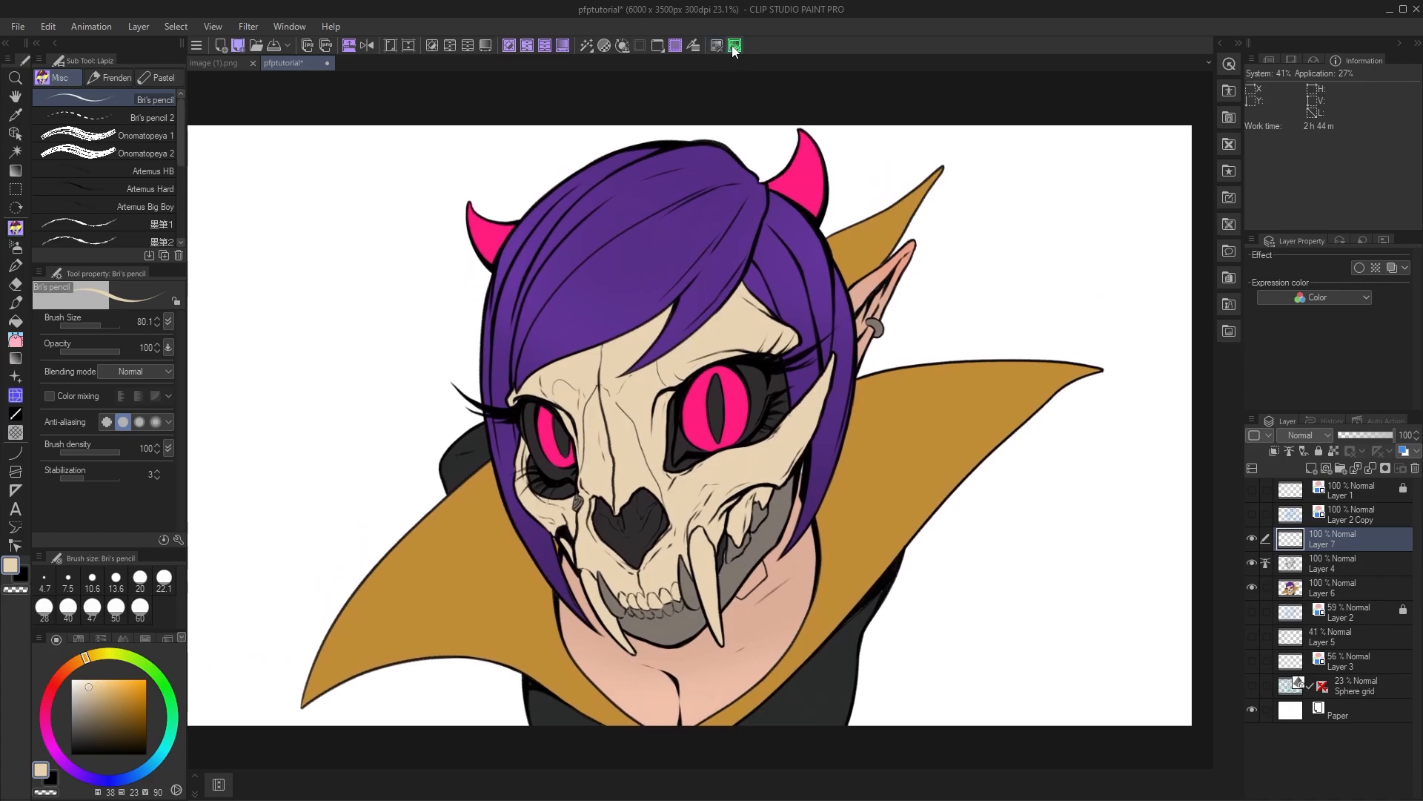
left_click_drag(673, 283, 670, 264)
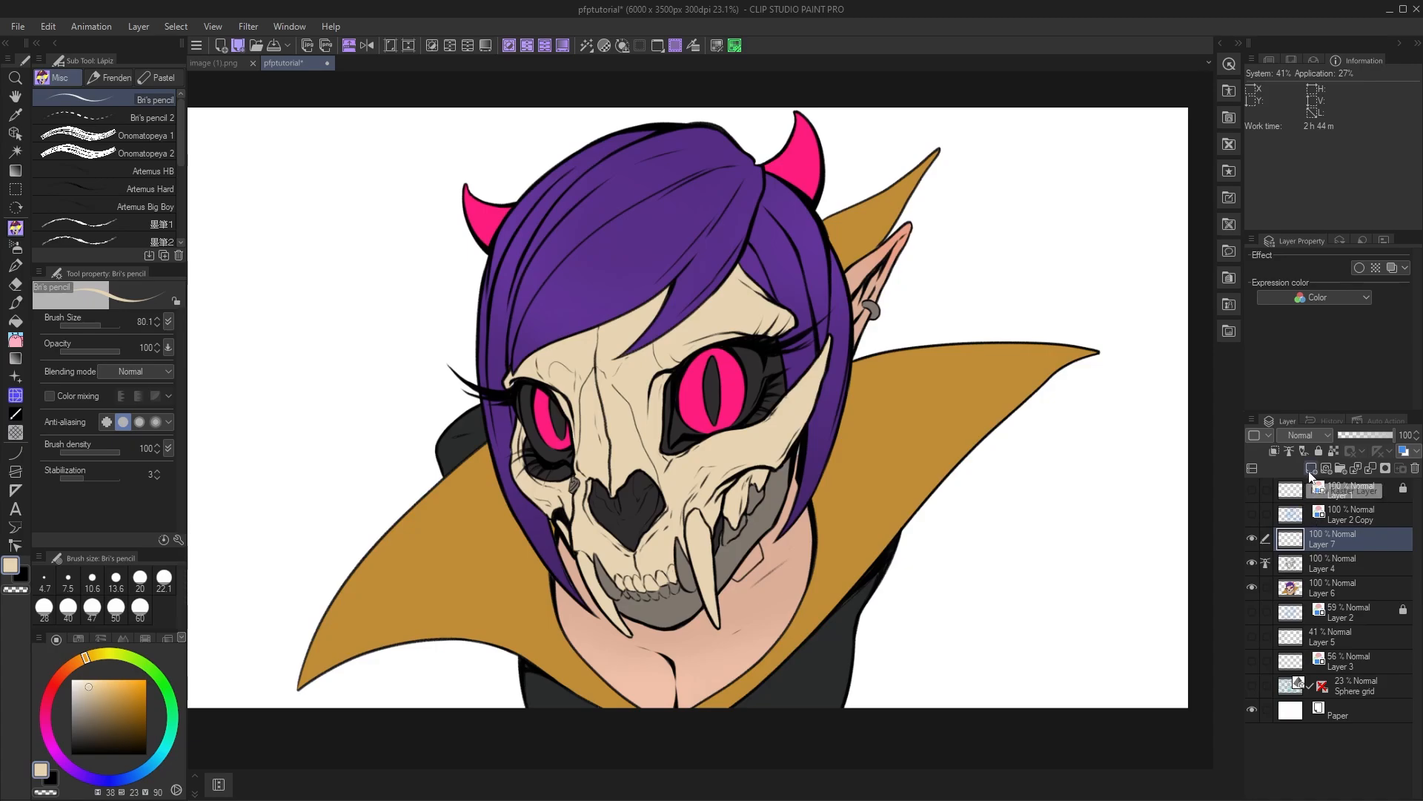
right_click(1314, 532)
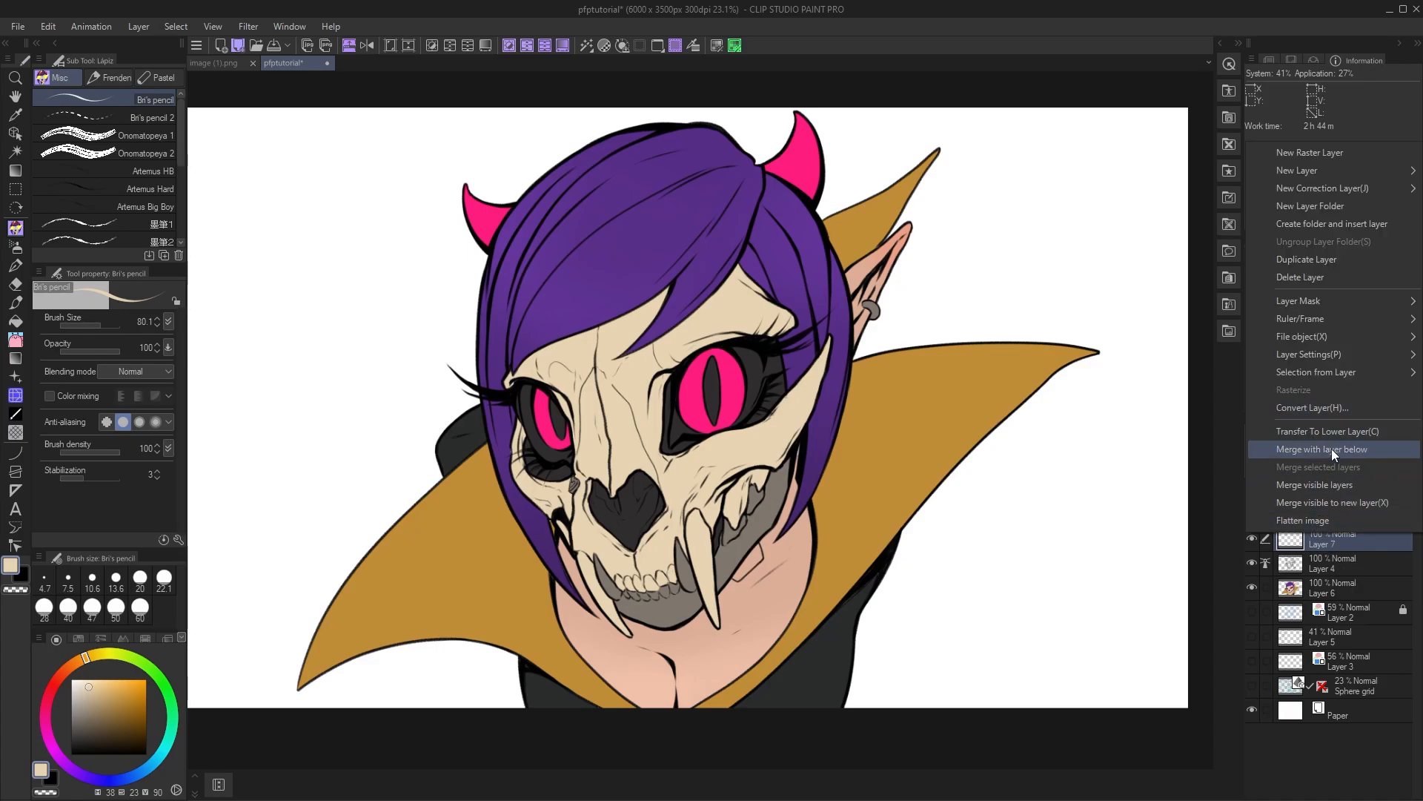
left_click(1364, 501)
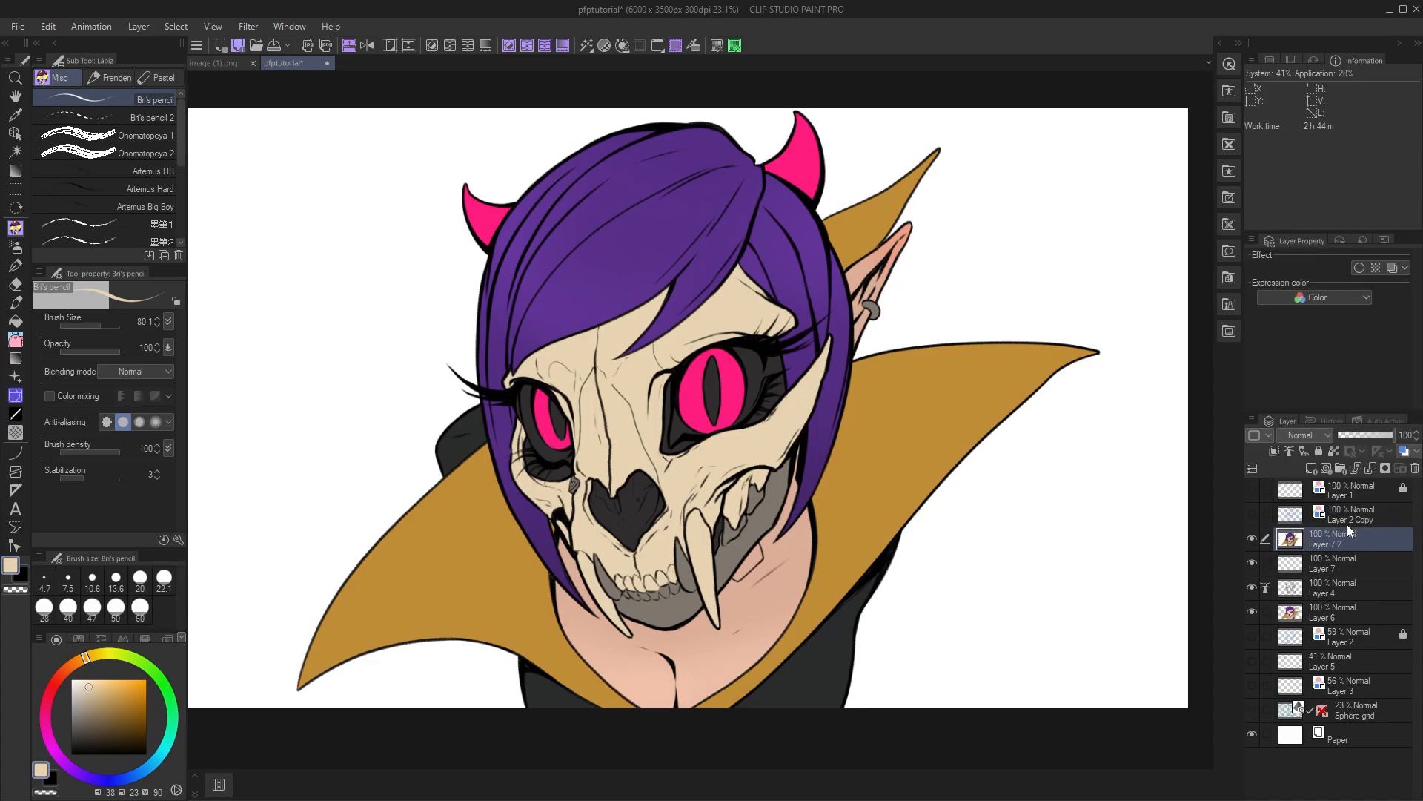
left_click_drag(1314, 547, 1312, 495)
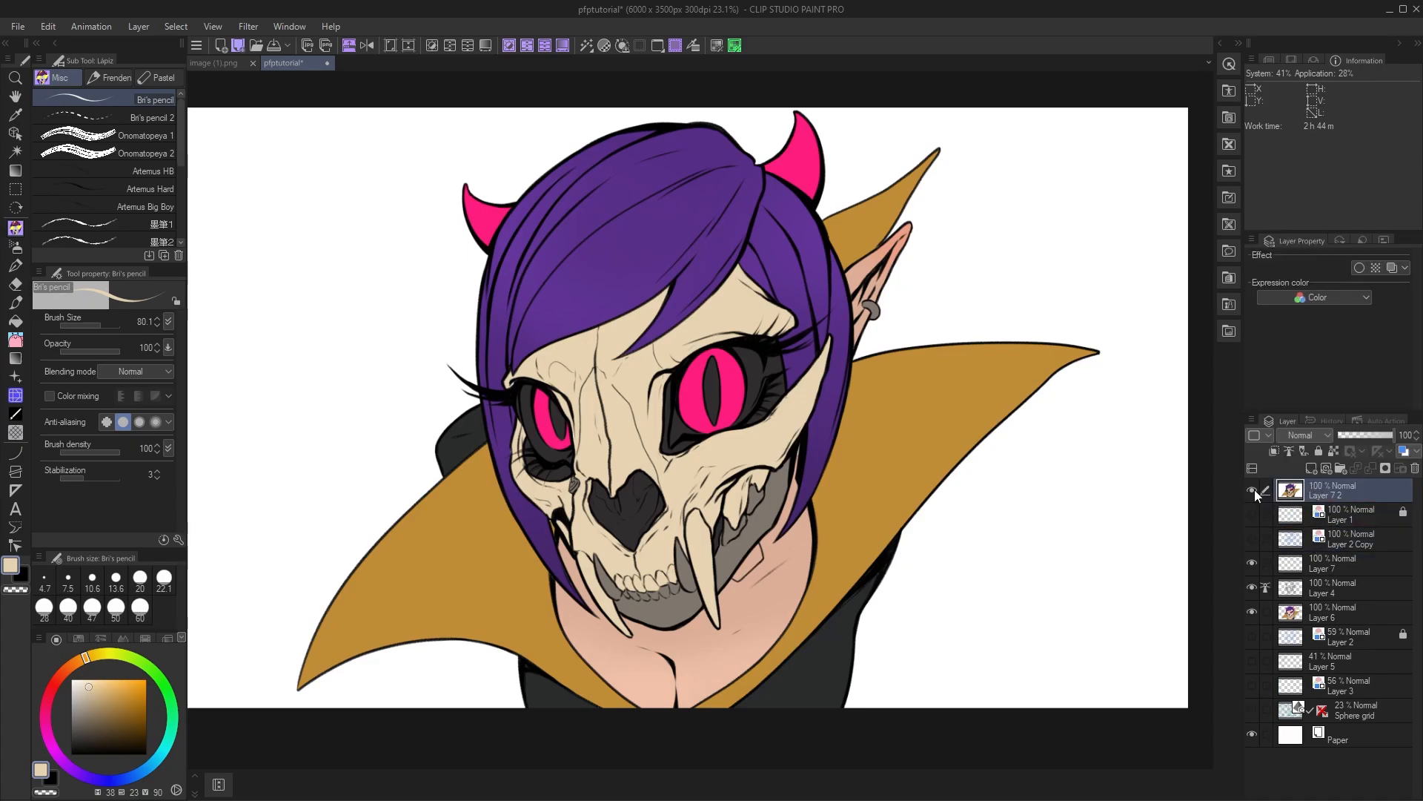
- Apply chromatic aberration to the merged layer in Radial (use center point) mode with an intensity of 16
left_click_drag(956, 457, 928, 456)
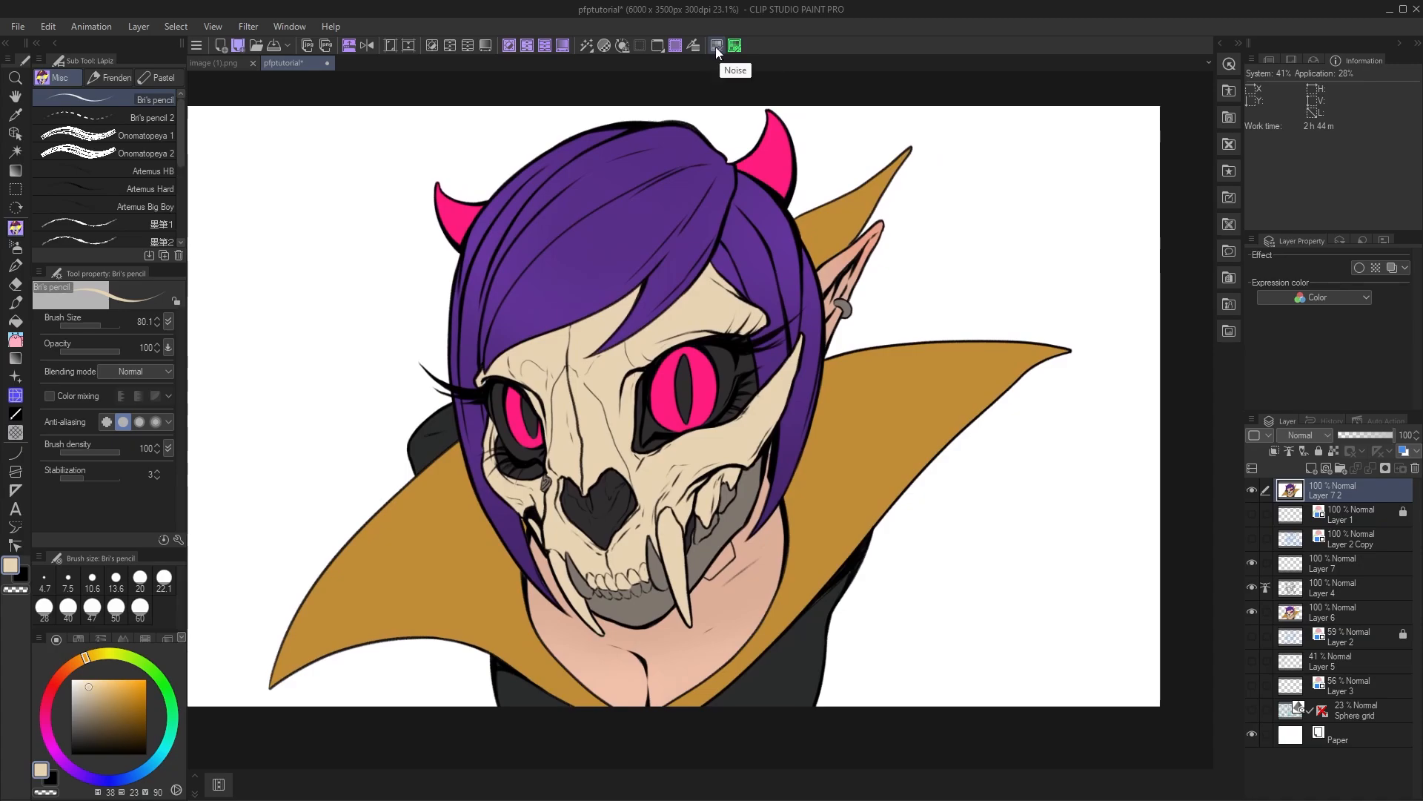
left_click(733, 45)
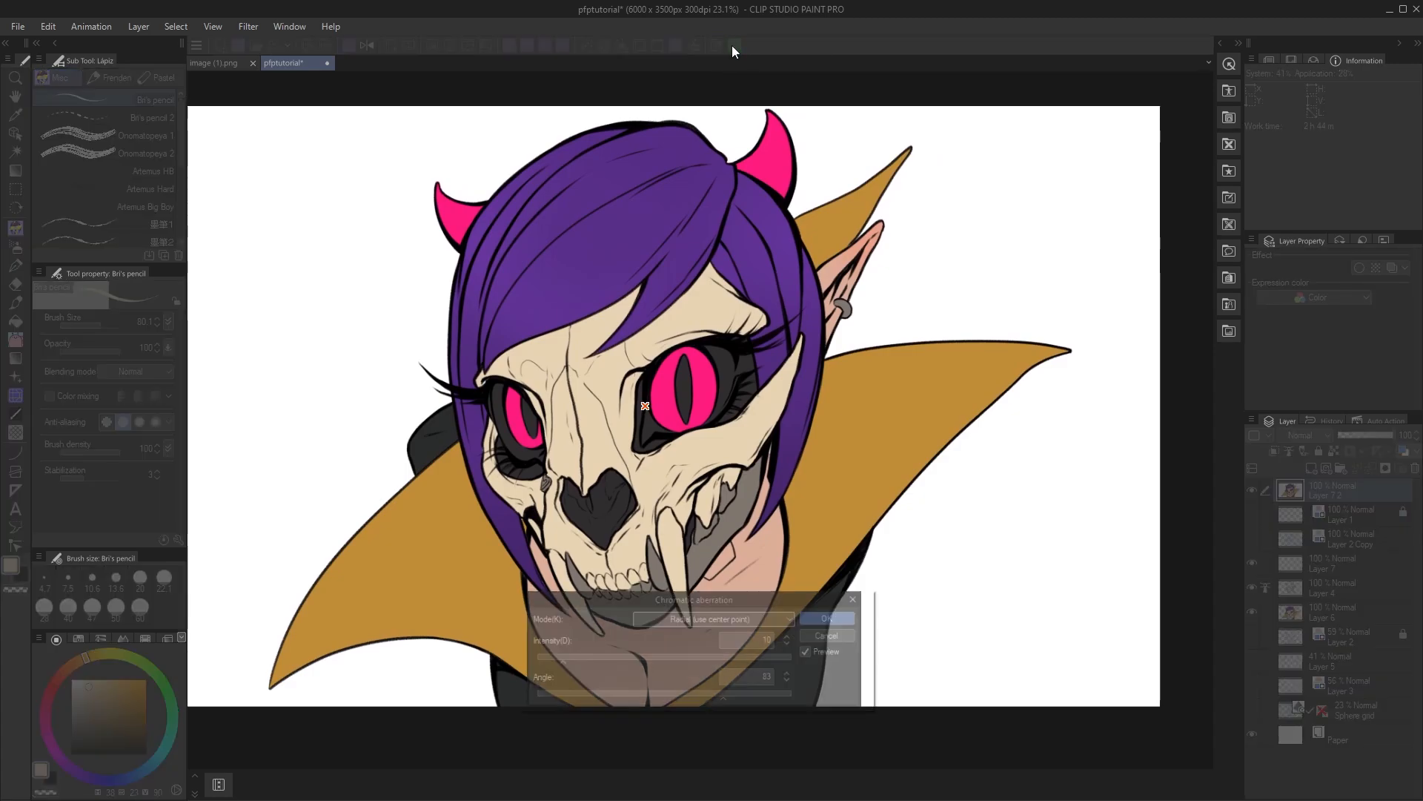
left_click(571, 659)
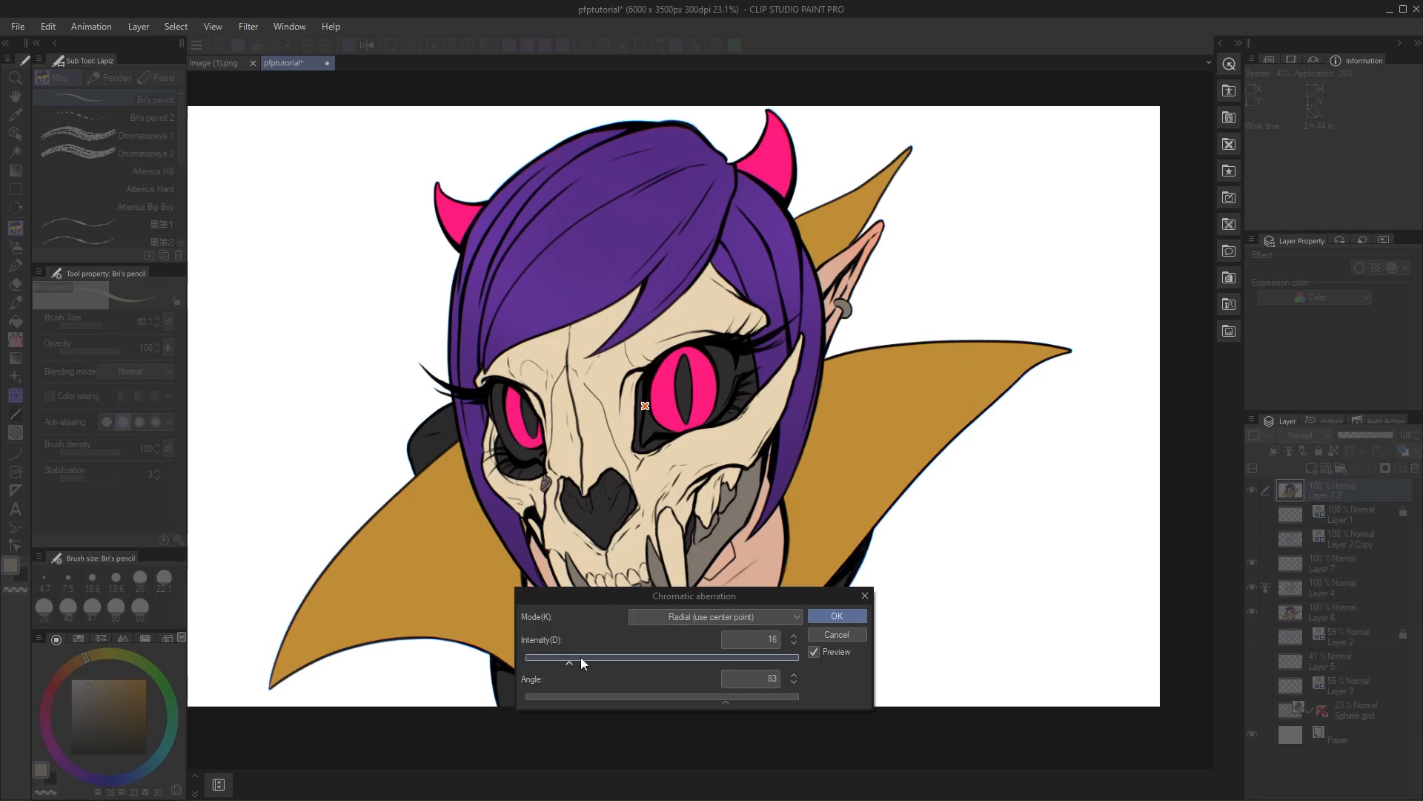
left_click(843, 616)
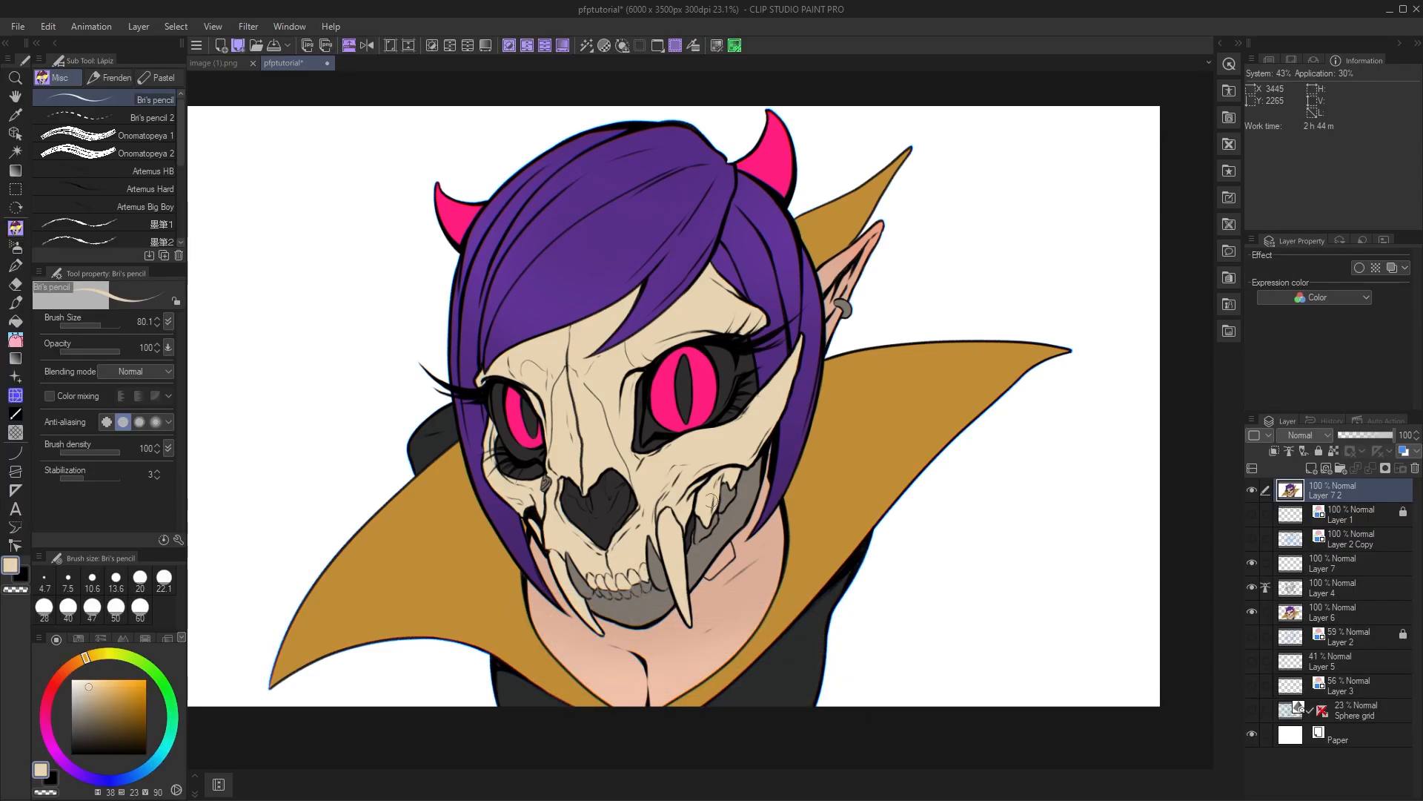
- Inspect the color fringes around the eye and collar and apply radial chromatic aberration again with an intensity of 54
scroll(689, 435, "up", 6)
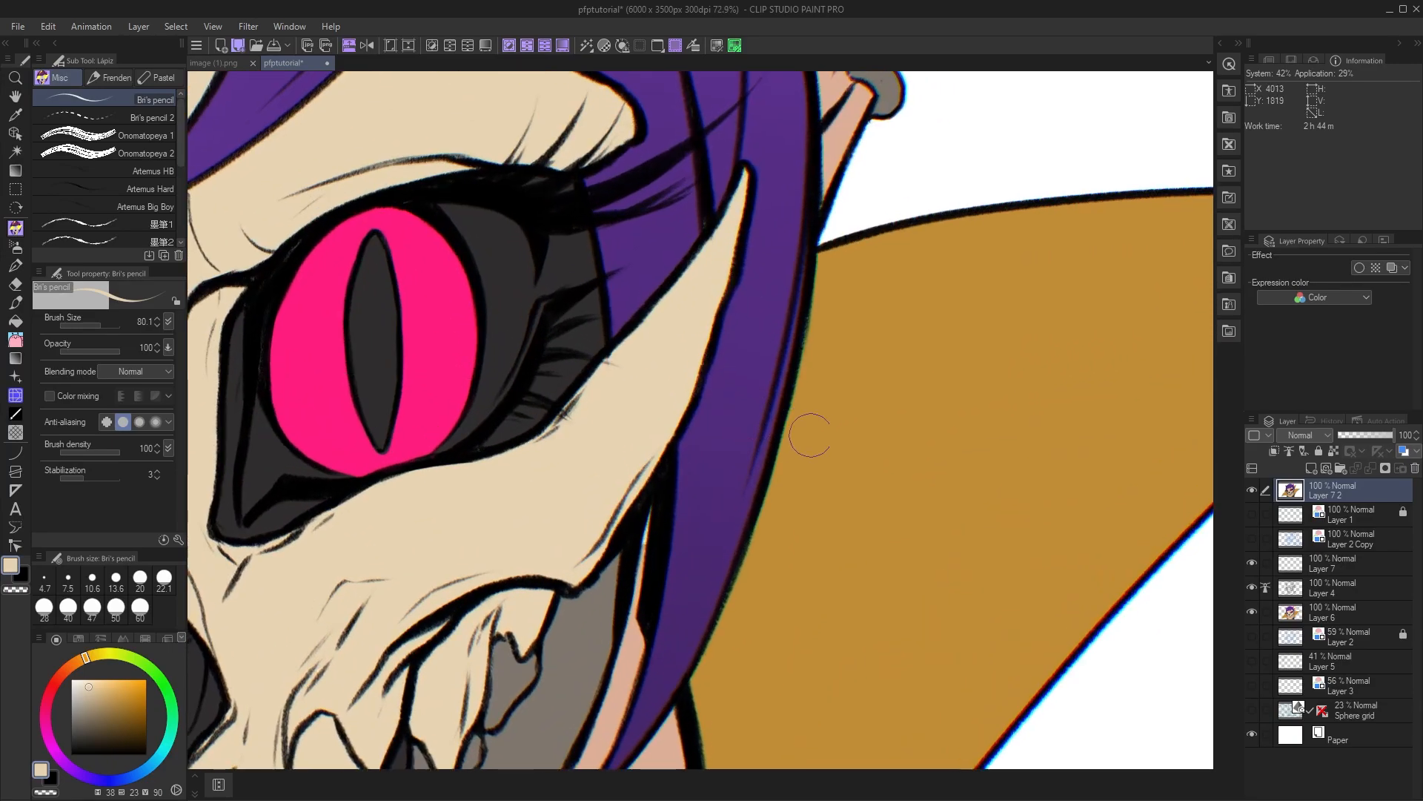
left_click_drag(808, 438, 889, 387)
scroll(890, 388, "down", 1)
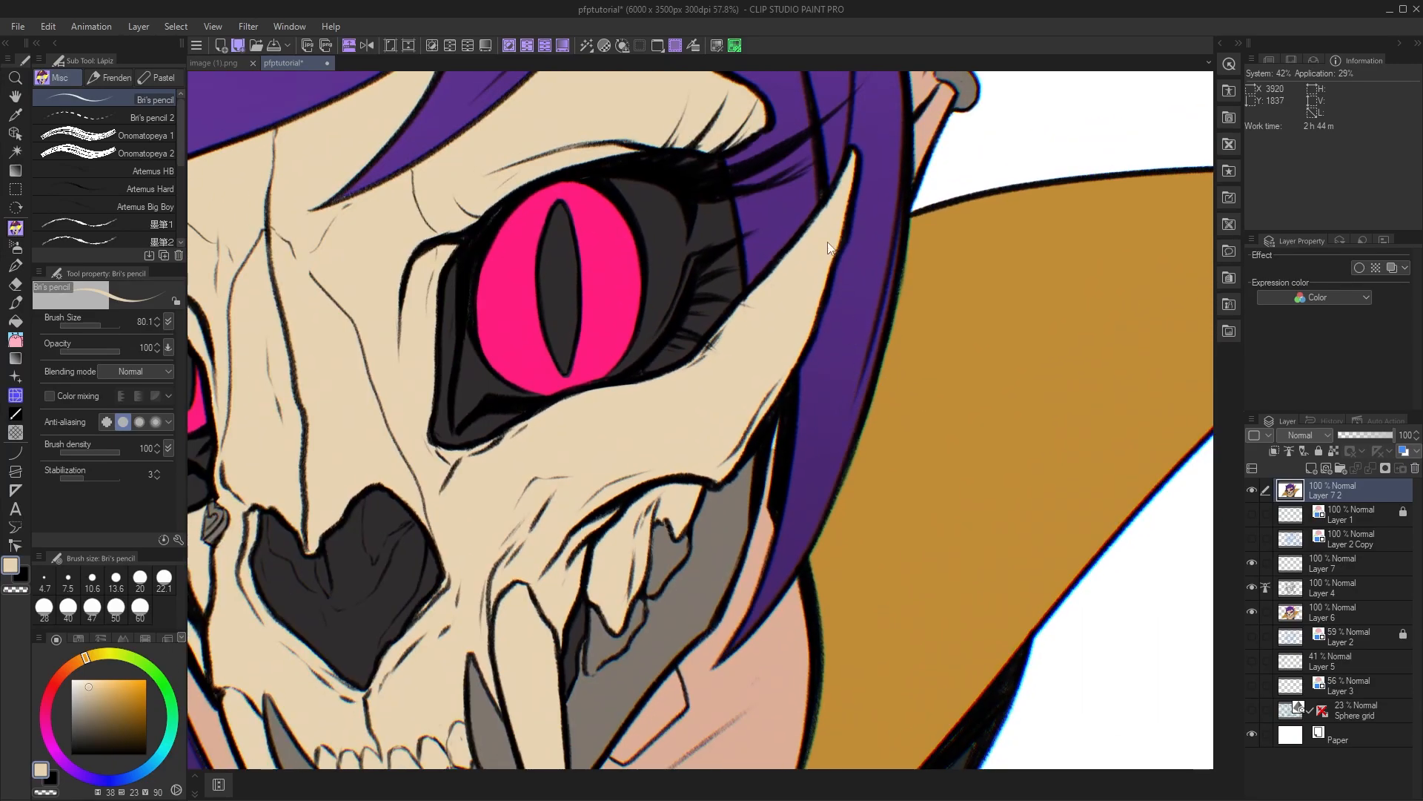
left_click(734, 46)
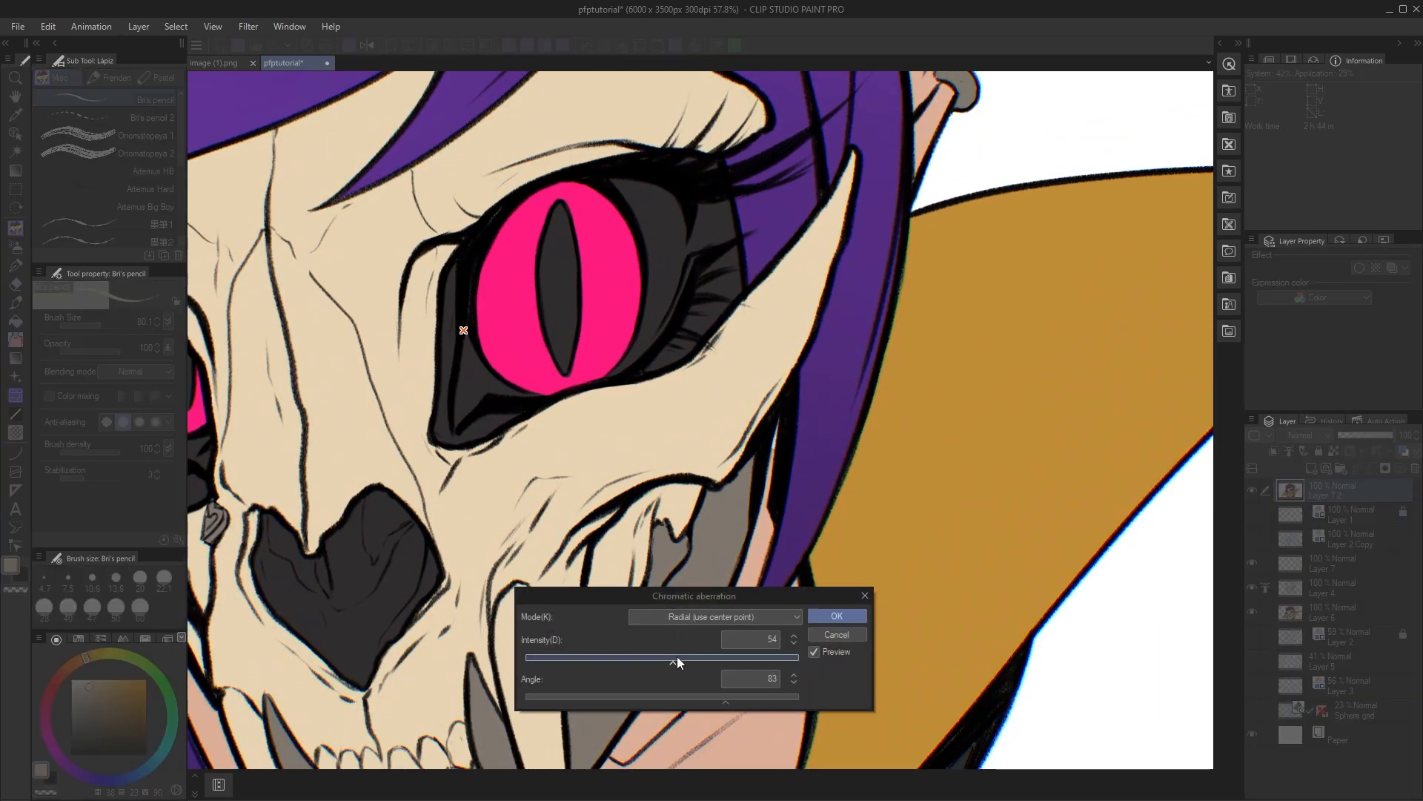
left_click(837, 616)
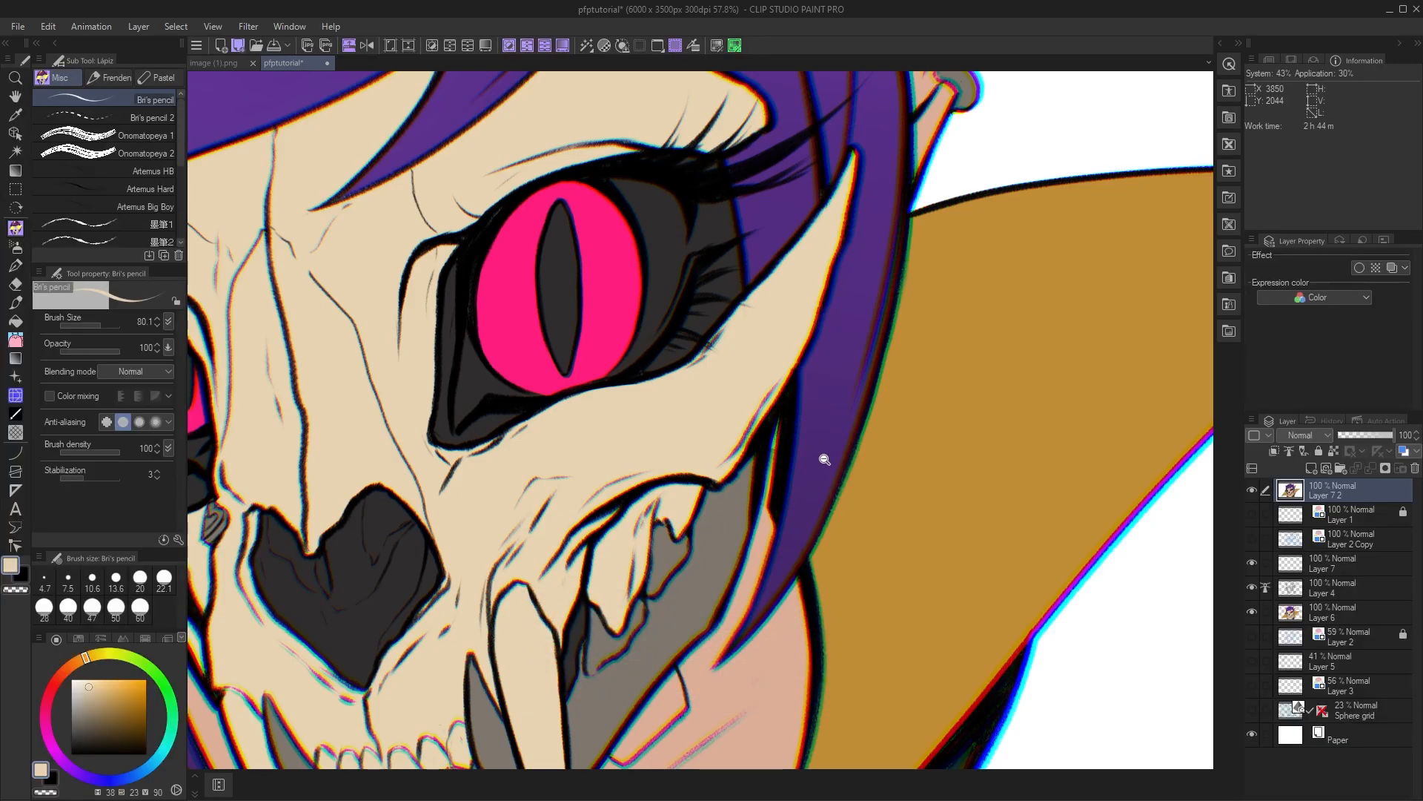
- Undo the last radial chromatic aberration applied to the merged layer
scroll(823, 456, "down", 2)
left_click_drag(839, 467, 917, 421)
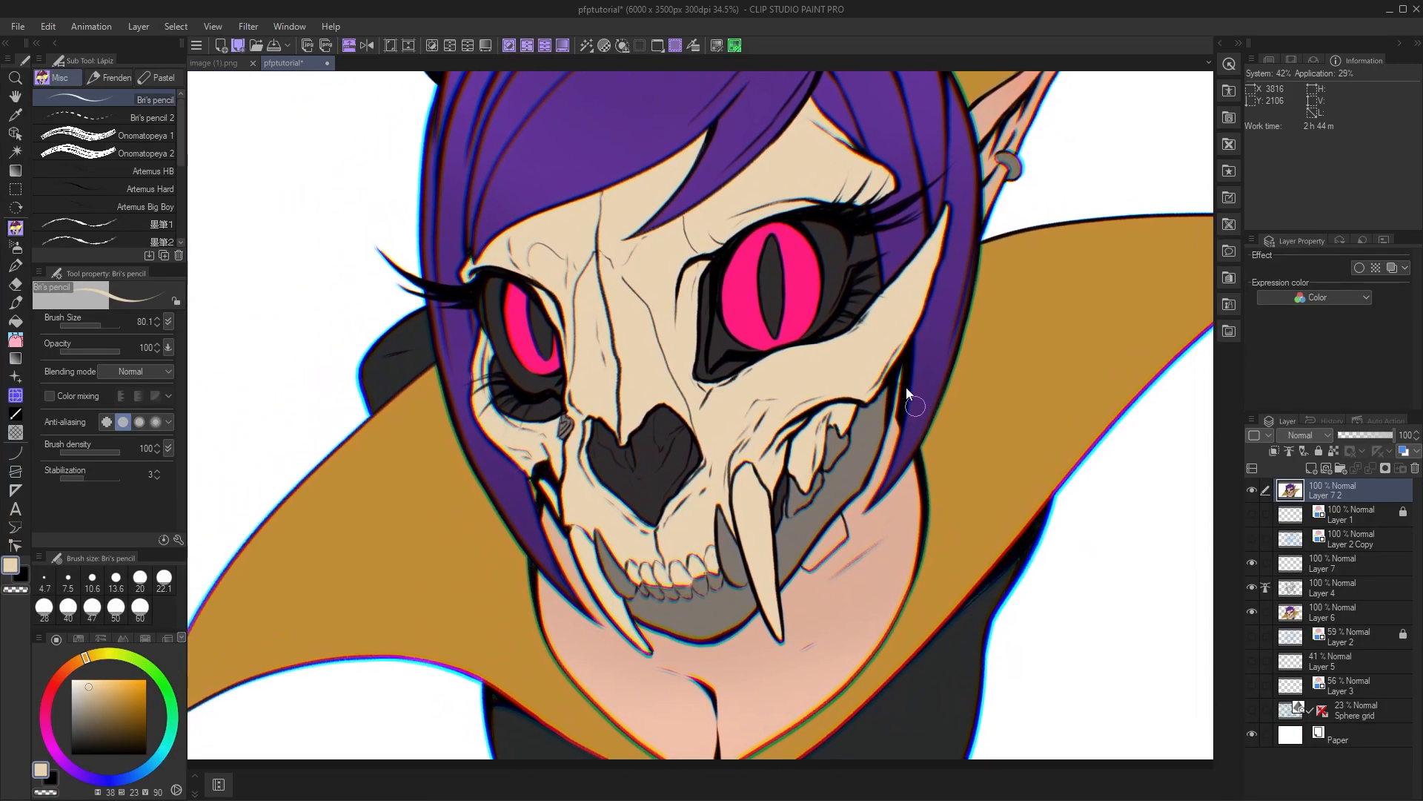
key("ctrl+z")
- Try chromatic aberration on the merged layer in Lateral (use Angle) mode with an intensity of 33 and an angle of -12
left_click(736, 45)
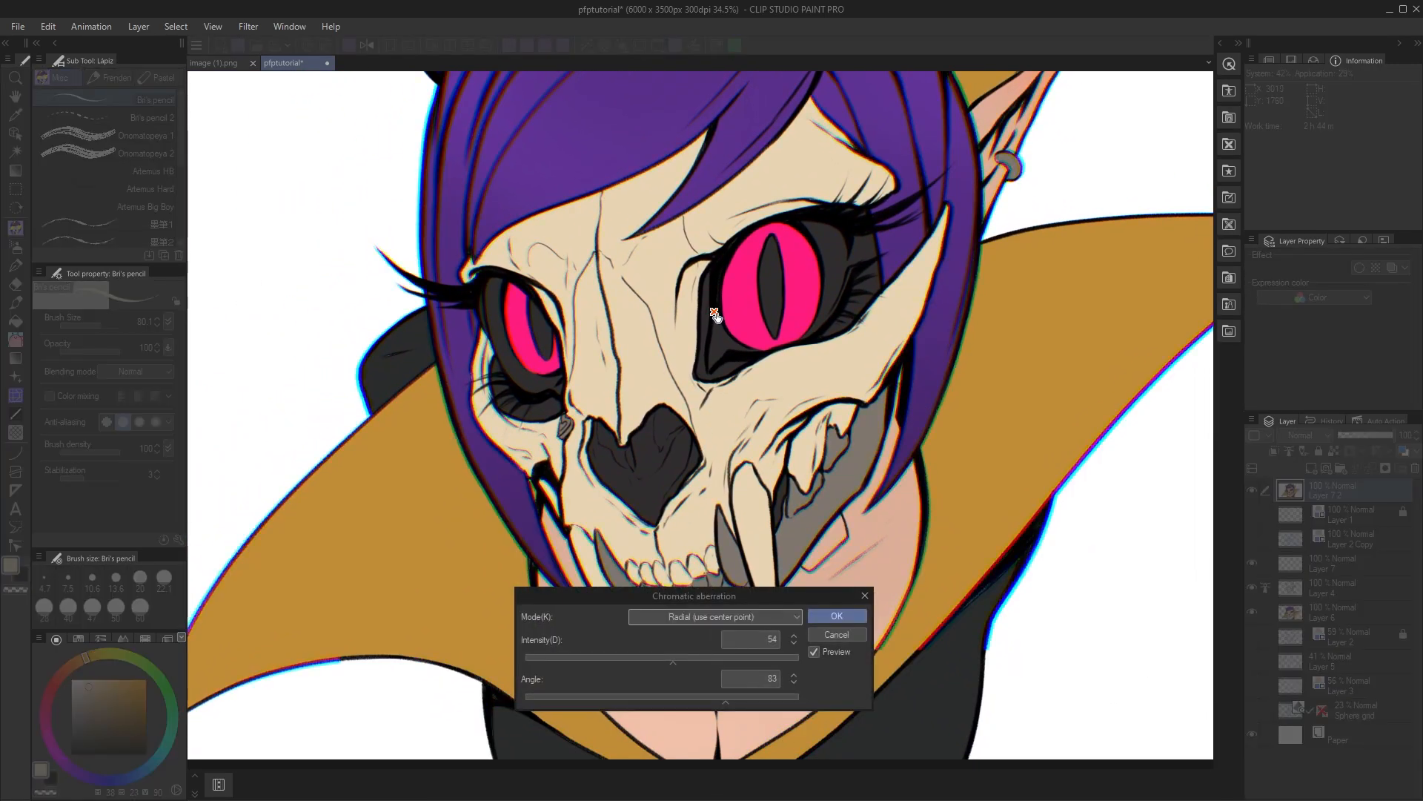
left_click_drag(839, 460, 724, 347)
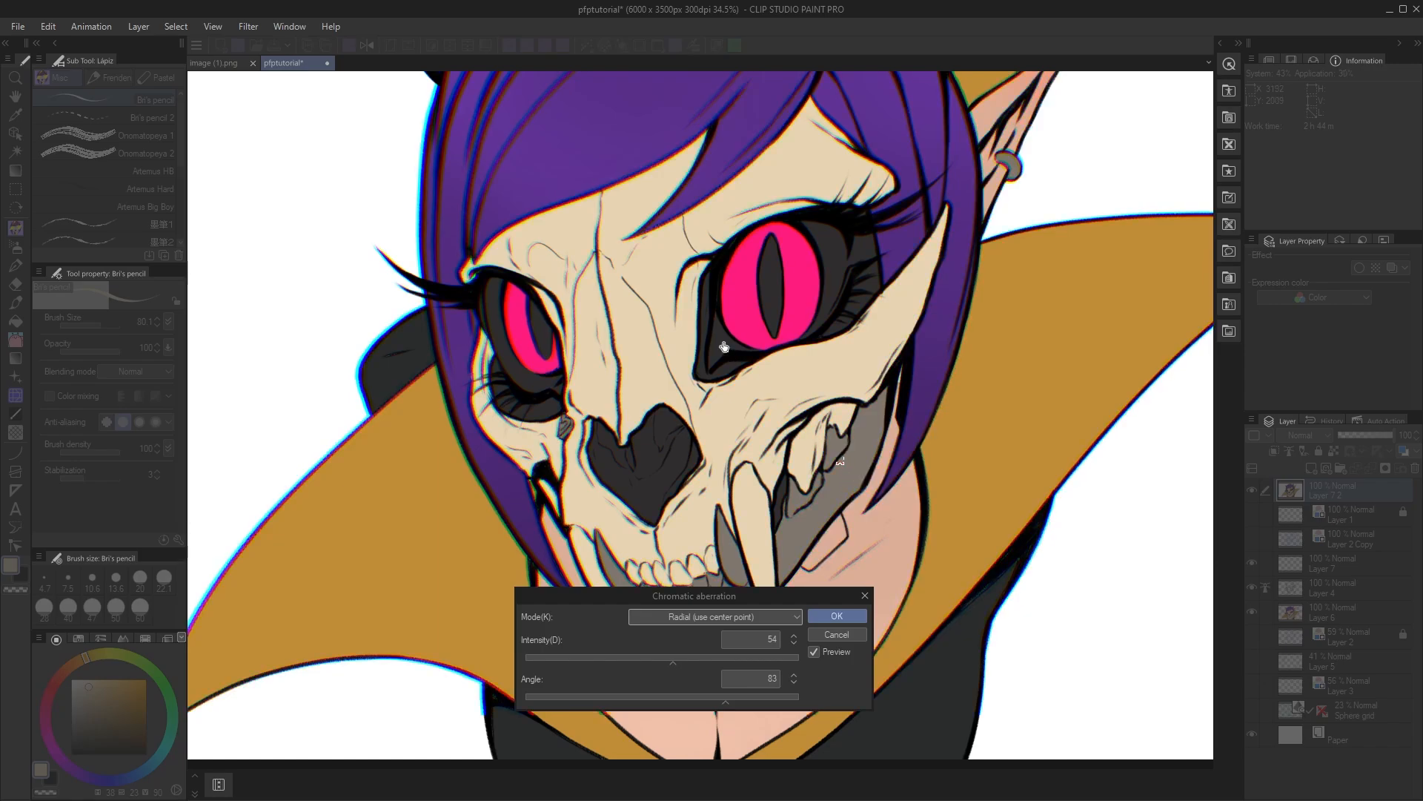
left_click(709, 616)
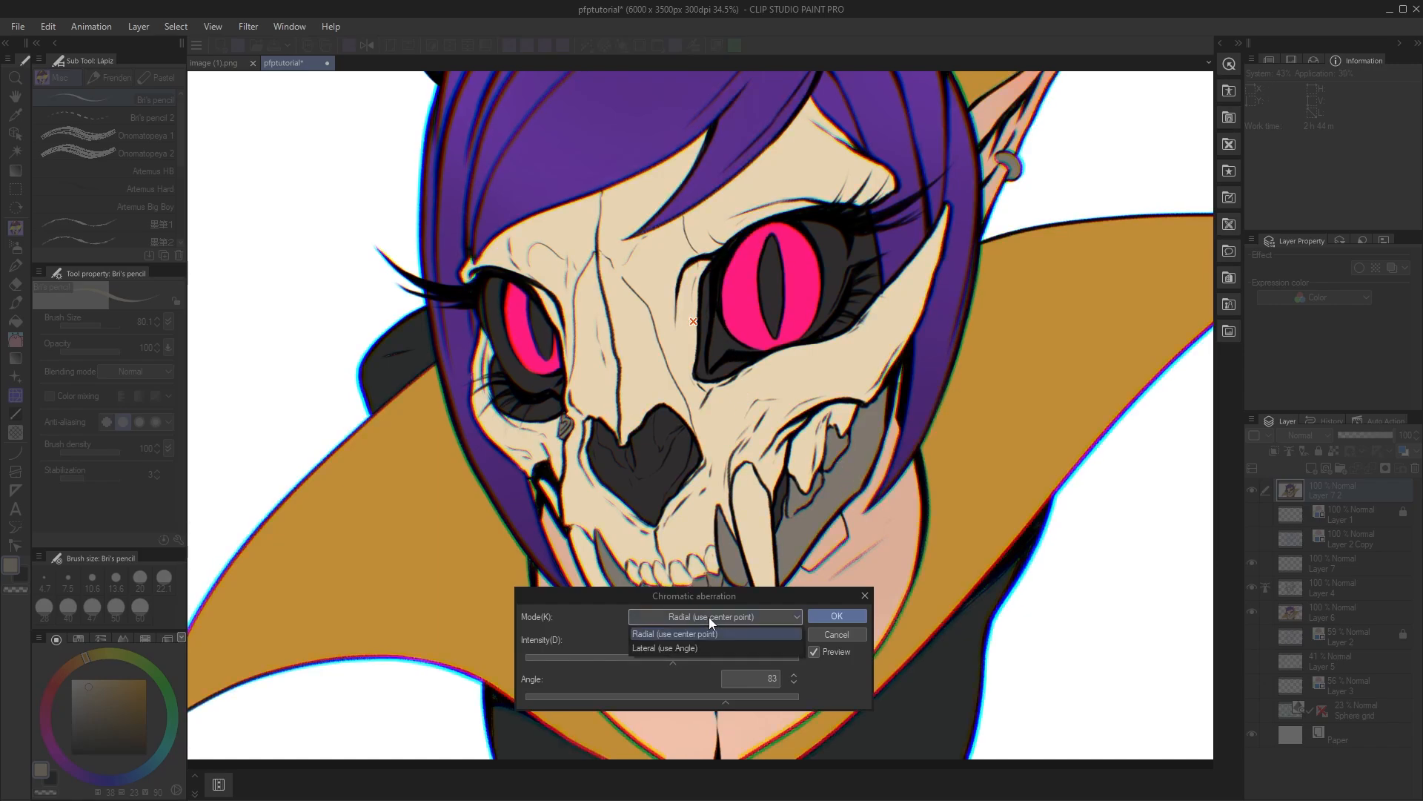
left_click(682, 643)
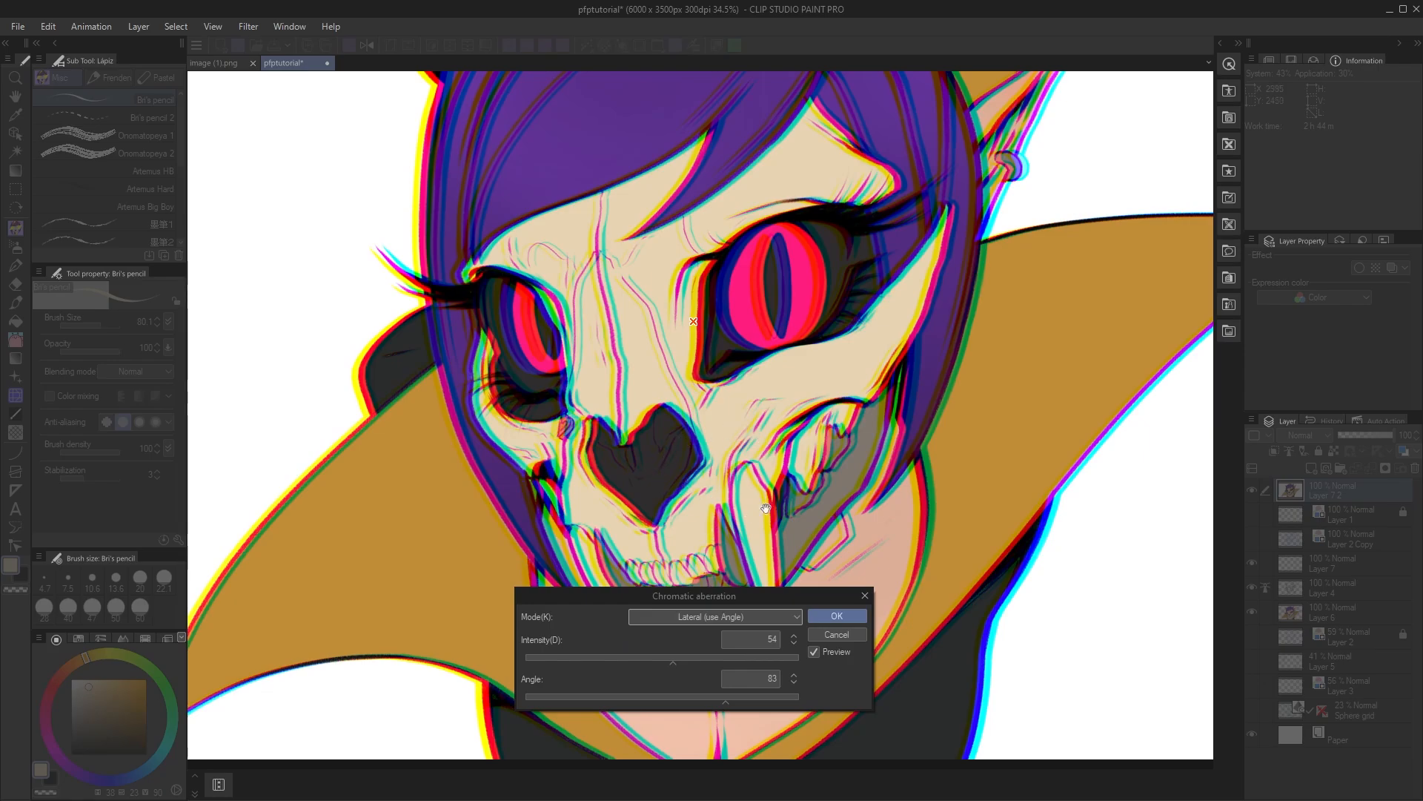
left_click_drag(673, 657, 601, 664)
left_click(653, 696)
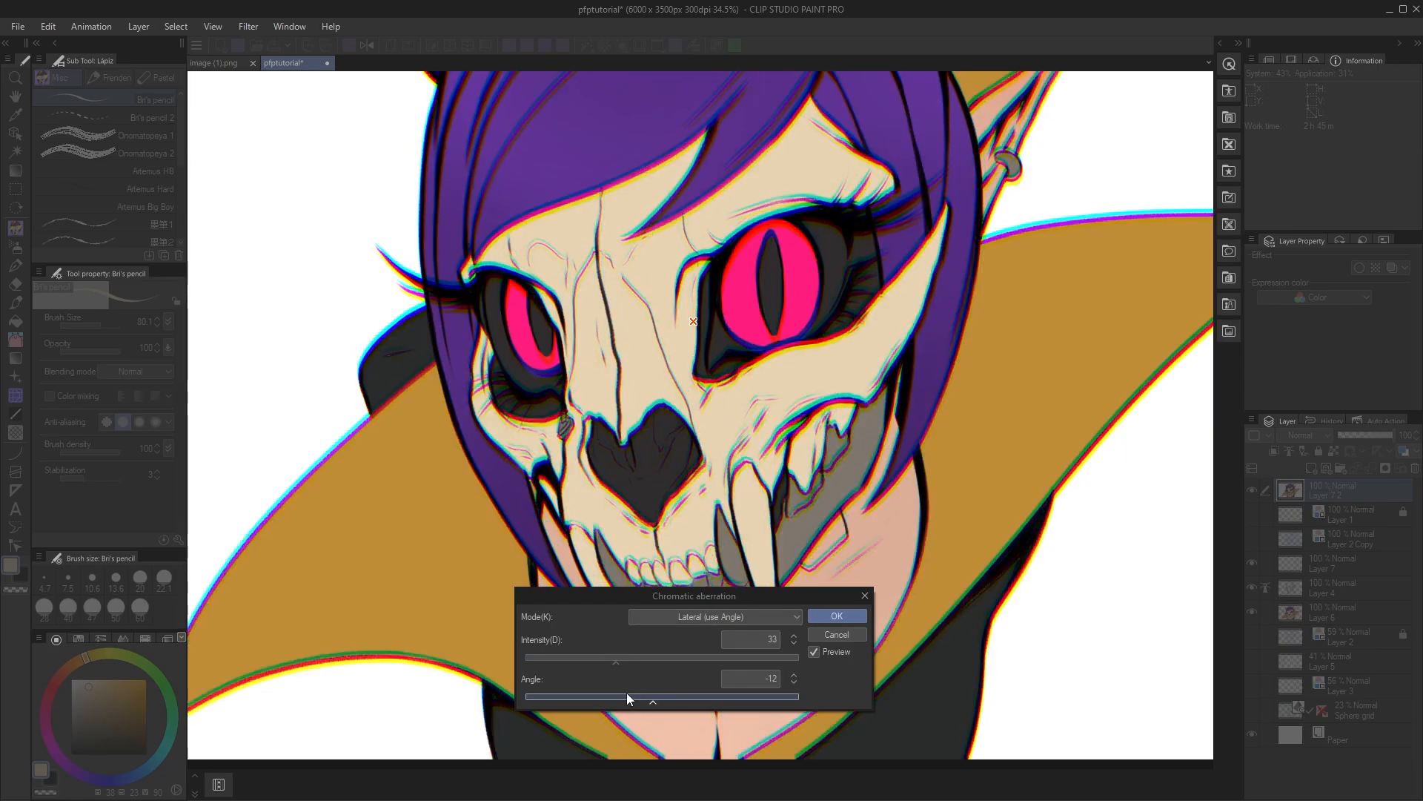
left_click(824, 630)
- Apply the Noise filter to the merged layer in Color mode with a strength of 112.30
left_click_drag(814, 446, 757, 443)
left_click(717, 46)
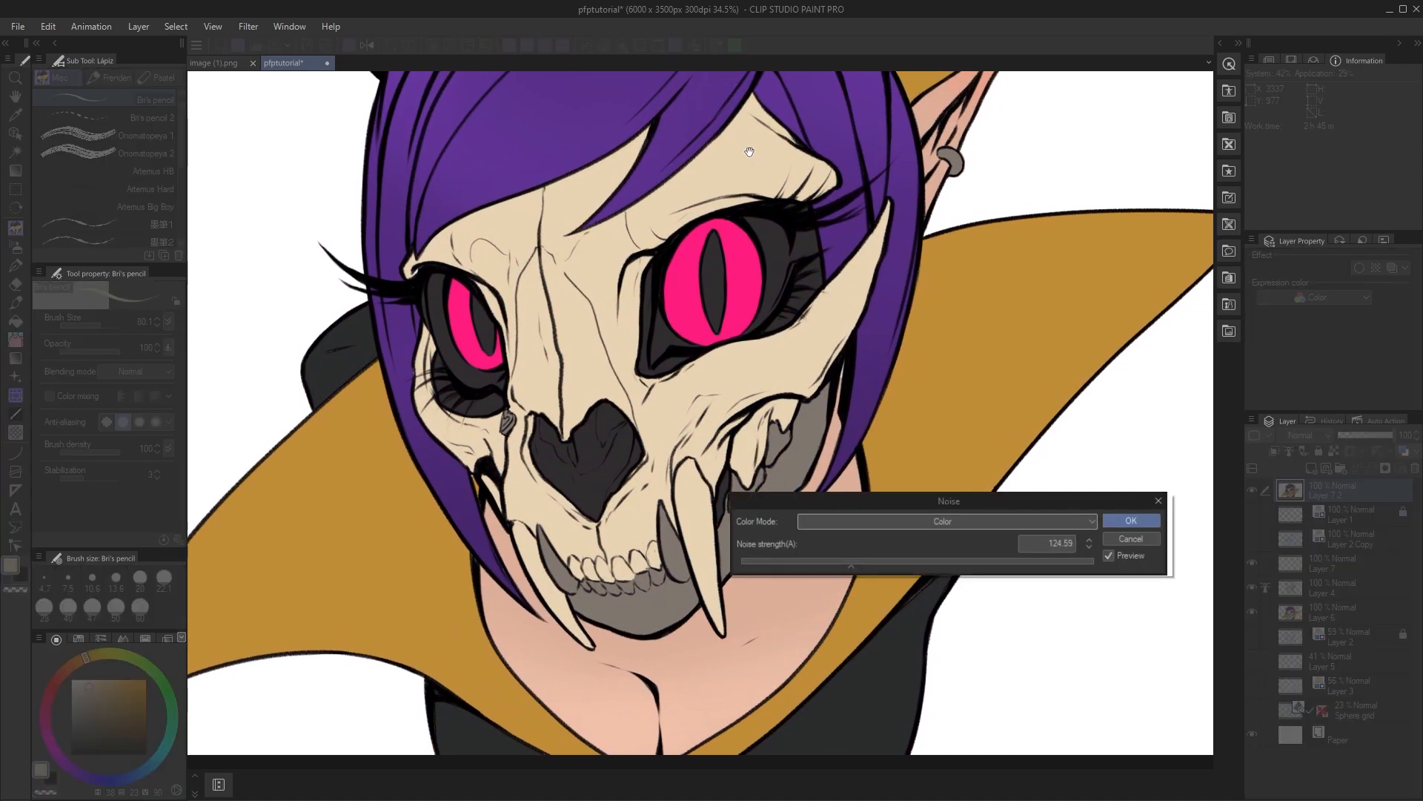
left_click_drag(911, 495, 834, 347)
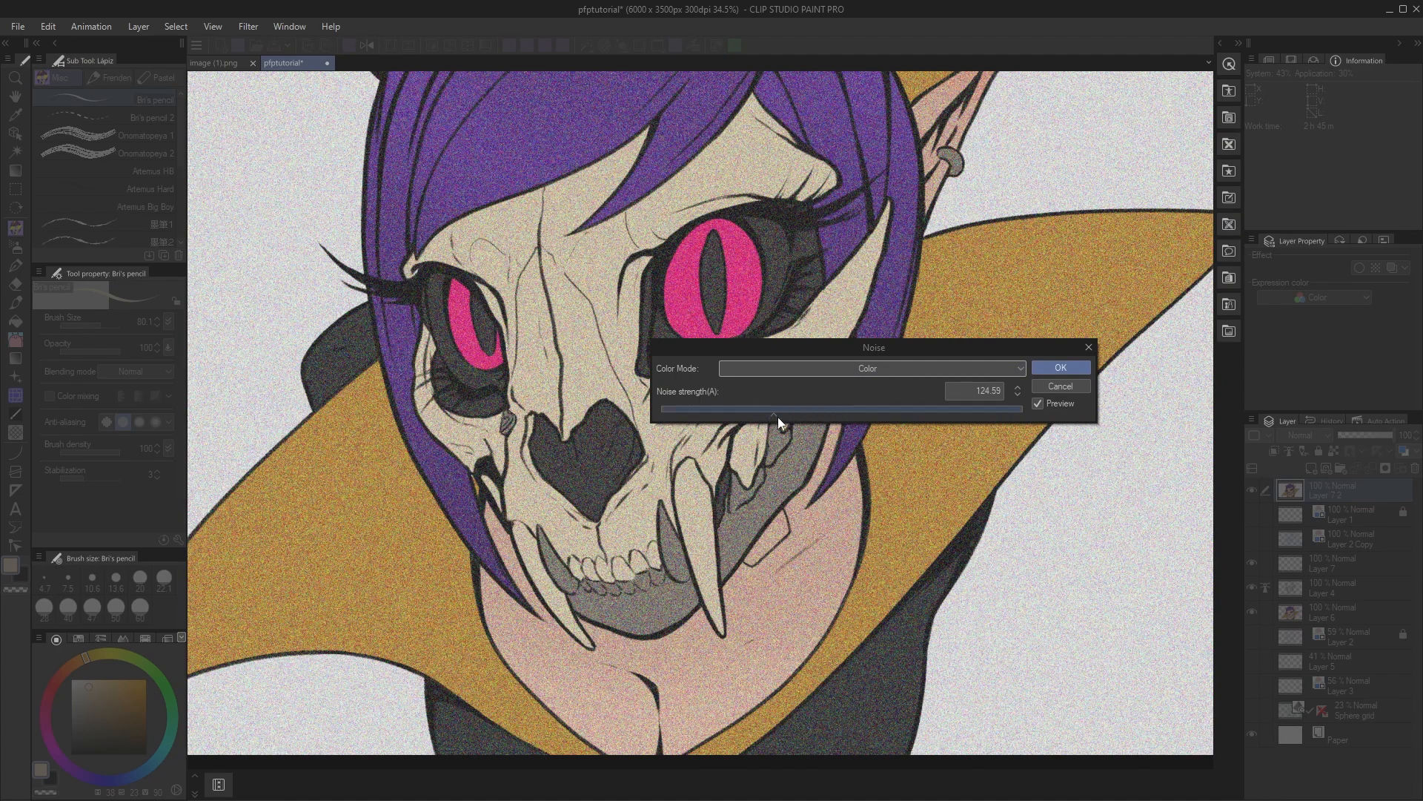
left_click_drag(776, 417, 762, 407)
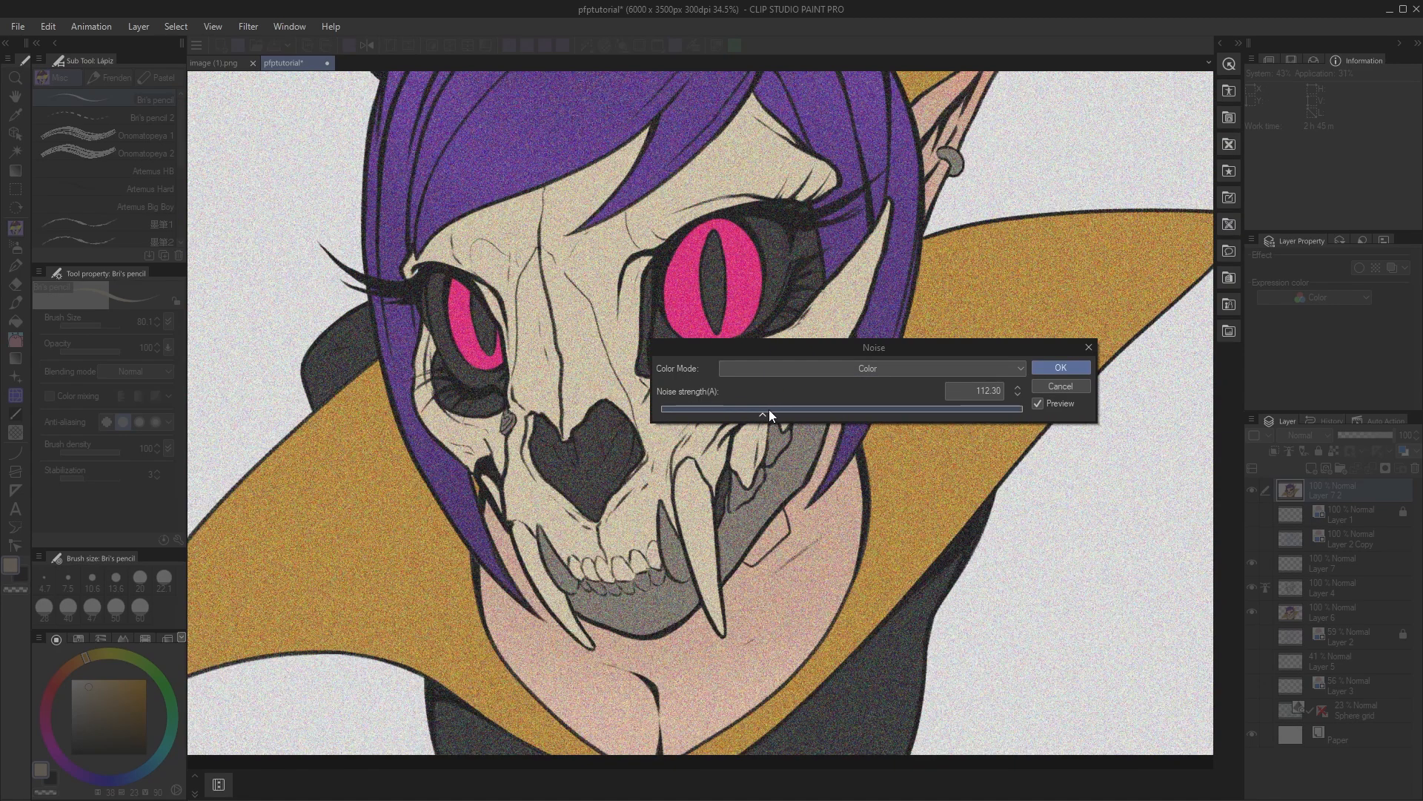
left_click(1060, 371)
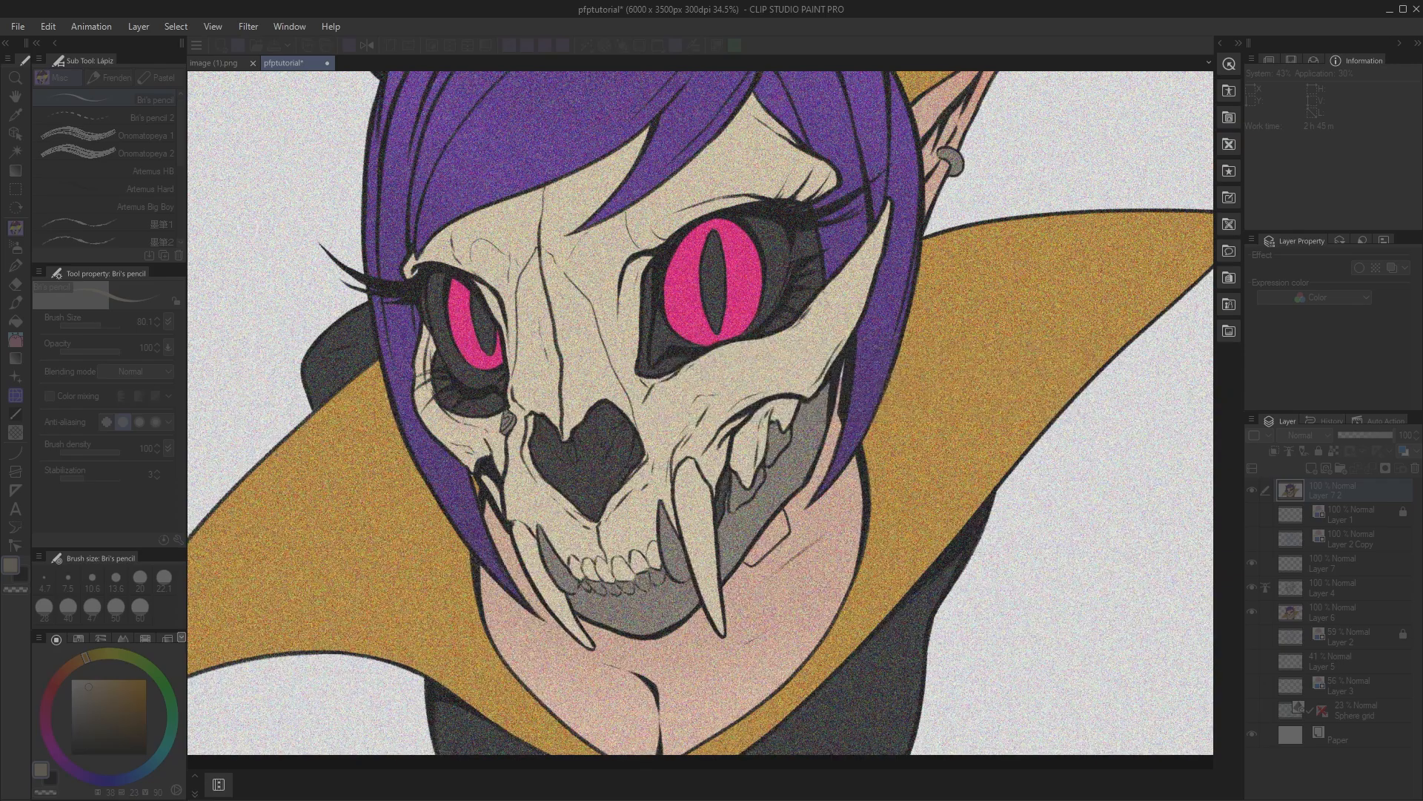
- Set the noisy merged layer's blending mode to Overlay and lower its opacity to 13%
left_click_drag(731, 425, 738, 493)
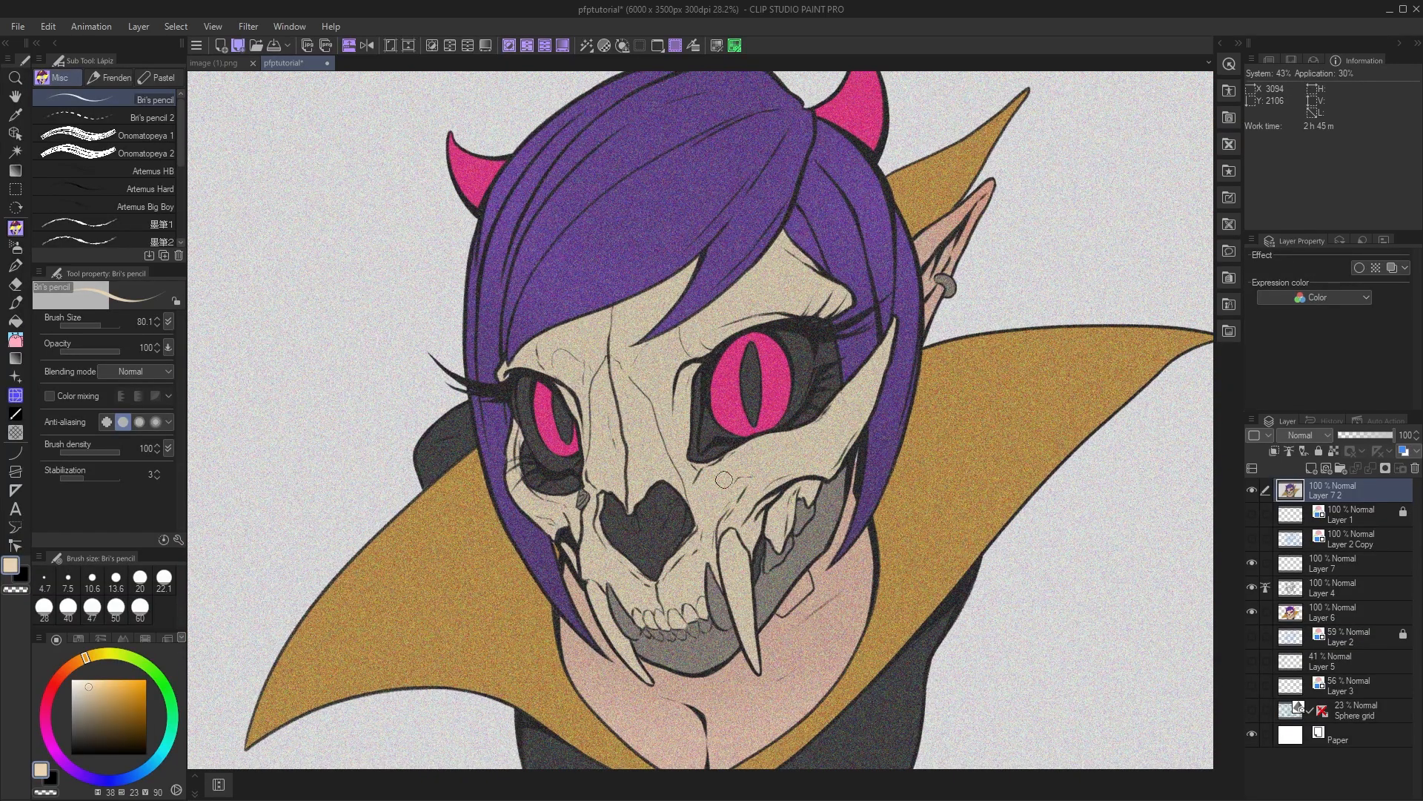
scroll(724, 480, "up", 3)
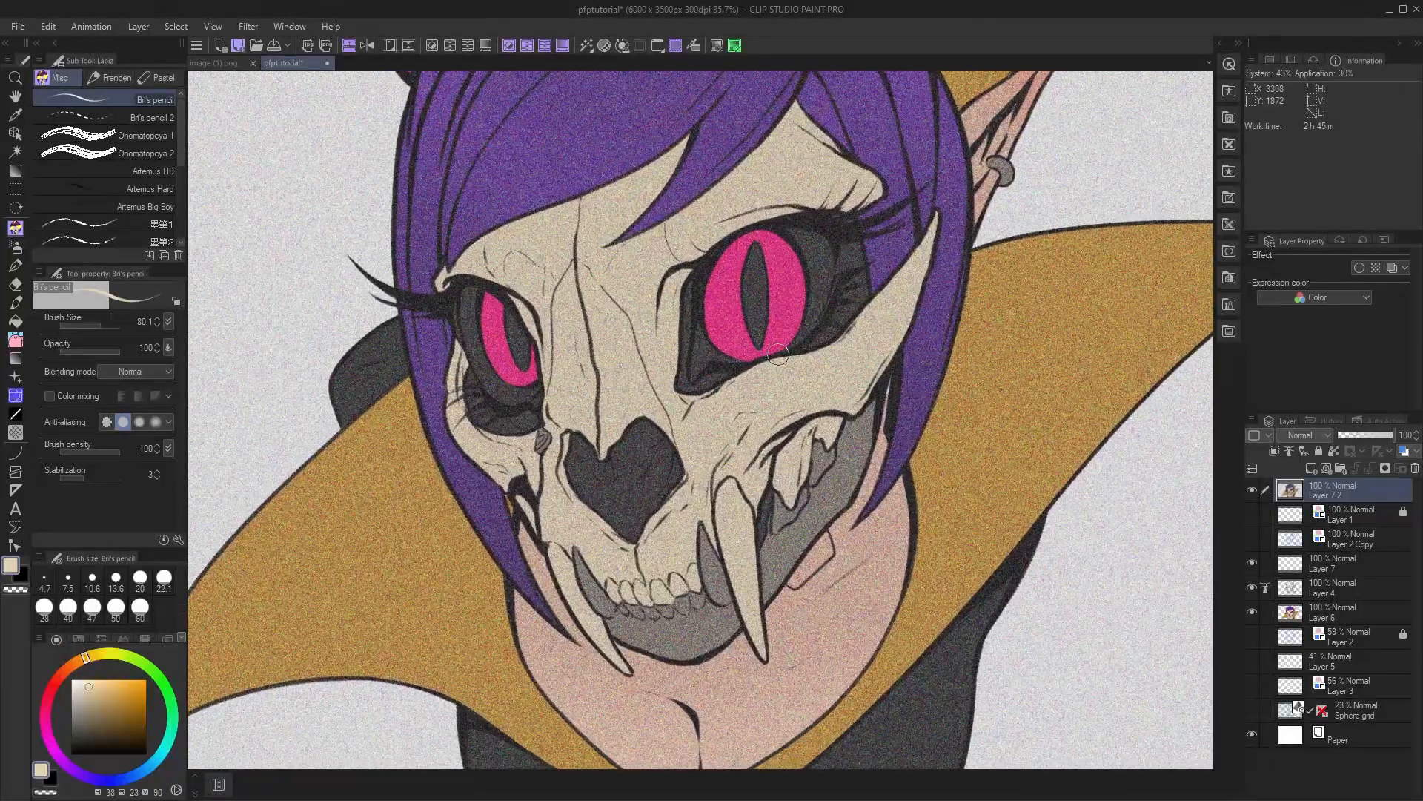
left_click(1322, 564)
left_click(1299, 498)
right_click(1301, 518)
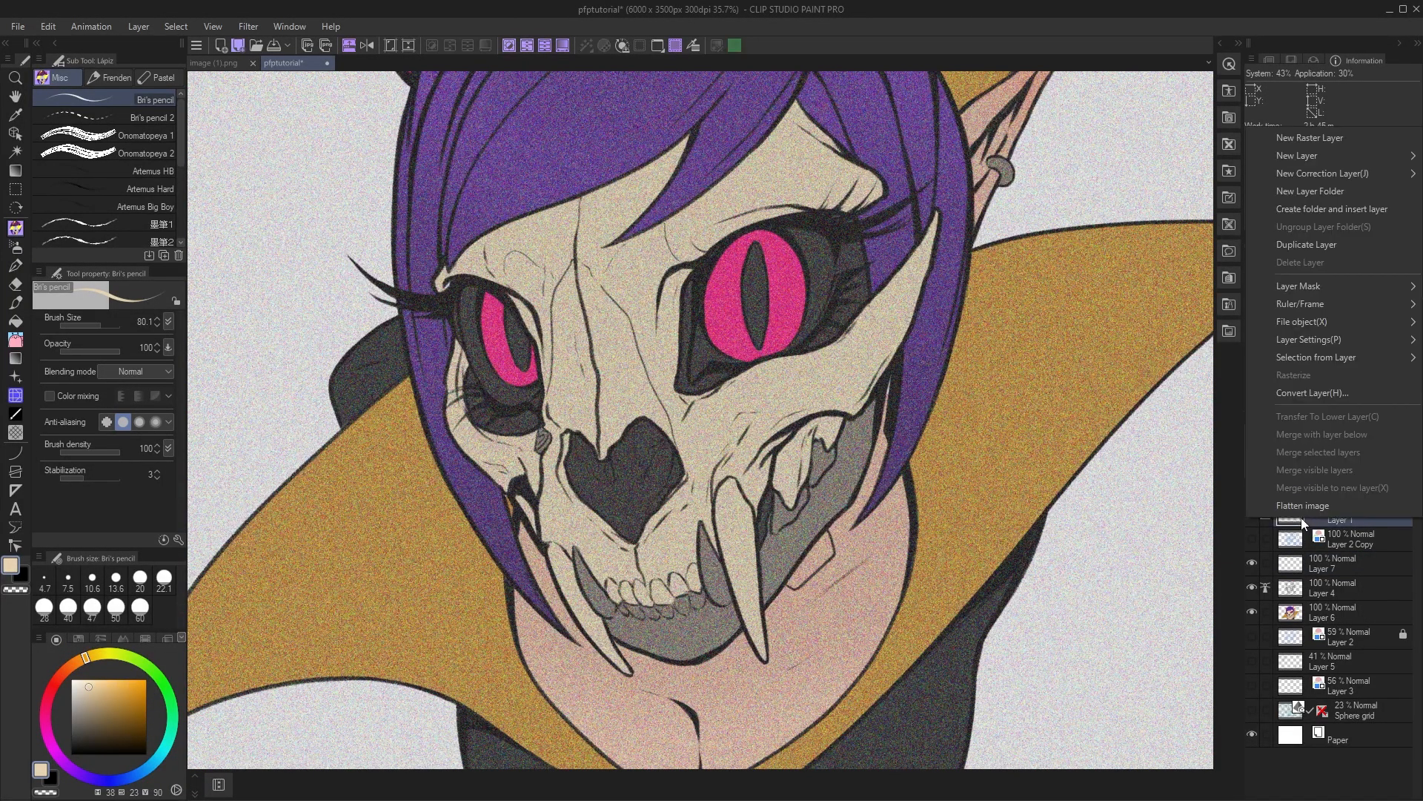
left_click(1290, 522)
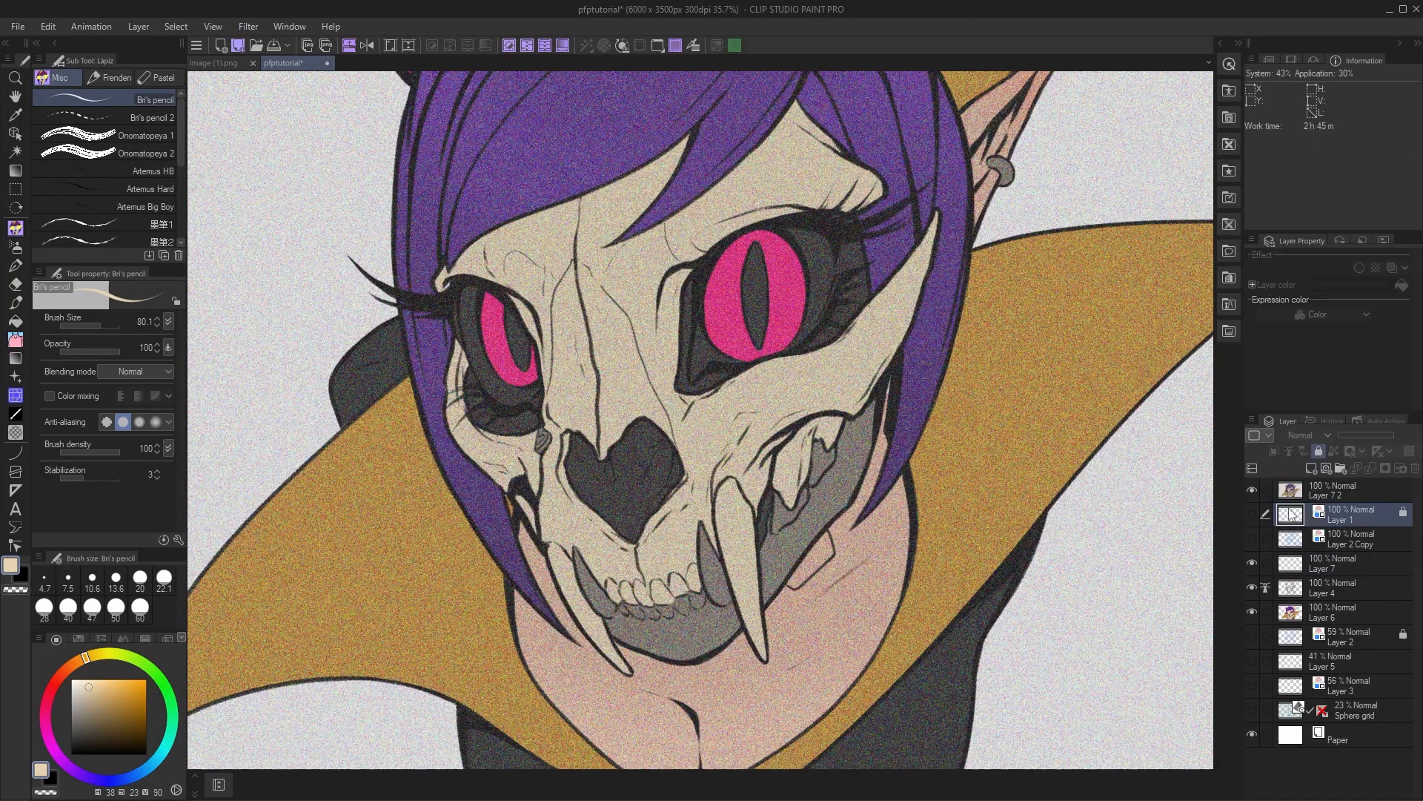
left_click(1298, 496)
left_click_drag(1075, 445, 1060, 460)
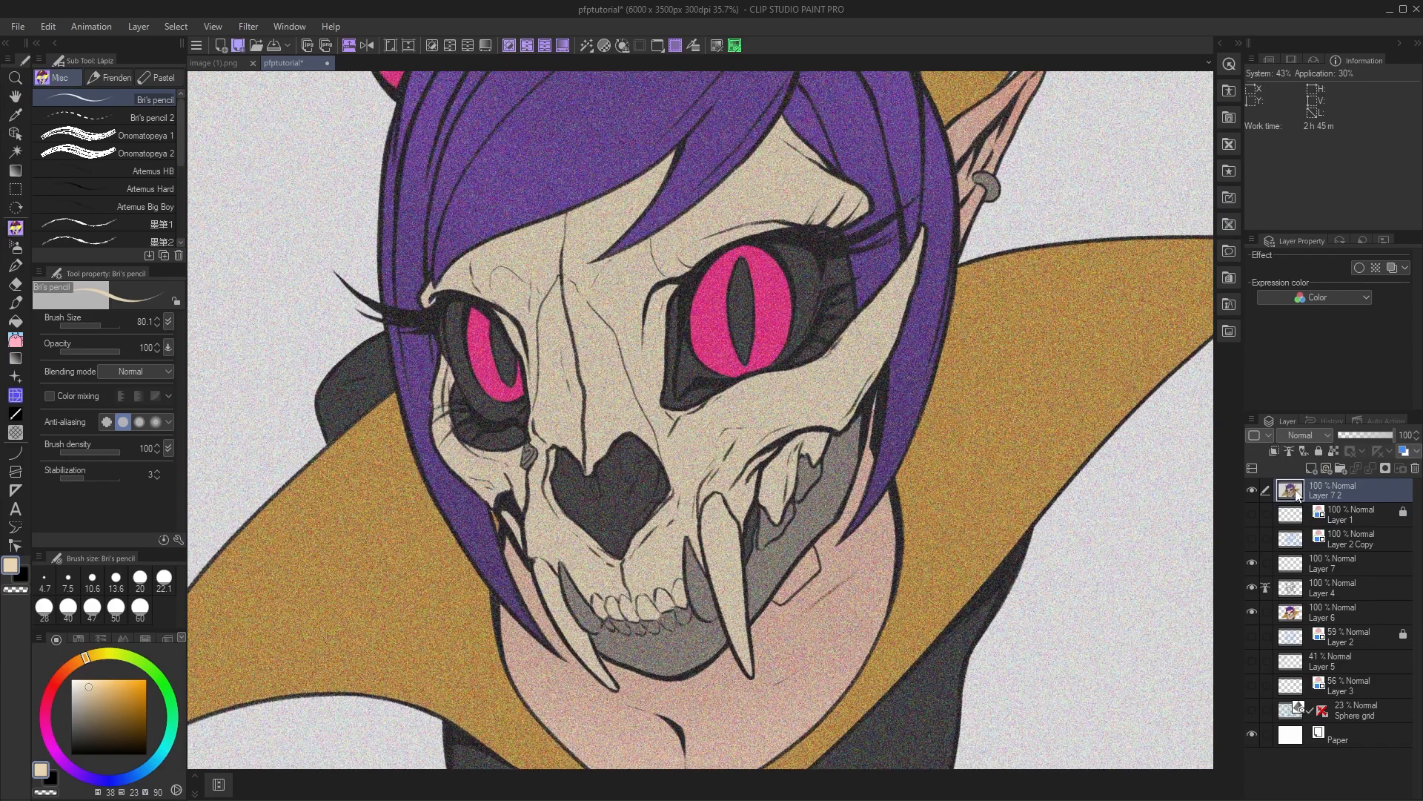
left_click(1305, 437)
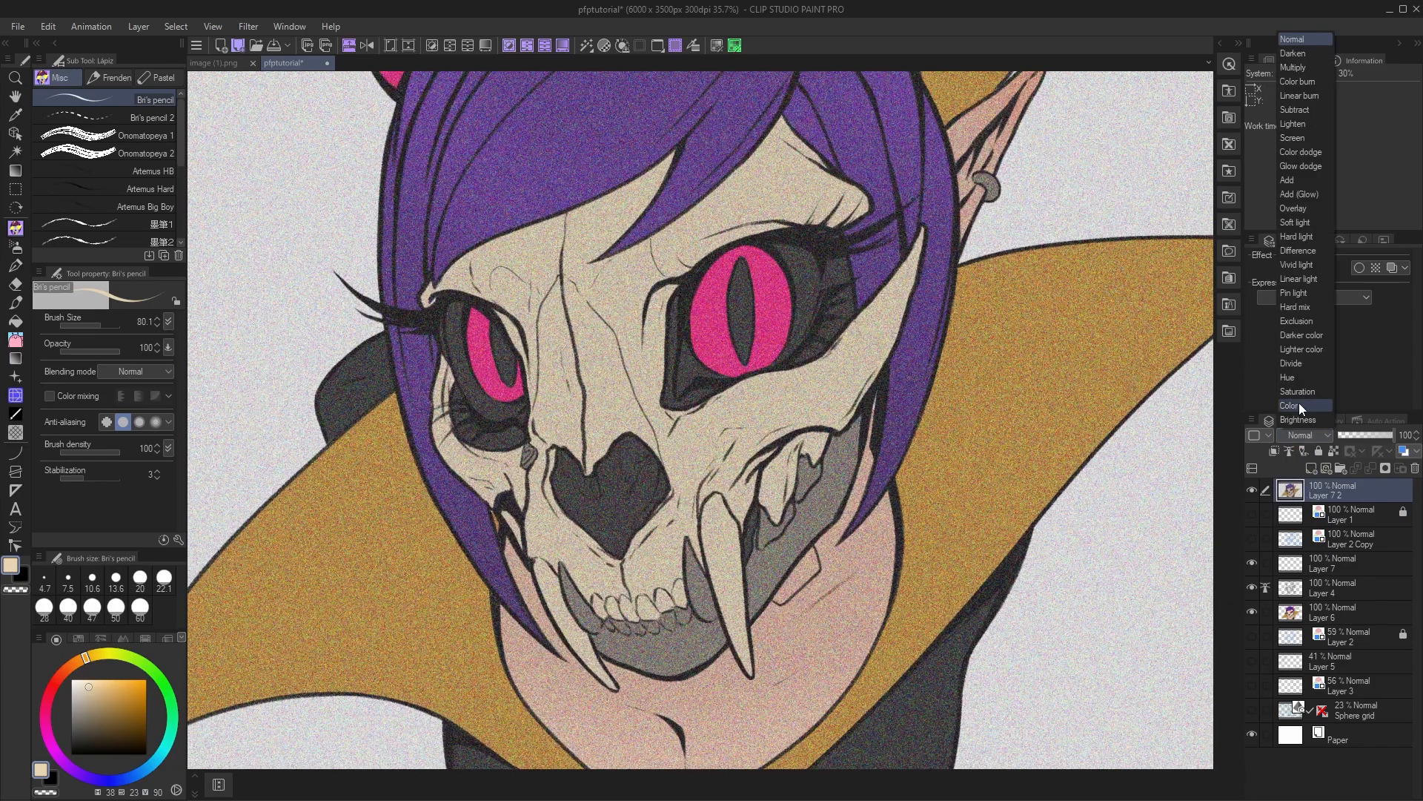
left_click(1301, 211)
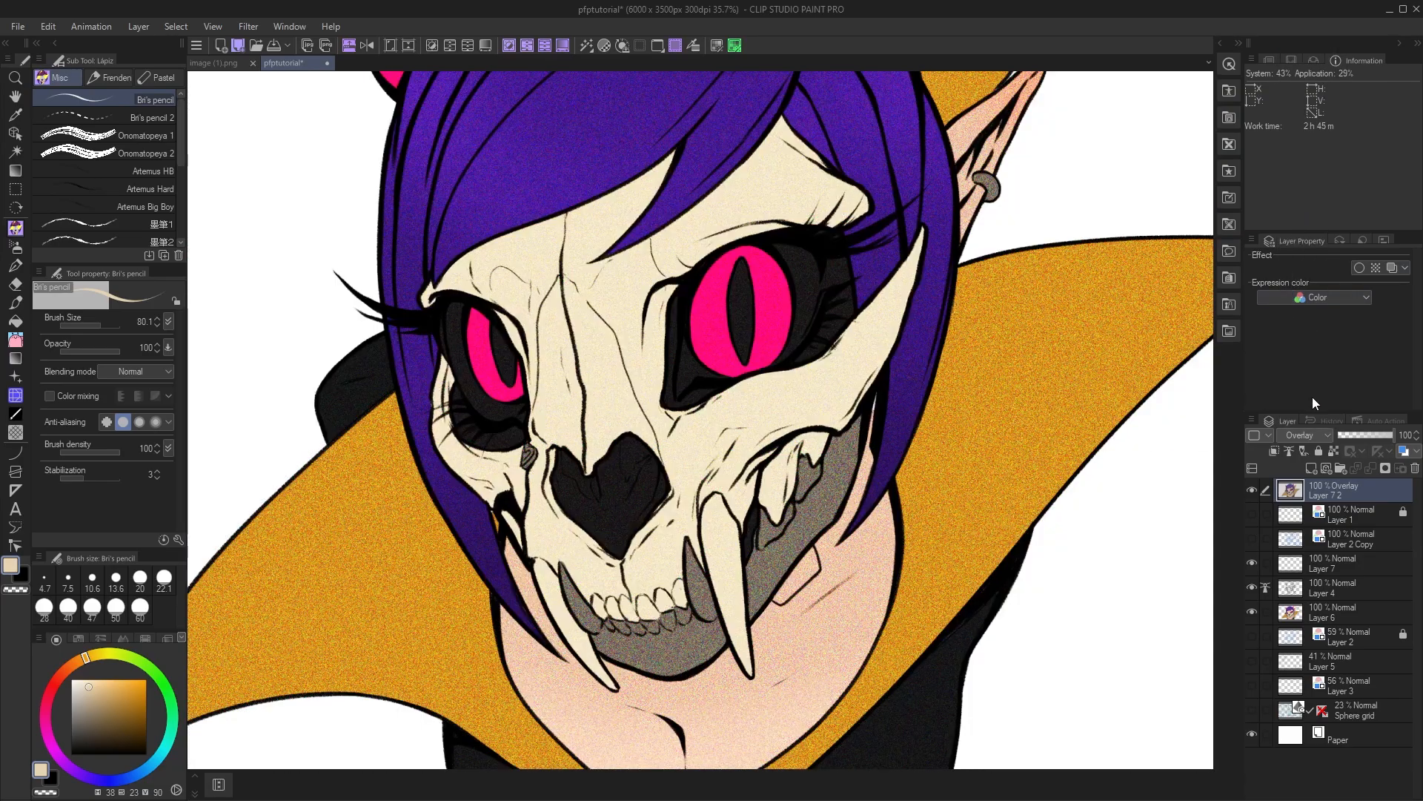
left_click_drag(1349, 440, 1344, 440)
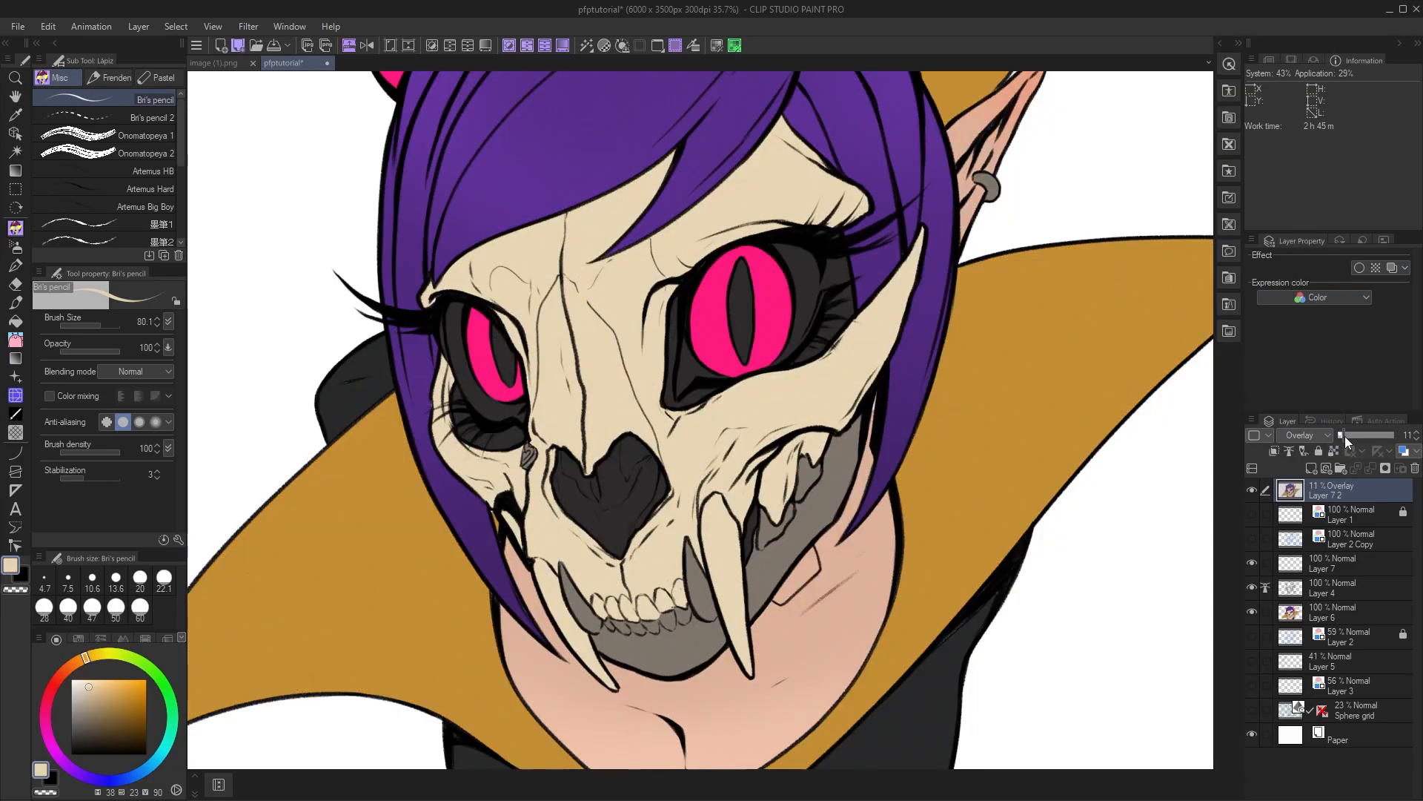
- Check the grain up close on the skull and collar and raise the overlay layer's opacity to 33%
scroll(700, 420, "up", 5)
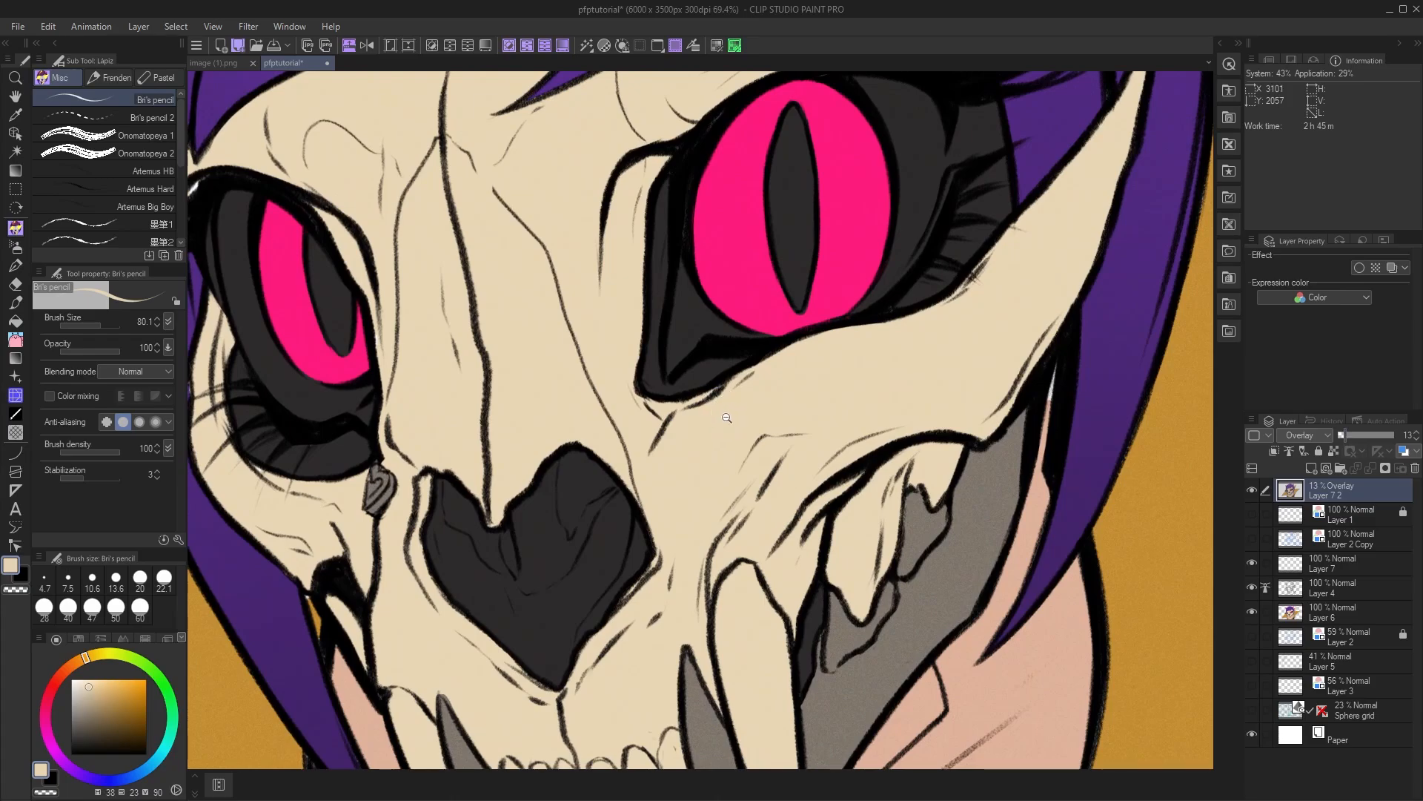
left_click_drag(727, 417, 846, 333)
left_click_drag(584, 478, 656, 455)
scroll(630, 451, "up", 2)
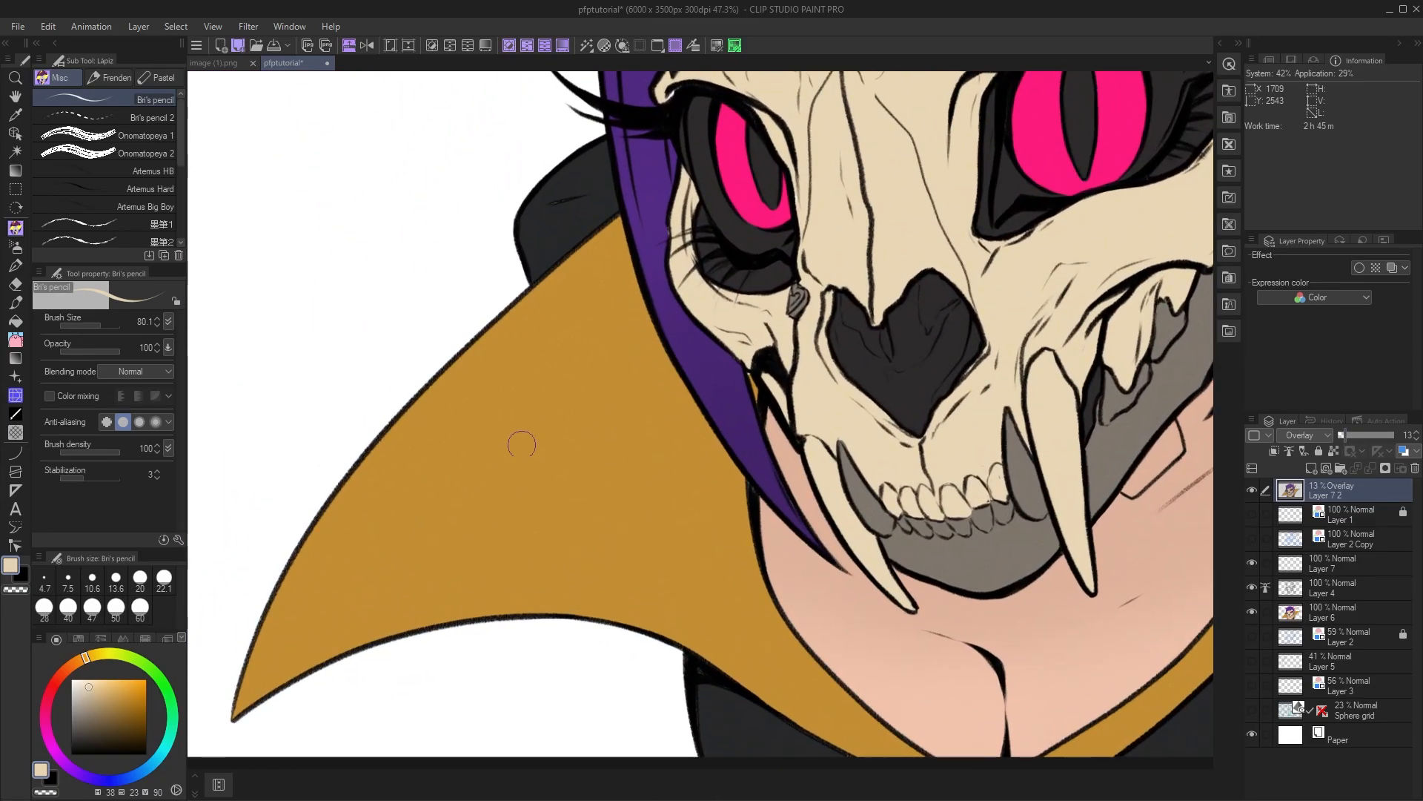
scroll(541, 442, "up", 2)
scroll(561, 451, "down", 1)
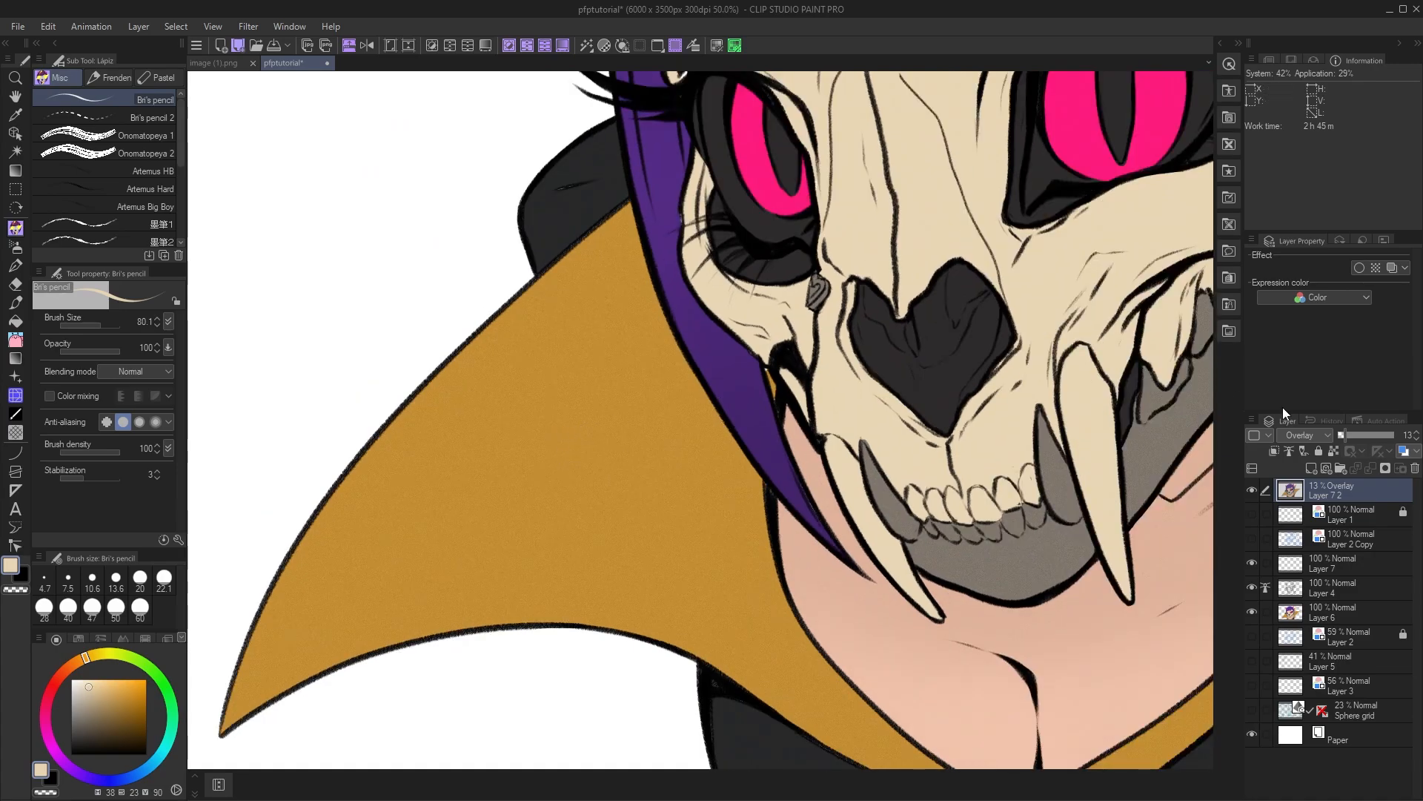
left_click_drag(771, 437, 723, 476)
scroll(723, 475, "down", 2)
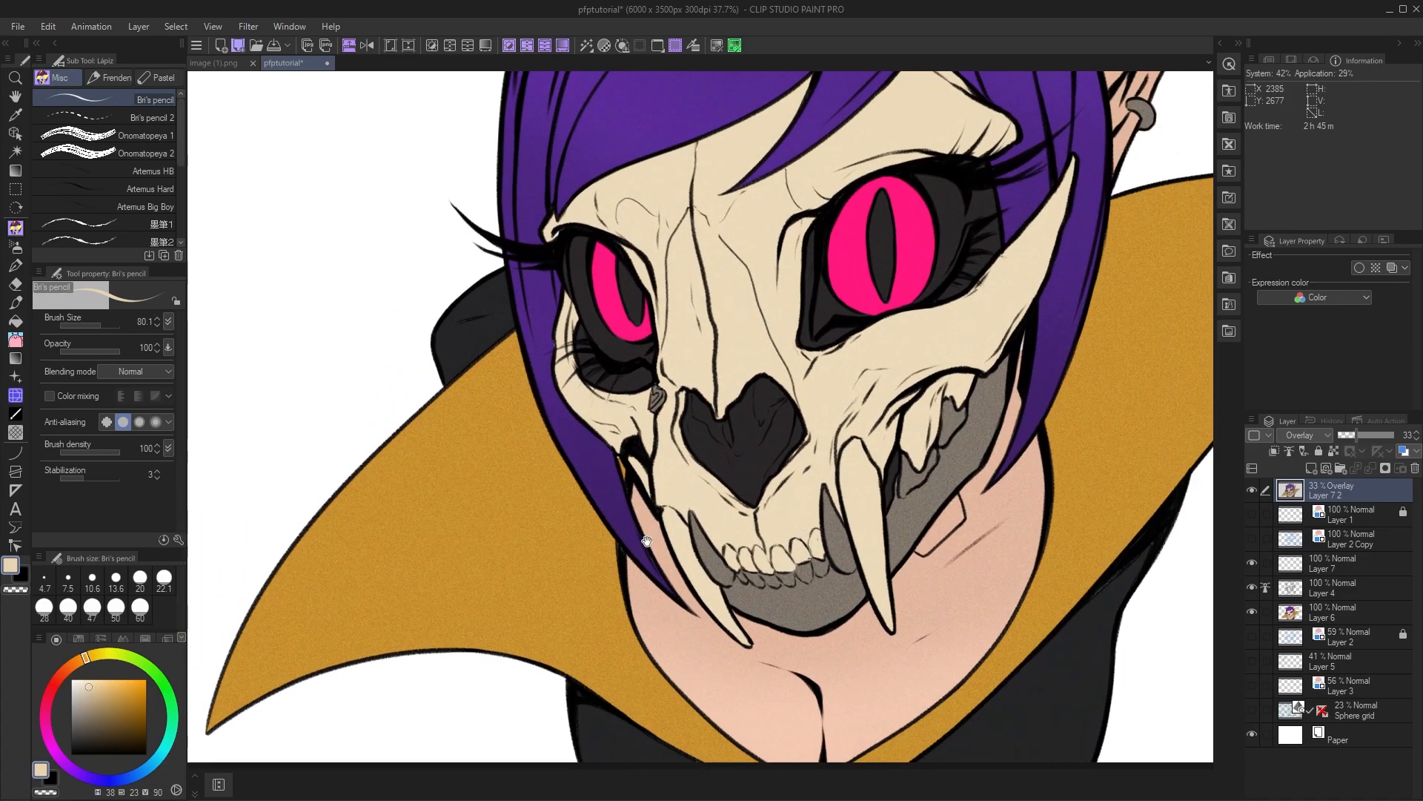
scroll(611, 469, "down", 2)
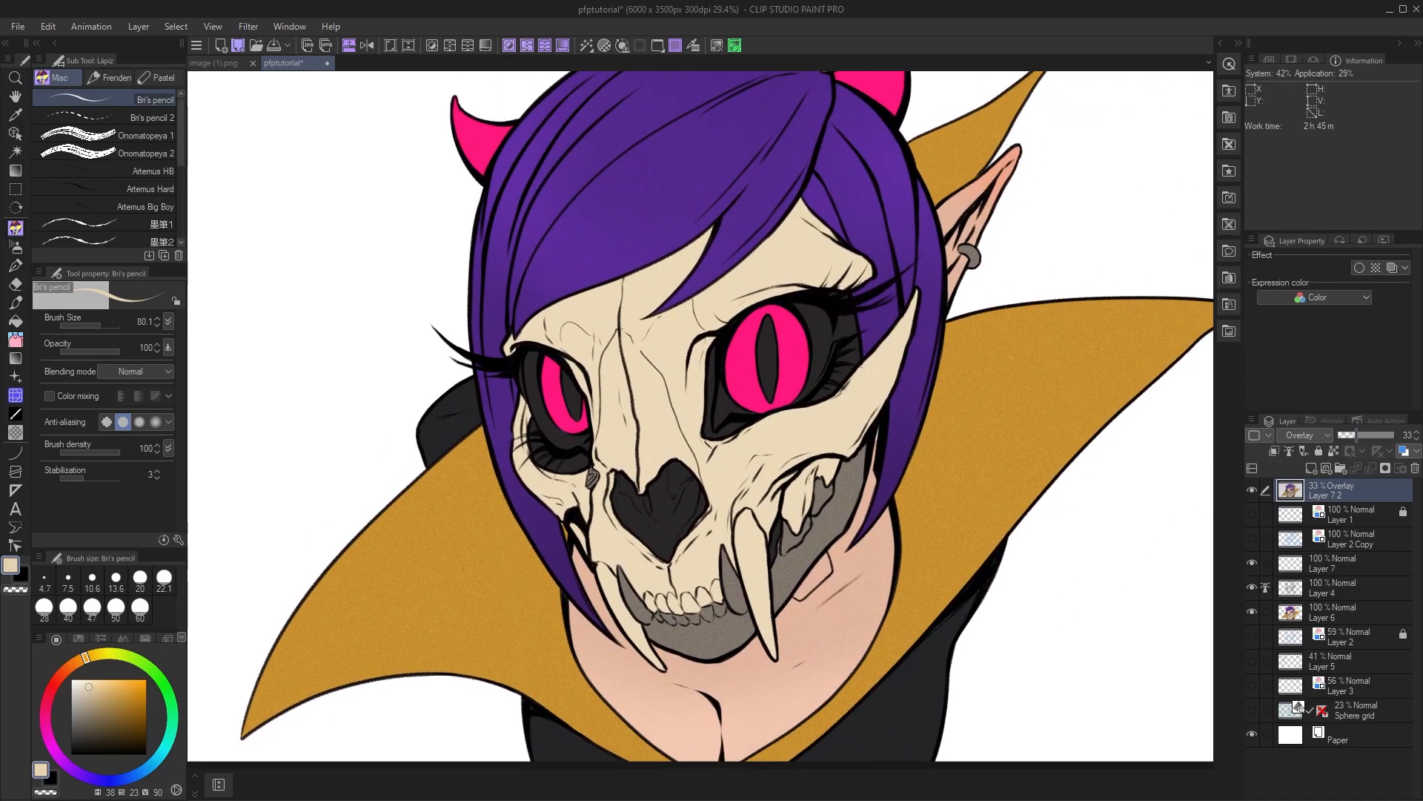
- Examine the New Correction Layer commands, such as Color balance, in the Command Bar Settings
right_click(747, 41)
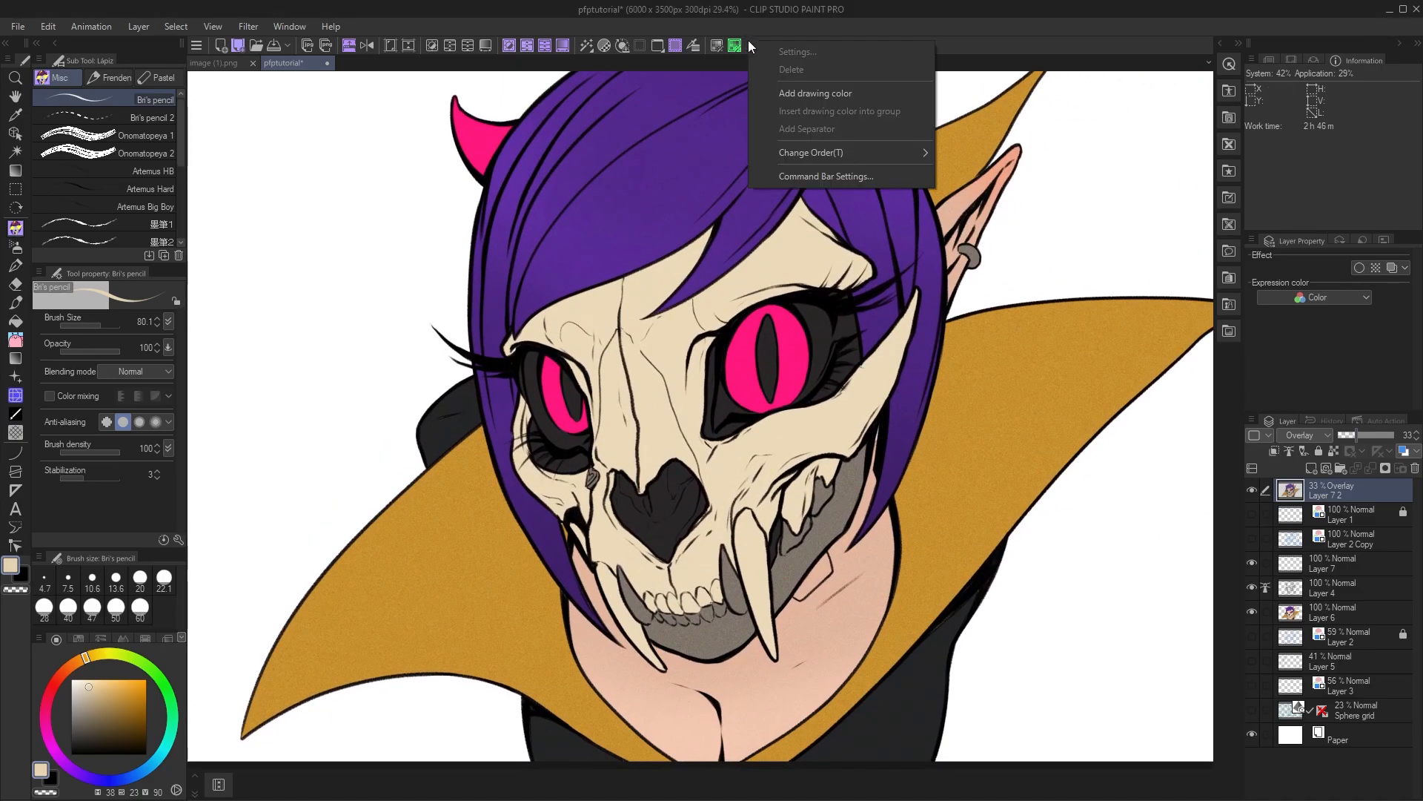
left_click(810, 175)
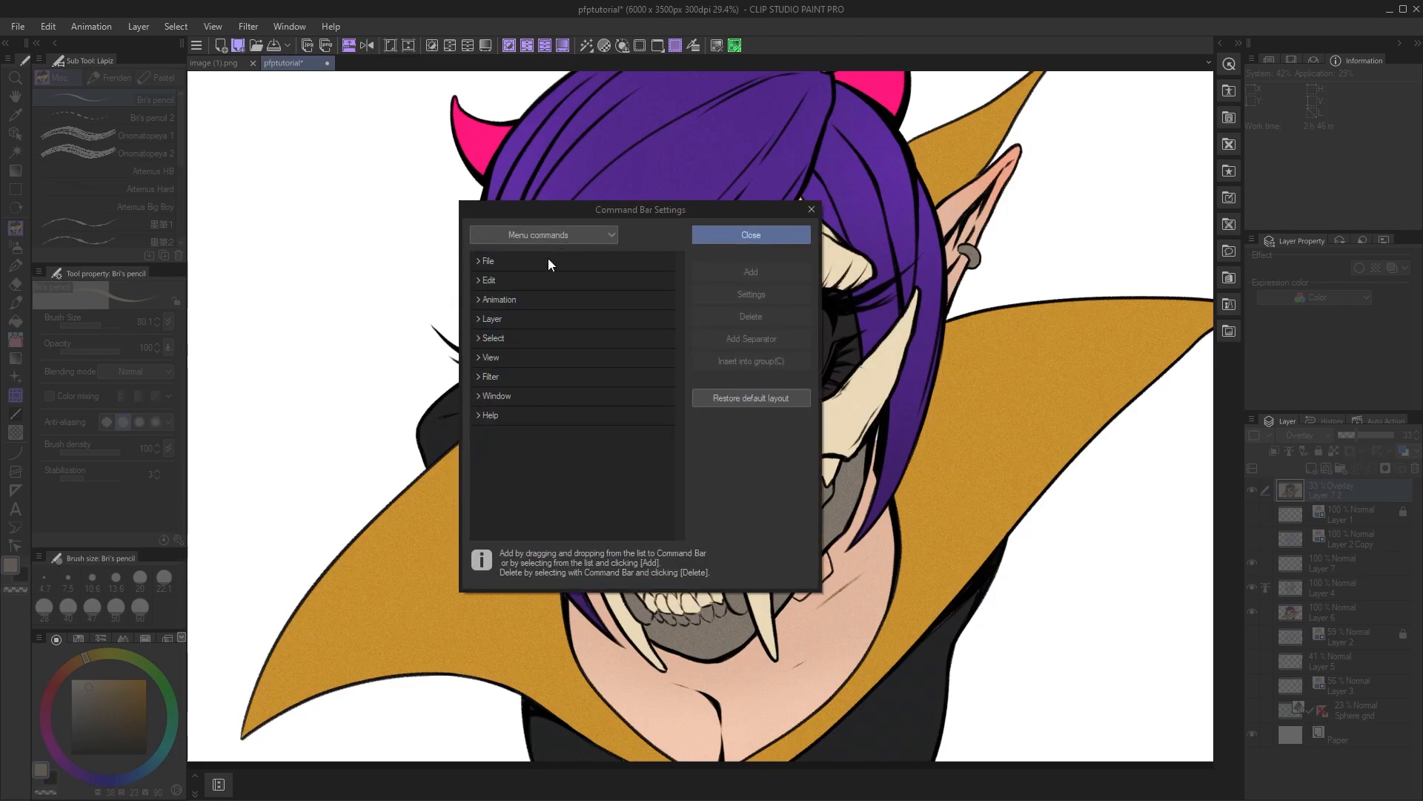
left_click(477, 336)
left_click(485, 338)
left_click(477, 321)
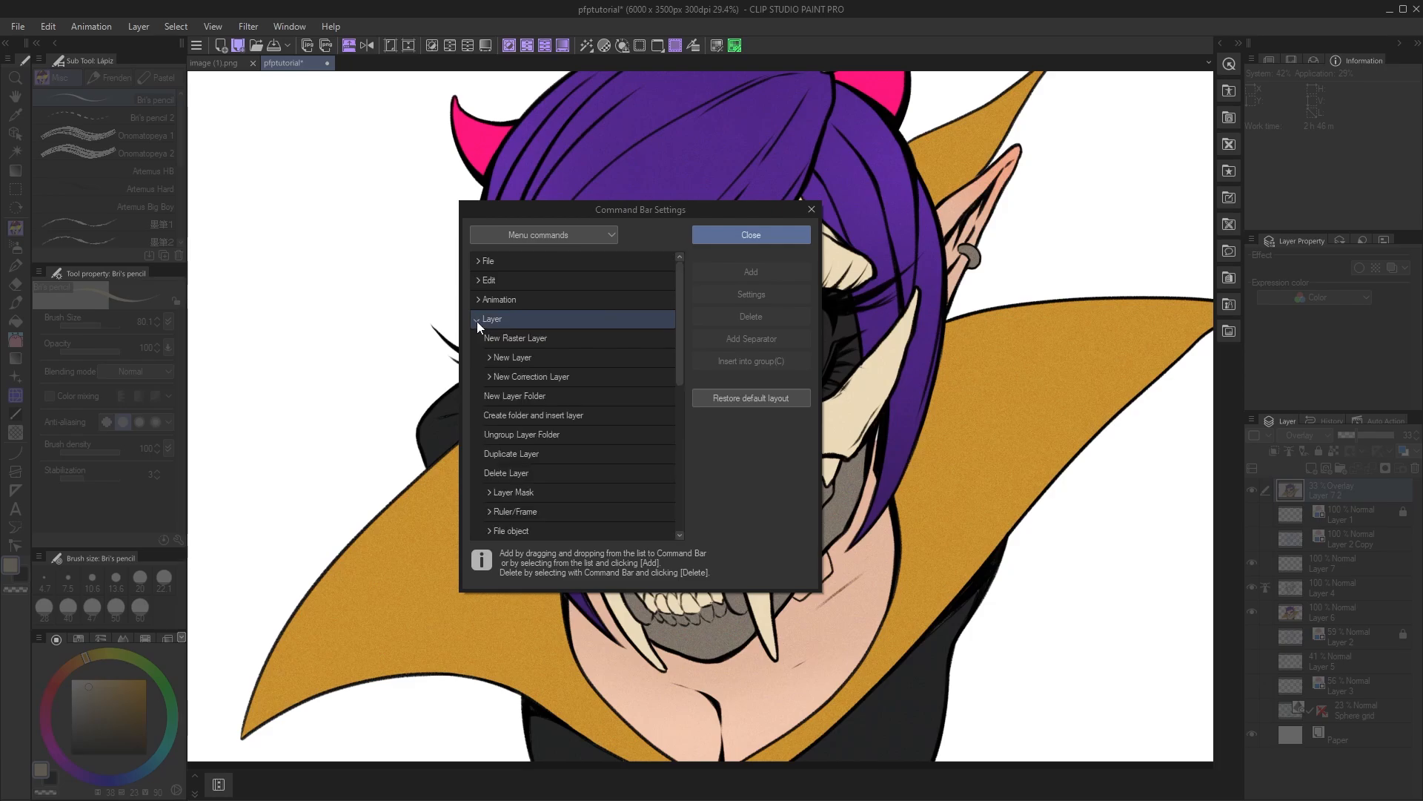
left_click(486, 376)
scroll(528, 430, "down", 2)
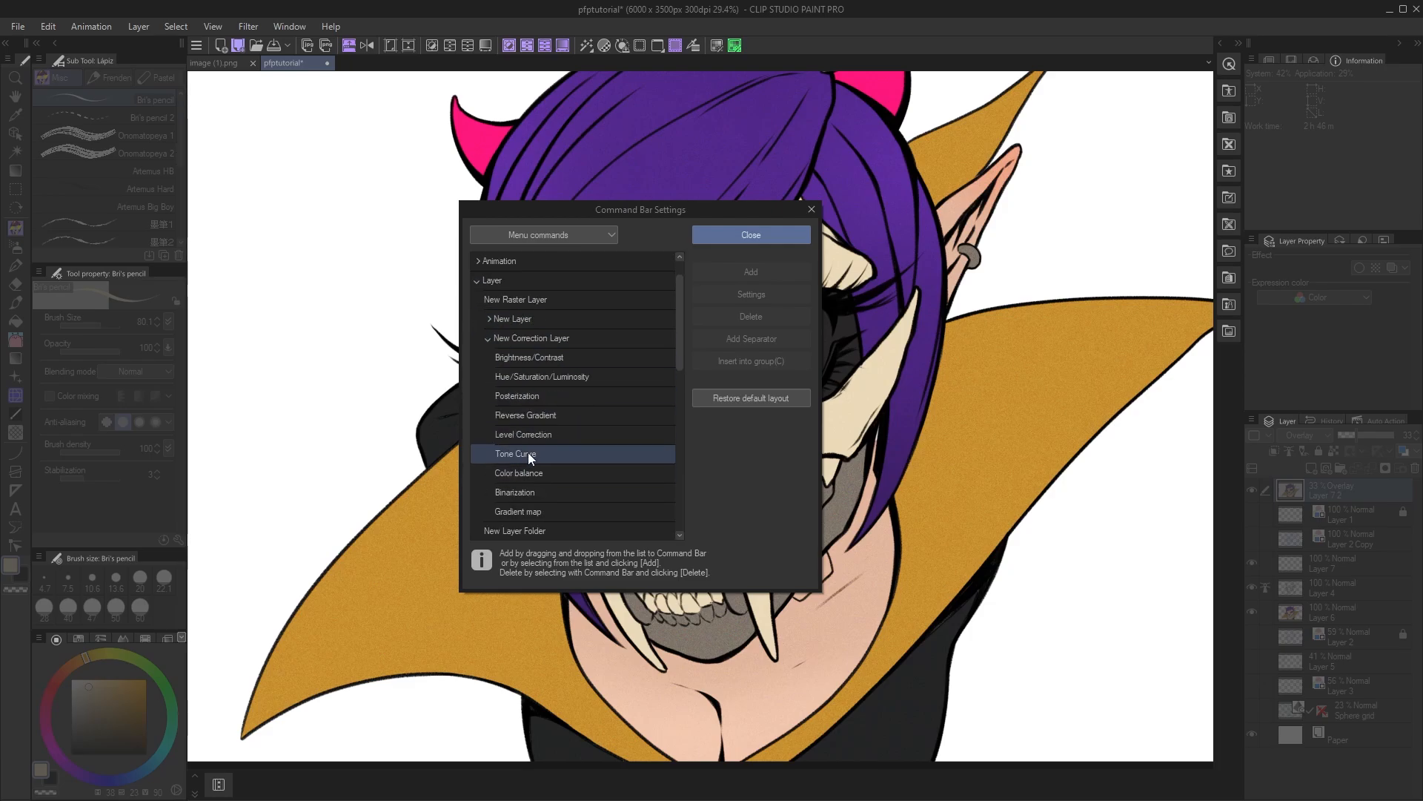
left_click(517, 472)
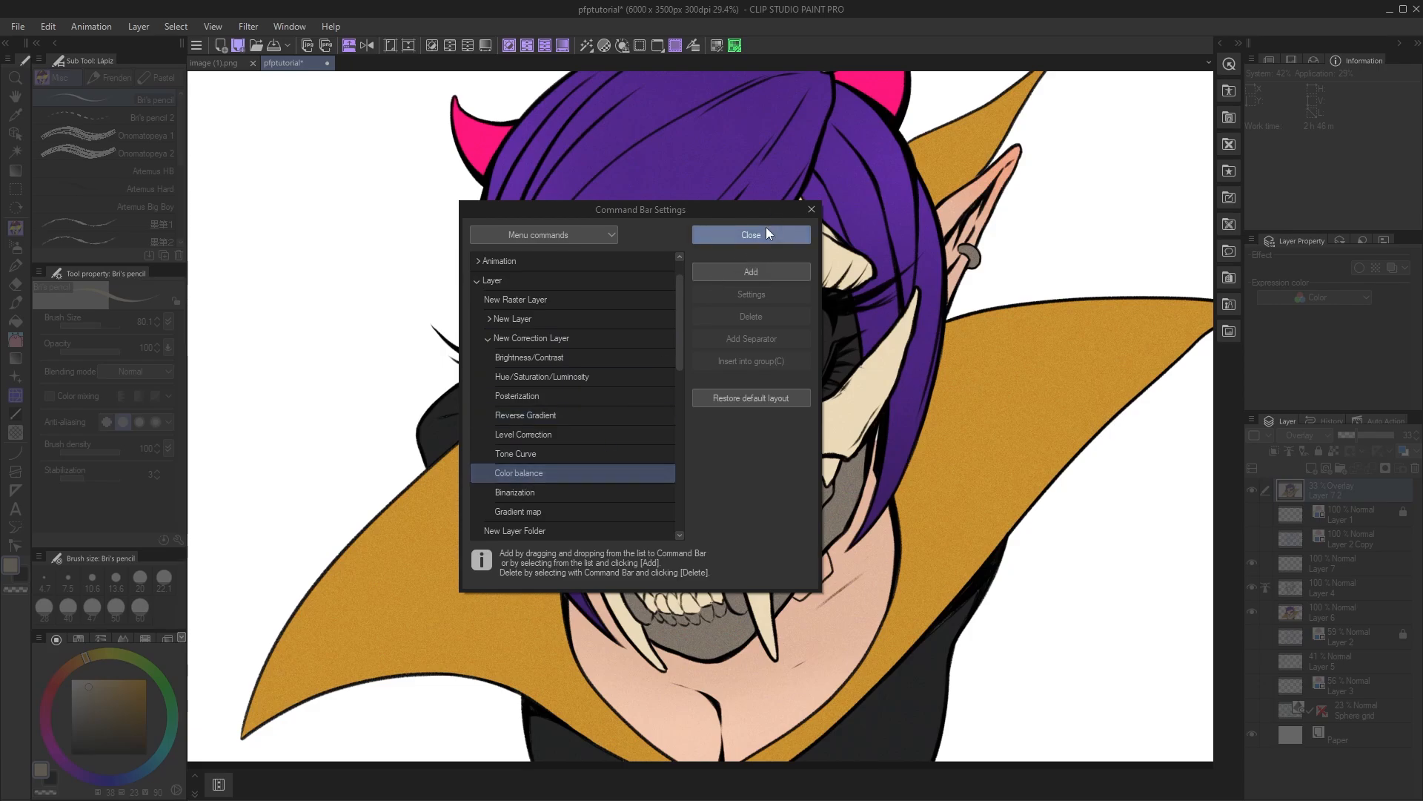
left_click(766, 234)
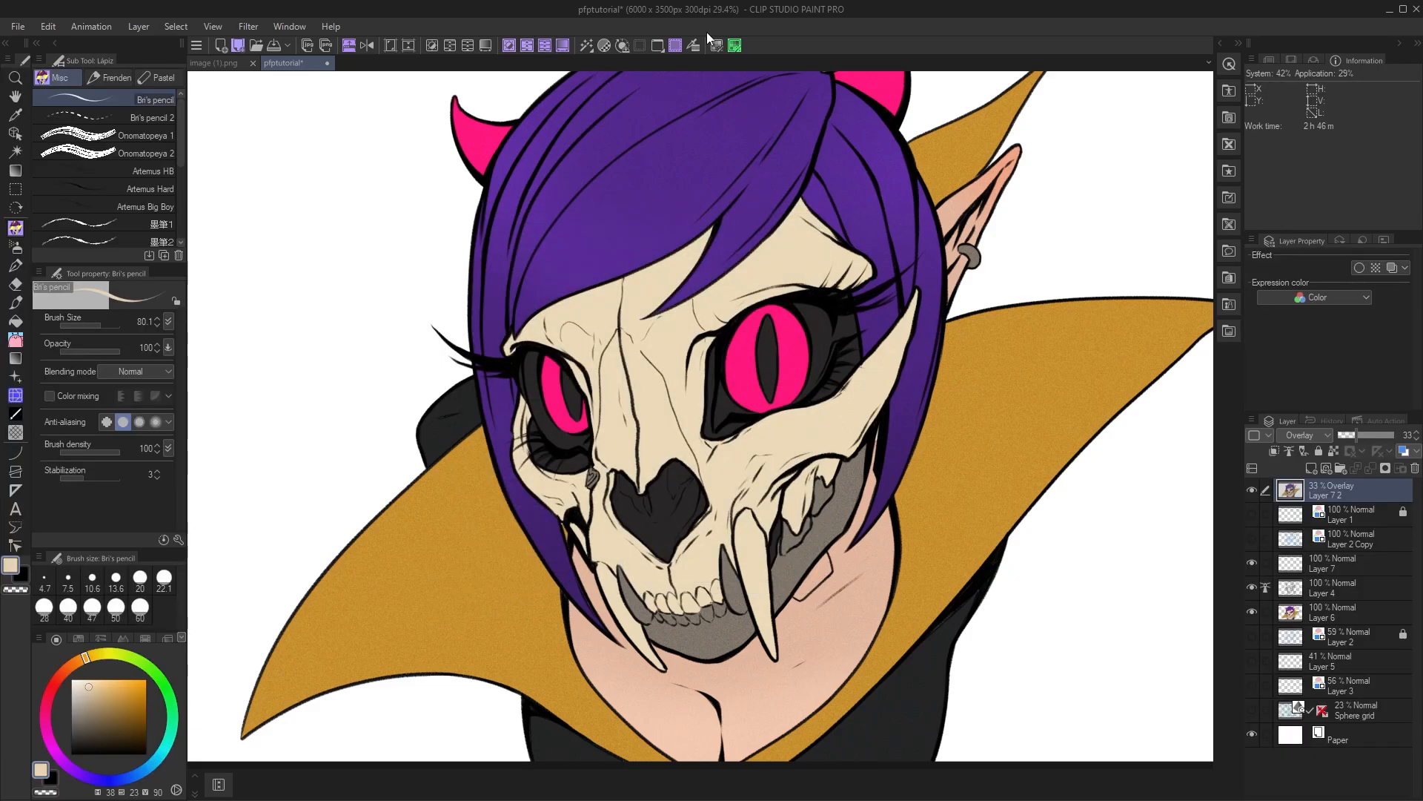
- Add the Level Correction command from the New Correction Layer group to the command bar
right_click(776, 42)
left_click(834, 179)
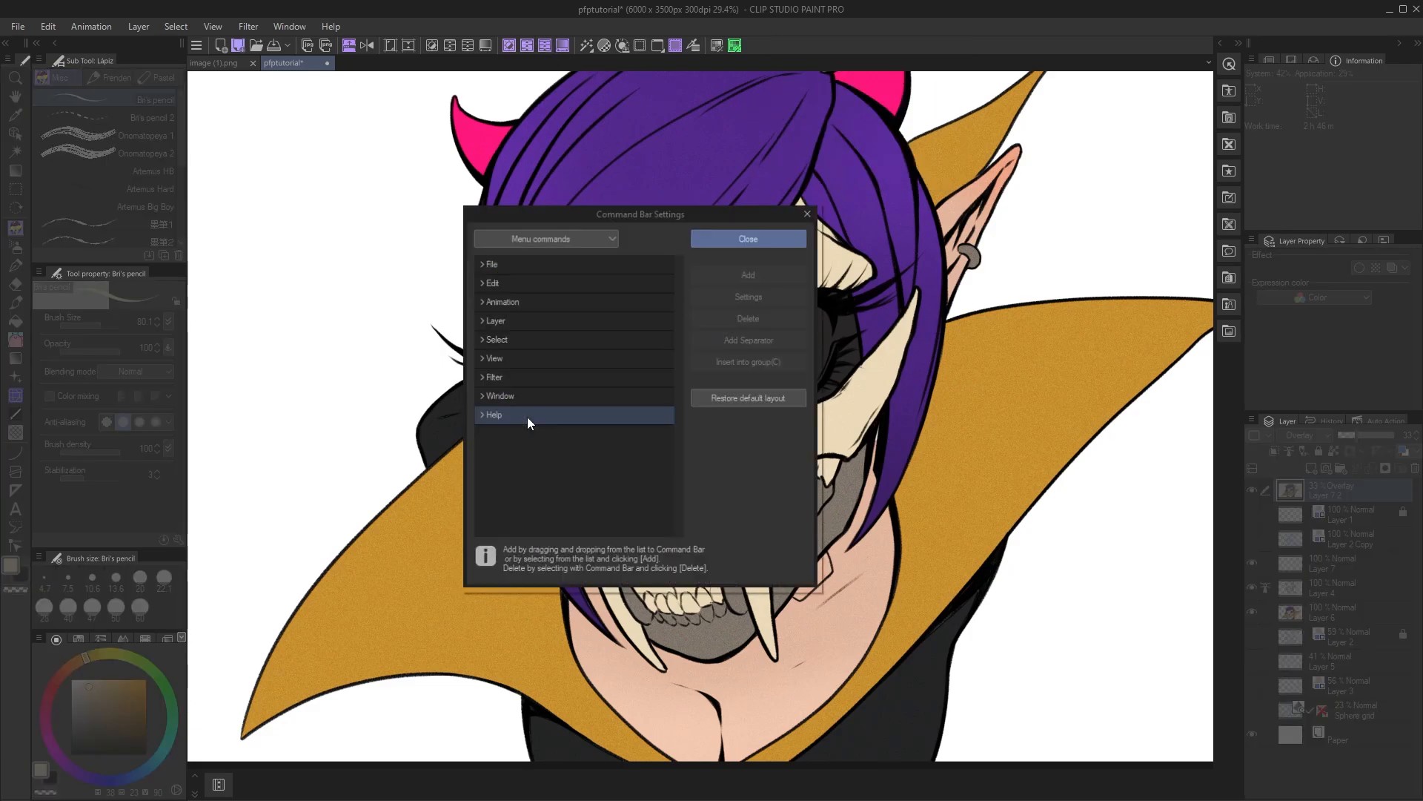
left_click(482, 337)
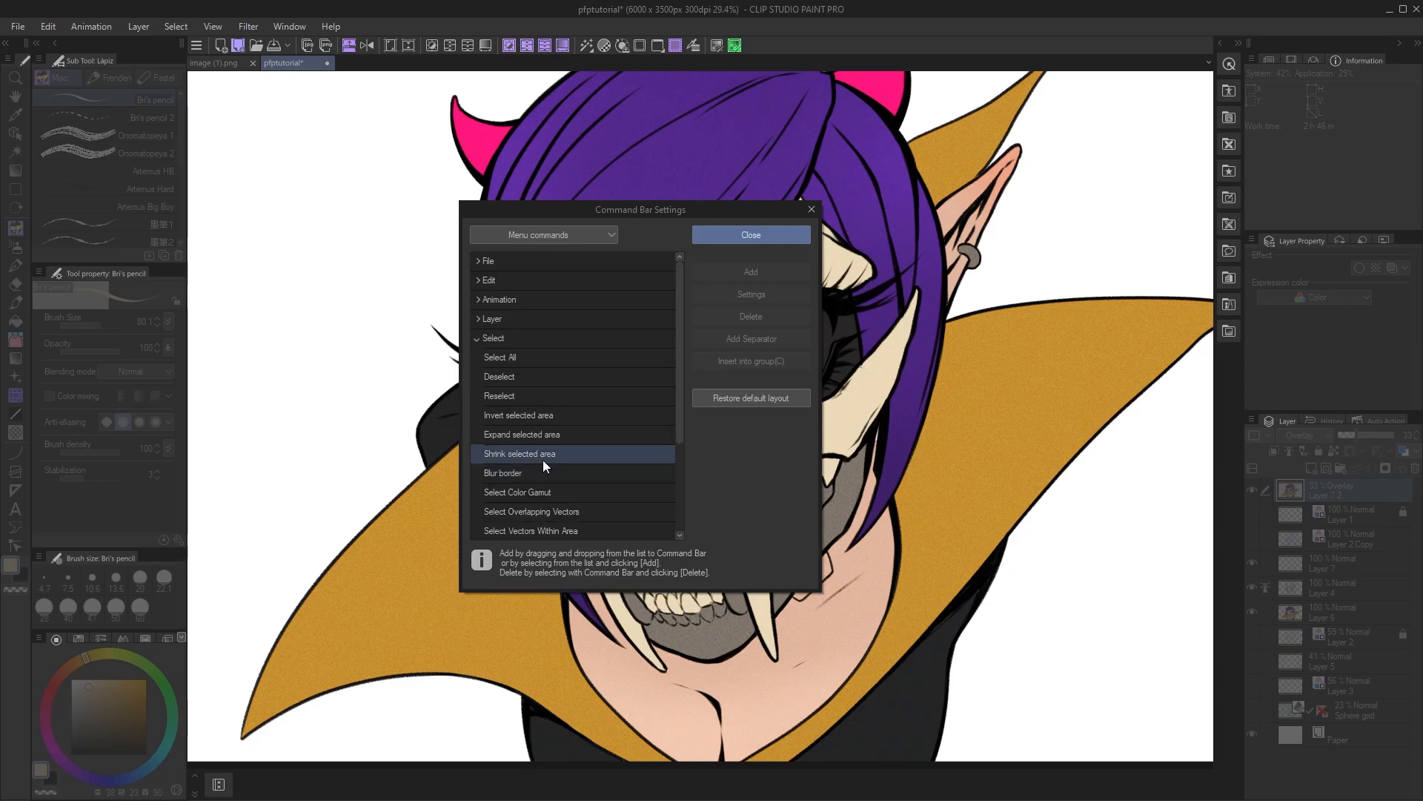
scroll(474, 451, "down", 1)
left_click(493, 321)
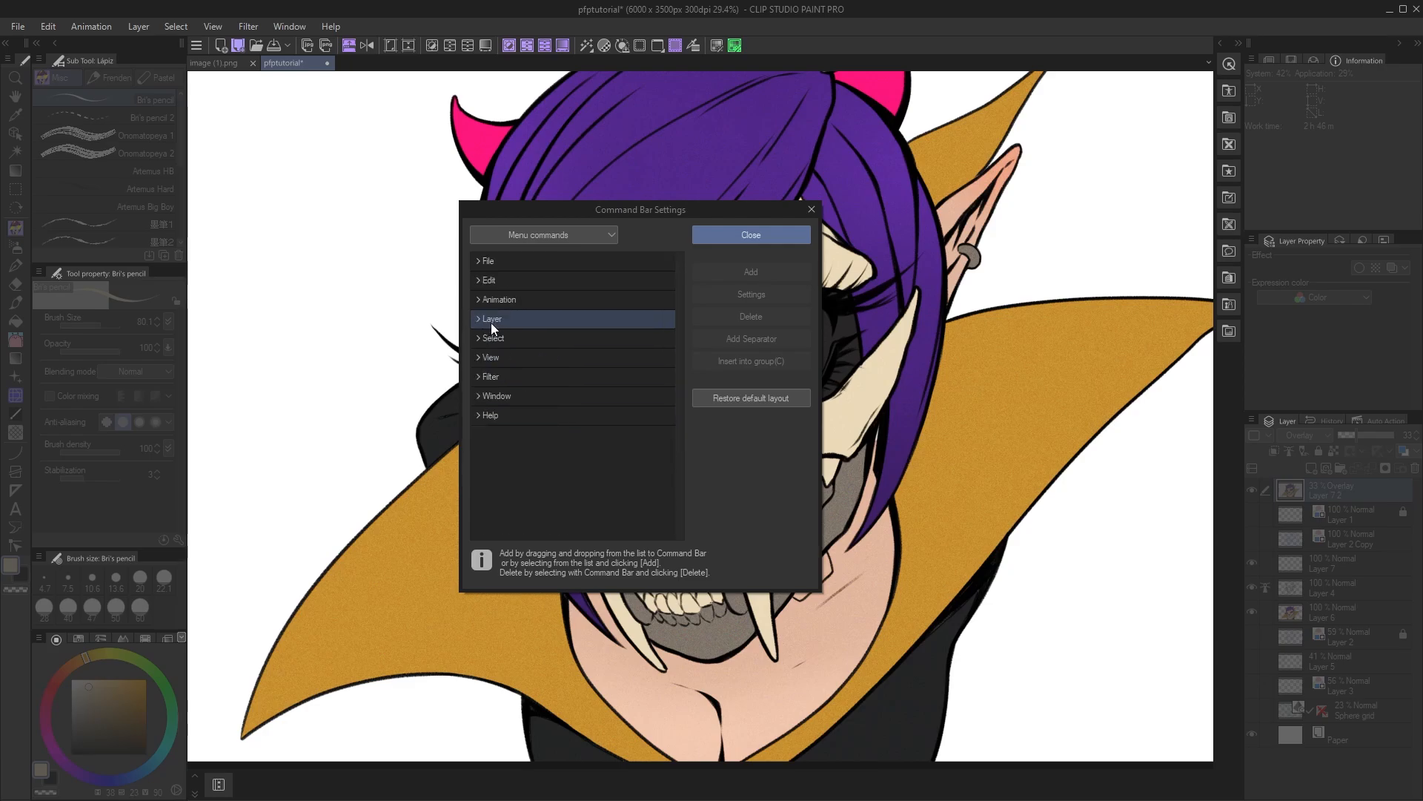
left_click(488, 324)
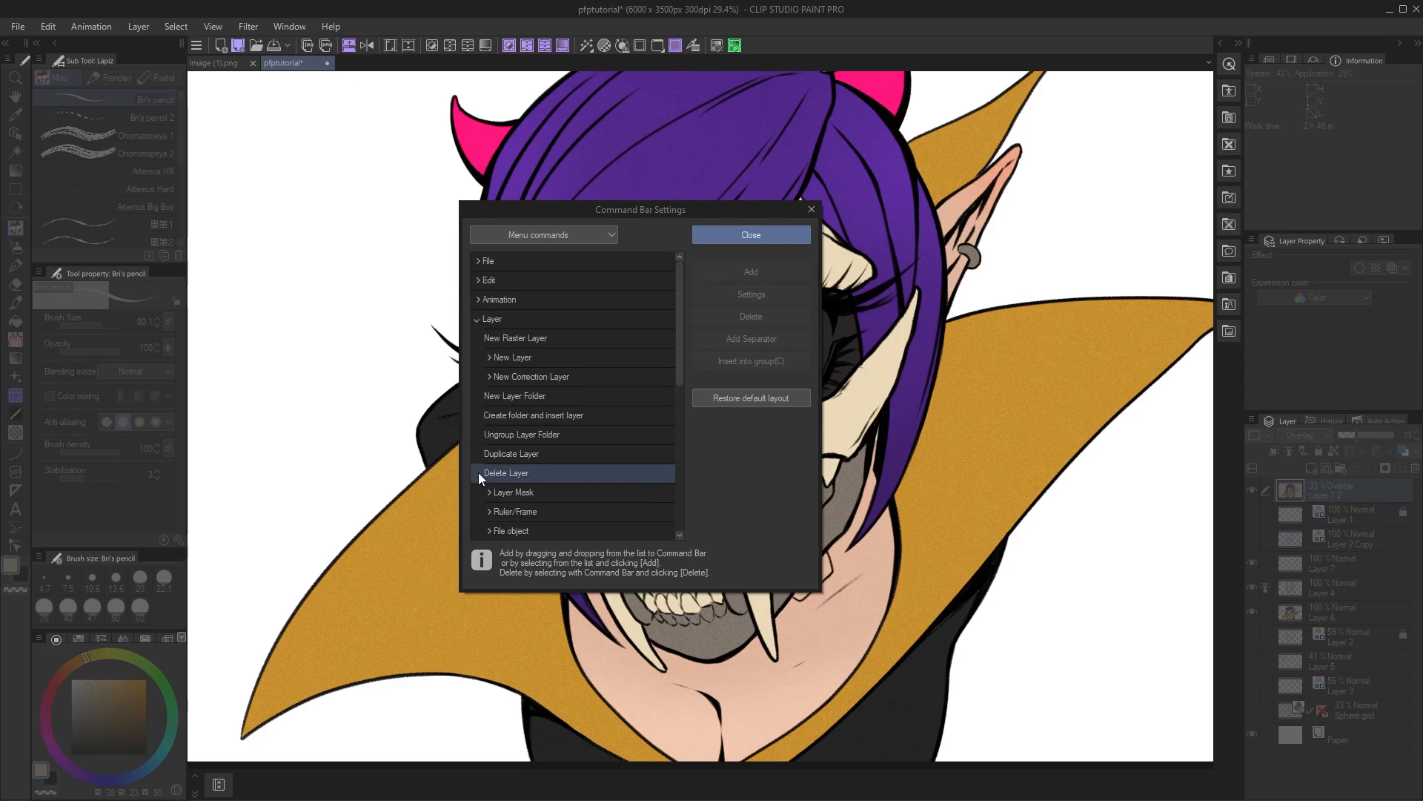
left_click(525, 378)
scroll(541, 440, "down", 2)
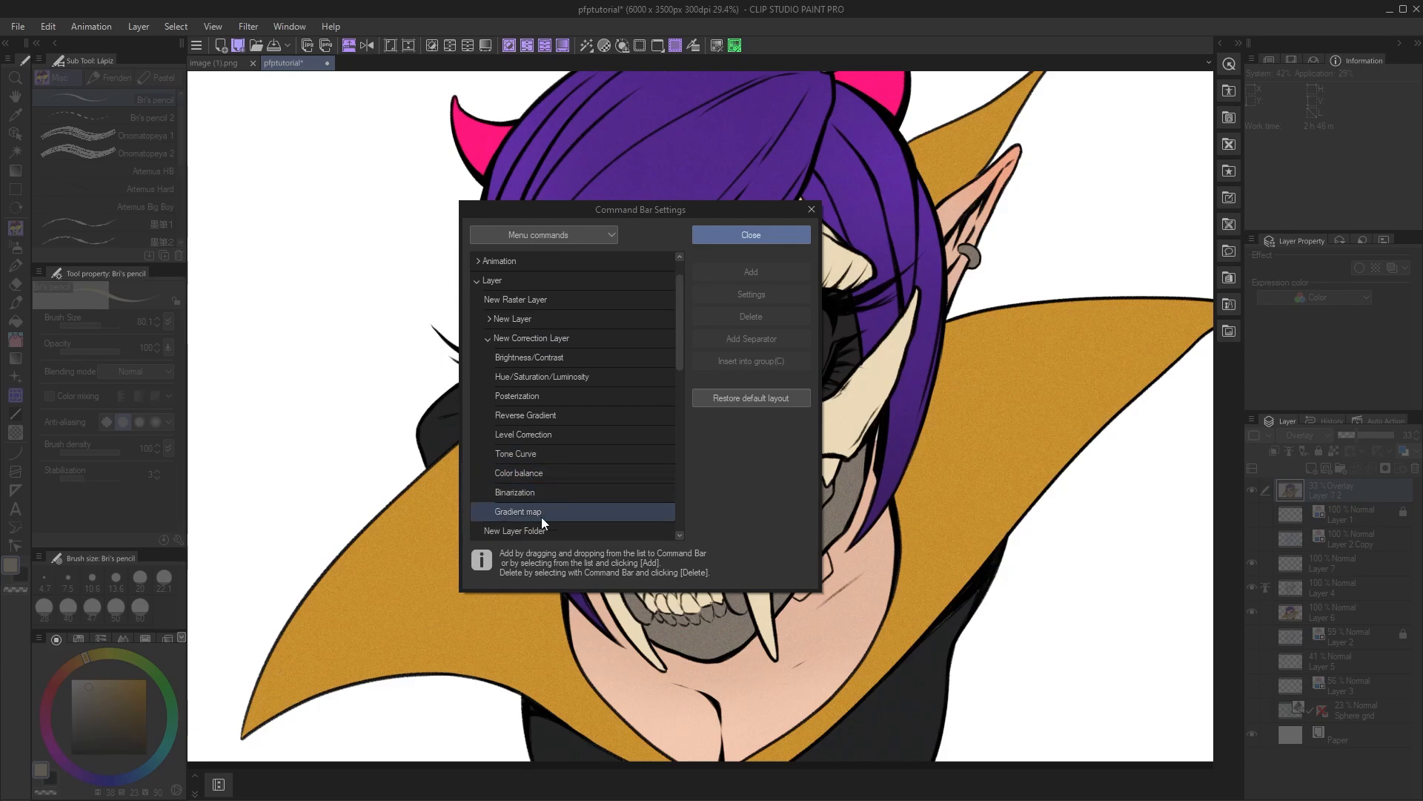
left_click(536, 434)
left_click(758, 276)
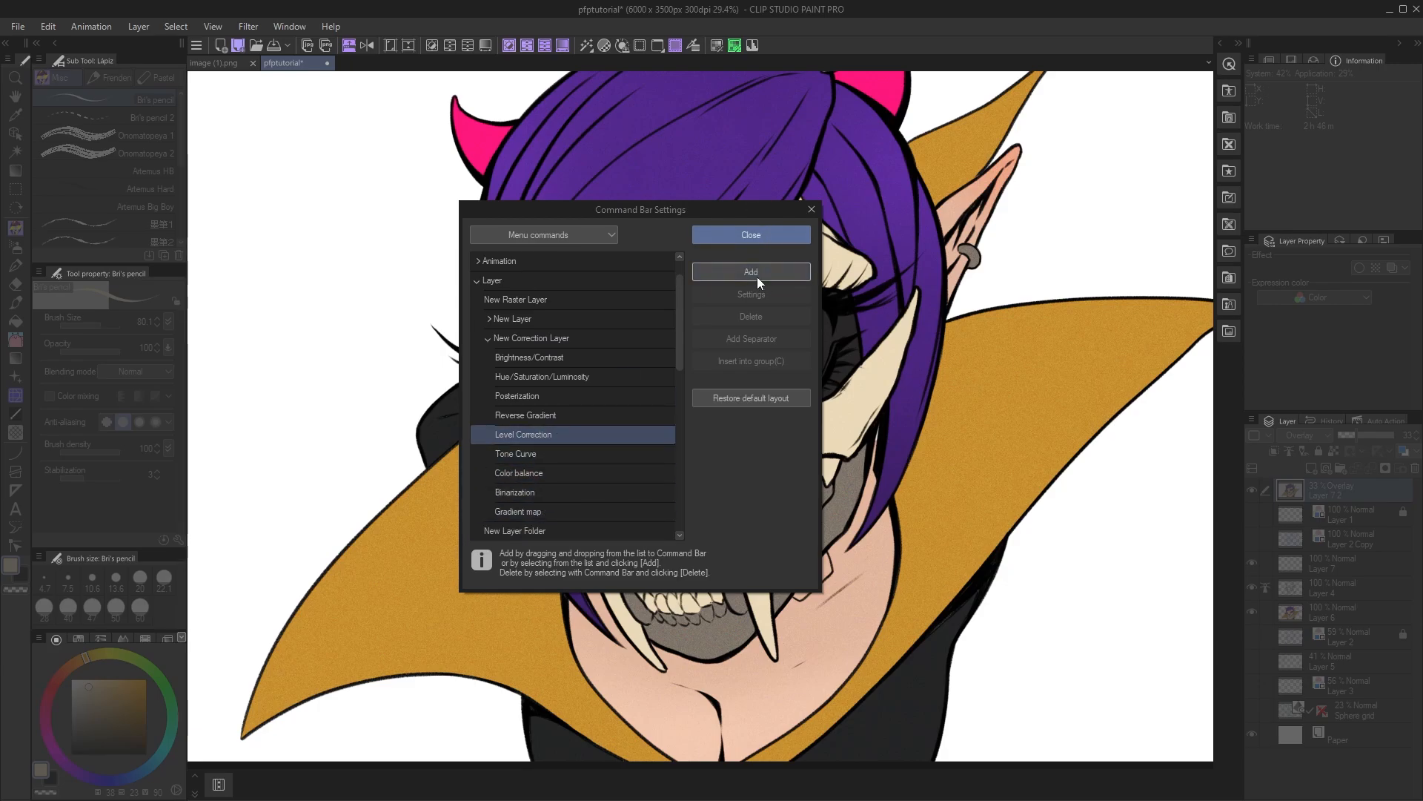
- Give the newly added Level Correction icon on the command bar a light purple background colour (D088FF)
left_click(751, 48)
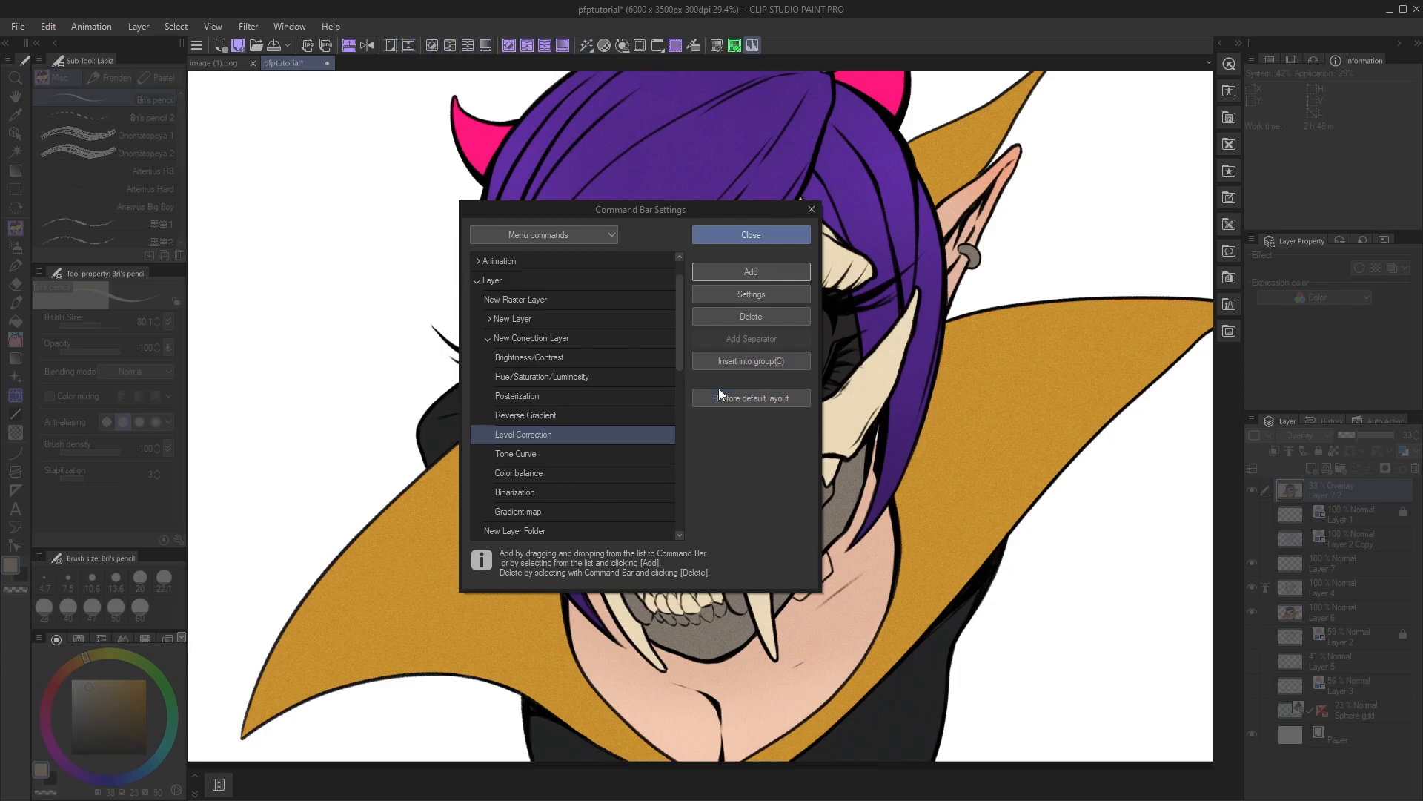
left_click(757, 301)
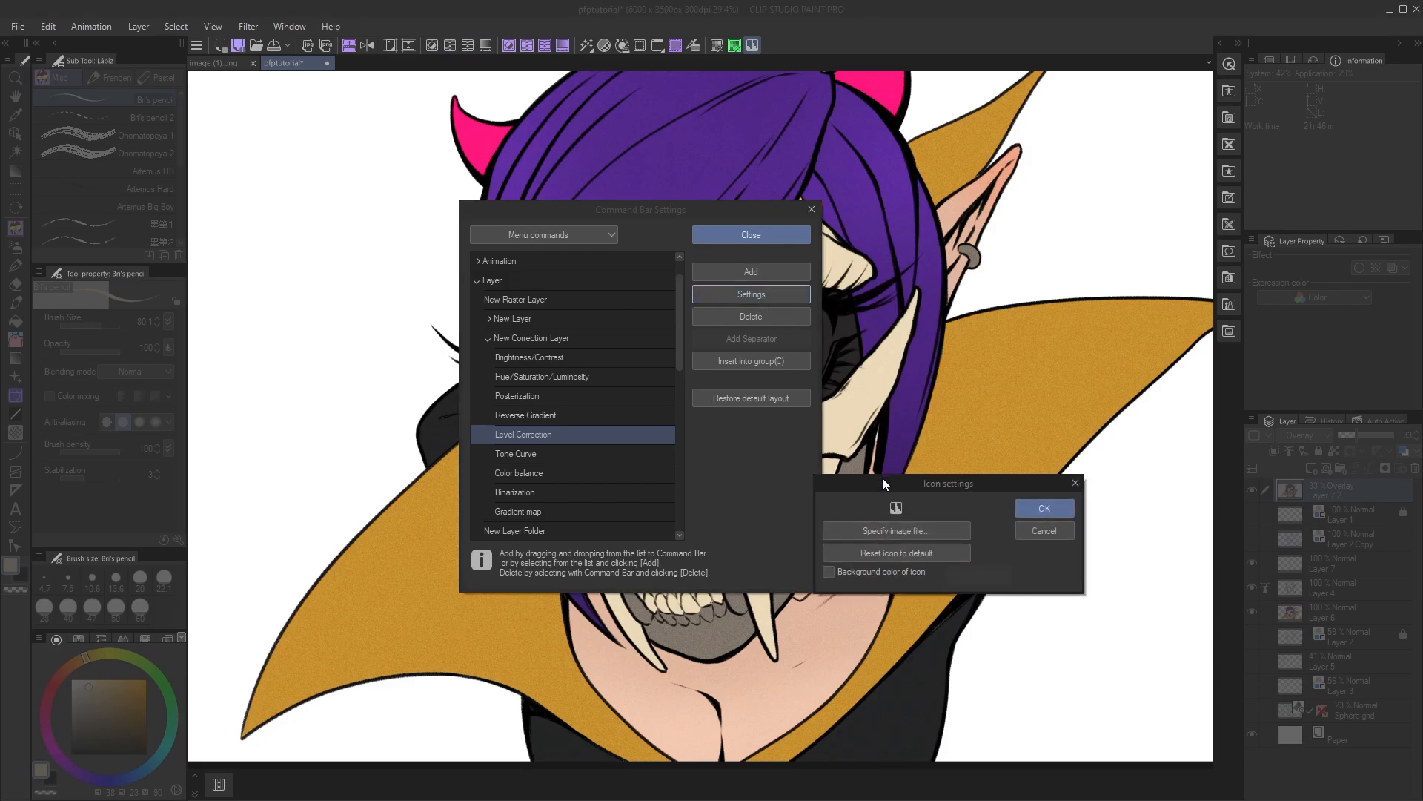
left_click_drag(882, 478, 427, 340)
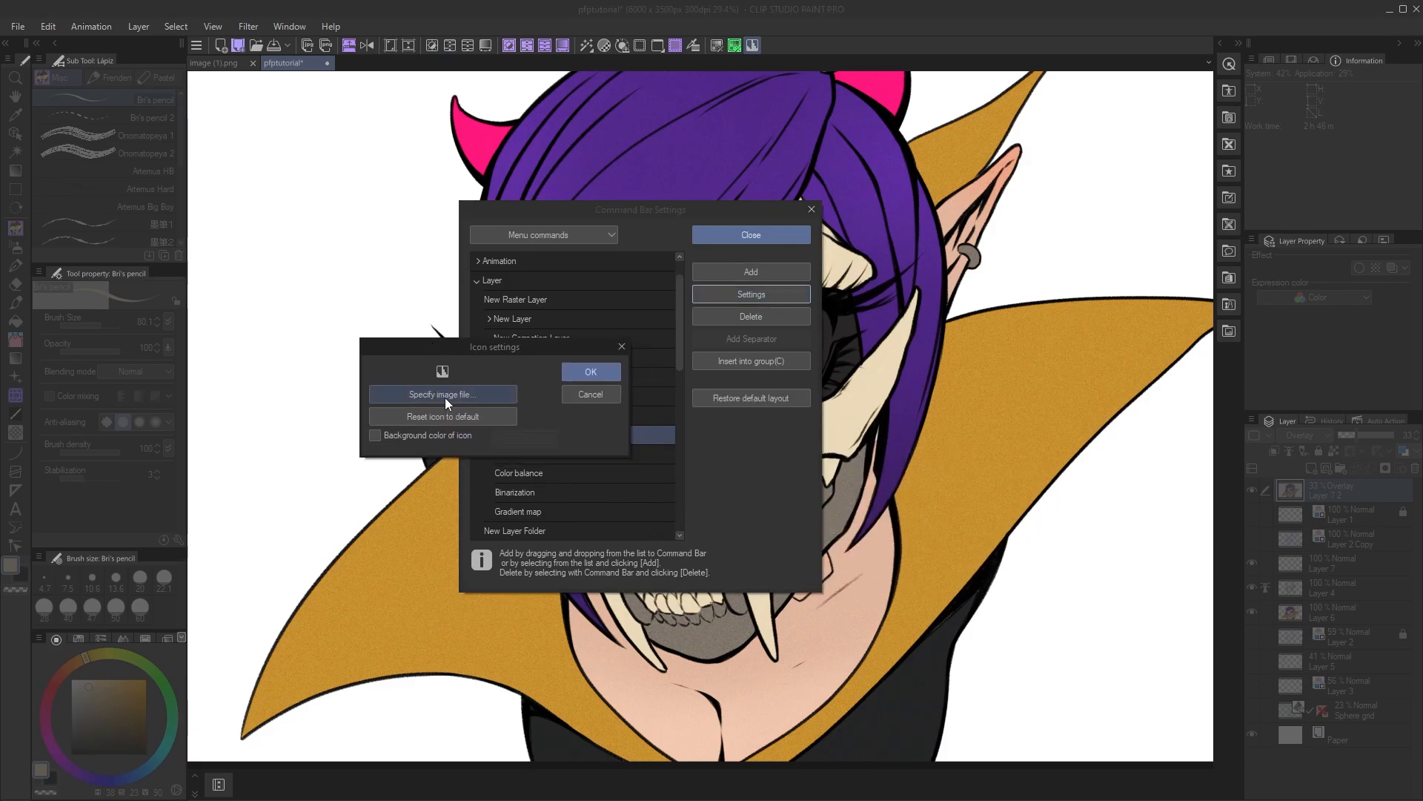
left_click(398, 439)
left_click(548, 438)
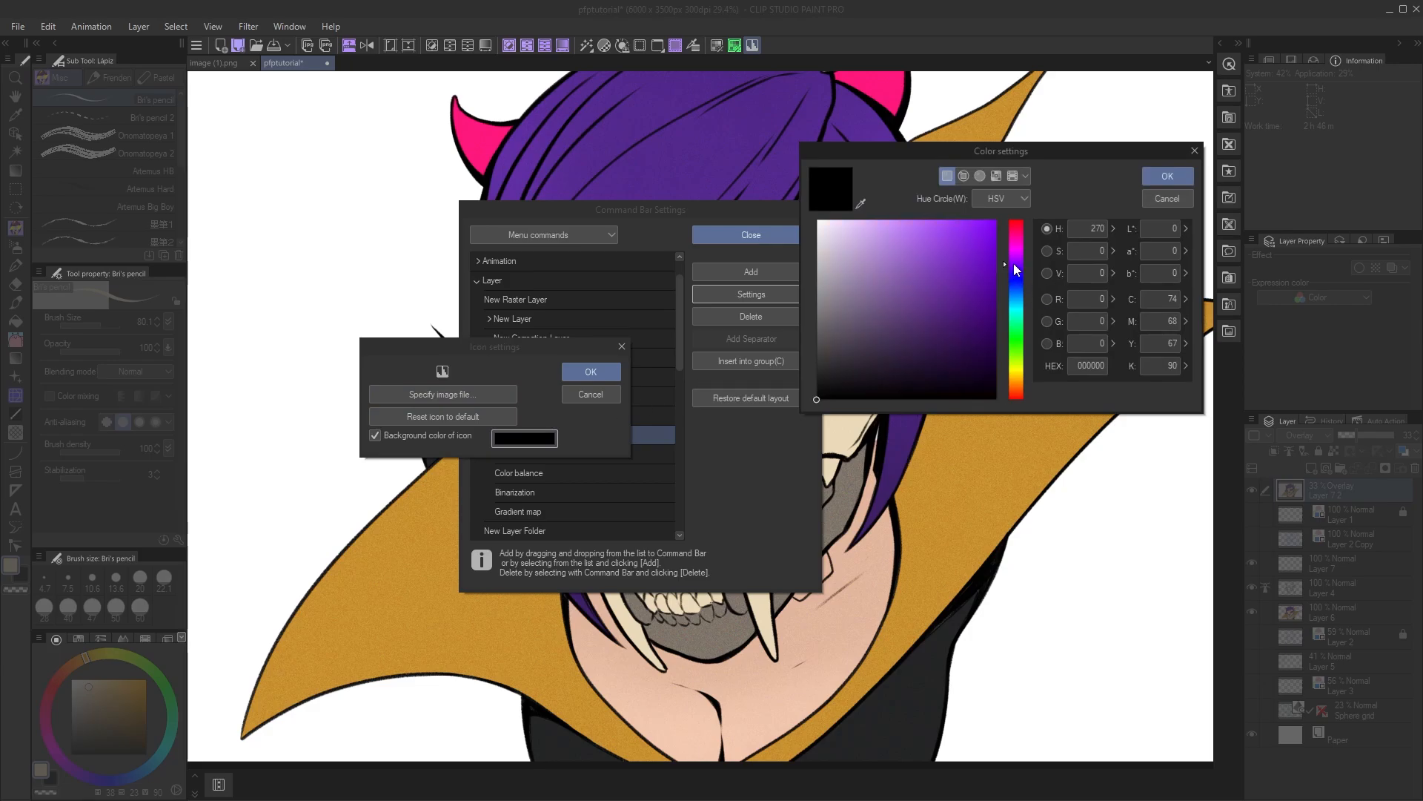
left_click(900, 220)
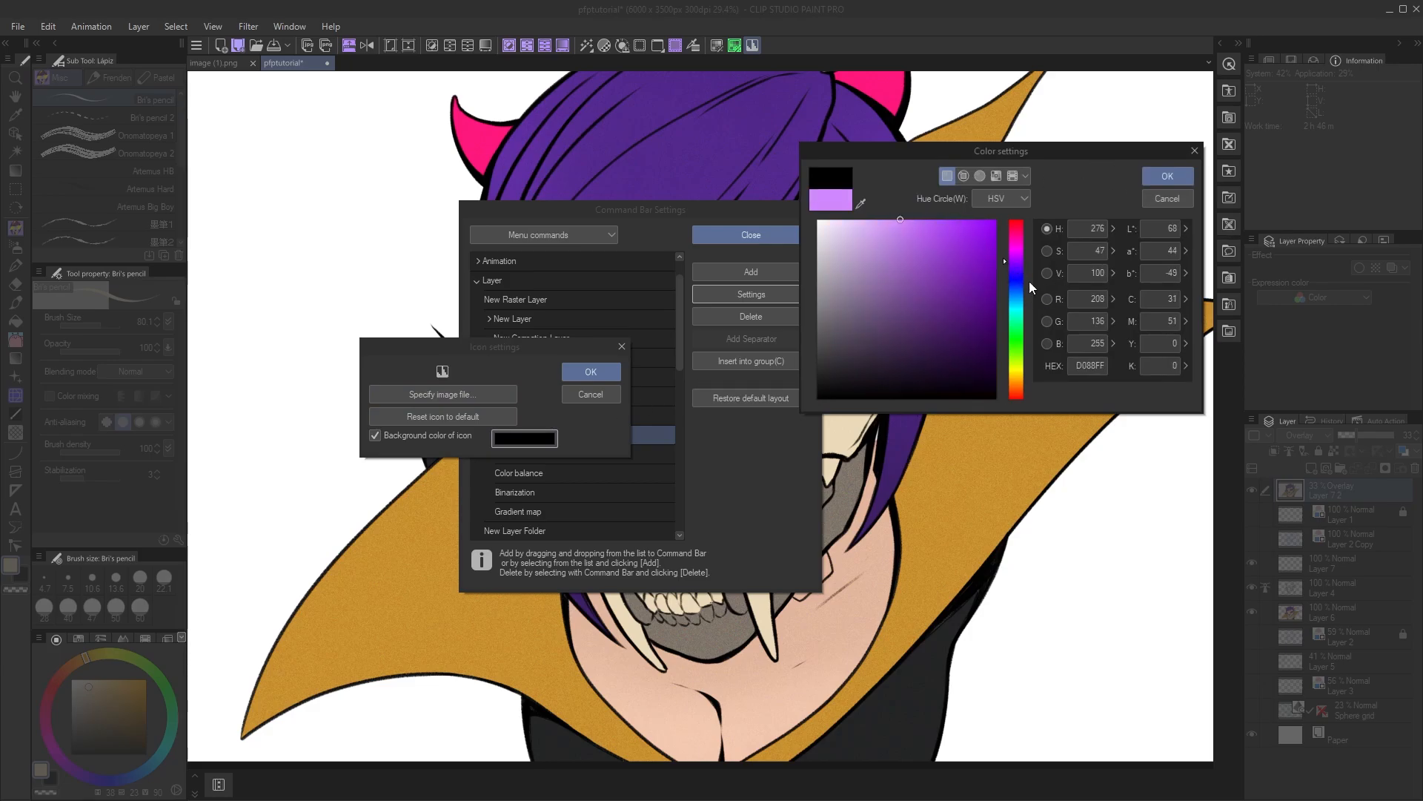
left_click(1152, 176)
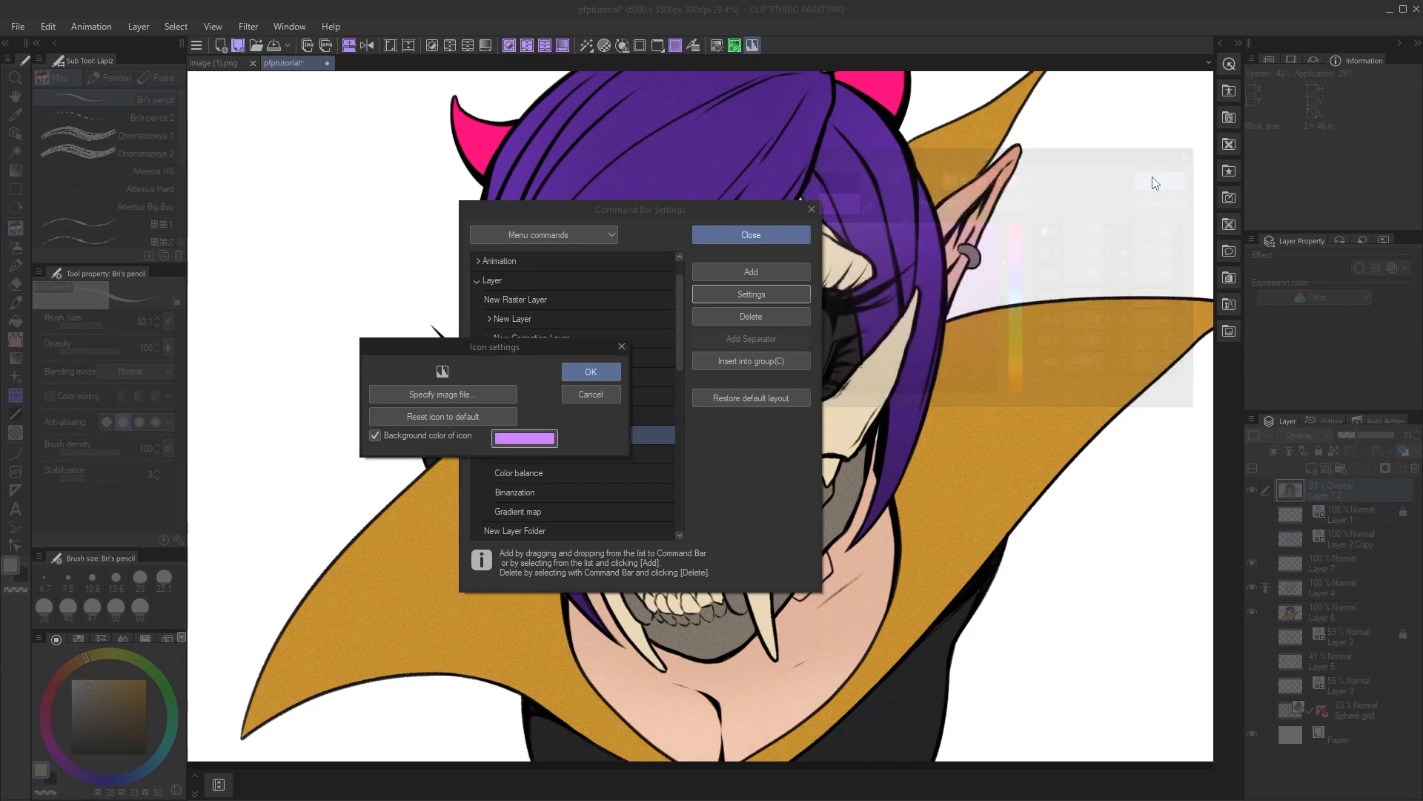
left_click(591, 371)
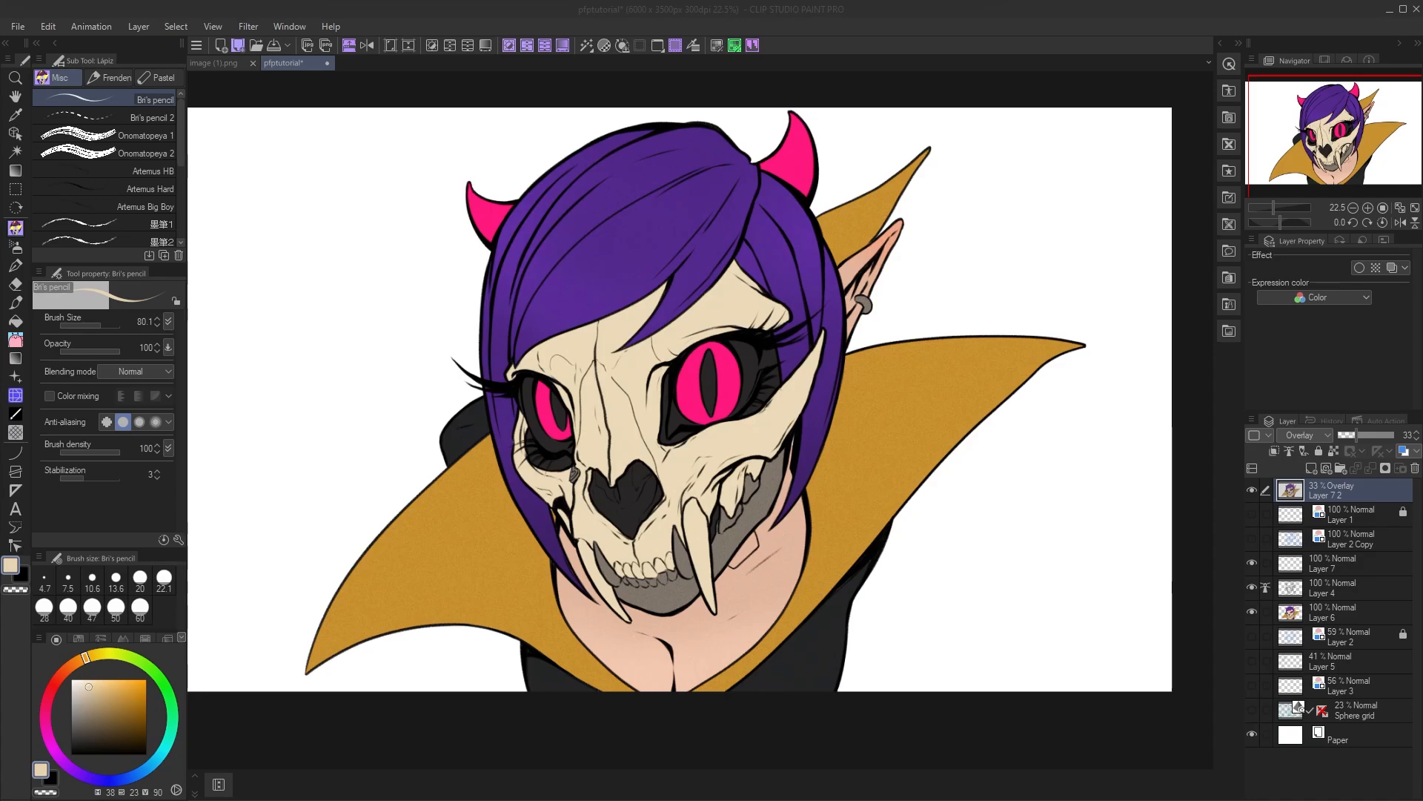
- Switch to the browser showing Clip Studio Assets and look over the home page's new and top free materials
left_click_drag(445, 0, 540, 43)
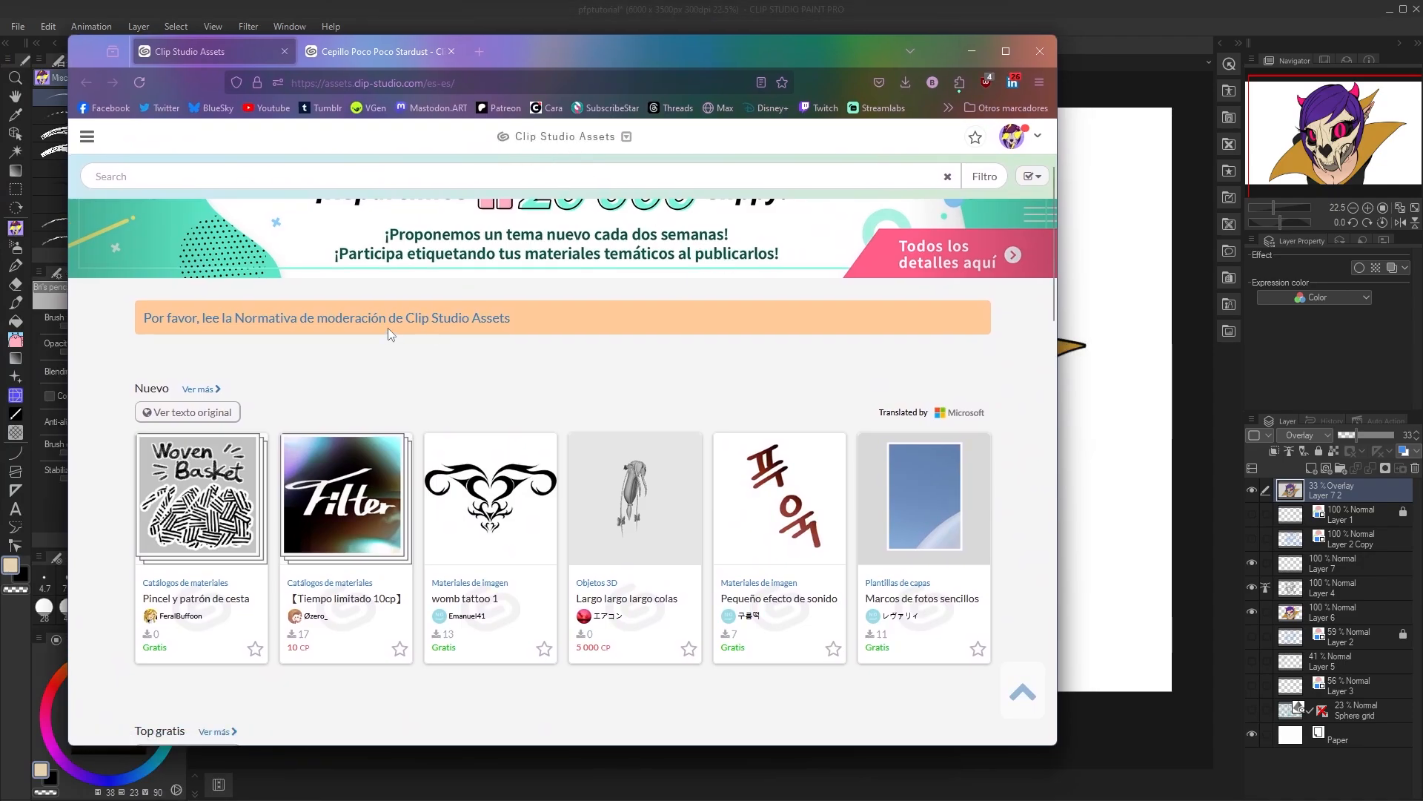
scroll(389, 333, "down", 5)
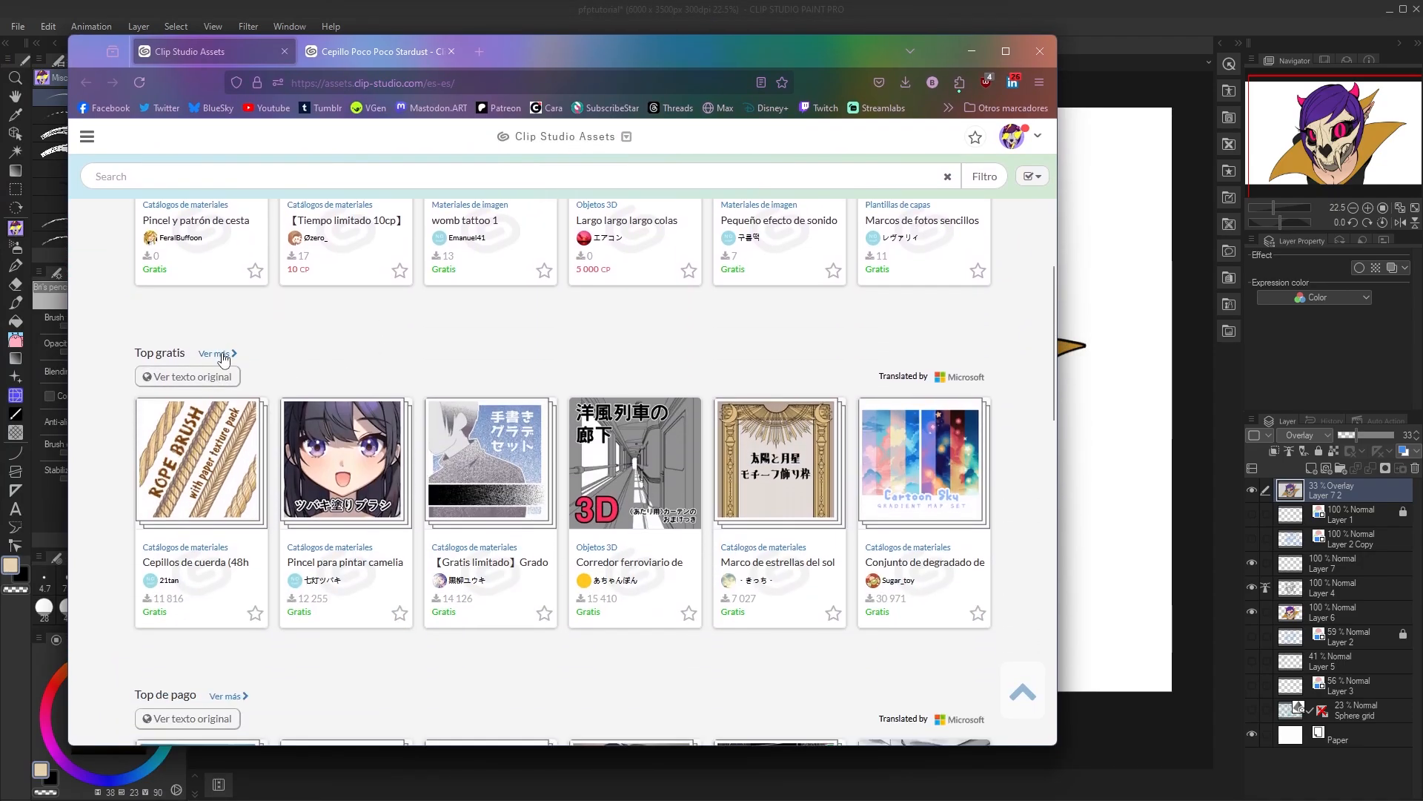
scroll(222, 370, "up", 7)
left_click_drag(427, 83, 489, 83)
type("en")
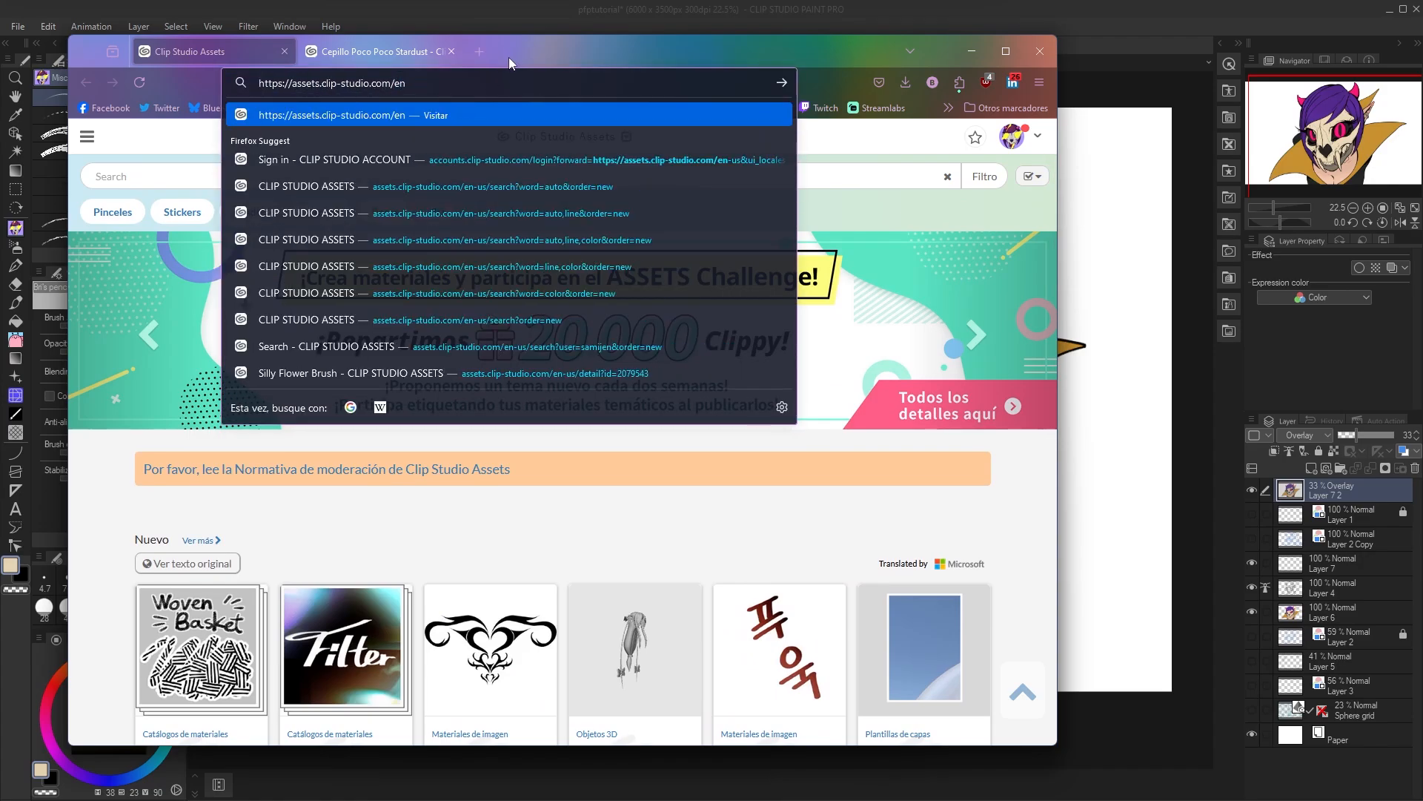
key("Return")
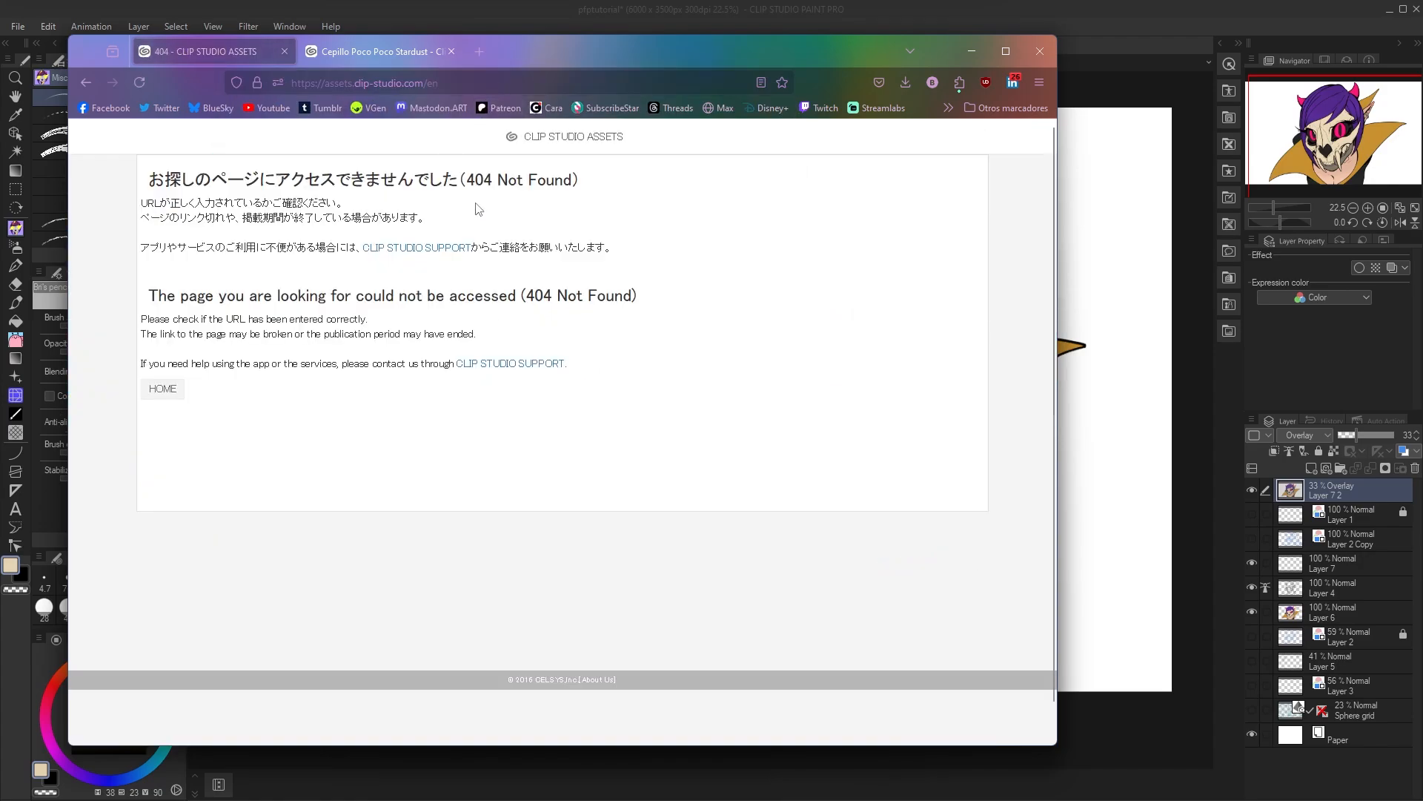
key("alt+Left")
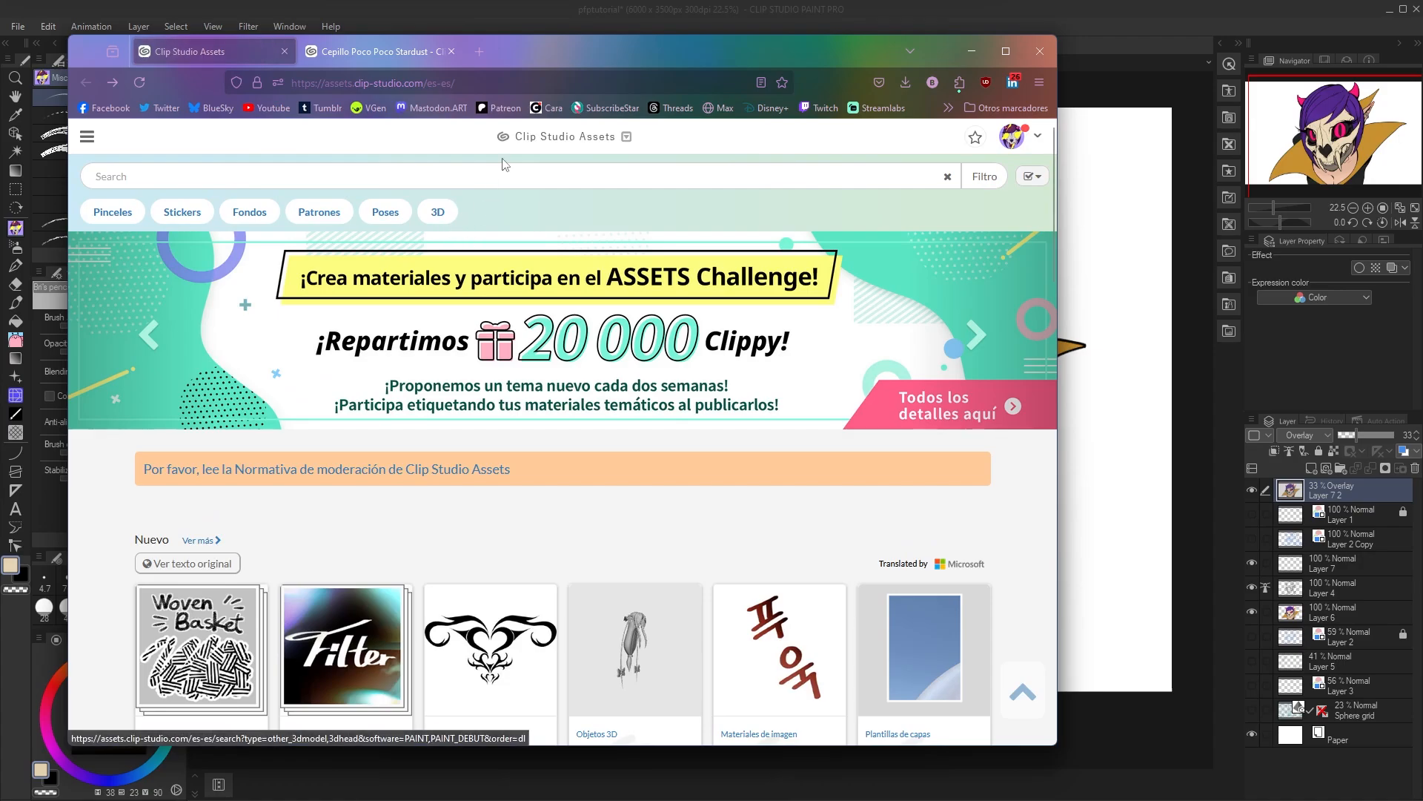
- Browse the home page's material sections and open the full ranking of top free materials (Top gratis)
left_click_drag(614, 48, 608, 38)
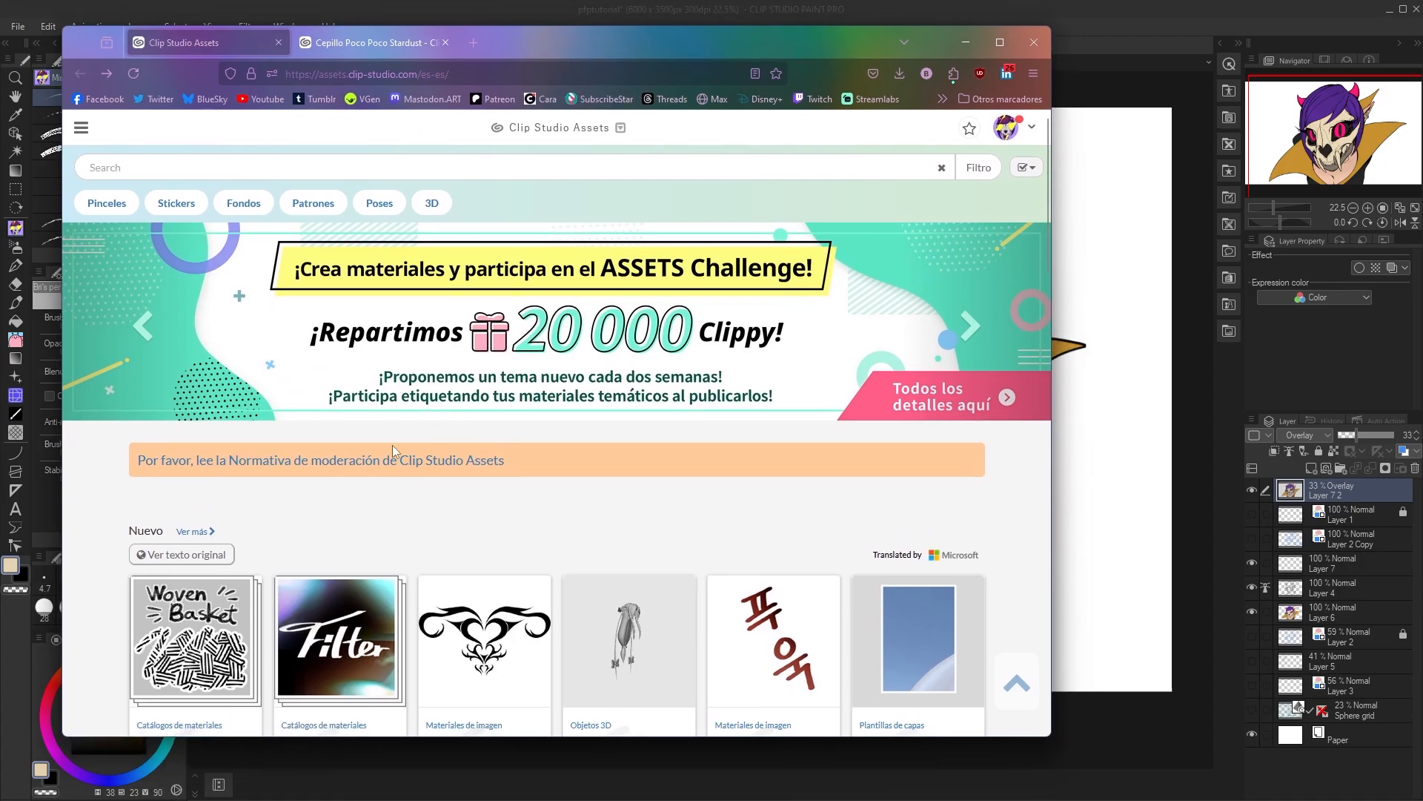
scroll(393, 445, "down", 2)
scroll(393, 454, "down", 1)
scroll(180, 391, "down", 6)
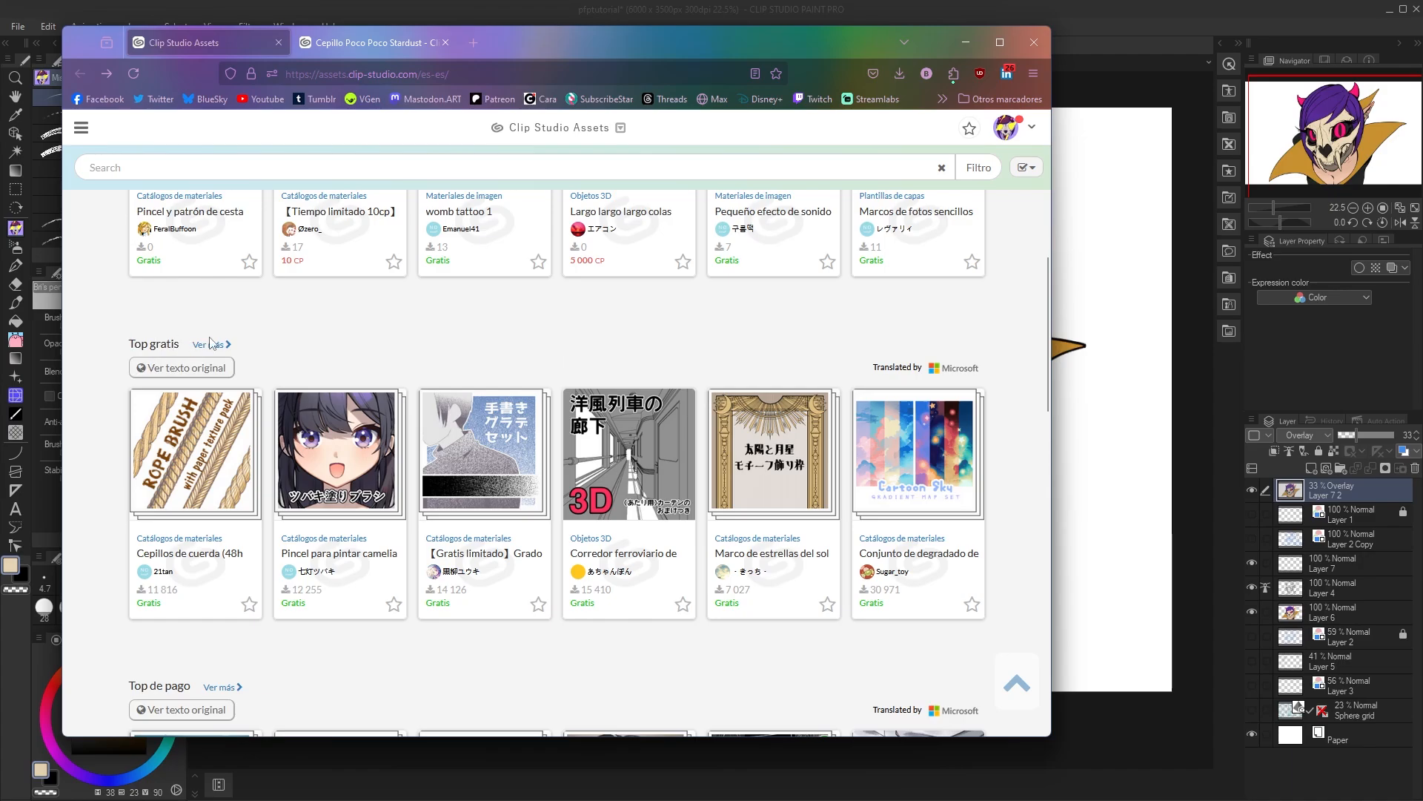
scroll(211, 343, "down", 9)
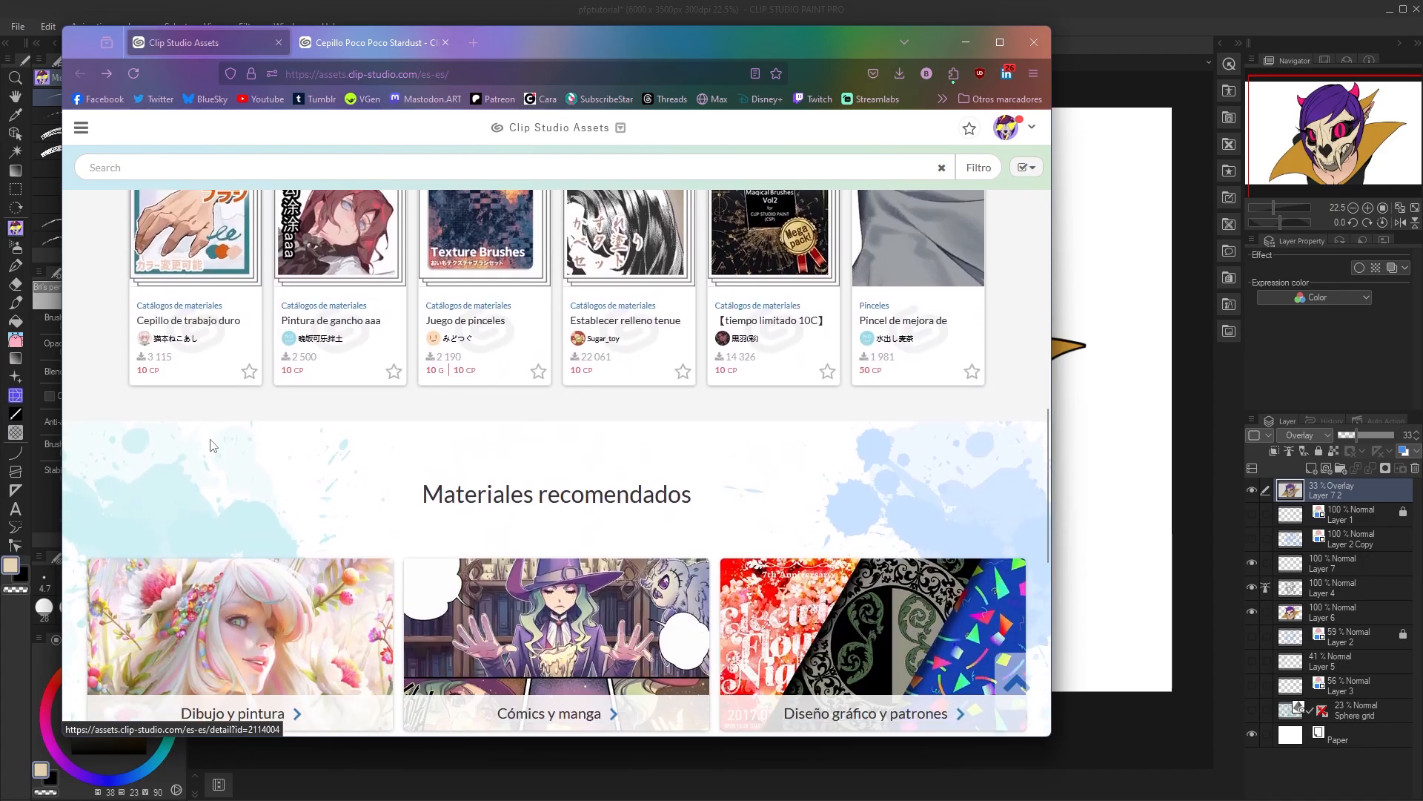
scroll(211, 445, "up", 10)
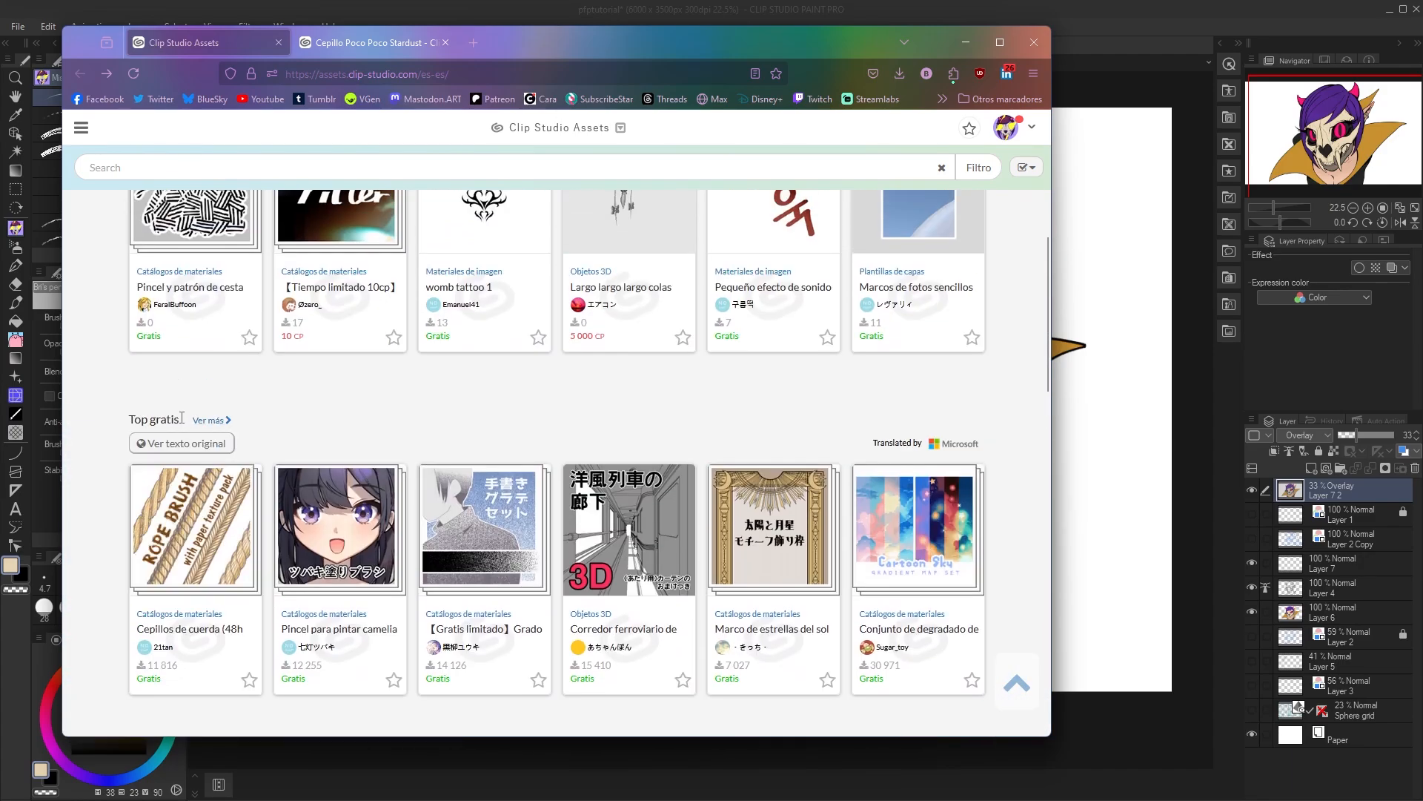
left_click(209, 420)
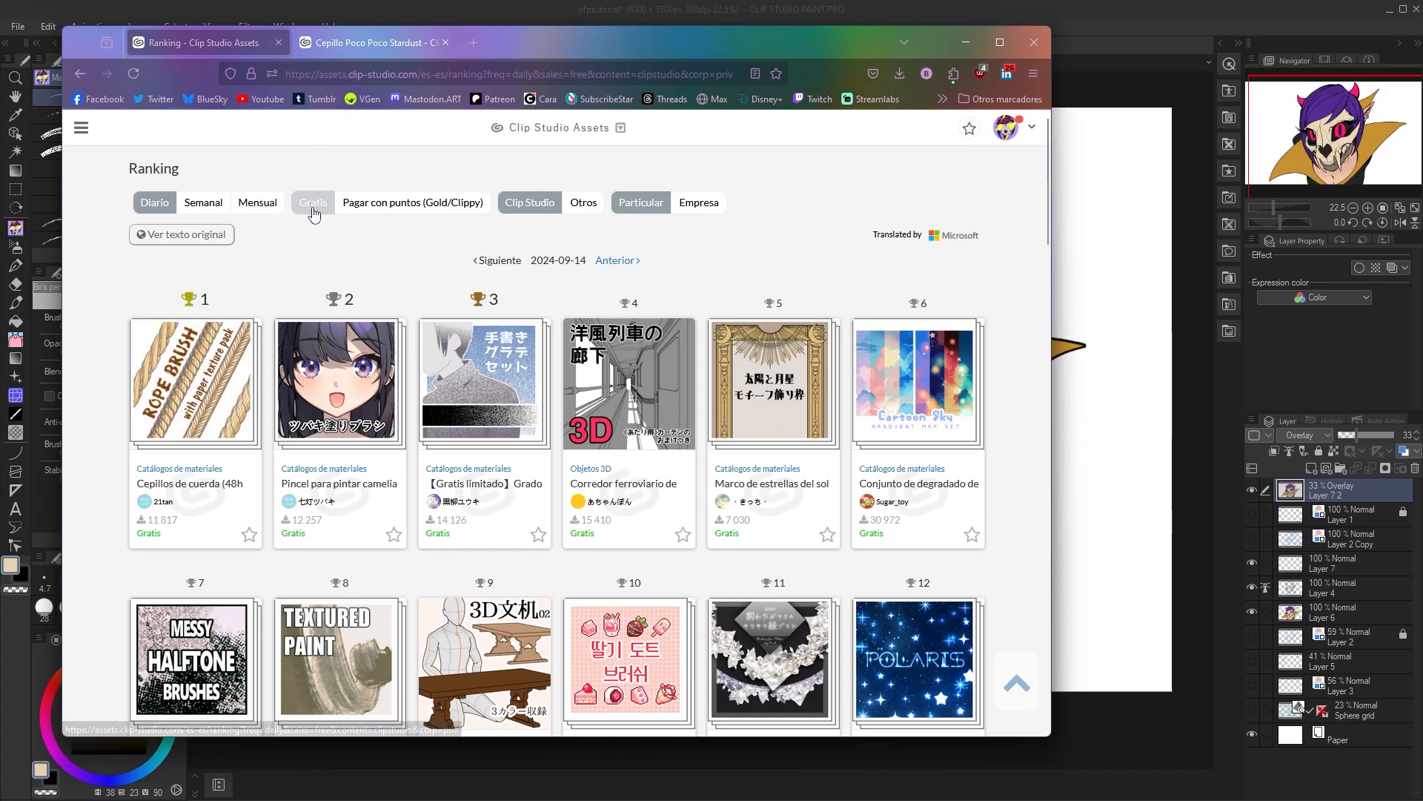
- Switch the daily ranking to materials paid with Gold/Clippy points and back to Gratis, and browse the free entries
left_click(415, 206)
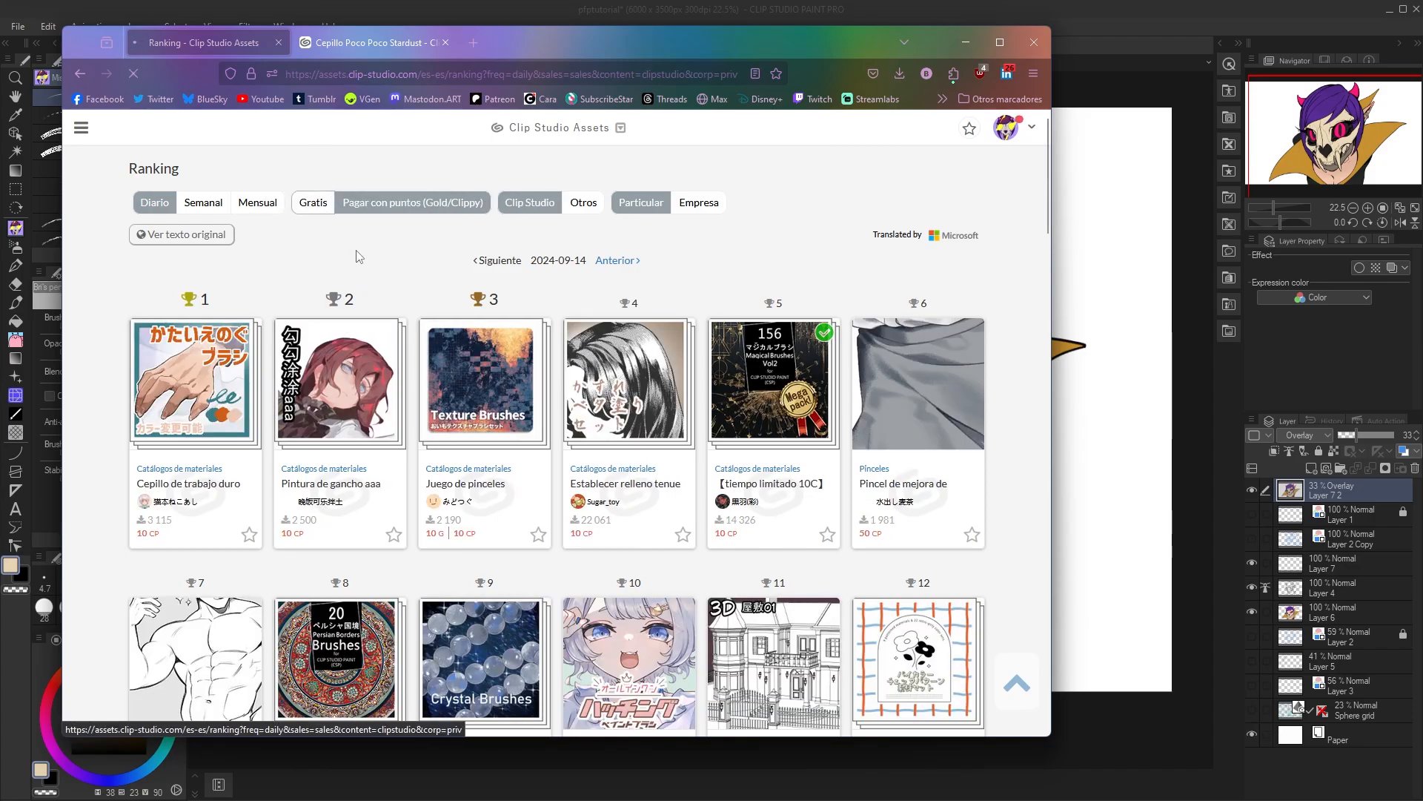
left_click(312, 210)
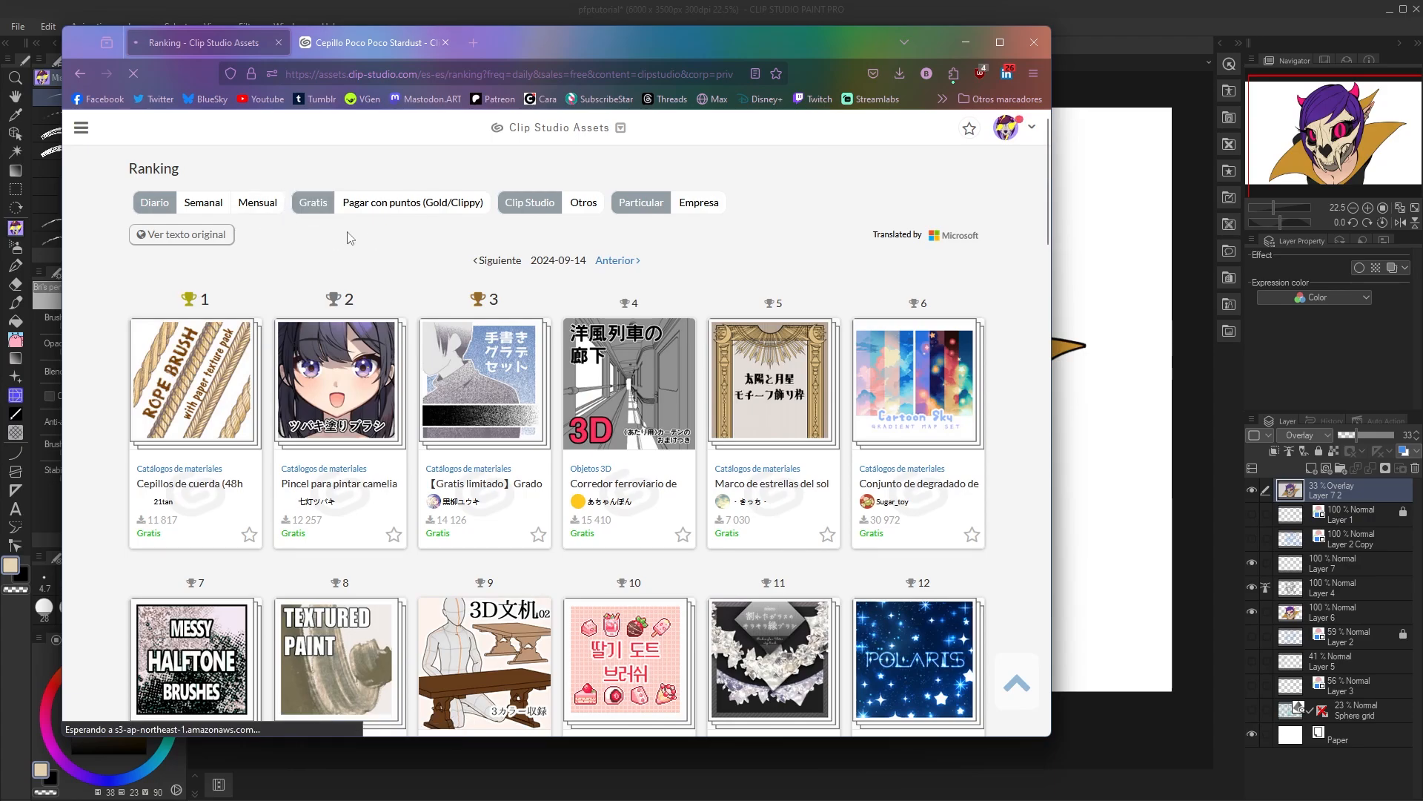
scroll(350, 238, "down", 4)
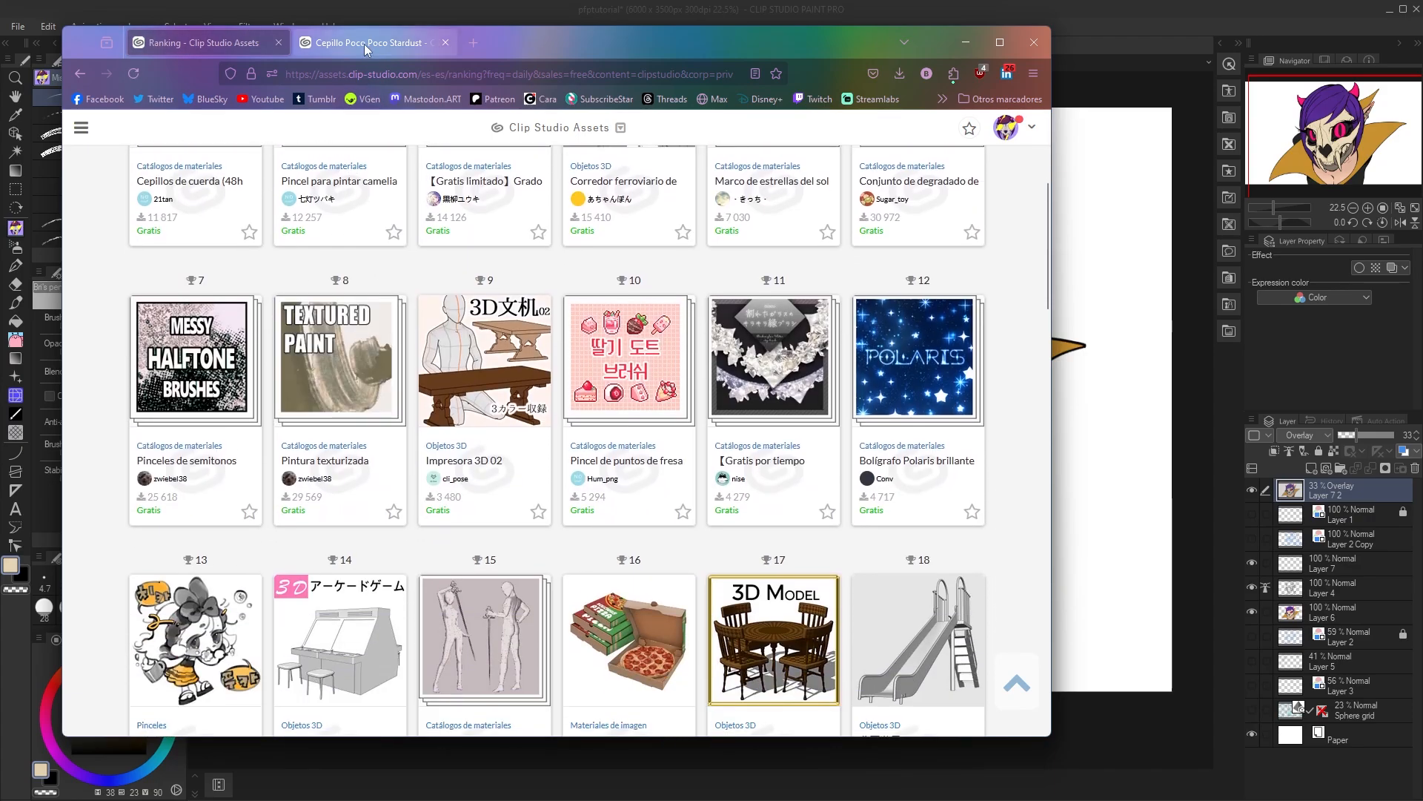
- Open the Cepillo Poco Poco Stardust page and examine its colour variations, grey brush samples and description
left_click(366, 46)
scroll(385, 442, "down", 7)
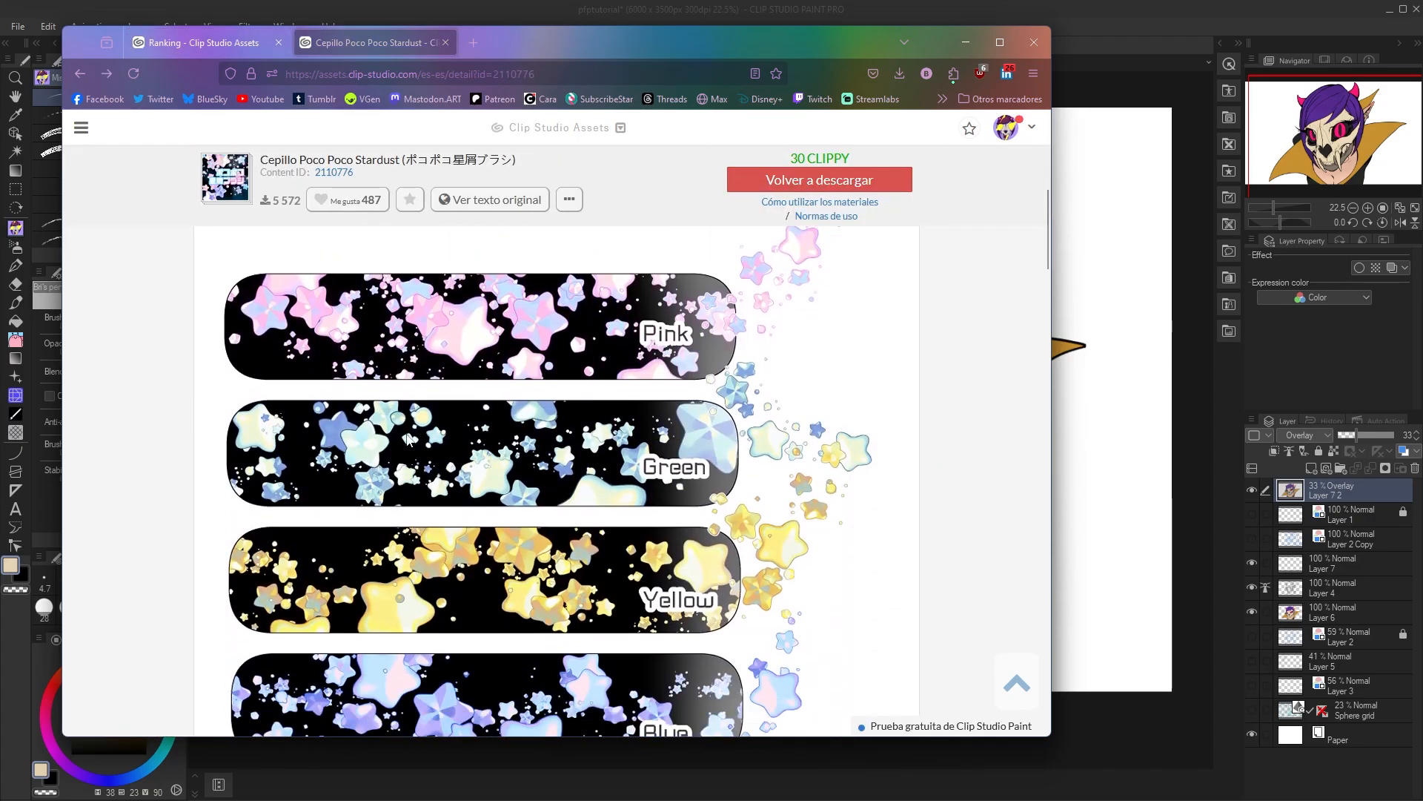
scroll(407, 439, "down", 6)
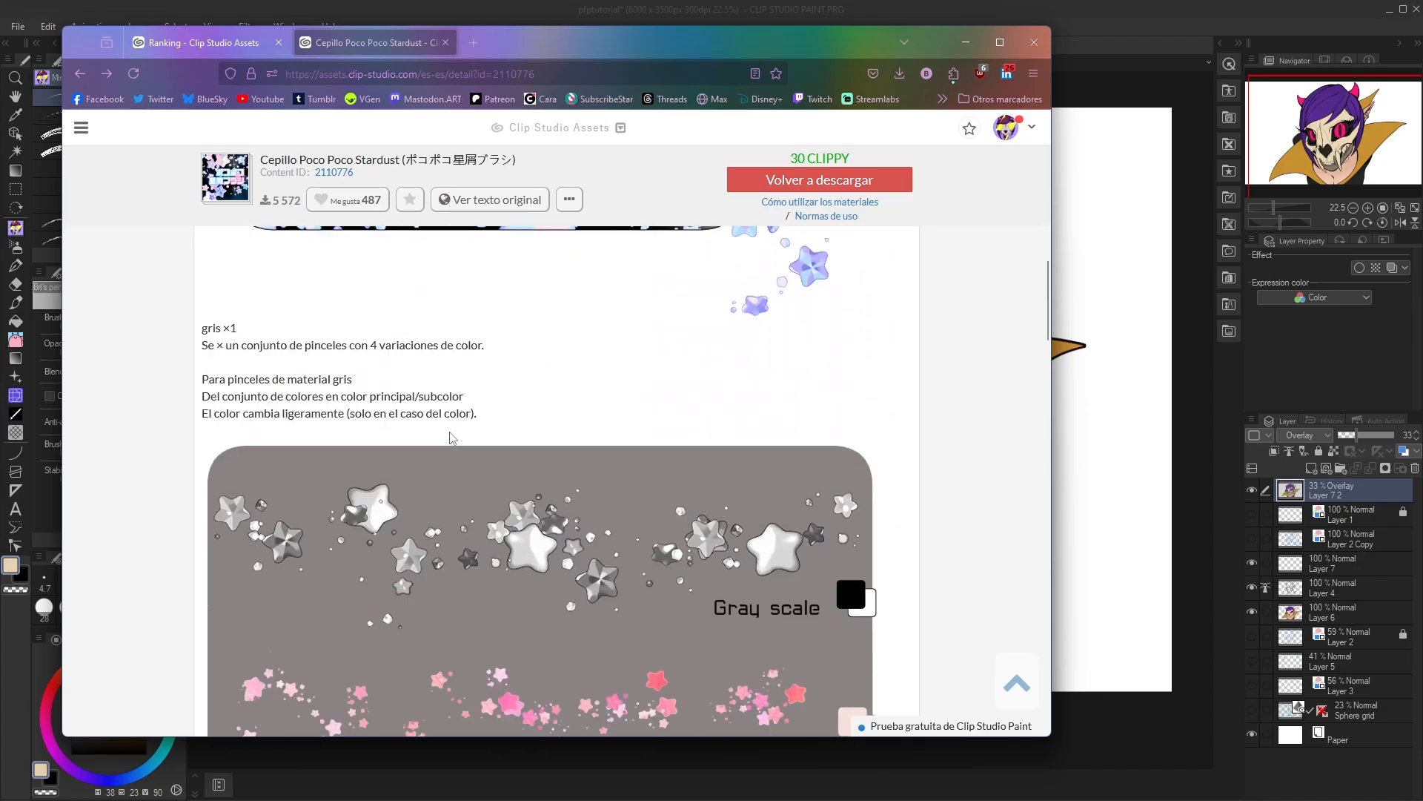
scroll(450, 438, "down", 4)
scroll(450, 437, "up", 10)
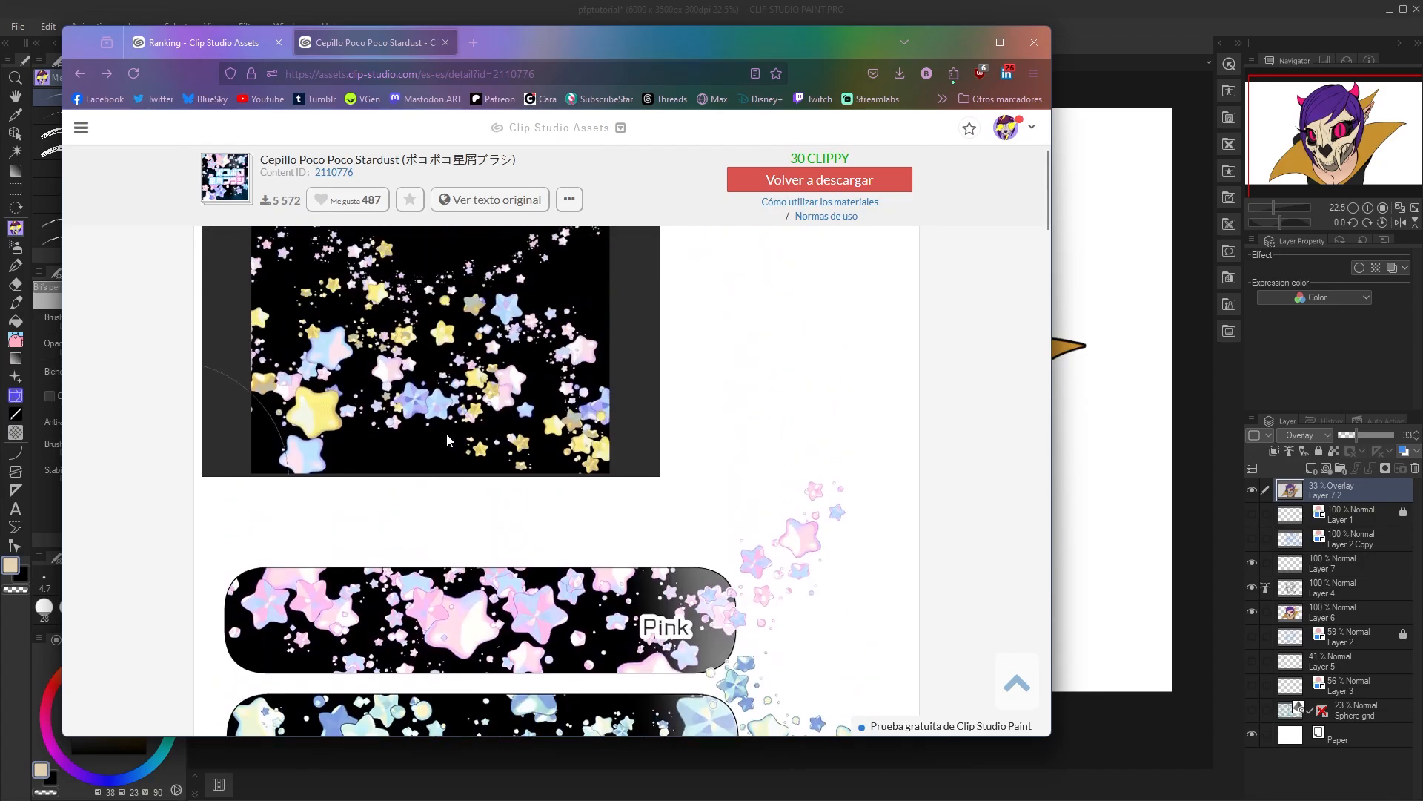
scroll(446, 440, "up", 3)
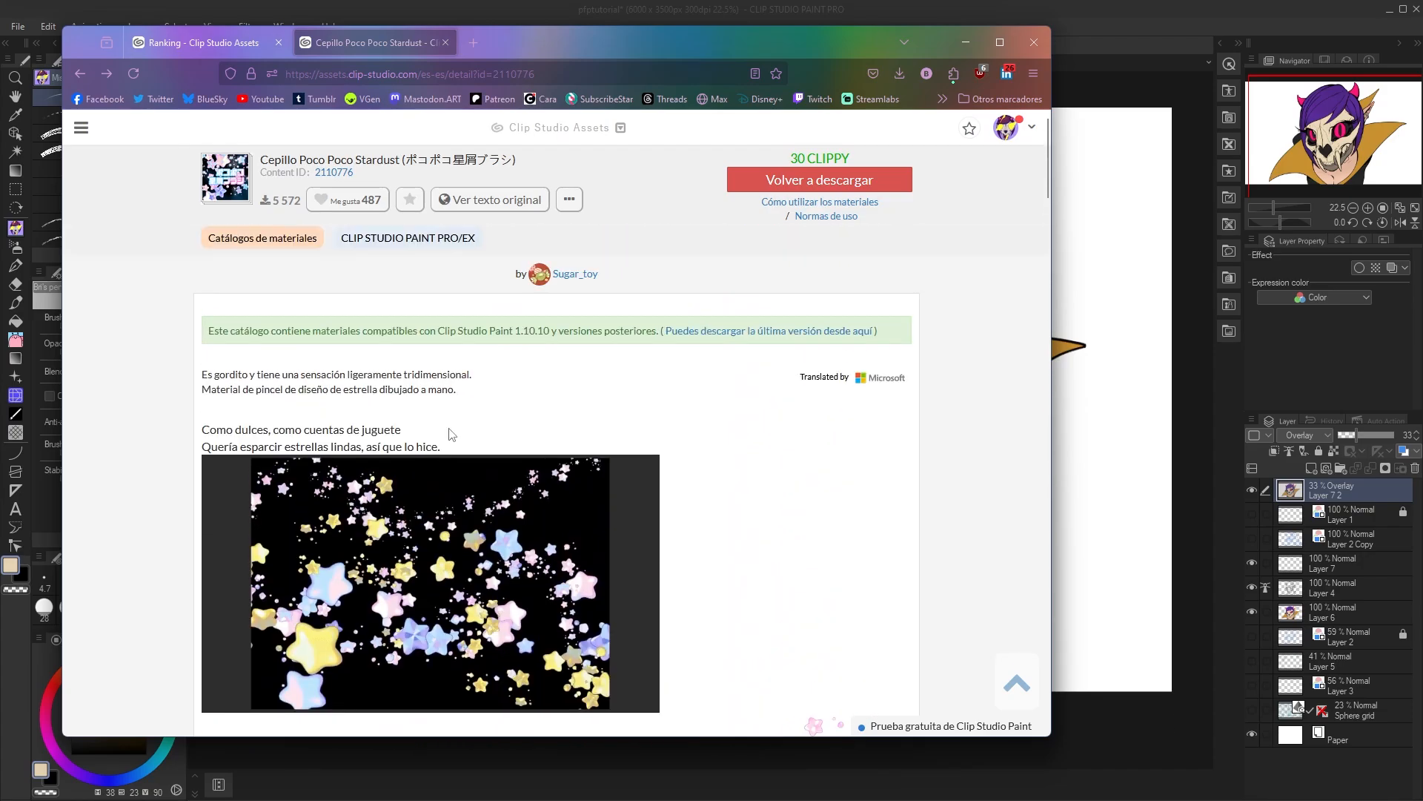
- Download the Cepillo Poco Poco Stardust material again through CLIP STUDIO and return to the painting
left_click(791, 180)
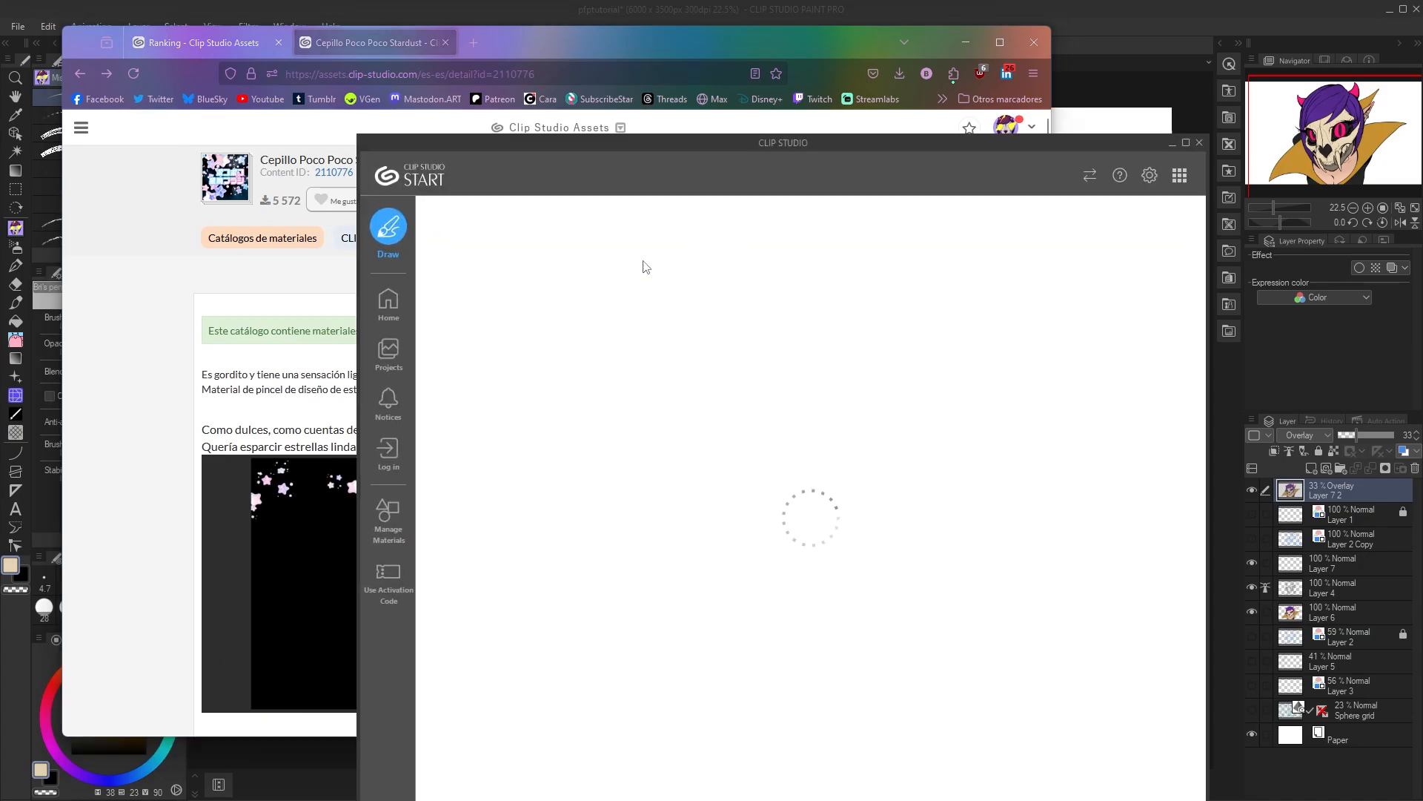
left_click_drag(734, 150, 542, 43)
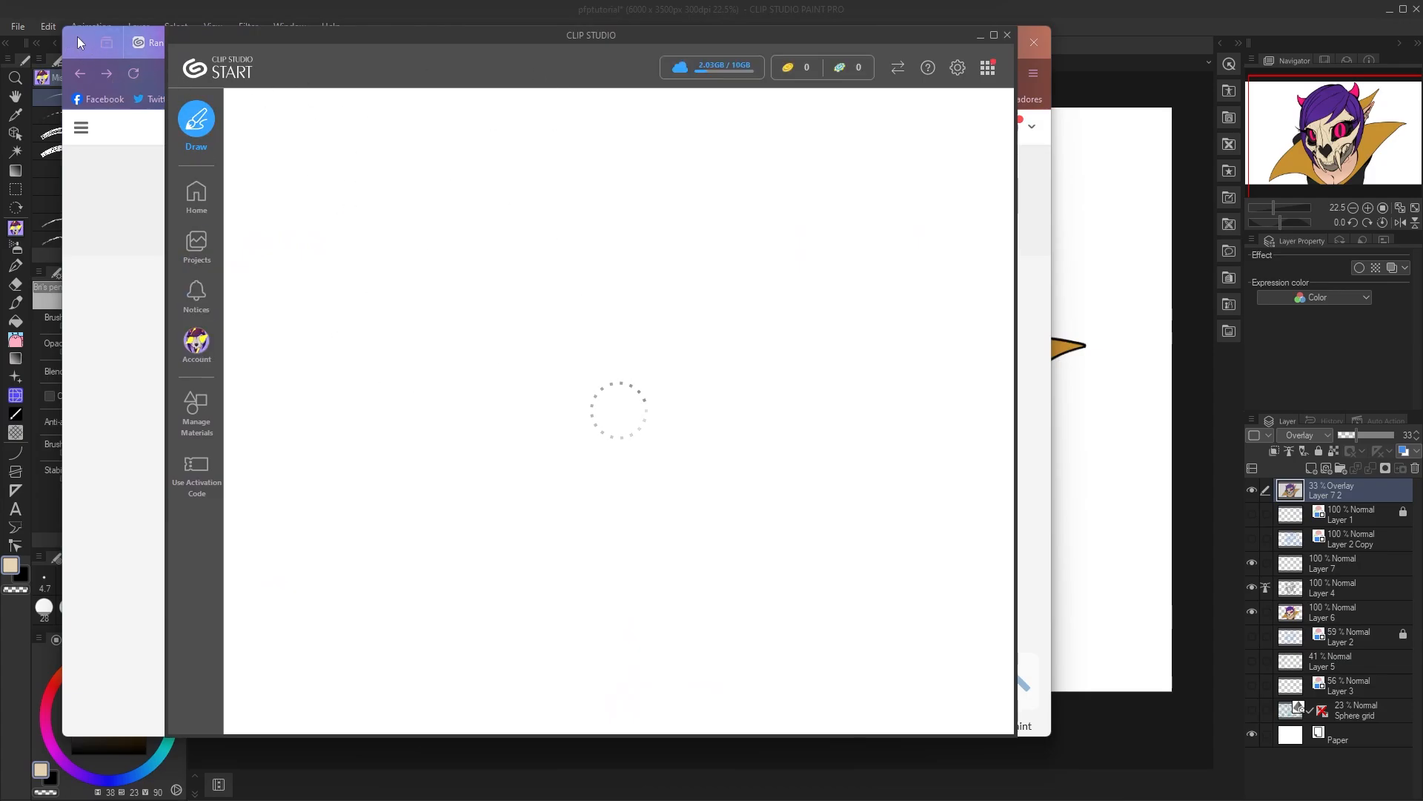
left_click(1007, 35)
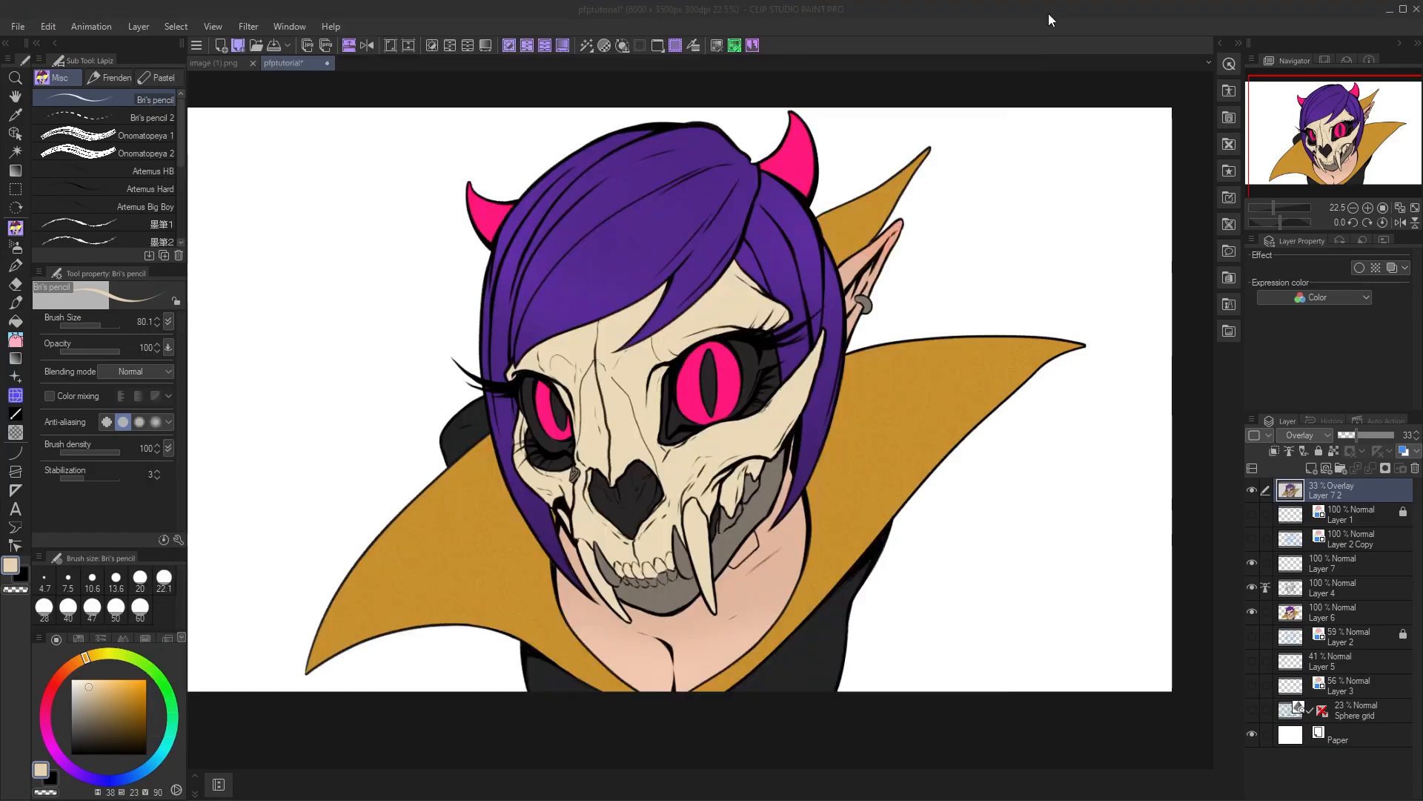
- Show the Material: Pose palette beside the canvas
left_click(299, 28)
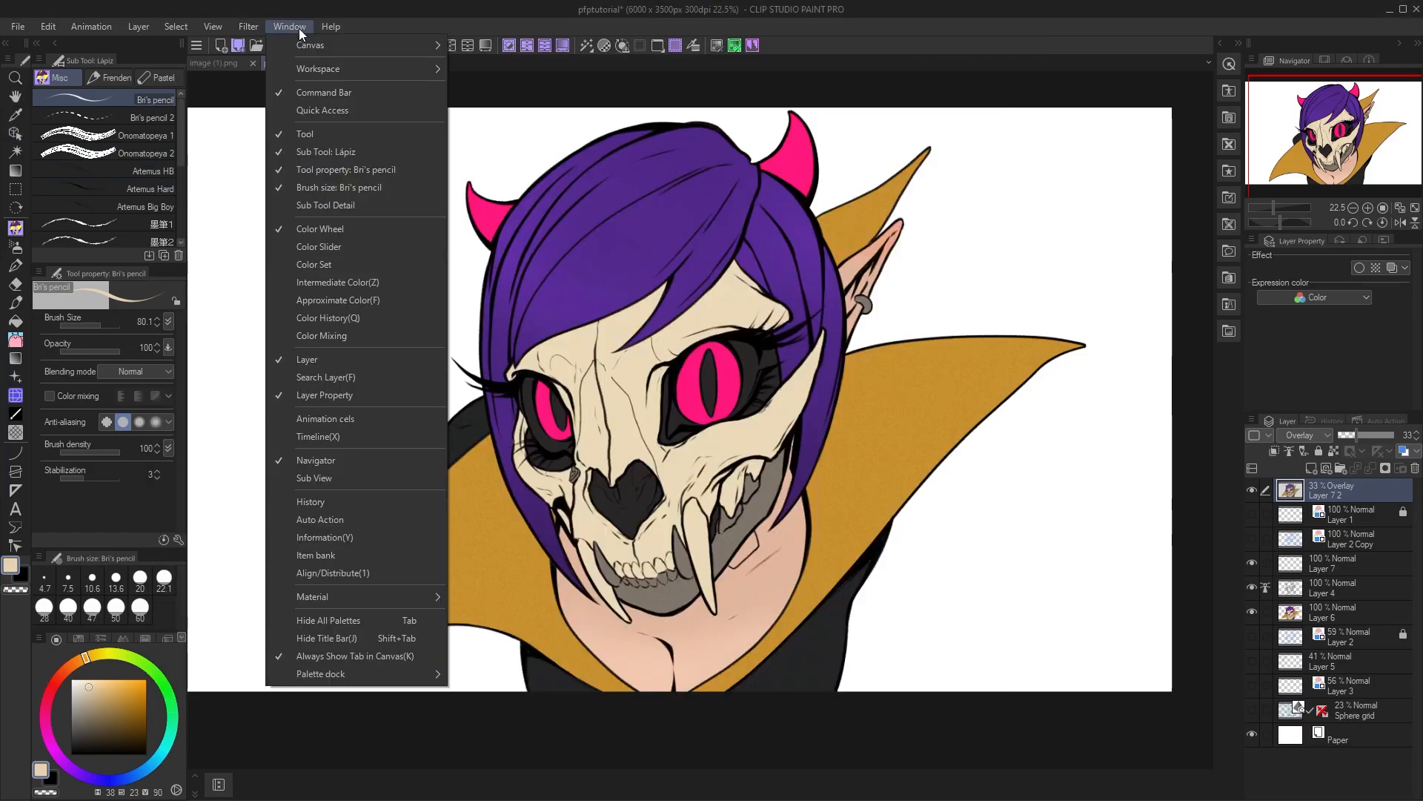
mouse_move(331, 602)
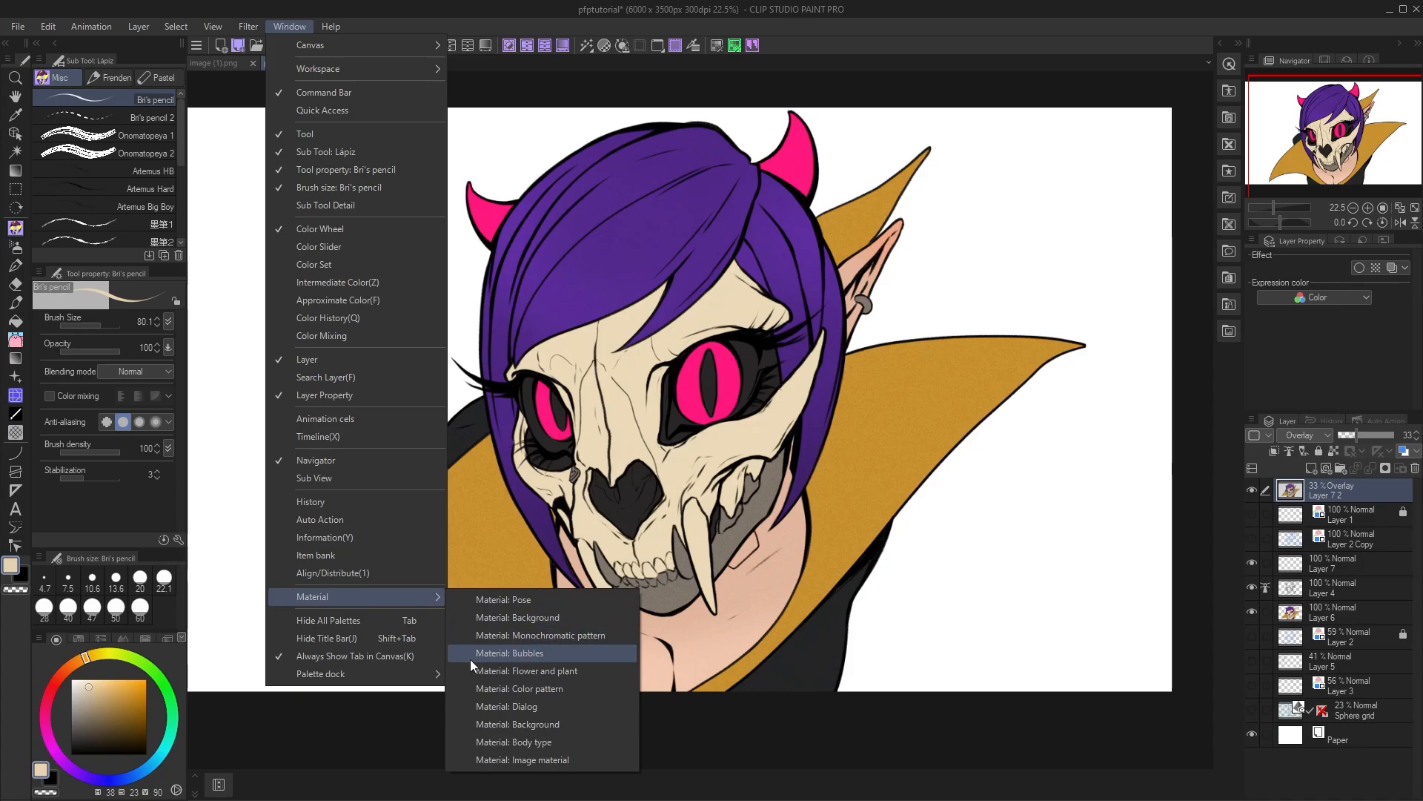
left_click(535, 601)
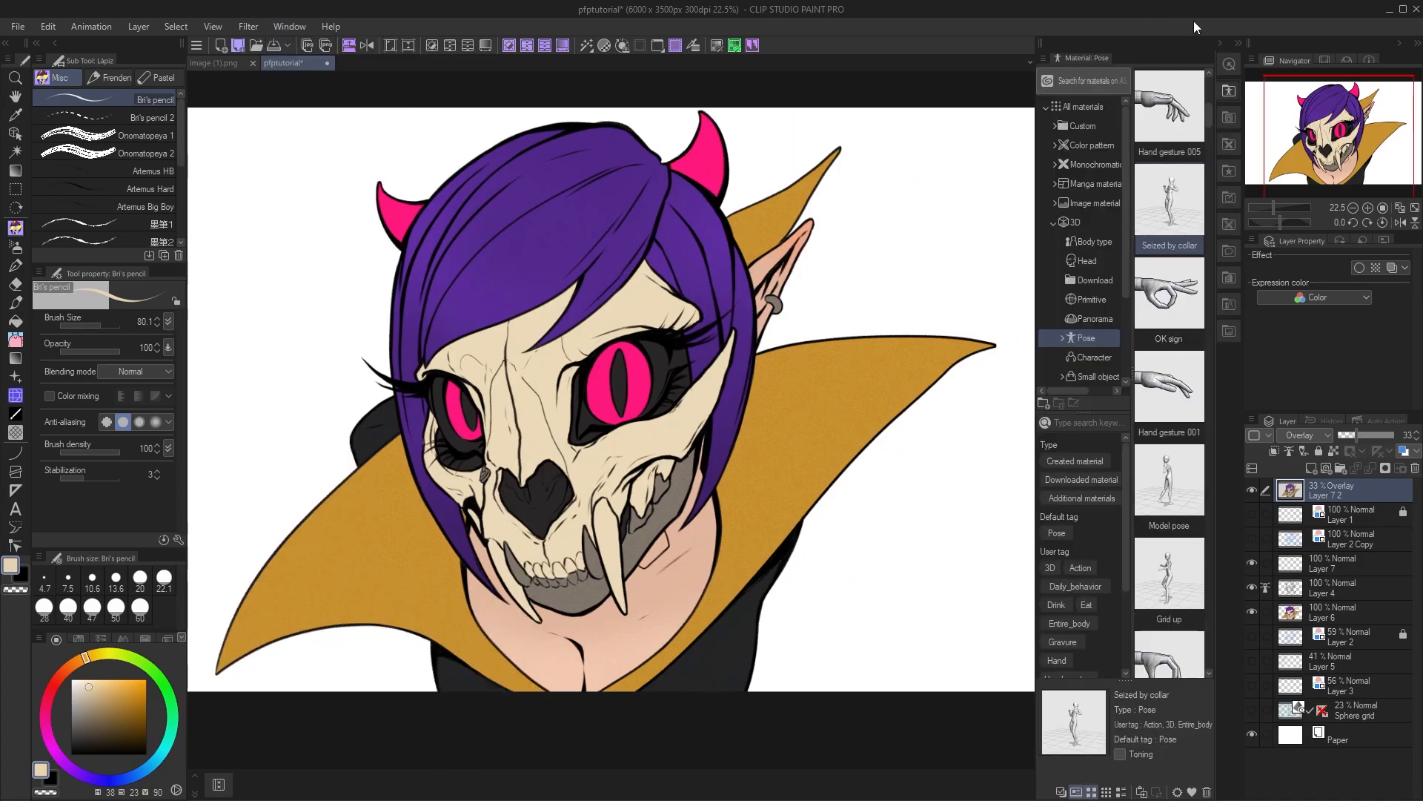
left_click(301, 28)
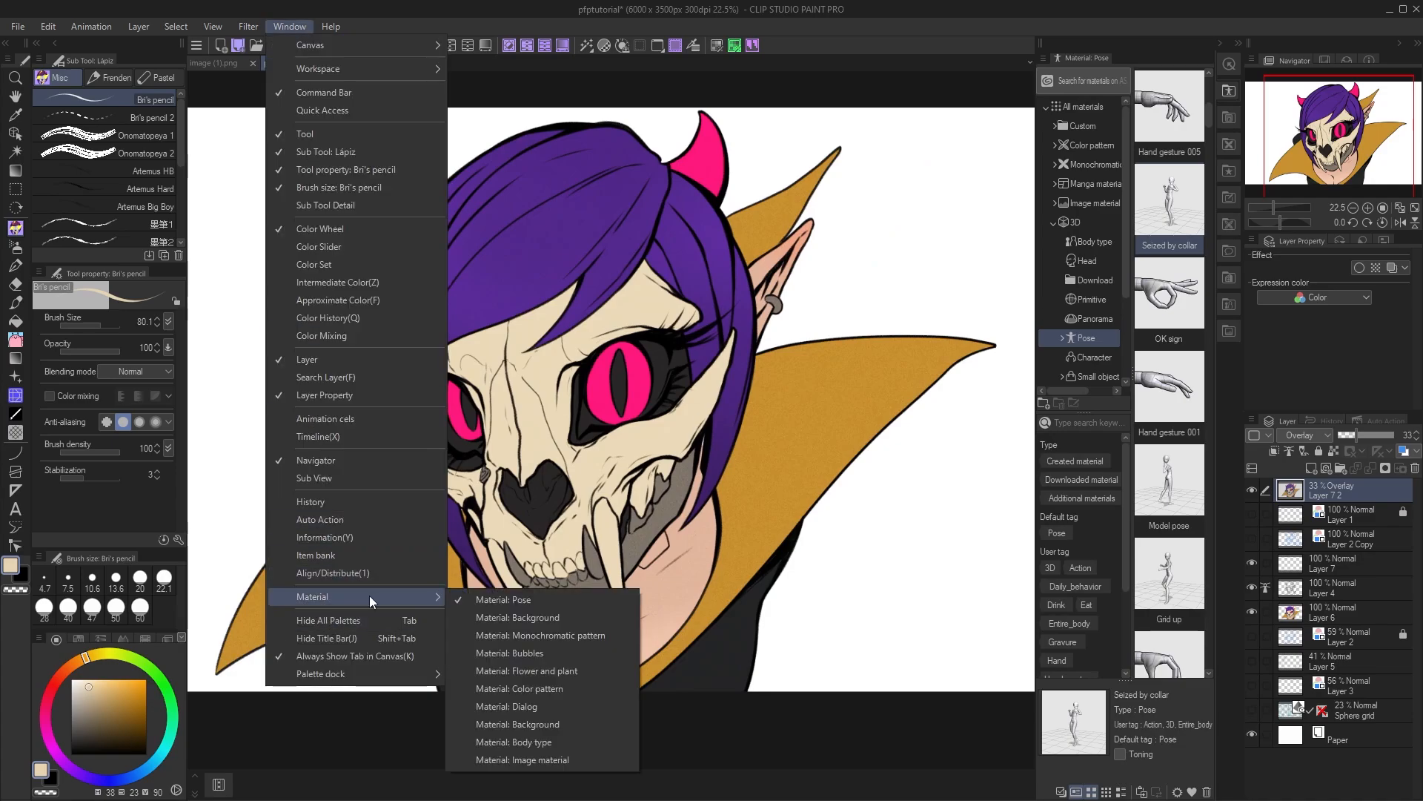
left_click(1079, 157)
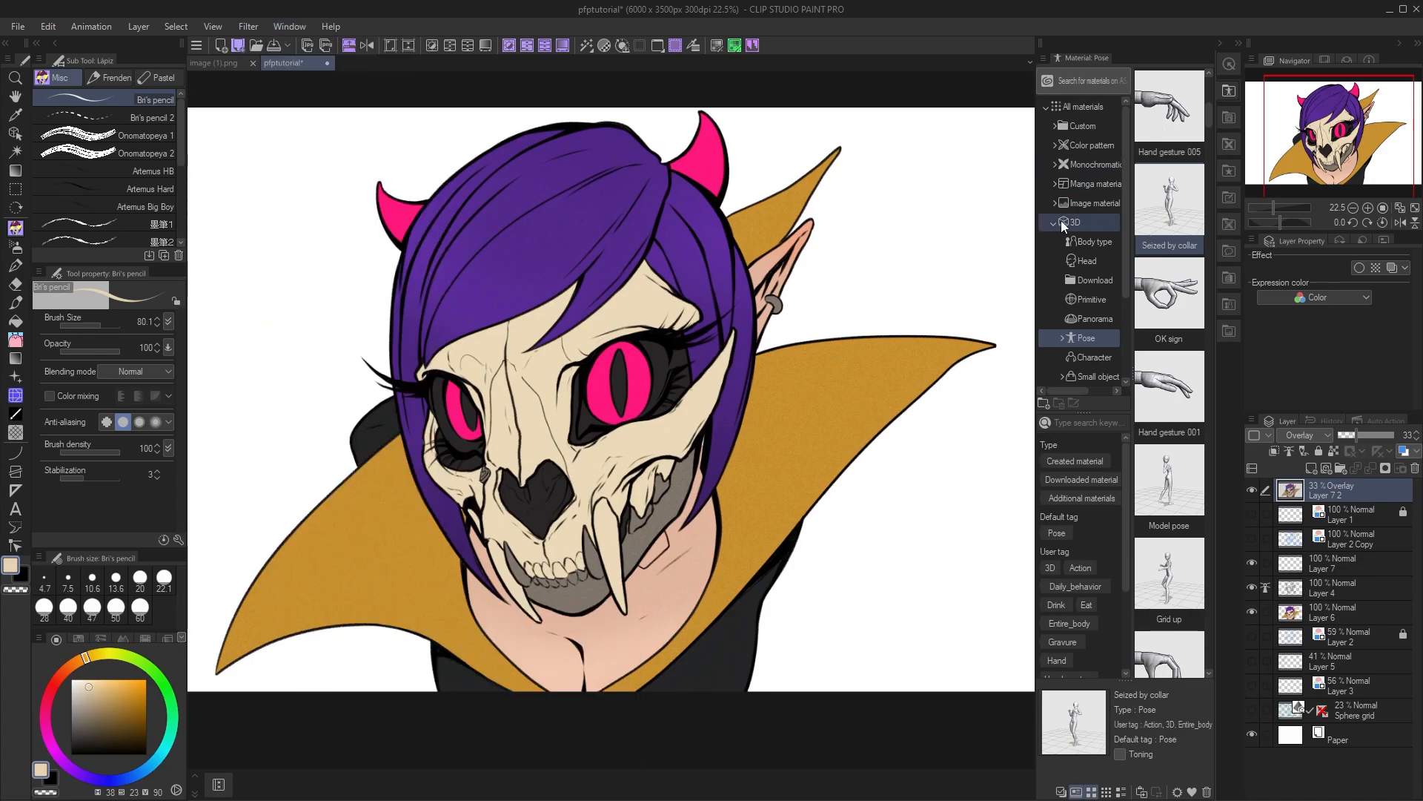
- Collapse the 3D category, open the Download materials folder and widen the Material palette
left_click(1054, 221)
left_click(1067, 242)
left_click_drag(1036, 248, 947, 250)
- Find the ポコポコ星屑 star brushes among the downloaded materials and select the plain ポコポコ星屑 brush
scroll(1090, 401, "down", 10)
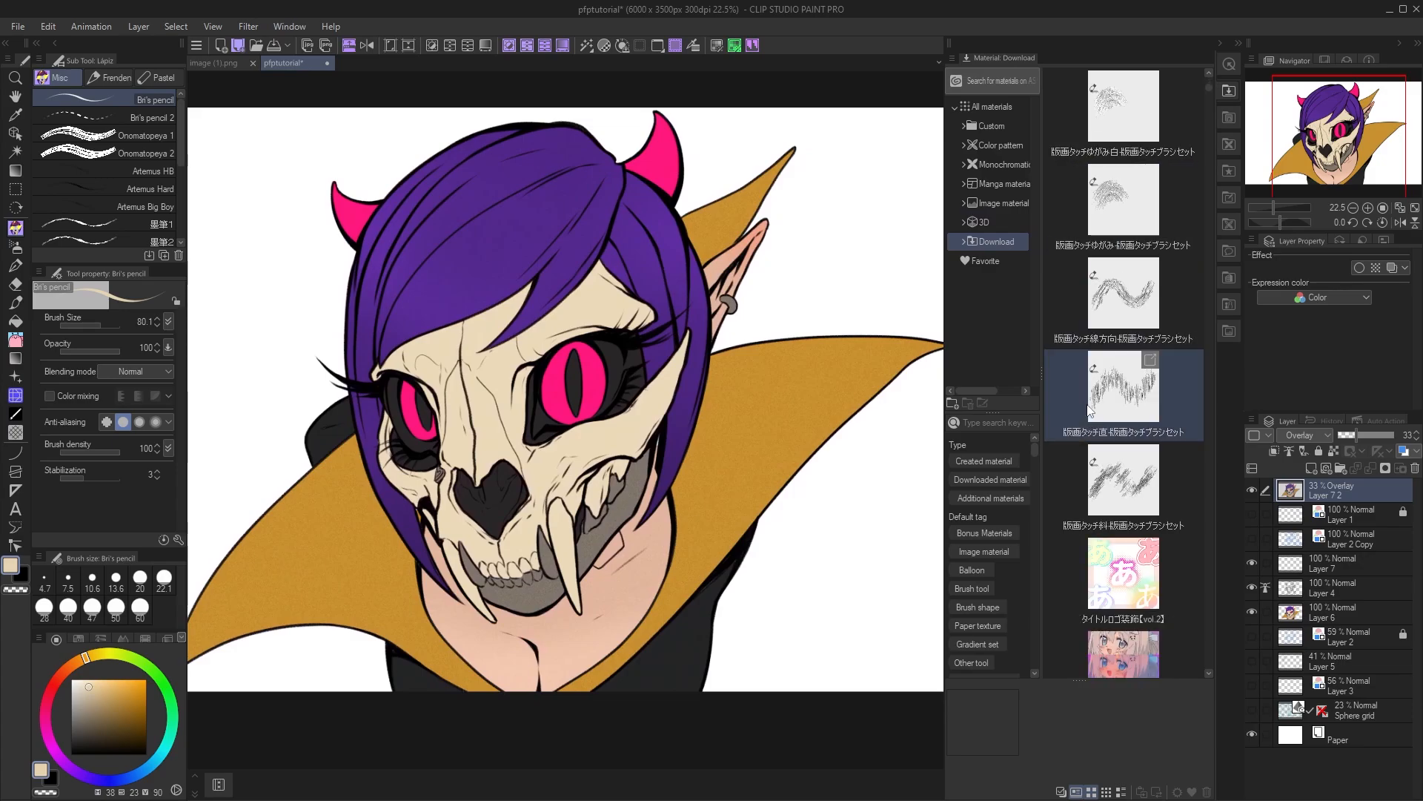
scroll(1111, 394, "up", 2)
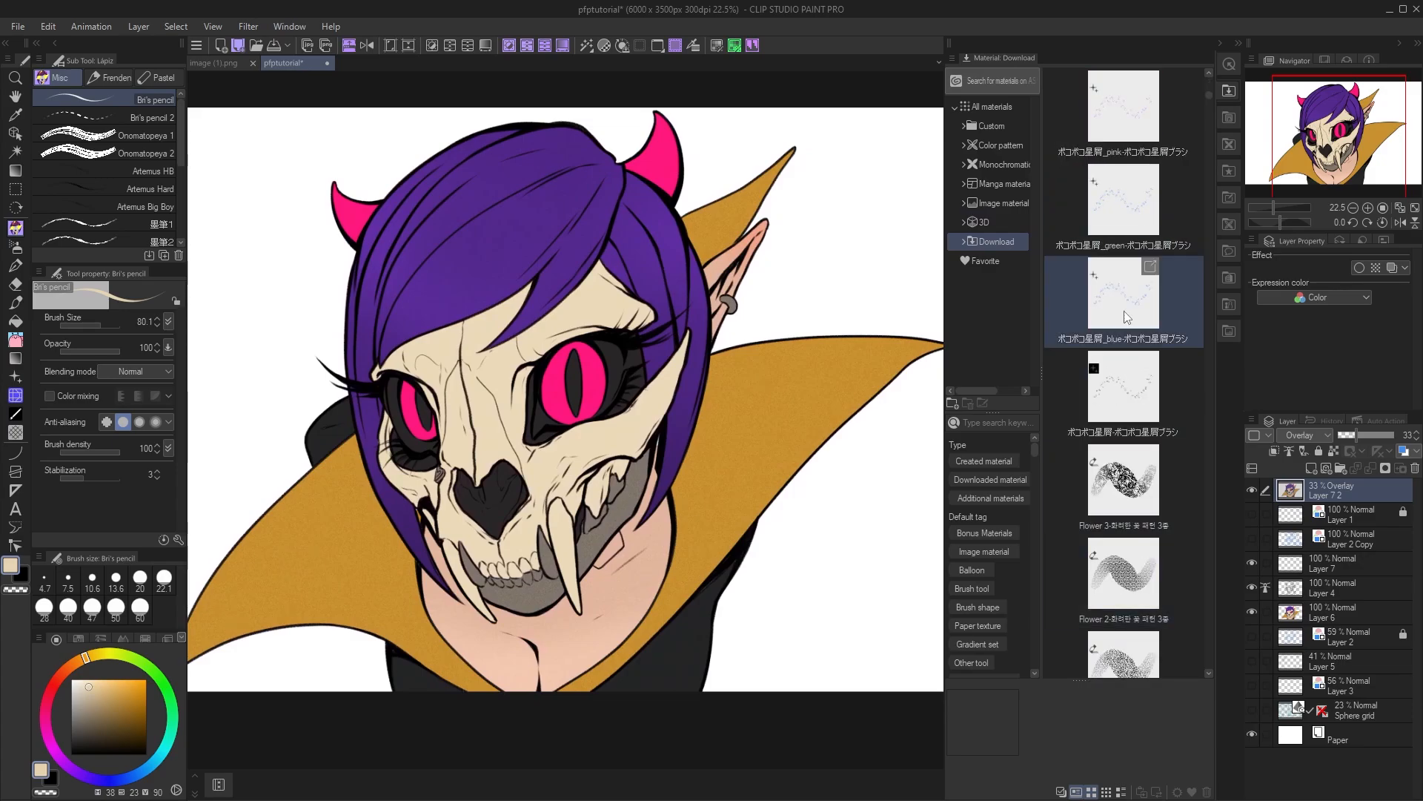
left_click(1119, 326)
left_click(1125, 385)
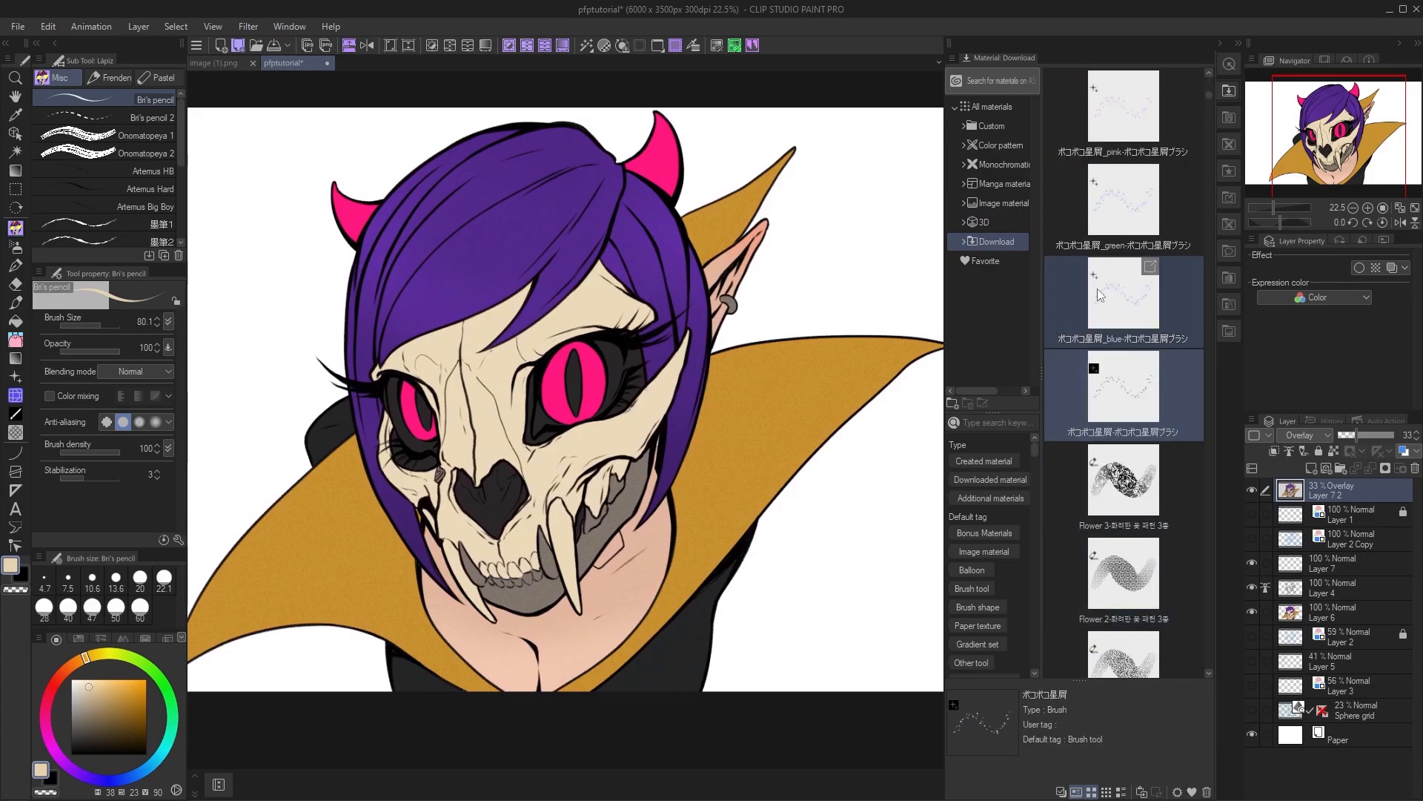
- Add the downloaded ポコポコ星屑 brush to the pencil (Lápiz) sub tool list, below Bri's tail
scroll(1119, 338, "up", 2)
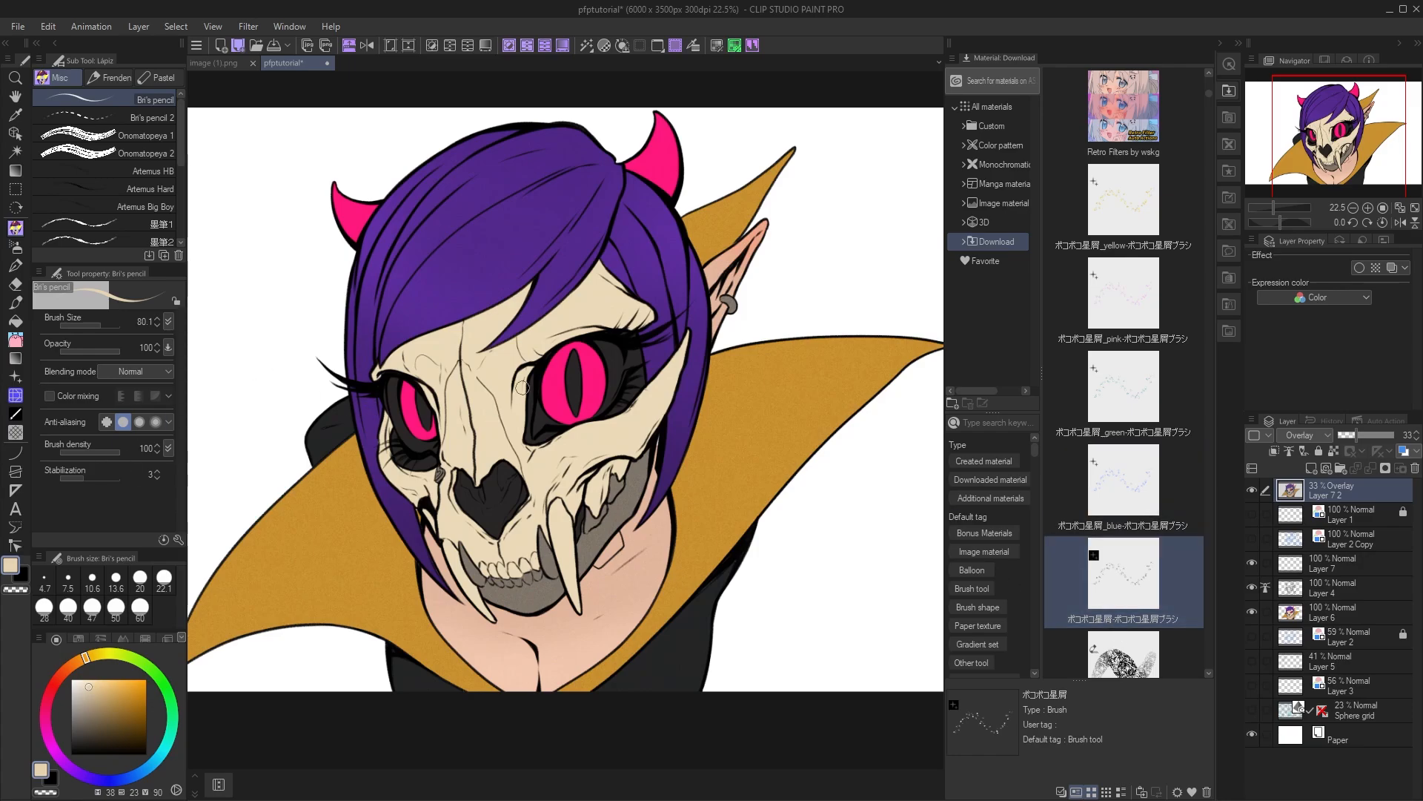
key("b")
left_click(89, 118)
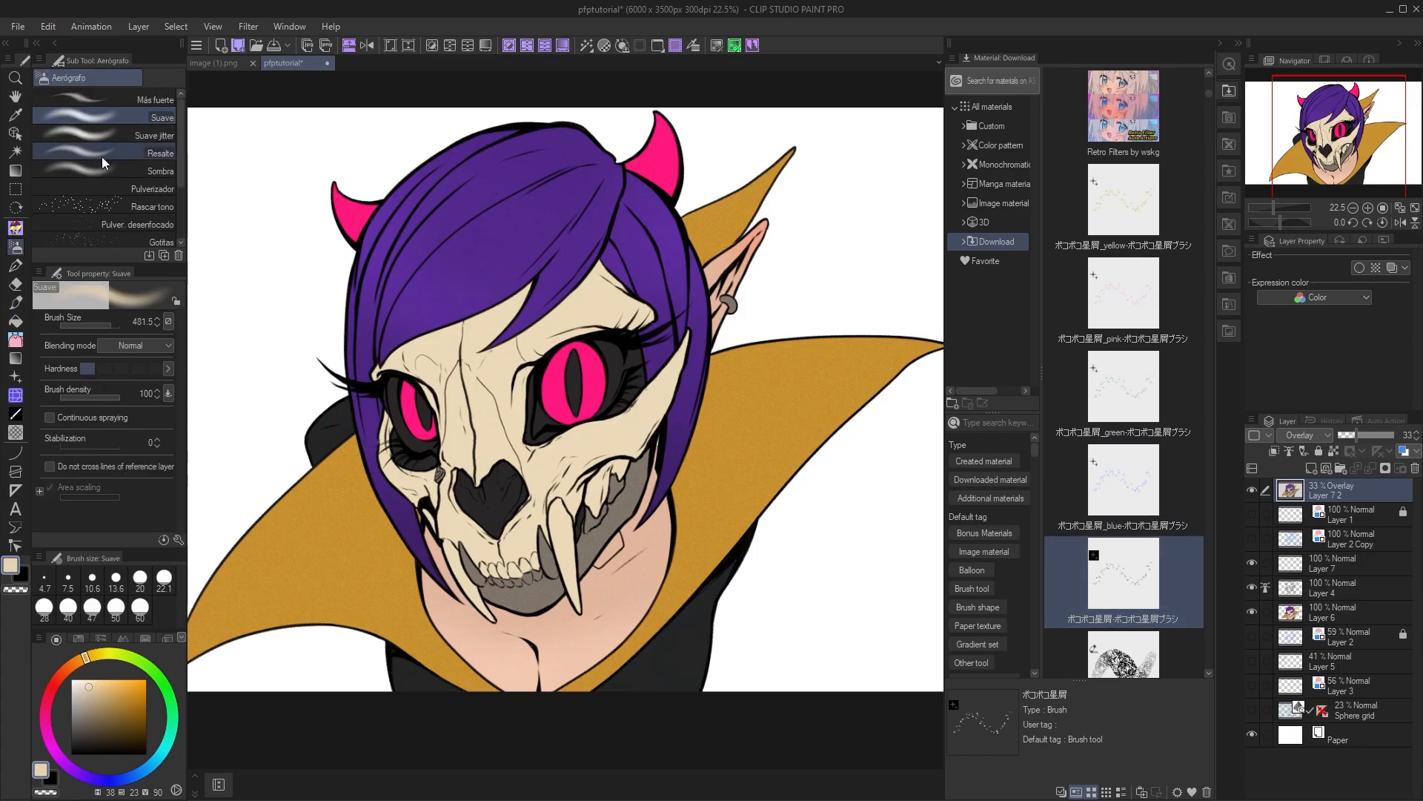
left_click(16, 227)
scroll(123, 175, "down", 3)
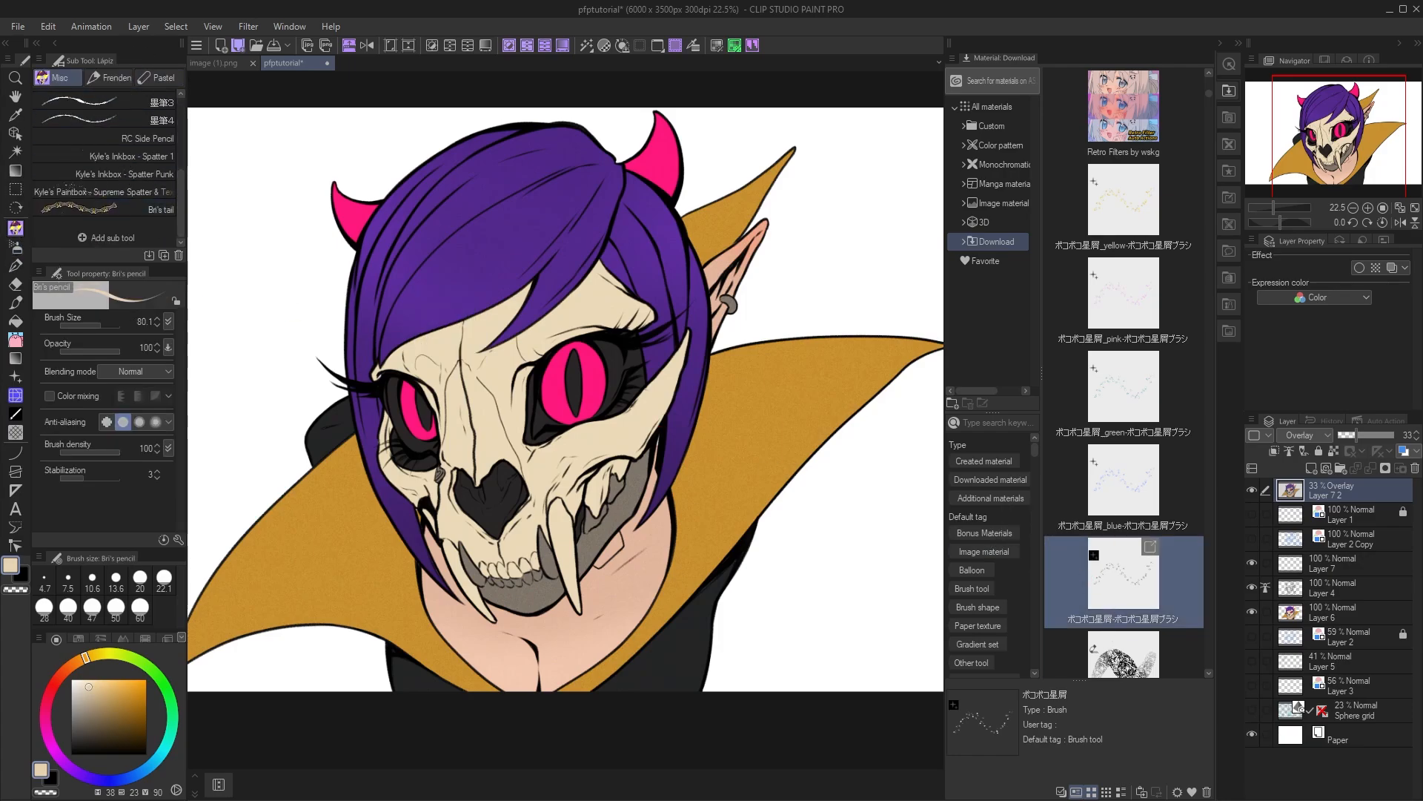
mouse_move(1123, 573)
left_mouse_down()
mouse_move(91, 45)
mouse_move(120, 221)
left_mouse_up()
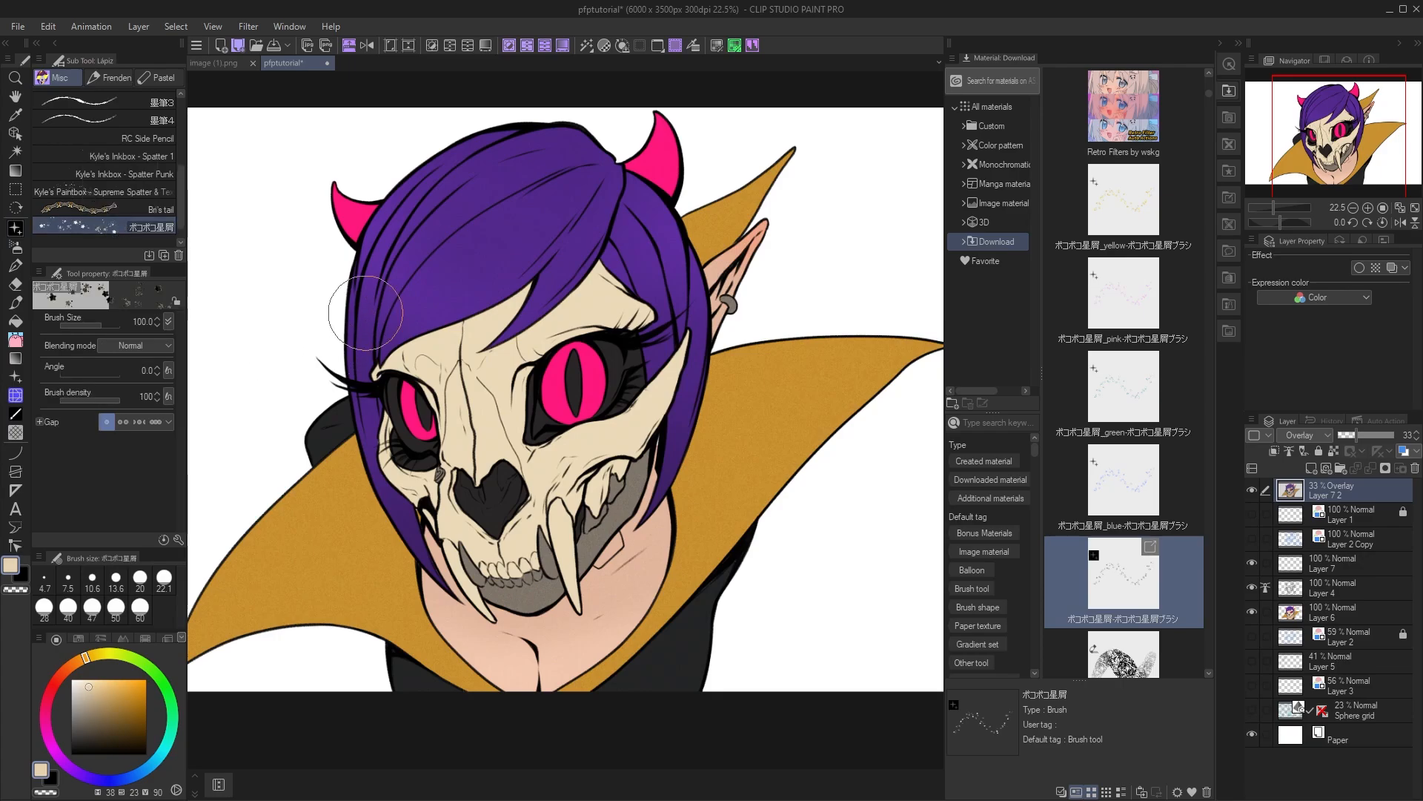
- Add a new raster layer above Layer 7 2 and test the ポコポコ星屑 brush across the portrait, undoing the trial strokes
mouse_move(289, 474)
left_mouse_down()
mouse_move(388, 502)
mouse_move(401, 557)
left_mouse_up()
key("ctrl+z")
left_click(1312, 468)
mouse_move(341, 326)
left_mouse_down()
mouse_move(301, 334)
mouse_move(485, 602)
left_mouse_up()
key("ctrl+z")
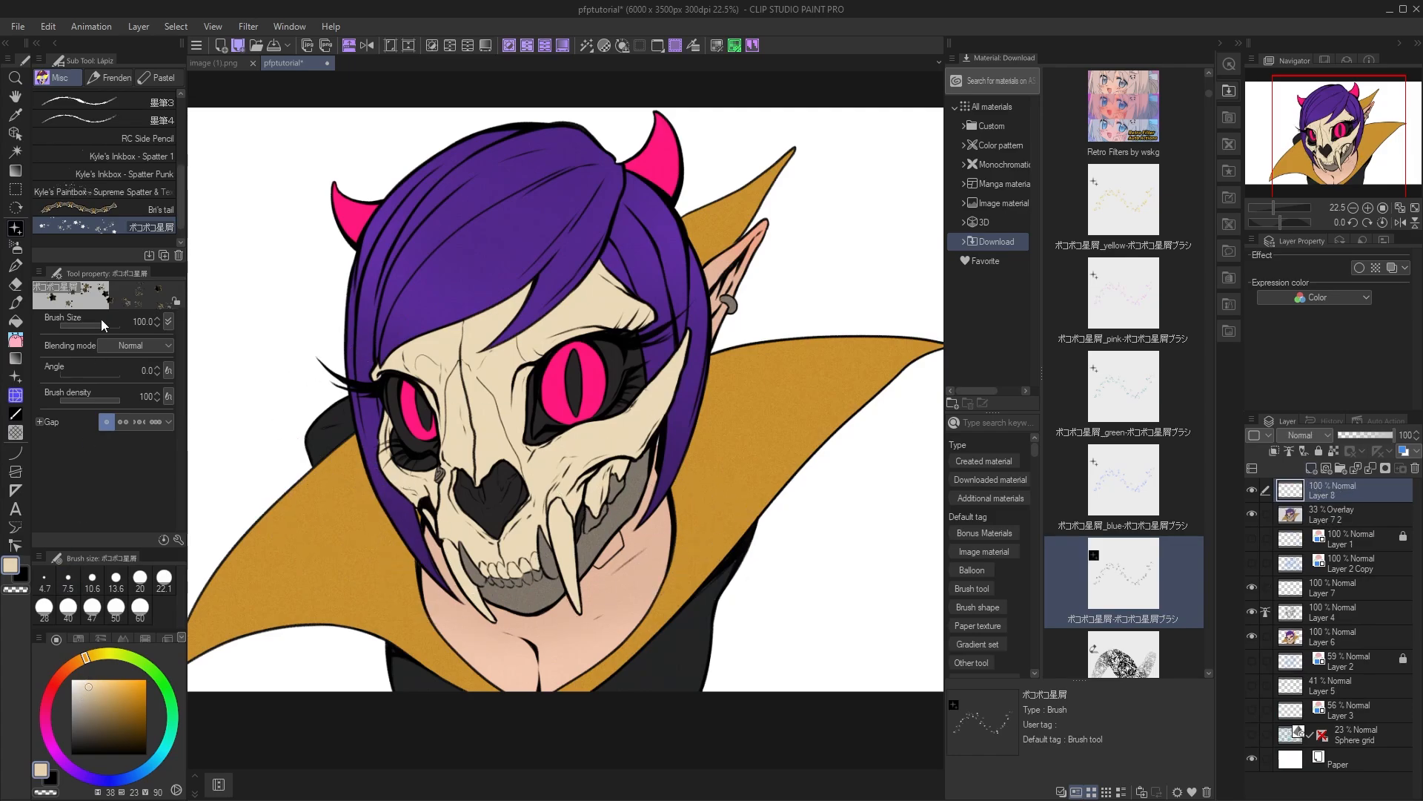
- Add the ポコポコ星屑_blue brush to the same sub tool list and test it around the portrait, undoing the trial strokes
mouse_move(1123, 481)
left_mouse_down()
mouse_move(701, 311)
mouse_move(118, 215)
mouse_move(141, 246)
left_mouse_up()
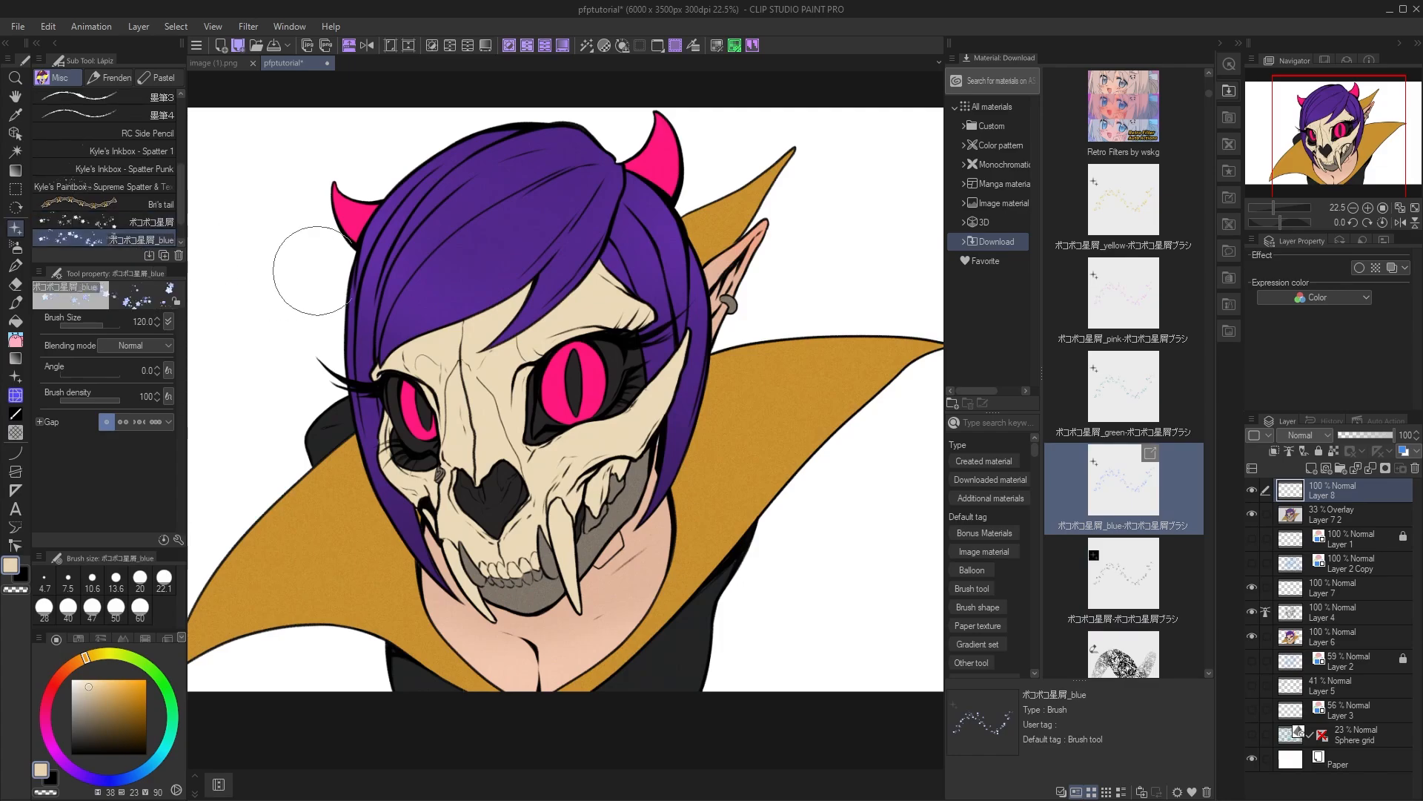
mouse_move(317, 271)
left_mouse_down()
mouse_move(326, 394)
mouse_move(294, 553)
mouse_move(419, 620)
mouse_move(603, 615)
mouse_move(743, 481)
mouse_move(752, 301)
mouse_move(859, 257)
mouse_move(882, 384)
mouse_move(780, 523)
mouse_move(796, 620)
mouse_move(882, 537)
left_mouse_up()
left_click_drag(773, 532, 788, 530)
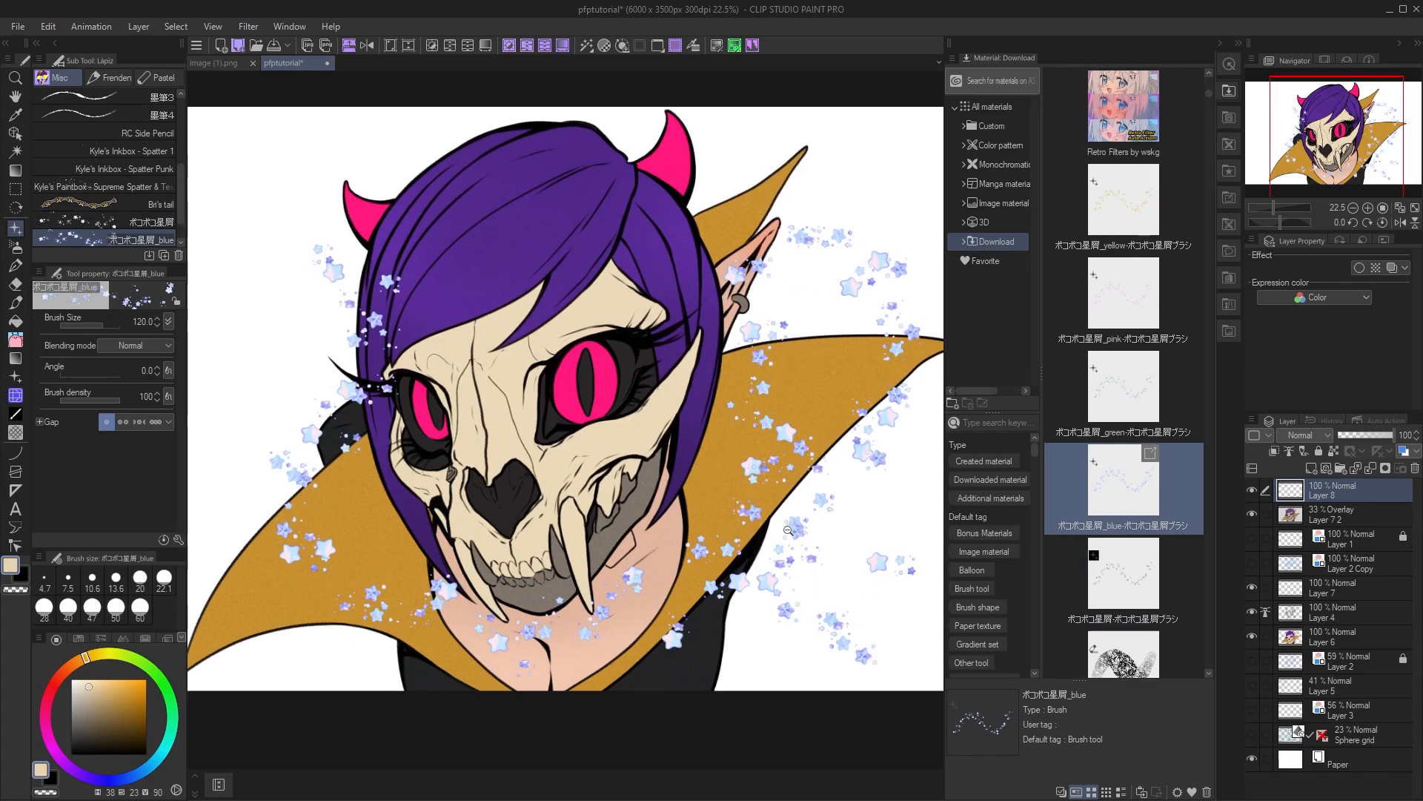
scroll(788, 530, "down", 1)
key("ctrl+z")
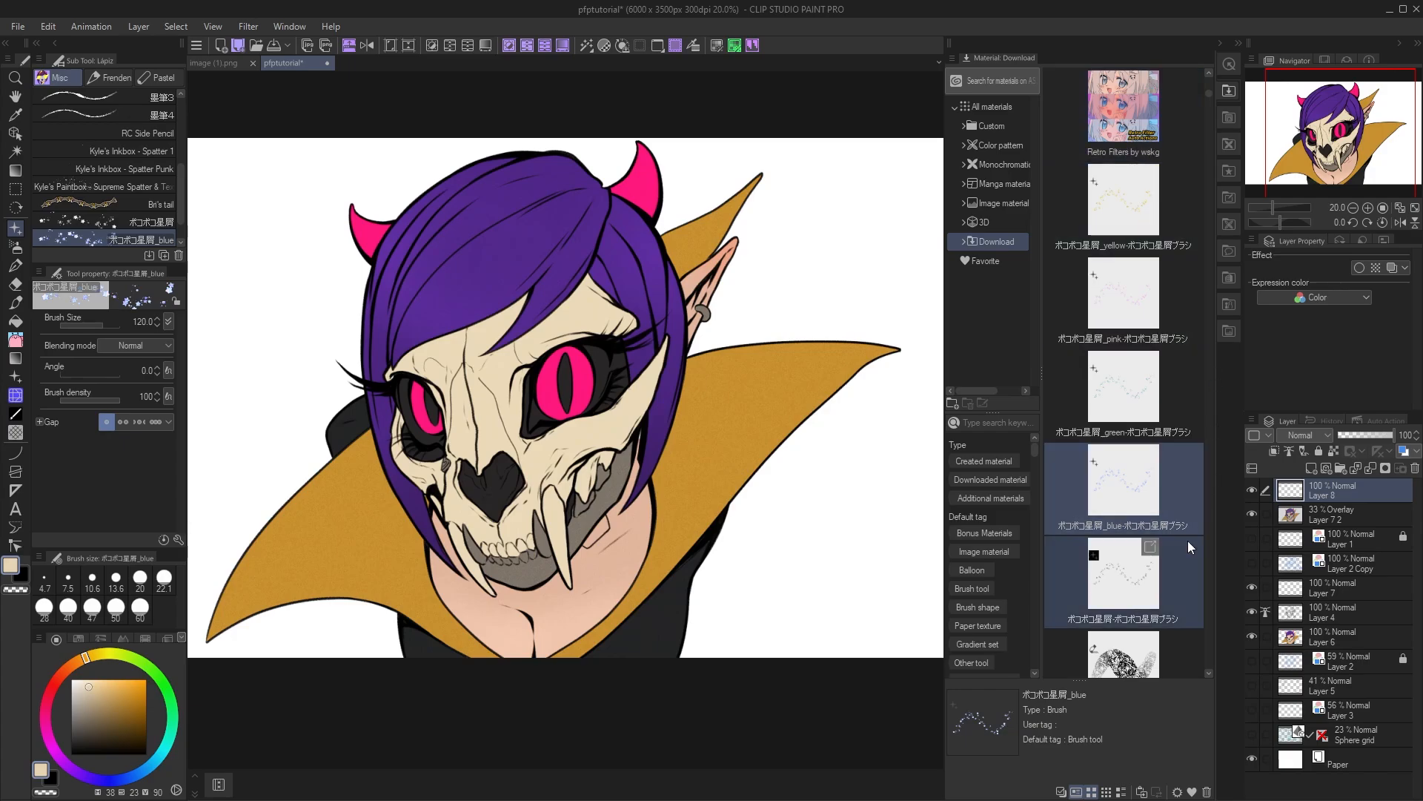
- Examine the gradient previews of the Conjunto de degradado de cielo caricaturesco set on its Clip Studio Assets page in the browser
left_click_drag(1210, 93, 1212, 74)
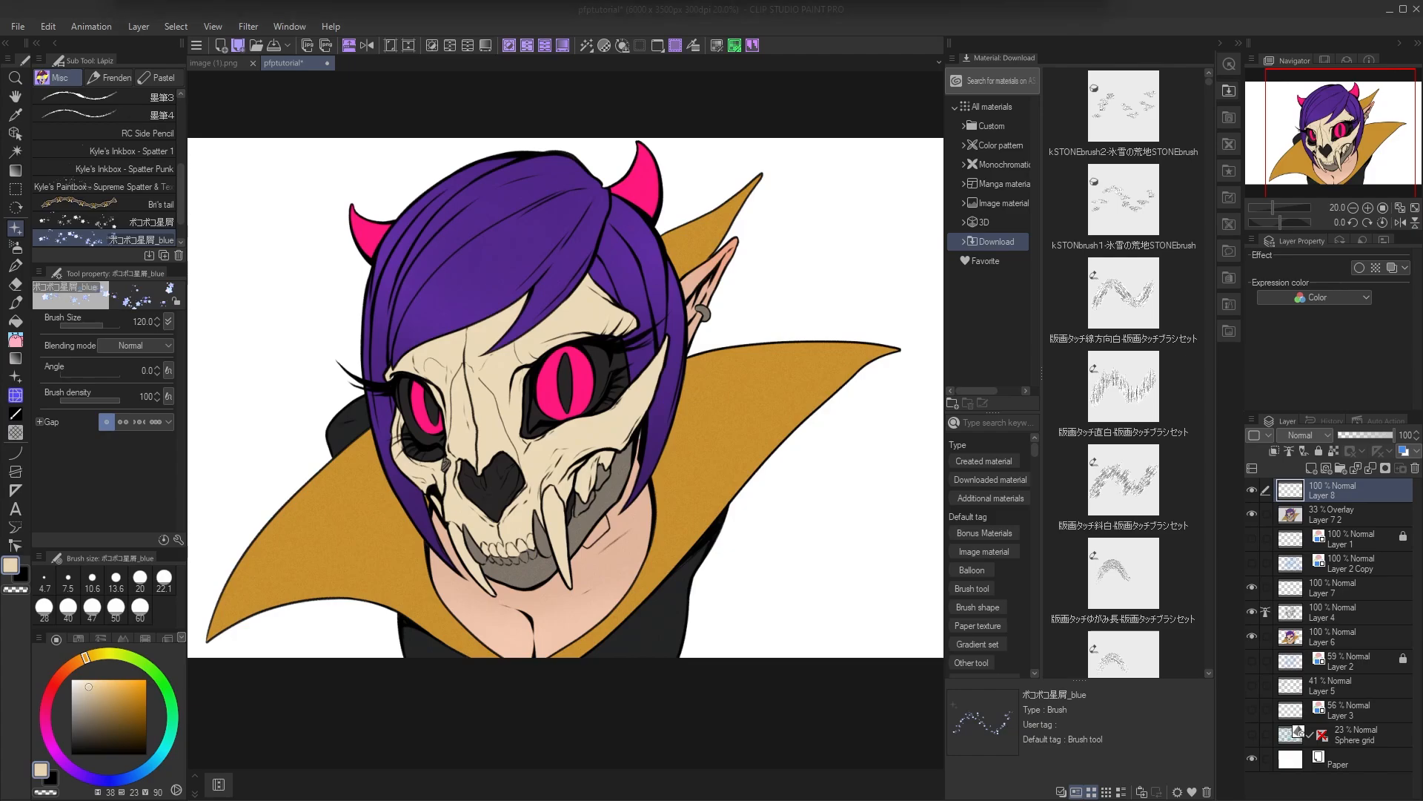
mouse_move(618, 0)
left_mouse_down()
mouse_move(597, 0)
mouse_move(545, 46)
mouse_move(547, 99)
left_mouse_up()
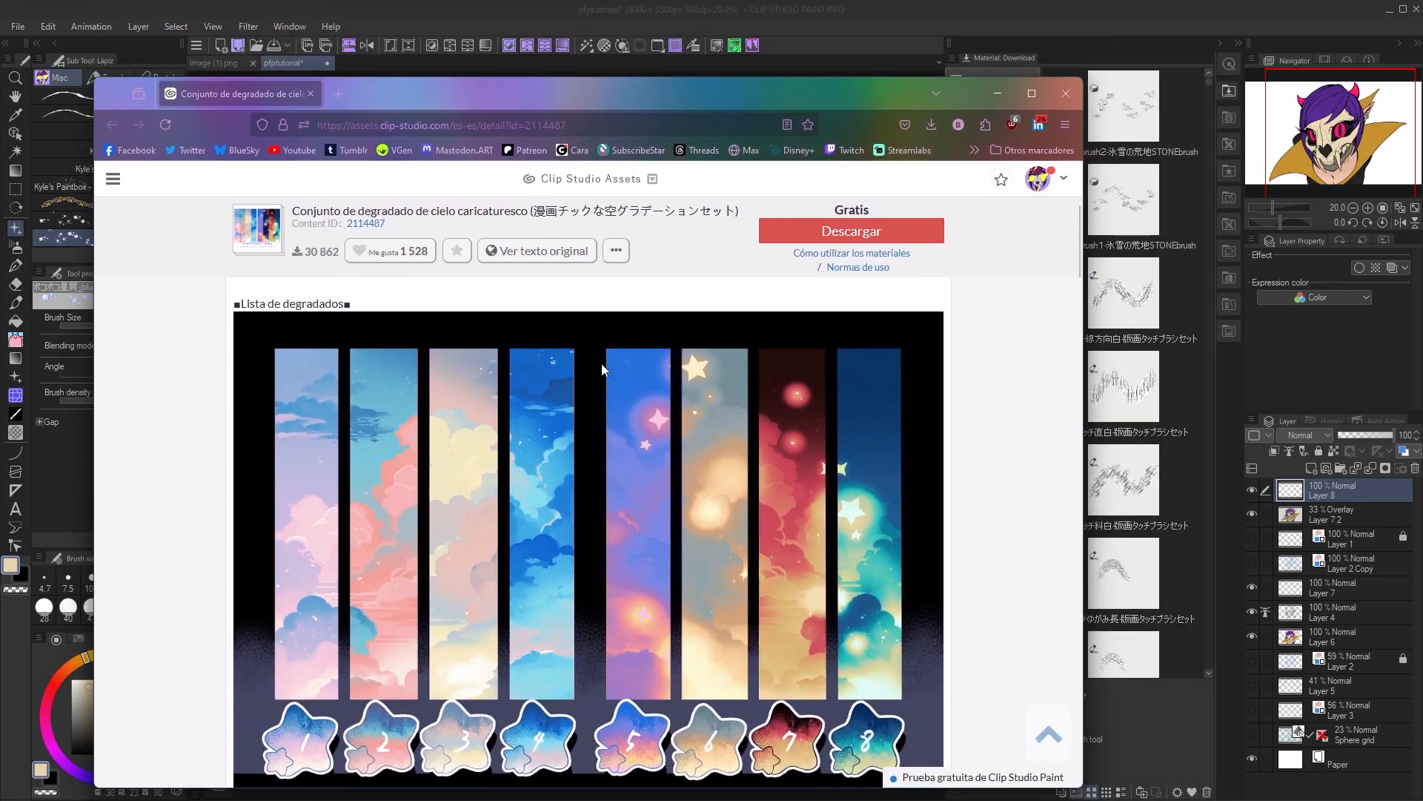
scroll(616, 310, "down", 3)
scroll(566, 489, "down", 7)
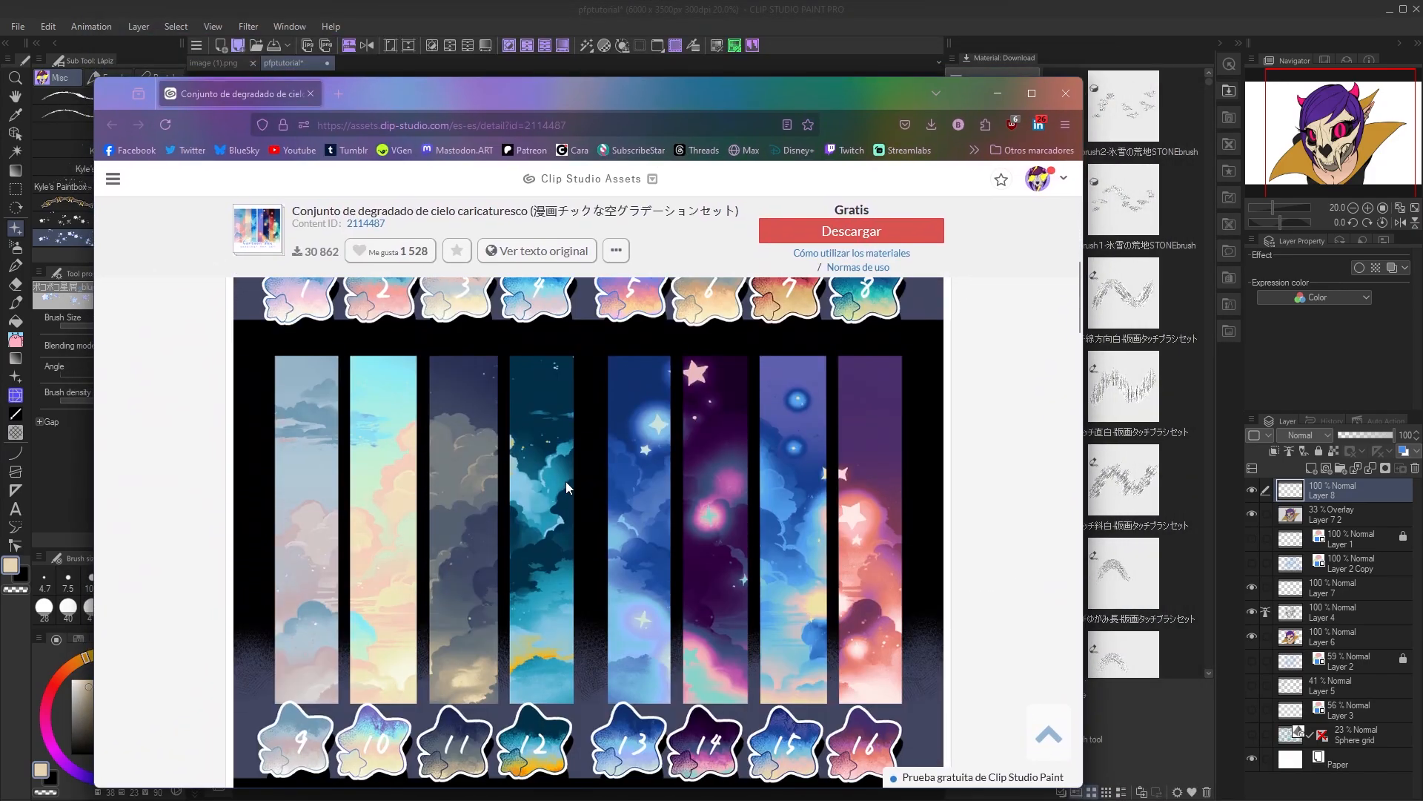
scroll(558, 492, "down", 8)
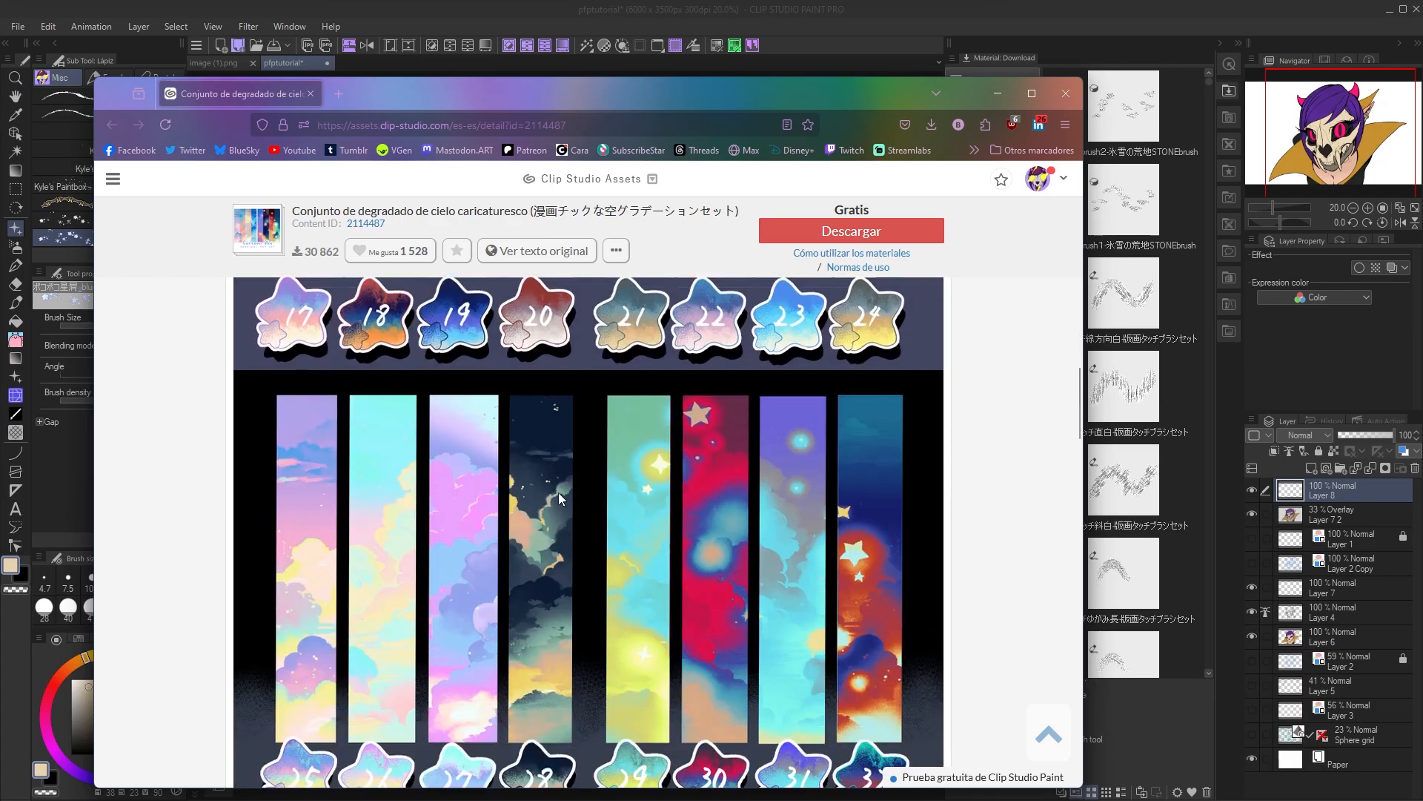
scroll(597, 482, "up", 9)
scroll(597, 482, "up", 10)
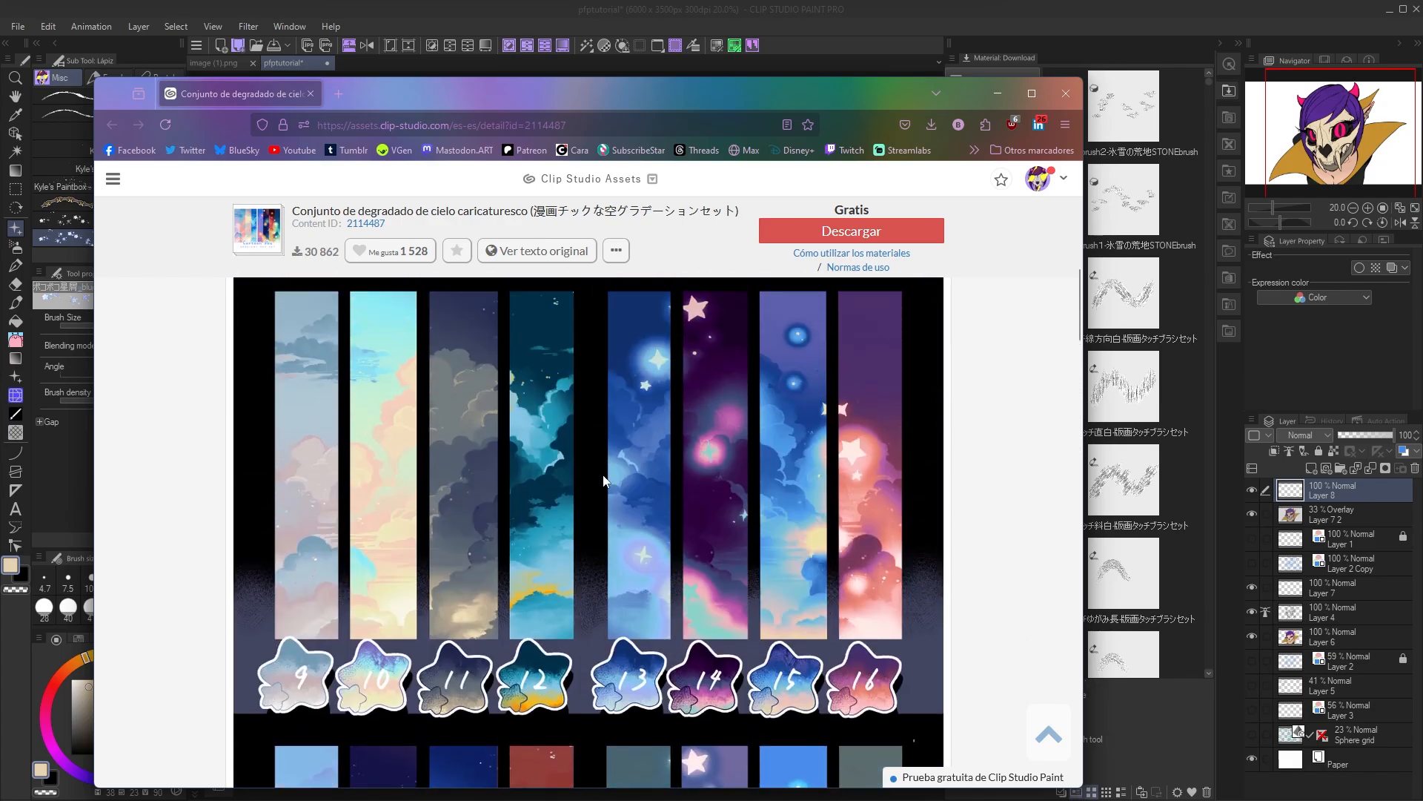
scroll(621, 475, "down", 1)
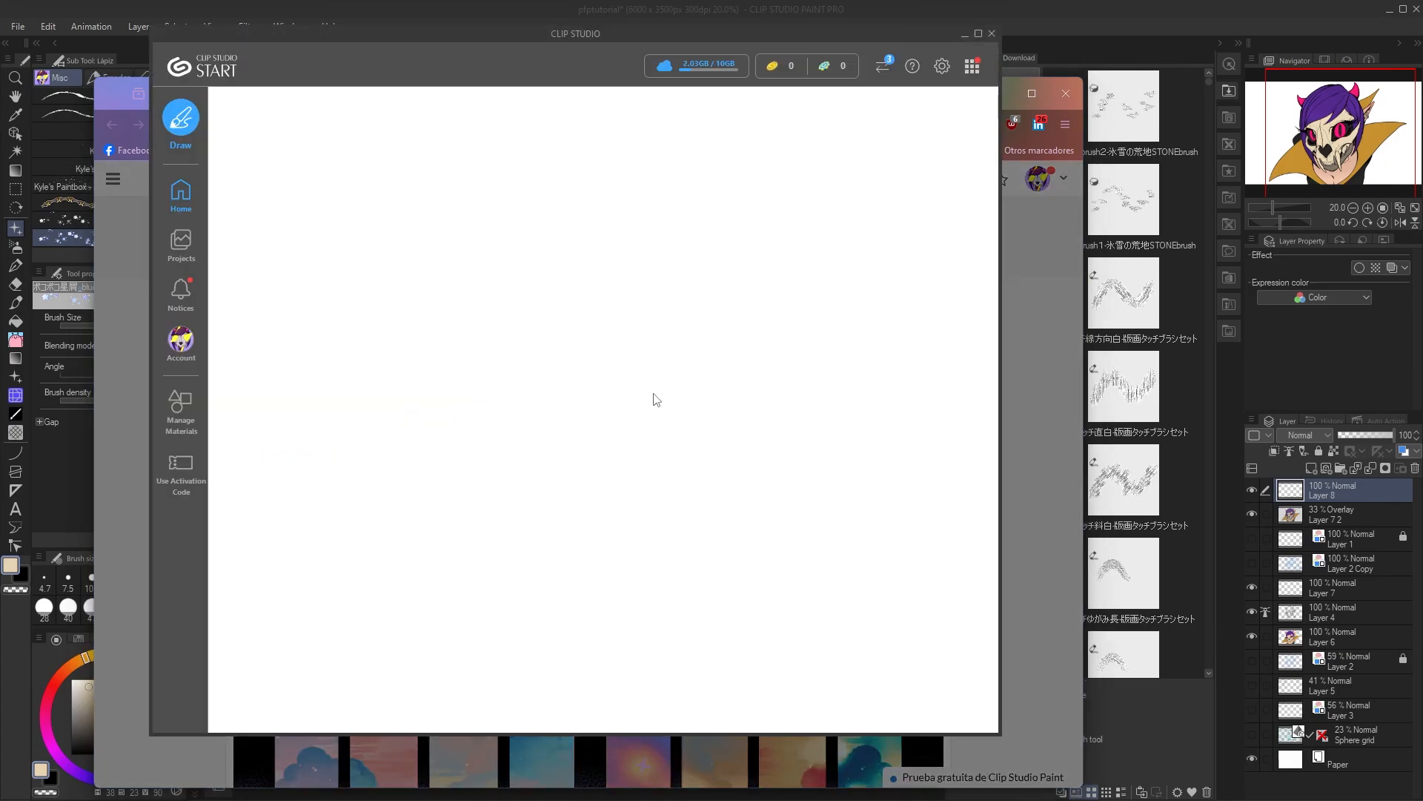
- In CLIP STUDIO's data transfers, stop the general material download and start downloading the 漫画チックな空グラデーションセット gradient set
left_click(888, 65)
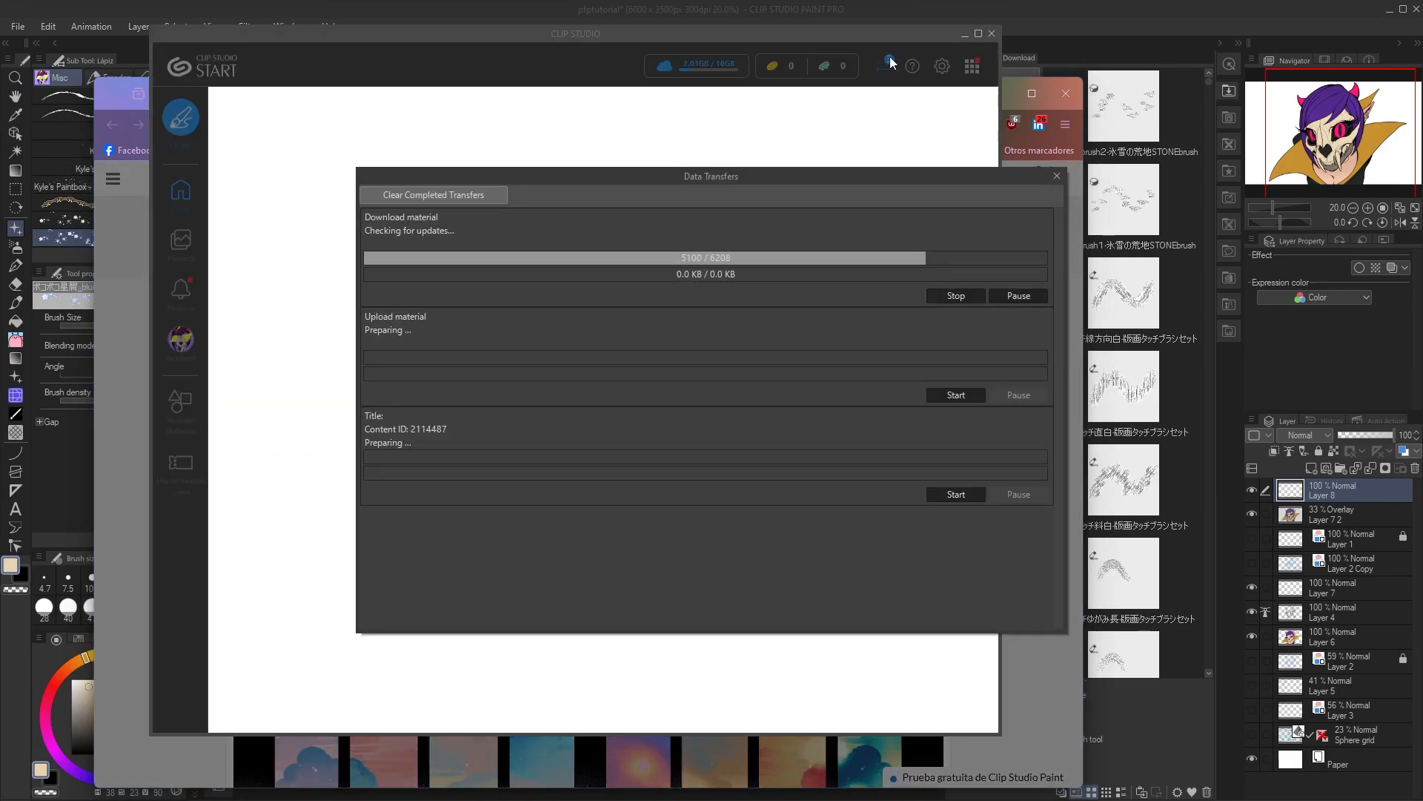
left_click_drag(729, 179, 668, 187)
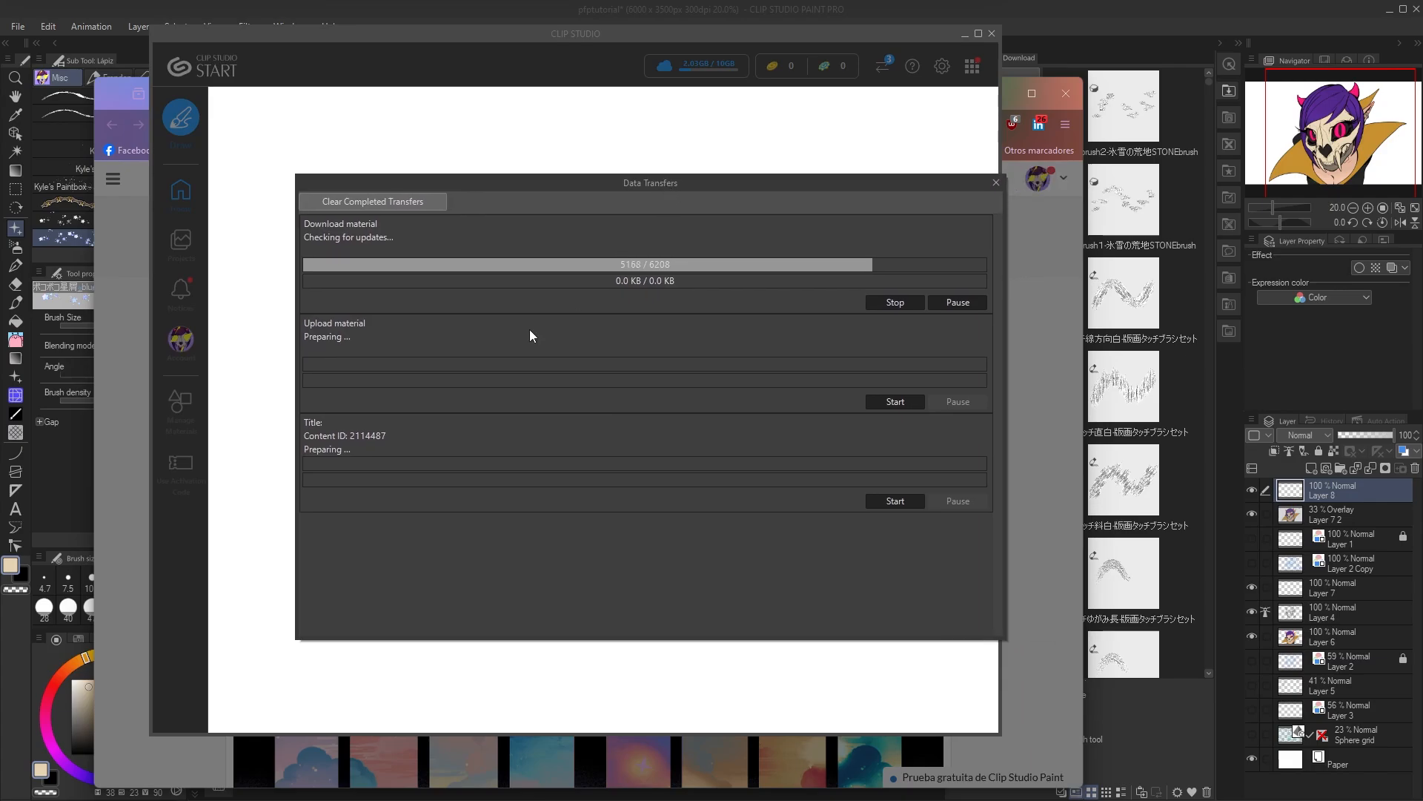
left_click(887, 301)
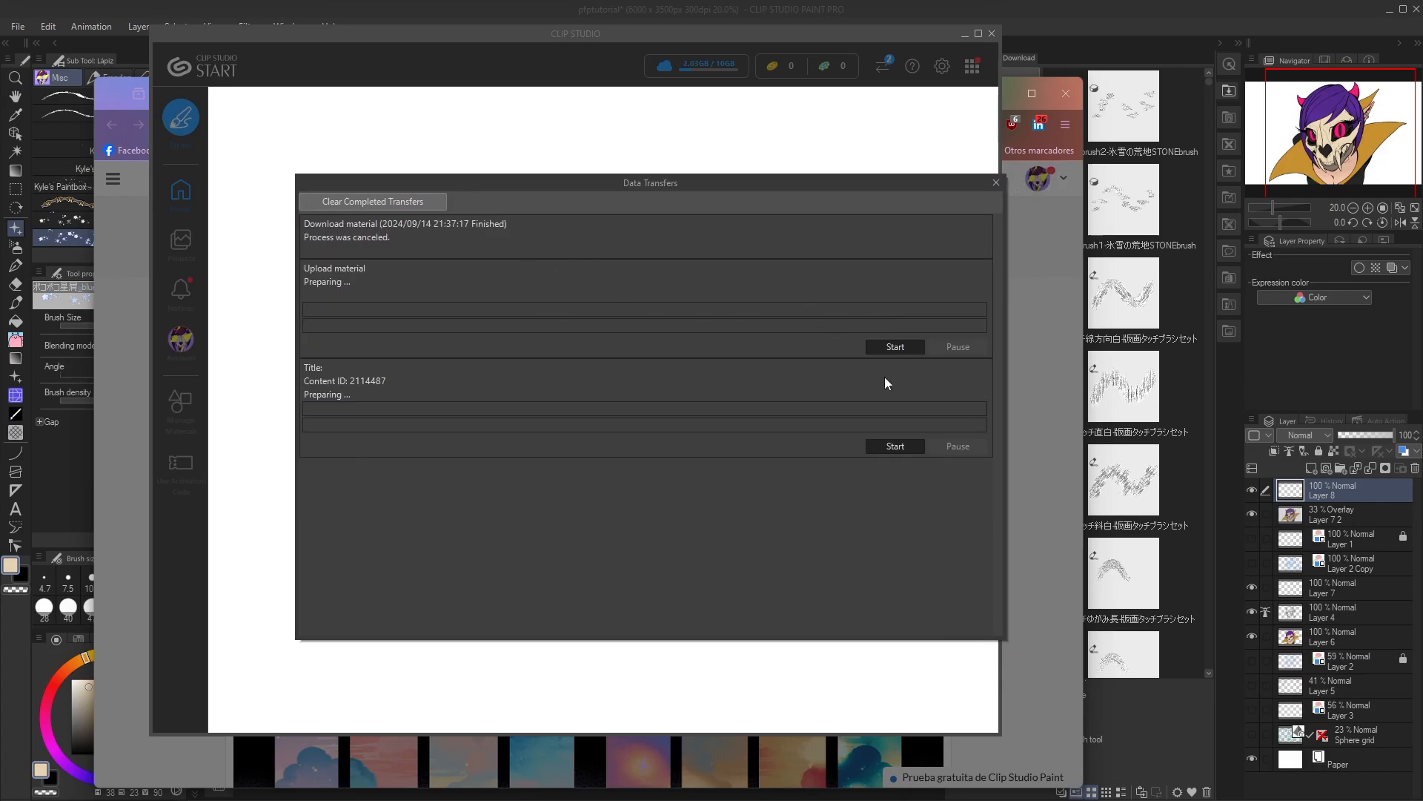
left_click(894, 446)
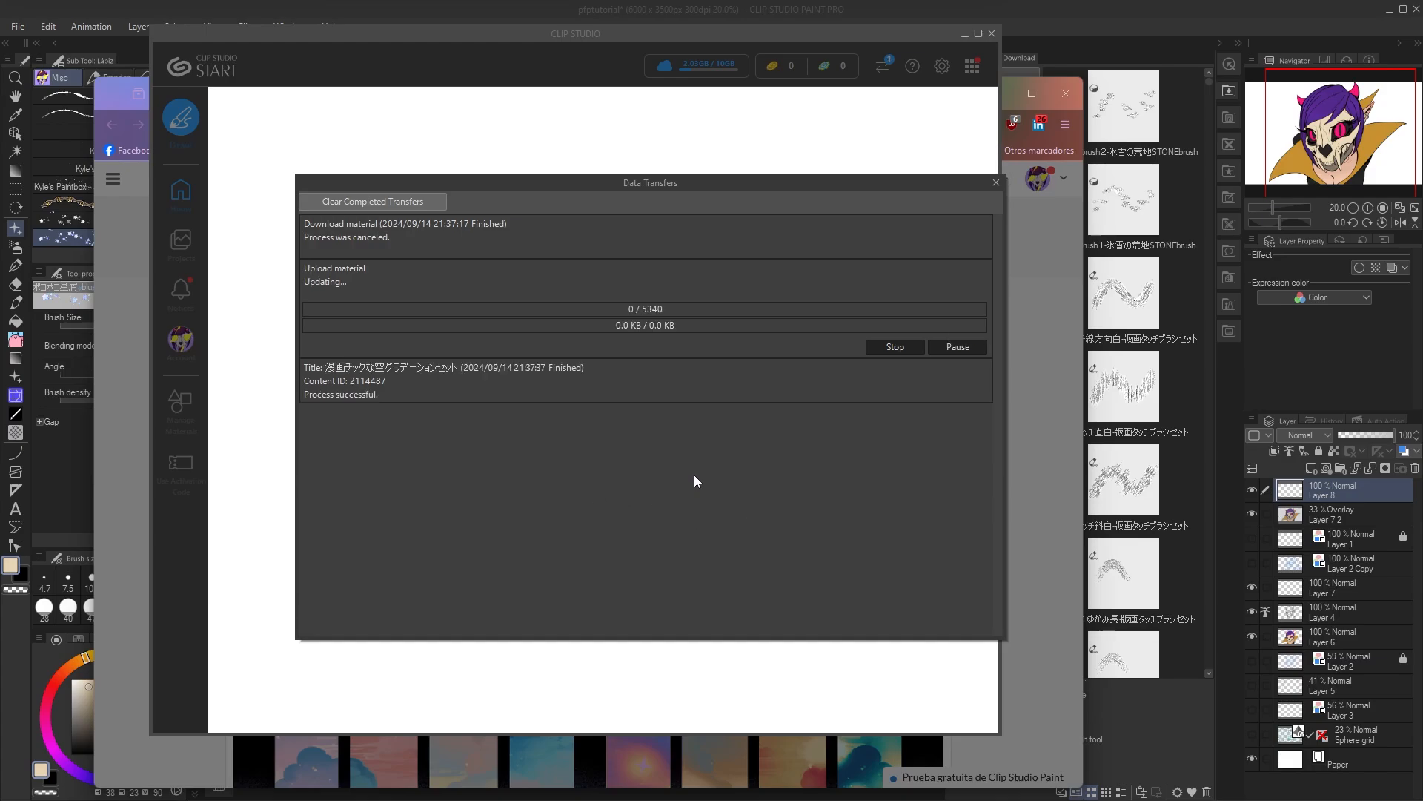
left_click(995, 183)
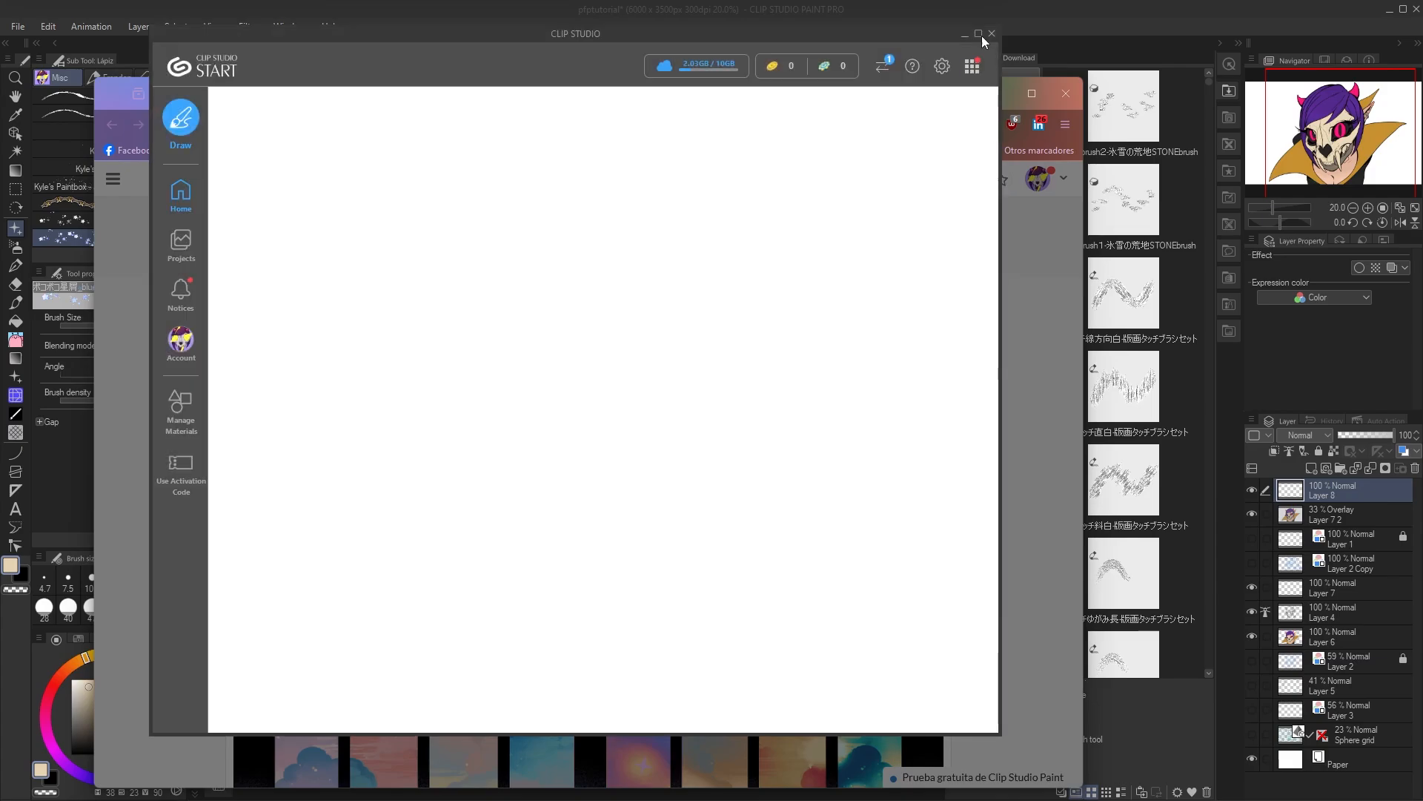
- Close CLIP STUDIO, return to the painting and select the Cartoon Sky gradient set among the downloaded materials
left_click(991, 34)
left_click(860, 305)
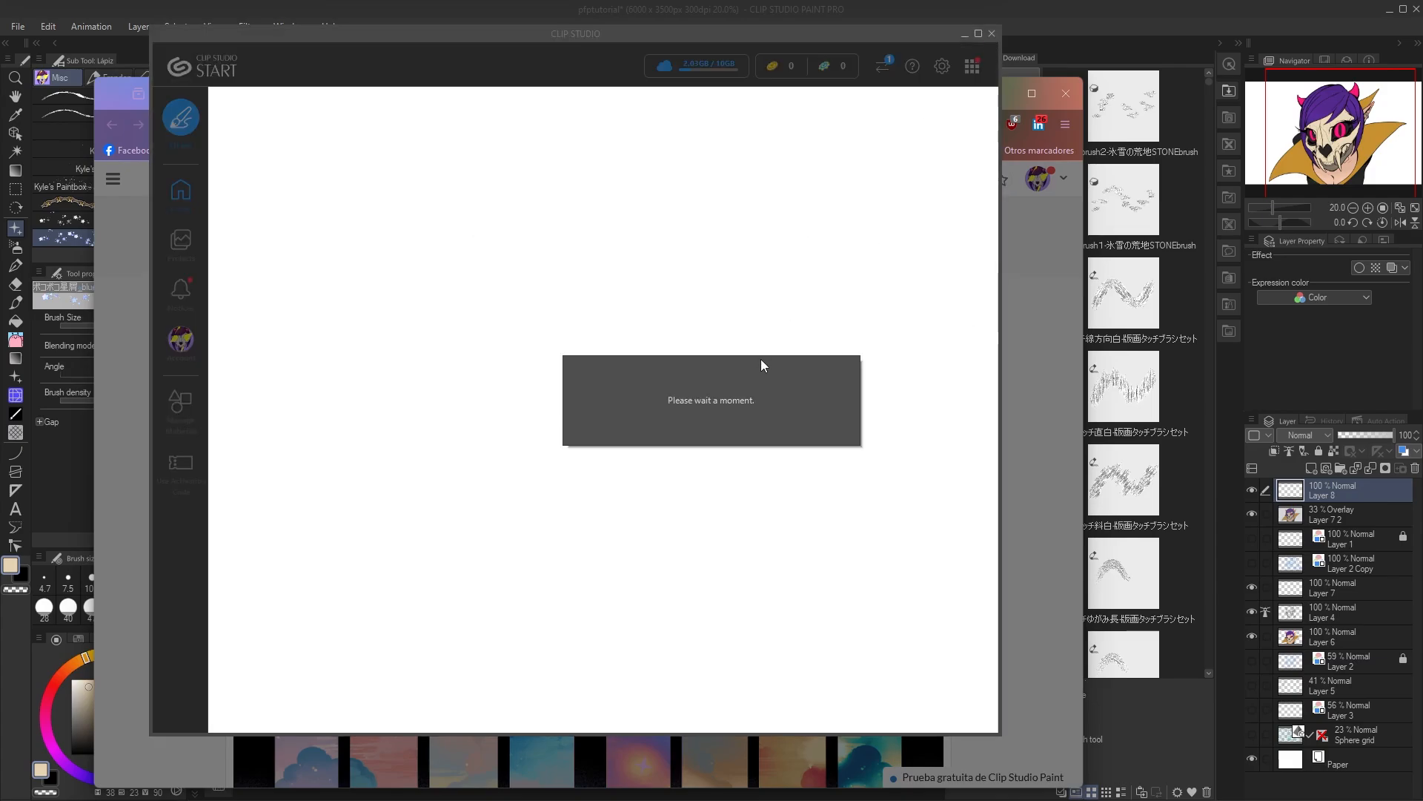
left_click(1033, 23)
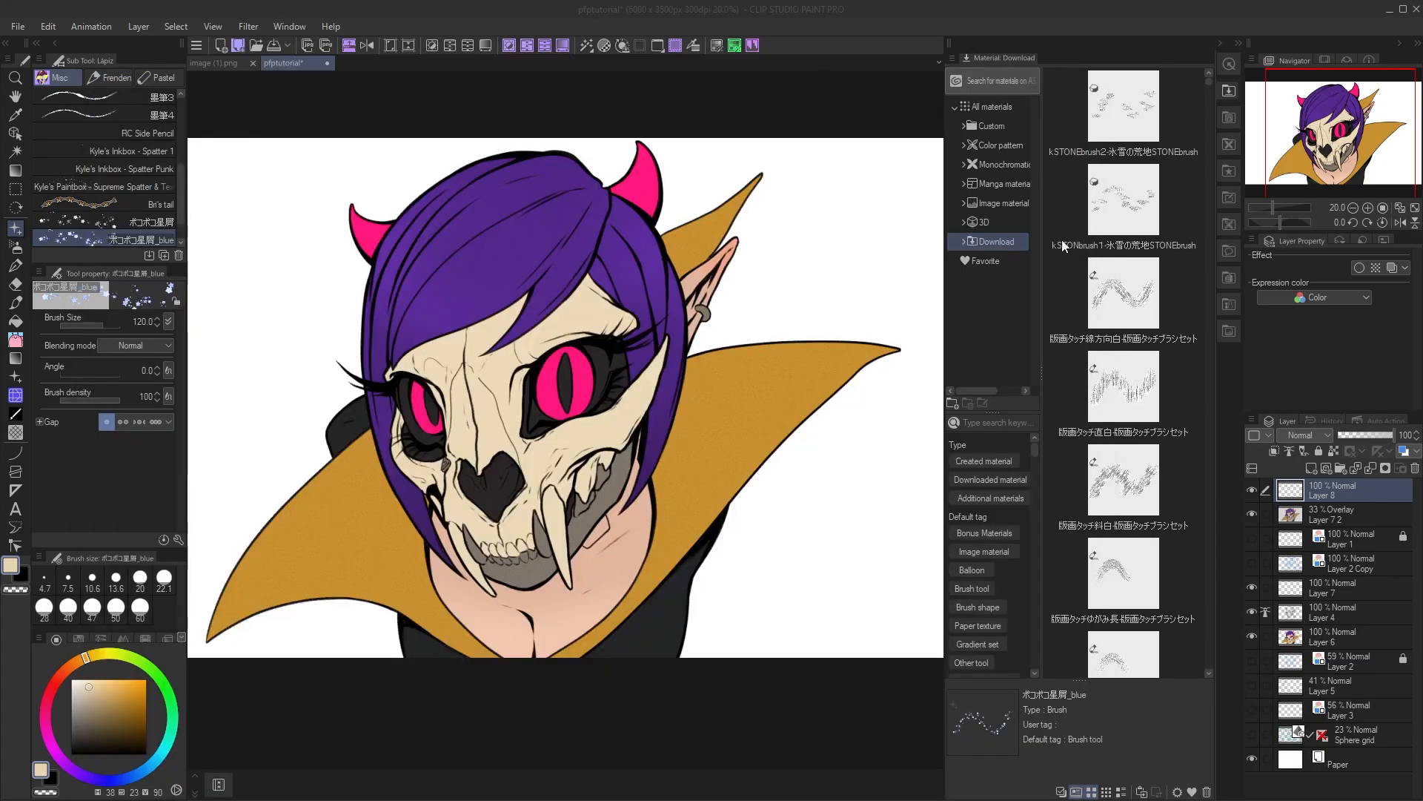
left_click(1132, 121)
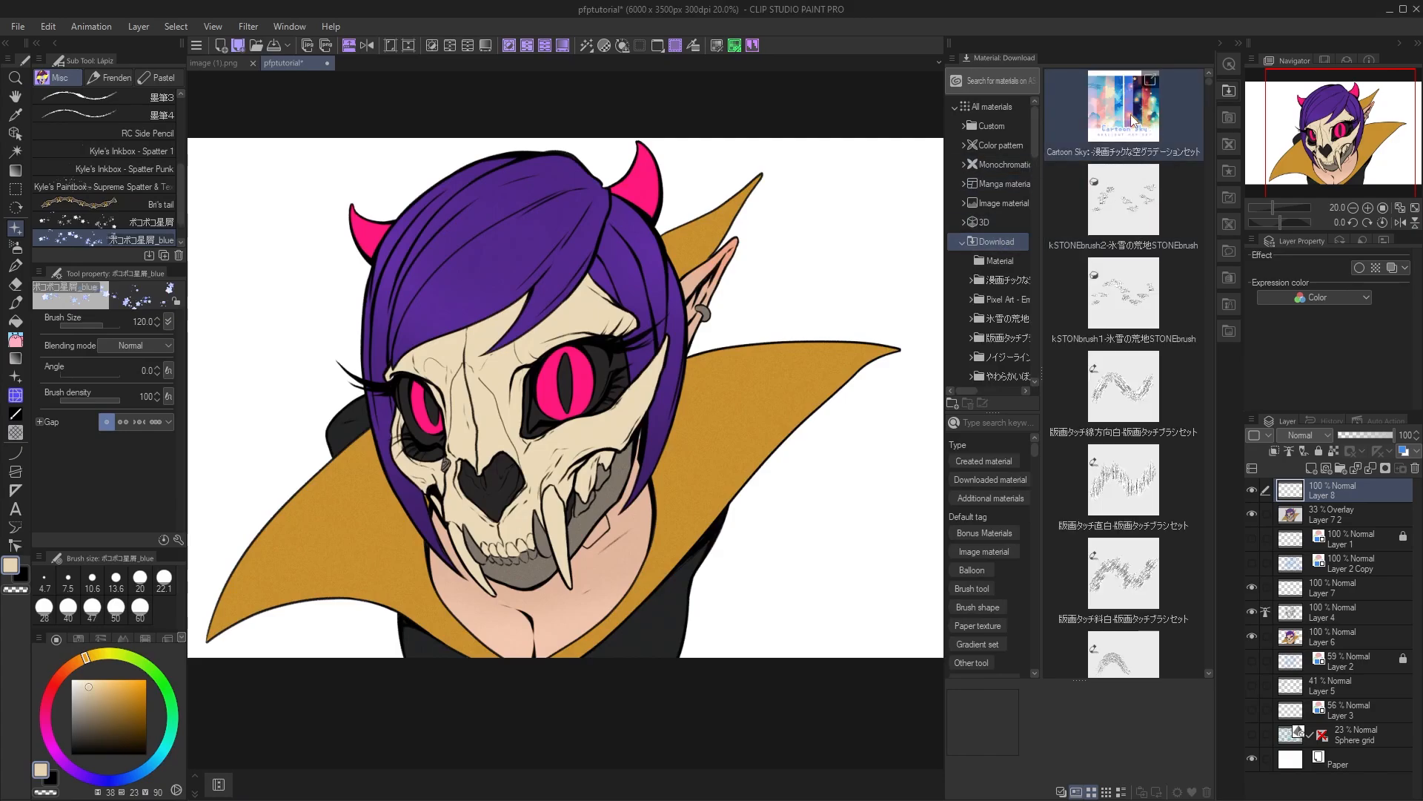
left_click(1131, 133)
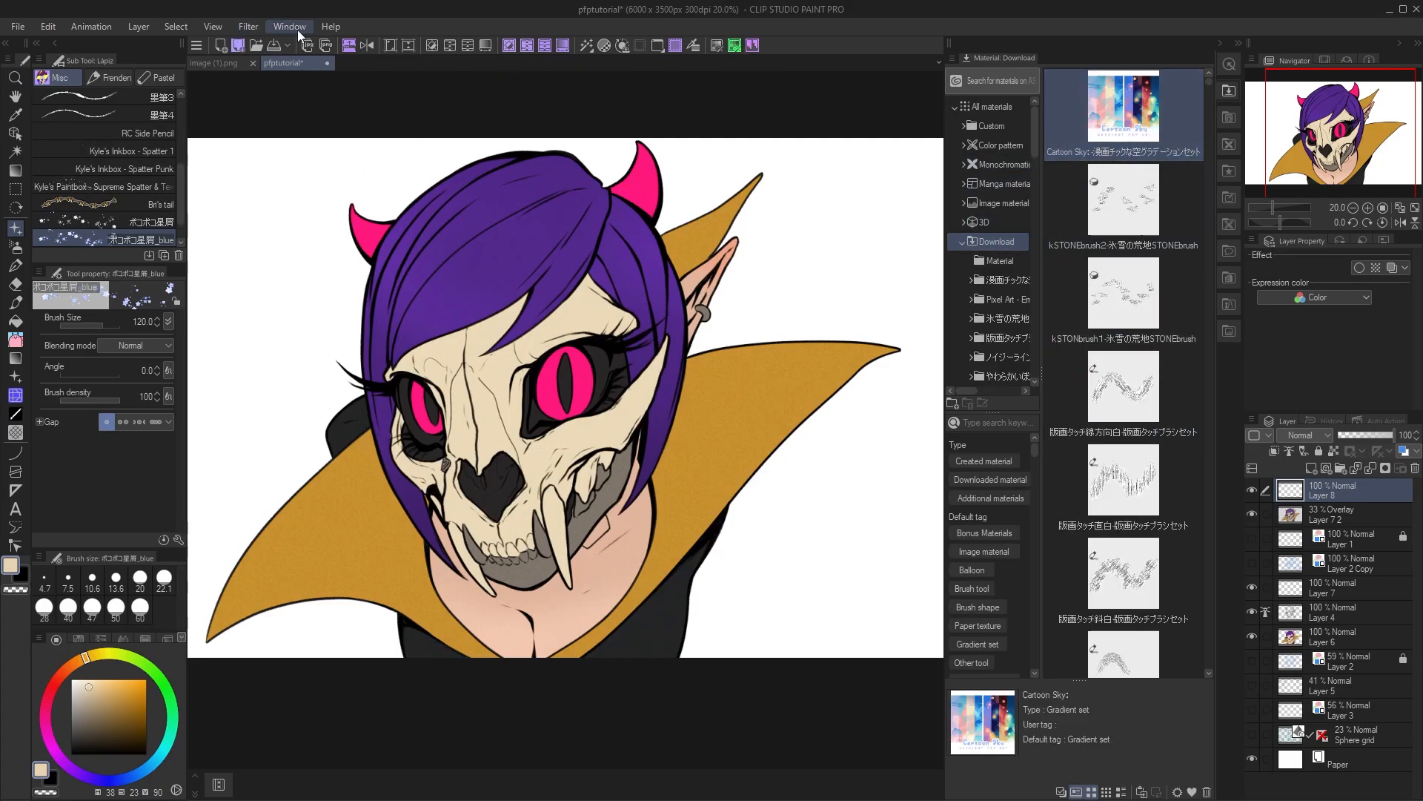
- Create a gradient map correction layer above Layer 8, add the Cartoon Sky gradient set to its dialog and look through the gradients
left_click(562, 45)
left_click_drag(886, 154, 366, 188)
left_click(439, 311)
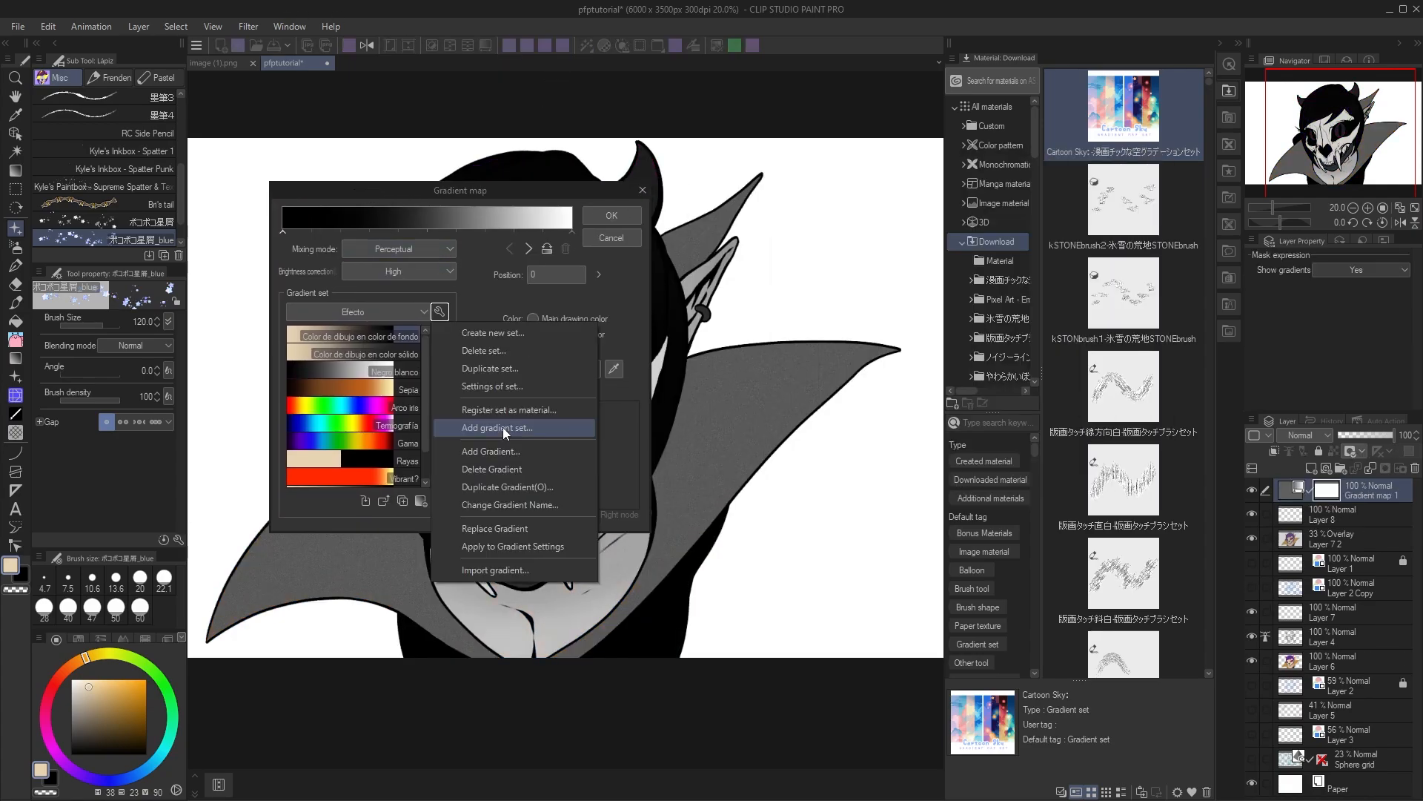
left_click(491, 428)
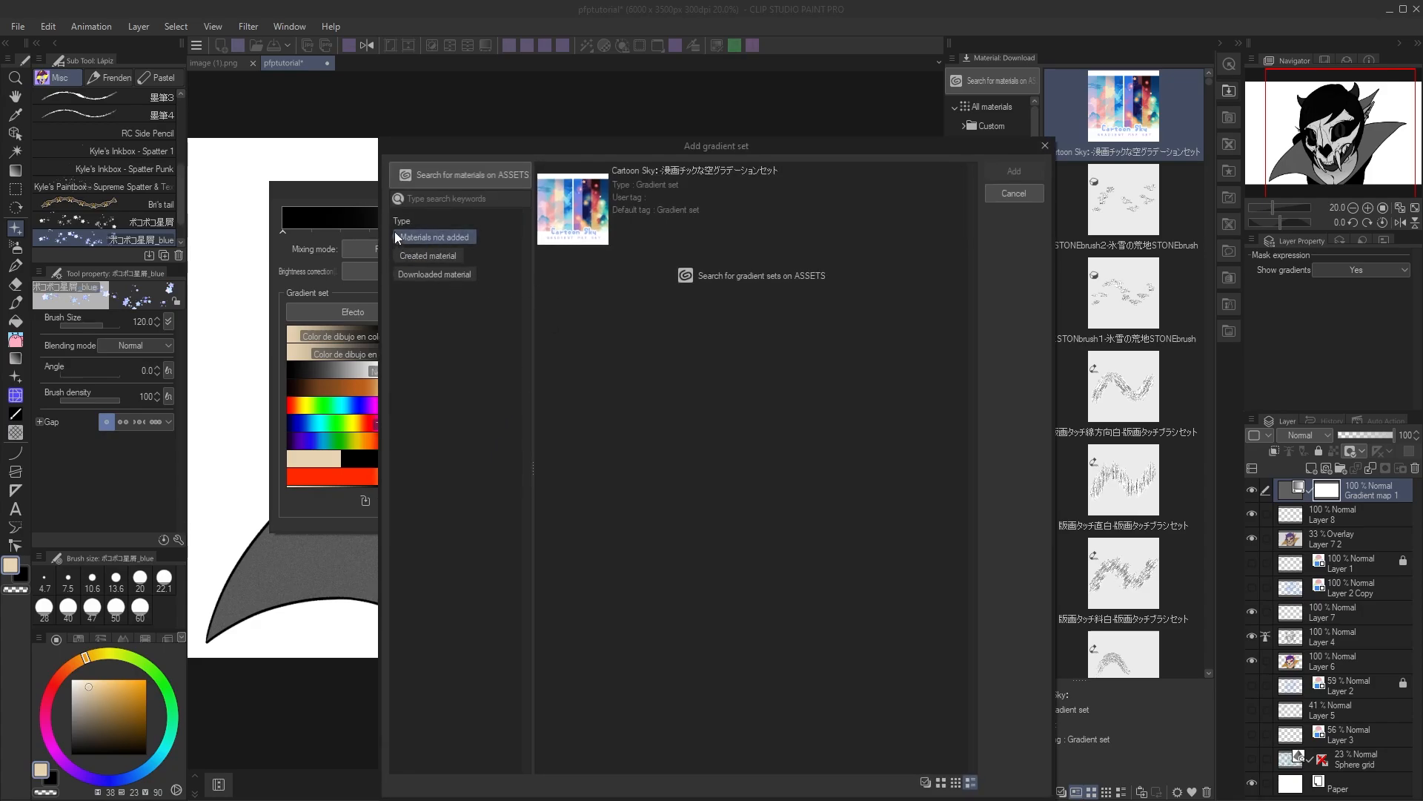
left_click(411, 255)
left_click_drag(479, 150, 441, 110)
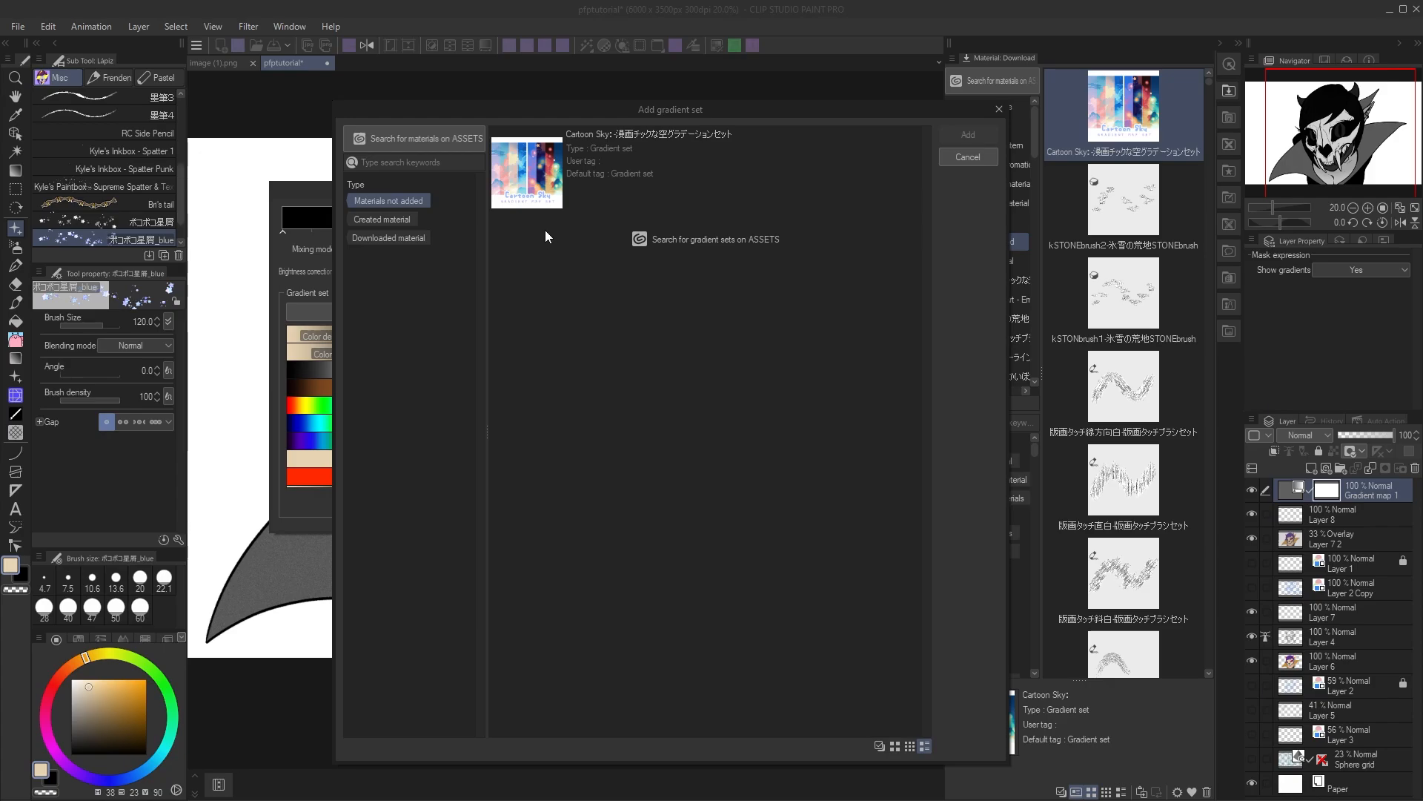
left_click(621, 165)
left_click(995, 132)
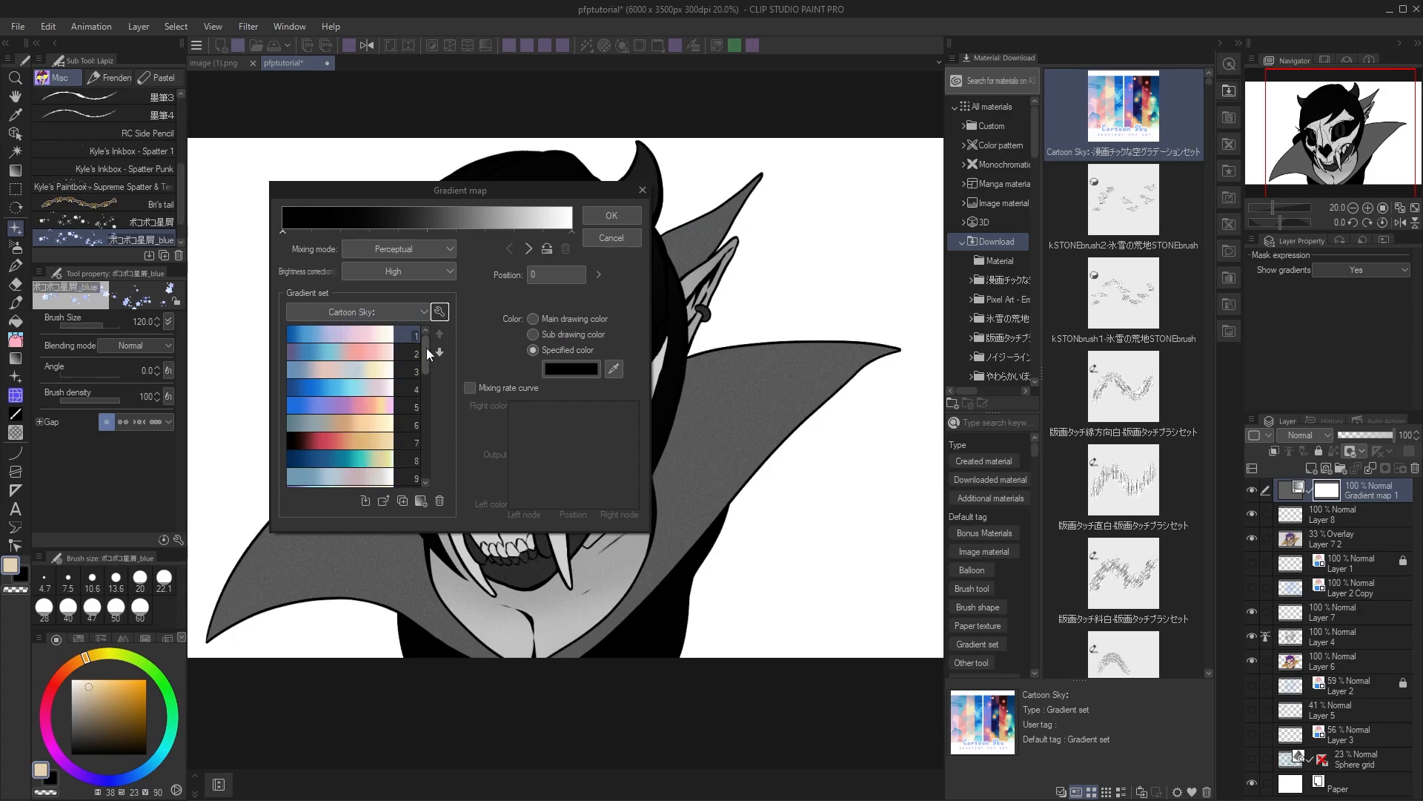
mouse_move(427, 350)
left_mouse_down()
mouse_move(431, 458)
mouse_move(434, 337)
left_mouse_up()
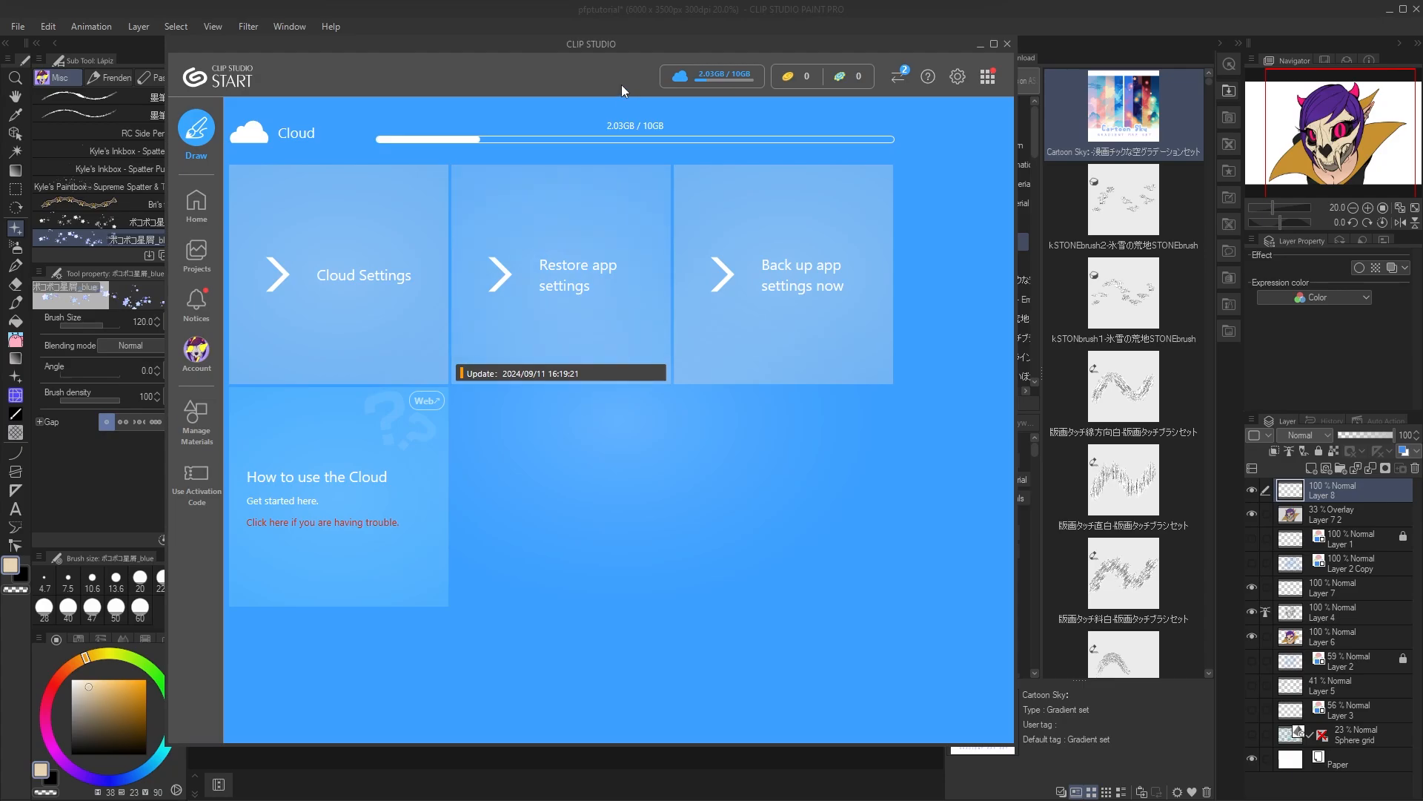
- Open Cloud Settings from CLIP STUDIO's Cloud screen and examine the synchronization and backup options
left_click_drag(589, 43, 580, 46)
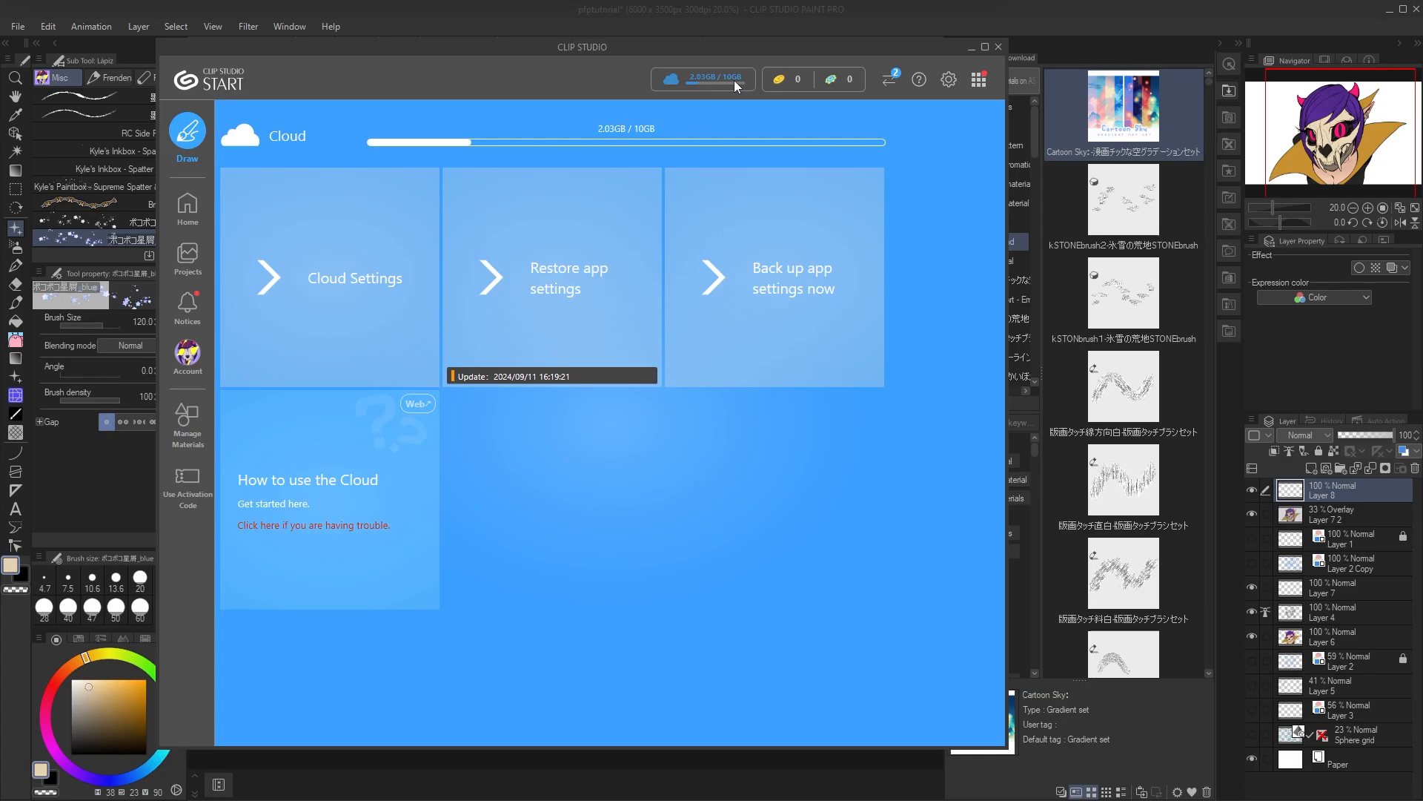
left_click_drag(714, 47, 719, 46)
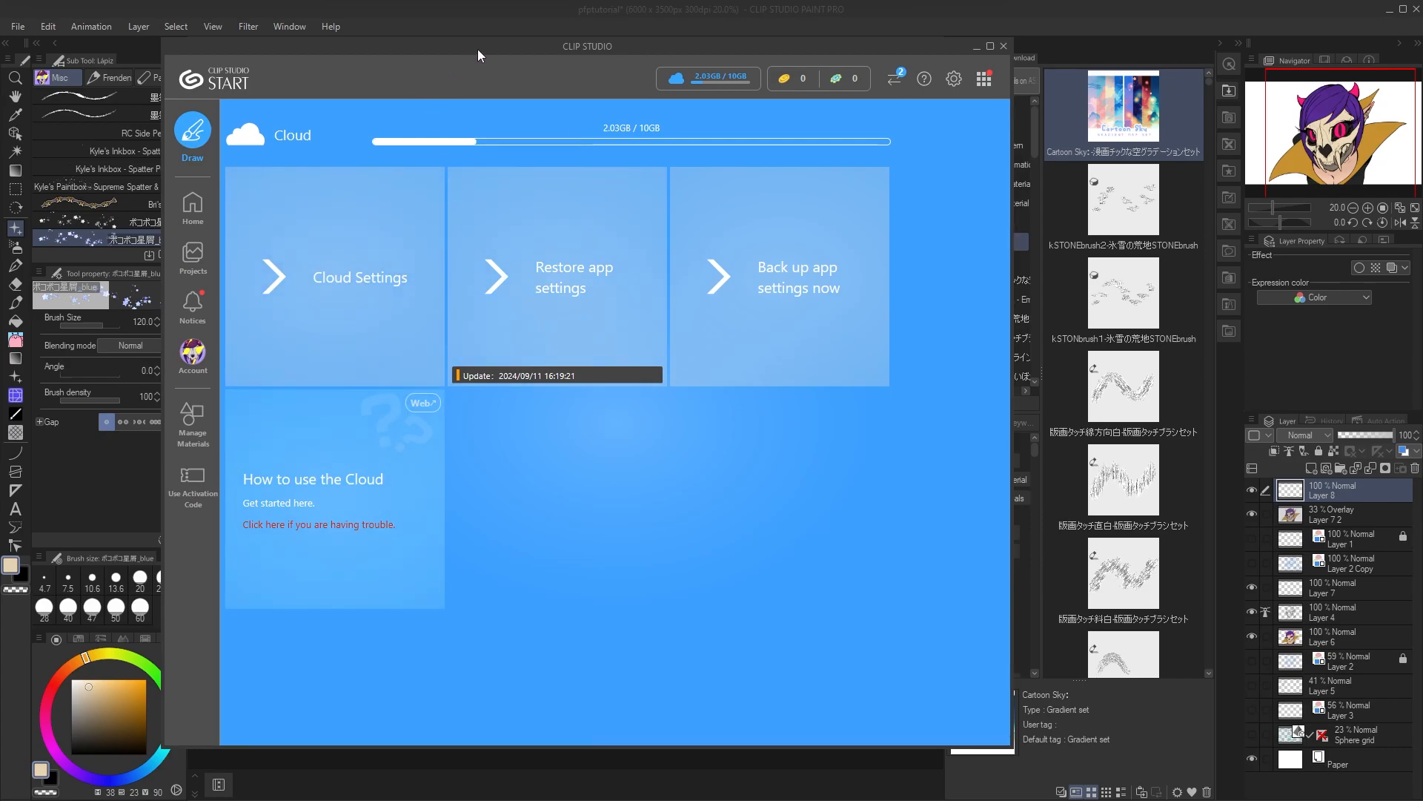
left_click_drag(477, 49, 482, 45)
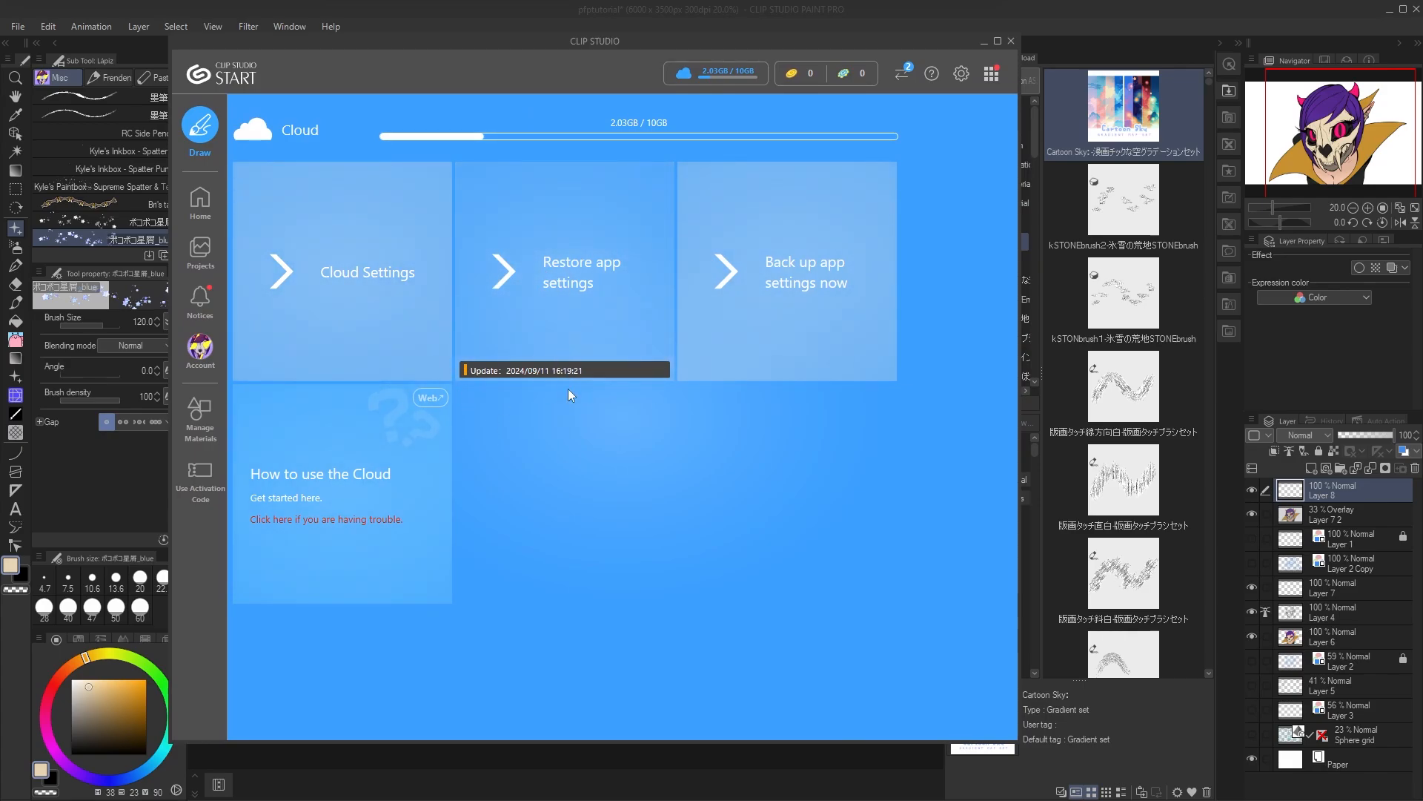
left_click(311, 248)
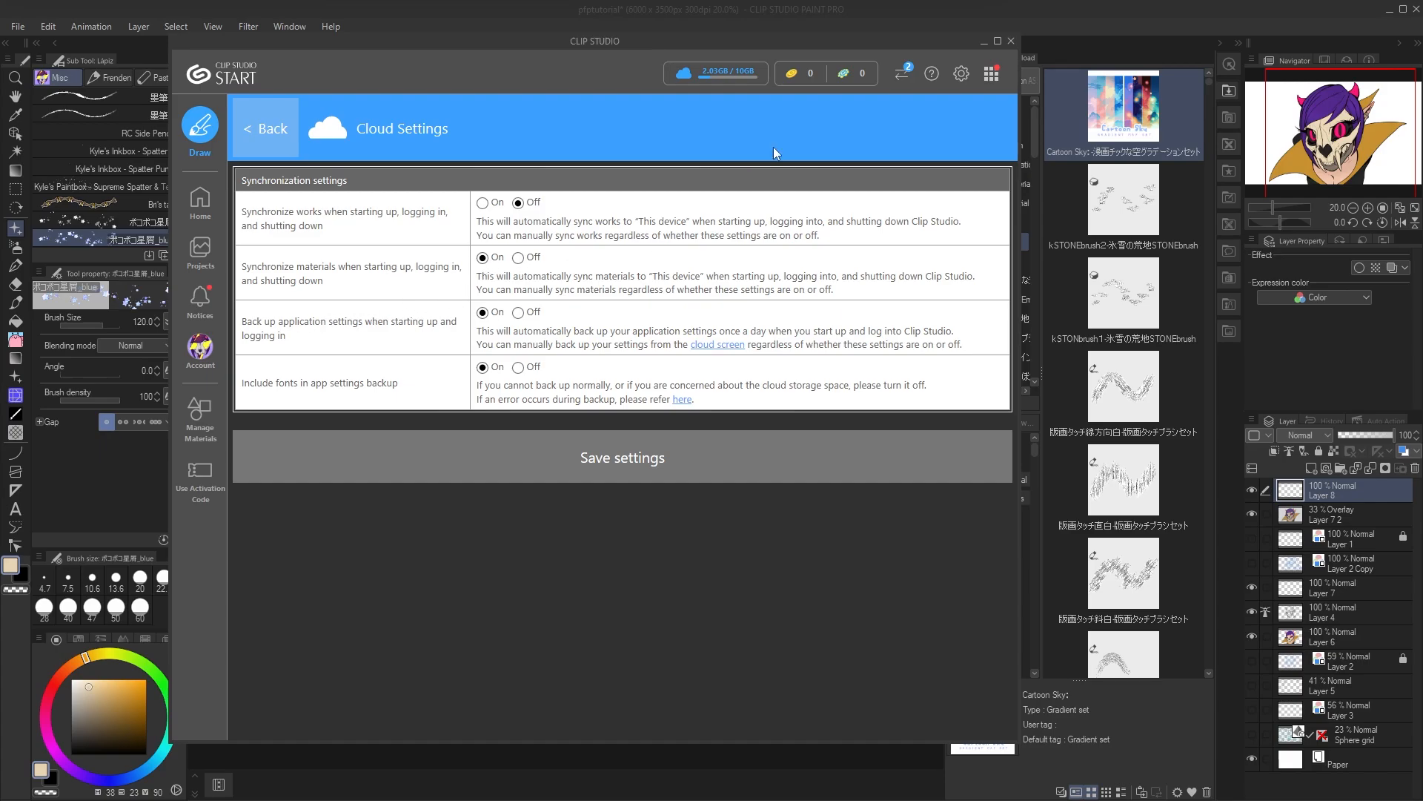
left_click_drag(709, 49, 643, 44)
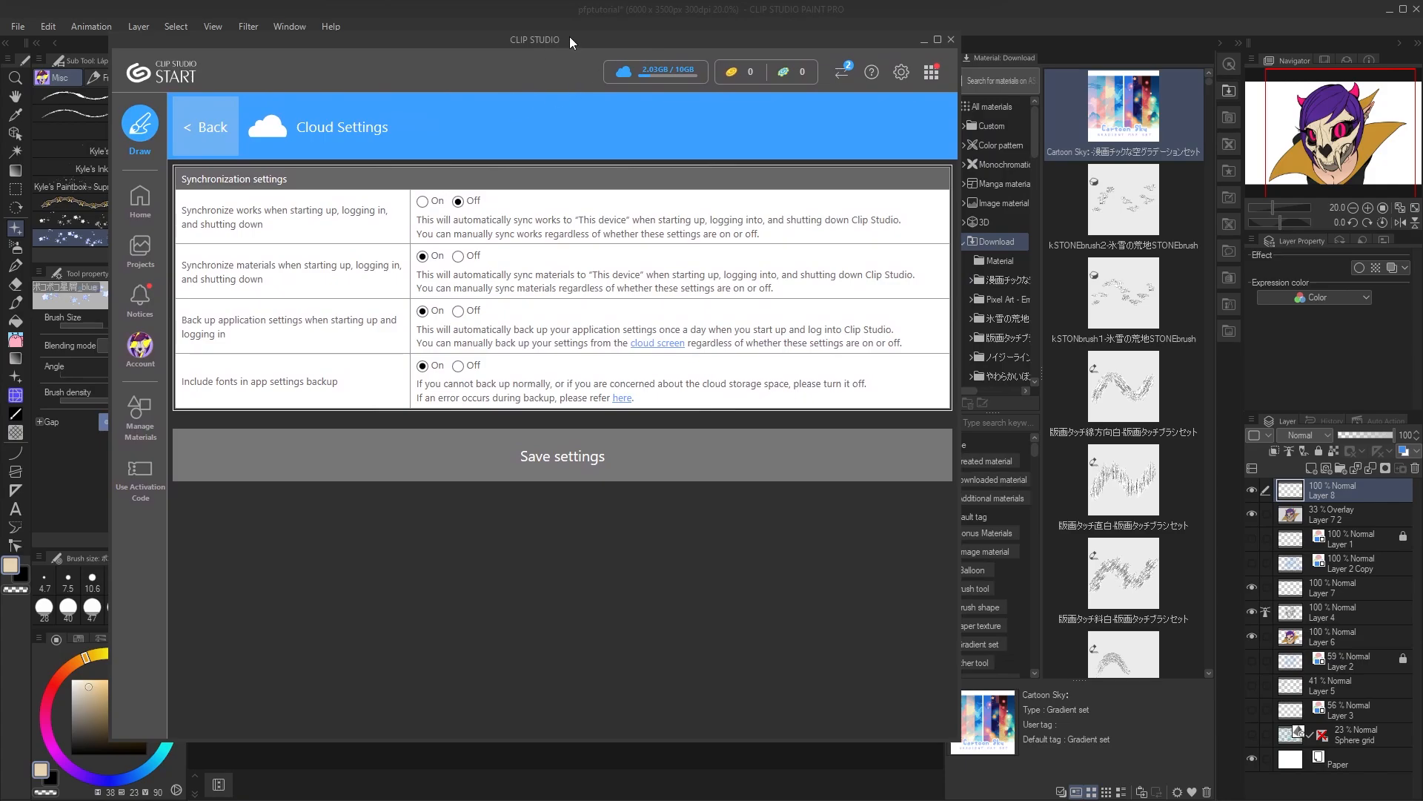
left_click_drag(569, 37, 590, 35)
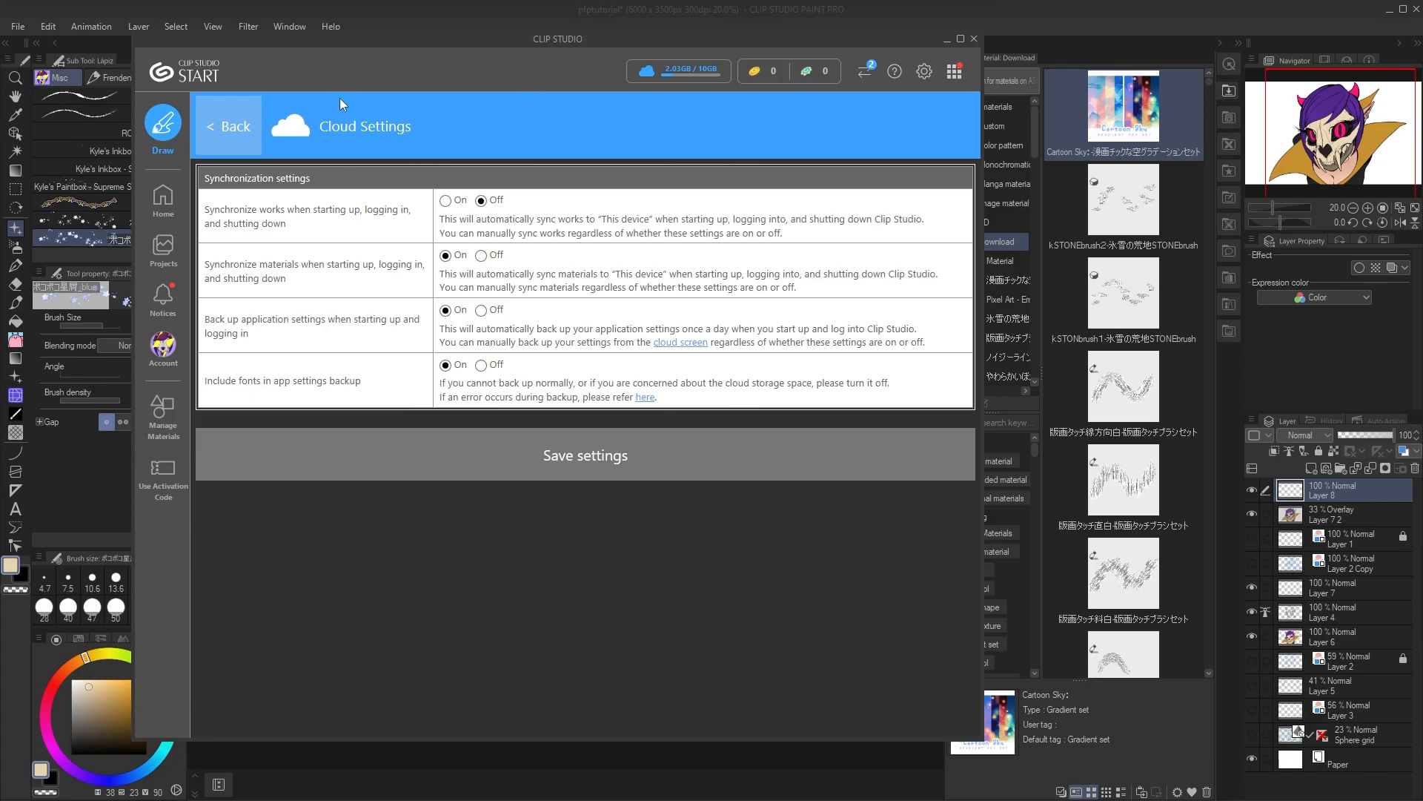
mouse_move(355, 45)
left_mouse_down()
mouse_move(376, 41)
mouse_move(375, 59)
left_mouse_up()
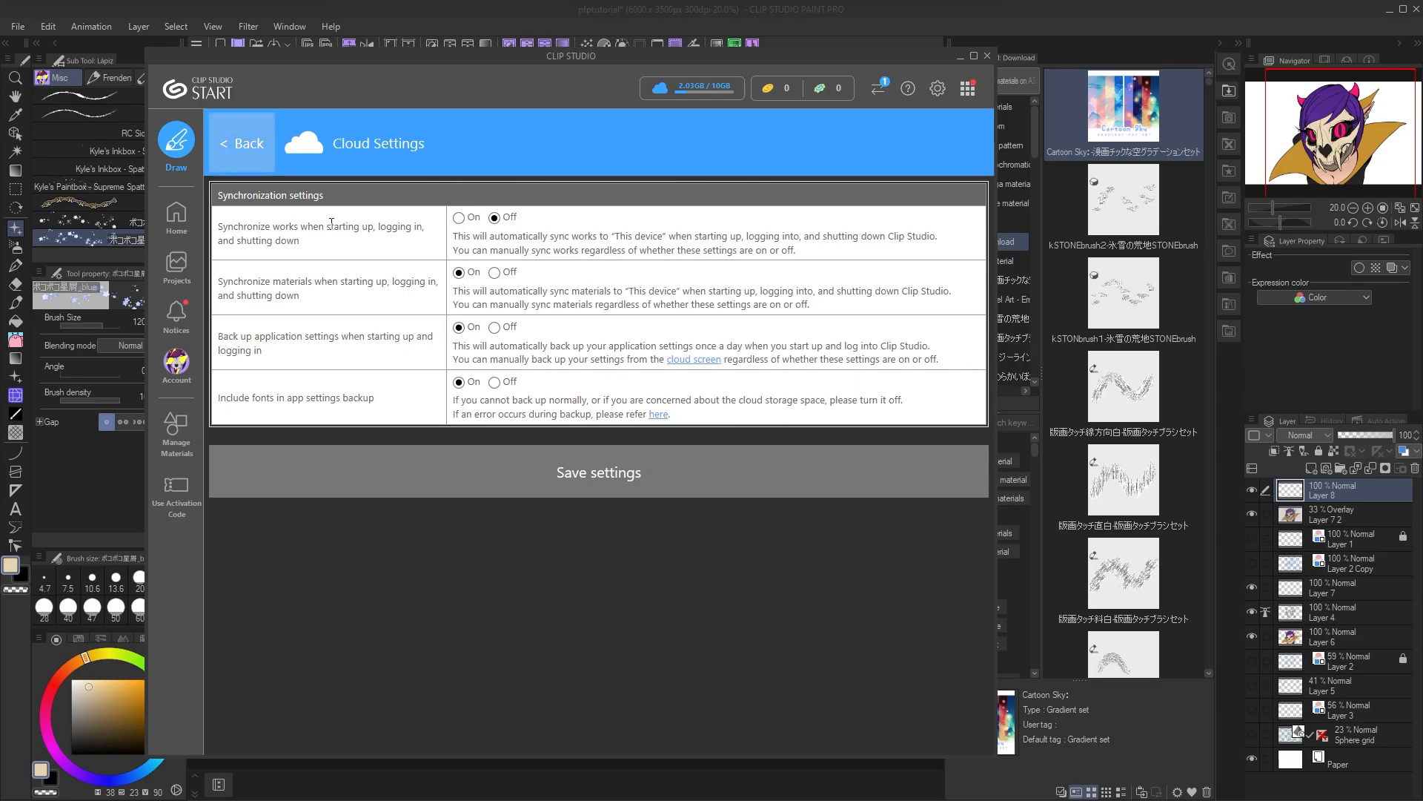
- Leave the Cloud Settings without saving and examine the material upload in the Data Transfers window
left_click(231, 140)
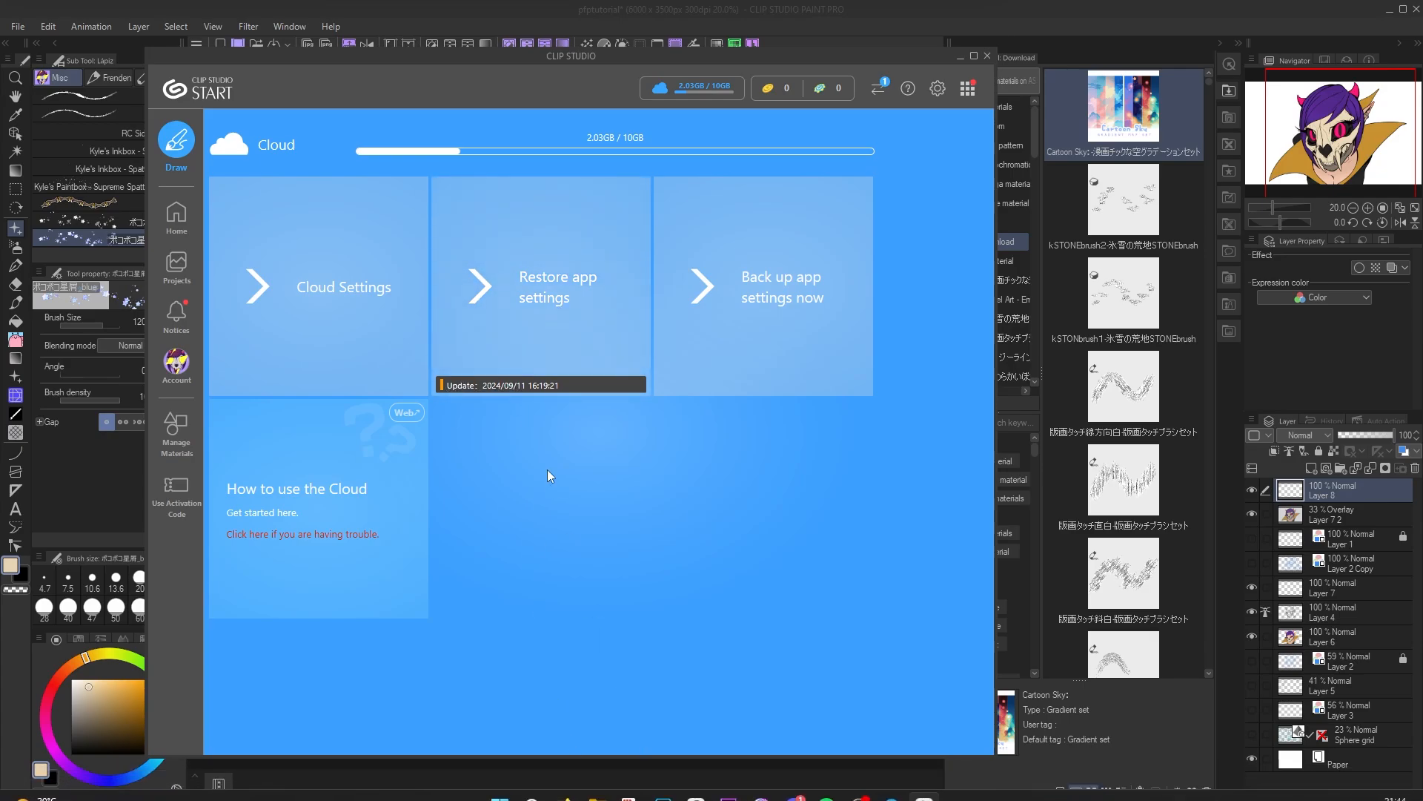
left_click(877, 89)
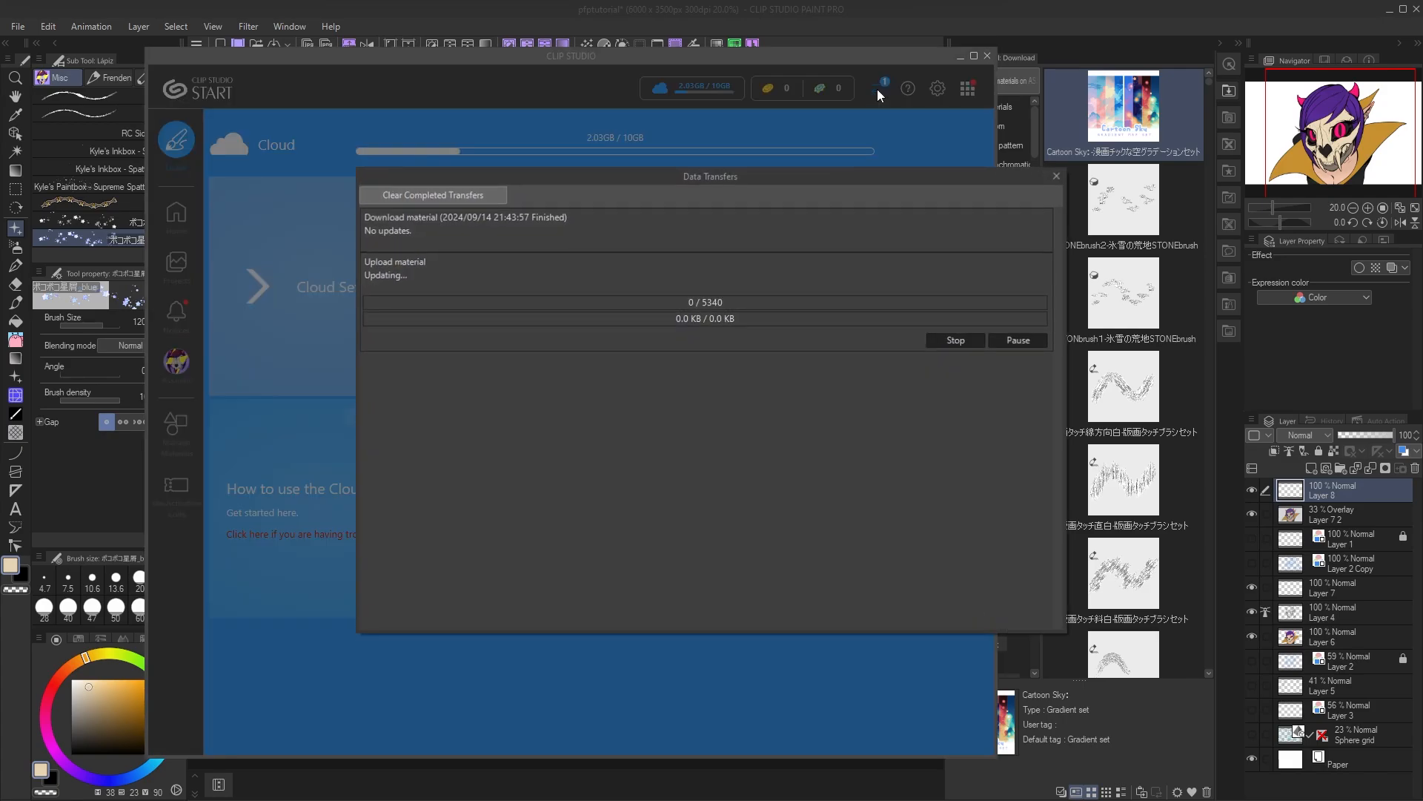
left_click_drag(740, 186, 663, 185)
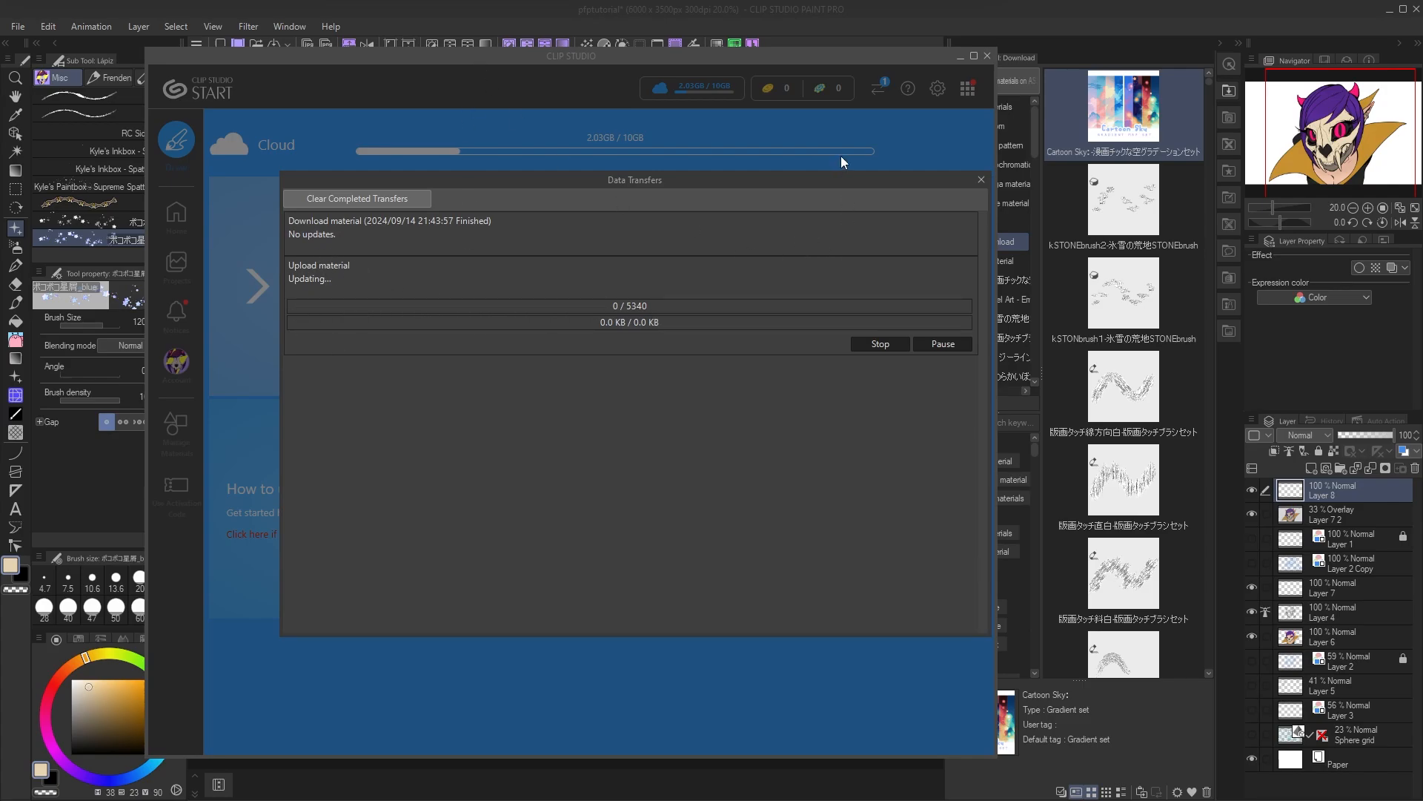
left_click(982, 179)
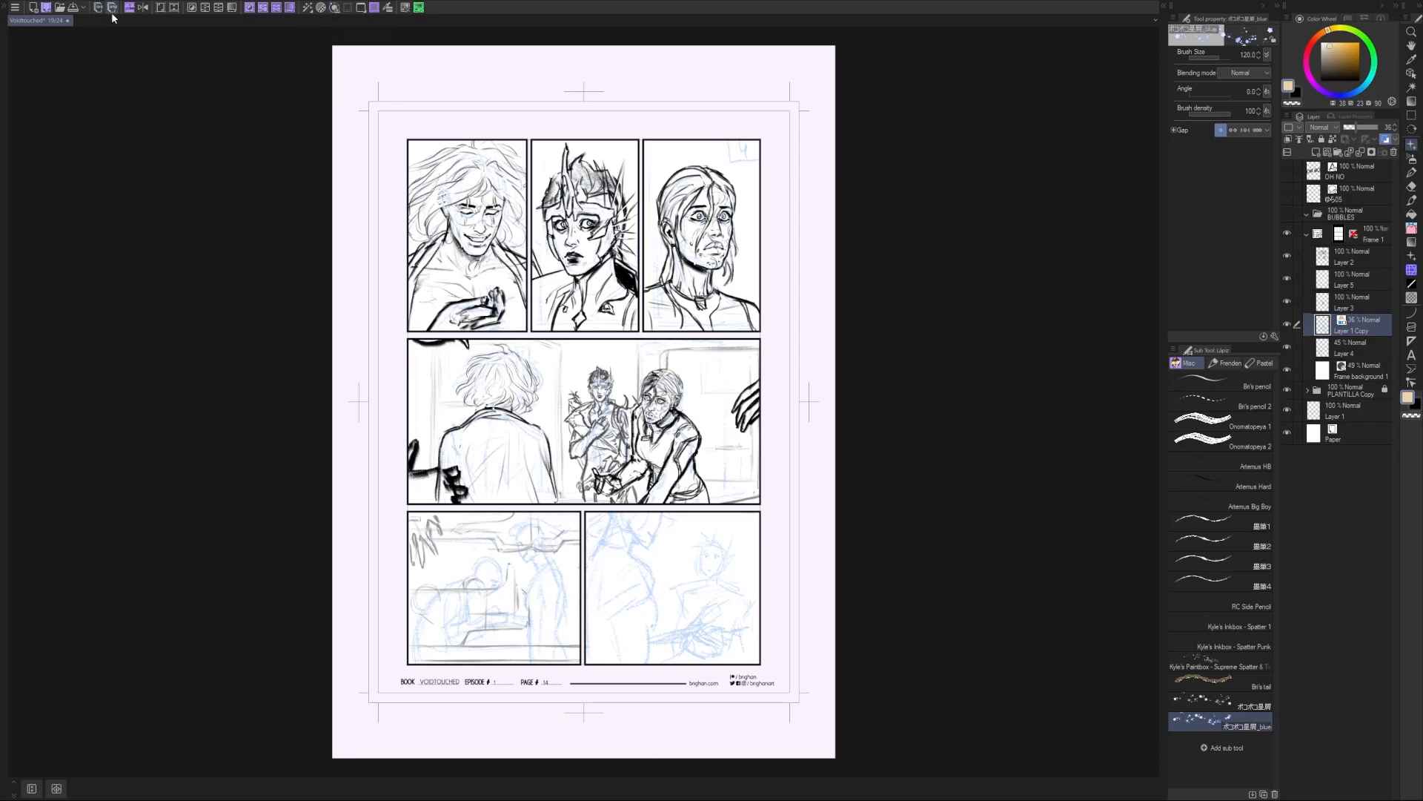
- Open the timelapse export for the comic page and reposition its dialog
left_click(130, 8)
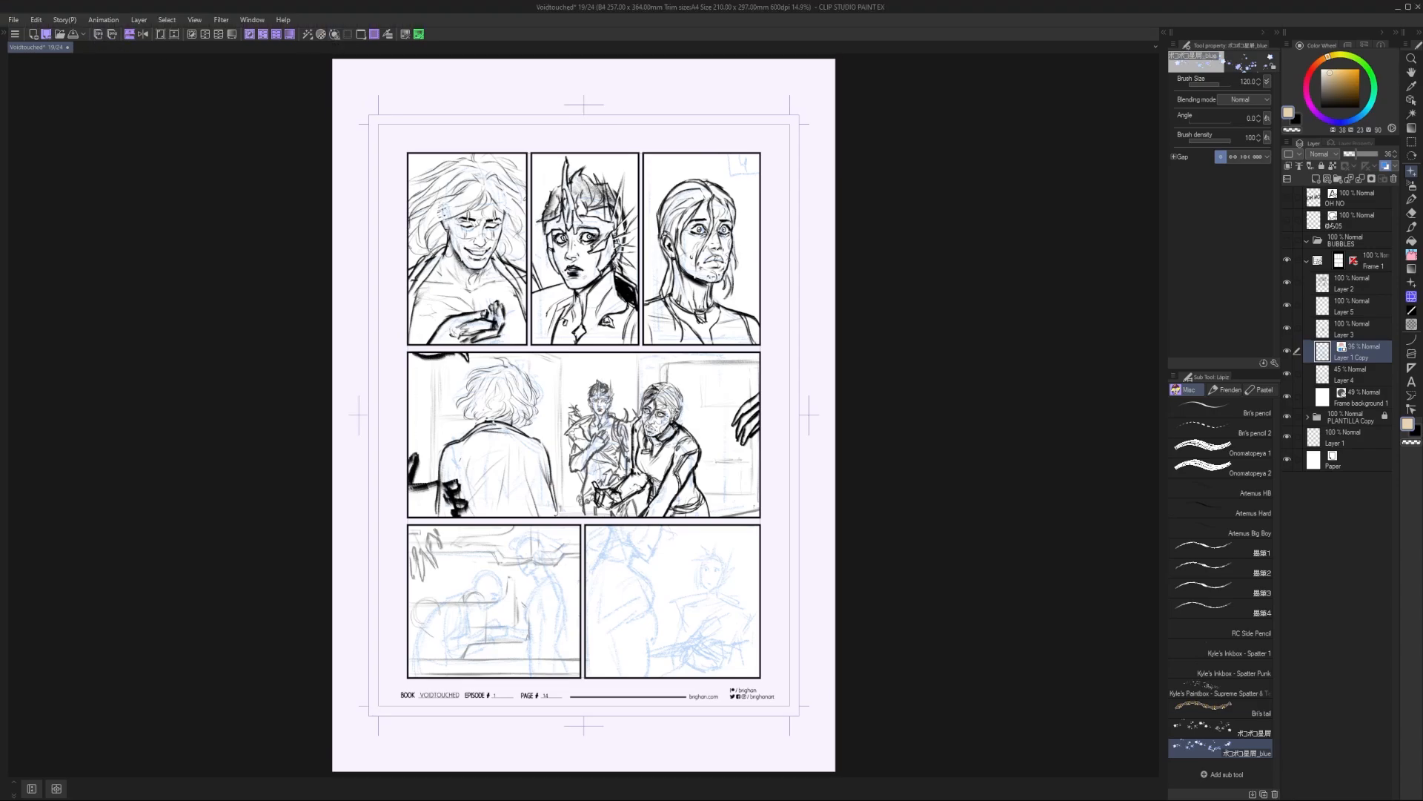
left_click(14, 20)
mouse_move(170, 220)
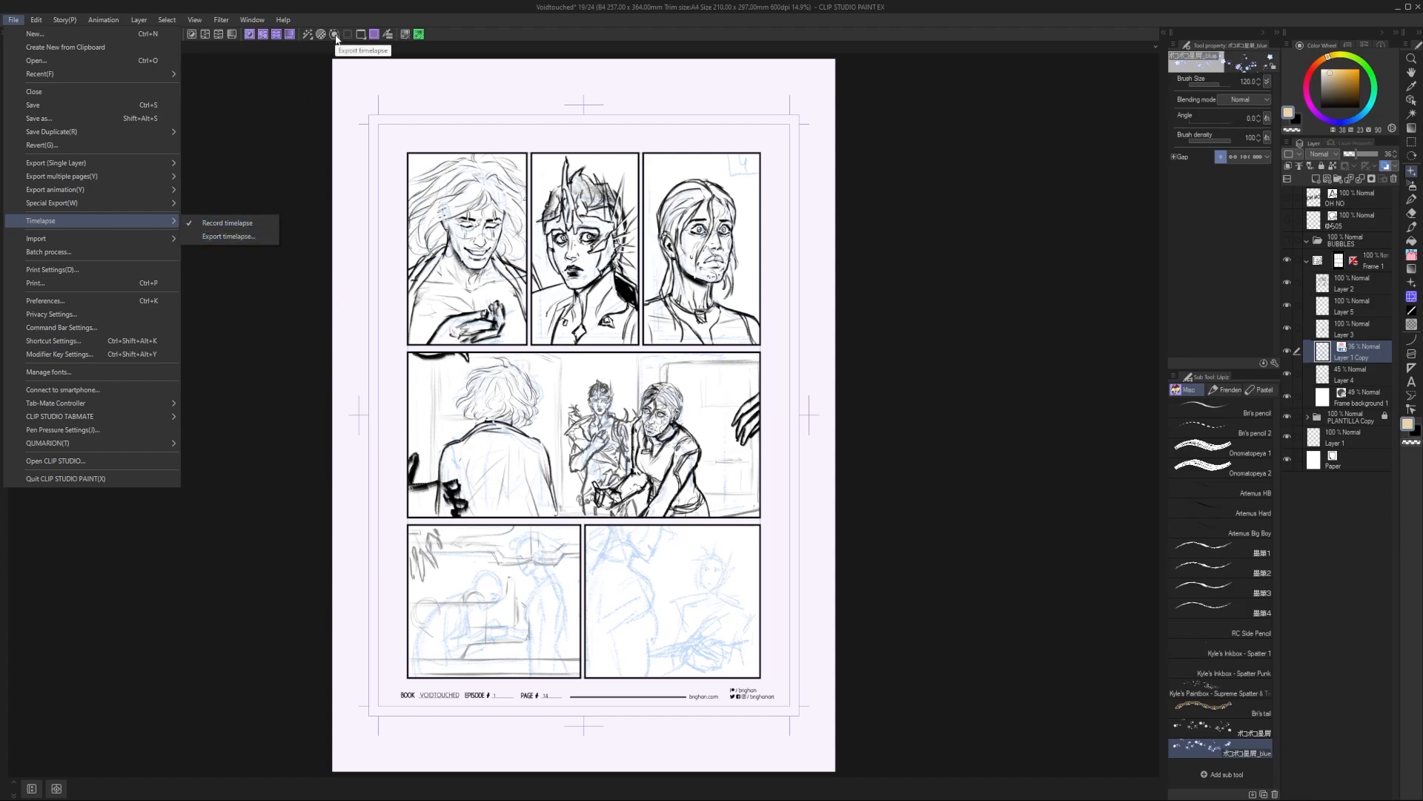
left_click(228, 237)
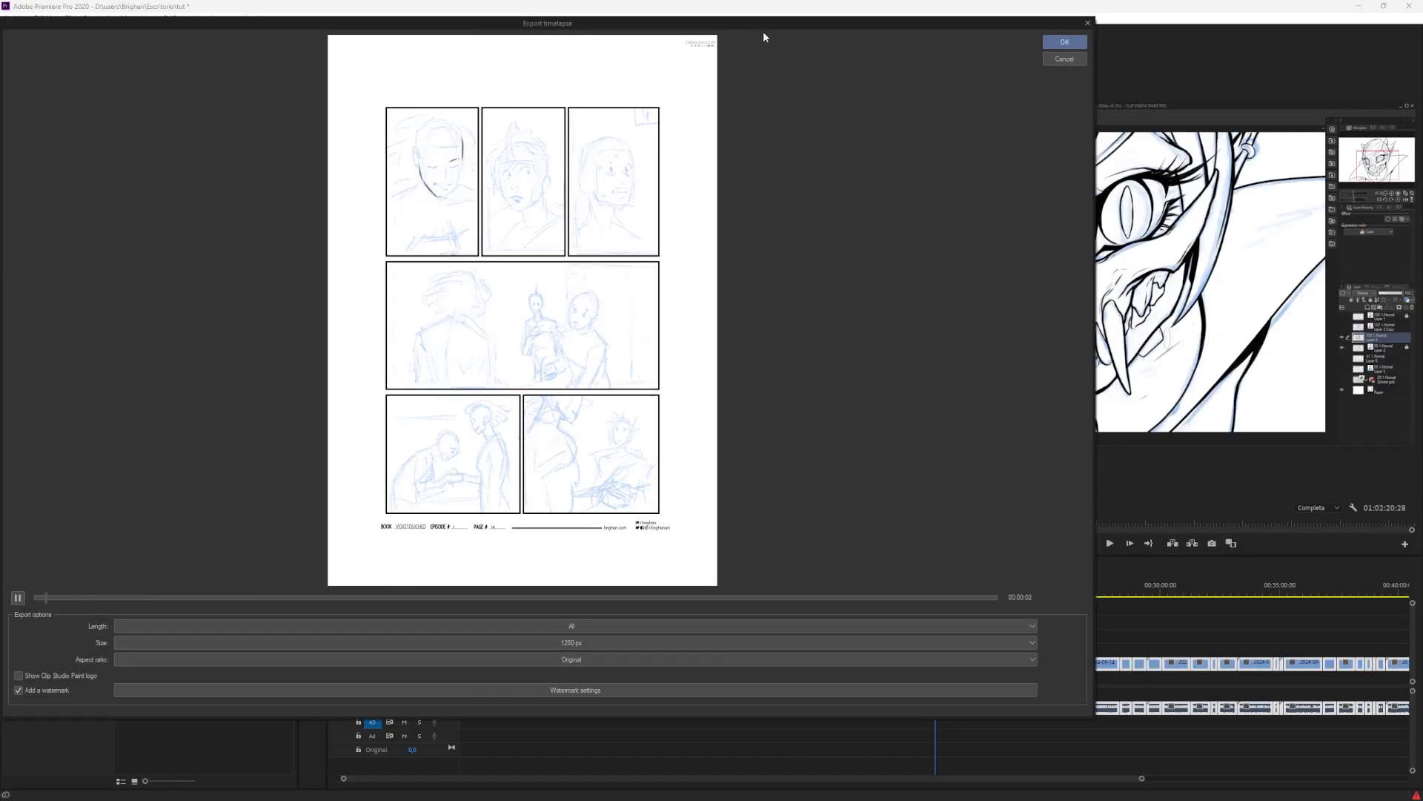
left_click_drag(758, 29, 810, 65)
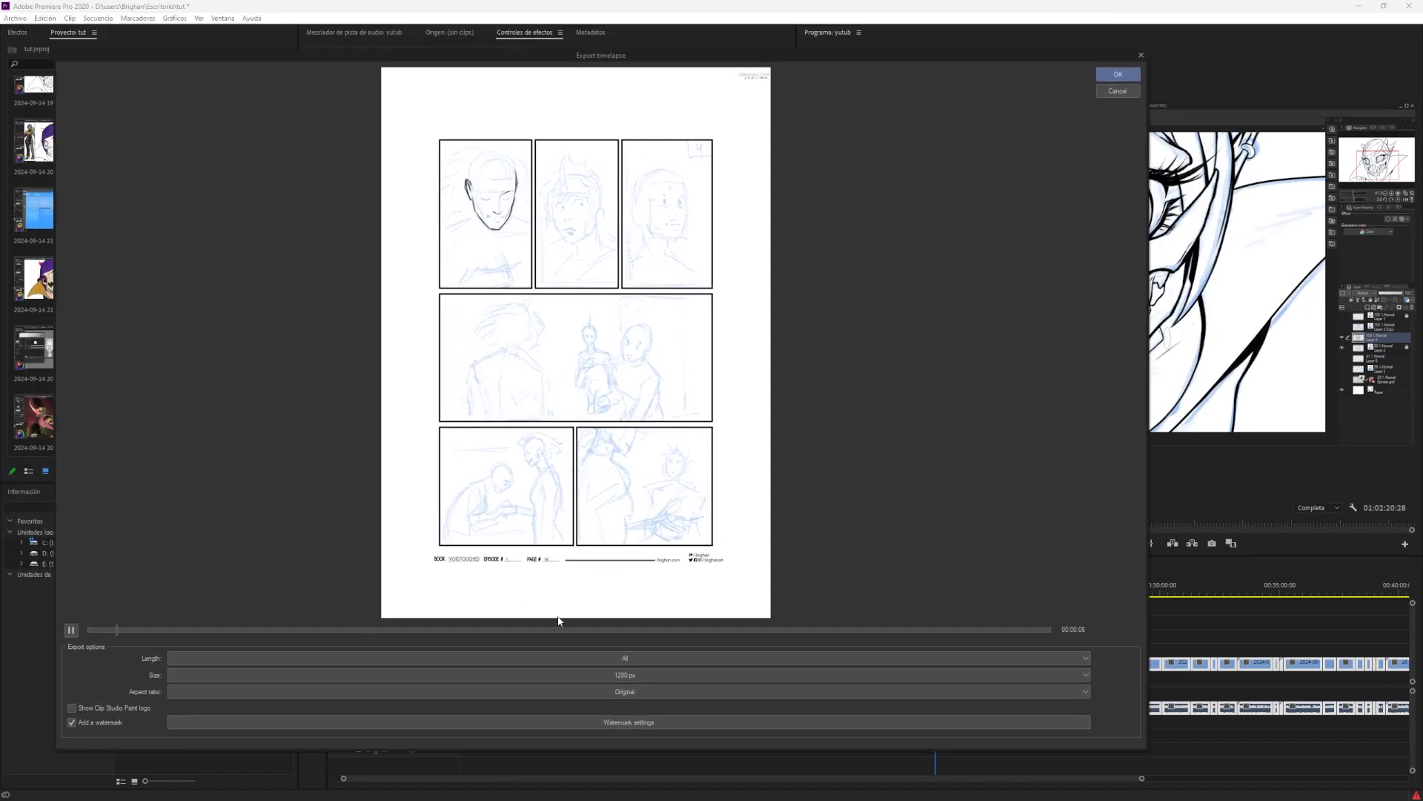
- Set the timelapse length to All and the size to the largest option, keeping the Original aspect ratio
left_click(424, 657)
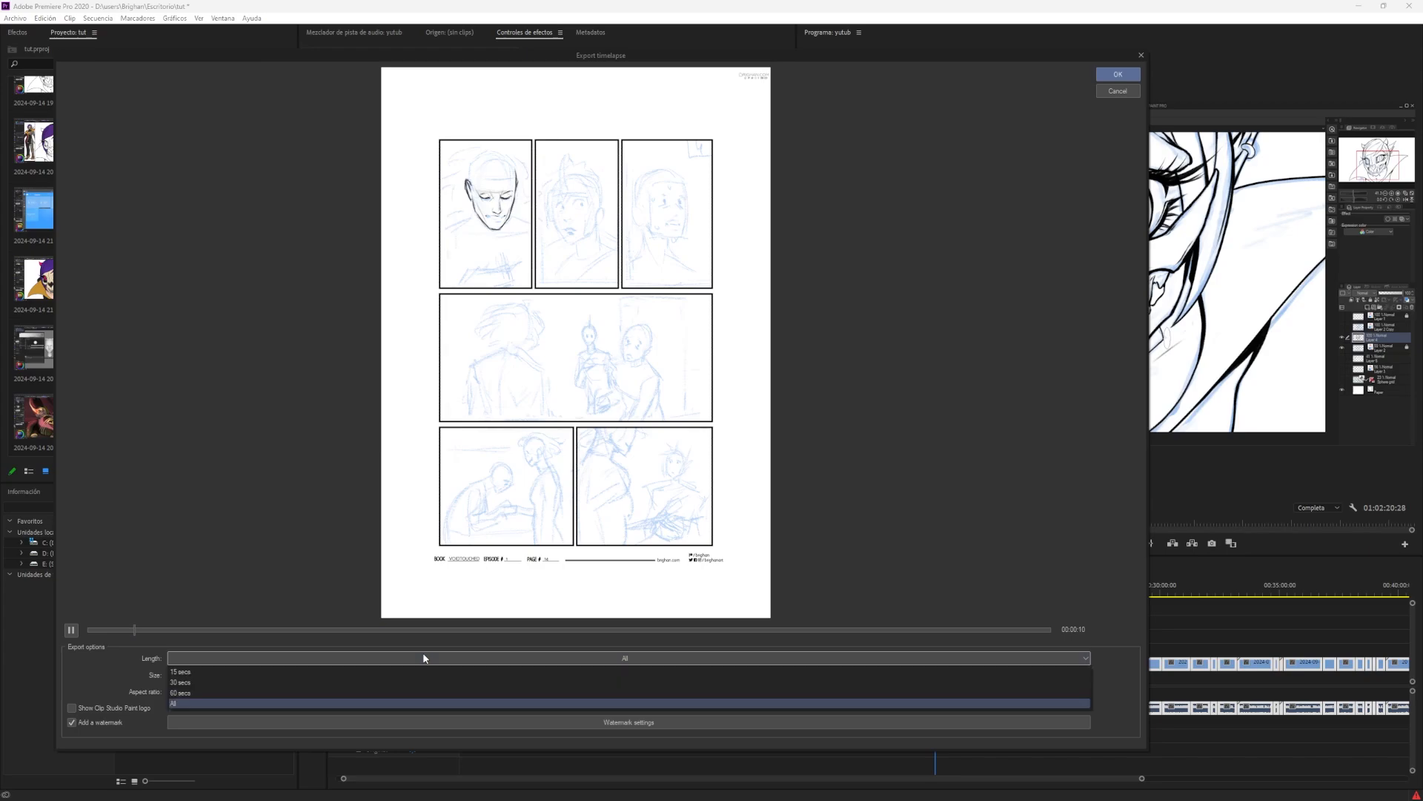
left_click(212, 703)
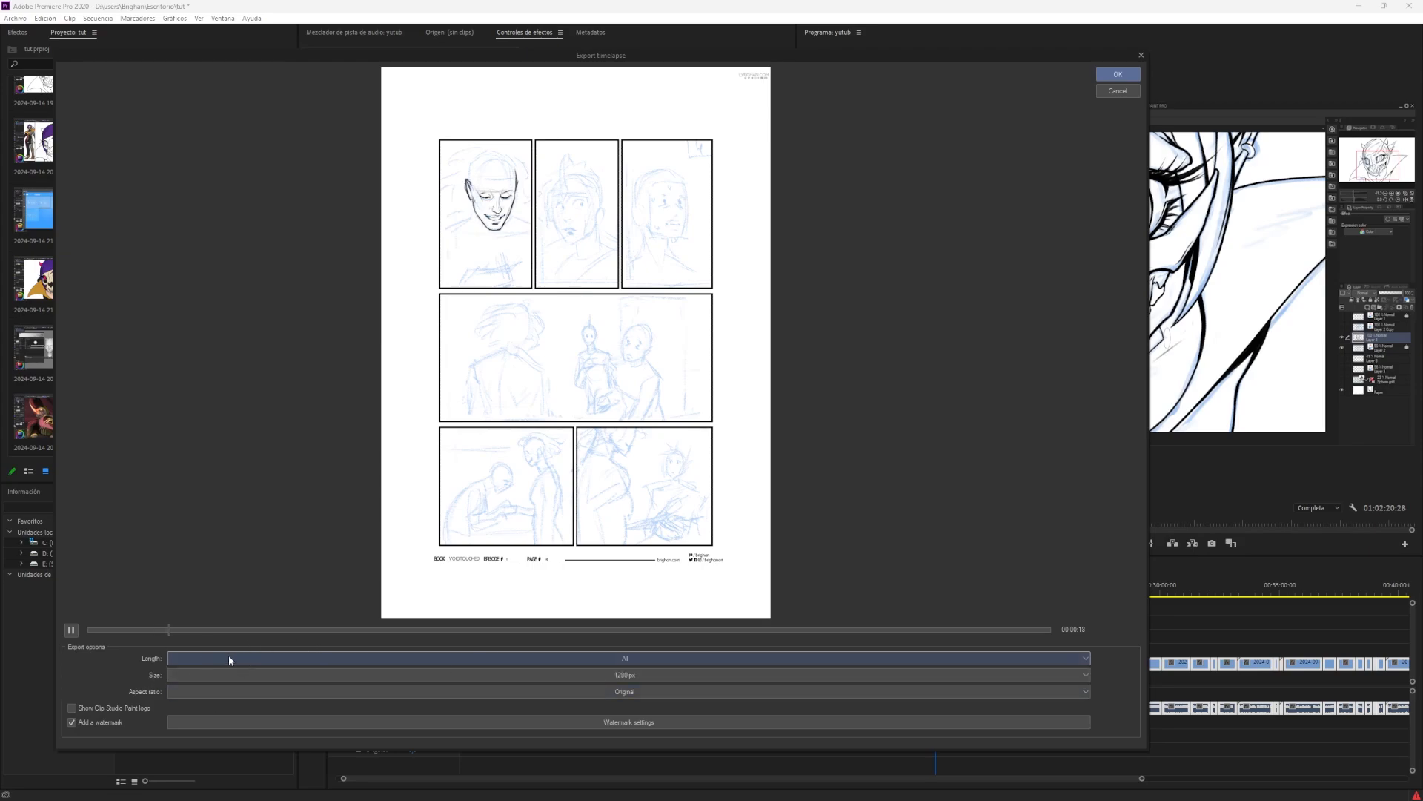
left_click(353, 676)
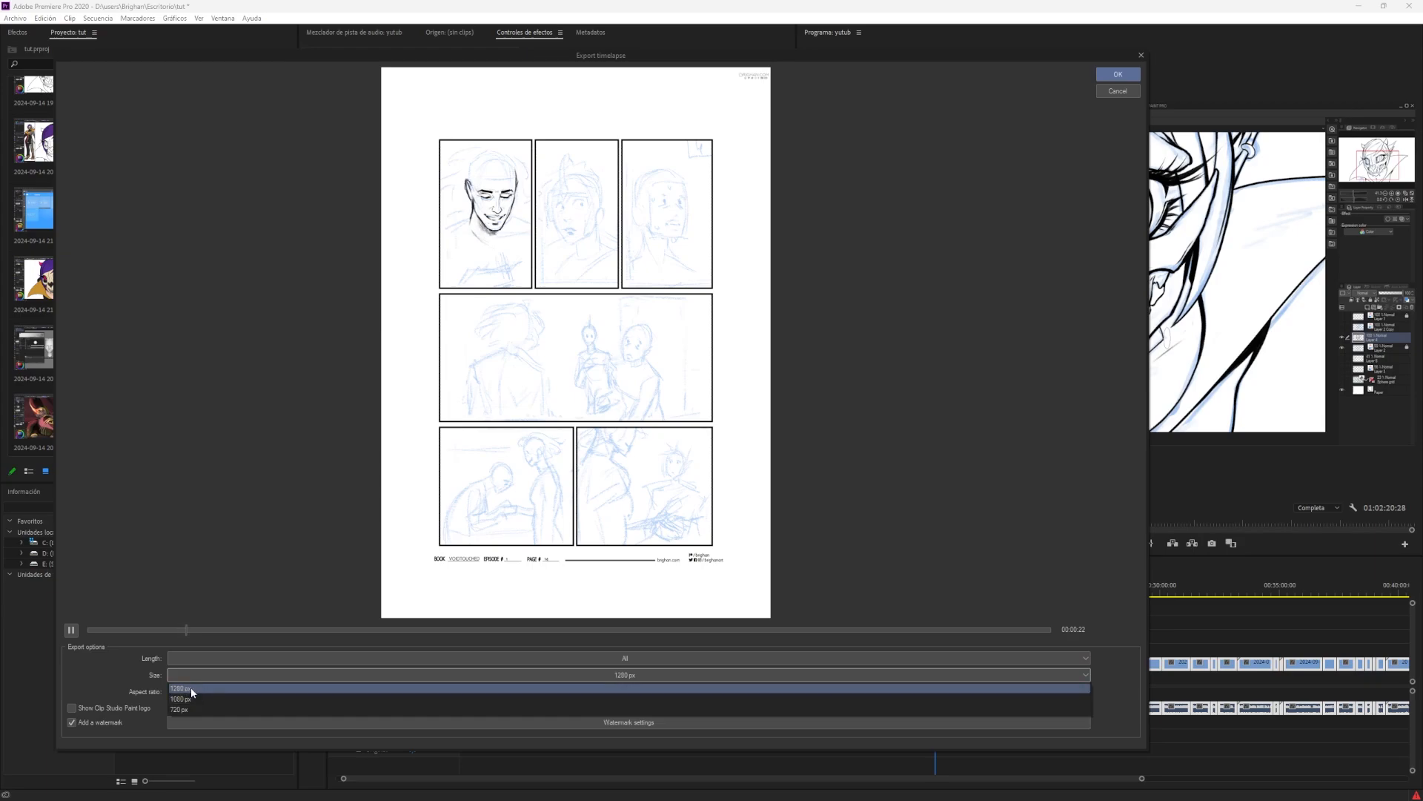
left_click(249, 689)
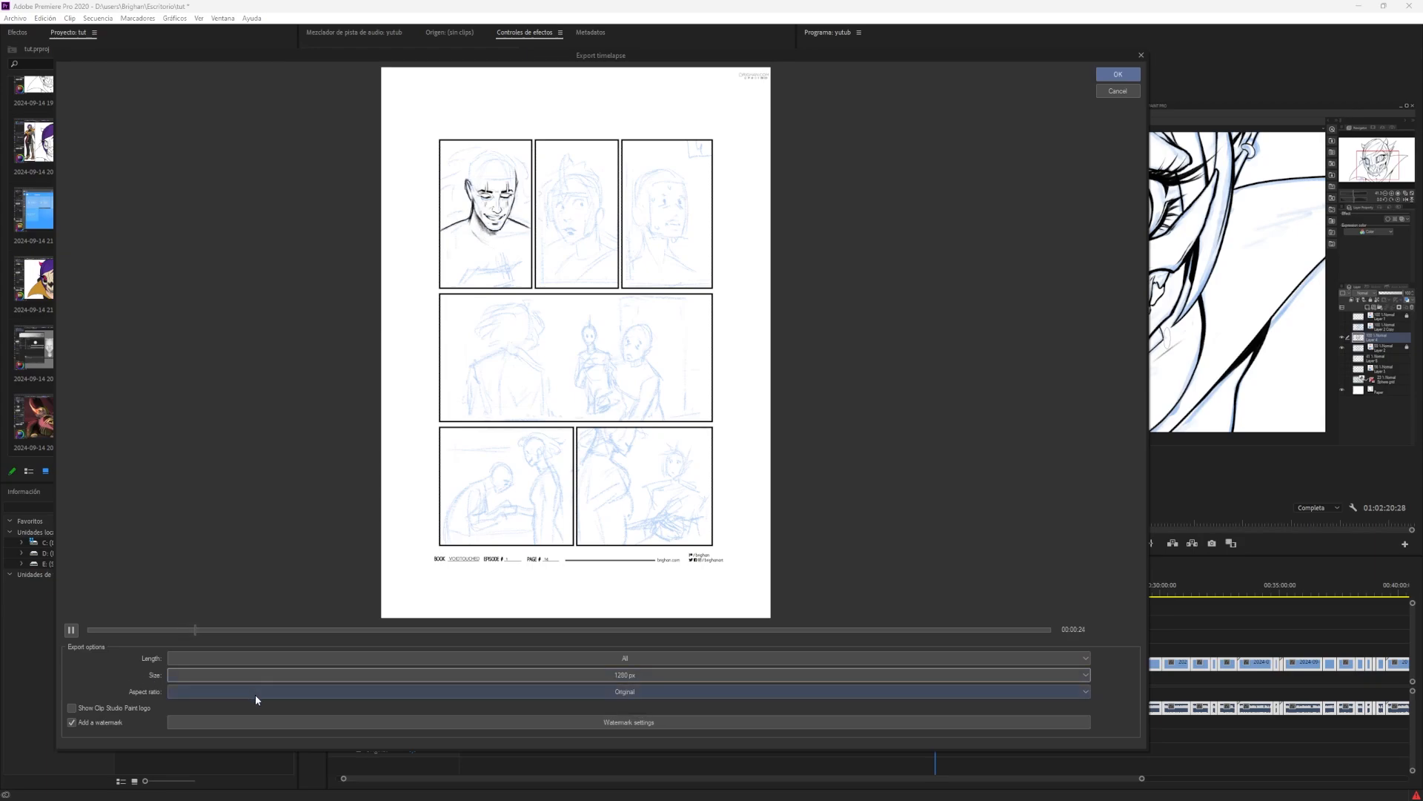
left_click(254, 694)
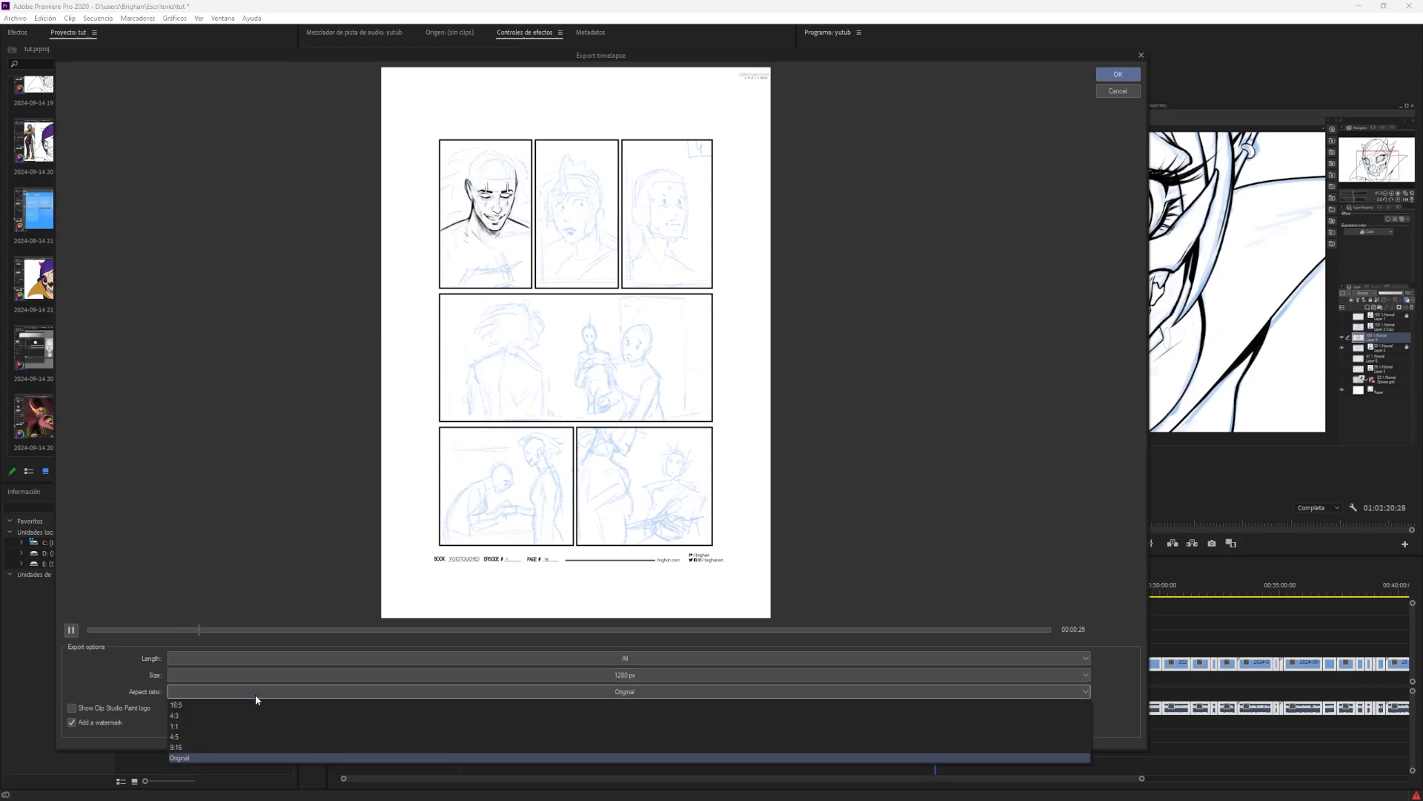
left_click(157, 697)
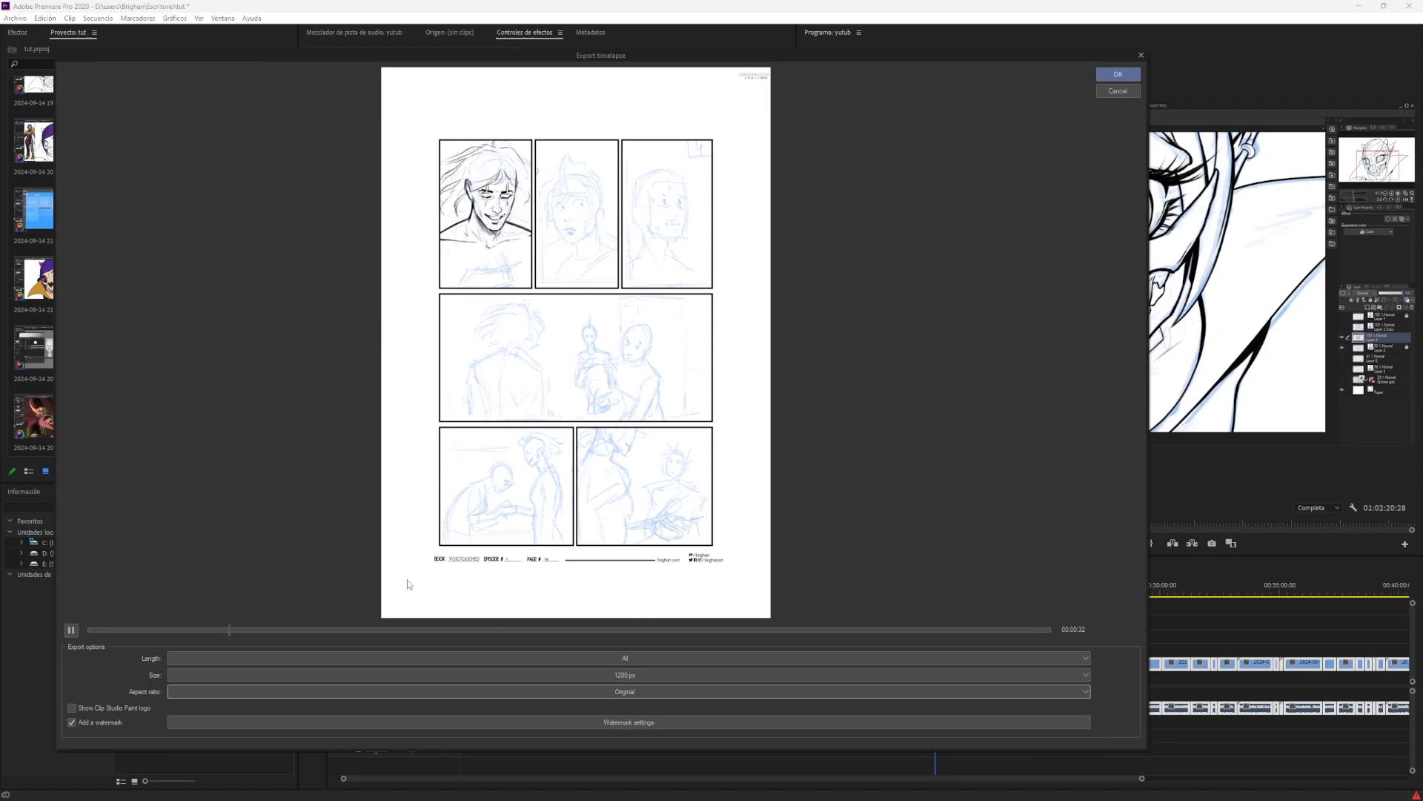
- Try showing the Clip Studio Paint logo on the timelapse and hide it again
left_click(106, 704)
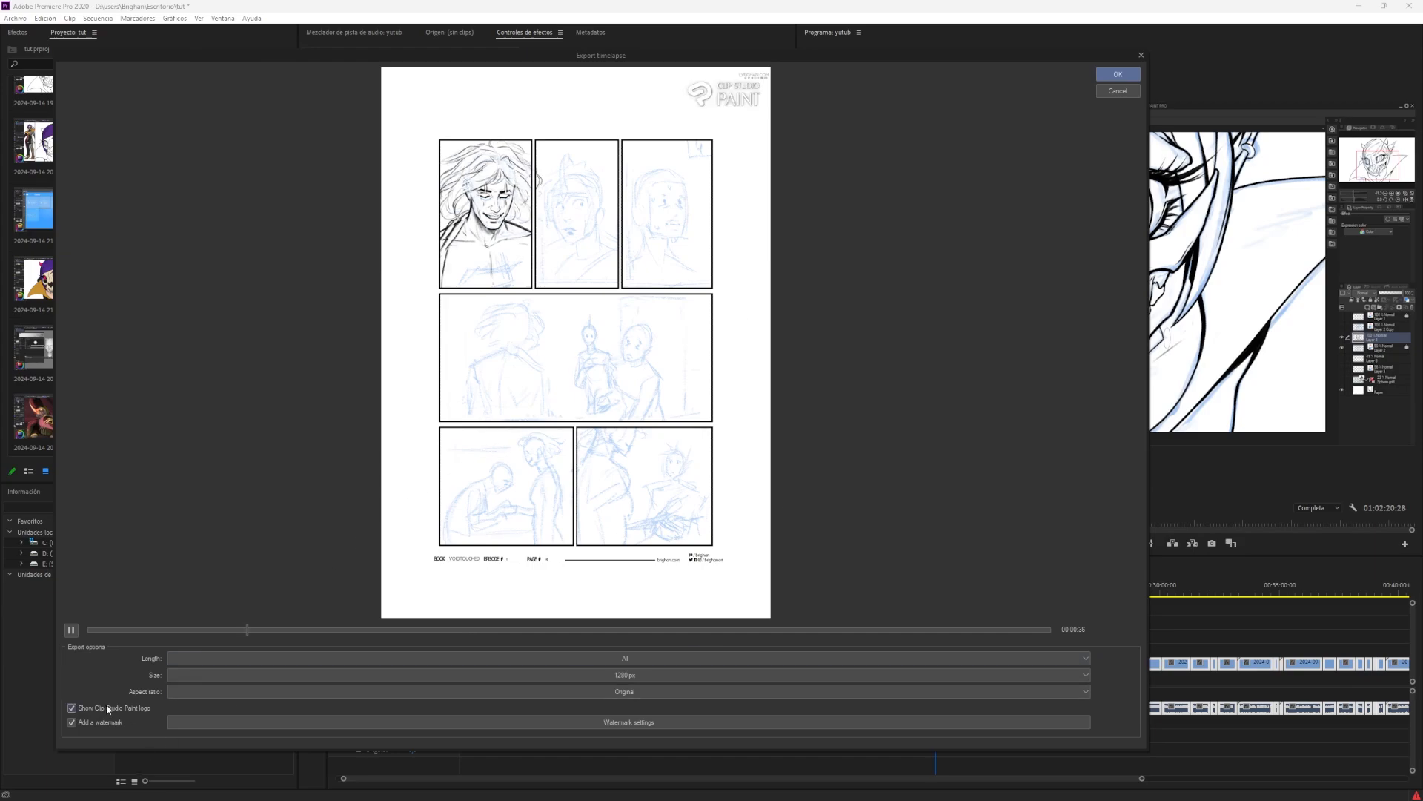
left_click(105, 704)
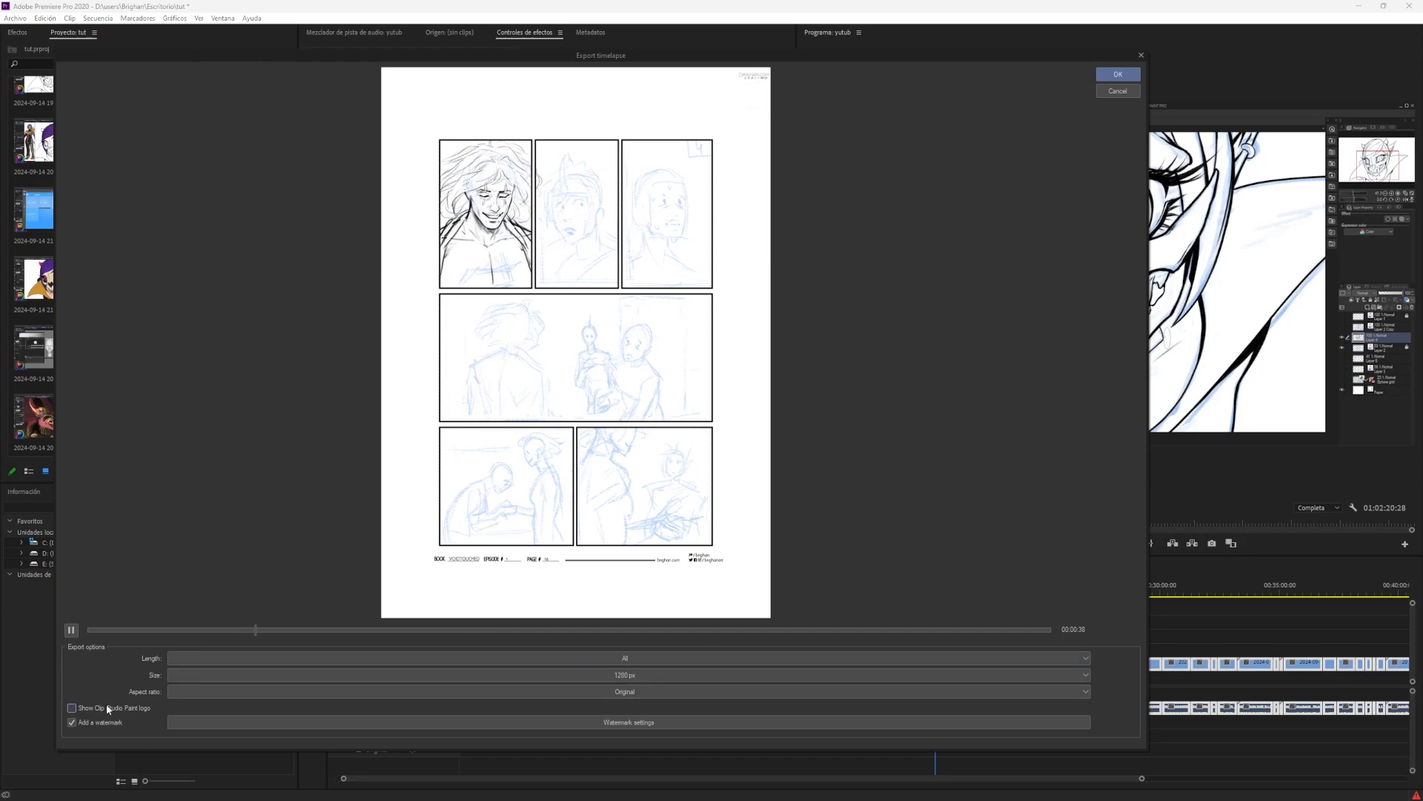
left_click(106, 704)
left_click(105, 705)
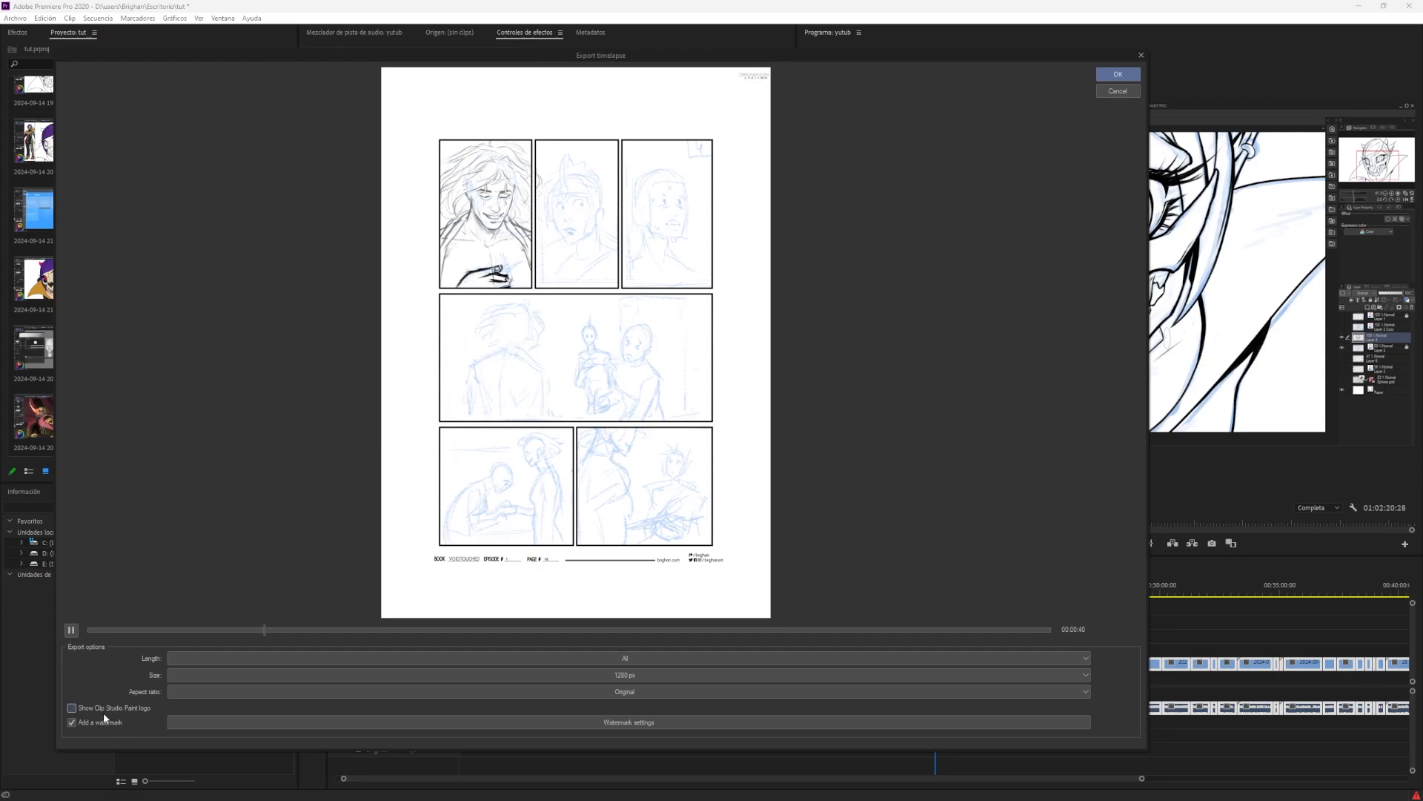
left_click(100, 709)
left_click(99, 709)
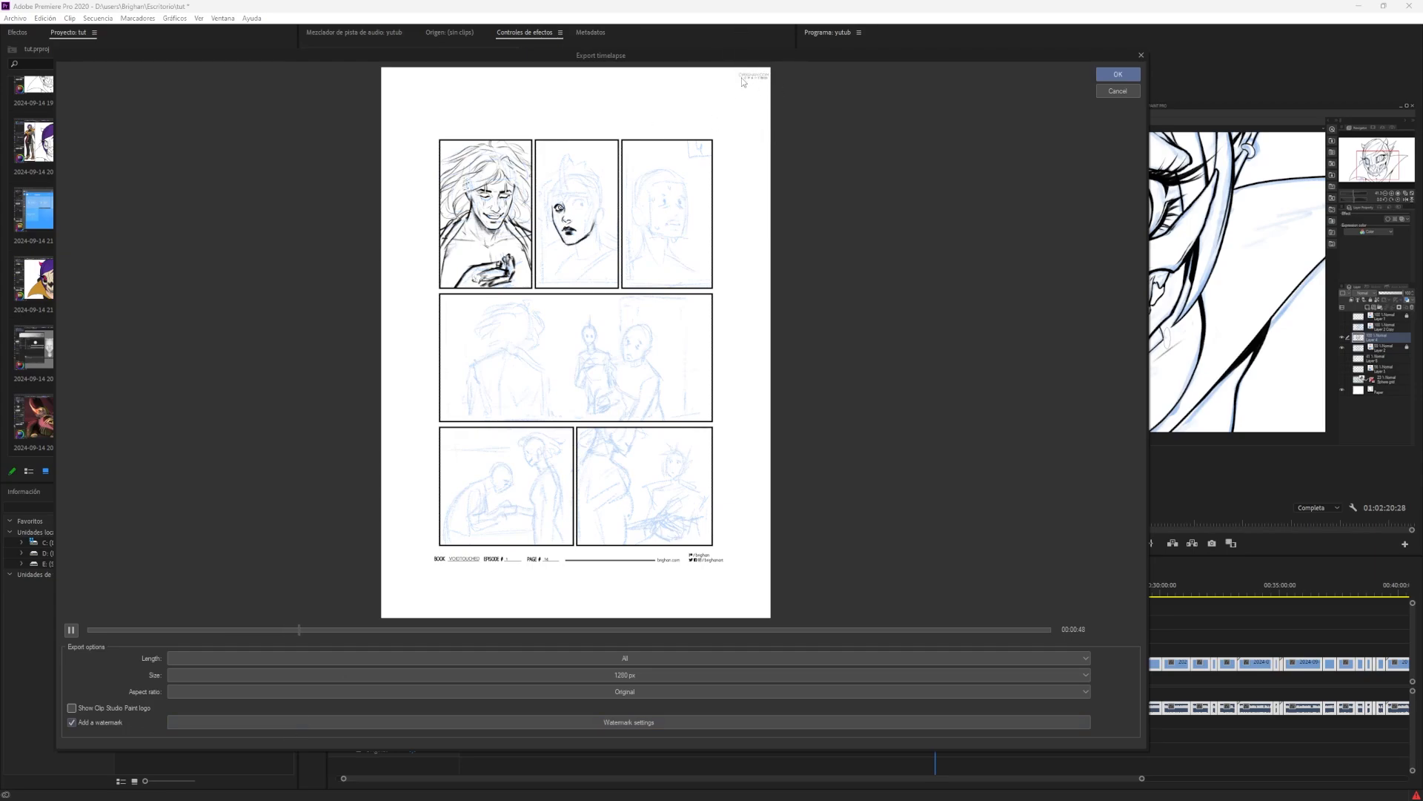
- Open the watermark settings, slightly adjust the watermark in the page's upper-right corner and keep its Normal blending mode
left_click(585, 723)
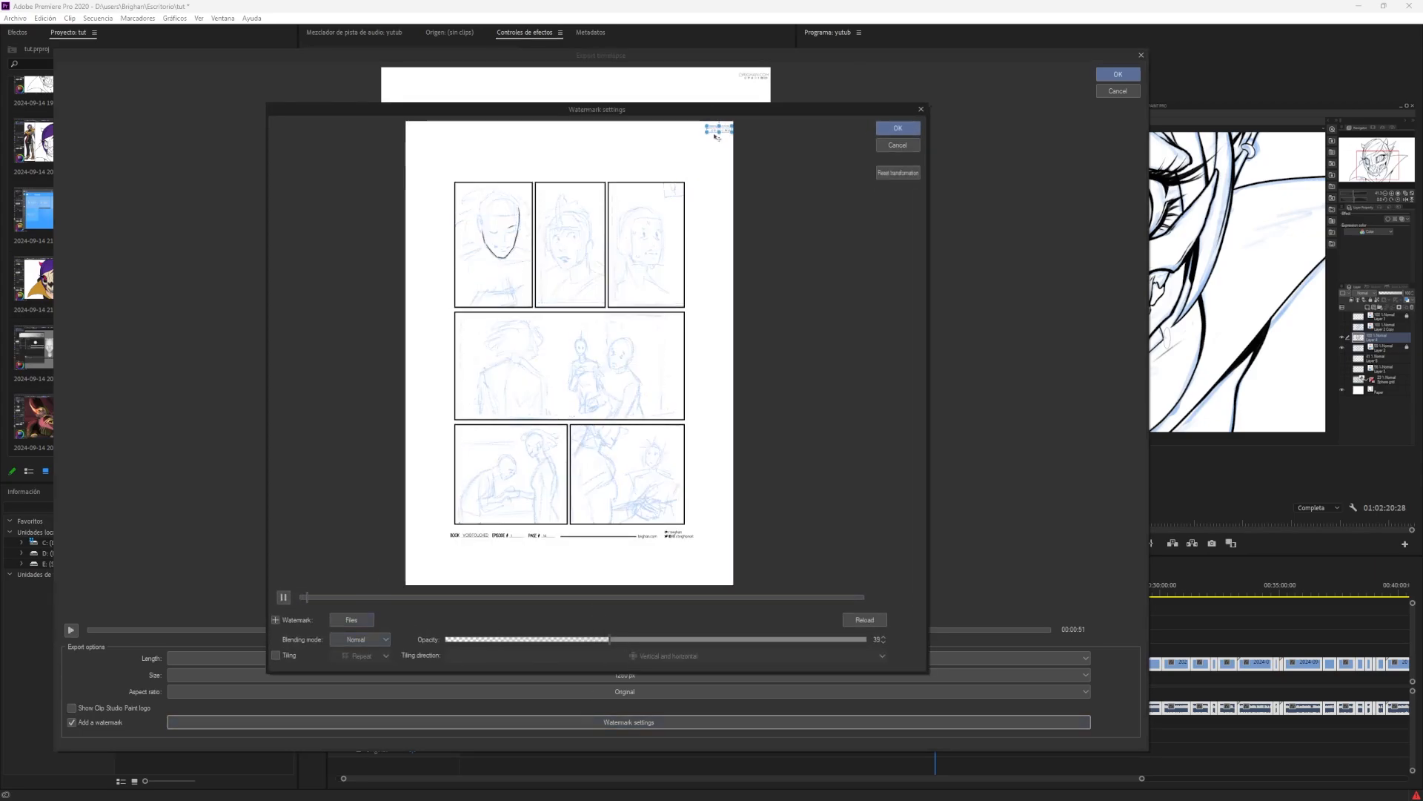
left_click_drag(727, 129, 724, 126)
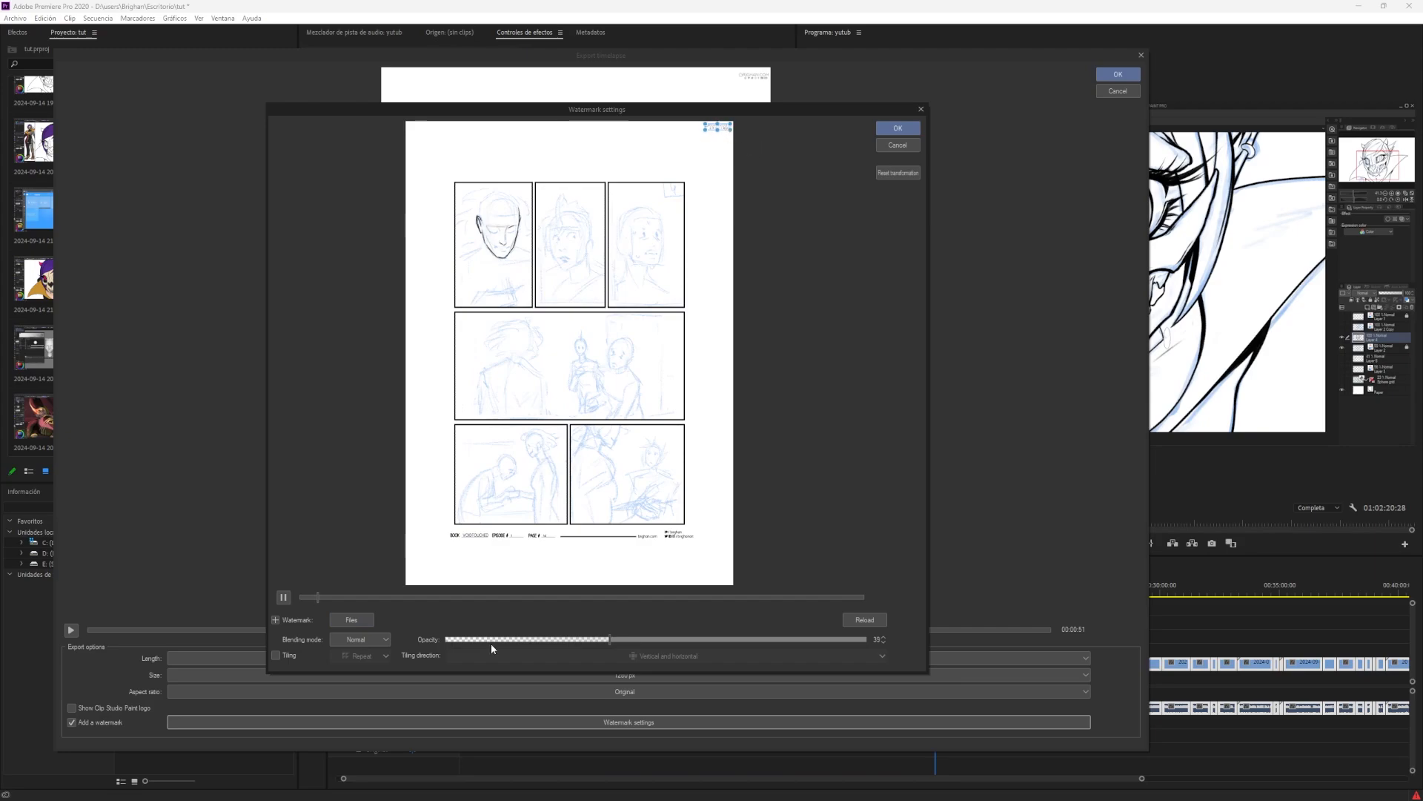
mouse_move(707, 130)
left_mouse_down()
mouse_move(667, 141)
mouse_move(709, 132)
left_mouse_up()
left_click(357, 639)
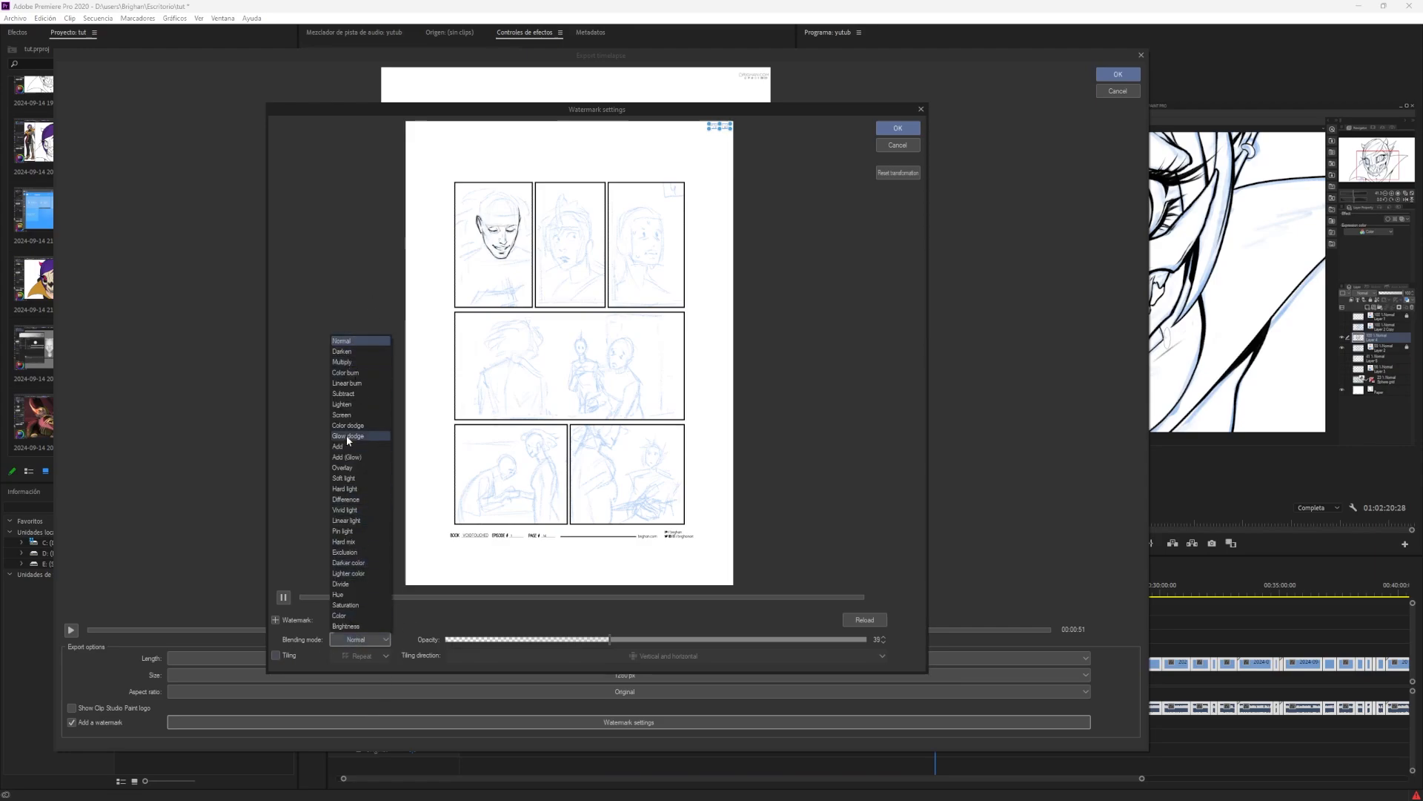
left_click(343, 248)
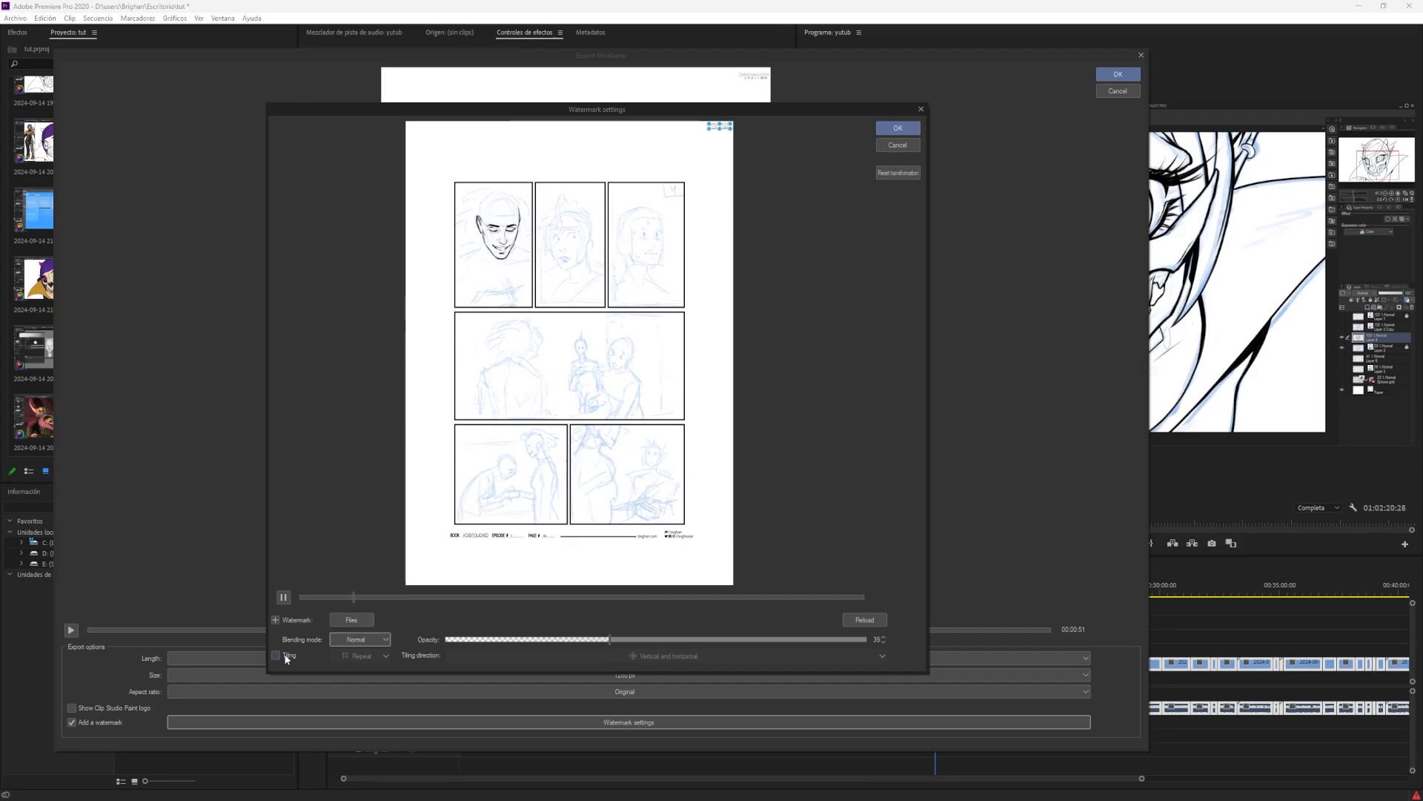
- Turn on watermark tiling, try the horizontal-only and vertical-only directions, and lower the watermark opacity to about 29
left_click(286, 656)
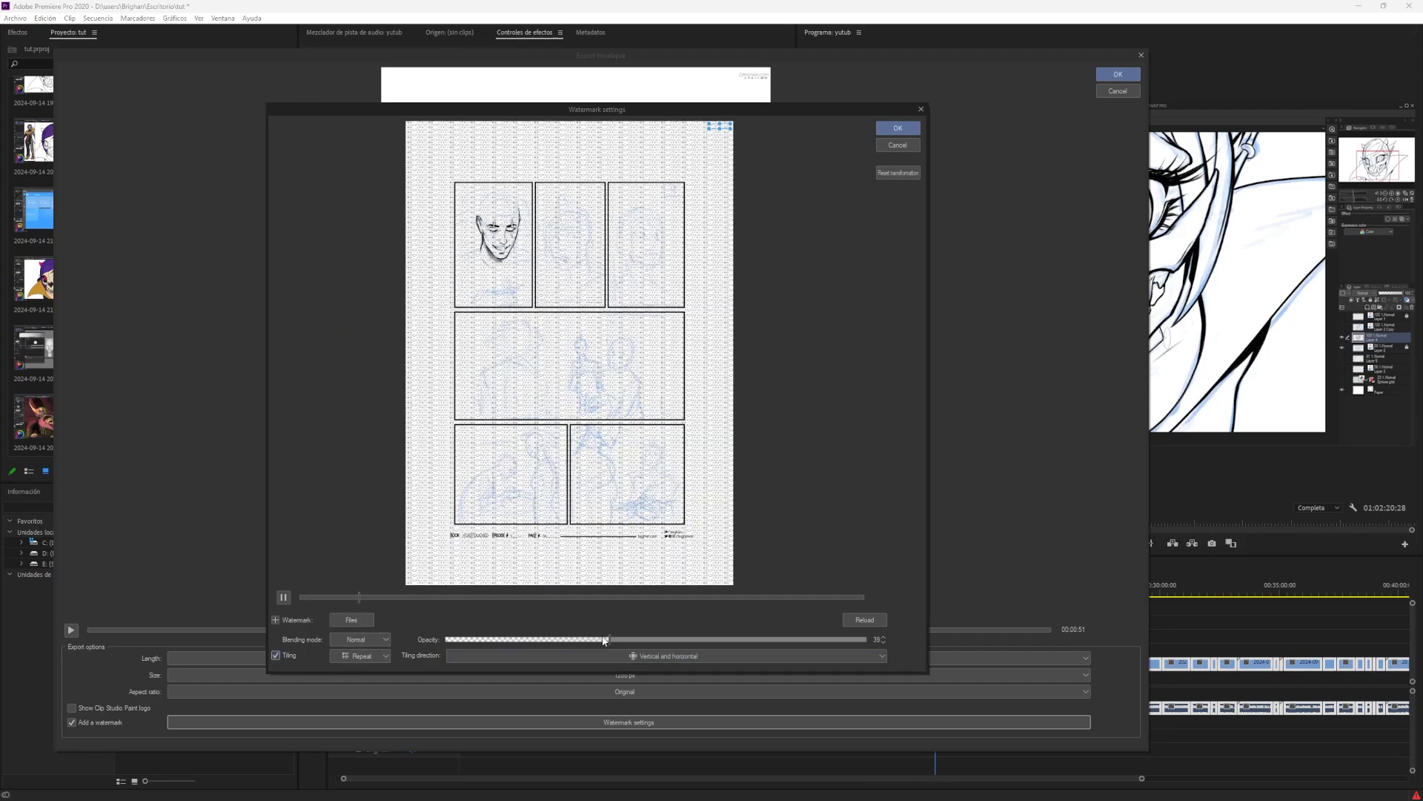
mouse_move(604, 641)
left_mouse_down()
mouse_move(647, 642)
mouse_move(584, 642)
left_mouse_up()
left_click(588, 656)
left_click(540, 683)
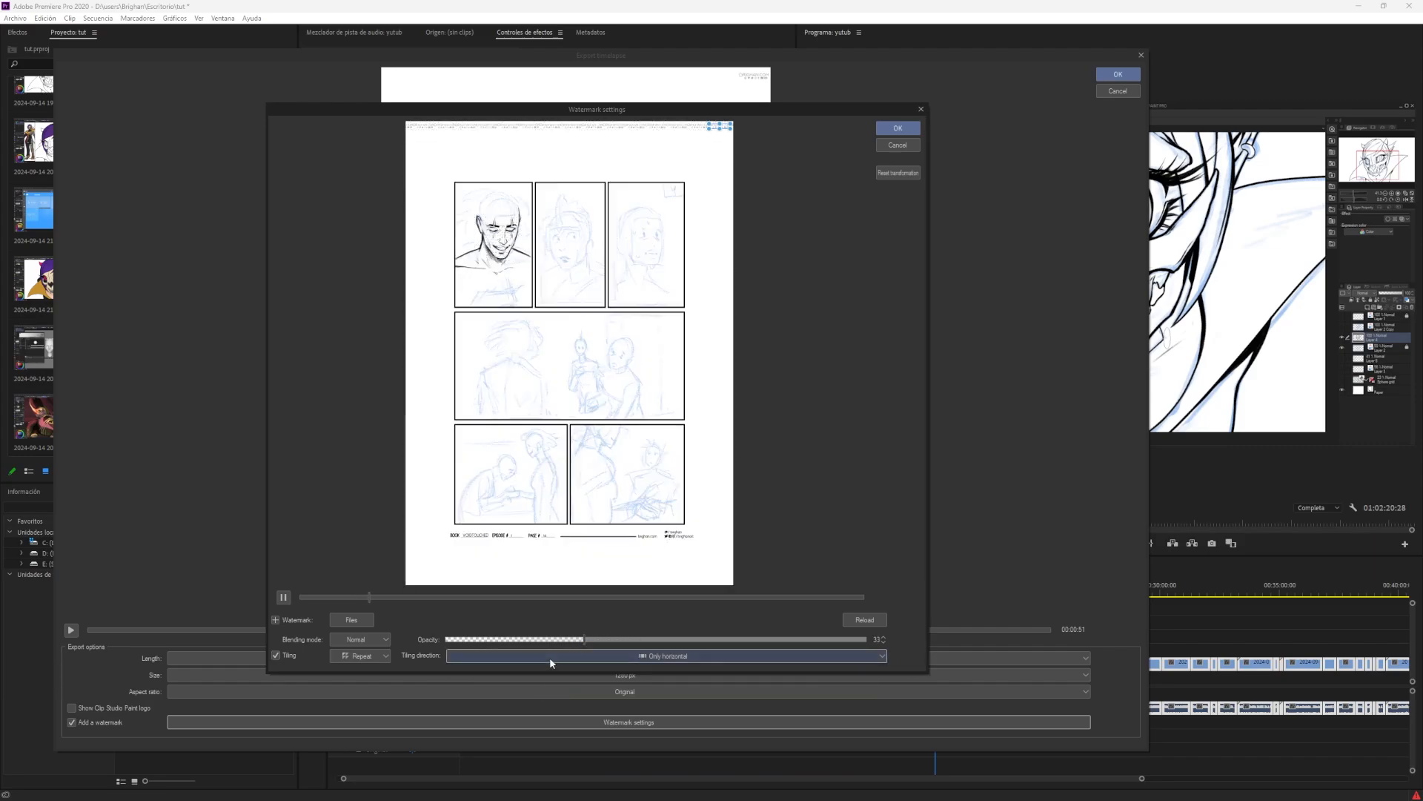
left_click(551, 657)
left_click(524, 697)
mouse_move(559, 639)
left_mouse_down()
mouse_move(545, 642)
mouse_move(564, 655)
left_mouse_up()
- Try the Reverse and Flip tiling patterns and tiling in both directions, and restore the Repeat pattern
left_click(355, 657)
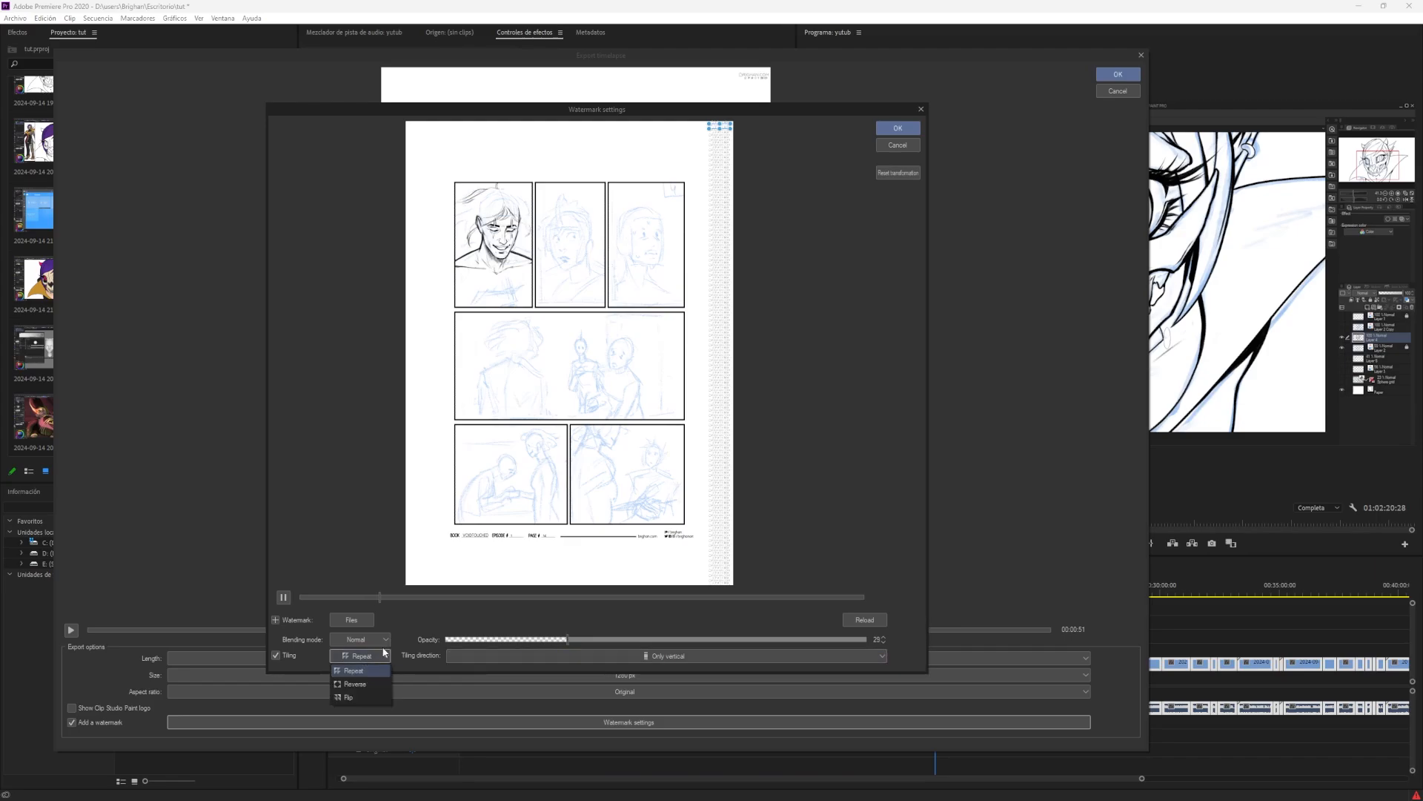
left_click(354, 684)
left_click(359, 656)
left_click(353, 696)
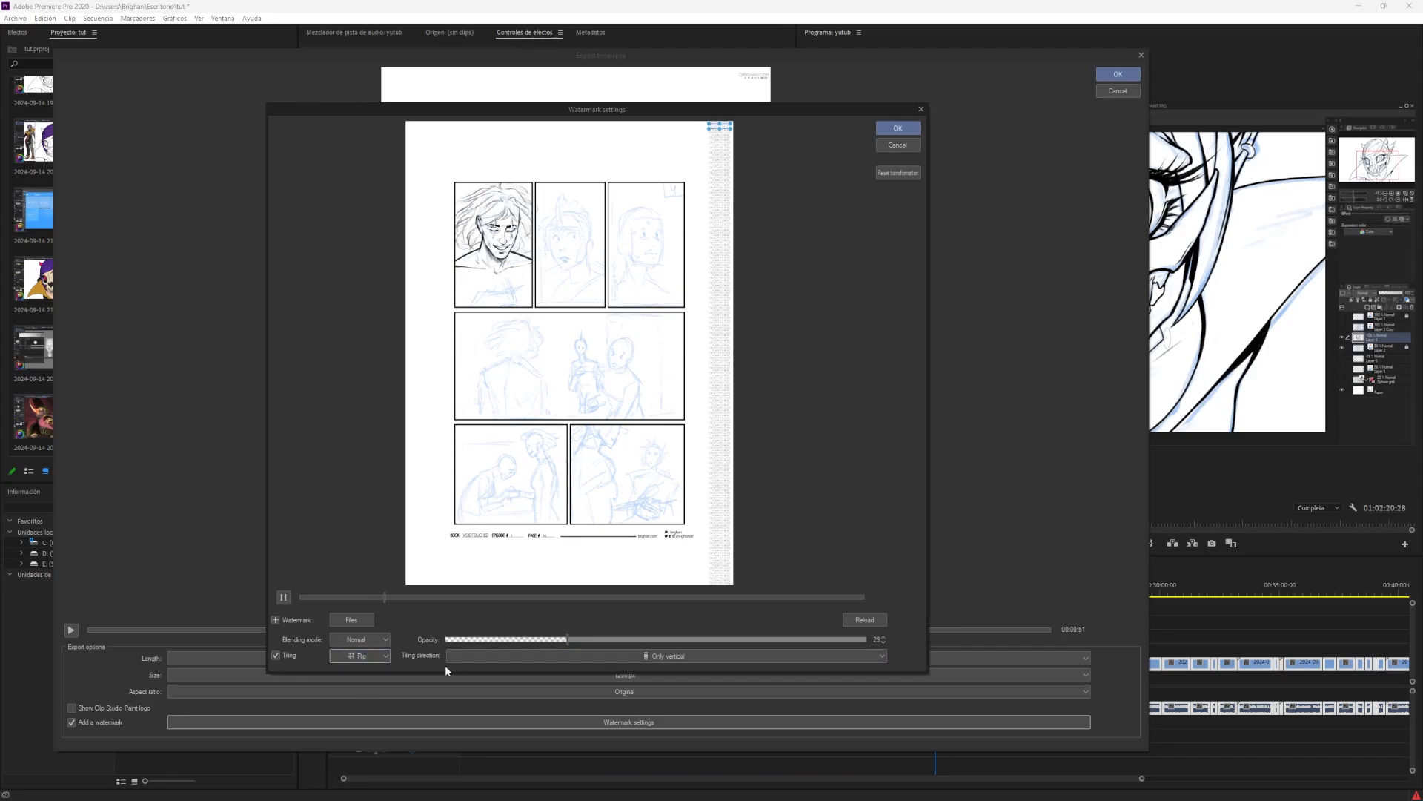
left_click(524, 656)
left_click(527, 669)
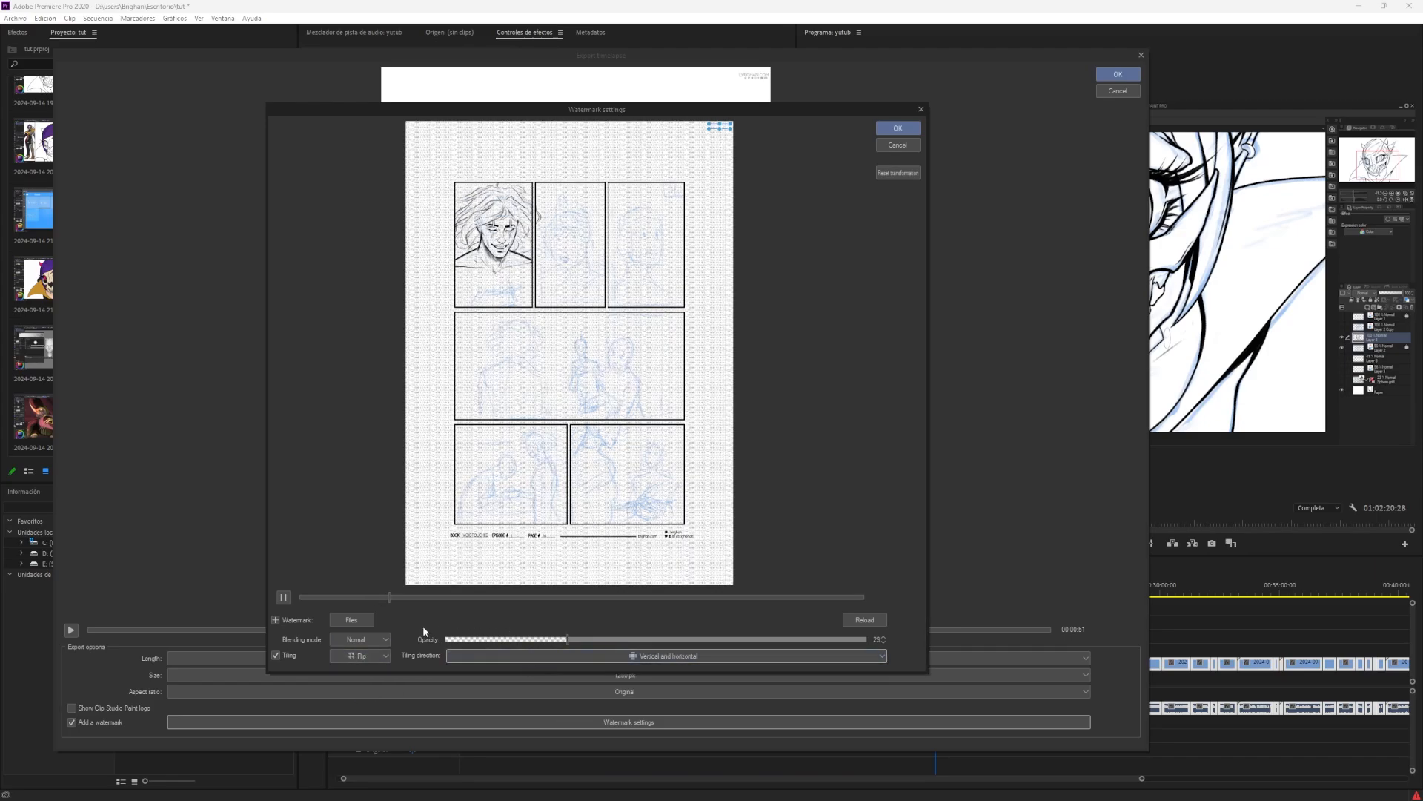
left_click(367, 657)
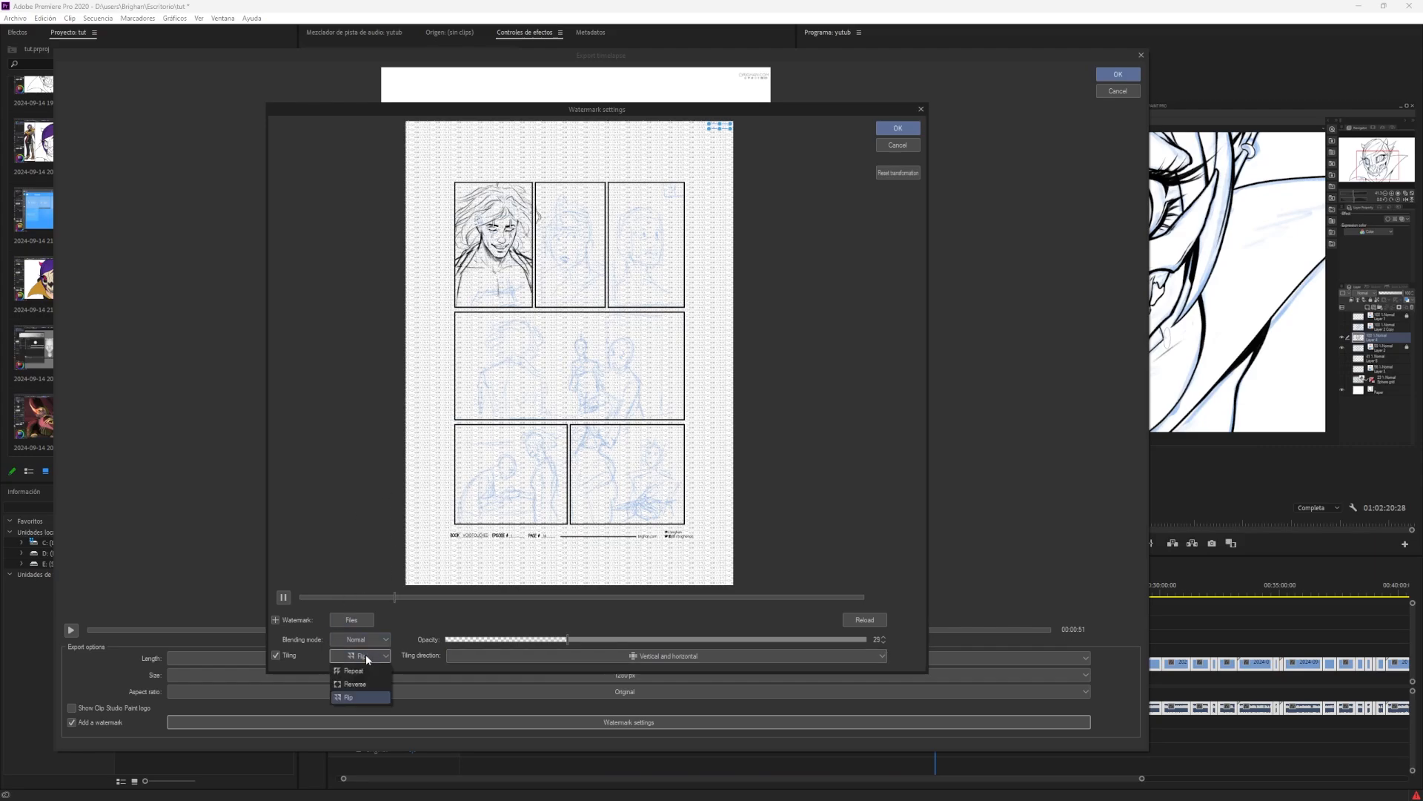
left_click(353, 670)
- Turn off watermark tiling, accept the watermark settings and export the timelapse
left_click(277, 656)
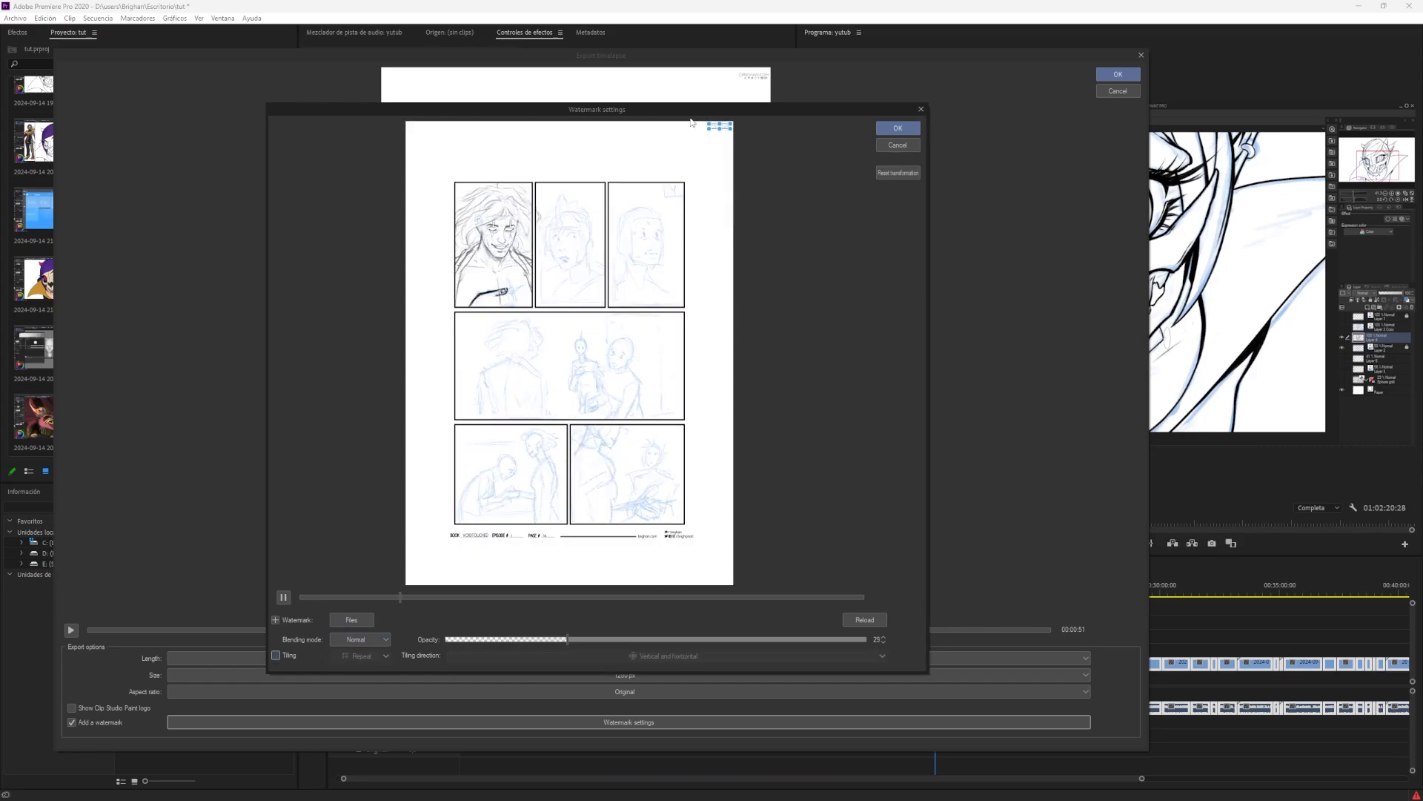
left_click(898, 129)
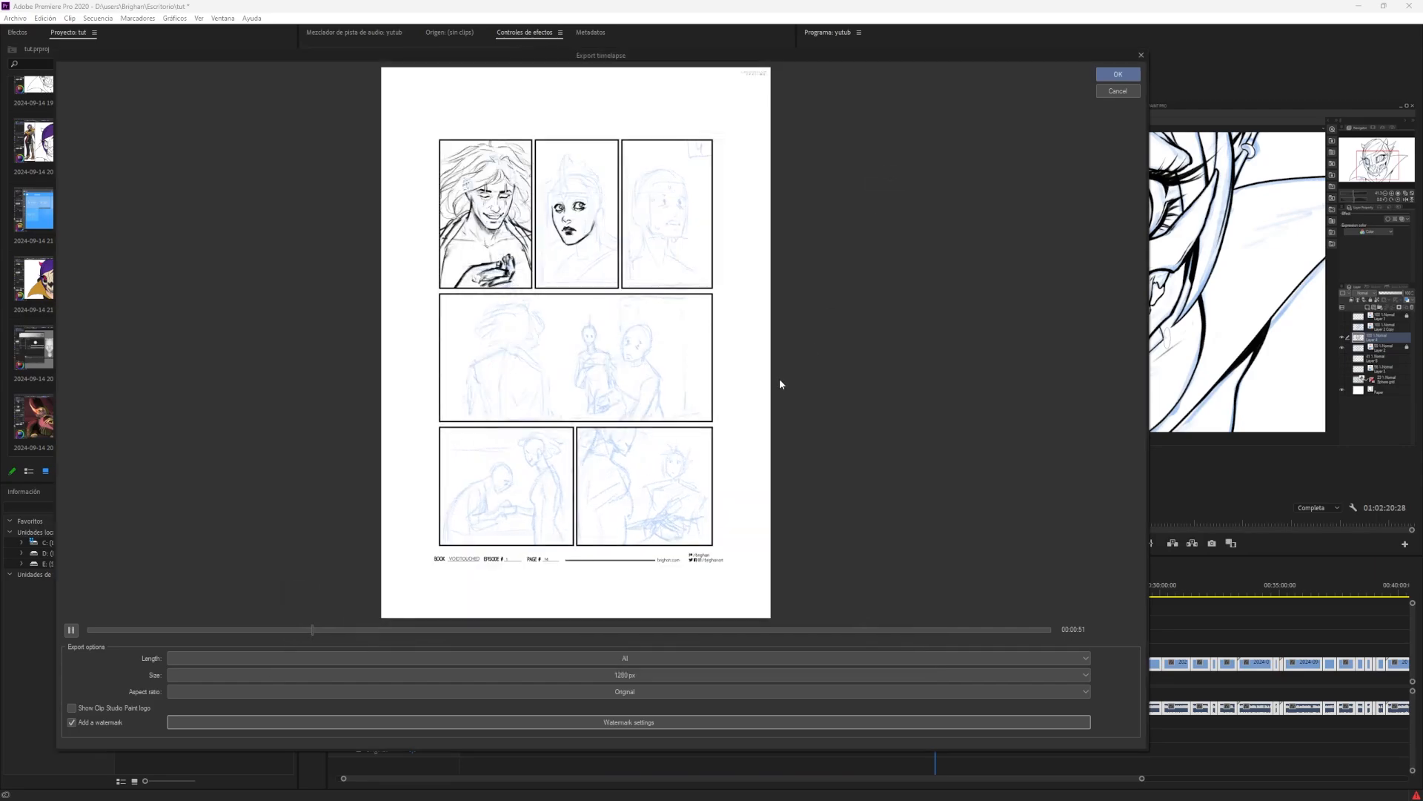
left_click(1106, 77)
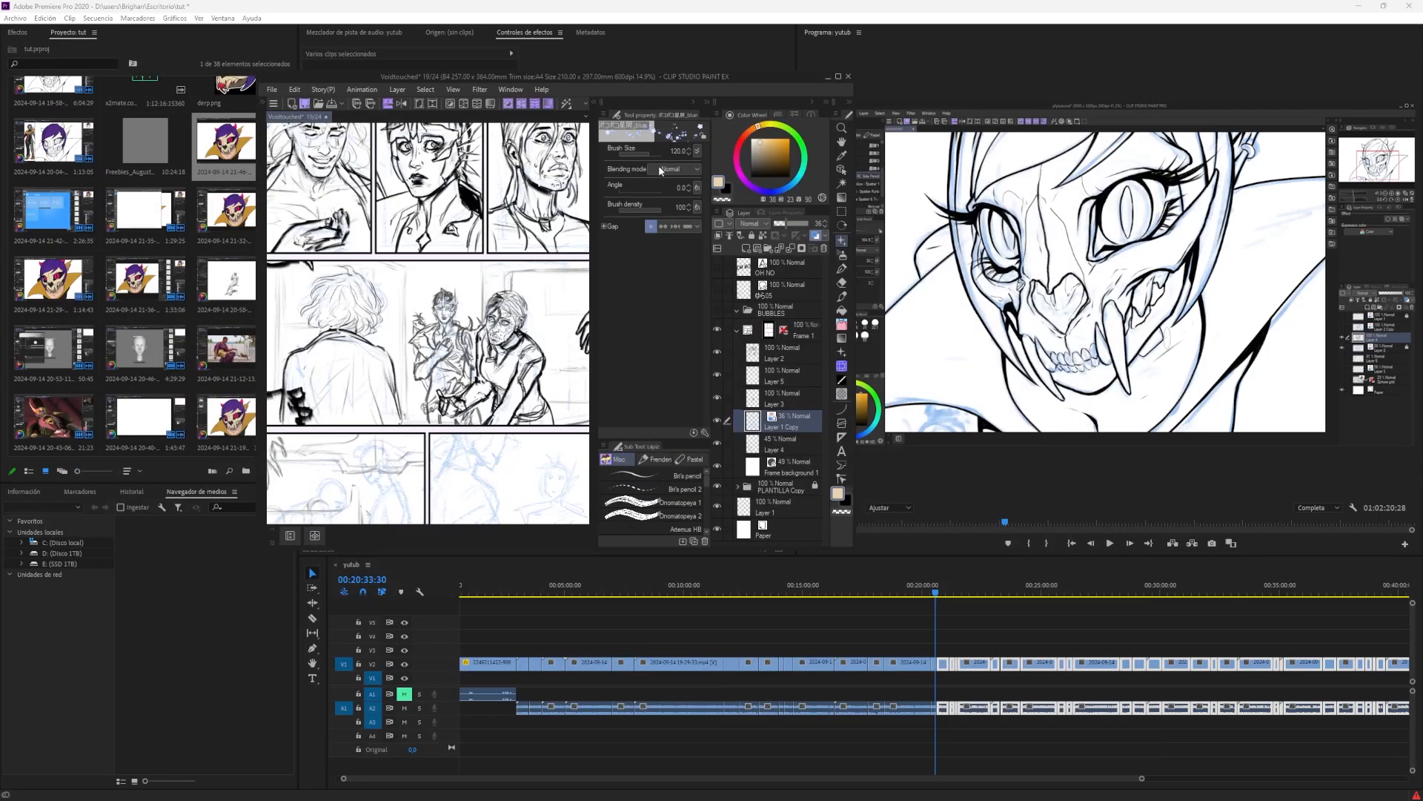
double_click(748, 78)
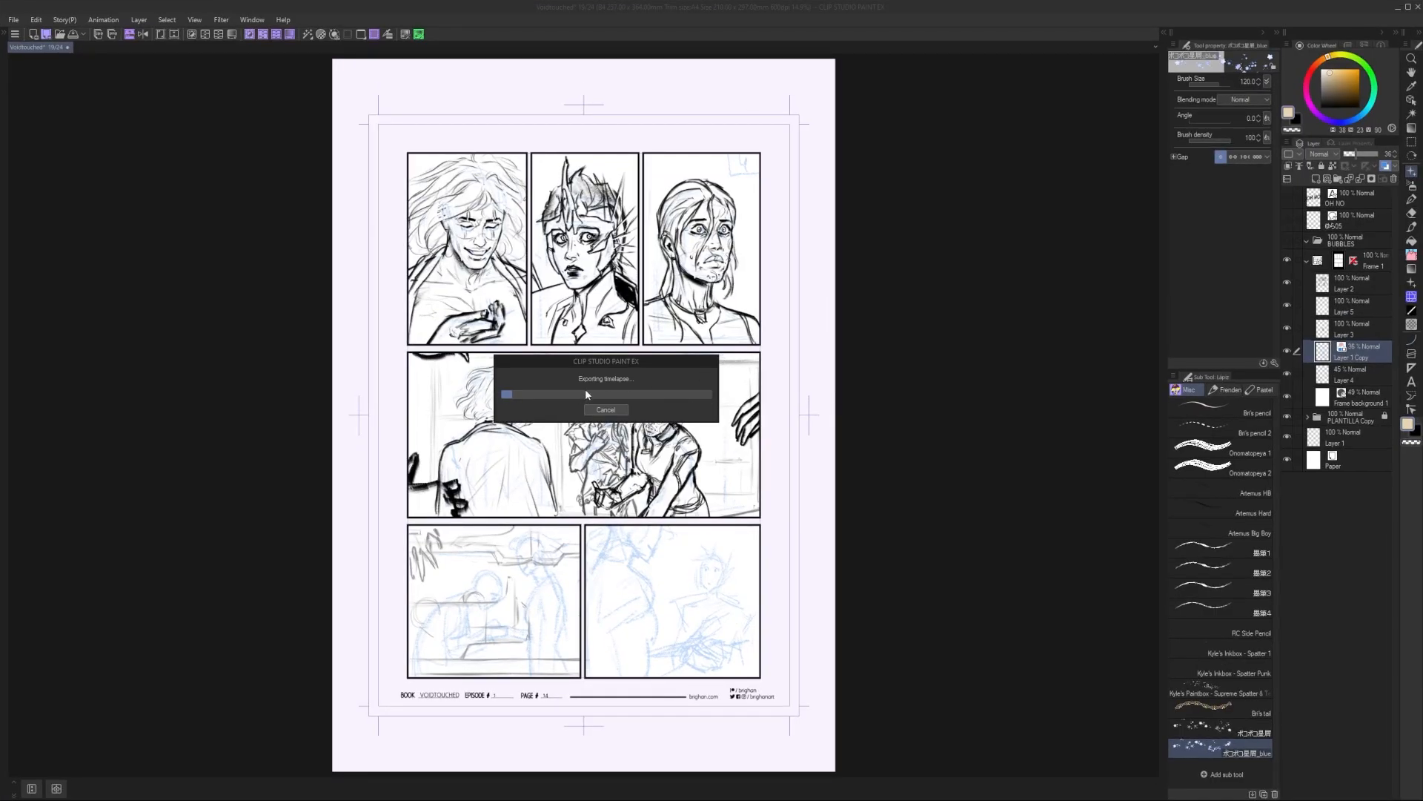
left_click_drag(590, 364, 580, 358)
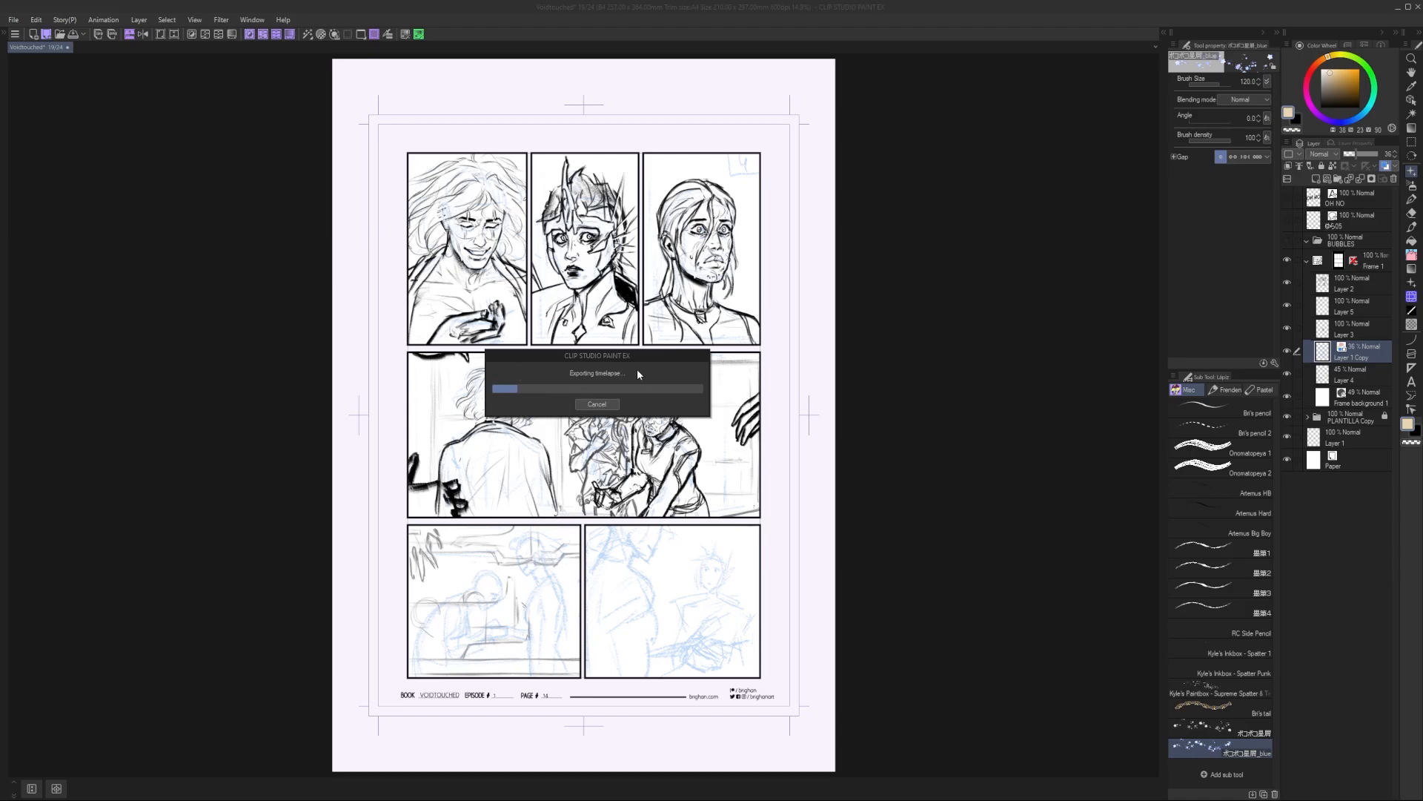
left_click_drag(586, 357, 588, 355)
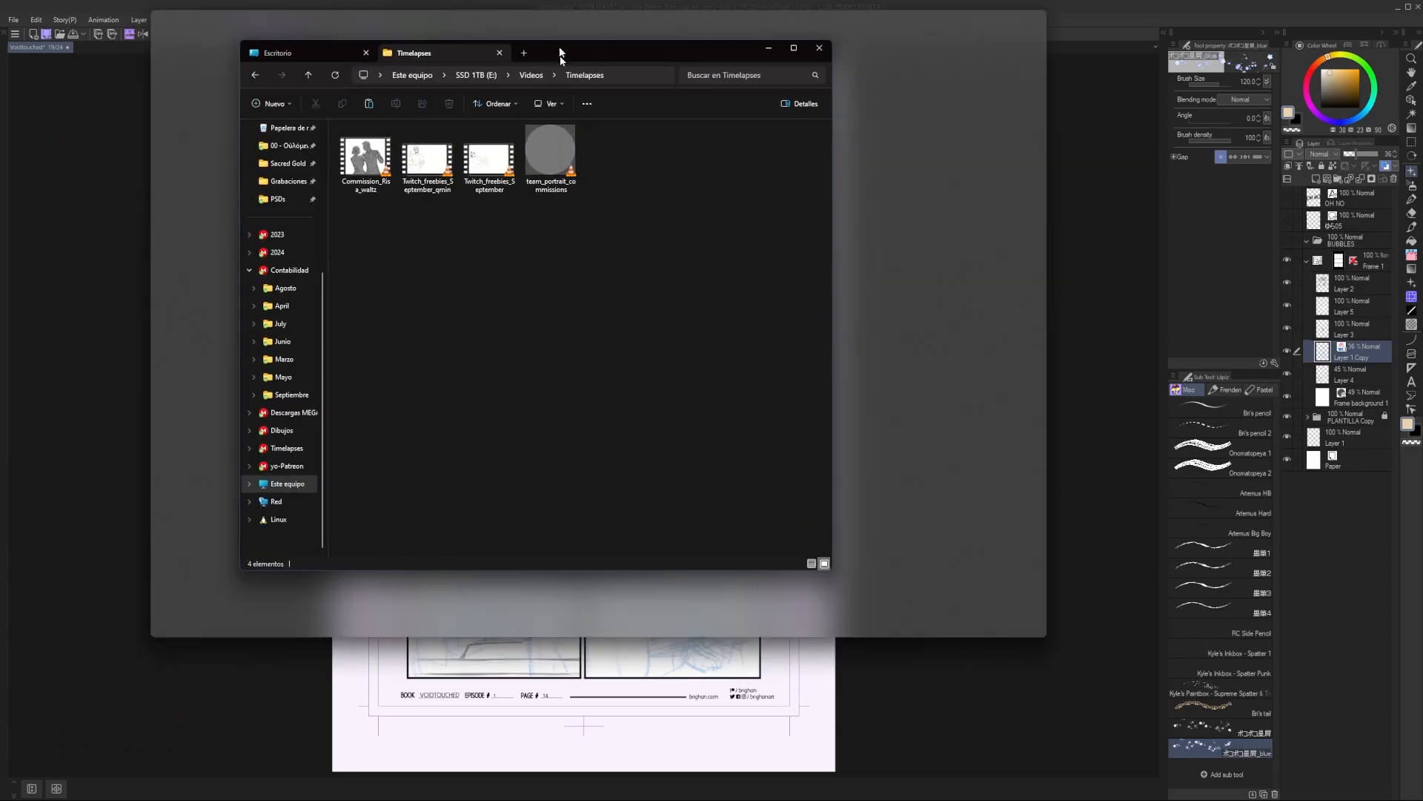
- Open the commission waltz video from the Timelapses folder in VLC
left_click_drag(559, 46, 509, 166)
left_click(311, 274)
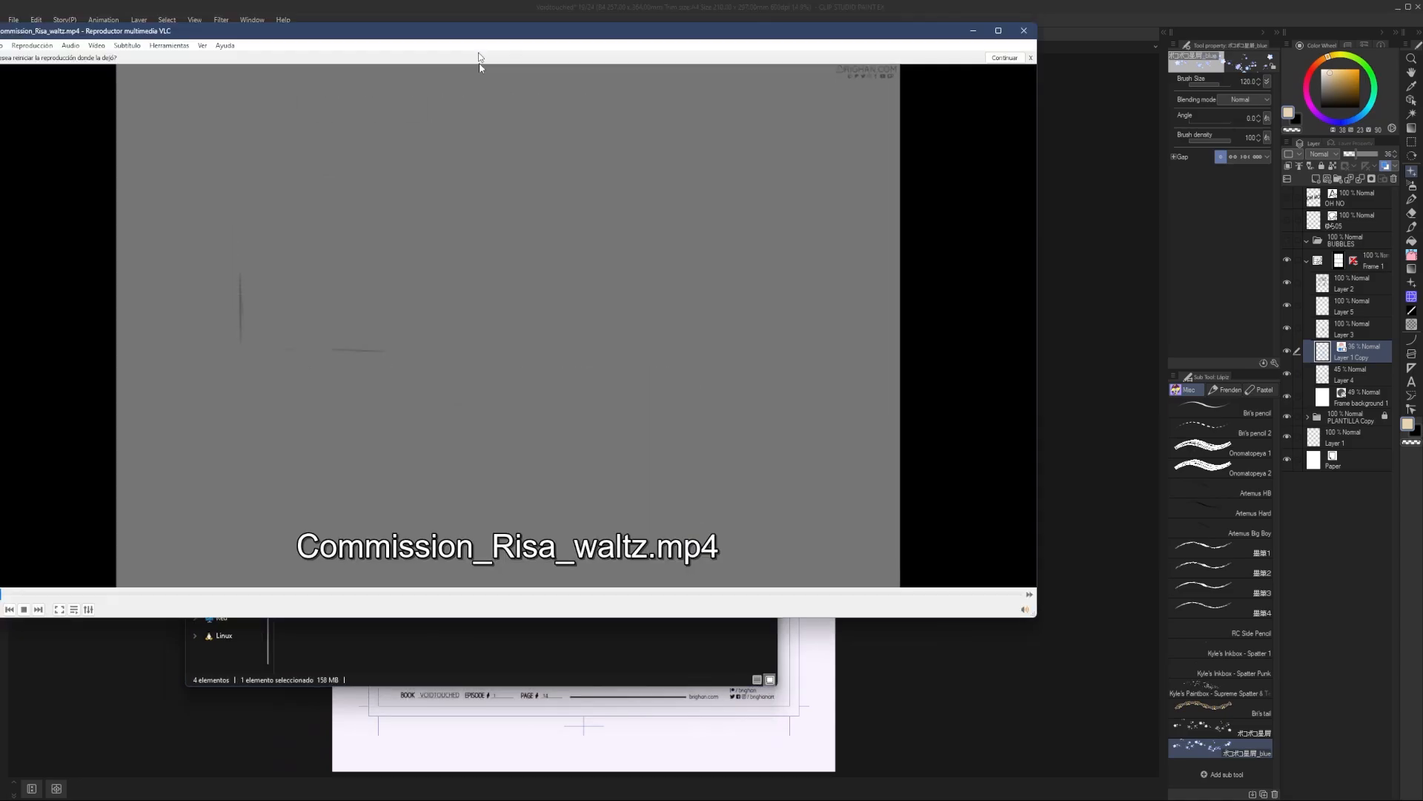
- Skim the commission waltz timelapse from the early sketch through line art to the coloured version, and close the player
left_click_drag(476, 34, 553, 127)
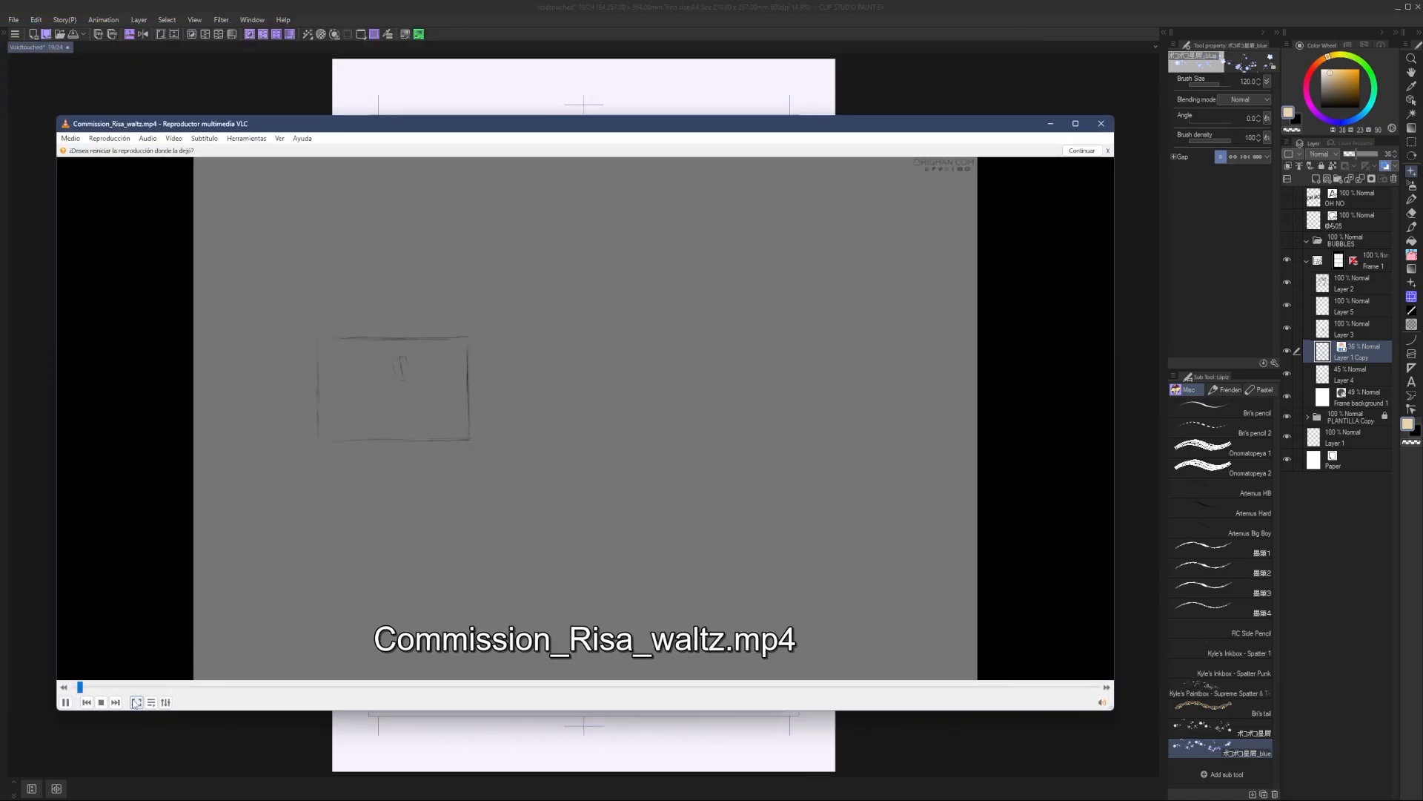
left_click(126, 687)
left_click(218, 687)
left_click(297, 674)
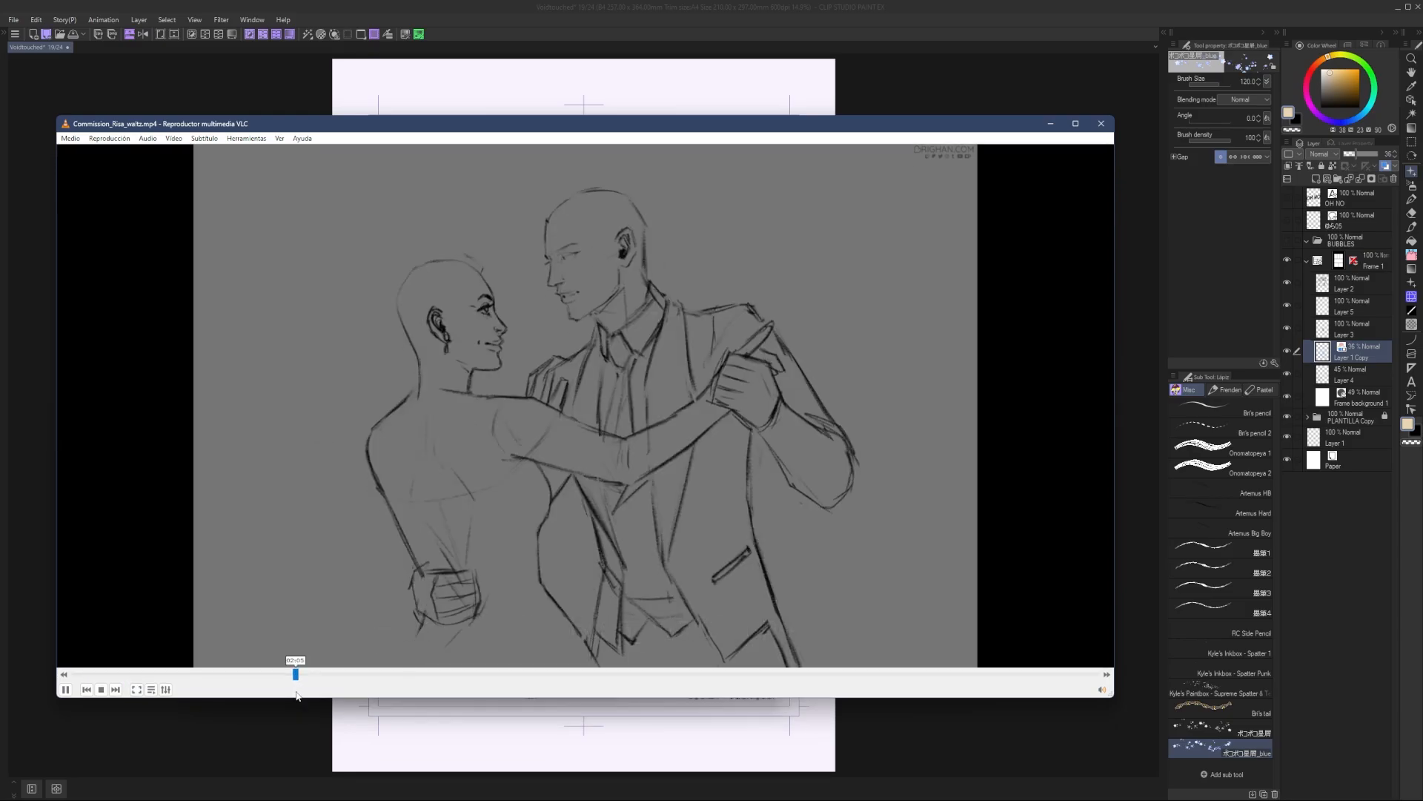
left_click(545, 674)
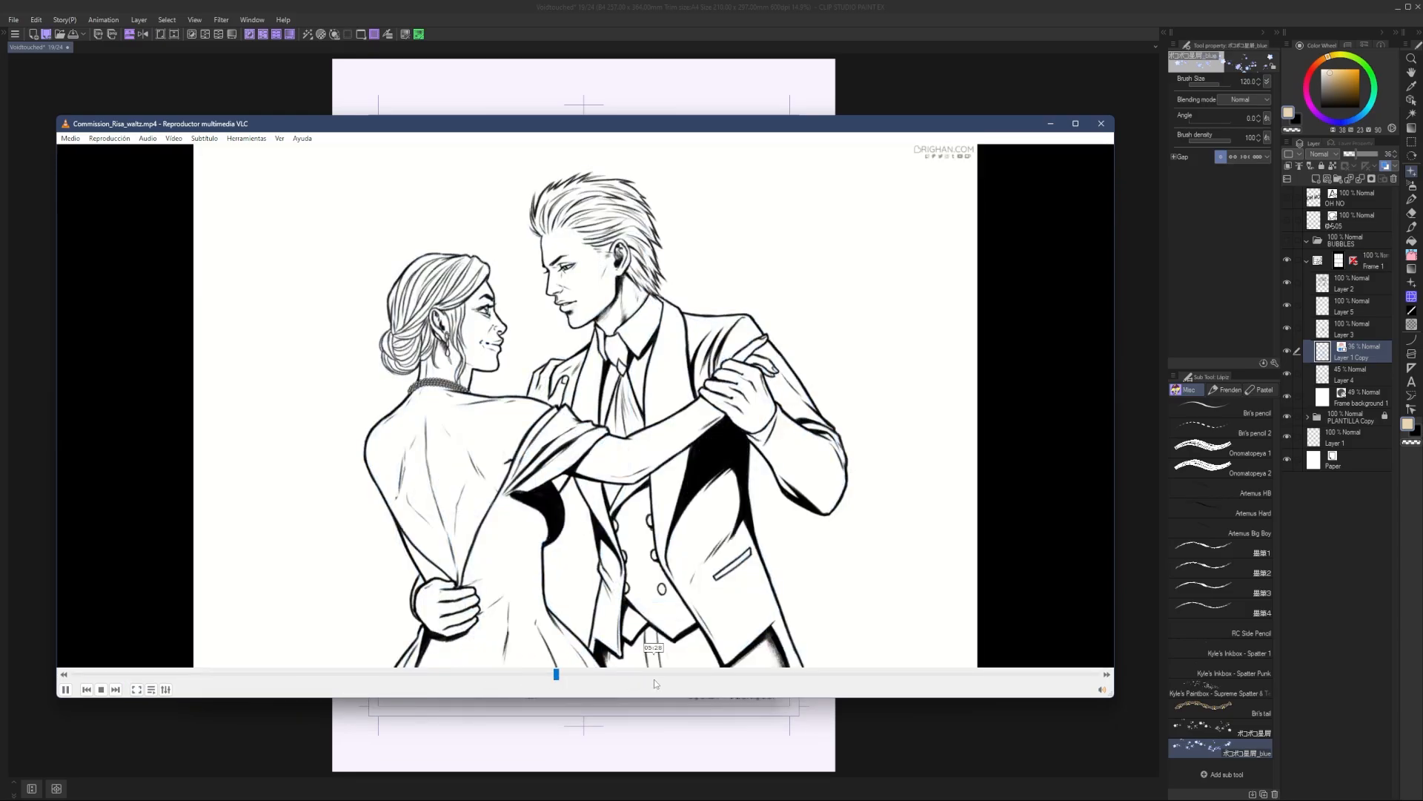
left_click(775, 674)
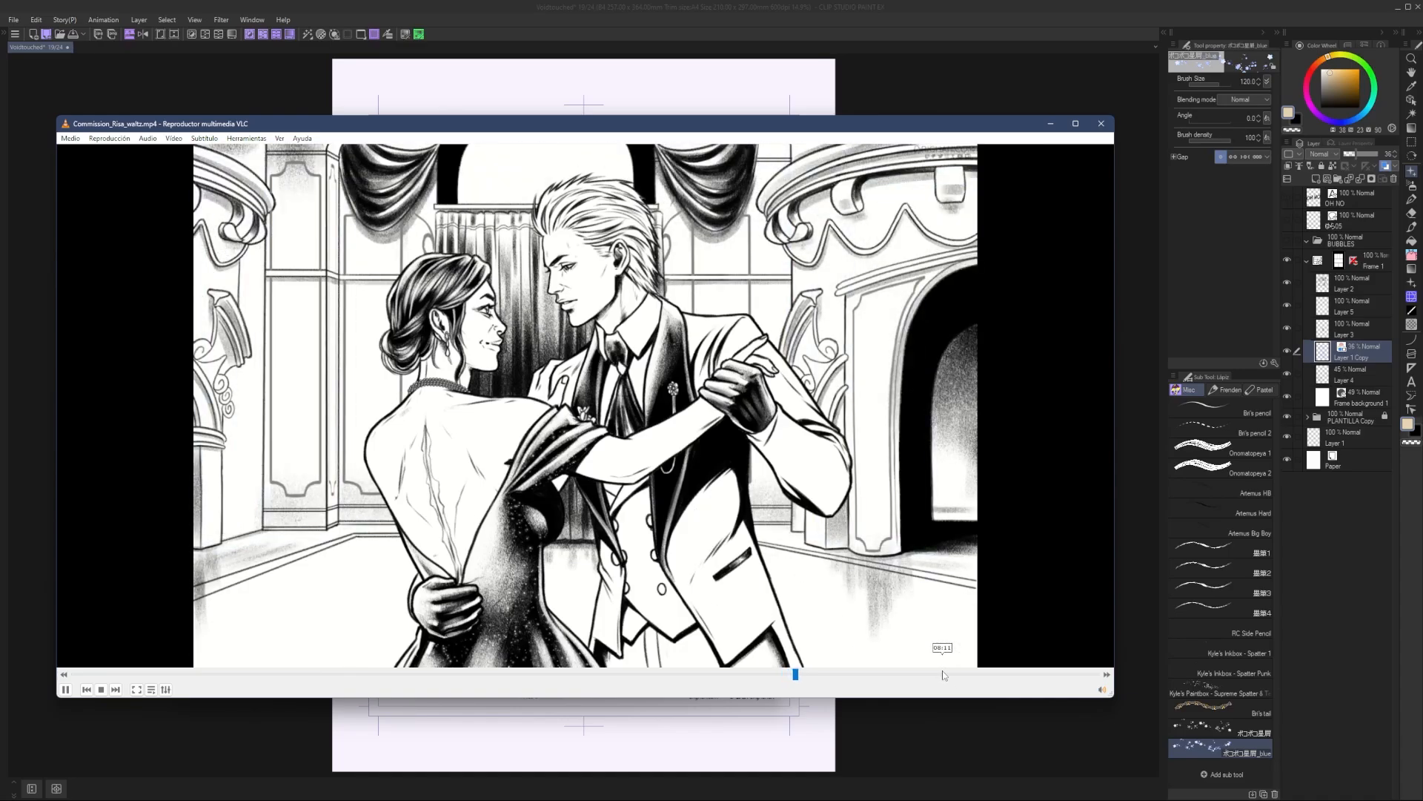
left_click(943, 674)
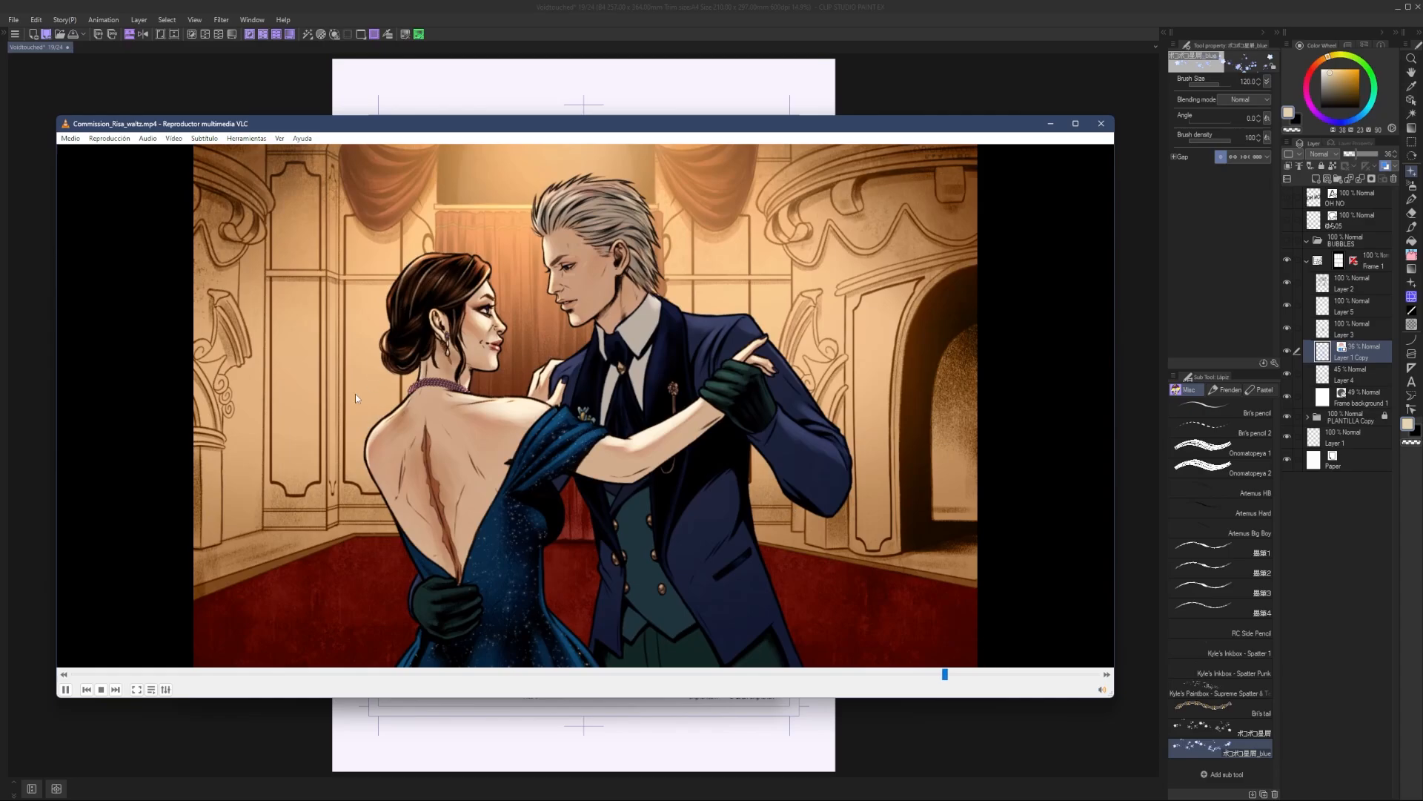
left_click(1100, 125)
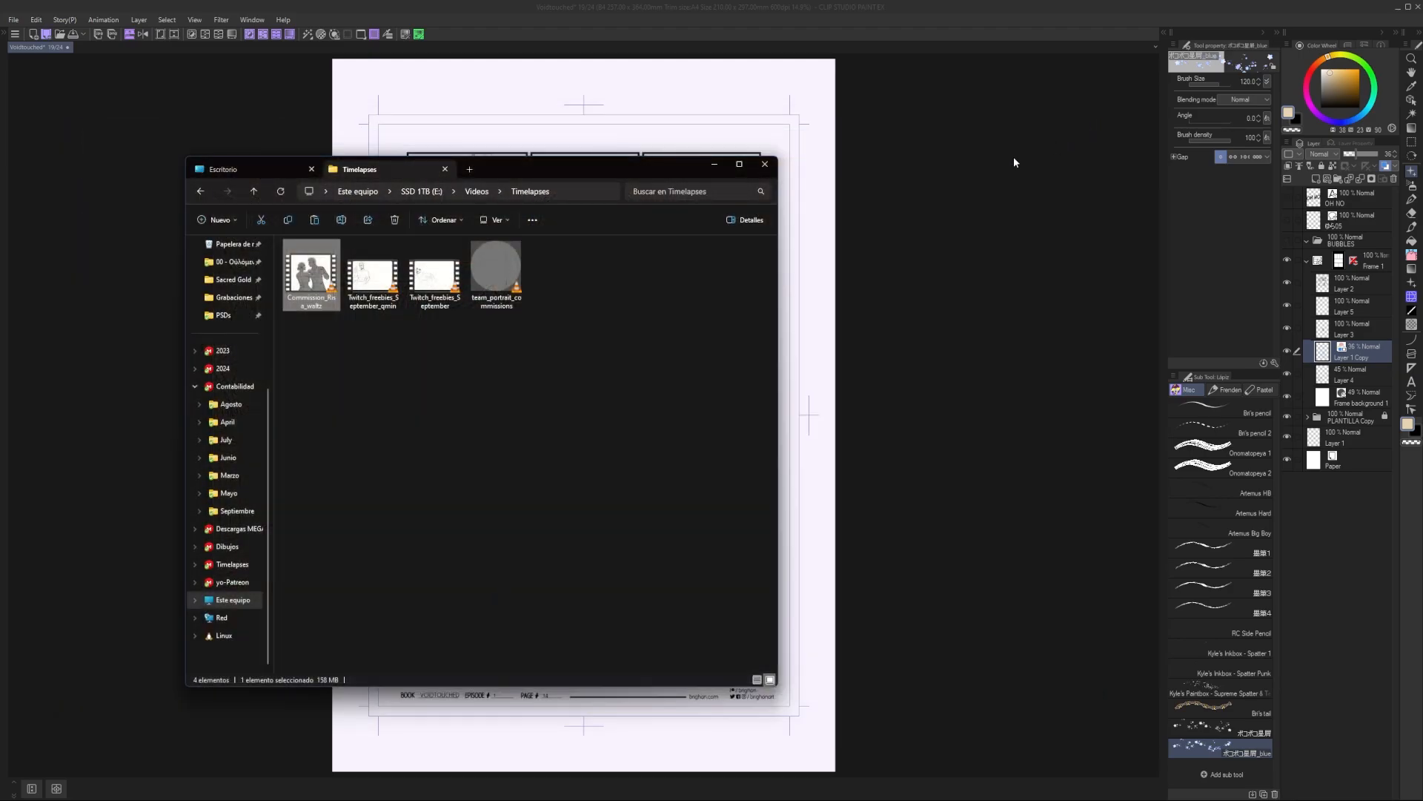
- Clear the file browser out of the way and save the exported timelapse as Voidtouched_14 in MP4 format in the Timelapses folder
left_click_drag(716, 167, 613, 159)
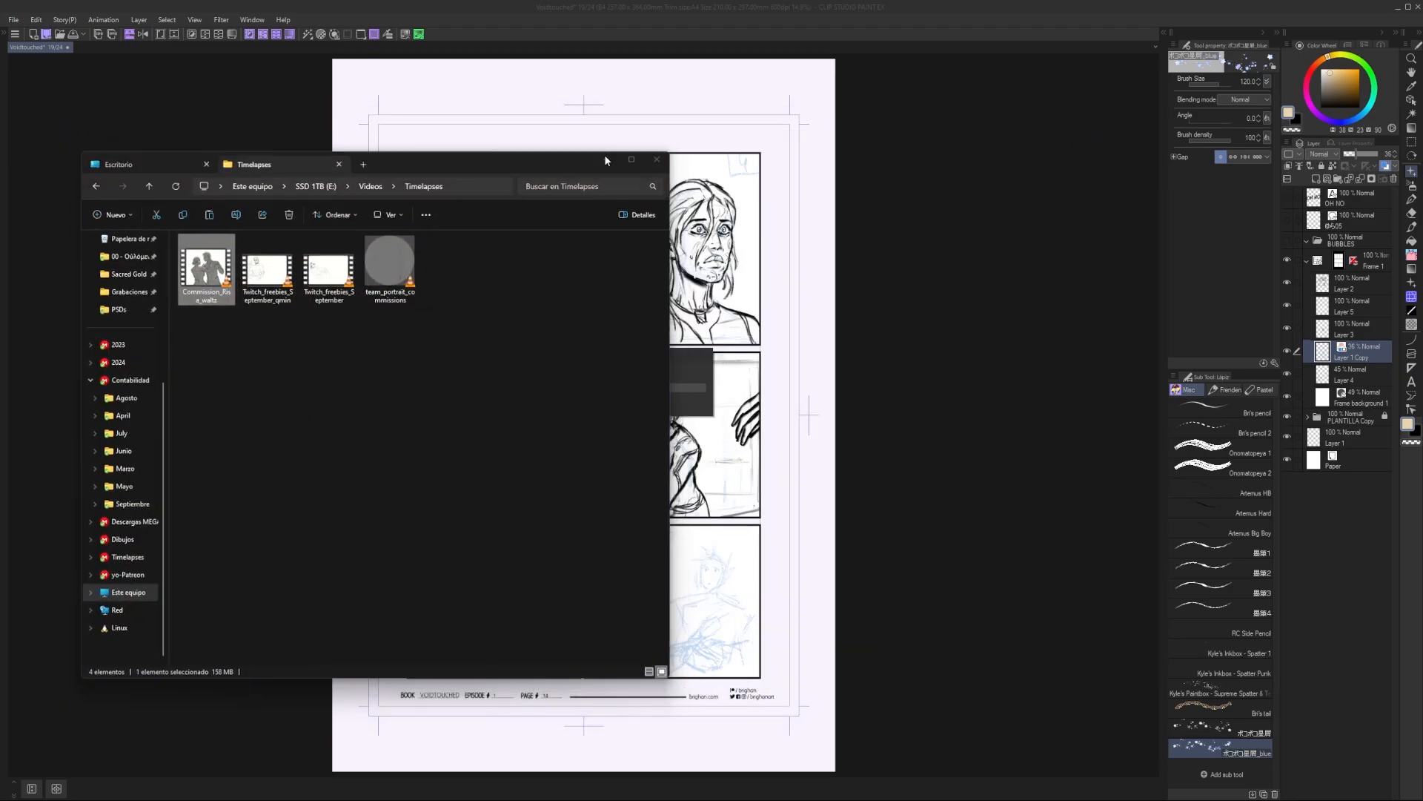
left_click(605, 155)
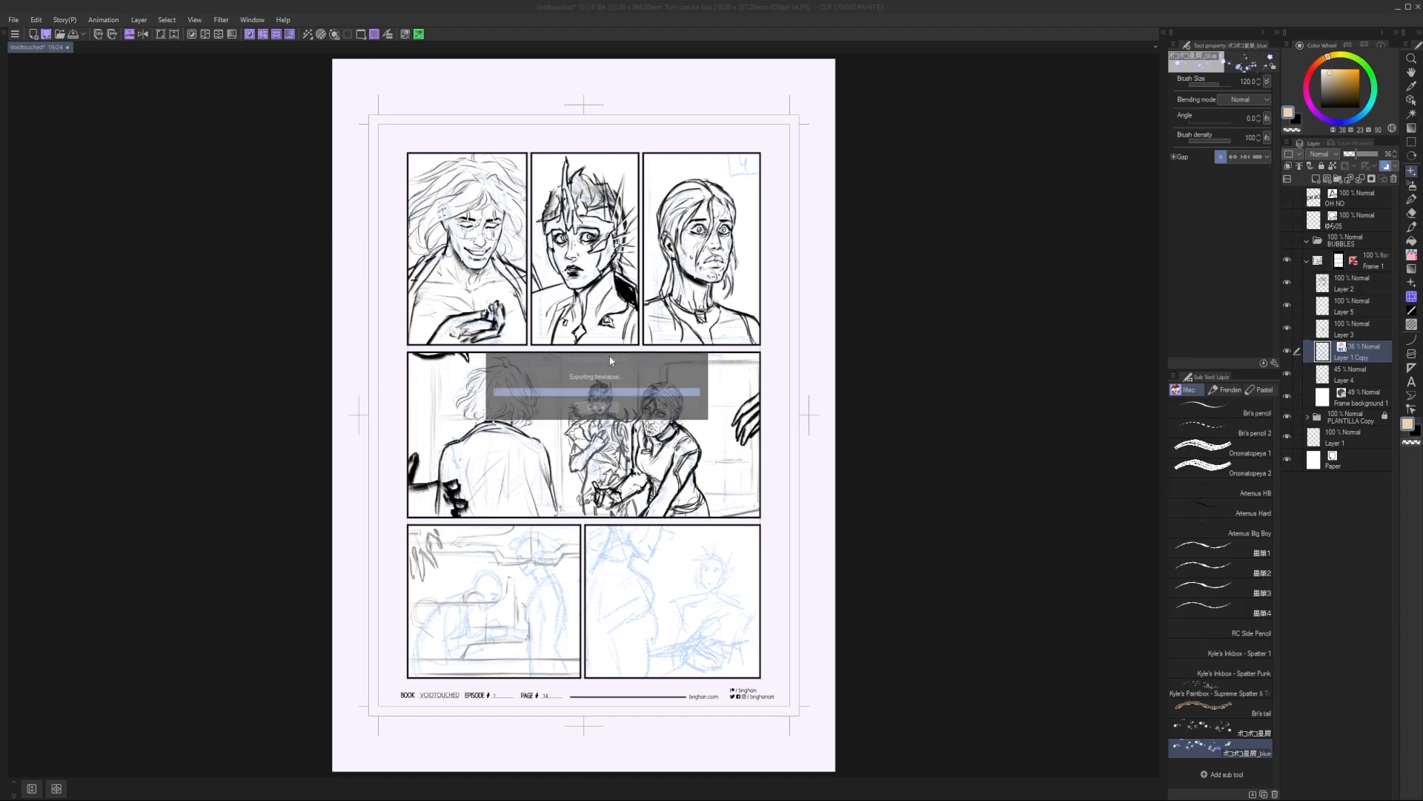
left_click_drag(470, 76, 528, 147)
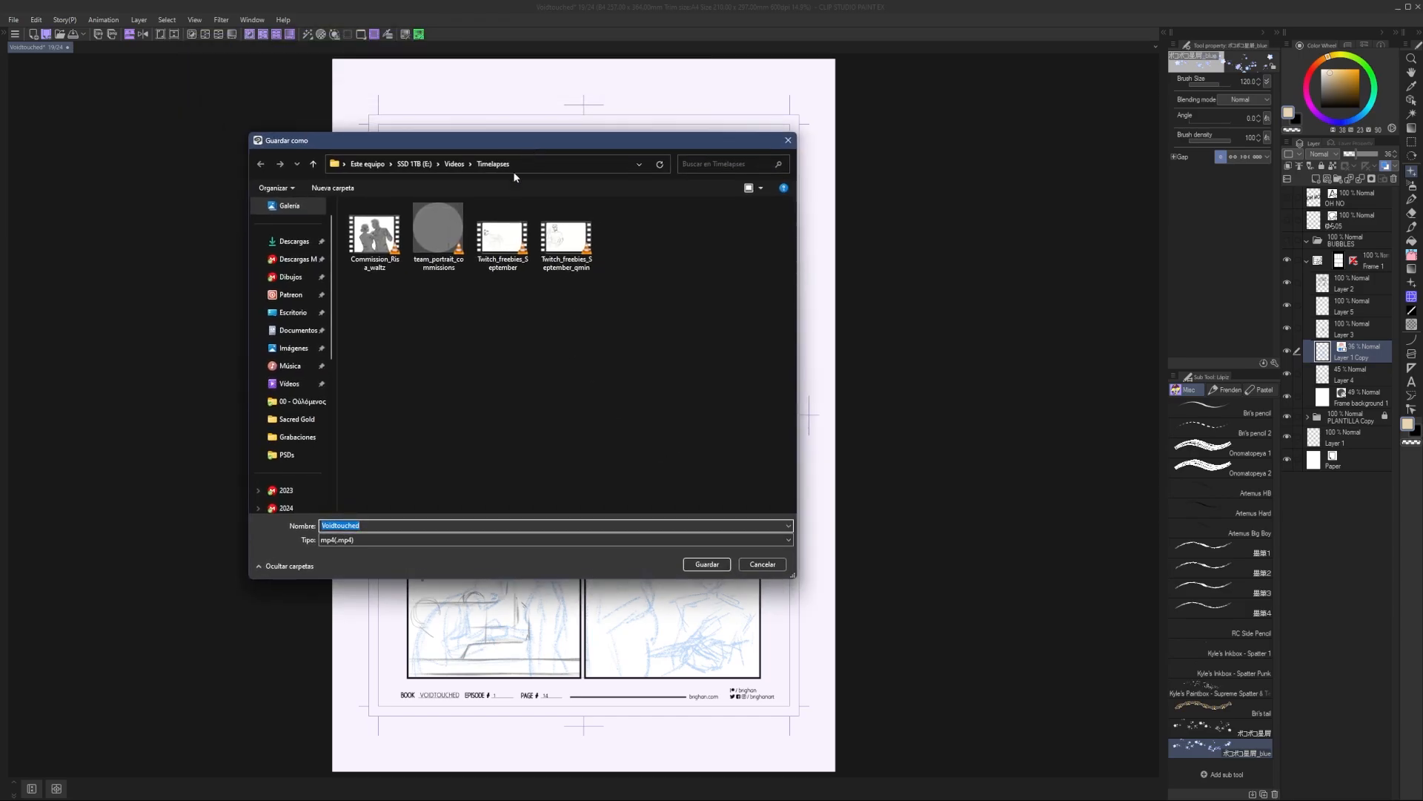
left_click(408, 525)
left_click(707, 565)
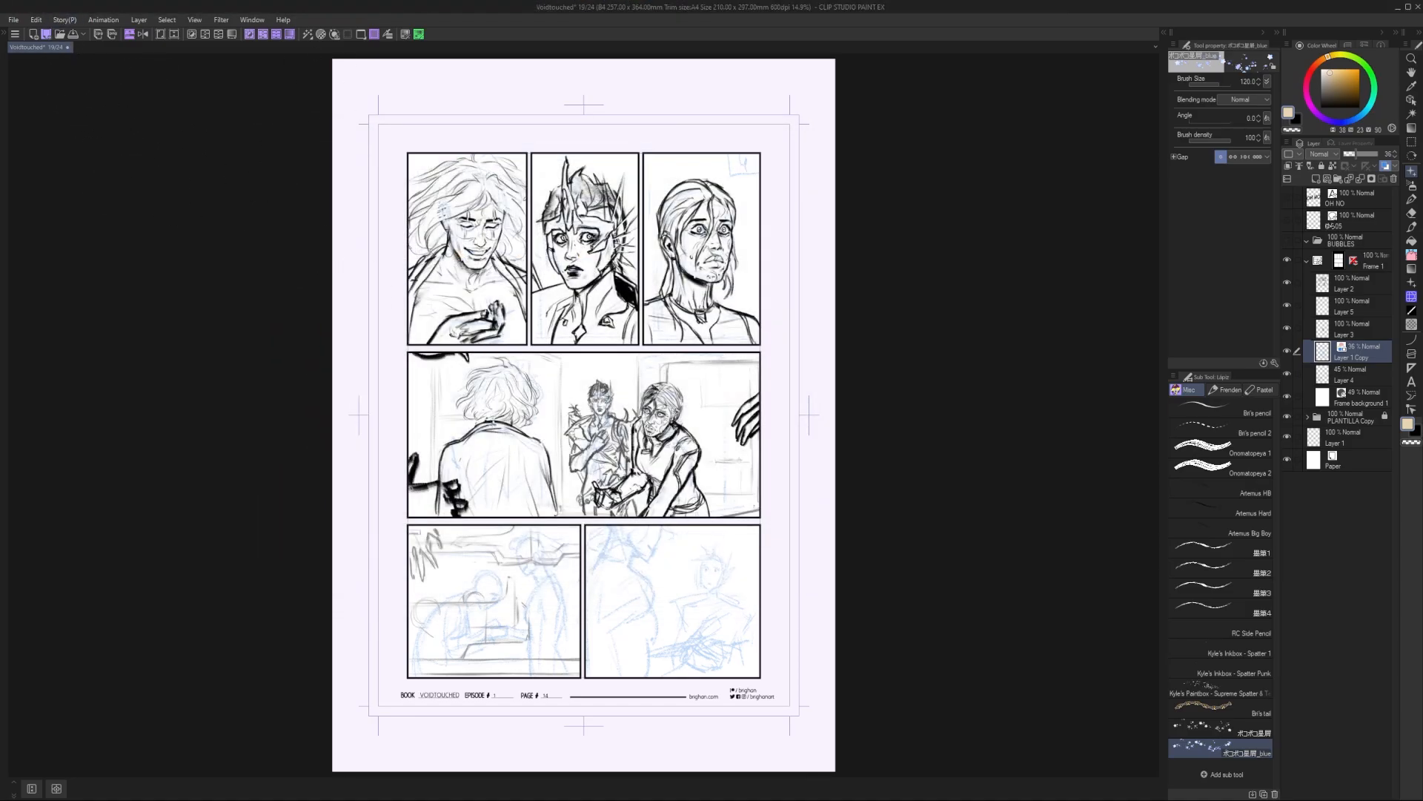
- Open the exported Voidtouched_14 video from the Timelapses folder, skim through its playback and close it
key("alt+Tab")
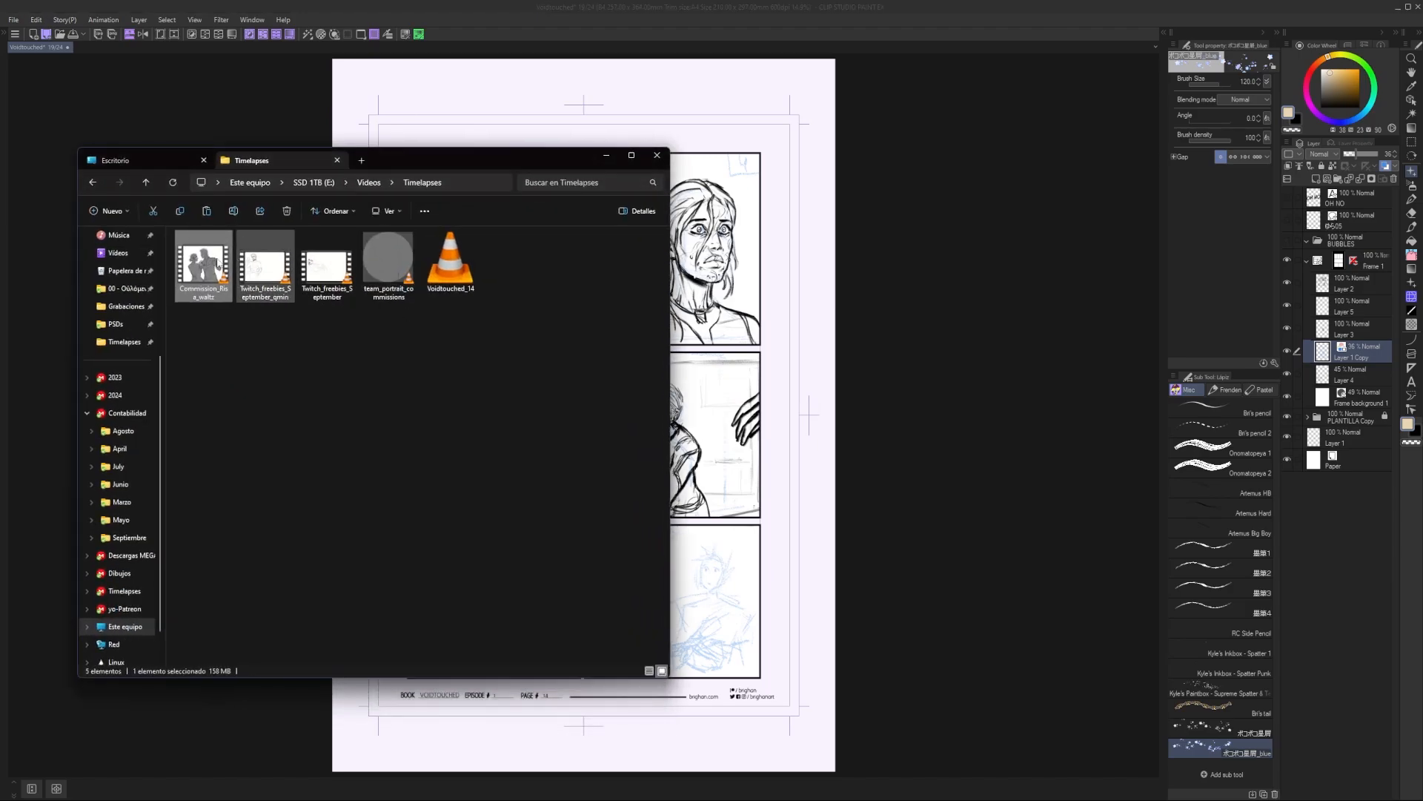
double_click(326, 265)
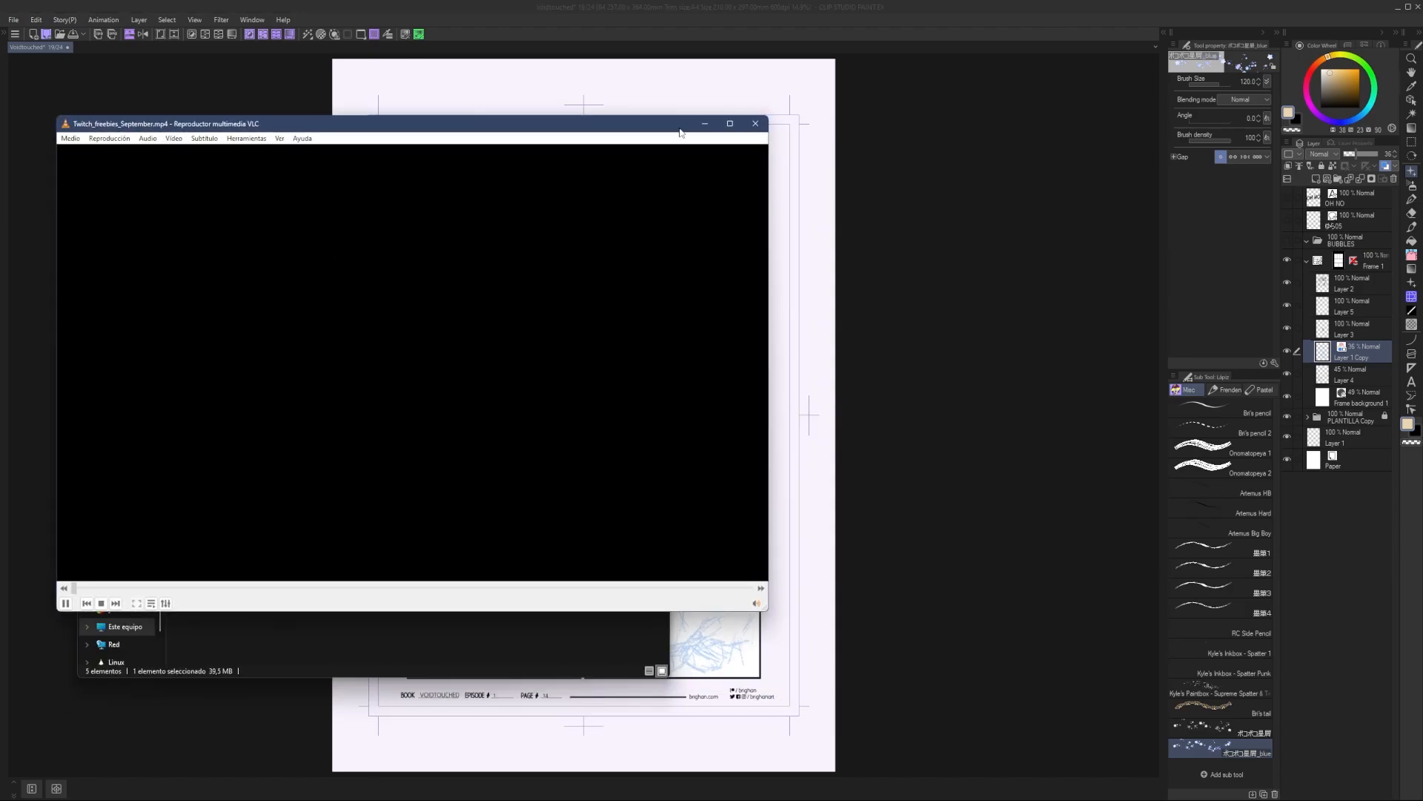
left_click(756, 123)
left_click(350, 313)
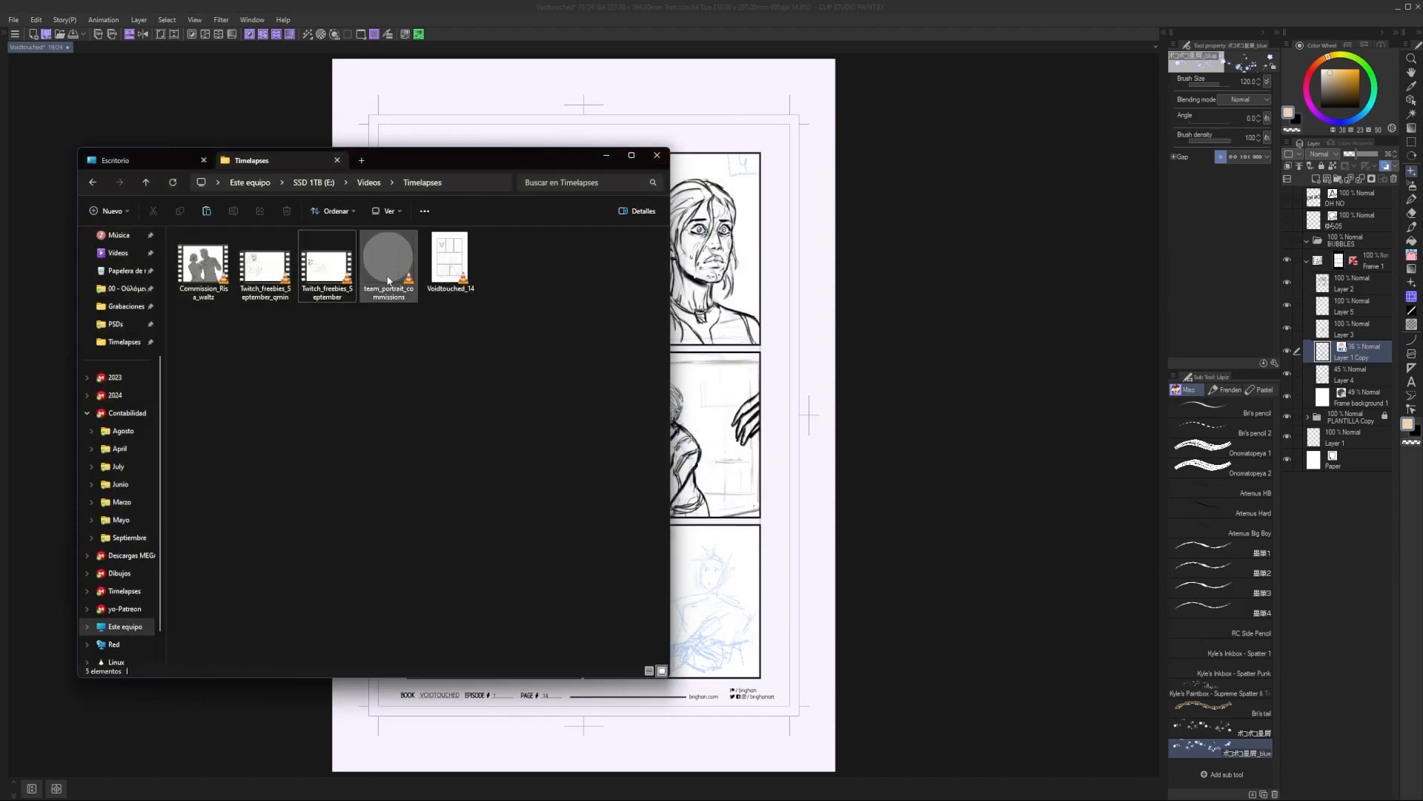
double_click(458, 252)
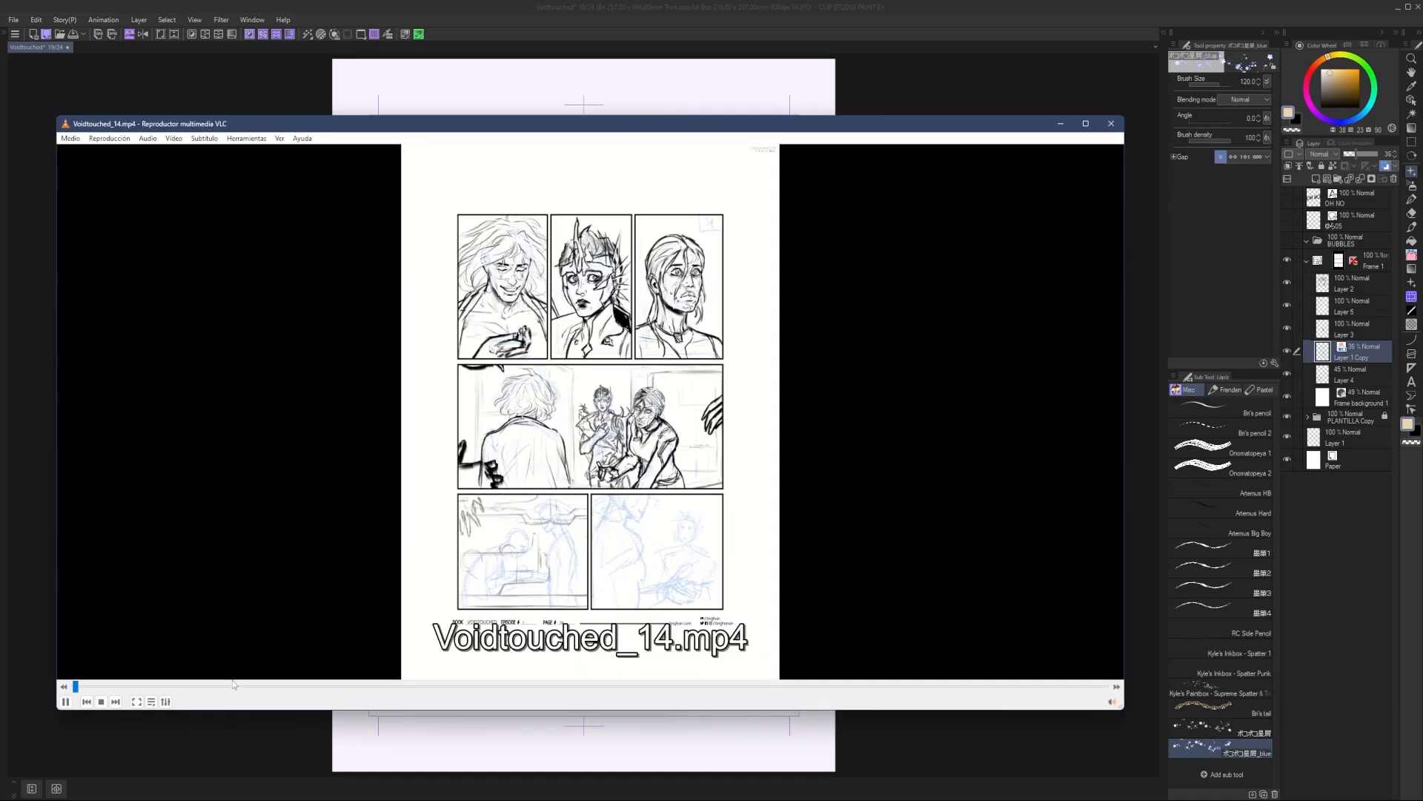
left_click_drag(233, 682, 988, 697)
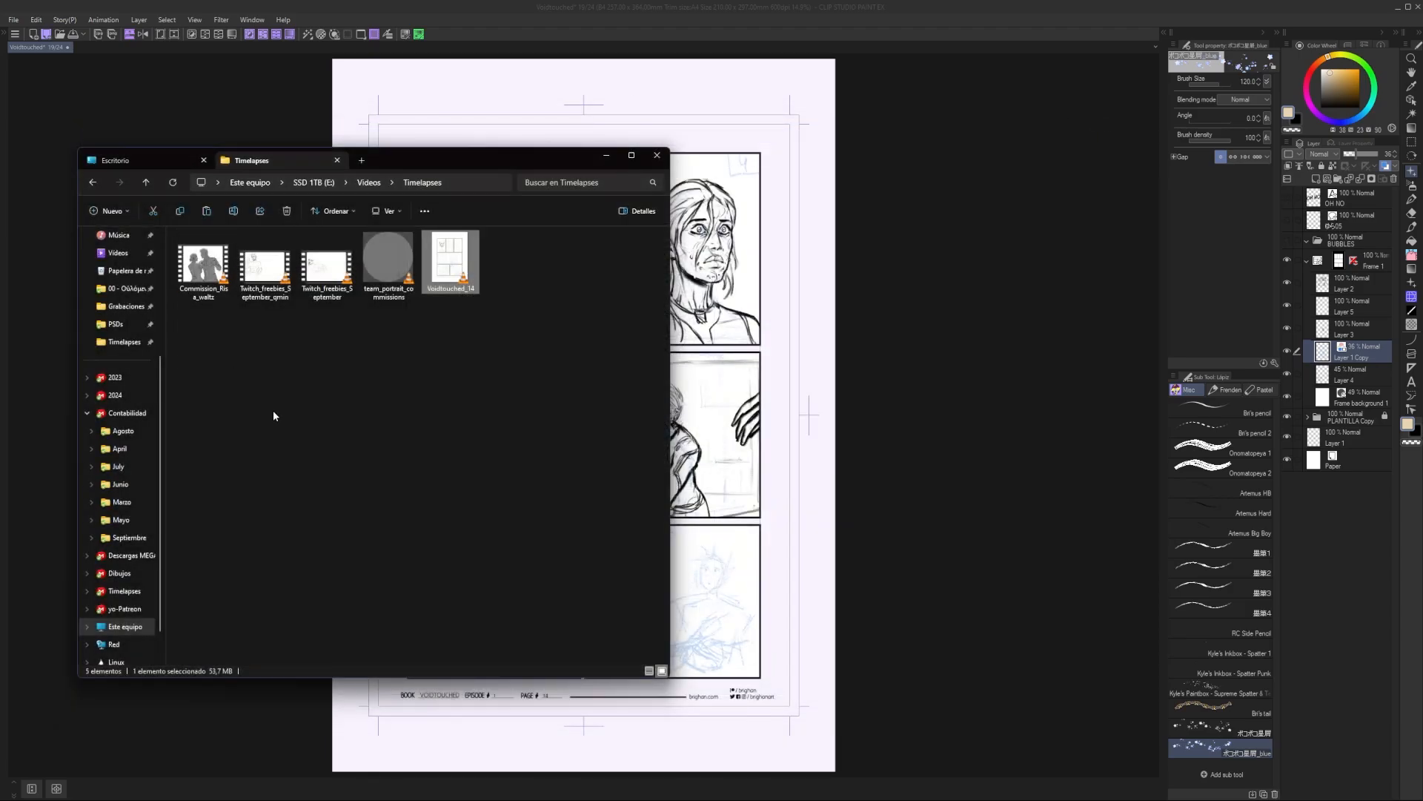
left_click(273, 411)
- Create a 4096 x 4096 px, 72 dpi illustration with timelapse recording enabled, and scatter blue star brush strokes across the canvas
left_click(432, 19)
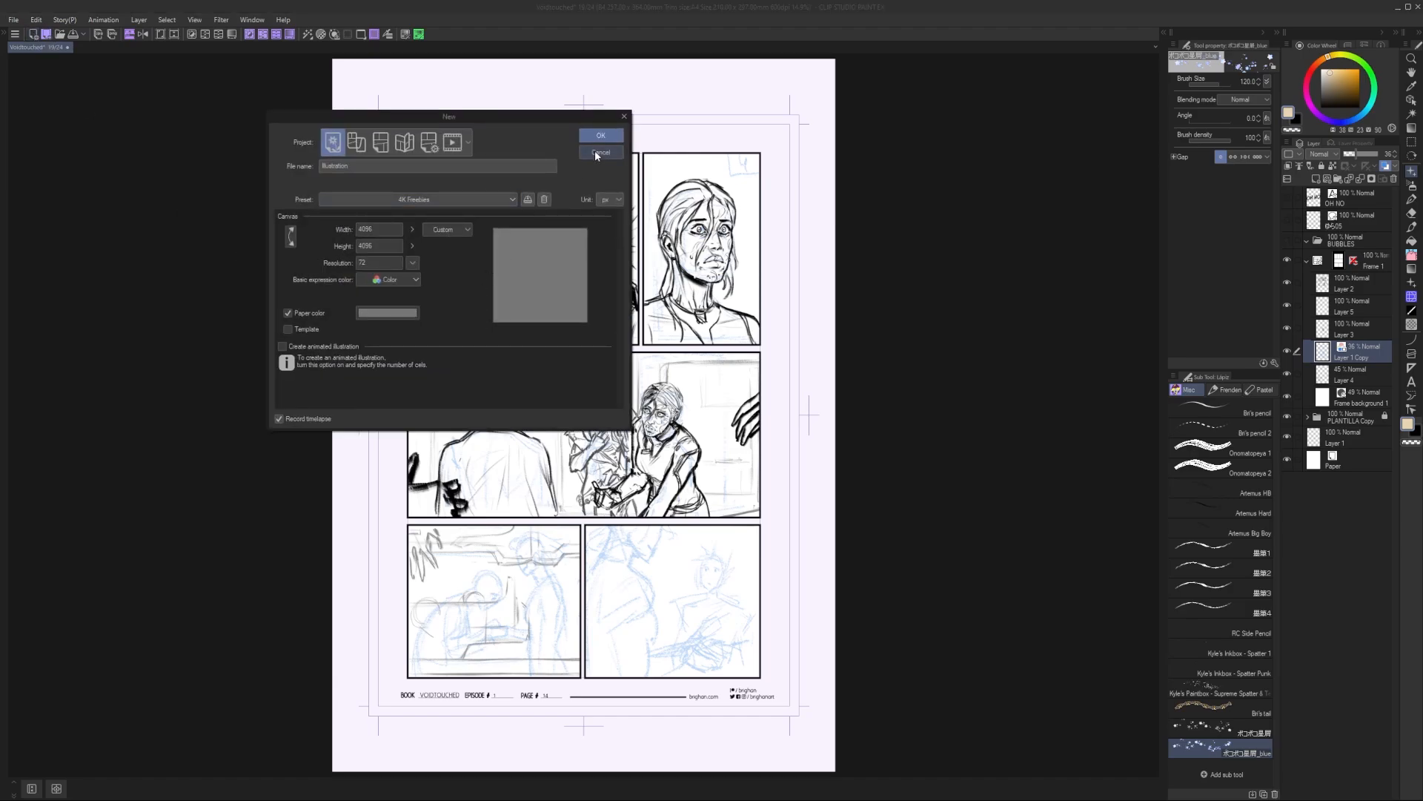
left_click(599, 135)
mouse_move(493, 252)
left_mouse_down()
mouse_move(593, 415)
mouse_move(721, 369)
left_mouse_up()
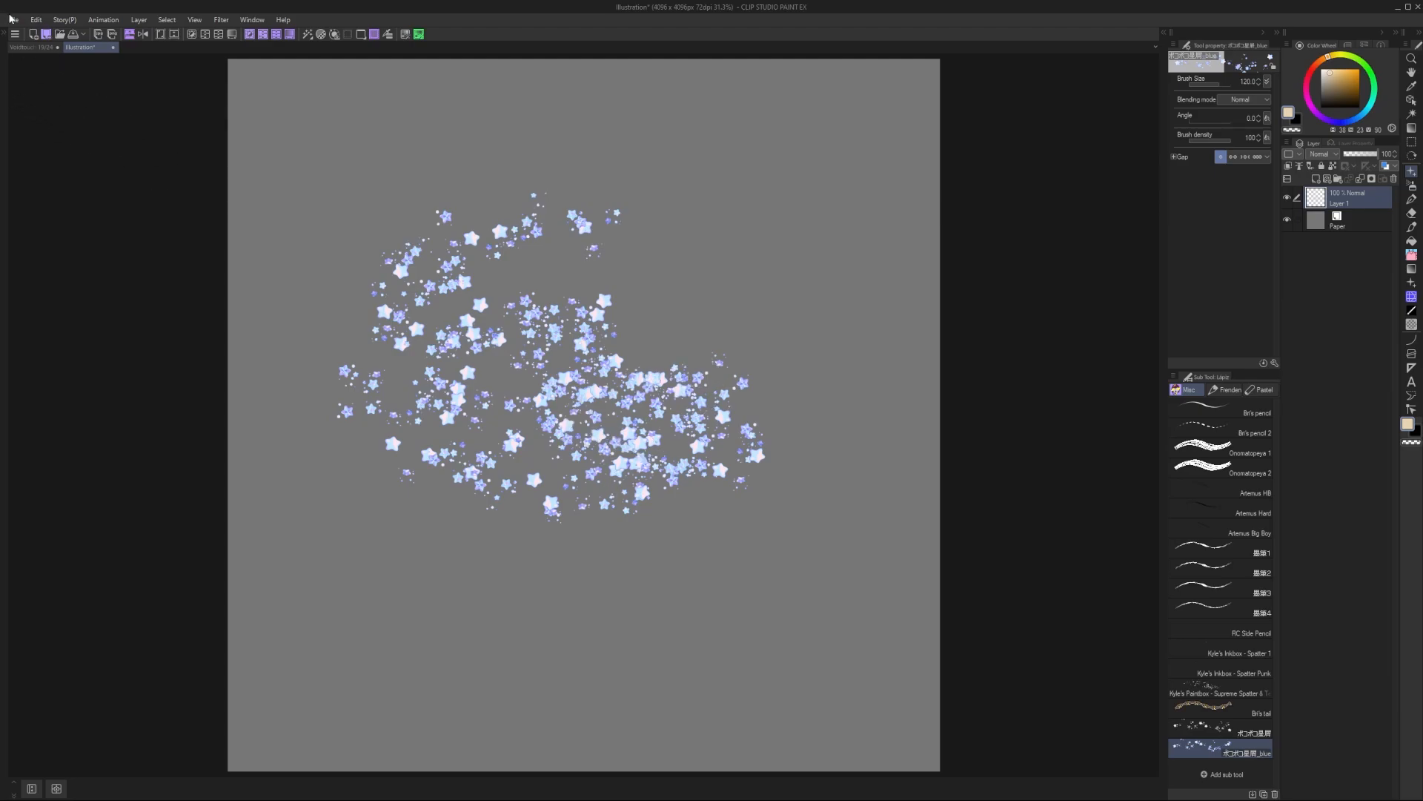
- Check the illustration's timelapse recording option and bring up the Timelapses folder in File Explorer
left_click(14, 20)
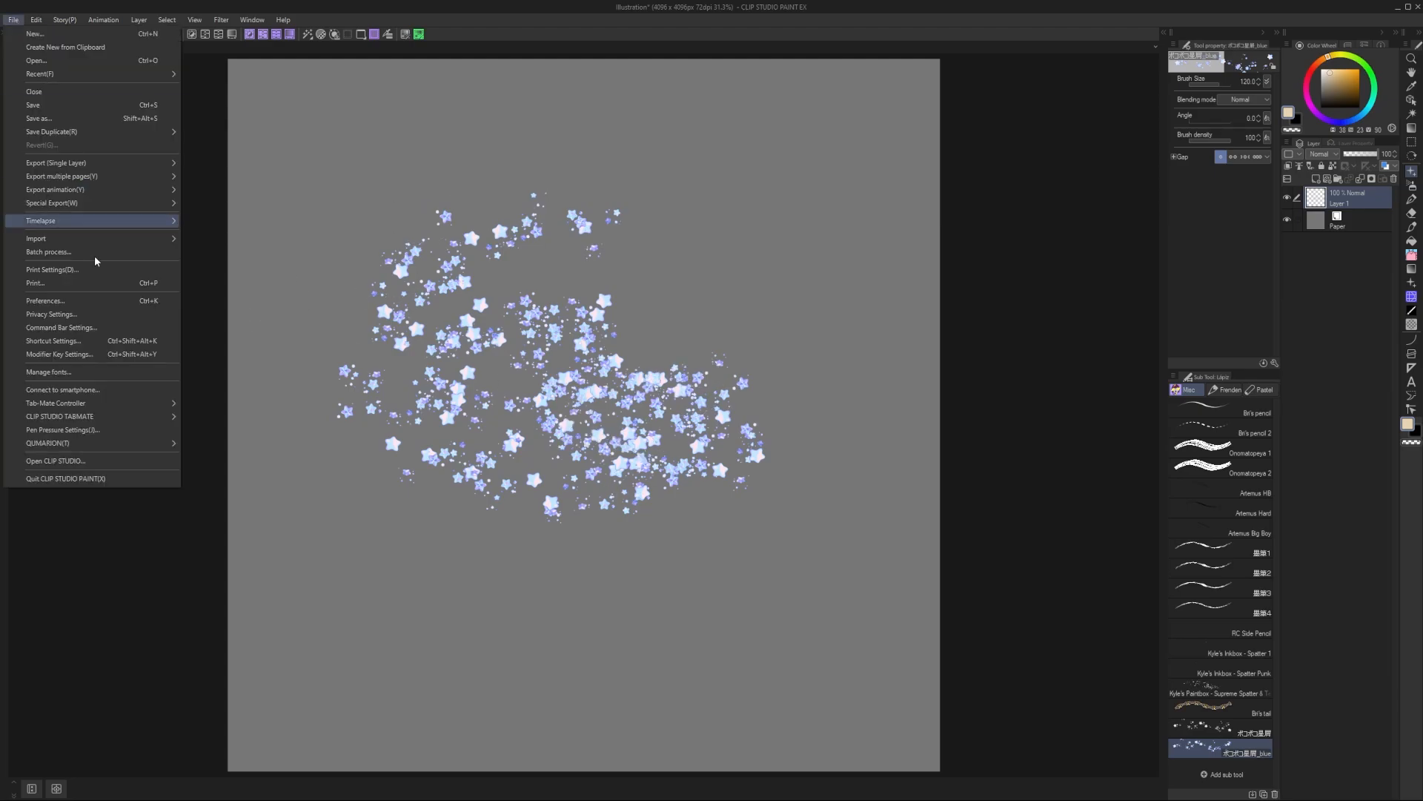
mouse_move(102, 221)
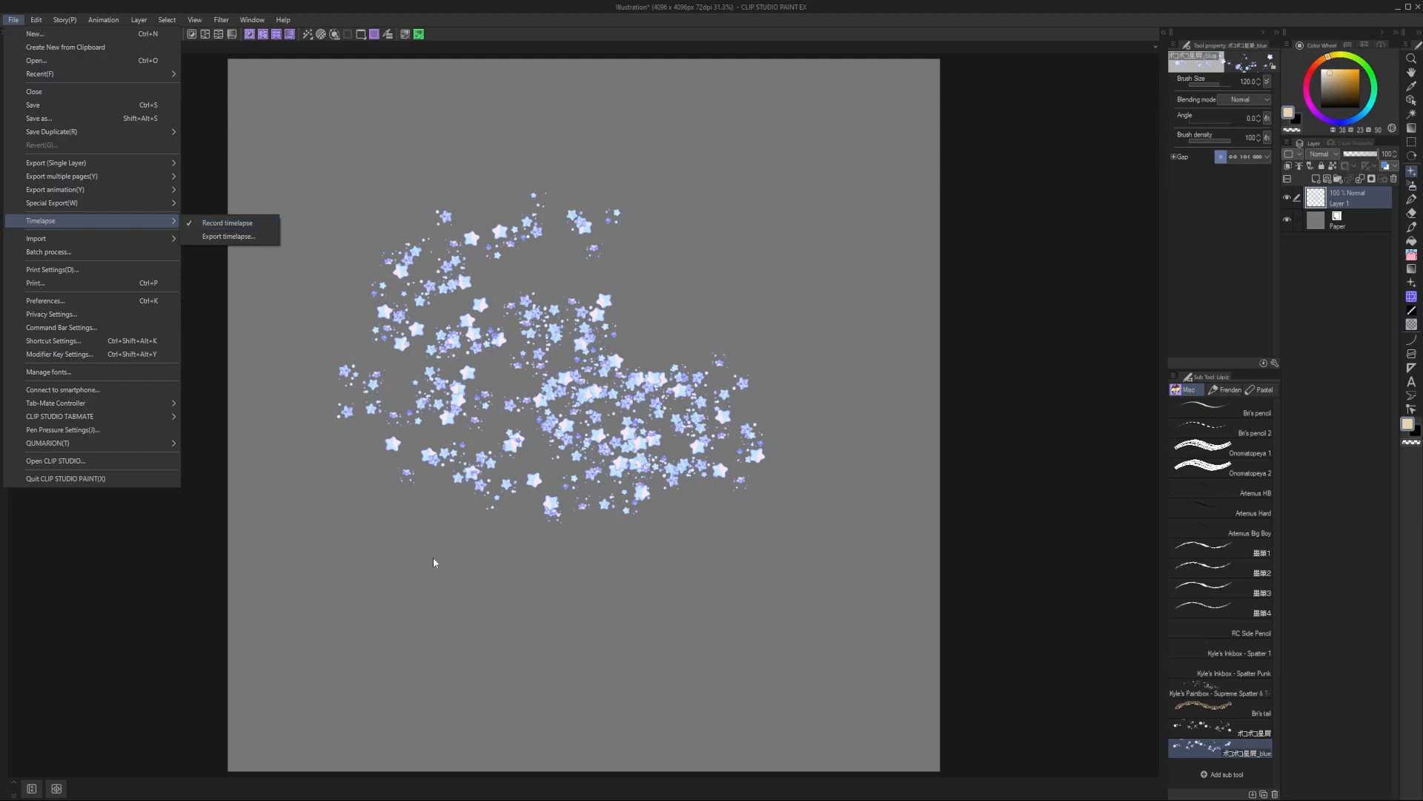
mouse_move(588, 788)
left_click(645, 793)
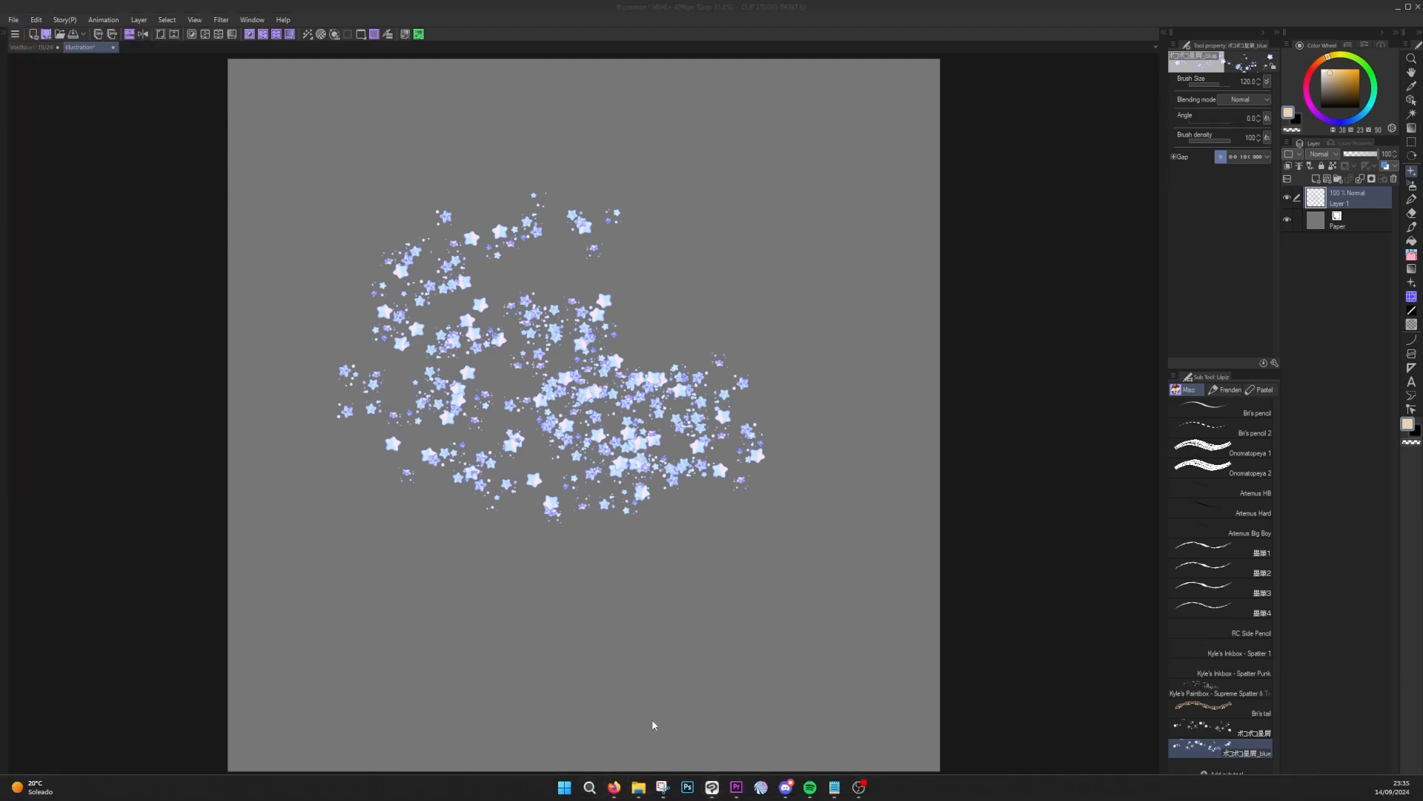
mouse_move(636, 787)
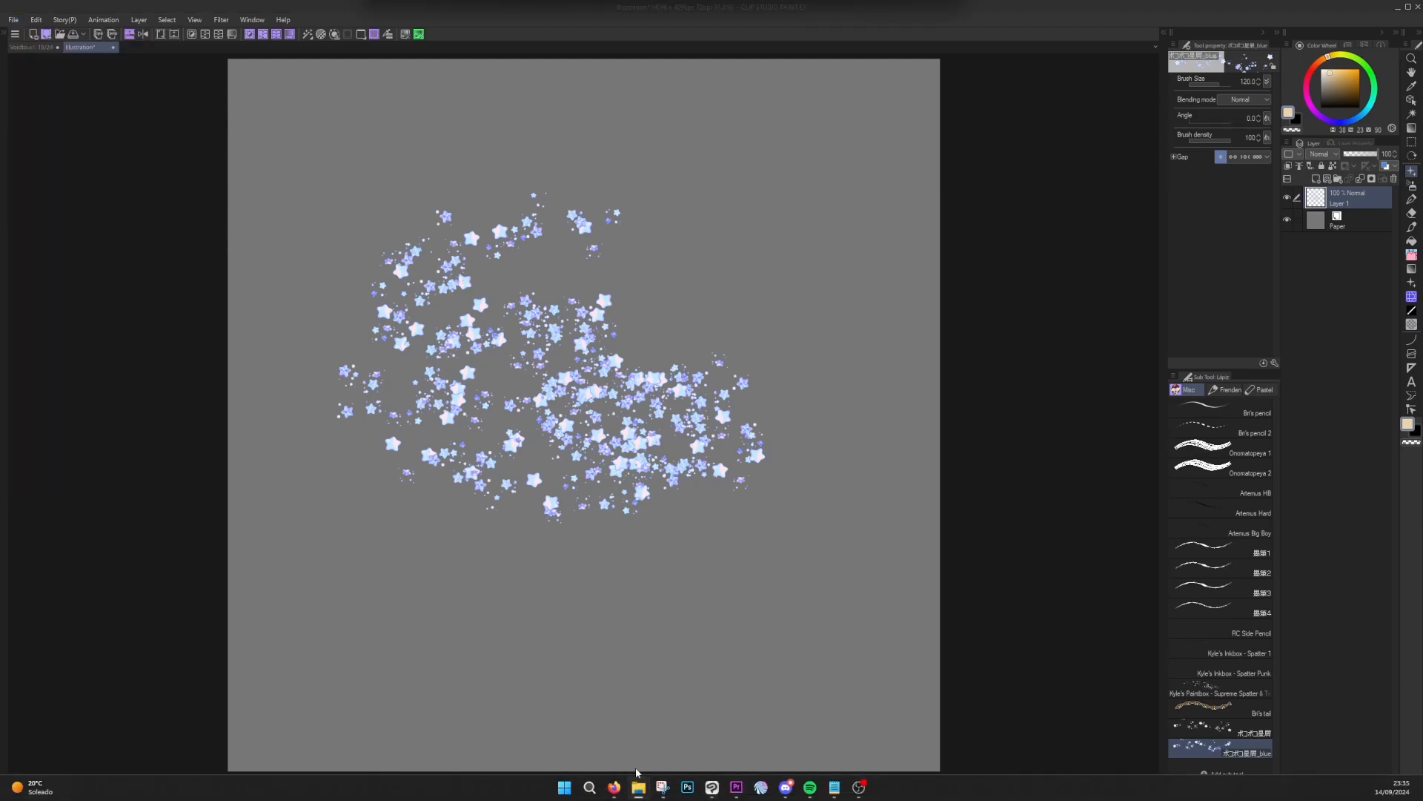
left_click(598, 731)
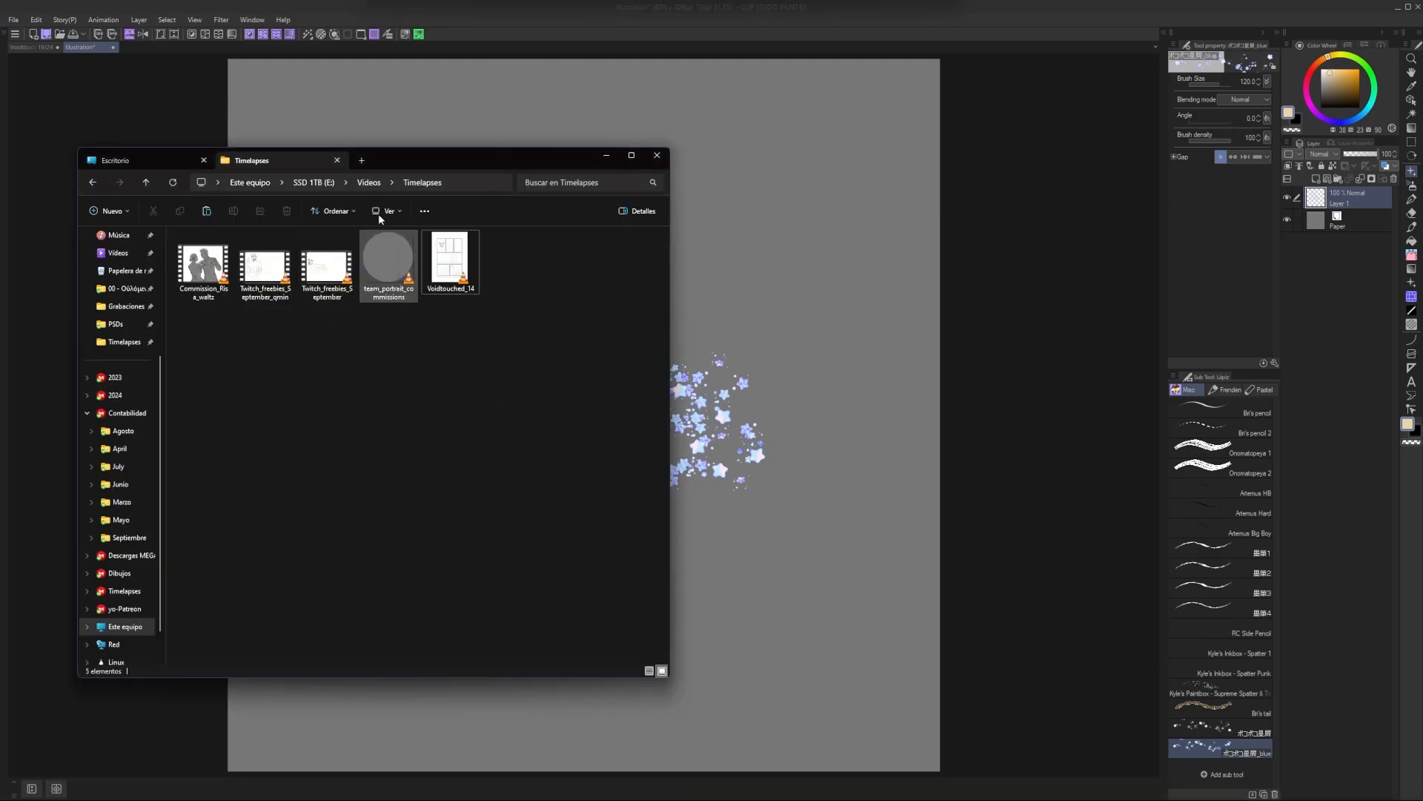
- Look at the illustration's timelapse export and save dialogs, cancel both, and return to the comic page
left_click(11, 20)
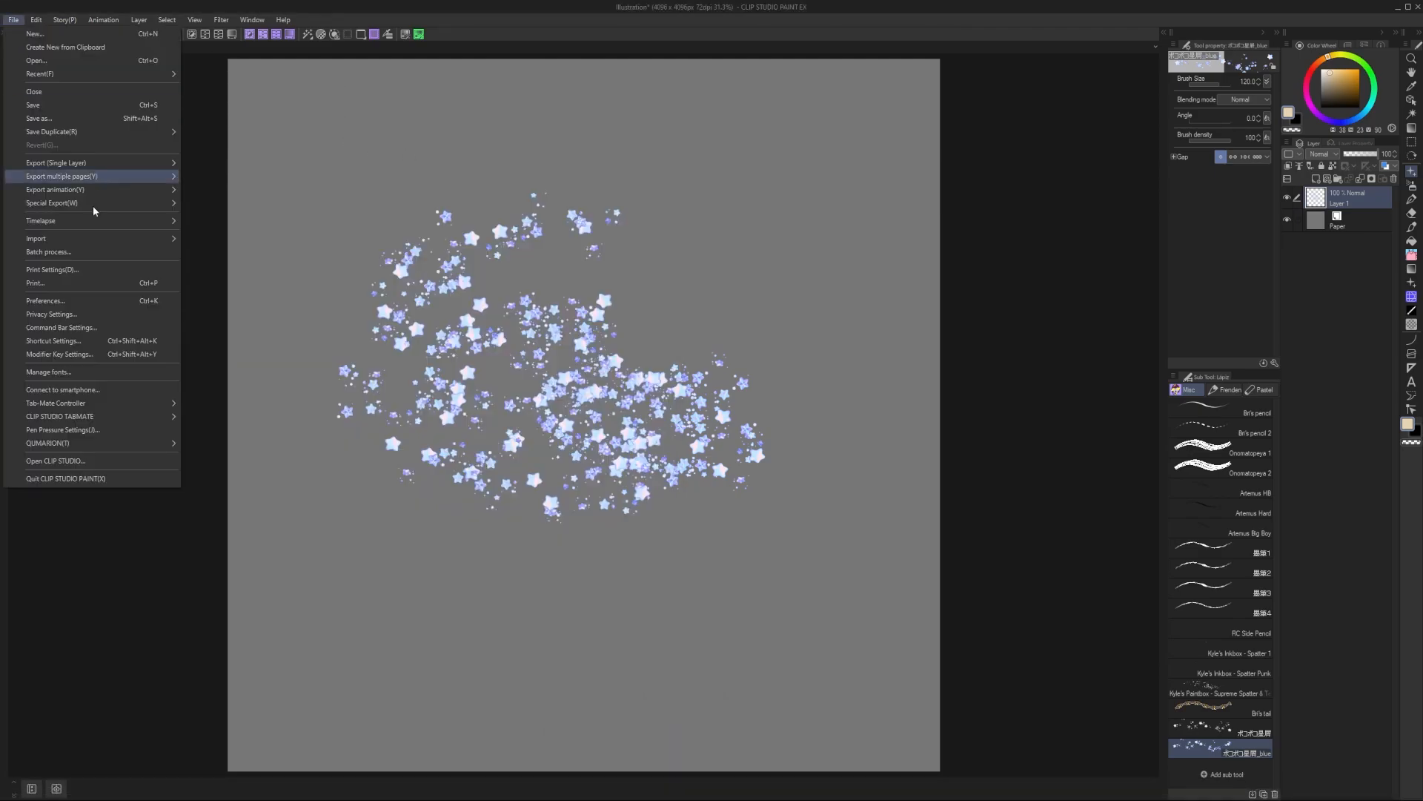
left_click(223, 236)
left_click(700, 300)
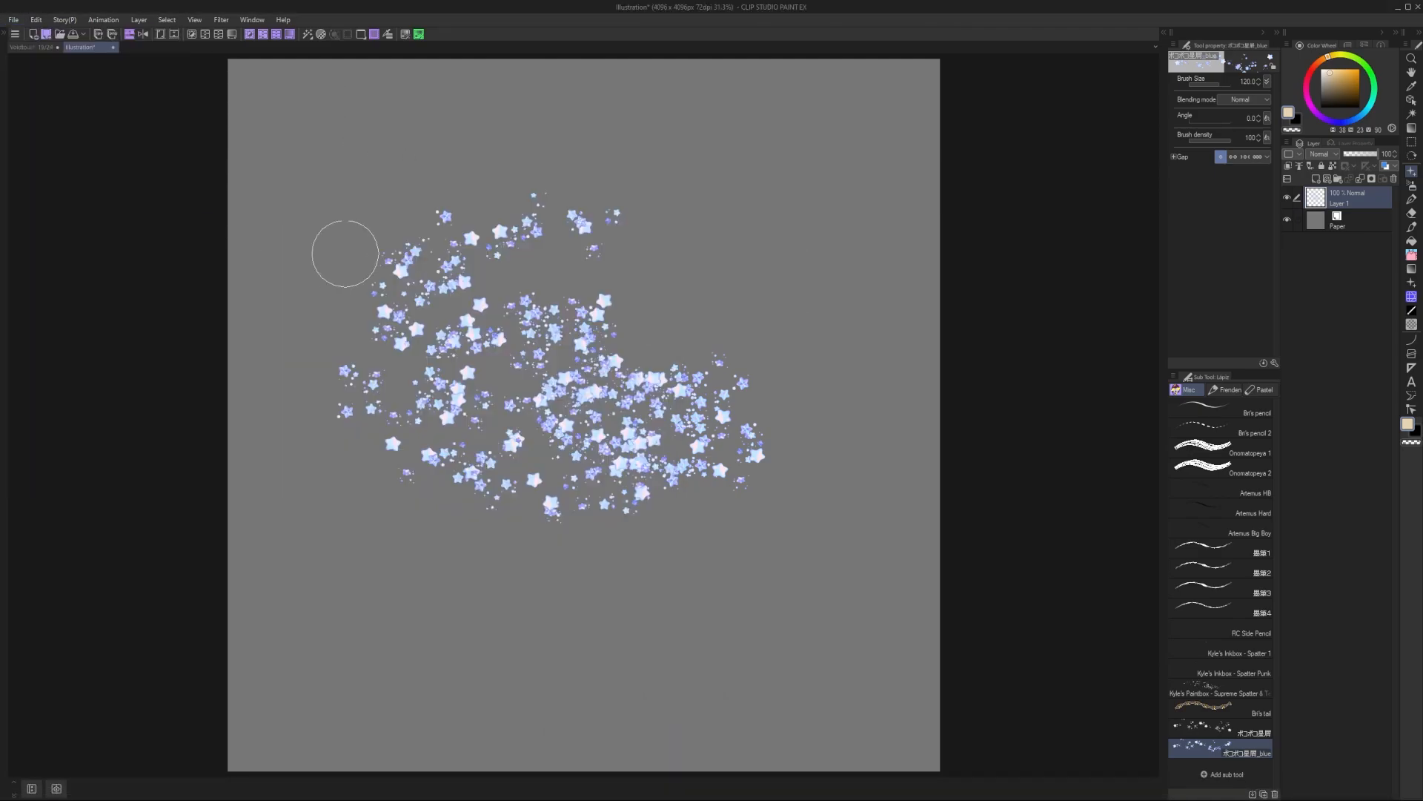
key("ctrl+s")
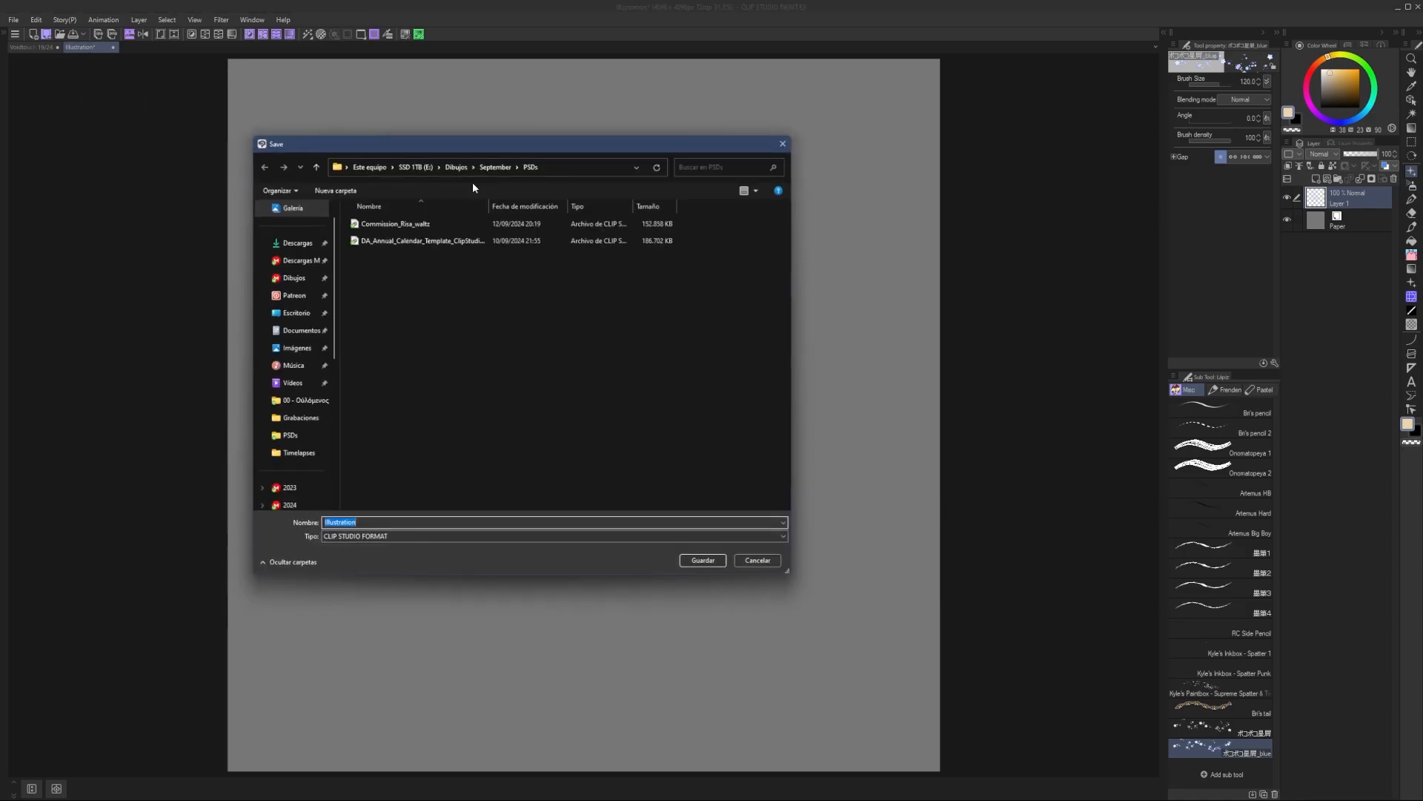
left_click(787, 140)
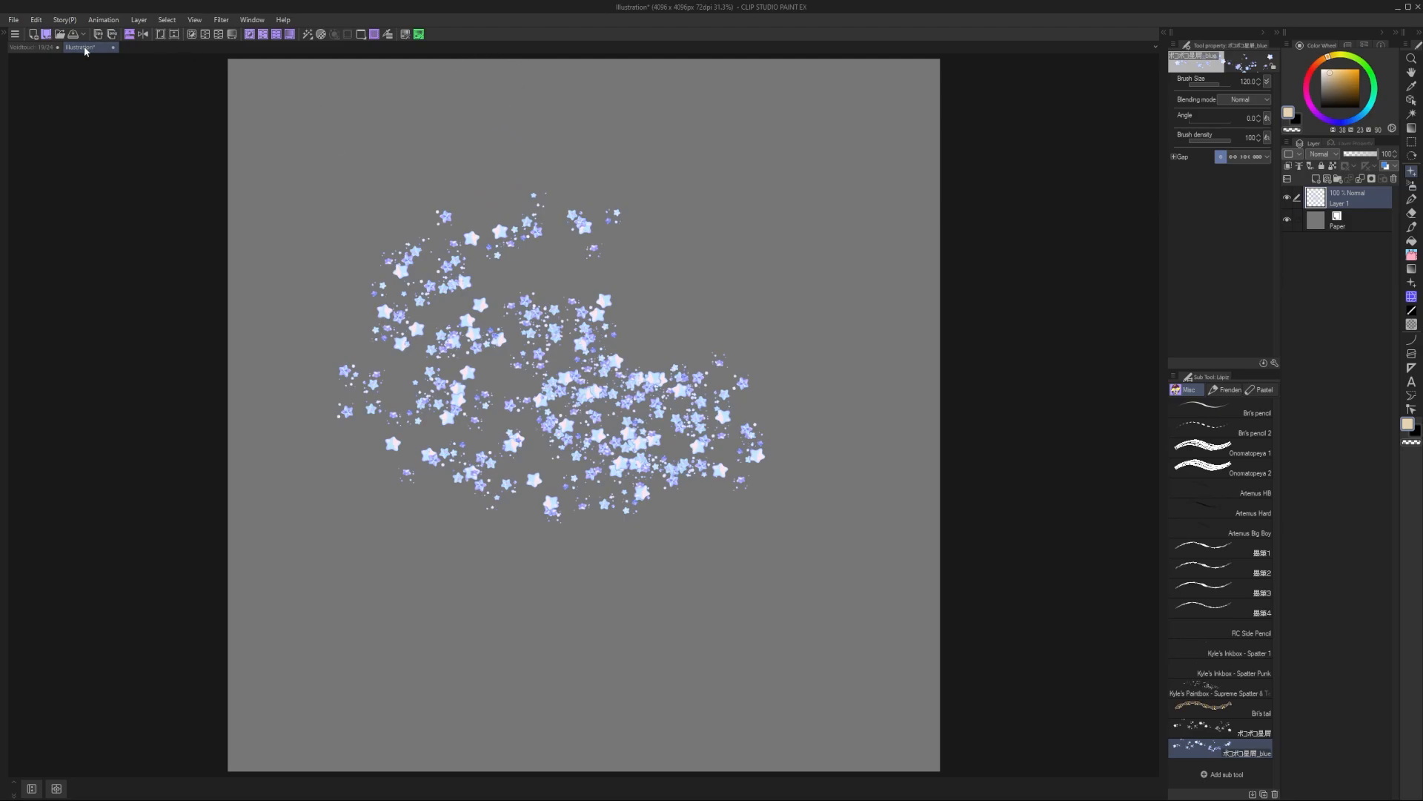
left_click(52, 50)
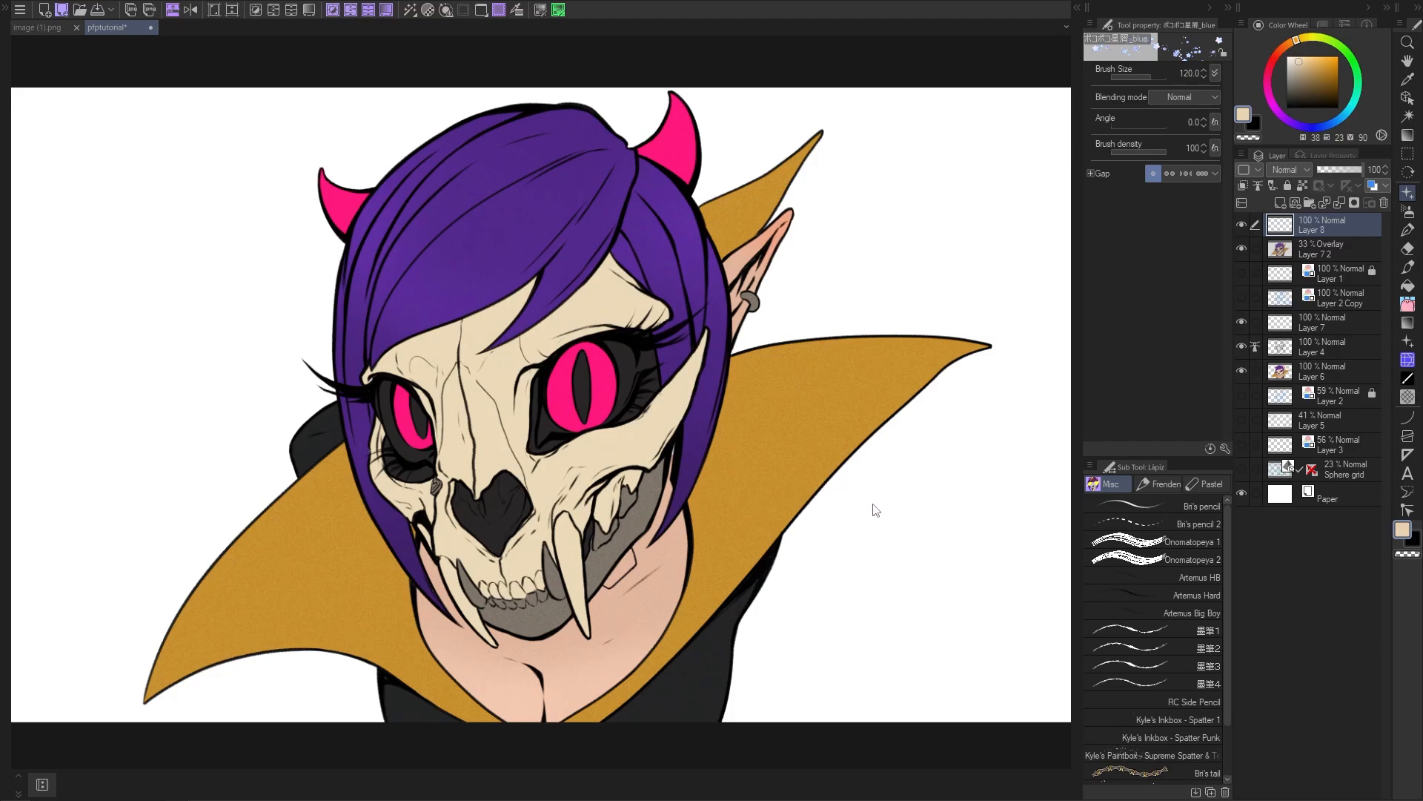
mouse_move(691, 319)
left_mouse_down()
mouse_move(662, 314)
mouse_move(718, 299)
mouse_move(630, 352)
left_mouse_up()
scroll(635, 370, "up", 2)
scroll(665, 471, "down", 2)
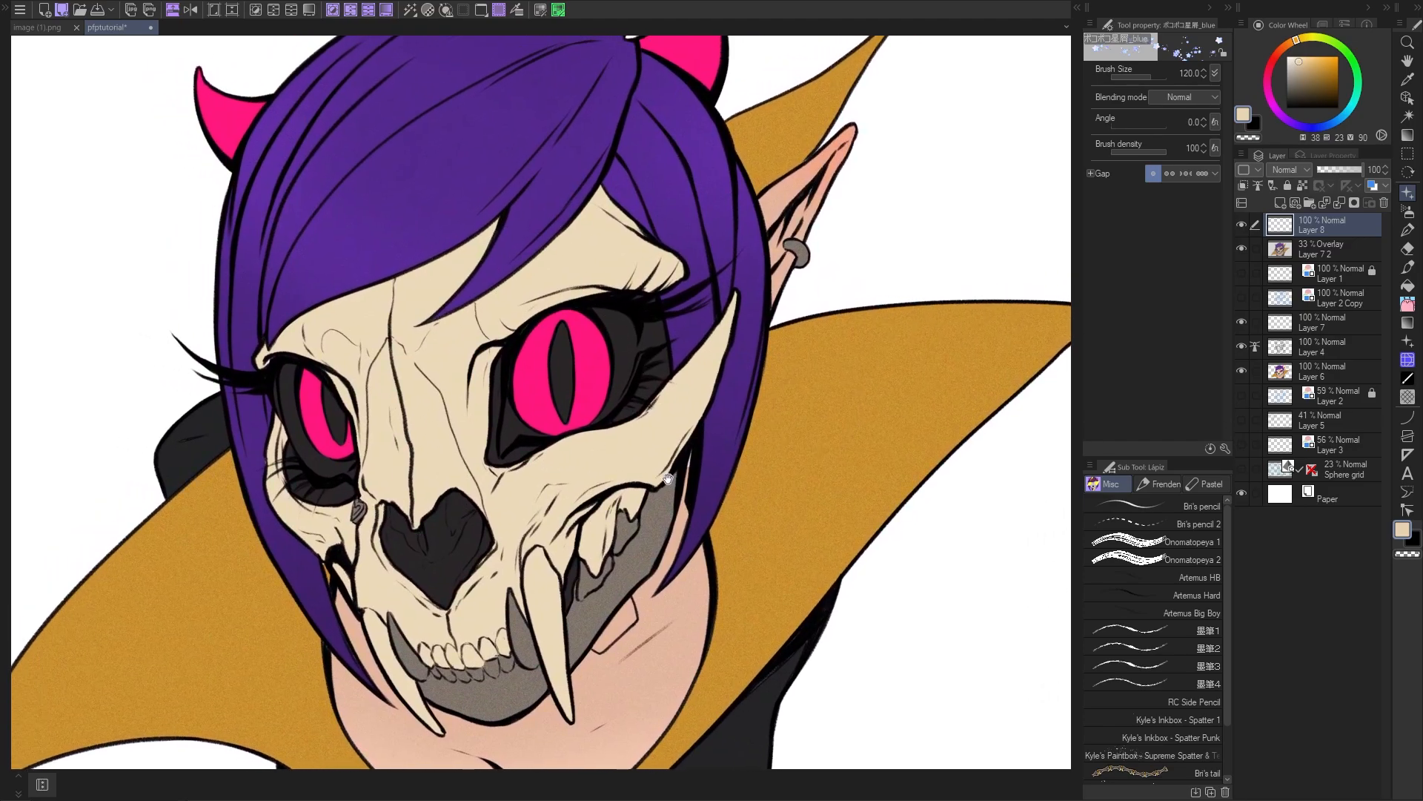
scroll(664, 470, "down", 1)
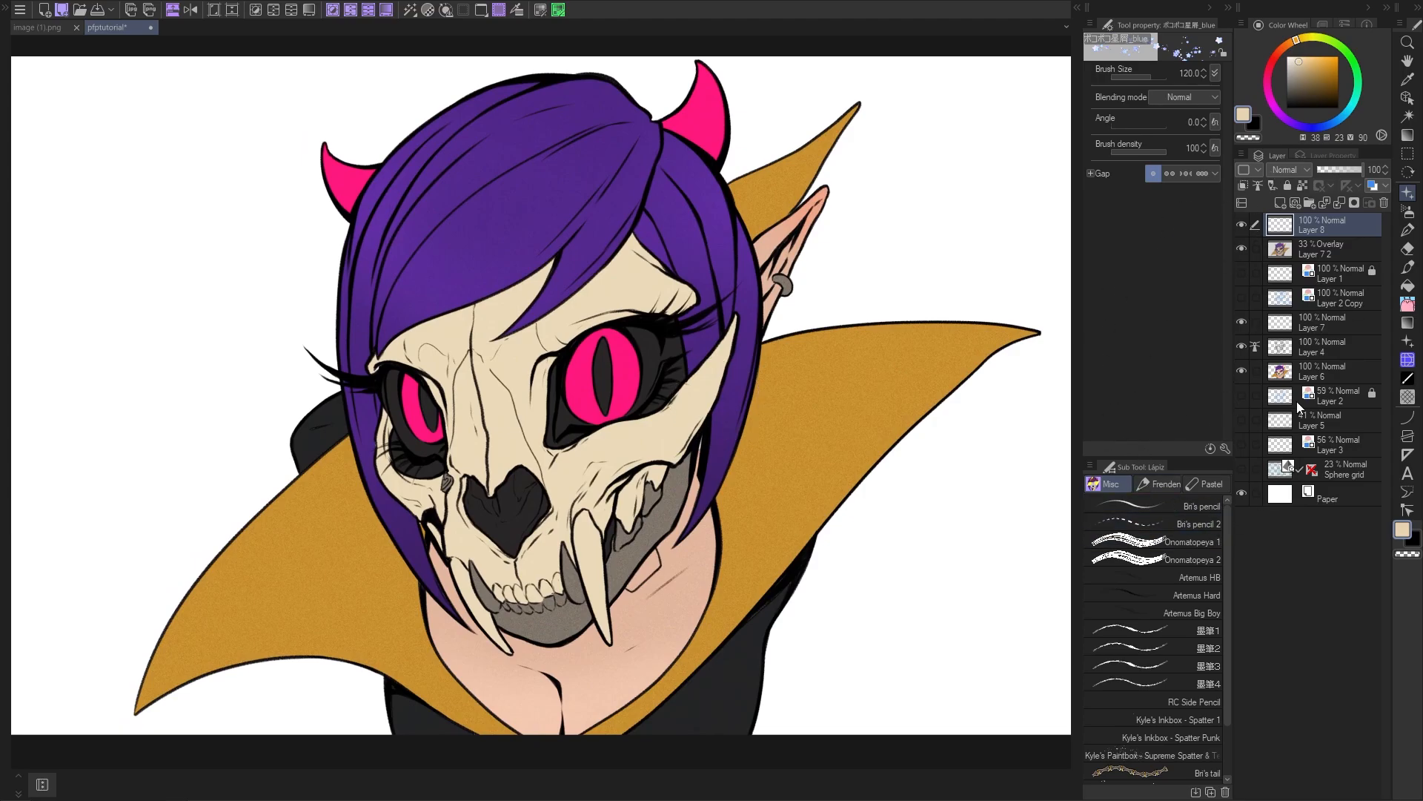
- Expand the Material palette to view the downloaded materials, and collapse it again
left_click(5, 7)
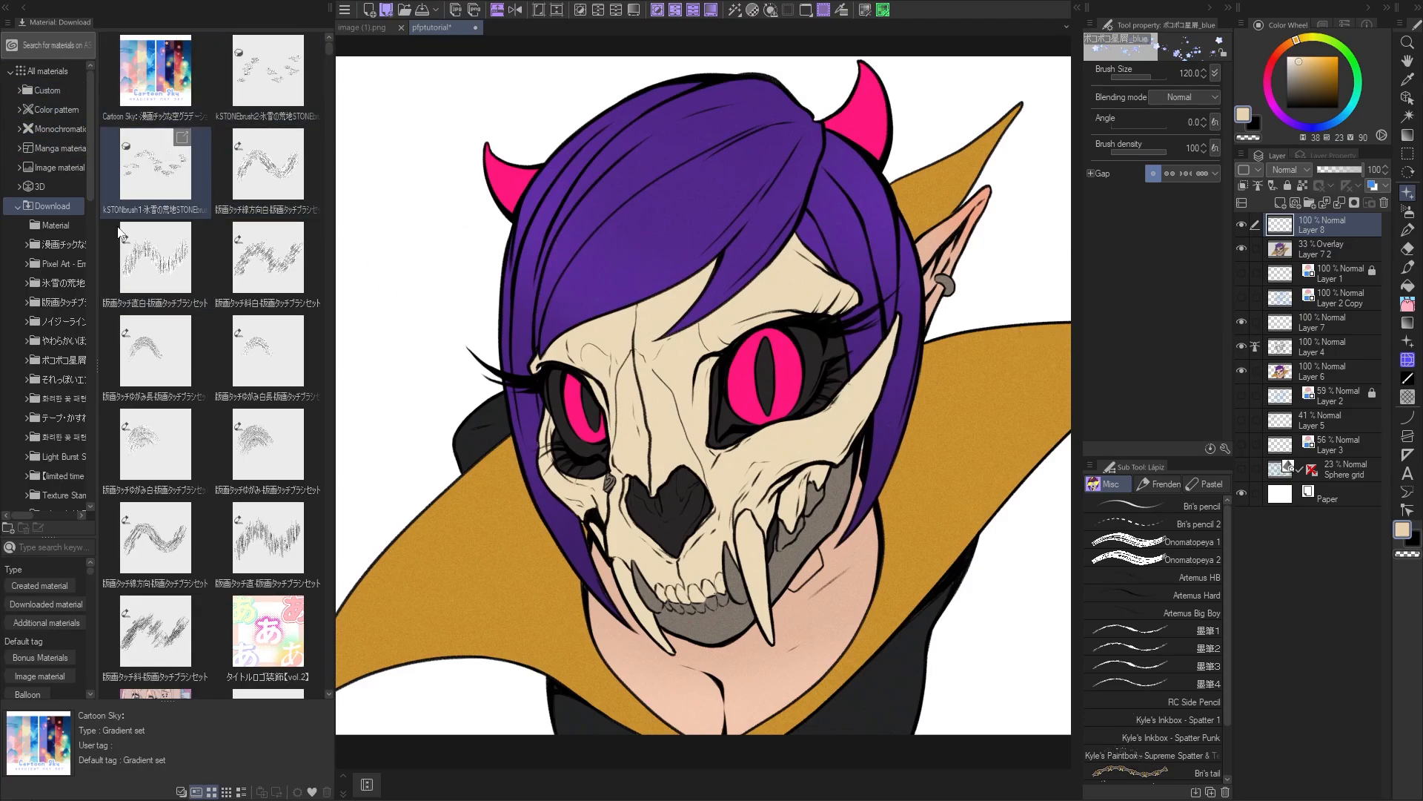
left_click(6, 8)
left_click(6, 7)
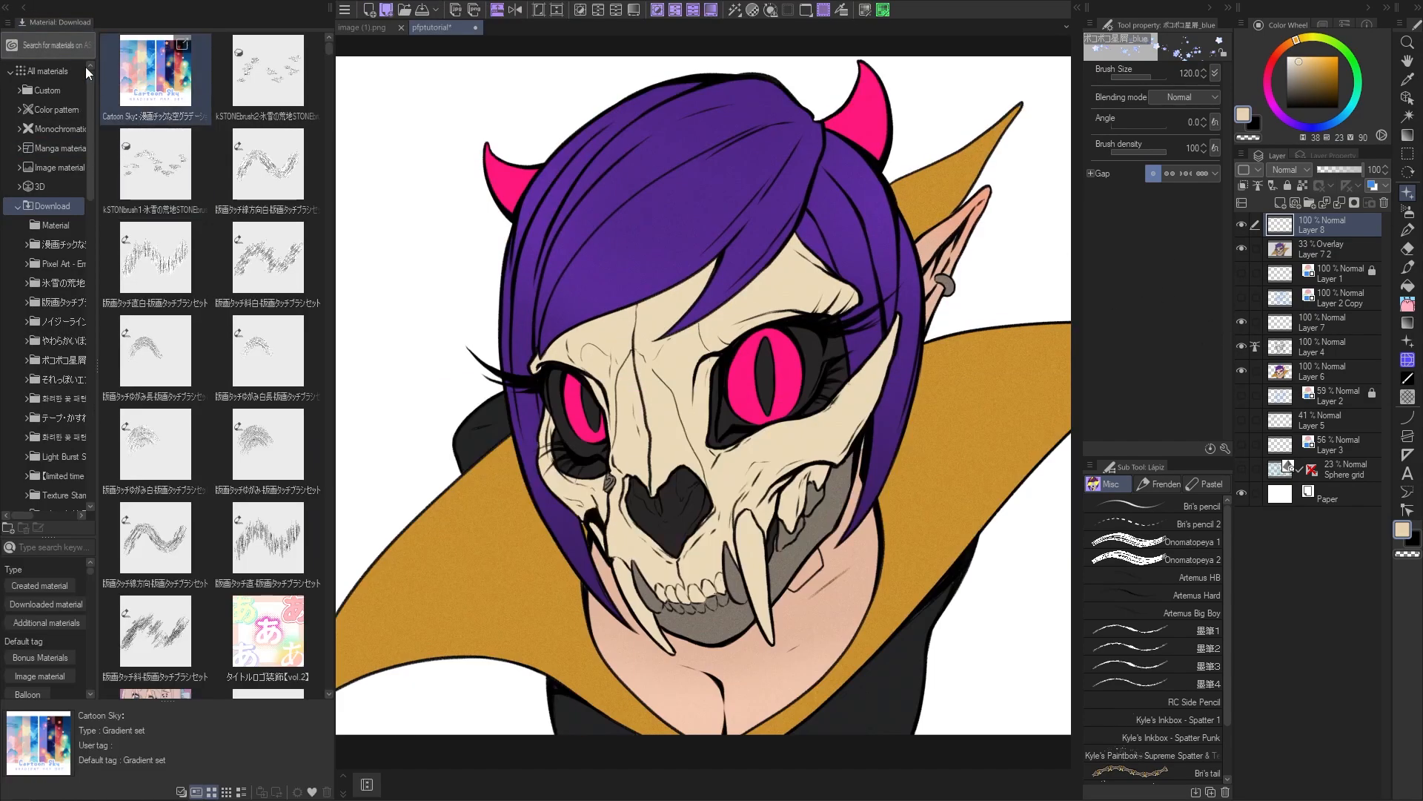
left_click(6, 7)
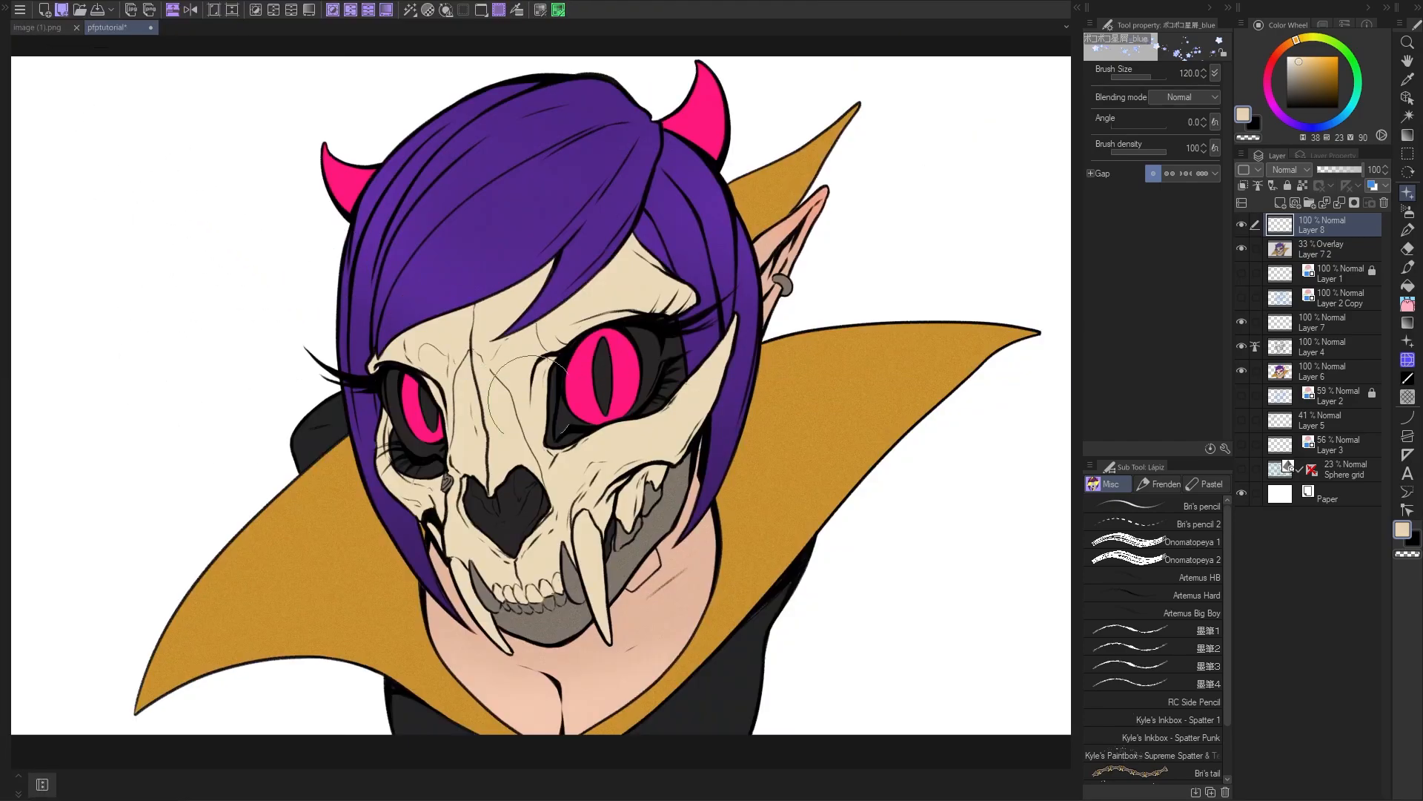
left_click_drag(576, 377, 602, 361)
left_click_drag(449, 381, 451, 417)
left_click_drag(811, 457, 803, 454)
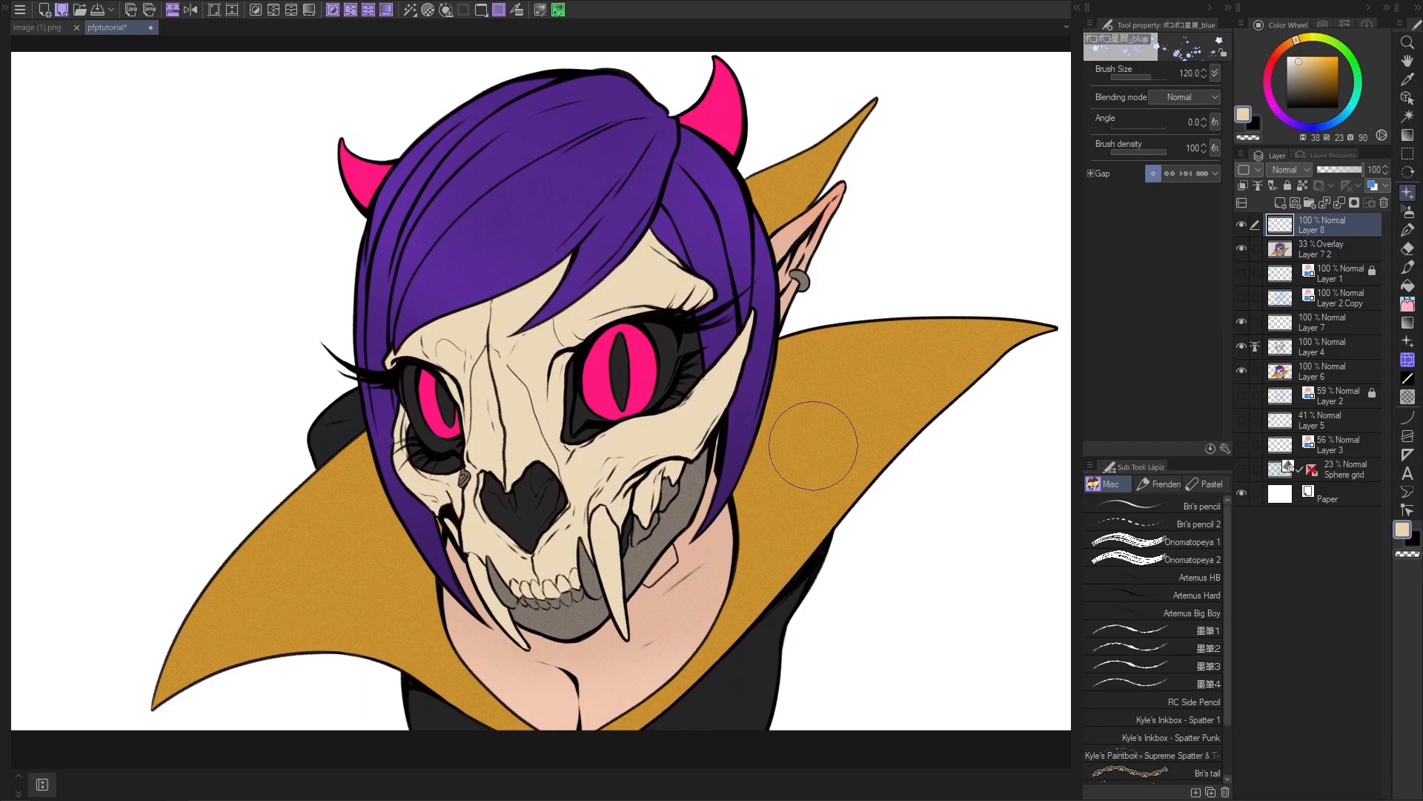
left_click_drag(686, 406, 673, 401)
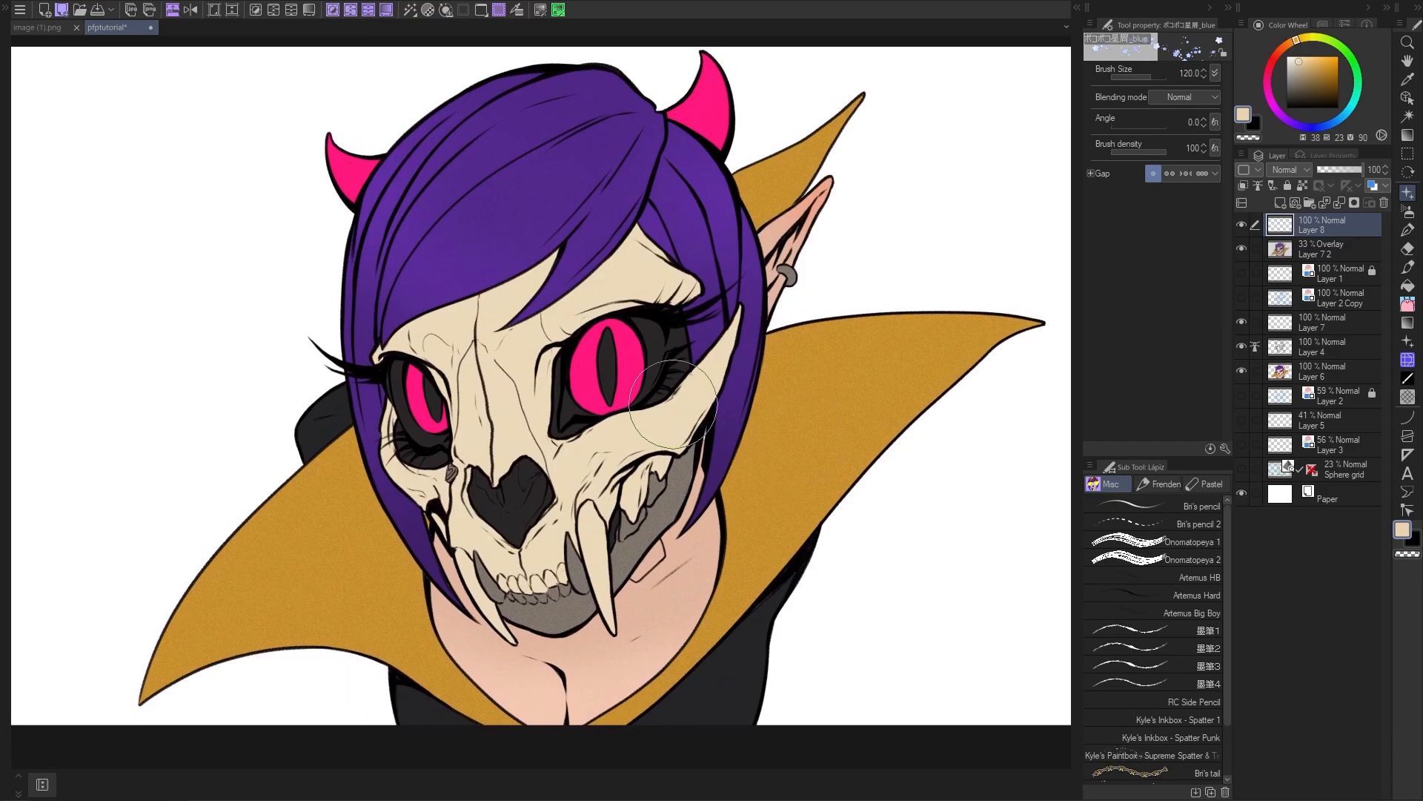